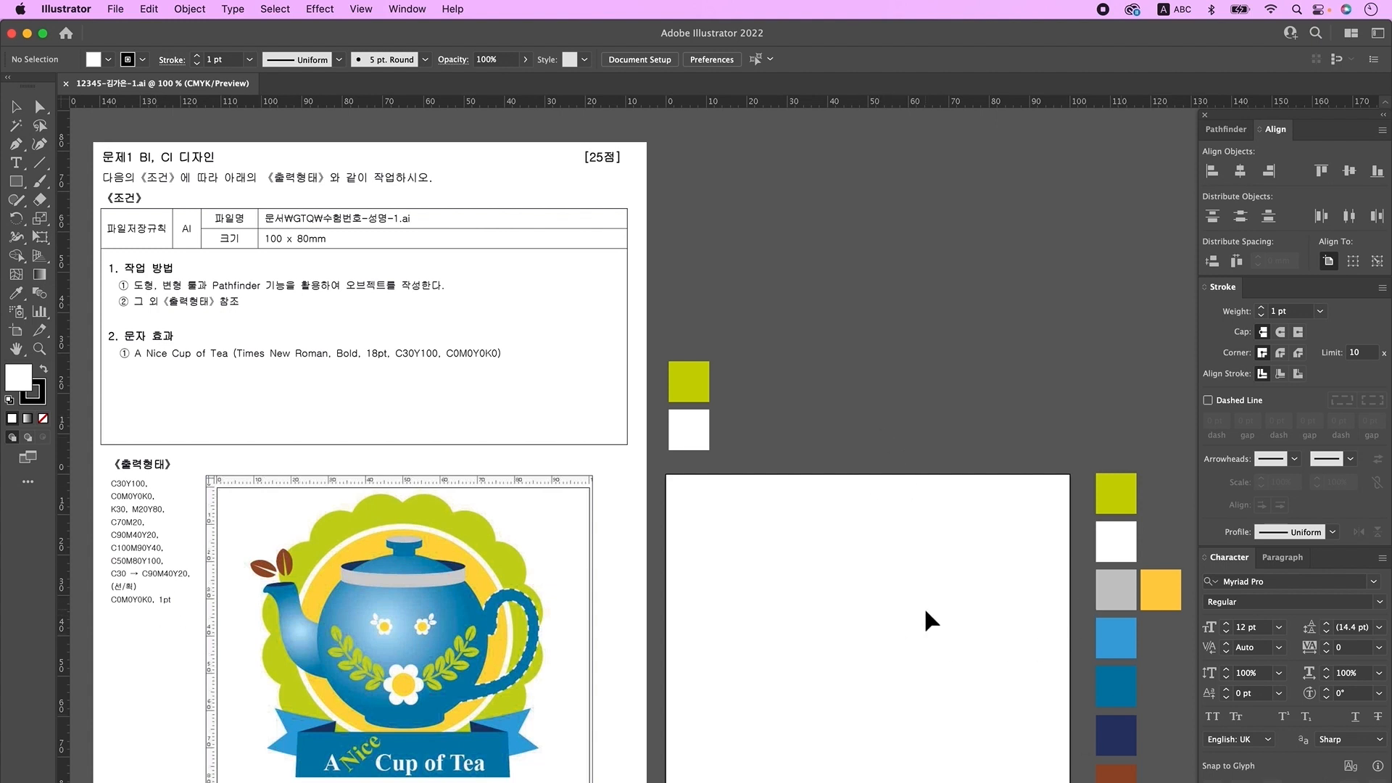
- Add two separate text lines above the blank artboard, "A Cup of Tea" with "Nice" below it
click(16, 162)
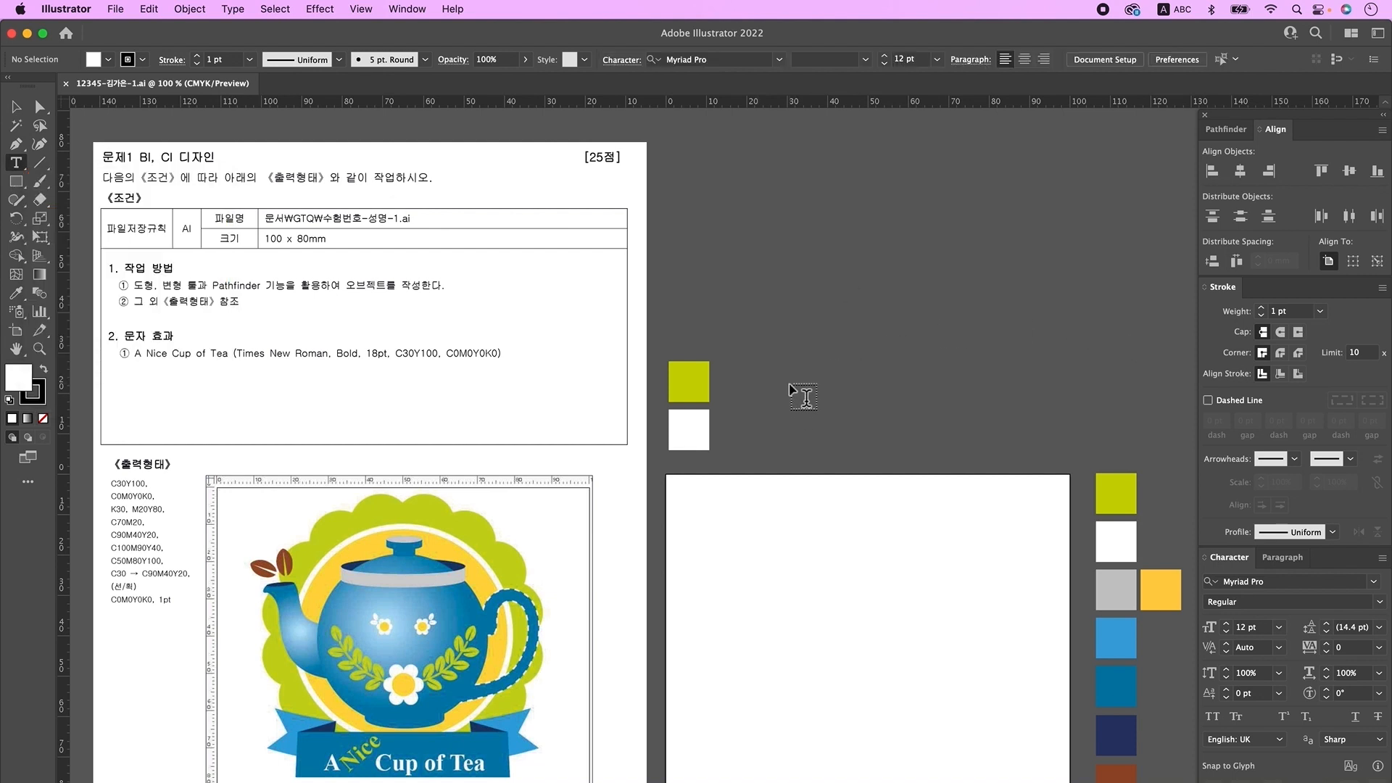
click(799, 338)
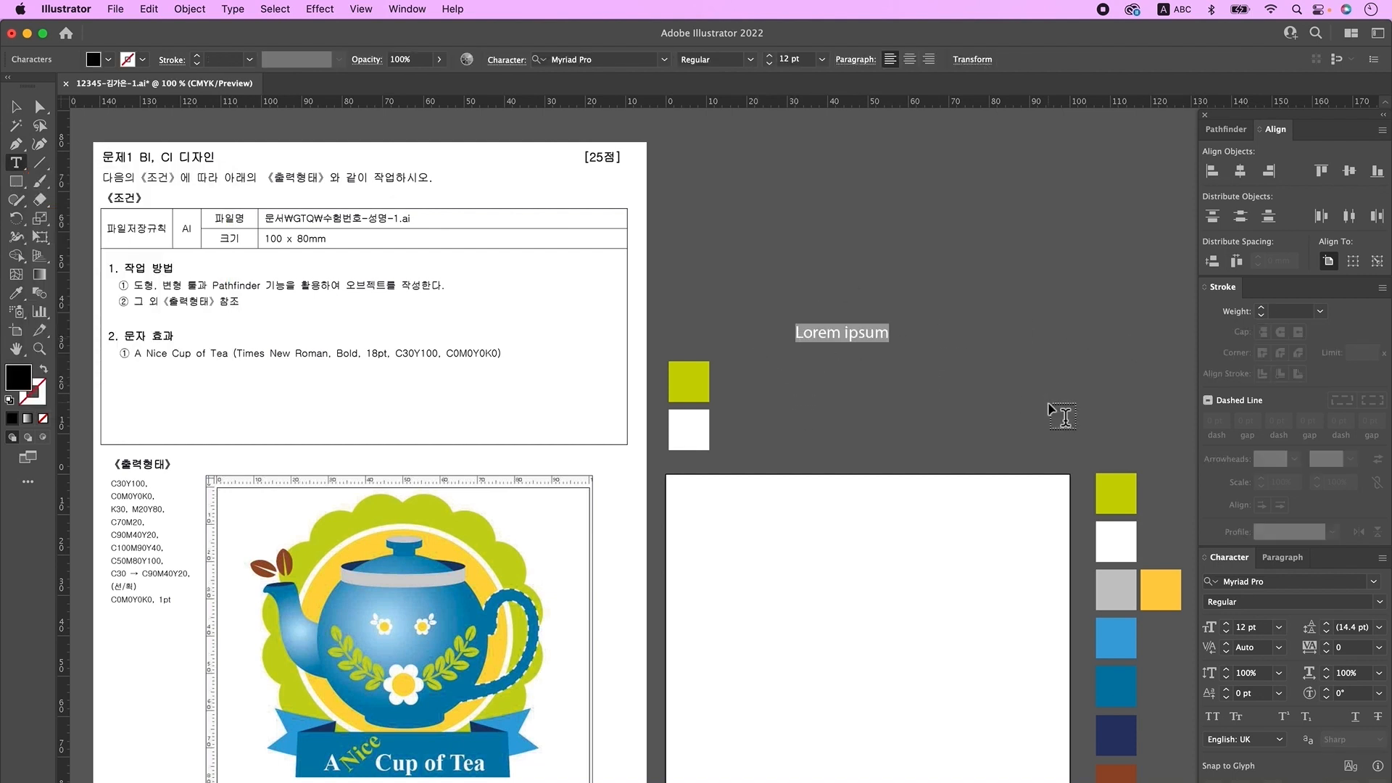
text(A Cup of Tea)
key(Escape)
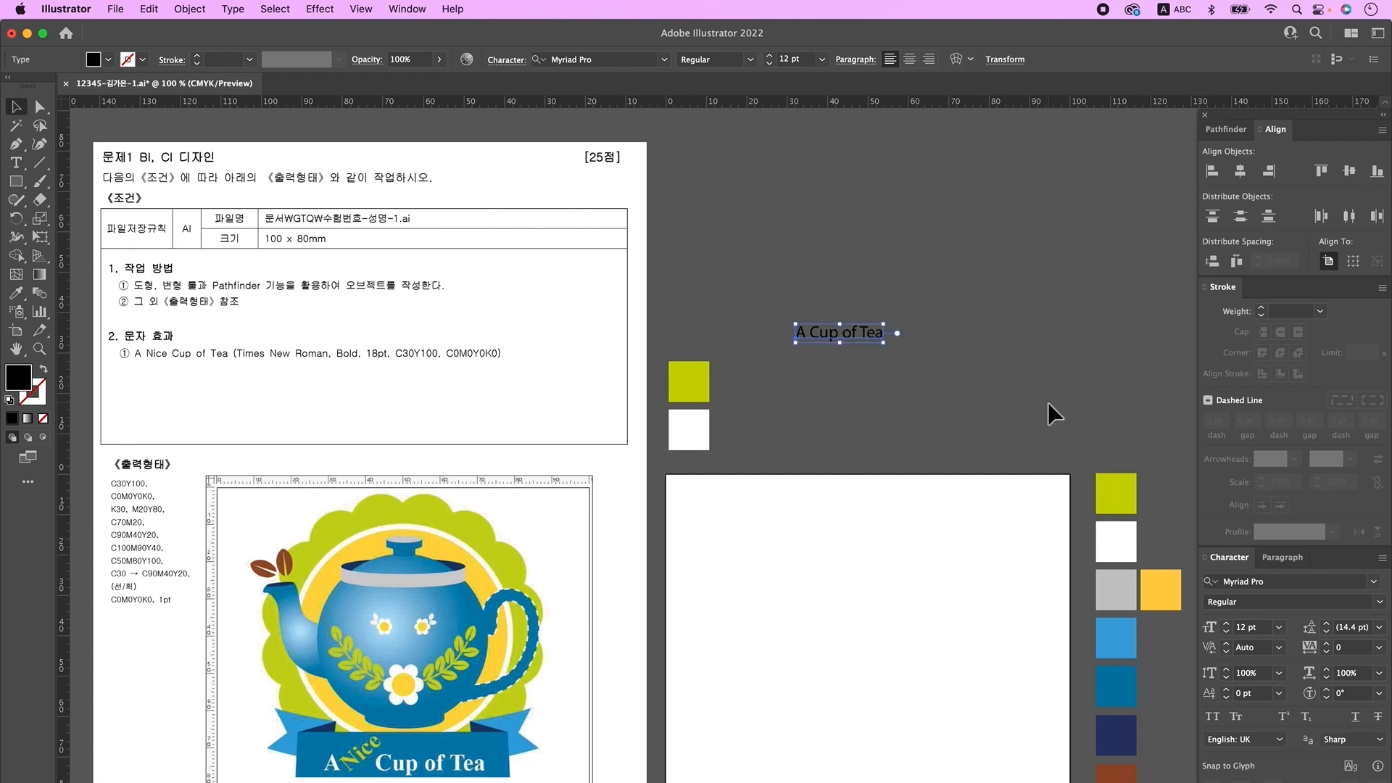
key(t)
click(827, 366)
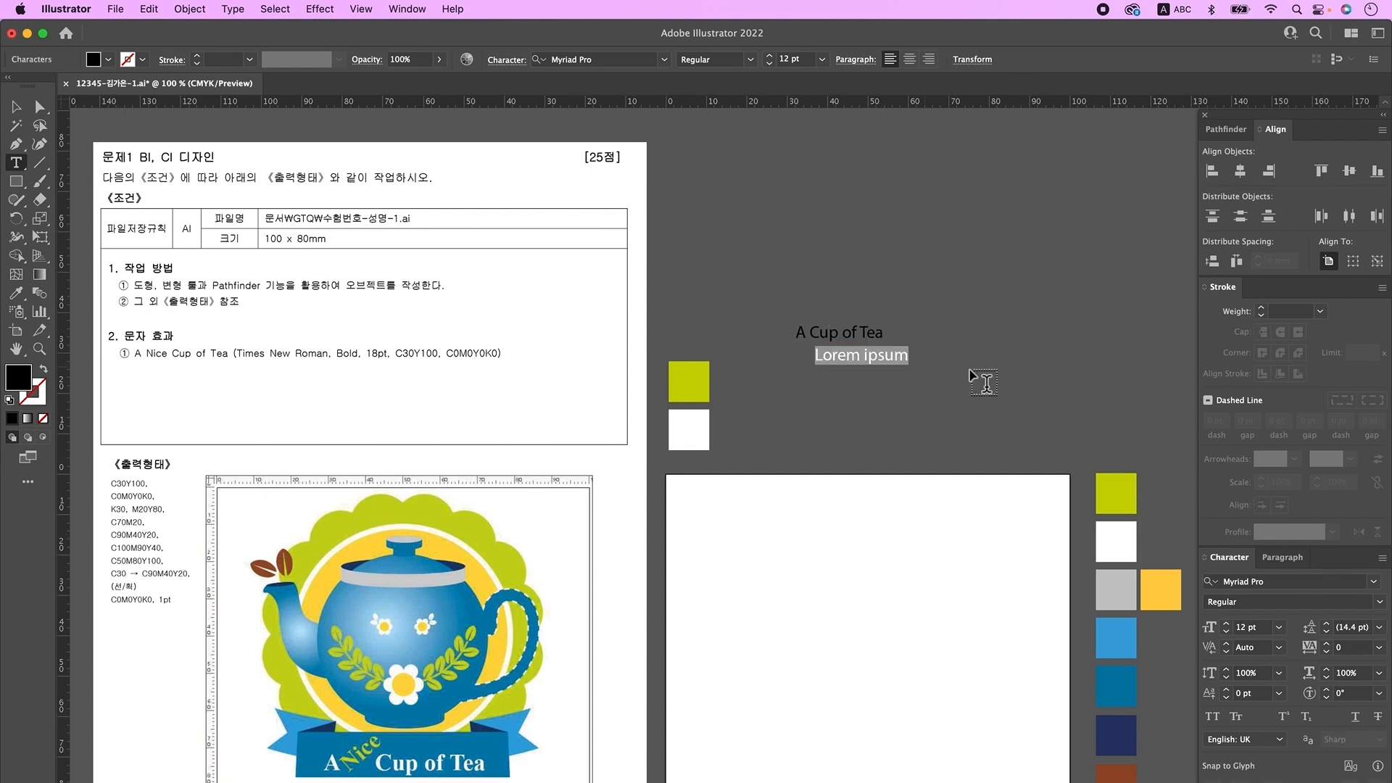
text(Nice)
key(Escape)
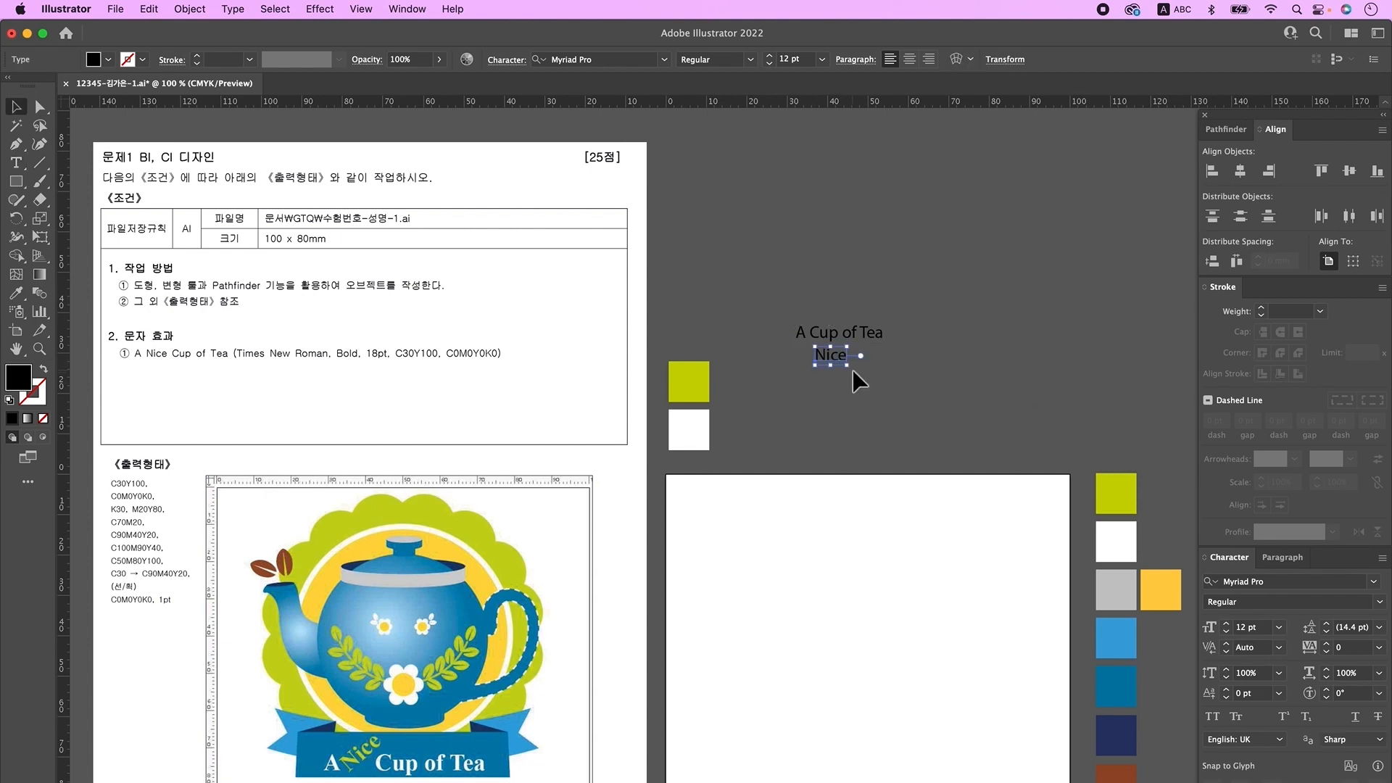
- Format both text lines as Times New Roman Bold, 18 pt, colouring "A Cup of Tea" white and "Nice" lime green from the swatches
drag(873, 371, 875, 374)
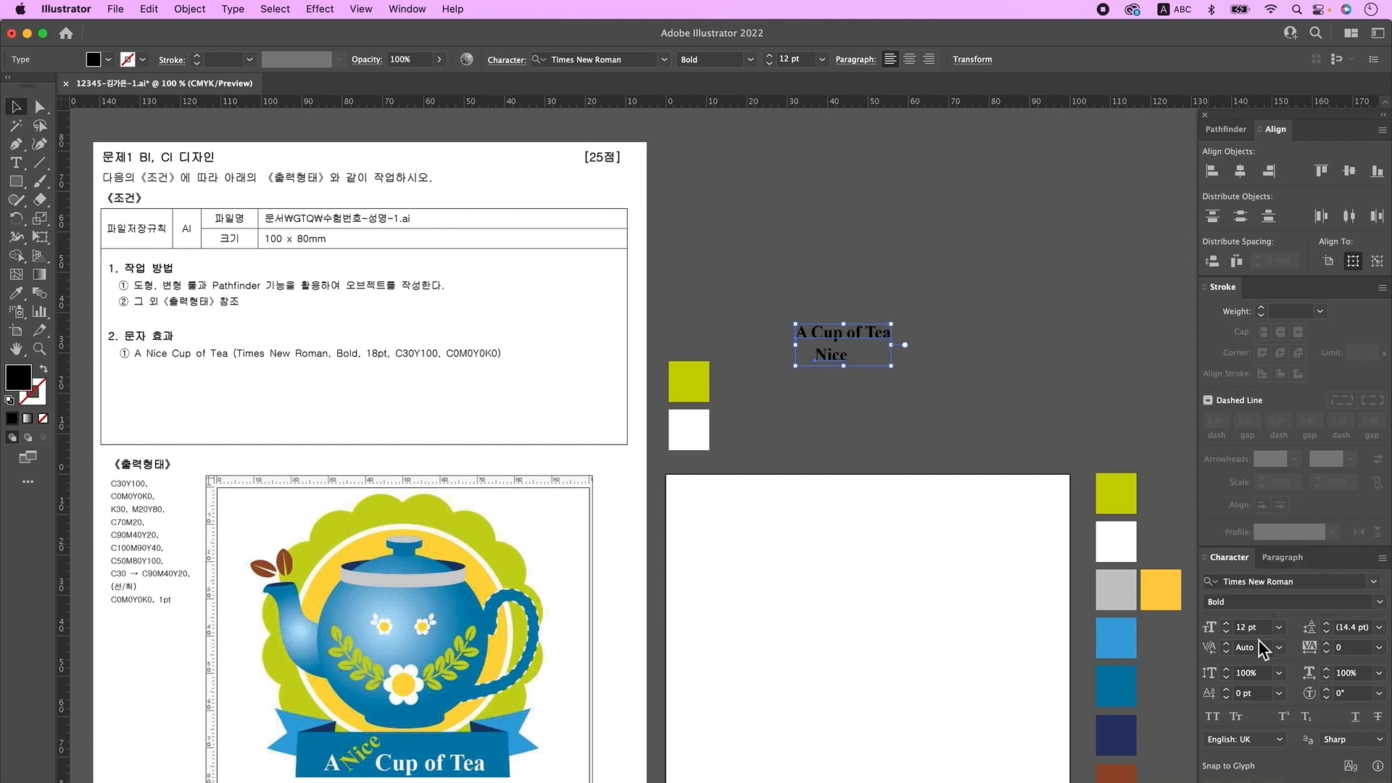
click(1246, 628)
text(18)
click(843, 380)
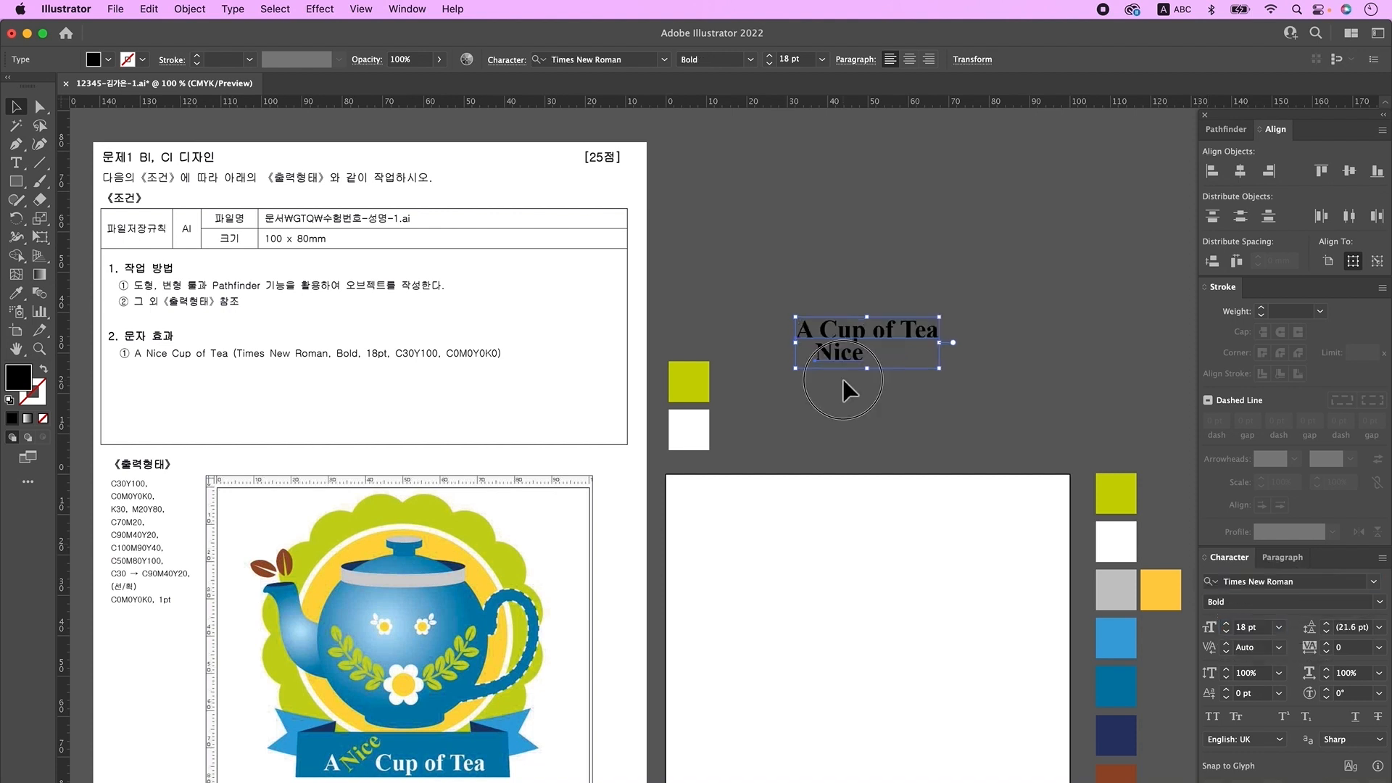
click(876, 337)
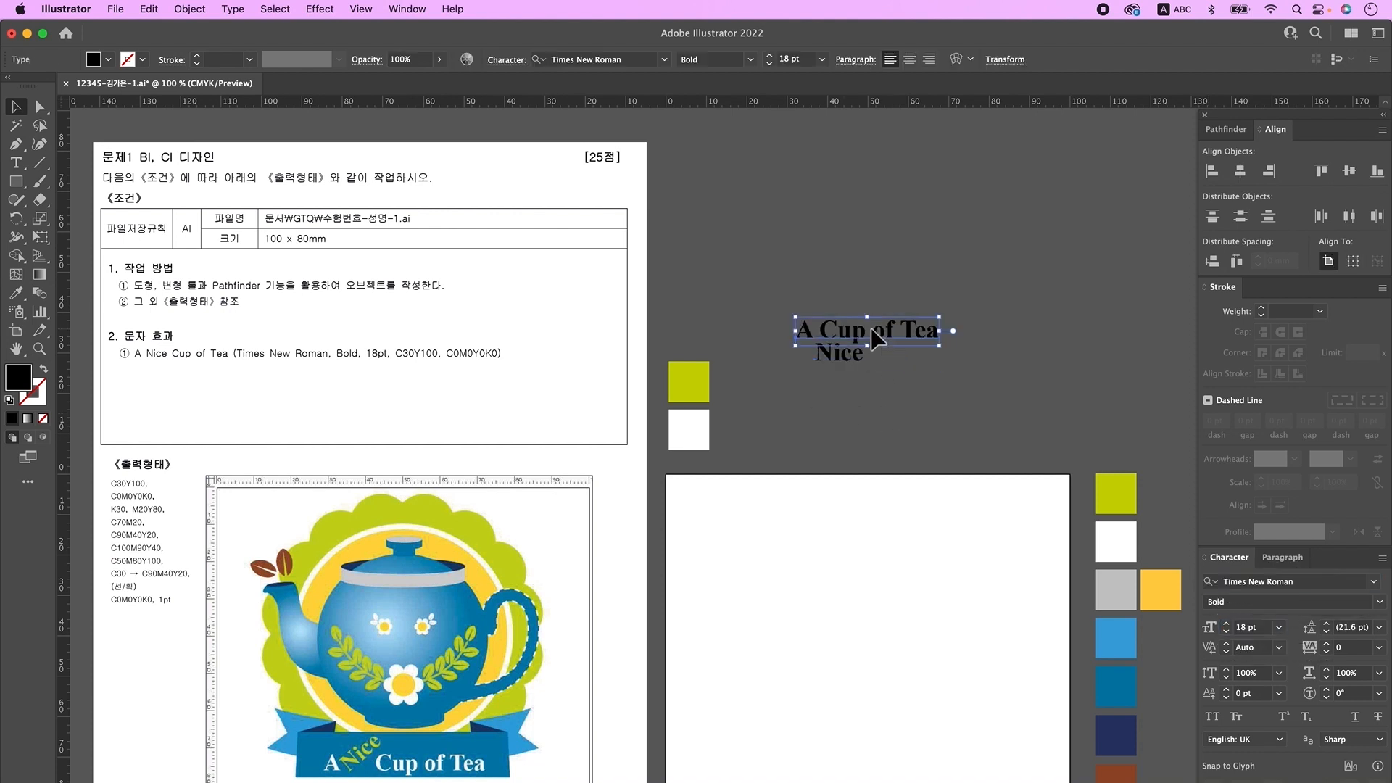
key(i)
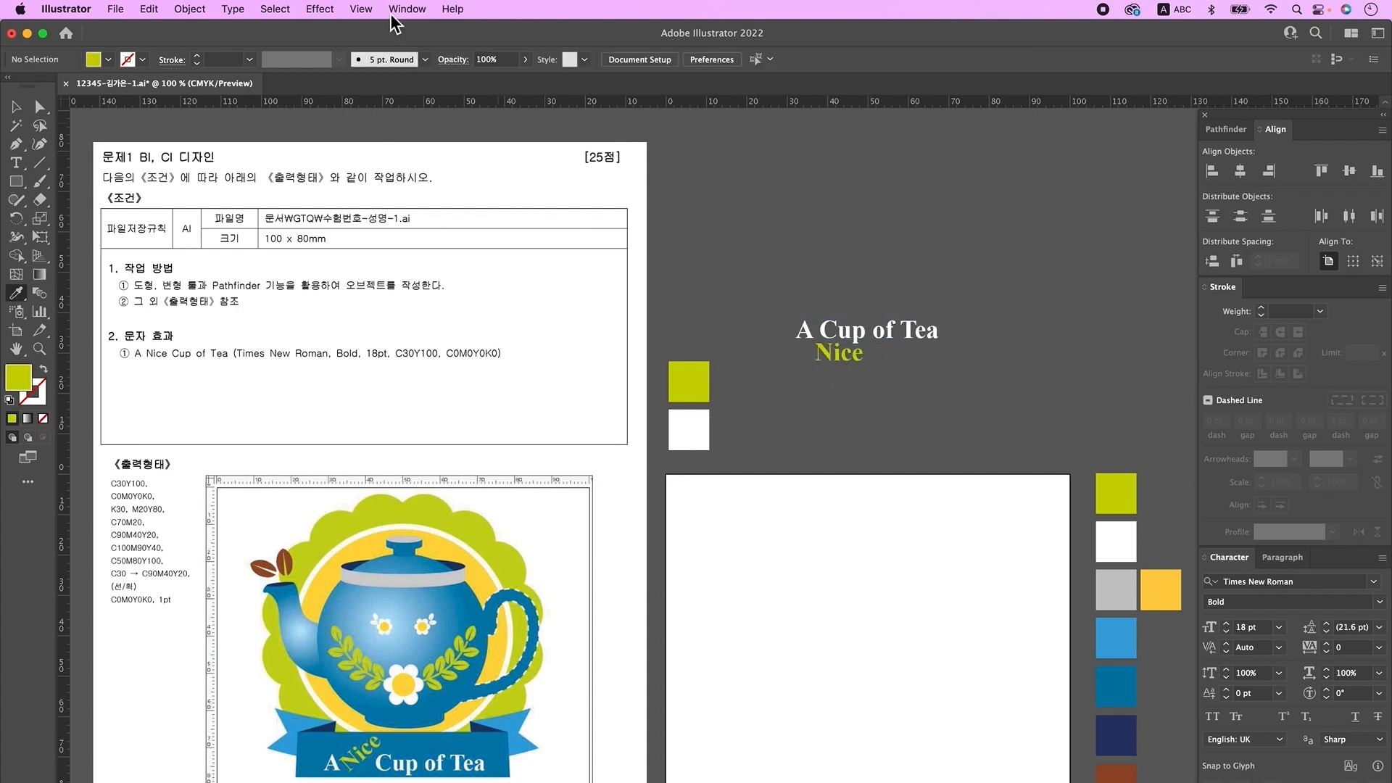
- Show the video rulers around the artboard and display the grid
click(360, 9)
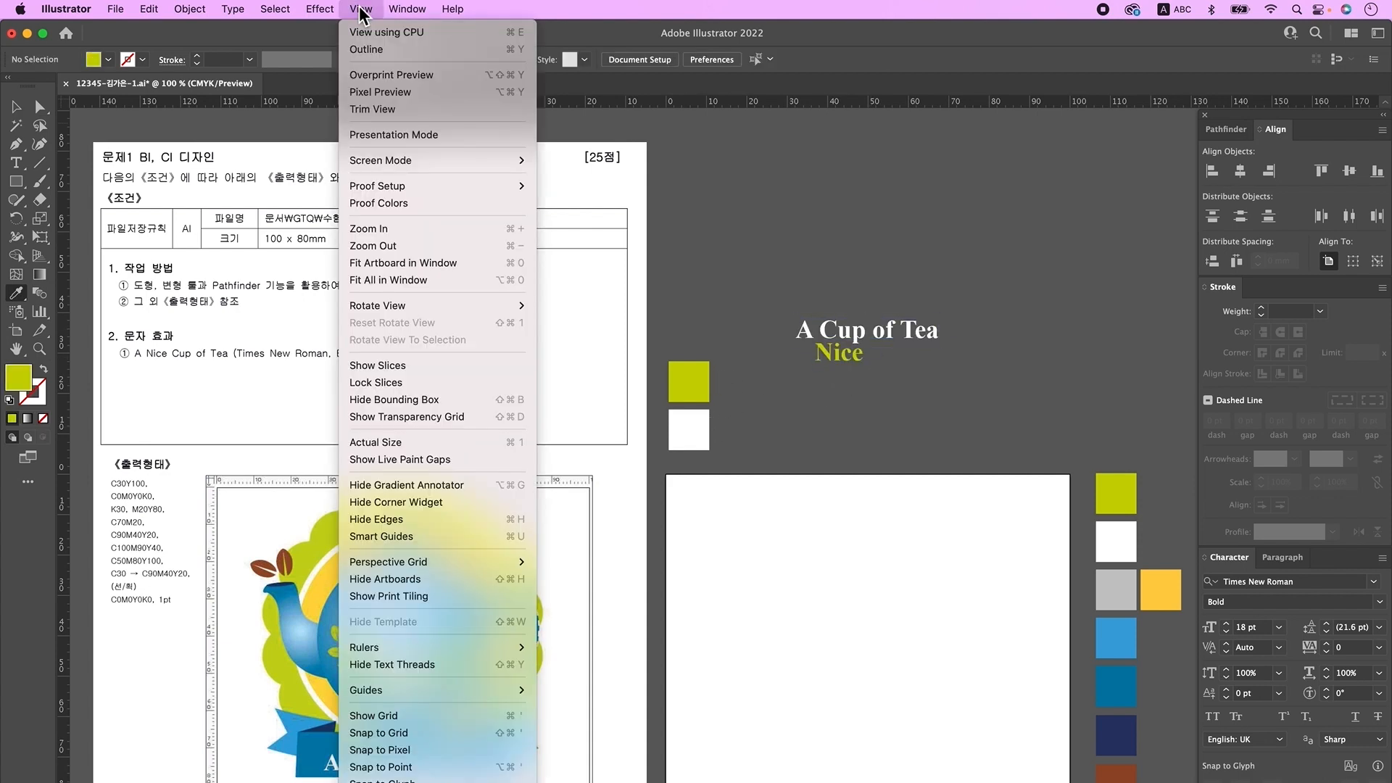
click(590, 688)
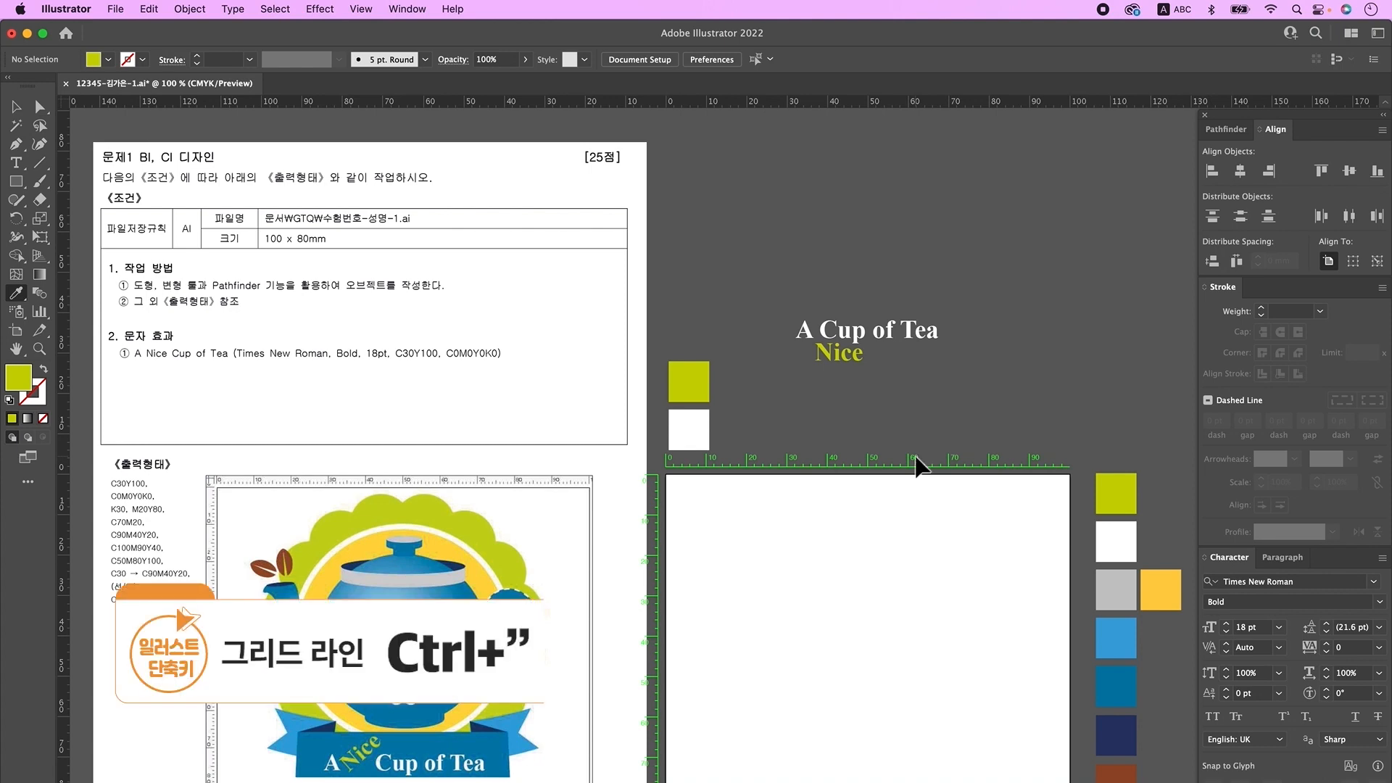
key(super+apostrophe)
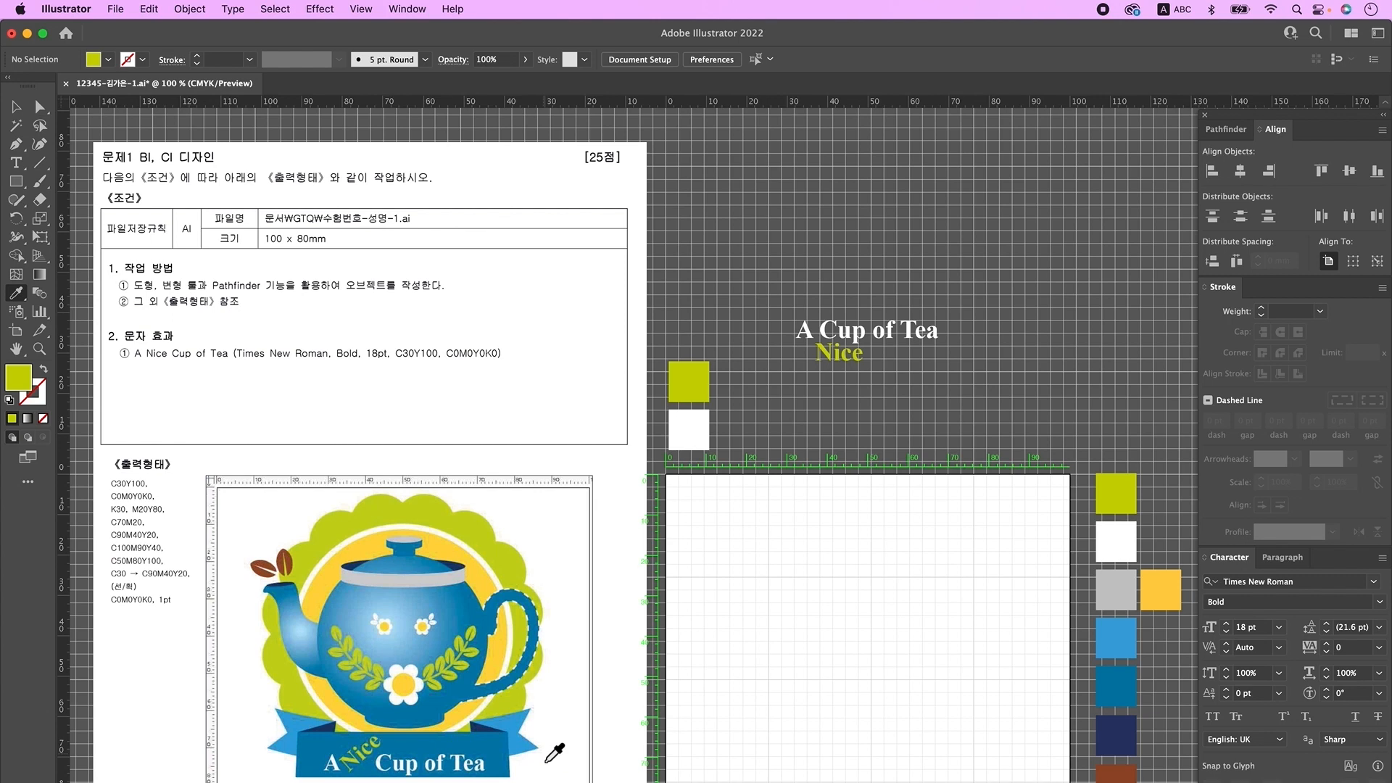
- Draw a white, black-outlined banner rectangle about 54 × 12 mm low on the artboard, and place a shorter rectangle of equal height above it
click(20, 187)
key(d)
drag(767, 723, 984, 770)
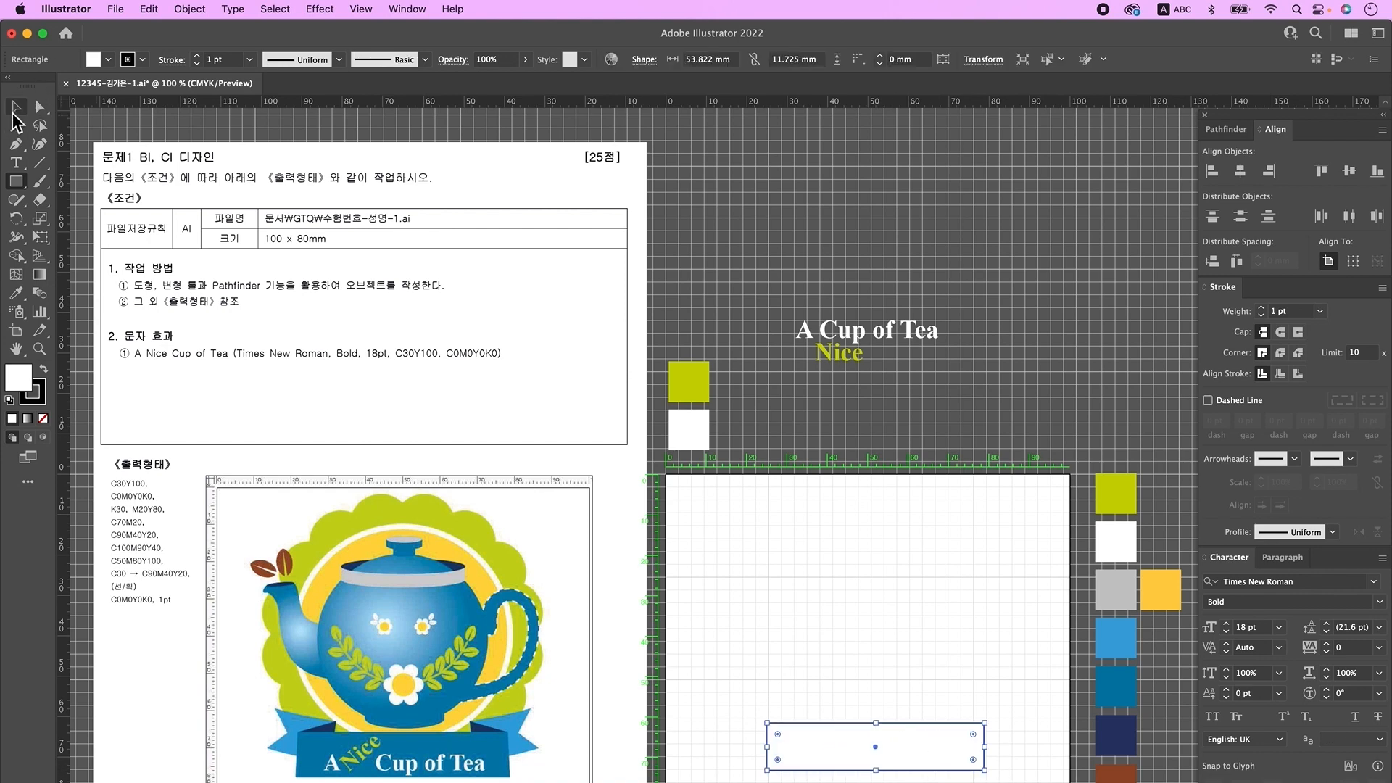
click(16, 107)
drag(943, 752, 852, 658)
- Draw a square about 14 mm wide, rotate it 45° and overlap it with the short rectangle's left end
click(15, 181)
mouse_move(694, 625)
mouse_down()
mouse_move(761, 689)
mouse_move(751, 683)
mouse_up()
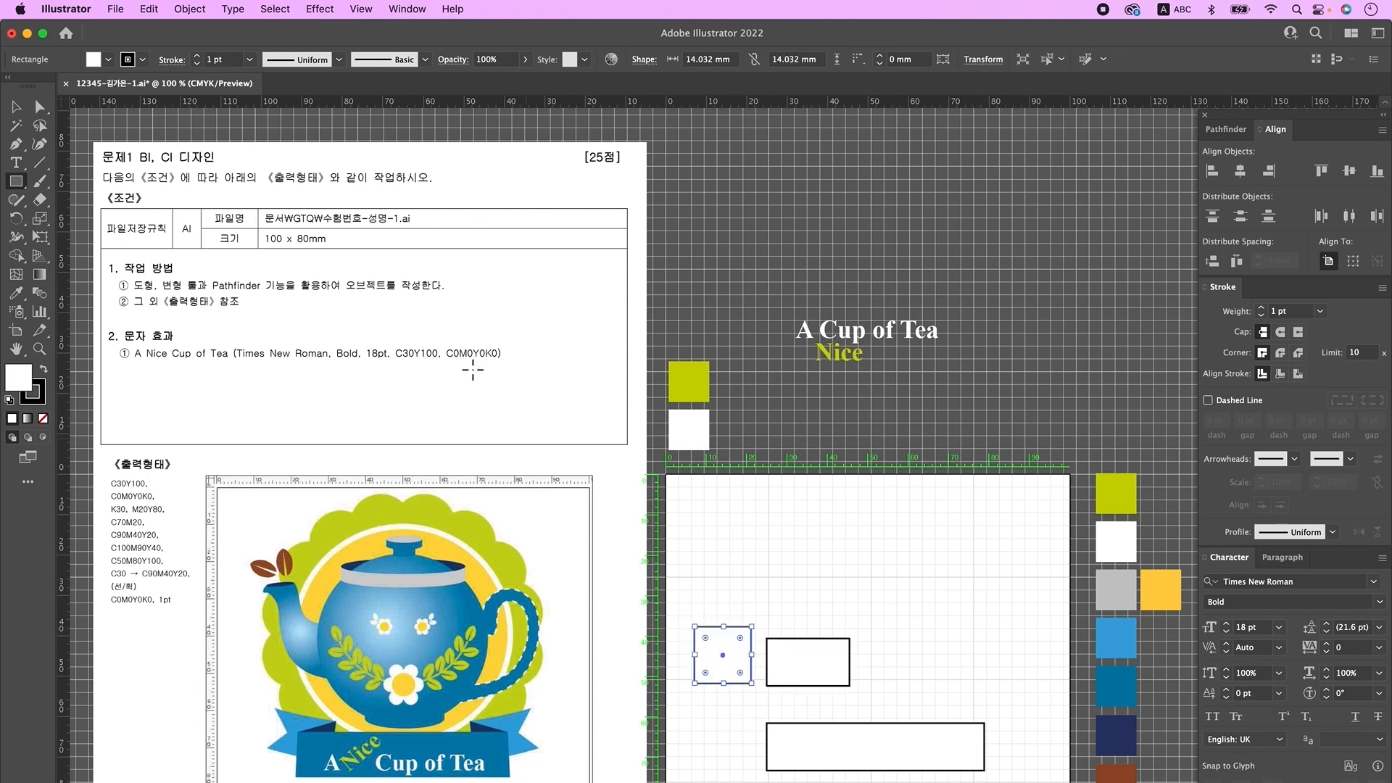
click(16, 107)
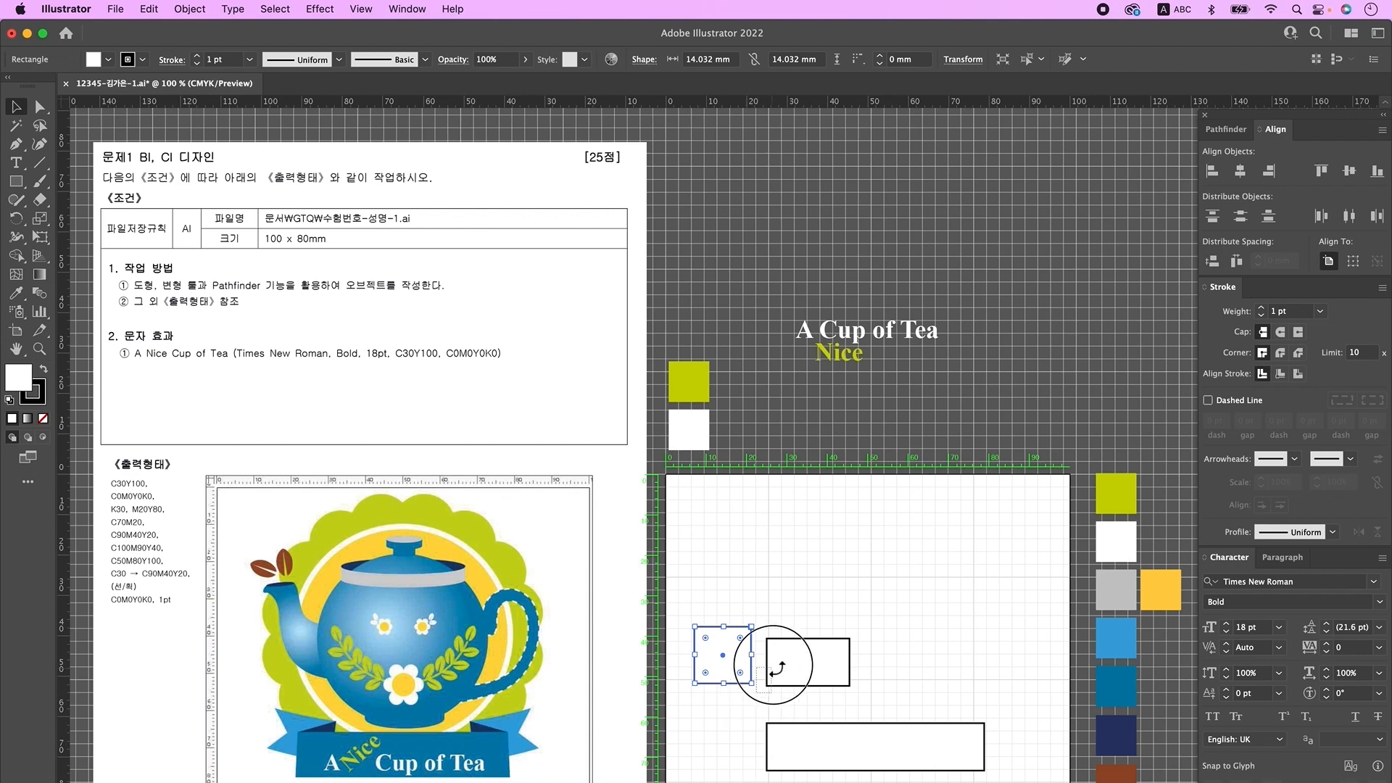
drag(755, 687, 788, 658)
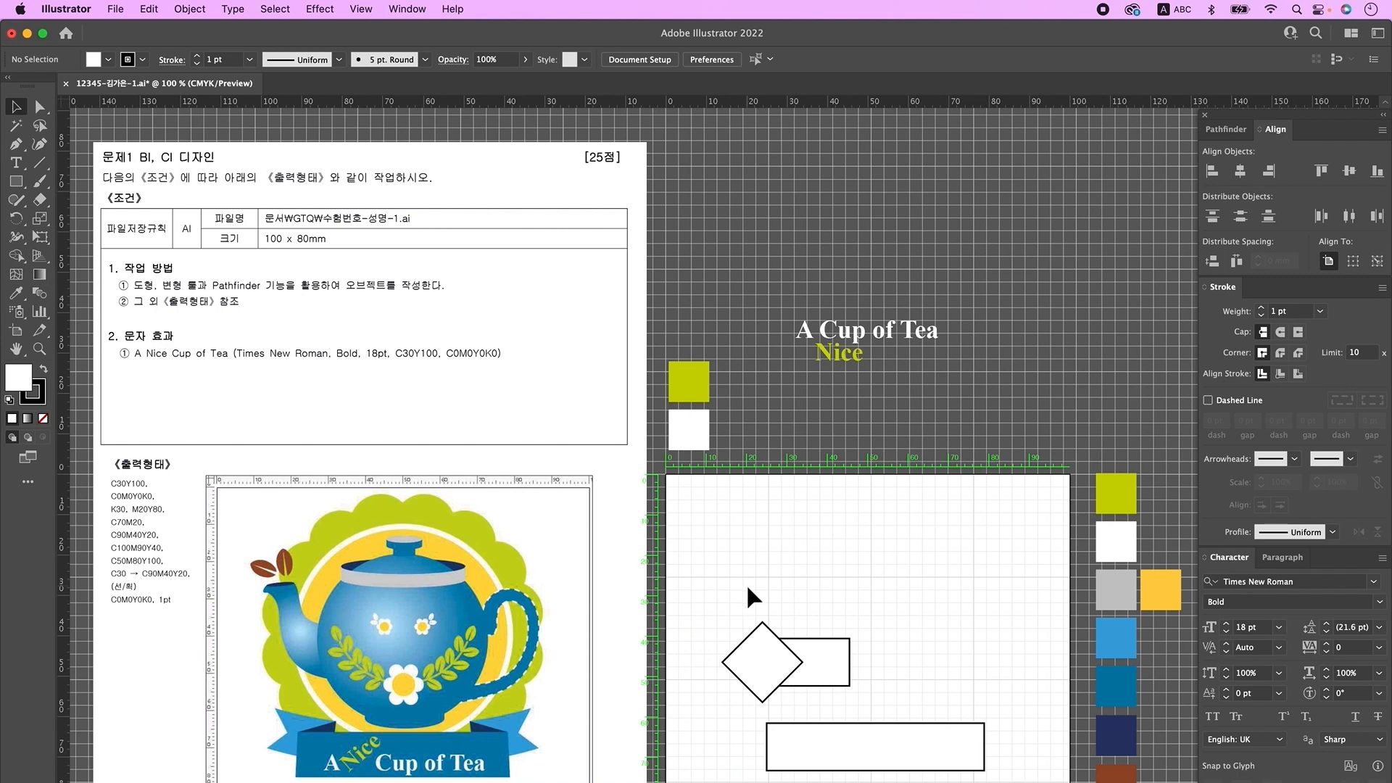
- Divide the overlapping diamond and short rectangle with Pathfinder, ungroup them and delete the diamond pieces to leave a notched ribbon tail
drag(740, 616, 854, 686)
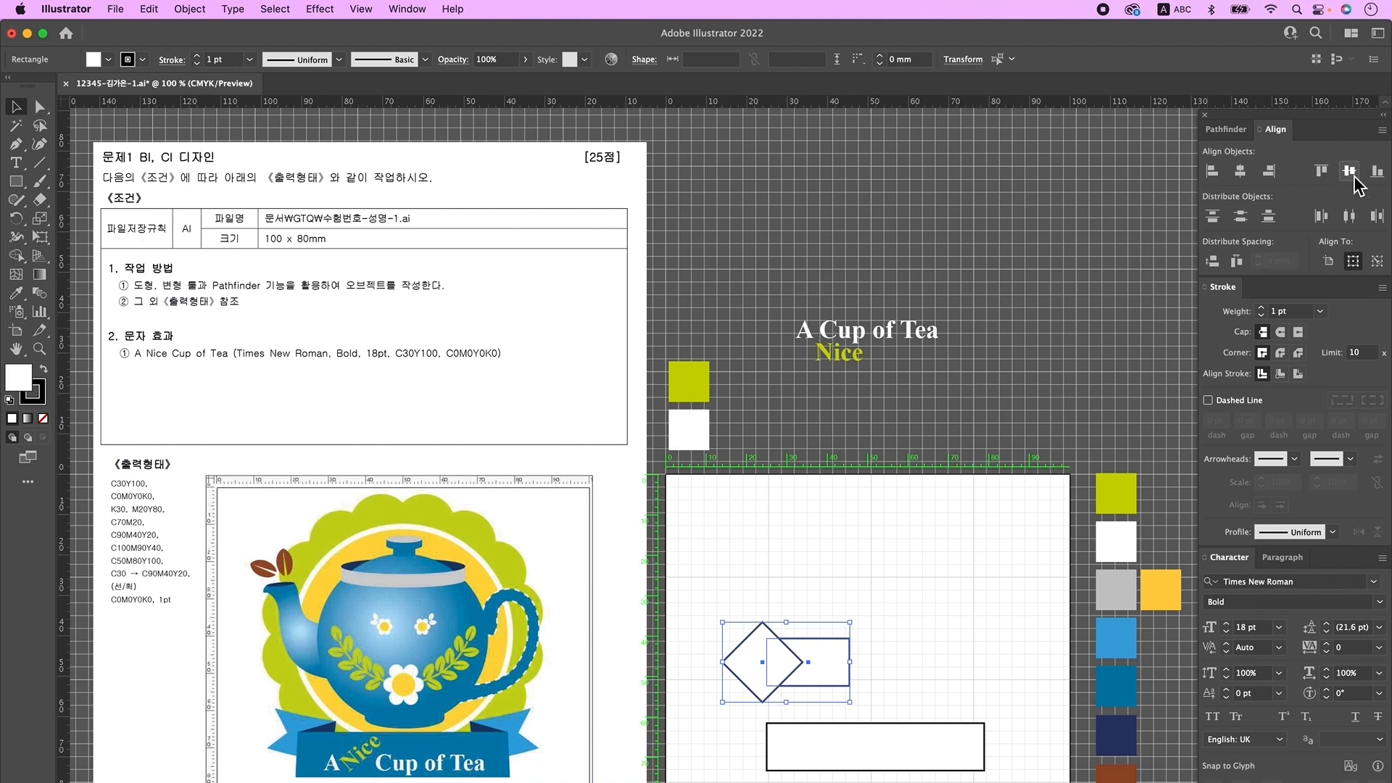
click(1228, 129)
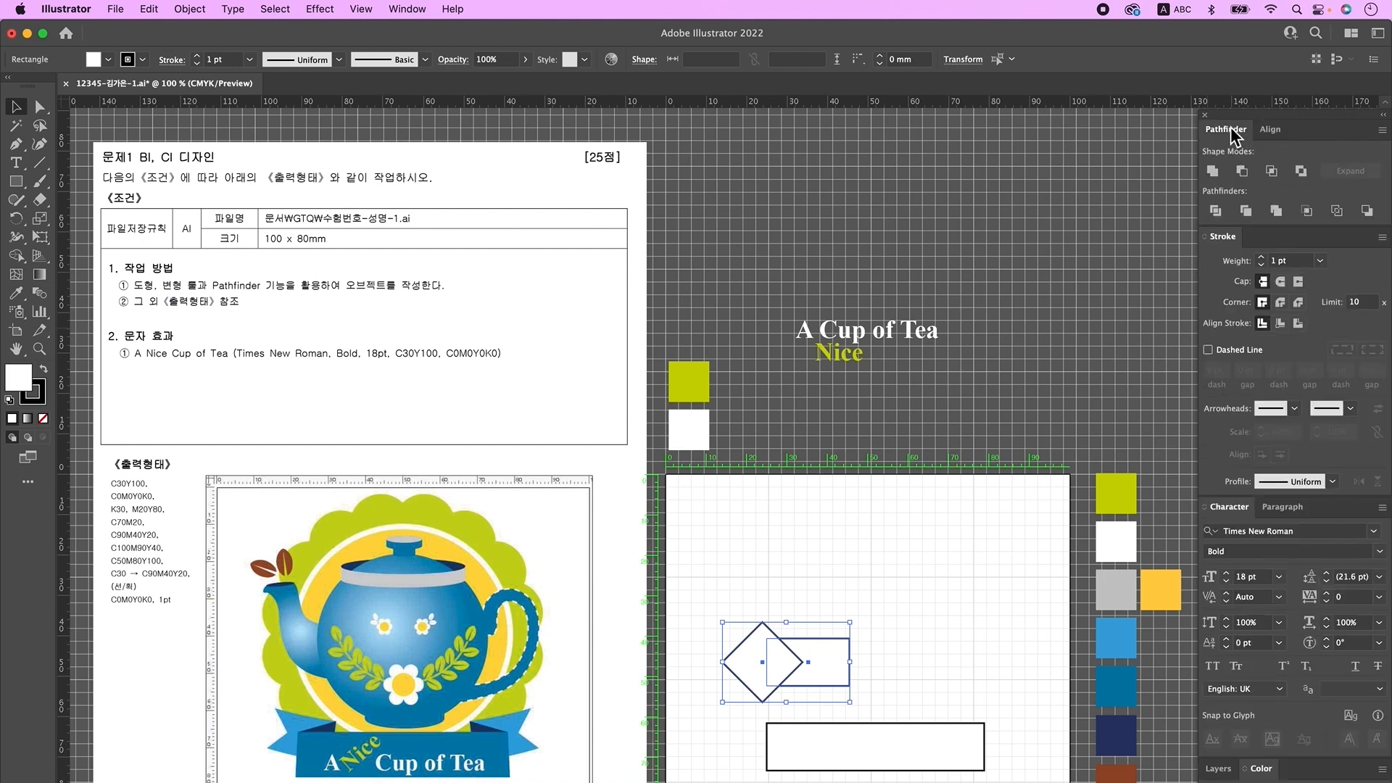
click(1216, 210)
right_click(823, 659)
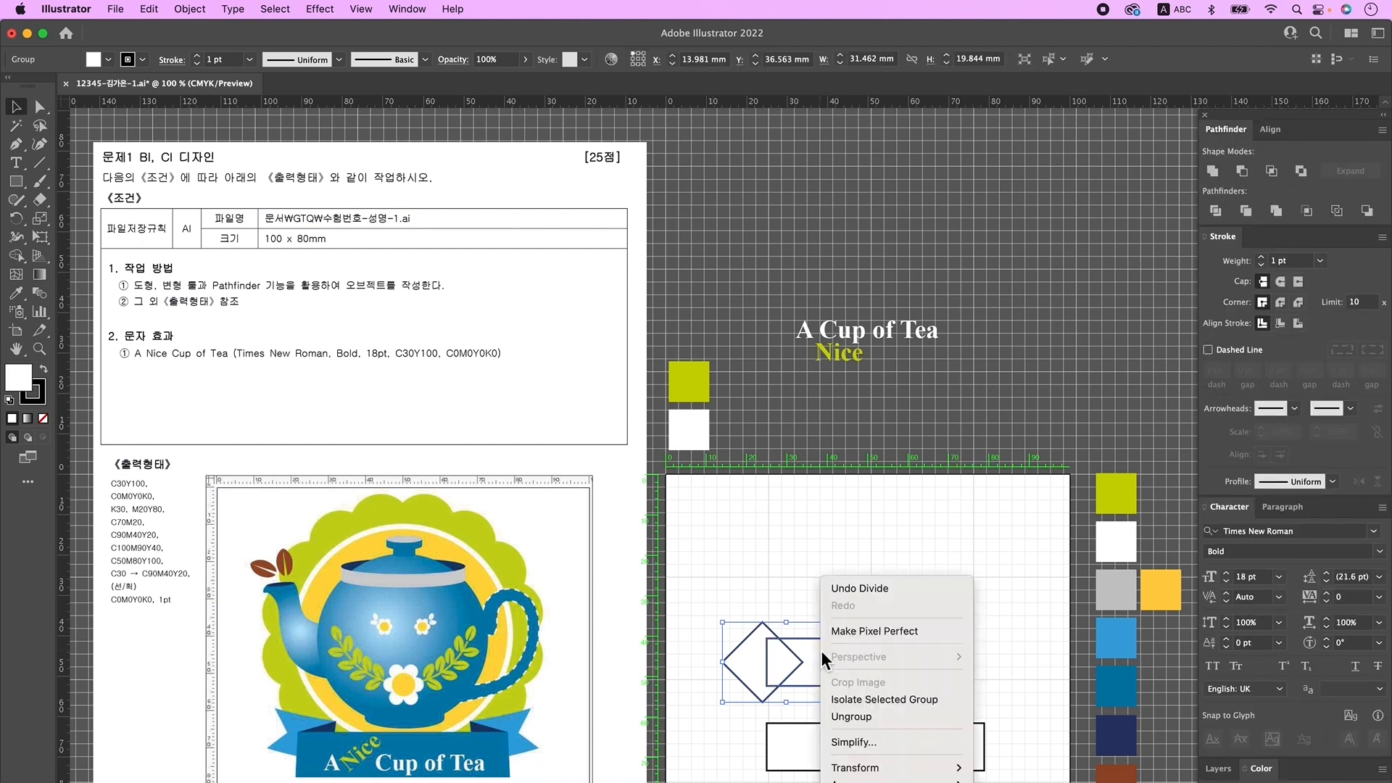
click(869, 717)
click(903, 587)
drag(828, 665, 711, 616)
key(Delete)
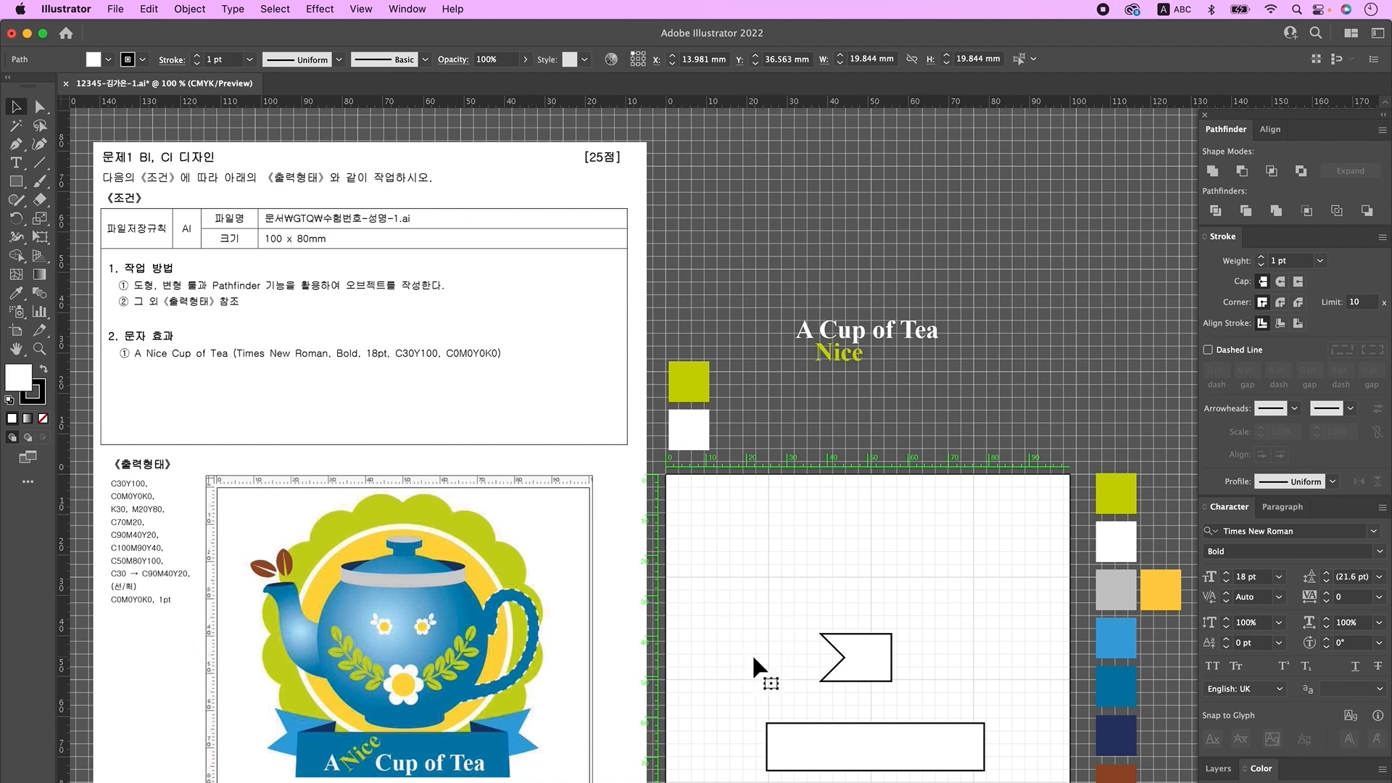
- Tilt the notched tail behind the banner's left end and fine-tune the position of its inner notch point
drag(869, 674, 803, 757)
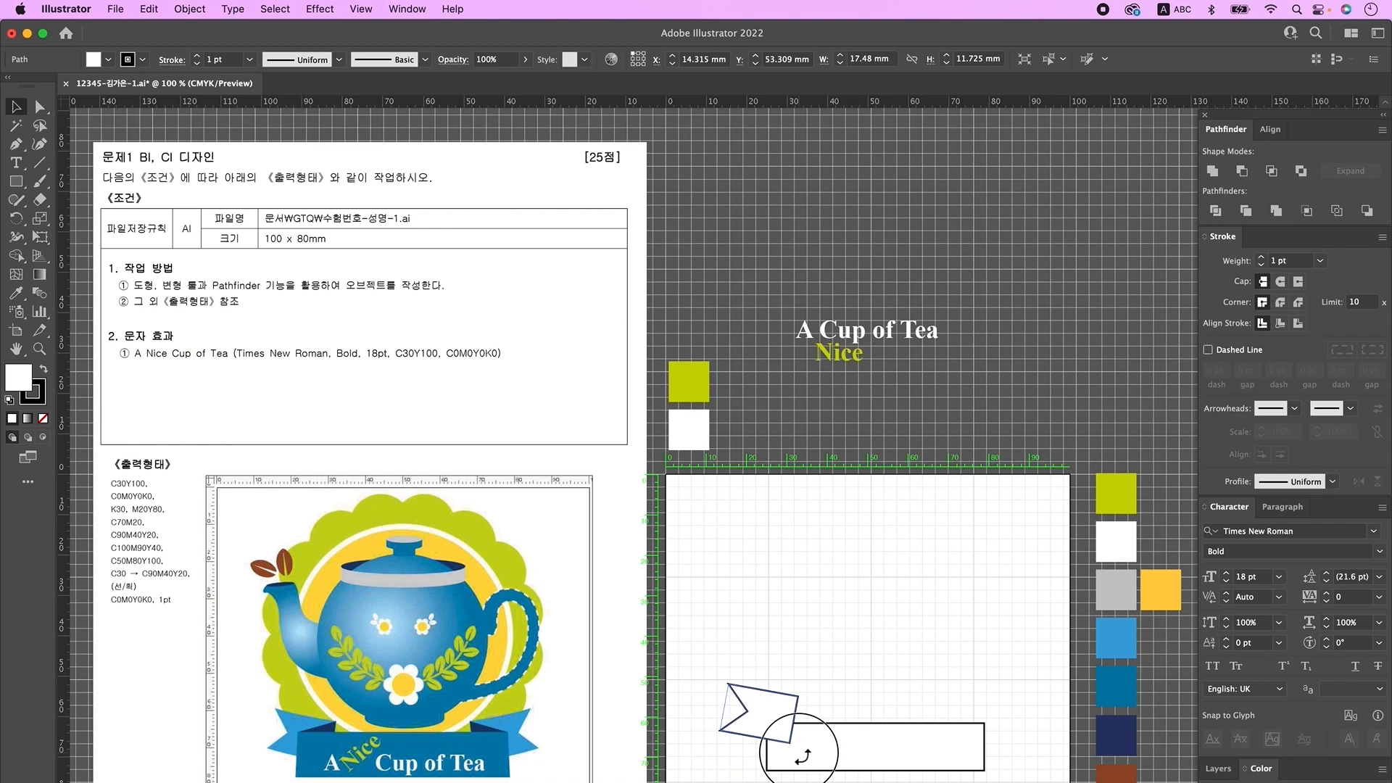
key(super+[)
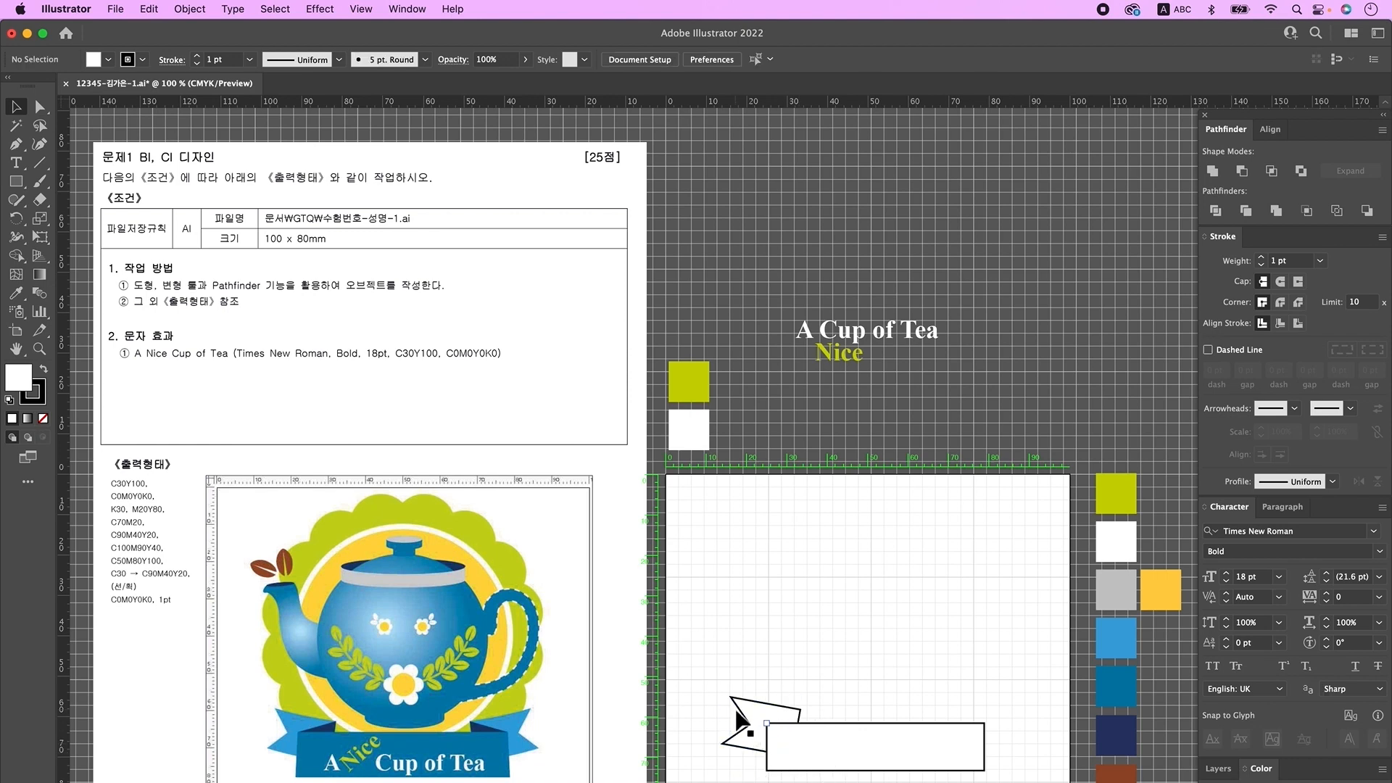
click(40, 107)
drag(735, 720, 758, 731)
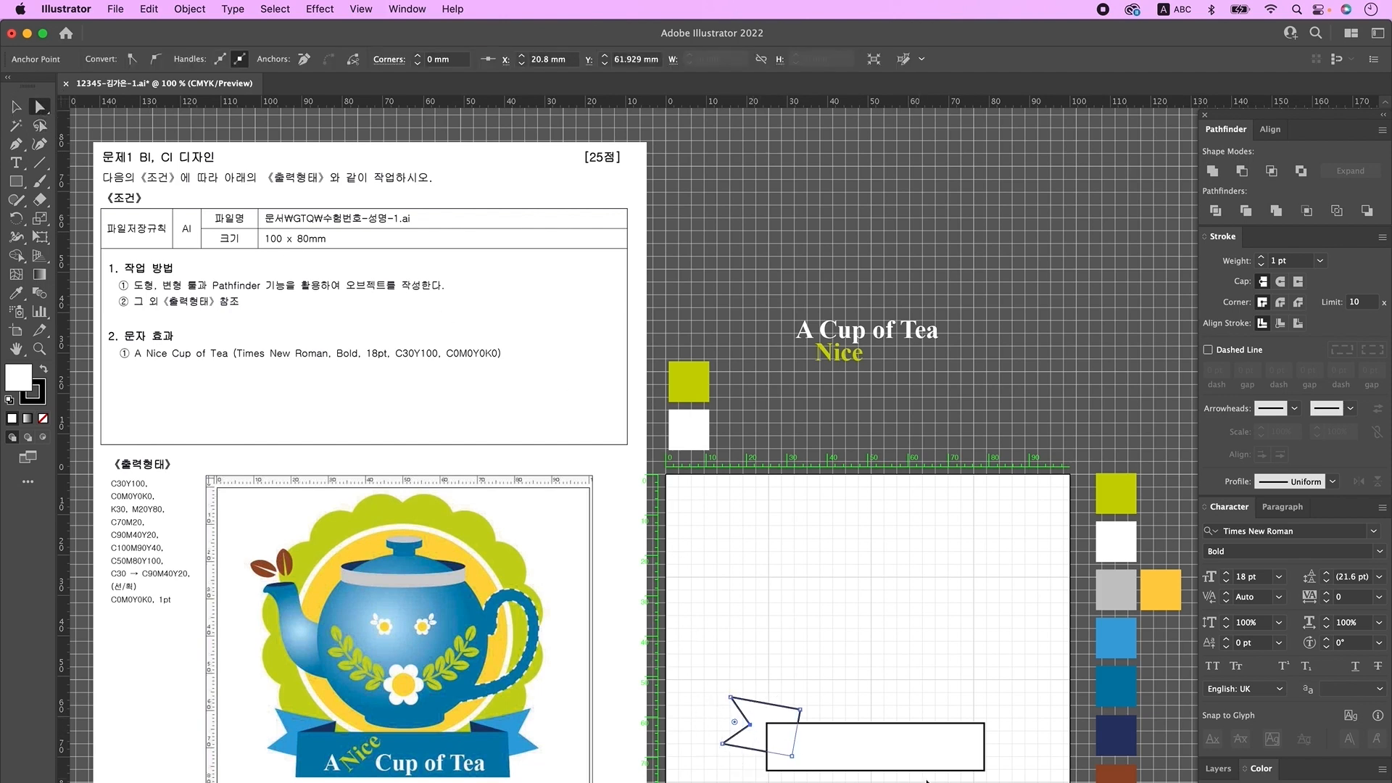
key(Left)
key(Left)
key(Up)
key(Down)
click(925, 774)
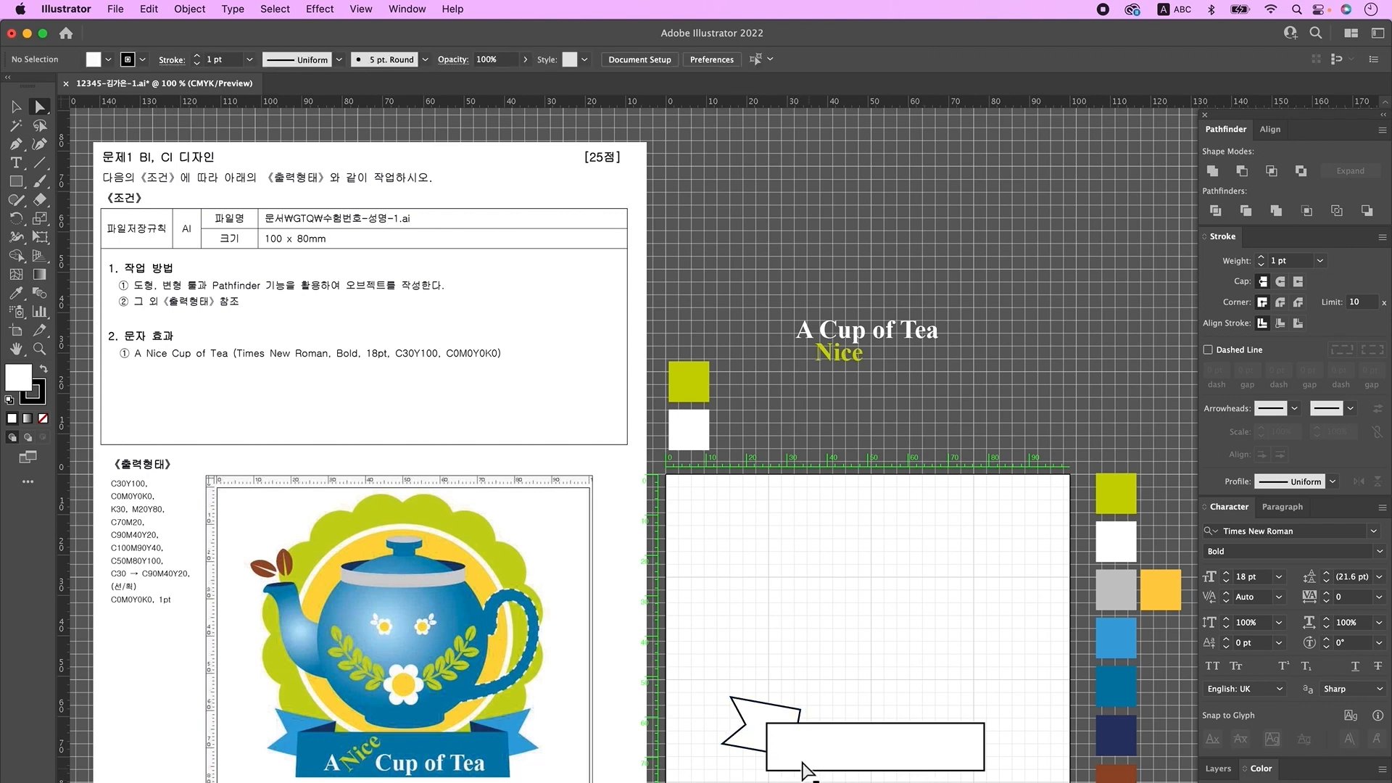
- Nudge the banner rectangle's two bottom corners outward to form a slight trapezoid
click(774, 780)
click(777, 759)
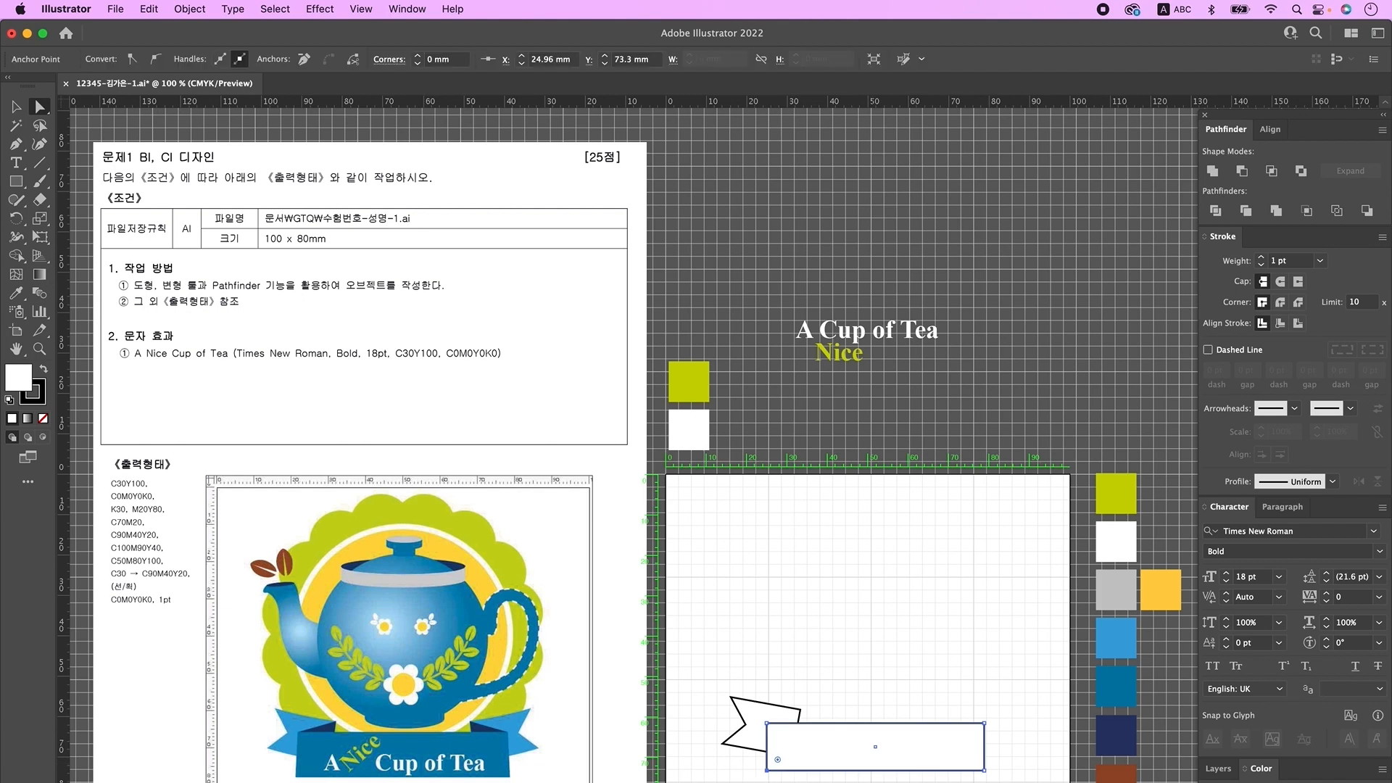
key(Left)
key(Left)
click(982, 767)
key(Right)
key(Right)
key(super+shift+a)
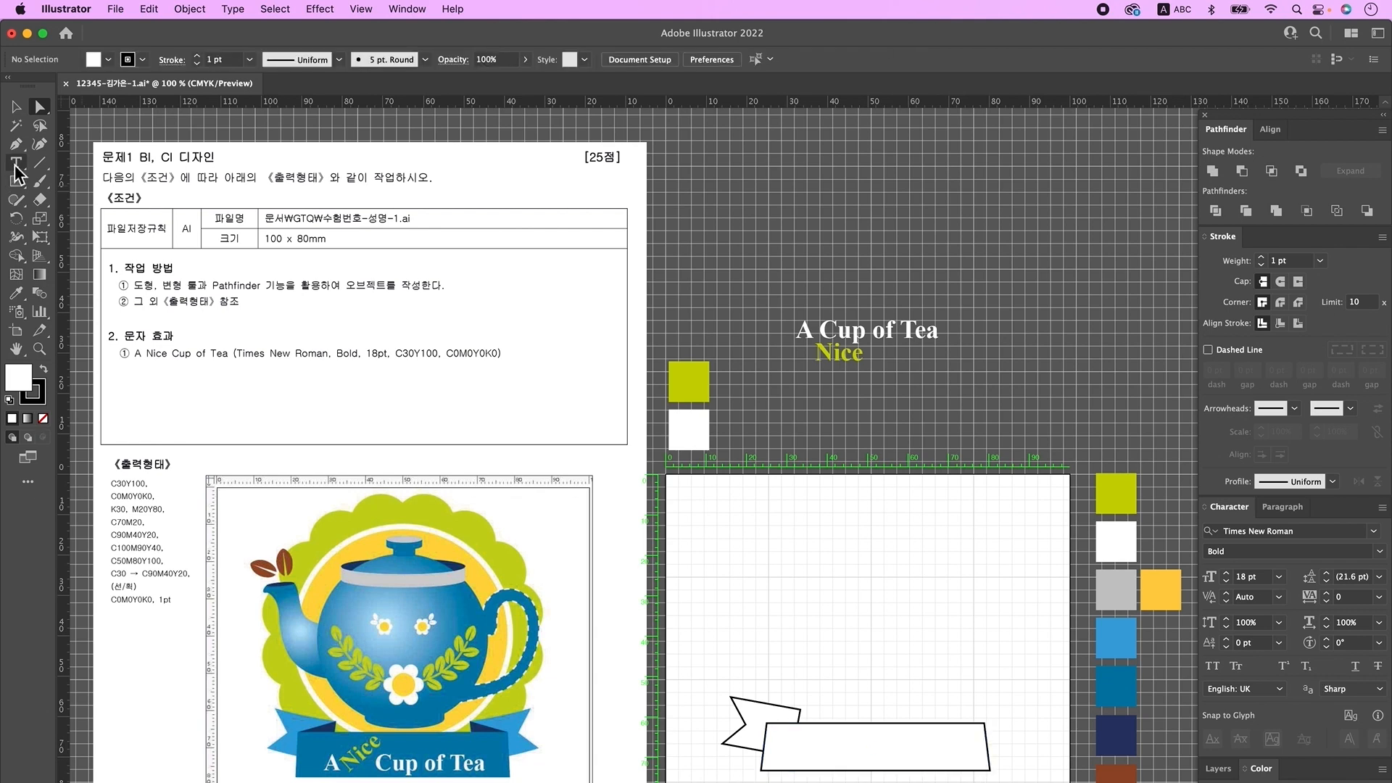
- Draw a triangular fold with the Pen tool between the tail's upper corner and the banner, and bring the banner to the front
click(16, 144)
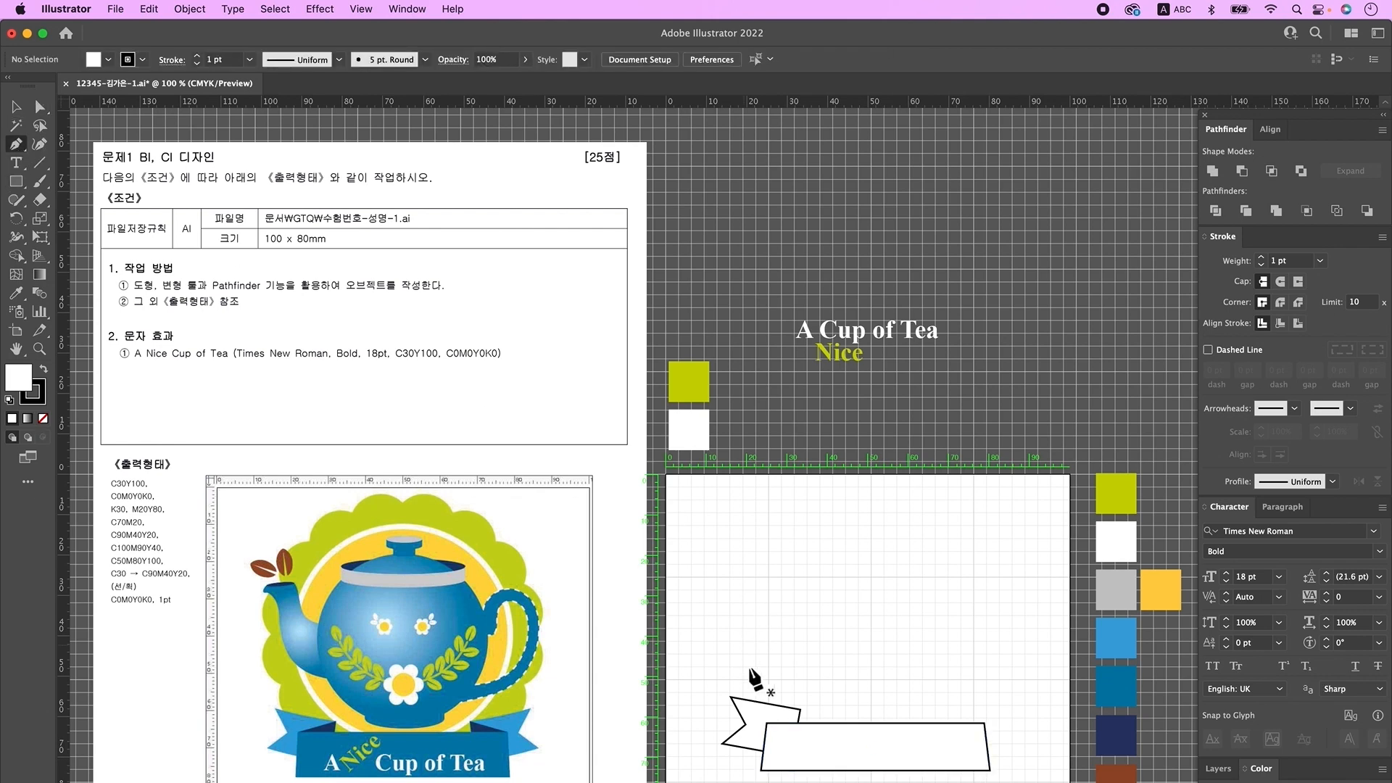
drag(798, 712, 803, 711)
click(766, 723)
click(803, 708)
click(800, 748)
key(v)
click(876, 728)
key(super+shift+])
key(super+shift+a)
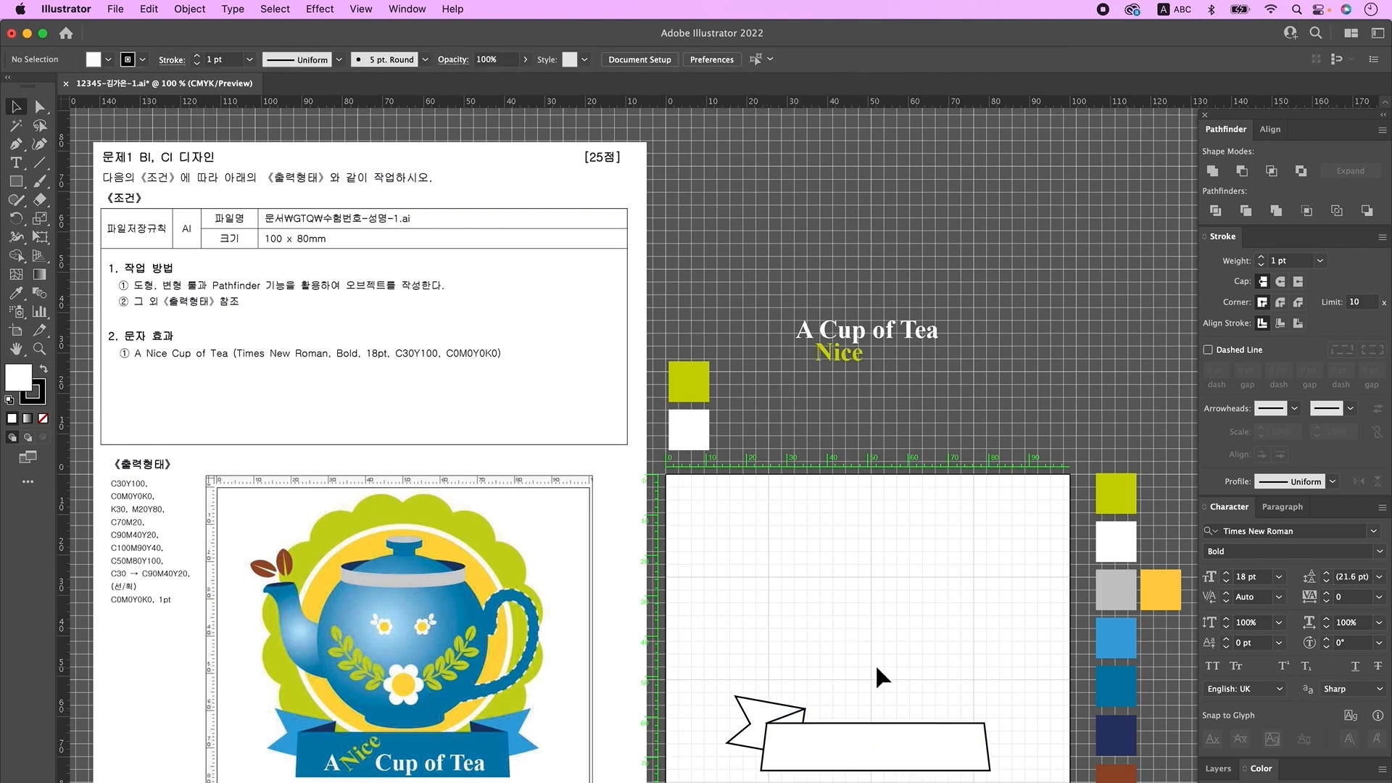
- Colour the banner C90M40Y20, the ribbon tail C70M20 and the fold C100M90Y40 from the swatches with the Eyedropper
click(16, 293)
super+click(919, 743)
click(1116, 686)
super+click(761, 714)
click(1116, 637)
super+click(790, 716)
click(1105, 734)
- Group the ribbon tail with its fold triangle
key(v)
click(818, 693)
click(769, 707)
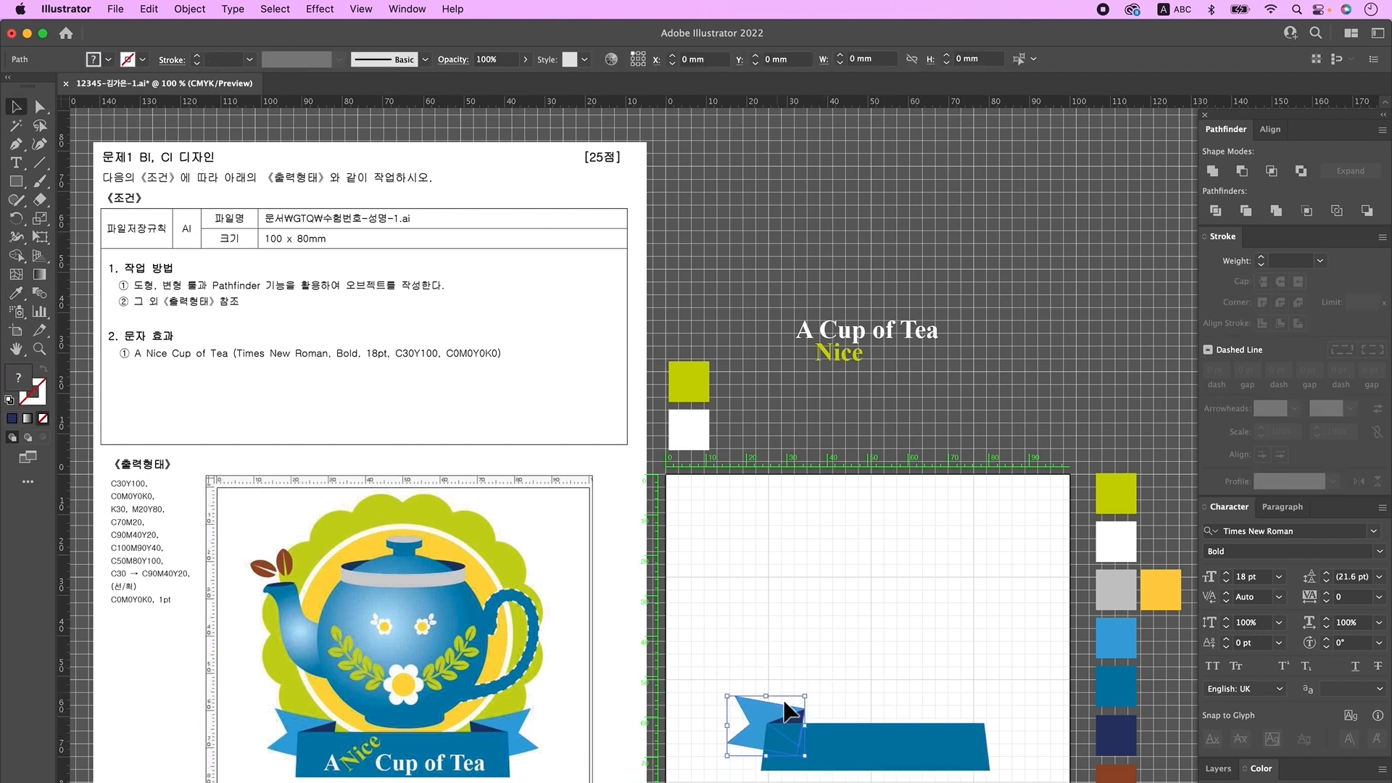
right_click(781, 698)
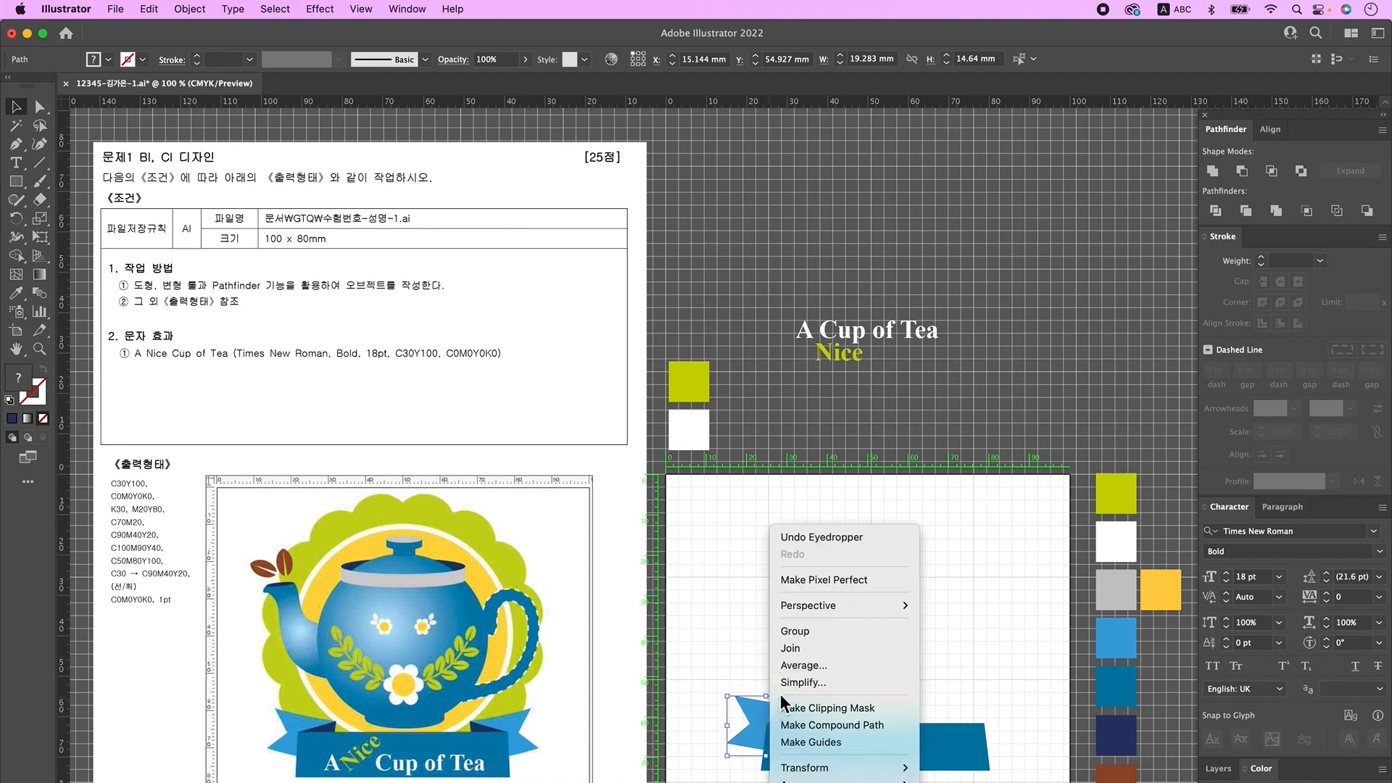
click(804, 631)
- Switch to Outline view and reflect a copy of the tail group across the vertical axis through the banner's centre
click(18, 220)
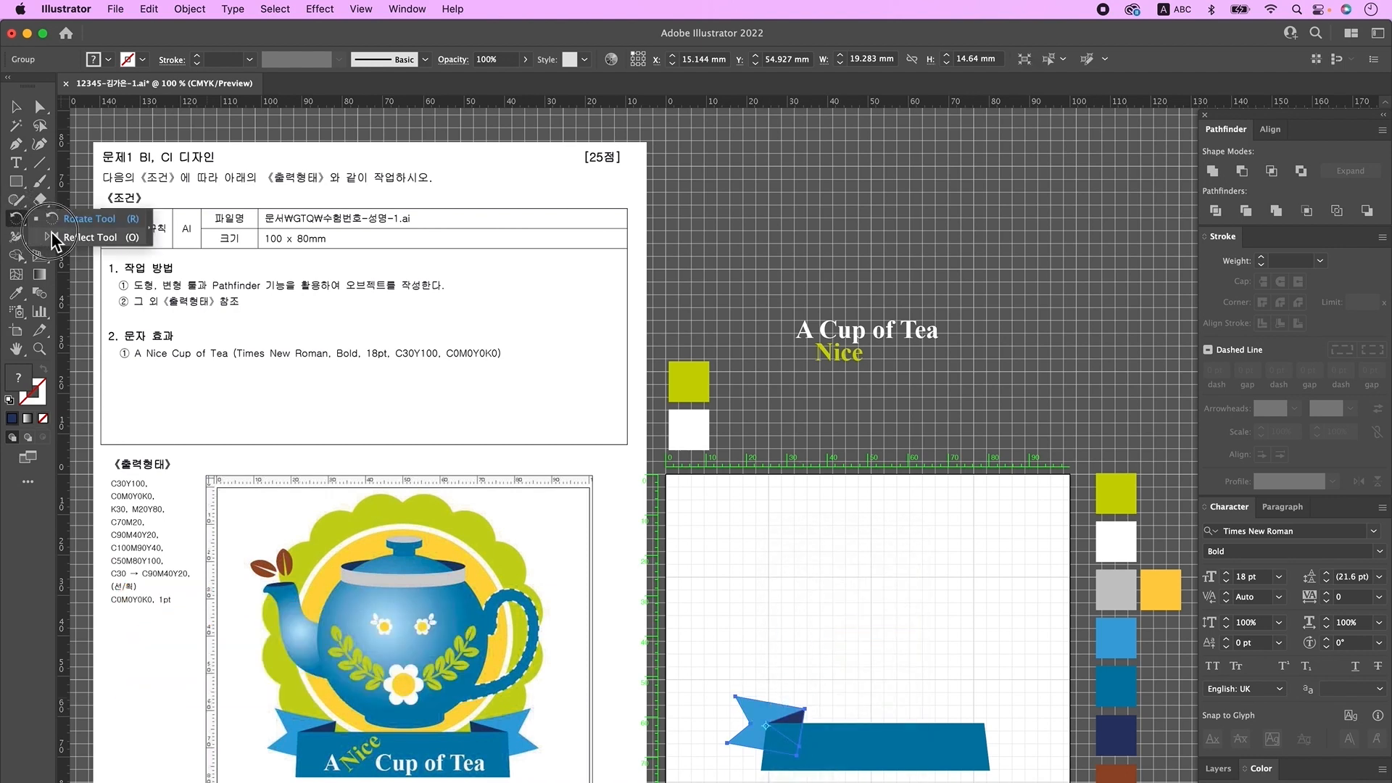
click(87, 237)
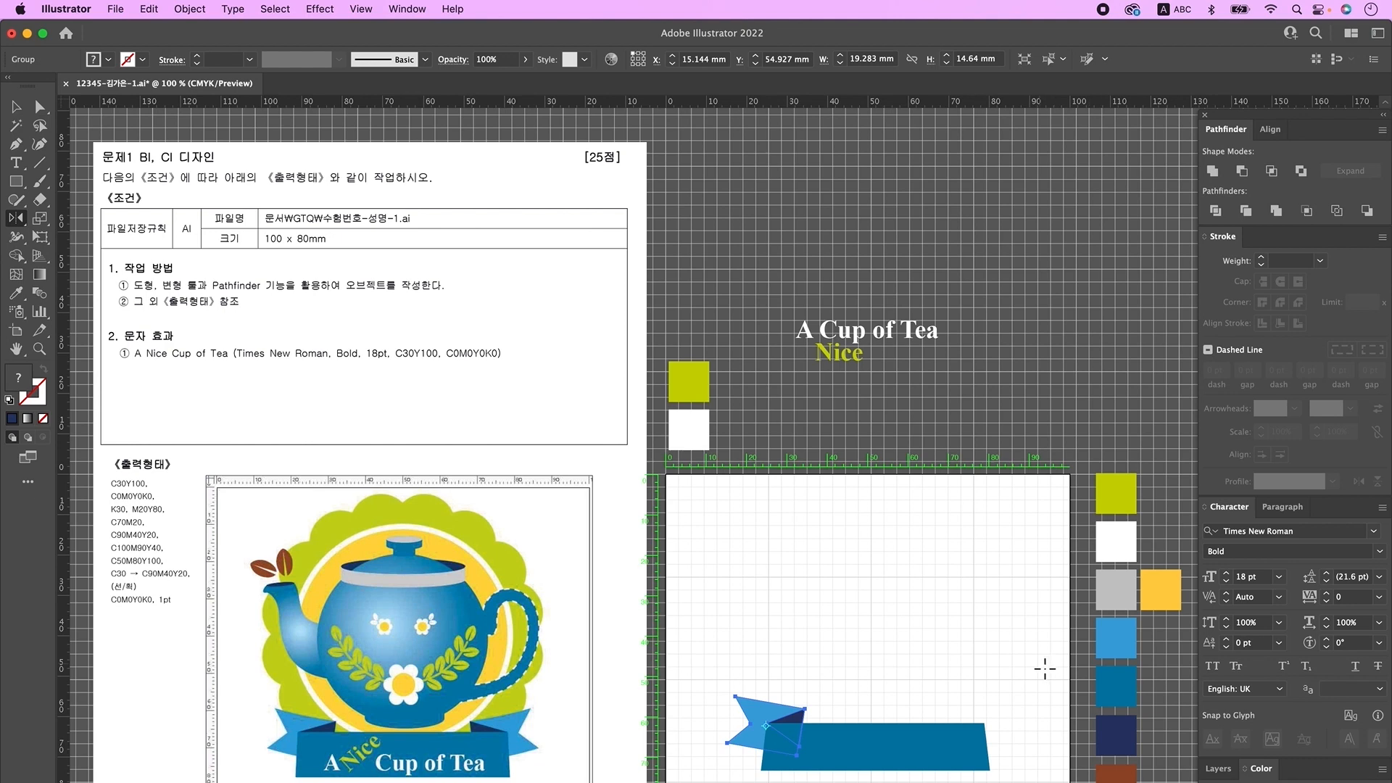
key(super+y)
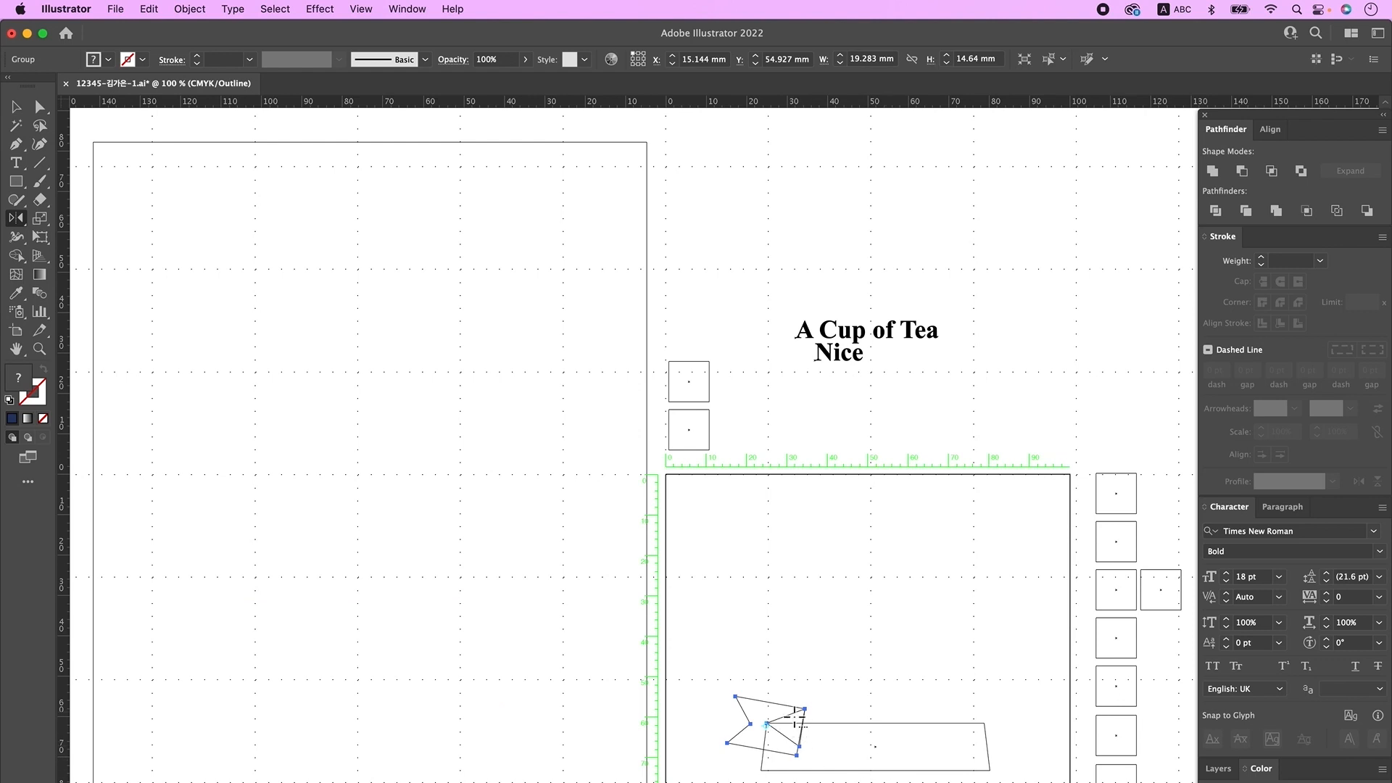
alt+click(873, 742)
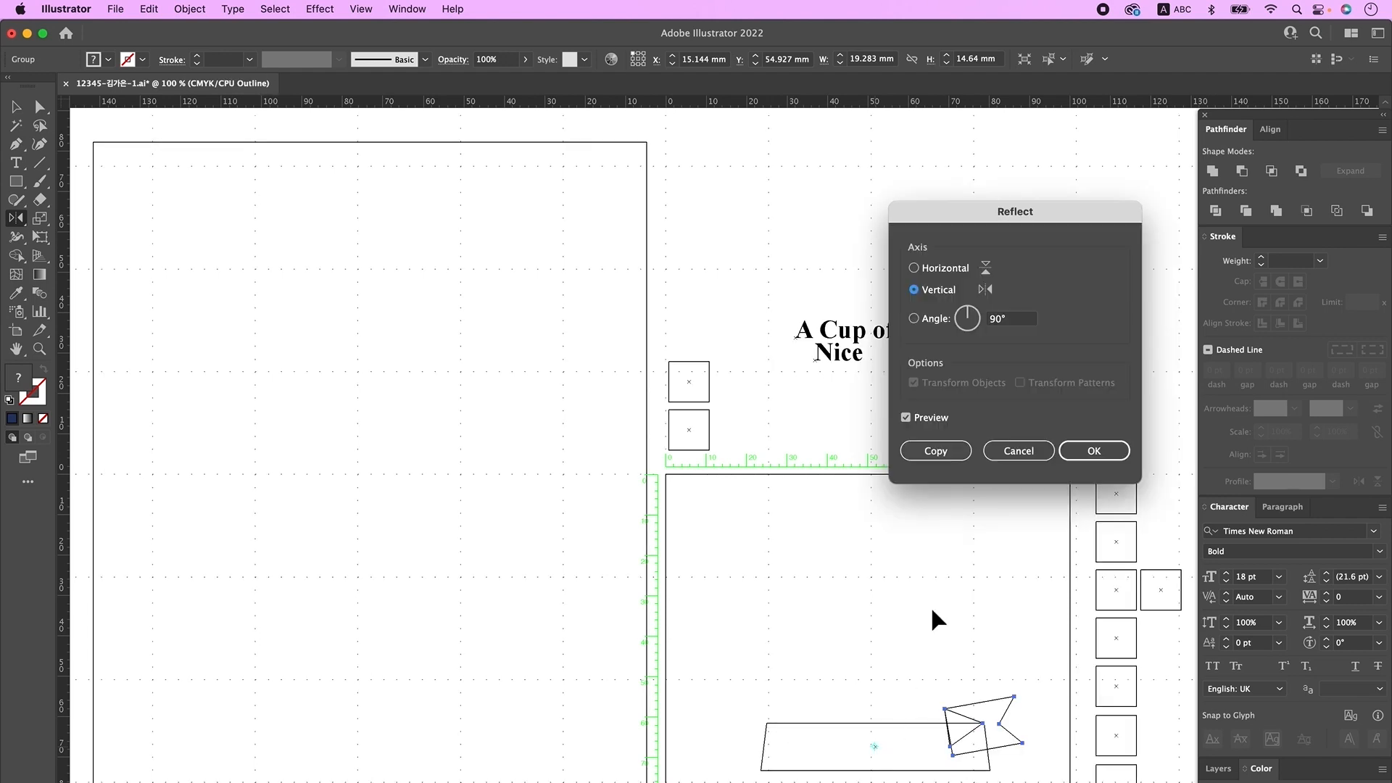
click(955, 456)
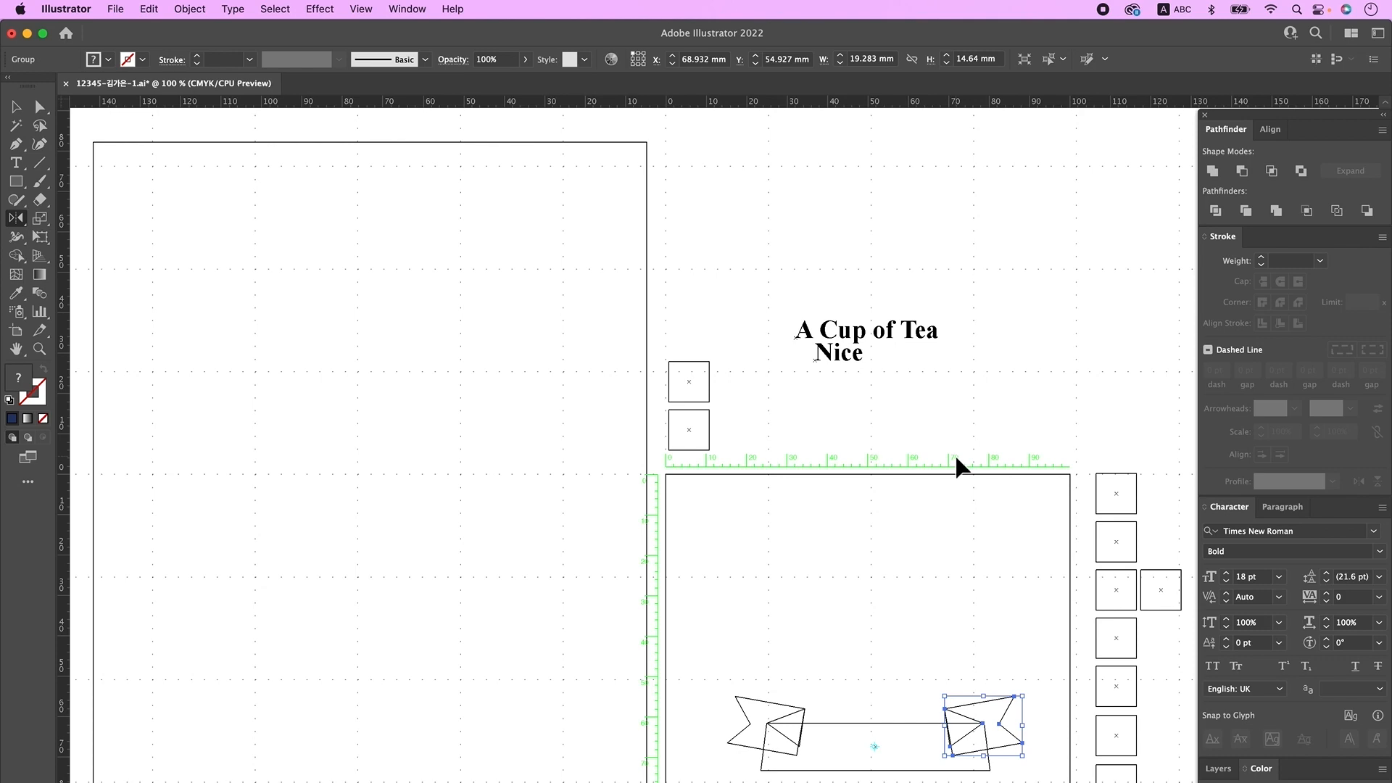
- Return to Preview view and group the banner with both ribbon tails
key(super+y)
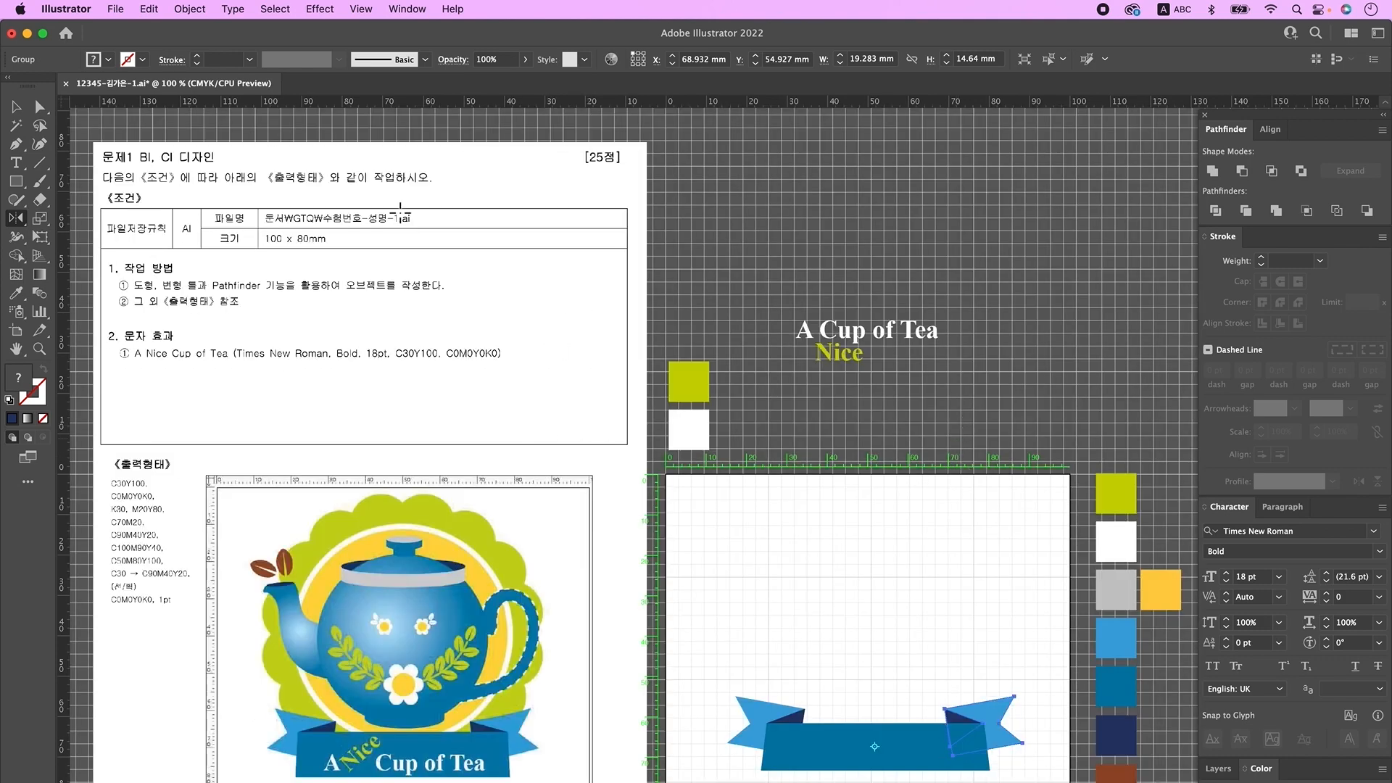
key(v)
click(717, 632)
drag(706, 647, 1056, 782)
right_click(930, 747)
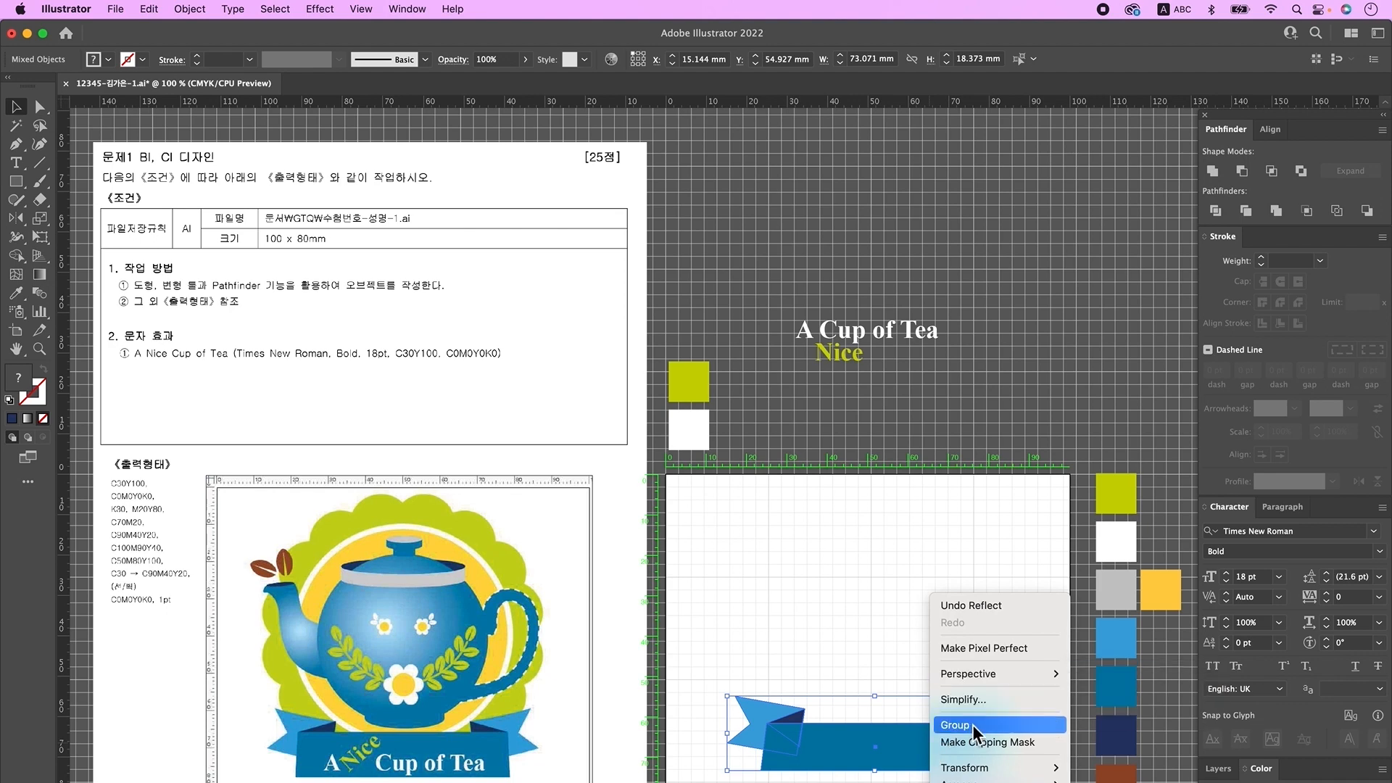
click(972, 724)
click(872, 616)
- Move the lettering onto the banner and widen the gap between "A" and "Cup" with extra spaces
click(843, 332)
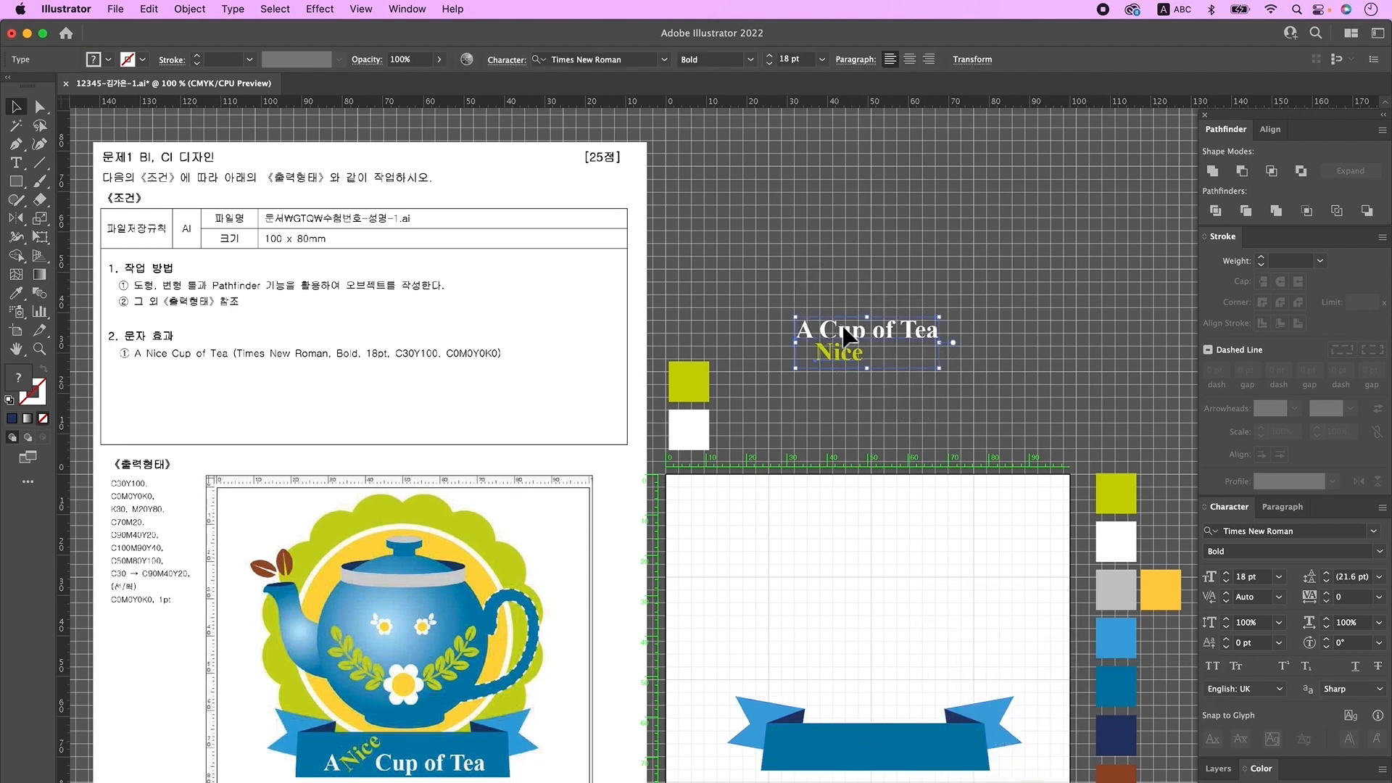
drag(841, 357, 824, 762)
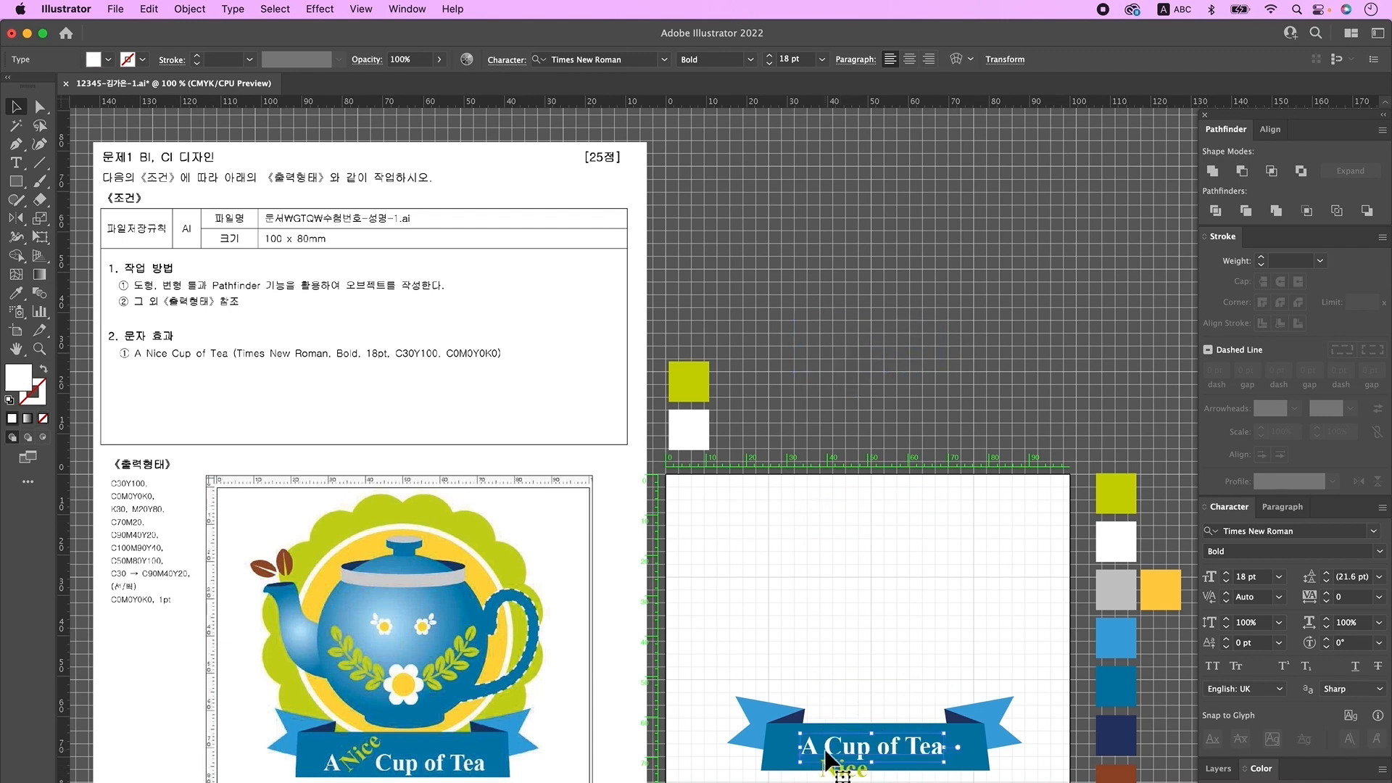
double_click(822, 750)
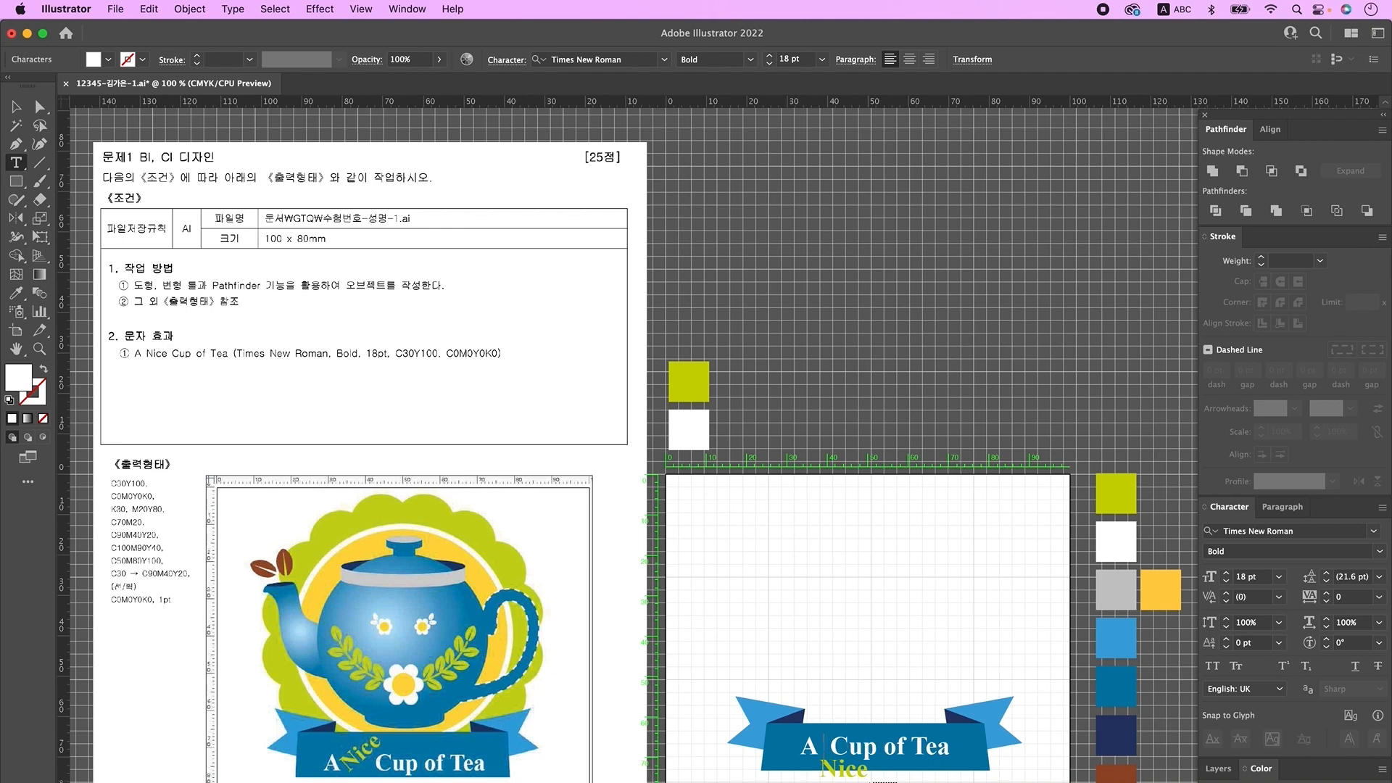
key(Escape)
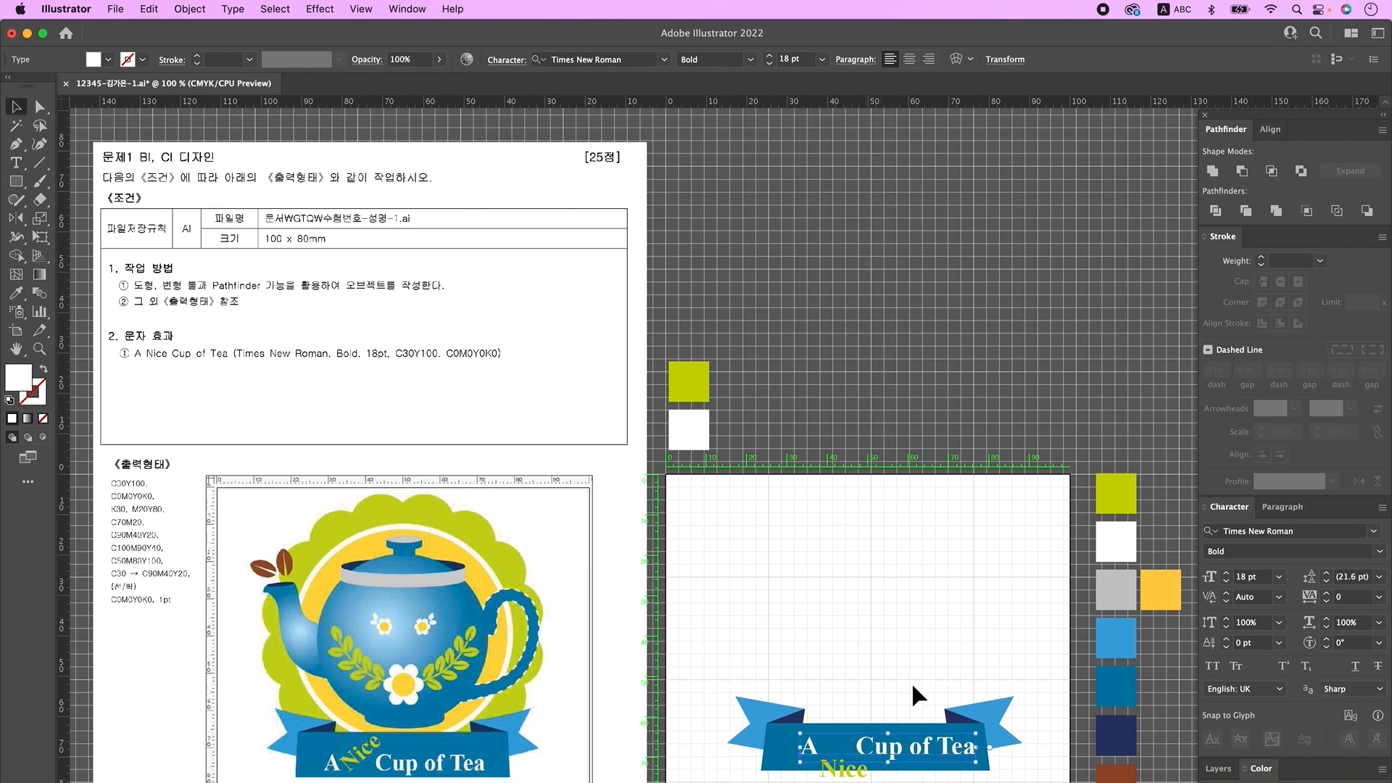
- Set the word "Nice" at an upward tilt in the gap after "A" and group it with "A Cup of Tea"
click(905, 668)
drag(914, 755, 879, 744)
click(855, 758)
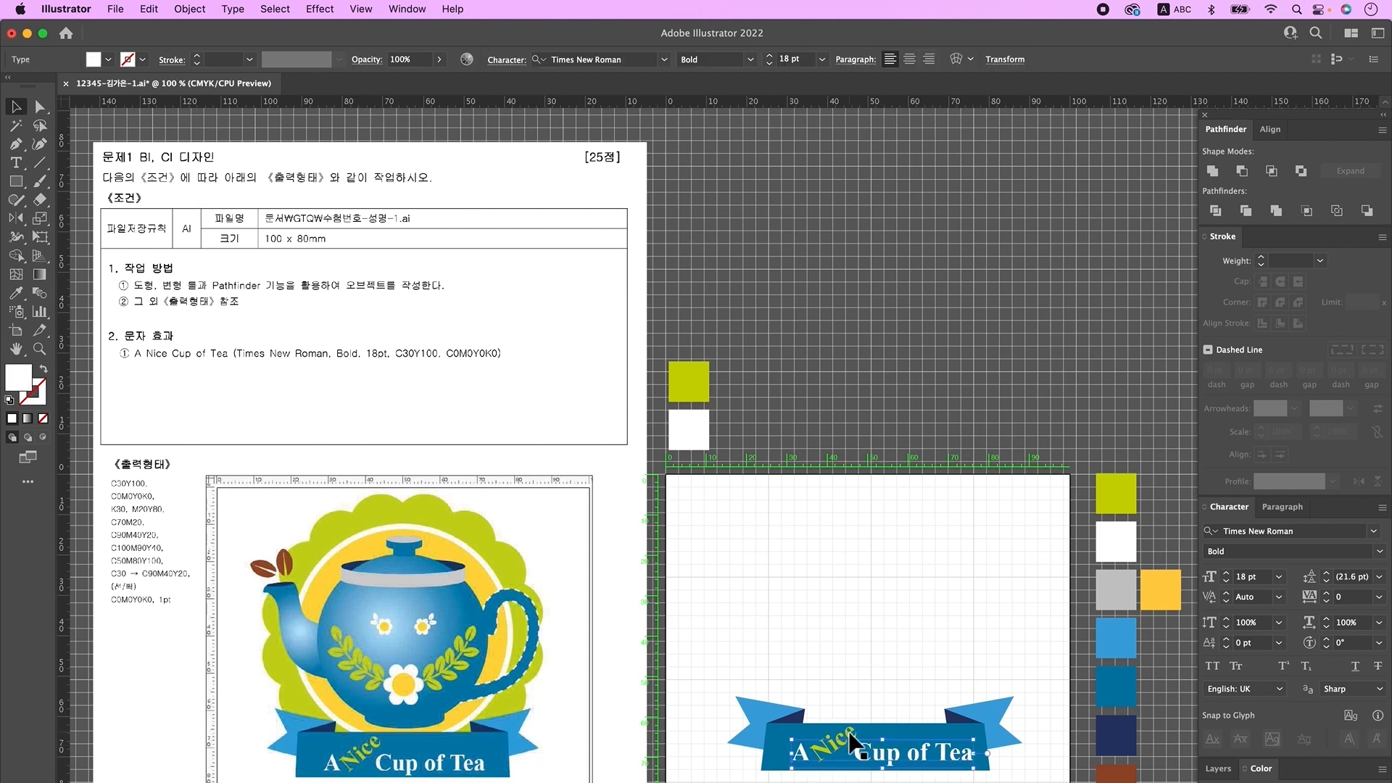
shift+click(849, 732)
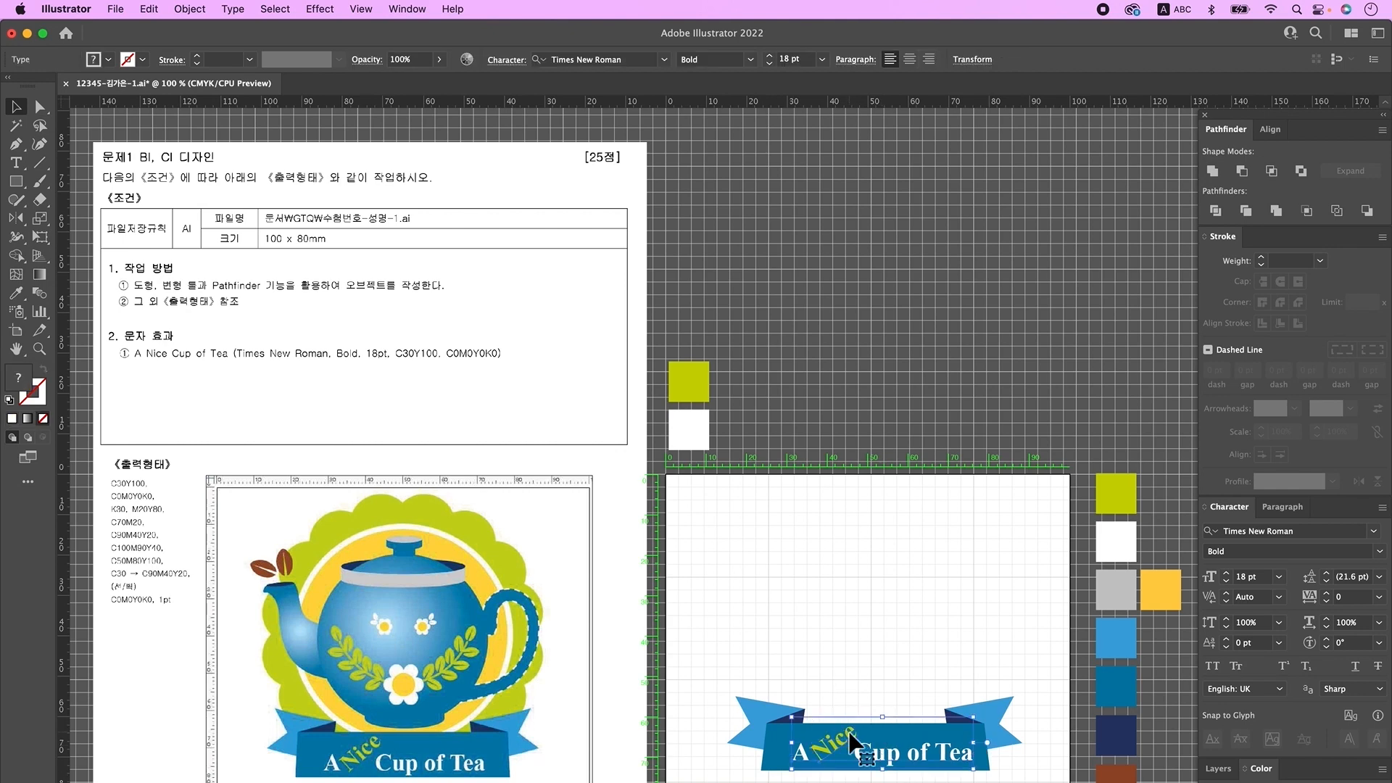
key(super+g)
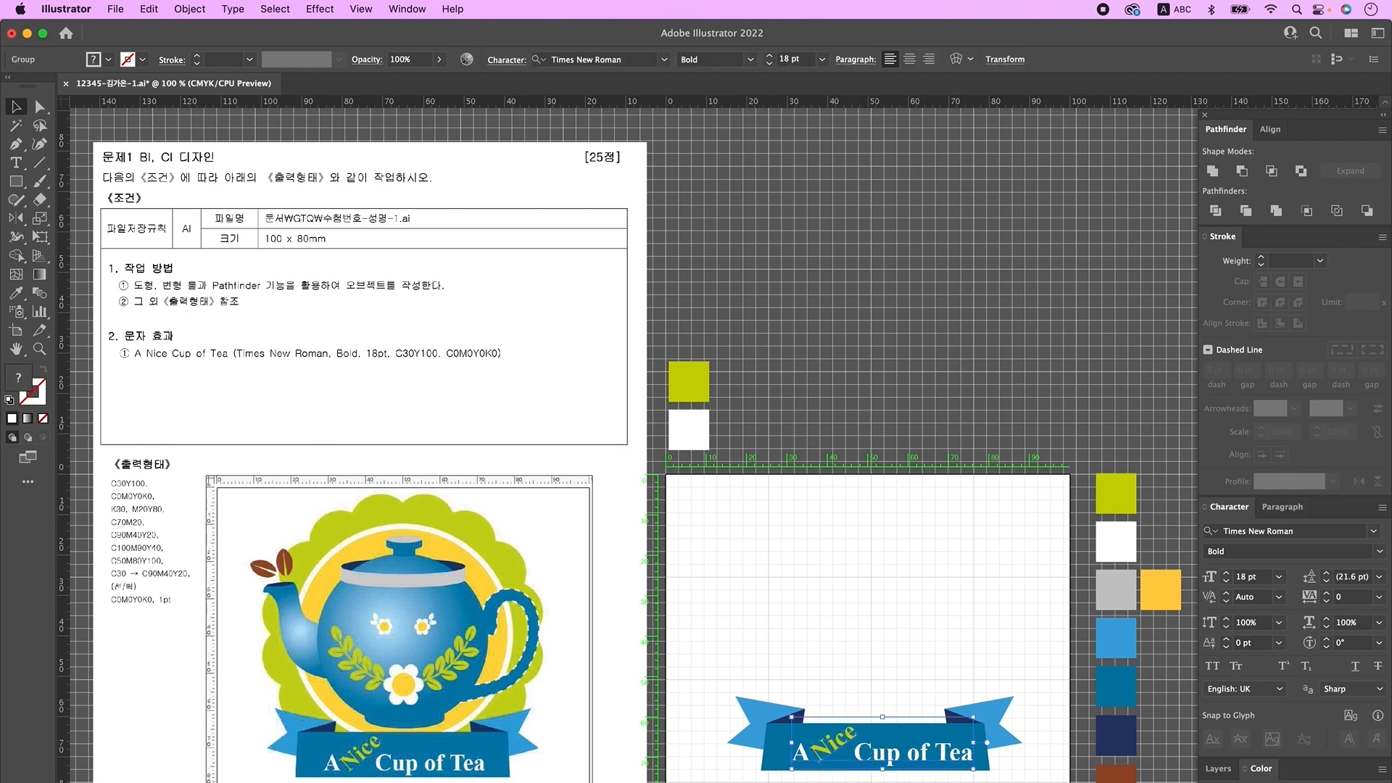
key(super+shift+a)
- Centre the ribbon banner and its lettering horizontally on each other, and move them together below the artboard
click(783, 706)
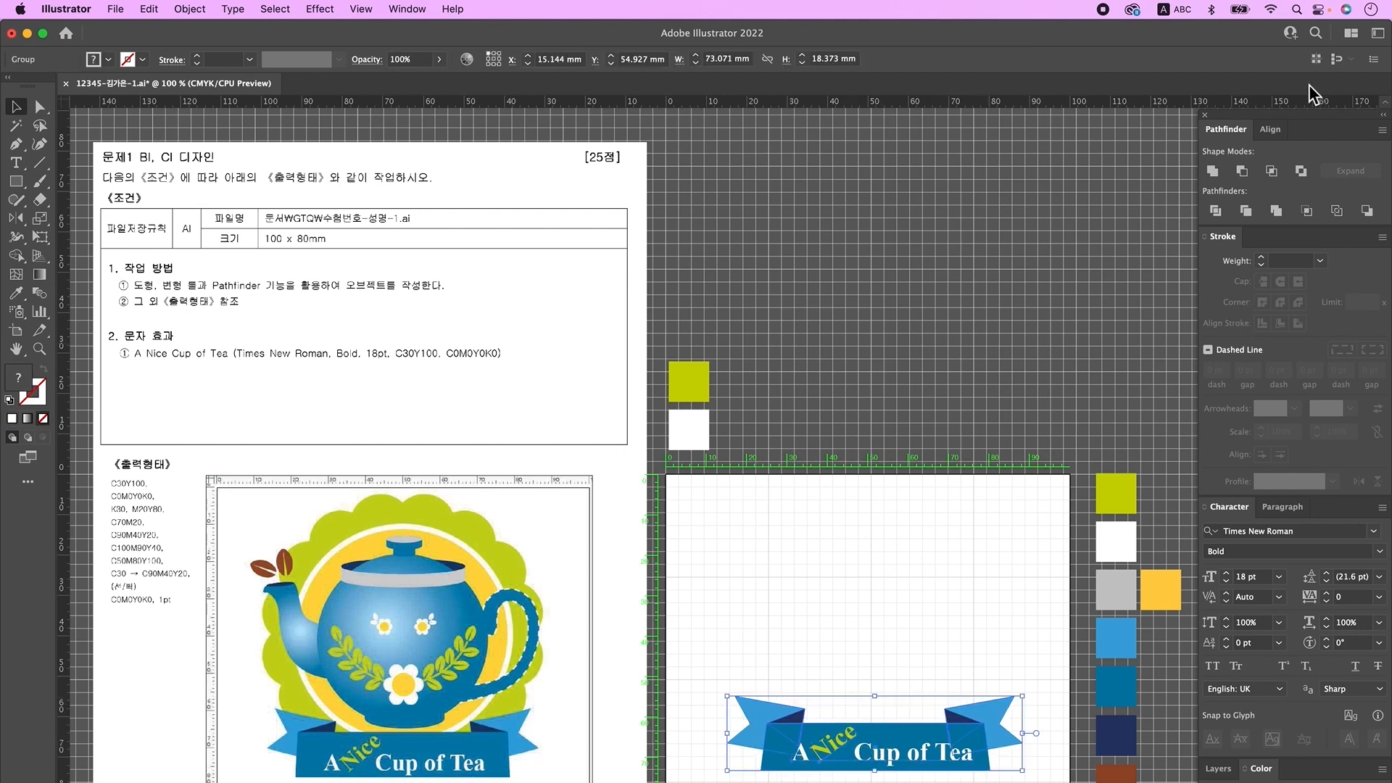
click(1271, 130)
click(1240, 174)
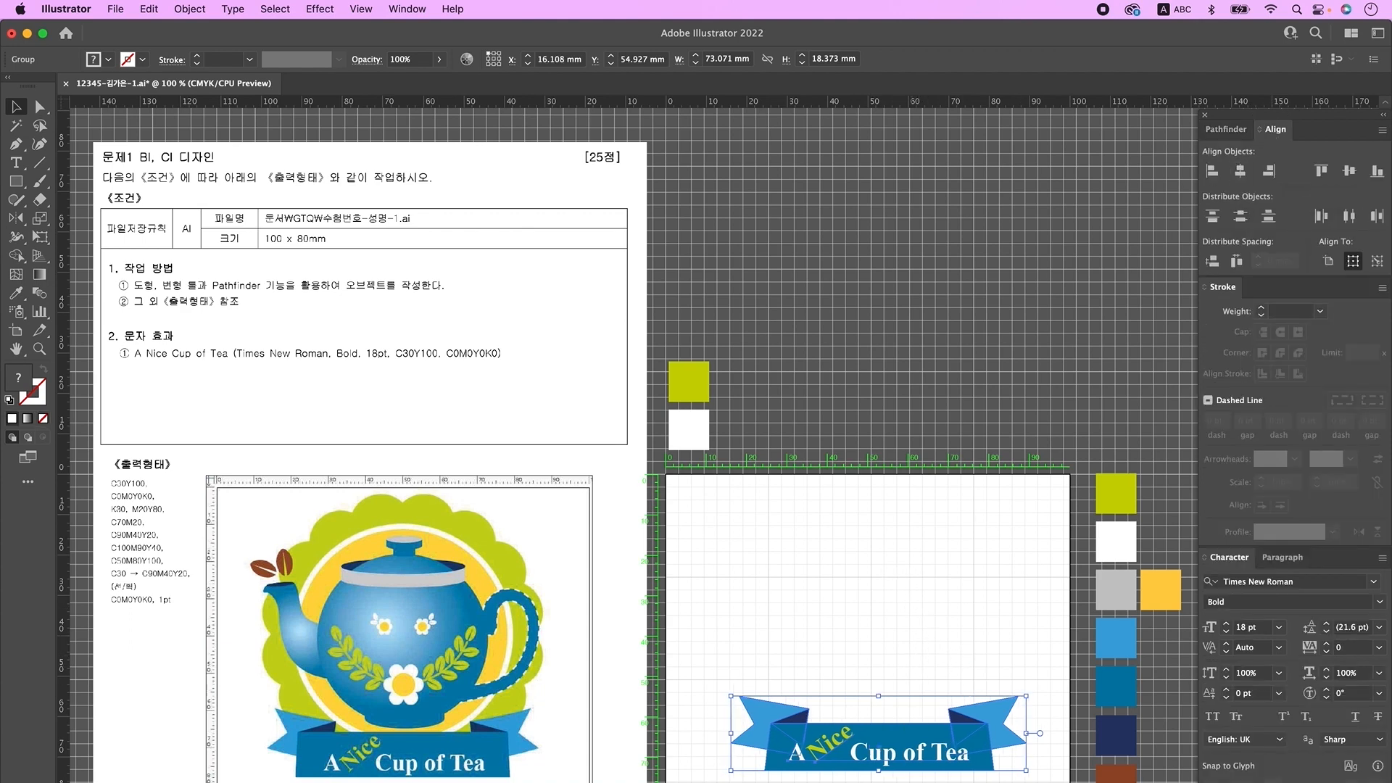
scroll(901, 590, down, 4)
drag(847, 603, 843, 723)
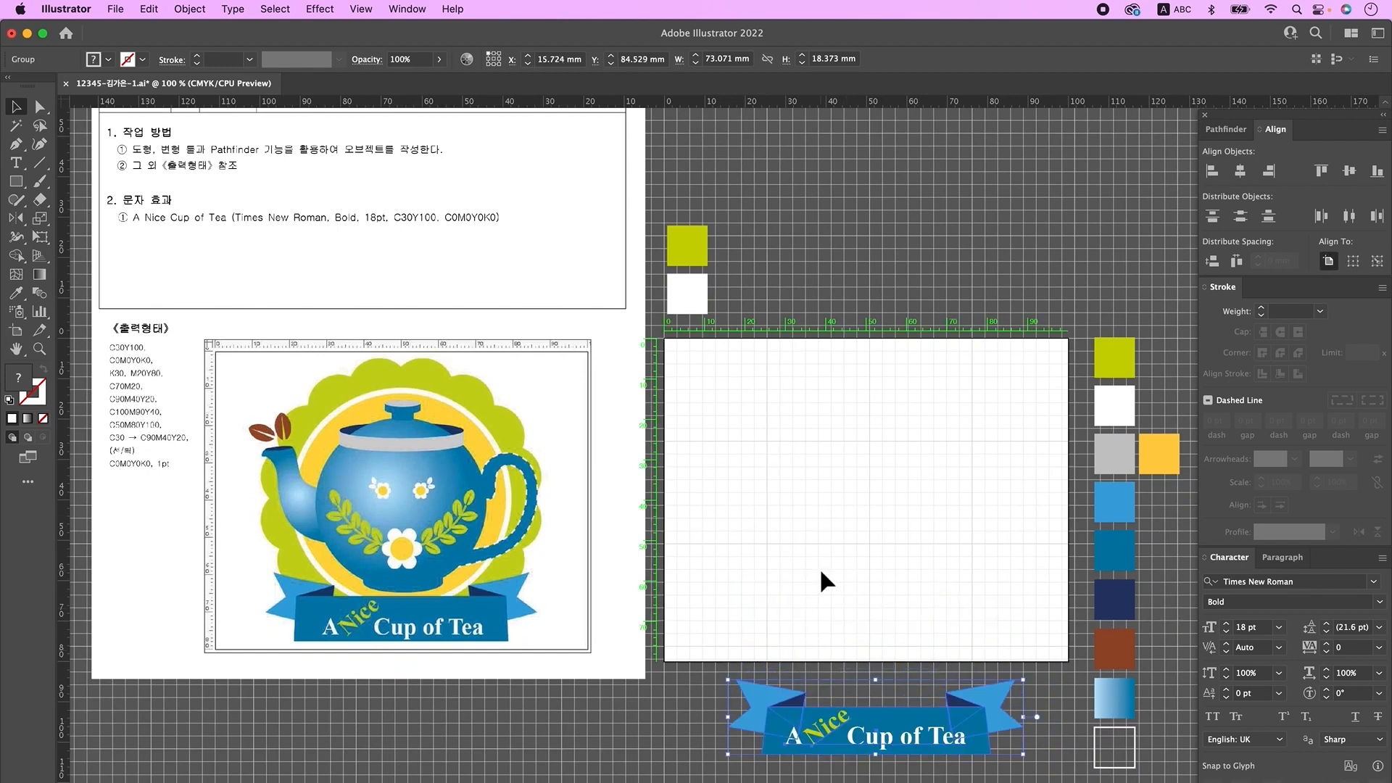
click(874, 539)
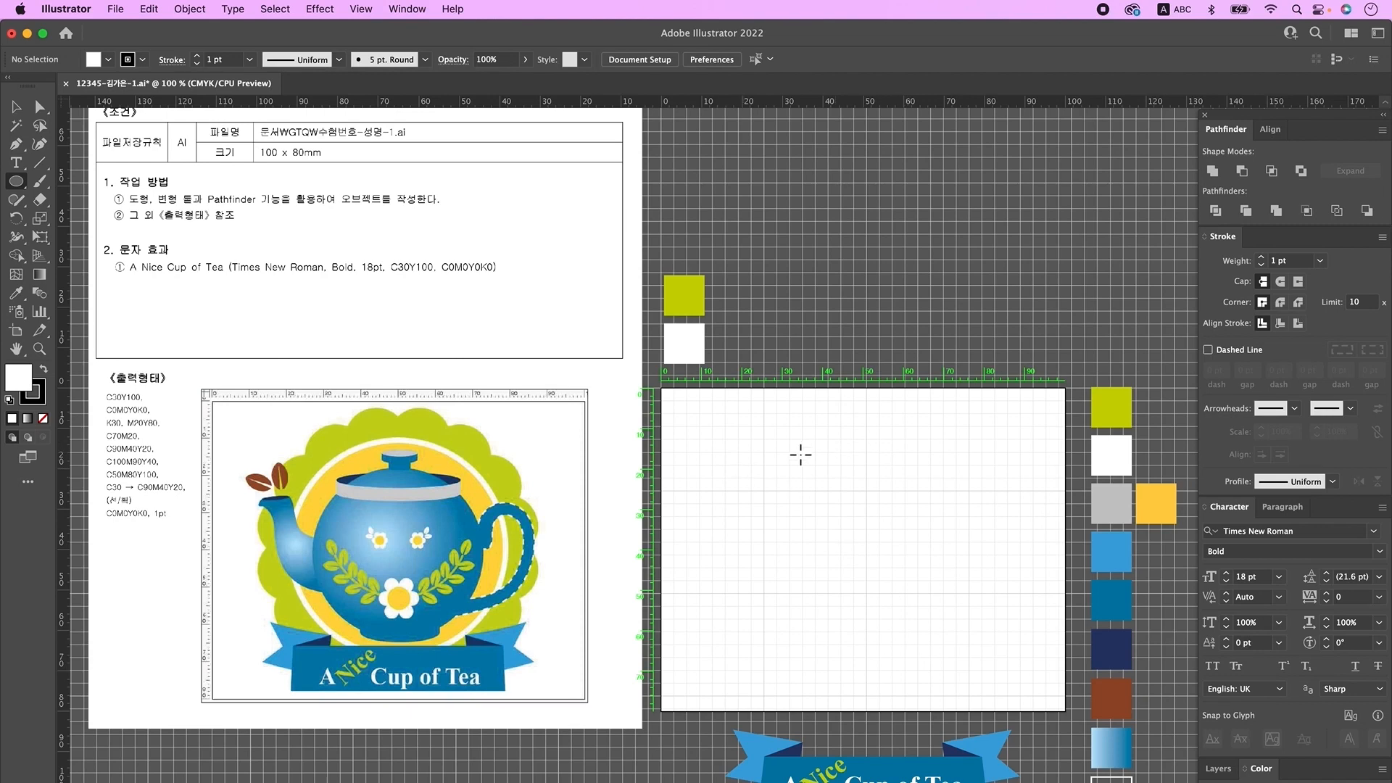
- Draw a circle about 56 mm across on the artboard and an ellipse about 16 × 13 mm over its upper edge
drag(769, 455, 970, 663)
key(super+shift+a)
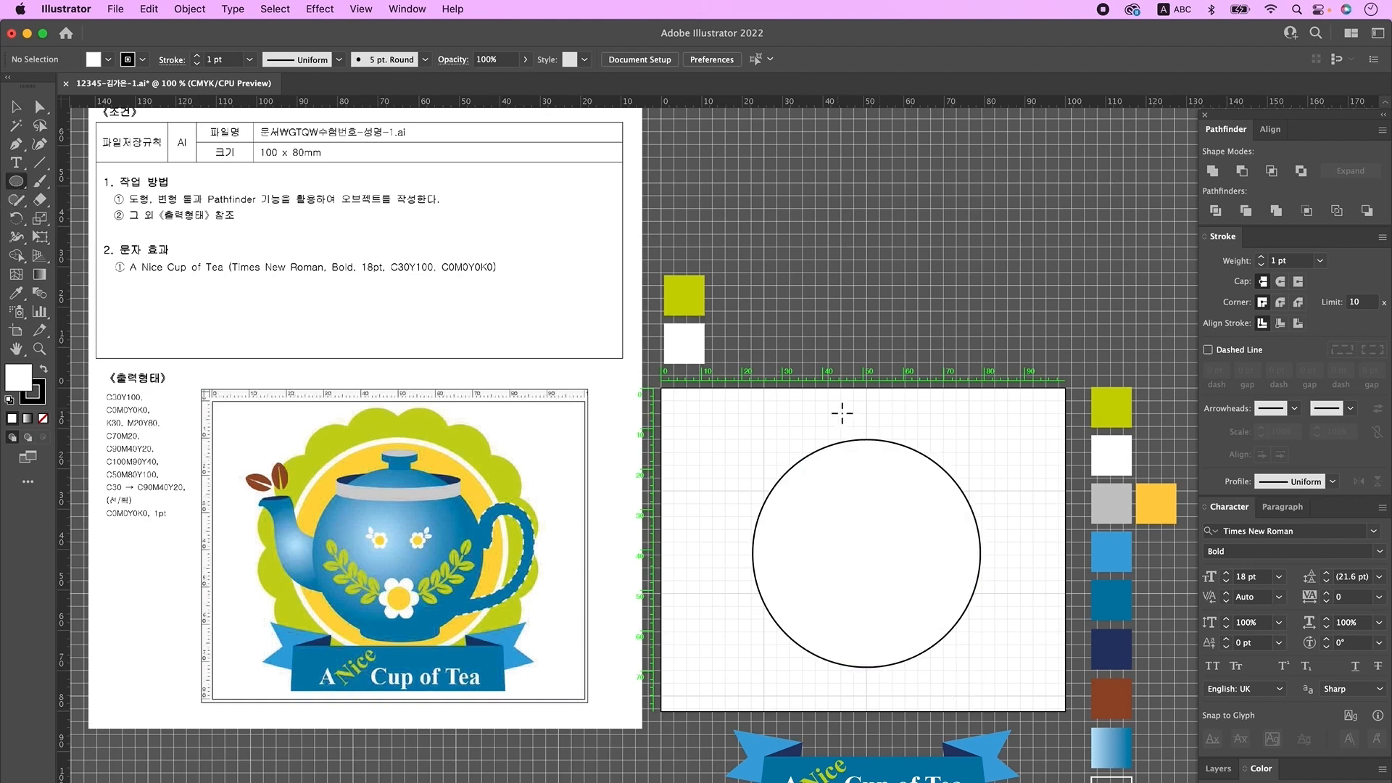
drag(829, 408, 902, 465)
- Align the horizontal centres of the ellipse and the circle, and shift the ellipse slightly down into the circle's edge
key(v)
click(828, 355)
drag(828, 355, 893, 503)
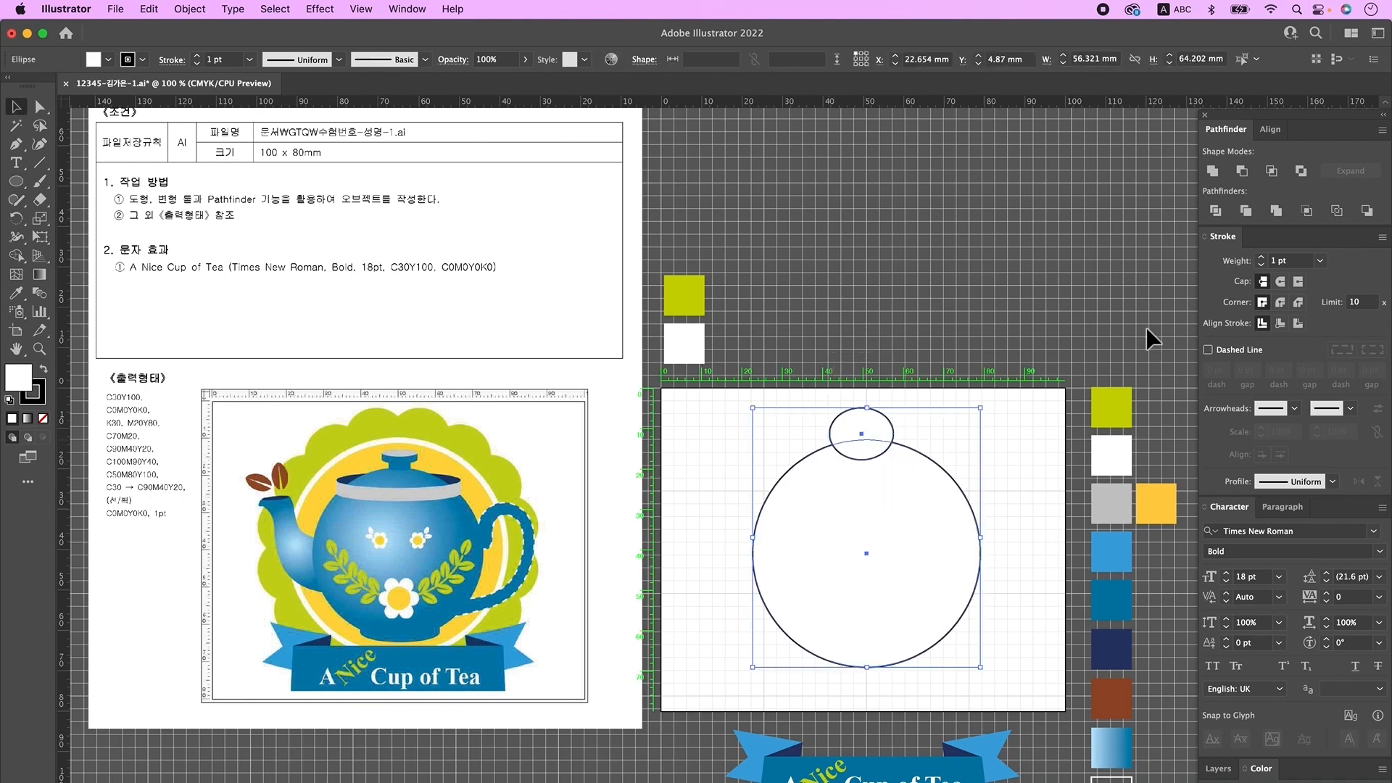
click(1273, 129)
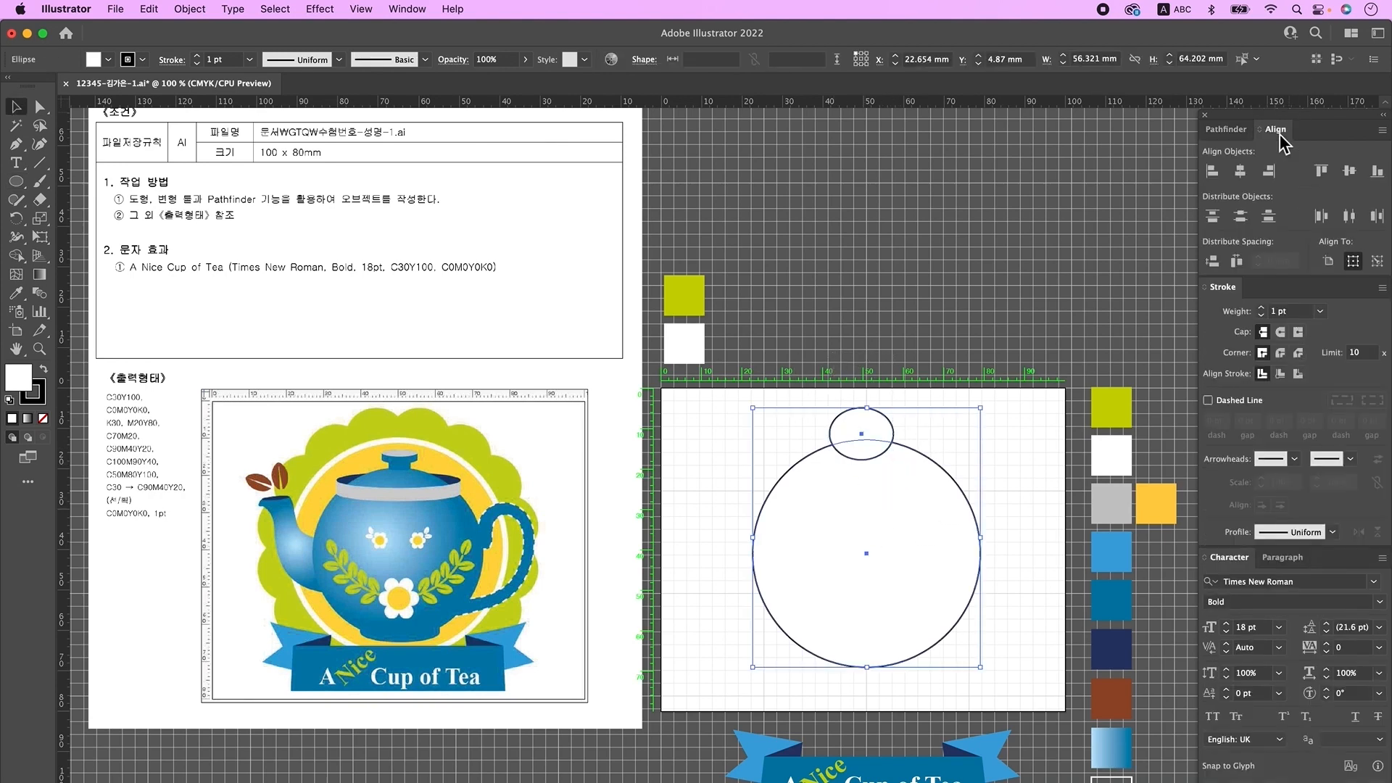
click(1240, 173)
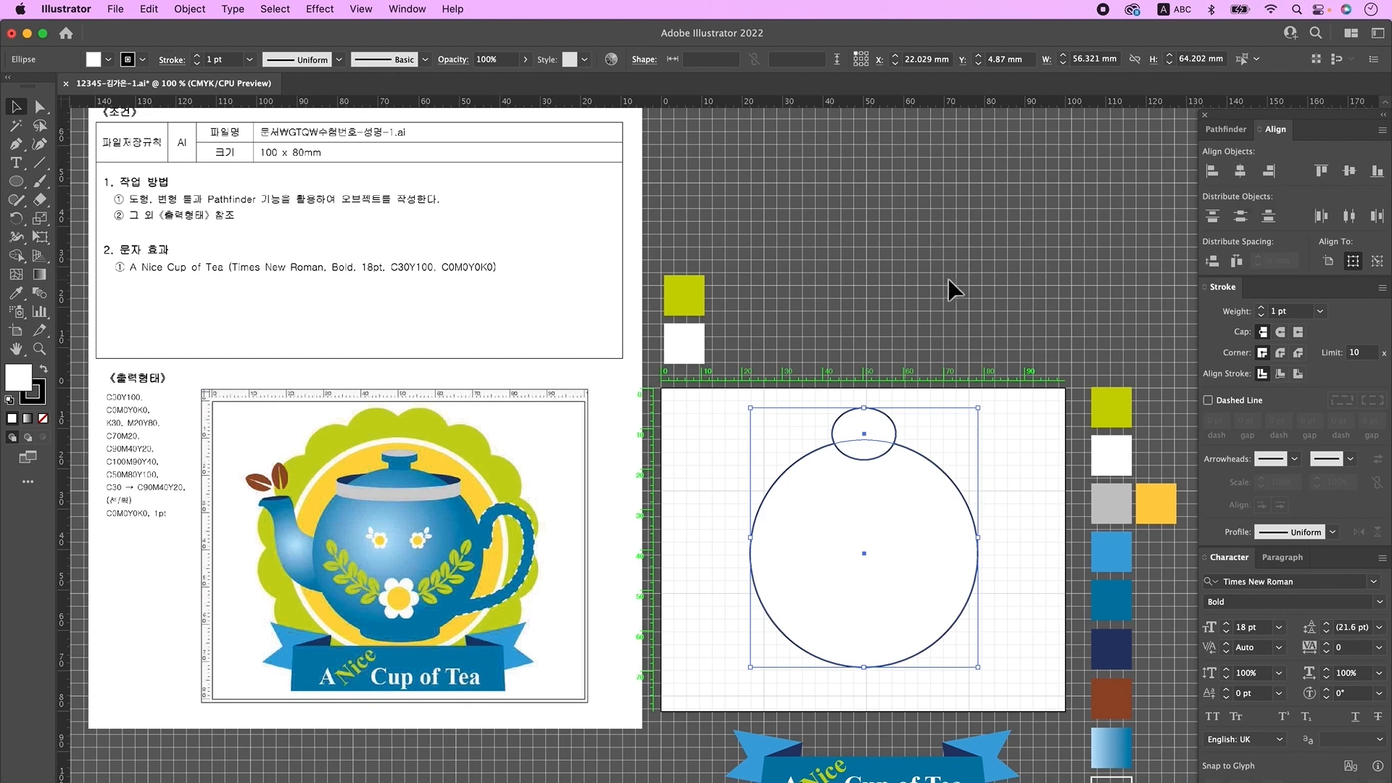
click(890, 394)
drag(874, 433, 869, 437)
click(946, 406)
- In Outline view, rotate a copy of the small ellipse by 360/14 degrees around the large circle's centre
click(888, 424)
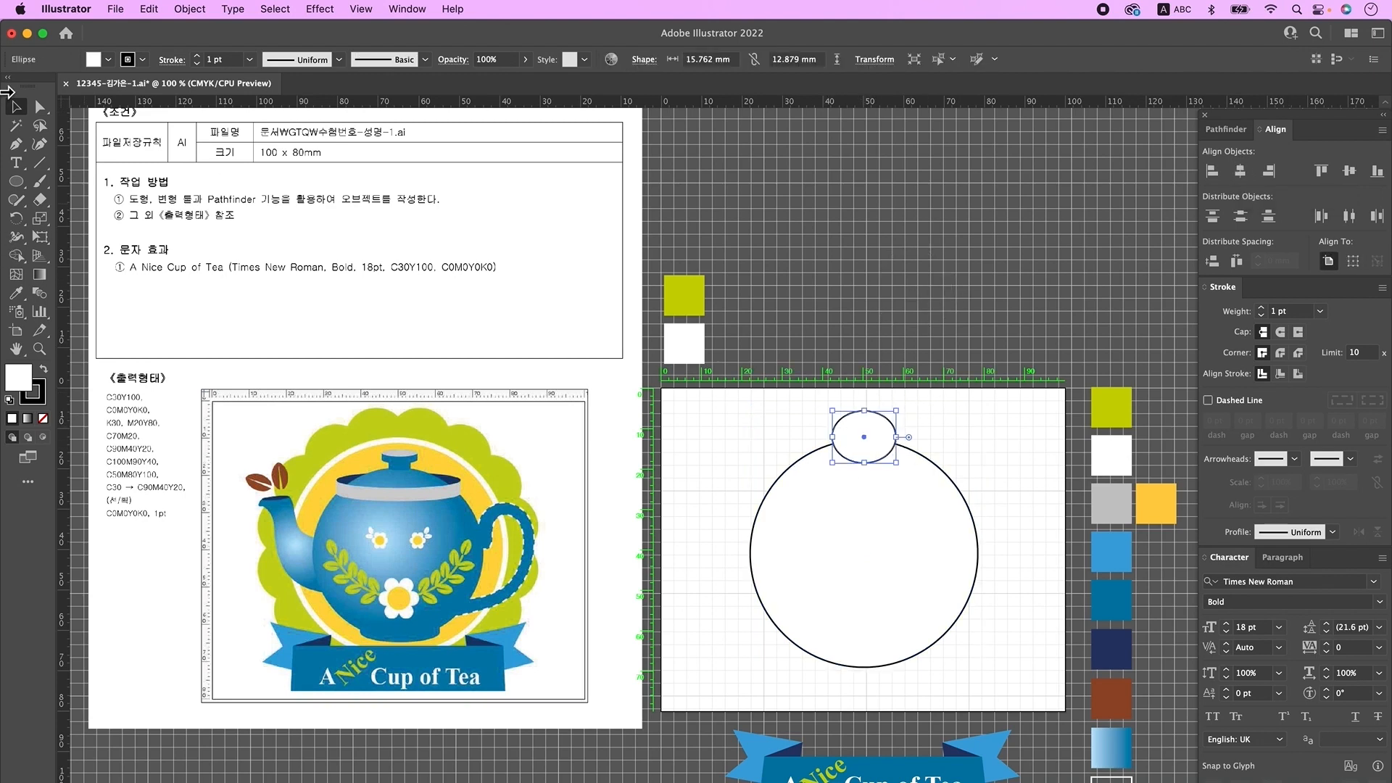
click(19, 219)
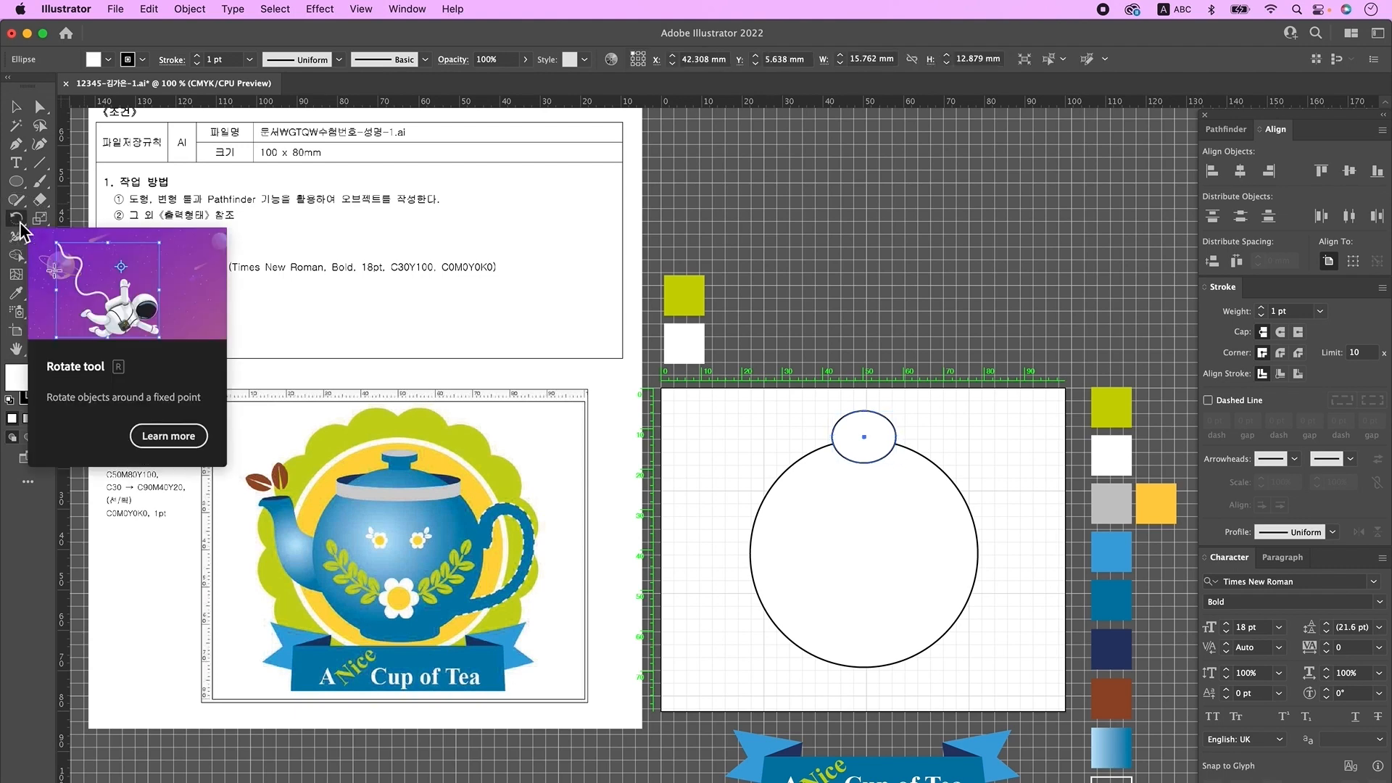
key(super)
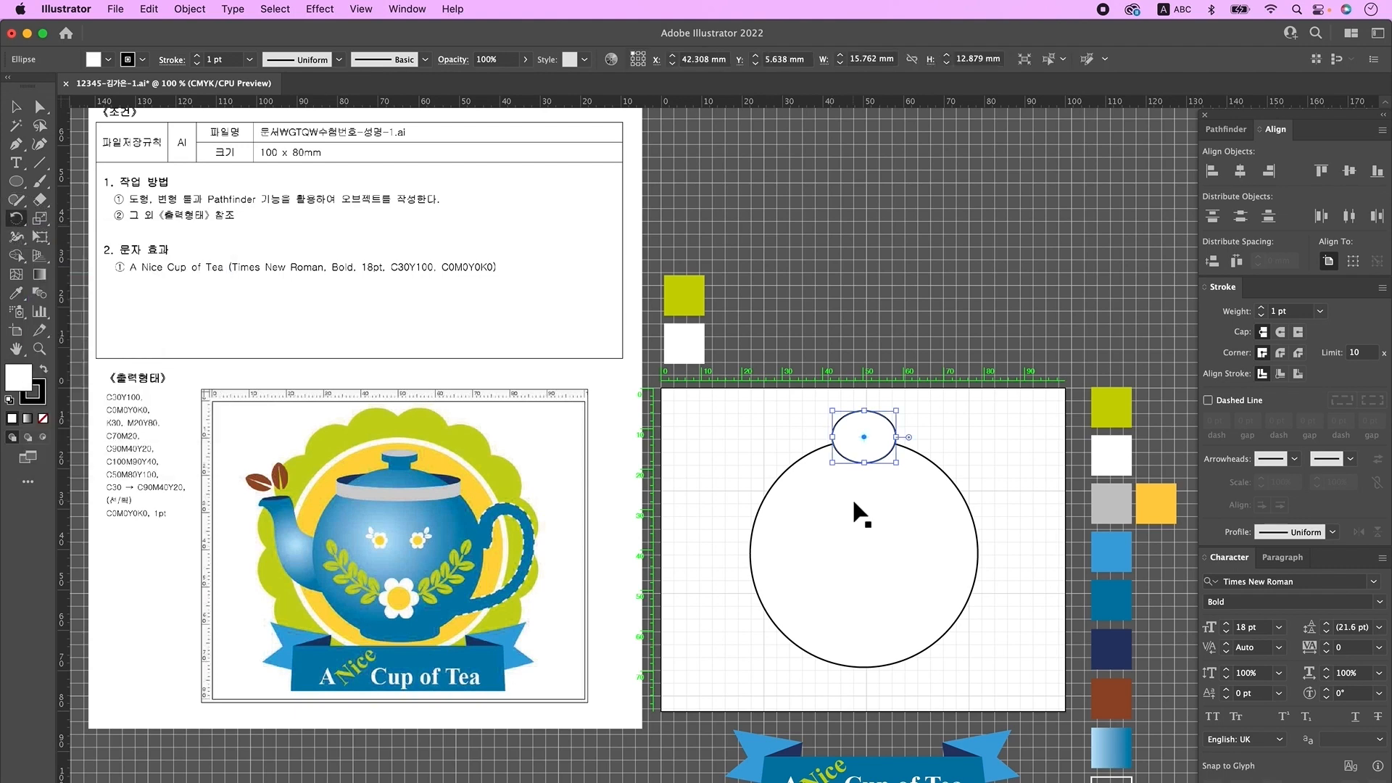
key(super+y)
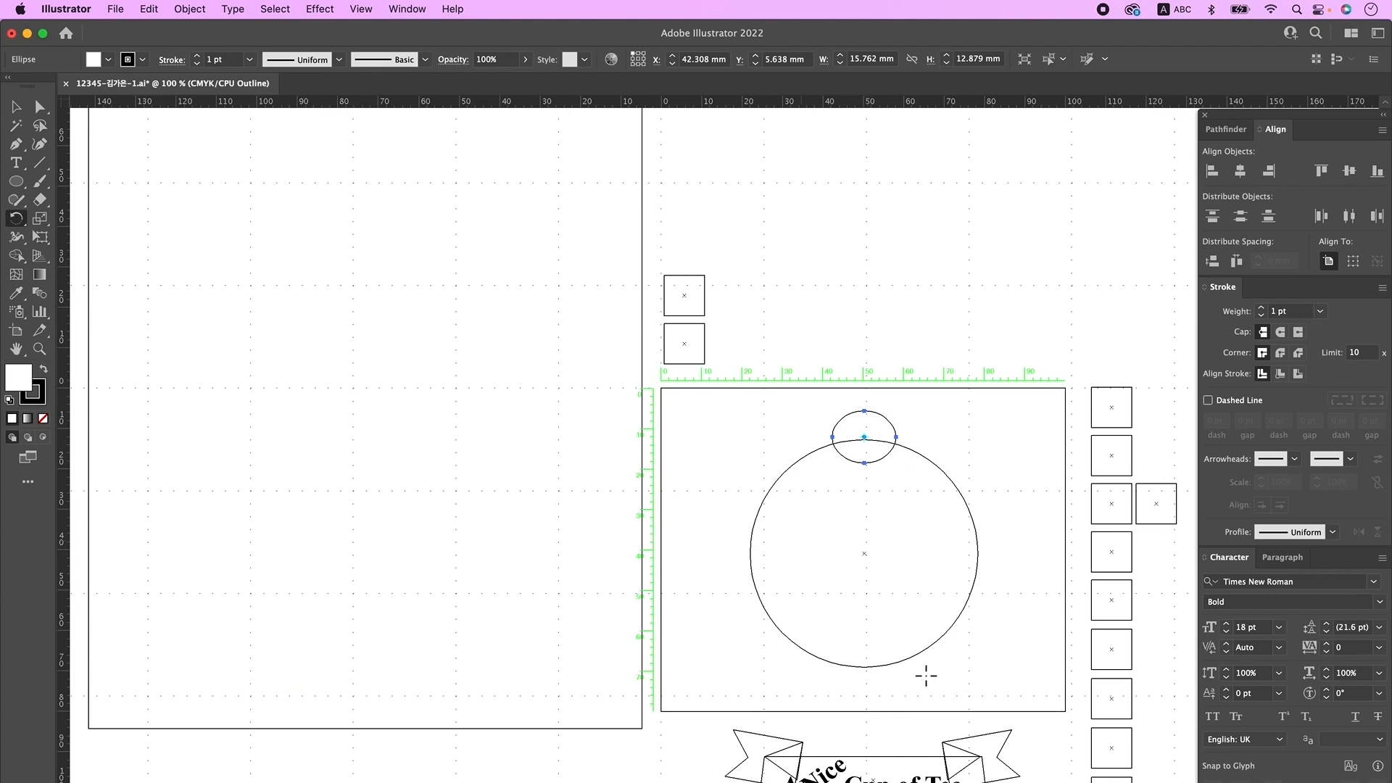
alt+click(863, 554)
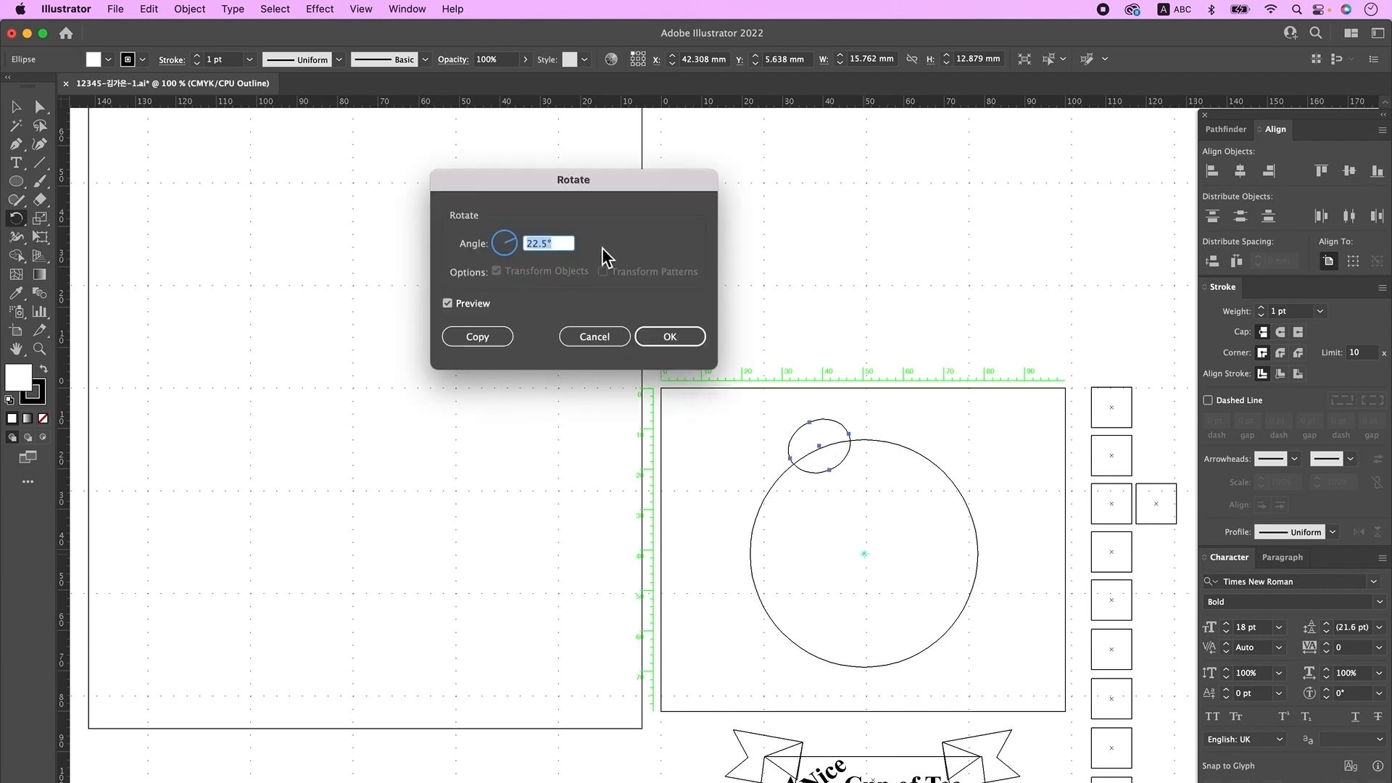
text(360/14)
click(464, 332)
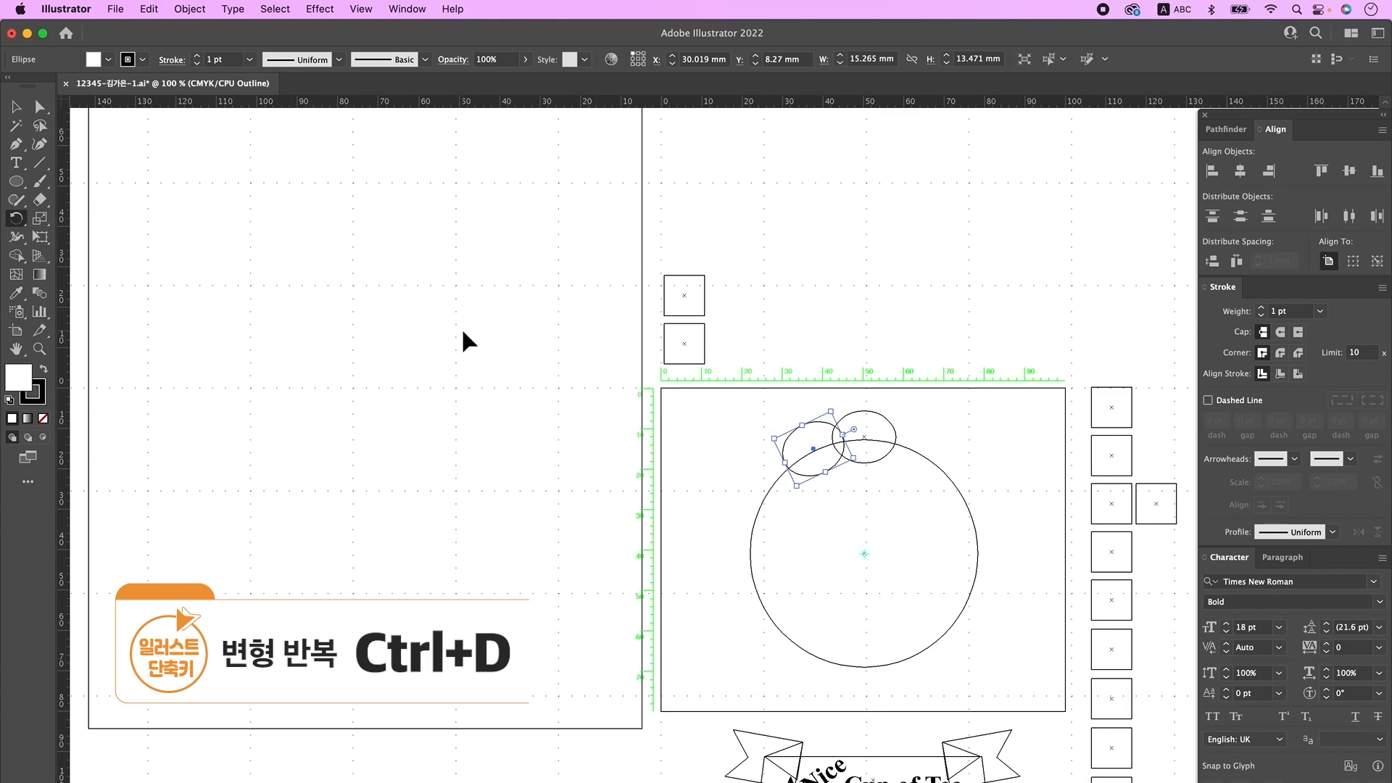
- Repeat the rotated copy until fourteen ellipses surround the circle
key(super+d)
key(super+d)
key(super+d)
key(super+d)
key(super+d)
key(super+d)
key(super+d)
key(super+d)
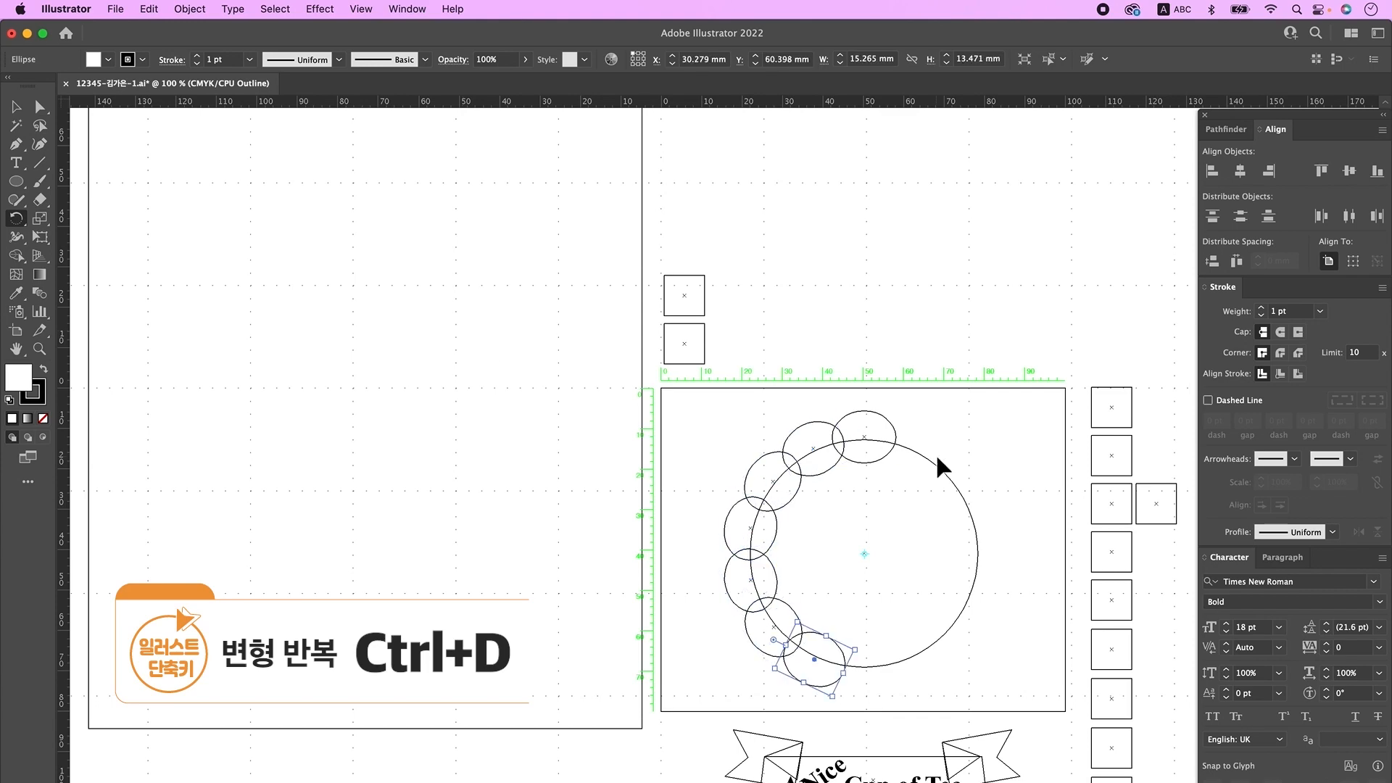
key(super+d)
key(super+d)
key(super+d)
key(super+d)
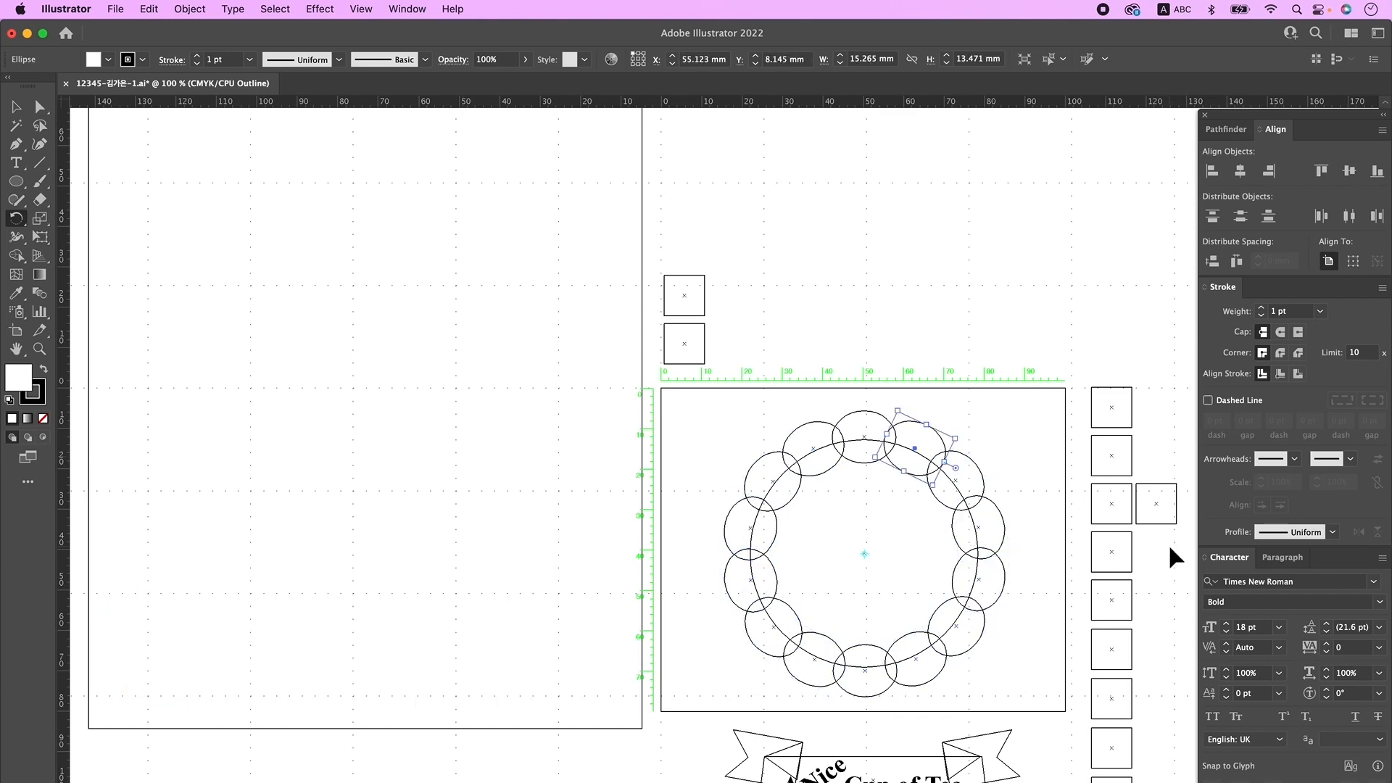
- Return to Preview view and unite the circle and all the ellipses into one scalloped shape
key(super+y)
key(v)
click(694, 409)
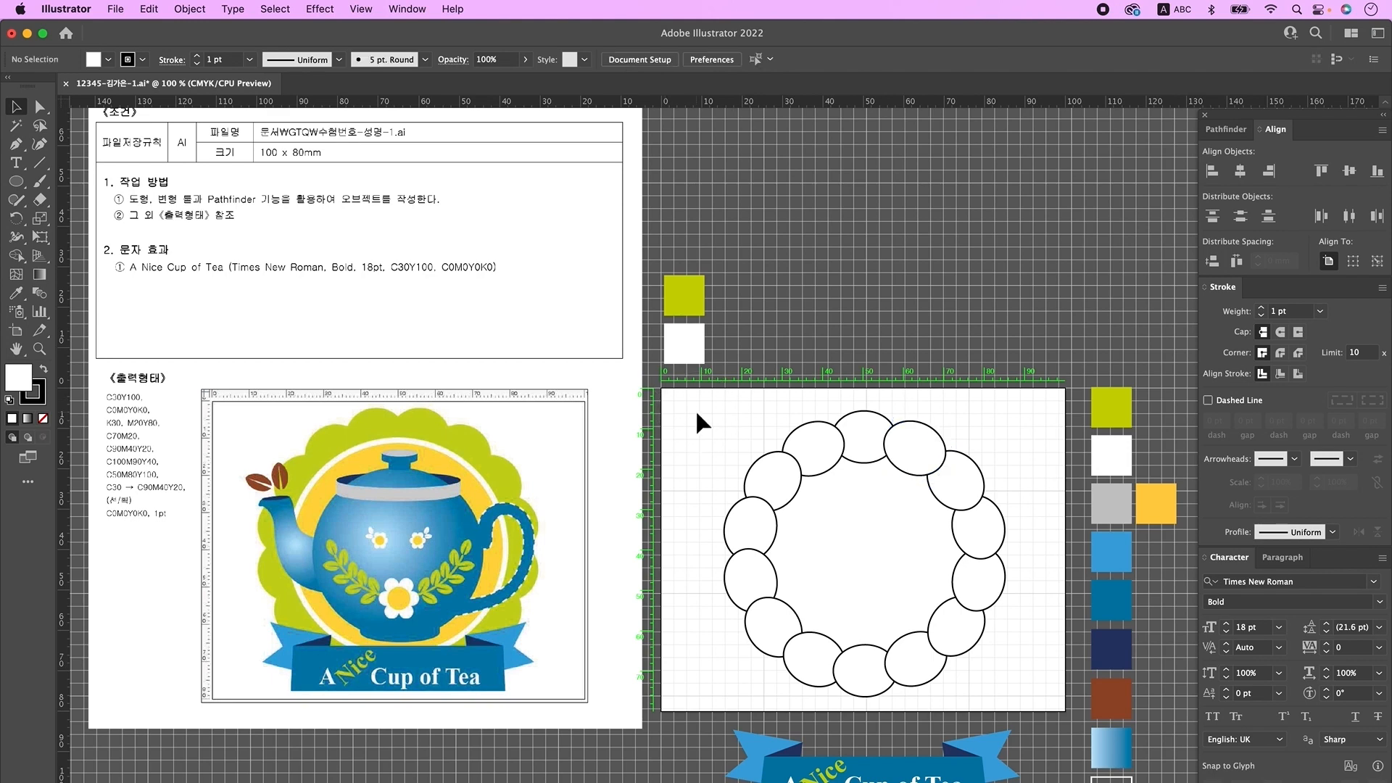
drag(694, 398, 1012, 666)
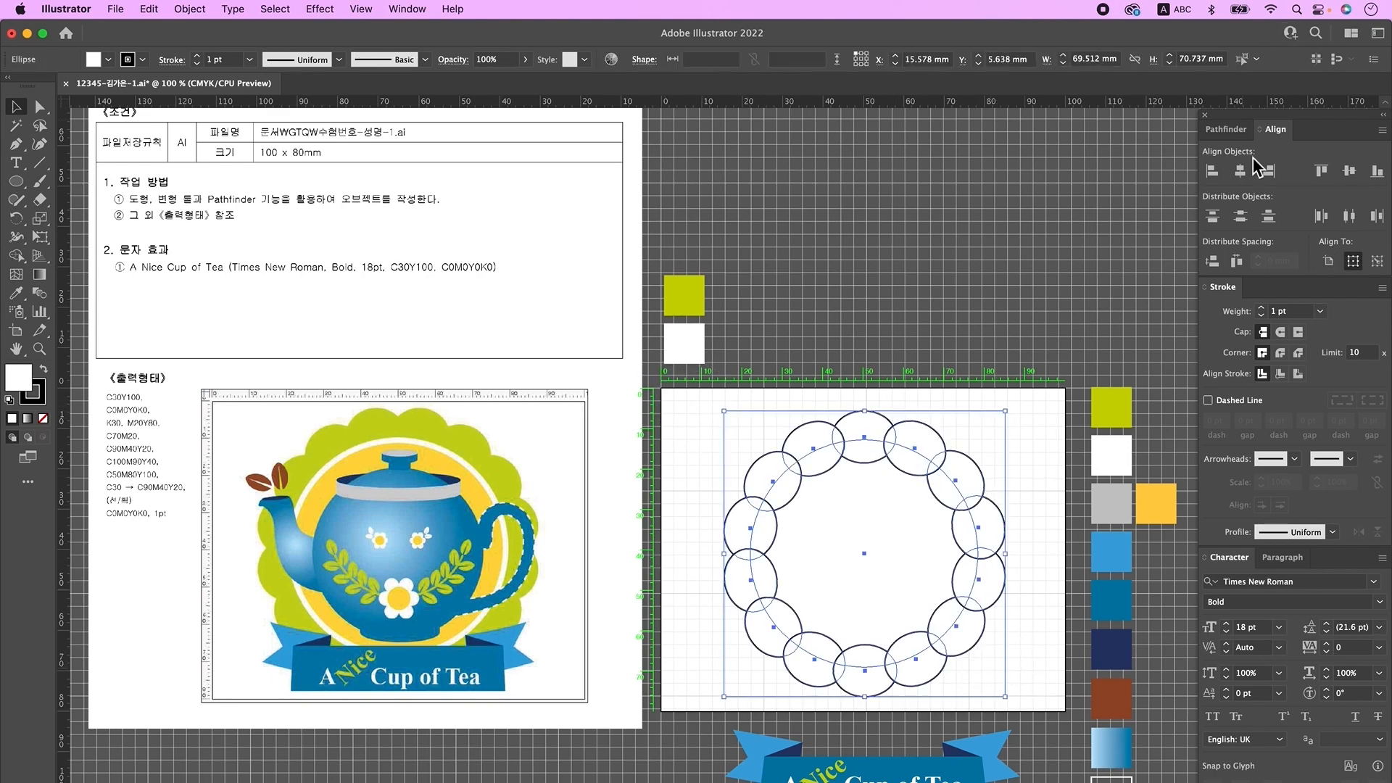
click(1225, 129)
click(1212, 170)
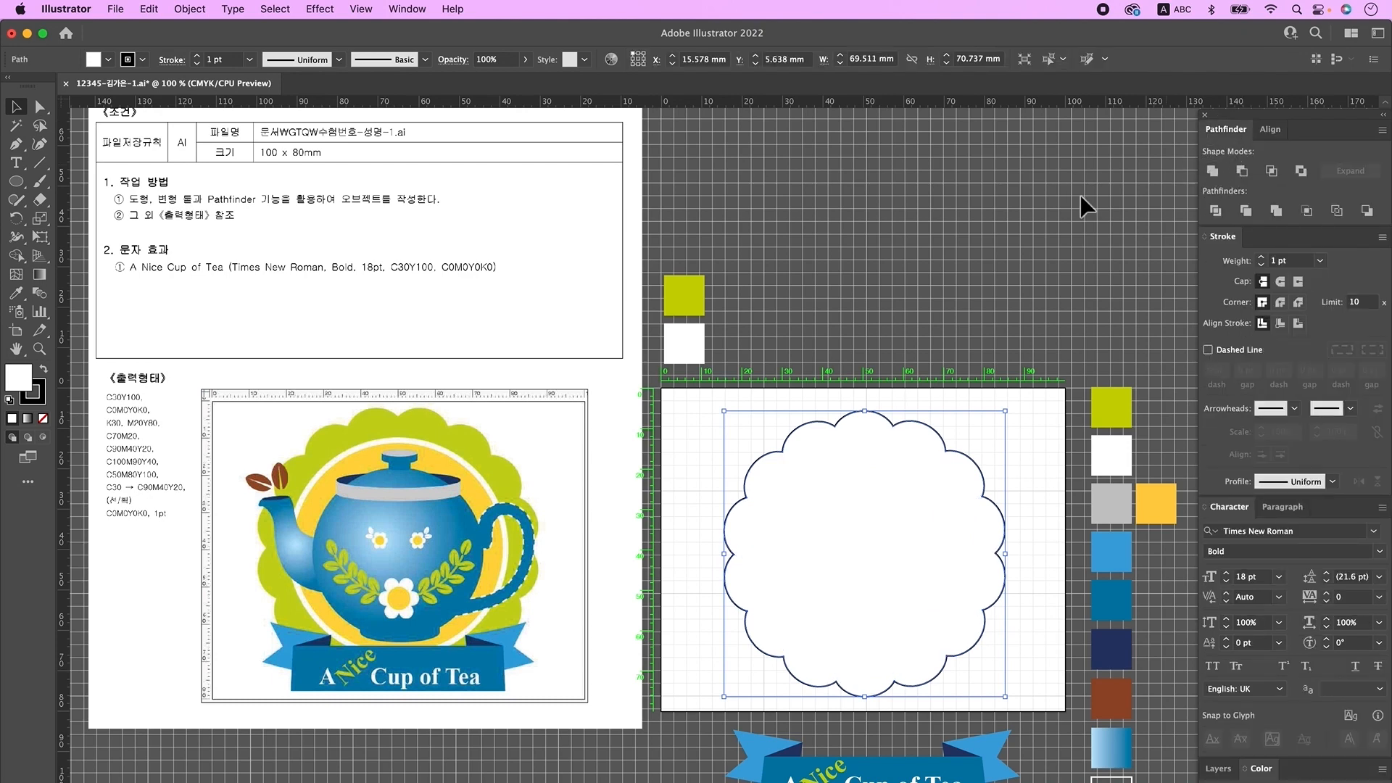
- Draw a circle inside the scalloped shape and align the two shapes' horizontal and vertical centres
click(911, 320)
click(16, 181)
drag(782, 449, 976, 651)
key(v)
key(super+a)
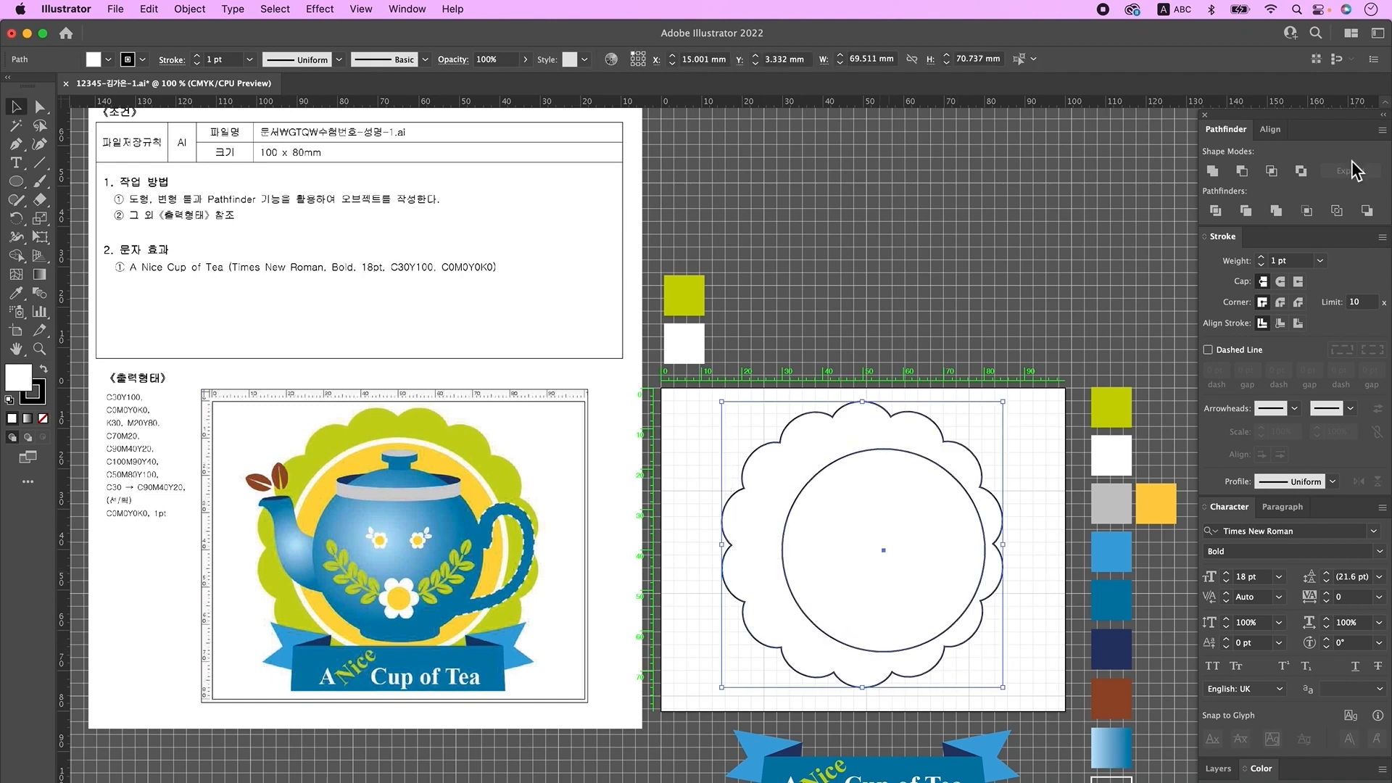
click(1272, 135)
click(1242, 175)
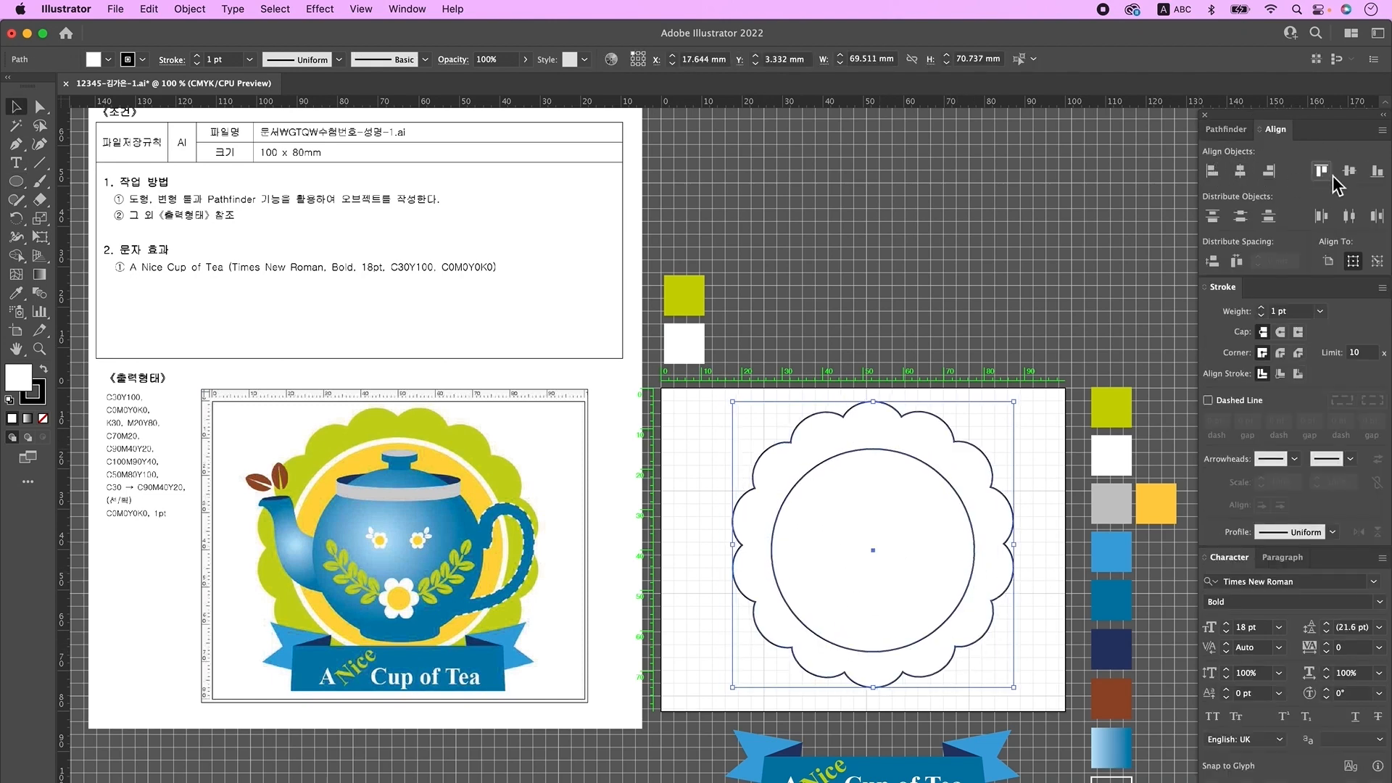
click(1349, 173)
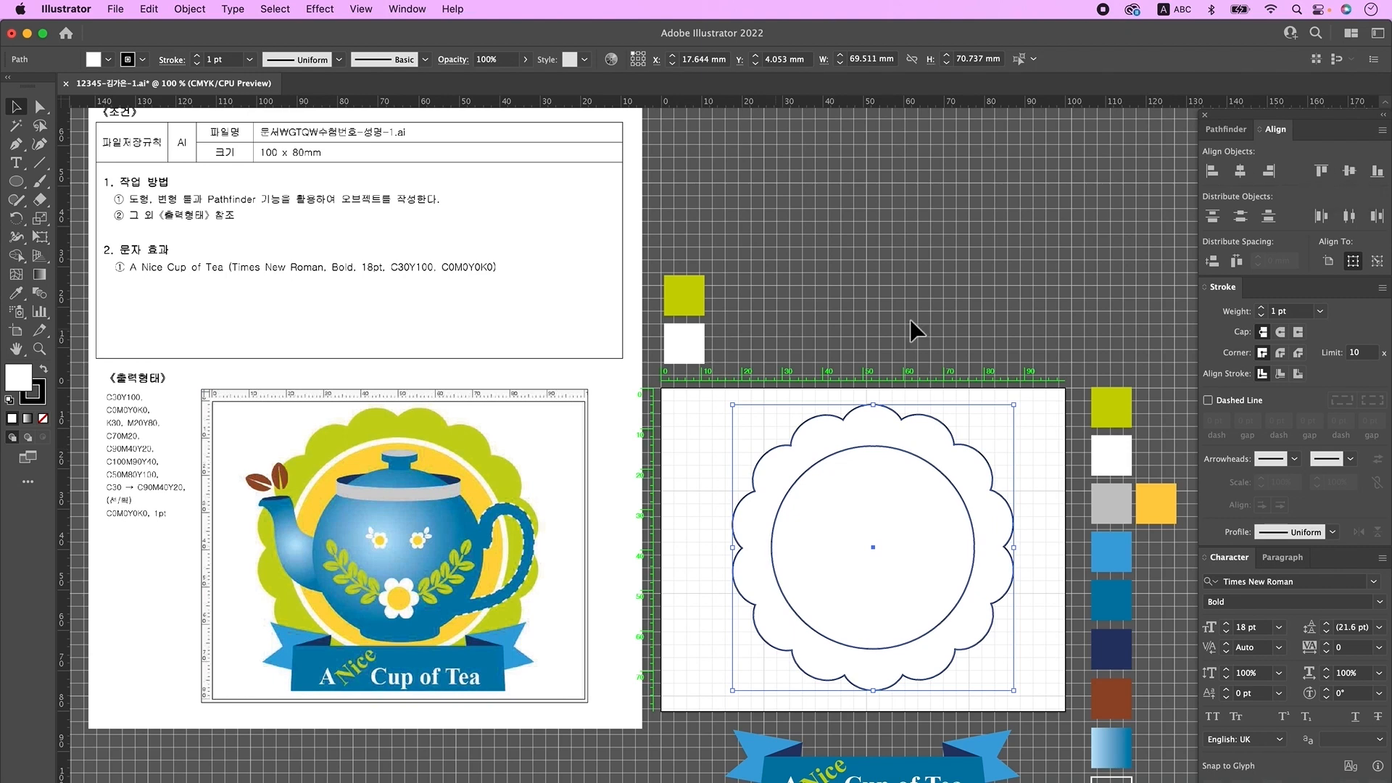
- Centre the scalloped shape and the circle horizontally and vertically on the artboard
click(1330, 262)
click(1243, 176)
click(1351, 173)
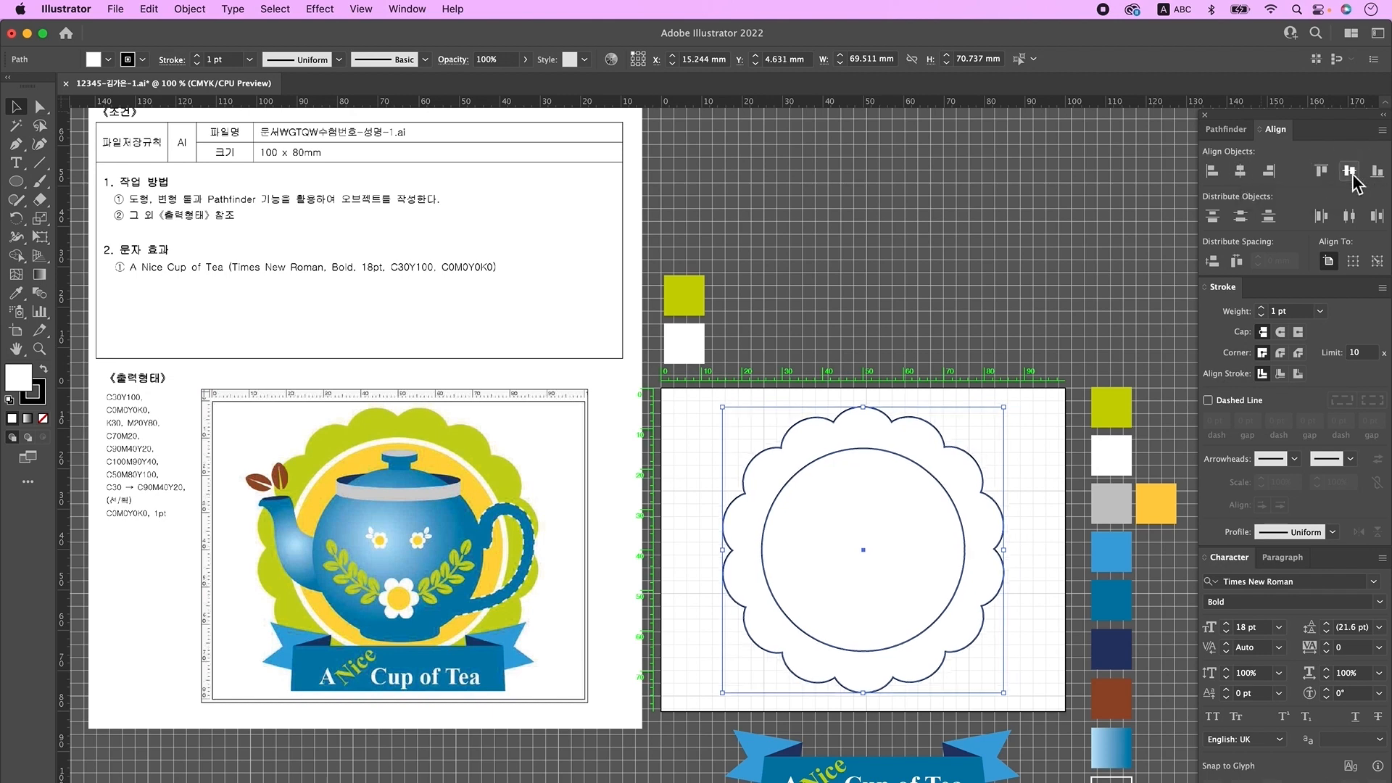
- Enlarge the inner circle to about 53 mm and paste a copy in front, scaled concentrically to about 49 mm
click(921, 621)
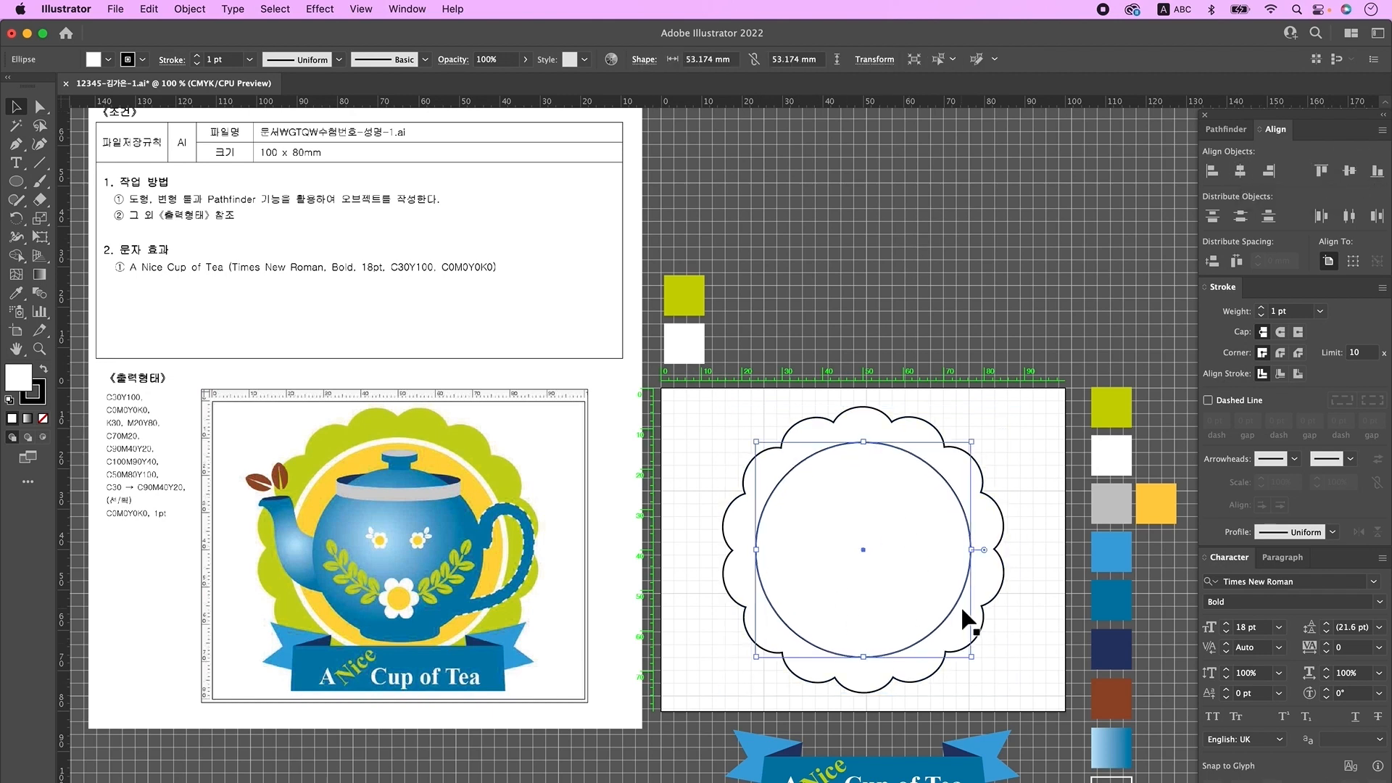
key(super+c)
key(super+f)
mouse_move(976, 557)
mouse_down()
mouse_move(955, 555)
mouse_move(970, 557)
mouse_up()
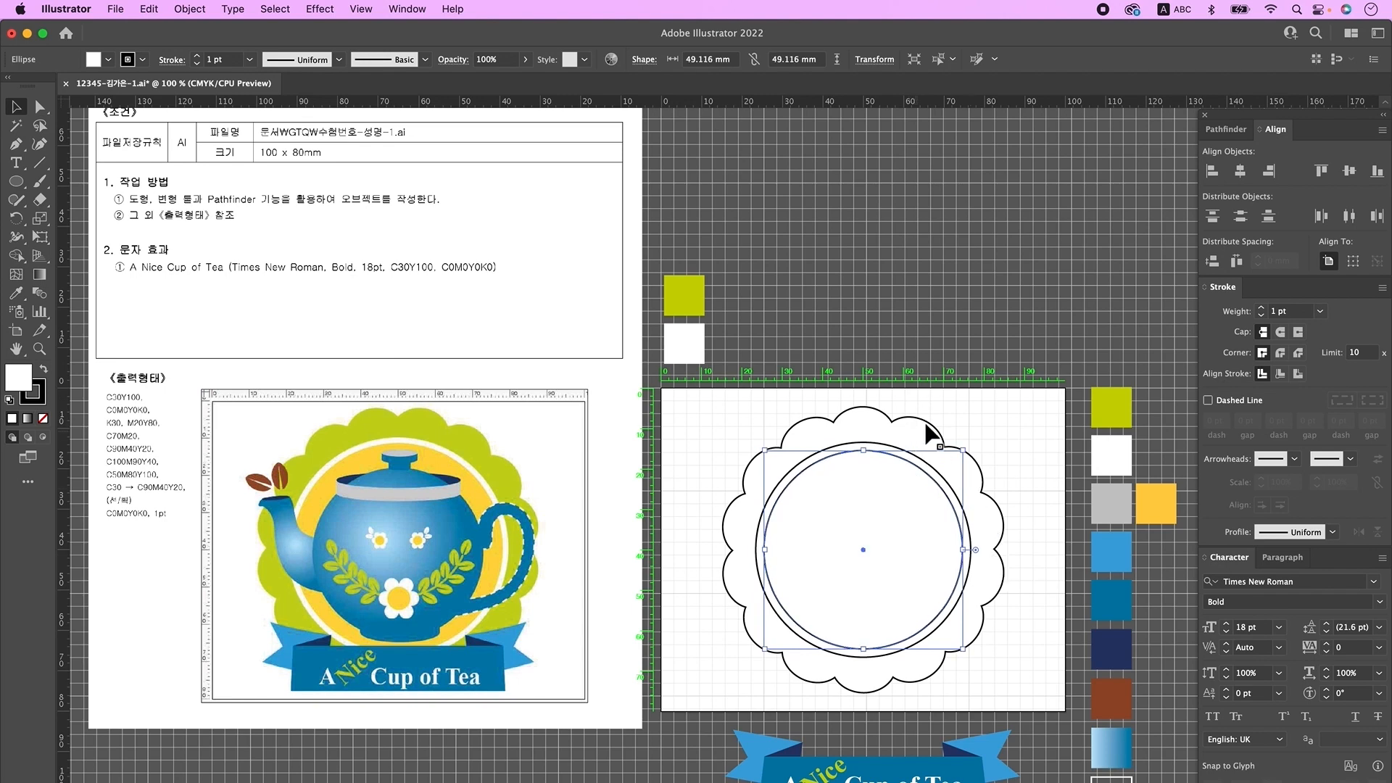
- Colour the scalloped shape C30Y100, the larger circle C0M0Y0K0 and the smaller circle M20Y80 from the swatches with the Eyedropper
click(926, 427)
key(i)
click(1110, 411)
super+click(968, 525)
click(1110, 456)
super+click(961, 529)
click(1155, 503)
- Group the scalloped shape with its two inner circles and move the group straight up off the artboard
key(v)
click(936, 406)
drag(950, 387, 828, 581)
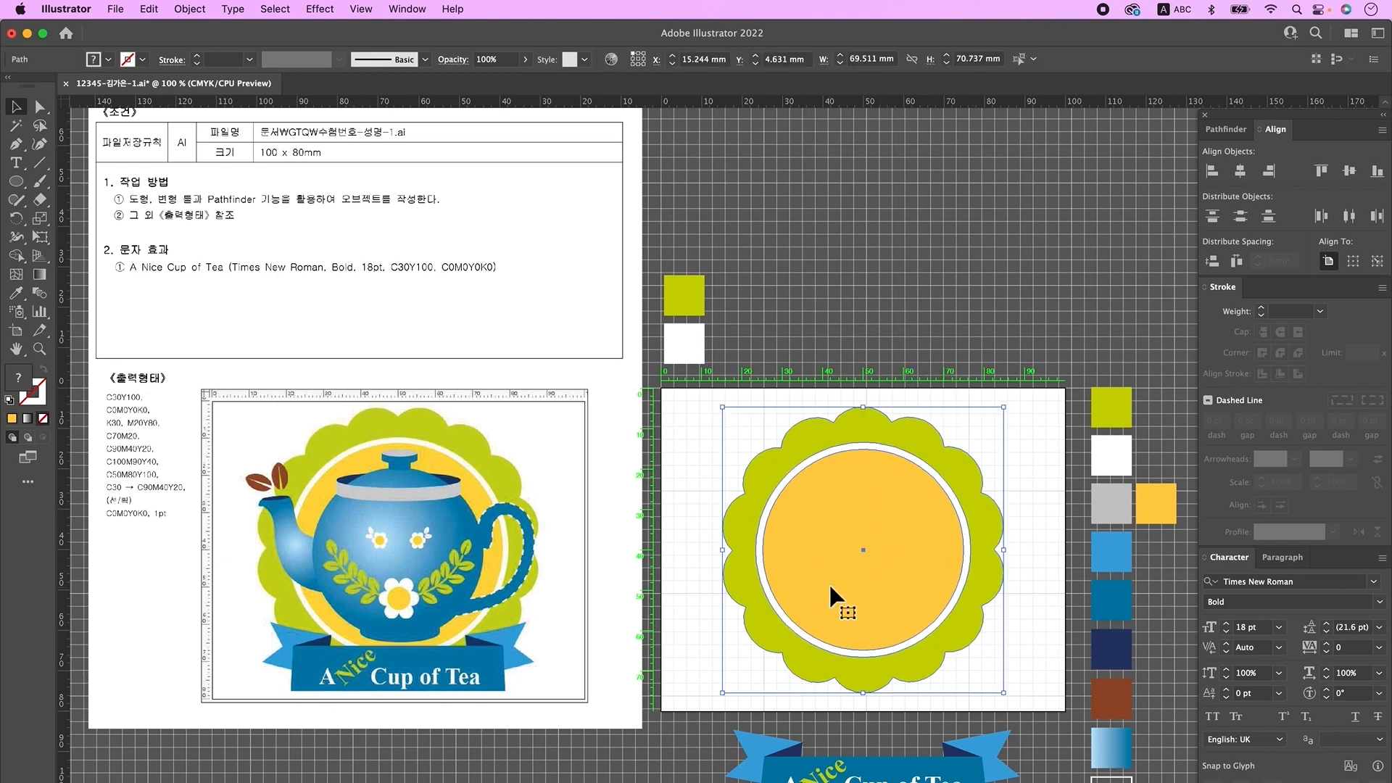
right_click(859, 527)
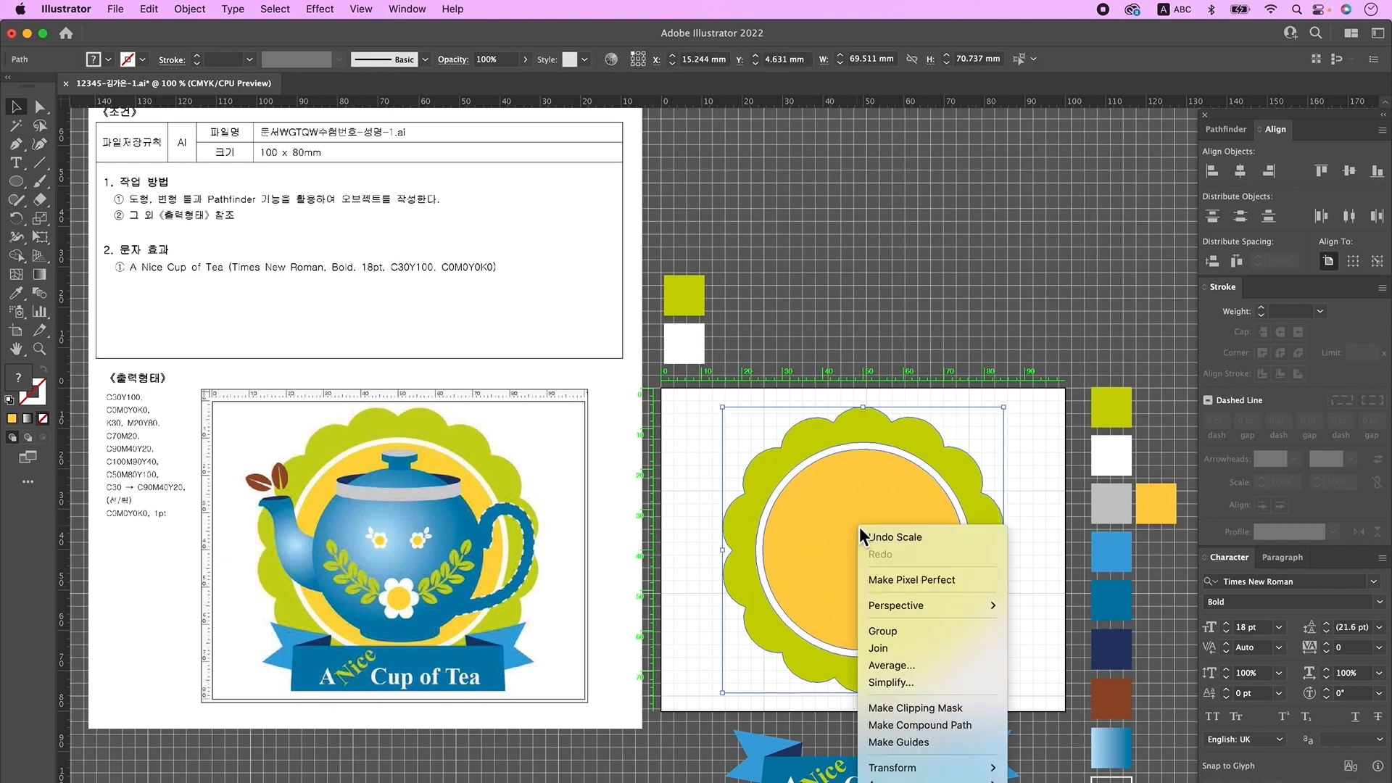
click(901, 636)
key(super+shift+a)
drag(861, 503, 862, 167)
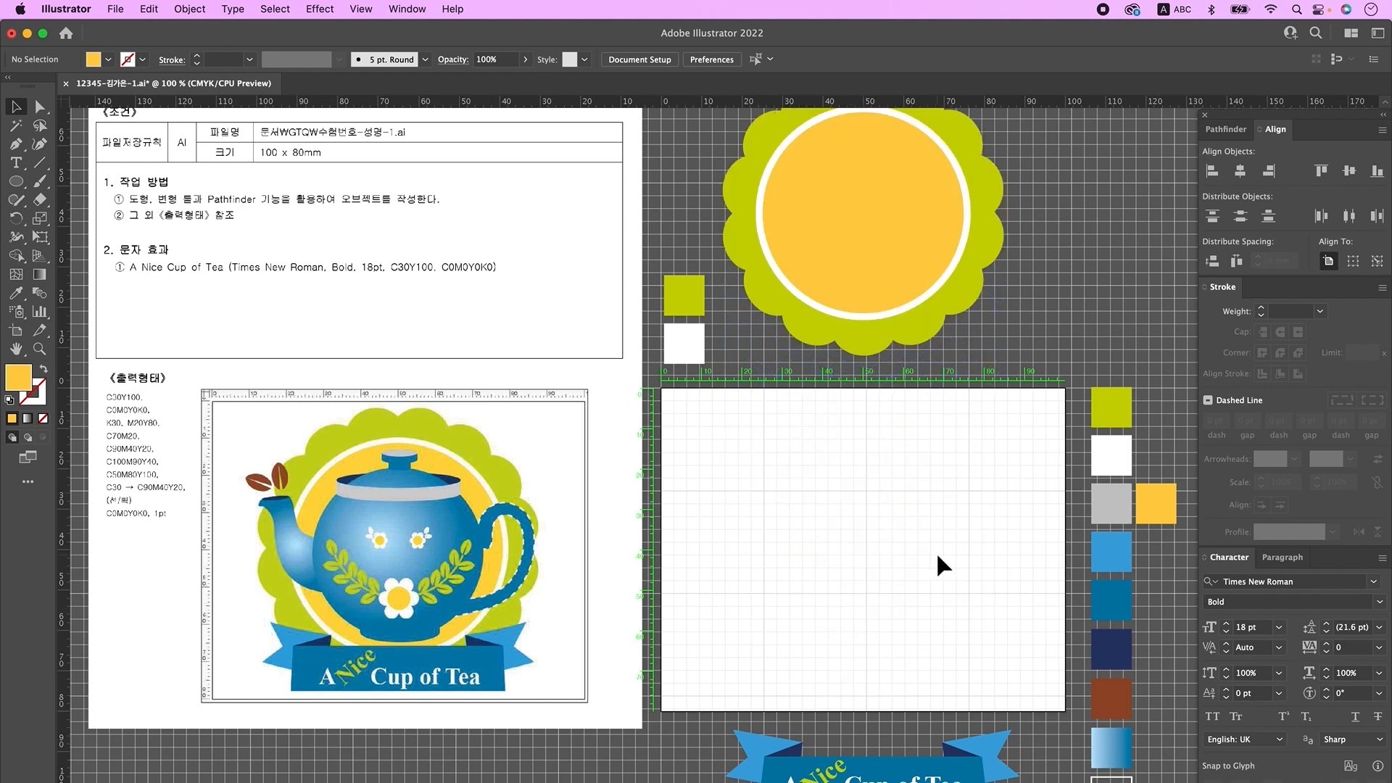
- Draw a circle about 46 mm in diameter on the empty artboard with the default white fill and black stroke
key(l)
key(d)
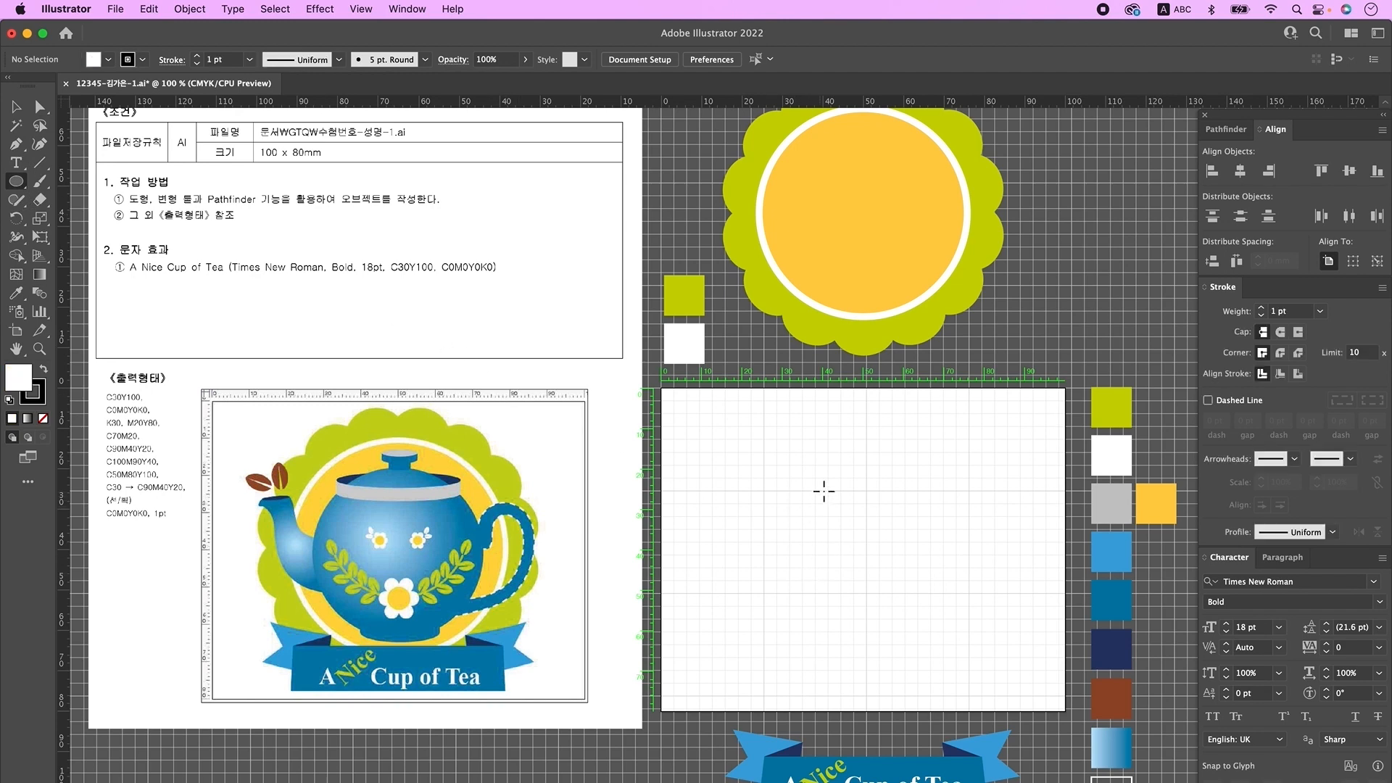
mouse_move(781, 463)
mouse_down()
mouse_move(845, 562)
mouse_move(961, 674)
mouse_up()
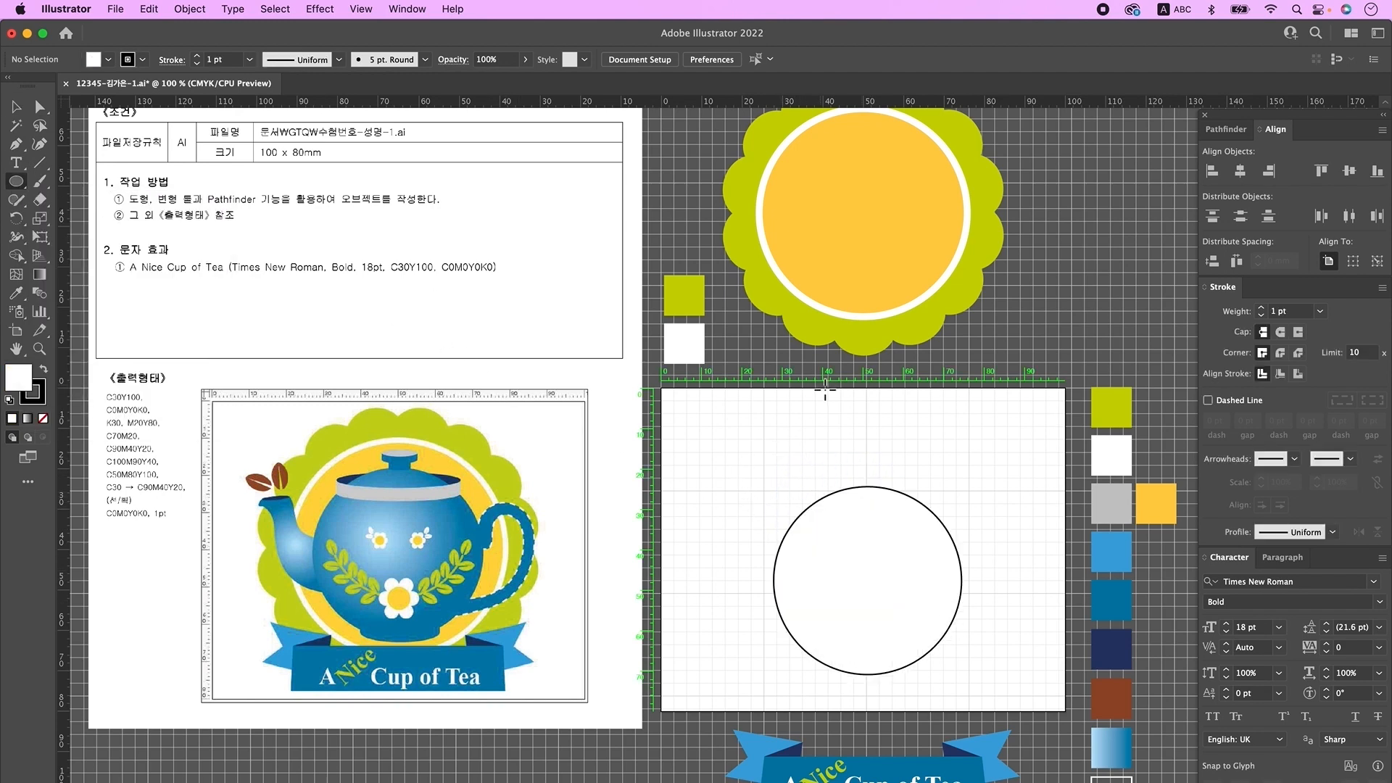
- Draw a flat ellipse about 36 × 6 mm above the circle and duplicate it straight below
drag(799, 455, 885, 467)
key(v)
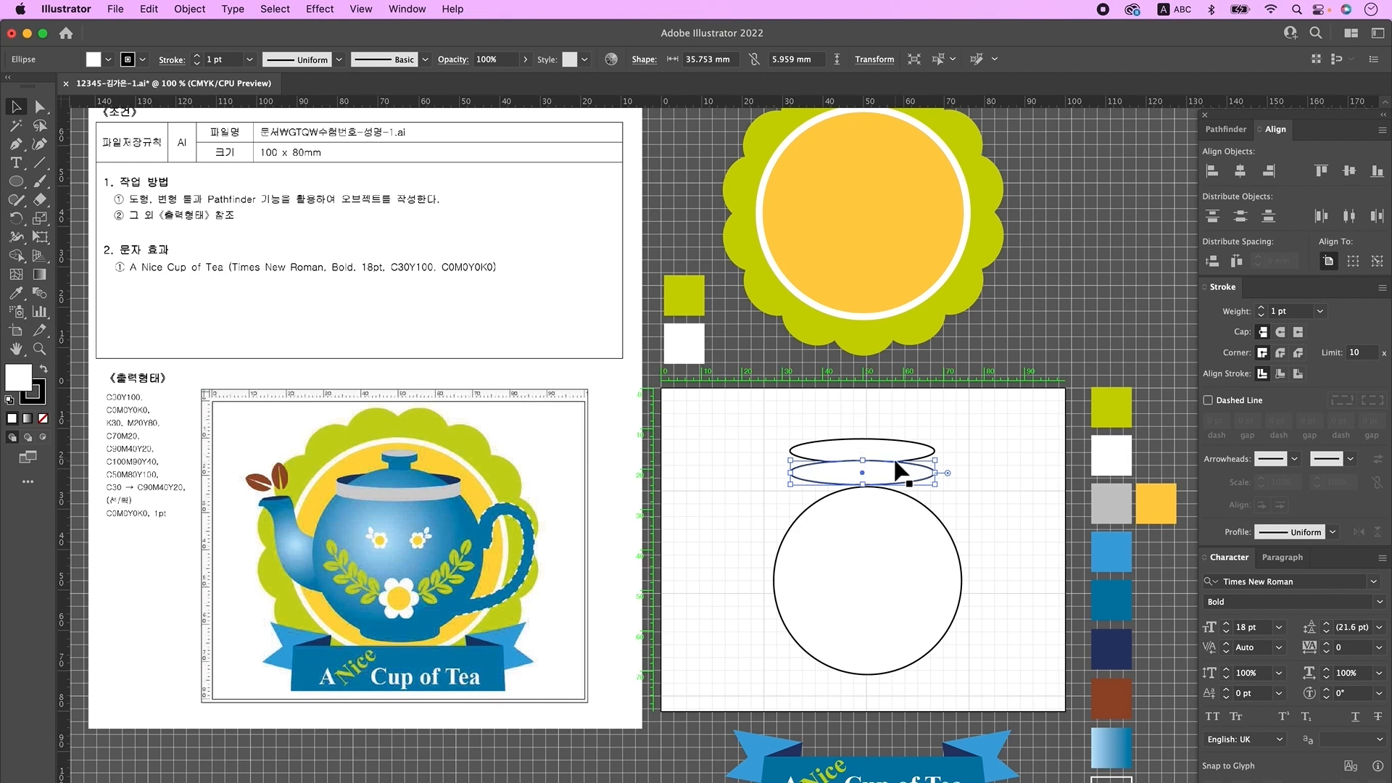
click(954, 467)
- Draw a rectangle joining the two ellipses and fit its sides to the ellipses' outer edges in outline view
drag(16, 181, 114, 183)
drag(790, 450, 933, 473)
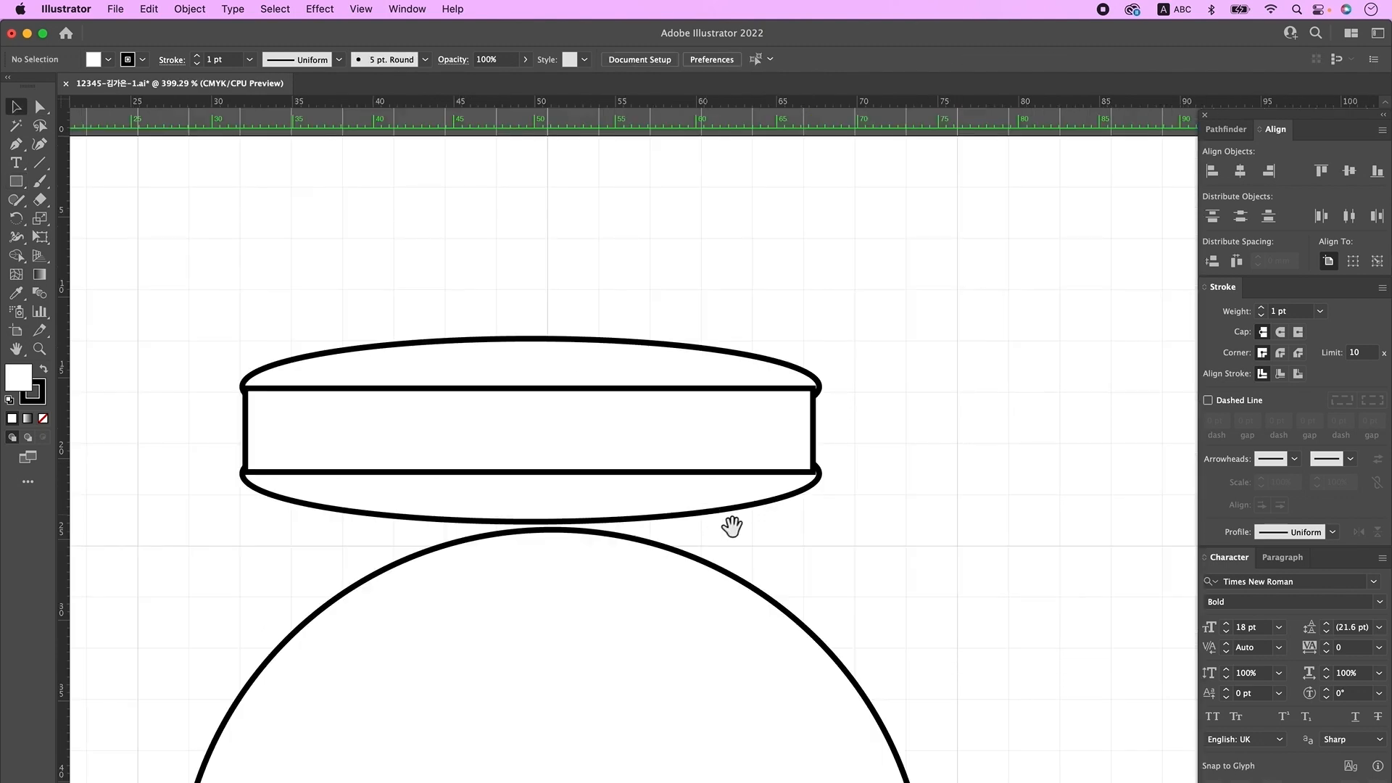
drag(215, 379, 333, 382)
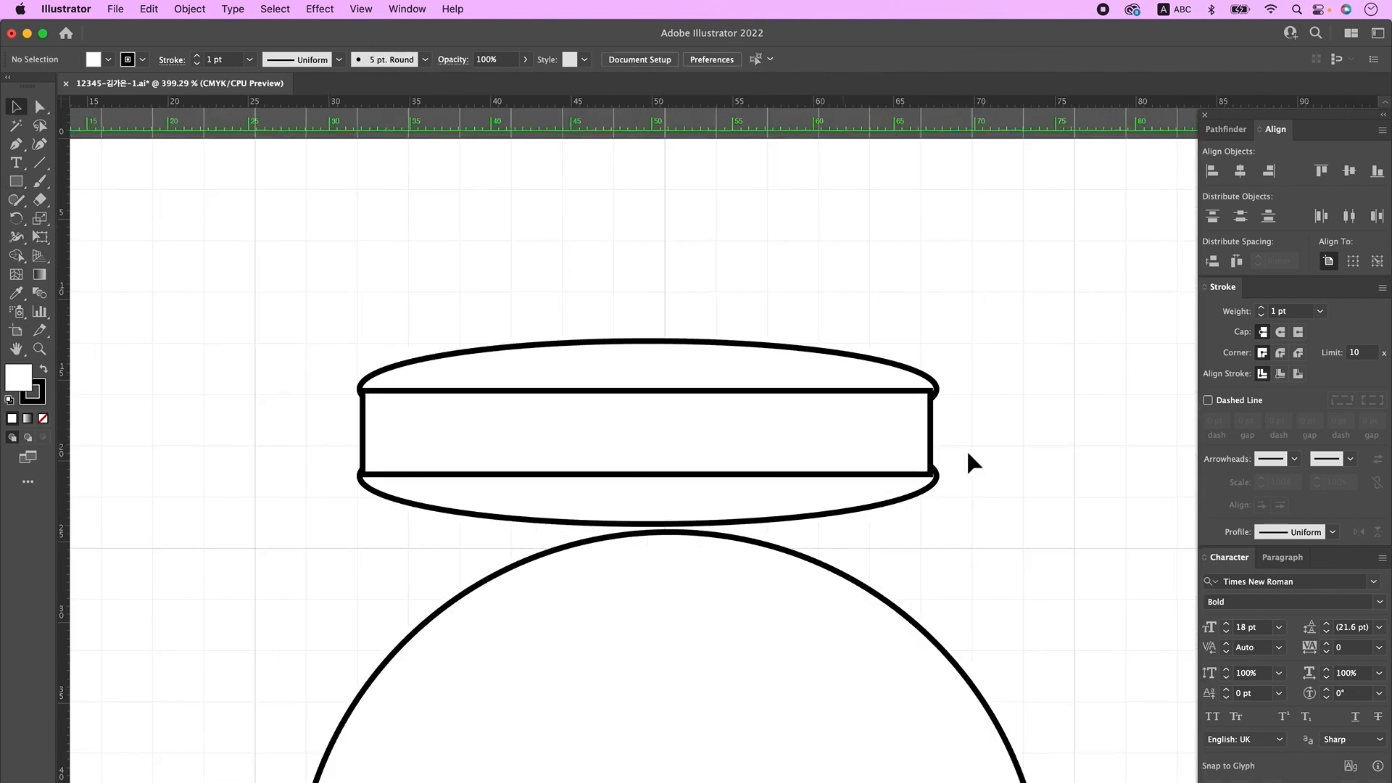
key(super+y)
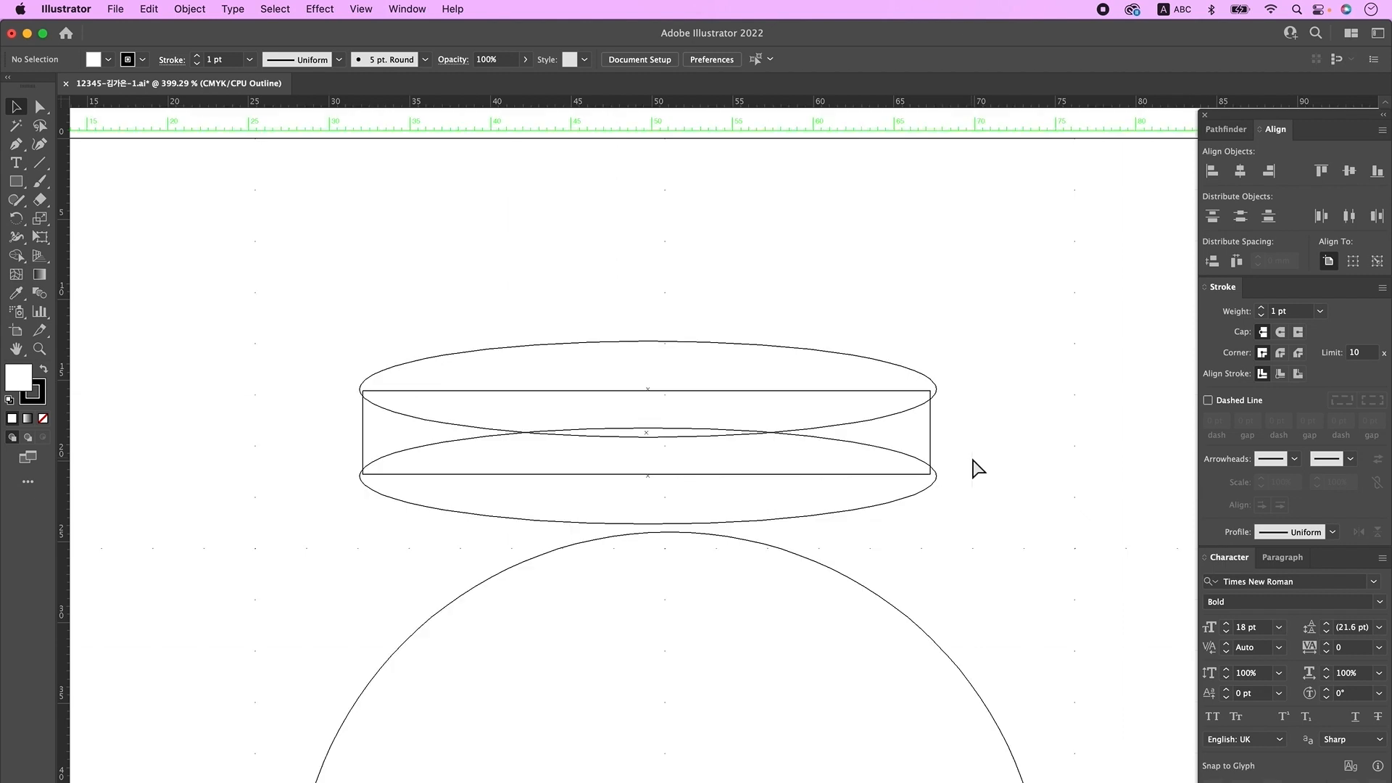
drag(373, 444, 374, 445)
drag(363, 435, 360, 437)
drag(930, 433, 937, 432)
click(843, 360)
key(super+y)
- Flatten the two ellipses and the rectangle together to a total height of about 9 mm
alt+super+click(954, 439)
alt+super+click(664, 522)
alt+super+click(580, 433)
click(757, 504)
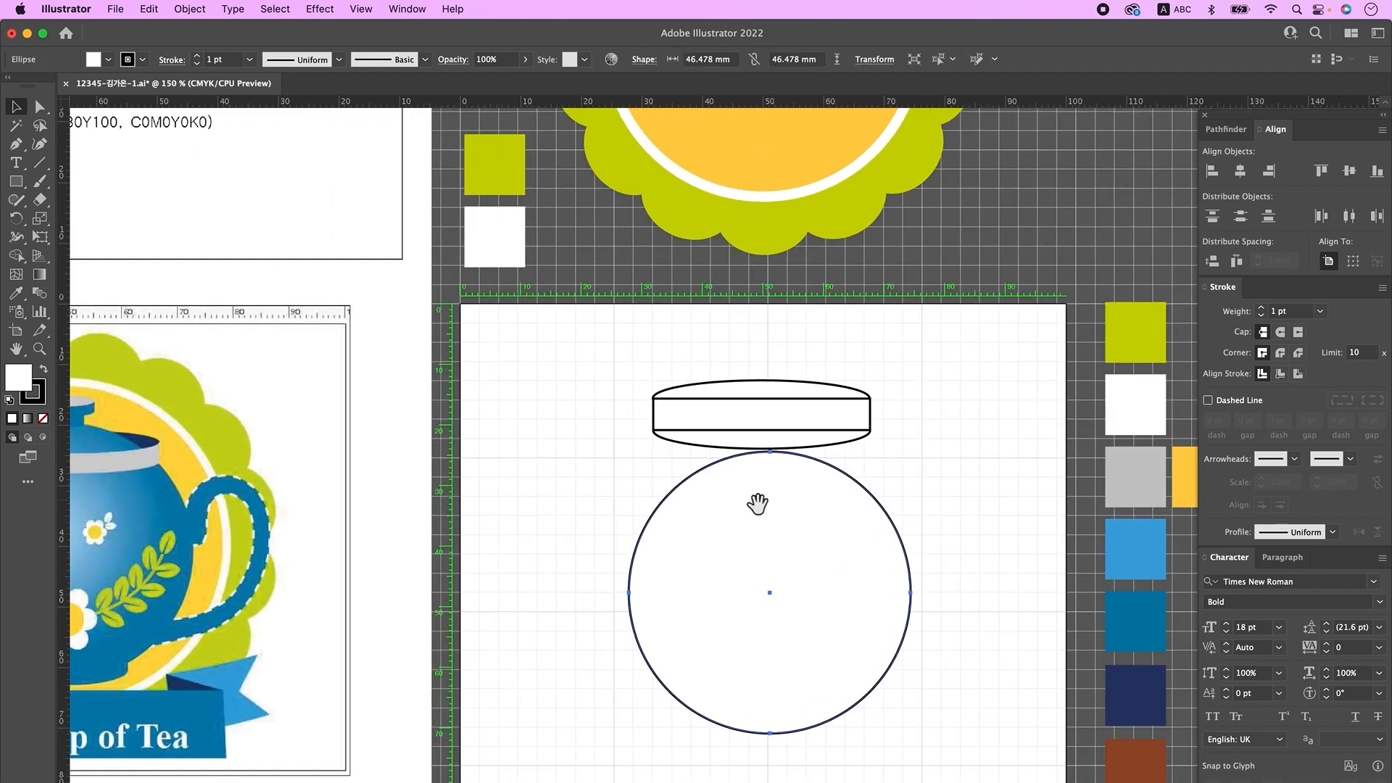
drag(758, 503, 866, 476)
drag(1012, 409, 890, 370)
click(948, 366)
click(989, 410)
click(1027, 414)
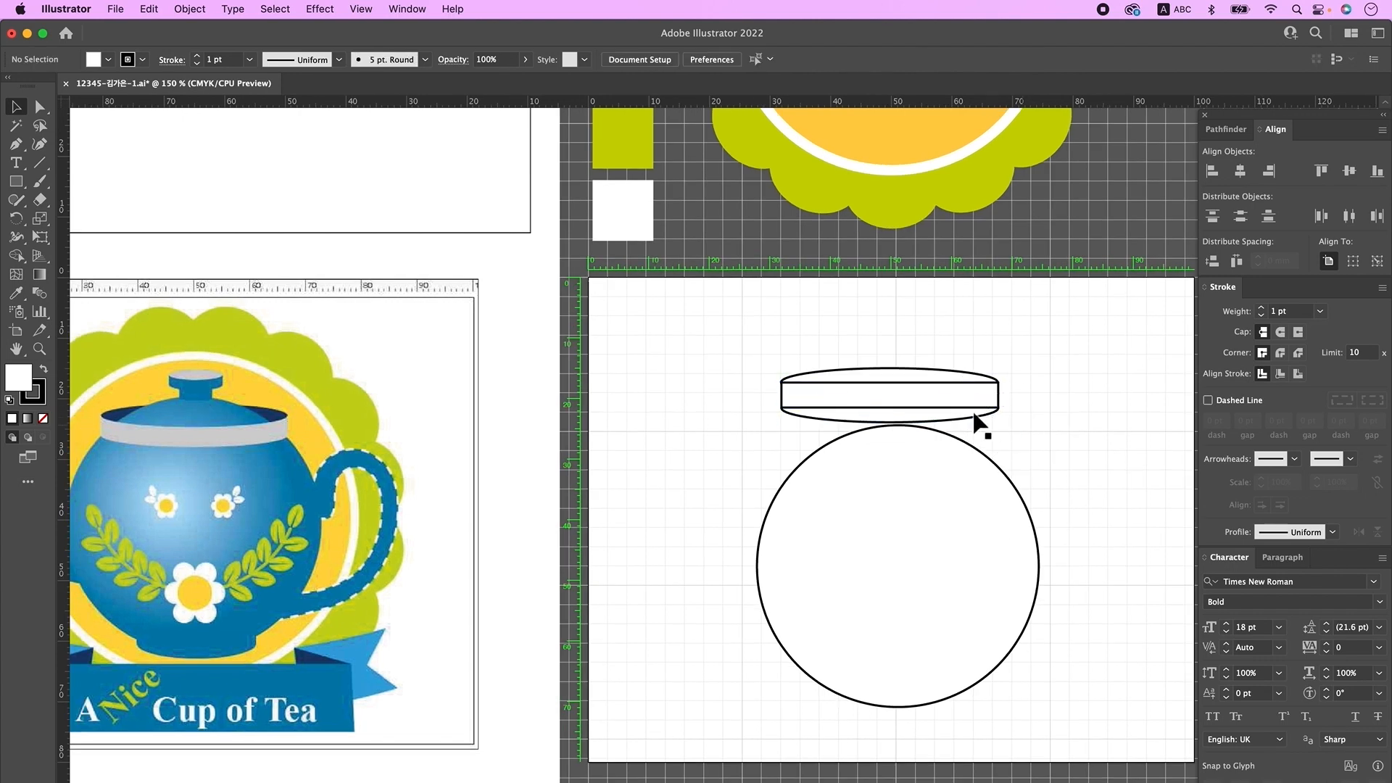
- Unite the lower ellipse and the rectangle into one rim band
click(990, 407)
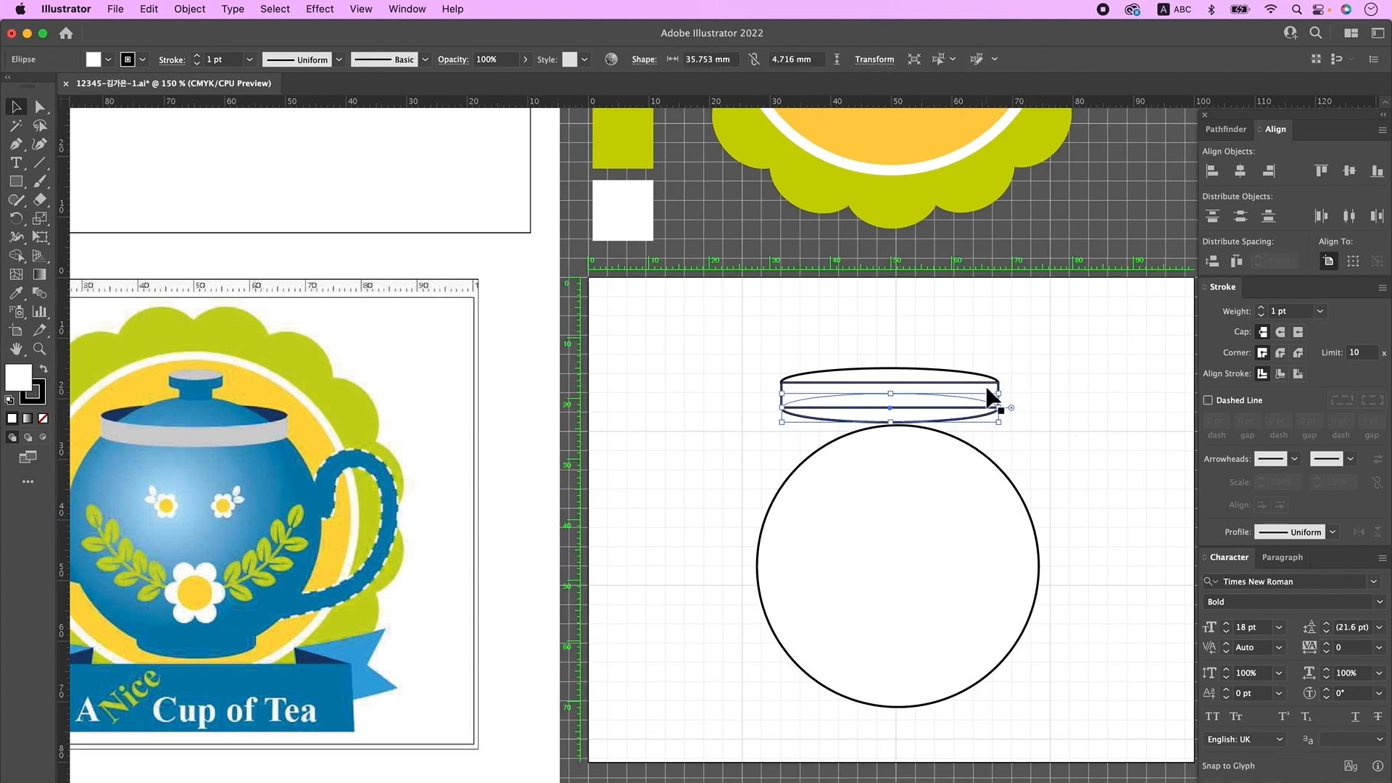
shift+click(987, 396)
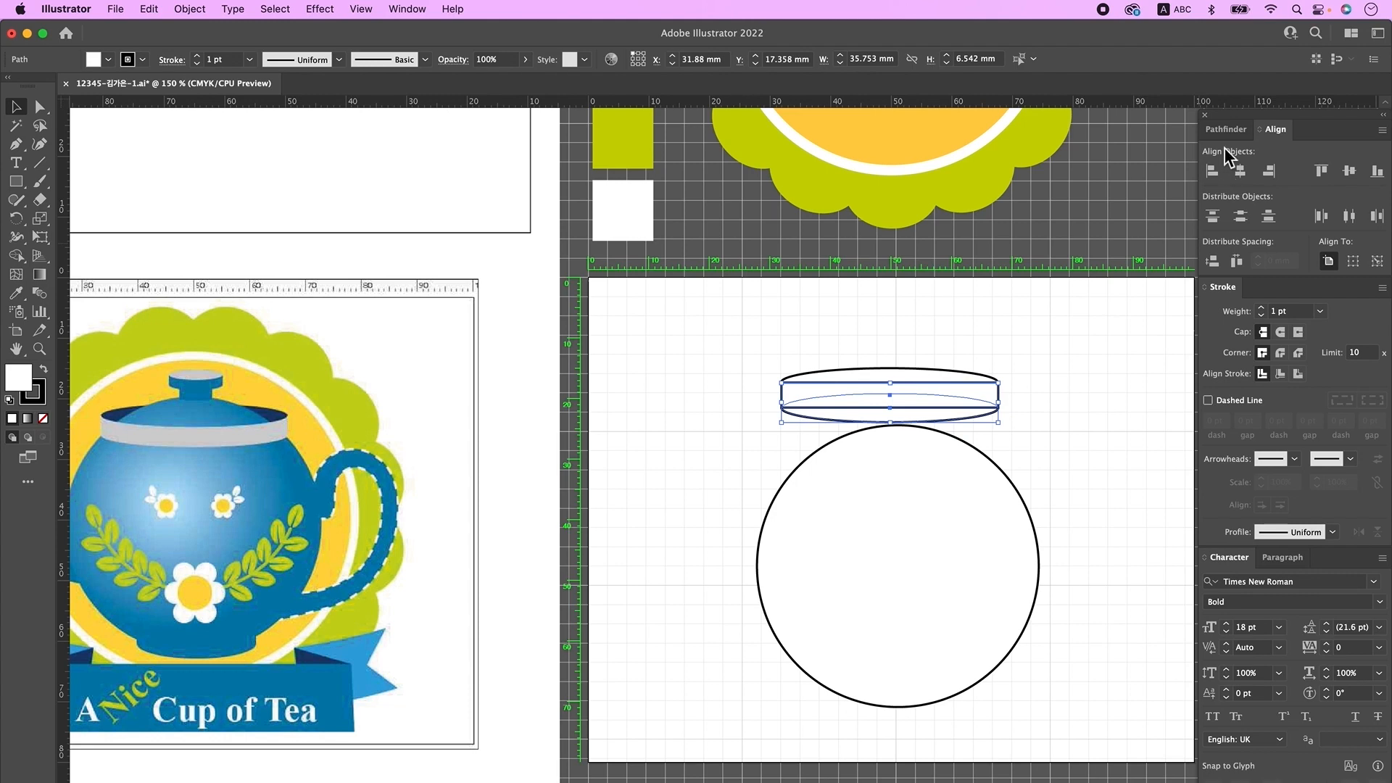
click(1225, 129)
click(1212, 171)
- Divide the rim band and the upper ellipse where they overlap and ungroup the resulting pieces
click(1004, 371)
drag(758, 360, 1036, 385)
click(1216, 210)
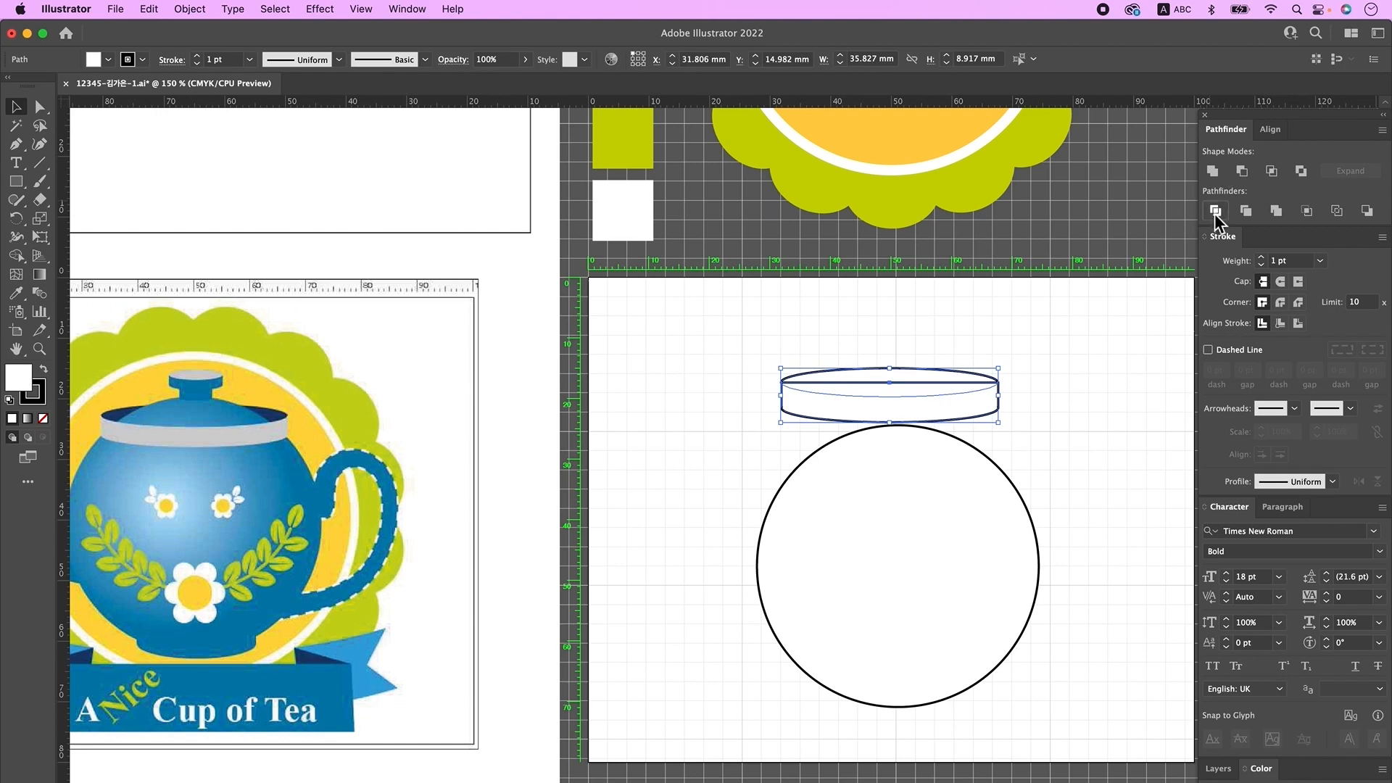
right_click(971, 387)
click(998, 523)
- Unite the upper pieces of the divided rim into a single full ellipse
click(1060, 367)
drag(858, 343, 904, 391)
click(1212, 174)
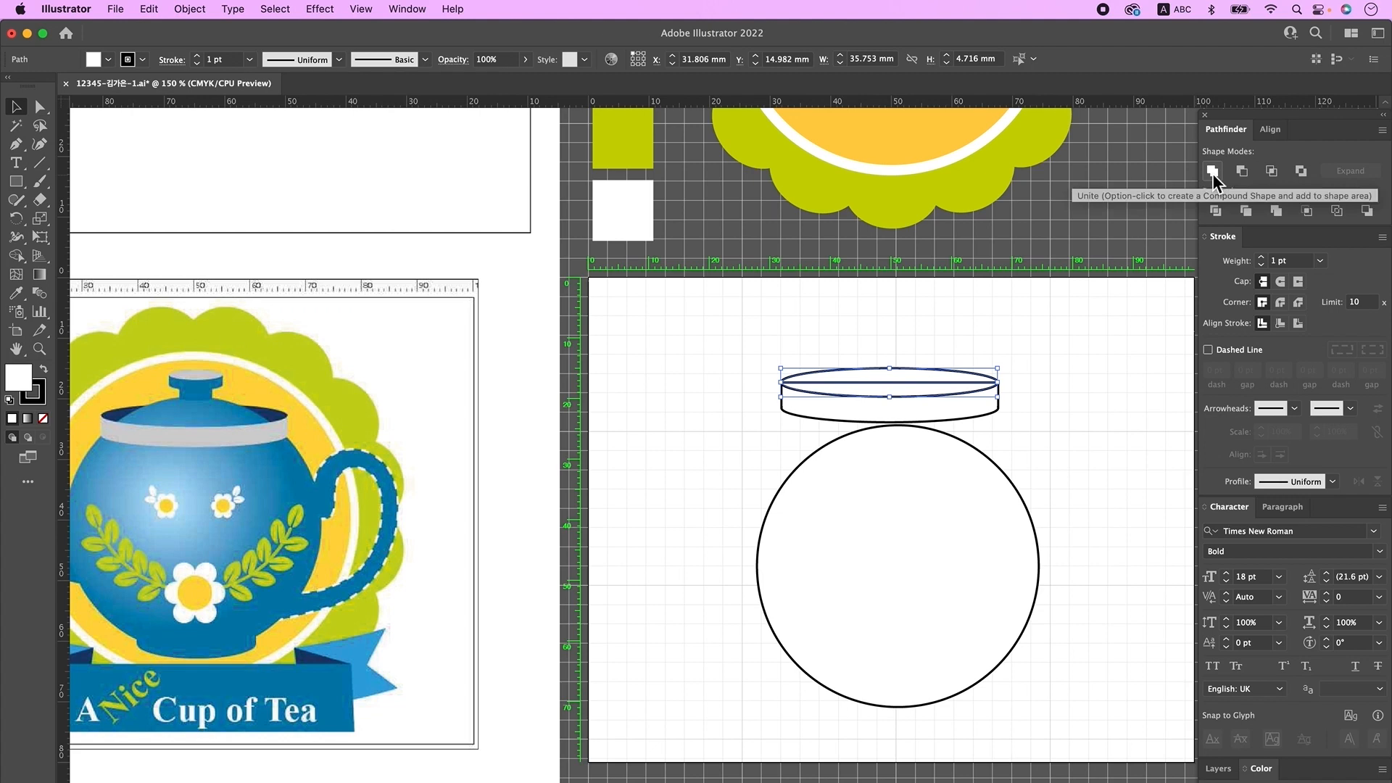
click(1083, 437)
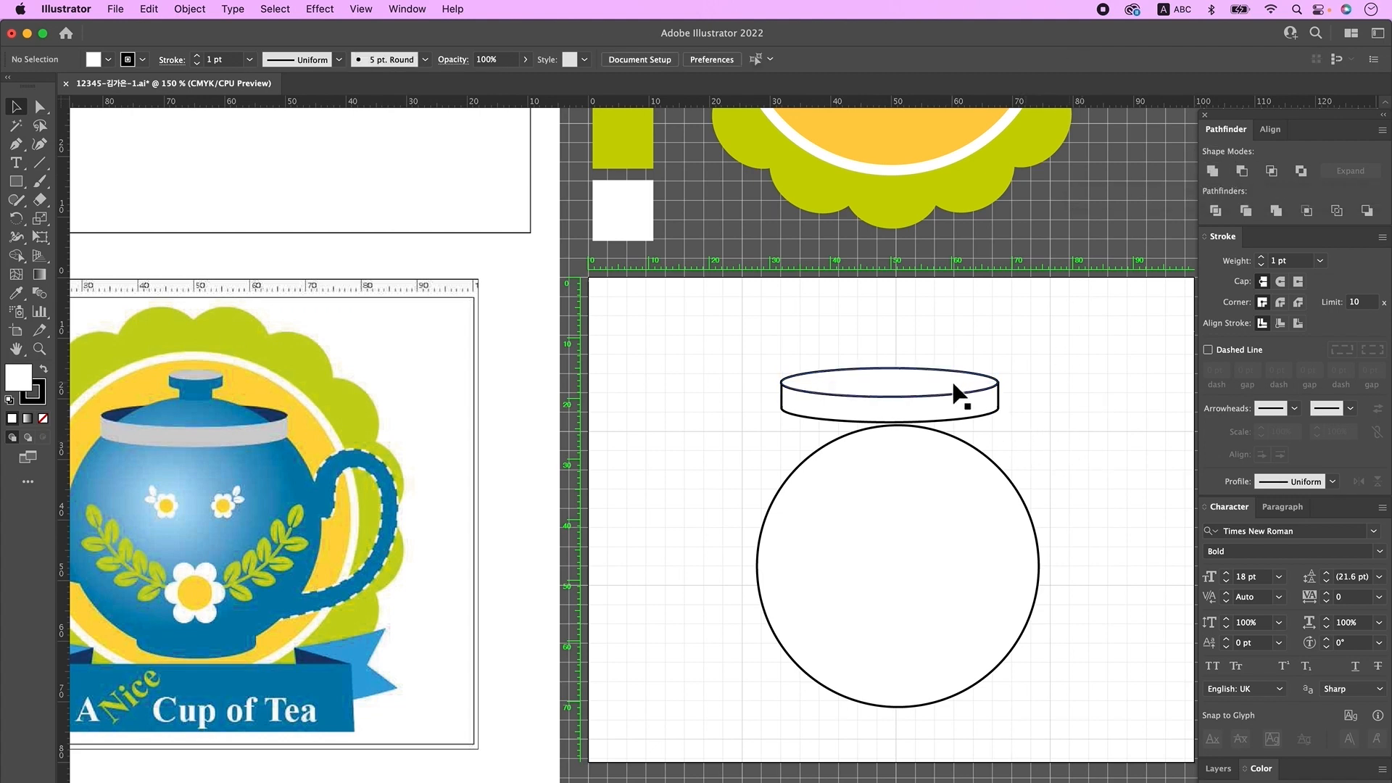
- Move the rim's top ellipse and lower band apart to check the pieces, and undo both moves
drag(953, 392, 953, 347)
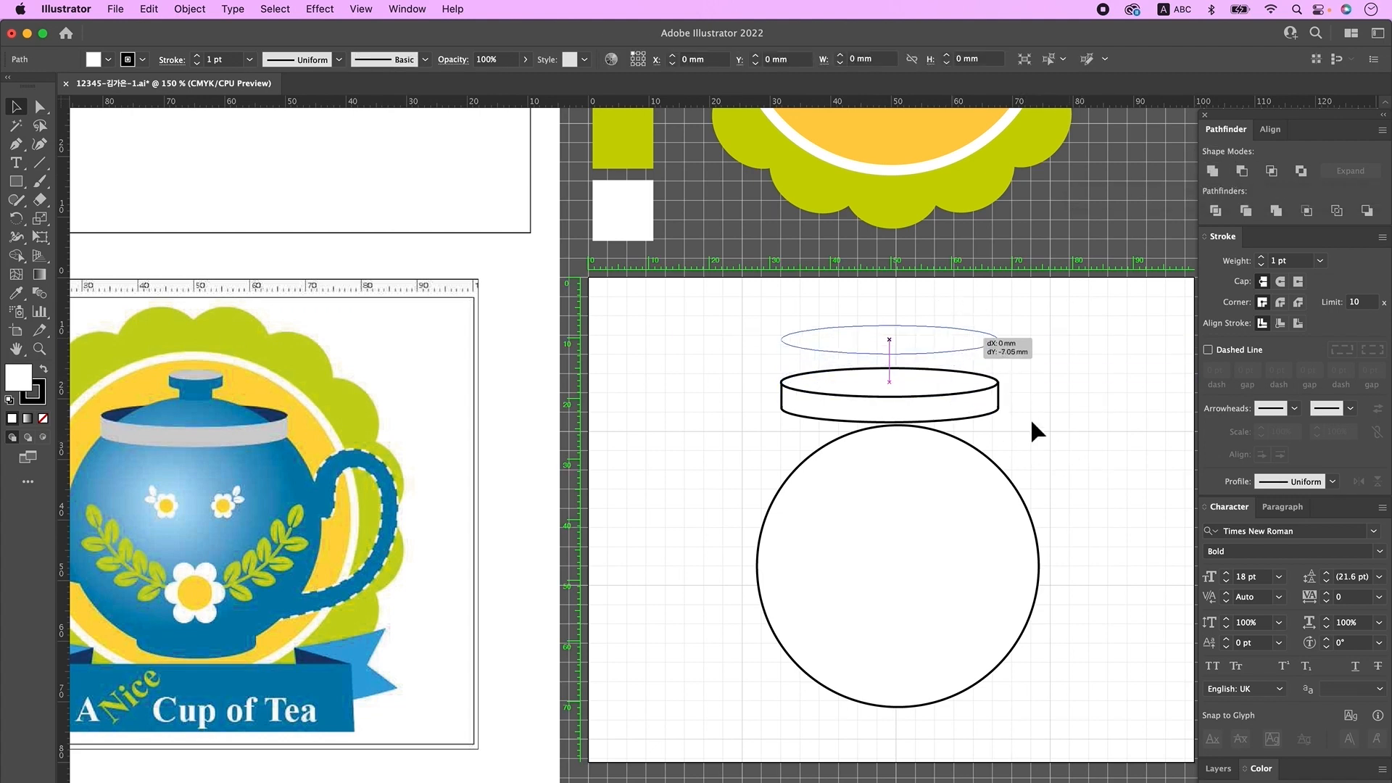
drag(991, 406, 991, 424)
key(super+z)
key(super+z)
- Place the rim over the top of the circle and centre both horizontally on the artboard
click(1042, 432)
drag(1035, 440, 1060, 422)
key(super+z)
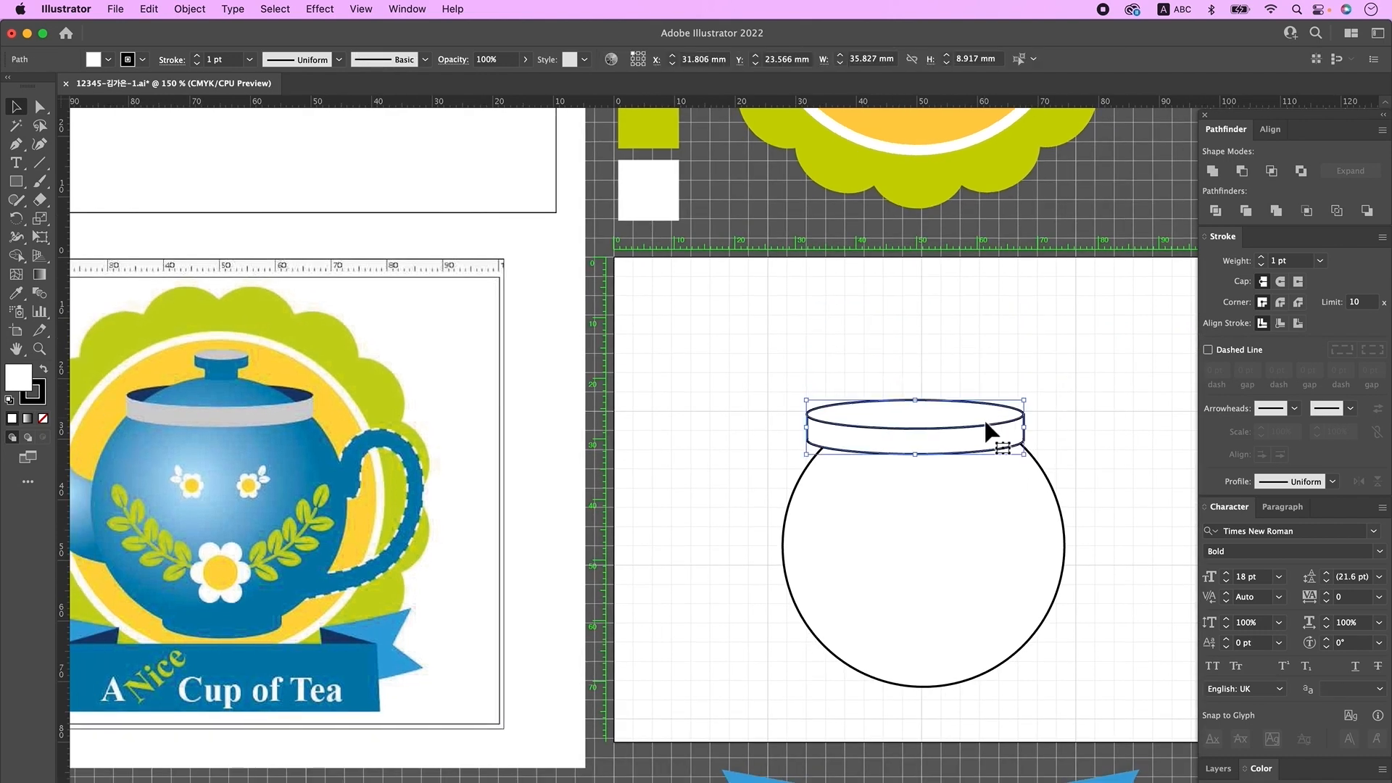
shift+click(1010, 479)
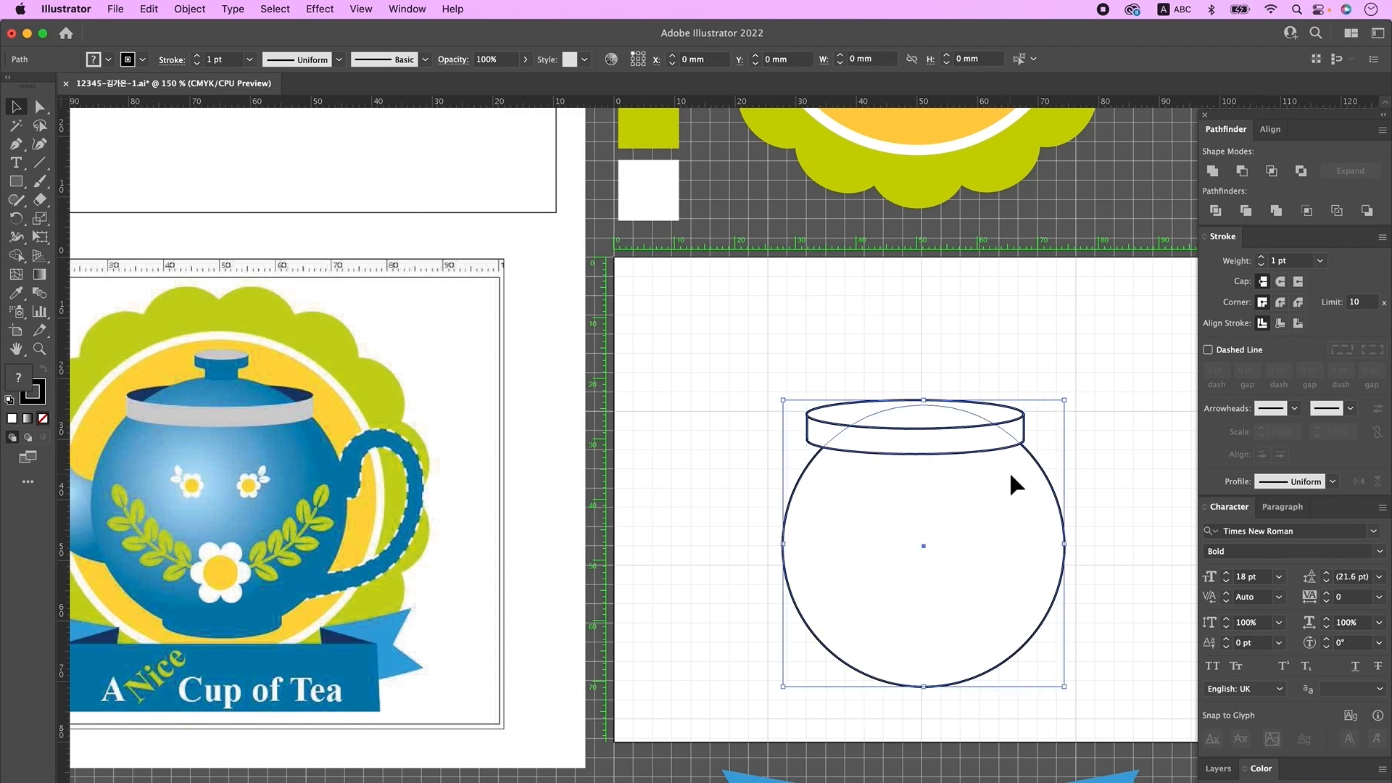
click(1274, 130)
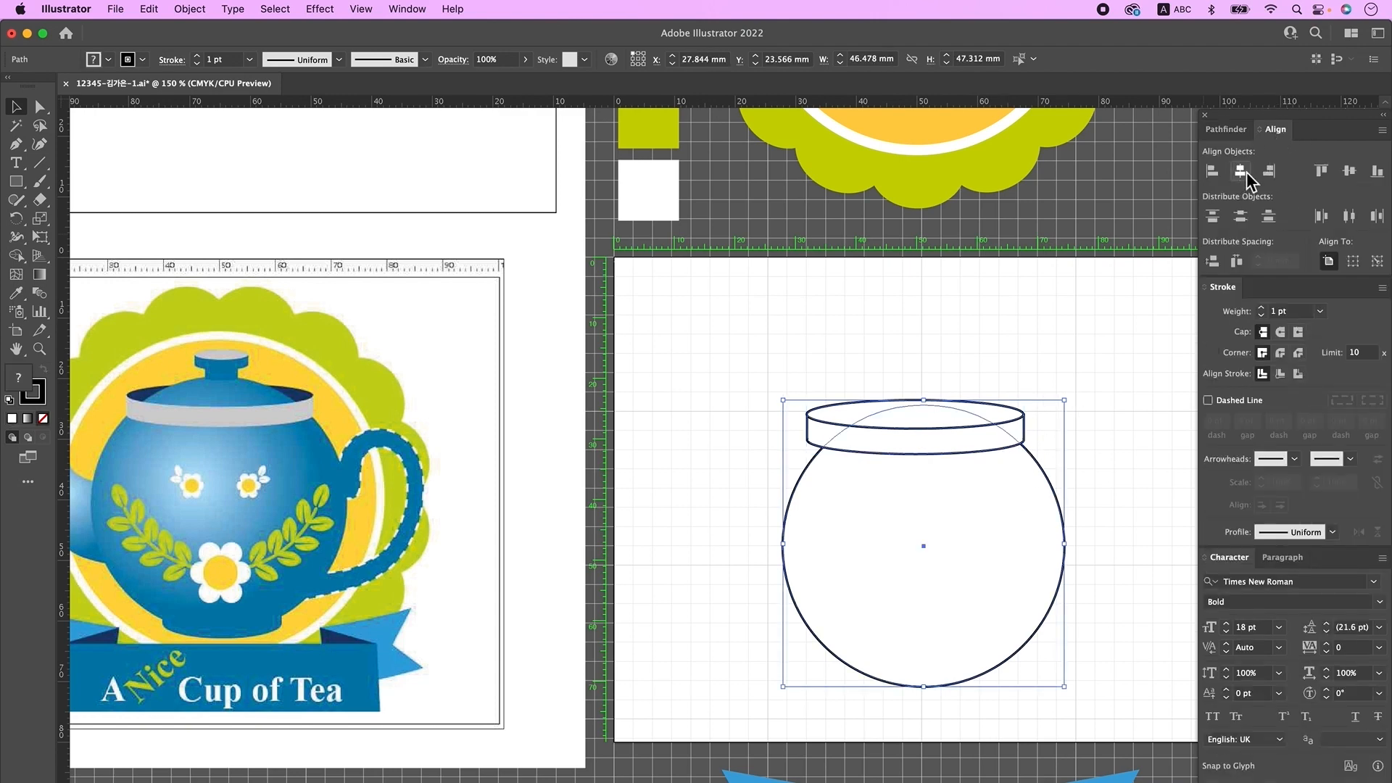
click(1239, 171)
- Adjust the overlap of the rim and the circle vertically and reduce the circle to about 45 mm
drag(919, 410, 920, 406)
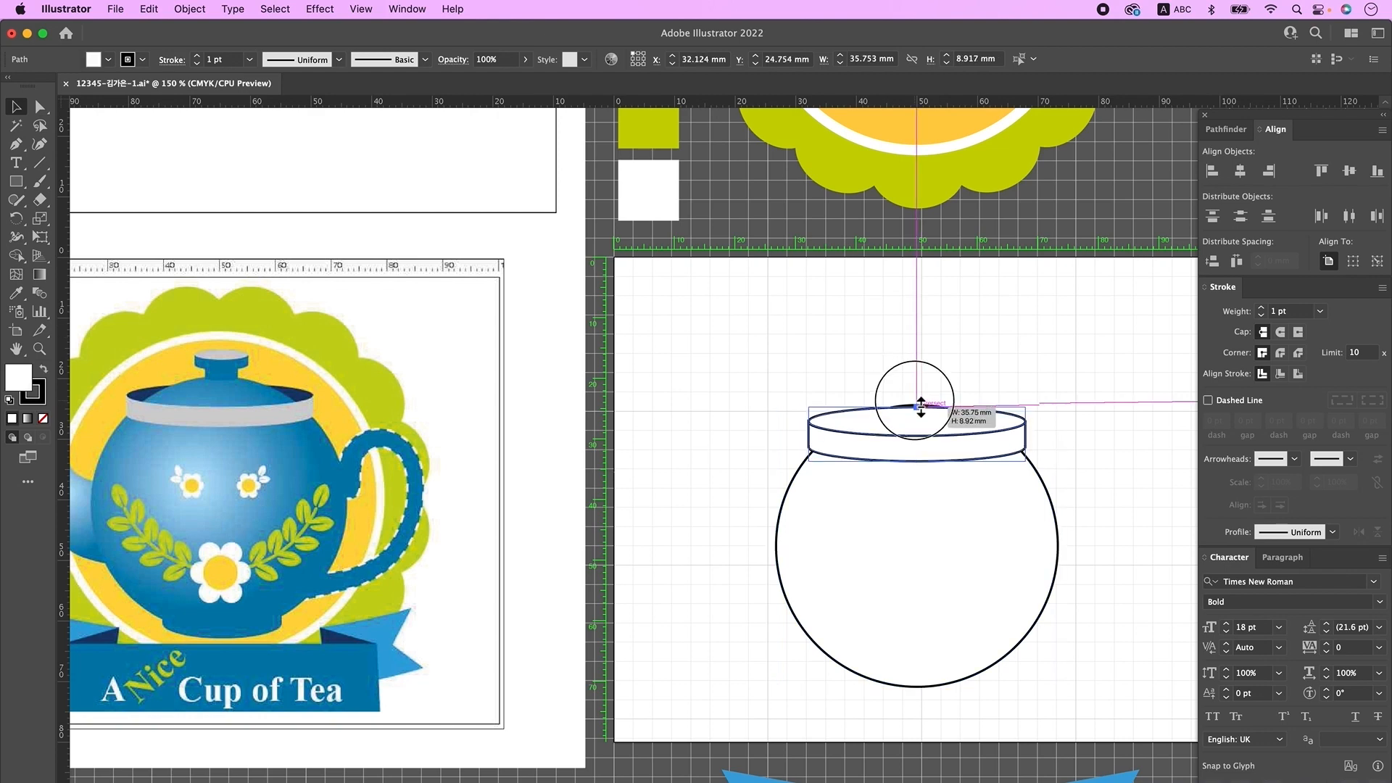
drag(921, 406, 918, 405)
click(1044, 414)
drag(975, 535, 976, 528)
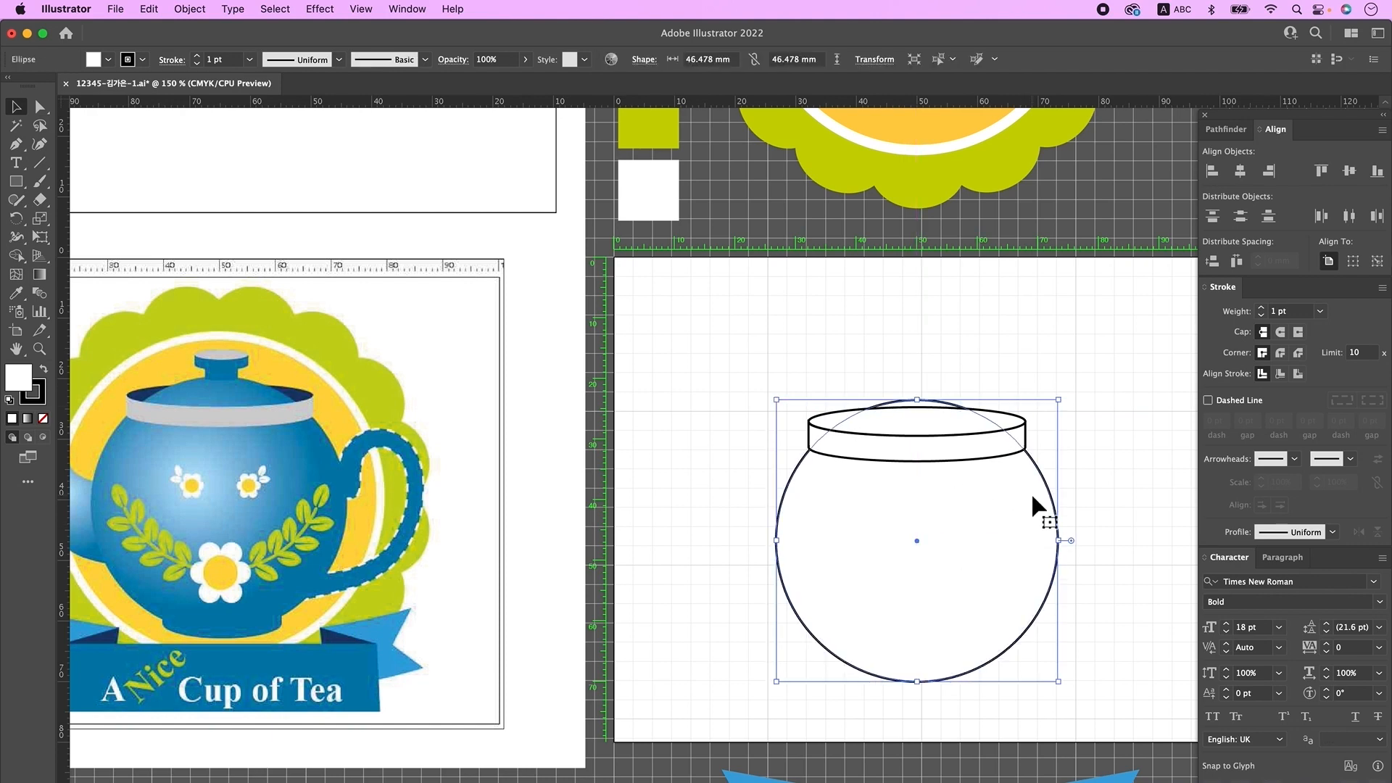
drag(917, 682, 917, 672)
drag(938, 618, 938, 615)
click(1091, 402)
- Copy the rim's top ellipse and the large circle together to the left of the pot
scroll(1073, 424, left, 2)
drag(984, 409, 989, 408)
key(super+z)
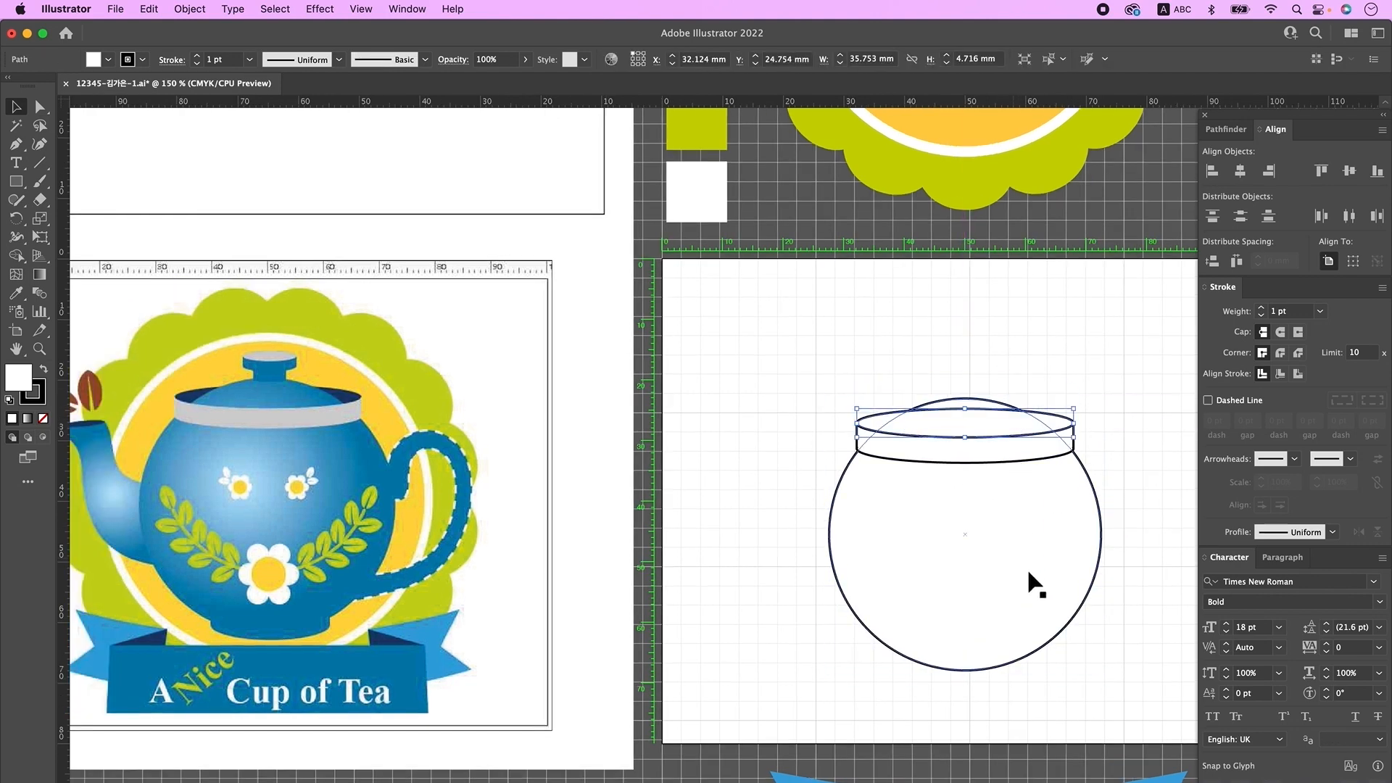
shift+click(1033, 567)
drag(1041, 559, 746, 549)
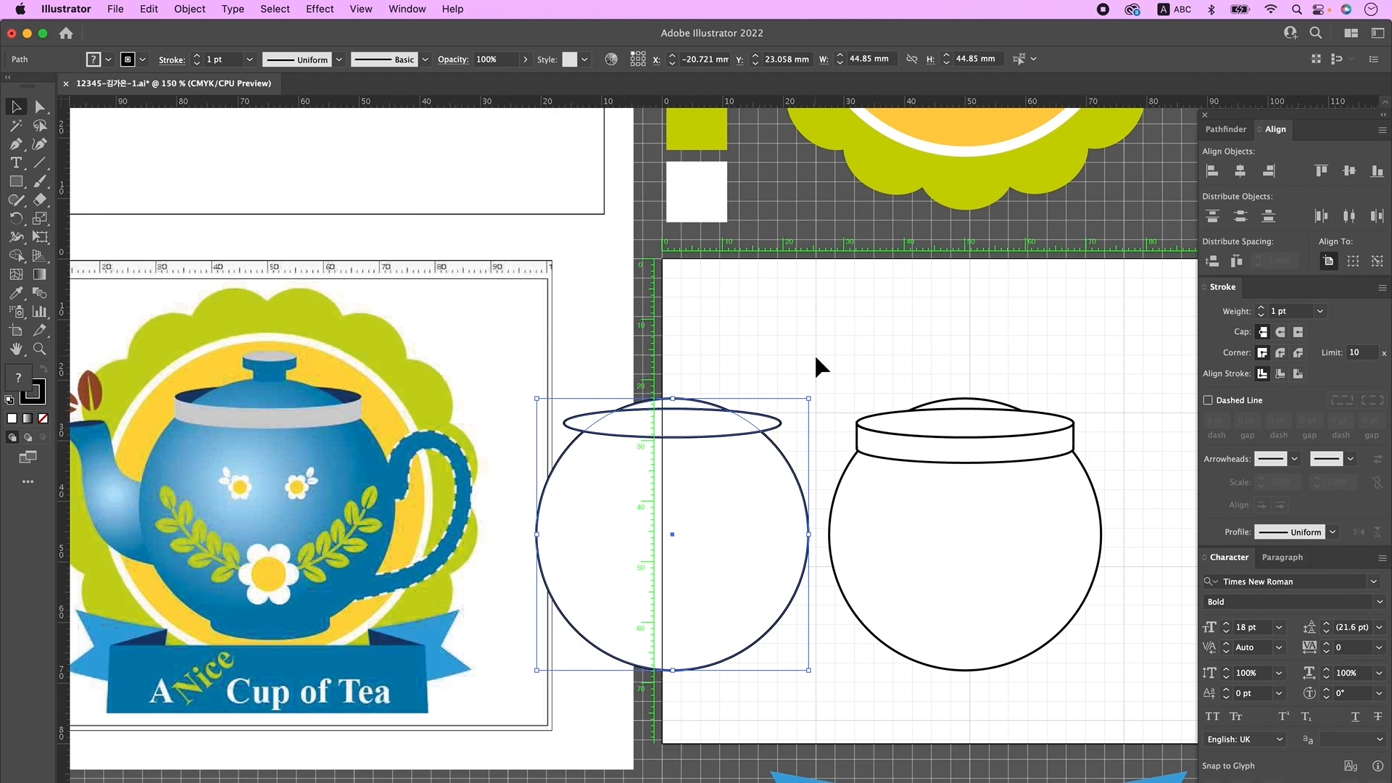
- Divide the copied ellipse and circle, ungroup them and delete all pieces except the two outer crescents
click(1225, 129)
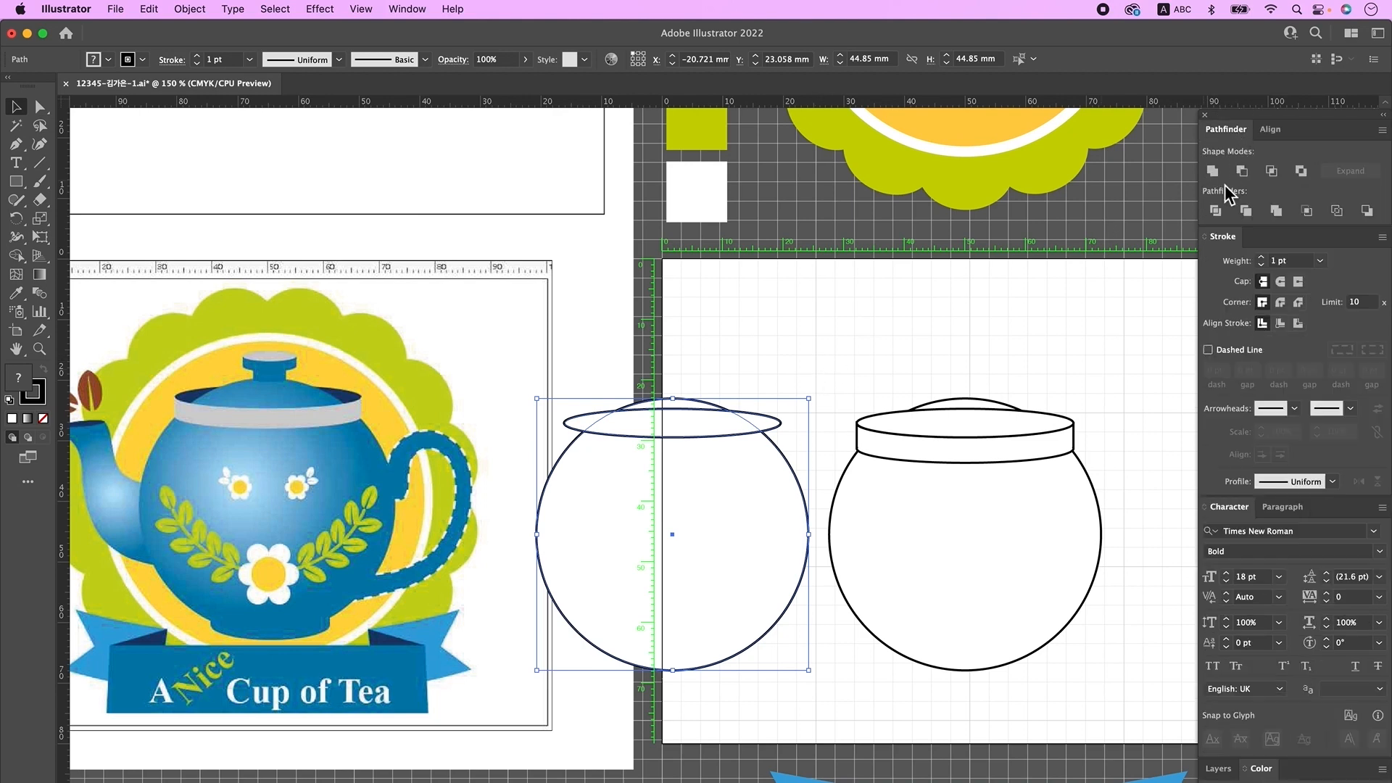
click(1215, 212)
right_click(666, 572)
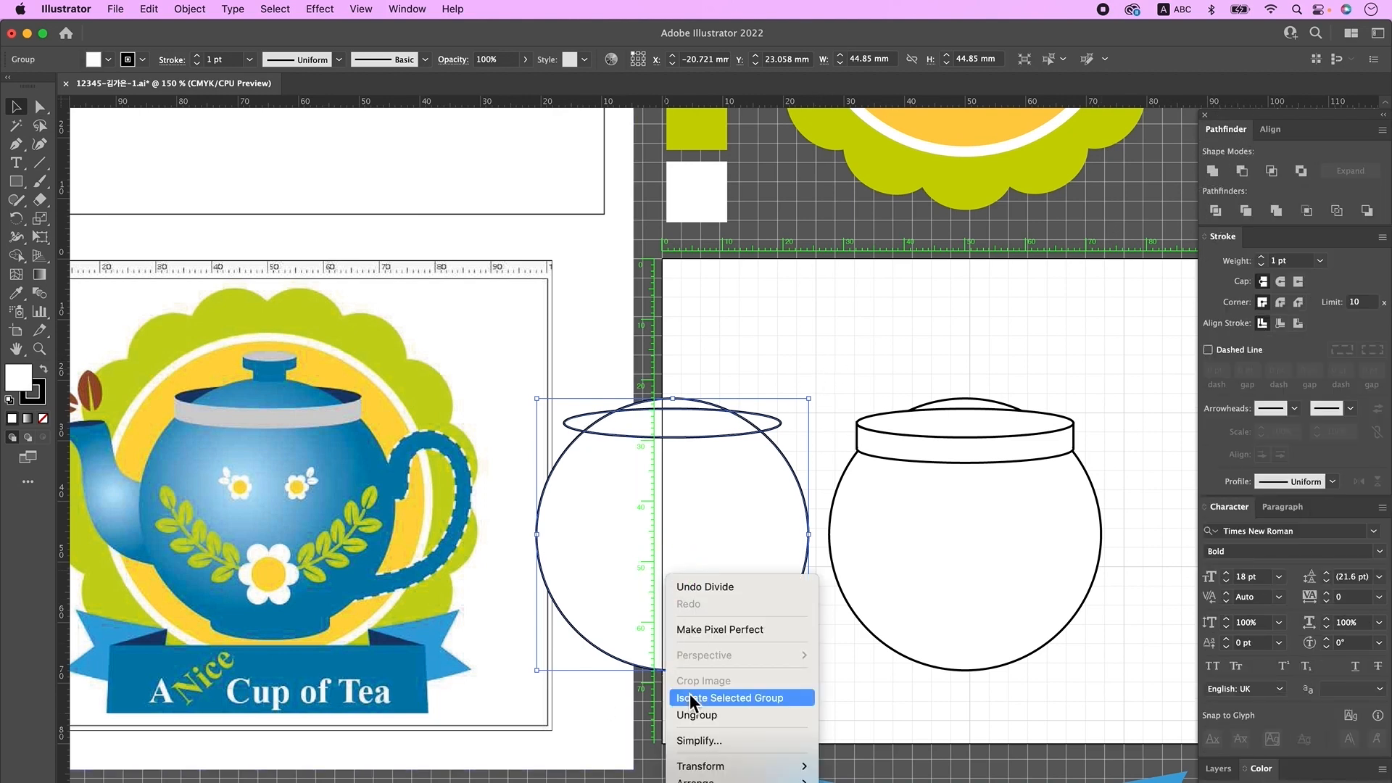
click(699, 716)
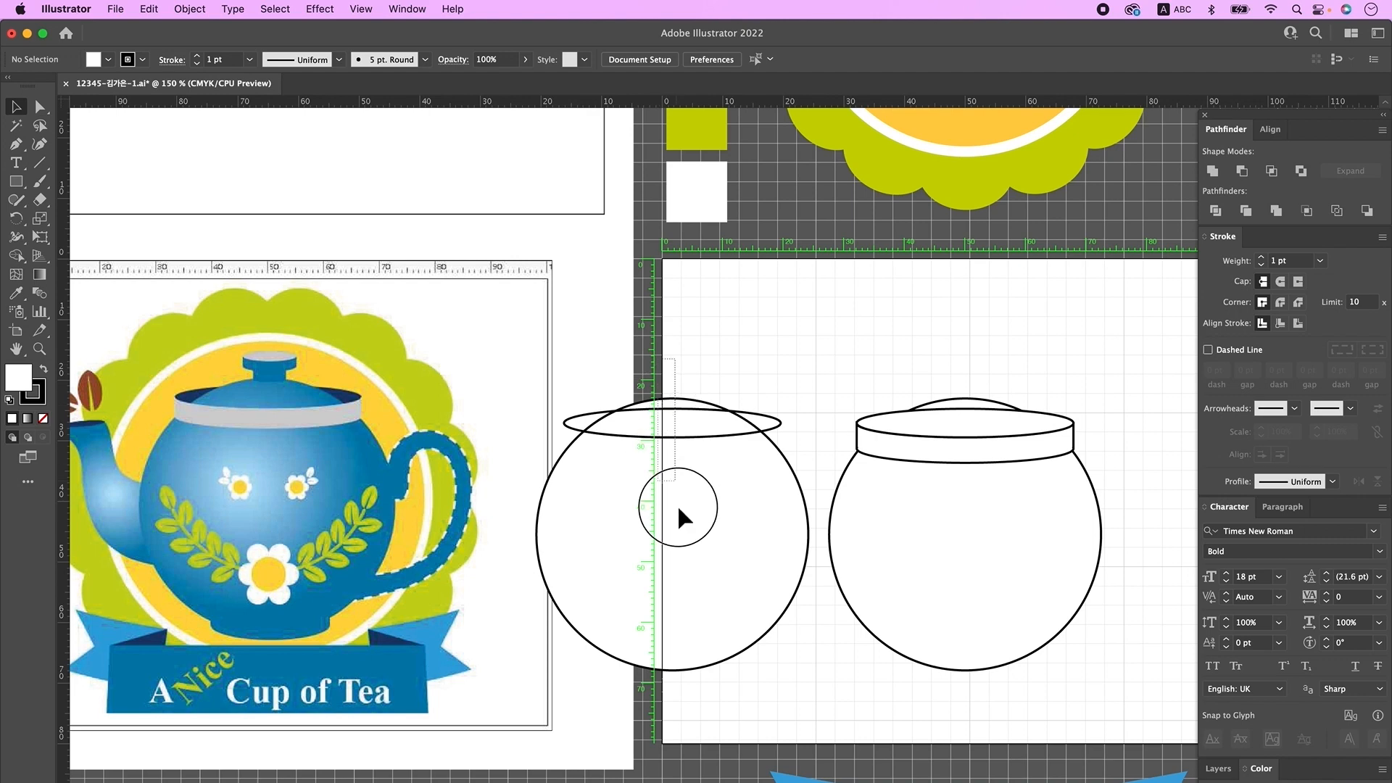
click(685, 436)
key(Delete)
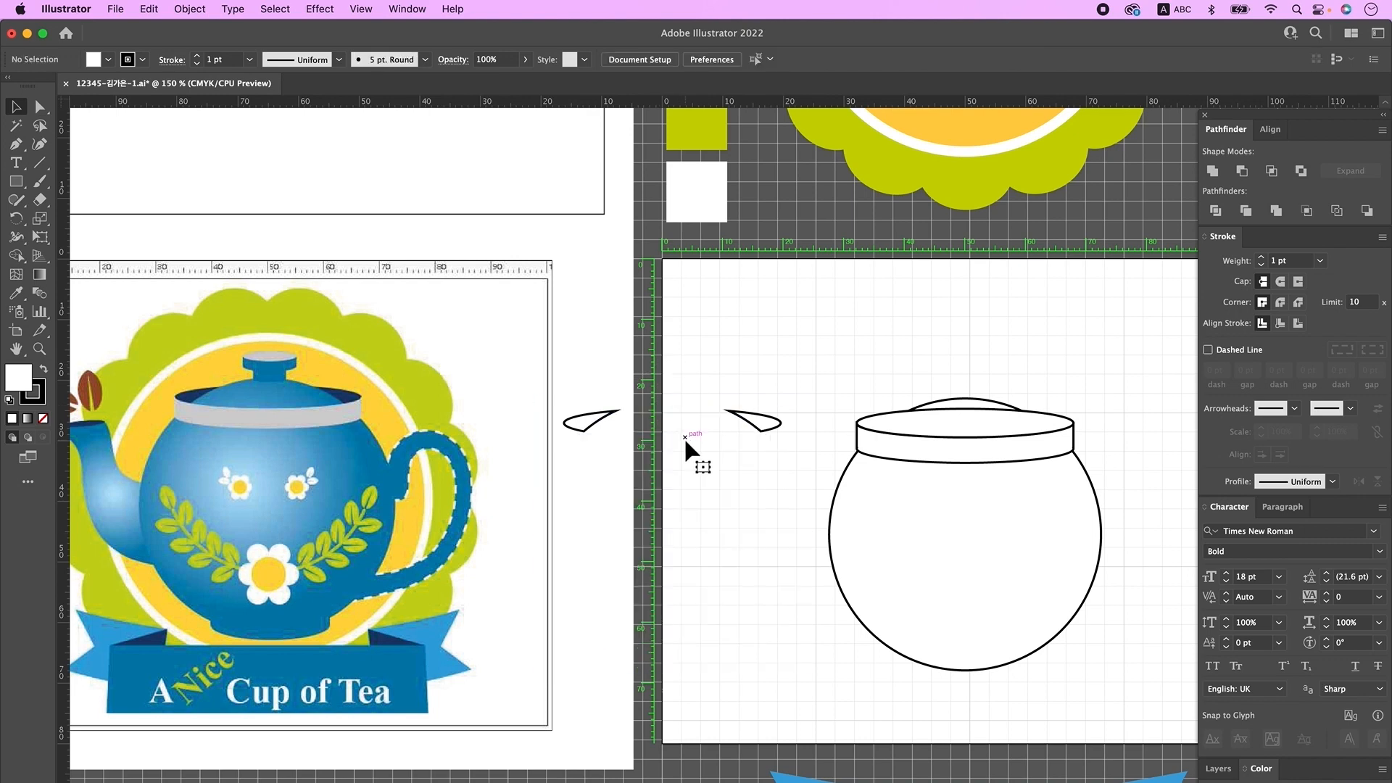
- Group the two crescents and align them to the right edge of the pot's rim ellipse
click(761, 424)
shift+click(572, 426)
right_click(768, 424)
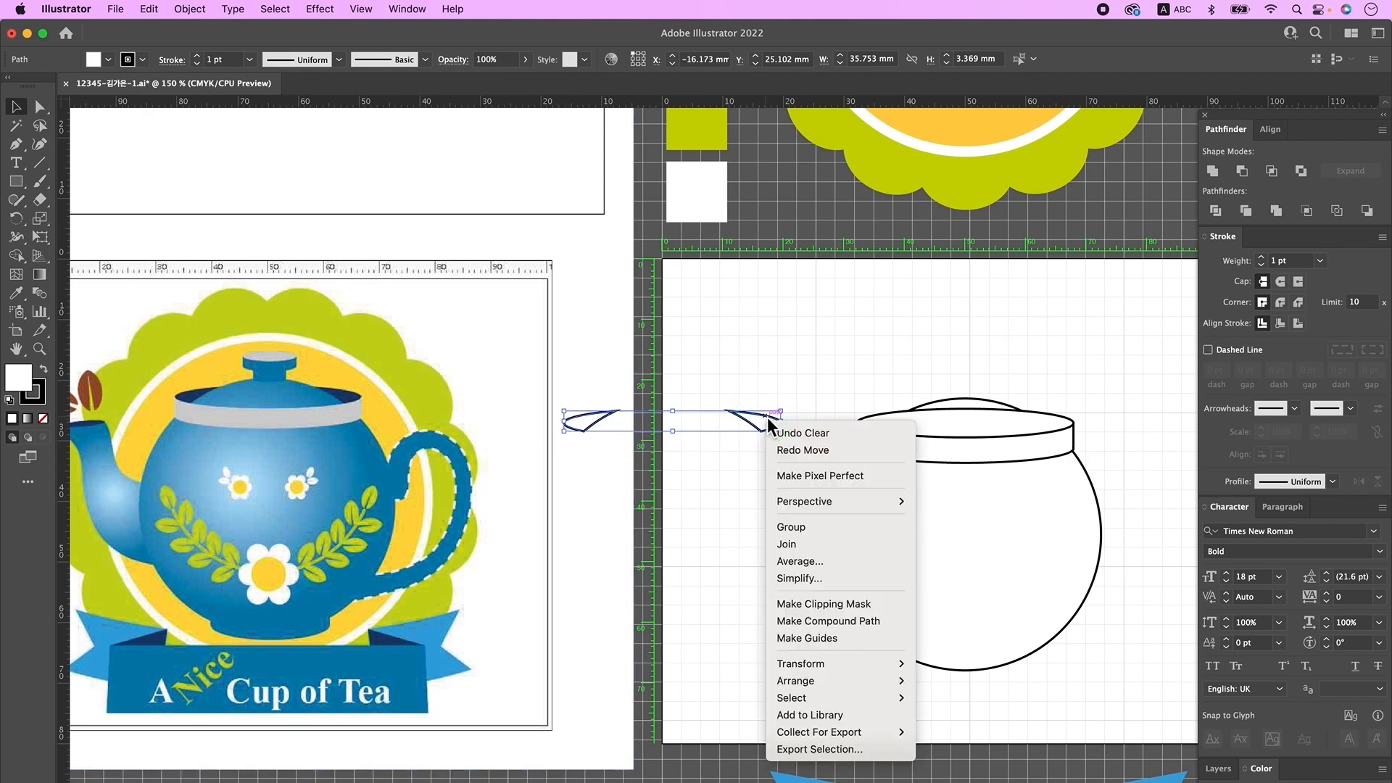
click(799, 528)
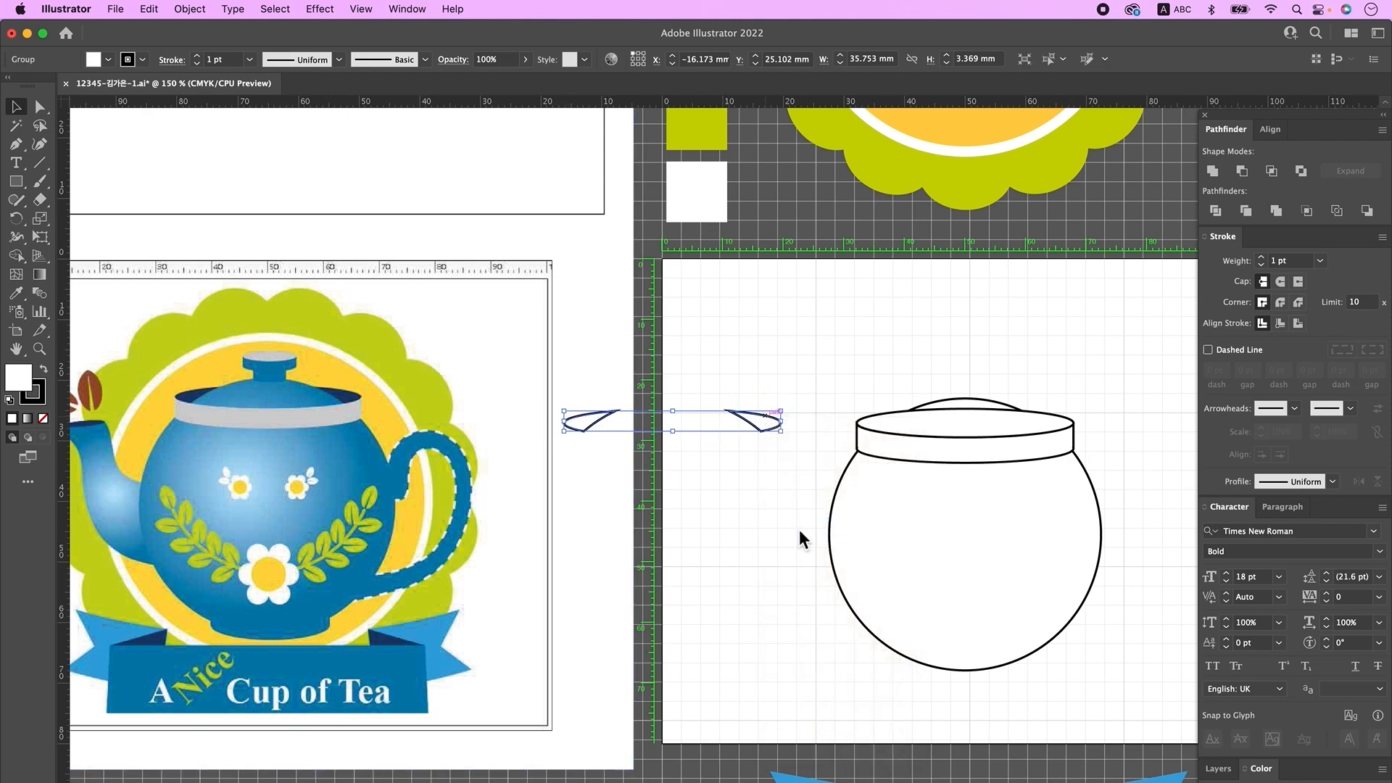
shift+click(937, 420)
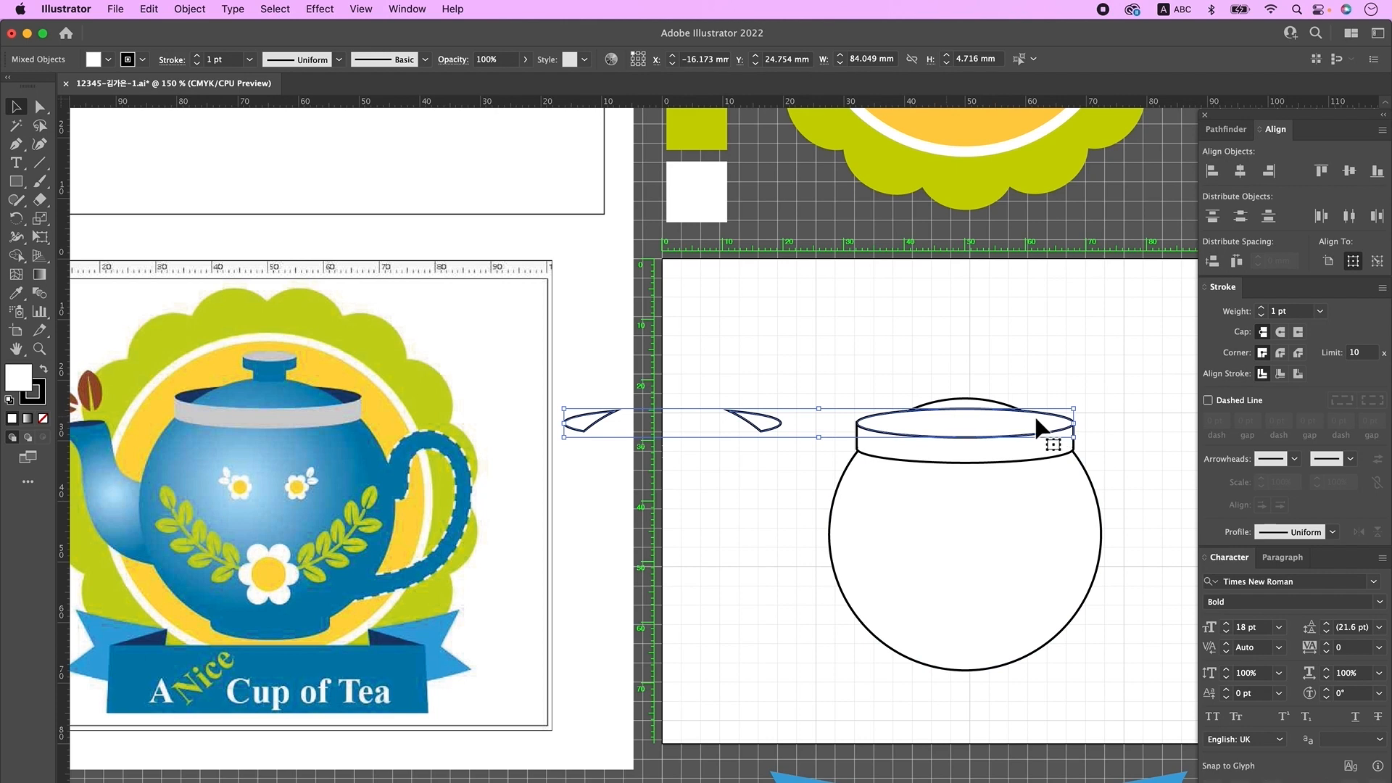
click(1275, 172)
click(1076, 362)
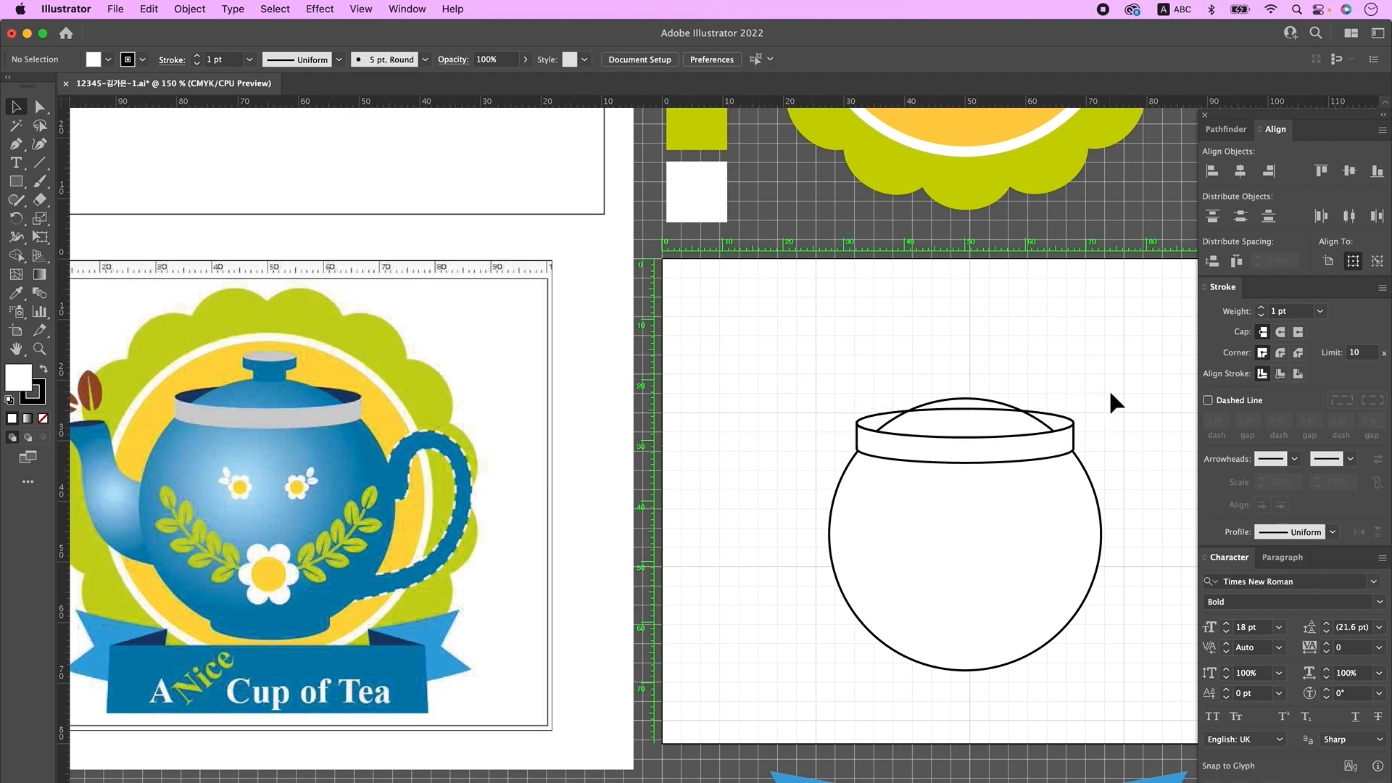
- Delete the full ellipse from the pot's rim, keeping the crescents beside the dome
click(969, 422)
drag(968, 416, 963, 341)
key(BackSpace)
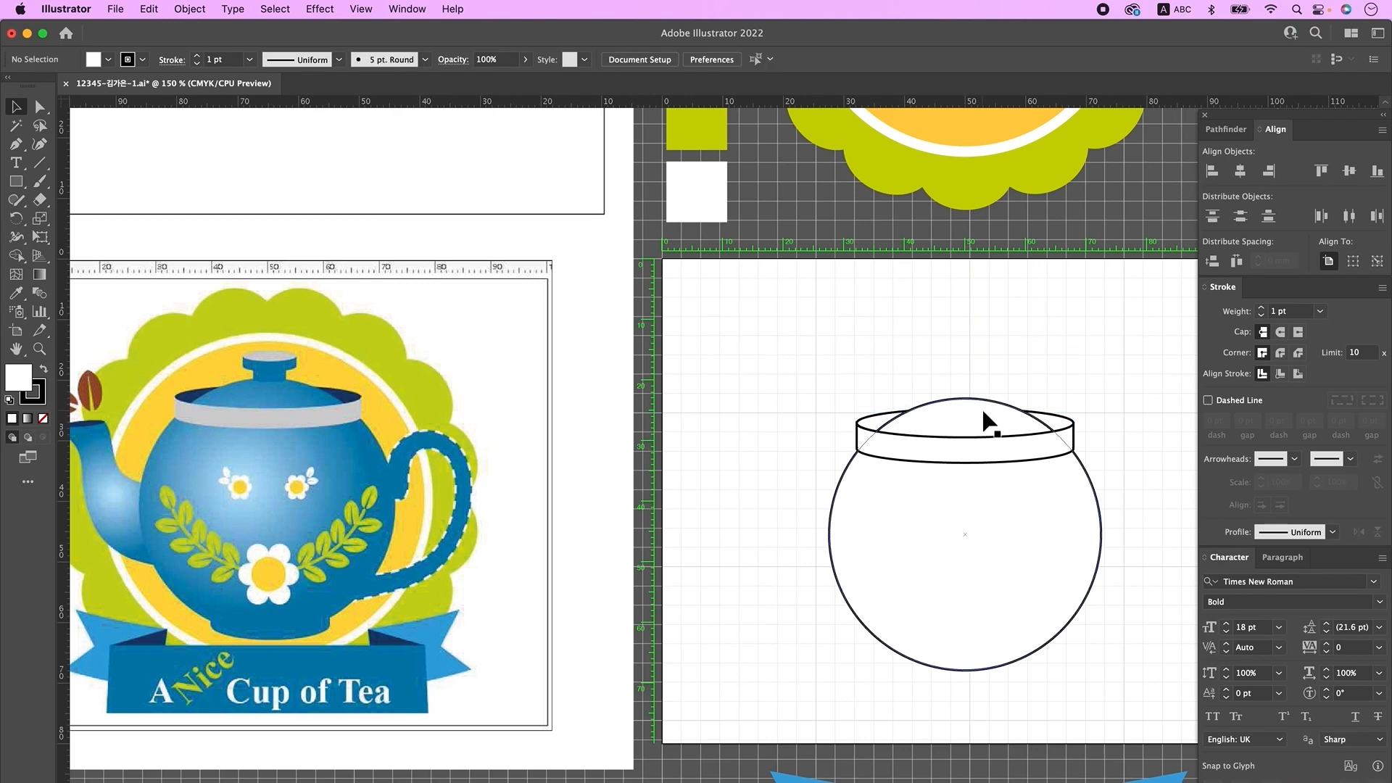
- Move the crescents and the rim band apart to check the pieces, and undo the moves
click(1063, 375)
drag(1059, 407, 1059, 357)
click(1079, 414)
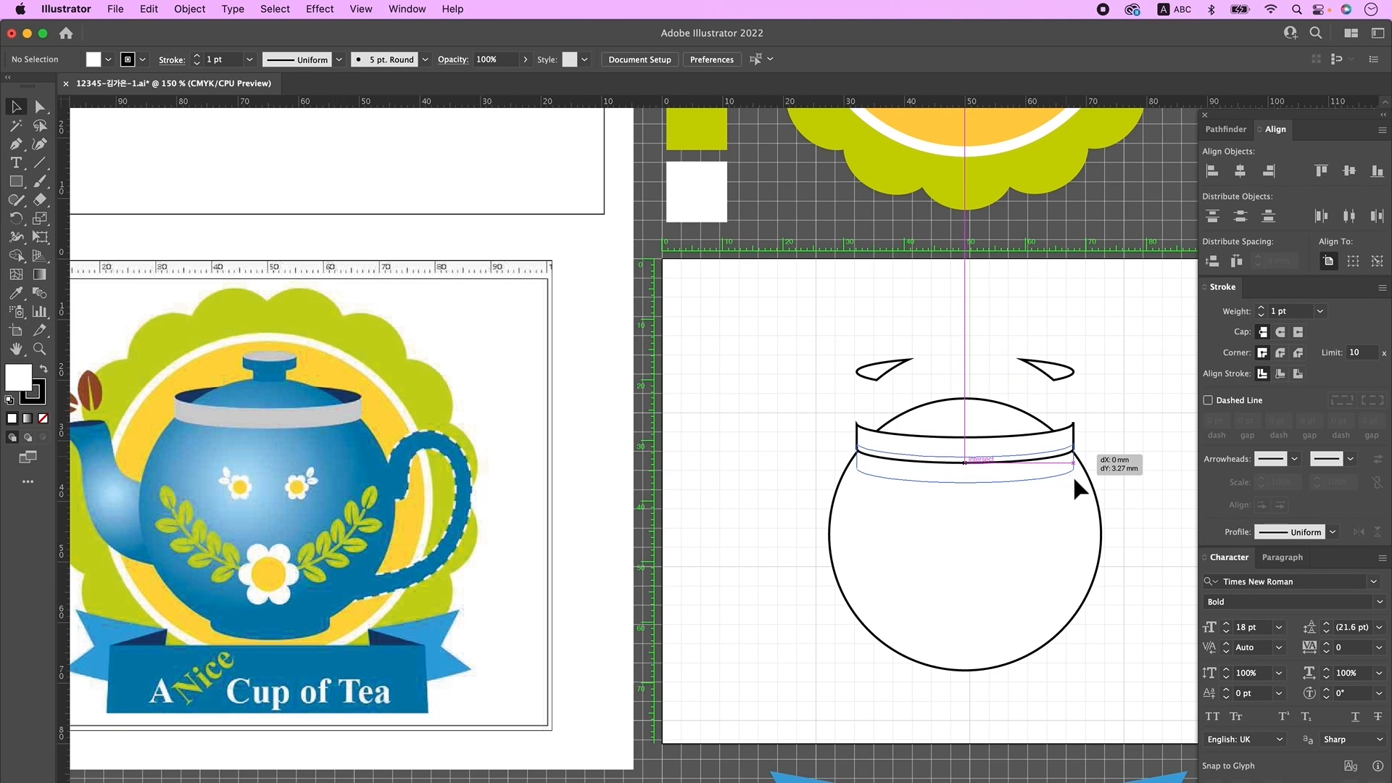
key(super+z)
click(1079, 346)
scroll(906, 370, down, 1)
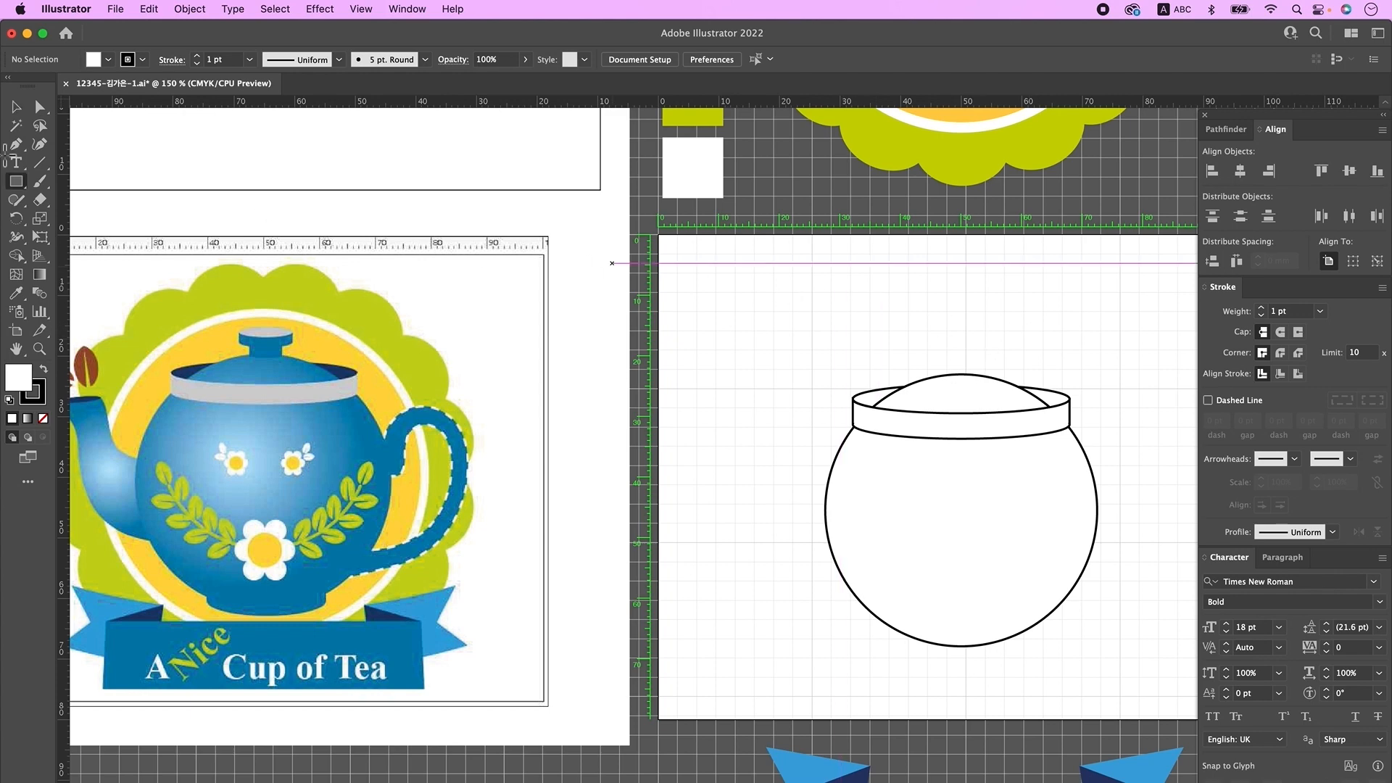
- Draw a flat ellipse about 12 mm wide above the lid and place a copy directly beneath it for the knob
click(14, 181)
click(87, 219)
drag(930, 293, 986, 334)
key(v)
click(672, 258)
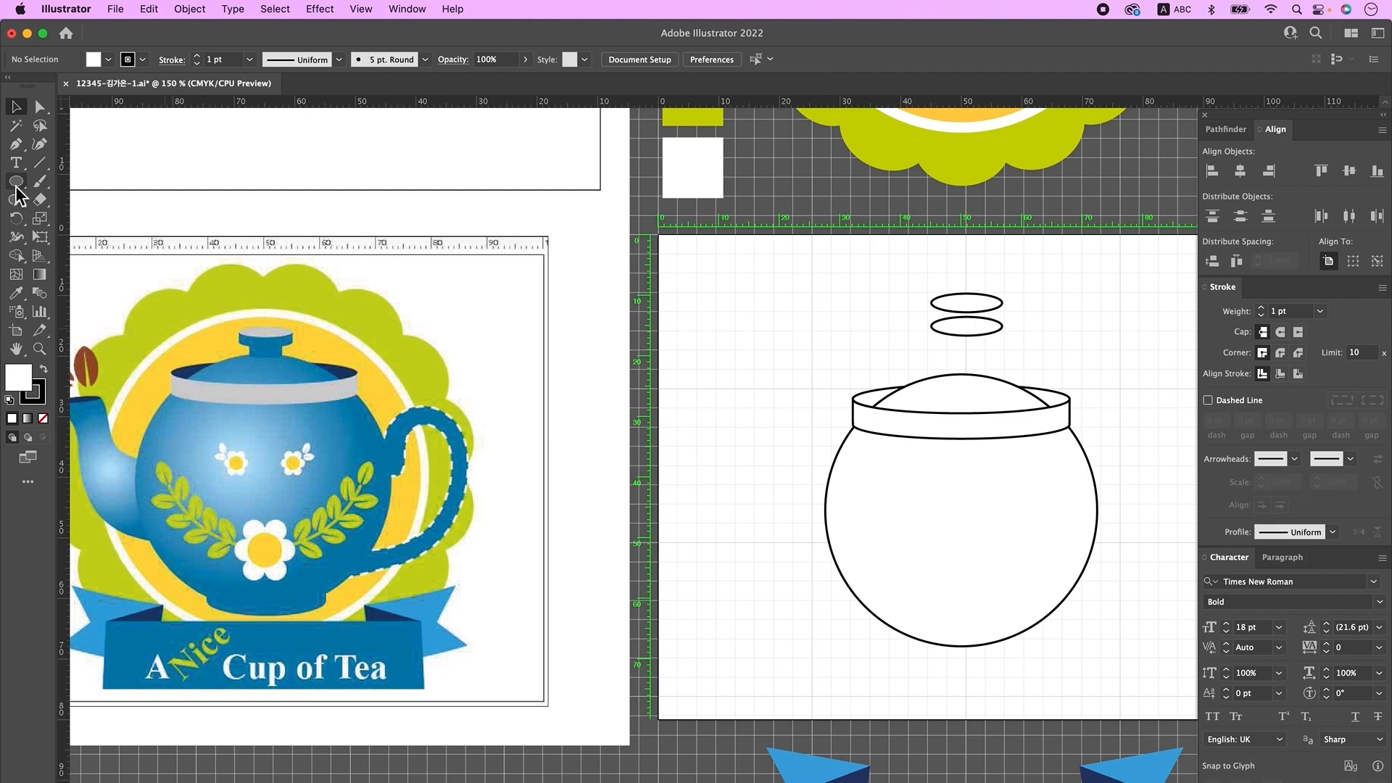
- Draw a rectangle between the centres of the two knob ellipses and match its width to theirs in outline view
drag(16, 182, 75, 186)
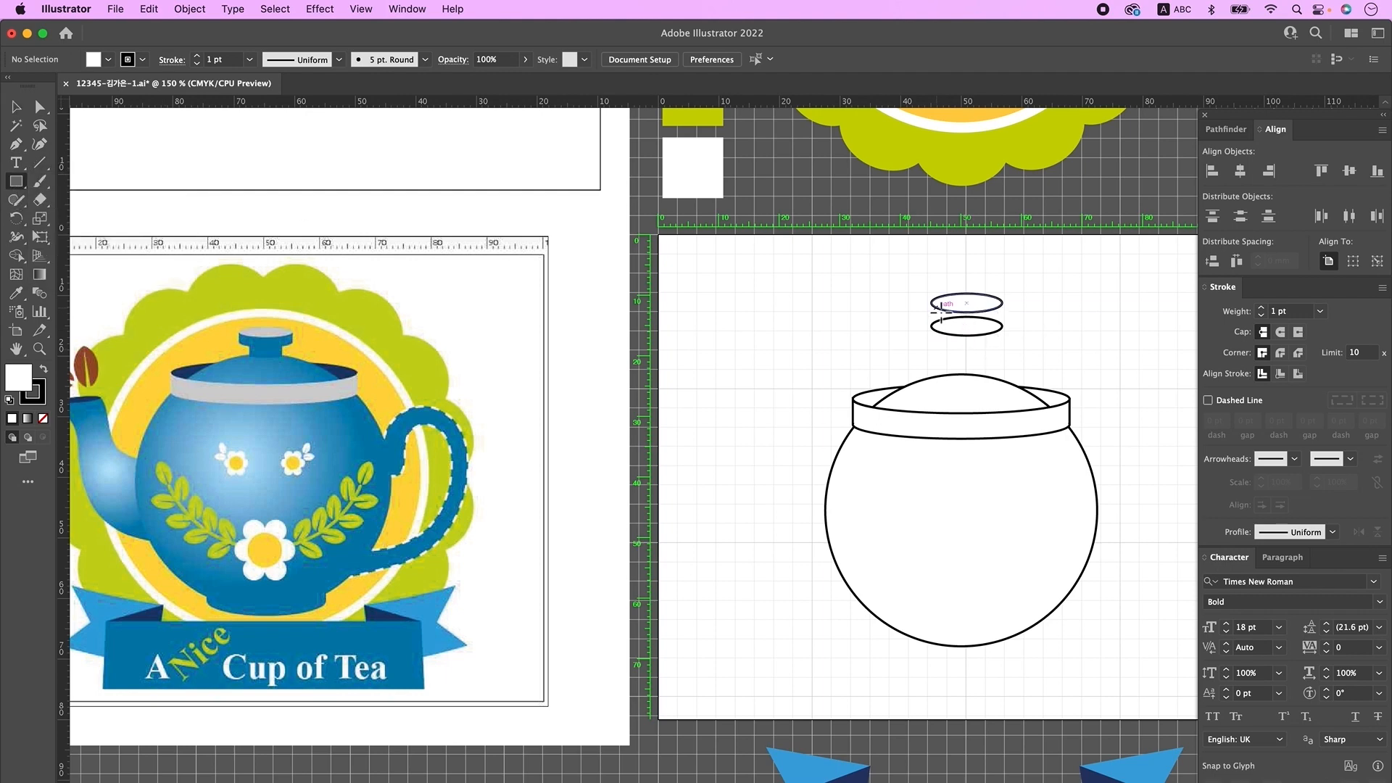
drag(932, 303, 1005, 327)
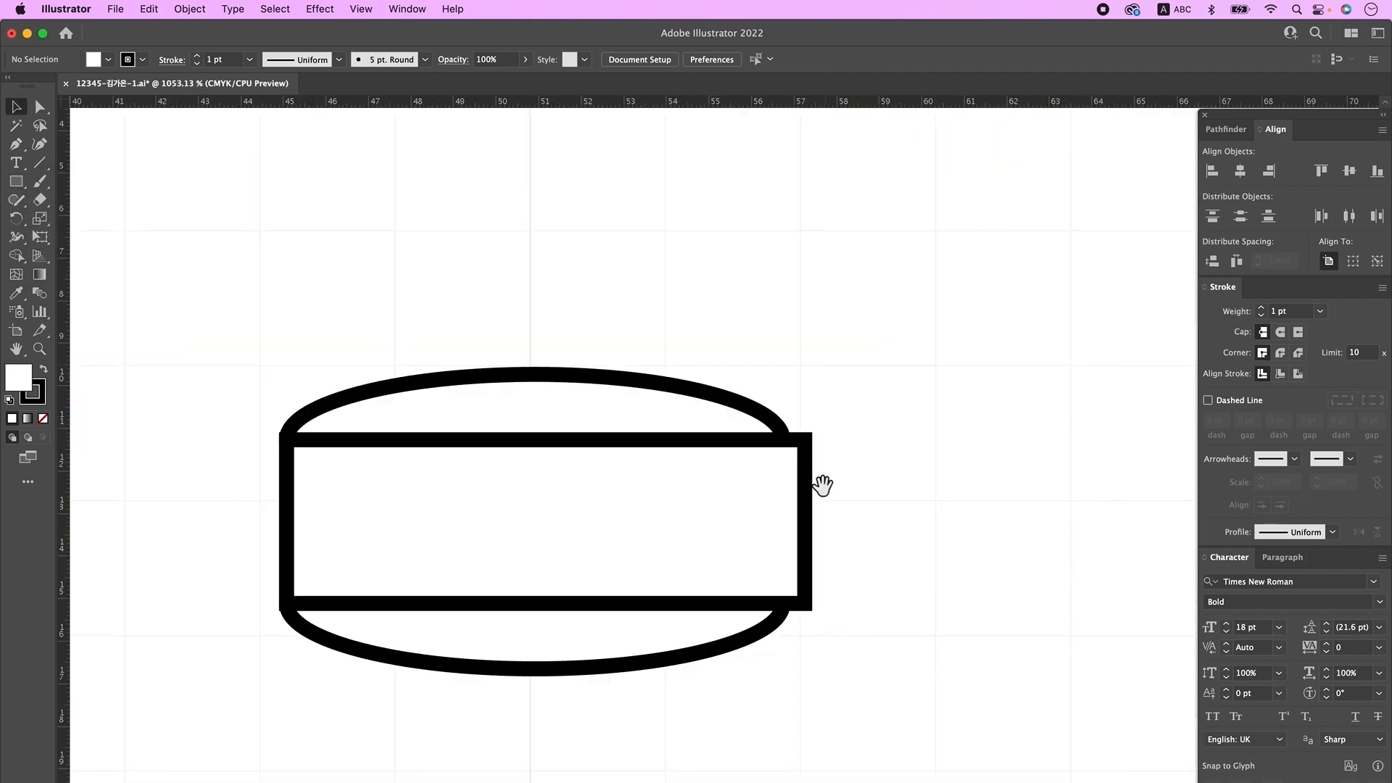
key(super+y)
click(804, 522)
drag(804, 521, 783, 521)
click(258, 569)
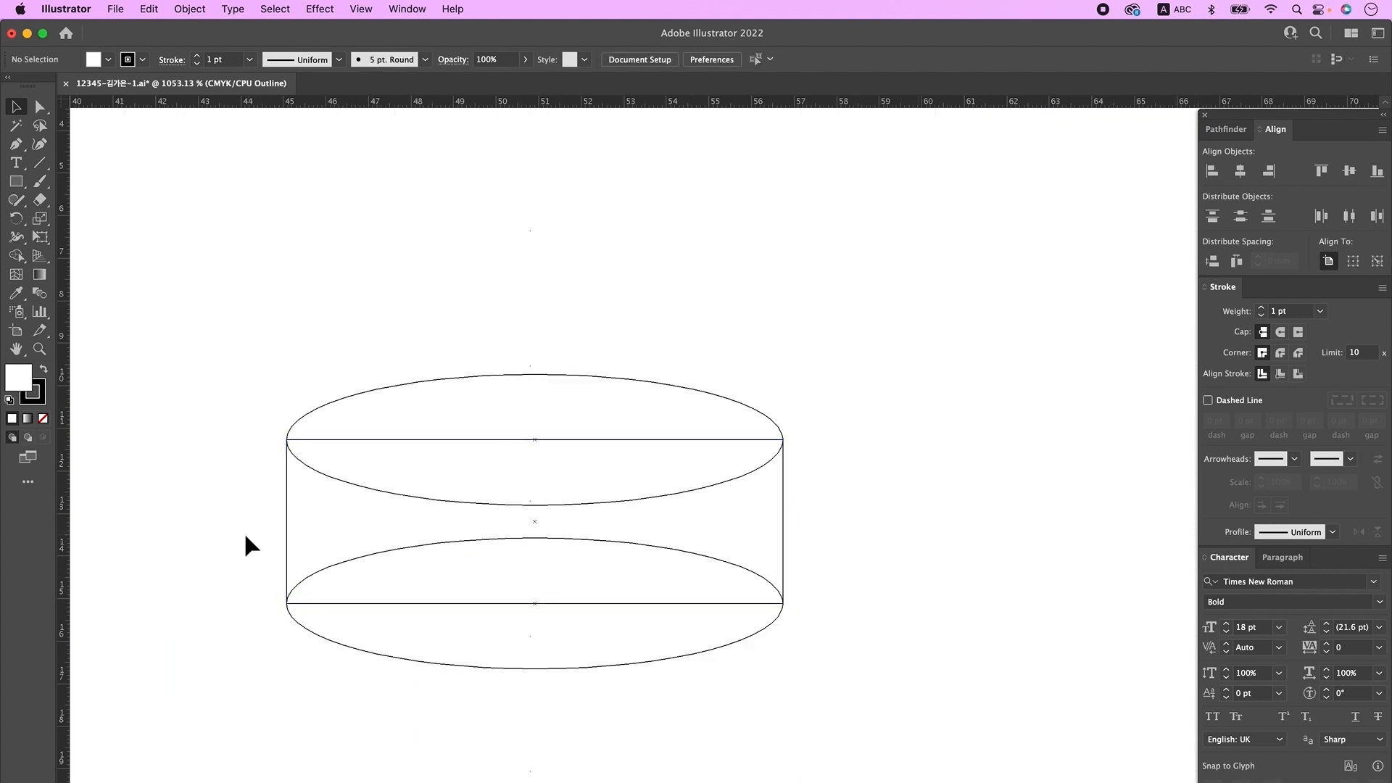
- Unite the rectangle and the lower ellipse into the knob's side
click(310, 601)
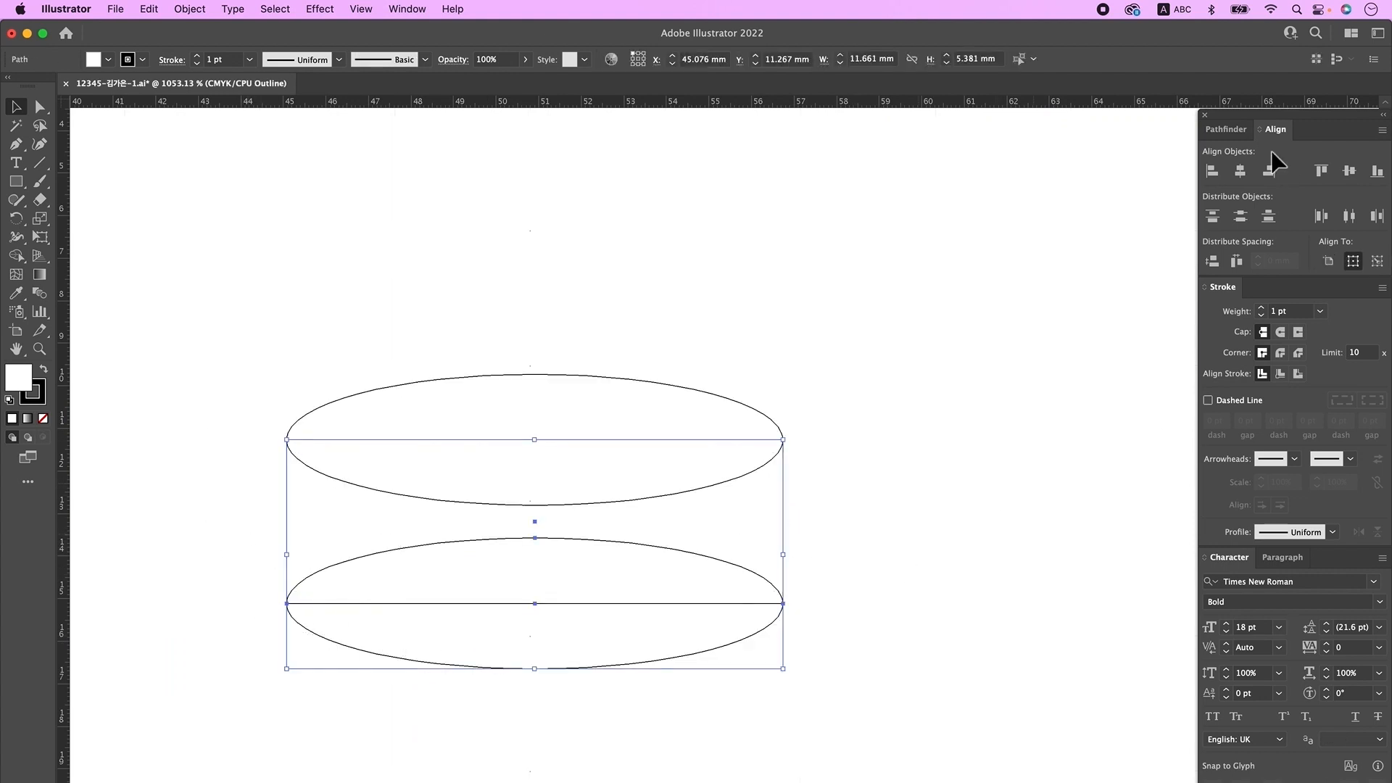
click(1231, 131)
click(1212, 171)
click(975, 557)
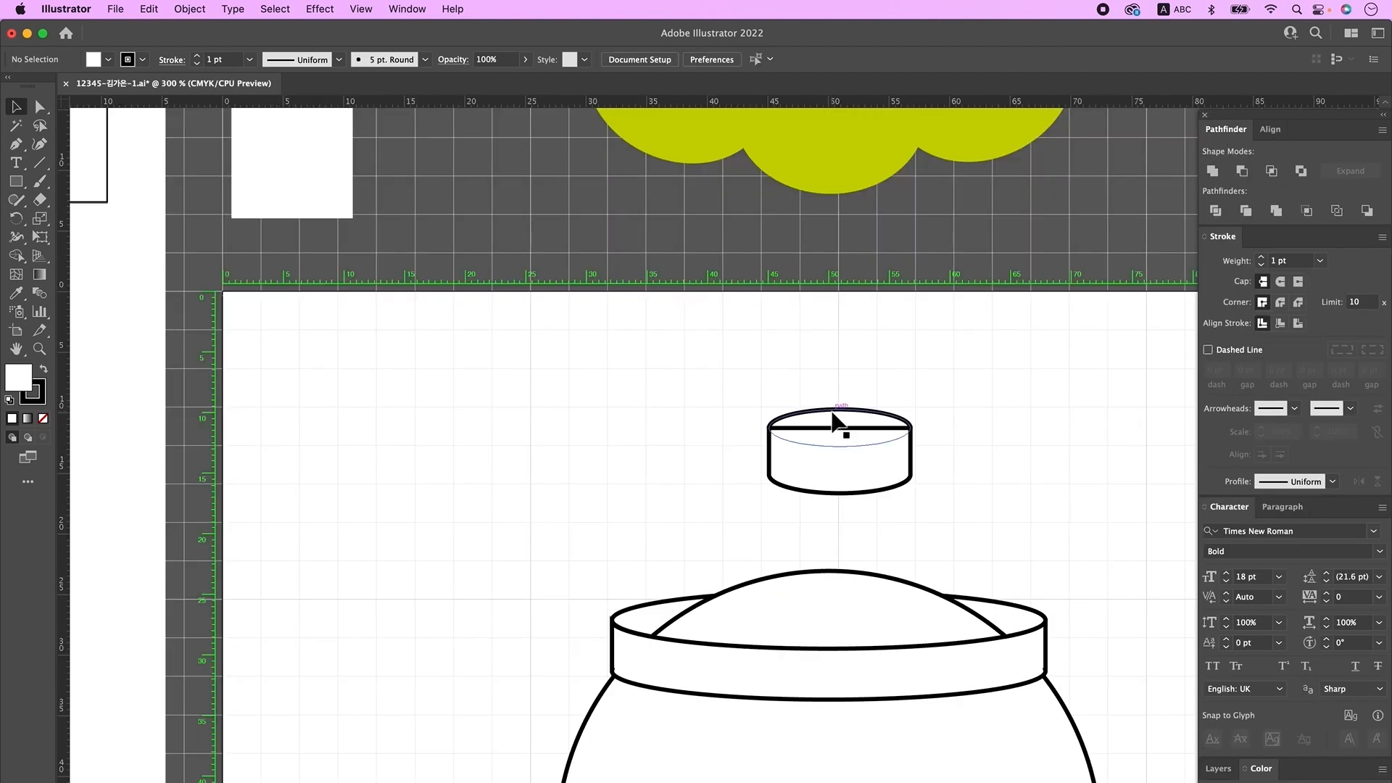
- Bring the knob's top ellipse to the front and draw a small neck rectangle between the knob and the lid
click(835, 416)
key(super+shift+])
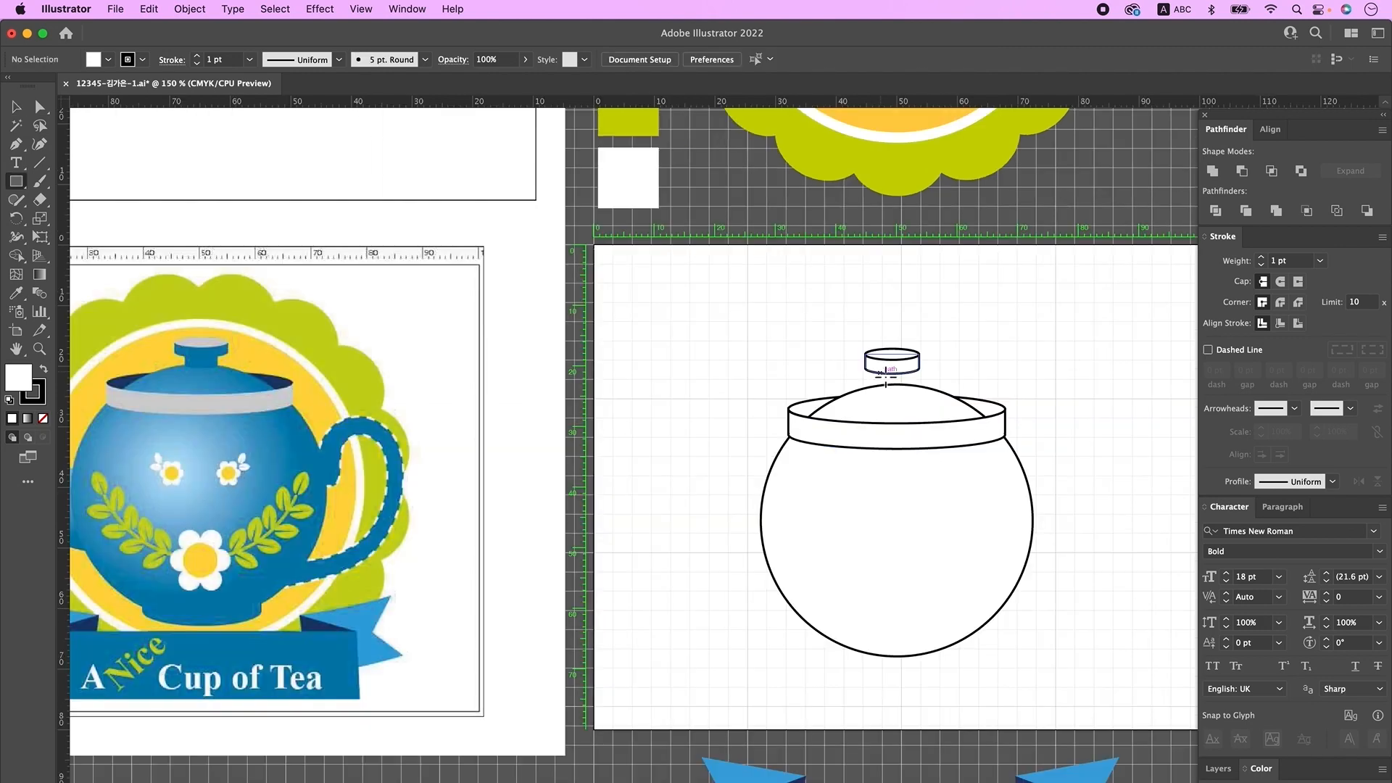
drag(882, 372, 898, 384)
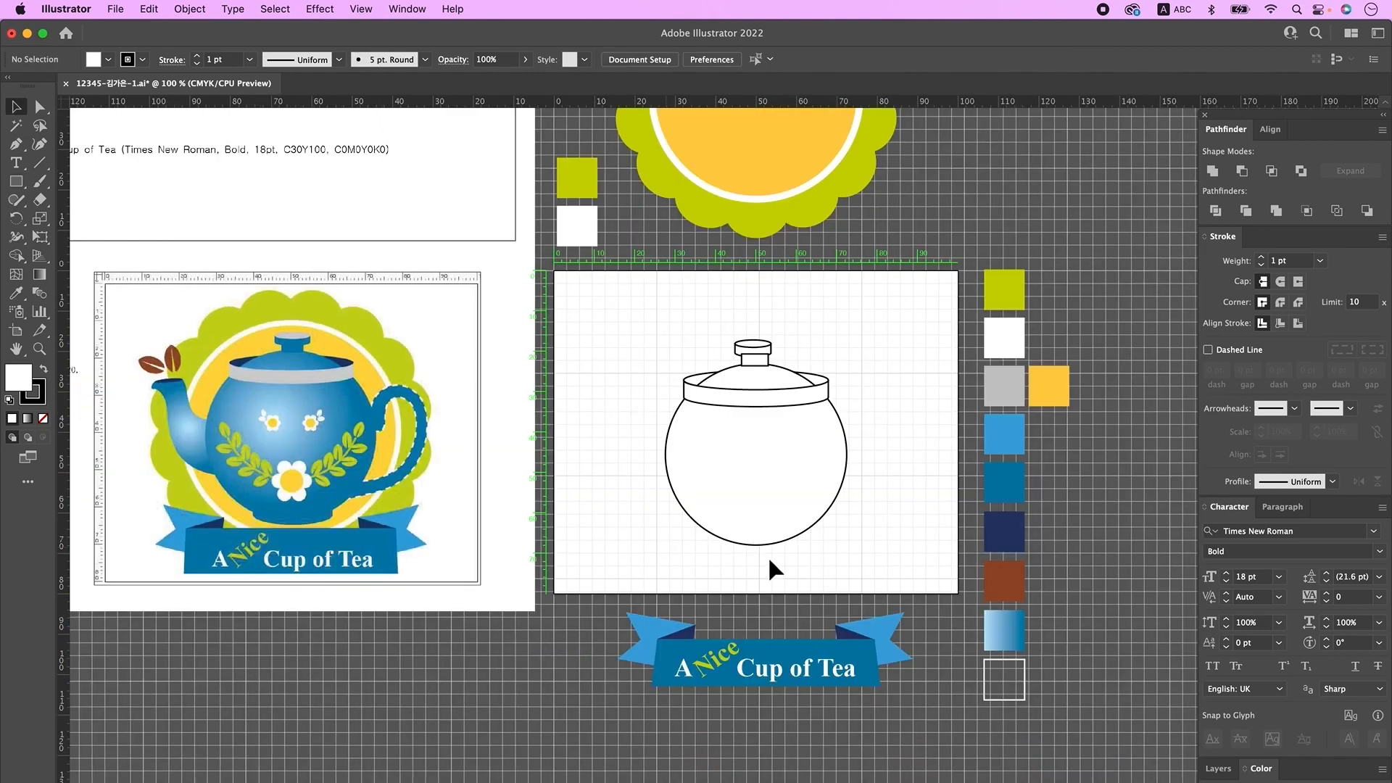
- Draw an ellipse and a matching rectangle about 29 mm wide at the pot's bottom and unite them into the base
drag(16, 181, 99, 216)
drag(723, 549, 839, 572)
mouse_move(16, 182)
mouse_down()
mouse_move(79, 192)
mouse_move(80, 171)
mouse_up()
drag(722, 530, 724, 539)
drag(990, 488, 1043, 576)
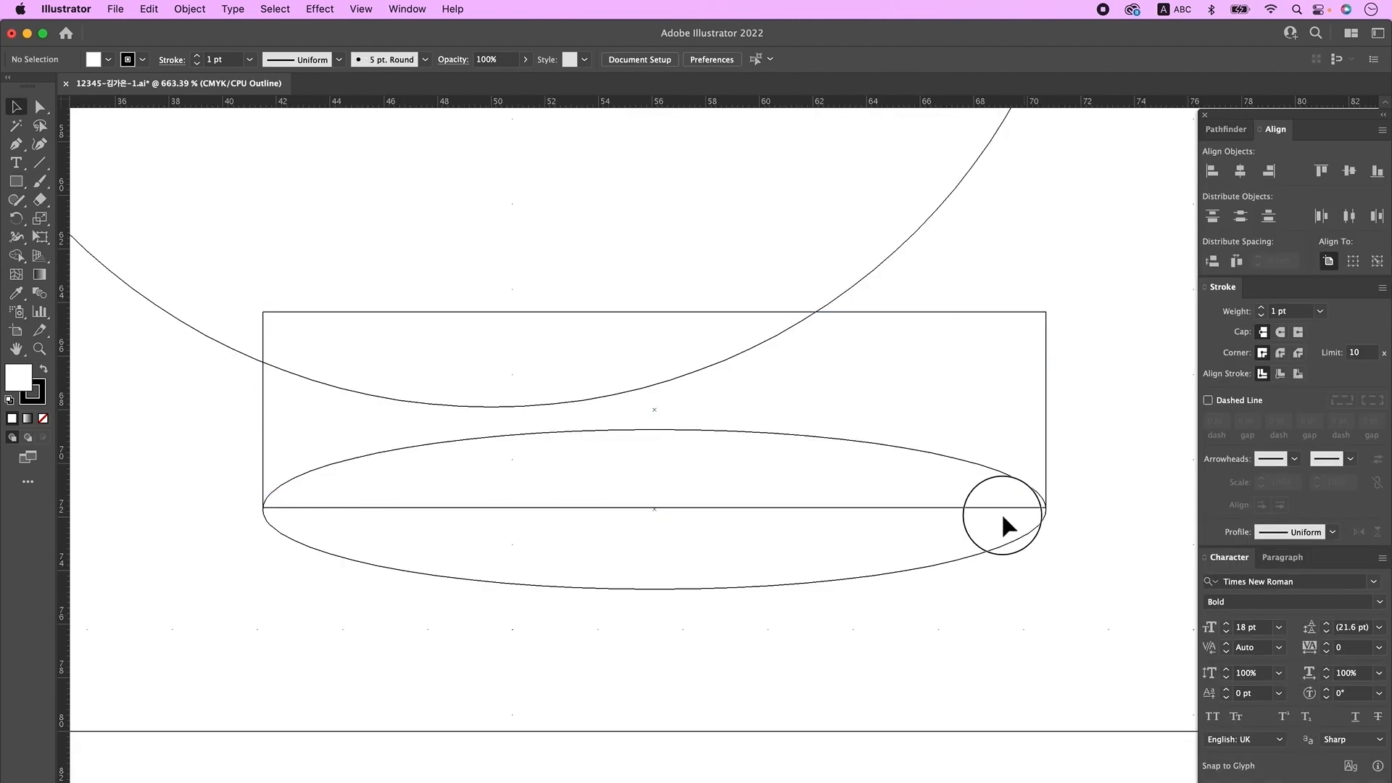
click(1226, 129)
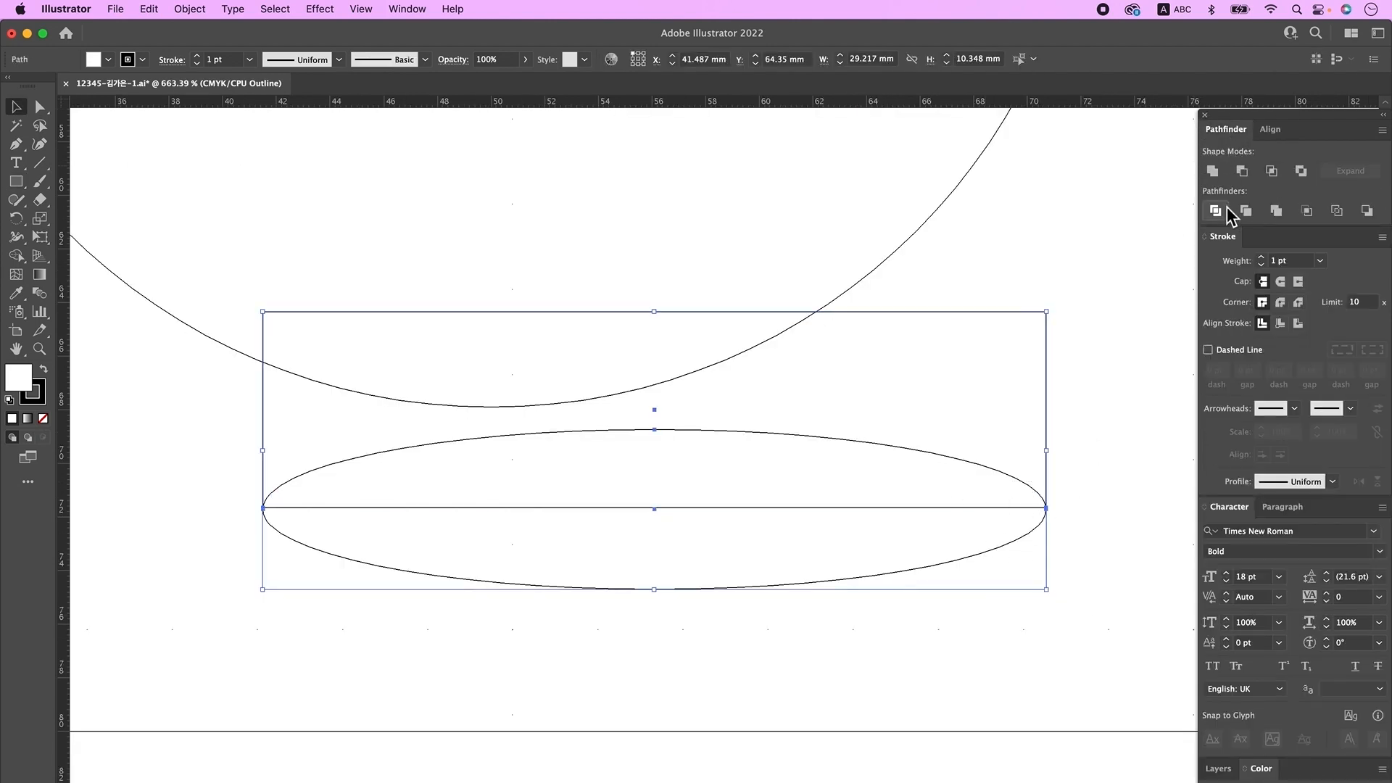
click(1213, 171)
click(911, 675)
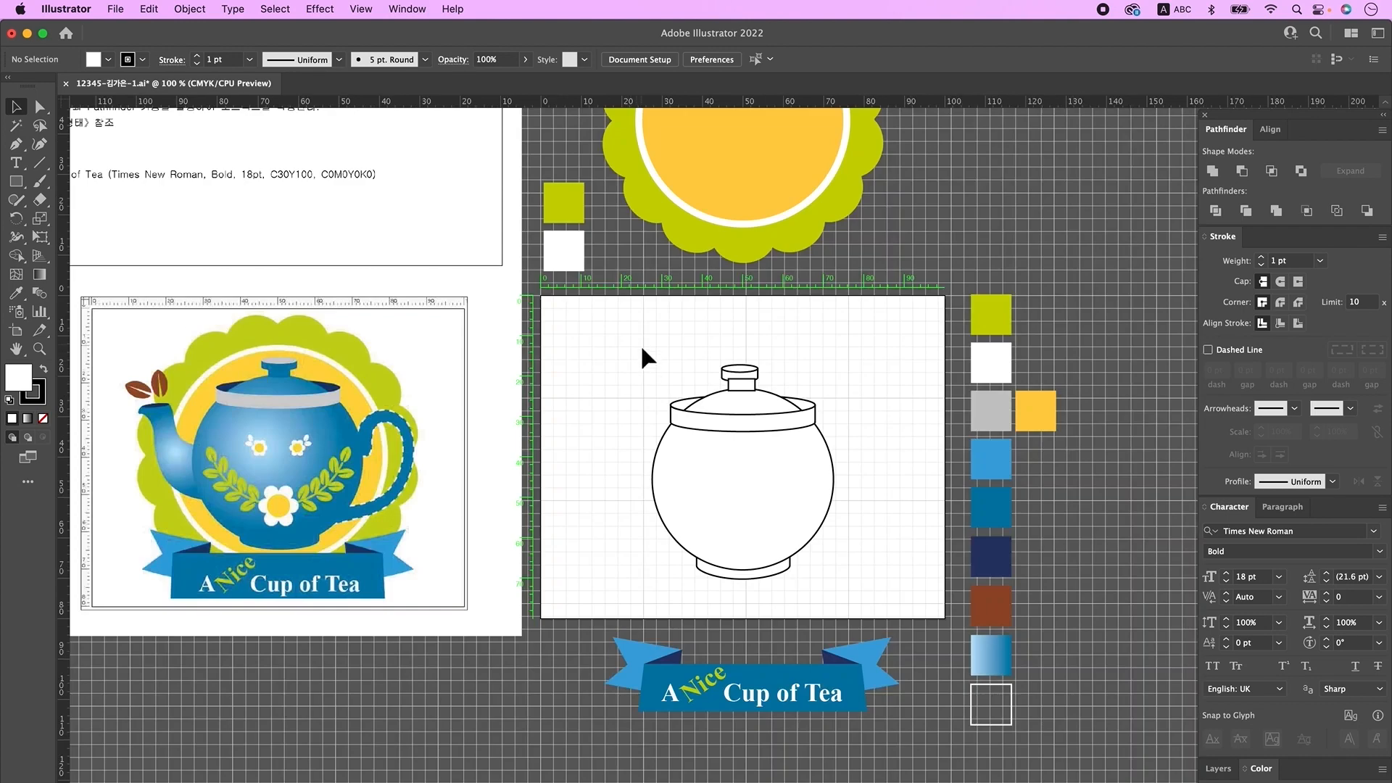
- Select all the teapot pieces and align them to a common horizontal centre
drag(642, 348, 890, 635)
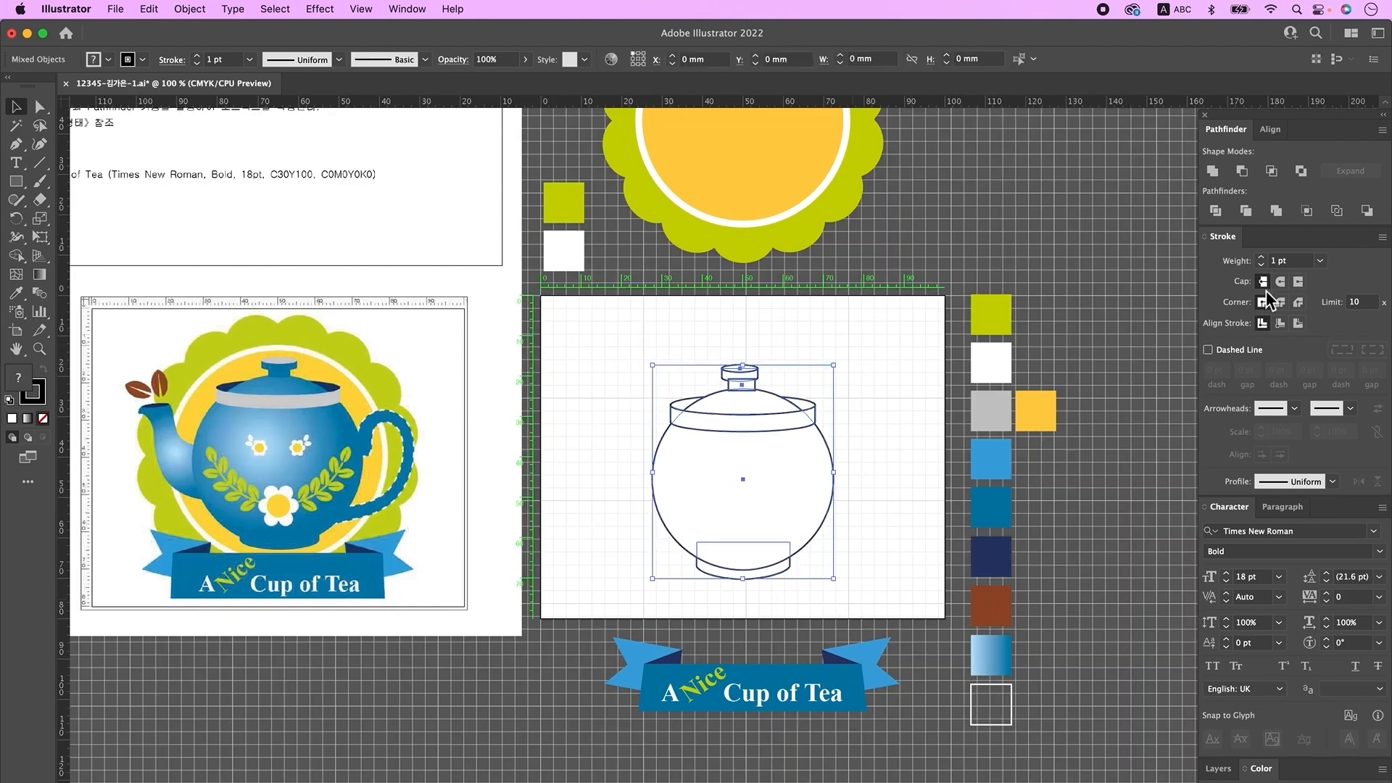
click(1274, 130)
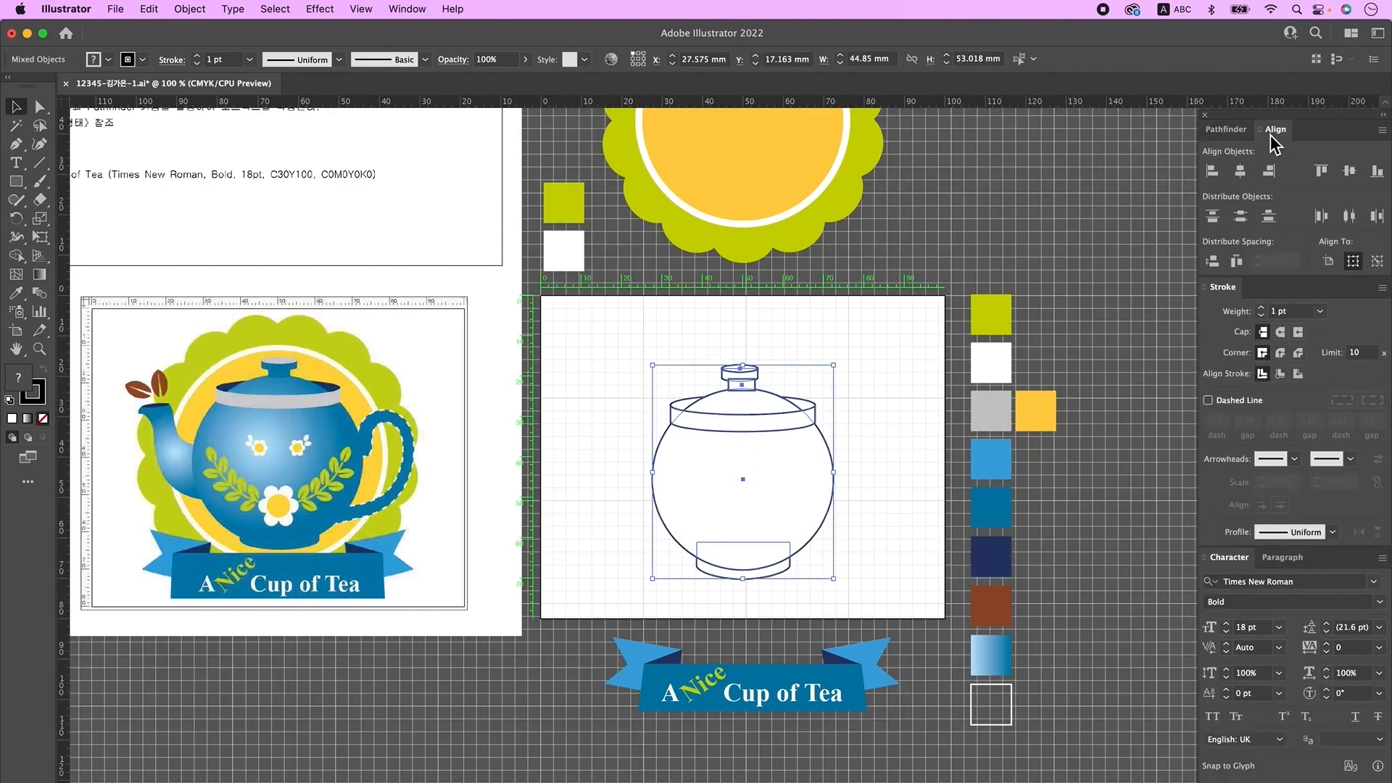
click(1242, 171)
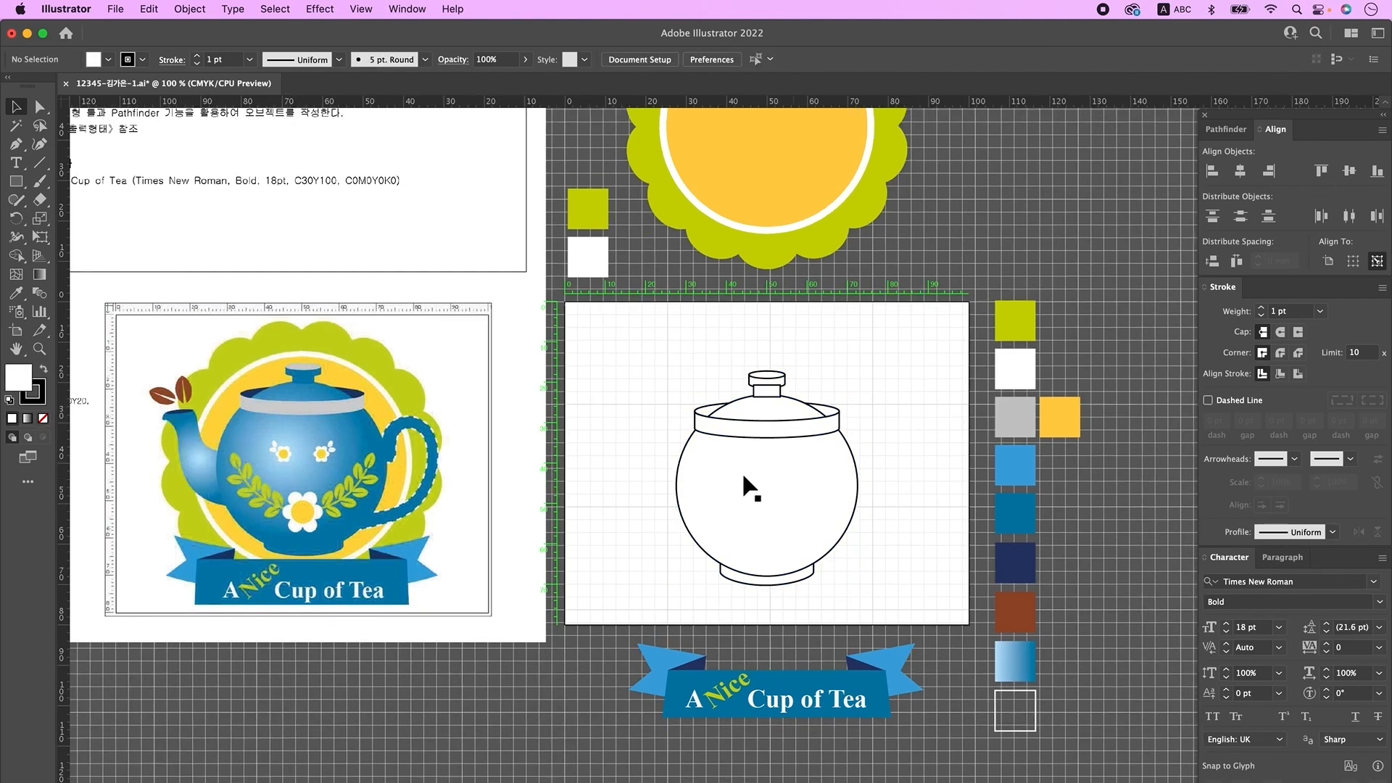
- Draw the curved spout beside the body with the Pen tool, about 25 mm wide and 27 mm high
key(p)
drag(615, 453, 632, 486)
click(638, 527)
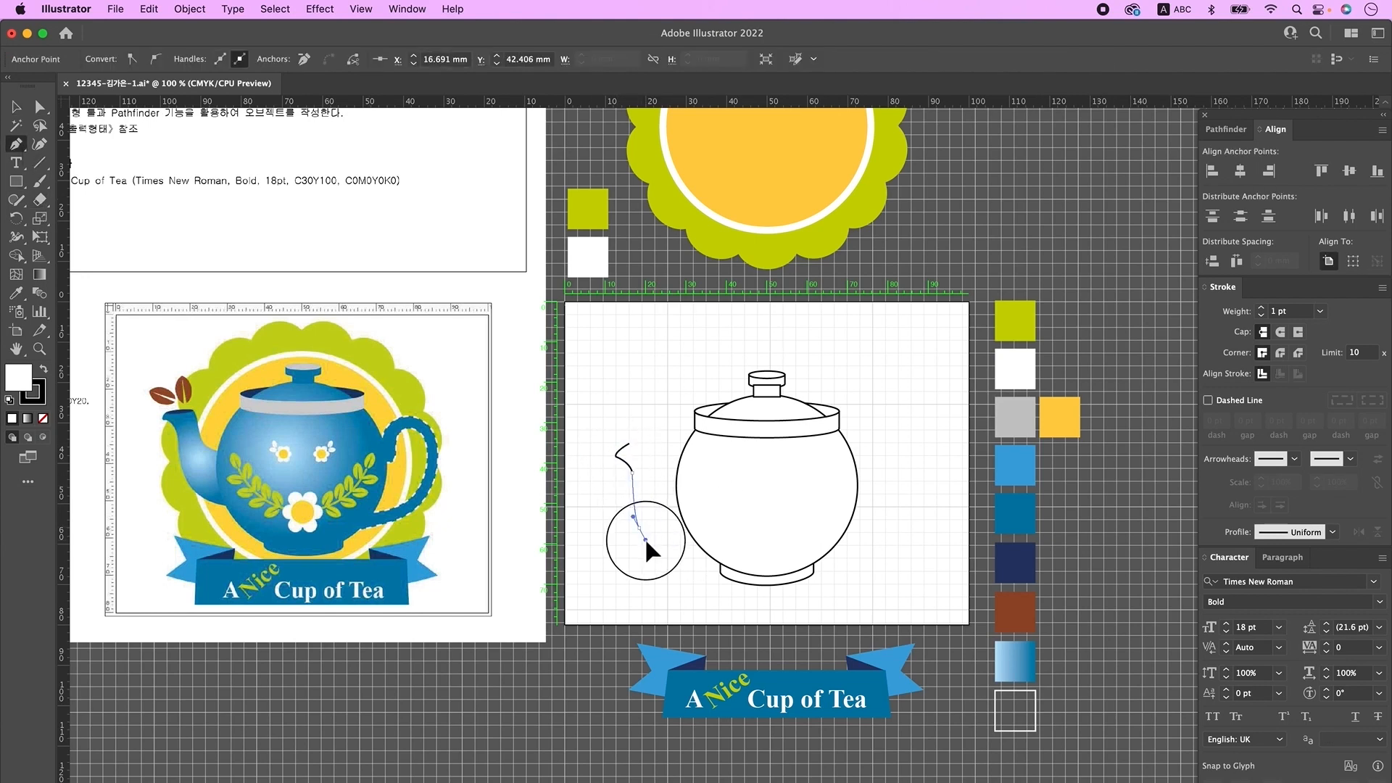
drag(719, 548, 773, 538)
click(719, 548)
click(713, 487)
drag(657, 463, 622, 435)
click(656, 464)
click(629, 443)
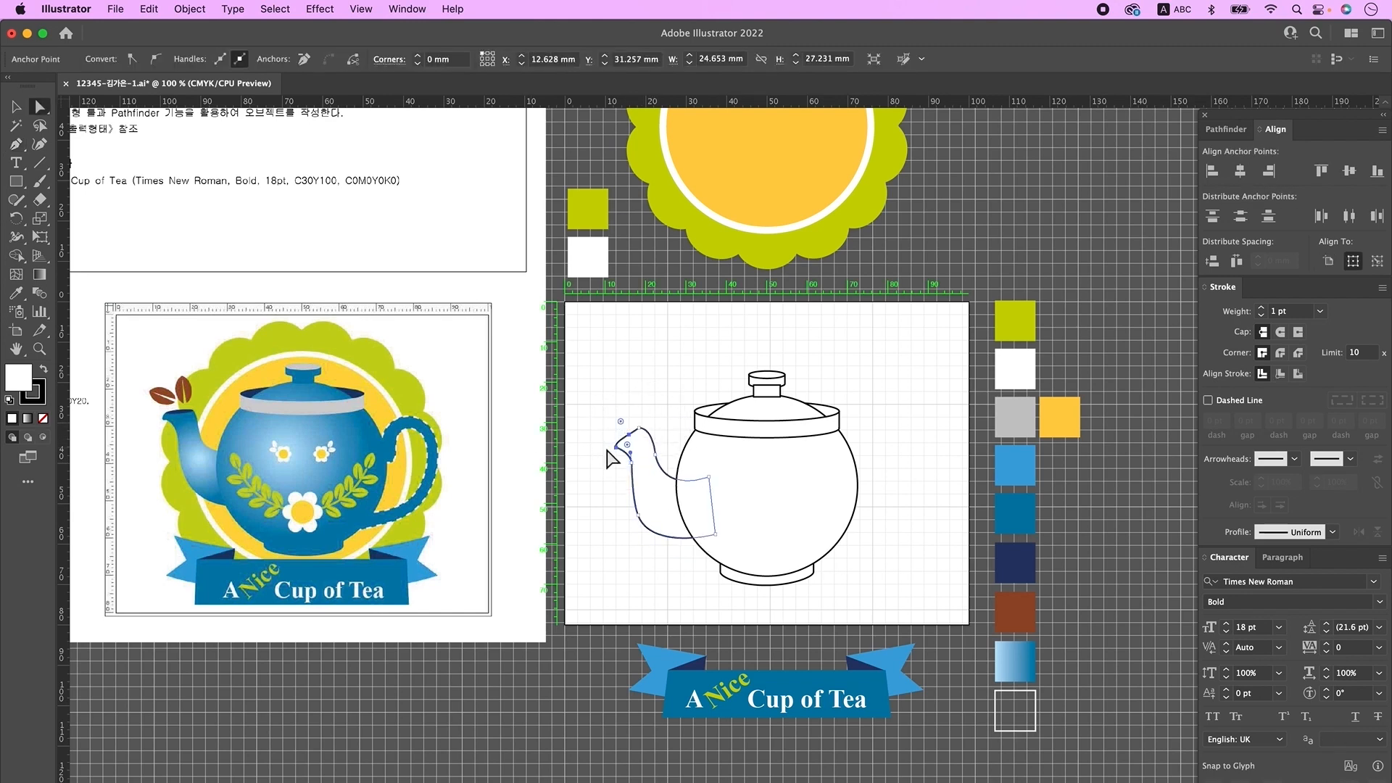
- Adjust the anchor points at the spout's tip to flatten its mouth and round its outer lip
drag(616, 445, 613, 437)
click(632, 421)
click(647, 433)
click(611, 436)
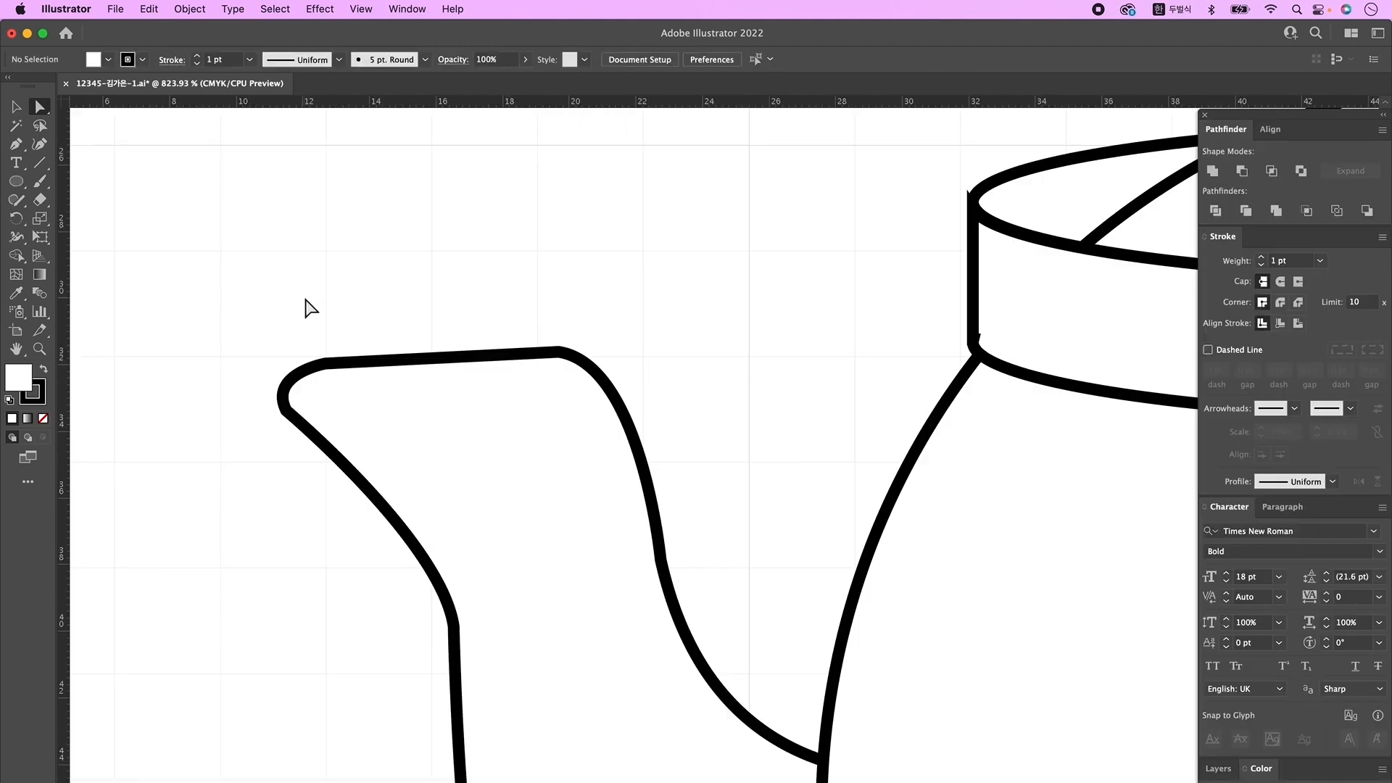
- Draw a flat ellipse across the spout's mouth as its opening
click(16, 181)
drag(313, 339, 574, 384)
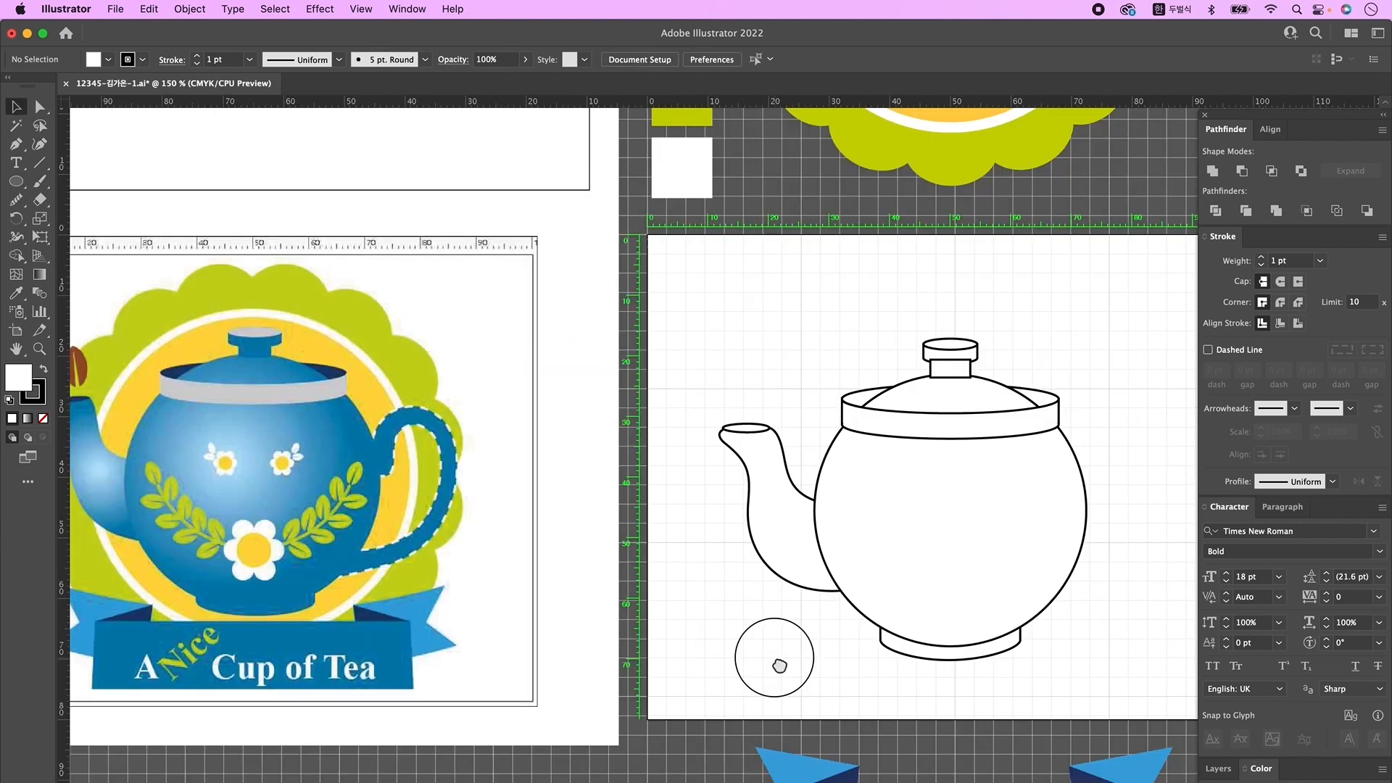
drag(817, 662, 752, 646)
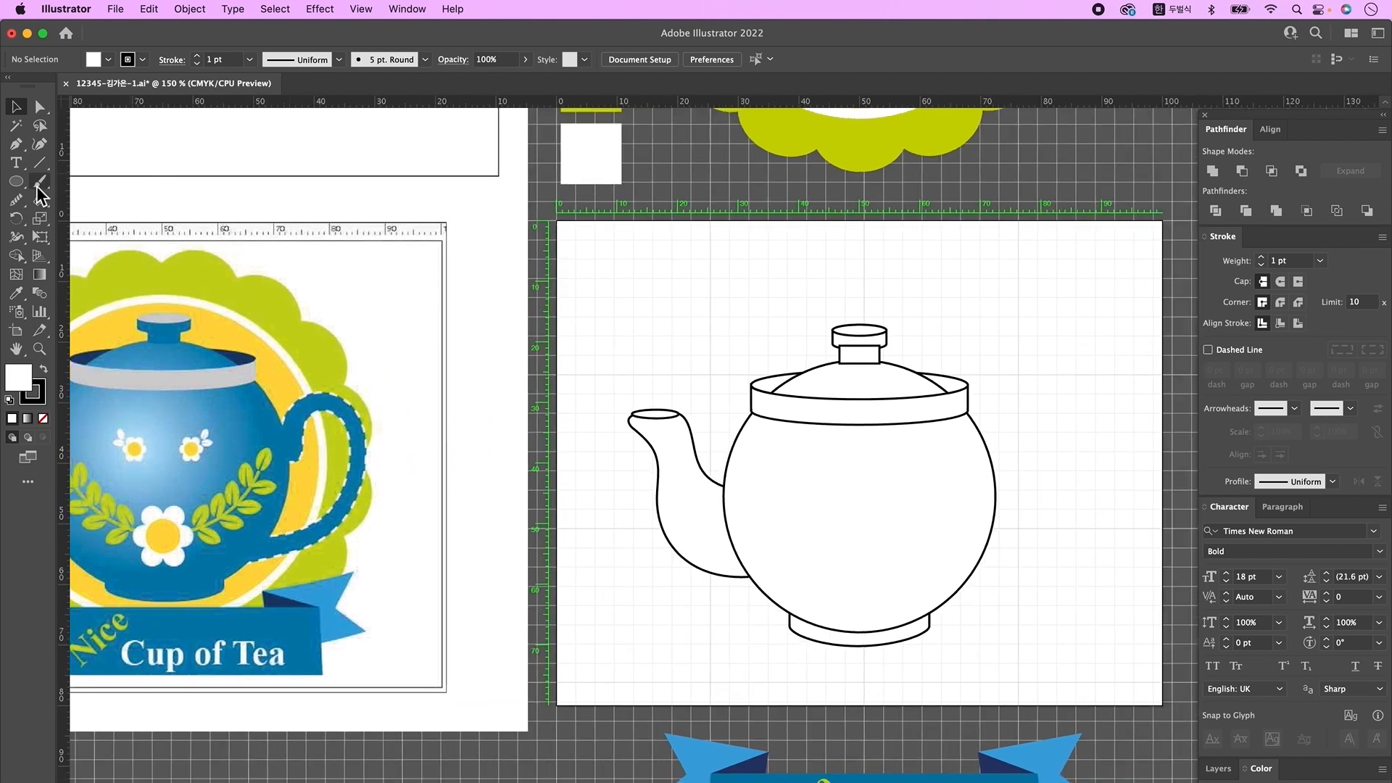
- Draw the handle as an unfilled curved path beside the body, about 19 mm wide and 27 mm high
click(16, 144)
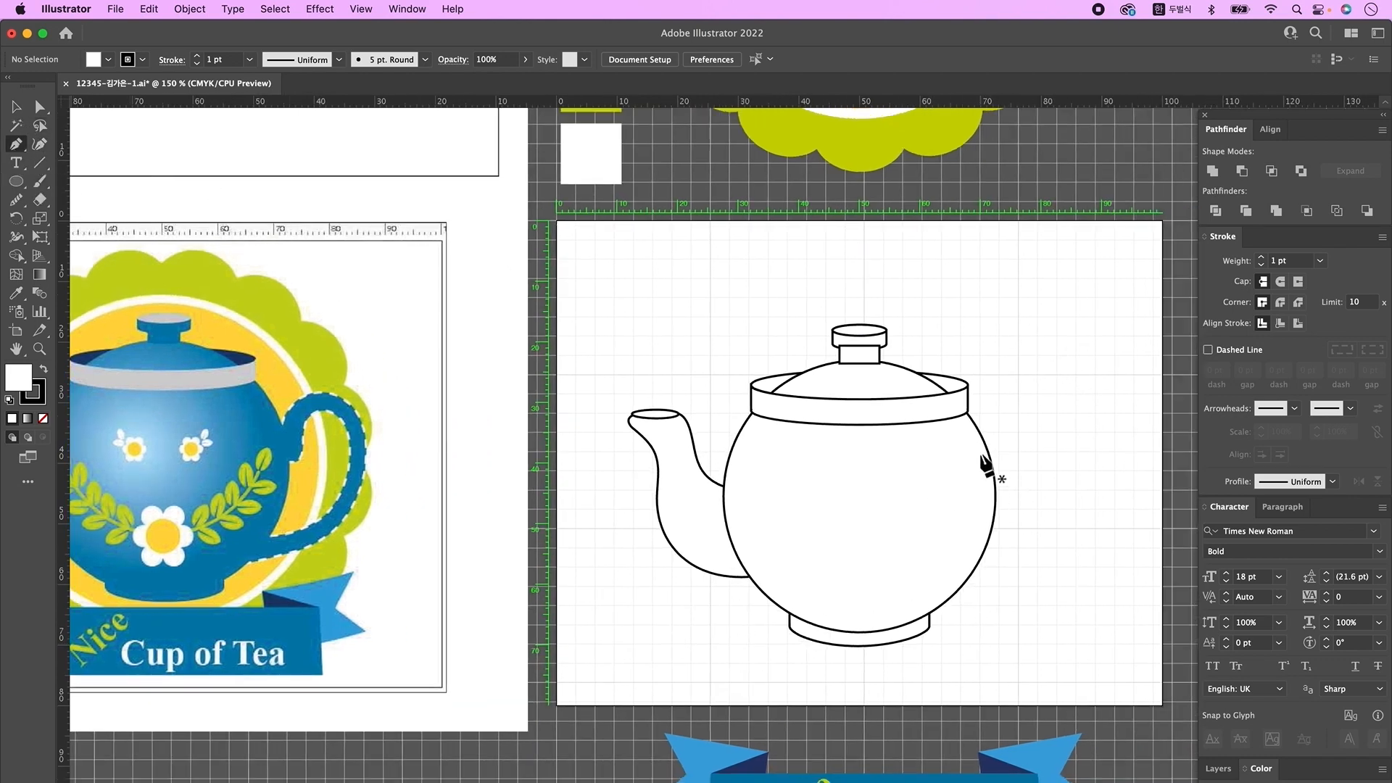
click(44, 418)
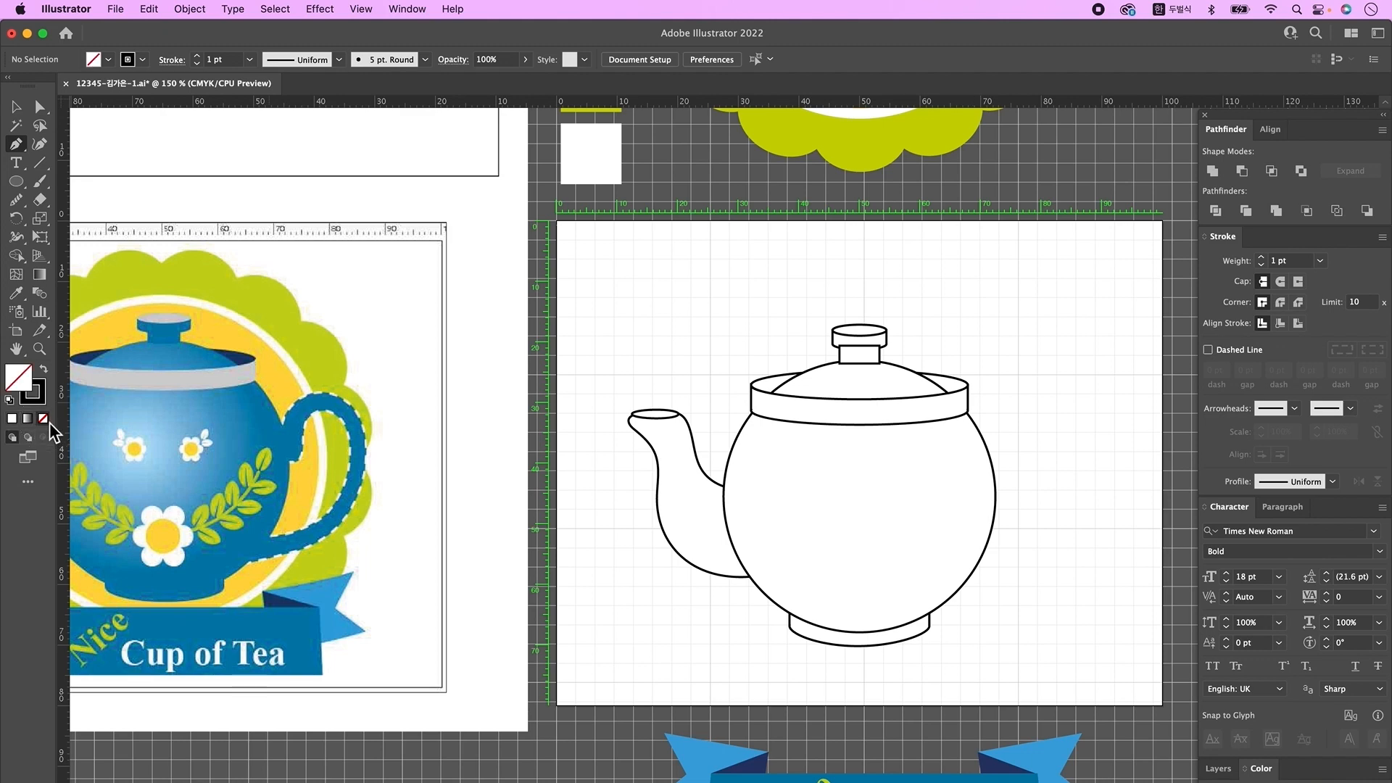
click(997, 465)
drag(1048, 425, 1093, 445)
click(1048, 425)
drag(1051, 543, 1016, 619)
drag(949, 582, 872, 571)
click(16, 106)
click(1008, 426)
- Smooth the handle path and set its stroke to 7 pt with round caps
click(16, 199)
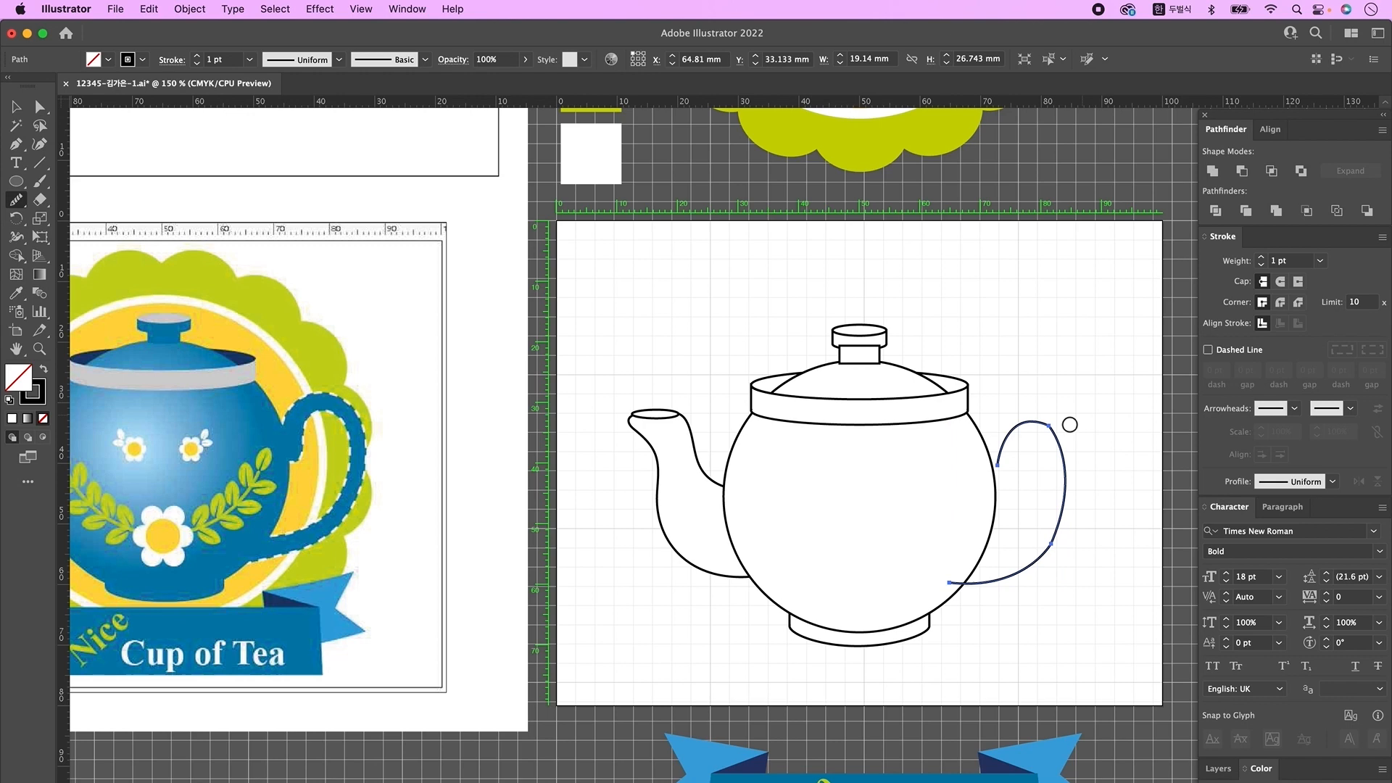
drag(1057, 429, 1055, 551)
scroll(198, 58, up, 6)
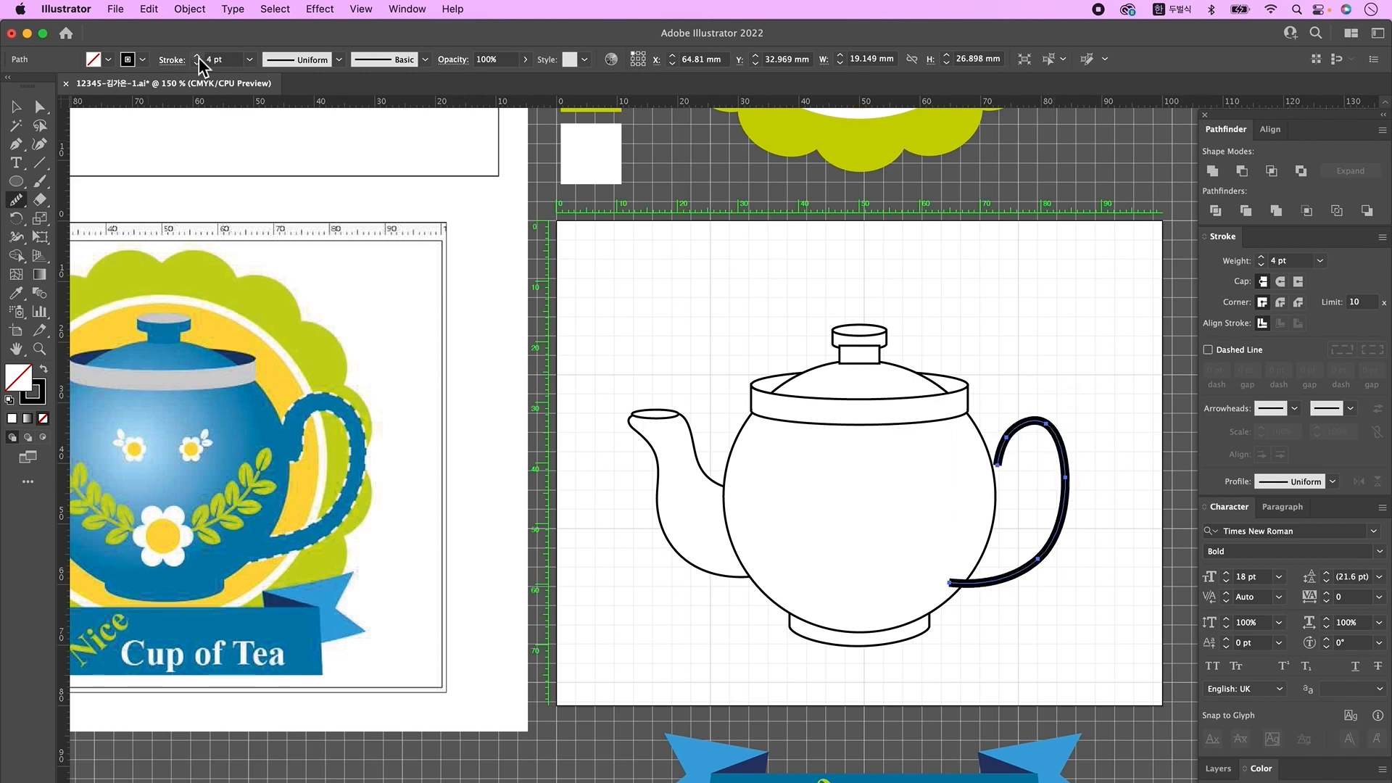
drag(1054, 432, 1062, 542)
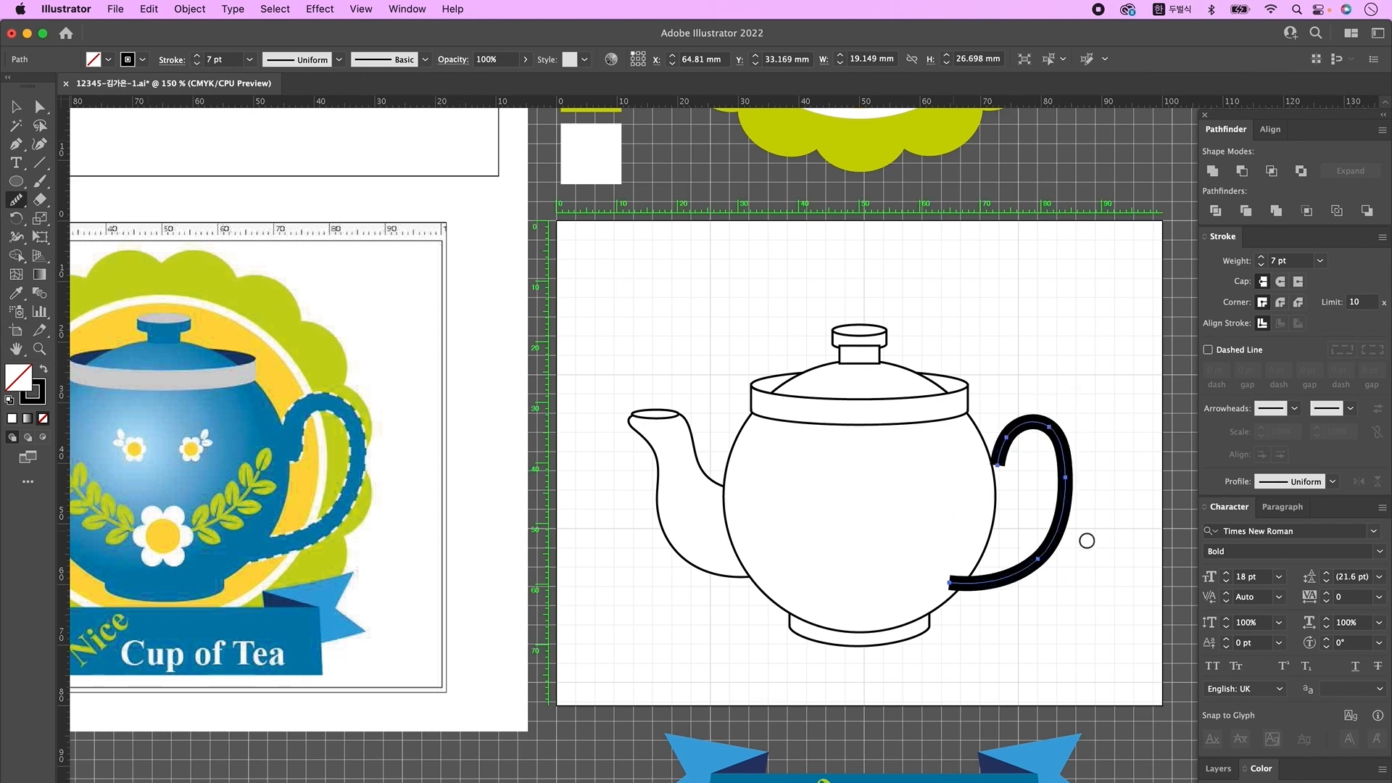
drag(1069, 476, 1075, 488)
click(1282, 282)
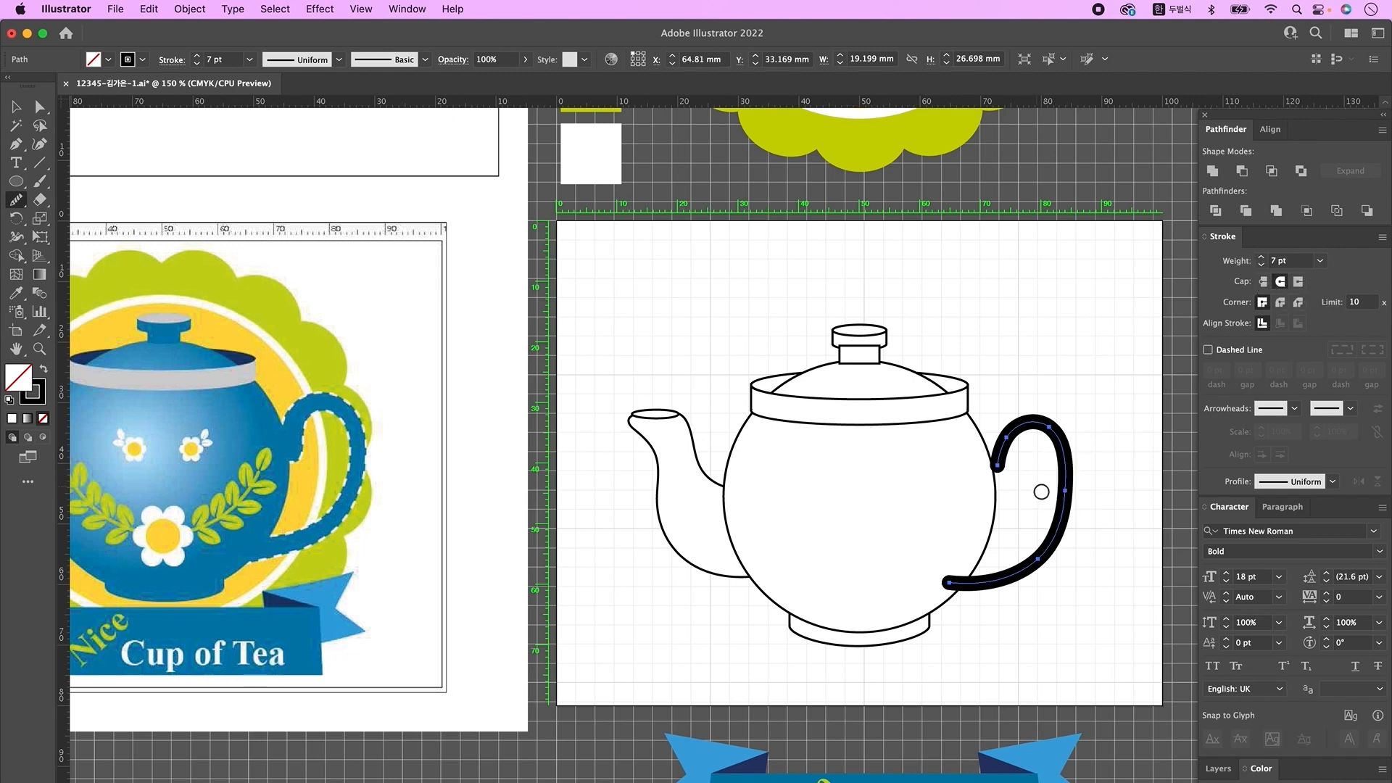
- Redraw the handle's upper end and outer curve with the Pencil tool to refine its shape
click(16, 199)
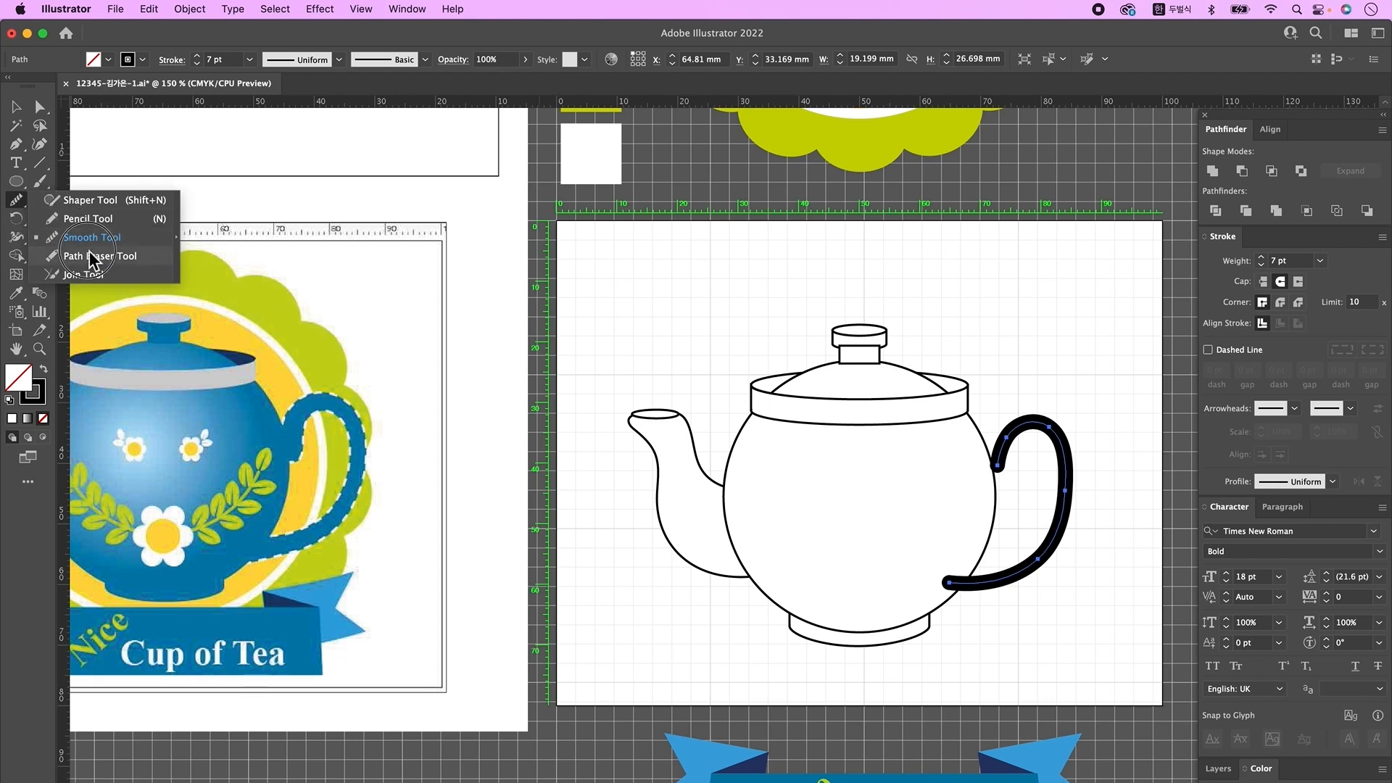
click(116, 220)
drag(999, 455, 999, 476)
drag(1051, 430, 1067, 498)
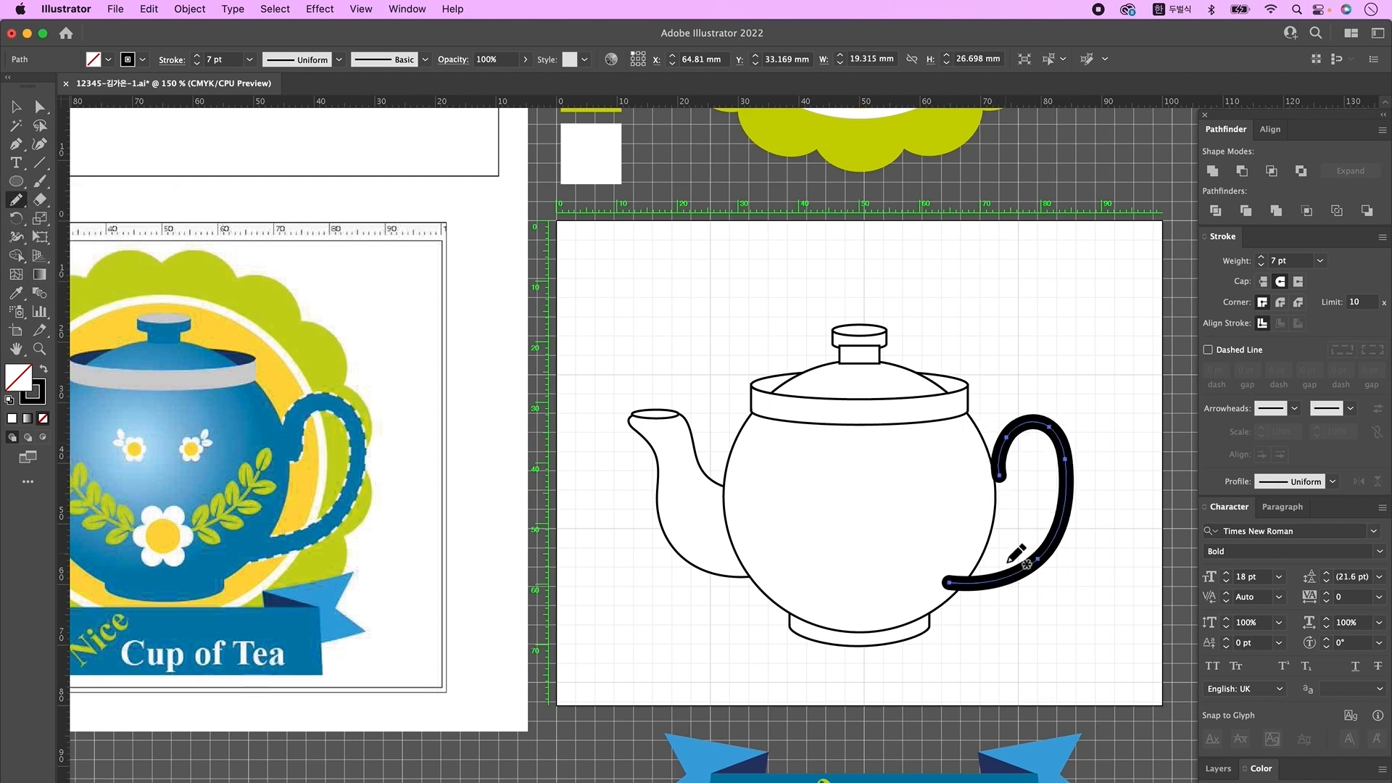
- Expand the handle's stroke into a filled shape
click(190, 9)
click(204, 203)
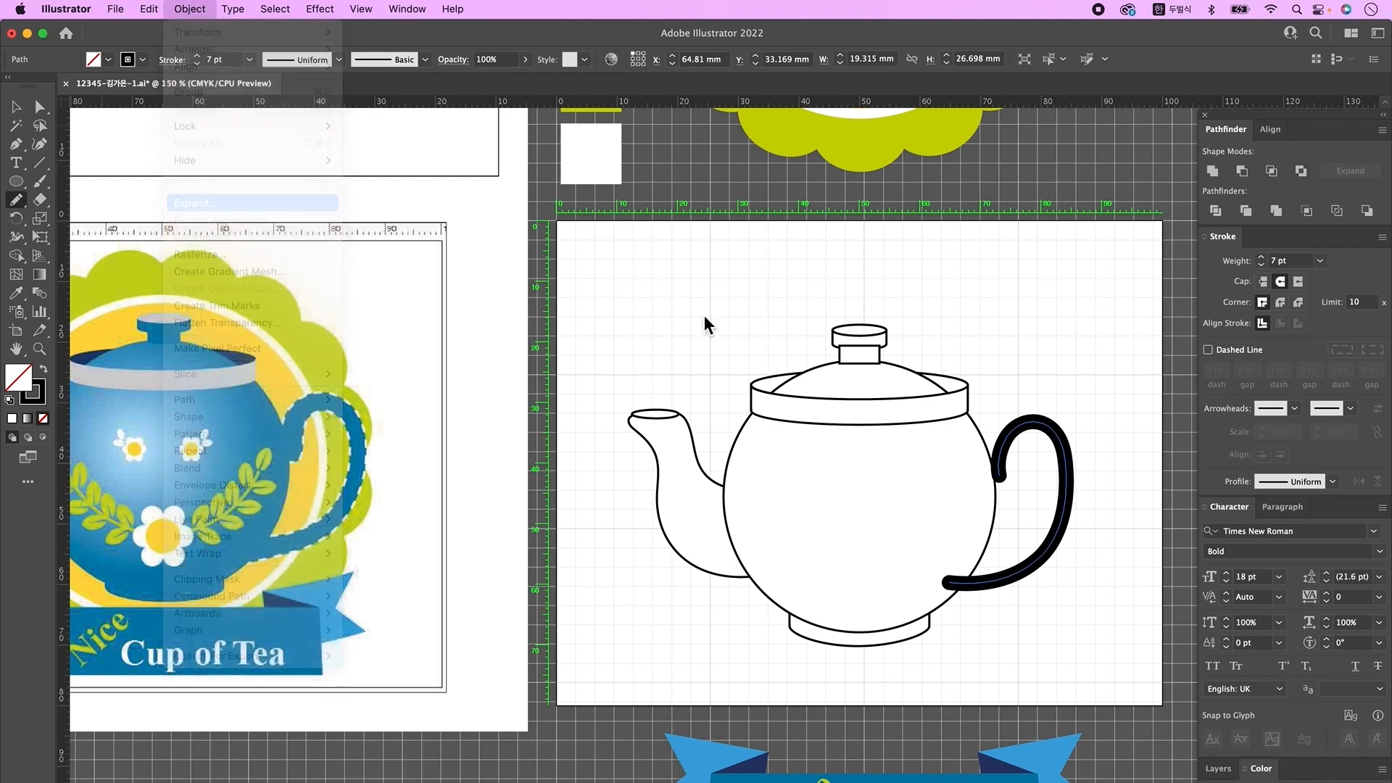
click(663, 476)
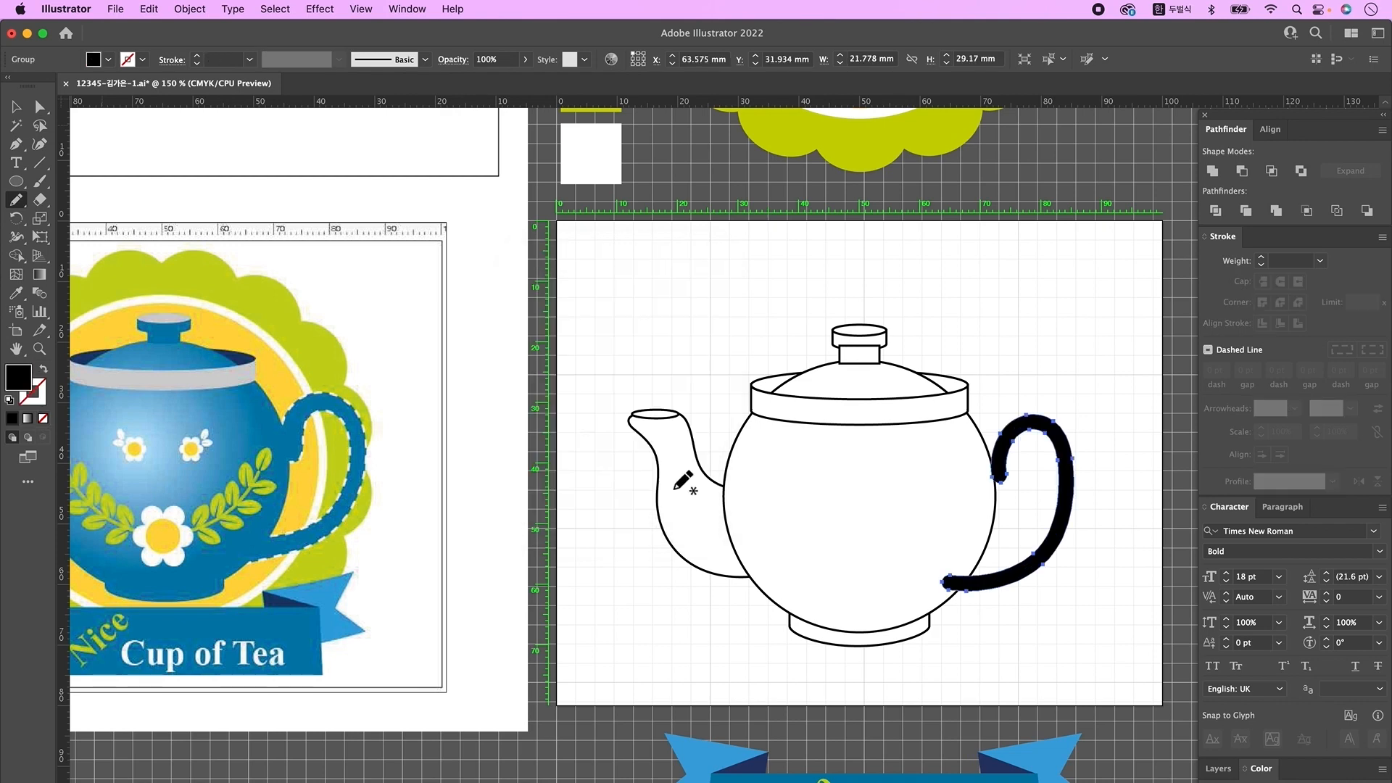
key(super+minus)
drag(820, 529, 874, 518)
click(901, 482)
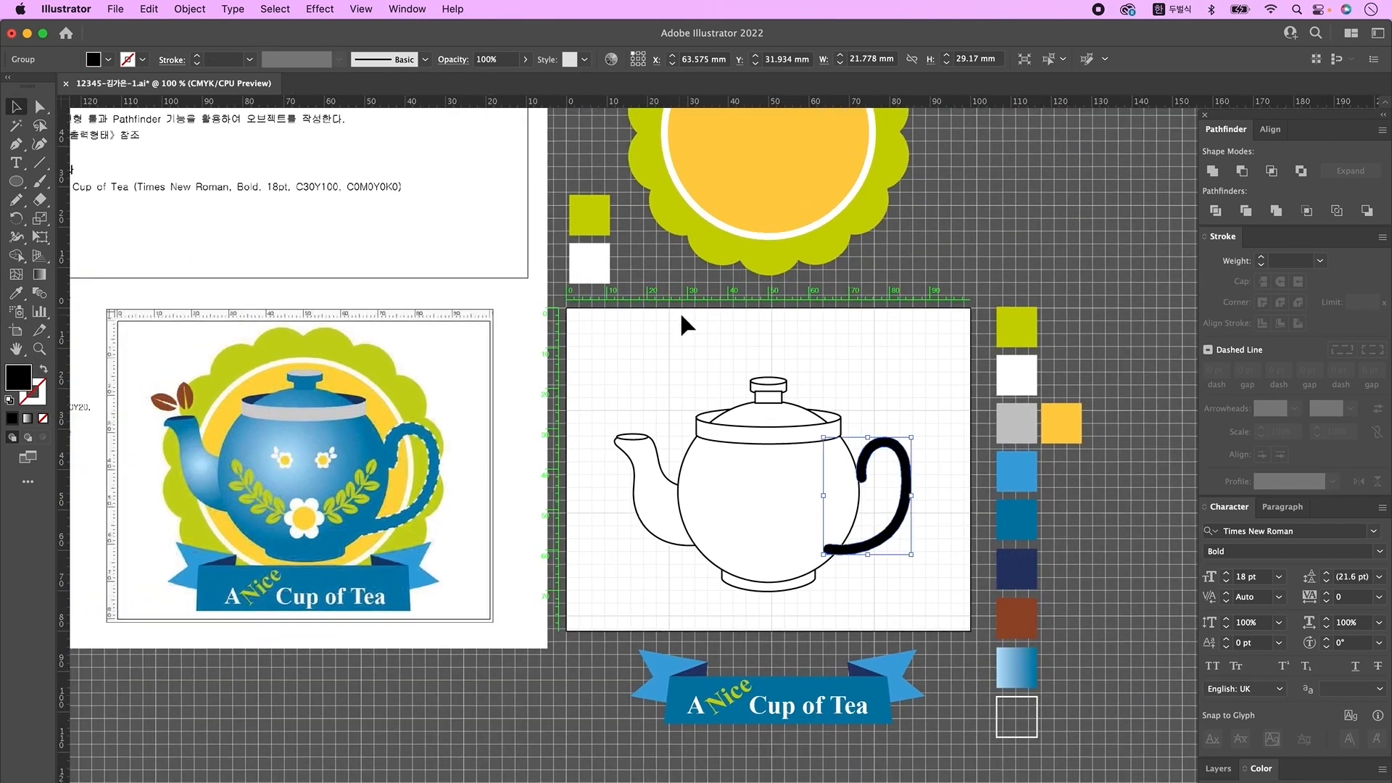
- Fill the knob's top and the rim band with grey, the knob's side and neck with dark blue, and the body with the blue gradient
key(super+shift+a)
click(780, 383)
shift+click(810, 435)
key(i)
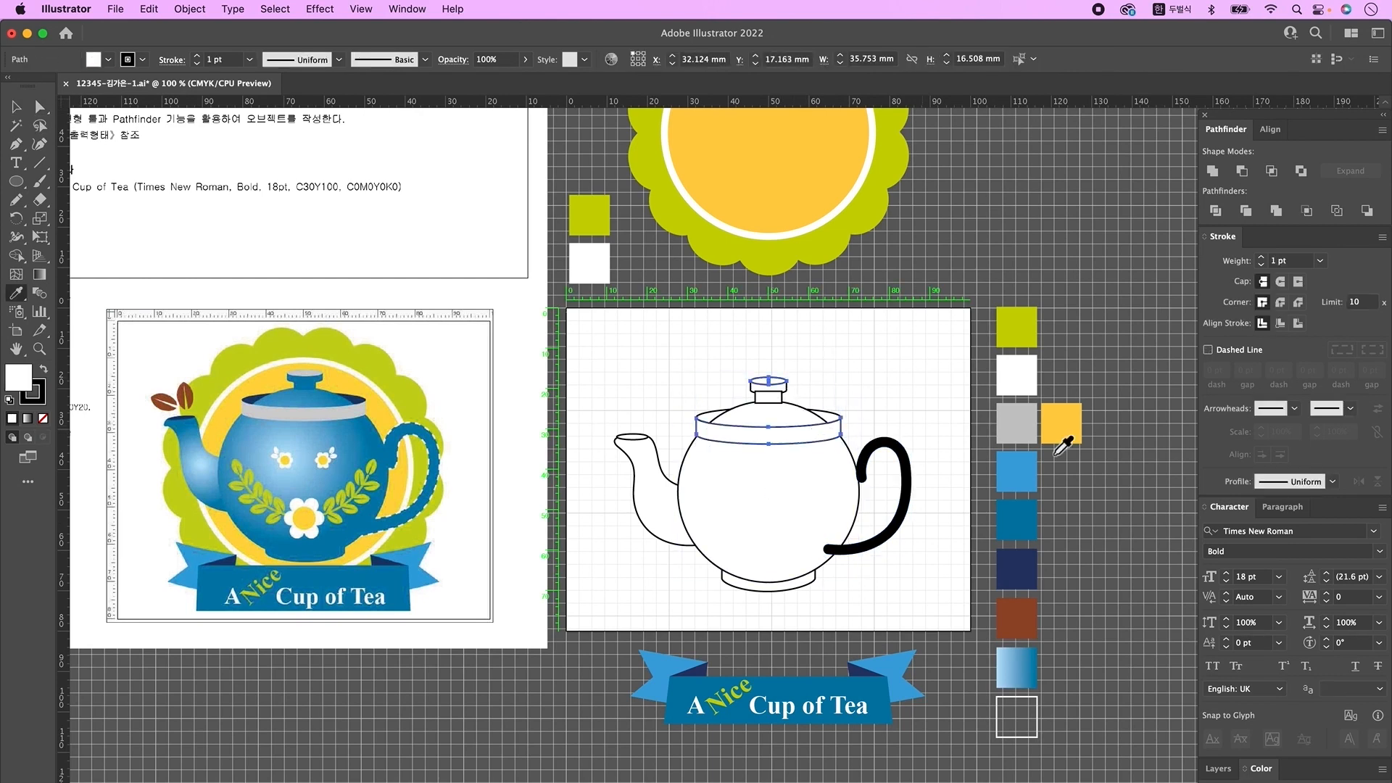
click(1017, 424)
drag(787, 397, 774, 388)
click(1021, 523)
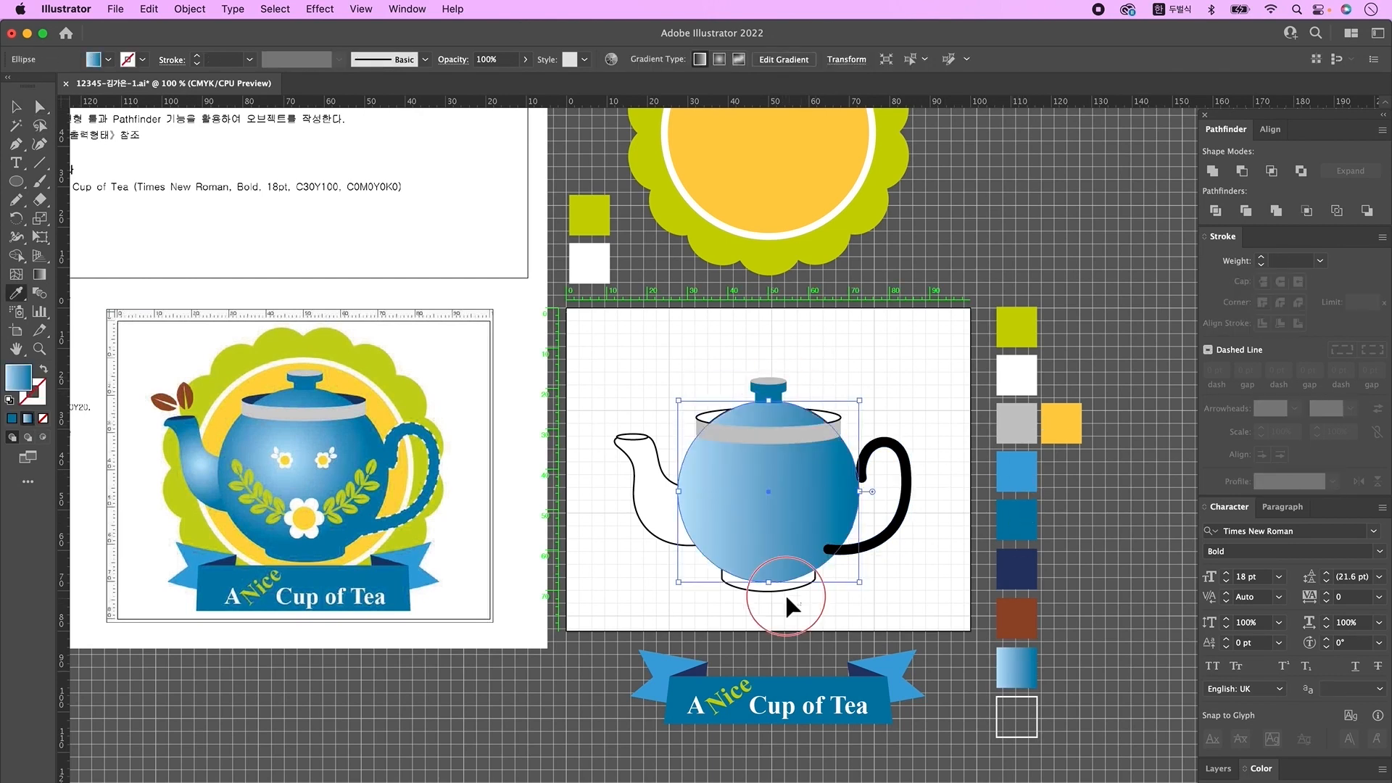
- Unite the pot's body and base into one gradient-filled shape
key(super+shift+a)
drag(767, 584, 767, 559)
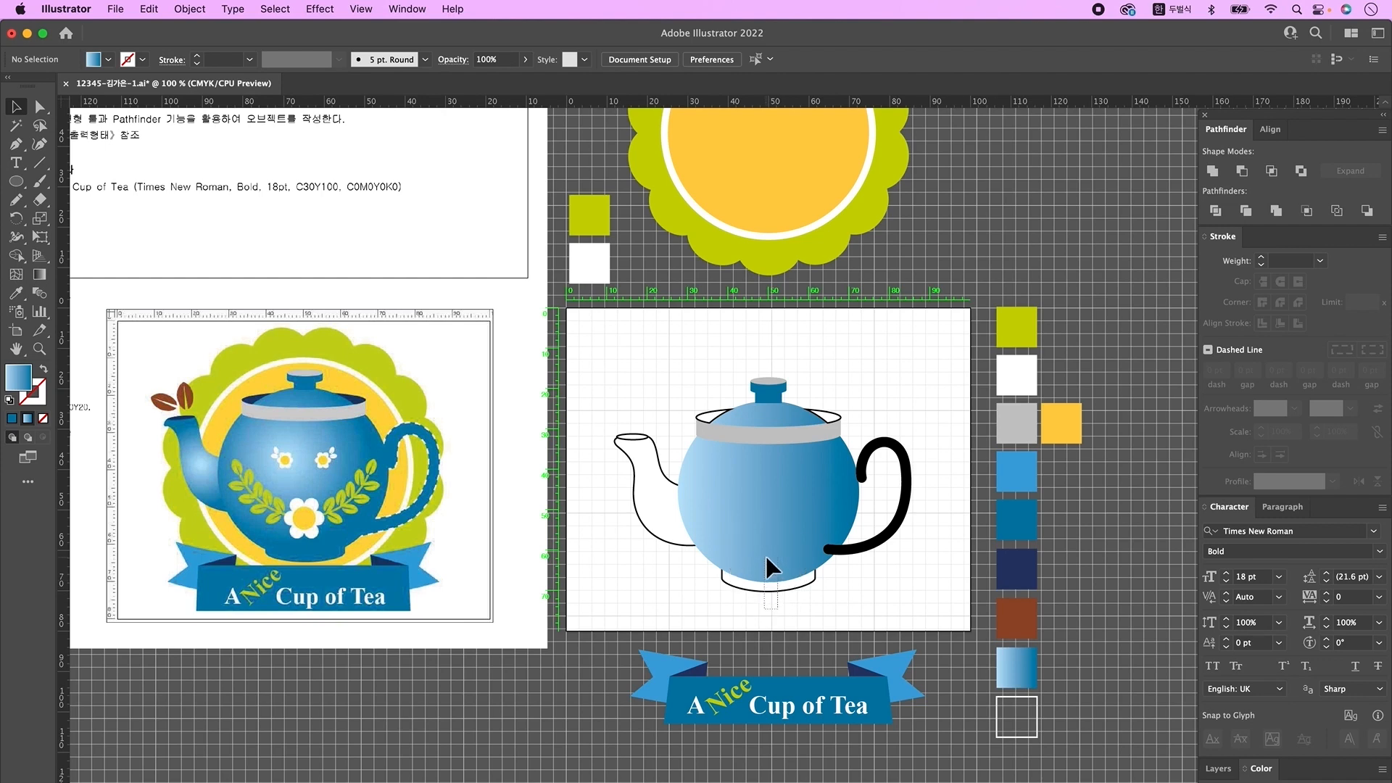
click(1212, 171)
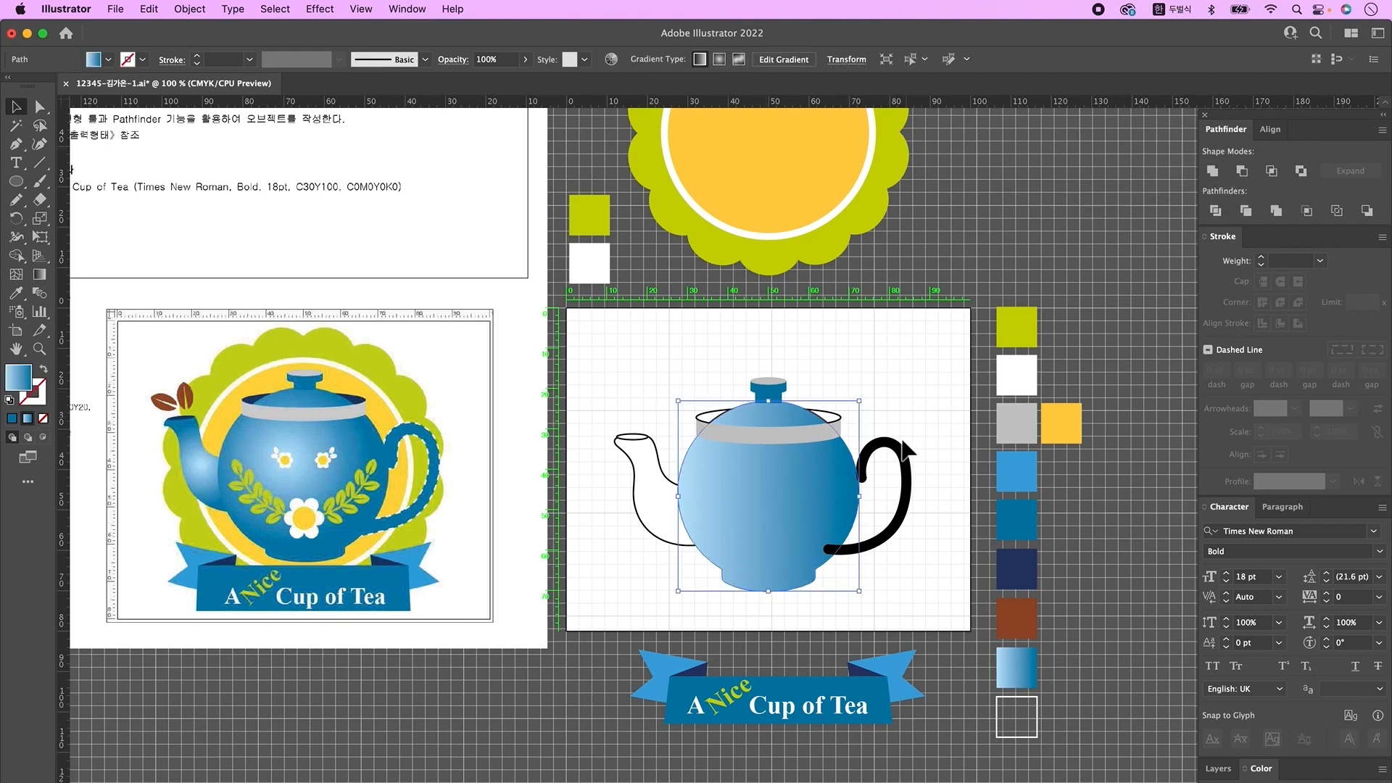
- Sample the swatches to fill the rim crescents and spout opening with navy, the spout with the blue gradient and the handle with dark blue
click(835, 413)
key(i)
click(1016, 568)
super+click(652, 471)
click(1025, 672)
super+click(641, 435)
click(1013, 569)
super+click(901, 529)
click(1021, 532)
- Change the gradient of the pot's body and spout to radial
key(v)
click(756, 348)
click(758, 511)
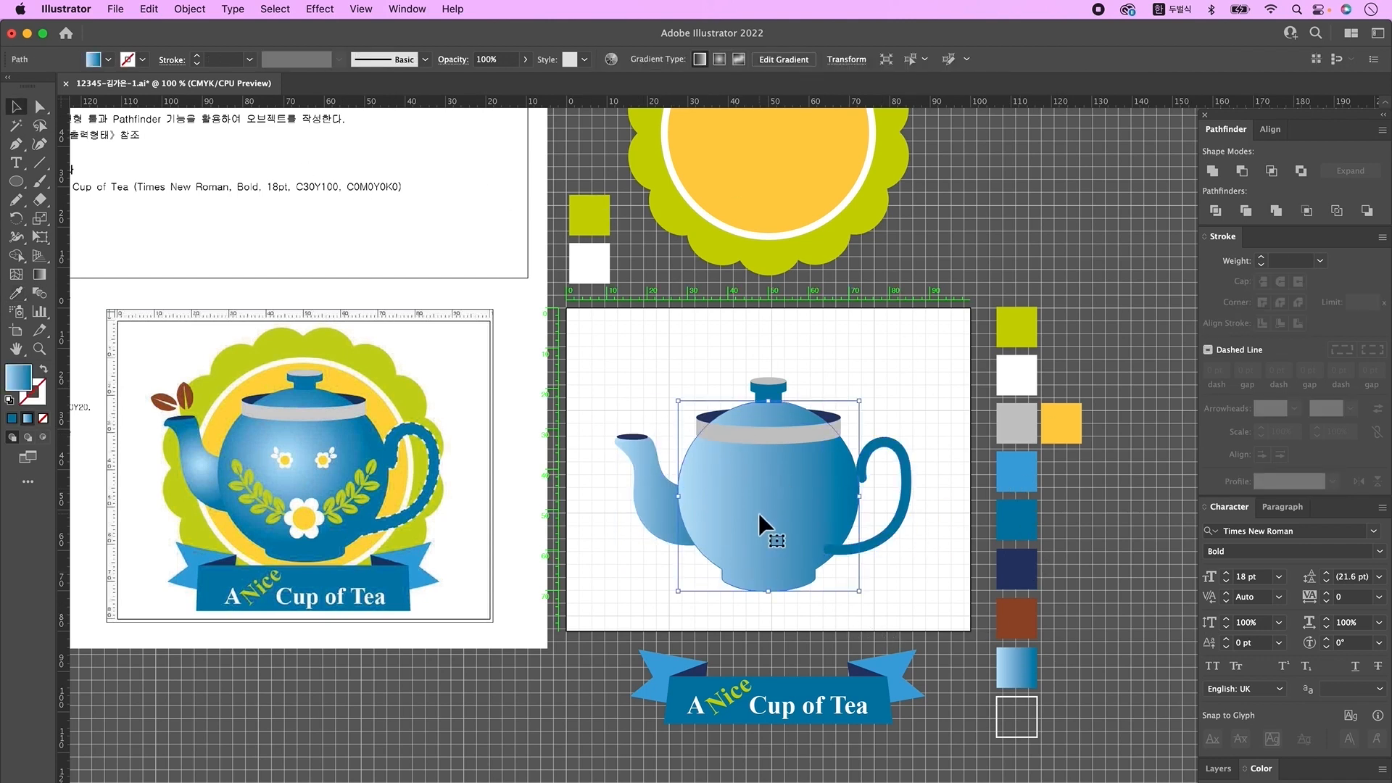
shift+click(654, 501)
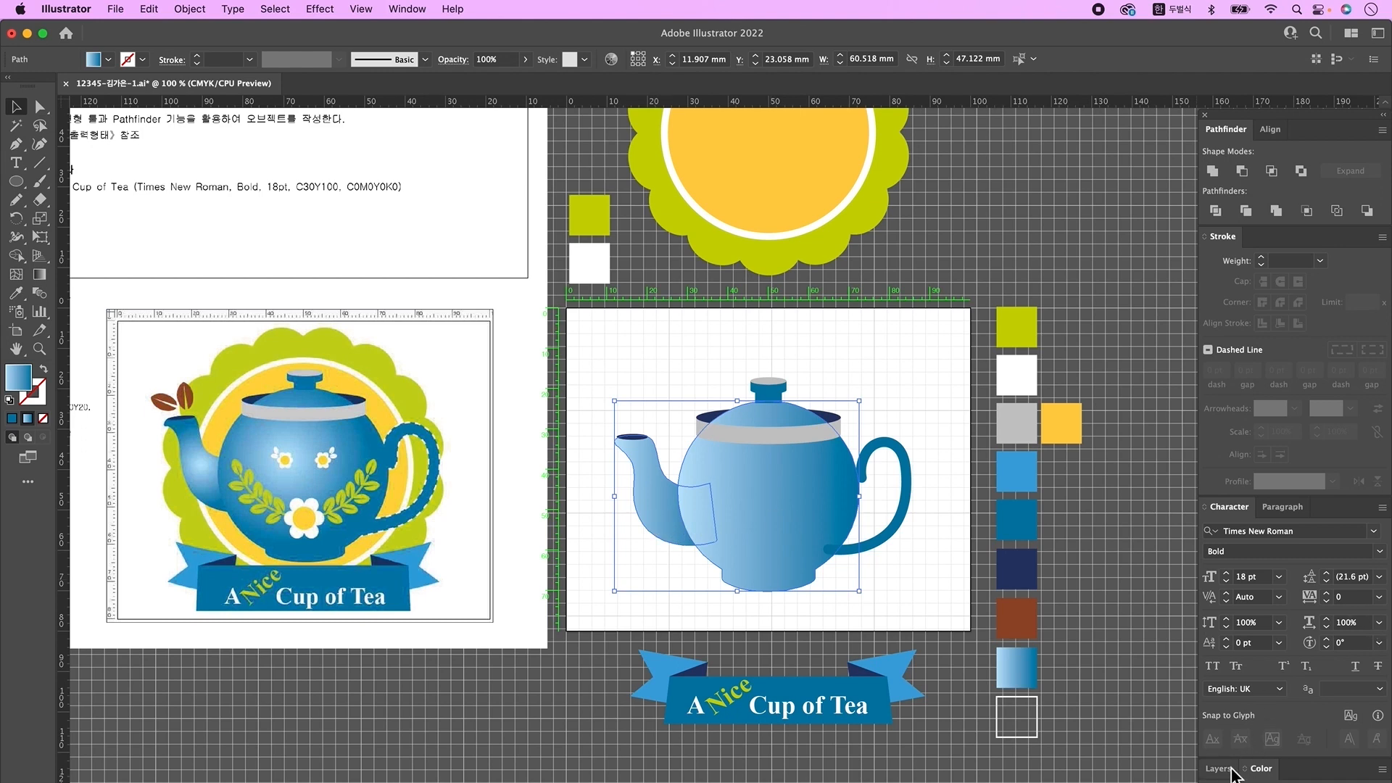
click(407, 9)
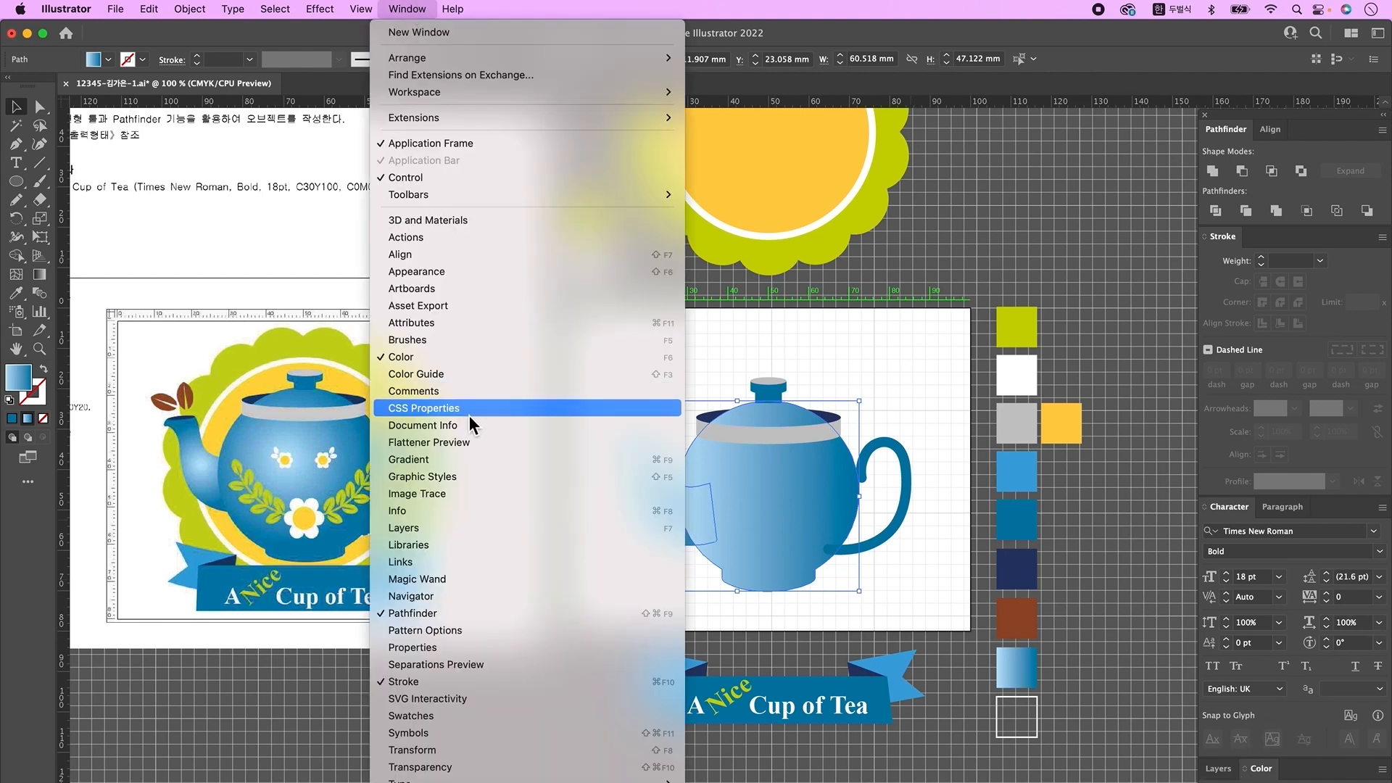
click(549, 458)
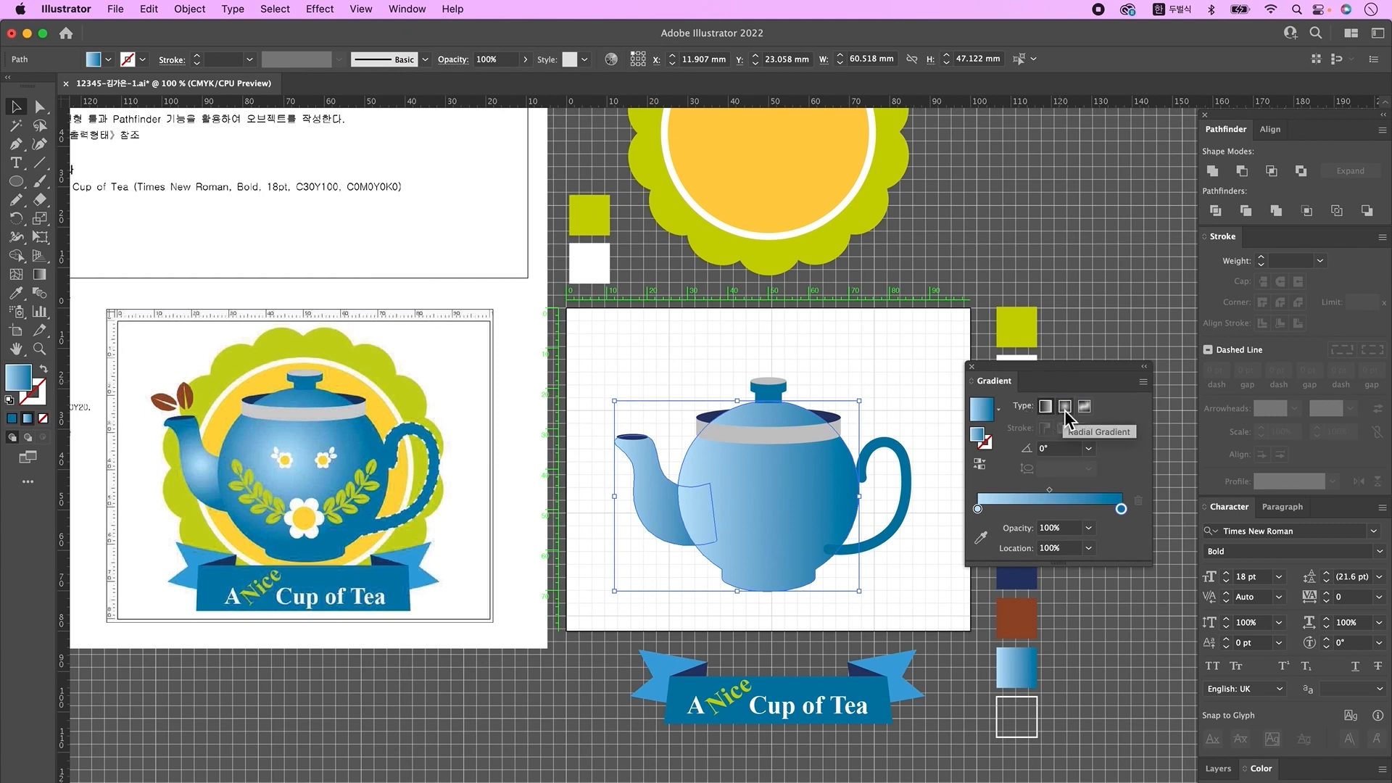
click(1064, 407)
- Shift the centre of the body's radial gradient slightly up and to the left
click(849, 416)
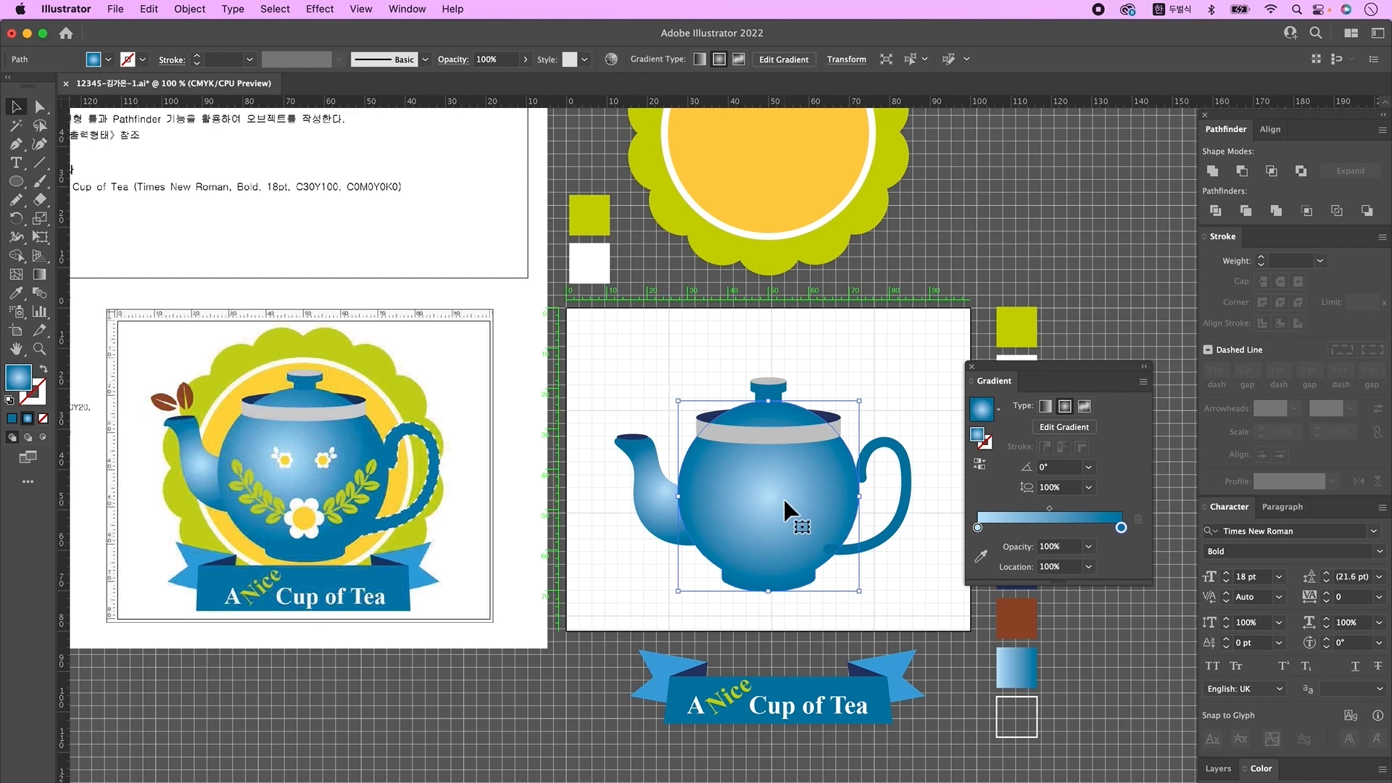
click(45, 281)
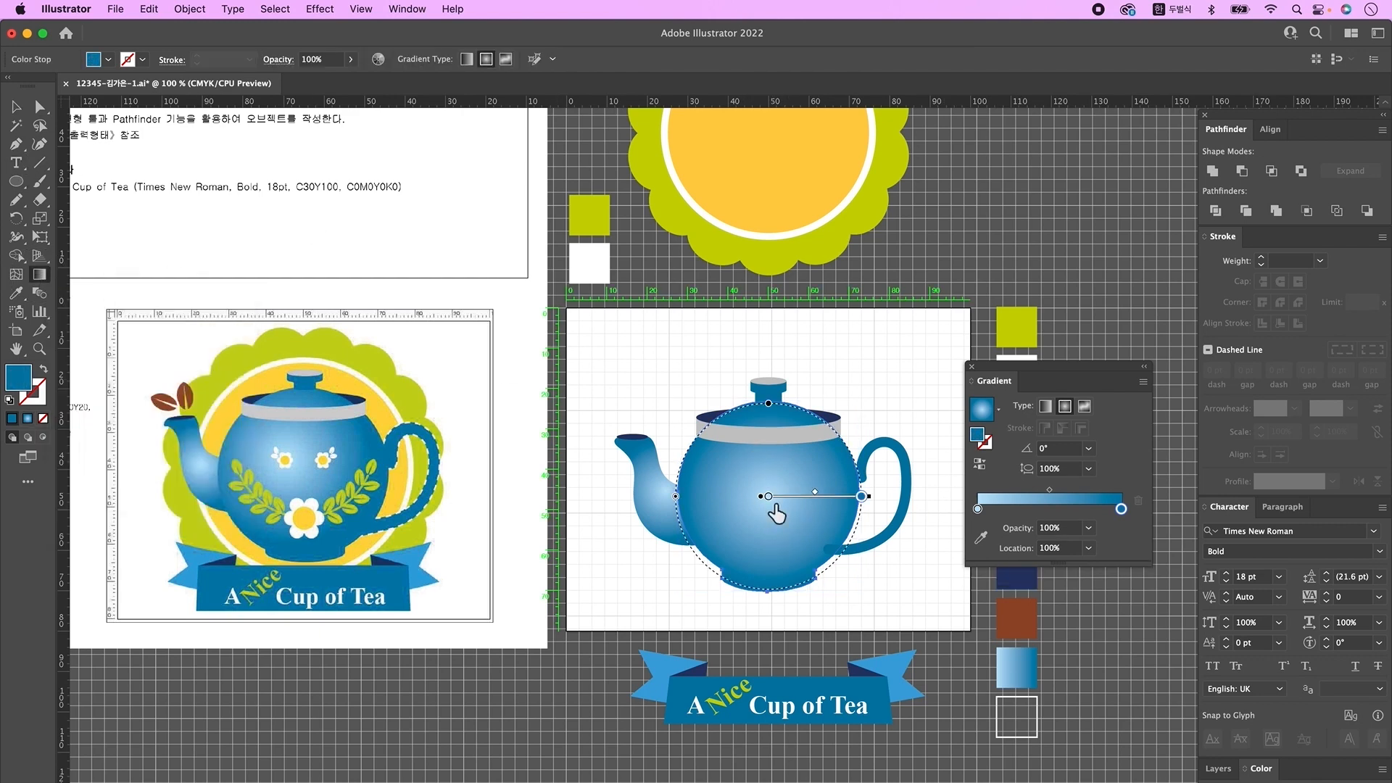
drag(765, 486, 708, 421)
click(939, 453)
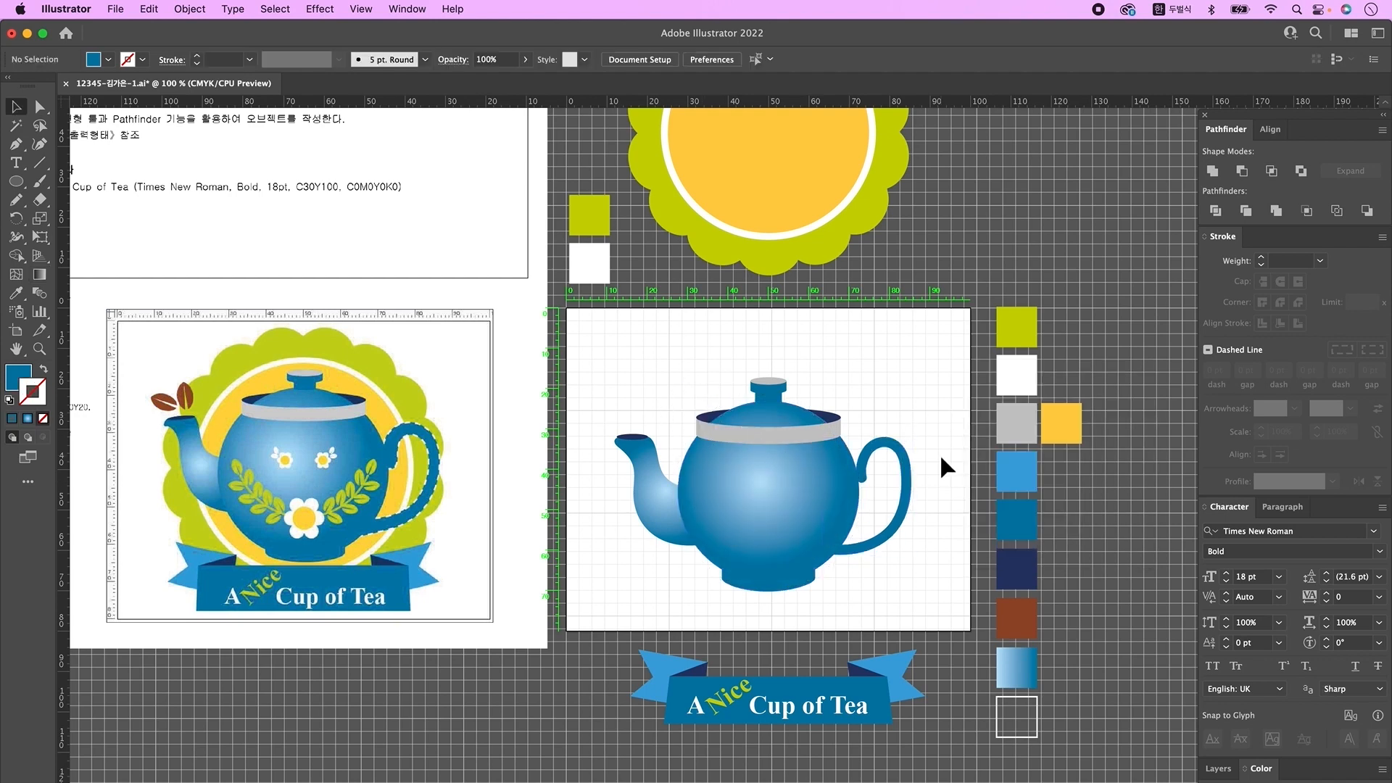
- Give the teapot's handle a white stroke with C, M, Y and K all at 0%
click(891, 523)
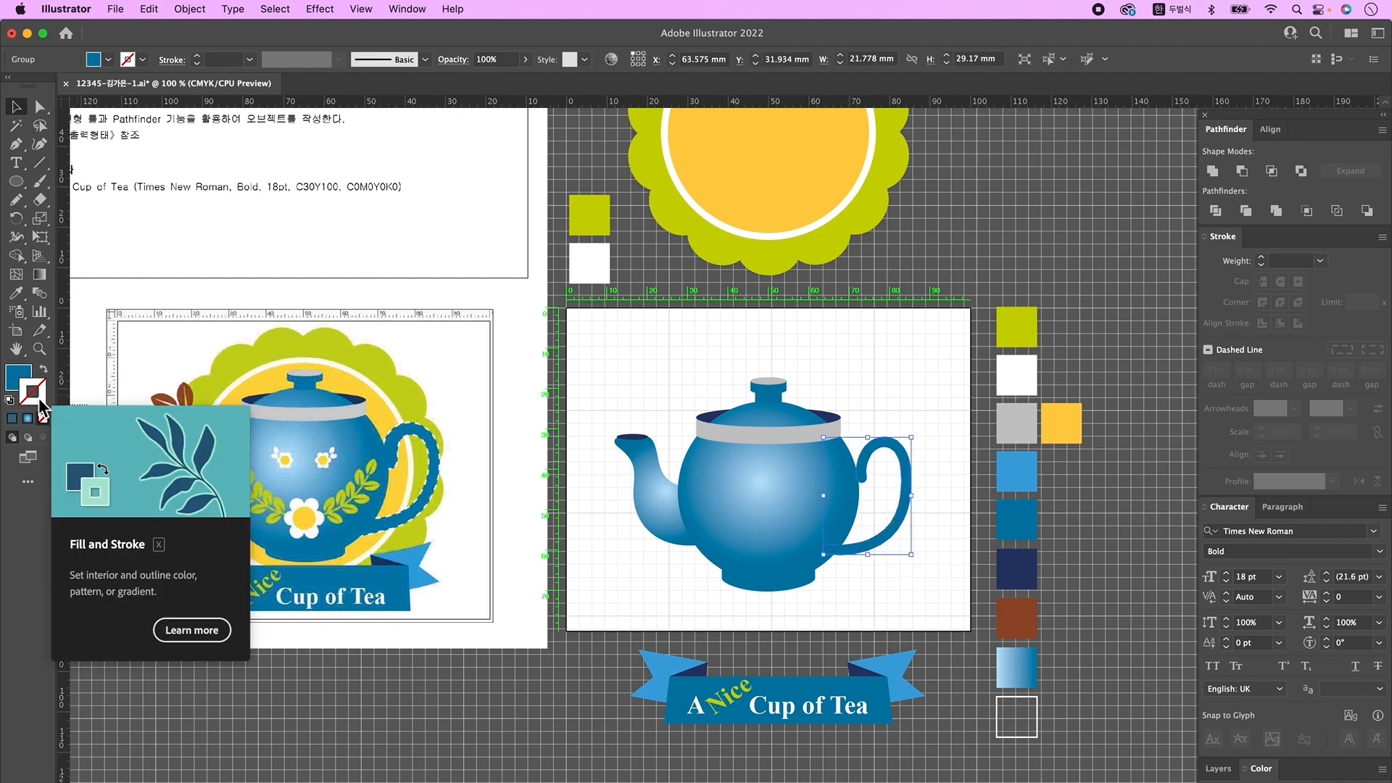
double_click(37, 395)
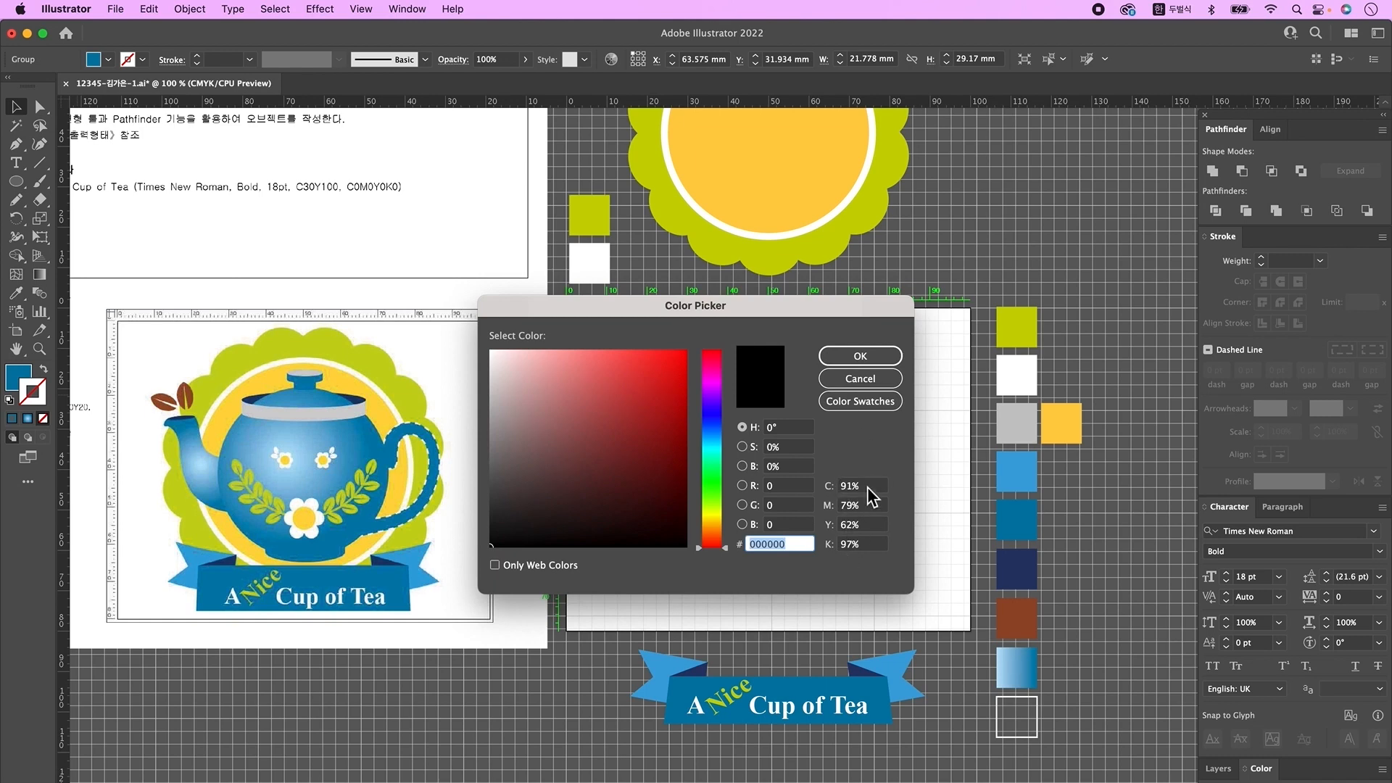
click(842, 485)
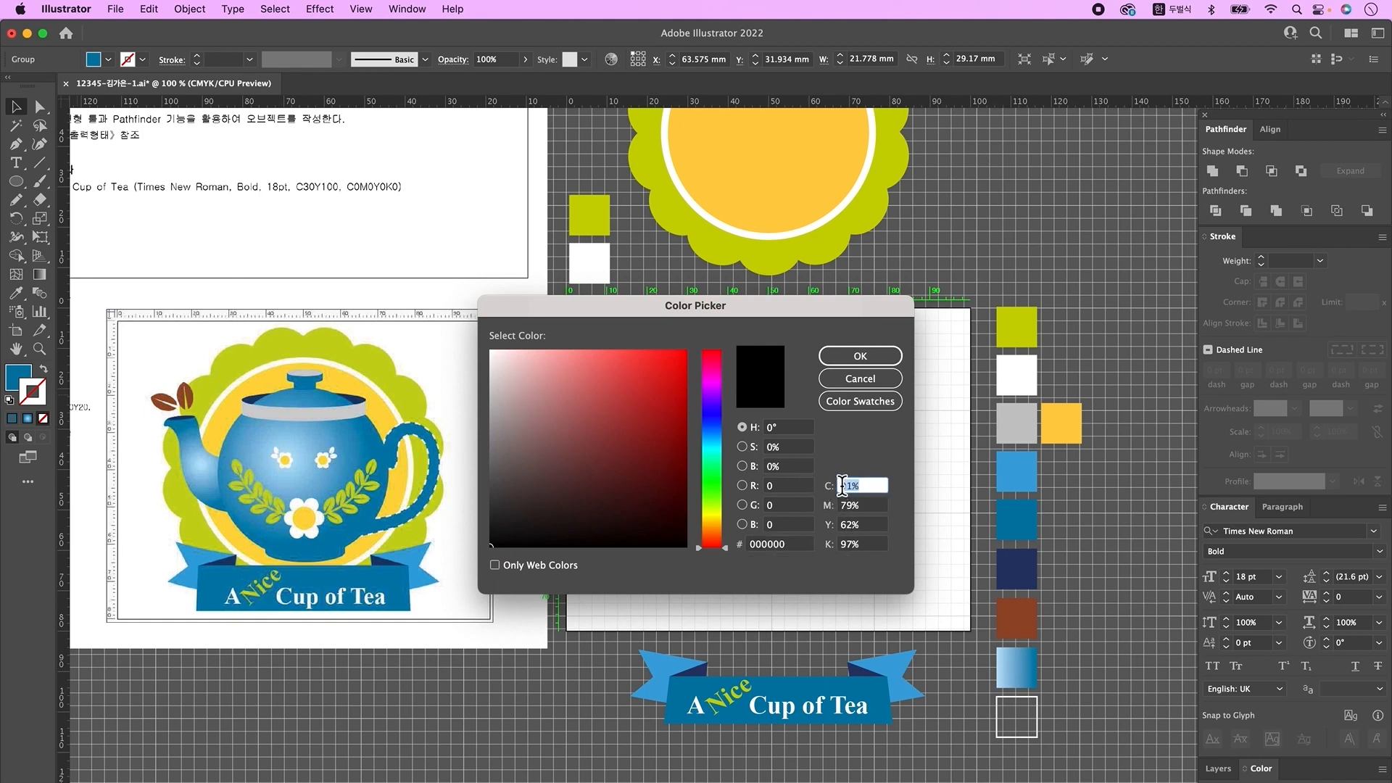
text(0)
key(Tab)
text(0)
key(Tab)
text(0)
key(Tab)
text(0)
key(Return)
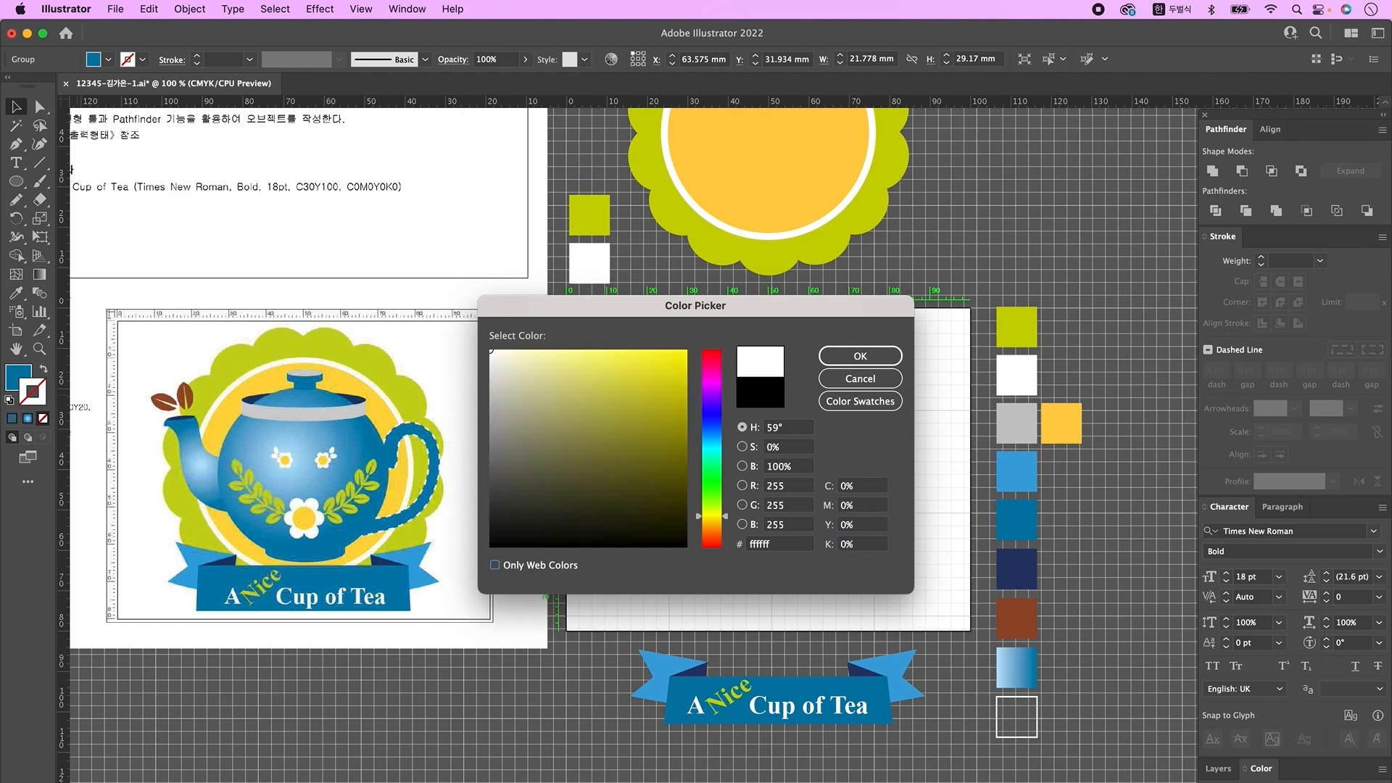
- Turn the handle's 1 pt white stroke into a dashed line with 4 pt dashes
click(1236, 351)
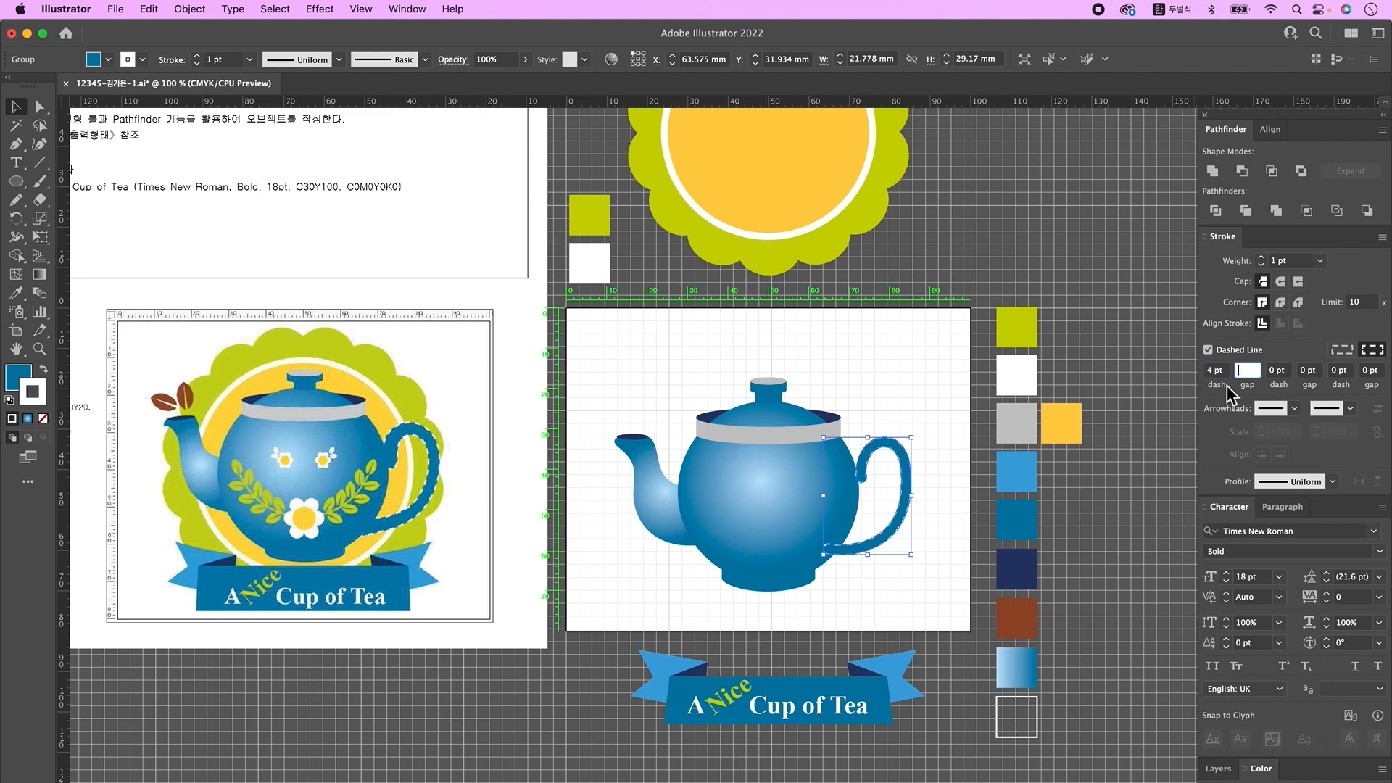
click(898, 525)
mouse_move(927, 602)
mouse_down()
mouse_move(616, 355)
mouse_move(810, 532)
mouse_move(933, 606)
mouse_up()
right_click(808, 507)
- Draw a circle about 11.5 mm across in default colours above the spout and place an overlapping copy beside it
click(17, 181)
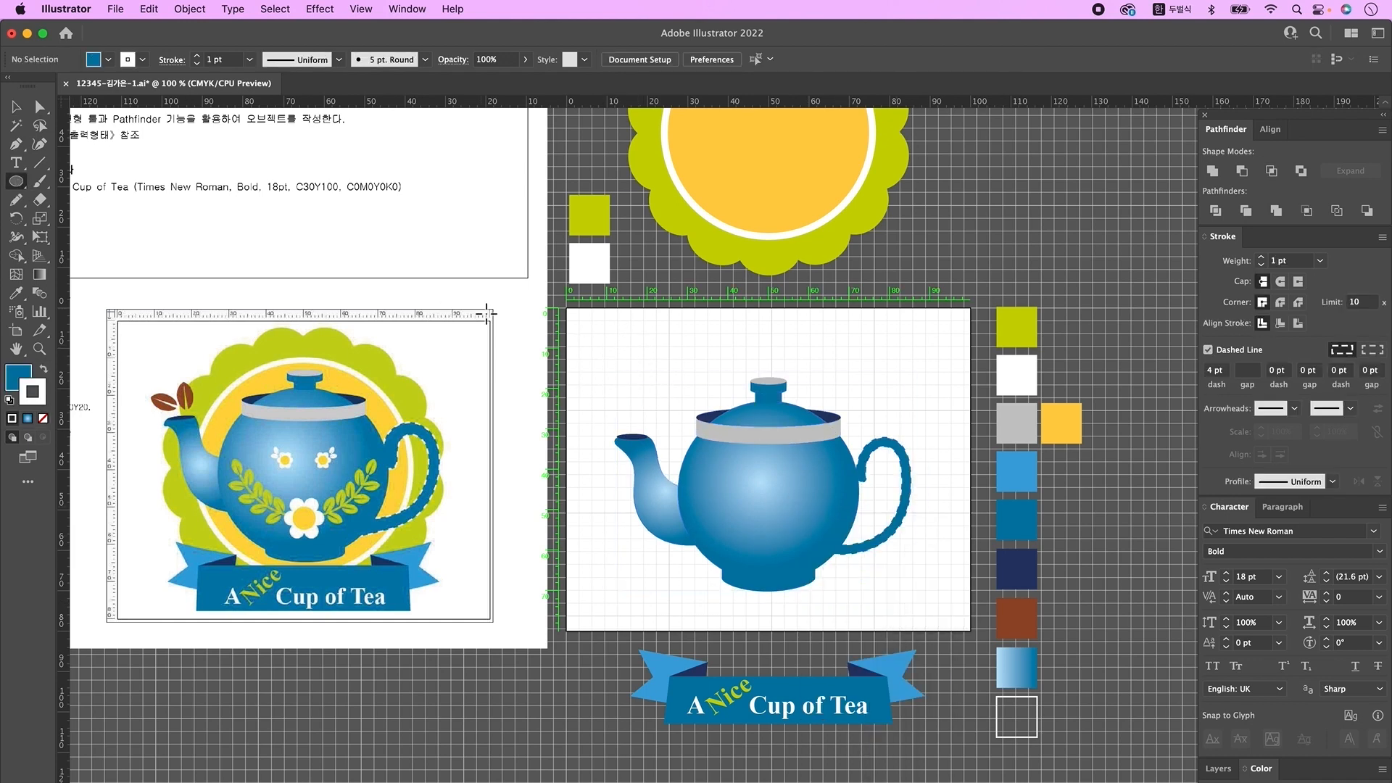
key(d)
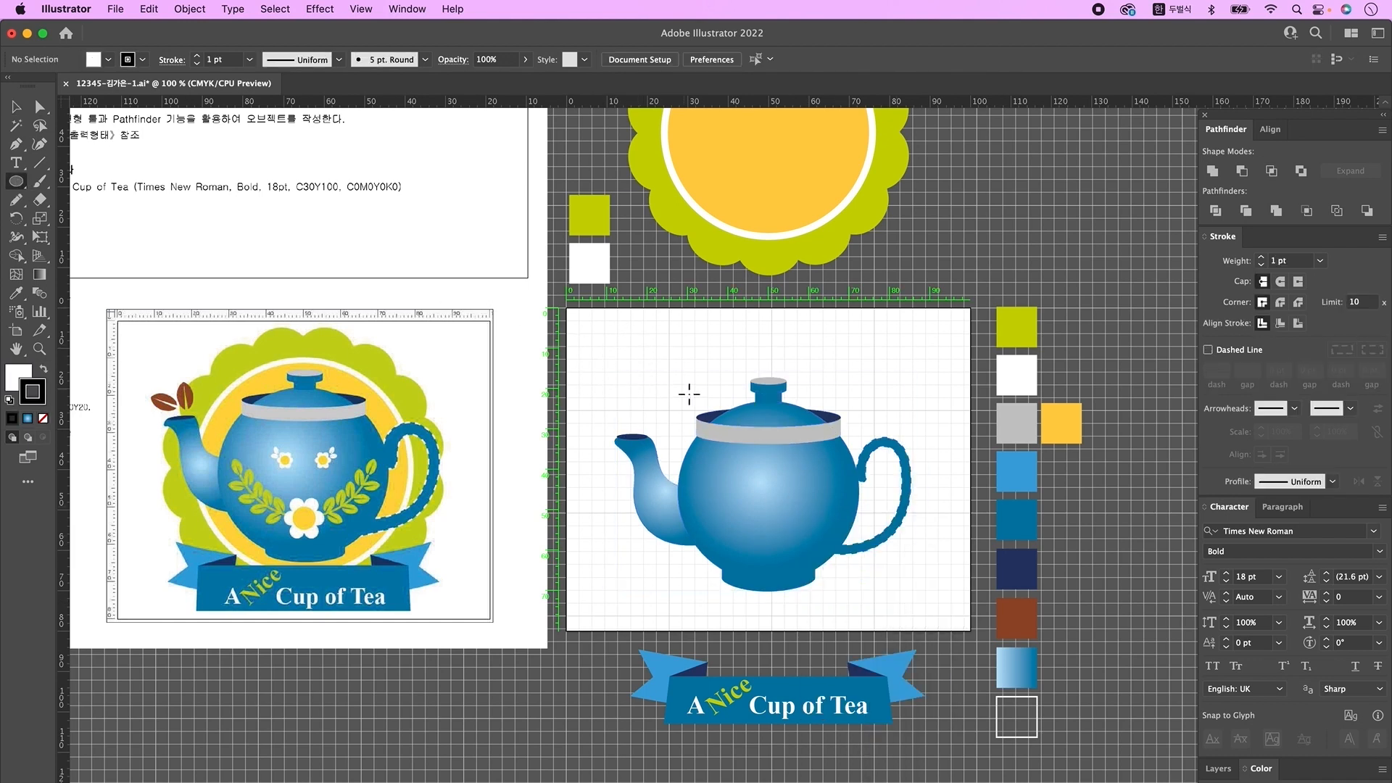
mouse_move(606, 345)
mouse_down()
mouse_move(631, 395)
mouse_move(646, 386)
mouse_up()
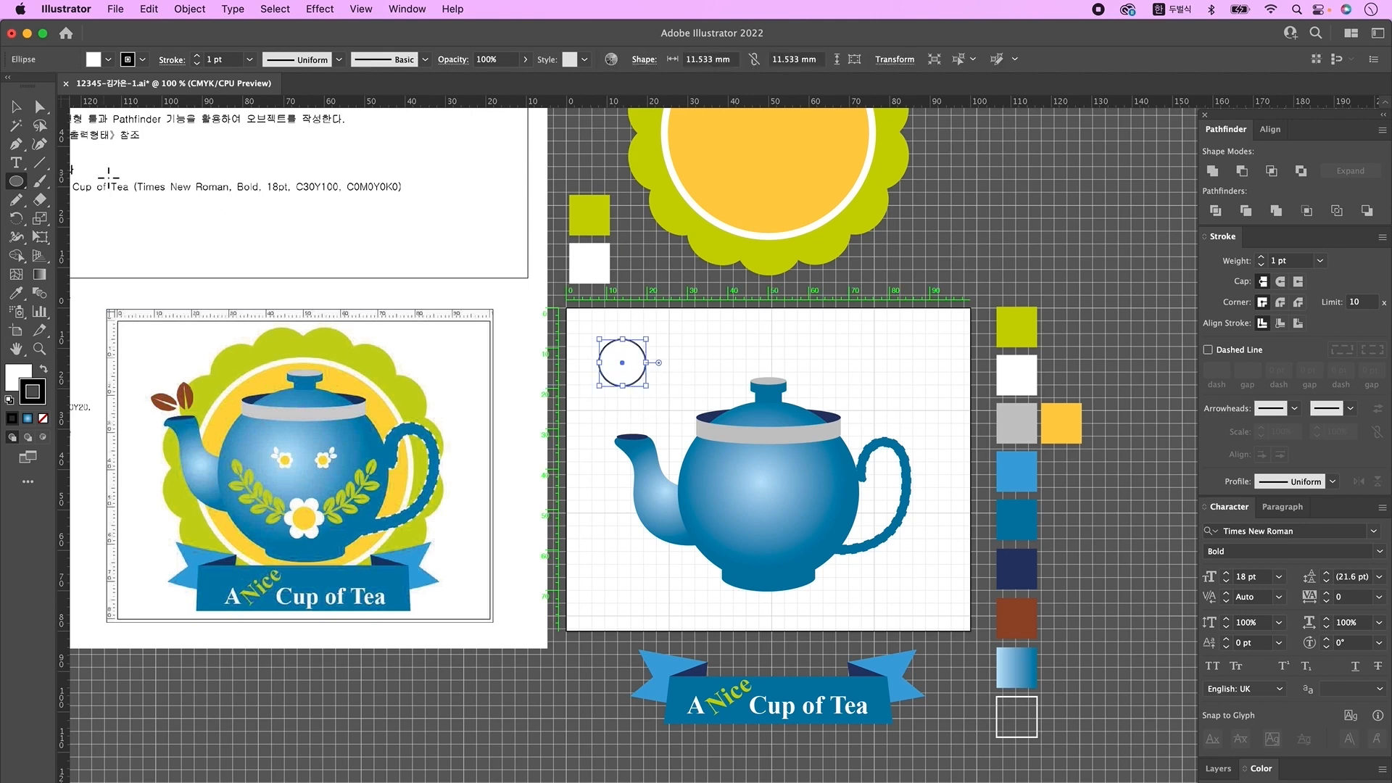
click(24, 108)
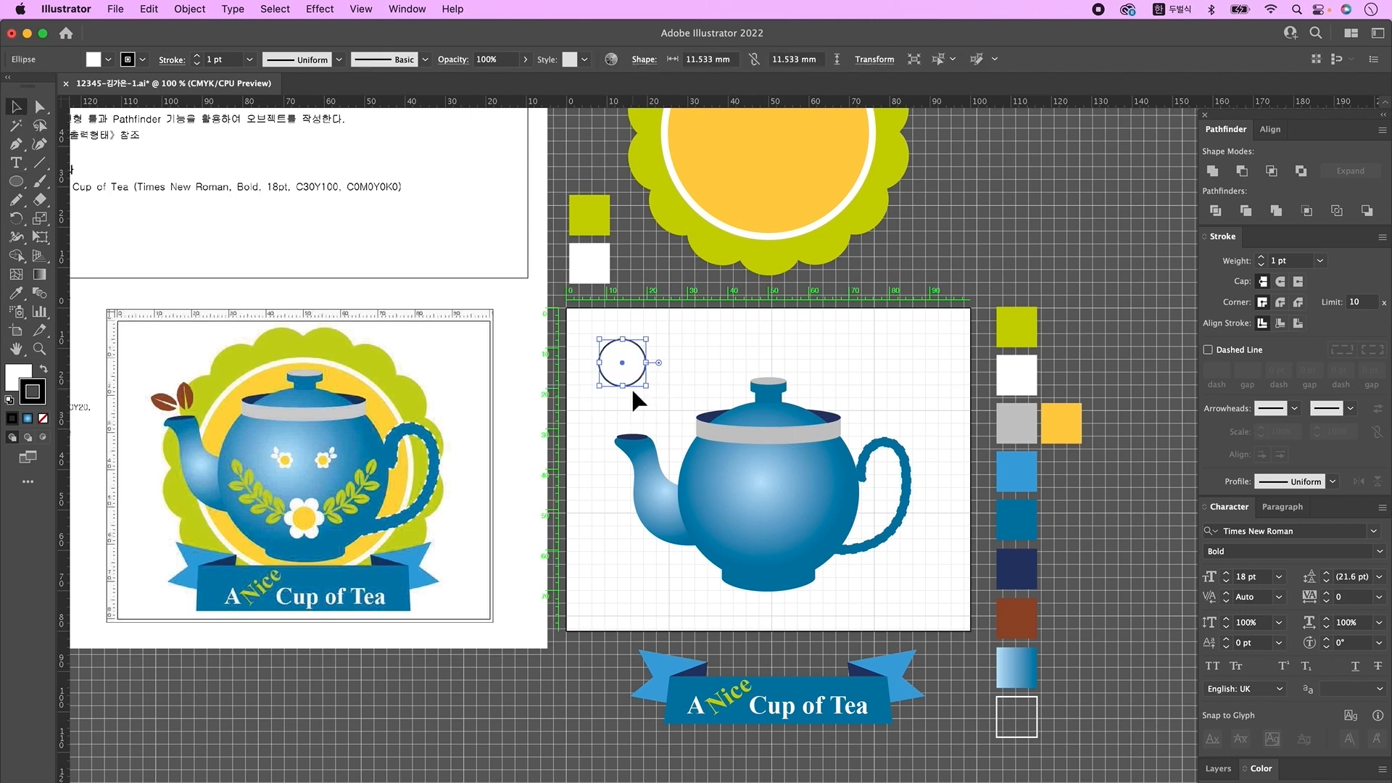
drag(651, 374, 645, 371)
- Divide the two circles, delete the outer pieces and stretch the overlap into a leaf about 9.3 × 16.8 mm
shift+click(620, 366)
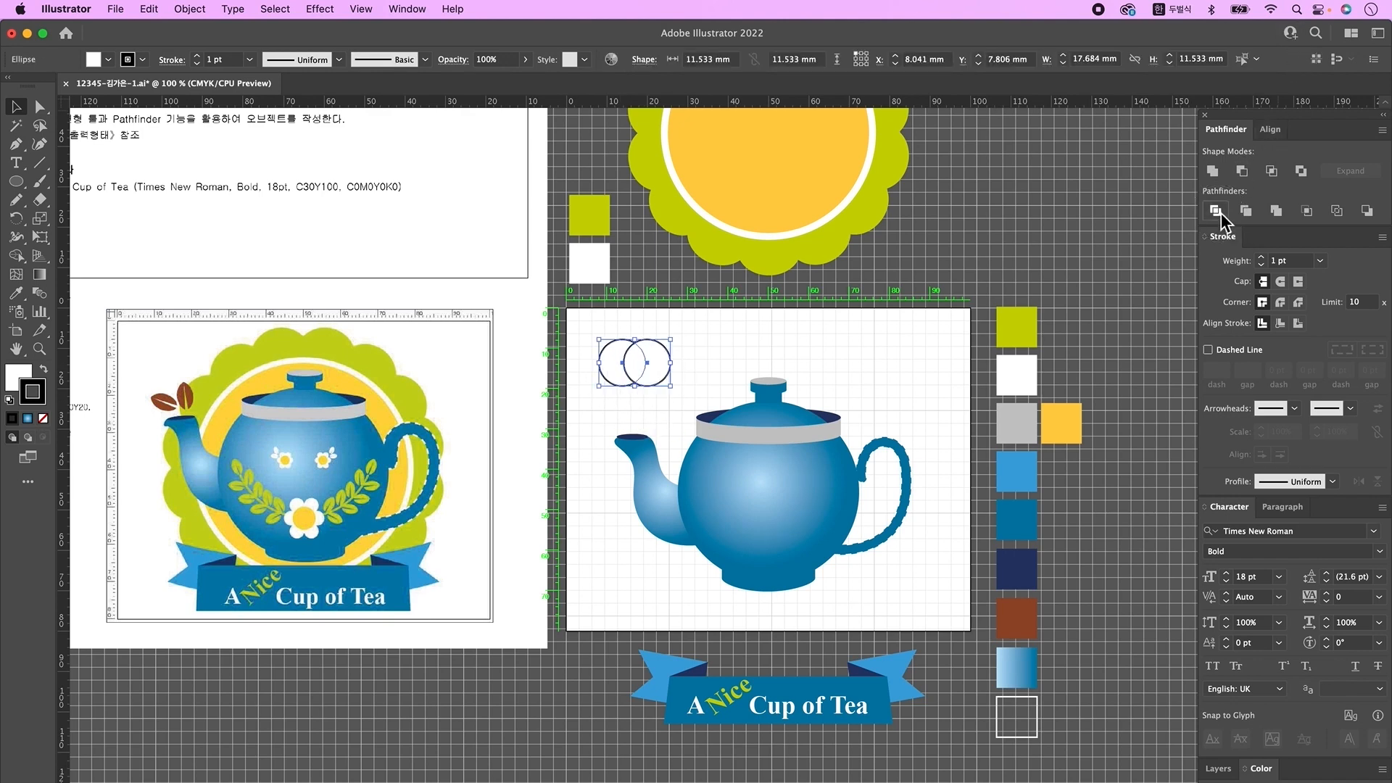
click(1216, 211)
right_click(637, 372)
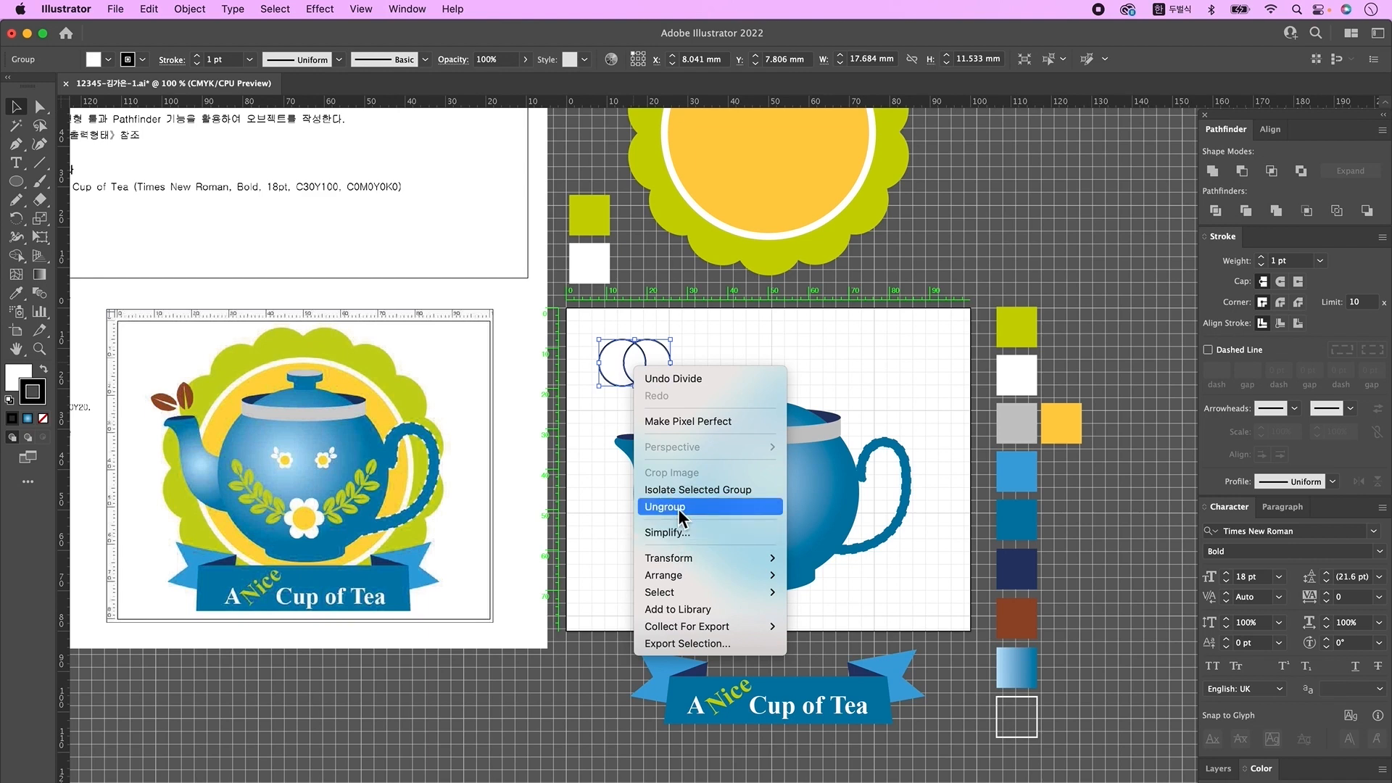
click(685, 515)
key(Delete)
click(644, 367)
drag(646, 383, 661, 411)
click(655, 402)
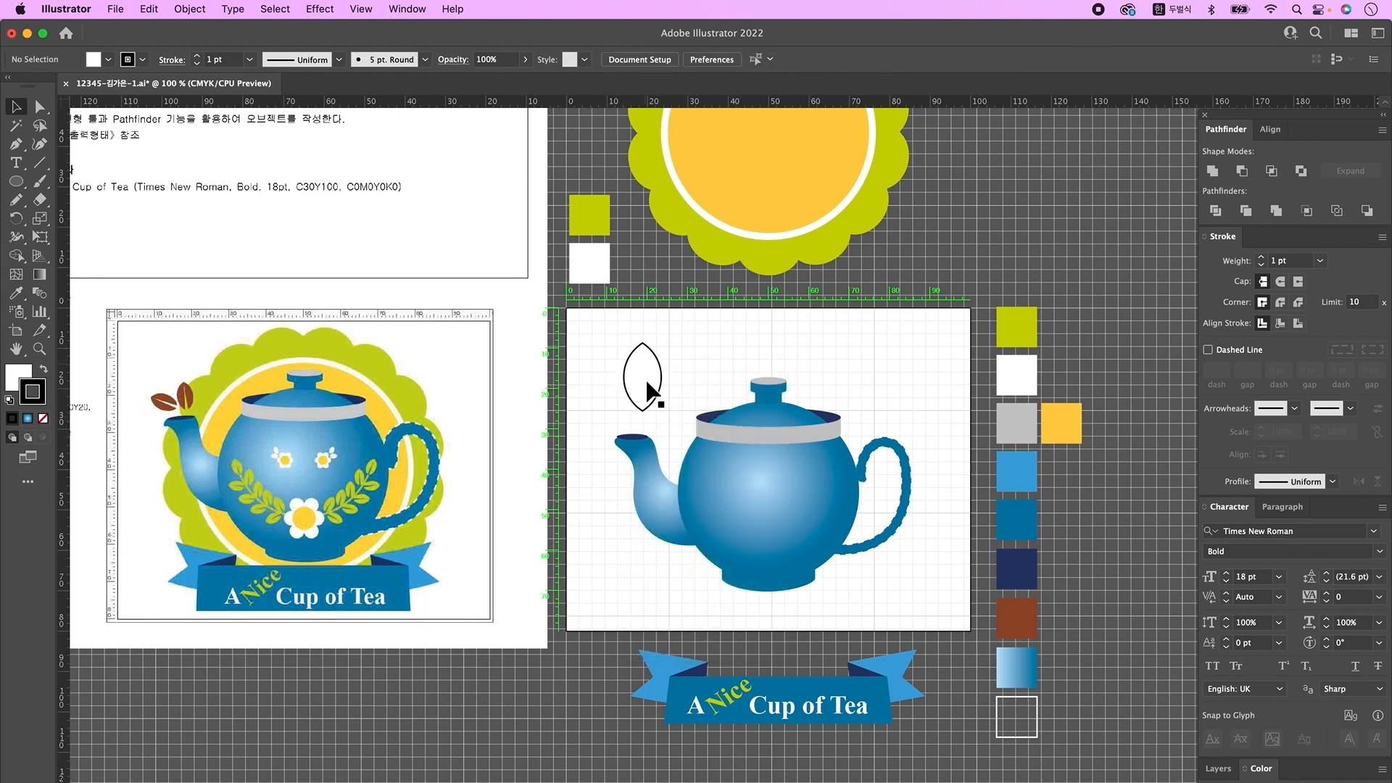
- Draw an unfilled narrow triangular spike with the Pen tool and centre it on the lower part of the leaf
click(16, 144)
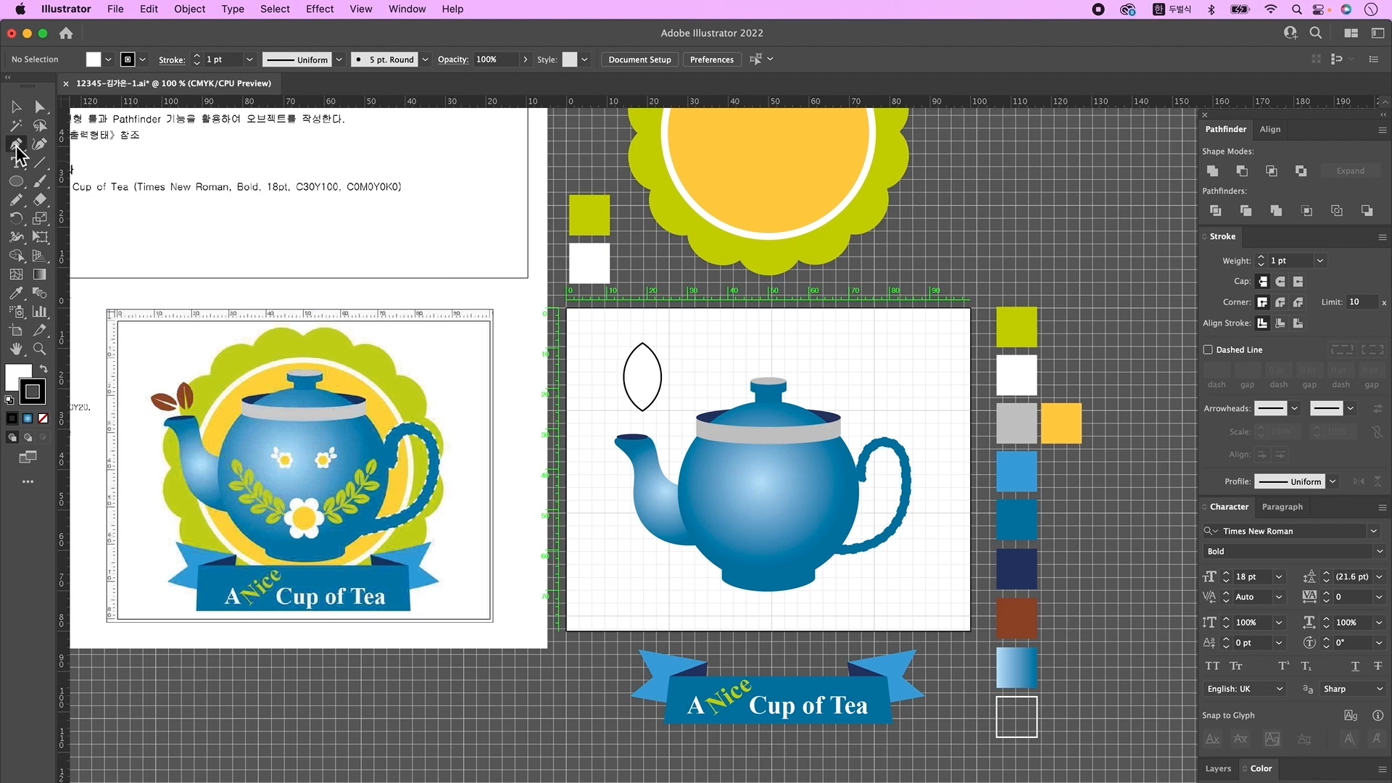
click(44, 421)
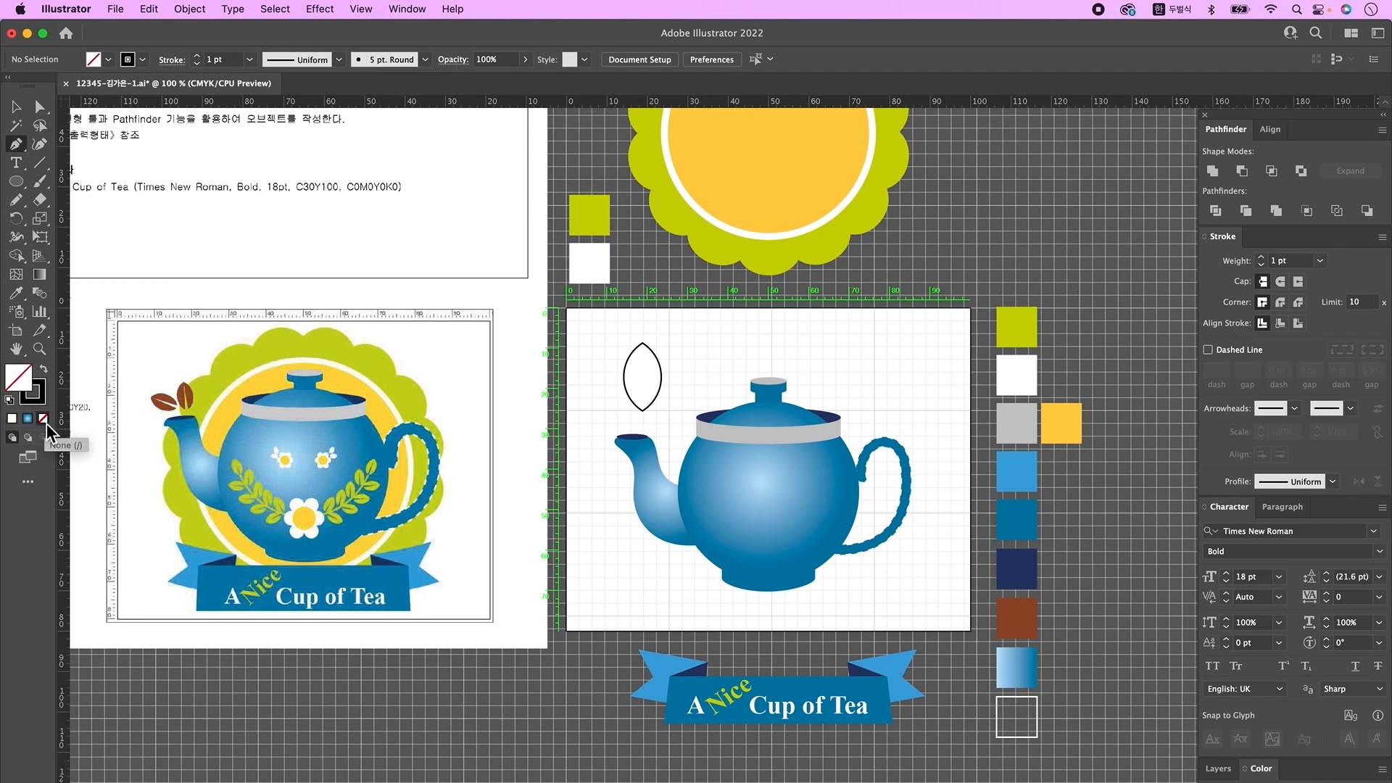
drag(630, 416, 640, 379)
click(640, 370)
click(638, 416)
super+click(663, 415)
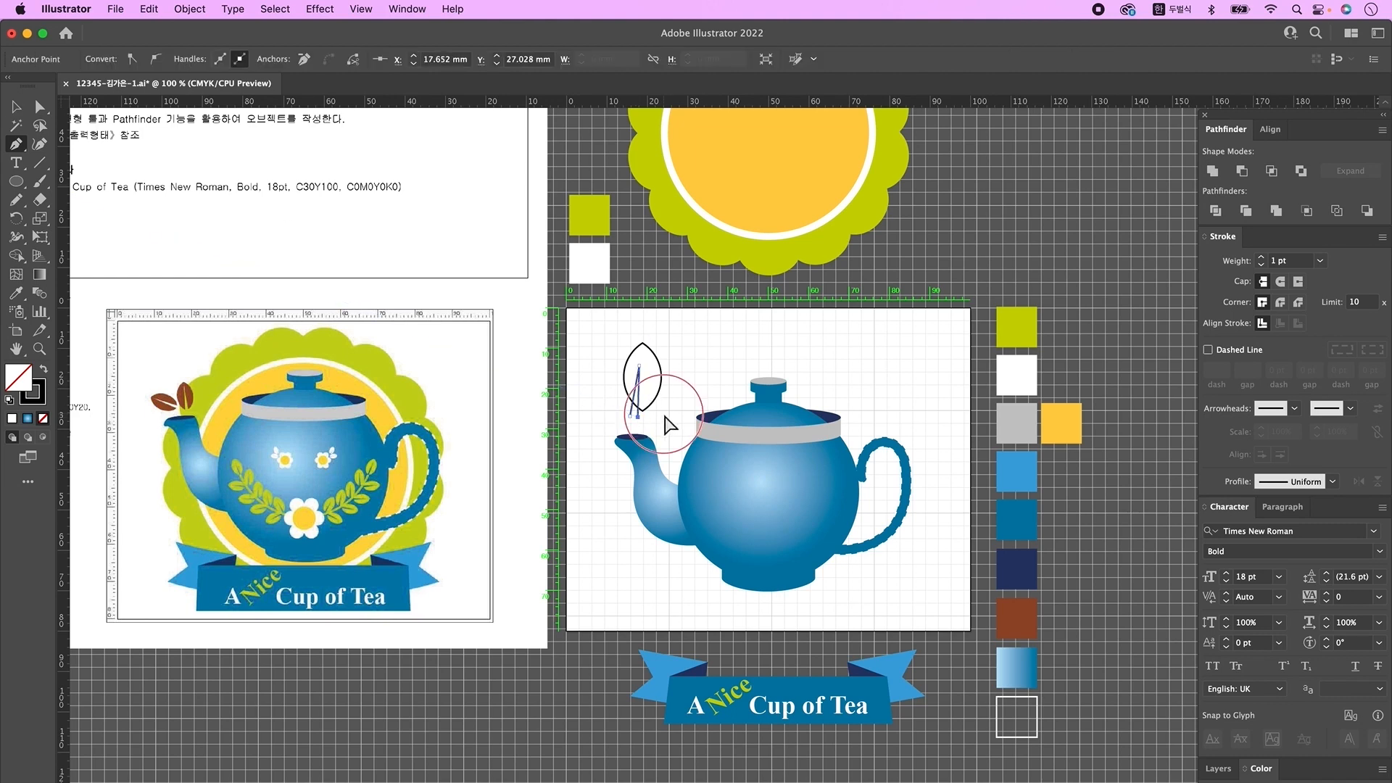
key(v)
drag(643, 413, 667, 419)
- Divide the leaf with the spike and ungroup the pieces to cut the spike out of the leaf
shift+click(651, 403)
click(618, 346)
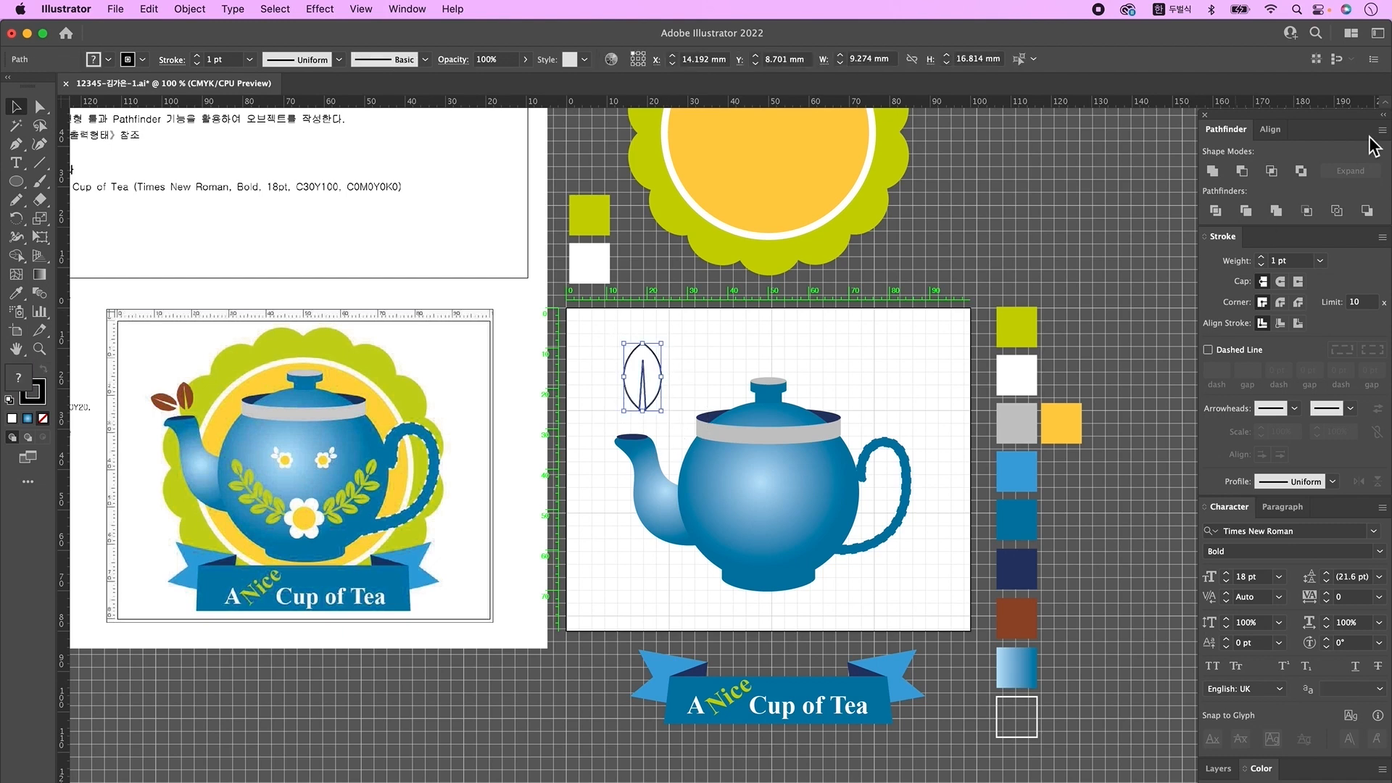
click(1220, 214)
right_click(657, 362)
click(695, 512)
click(675, 374)
- Place two copies of the notched leaf above the spout, with one tilted to the left
drag(661, 377, 591, 392)
click(658, 418)
mouse_move(615, 428)
mouse_down()
mouse_move(631, 404)
mouse_move(602, 384)
mouse_move(714, 353)
mouse_move(598, 410)
mouse_up()
click(670, 328)
- Fill both copied leaves with the brown swatch colour and fit them above the spout opening at about 13.5 × 9.4 mm
key(i)
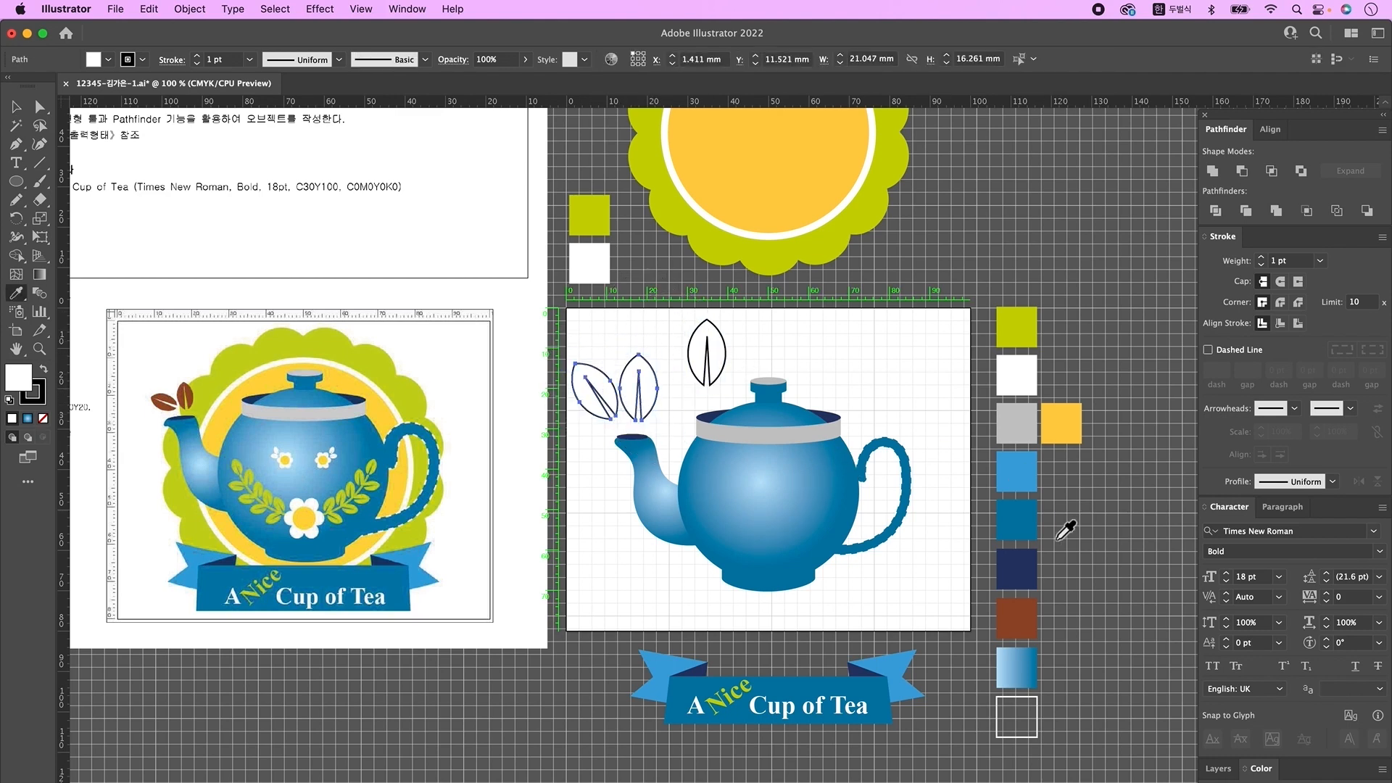
click(1026, 617)
click(15, 107)
drag(615, 355, 615, 414)
click(660, 353)
click(613, 410)
click(642, 412)
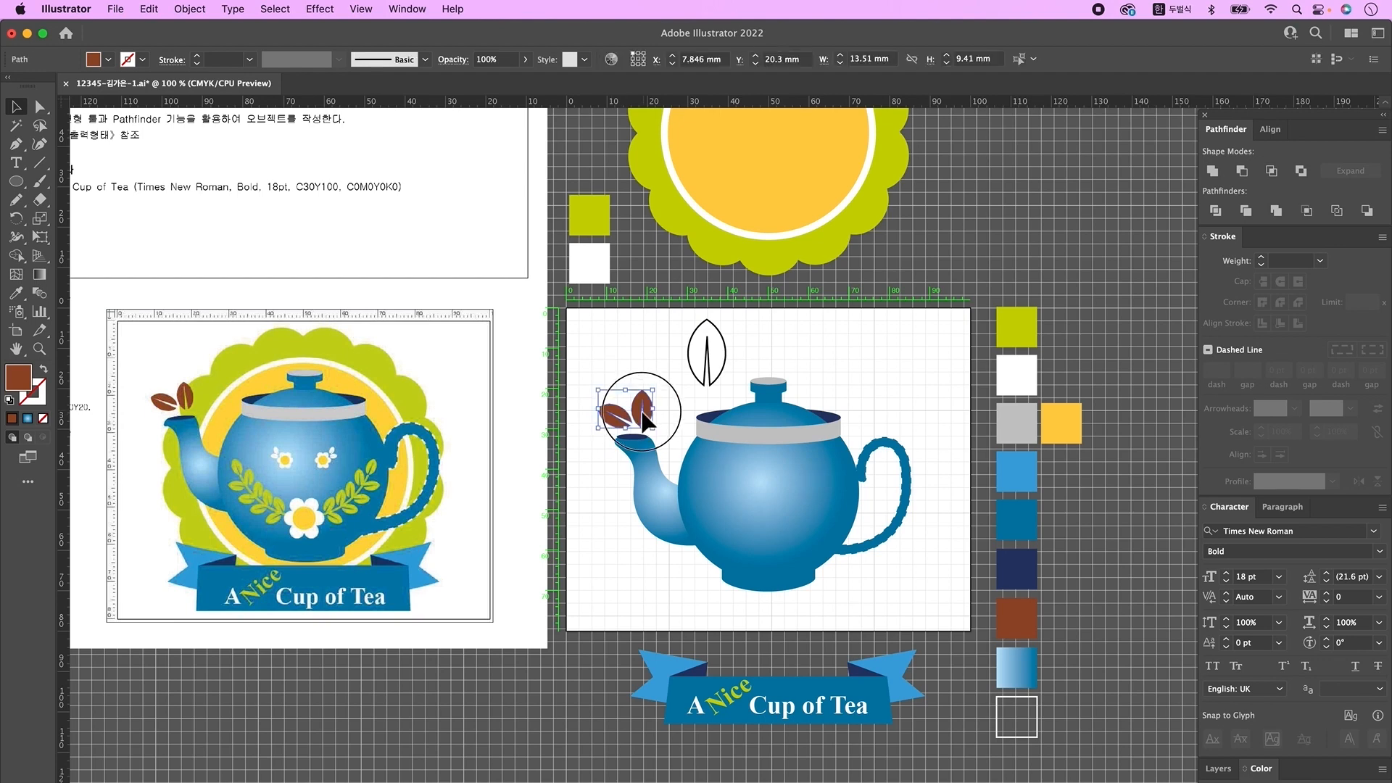
- Draw a circle about 12.3 mm across above the handle and a 7.4 mm circle overlapping its upper-left edge
scroll(642, 412, down, 1)
click(16, 182)
drag(858, 335, 893, 371)
key(d)
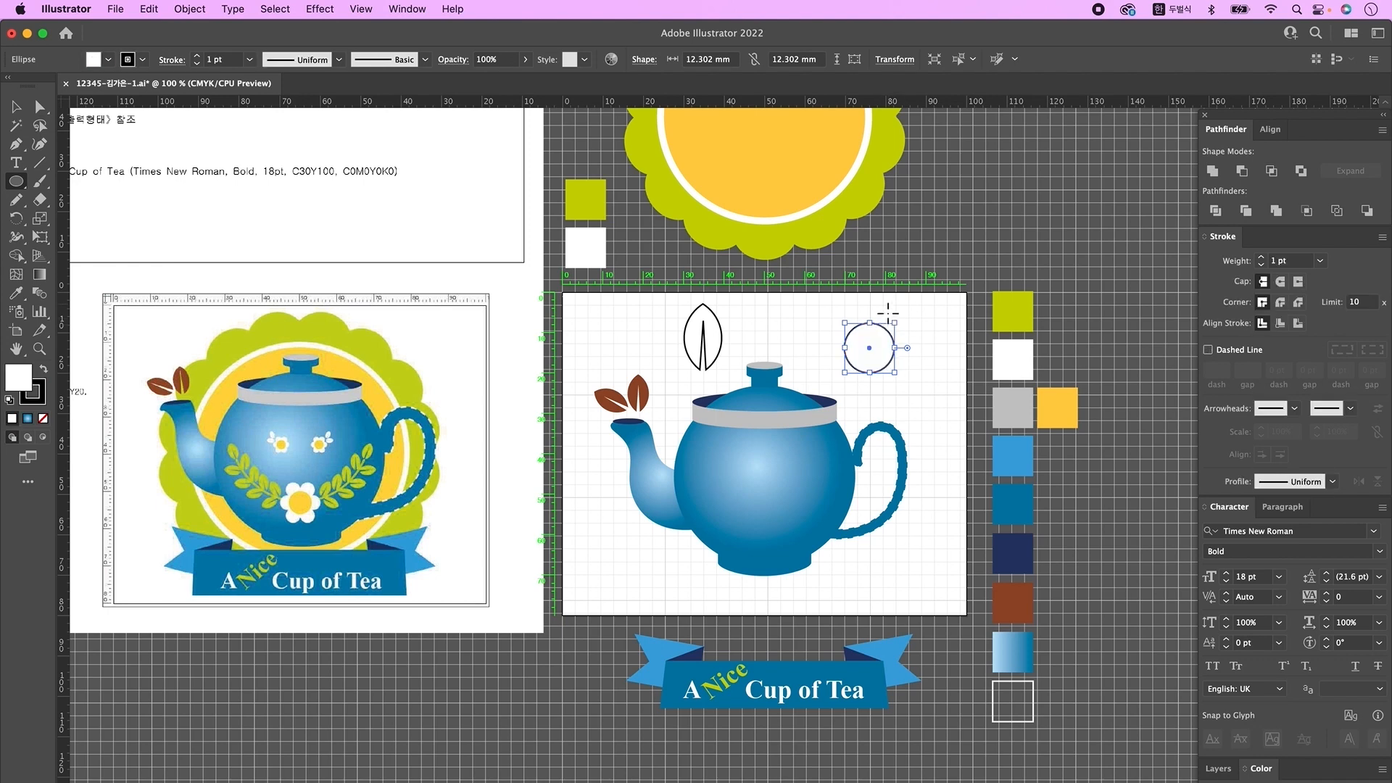
drag(859, 307, 873, 338)
key(v)
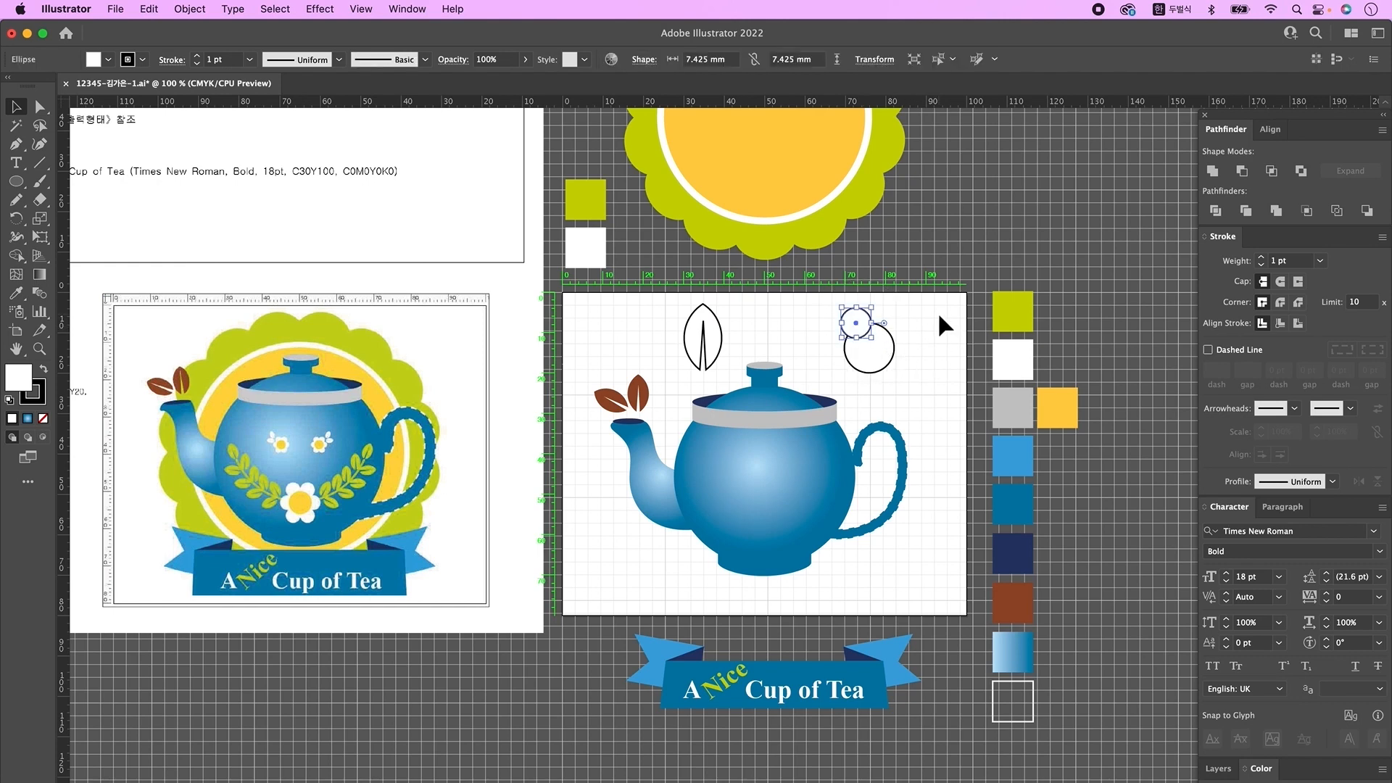
- Copy the small circle around the large circle's centre at an angle of 360/6 until six petals surround it
click(17, 218)
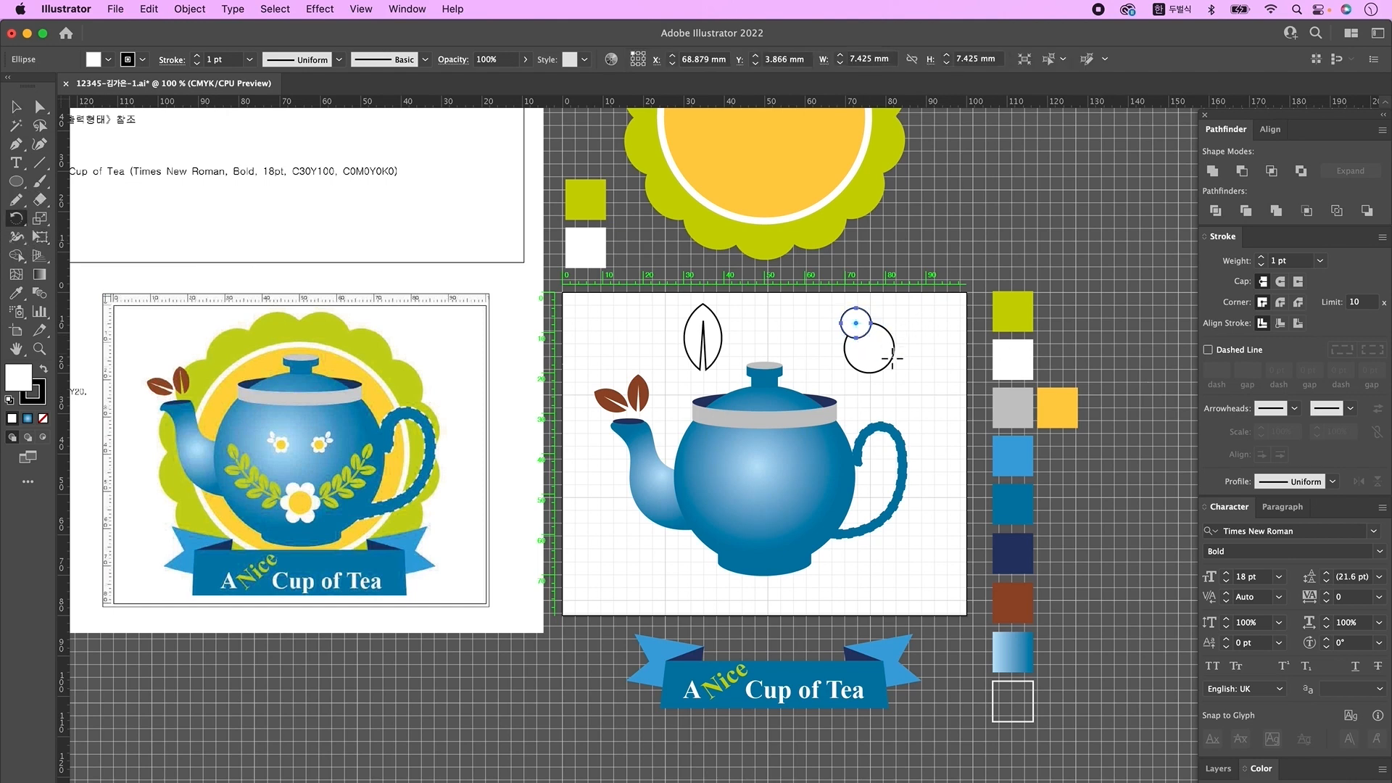
key(super+y)
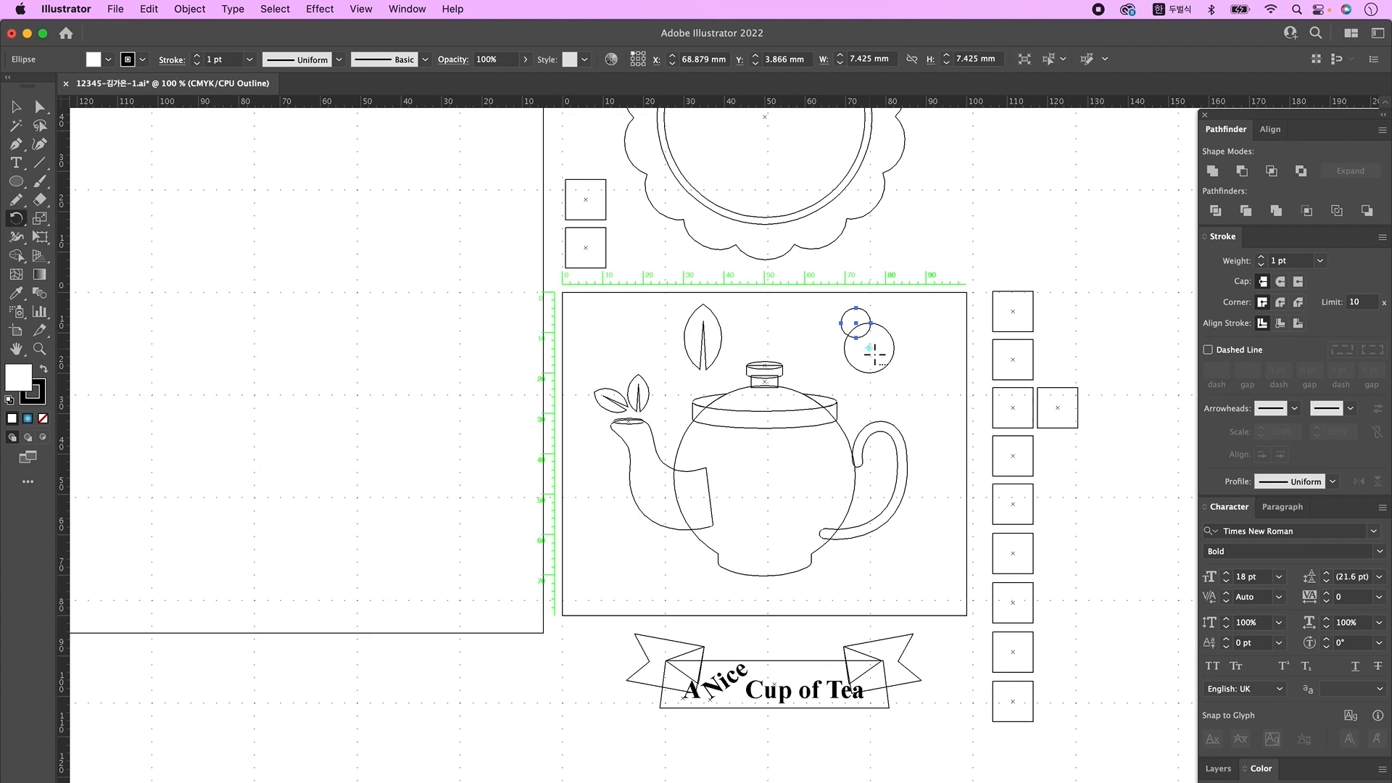
alt+click(874, 354)
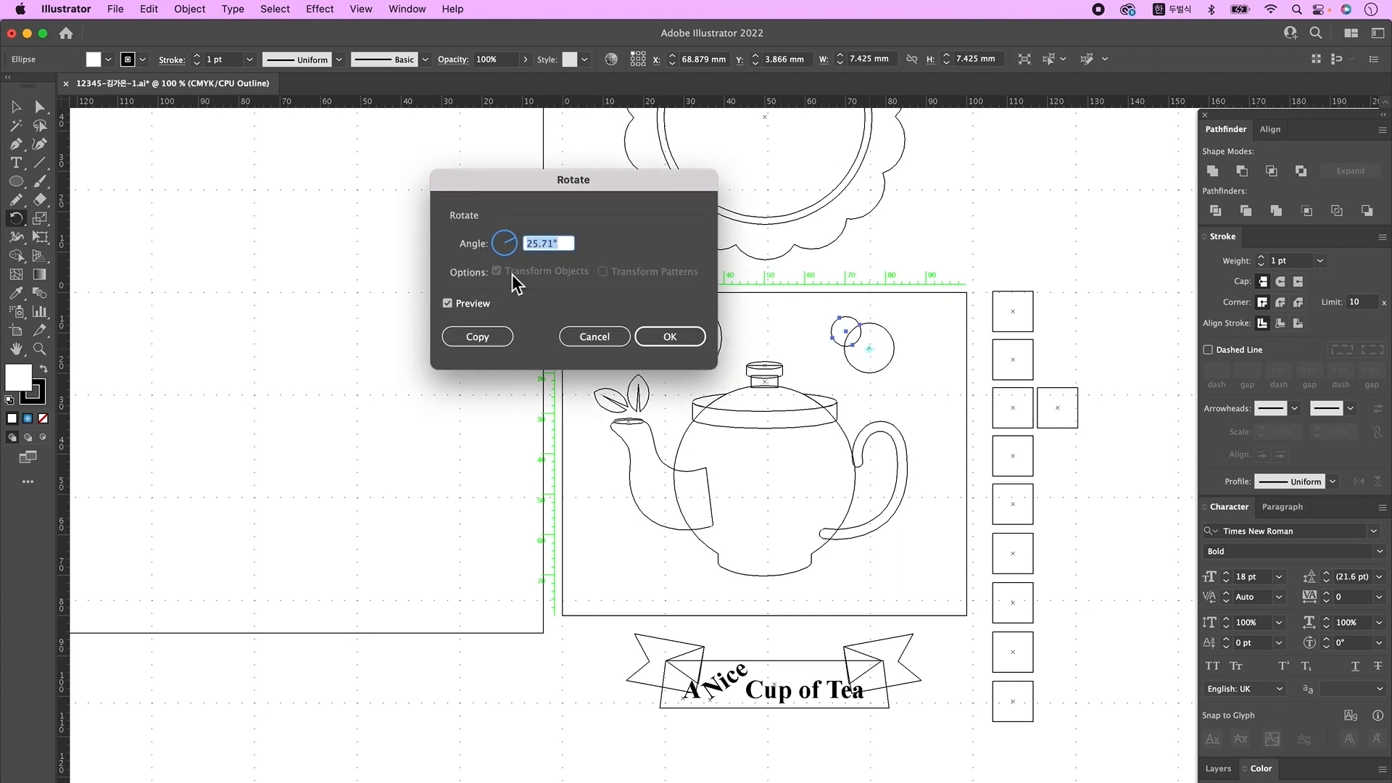
text(360/6)
click(489, 346)
click(491, 350)
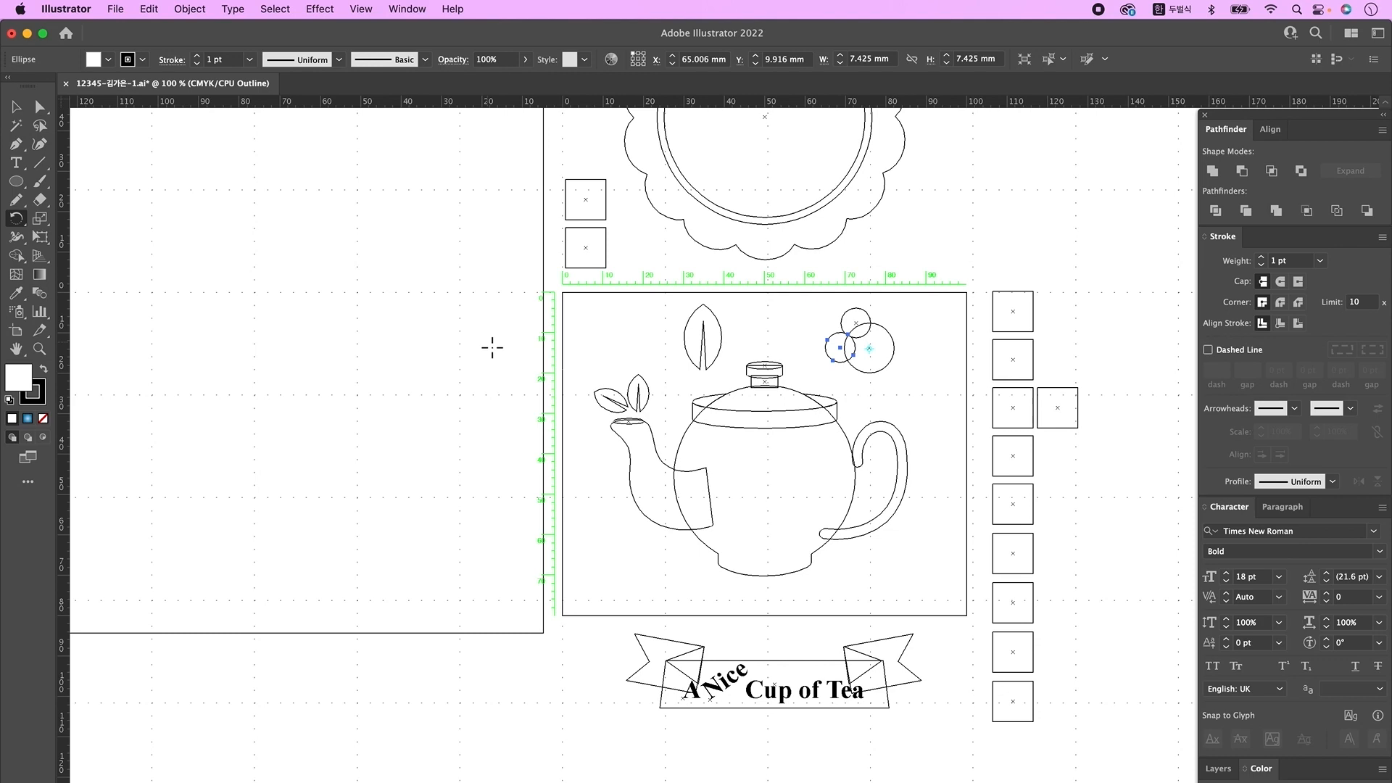
key(super+d)
key(super+d)
key(super+d)
key(super+d)
key(super+y)
- Unite the six petal circles without the centre circle and apply the white swatch with no stroke
key(v)
click(828, 307)
drag(828, 306, 913, 383)
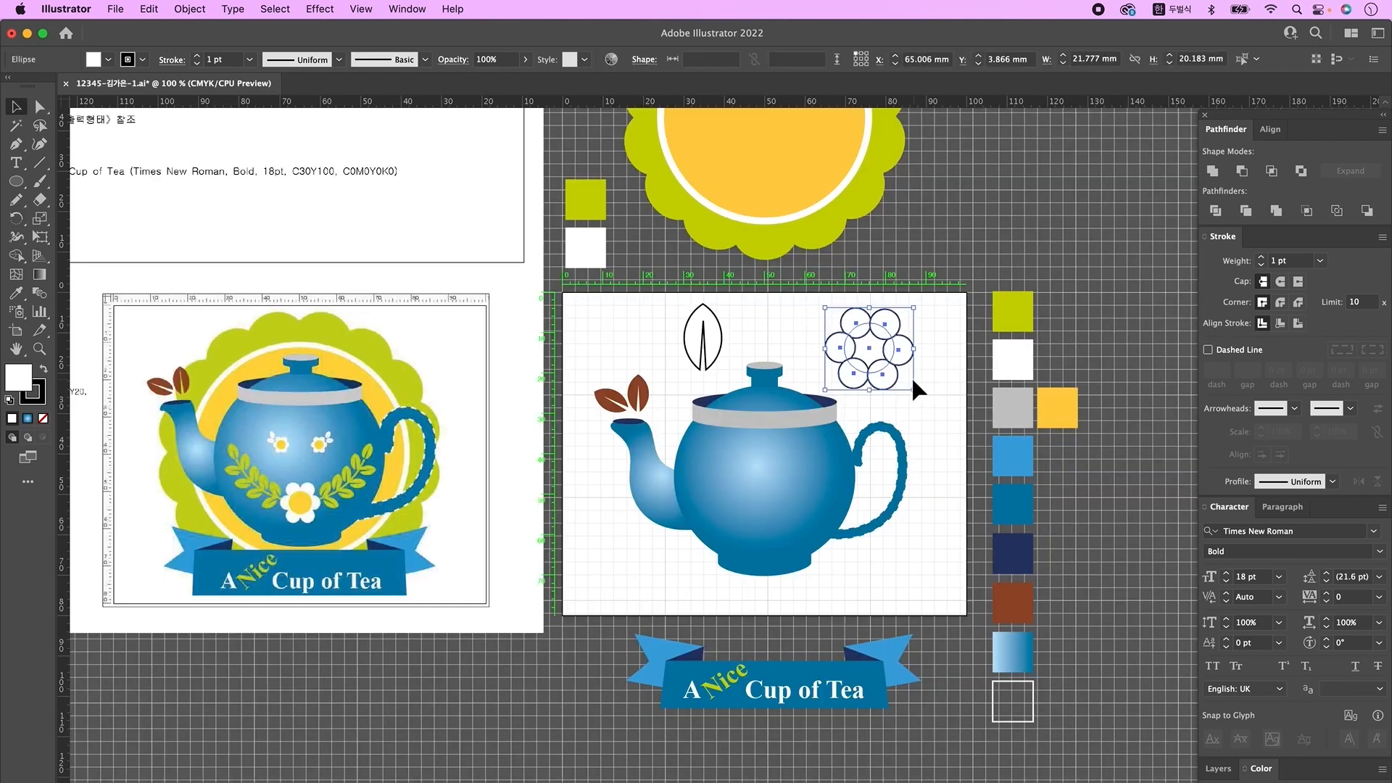
shift+click(876, 350)
click(1212, 171)
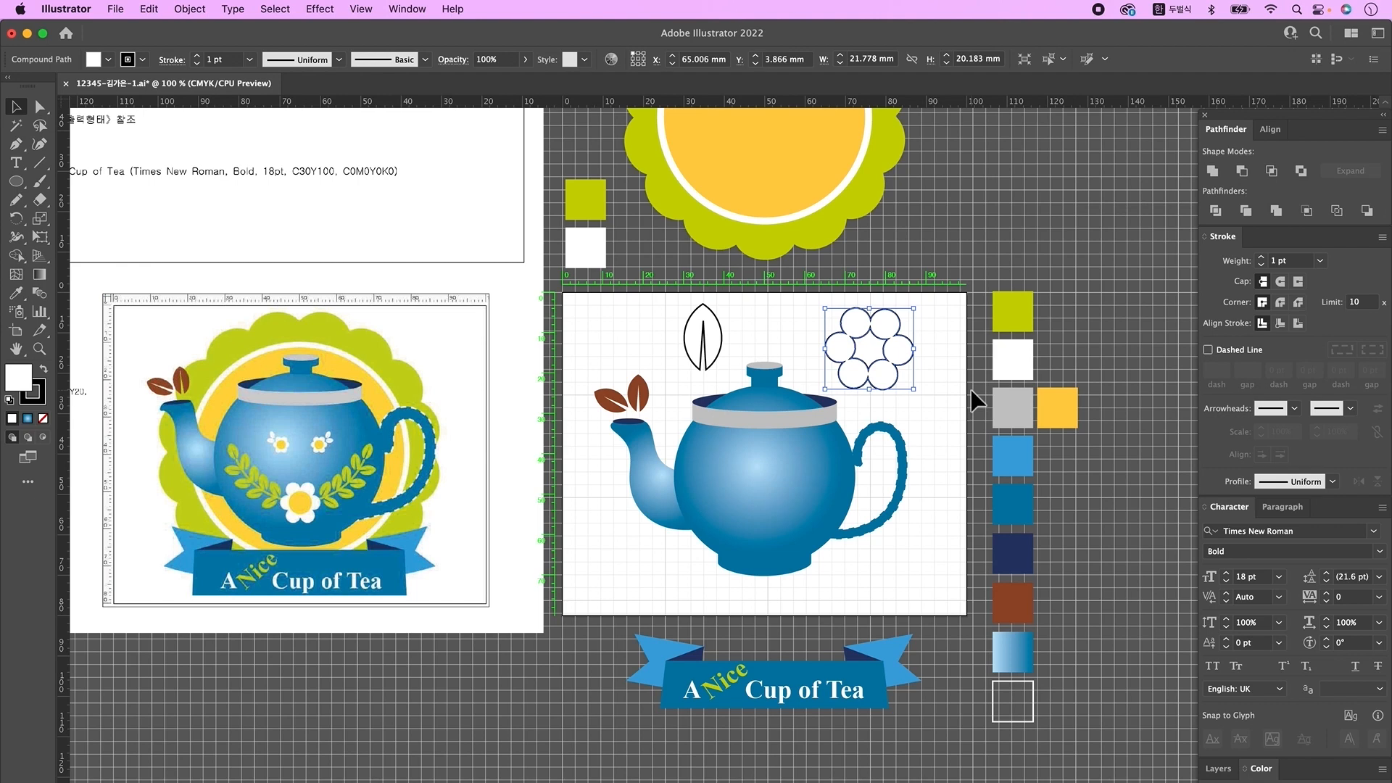
key(i)
click(1018, 366)
key(v)
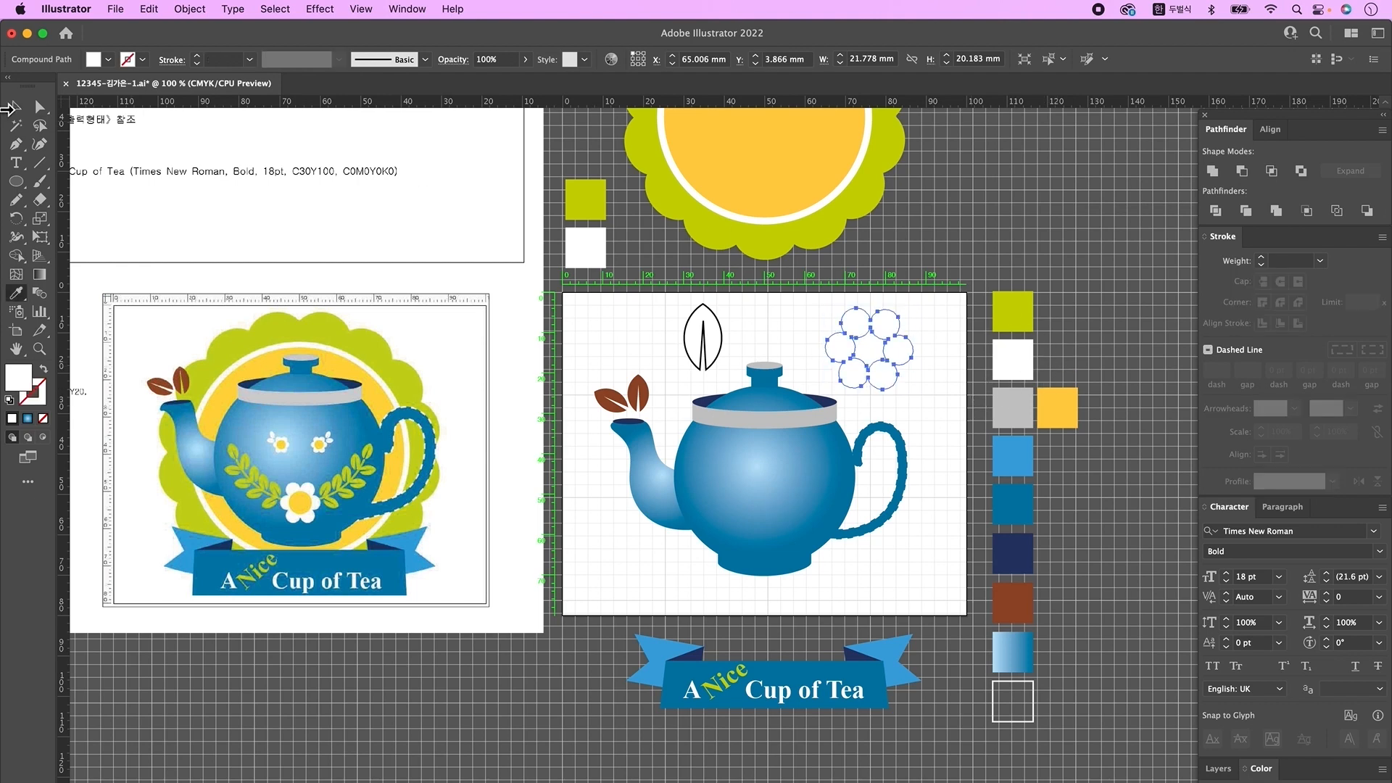
- Fill the flower's centre circle with the yellow-orange swatch and no stroke
click(858, 342)
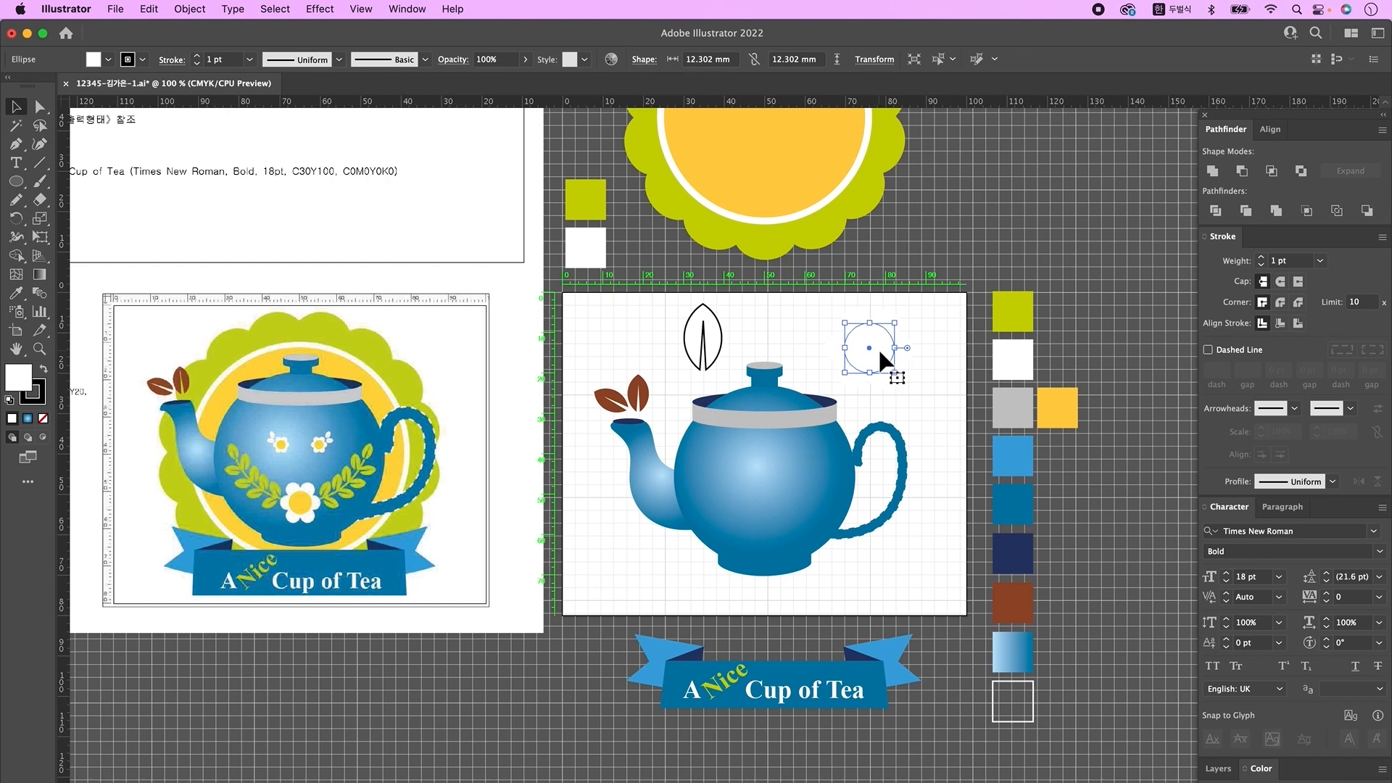
key(i)
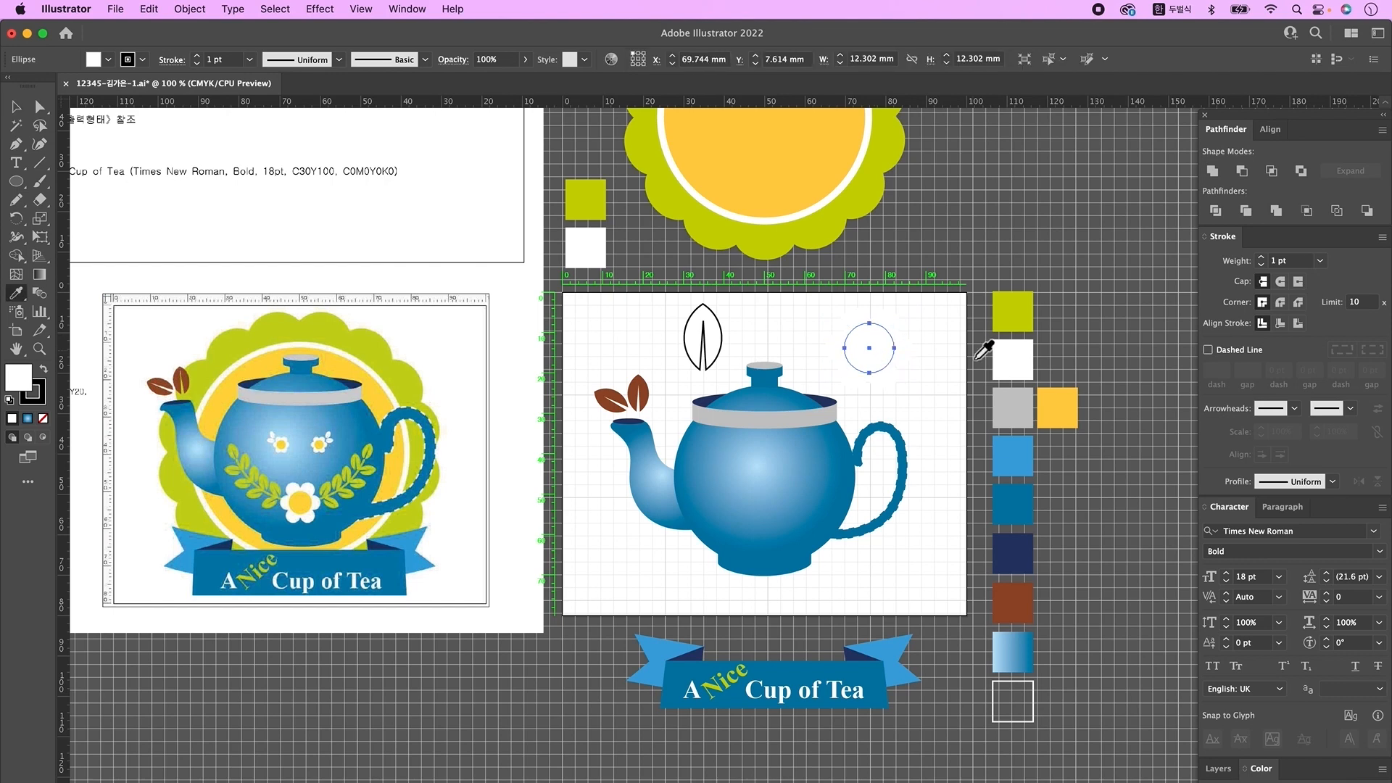
click(1066, 415)
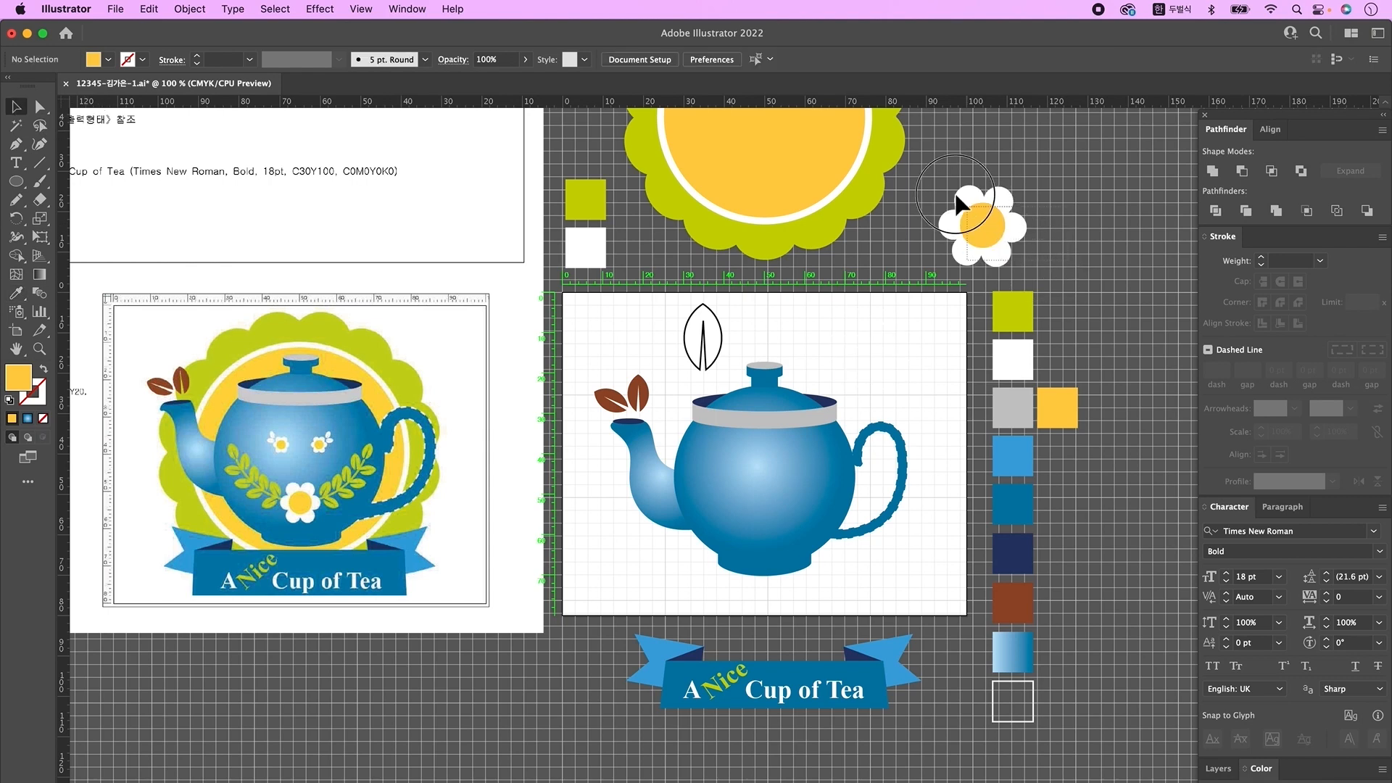
- Group the petals with the centre circle and place the flower on the teapot's lower middle at about 13.8 × 12.8 mm
click(959, 197)
right_click(987, 211)
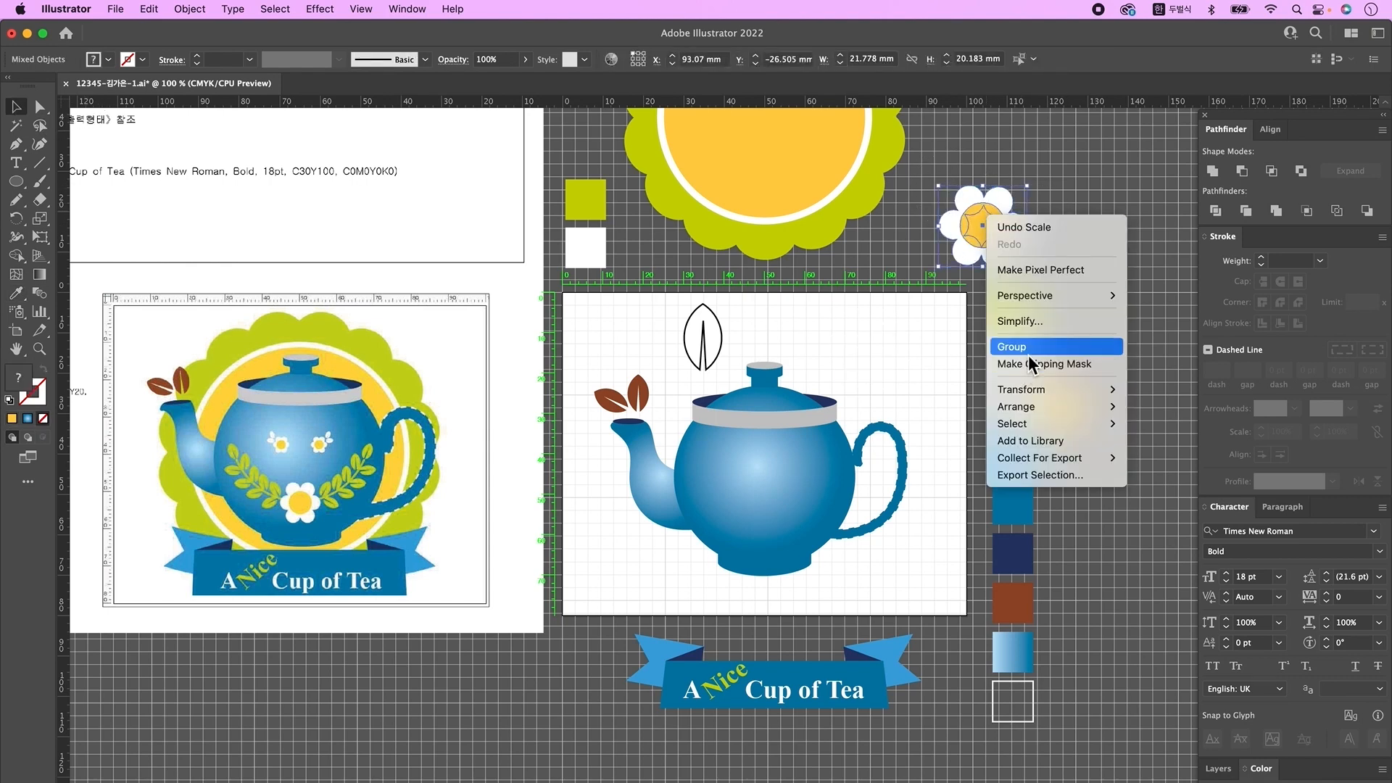
click(1028, 354)
click(1081, 220)
drag(987, 236, 769, 521)
click(748, 319)
- Apply the yellow-green swatch to the outlined leaf, then shrink and tilt it to about 5 × 7.6 mm
click(700, 335)
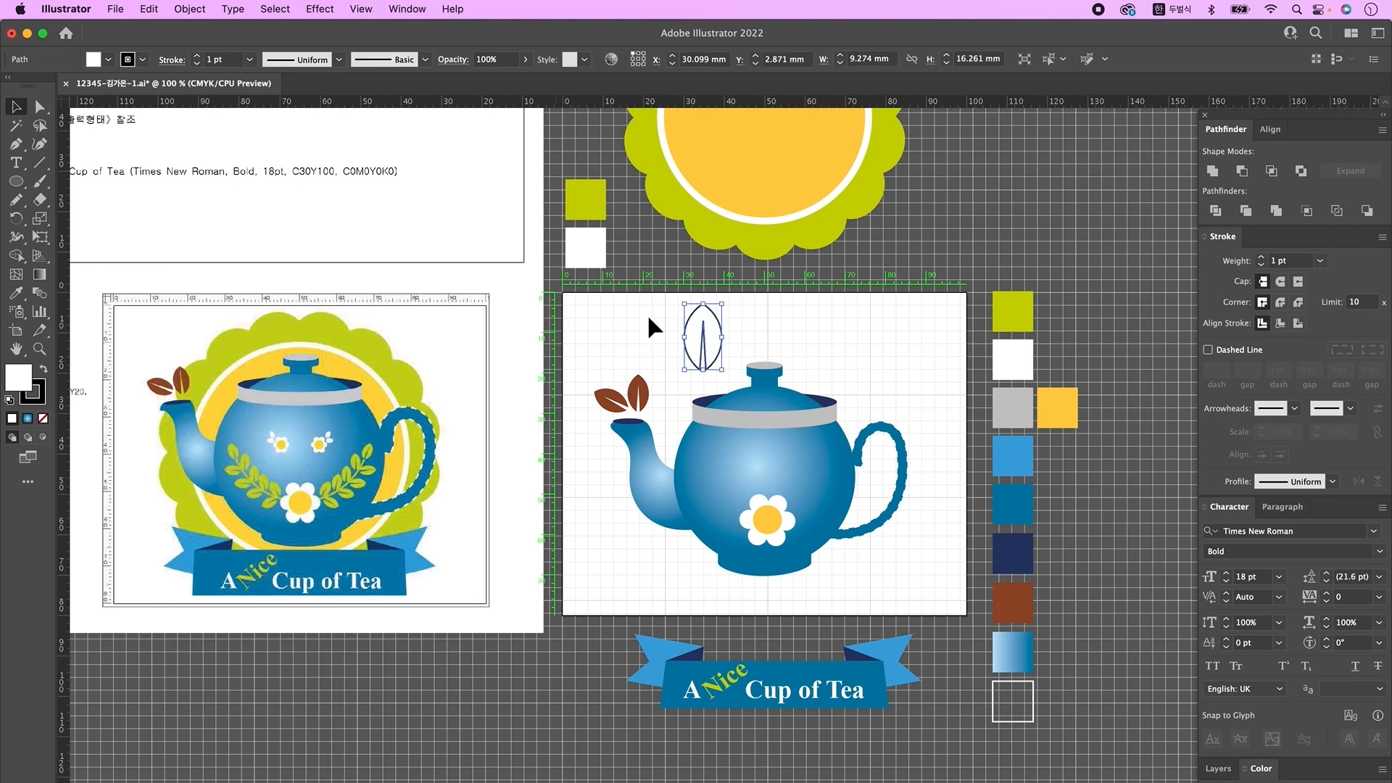
click(16, 293)
click(1019, 312)
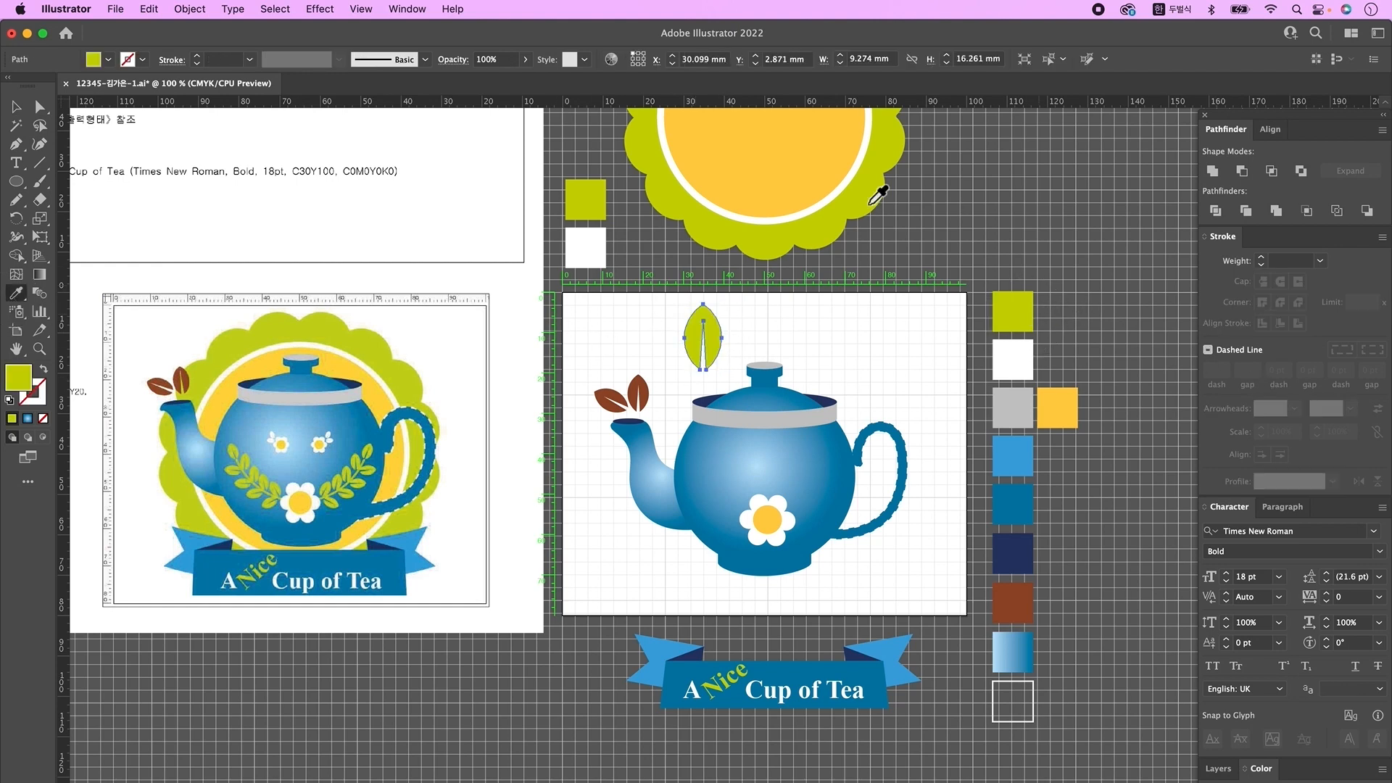
click(16, 107)
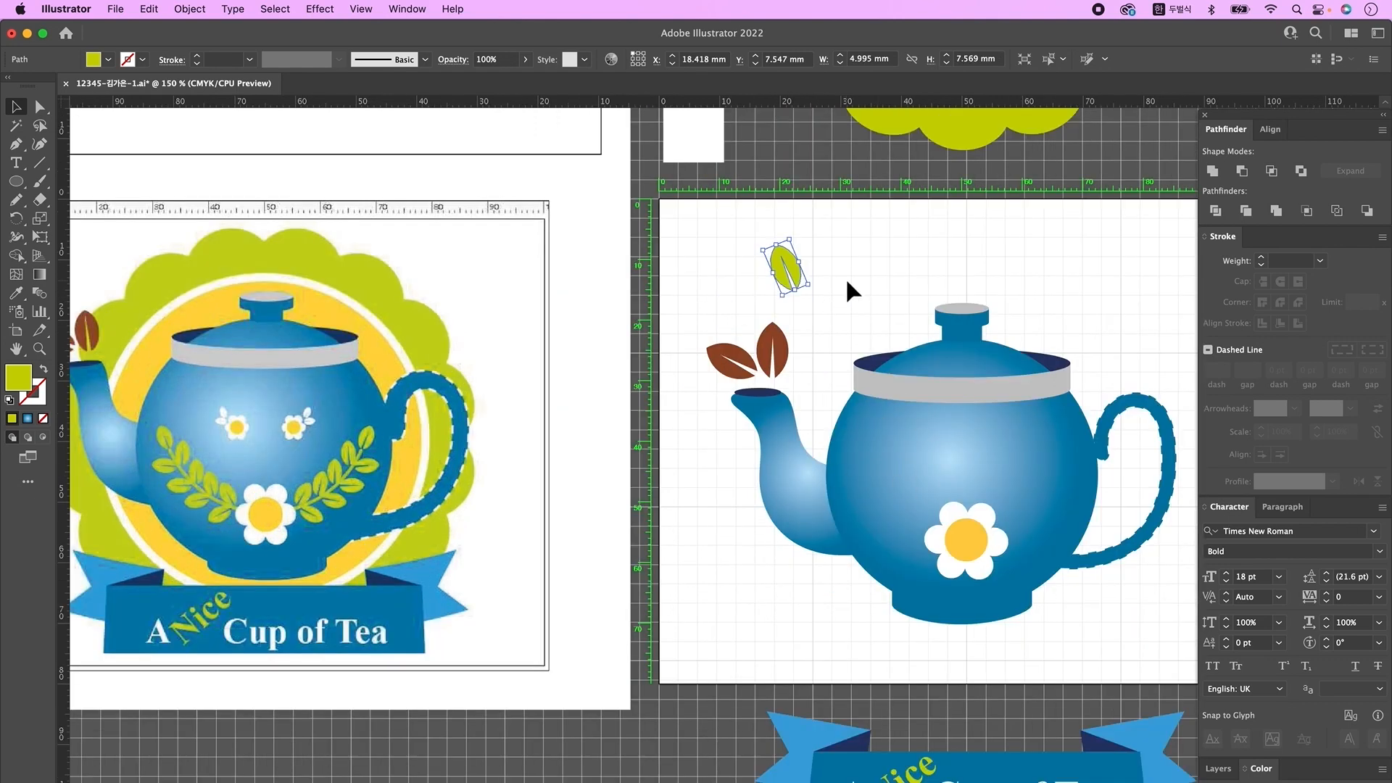
click(856, 322)
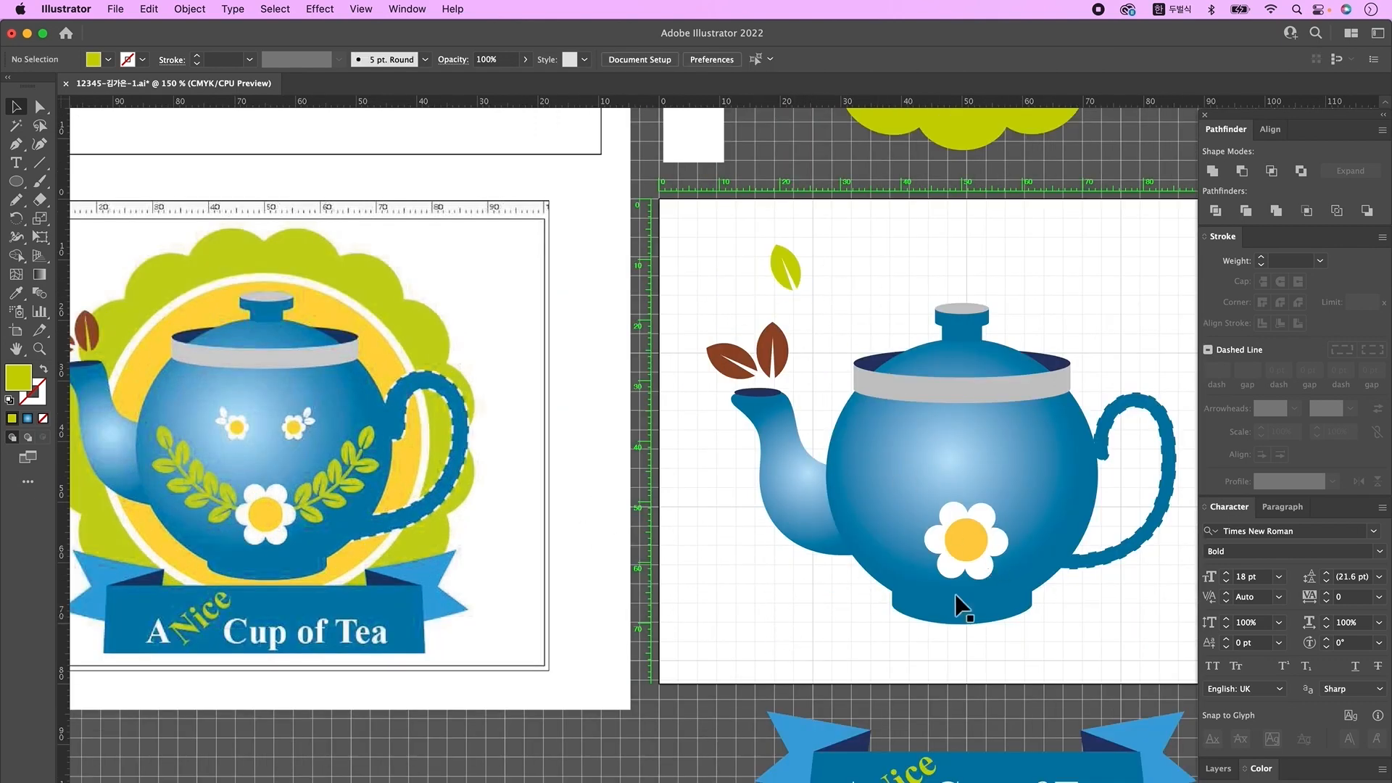
- Draw a curved stem with a 1 pt yellow-green stroke and no fill from the teapot body's upper left to the flower
click(16, 143)
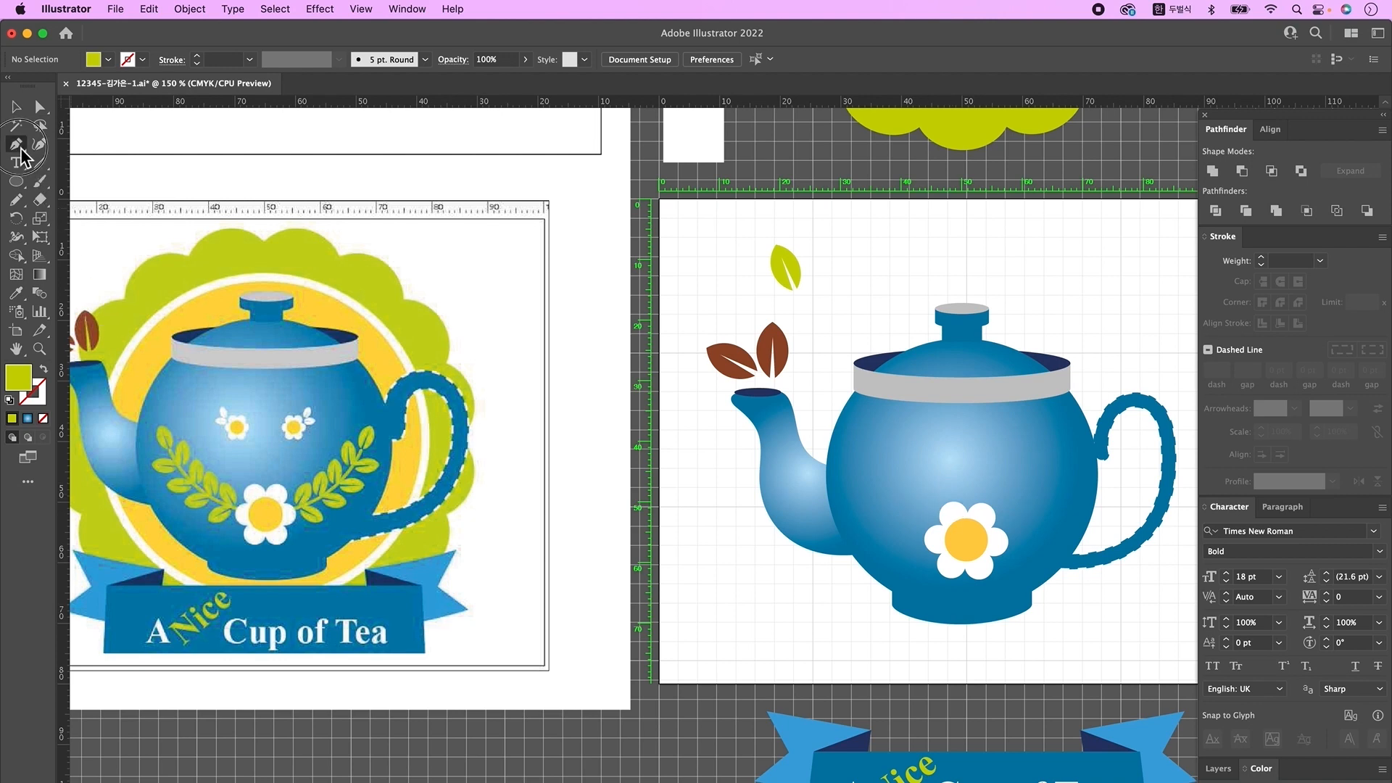
key(shift+x)
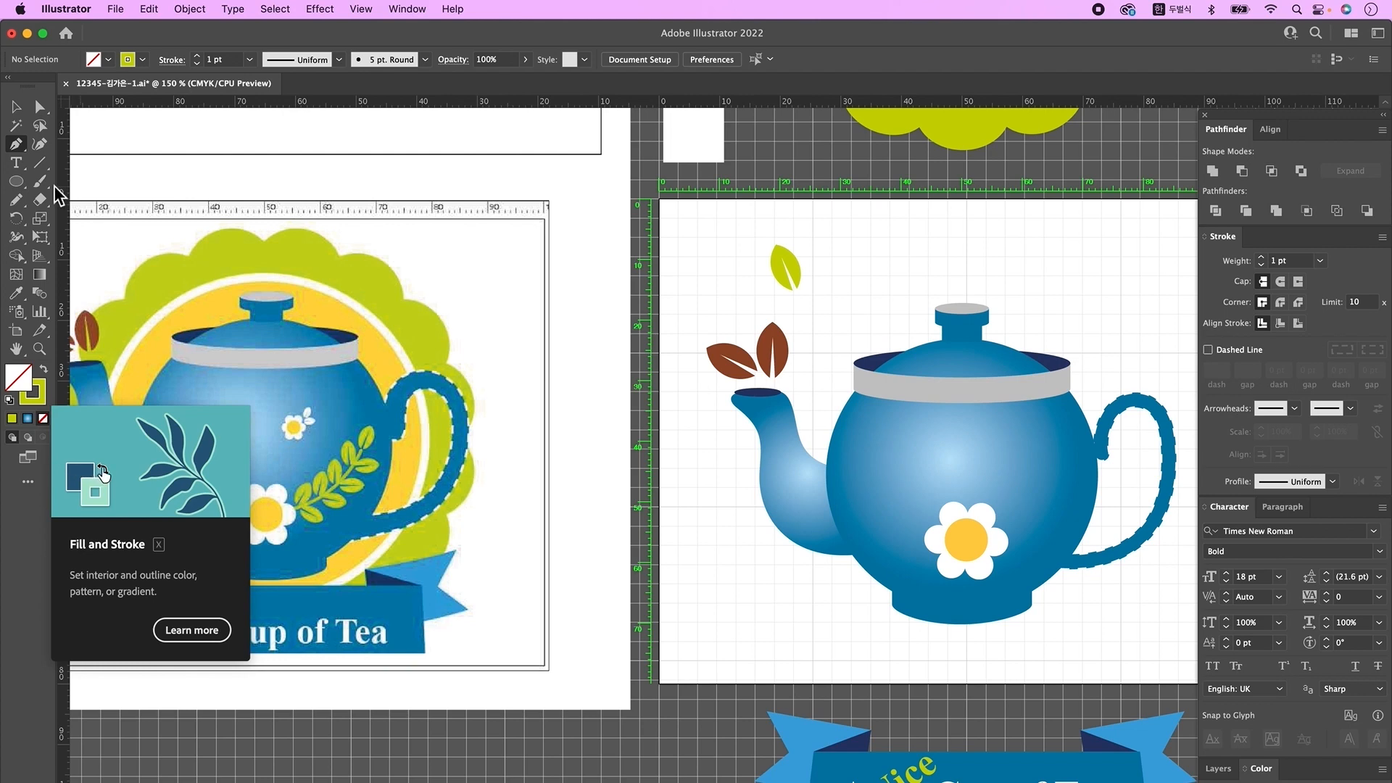
click(870, 491)
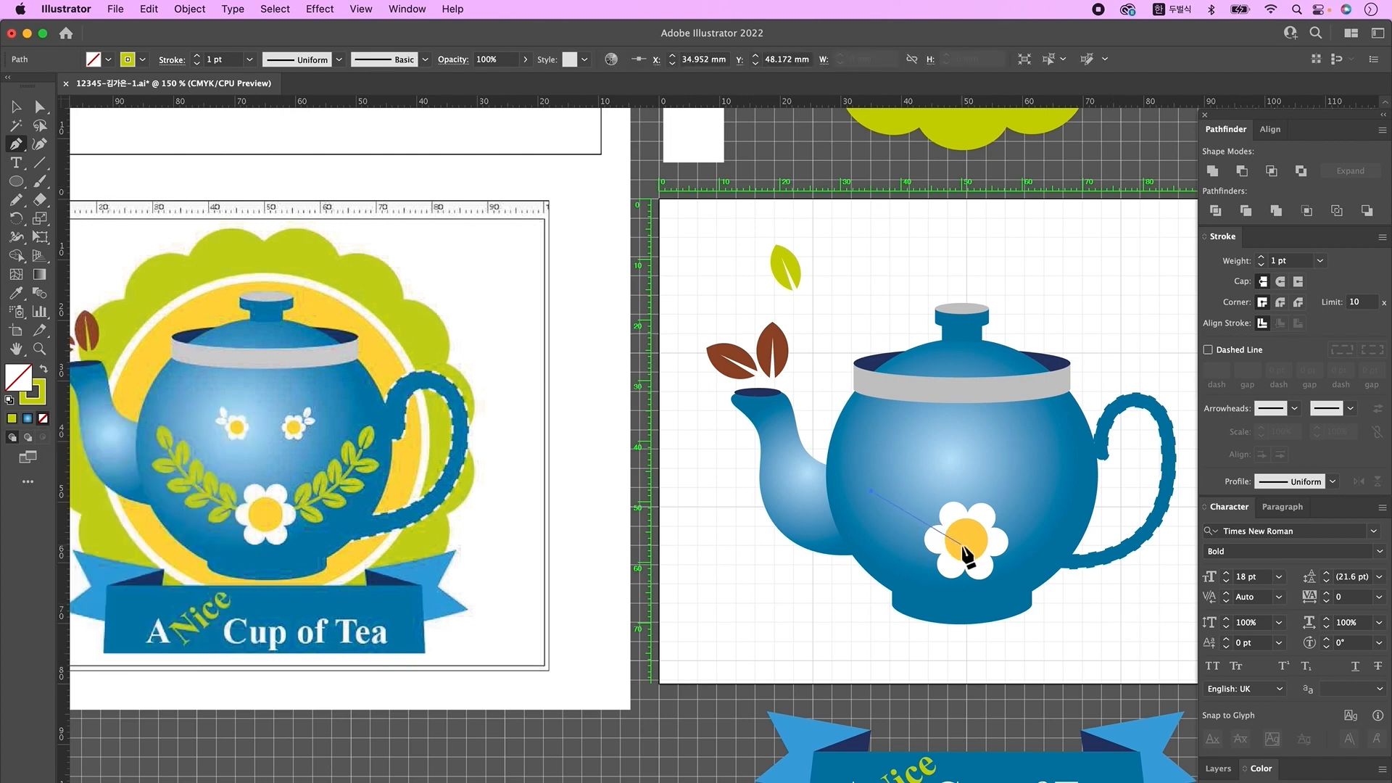
key(super+z)
click(860, 456)
drag(947, 549, 1040, 592)
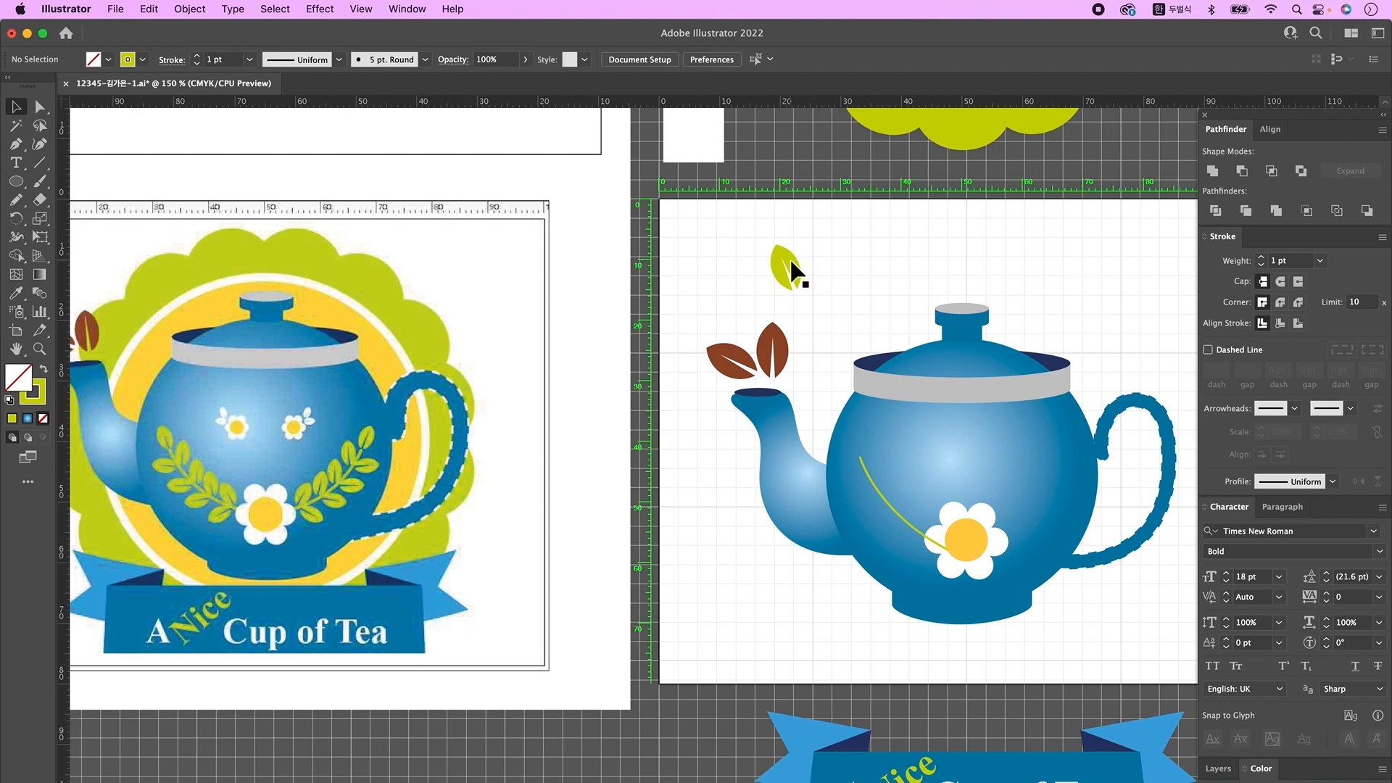
- Place the green leaf on the stem's outer tip and copy smaller leaves along the stem's upper side
drag(792, 270, 860, 444)
key(super+shift+a)
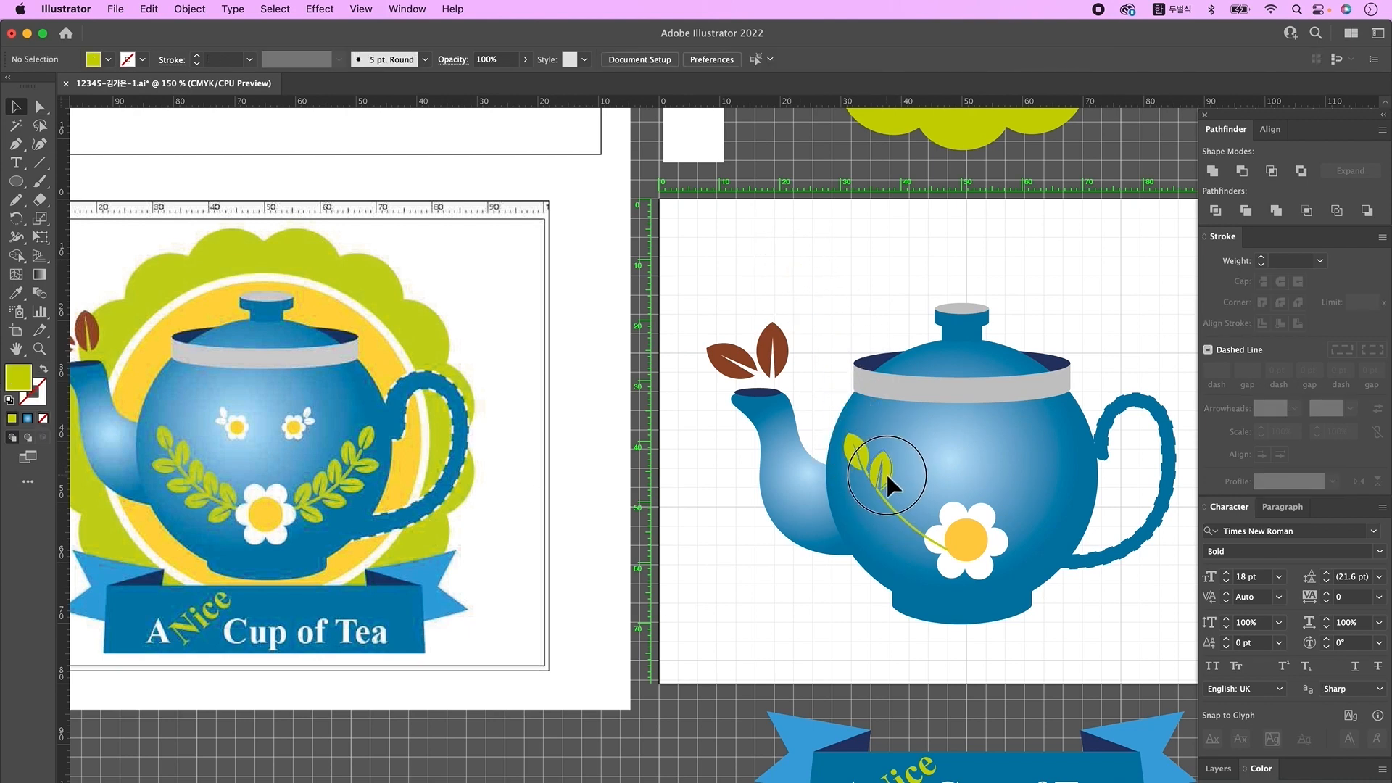
click(886, 475)
alt+drag(888, 477, 922, 513)
mouse_move(922, 511)
alt+mouse_down()
mouse_move(940, 527)
mouse_move(938, 500)
mouse_move(914, 509)
alt+mouse_up()
- Select the side leaves along the stem and reflect a copy of them across the vertical axis
click(880, 462)
shift+click(903, 484)
shift+click(915, 499)
shift+click(932, 514)
drag(906, 454, 909, 468)
drag(16, 218, 102, 241)
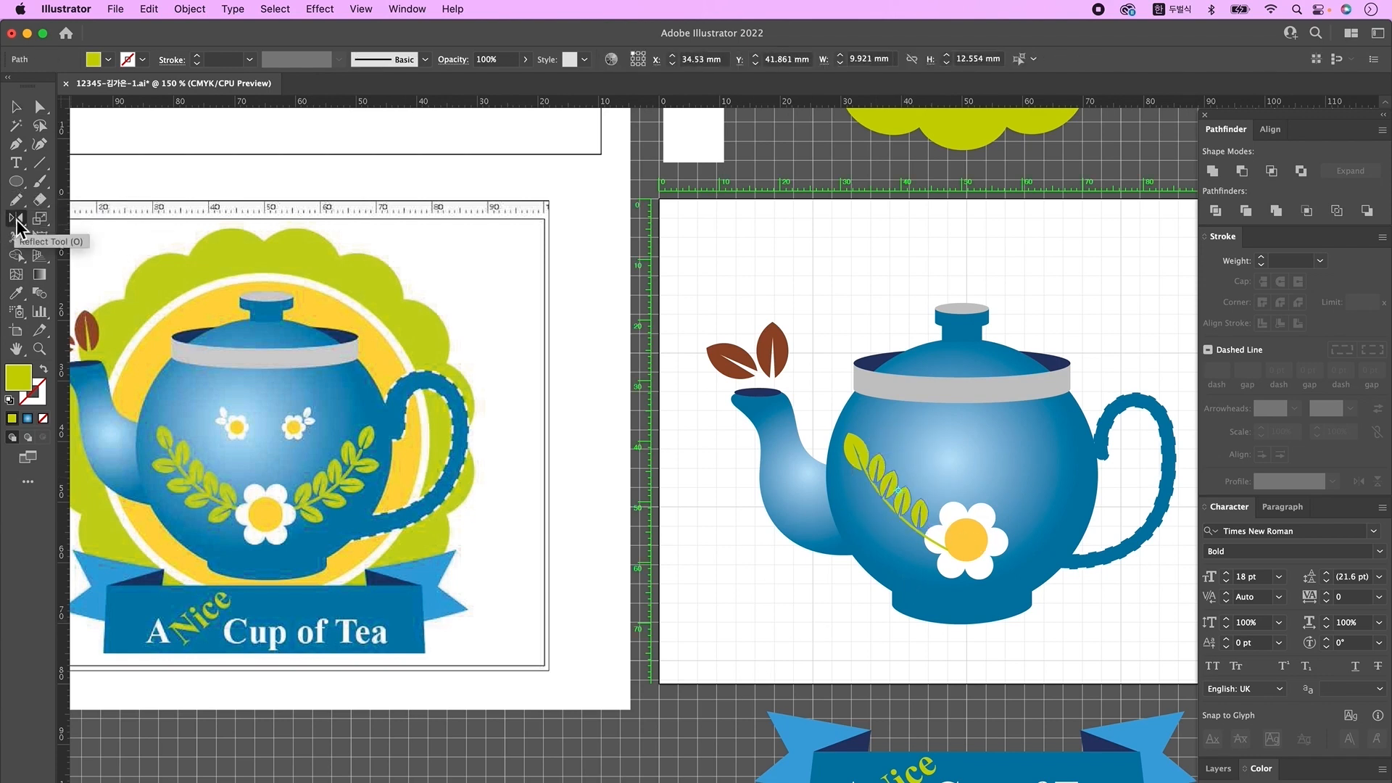
double_click(16, 219)
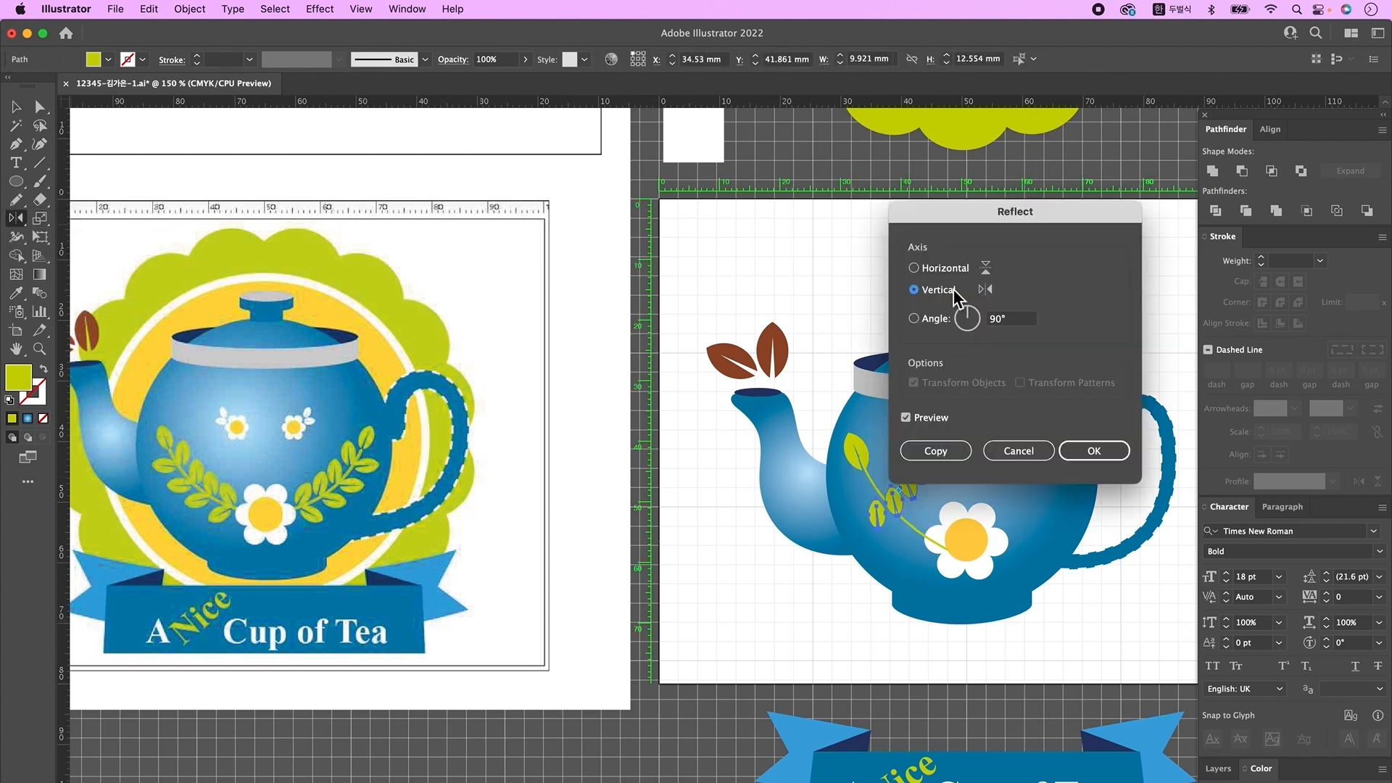
click(935, 451)
- Fit the mirrored leaves along the stem's lower side and adjust the position of the tip leaf
key(v)
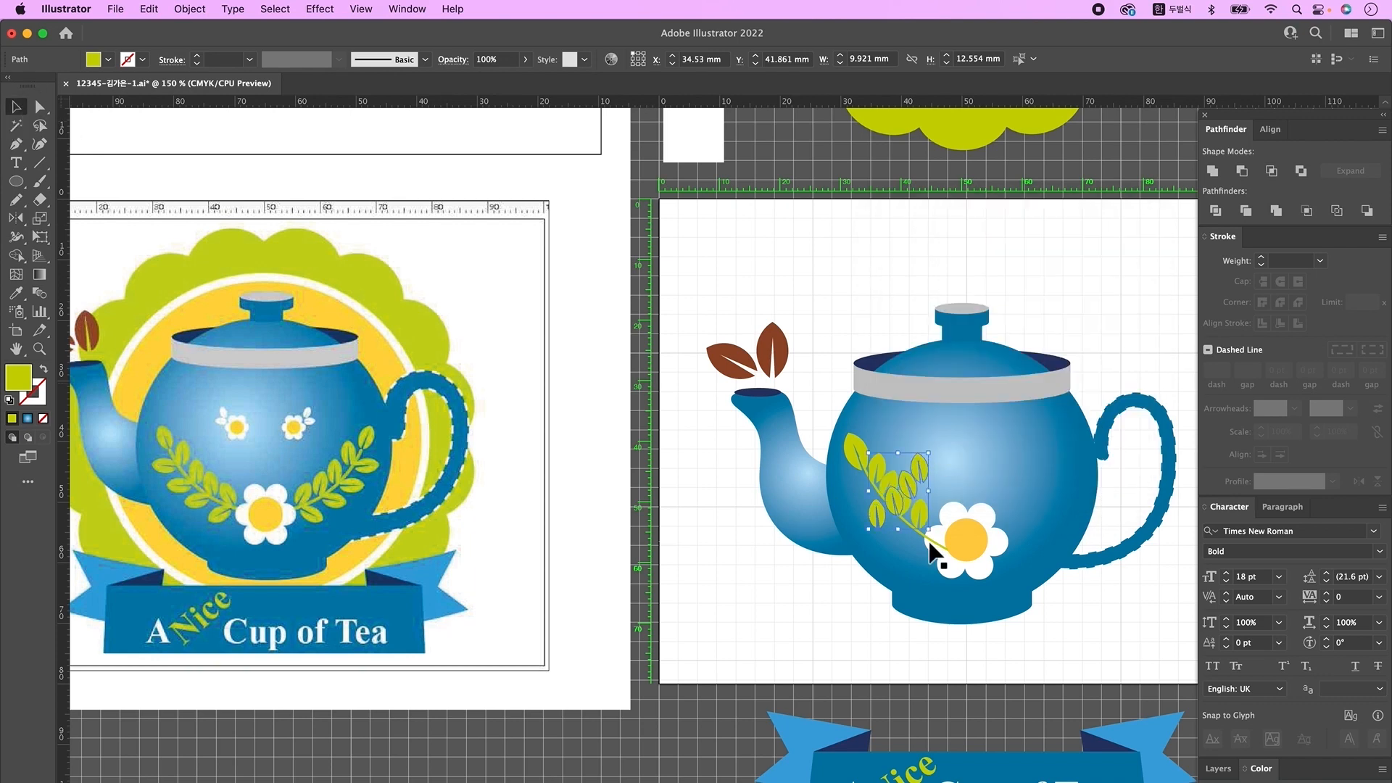
mouse_move(934, 545)
mouse_down()
mouse_move(915, 533)
mouse_move(908, 484)
mouse_move(885, 513)
mouse_move(925, 489)
mouse_move(864, 501)
mouse_move(909, 541)
mouse_up()
click(882, 518)
click(930, 645)
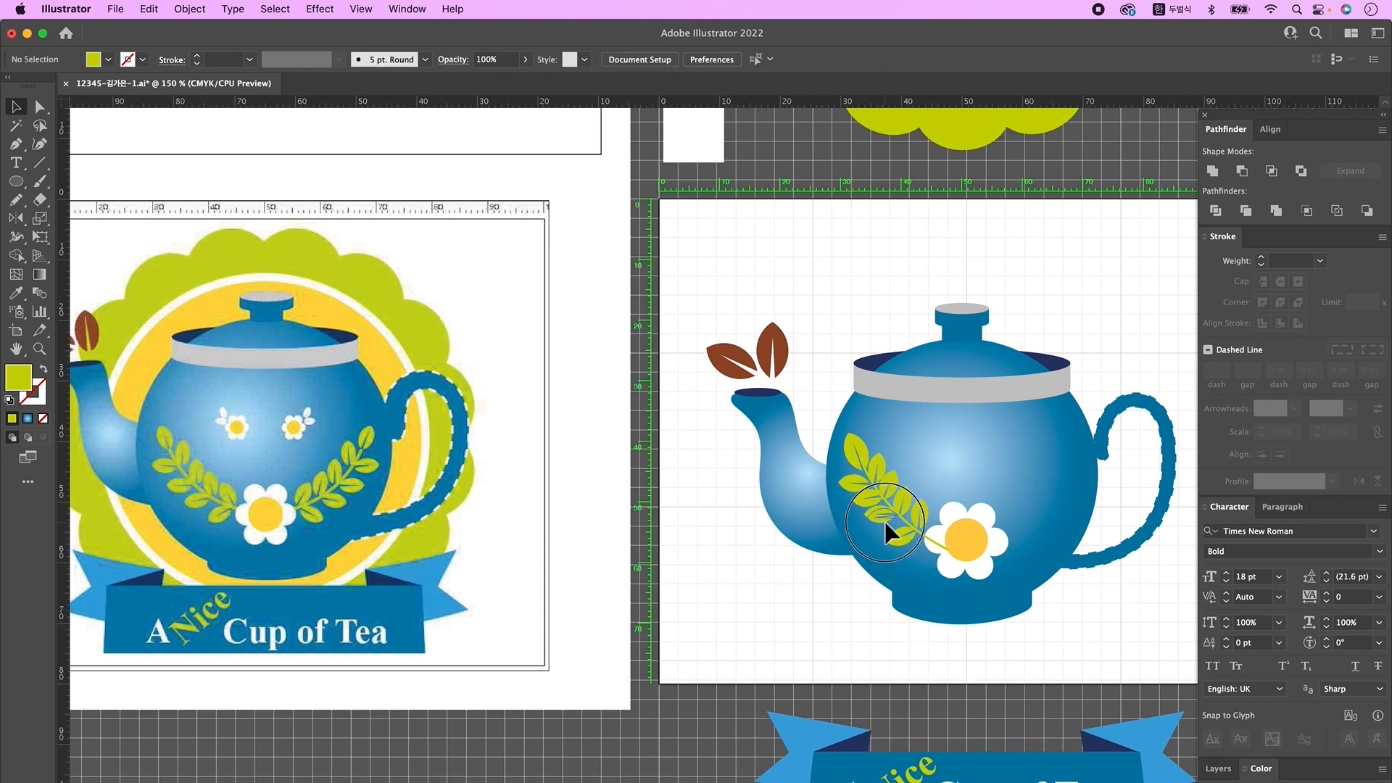
drag(856, 447, 859, 453)
key(super+shift+a)
- Expand the fill and stroke of the curved stem into a shape
click(931, 539)
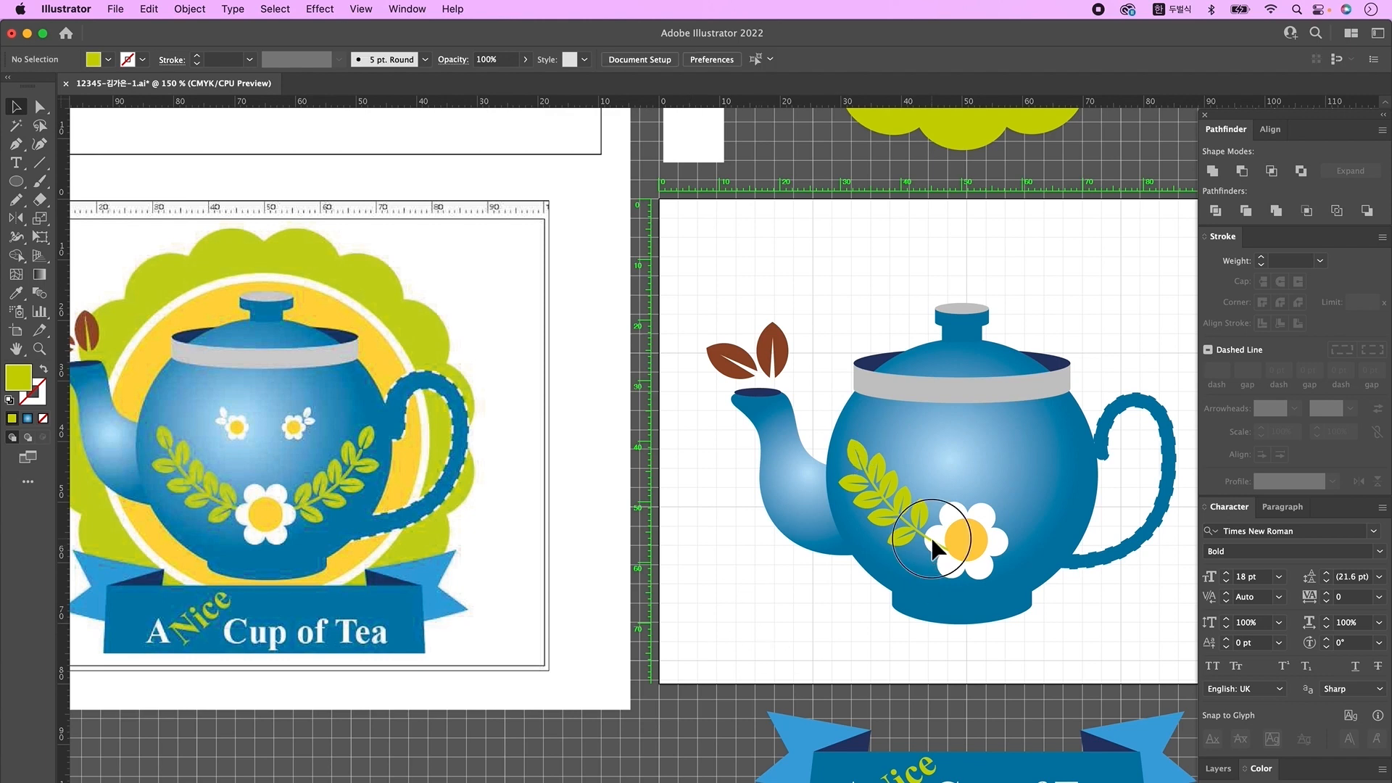
click(202, 10)
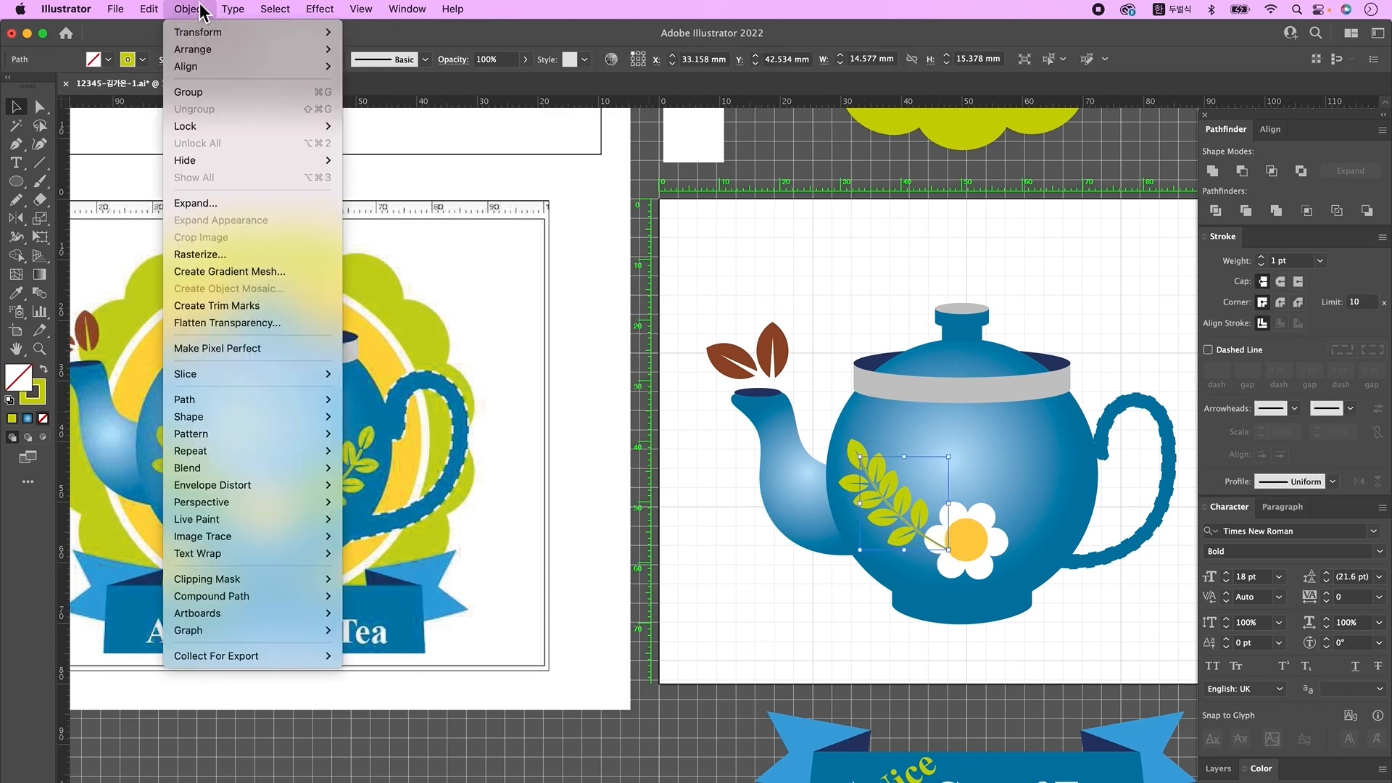
click(206, 203)
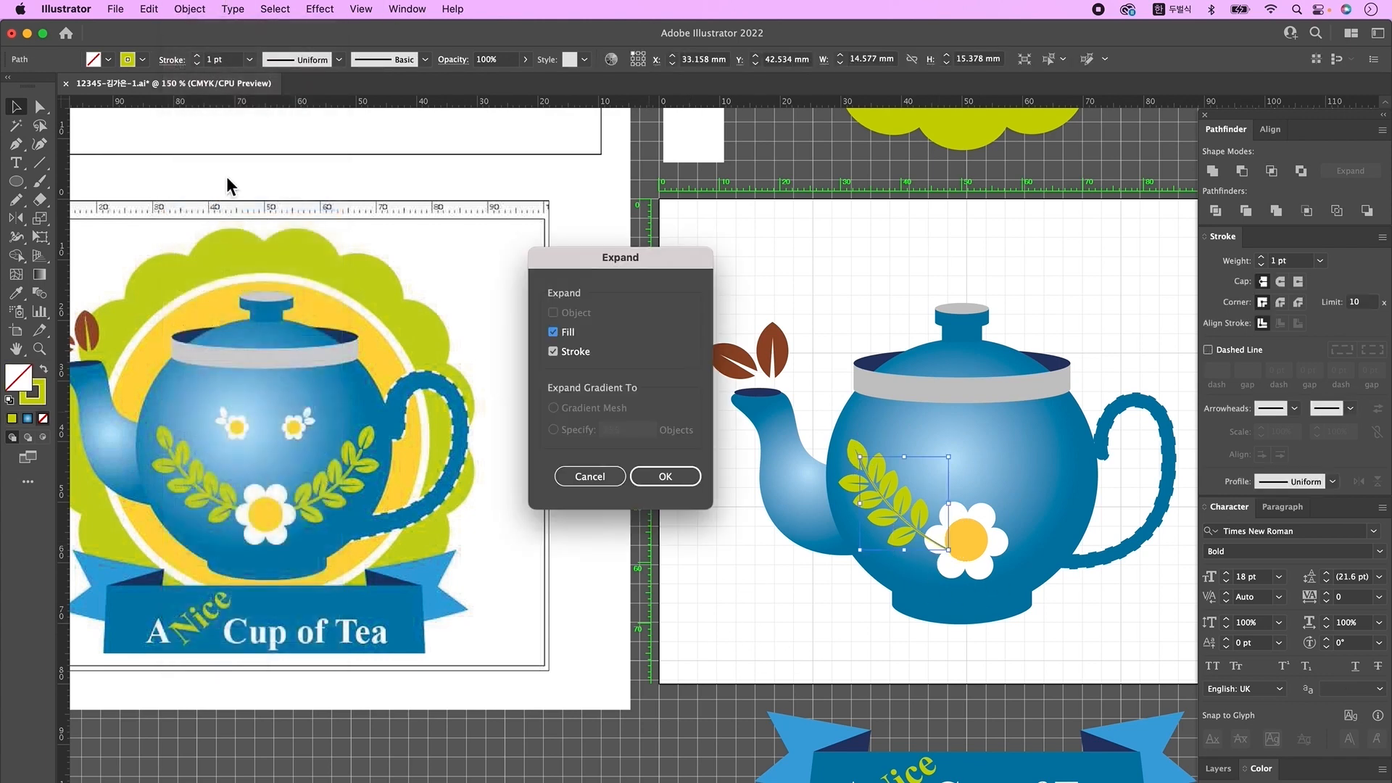
click(649, 476)
click(943, 569)
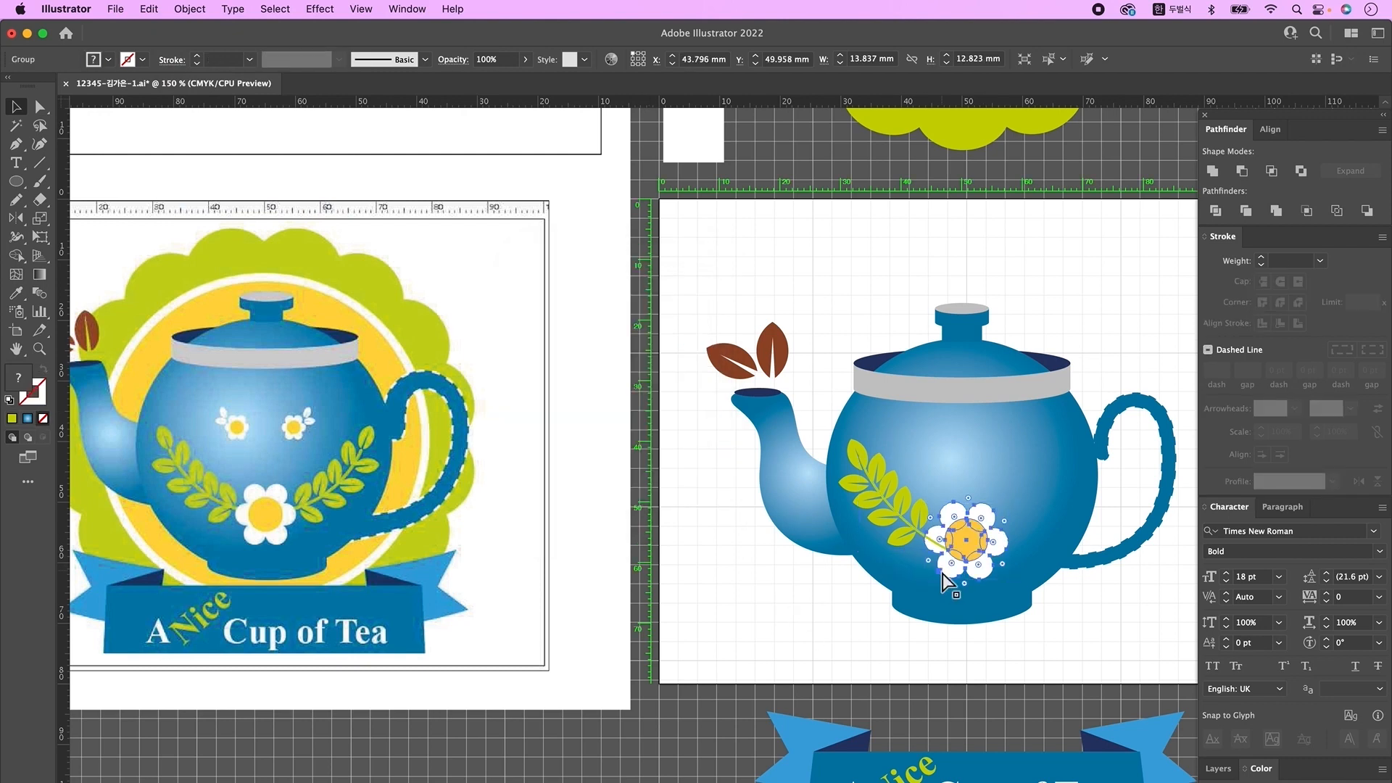
click(1042, 646)
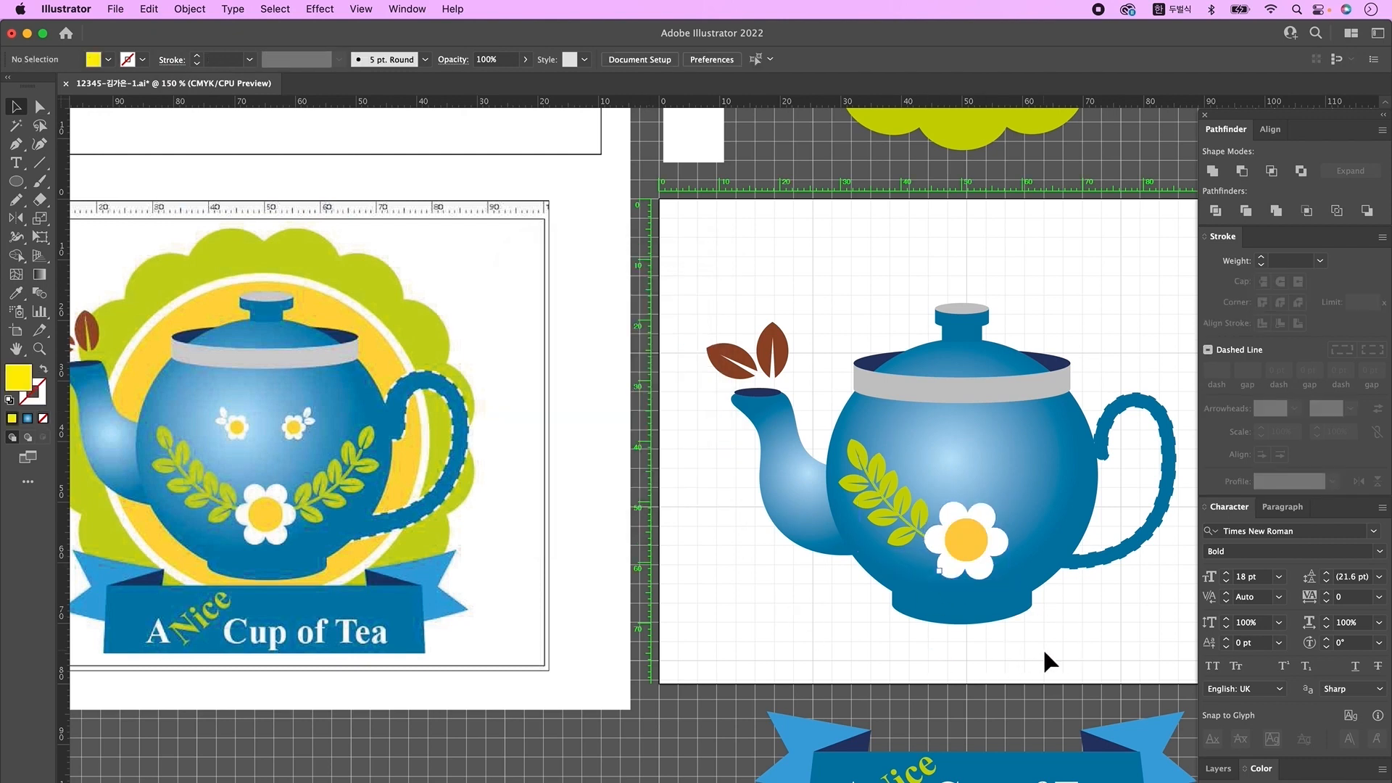
- Copy the leafy branch to the other side of the flower and reflect the copy across the vertical axis
click(920, 533)
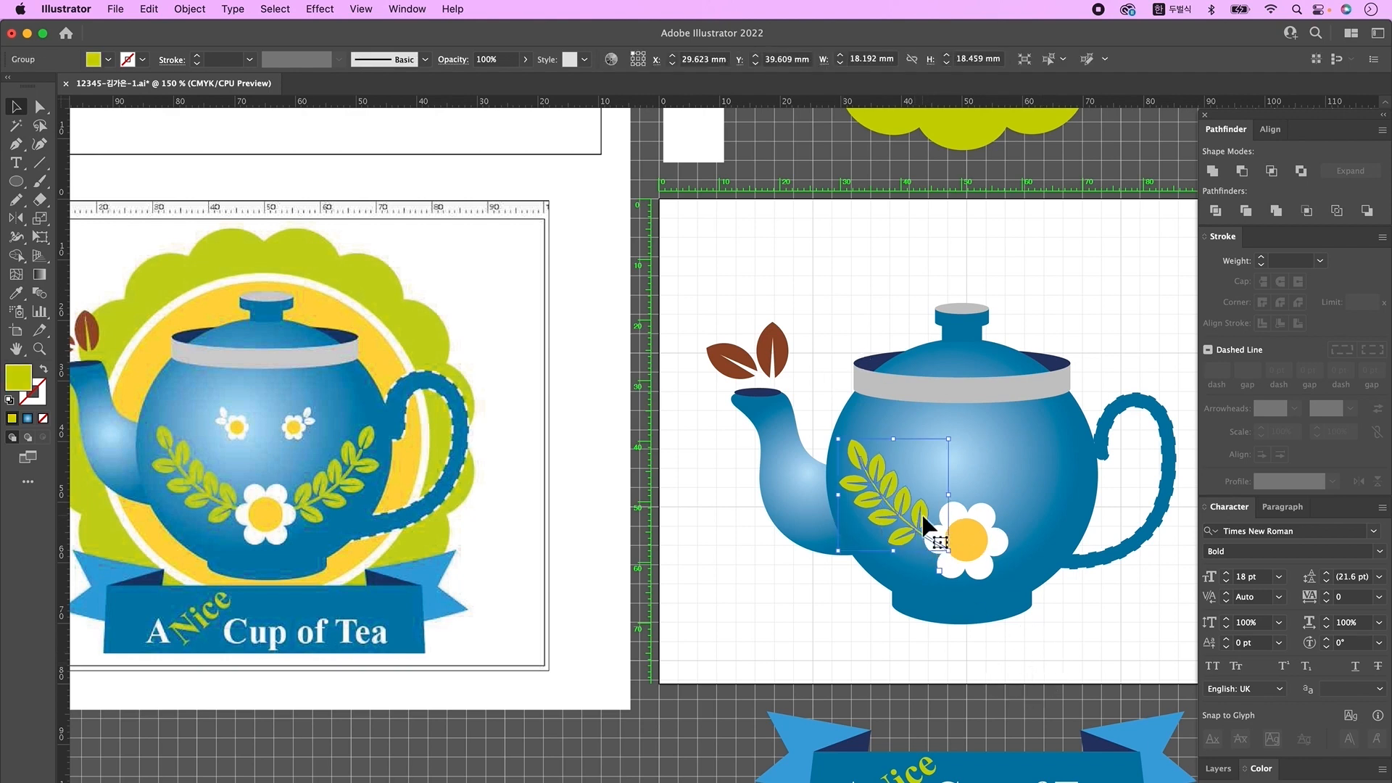
drag(899, 499, 1013, 498)
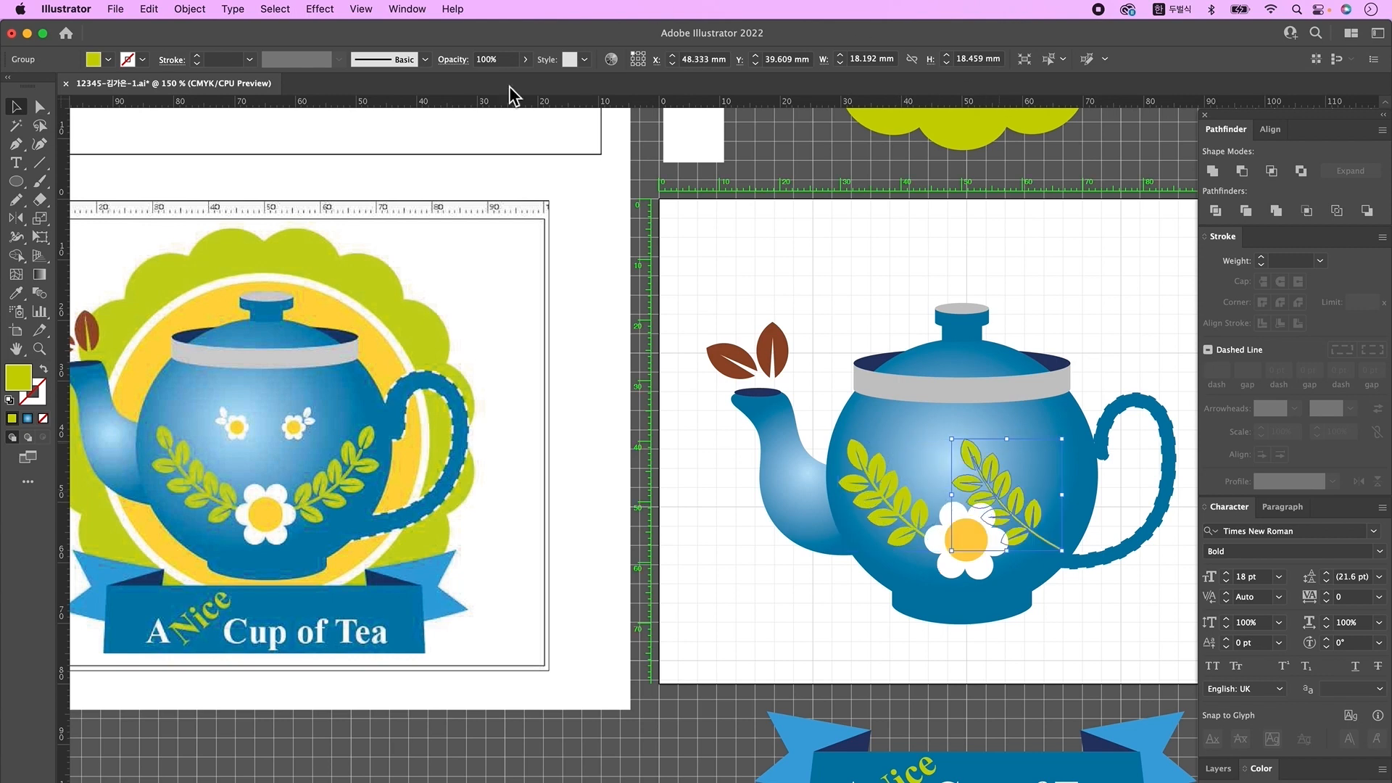
double_click(19, 219)
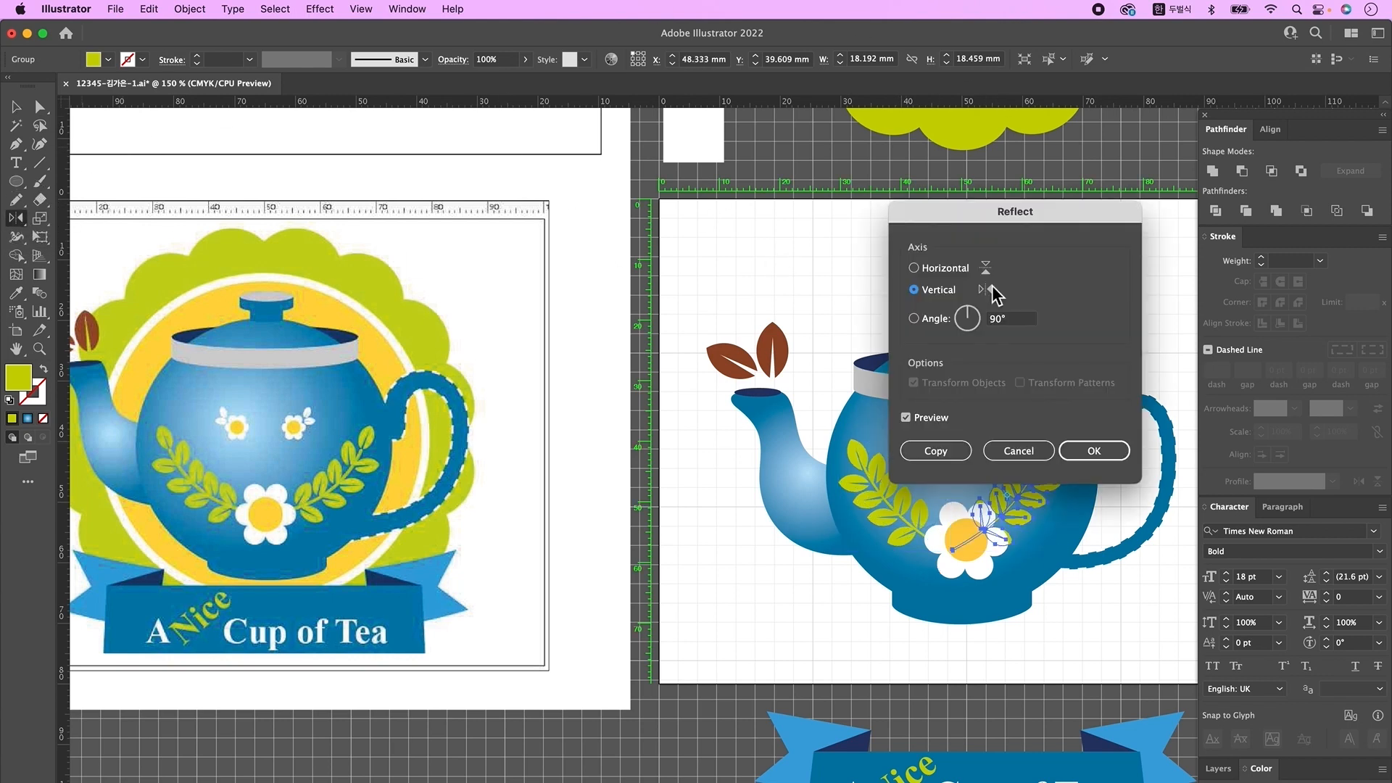
click(1112, 455)
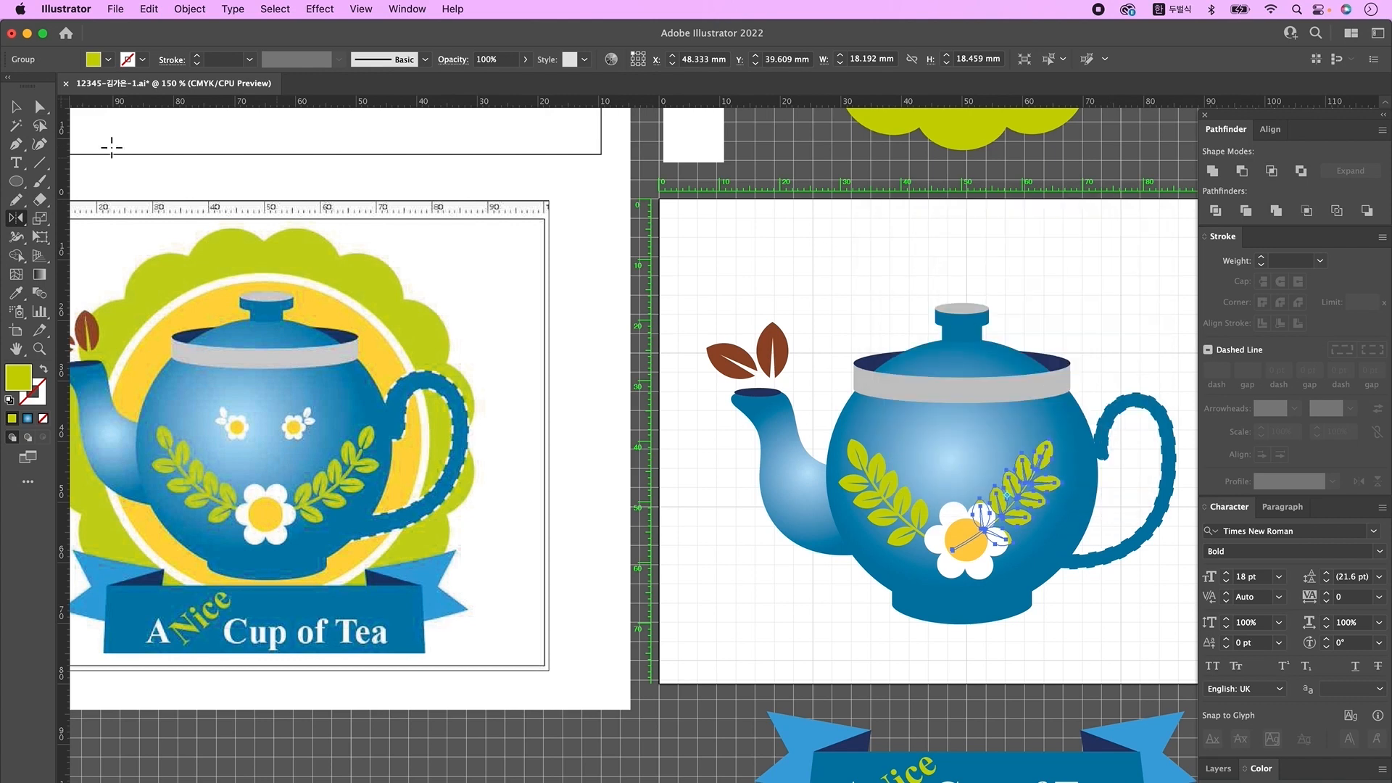
click(16, 107)
- Move the mirrored branch outward from the flower and slightly reduce the height of both branches
drag(1024, 506, 1050, 516)
shift+click(899, 500)
drag(963, 439, 962, 448)
key(super+shift+a)
- Nudge the two leafy branches outward so they sit evenly on either side of the flower
click(918, 518)
key(Left)
click(1055, 518)
key(Right)
click(888, 508)
click(1117, 629)
click(869, 501)
key(Left)
click(1074, 472)
key(Right)
click(1110, 634)
key(super+minus)
mouse_move(887, 522)
mouse_down()
mouse_move(839, 528)
mouse_move(893, 533)
mouse_up()
click(702, 500)
click(711, 545)
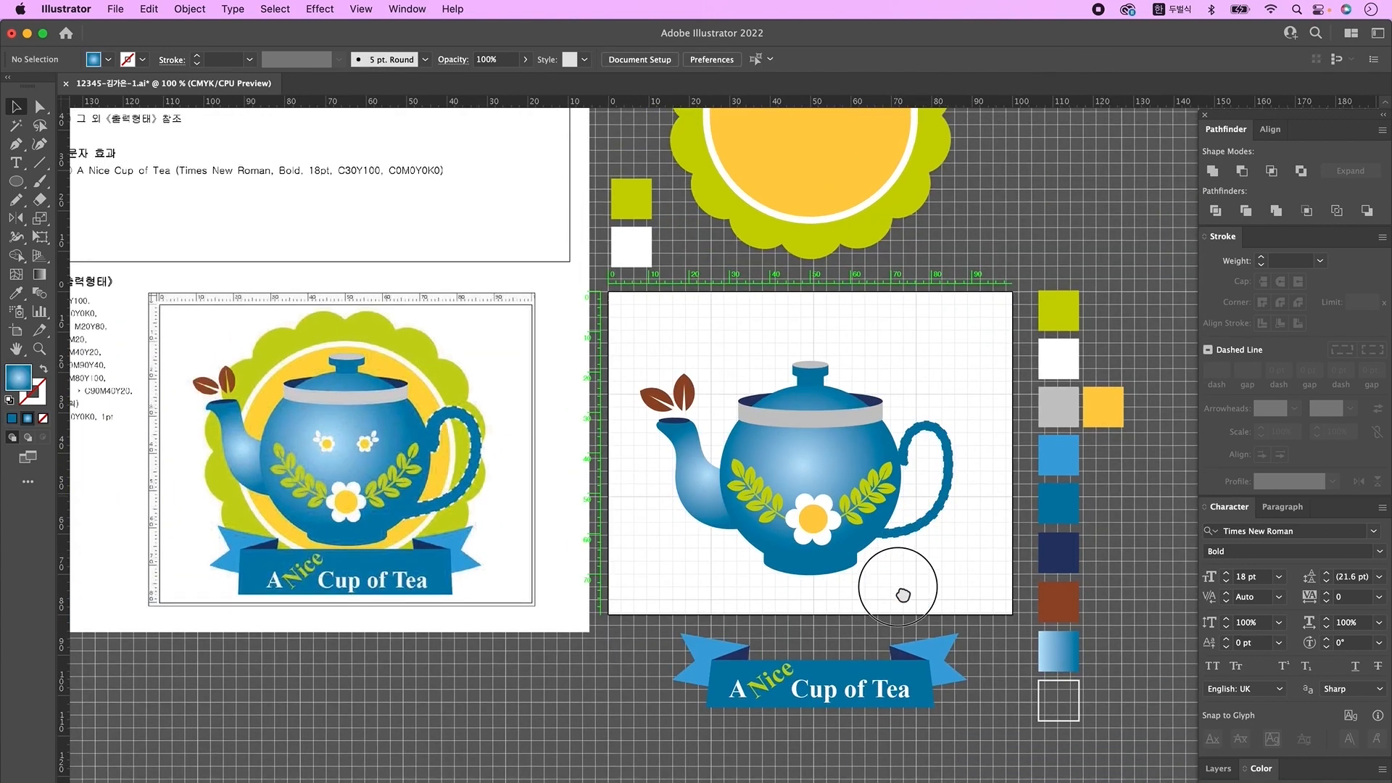
scroll(906, 507, up, 3)
scroll(924, 417, down, 2)
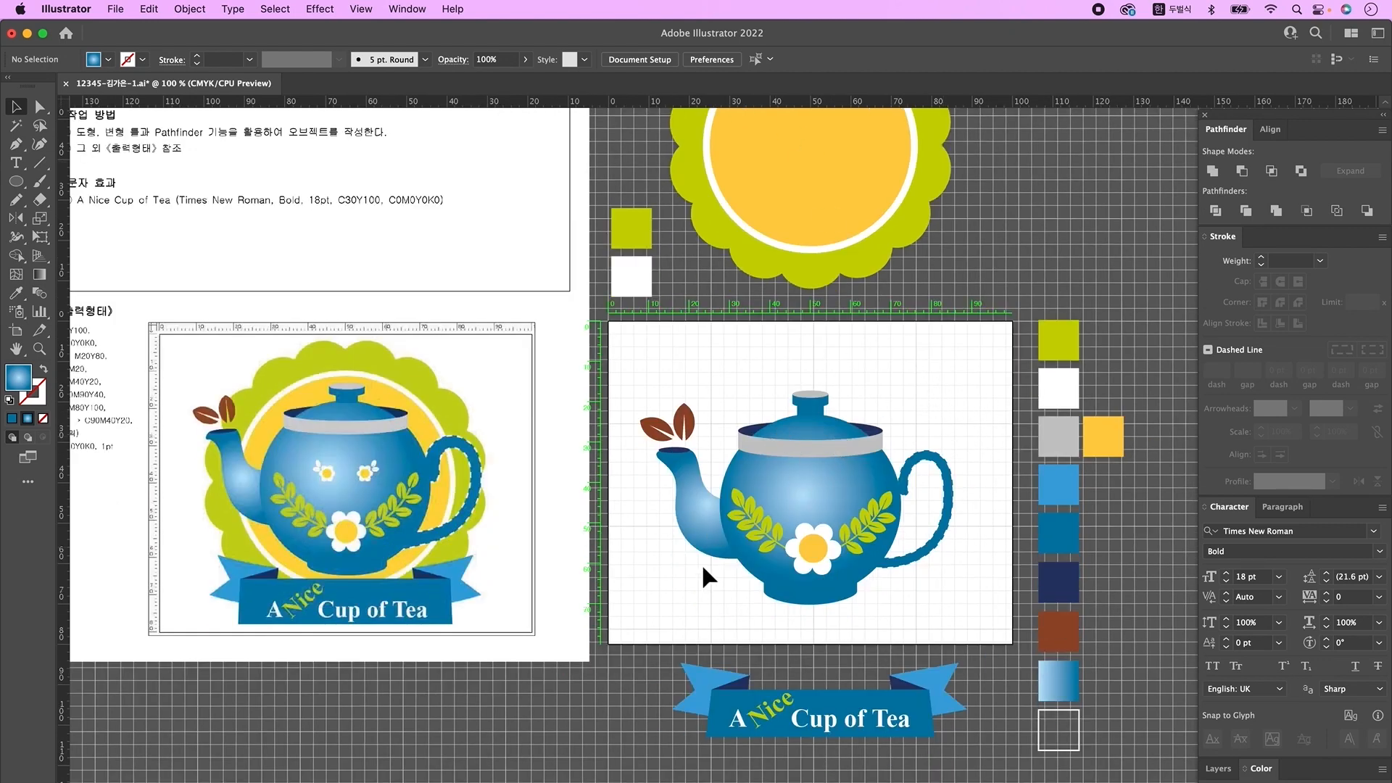
key(super+z)
key(super+z)
key(super+z)
key(super+z)
- Scale the whole teapot artwork down slightly and move the scalloped circular badge onto the artboard behind it
drag(648, 348, 972, 621)
drag(966, 300, 964, 323)
drag(814, 190, 815, 525)
drag(840, 384, 839, 382)
click(804, 606)
- Position the "A Nice Cup of Tea" ribbon across the teapot's base and fine-tune the badge arrangement on the artboard
mouse_move(811, 589)
mouse_down()
mouse_move(811, 578)
mouse_move(800, 593)
mouse_up()
drag(925, 611, 917, 626)
click(1269, 129)
click(889, 680)
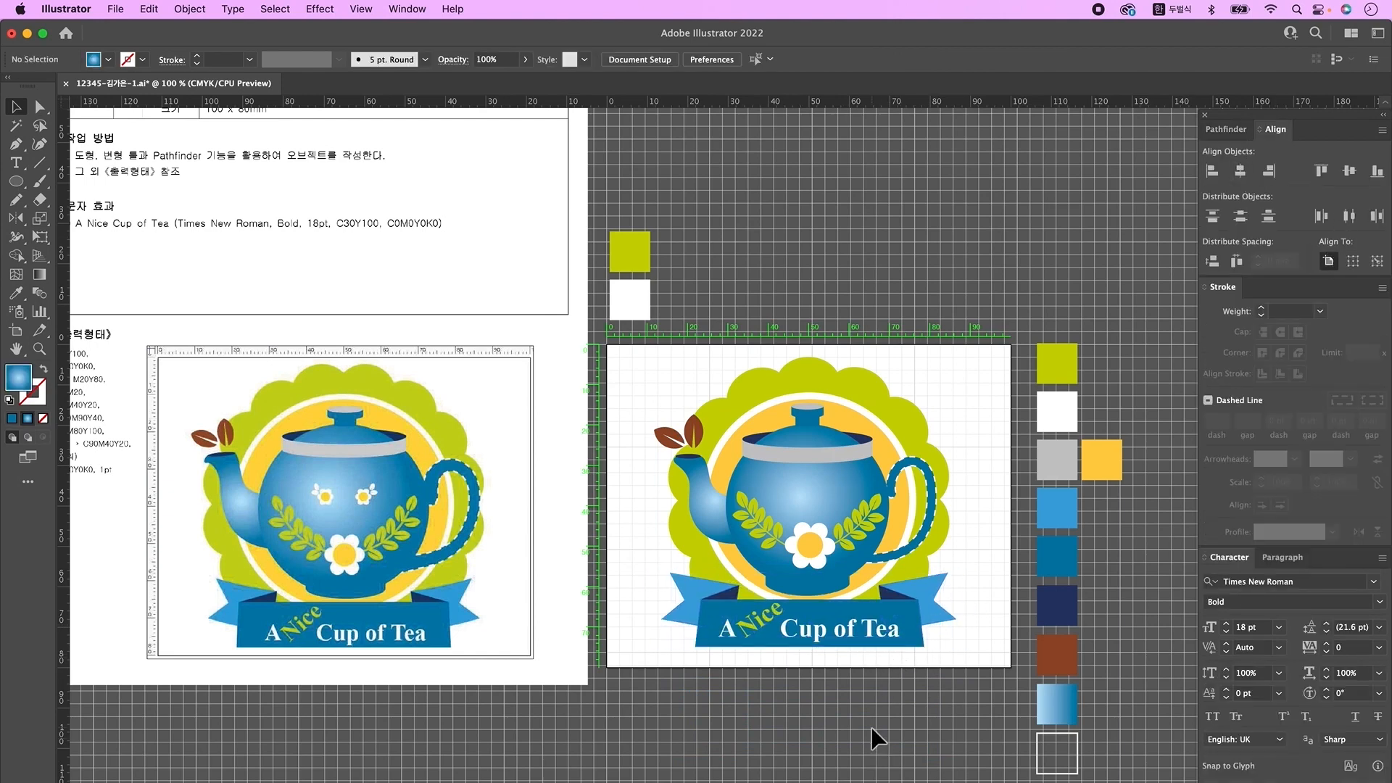
click(673, 439)
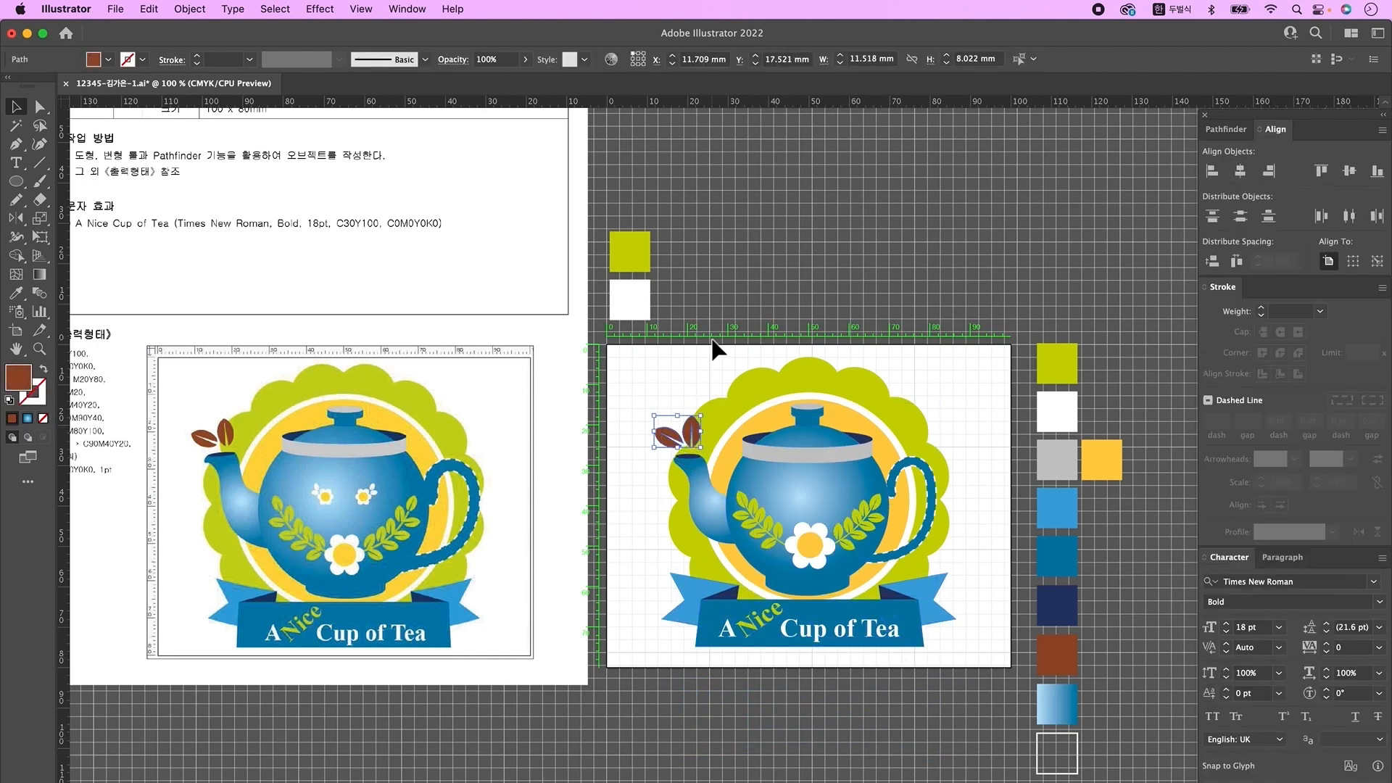
click(707, 367)
- Delete the column of colour swatch squares beside the artboard and save the badge document
scroll(869, 725, right, 2)
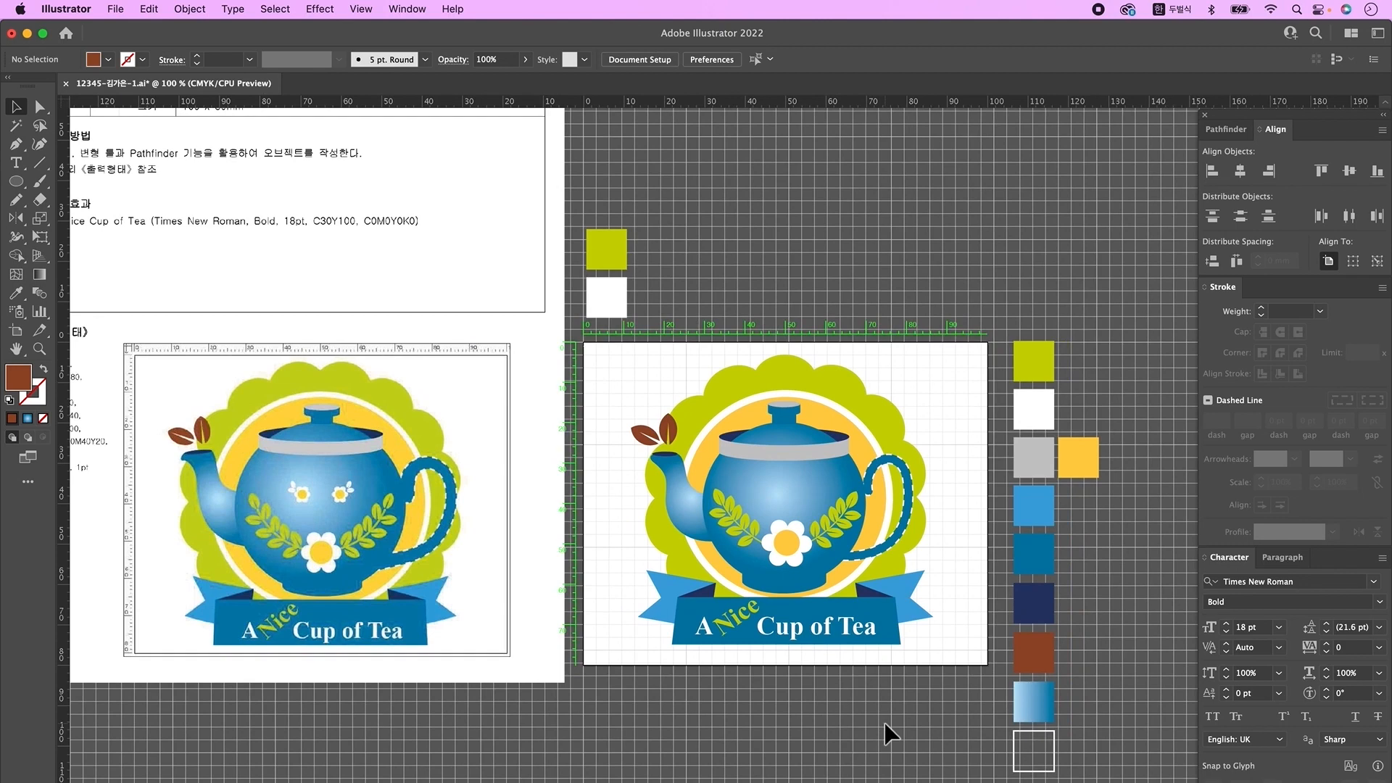
drag(884, 722, 918, 731)
drag(803, 727, 850, 730)
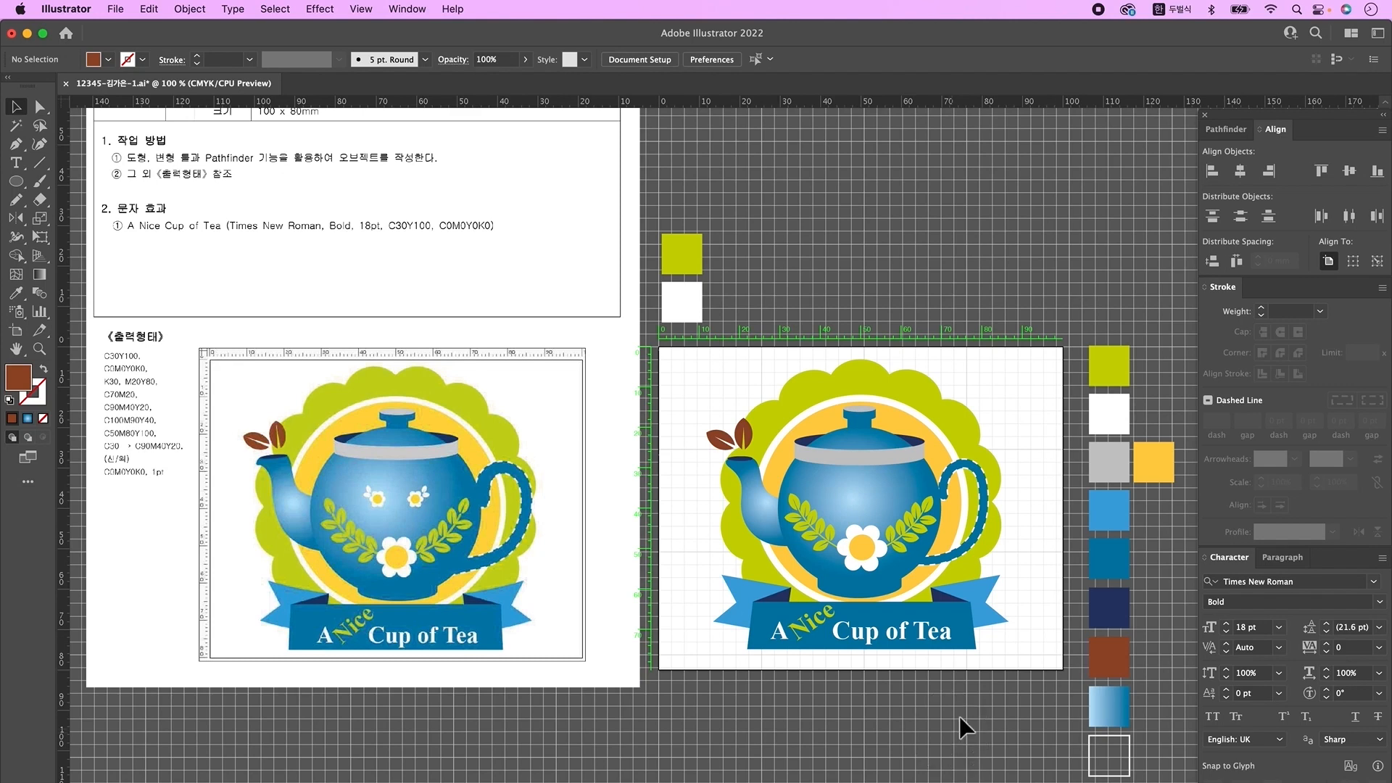
click(1116, 503)
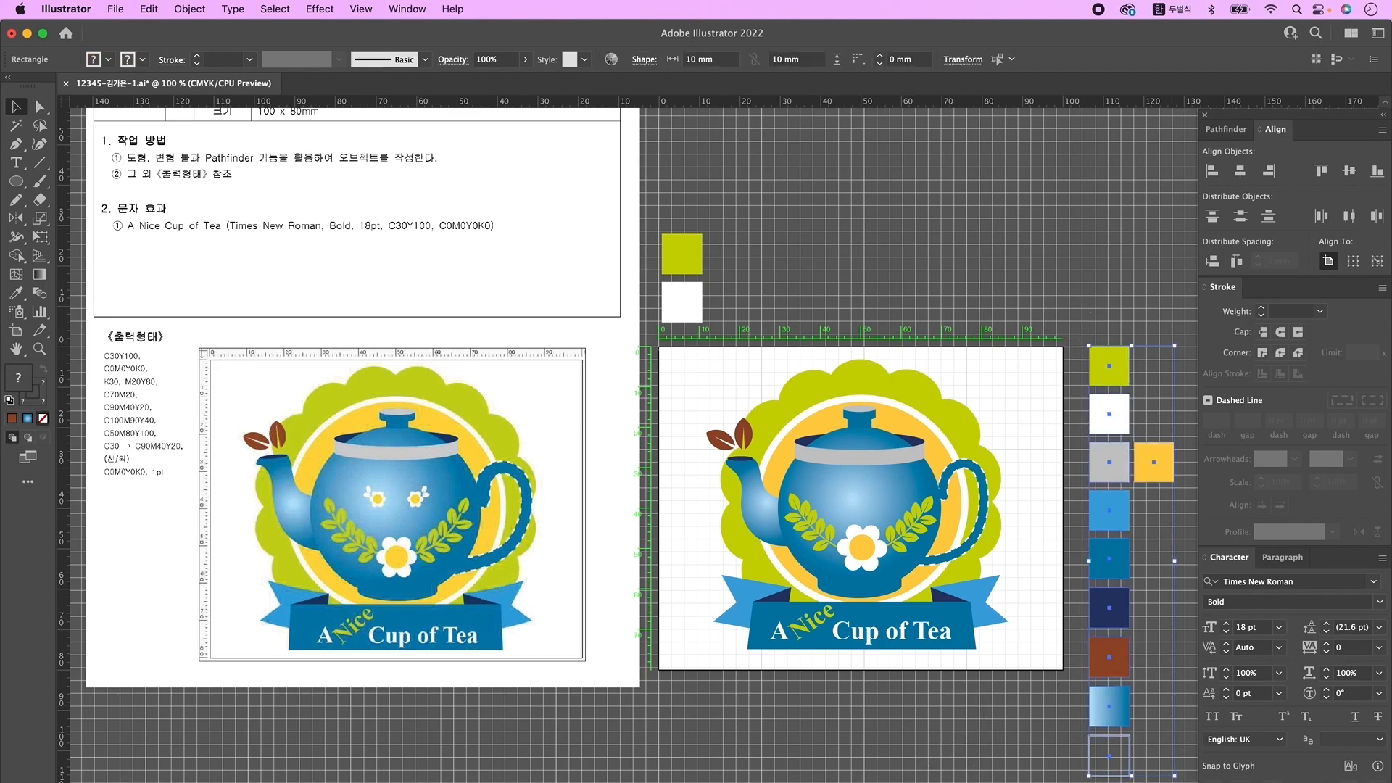
key(Delete)
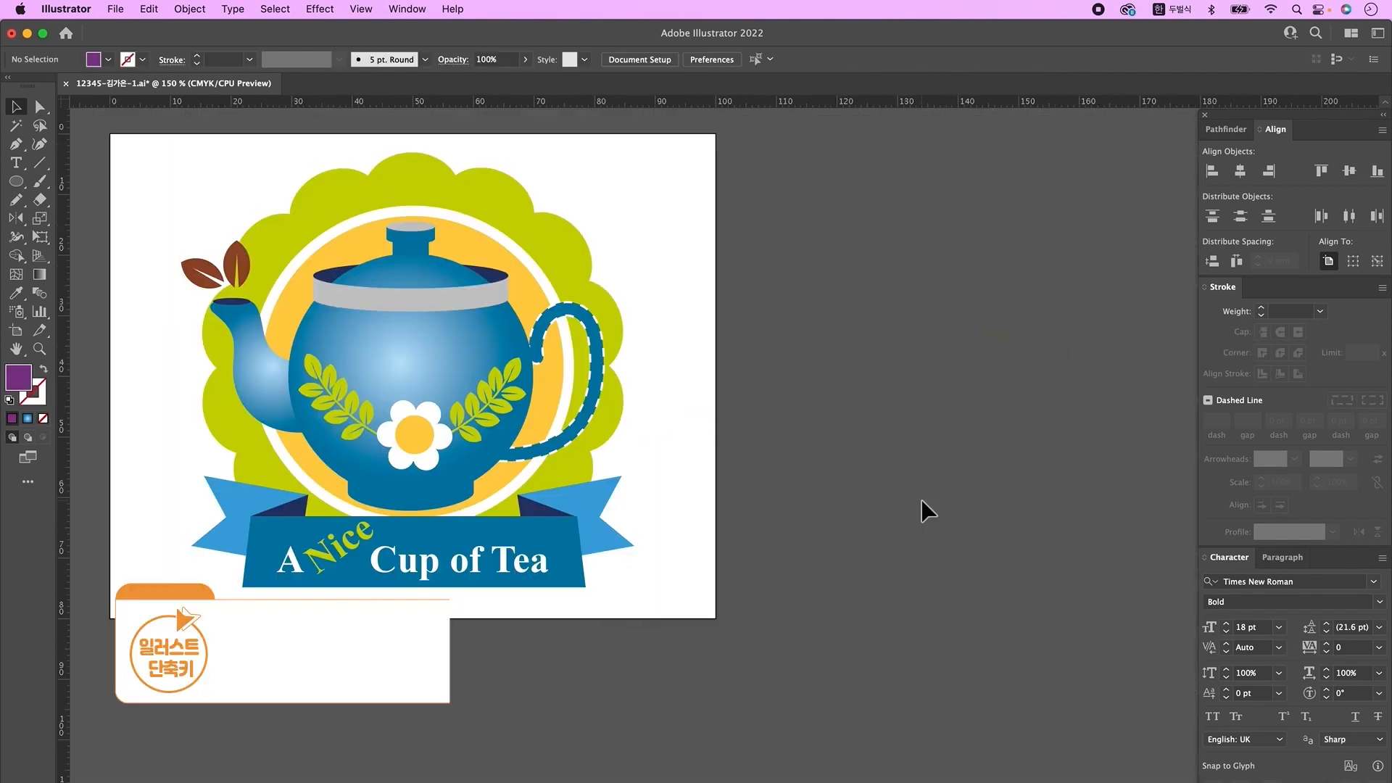
click(115, 9)
click(139, 163)
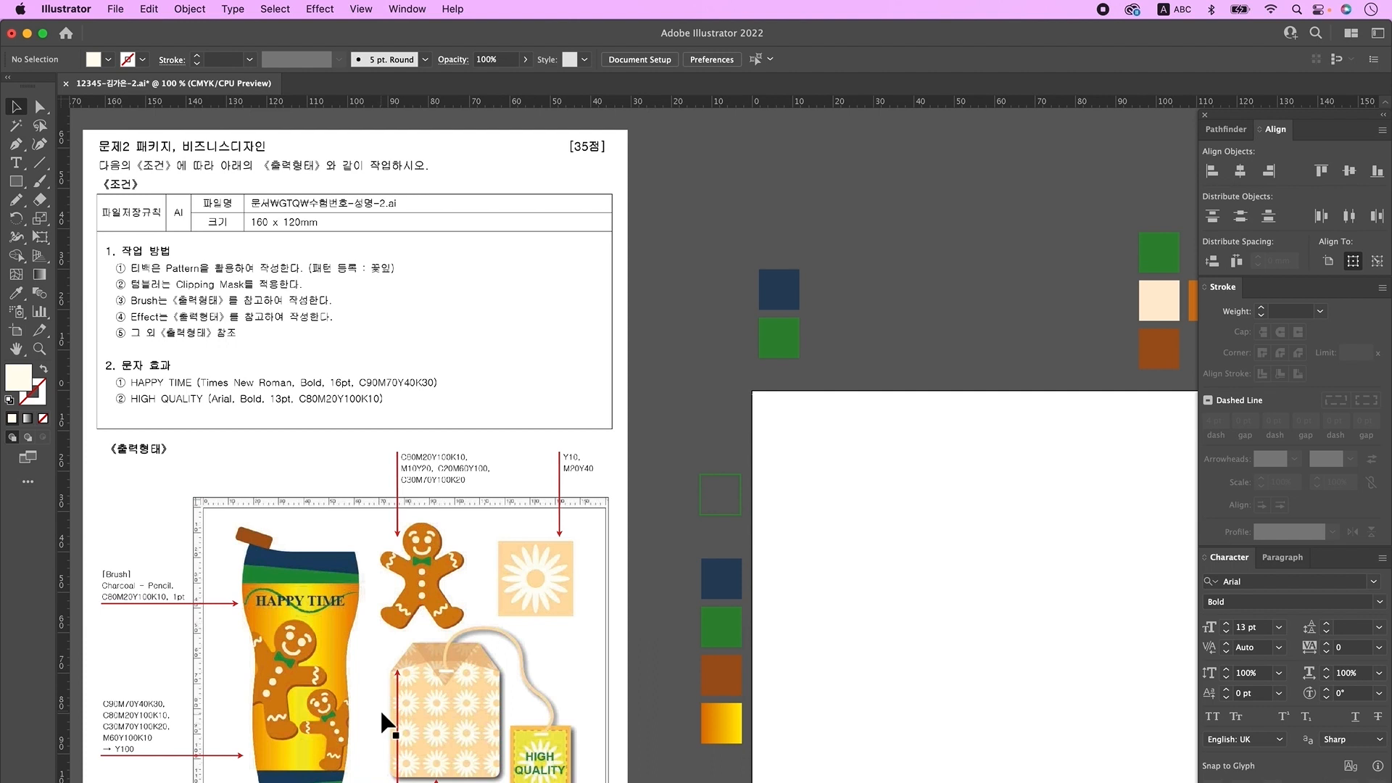
- Add the text "HAPPY TIME" above the navy and green swatches outside the artboard
click(17, 168)
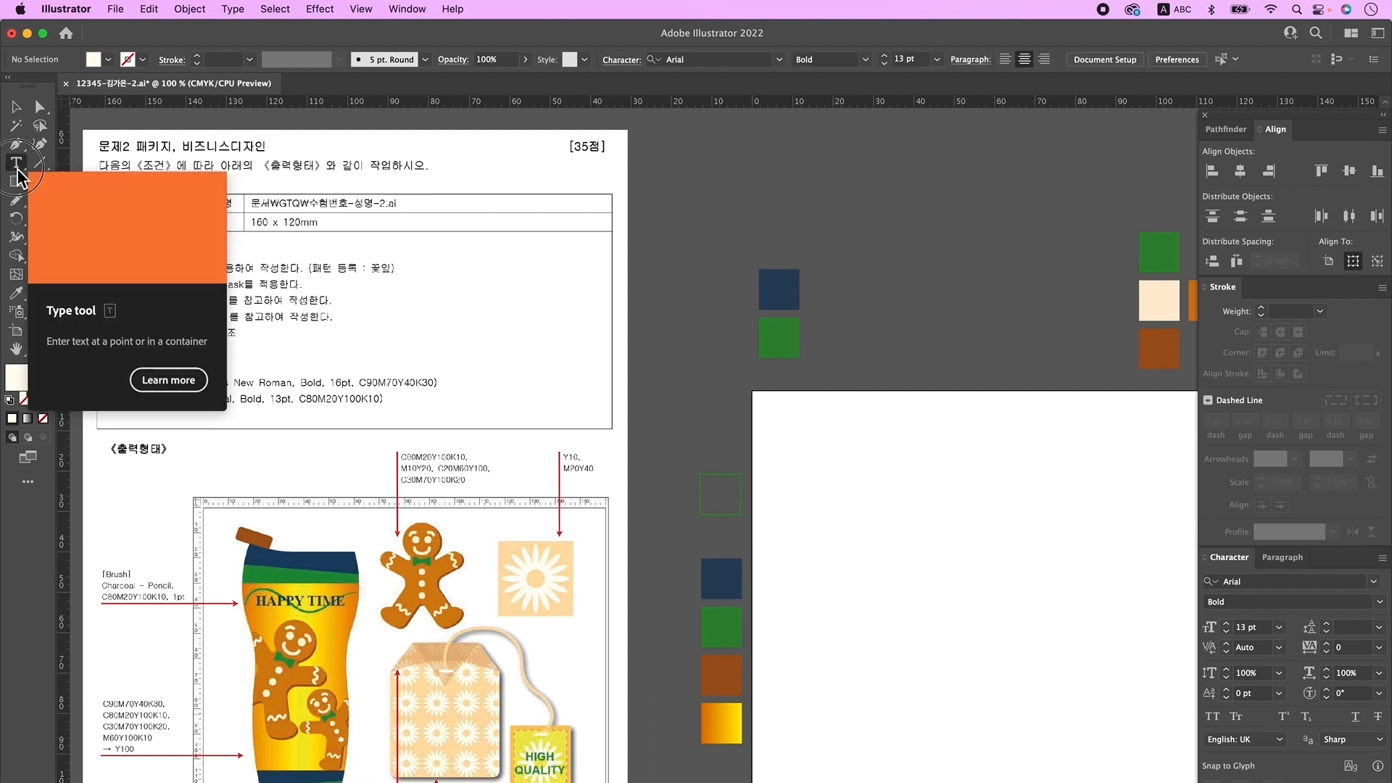
click(835, 255)
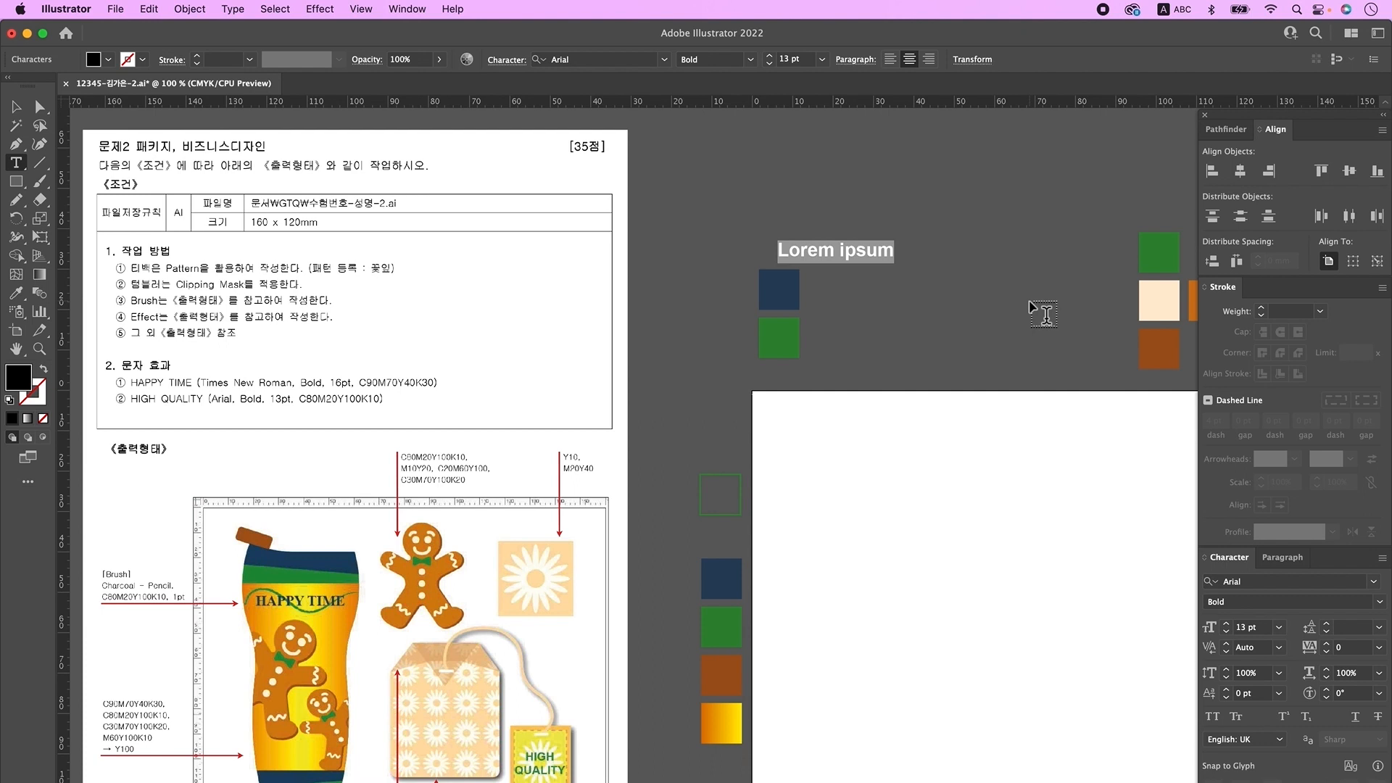
text(HAPPY TIME)
key(Escape)
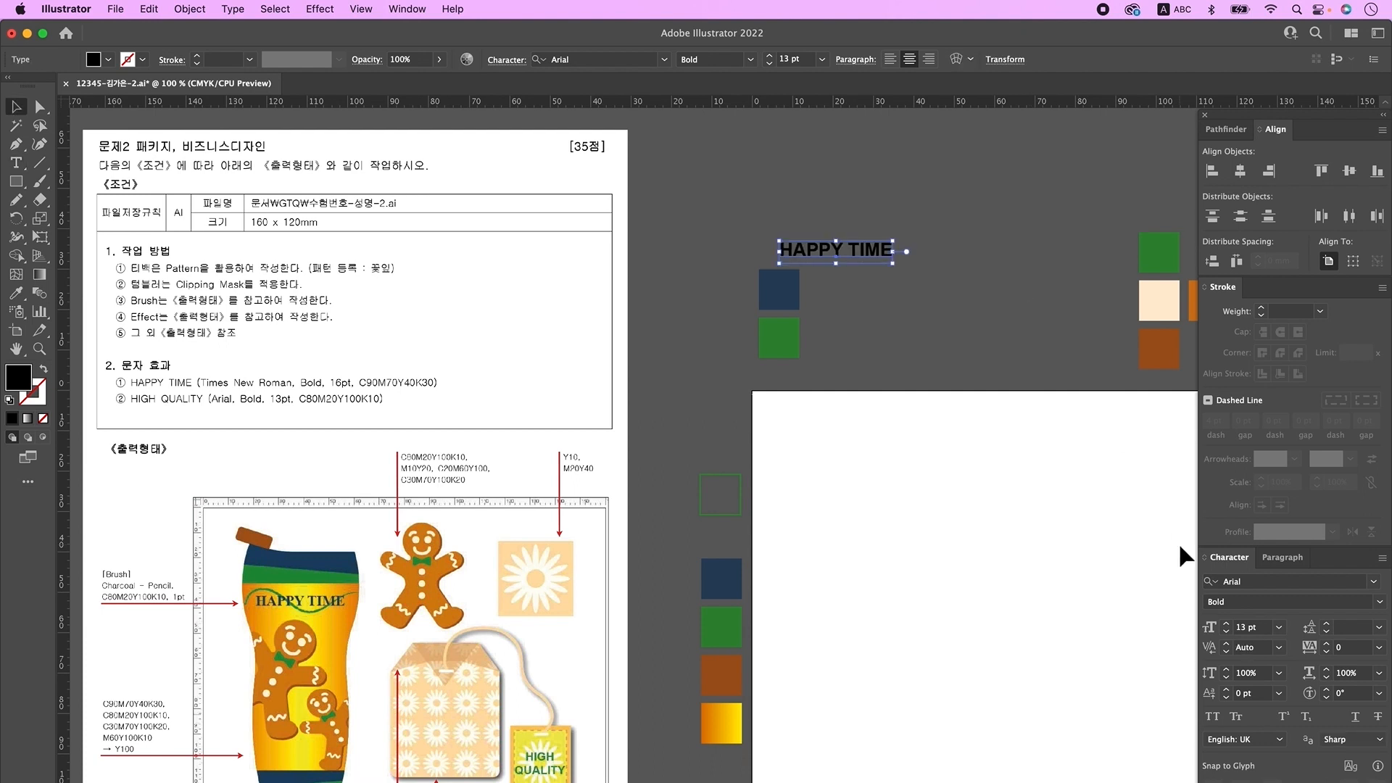
- Format the "HAPPY TIME" text in Times New Roman at 16 pt and colour it with the navy swatch
click(1265, 583)
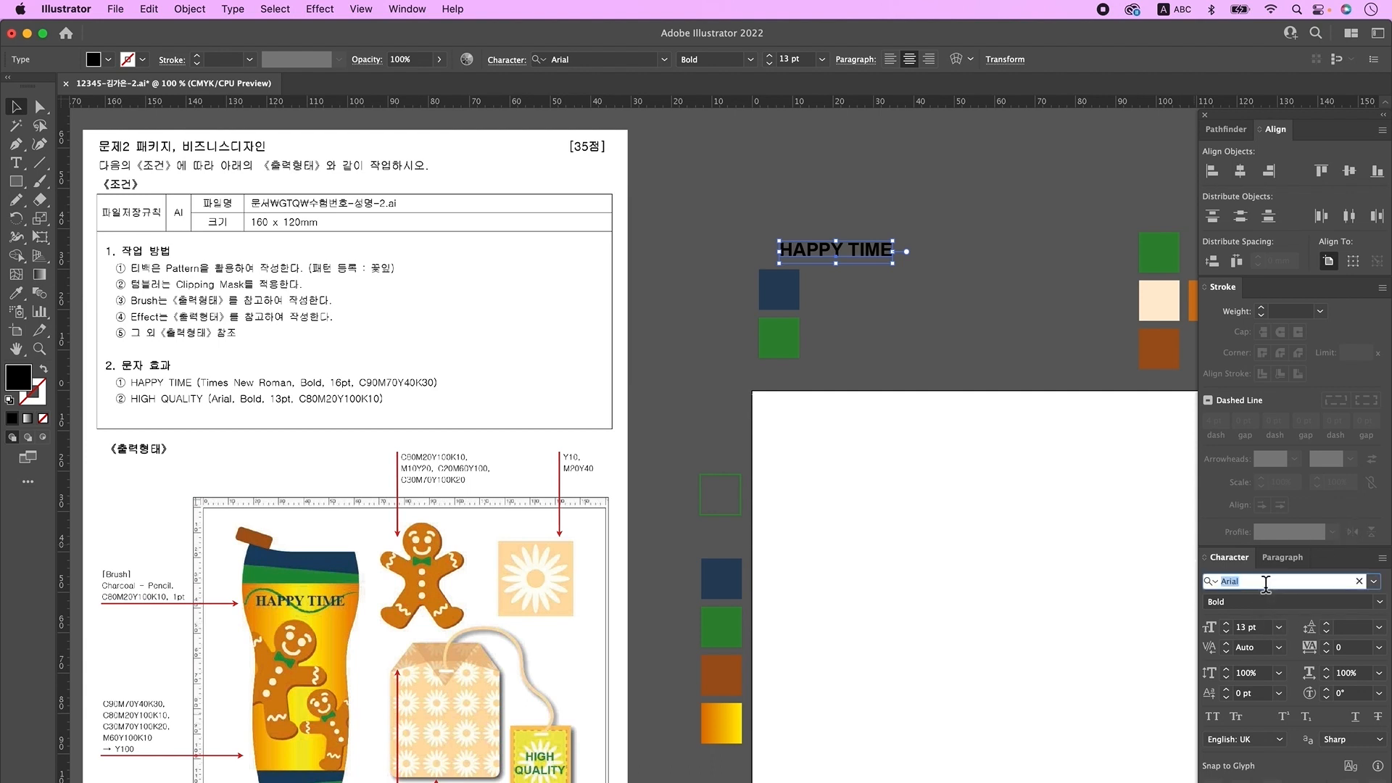
text(Times New Roman)
key(Return)
click(1246, 629)
text(16)
key(Return)
click(16, 293)
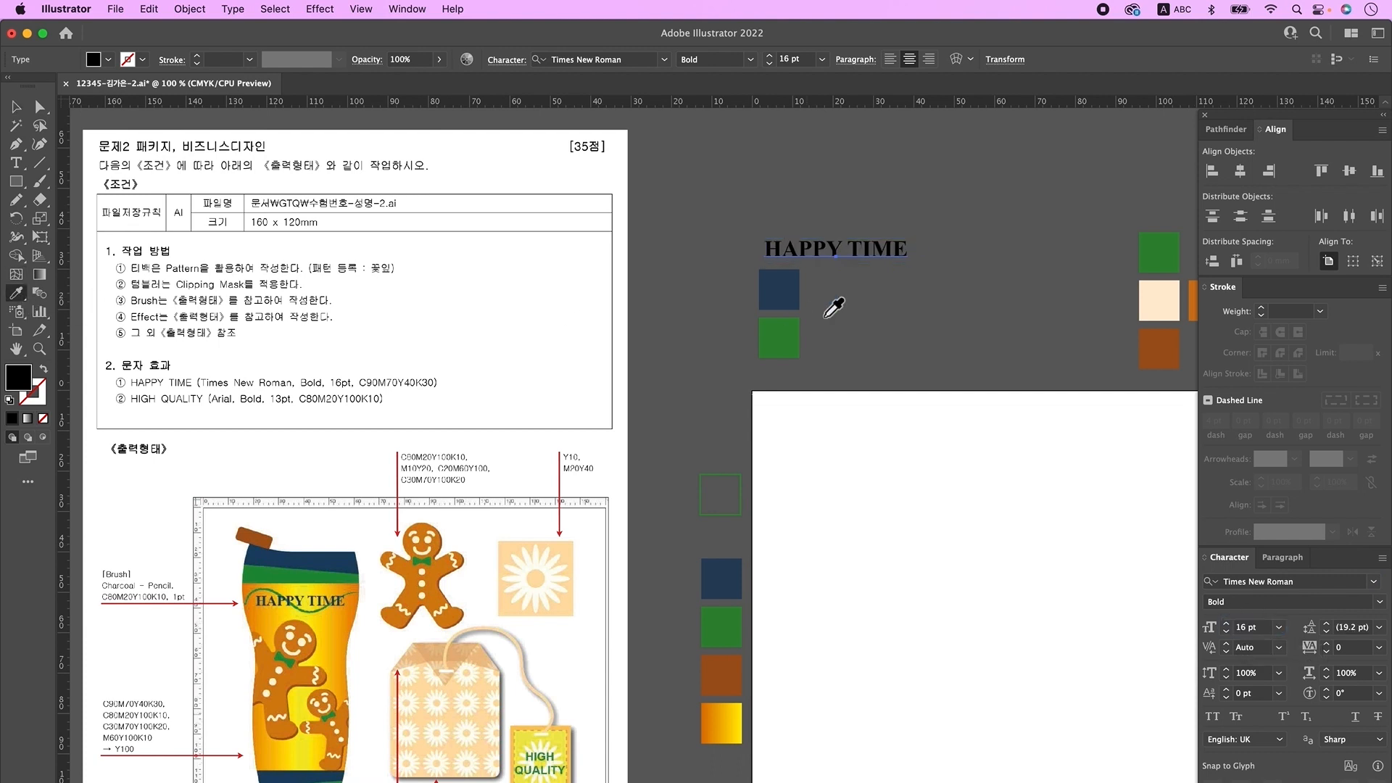
click(787, 287)
- Add the text "HIGH QUALITY" on two lines beneath the "HAPPY TIME" text
key(t)
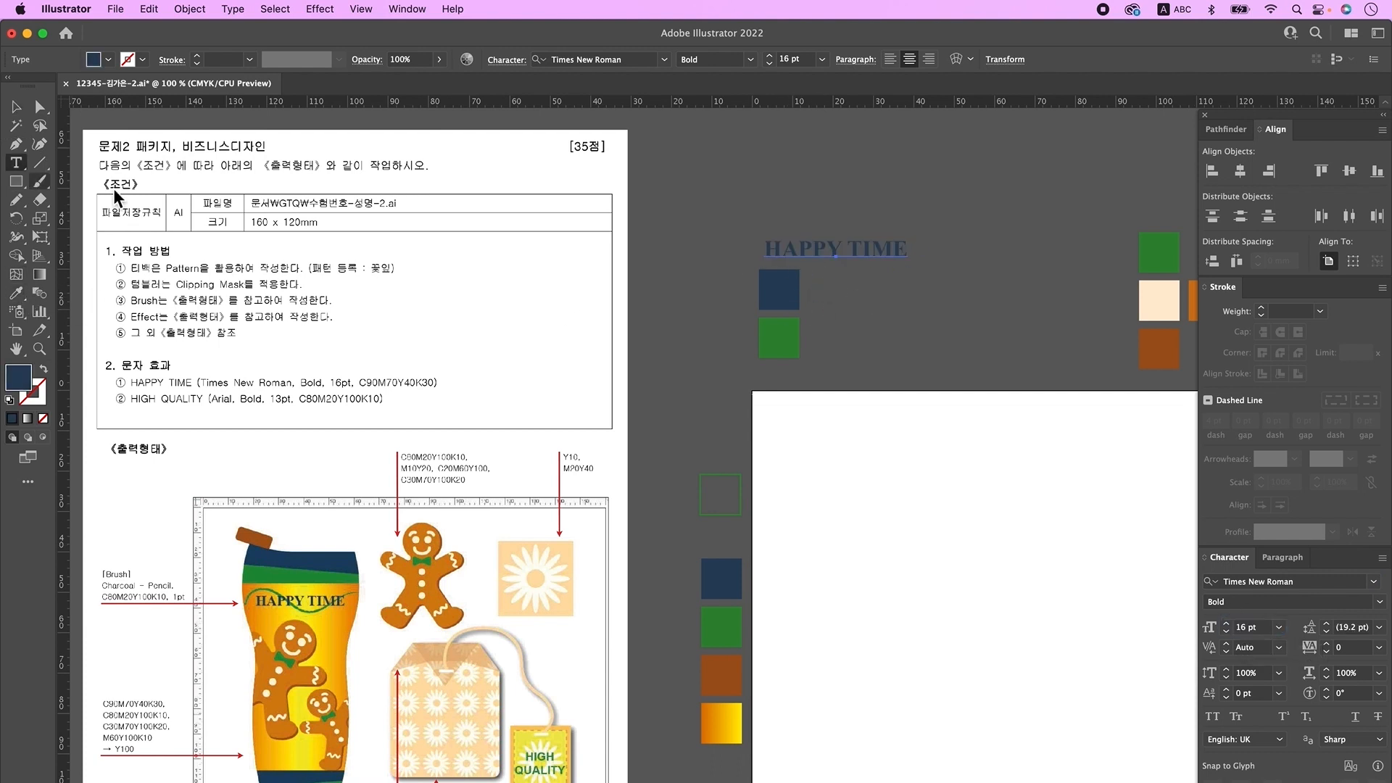
click(842, 287)
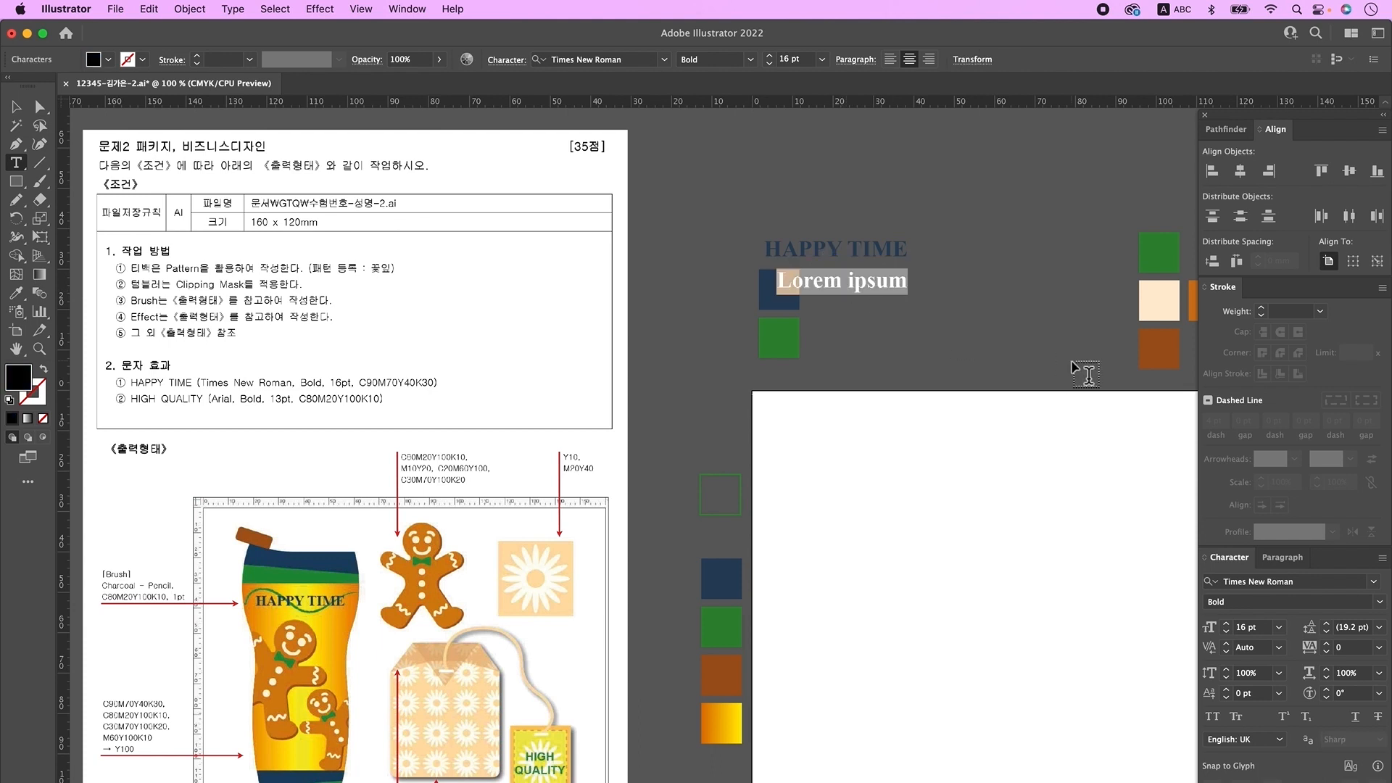
text(HIGH)
key(Return)
text(QUALITY)
key(Escape)
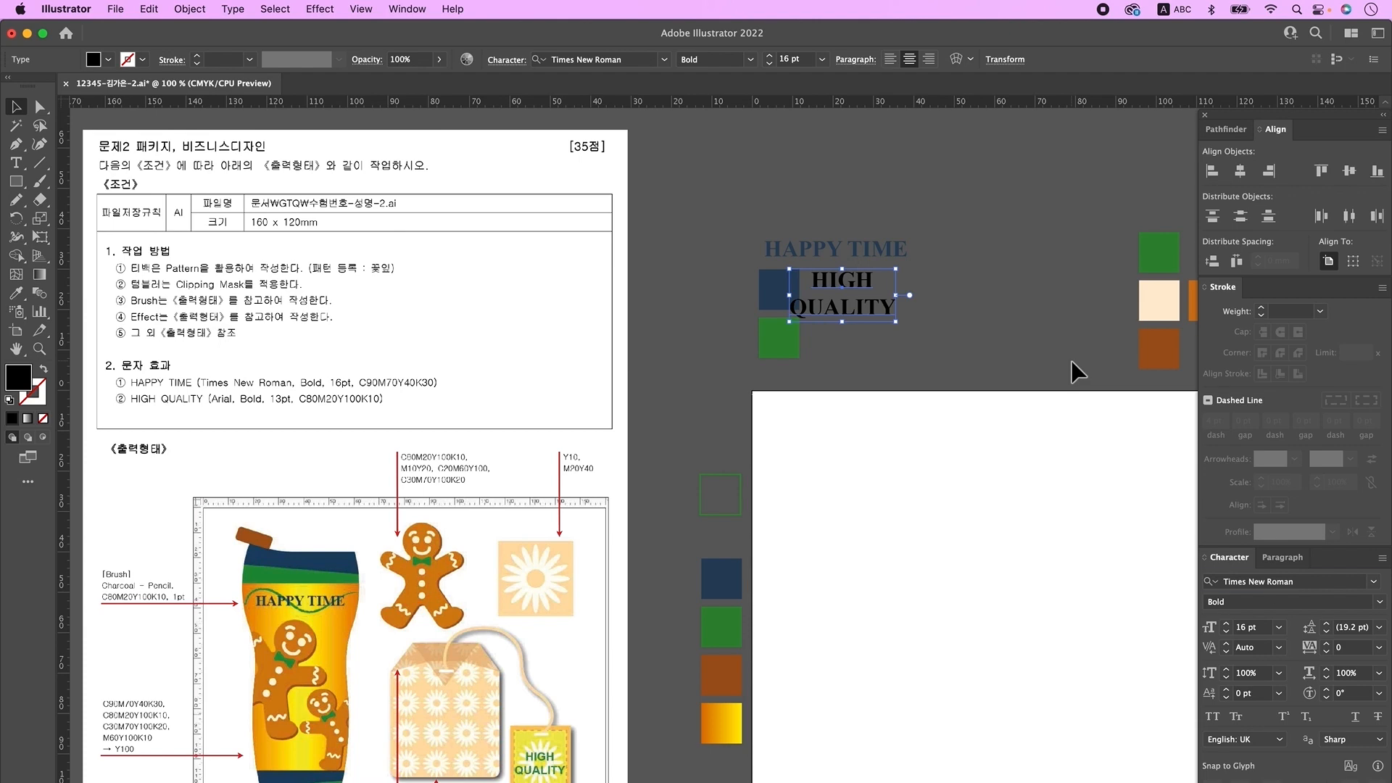
- Format the "HIGH QUALITY" text in Arial at 13 pt and colour it with the green swatch
click(1275, 582)
text(Arial)
key(Return)
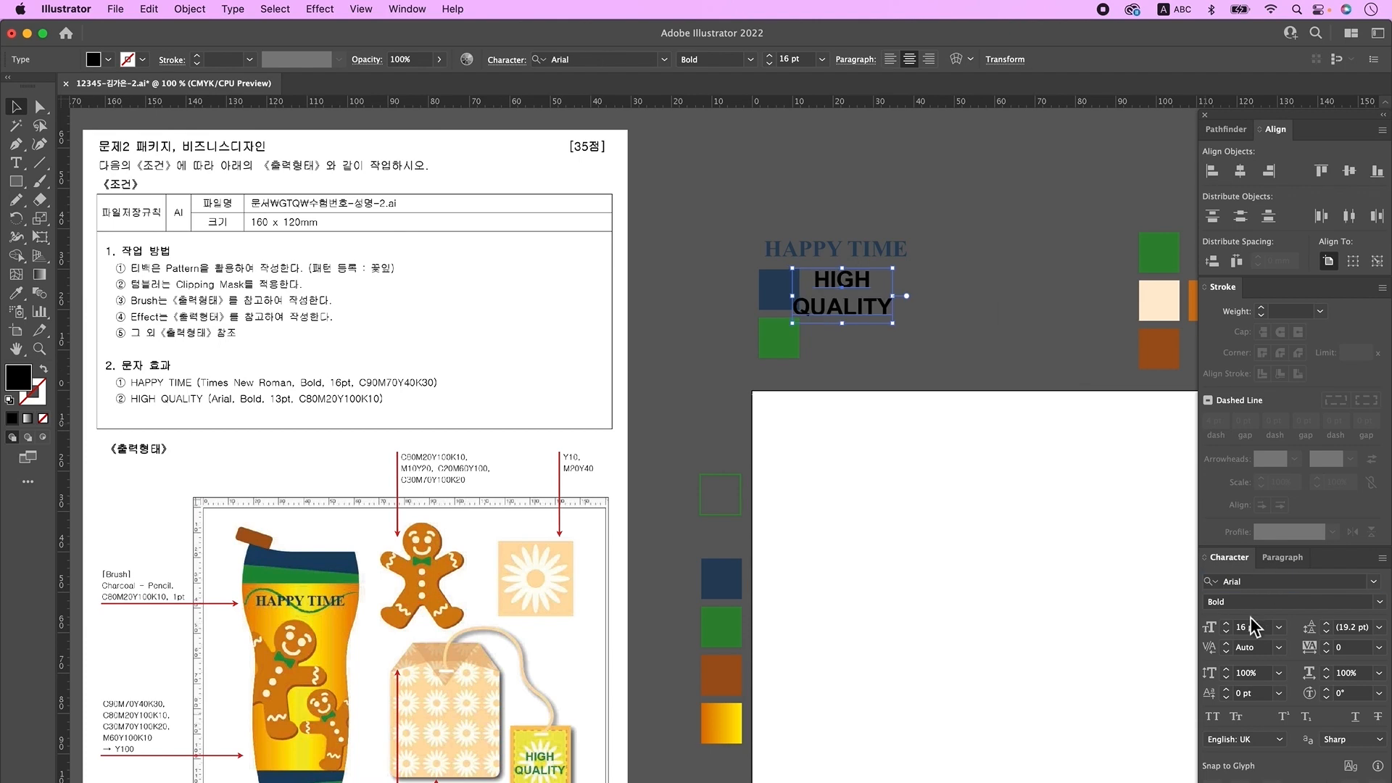
click(1258, 627)
text(13)
key(Return)
click(17, 293)
click(790, 352)
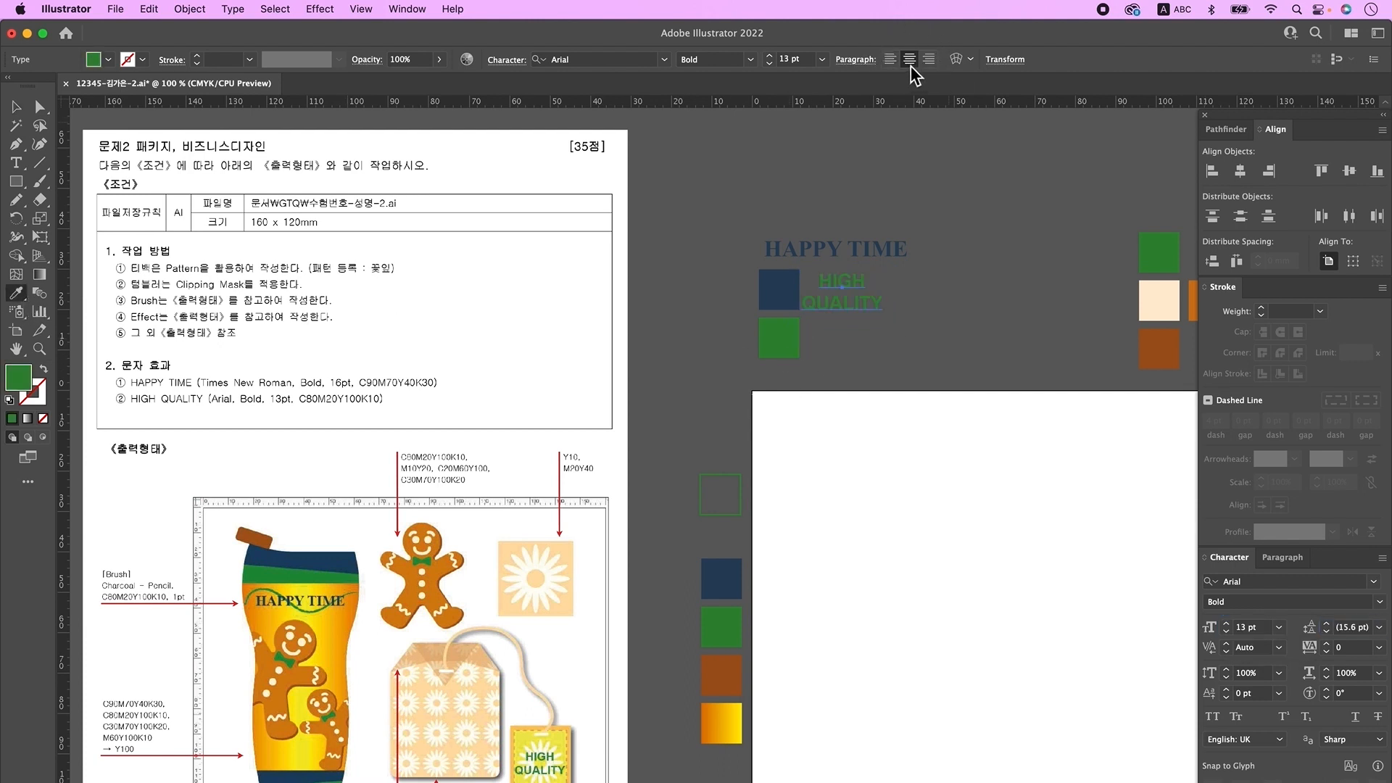
key(v)
- Show the video rulers along the artboard and turn on the grid
click(361, 8)
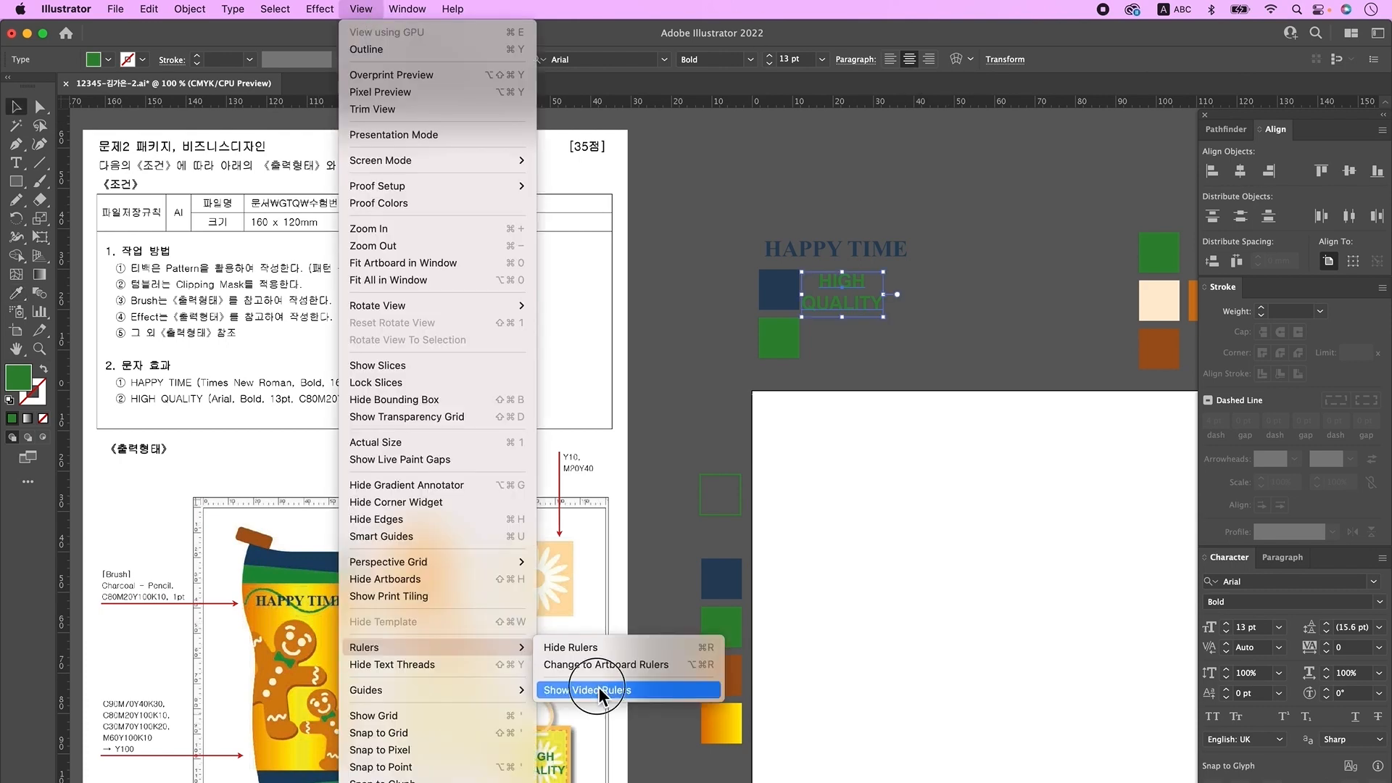
click(598, 686)
drag(867, 406, 714, 376)
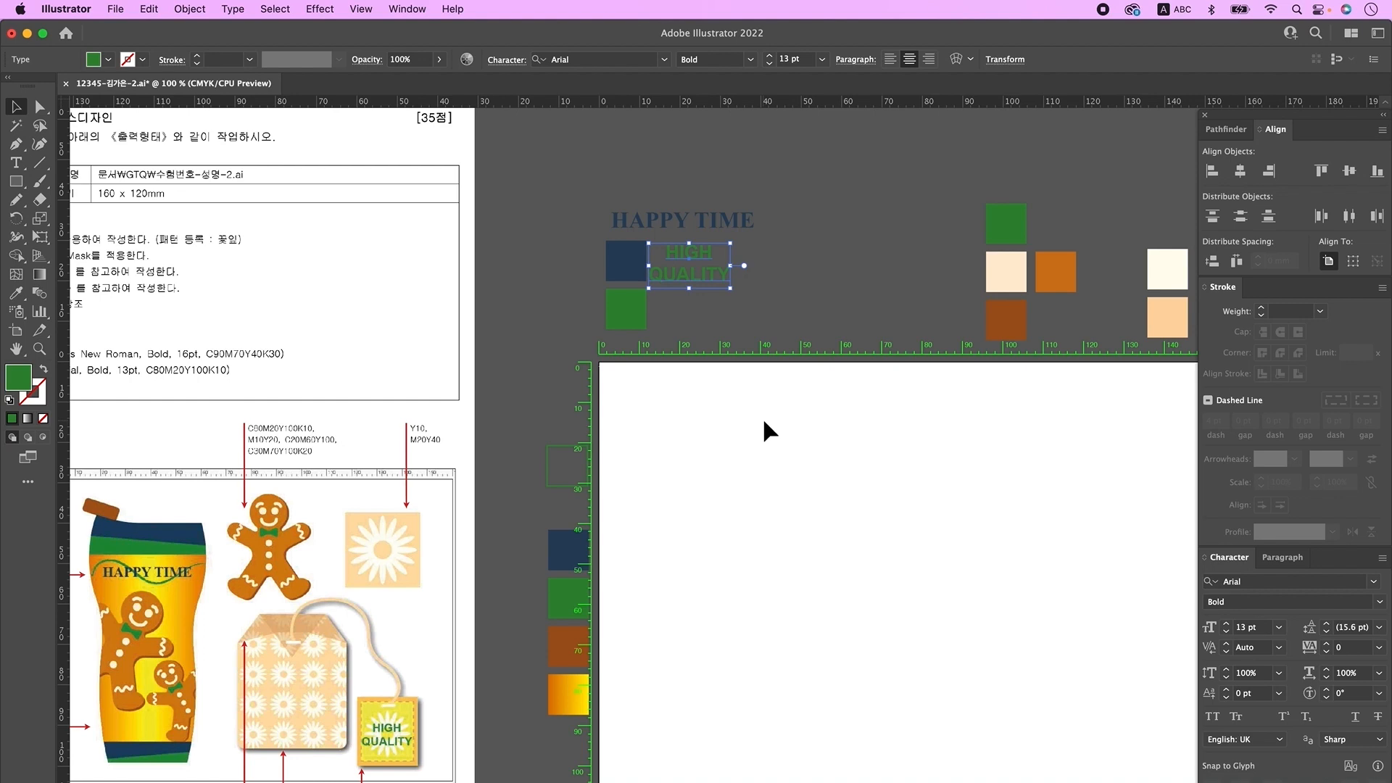
key(super+apostrophe)
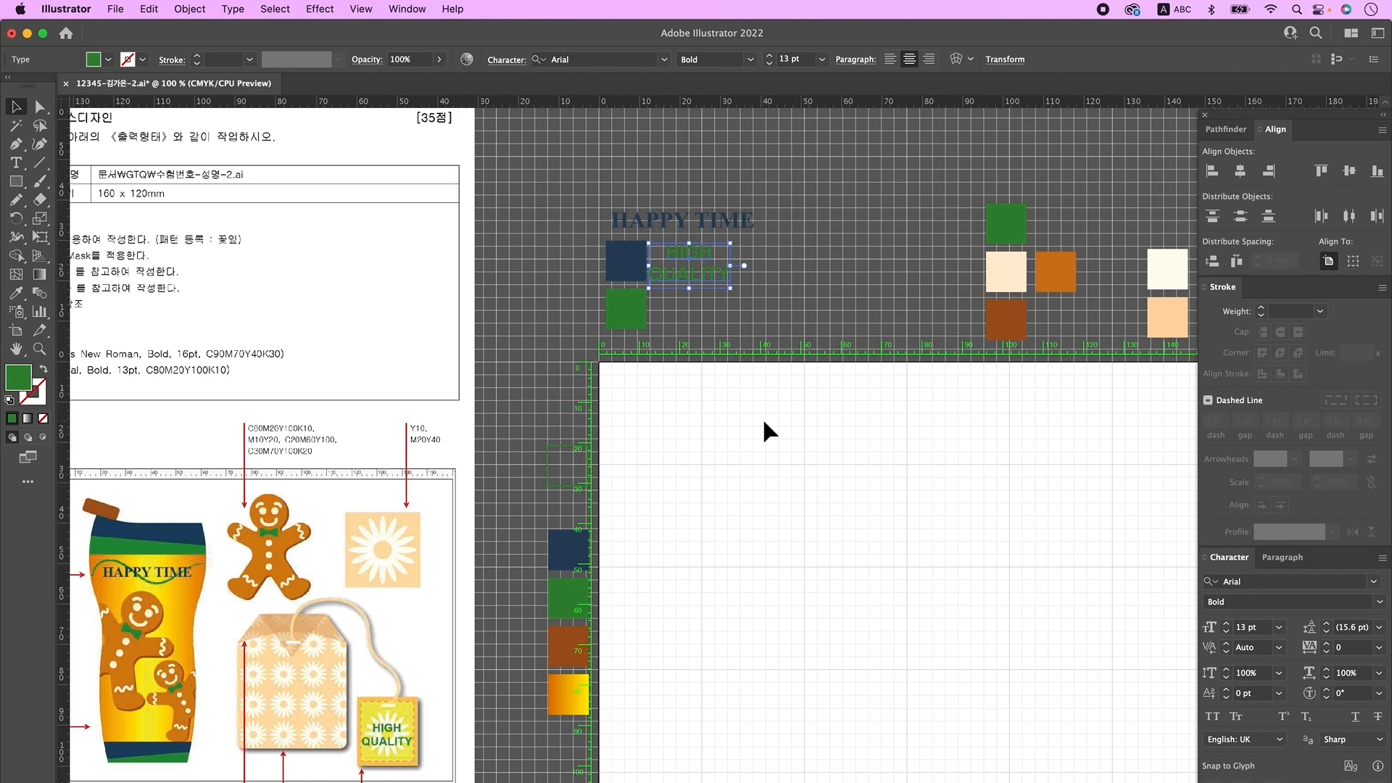
click(764, 422)
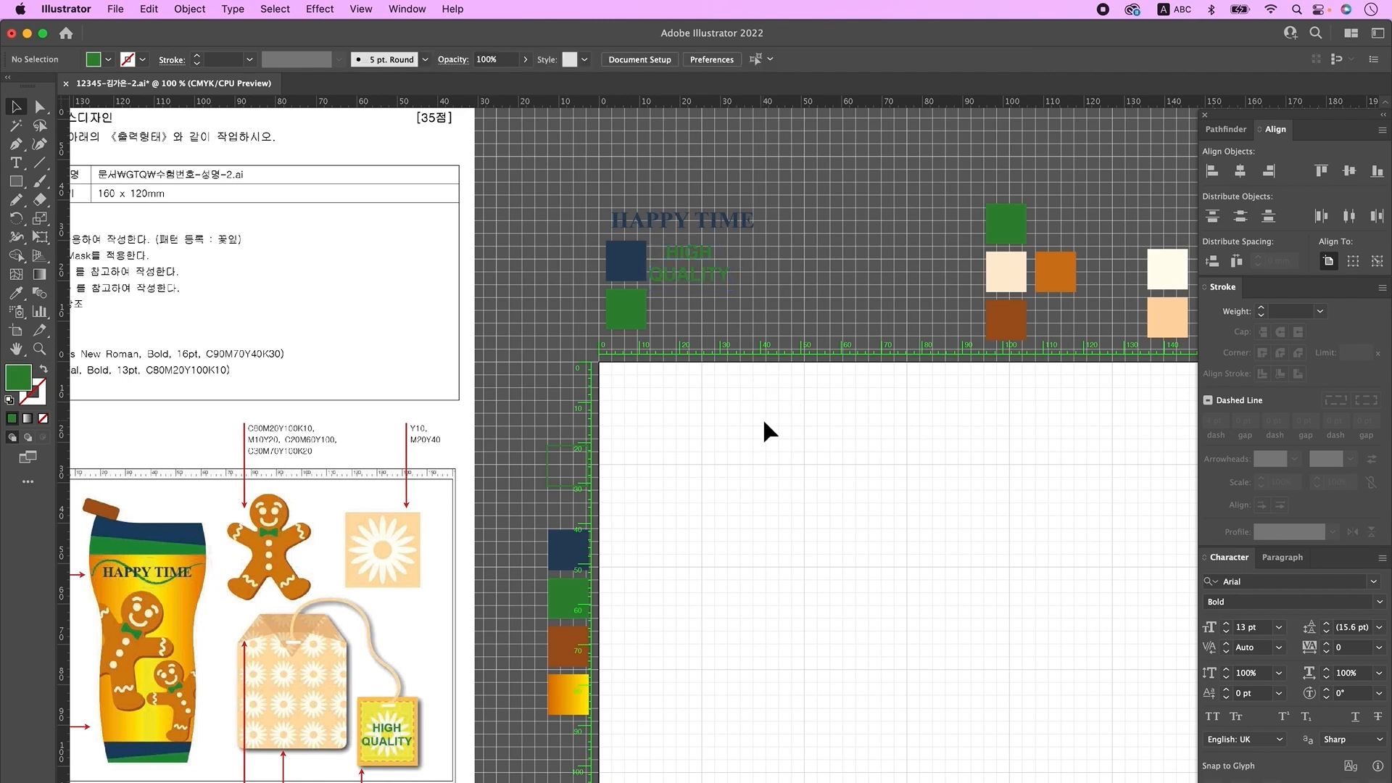
- Draw a circle about 13.6 mm in diameter on the artboard with the default white fill and black stroke
click(24, 184)
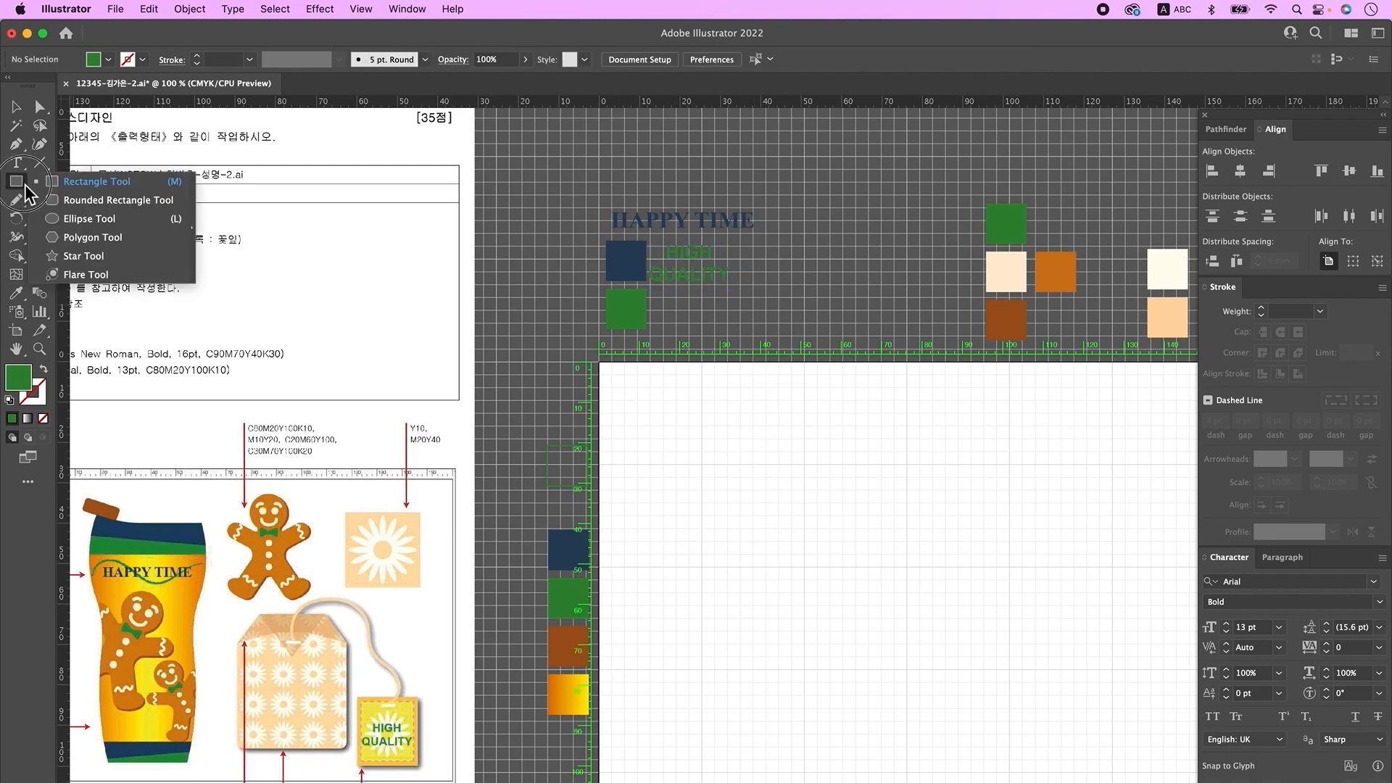
click(88, 218)
key(d)
drag(769, 515, 821, 563)
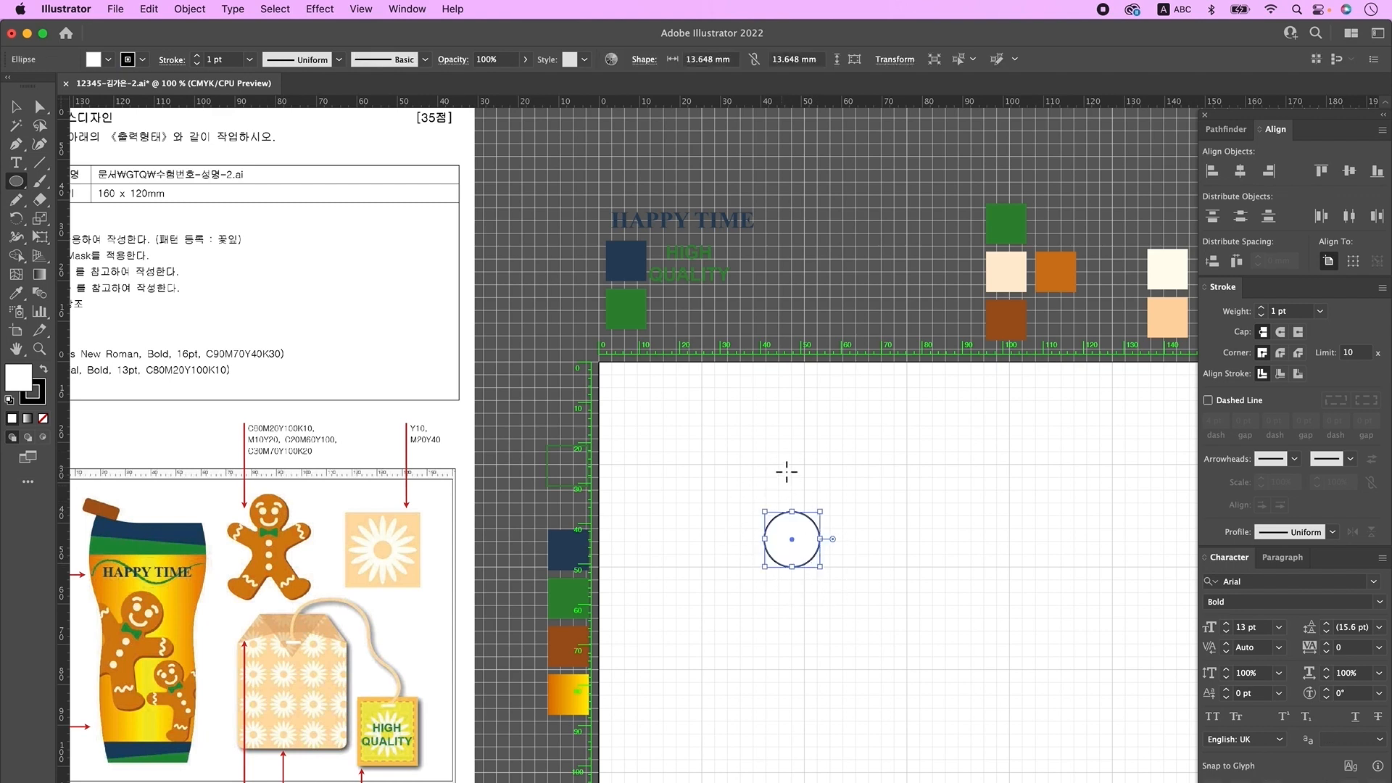
- Draw a narrow upright petal ellipse about 3.5 by 17.3 mm overlapping the circle's upper edge and centre both shapes horizontally
drag(782, 457, 797, 523)
key(v)
drag(833, 648, 730, 448)
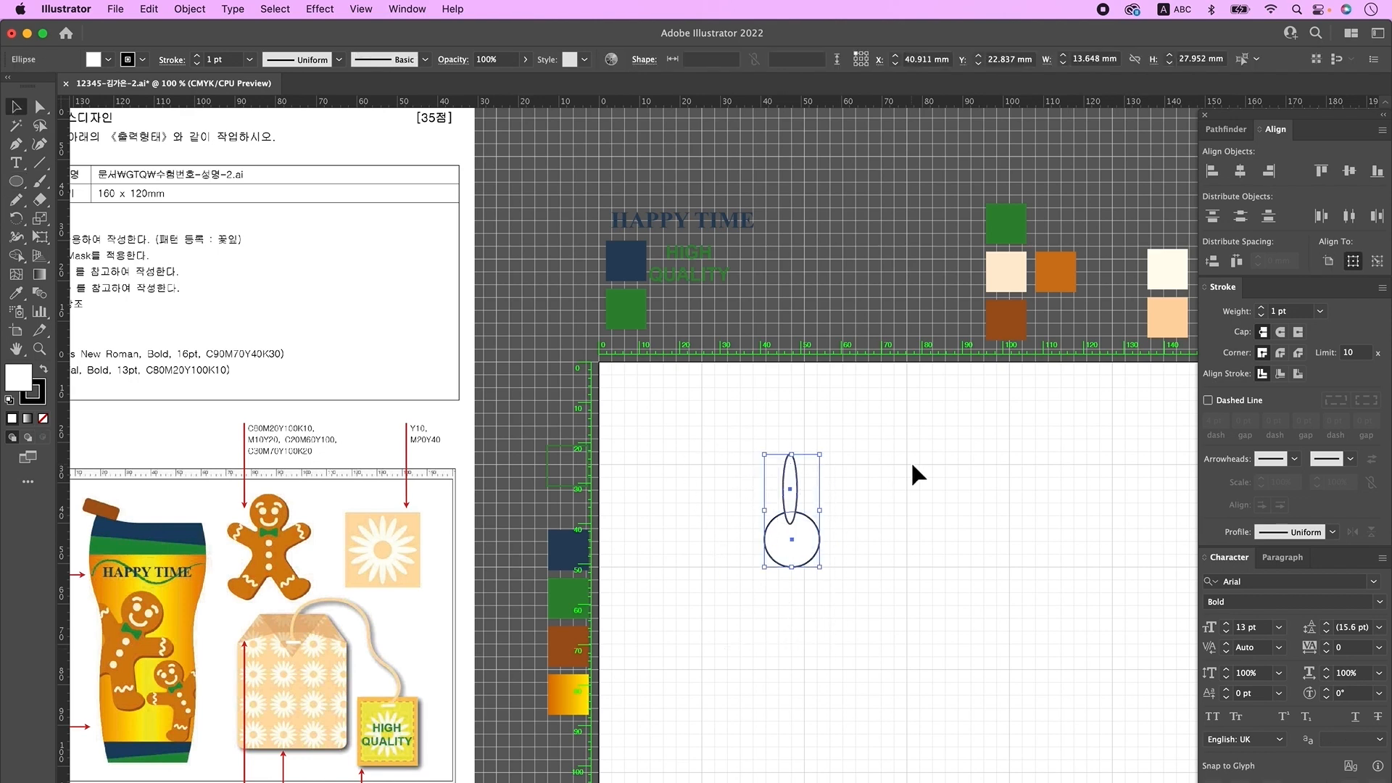
click(1249, 172)
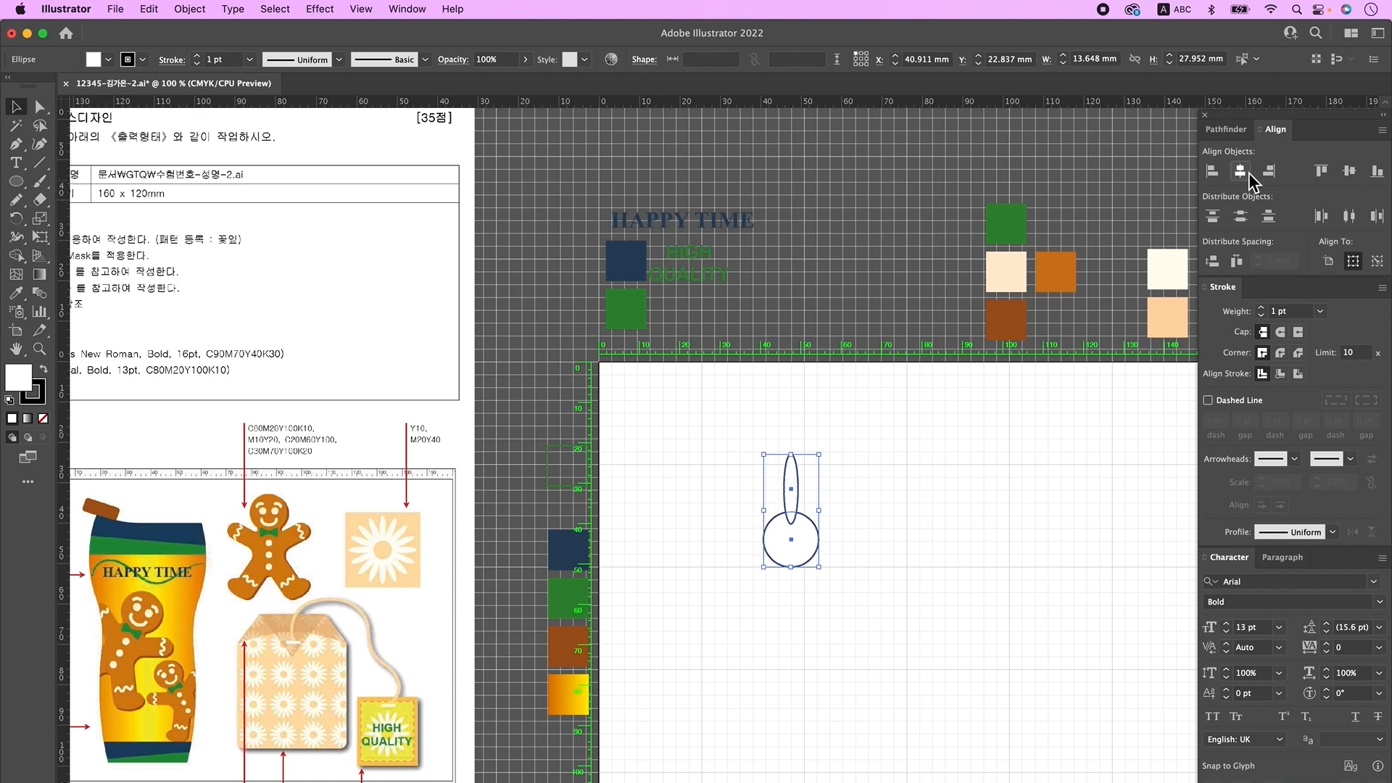
click(862, 453)
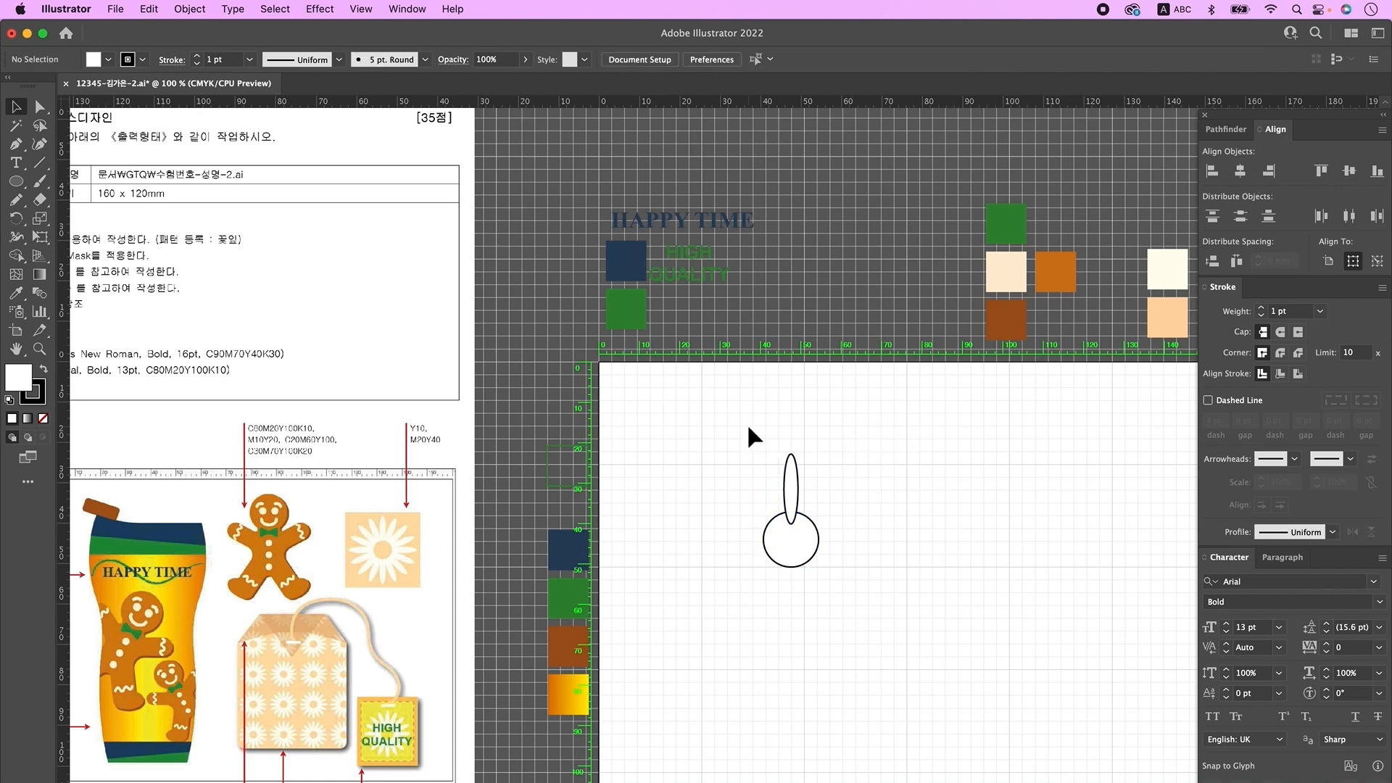
- Switch to Outline view and make a copy of the petal rotated by 360/16 degrees around the circle's centre
drag(820, 495, 820, 495)
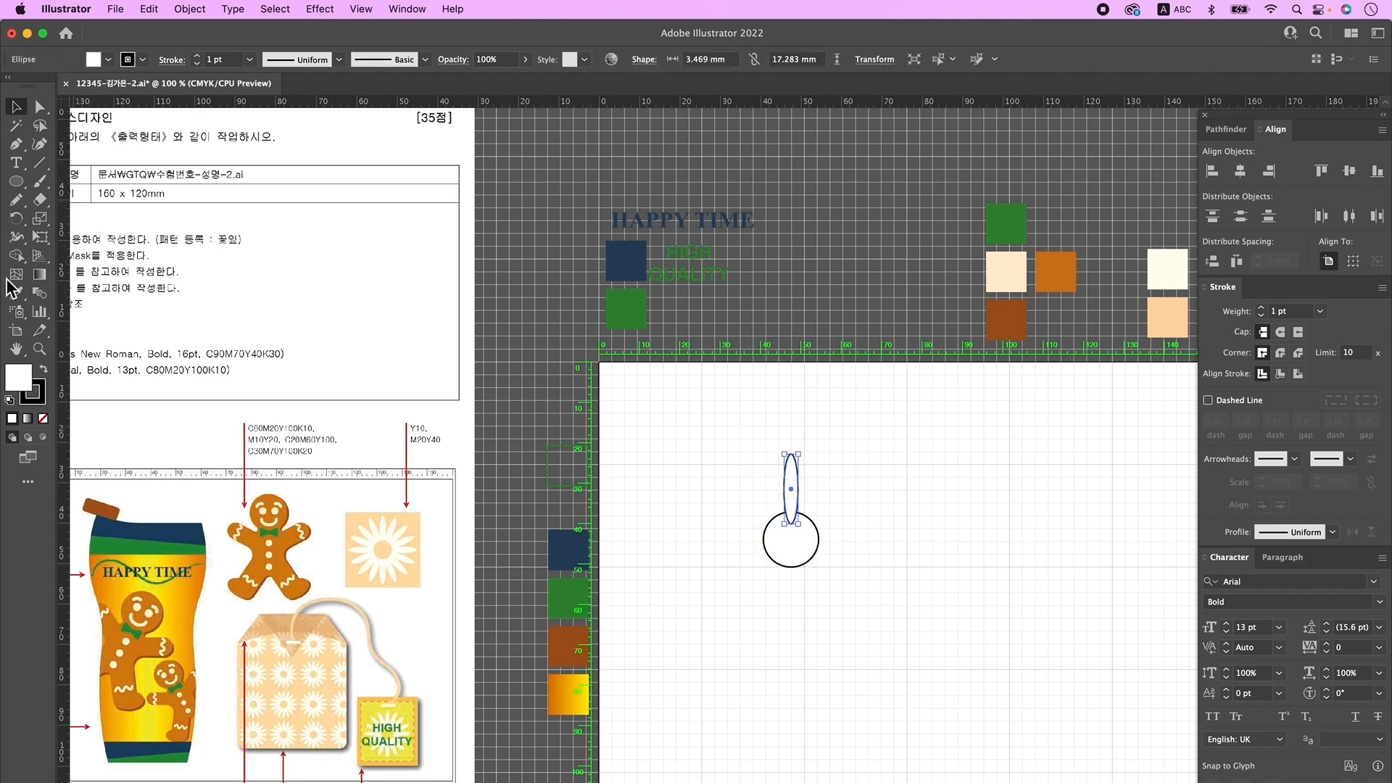
key(super+y)
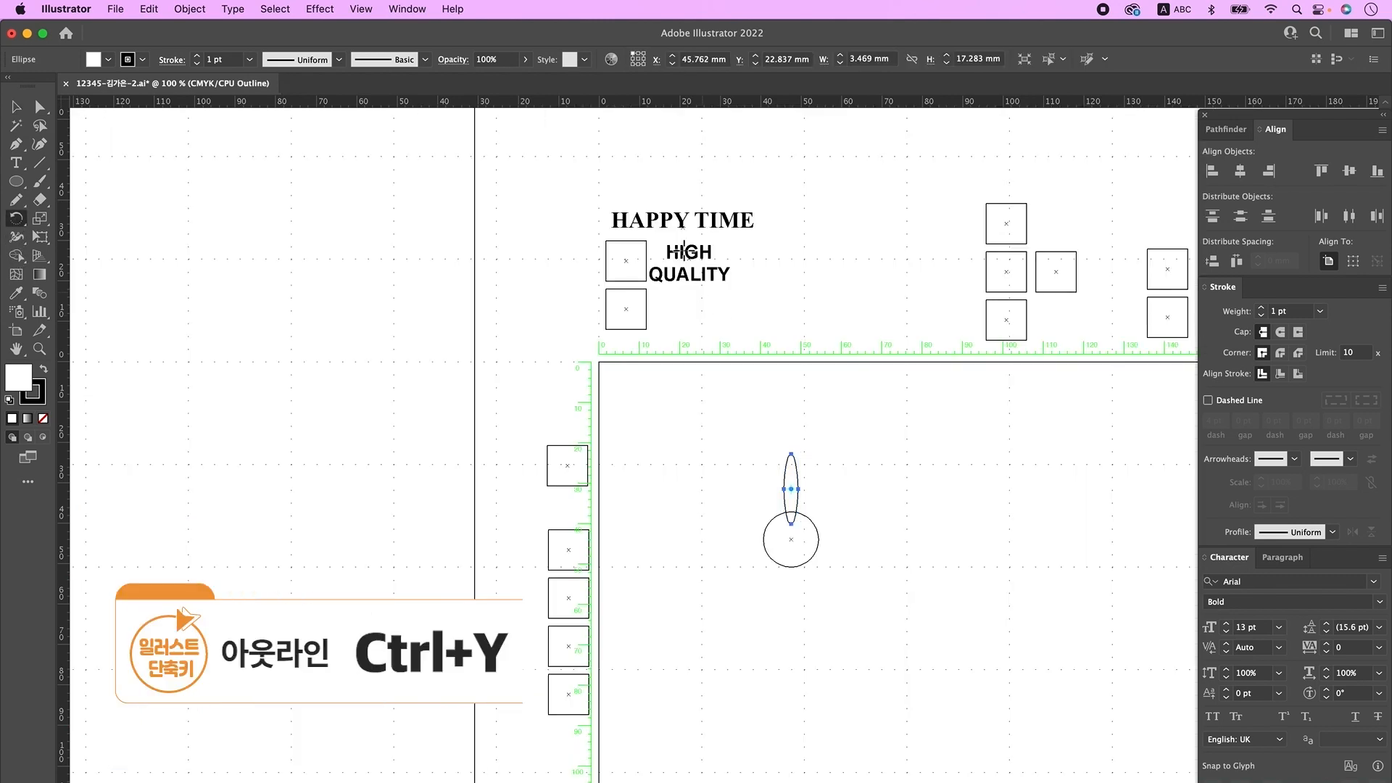
click(15, 218)
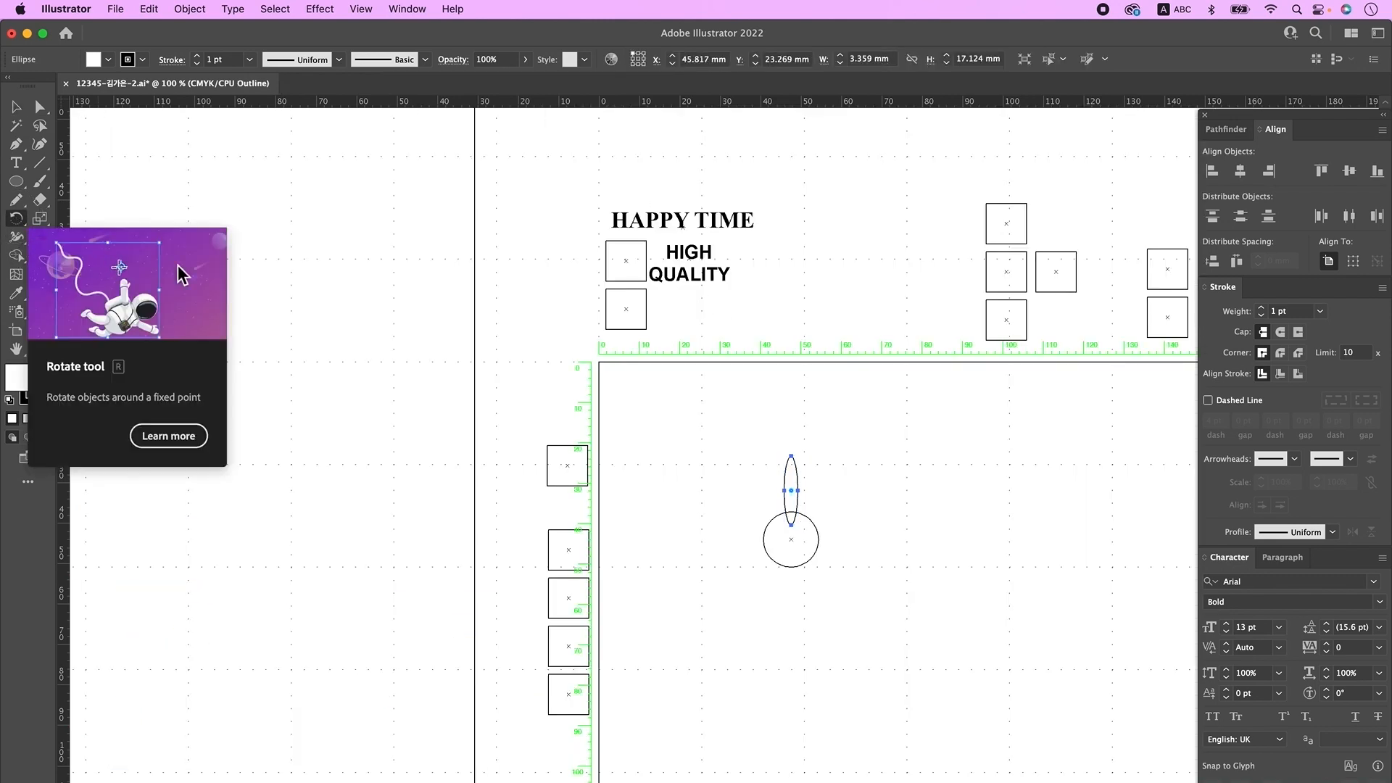
alt+click(791, 540)
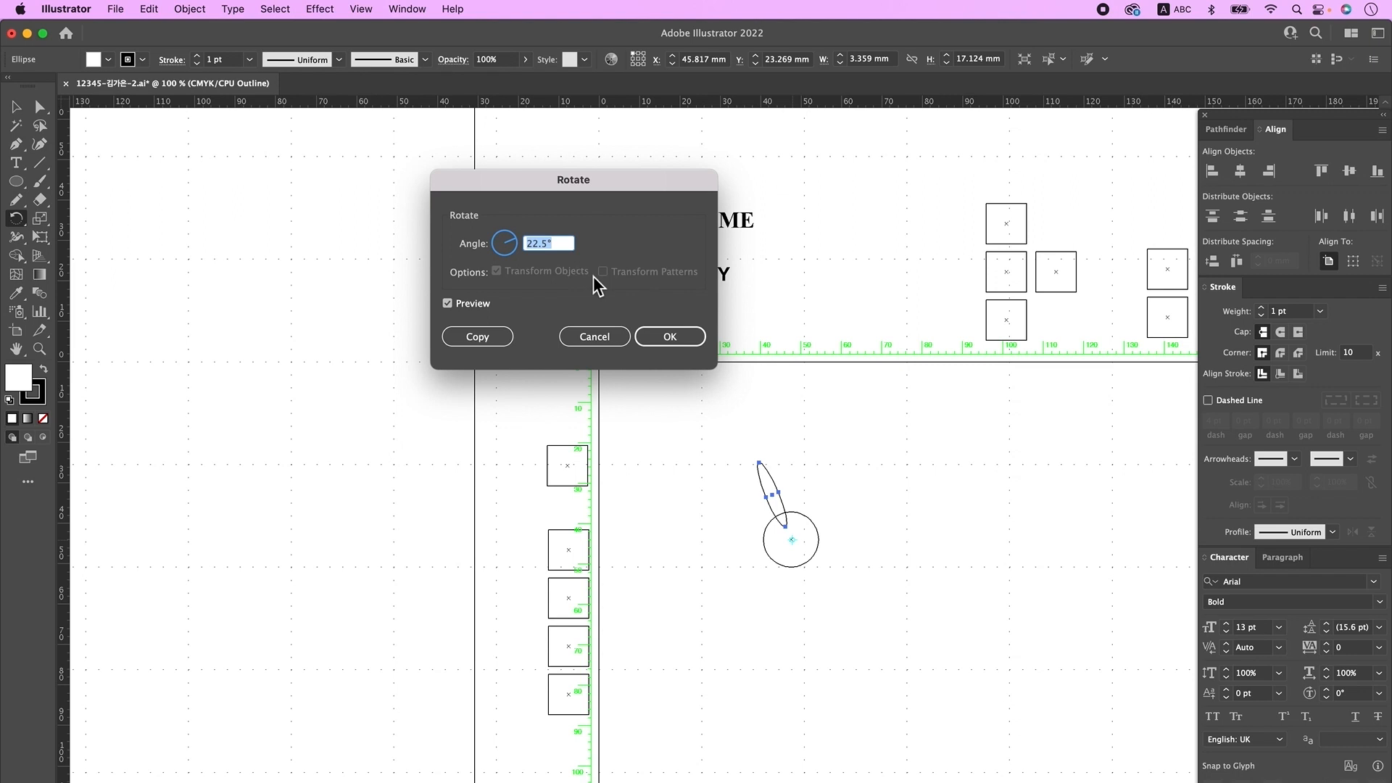
text(360/16)
click(477, 336)
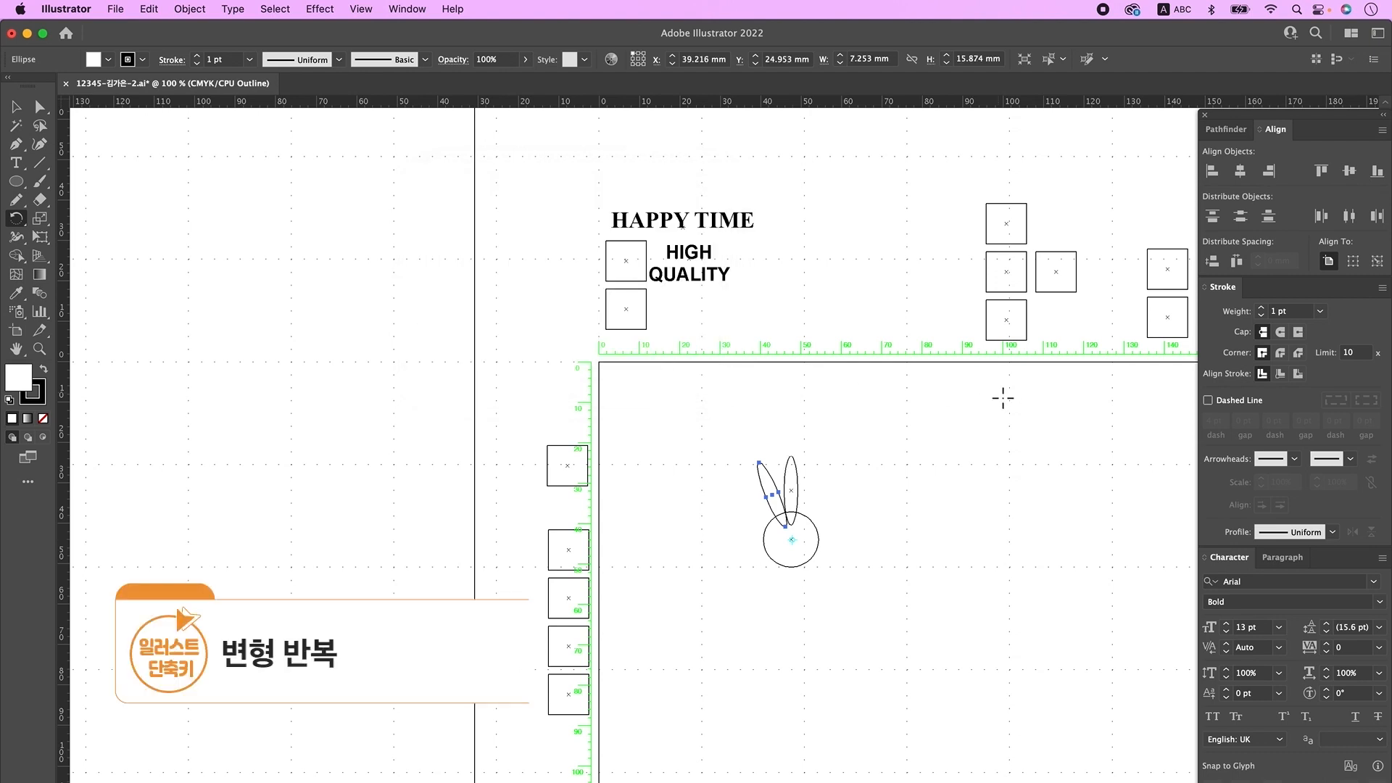
- Repeat the rotated petal copy around the circle to complete a ring of 16 petals
key(super+d)
key(super+d)
key(super+d)
key(super+d)
key(super+d)
key(super+d)
key(super+d)
key(super+d)
key(super+d)
key(super+d)
key(super+d)
key(super+d)
key(super+d)
key(super+d)
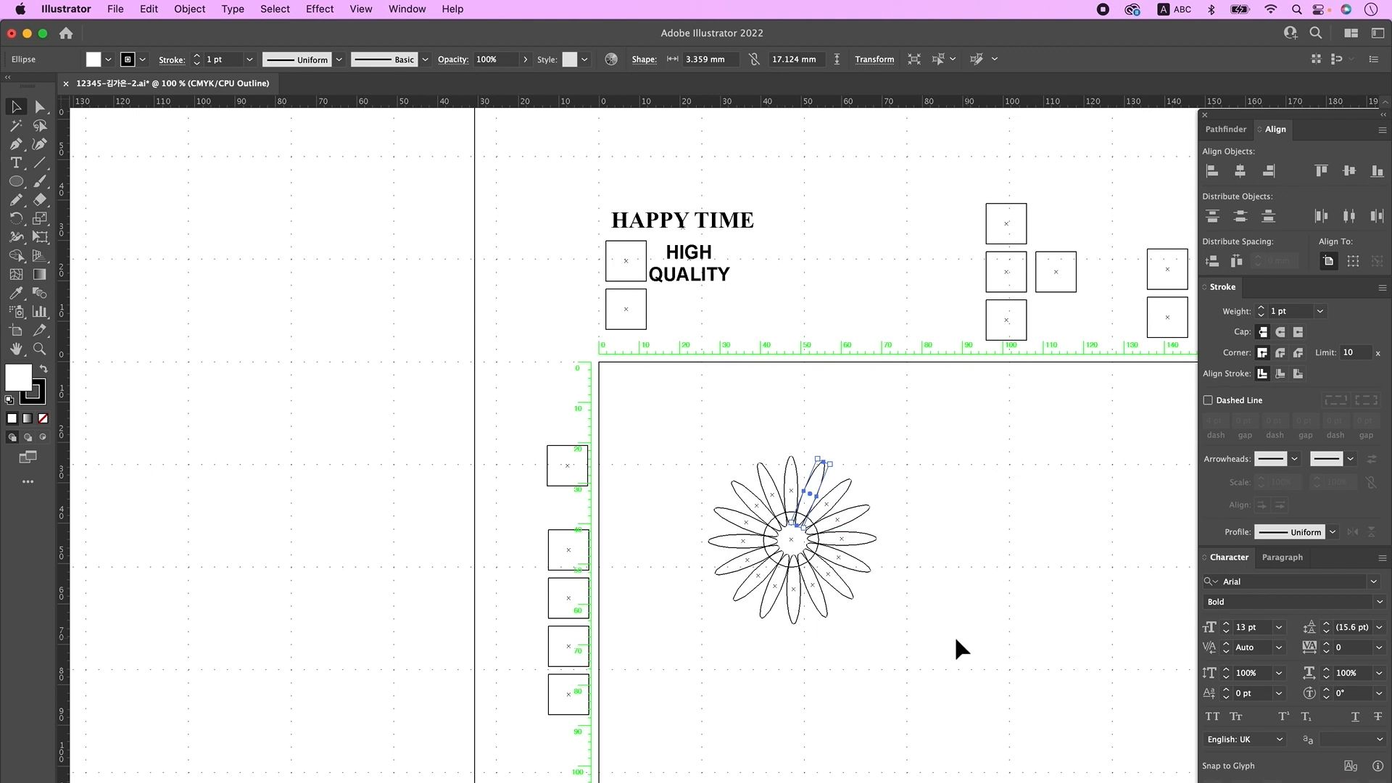
- Cut the centre circle out of the petal ring with Pathfinder and return to the normal preview
drag(683, 429, 900, 645)
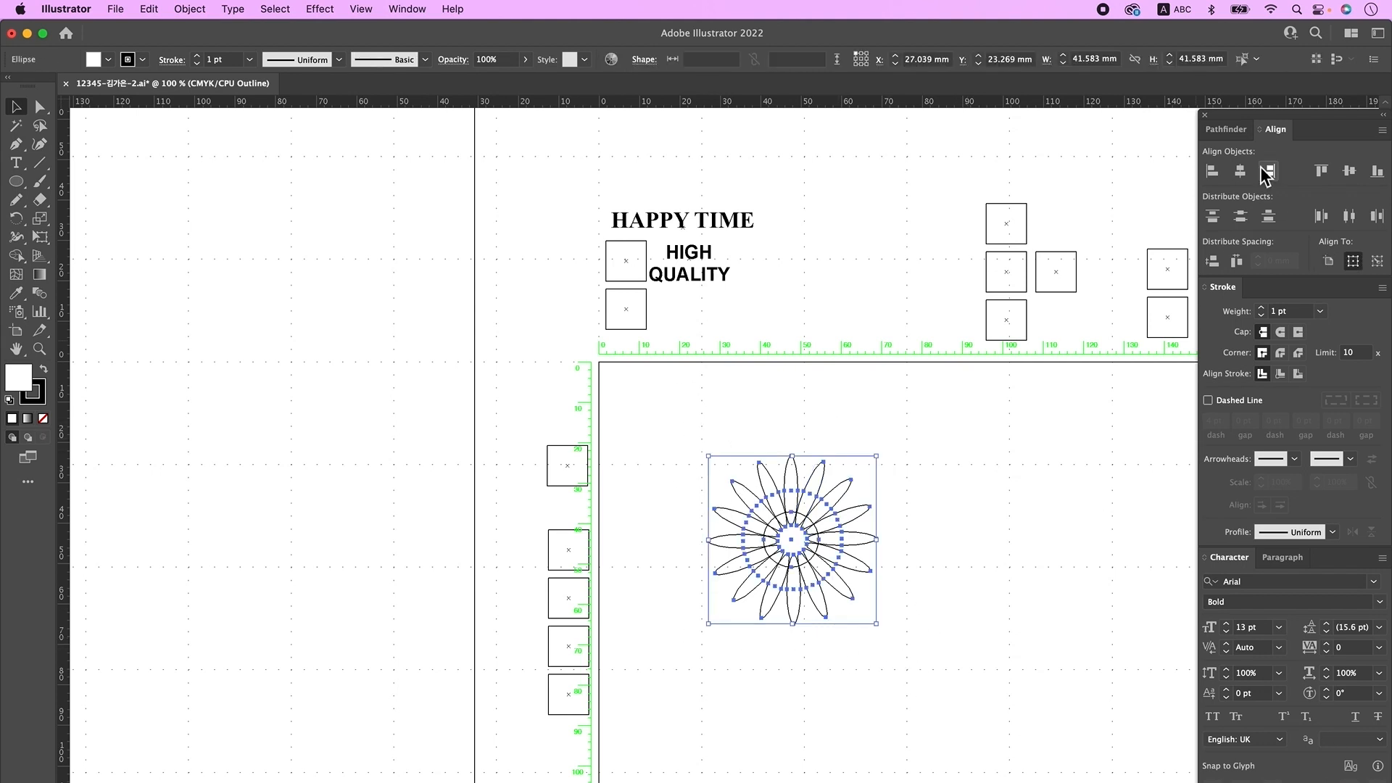
click(1235, 130)
click(1221, 173)
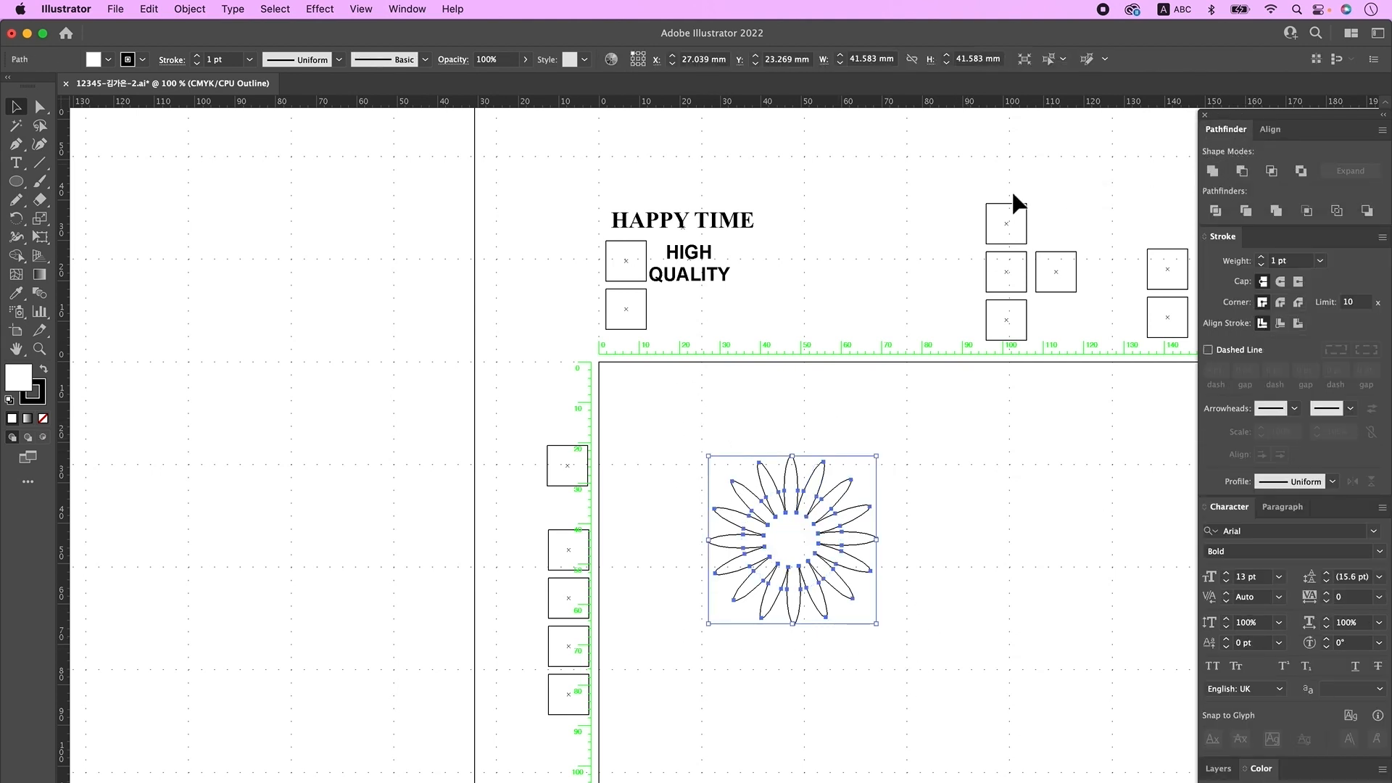
key(a)
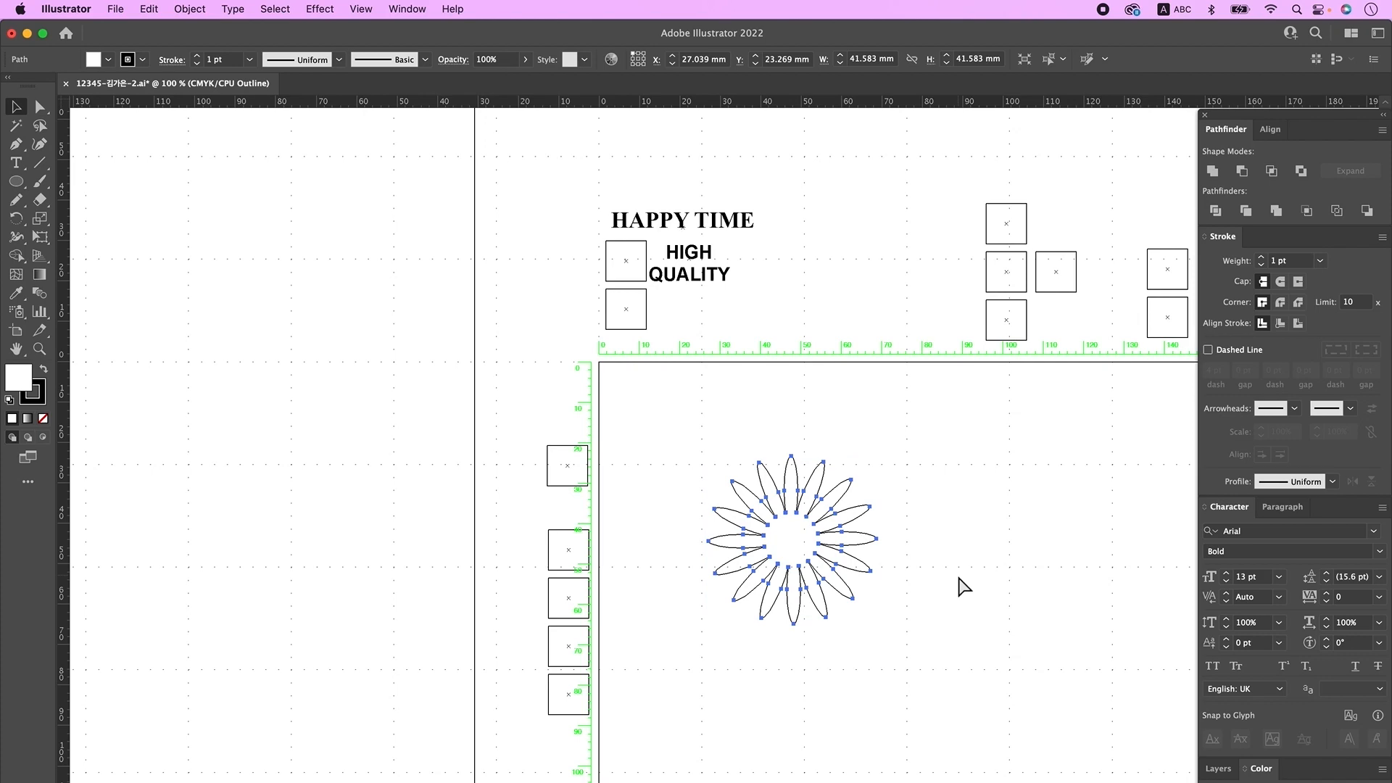
key(super+y)
click(960, 564)
- Draw a small circle about 7.5 mm in diameter inside the petal ring and centre it with the petals horizontally and vertically
drag(946, 578, 920, 541)
key(l)
drag(754, 497, 780, 519)
click(16, 106)
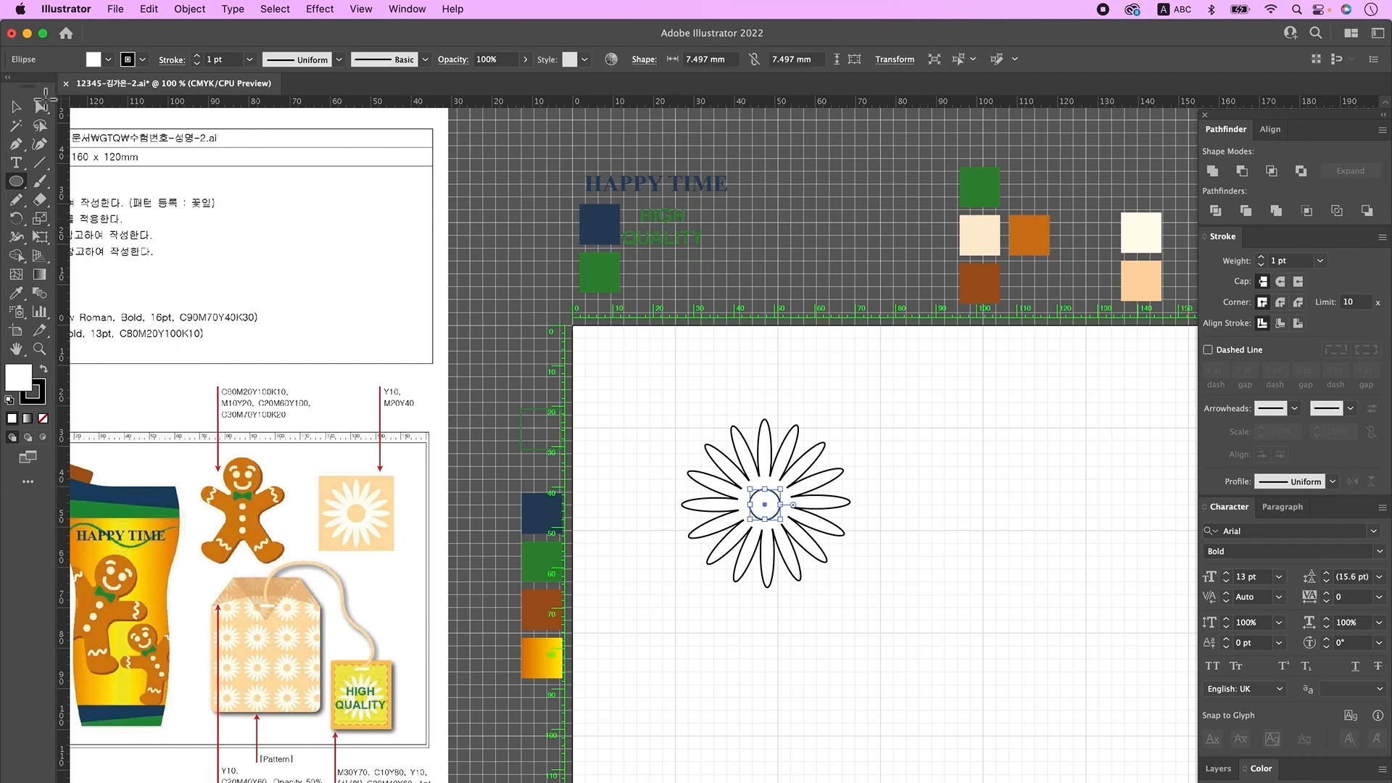
shift+click(795, 569)
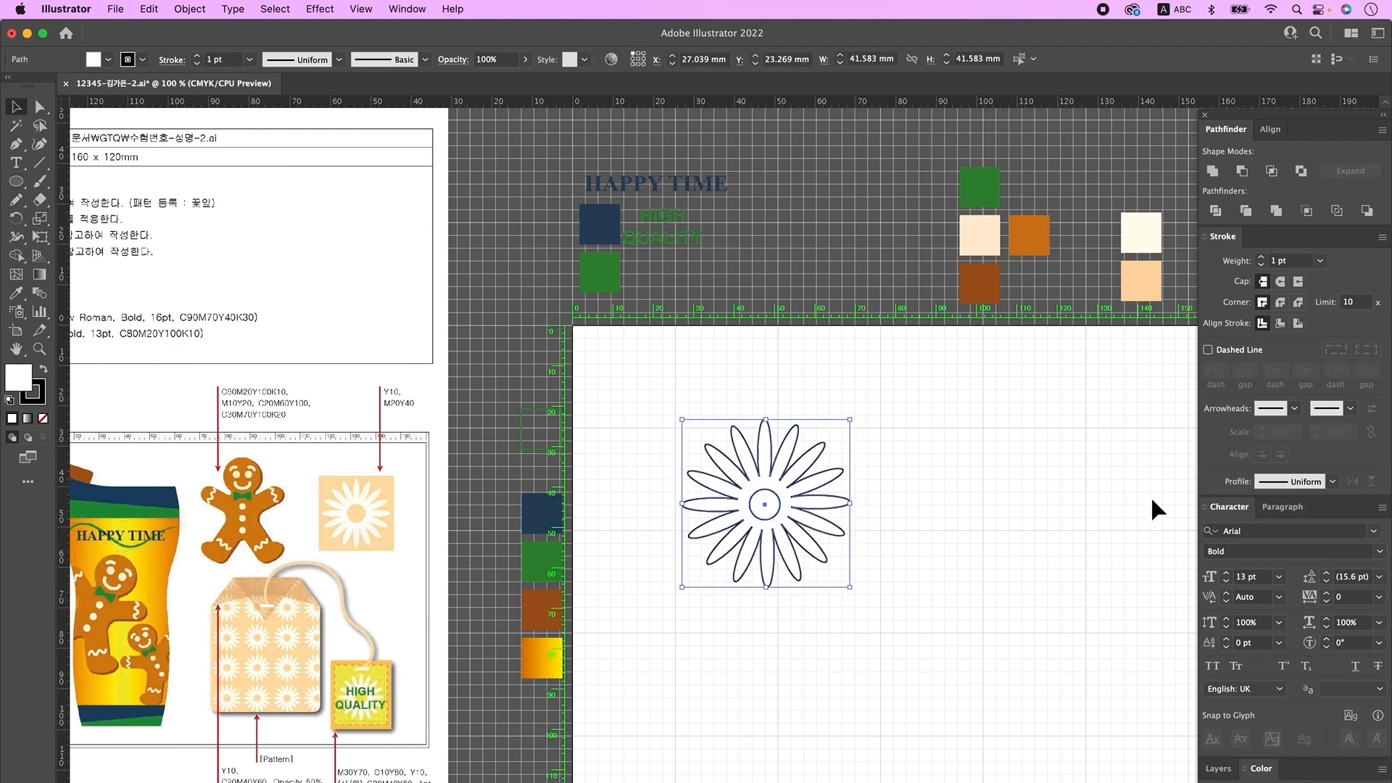
click(1274, 130)
click(1245, 175)
click(1349, 173)
- Apply Divide to the petals and small circle and ungroup the resulting pieces
click(1225, 129)
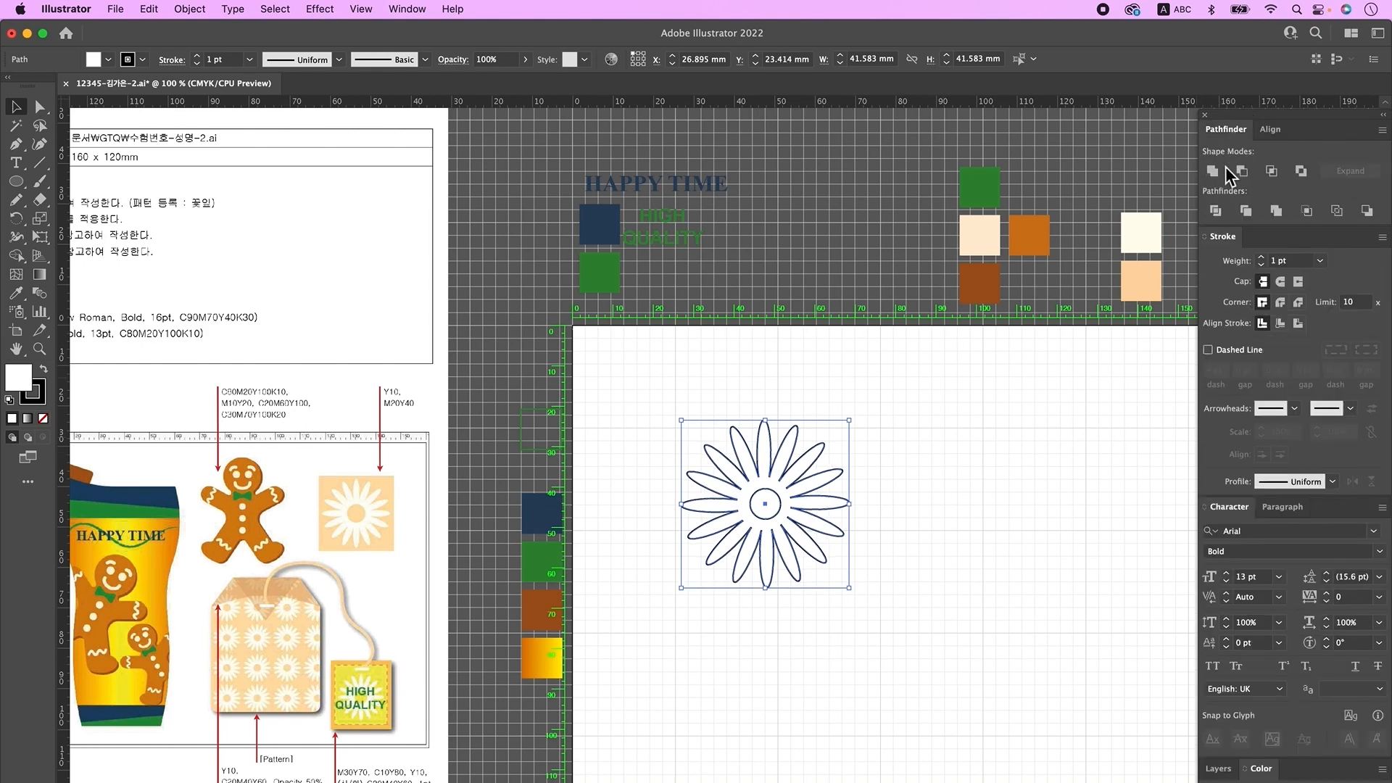
key(ctrl+g)
right_click(760, 527)
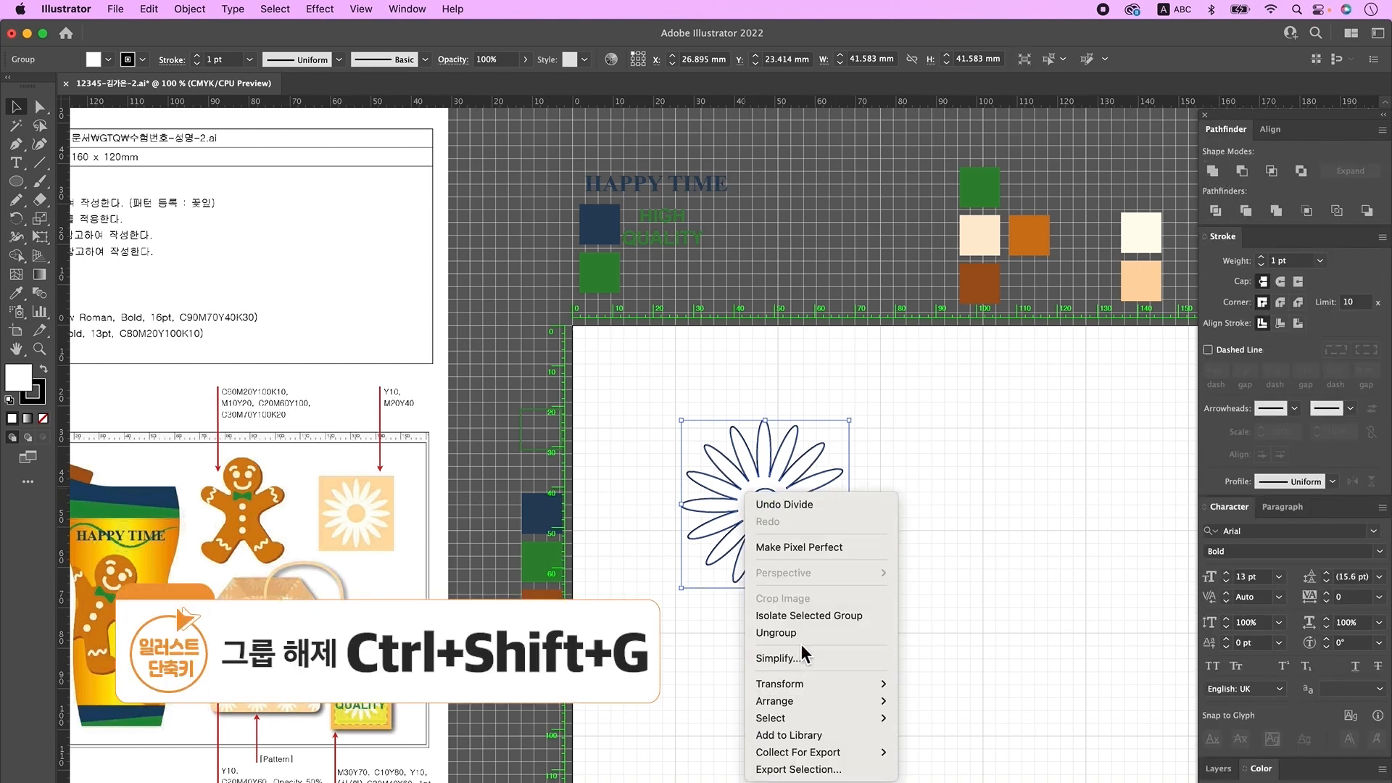
click(779, 632)
- Move the flower aside from the leftover small circle and delete that circle
click(845, 491)
drag(807, 489, 899, 474)
click(766, 512)
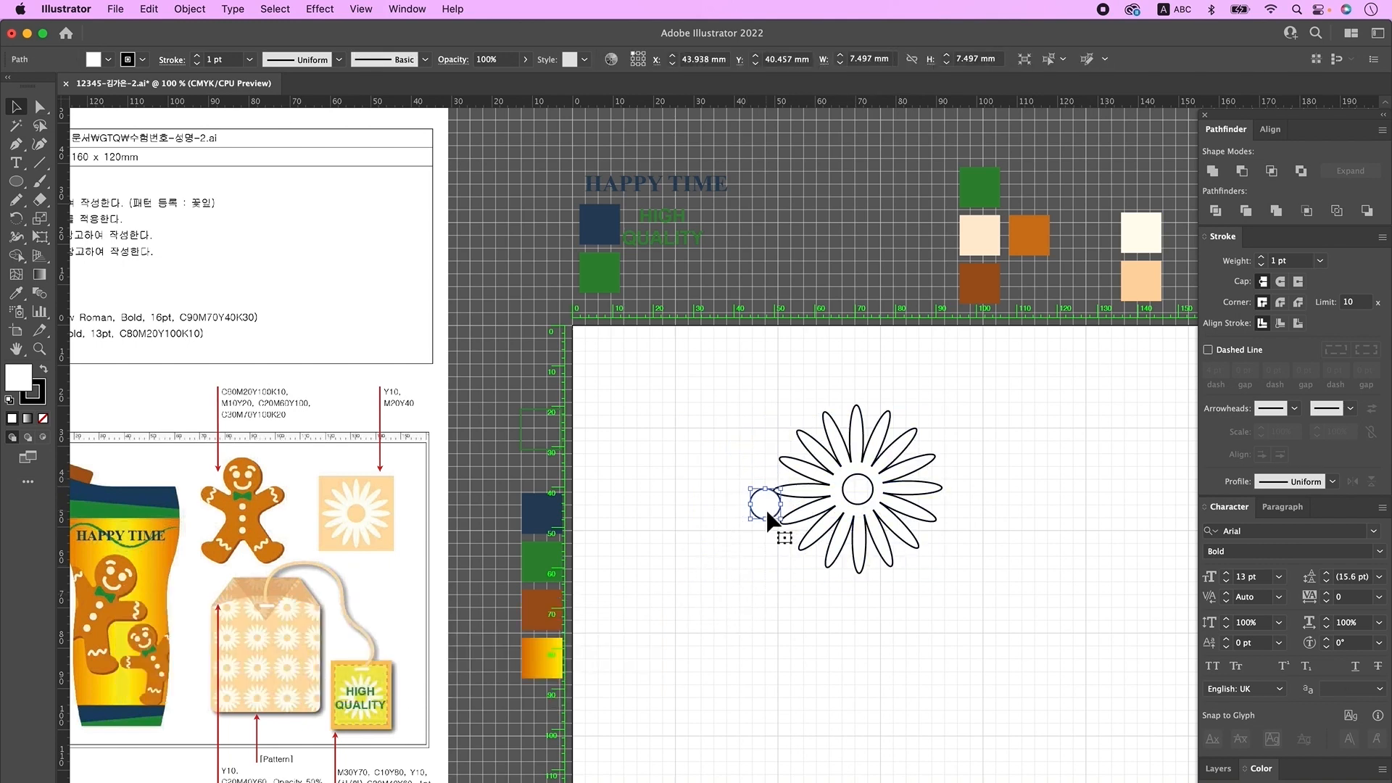
key(Delete)
- Draw a square about 20.4 mm wide beside the flower on the artboard
click(21, 184)
drag(20, 184, 80, 190)
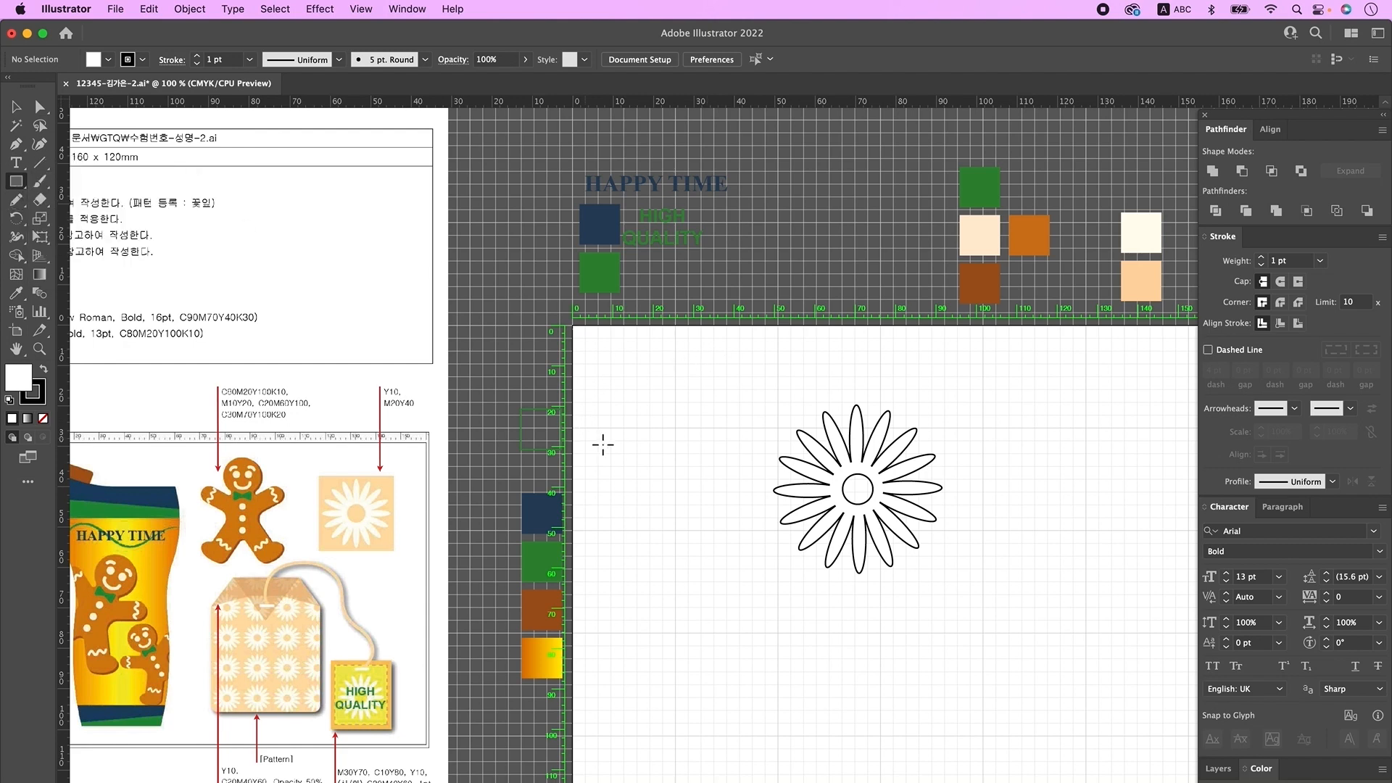
drag(613, 404, 696, 486)
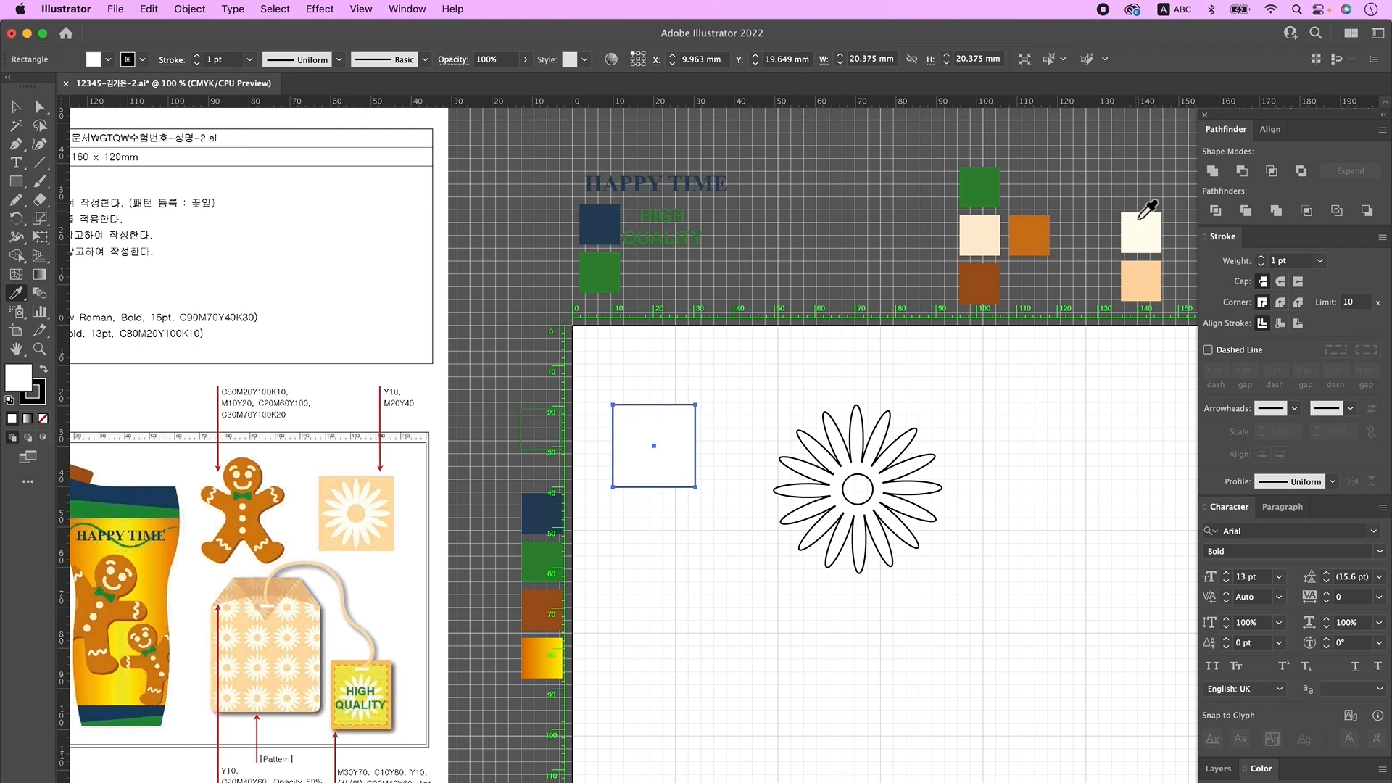
- Recolour the flower with the pale cream Y10 swatch and the square with the peach M20Y40 swatch, both without strokes
key(i)
click(1140, 231)
click(1140, 277)
key(v)
click(949, 558)
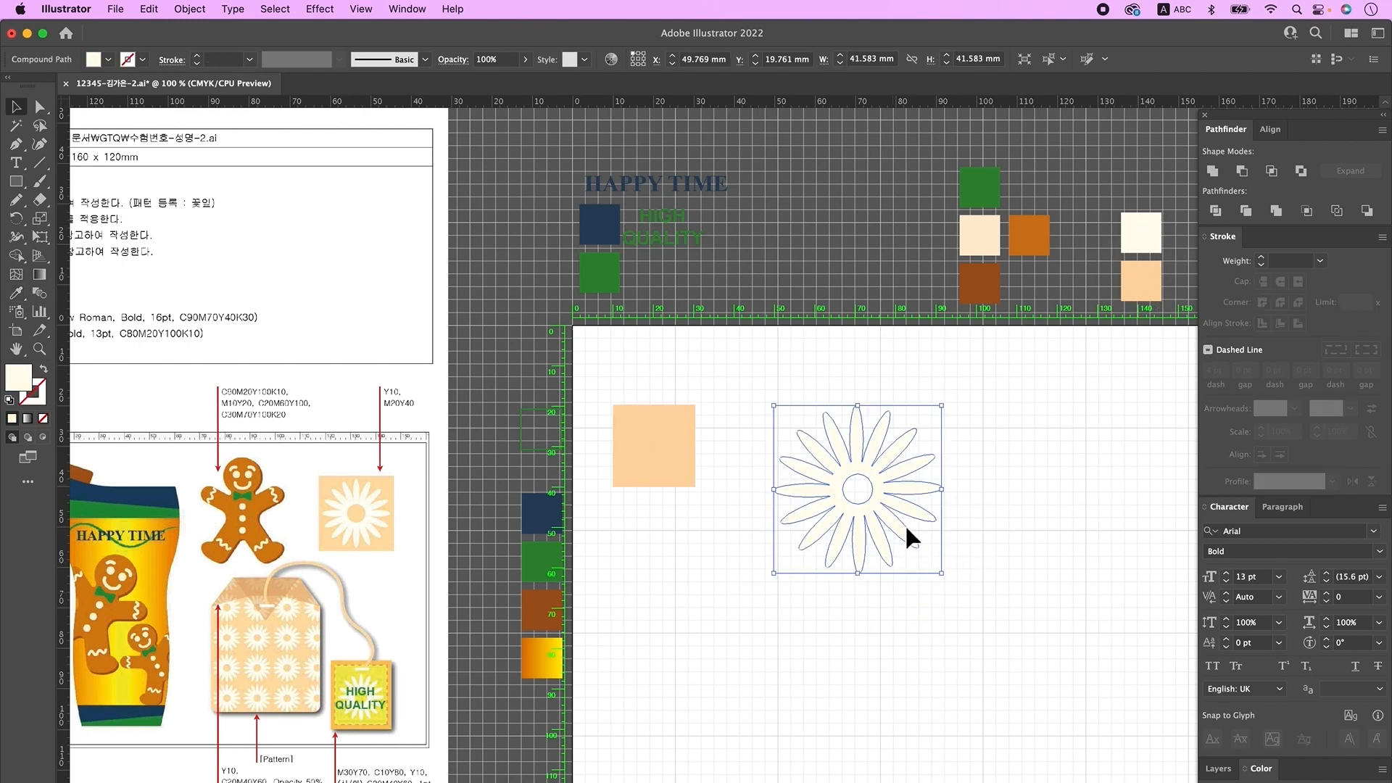
- Move the flower onto the peach square, shrink it to fit inside and centre the two horizontally
click(767, 498)
drag(767, 494, 712, 485)
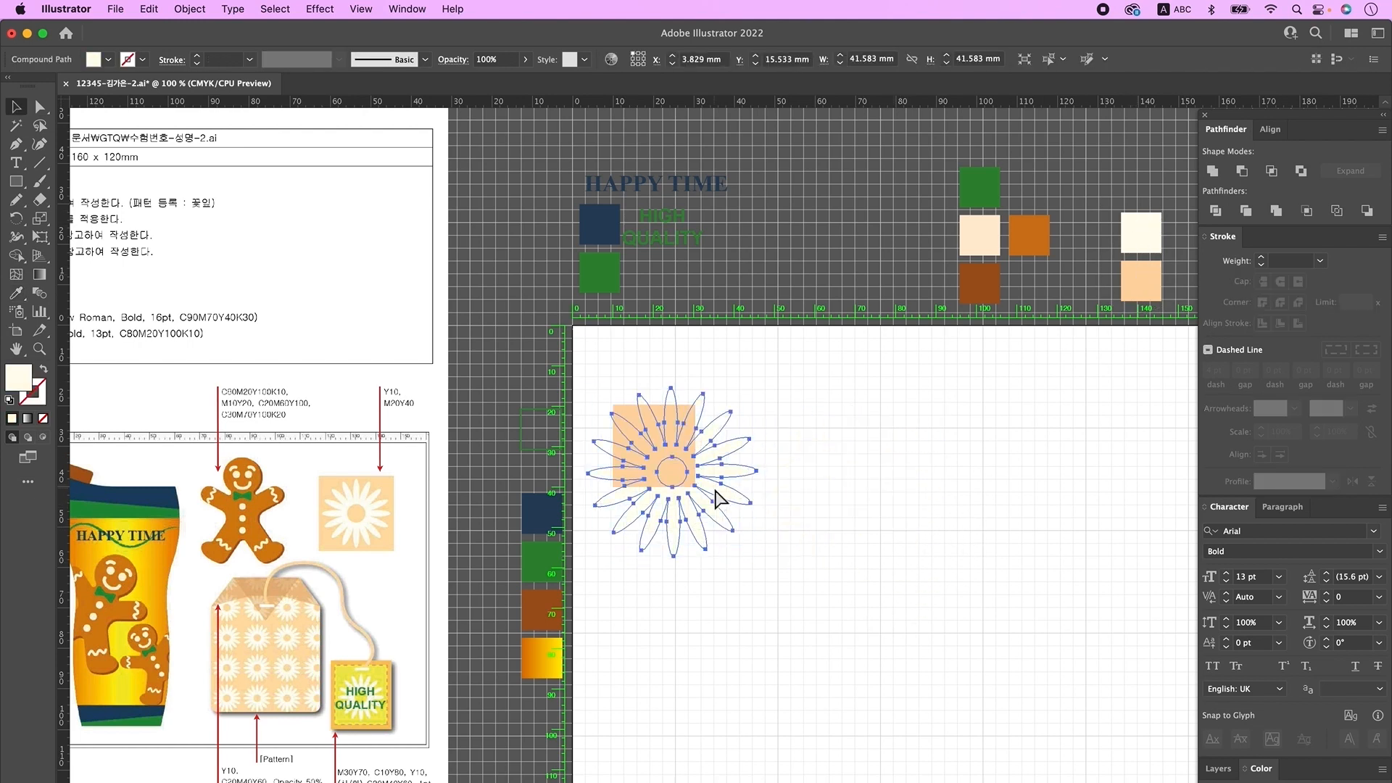
drag(756, 556, 658, 439)
drag(621, 371, 759, 565)
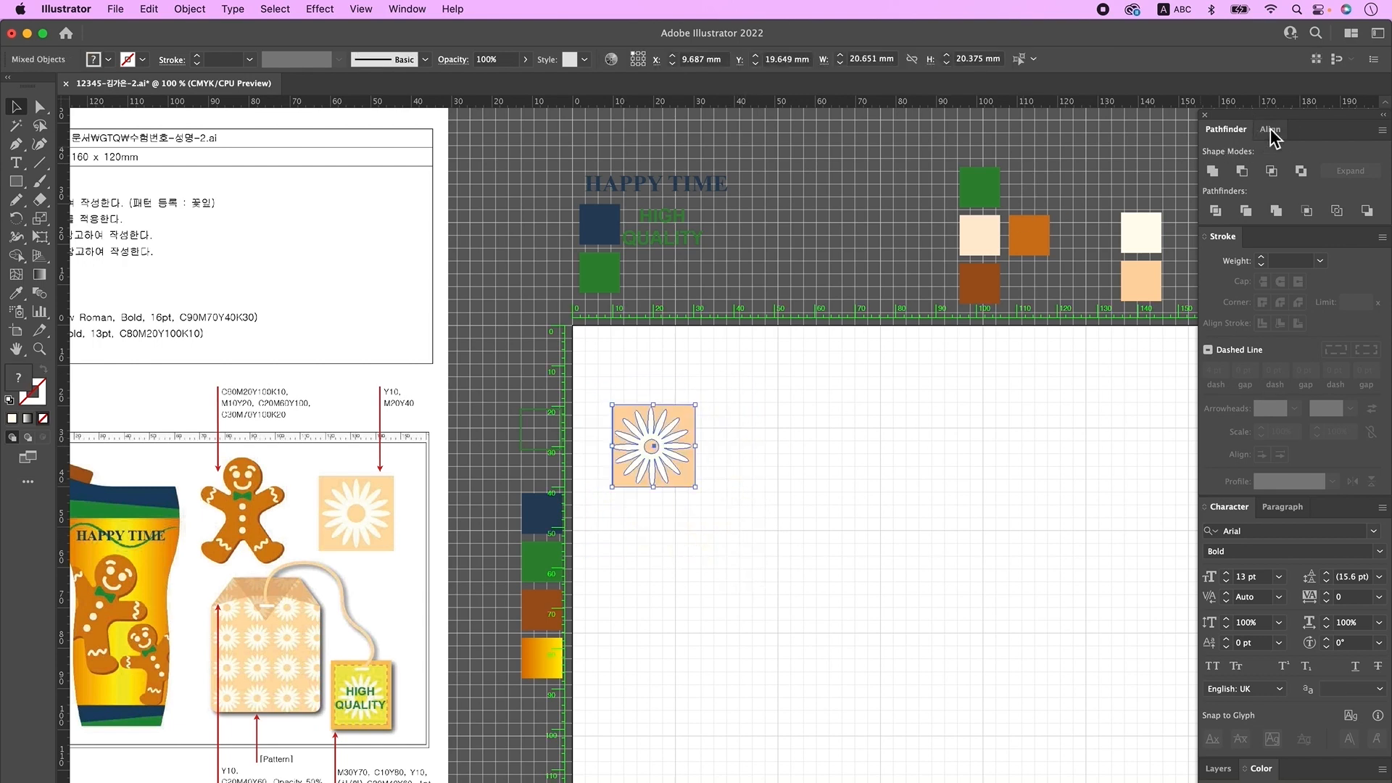
click(1270, 129)
click(1241, 173)
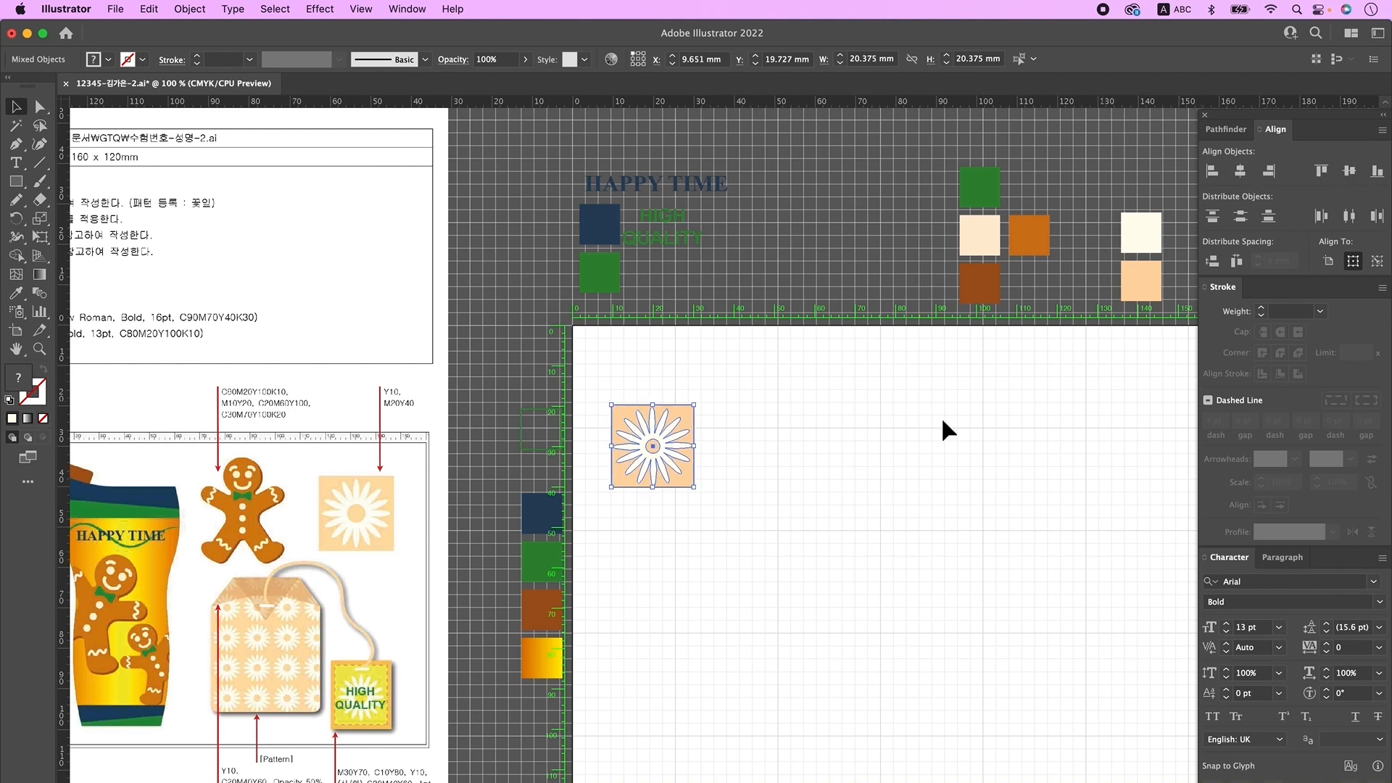
- Group the flower with its square and place the group in the artboard's upper-right corner
right_click(684, 432)
click(739, 580)
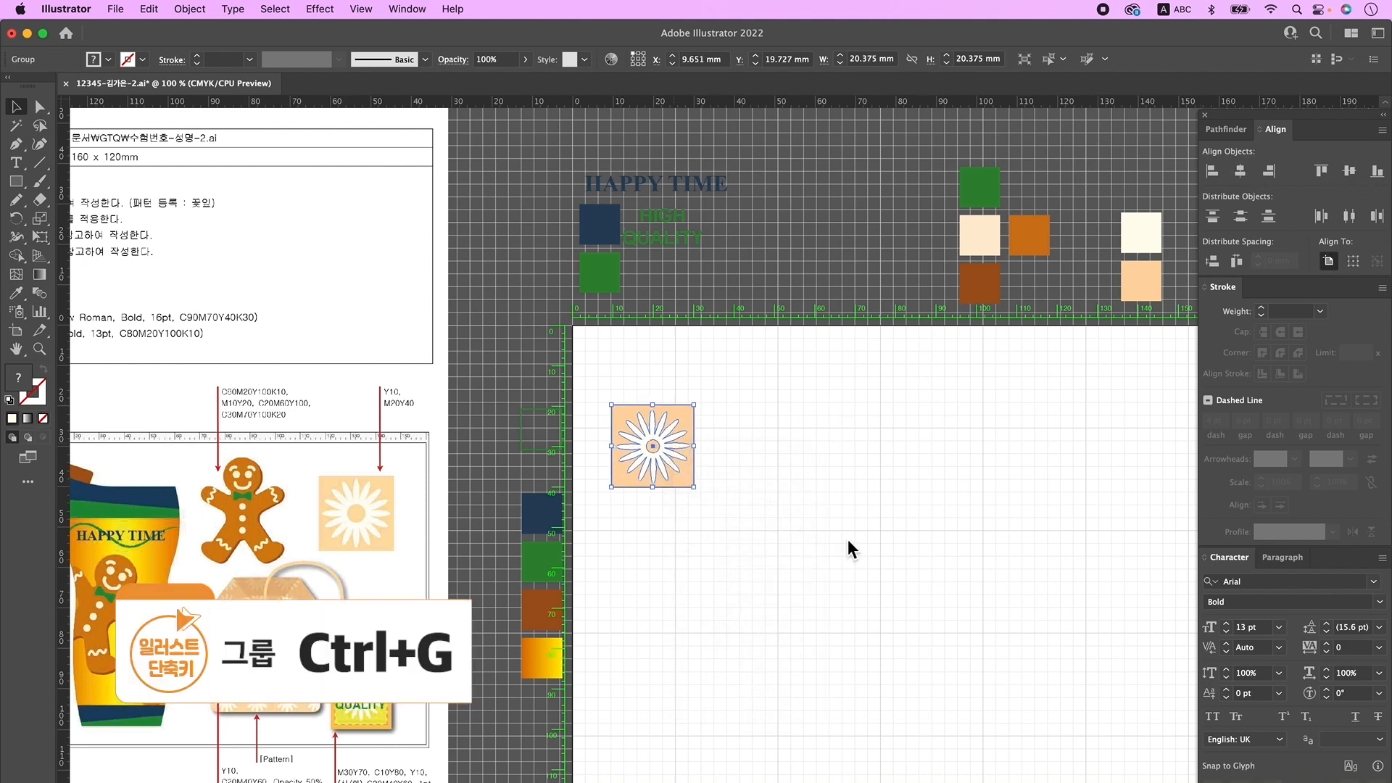
drag(652, 459, 1105, 433)
key(super+space)
super+click(1104, 377)
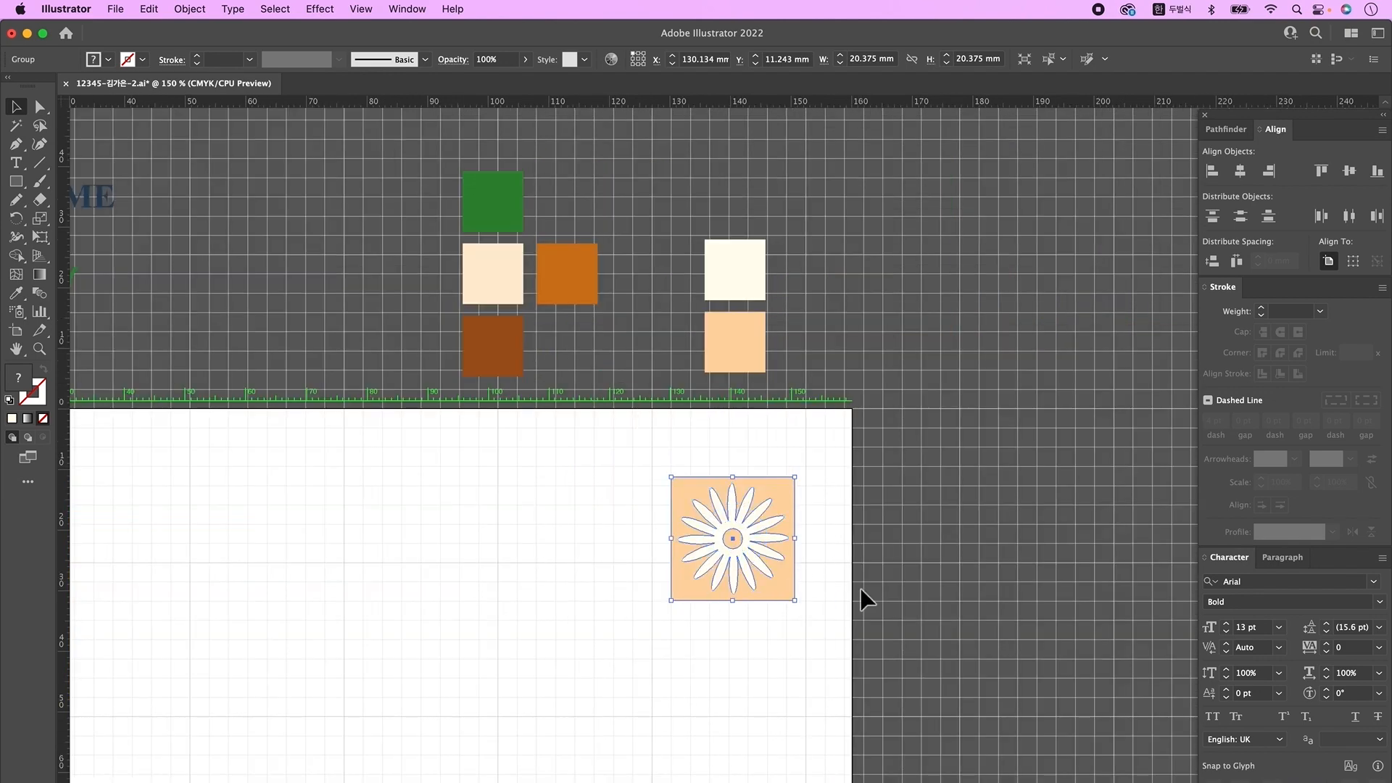
click(820, 546)
key(super+space)
super+click(800, 543)
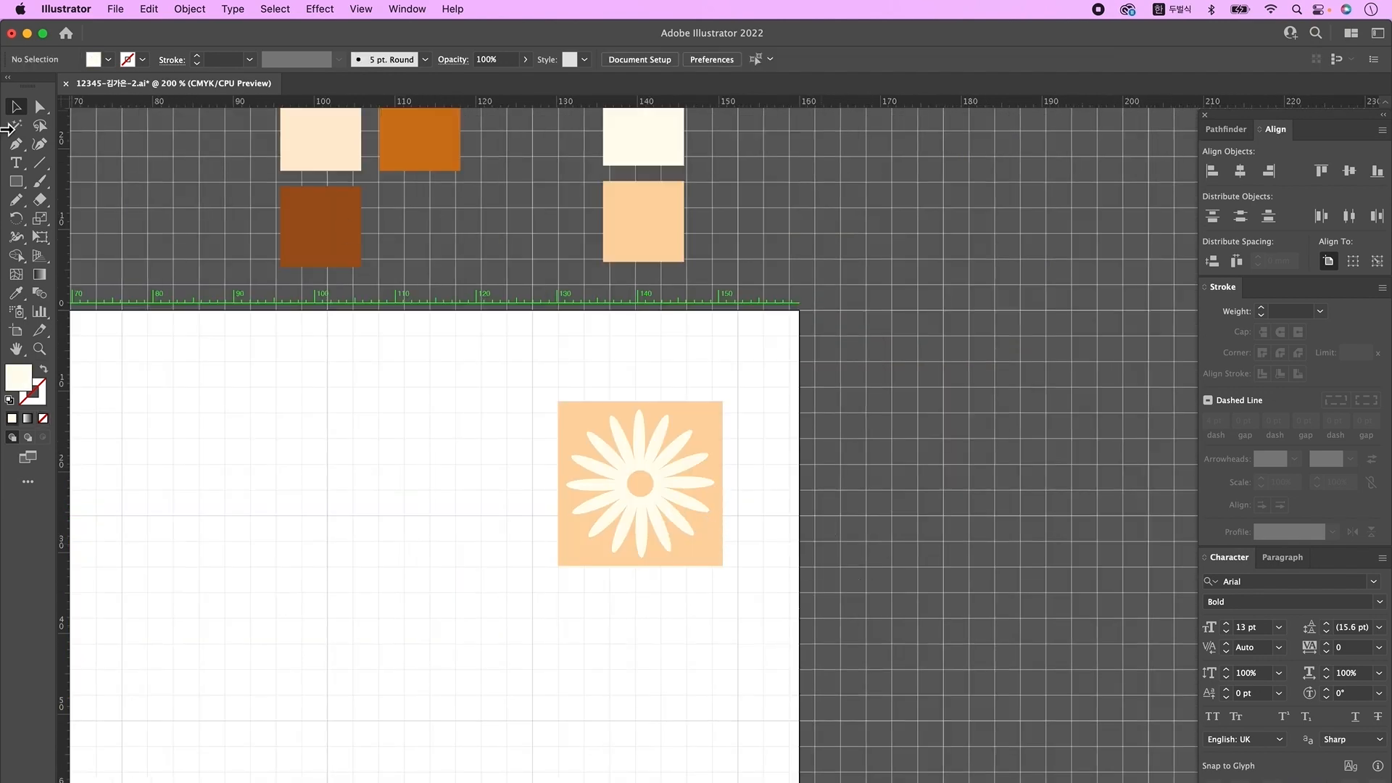
- Draw a small circle over the flower's centre and centre it horizontally with the flower
click(667, 485)
click(823, 508)
drag(16, 181, 89, 200)
drag(626, 467, 661, 500)
click(15, 107)
shift+click(673, 481)
click(1240, 171)
- Cut the small circle out of the flower with Divide, ungroup the pieces and delete the leftover centre
click(1226, 129)
click(1215, 210)
right_click(620, 472)
click(707, 614)
key(Delete)
drag(752, 428, 690, 461)
right_click(680, 488)
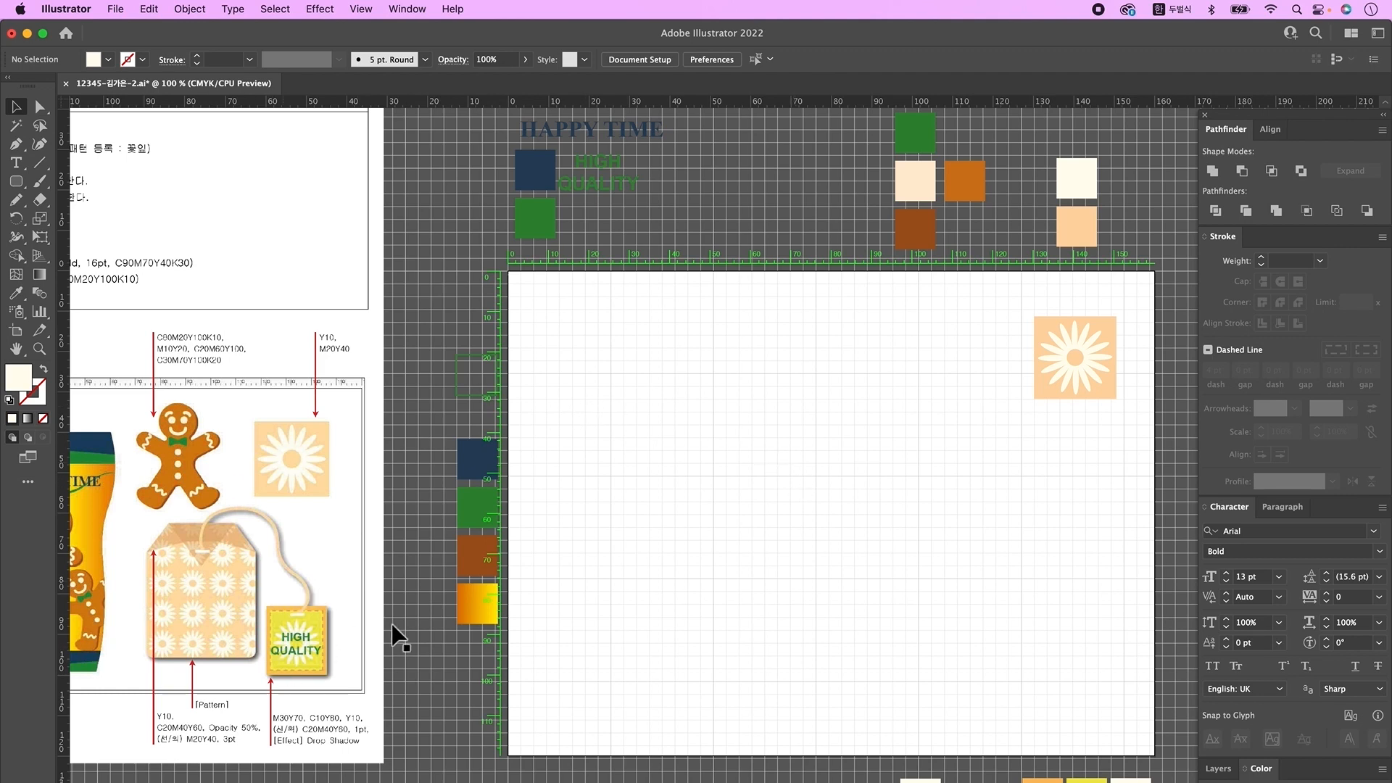
- Draw a three-sided polygon with a 17.639 mm radius on the artboard, with a black 1 pt stroke and no fill
scroll(338, 507, left, 2)
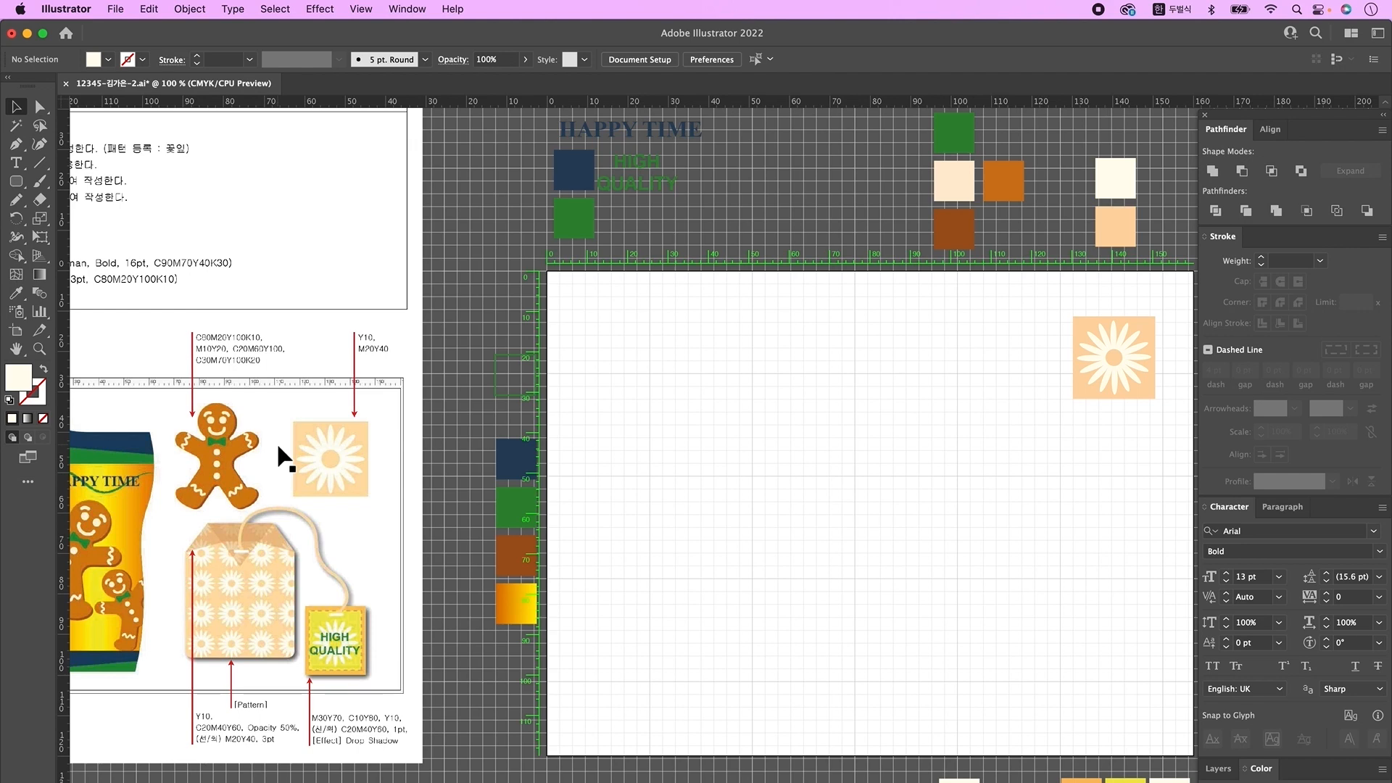
drag(15, 189, 80, 218)
key(d)
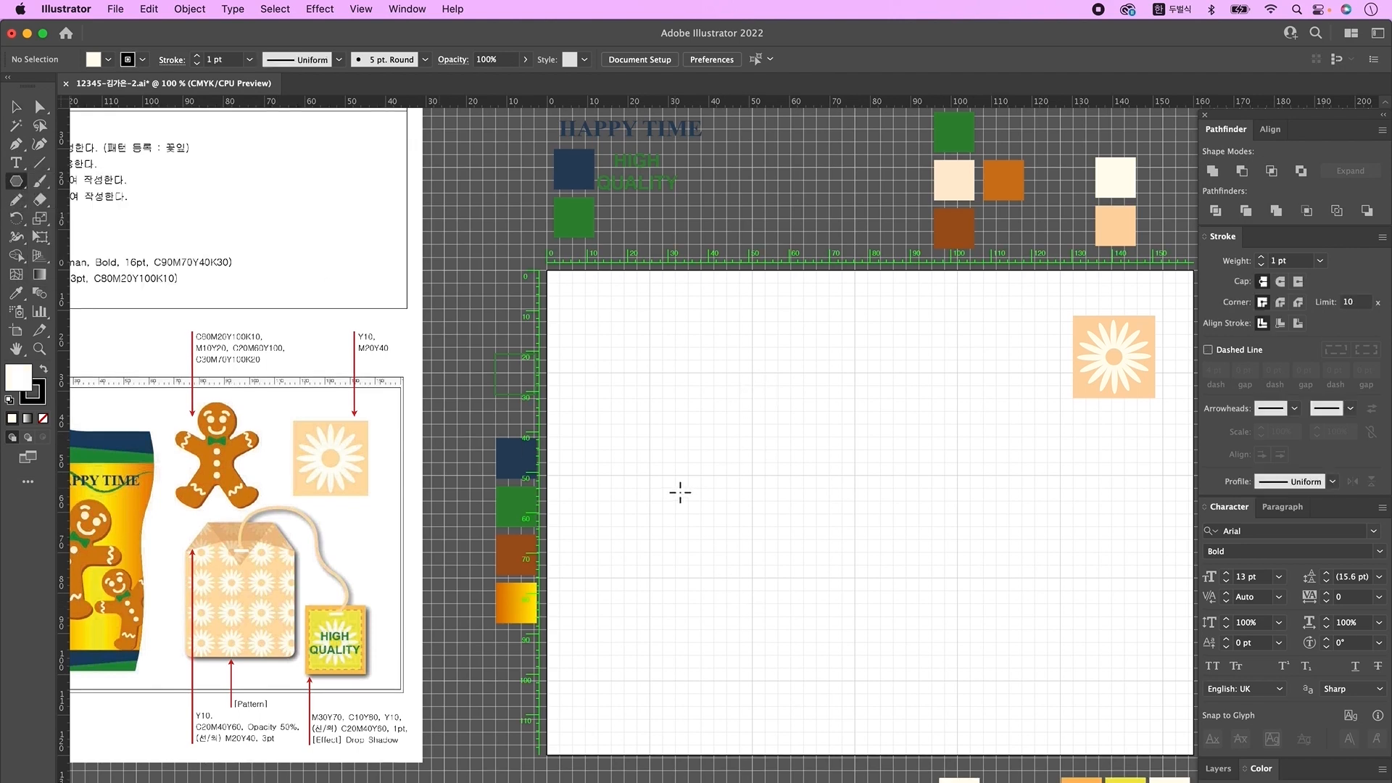
click(738, 428)
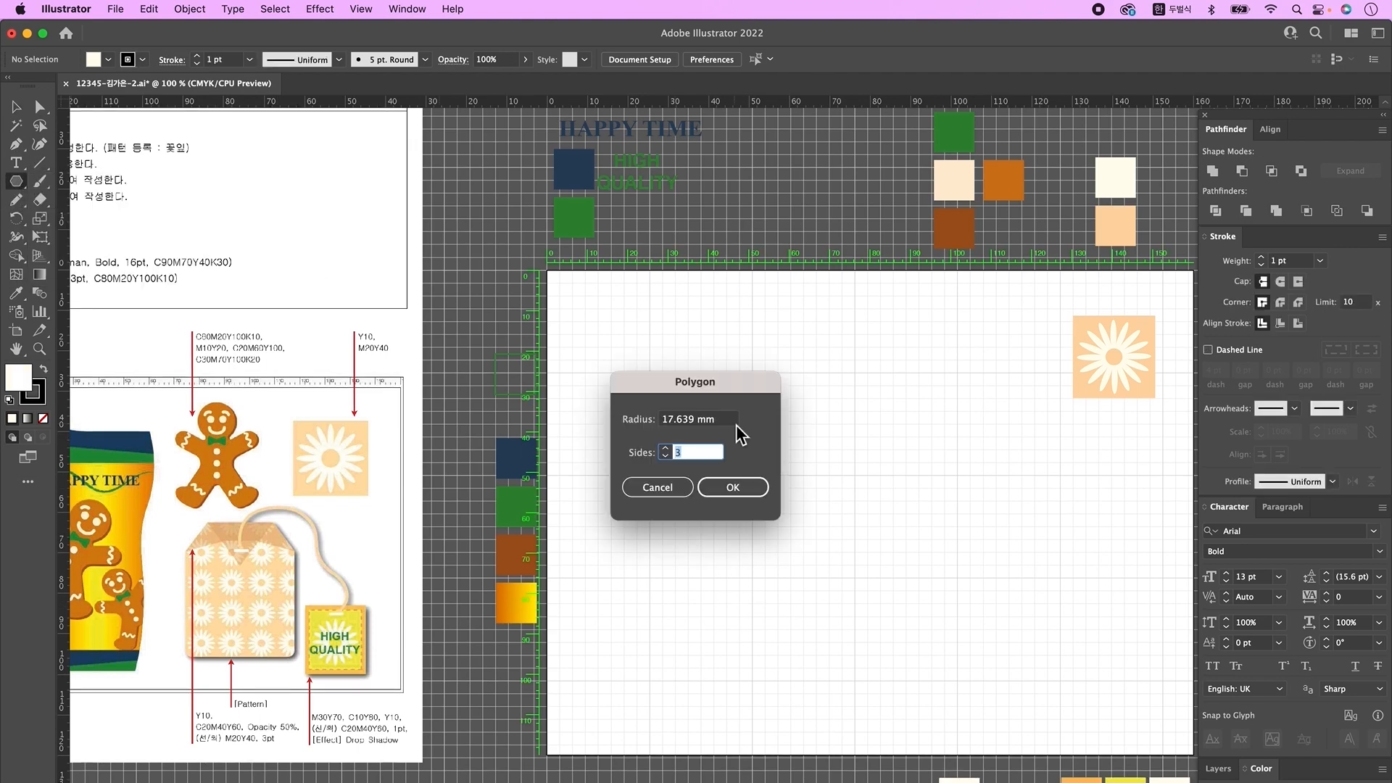
click(736, 486)
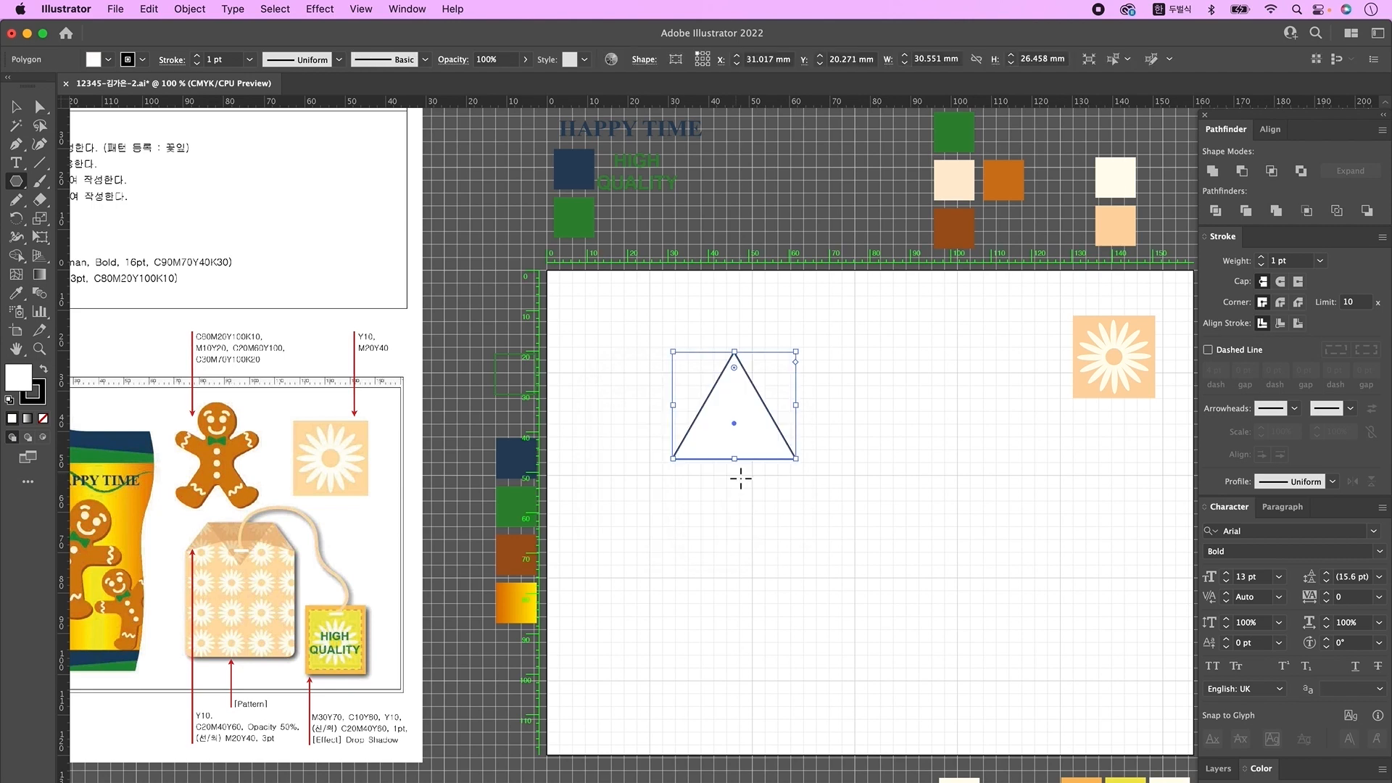
click(43, 418)
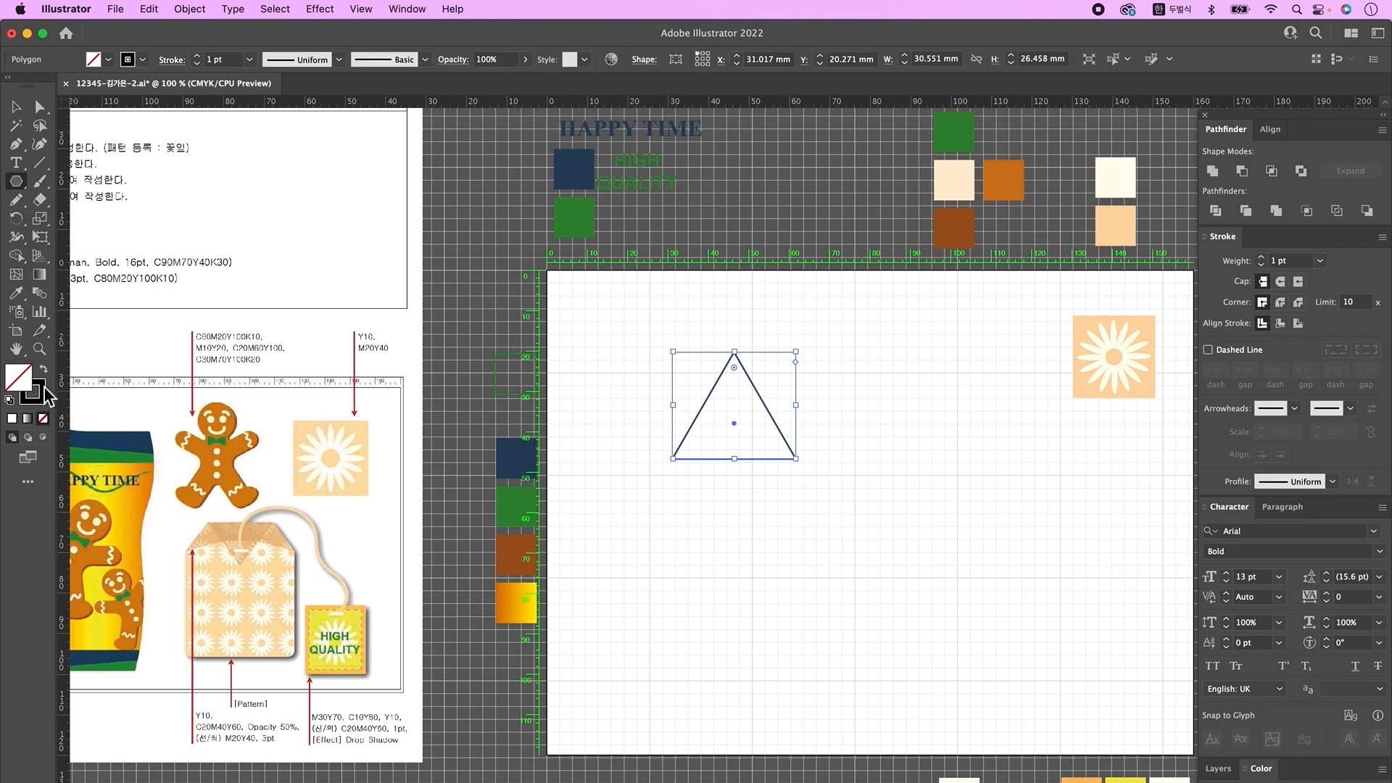
- Delete the bottom edge of the triangle to make an open inverted V
click(39, 108)
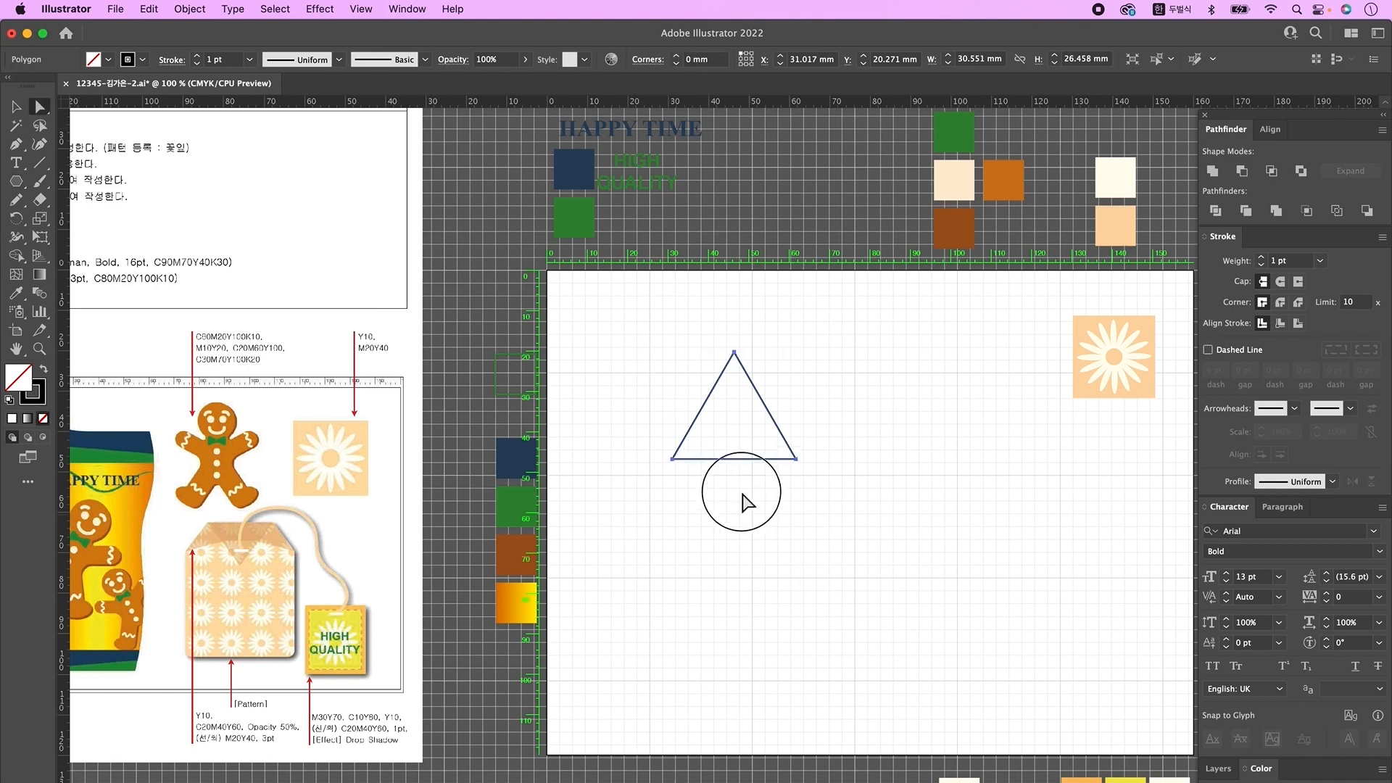
drag(752, 519, 731, 442)
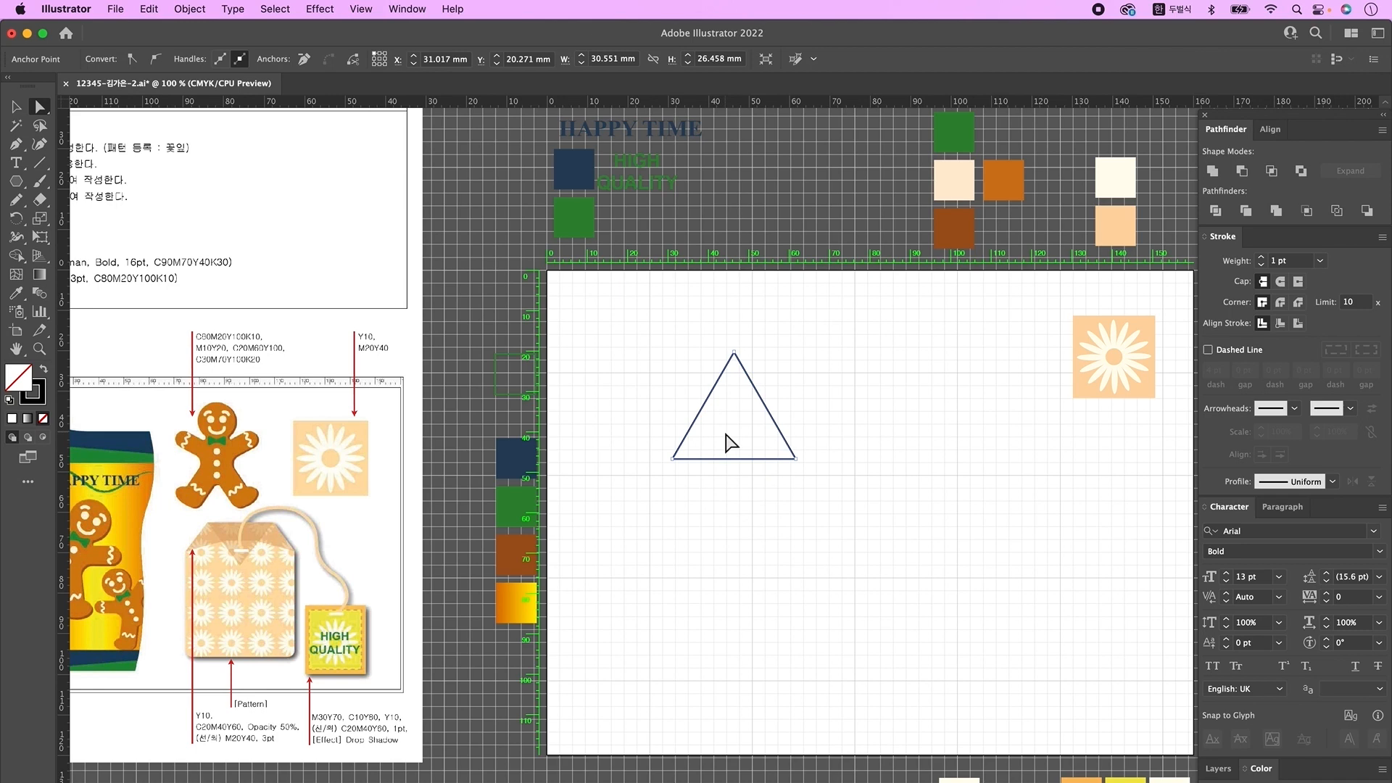
key(BackSpace)
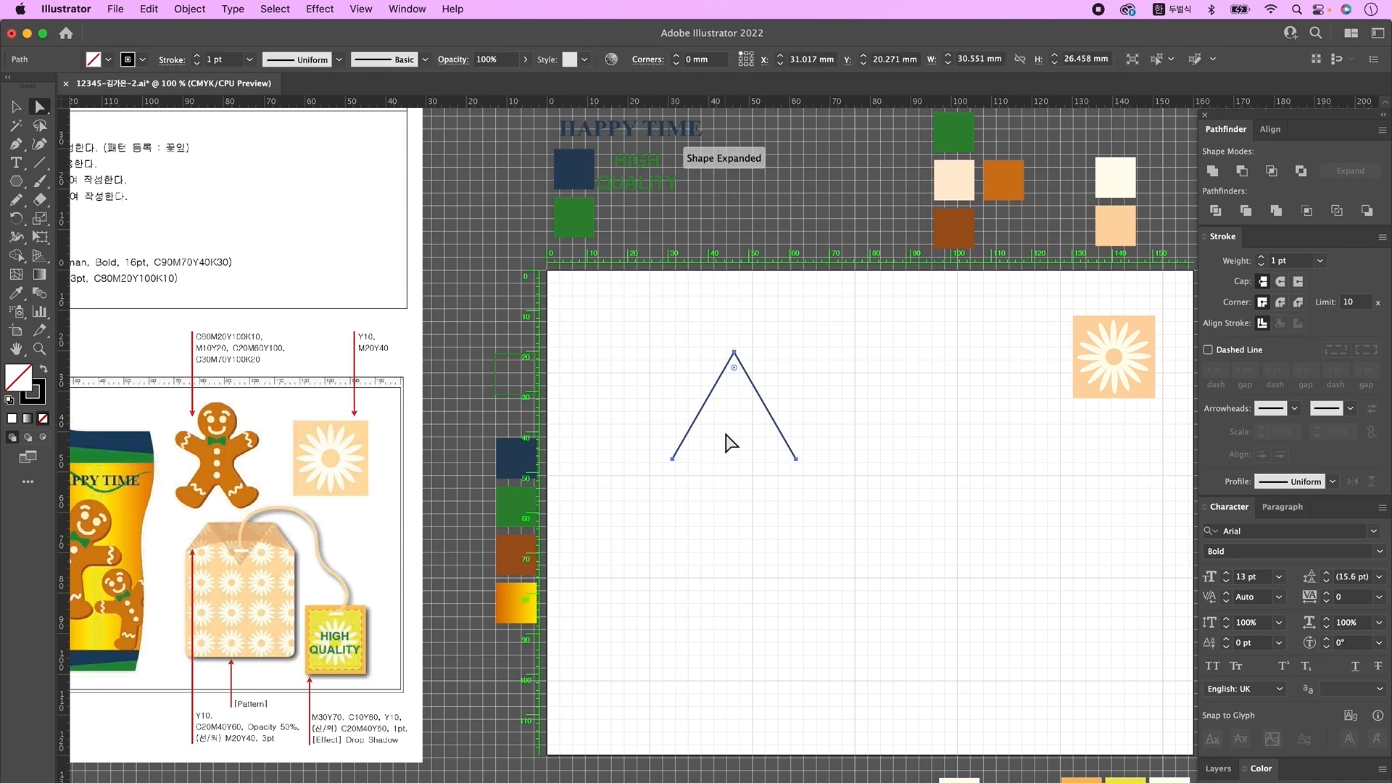
- Duplicate the inverted V, reflect the copy about the horizontal axis and place it above so the two tips meet
click(16, 106)
click(779, 421)
drag(779, 421, 780, 375)
key(o)
double_click(15, 218)
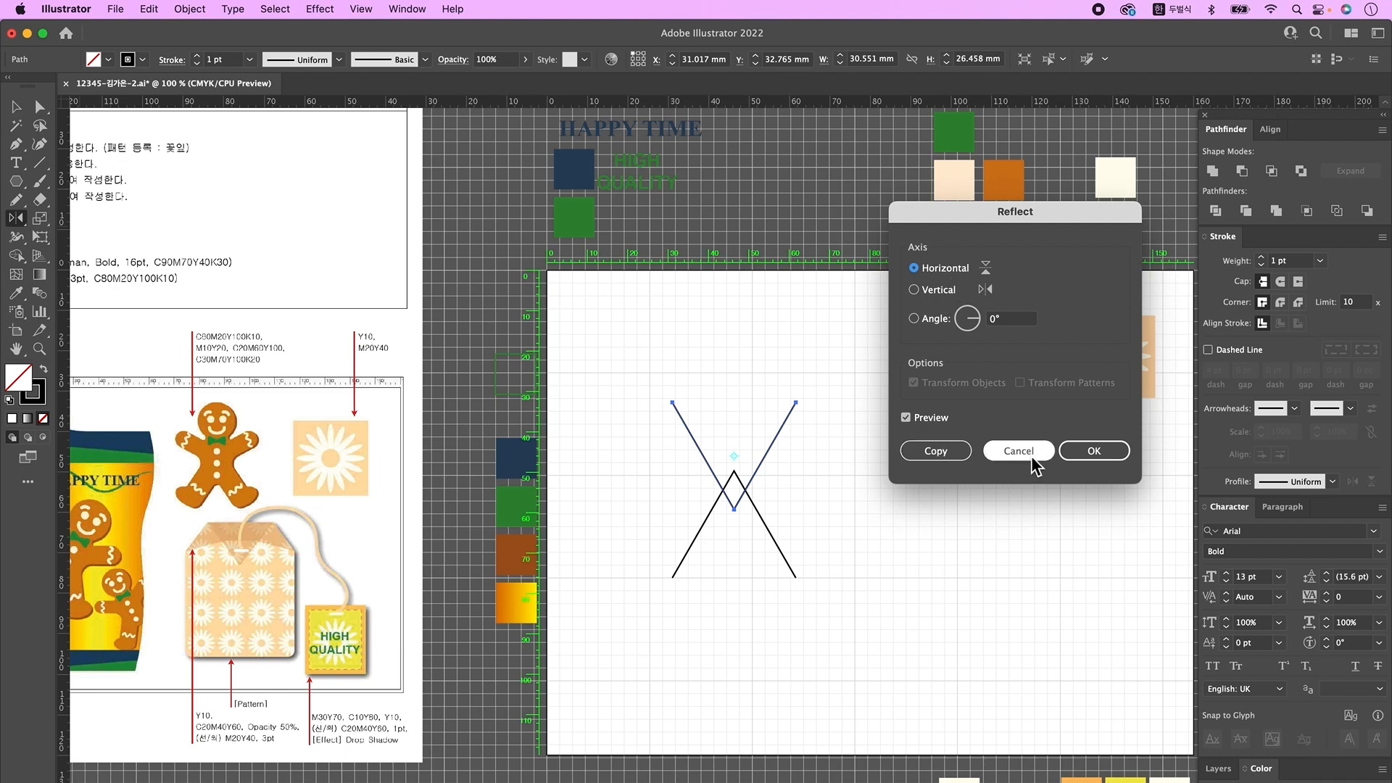
click(1113, 454)
key(v)
click(1112, 453)
drag(764, 456, 766, 418)
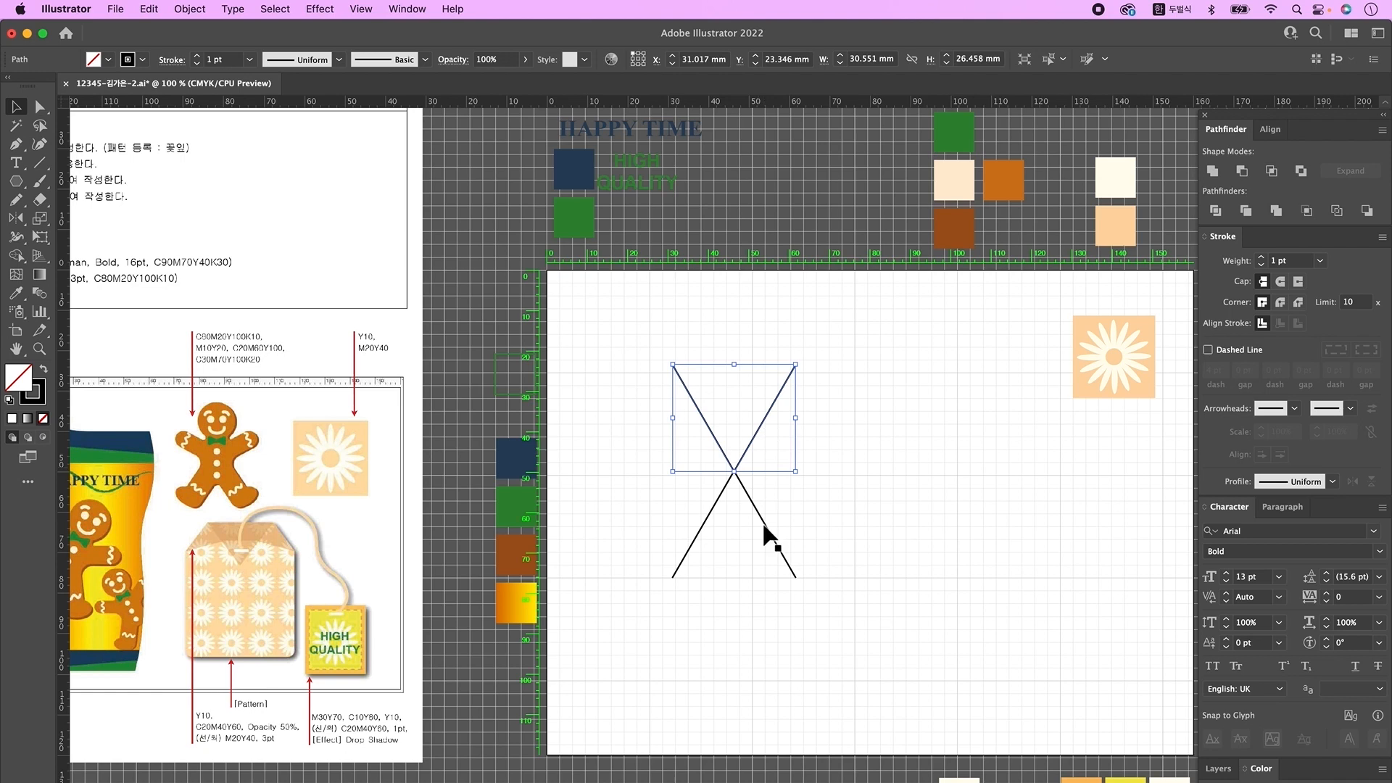
- Squash the upper V to about 11.3 mm high and resize the lower V to about 26.1 mm wide and 18.6 mm high
drag(734, 364, 742, 421)
click(778, 550)
drag(735, 578, 737, 549)
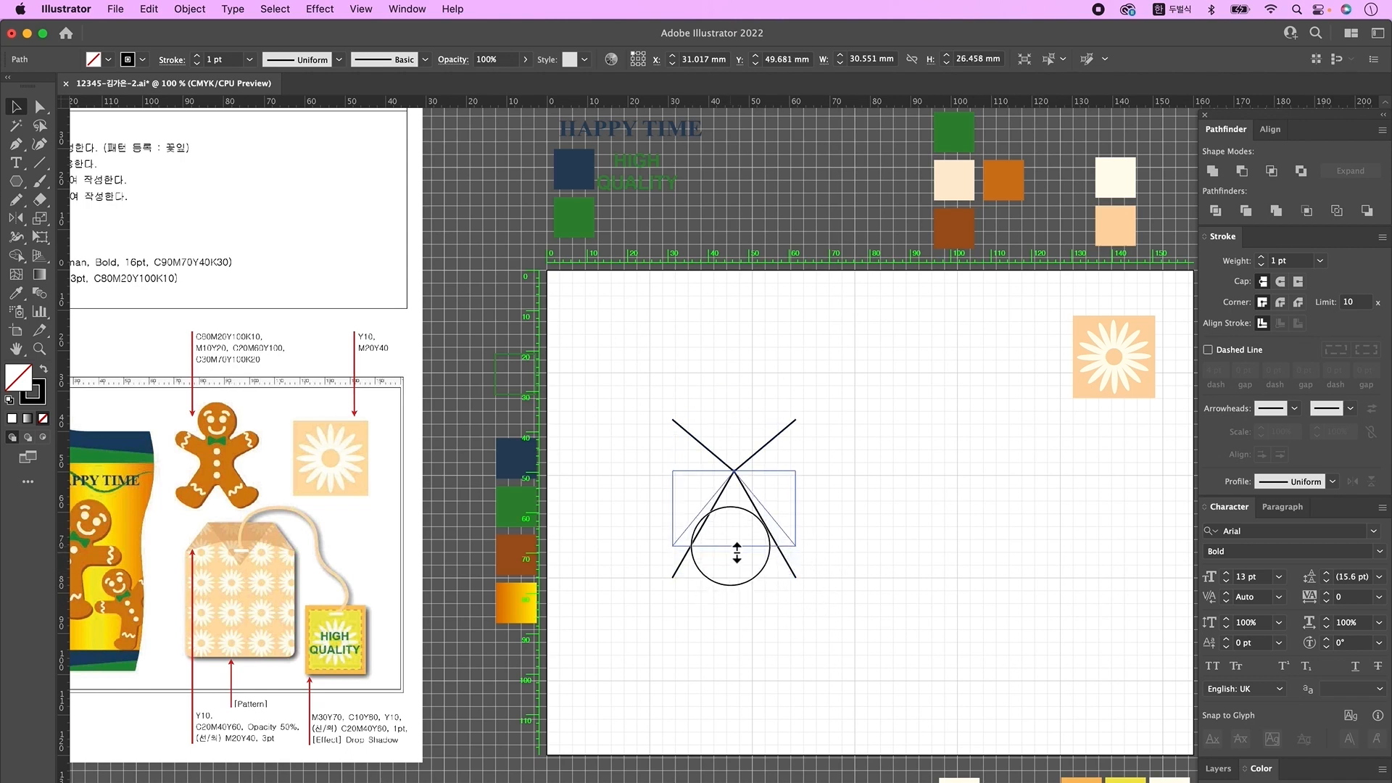
drag(736, 552, 735, 548)
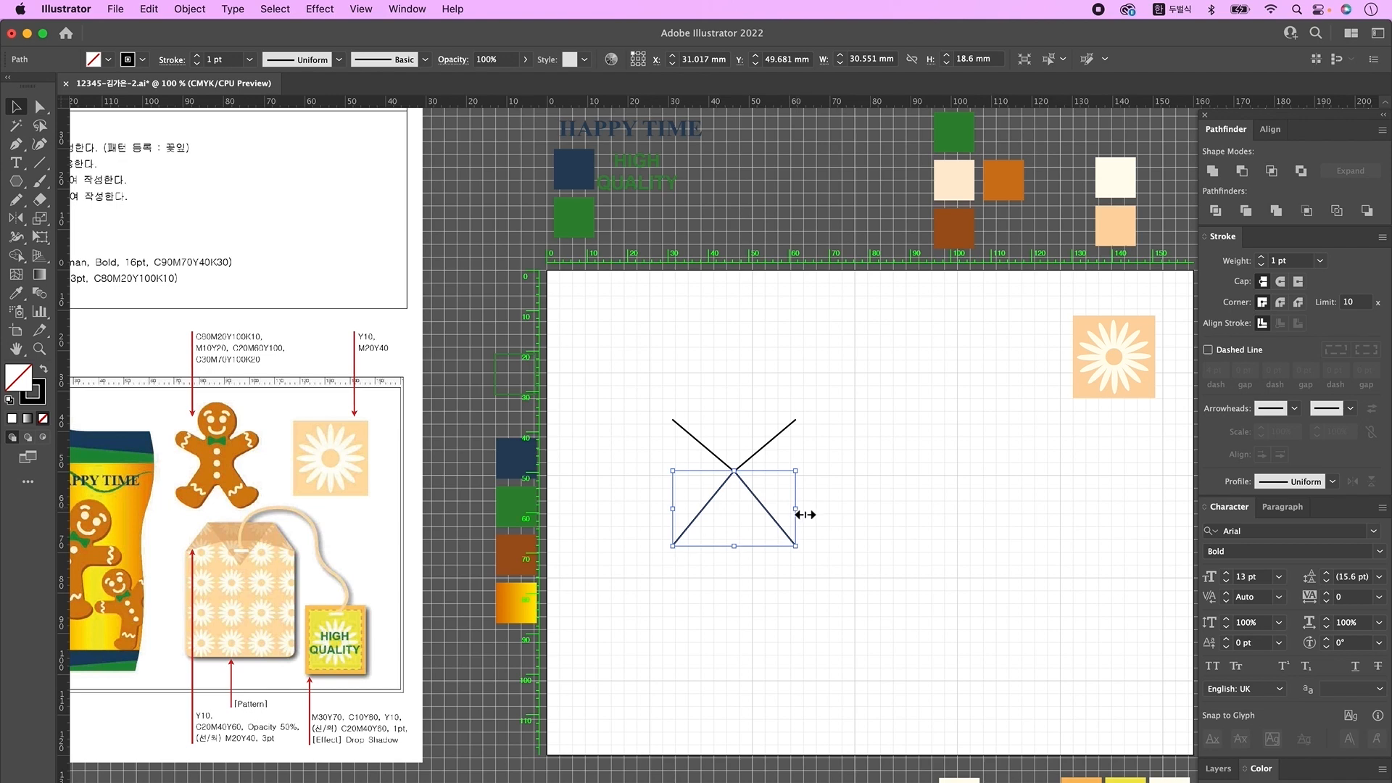
drag(796, 509, 787, 508)
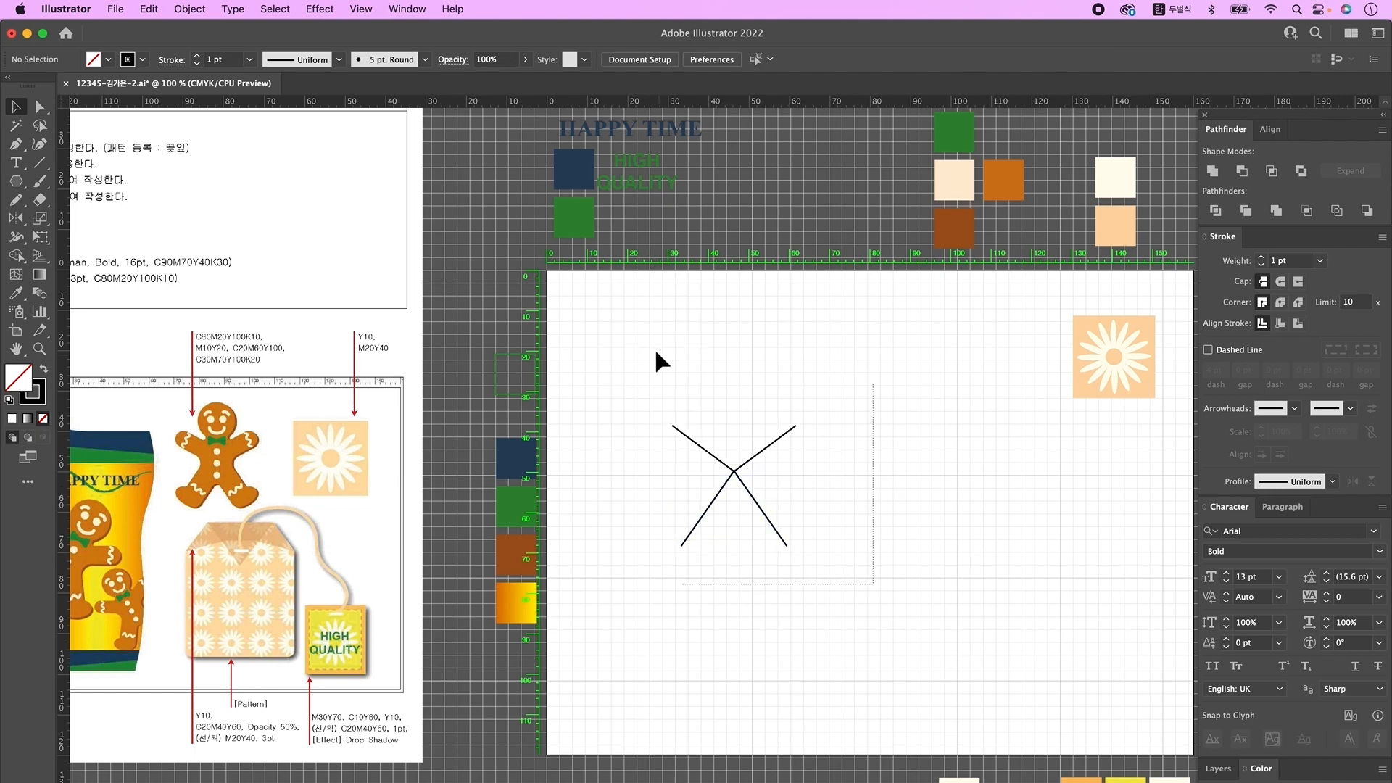
- Thicken the stroke of the upper V and give it round caps to form the gingerbread arms
mouse_move(654, 346)
mouse_down()
mouse_move(911, 481)
mouse_move(770, 407)
mouse_up()
click(1262, 259)
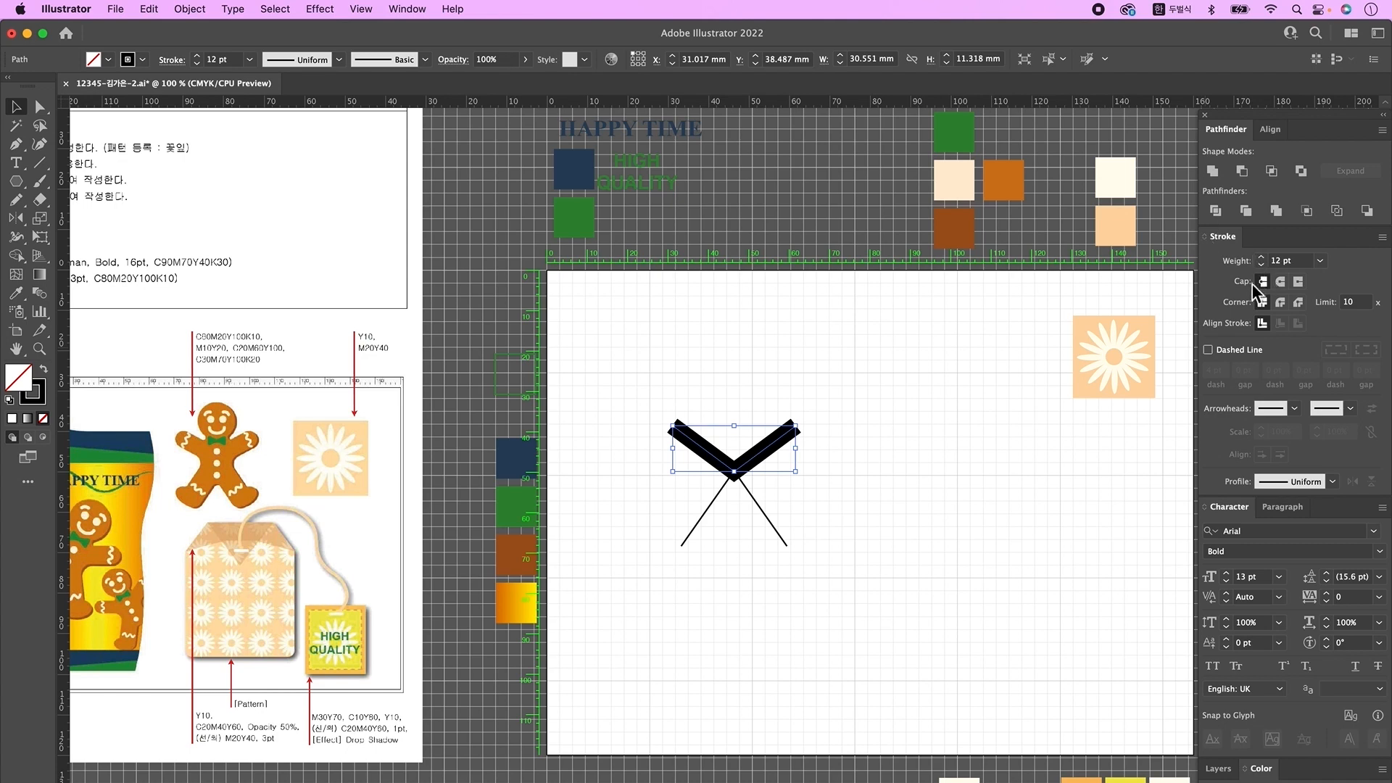
click(1281, 282)
click(1263, 258)
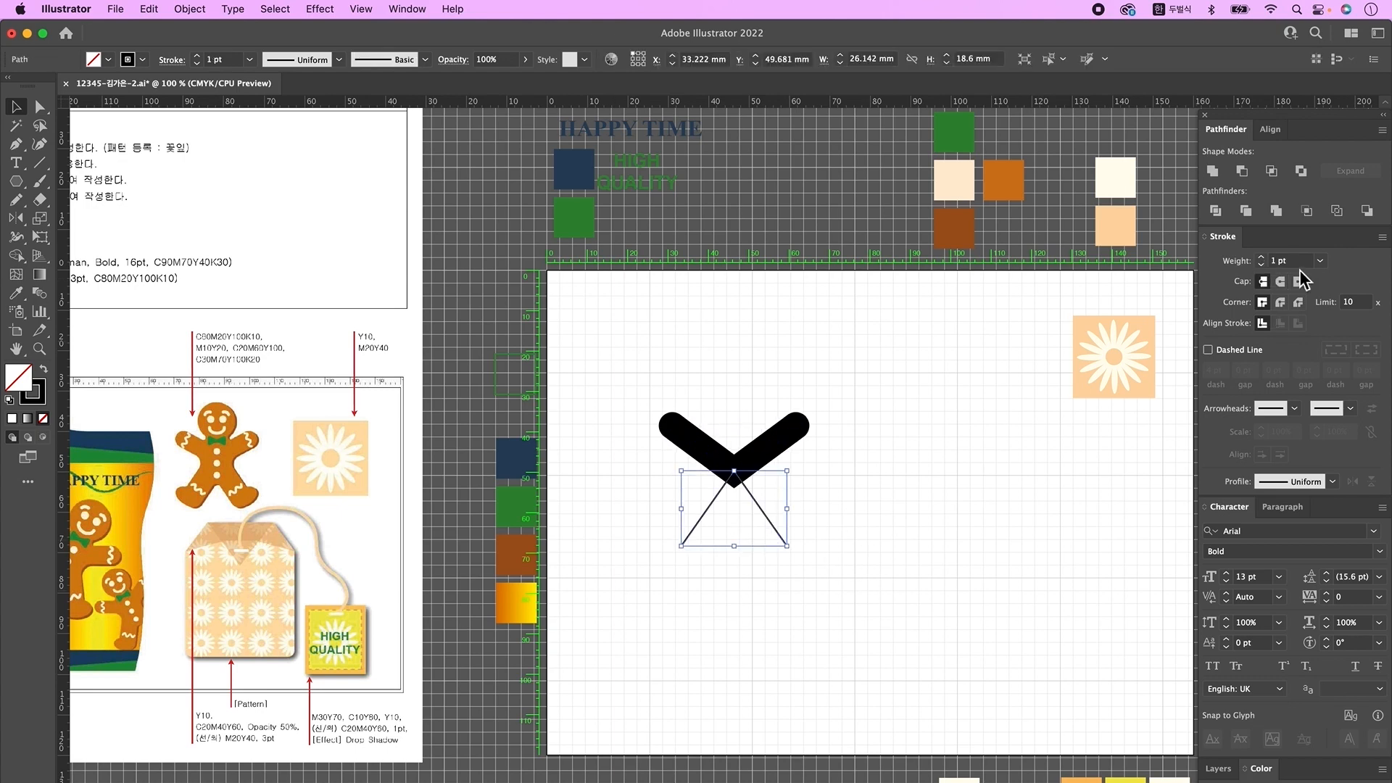
- Set the lower V's stroke to 21 pt with round caps and a round join to form the legs
click(1262, 258)
click(1262, 257)
click(1280, 281)
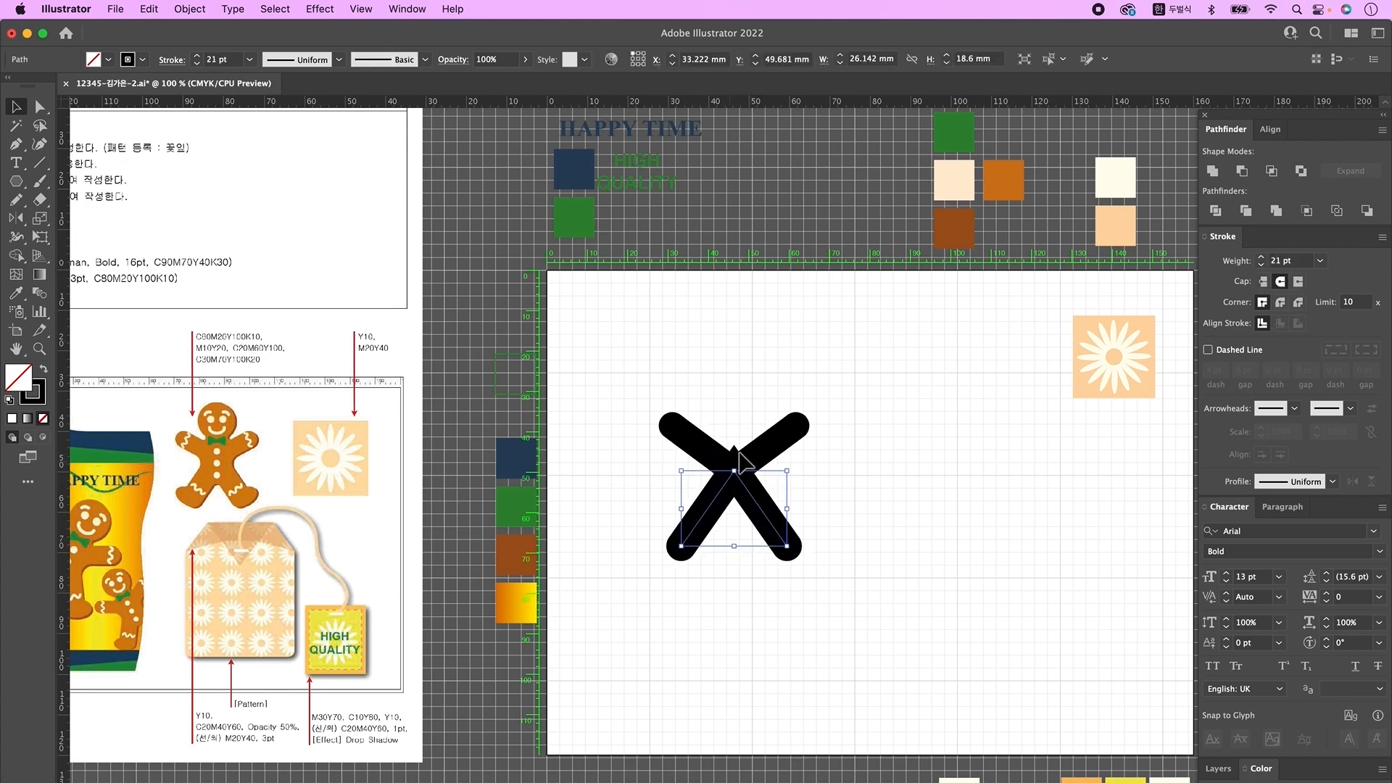
click(1281, 302)
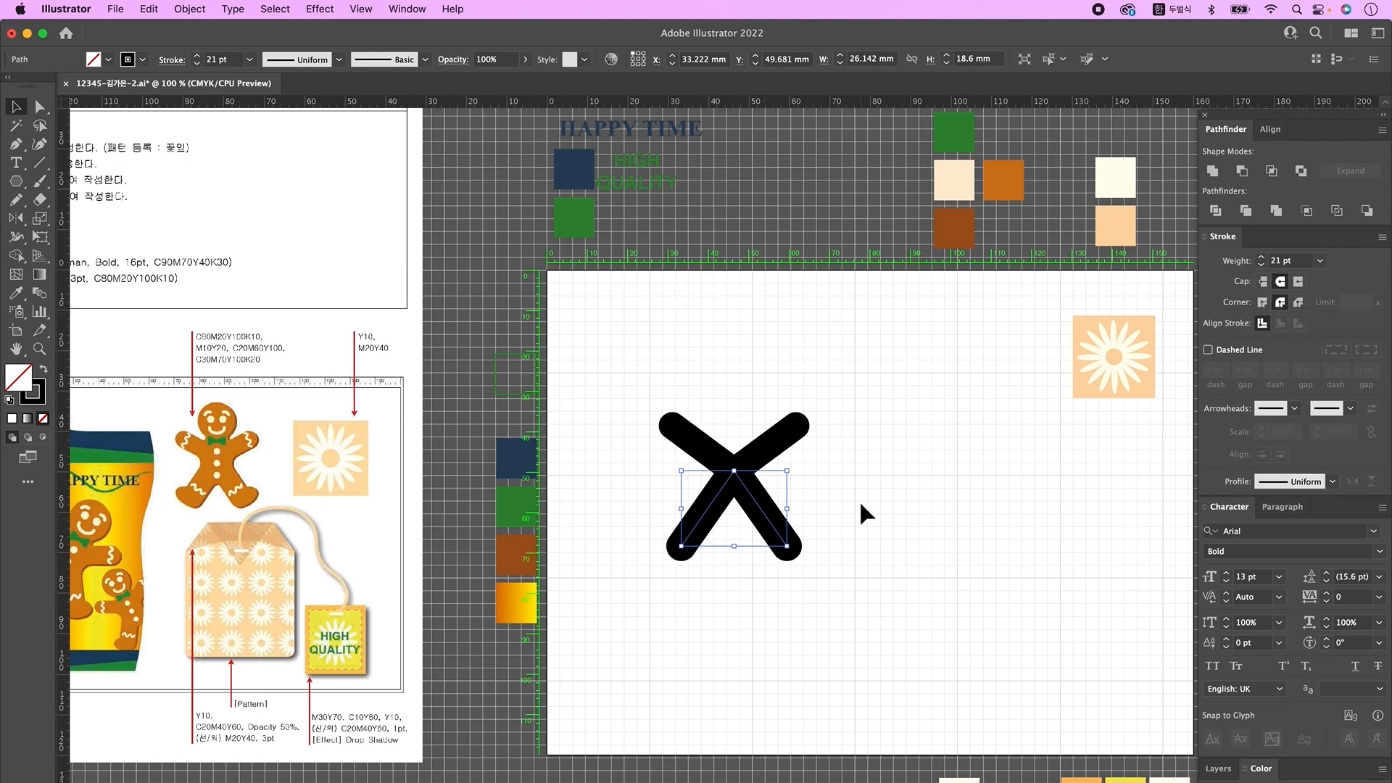
- Refine the legs to a 26 pt stroke, about 24.6 mm wide and 15.5 mm high, and flatten and narrow the arms to about 27.3 mm
drag(734, 545, 739, 540)
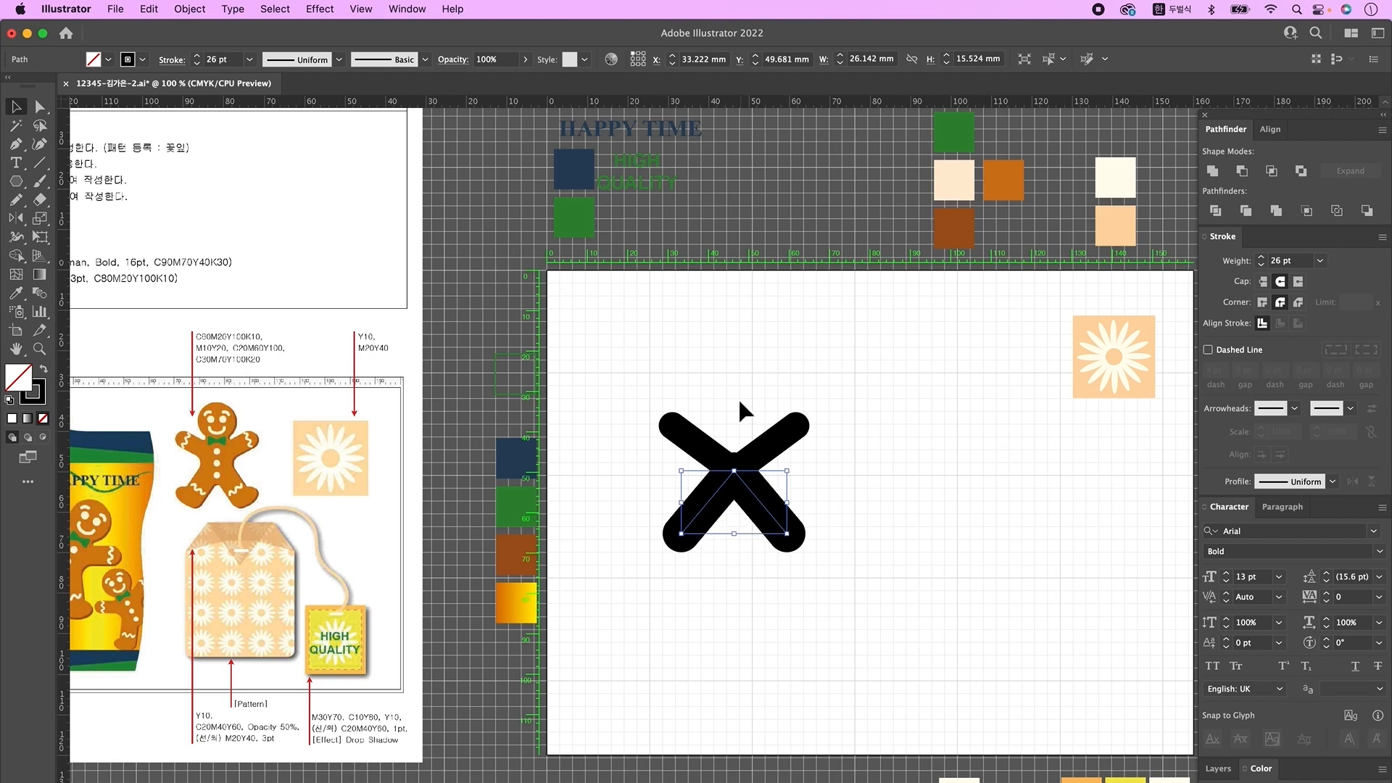
click(769, 454)
drag(735, 426, 743, 446)
click(832, 568)
click(785, 505)
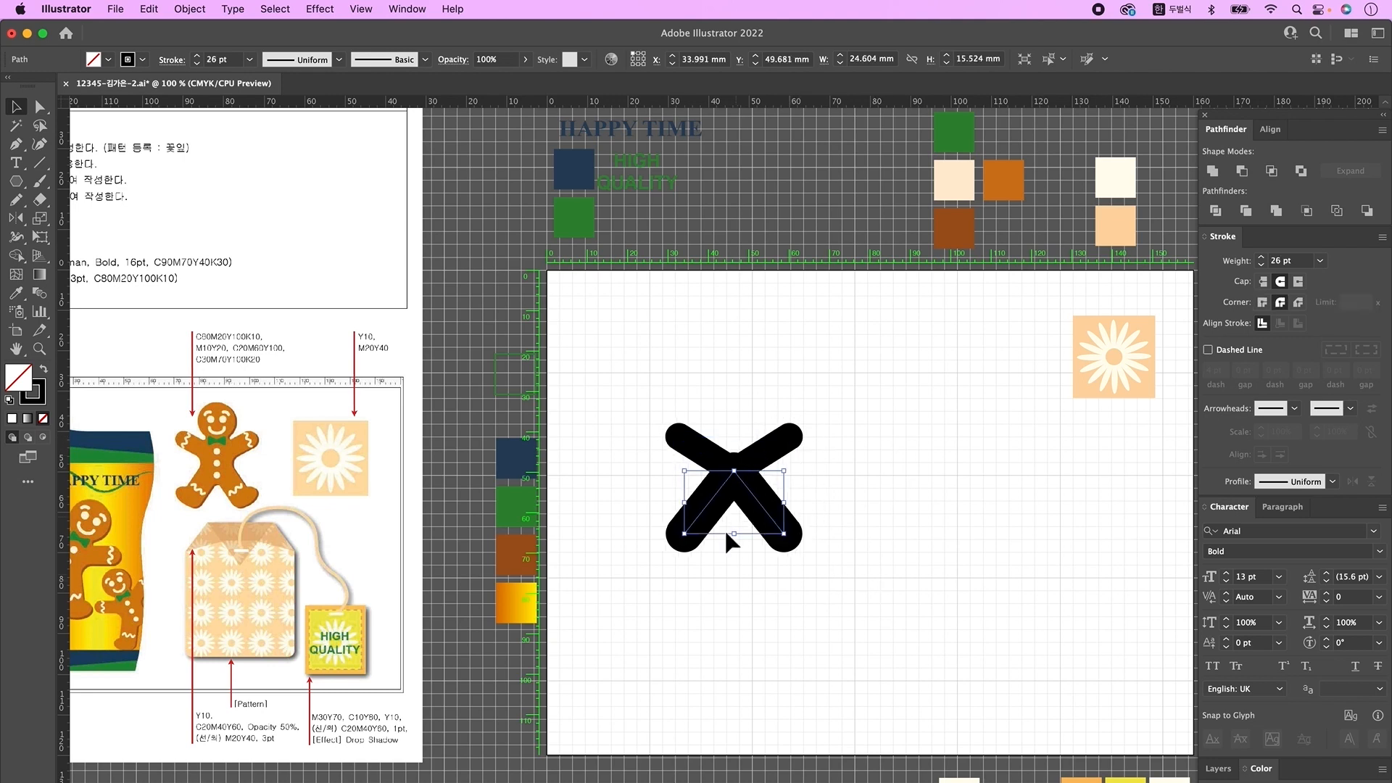
click(1041, 510)
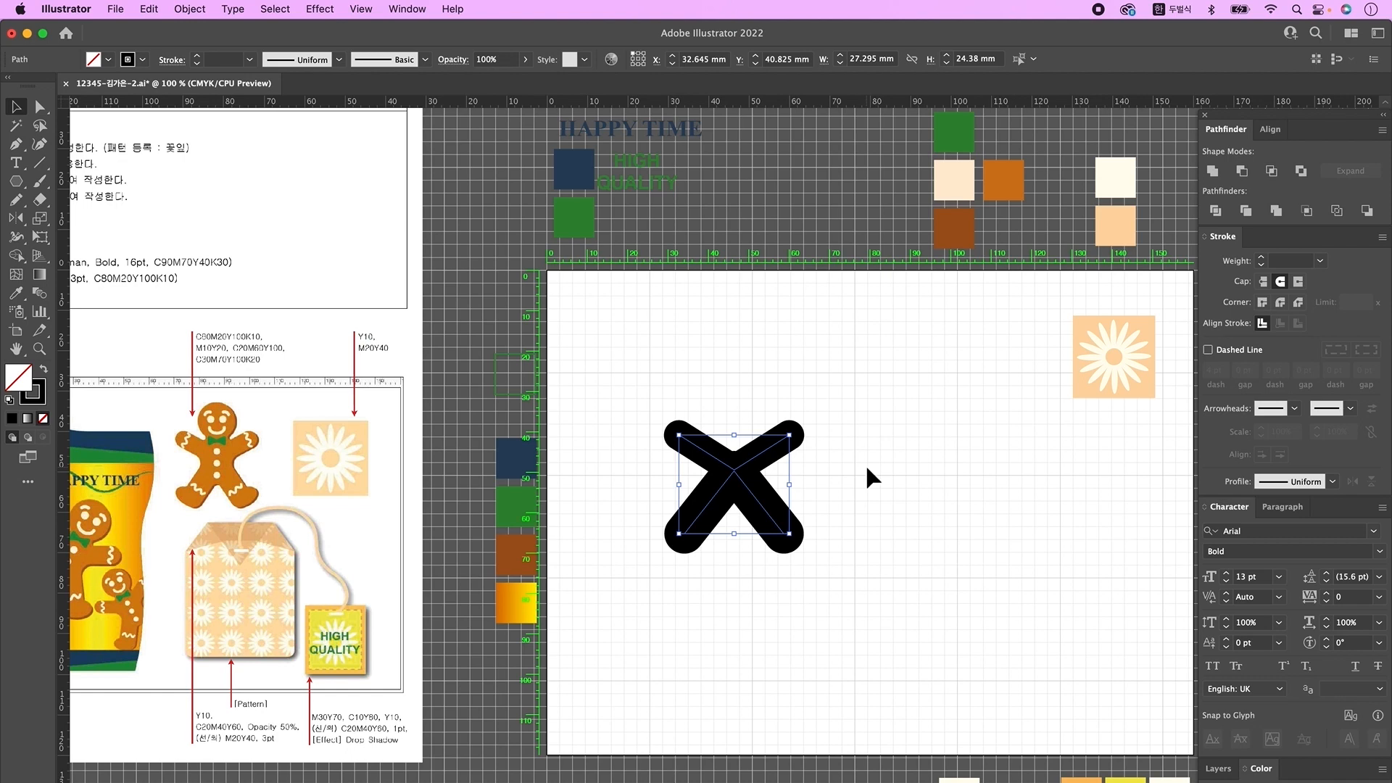
- Expand the fill and stroke of both V paths and unite them into one body shape
click(198, 10)
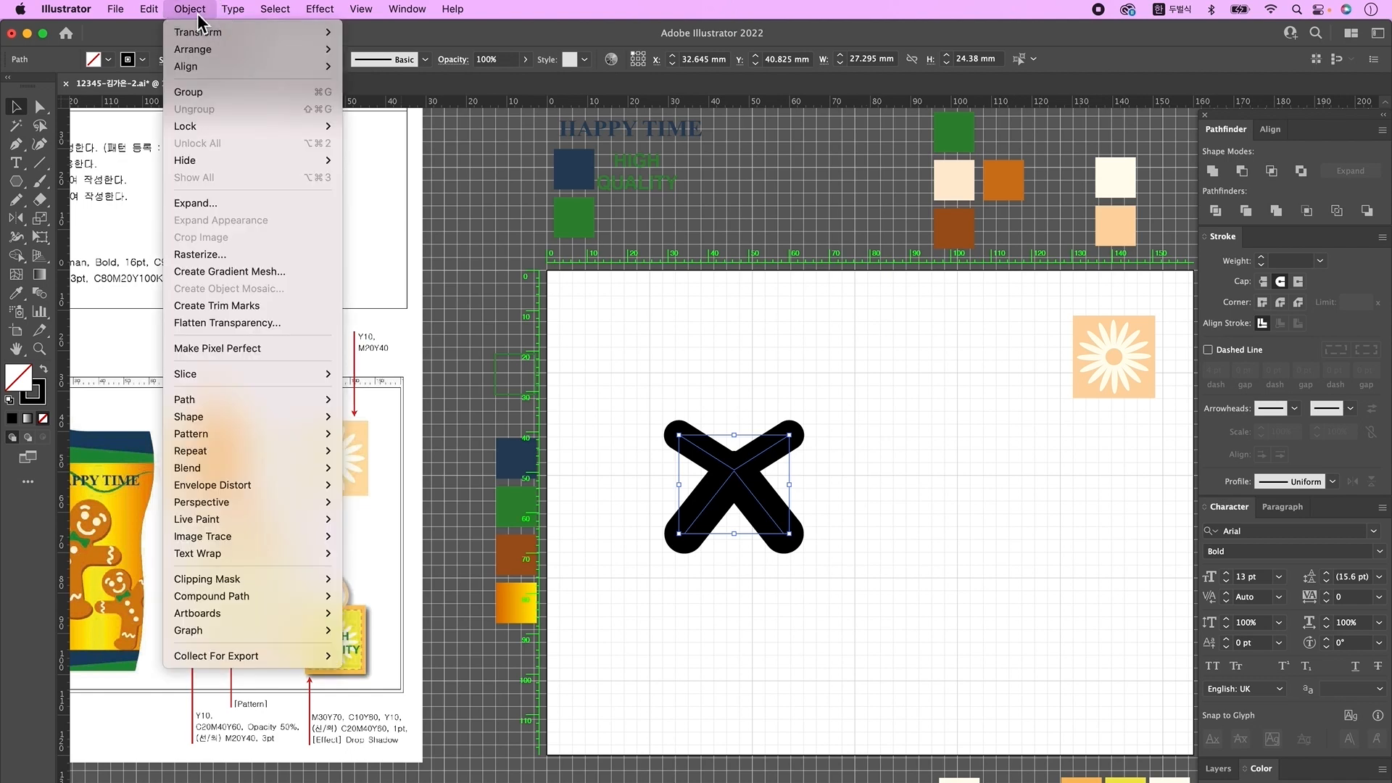
click(214, 203)
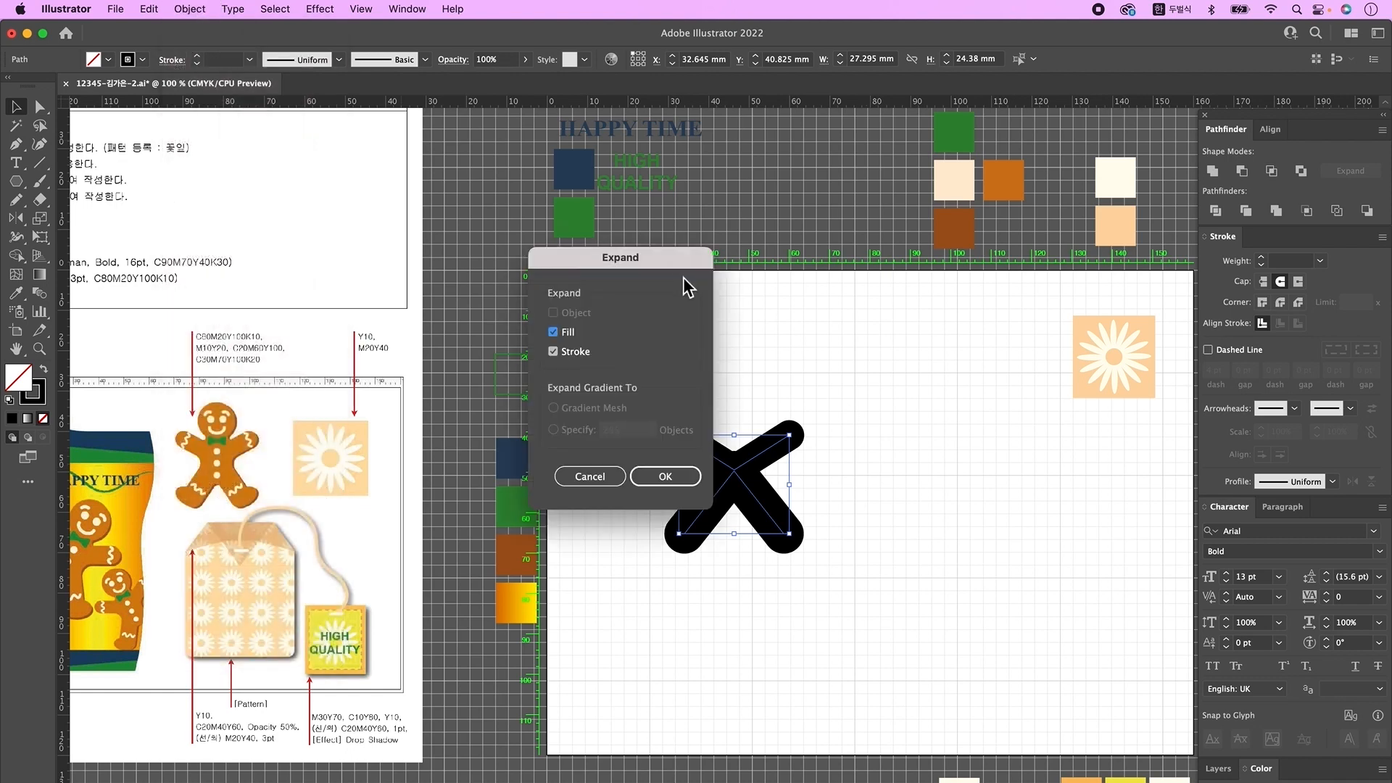
click(674, 479)
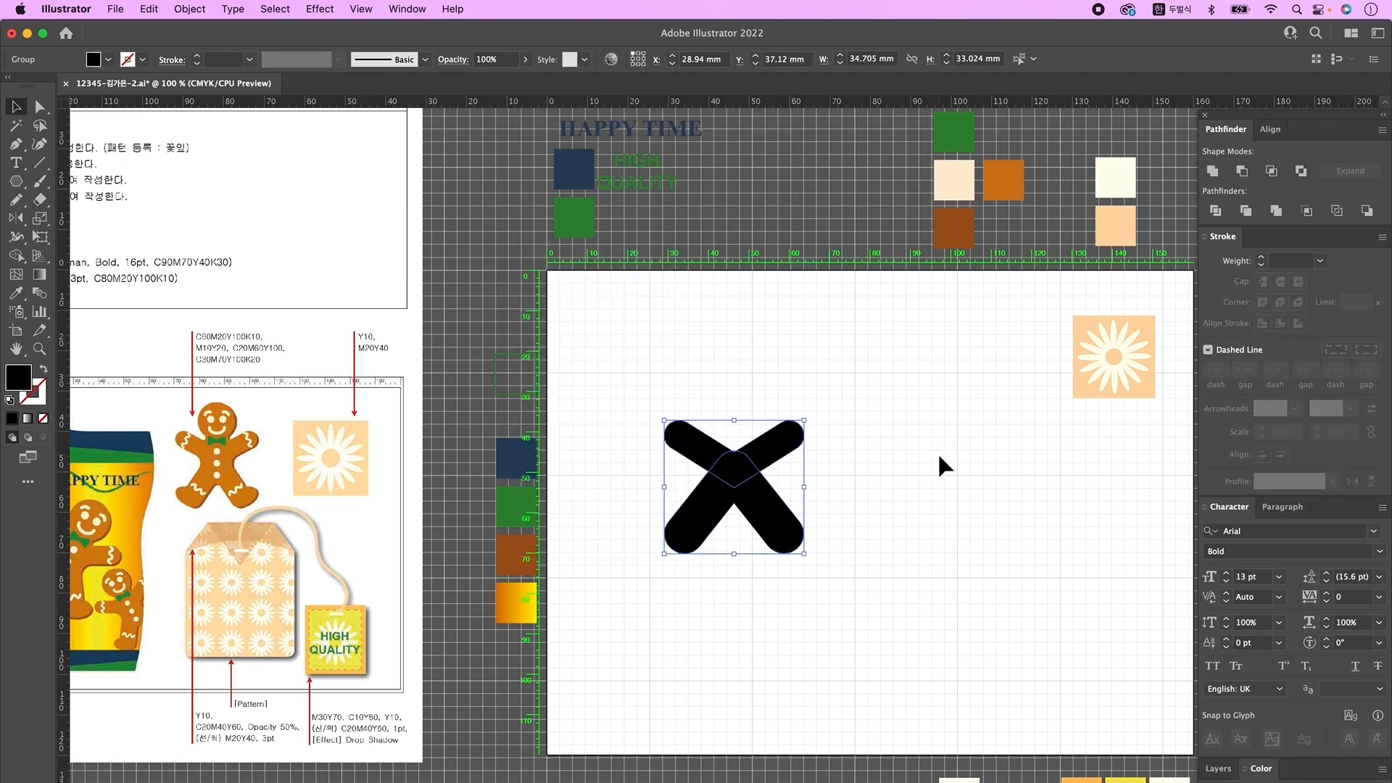
click(1212, 171)
click(883, 505)
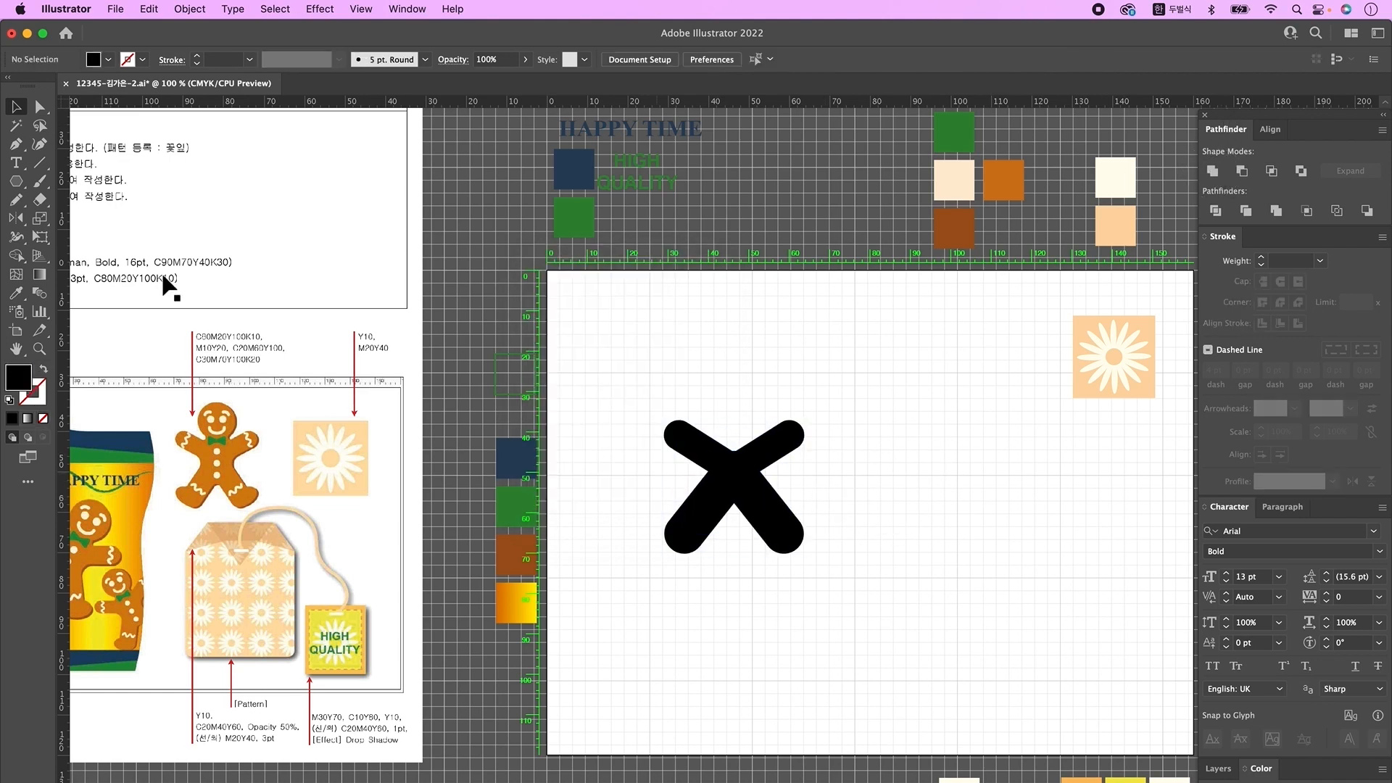
- Round the body's two side corners between arms and legs to a radius of about 3.6 mm
click(40, 107)
drag(797, 493, 742, 468)
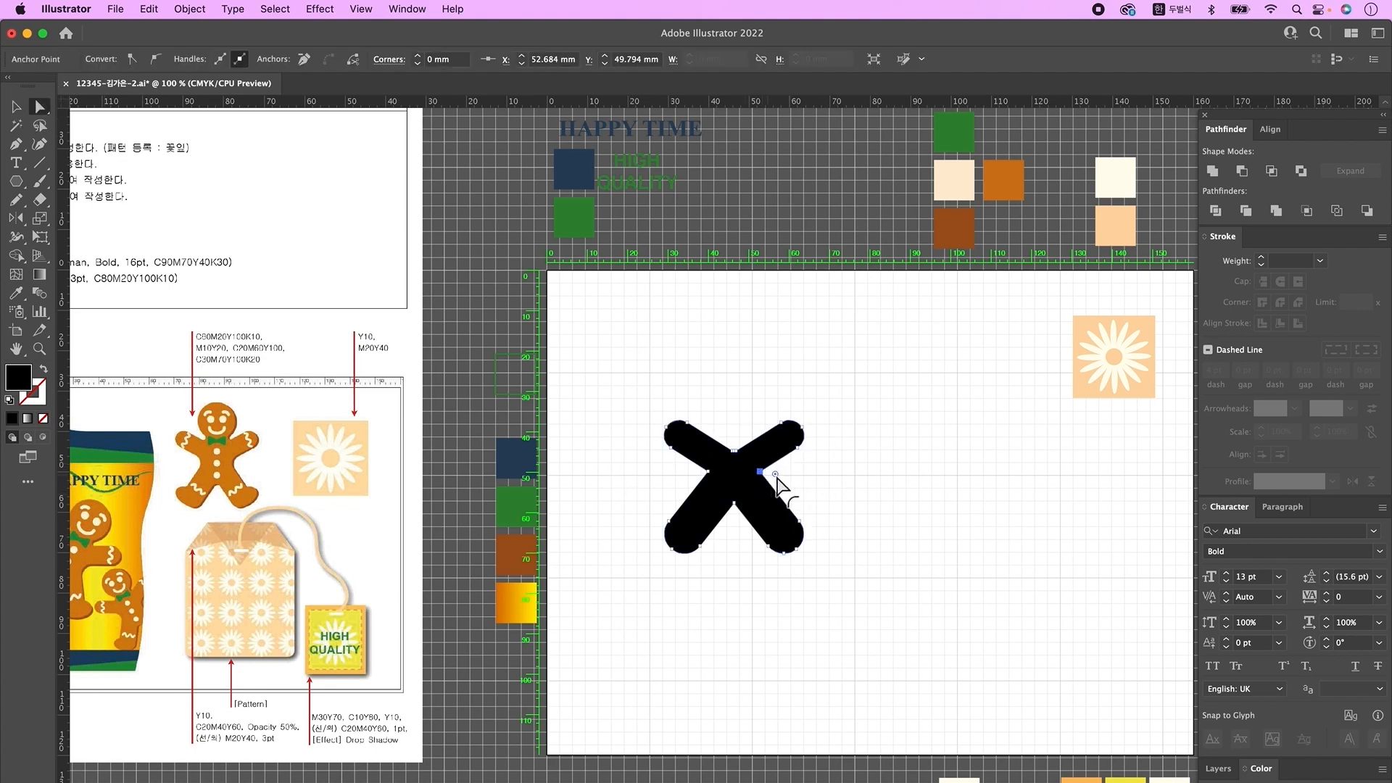
drag(775, 474, 691, 475)
click(921, 544)
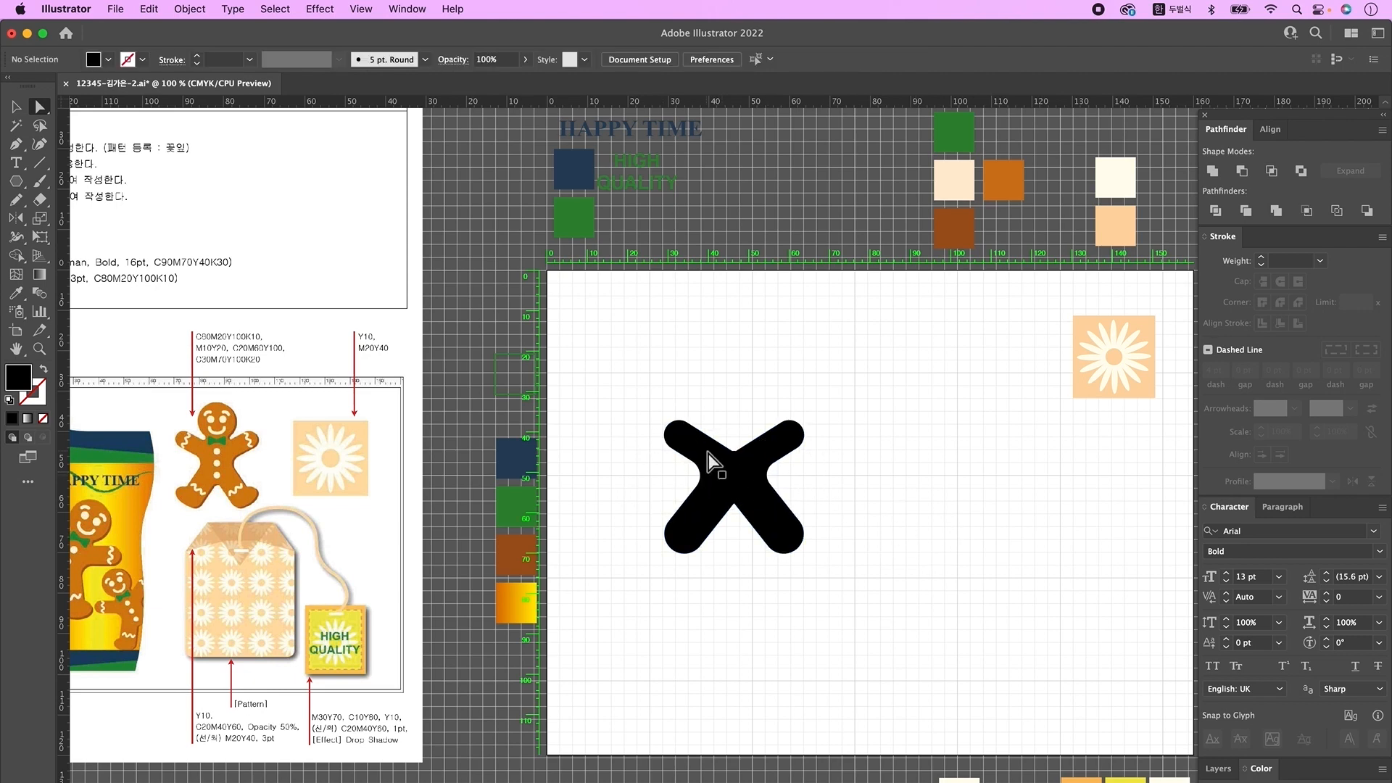
click(758, 471)
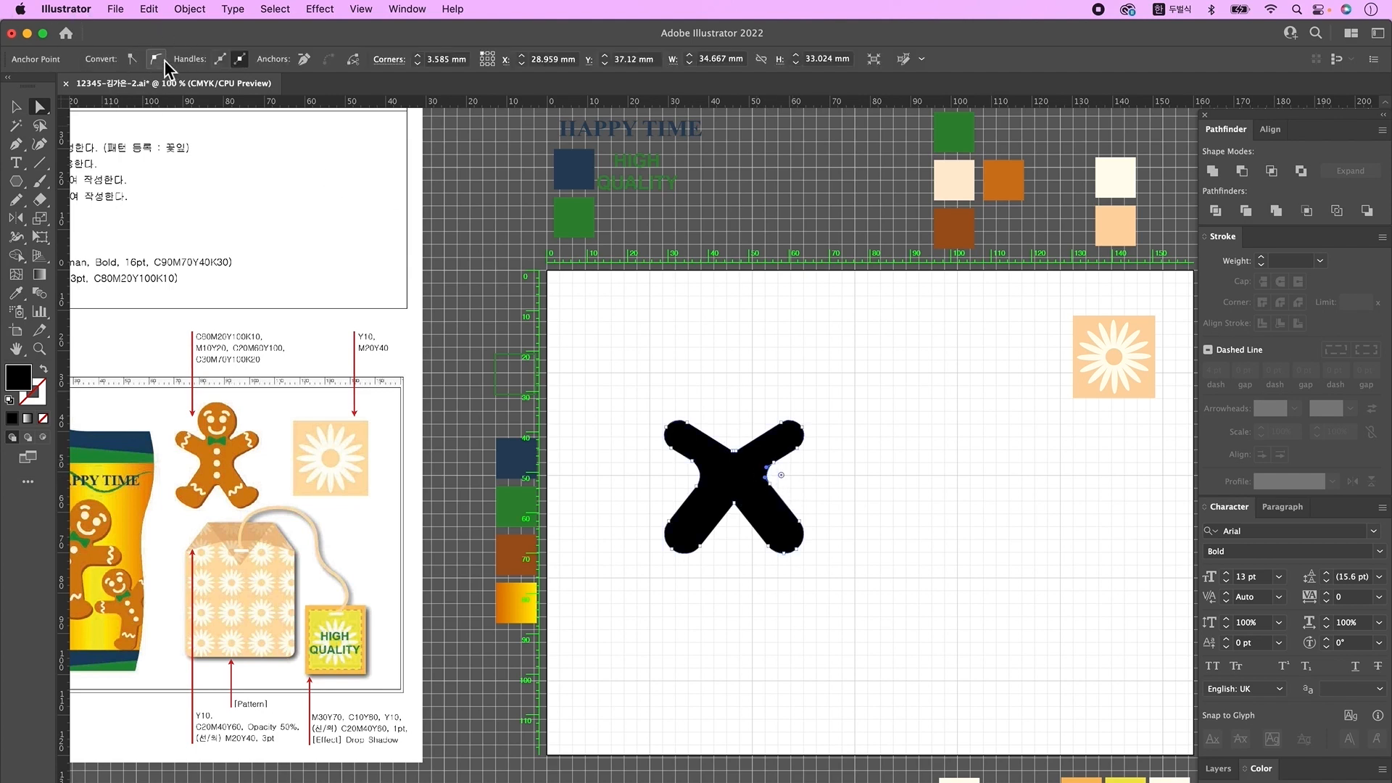
- Draw a circle for the head above the arms and scale the body down to about 30.5 mm wide
click(901, 523)
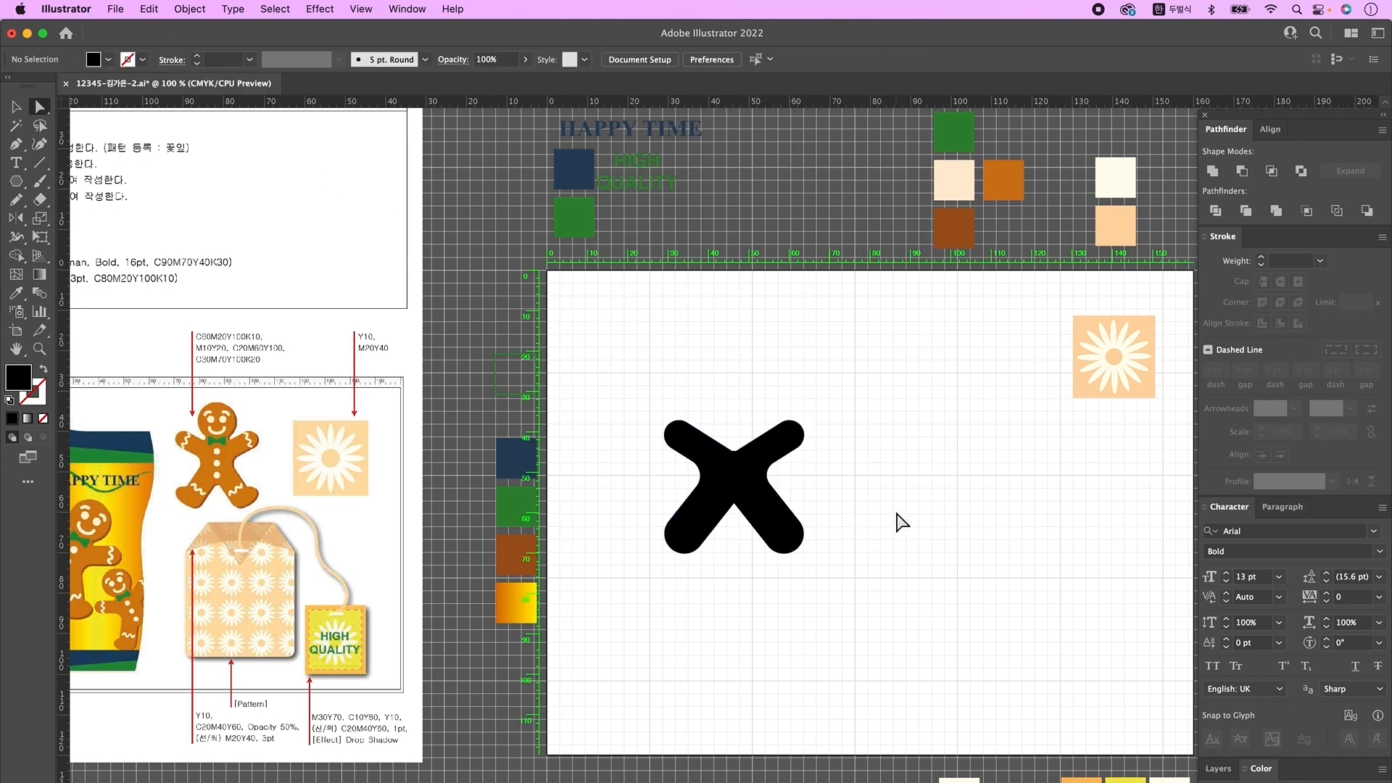
click(16, 182)
click(18, 189)
click(87, 218)
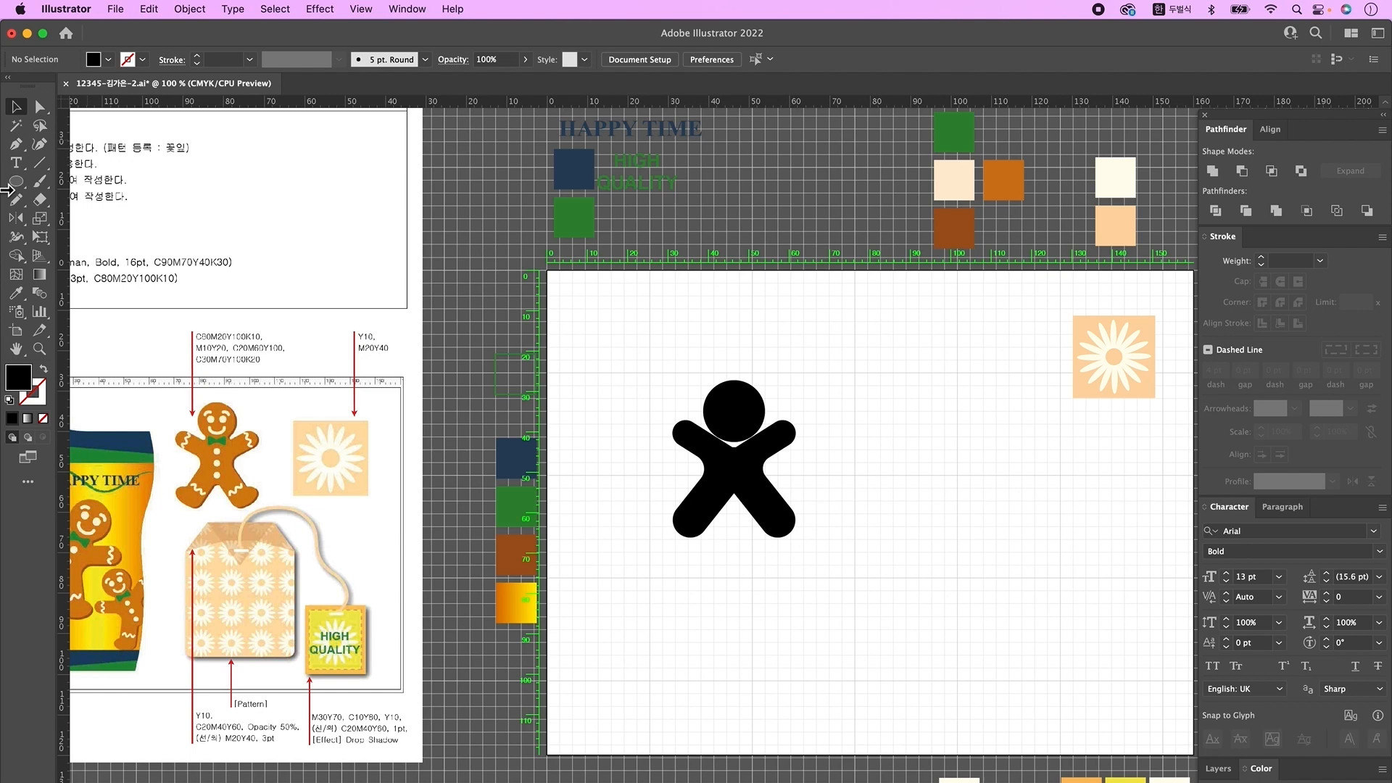
- Draw a small oval as the neck between head and body, then nudge the head slightly upward
click(16, 183)
drag(723, 432, 758, 472)
key(v)
click(779, 467)
drag(746, 419, 745, 416)
click(946, 480)
- Scale the body to about 28.5 mm wide and centre head, neck and body horizontally on one another
click(761, 507)
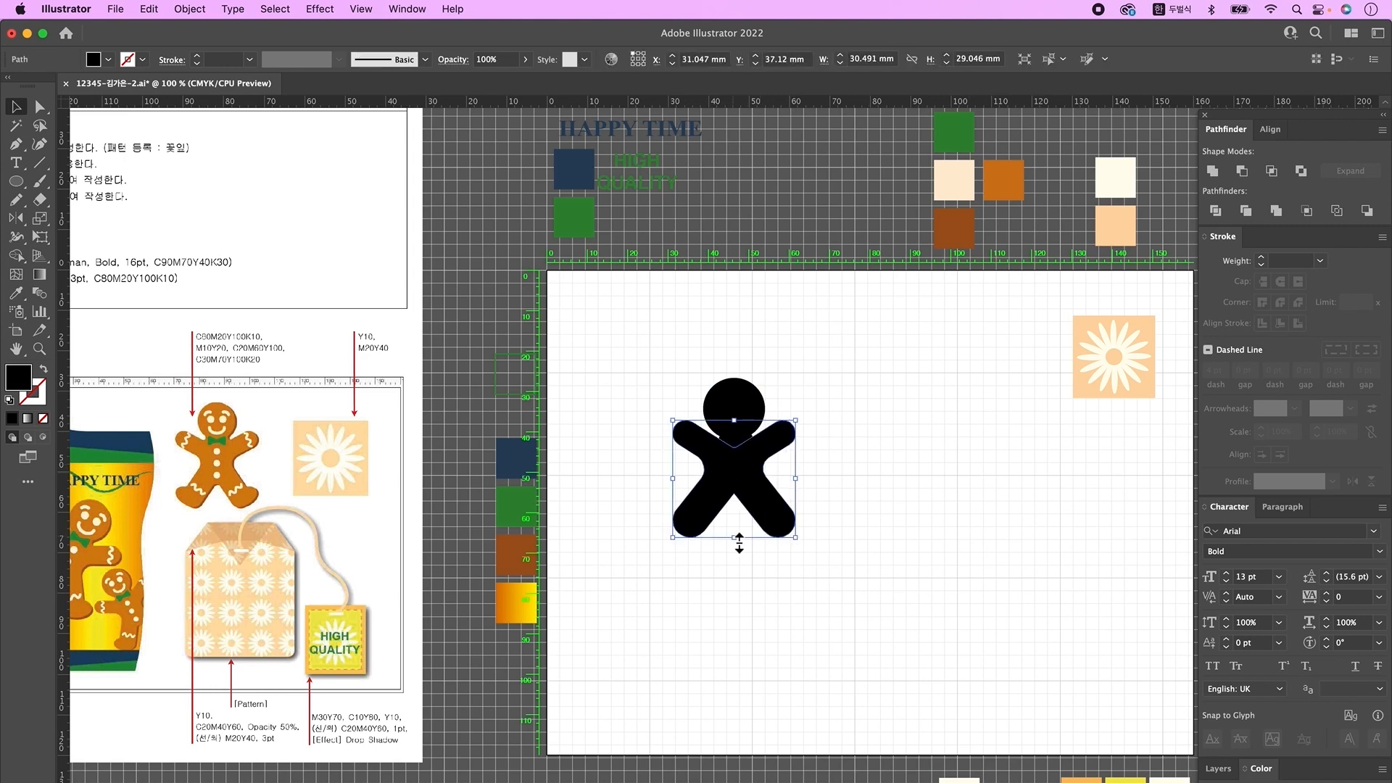
drag(845, 571, 648, 348)
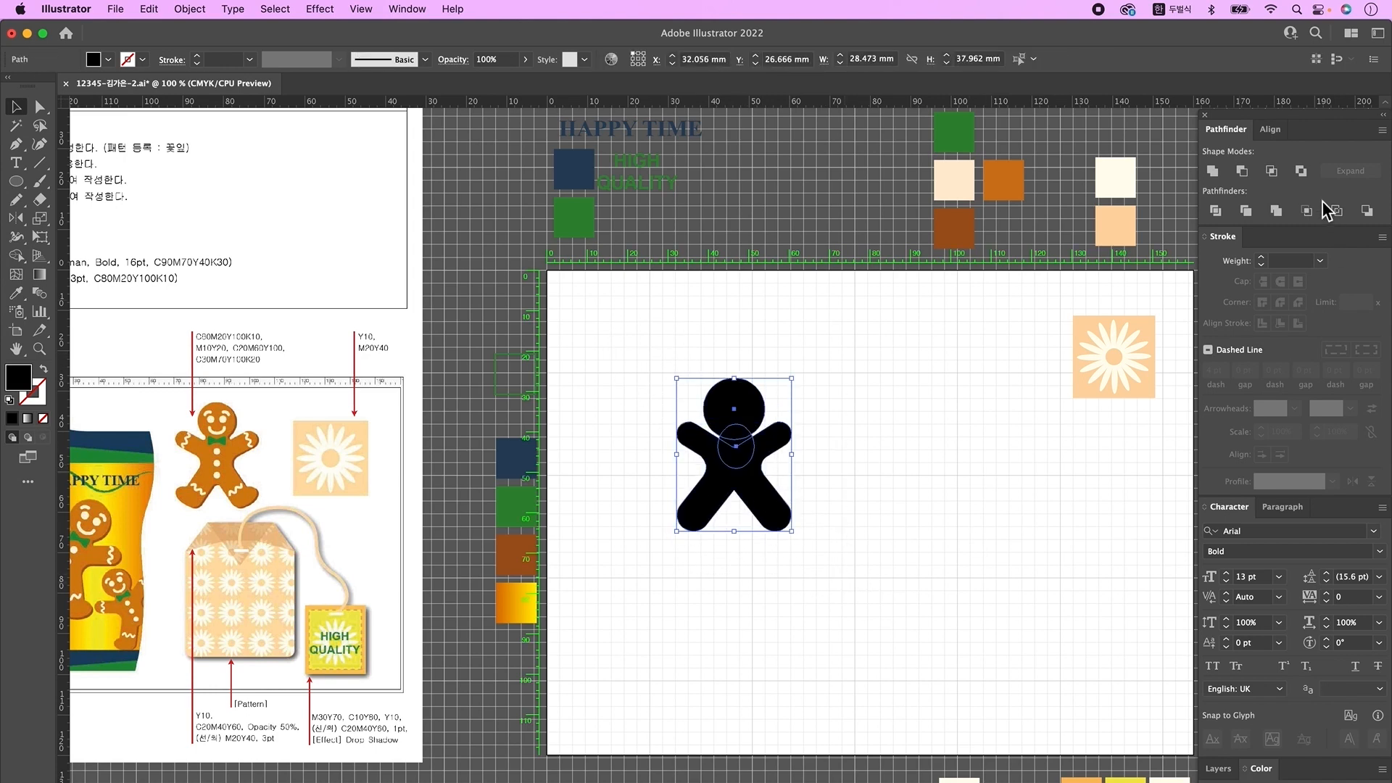
click(1276, 131)
click(1241, 173)
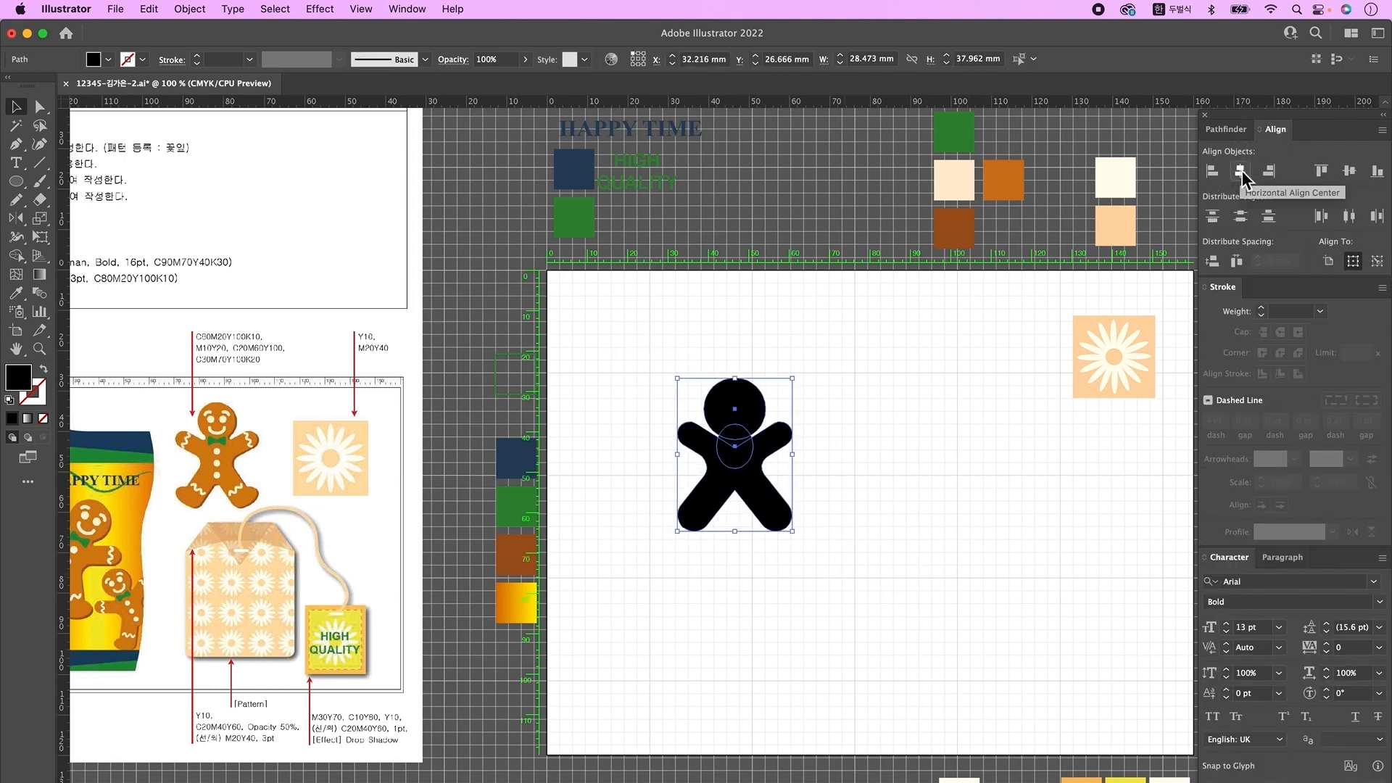
click(916, 483)
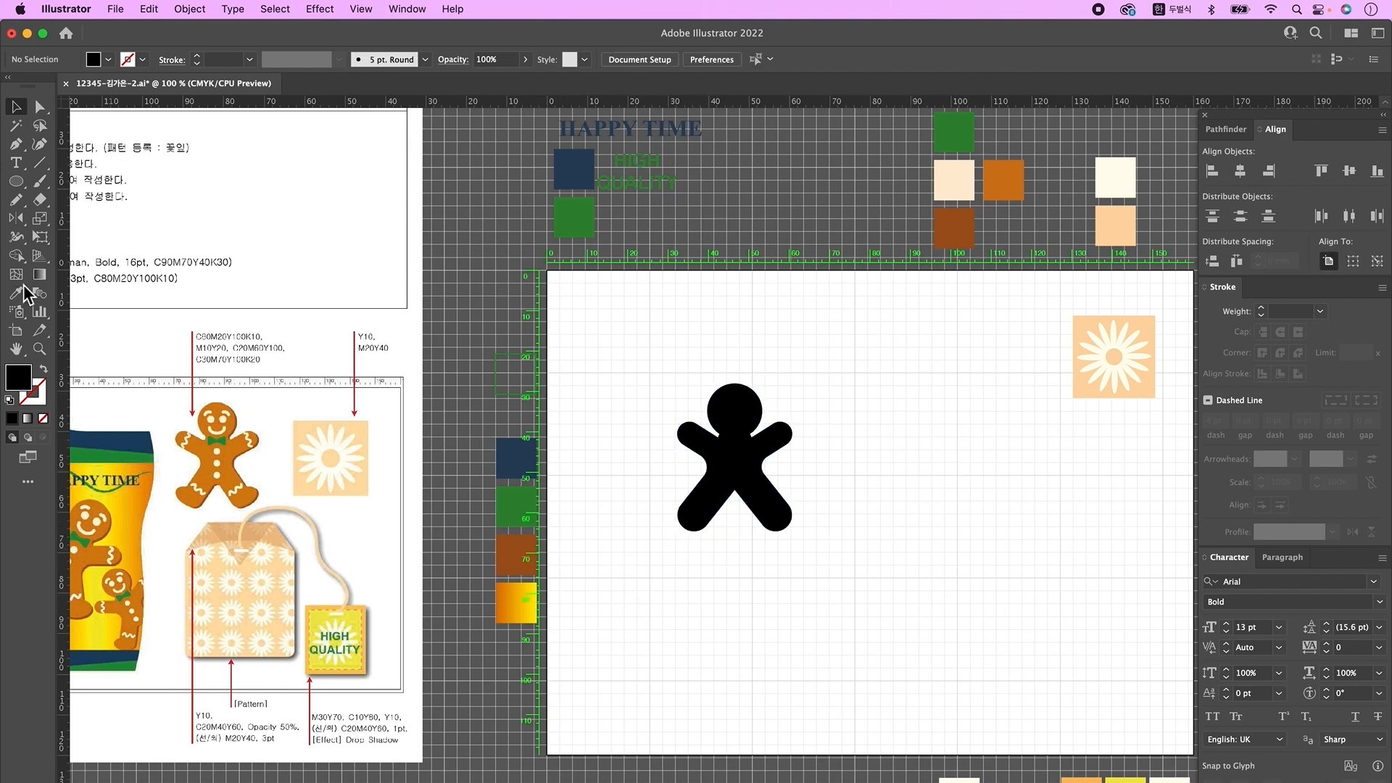
- Draw a tilted oval foot at the end of one leg and place a mirrored copy on the other leg
click(16, 181)
mouse_move(651, 563)
mouse_down()
mouse_move(691, 580)
mouse_move(700, 529)
mouse_move(966, 565)
mouse_up()
click(16, 106)
key(super+plus)
mouse_move(941, 488)
mouse_down()
mouse_move(932, 501)
mouse_move(932, 473)
mouse_up()
drag(918, 495, 1057, 576)
drag(1069, 485, 1072, 491)
click(1103, 622)
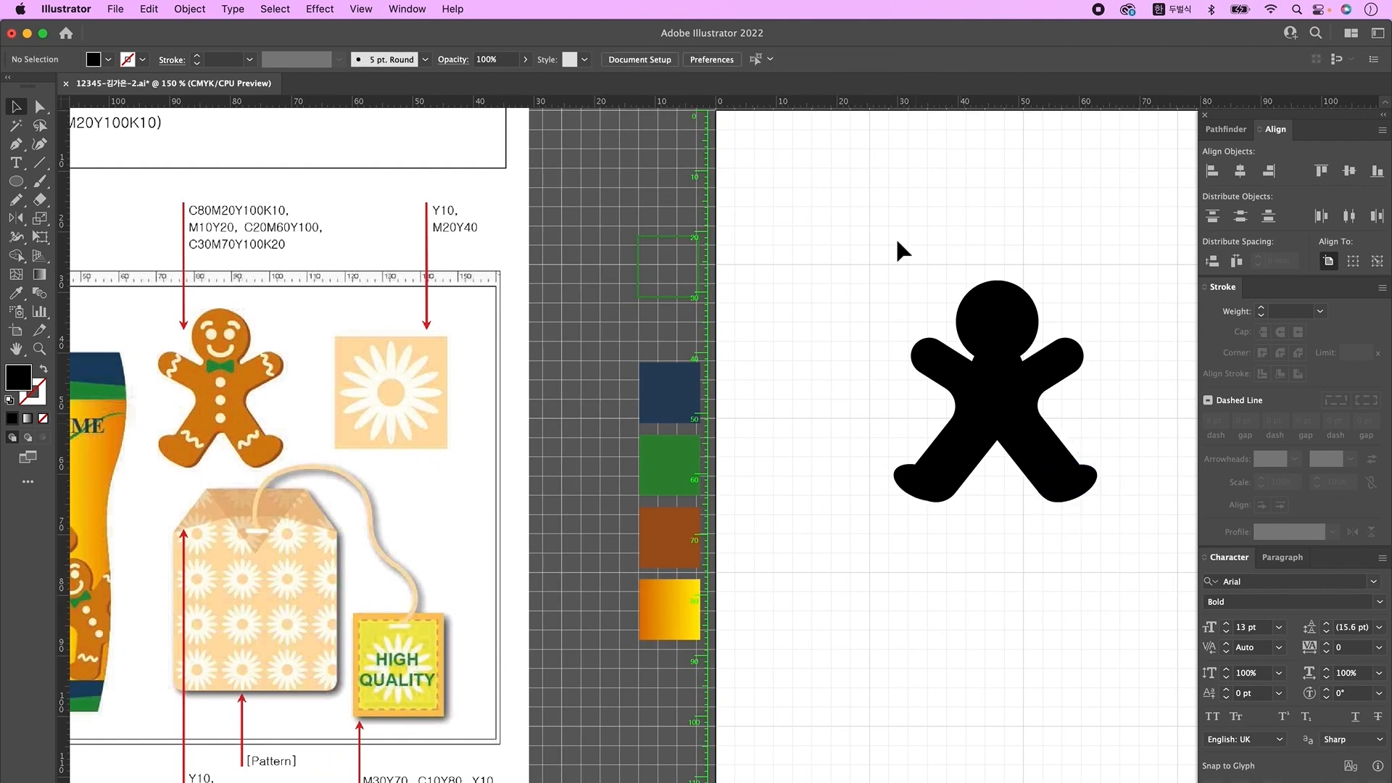
- Unite head, neck, body and both feet into one gingerbread silhouette
drag(874, 250, 1138, 533)
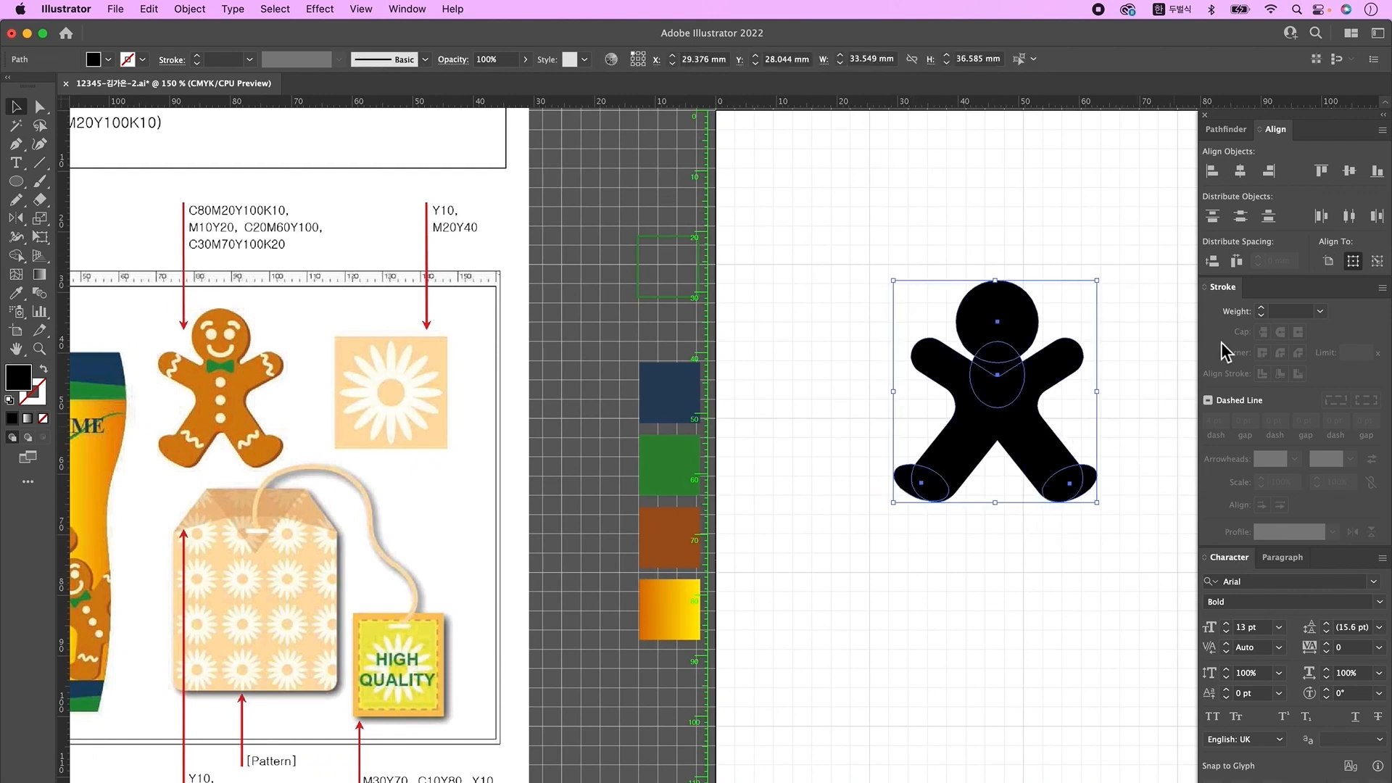
click(1226, 130)
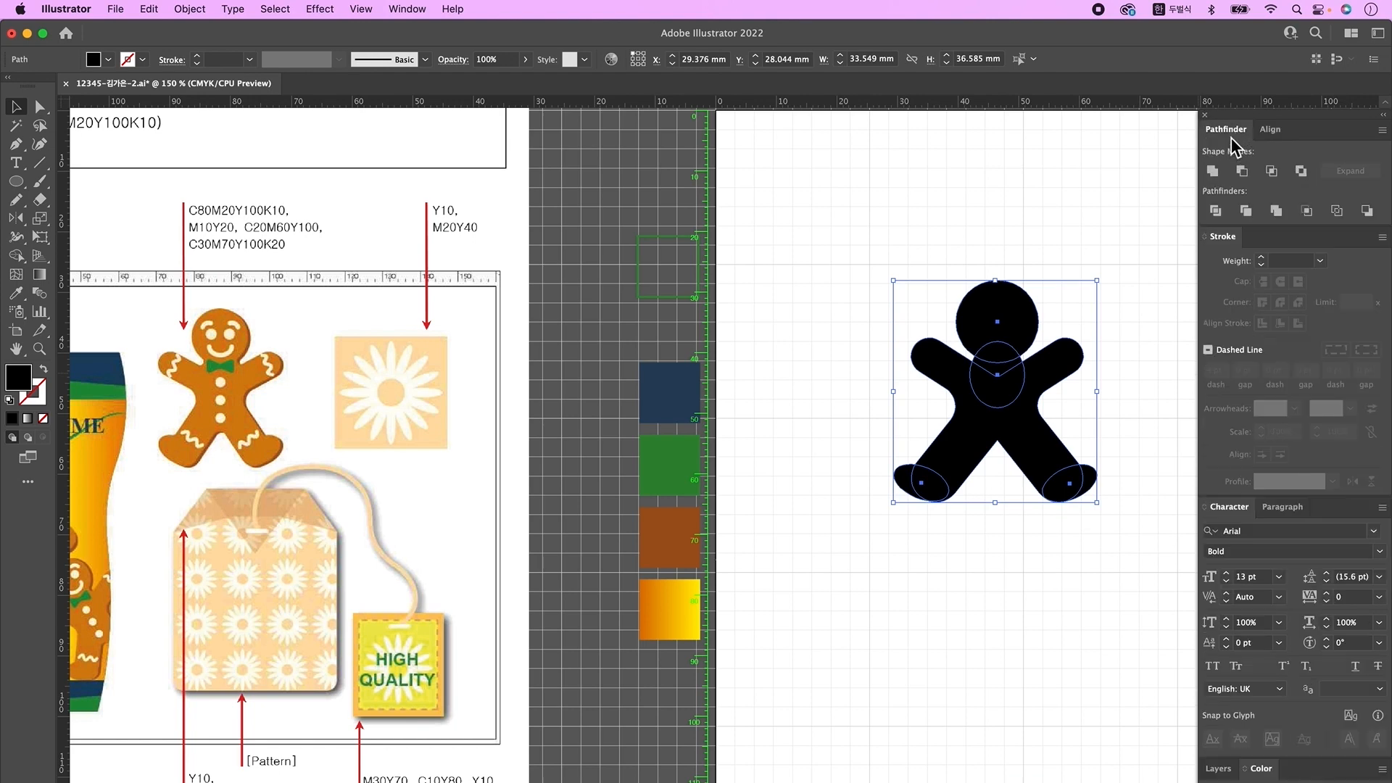
click(1215, 174)
click(897, 593)
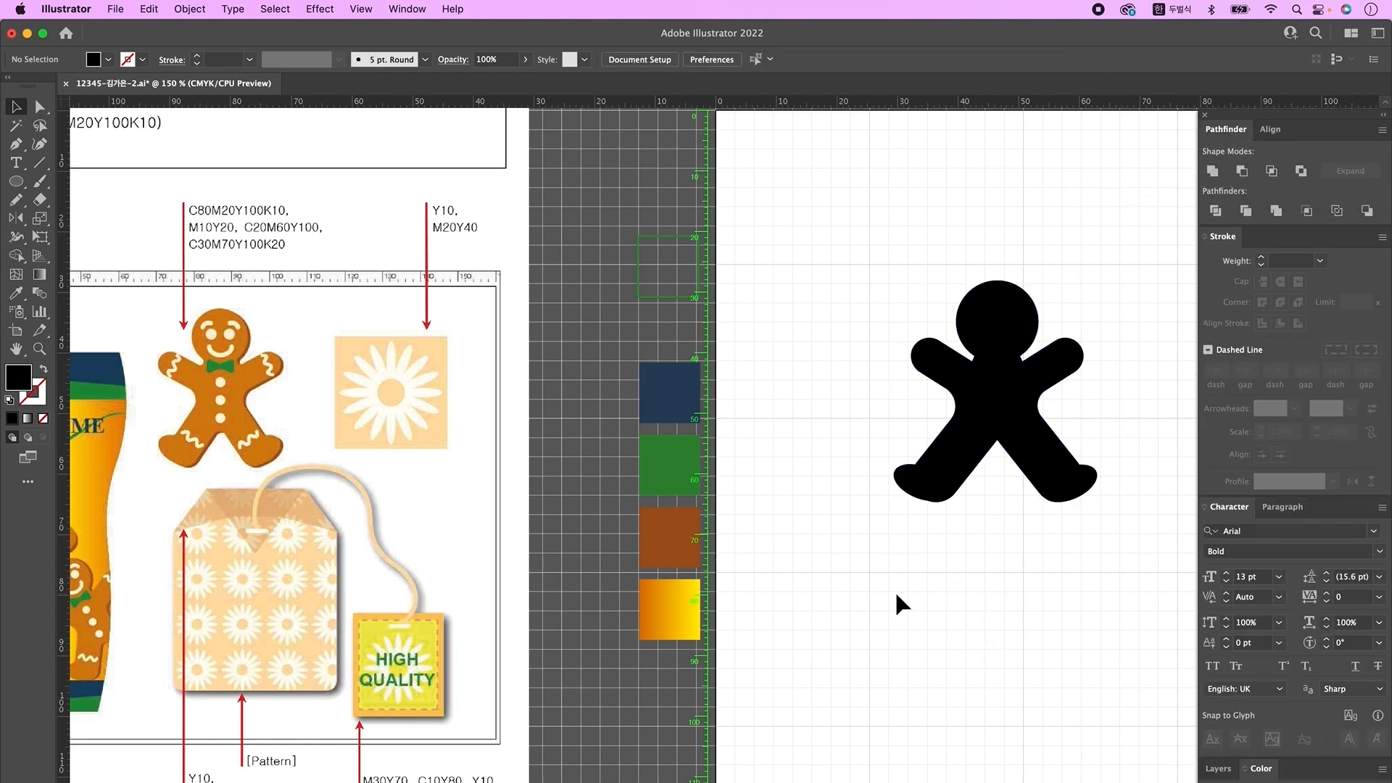
- Fill the gingerbread silhouette with the orange-brown sample square's colour using the Eyedropper
drag(1037, 539, 884, 597)
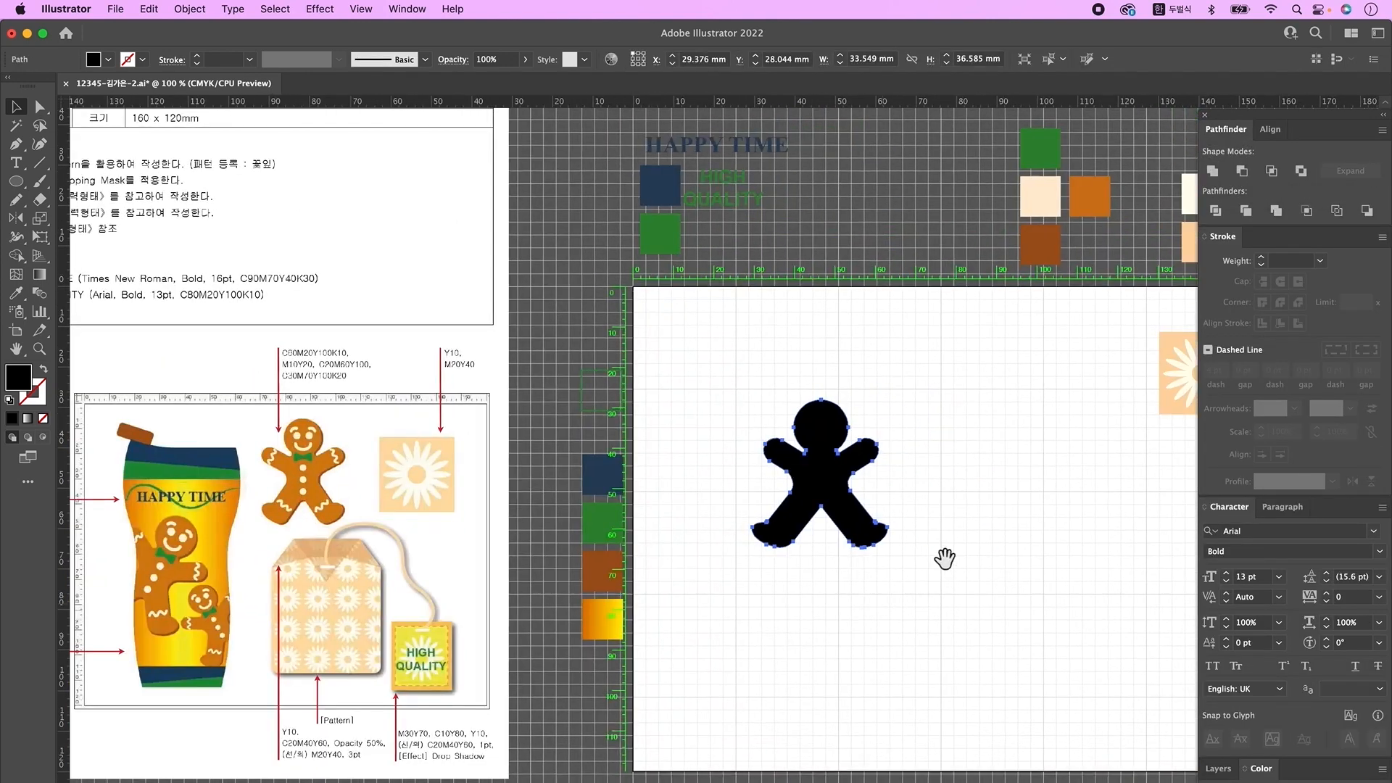
drag(980, 569, 942, 580)
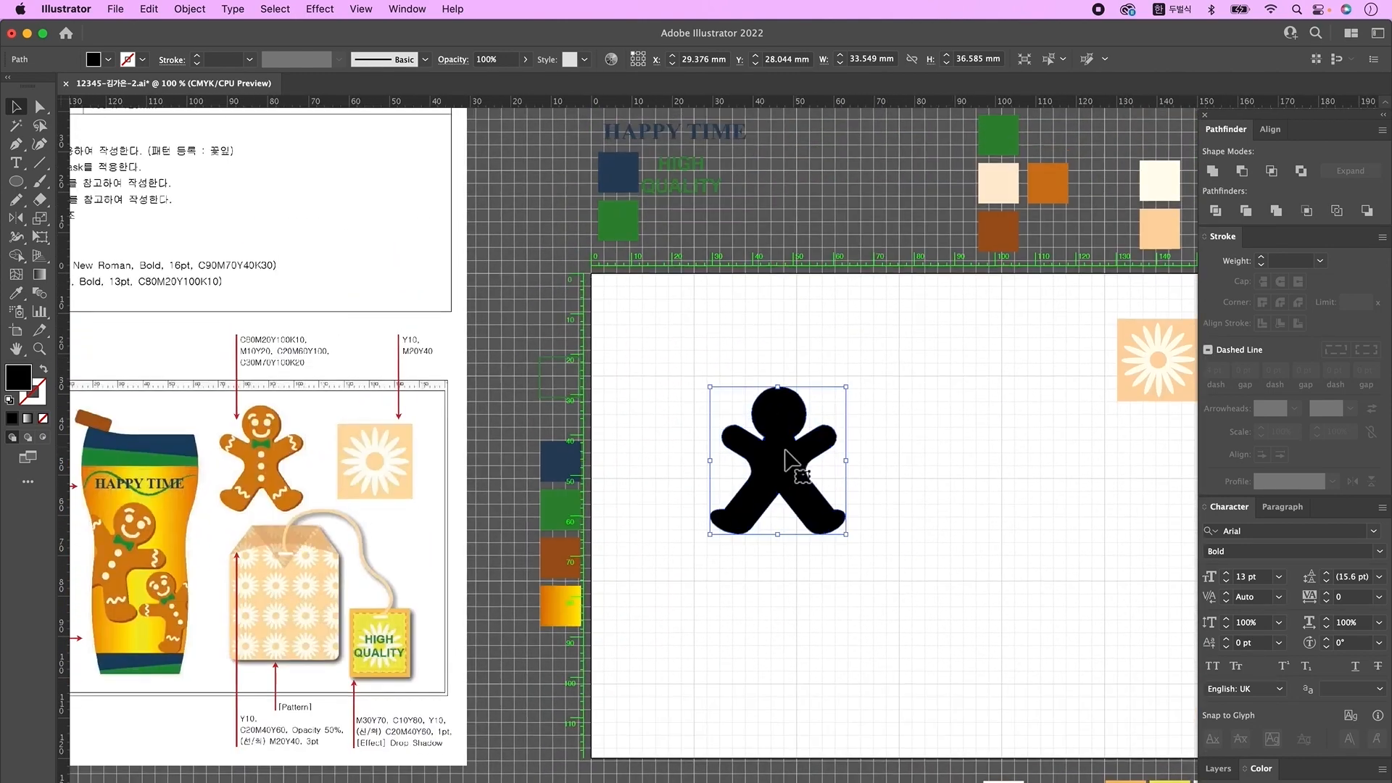
key(i)
click(1047, 183)
key(v)
click(912, 423)
- Create a three-sided polygon with a 17.639 mm radius and fill it with the green sample square's colour
drag(16, 181, 85, 237)
click(706, 369)
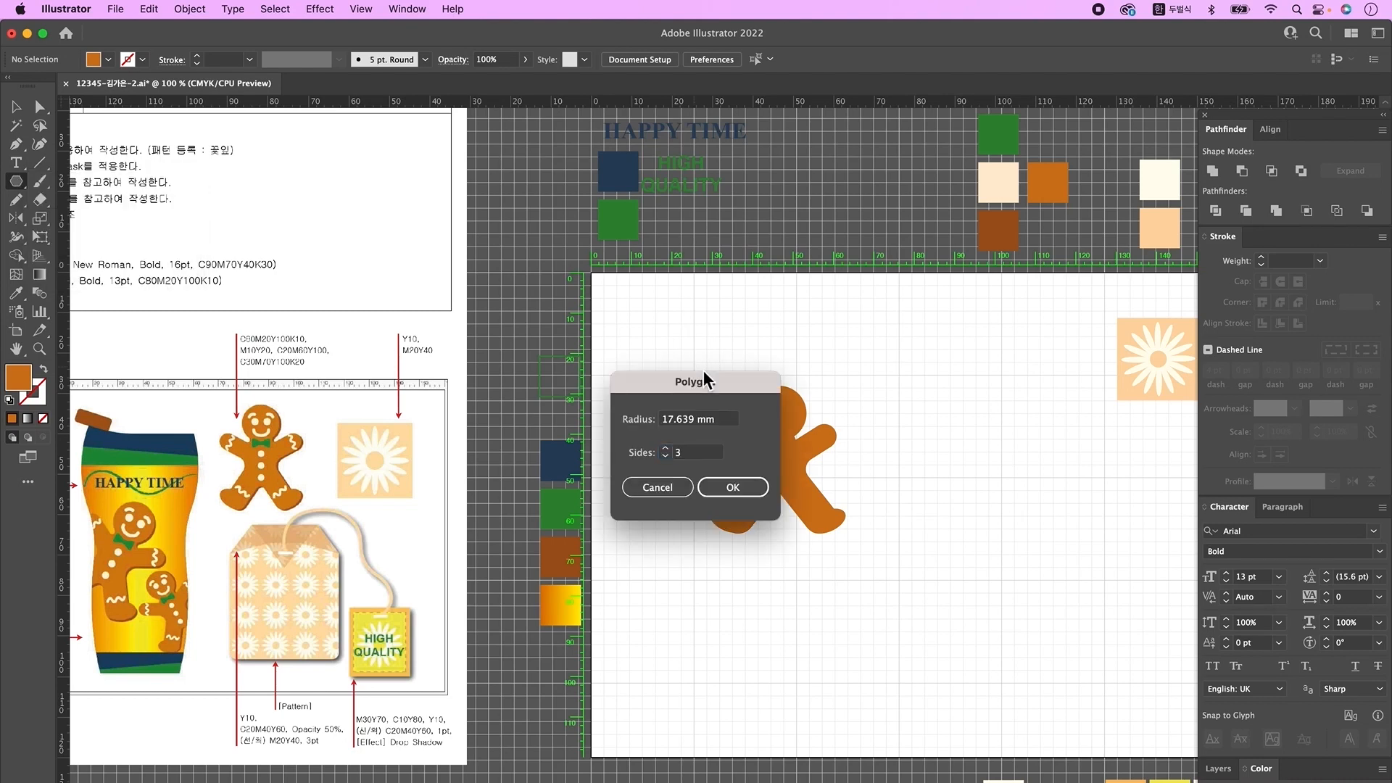
key(Return)
key(i)
click(1057, 185)
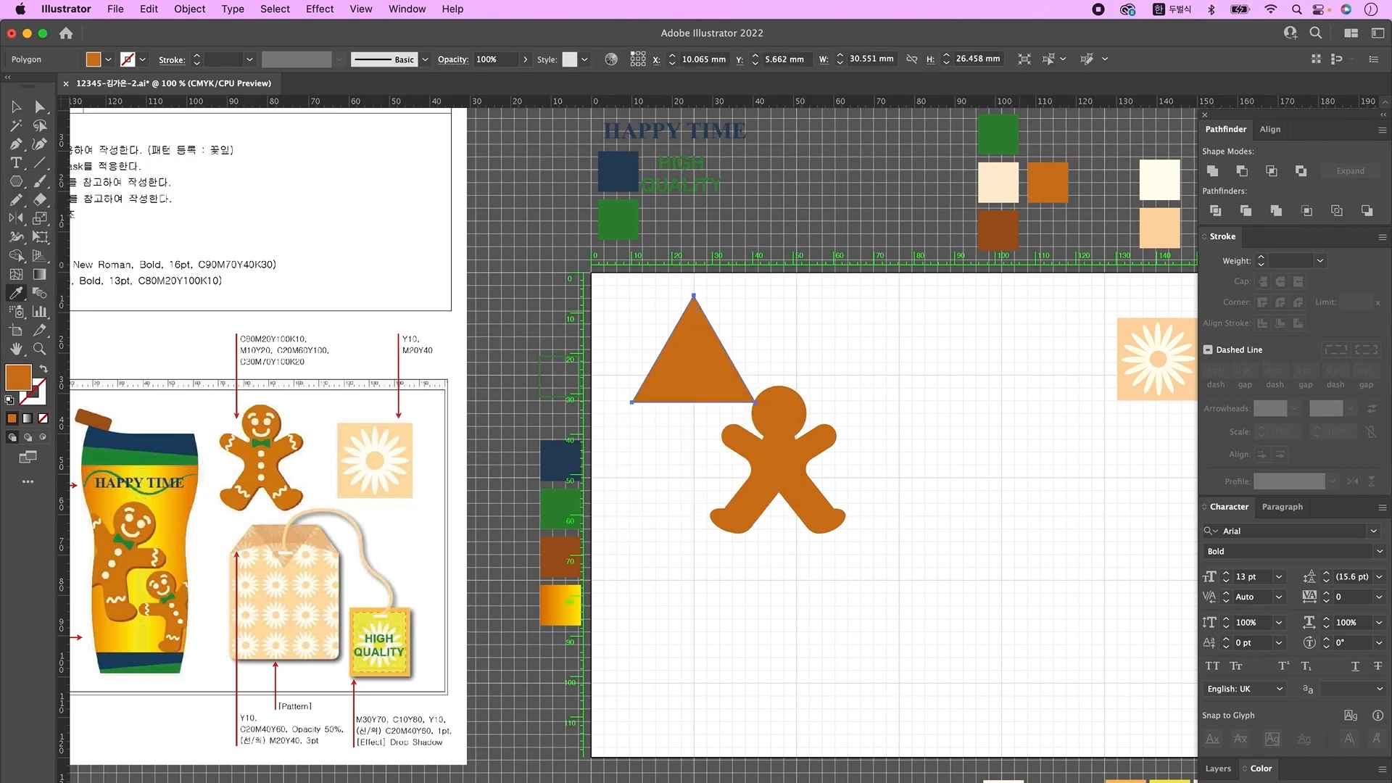
click(1015, 142)
key(v)
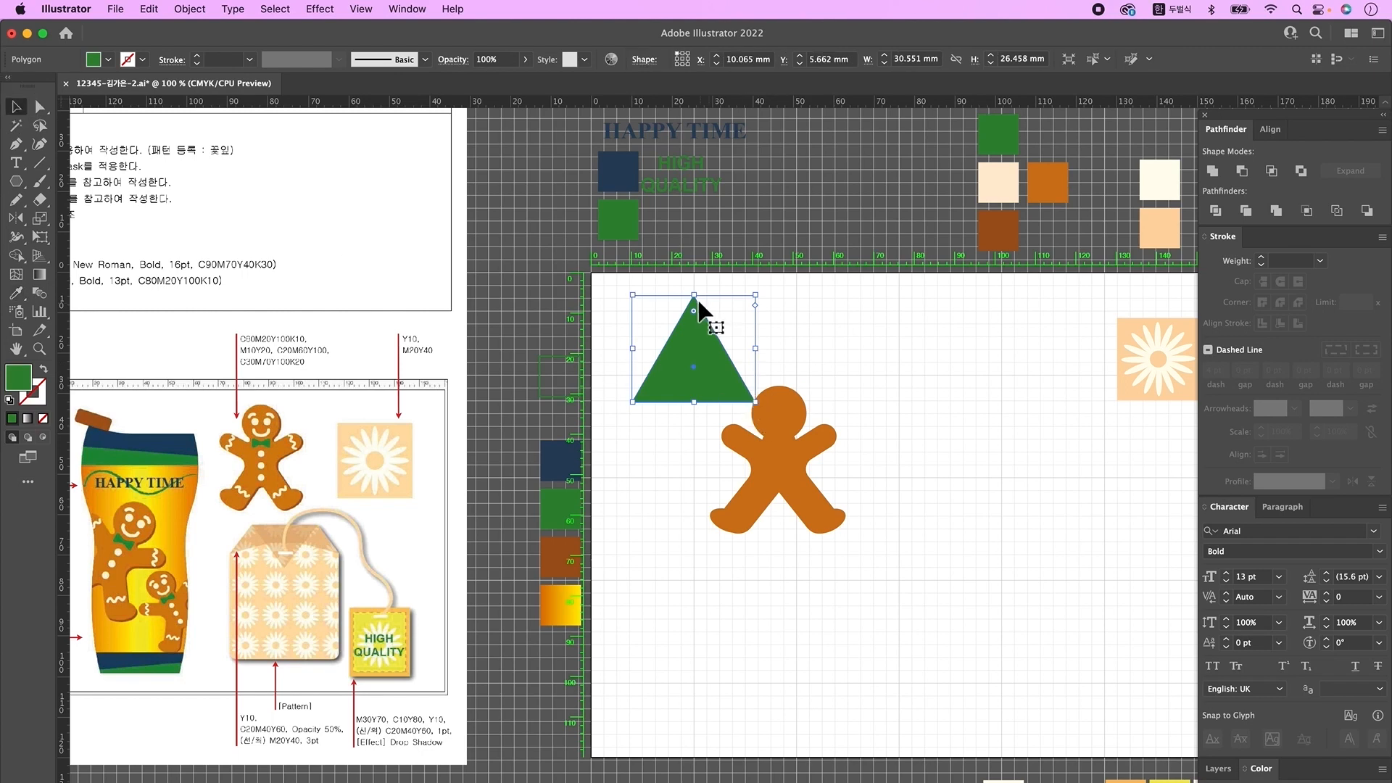
- Rotate the green triangle to point sideways, duplicate it alongside and reflect the copy across the vertical axis to form a bow
drag(694, 288, 776, 361)
drag(681, 366, 782, 366)
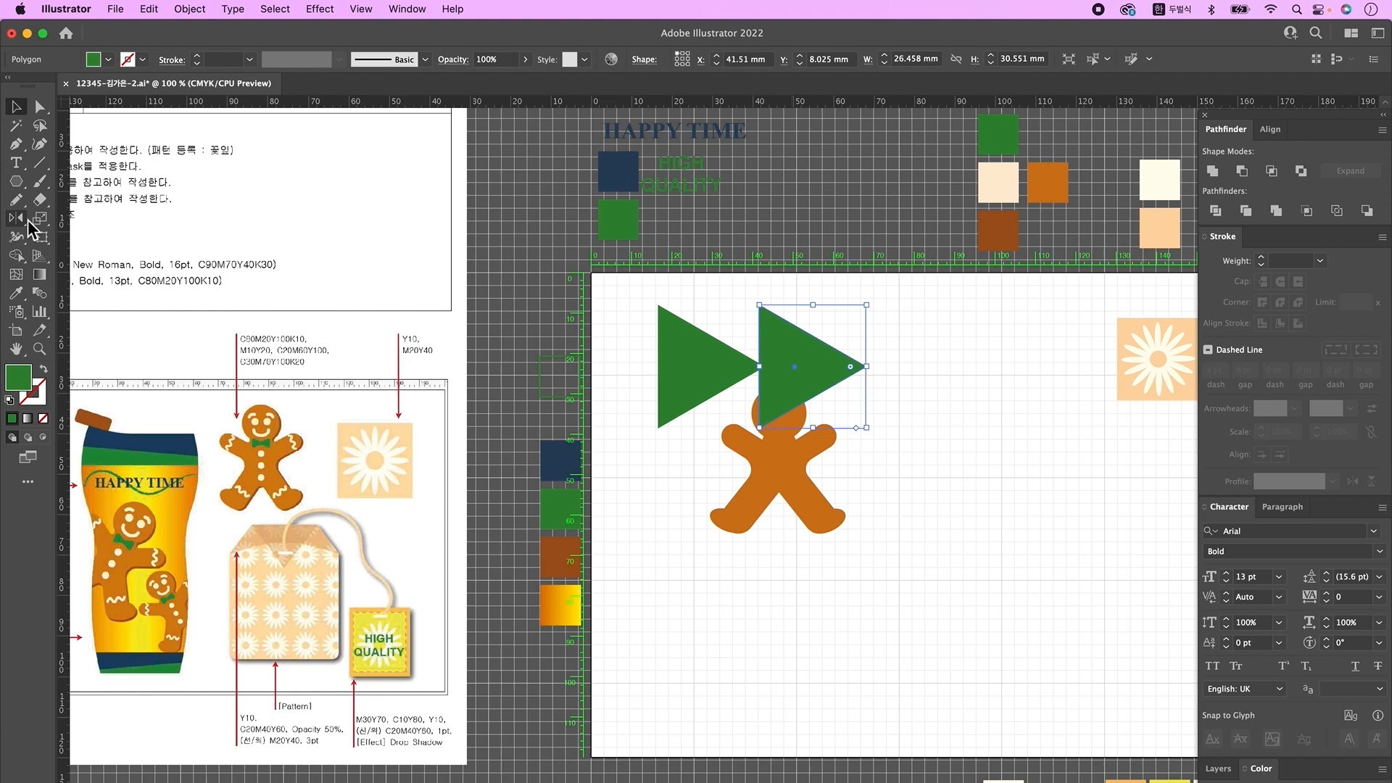
double_click(17, 219)
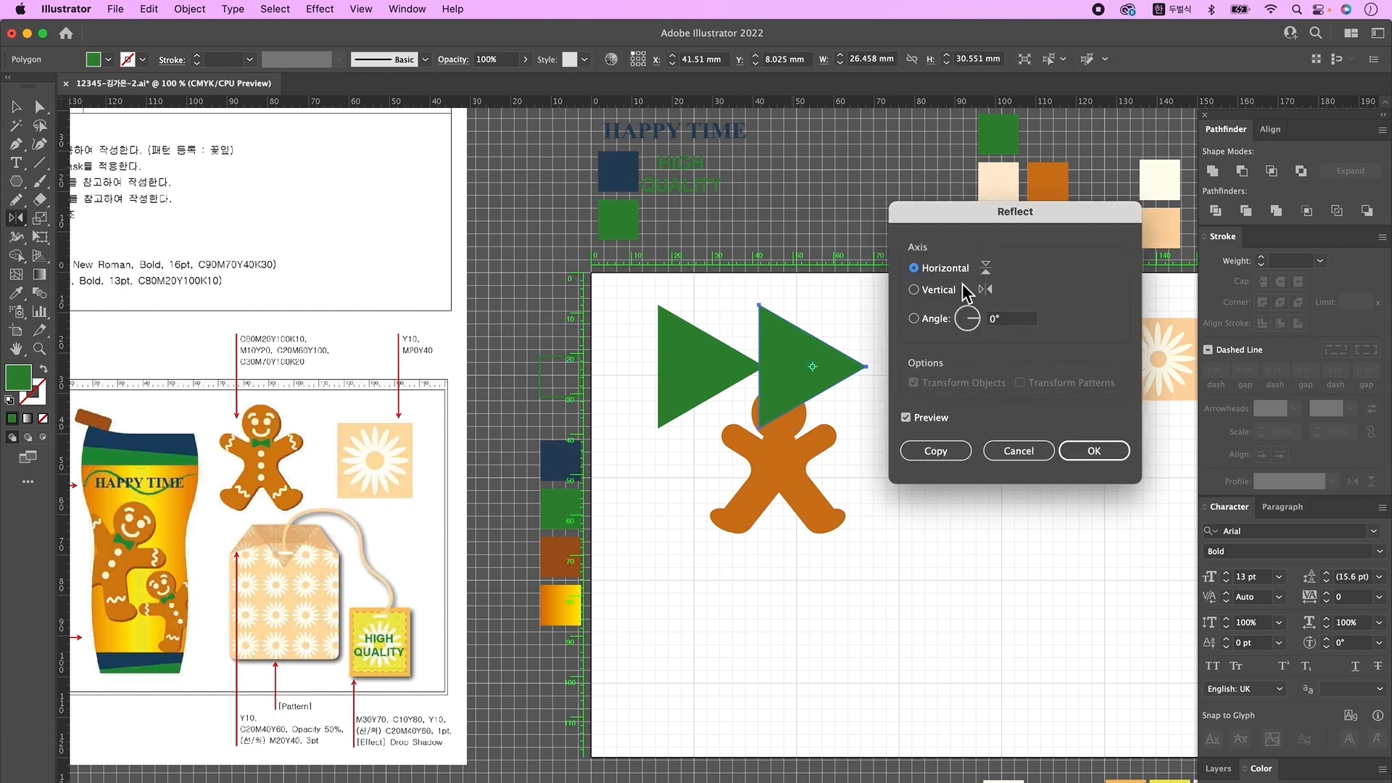
click(955, 292)
click(1094, 451)
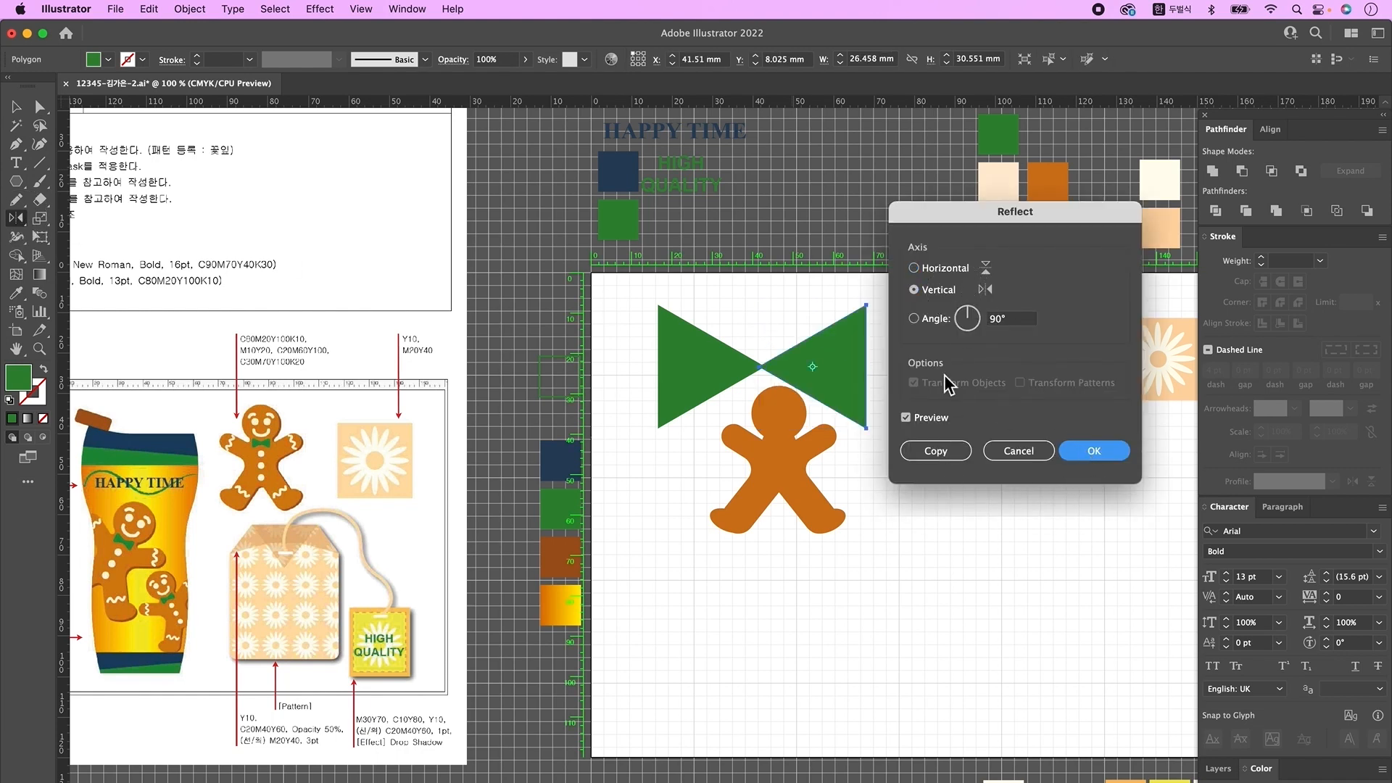
- Group the two green triangles, shrink the group and place it as a bow tie at the gingerbread's neck
click(16, 106)
click(707, 366)
shift+click(830, 368)
right_click(828, 360)
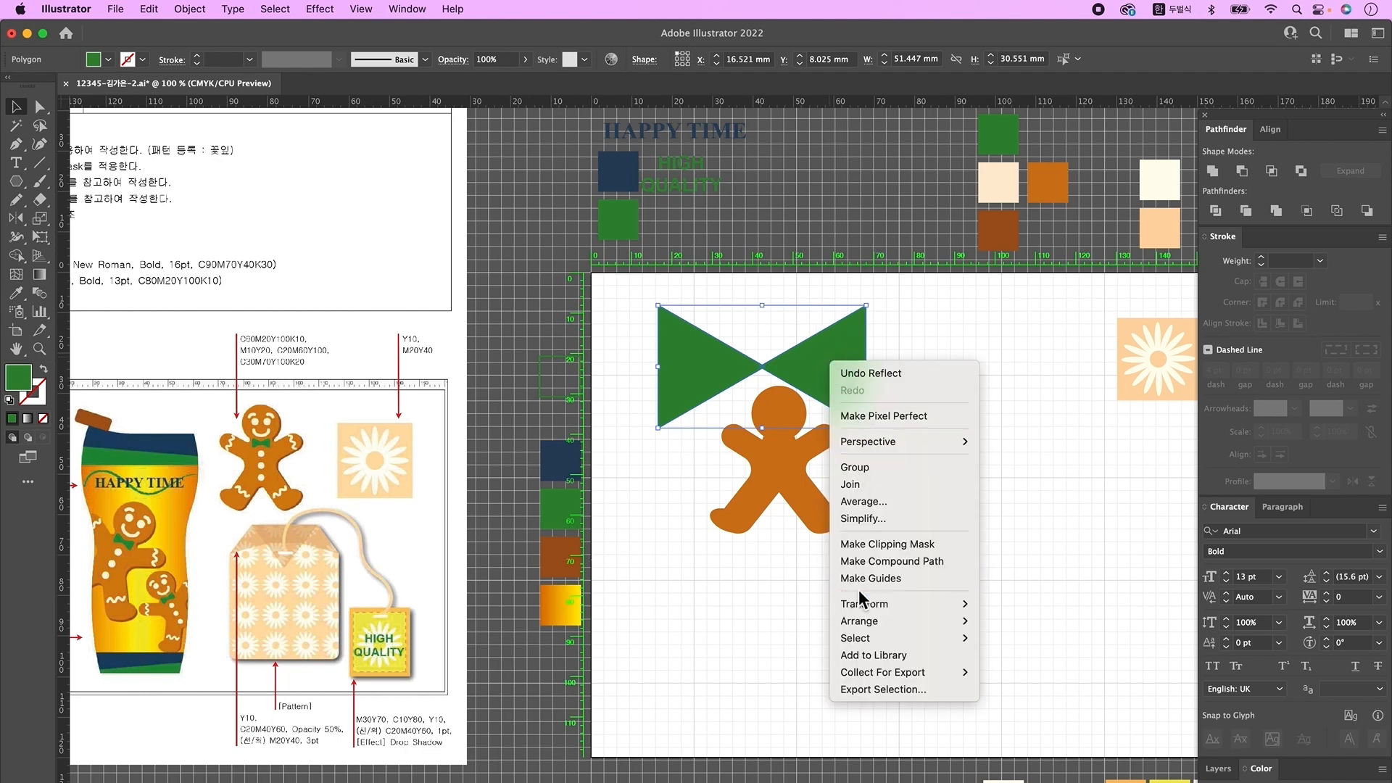
click(857, 467)
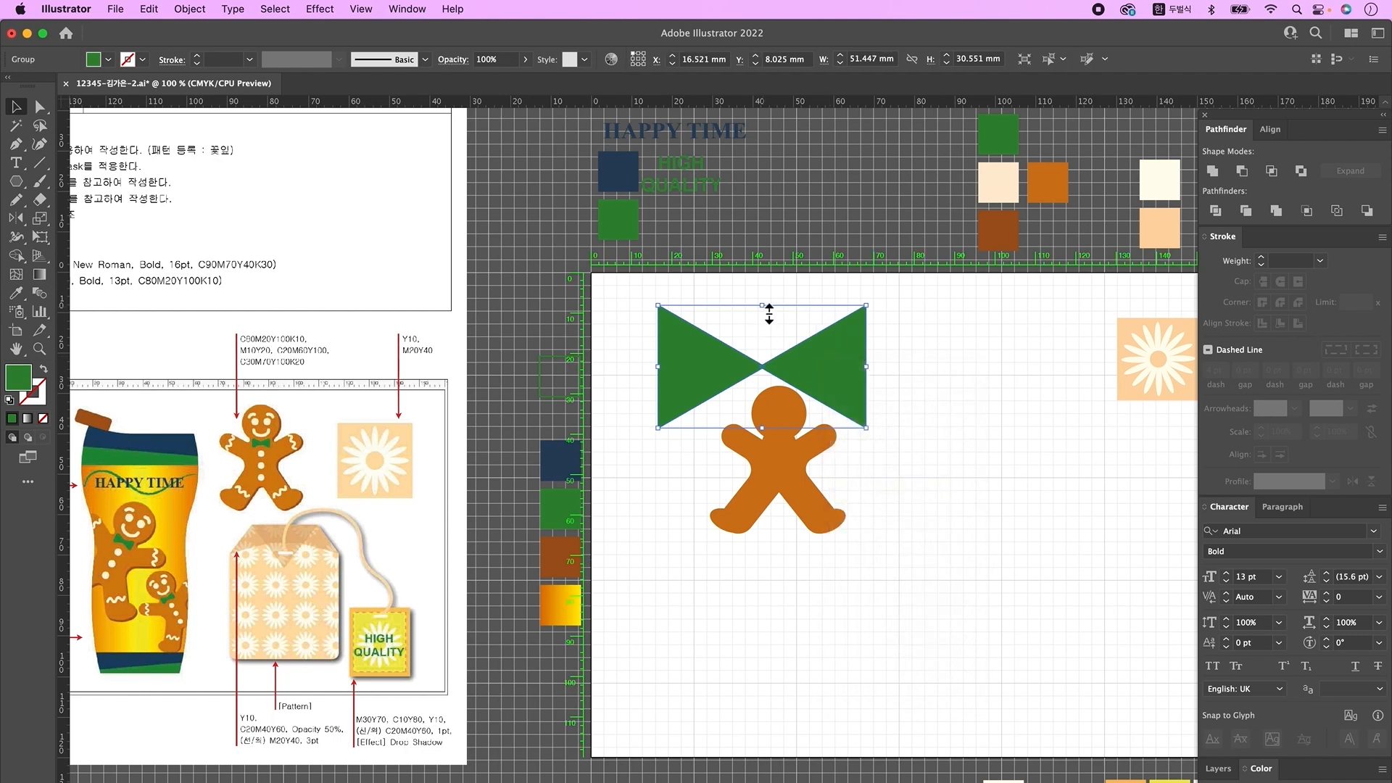
drag(763, 308, 758, 405)
key(super+shift+a)
drag(772, 418, 786, 451)
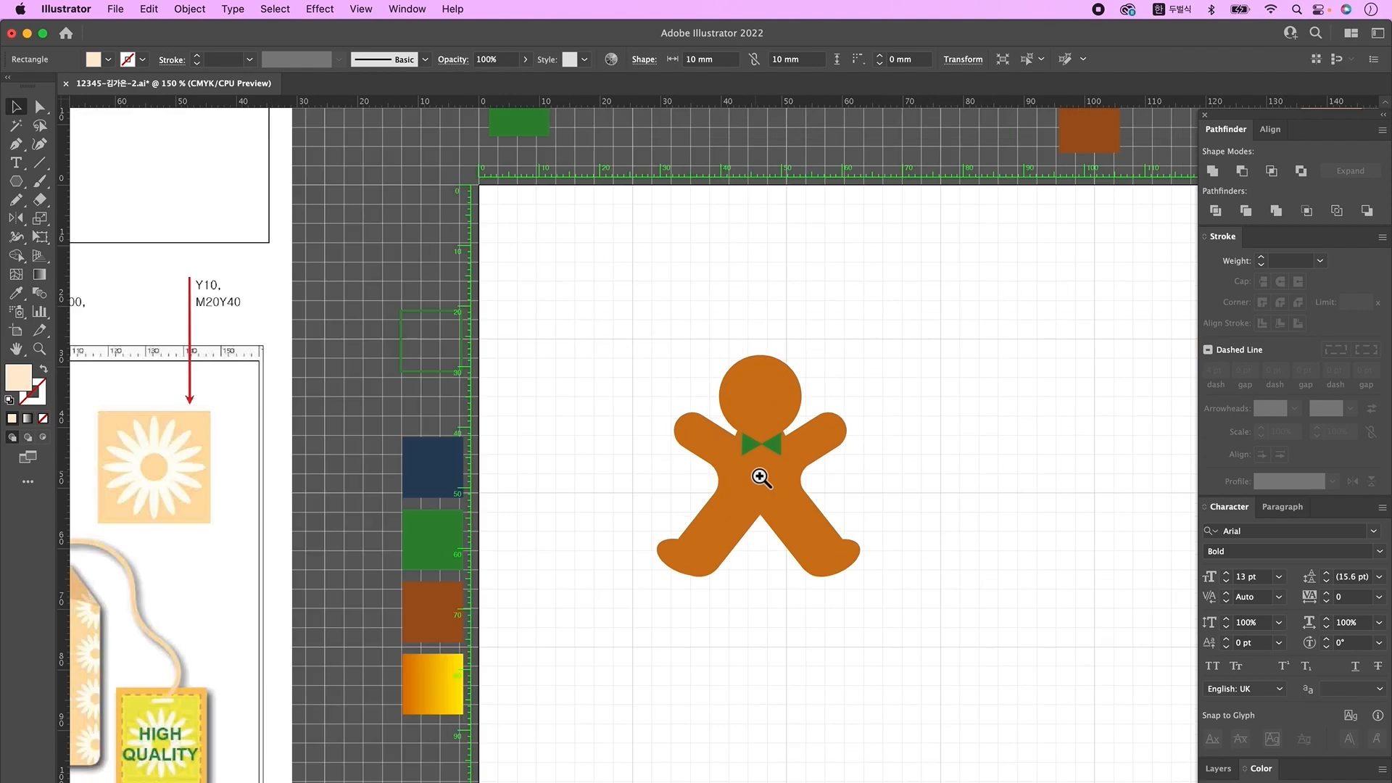
- Draw a cream circle below the bow tie and repeat it downward to make three buttons
mouse_move(743, 491)
mouse_down()
mouse_move(949, 473)
mouse_move(913, 487)
mouse_move(945, 470)
mouse_move(967, 506)
mouse_move(951, 486)
mouse_up()
key(l)
key(v)
click(1010, 332)
key(super+d)
click(1088, 484)
- Draw two cream circles side by side on the head as eyes
key(l)
mouse_move(920, 391)
mouse_down()
mouse_move(935, 408)
mouse_move(957, 399)
mouse_up()
key(v)
click(777, 396)
- Draw a circle about 7.7 mm across with a cream stroke and no fill, and reduce it to its upper-left quarter arc
key(l)
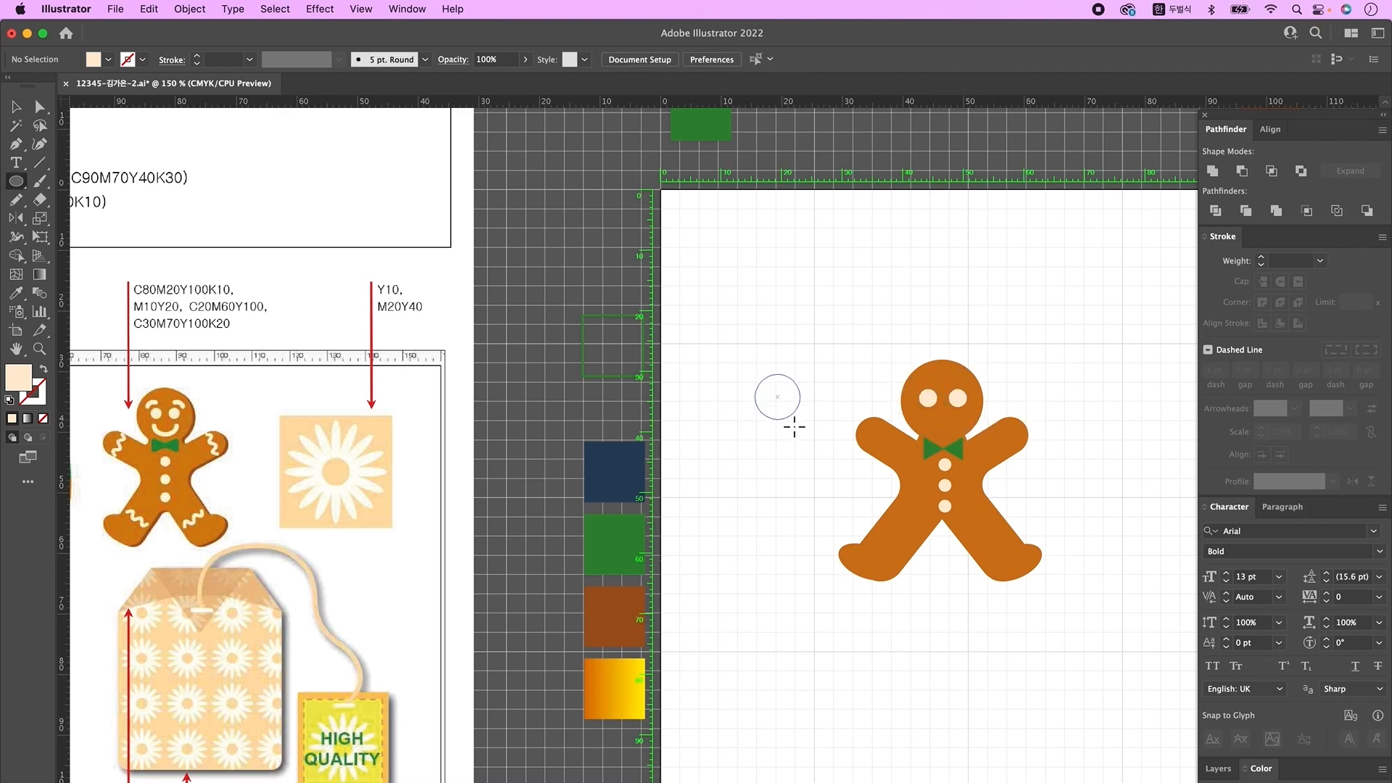
drag(790, 426, 800, 420)
click(43, 369)
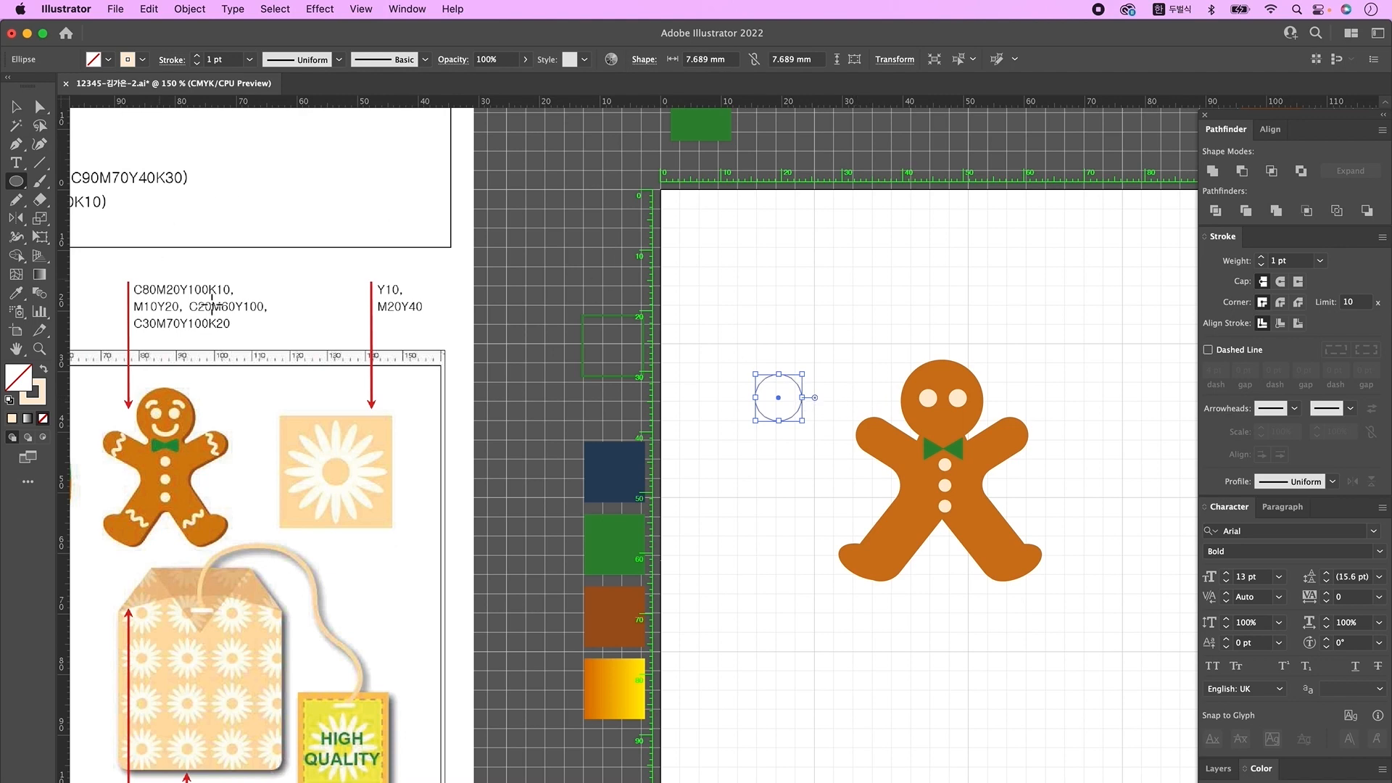
key(a)
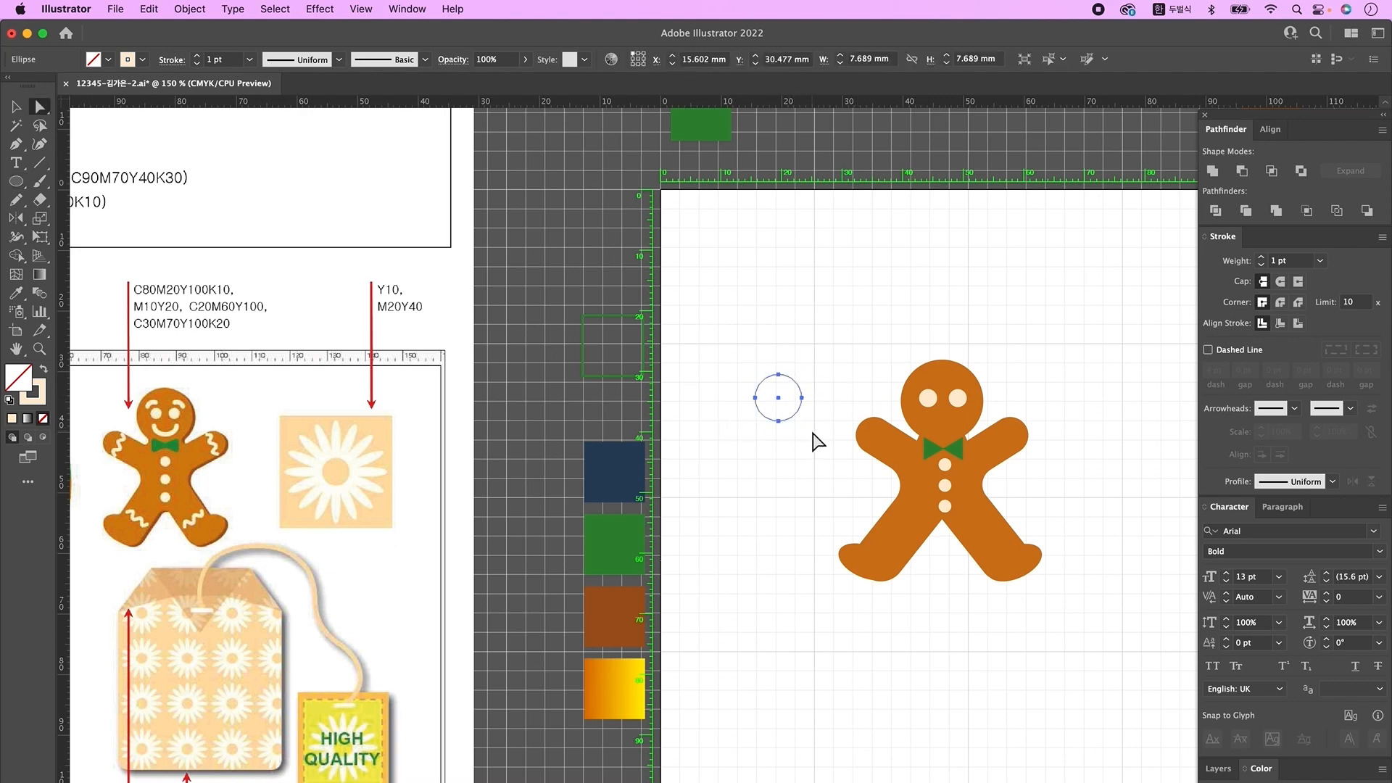
click(778, 420)
shift+click(801, 398)
key(Delete)
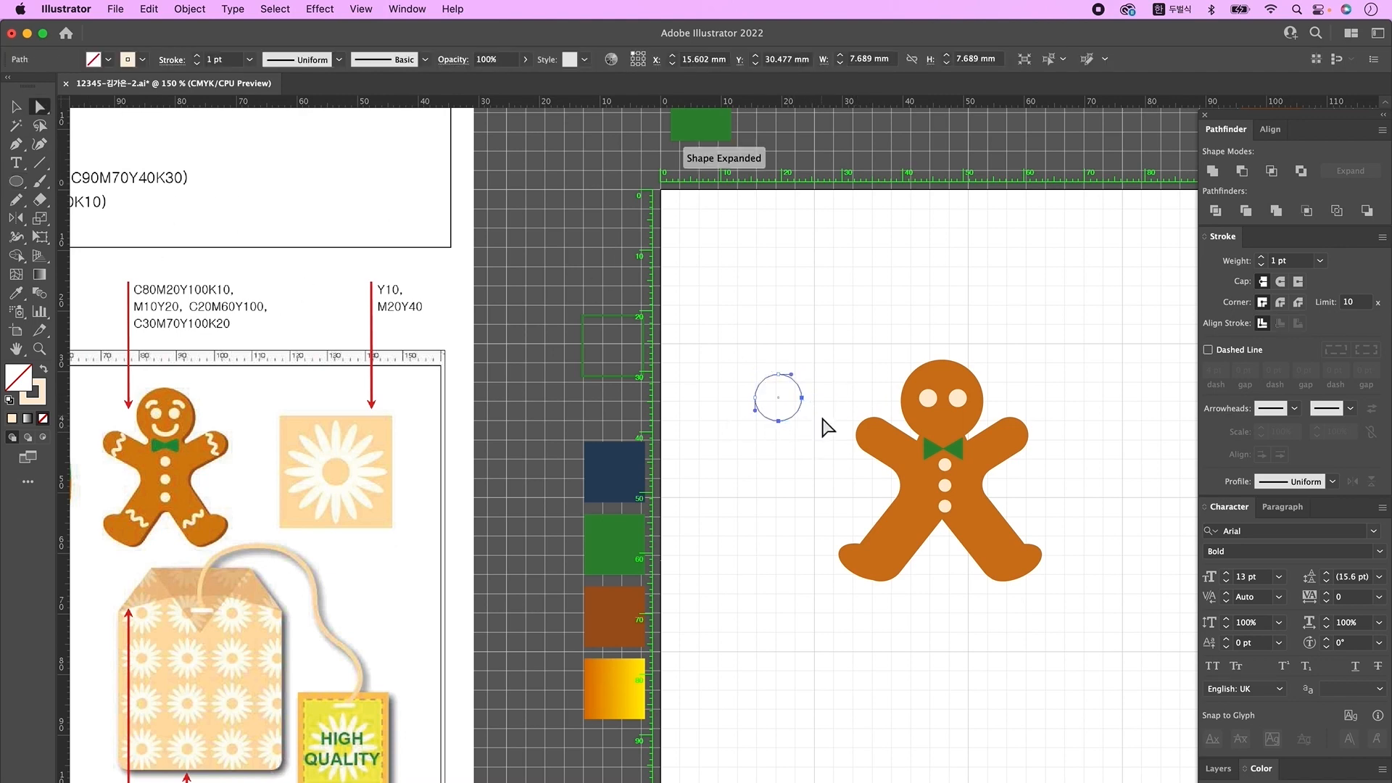
- Place the arc above the left eye as an eyebrow with a 3 pt stroke and round caps, and adjust its angle
key(v)
drag(762, 379, 918, 381)
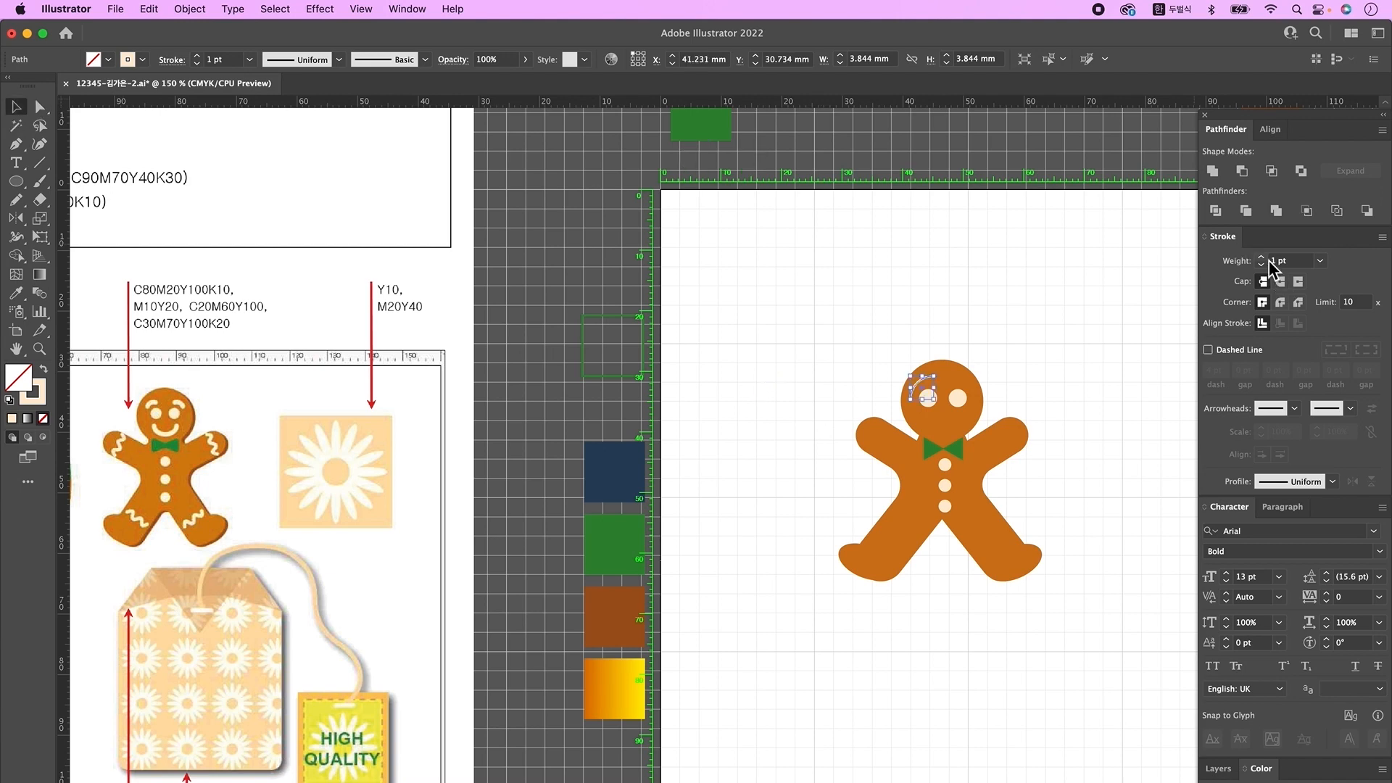
click(1280, 281)
mouse_move(940, 382)
mouse_down()
mouse_move(969, 338)
mouse_move(933, 390)
mouse_move(920, 386)
mouse_up()
click(1261, 257)
scroll(874, 355, up, 2)
drag(1152, 413, 786, 432)
drag(609, 426, 613, 436)
- Add a mirrored copy of the eyebrow above the other eye
click(669, 435)
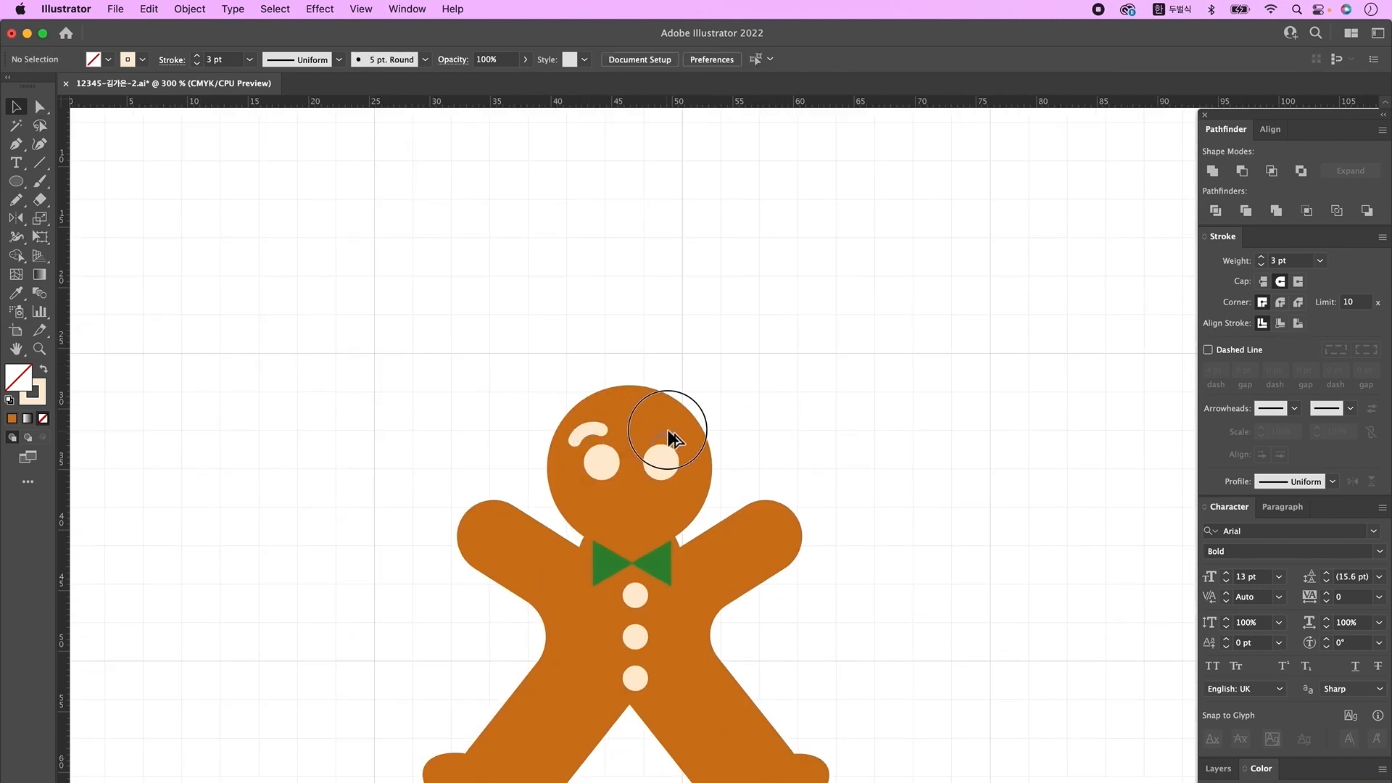
click(672, 436)
alt+super+click(596, 499)
drag(902, 521, 997, 470)
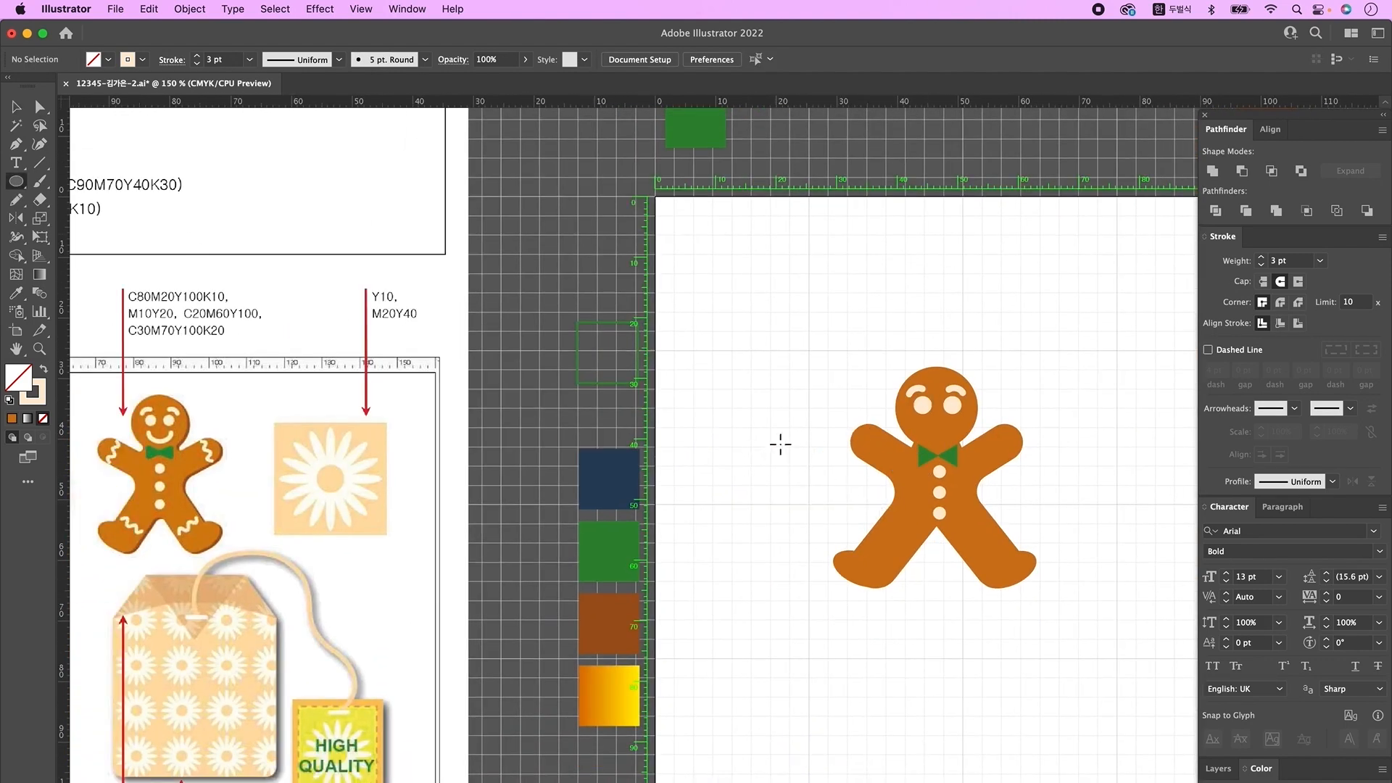
- Draw a circle about 9.9 mm across, remove its upper half and fit the remaining arc on the face as a smile
drag(761, 448, 816, 503)
key(a)
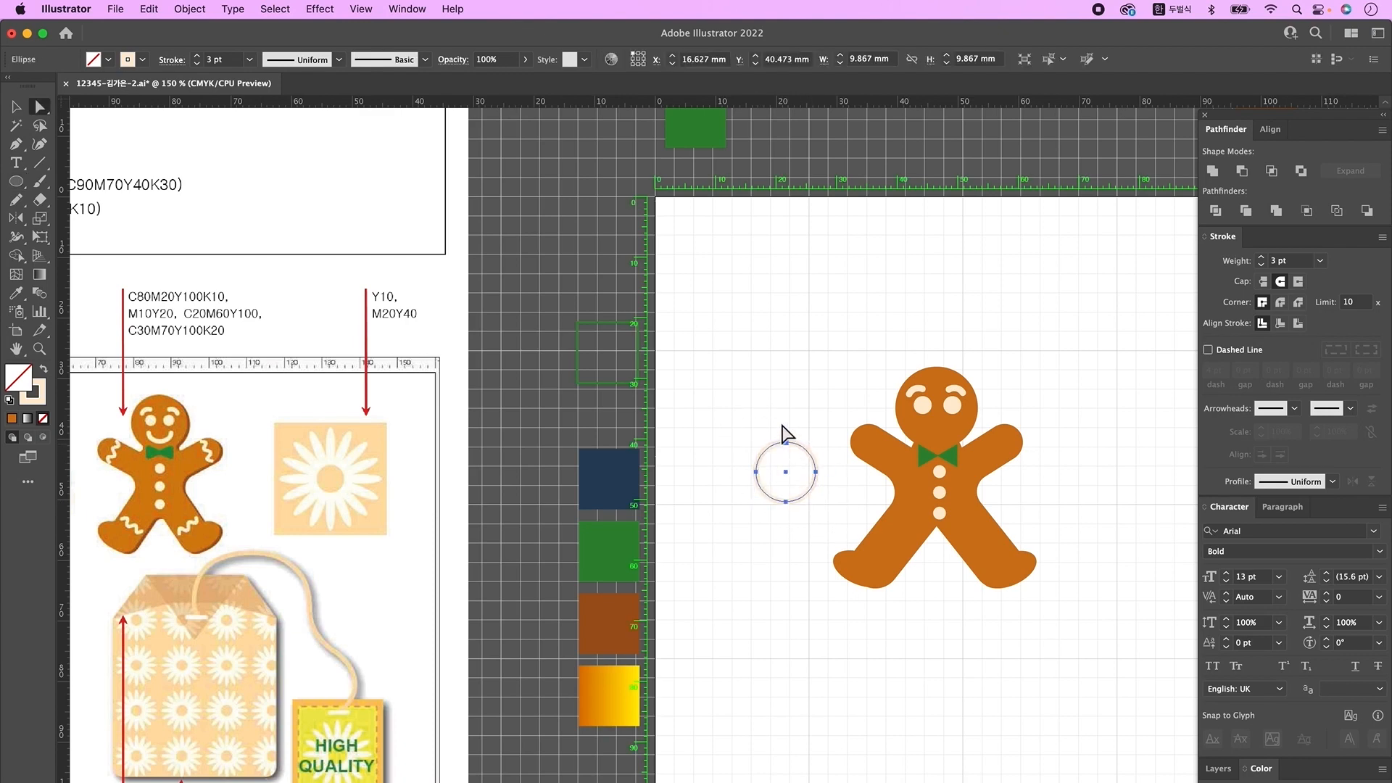
key(Delete)
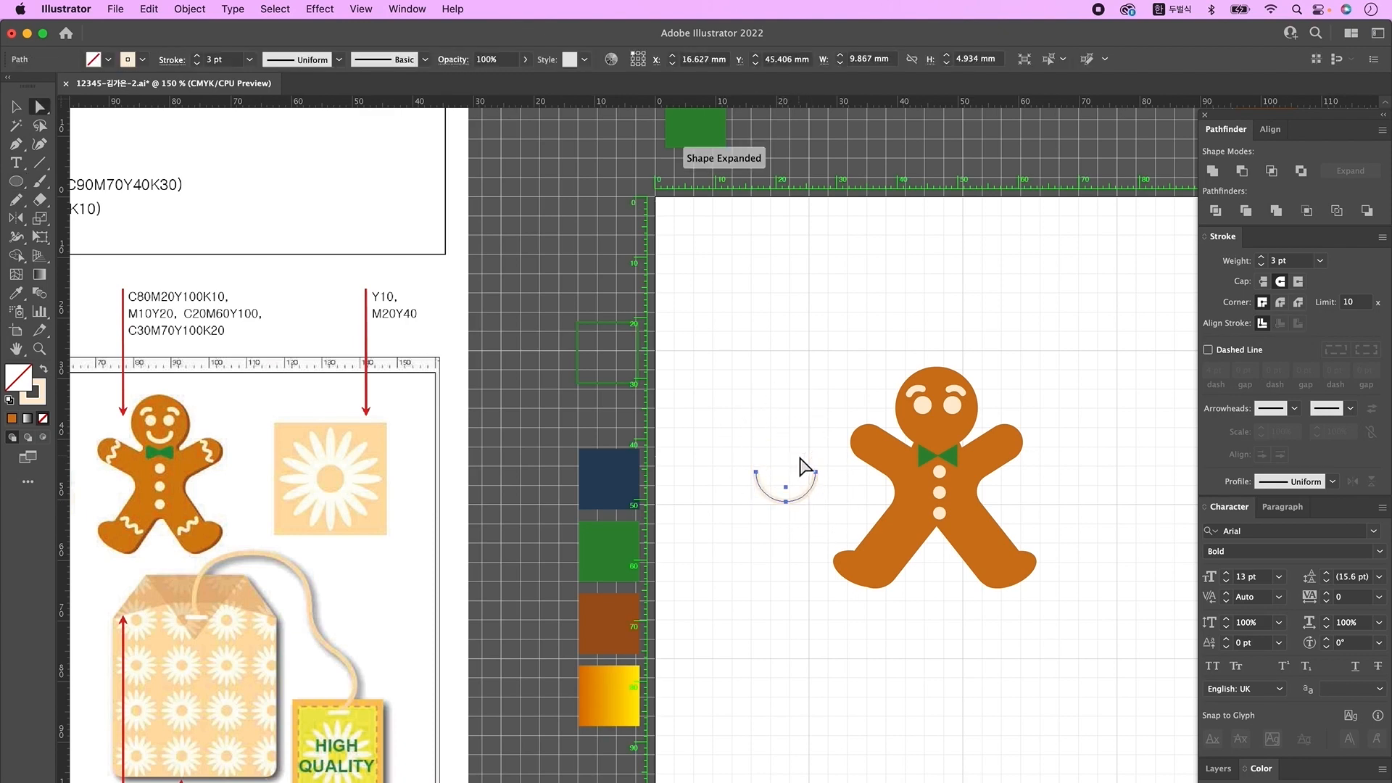
key(v)
click(767, 578)
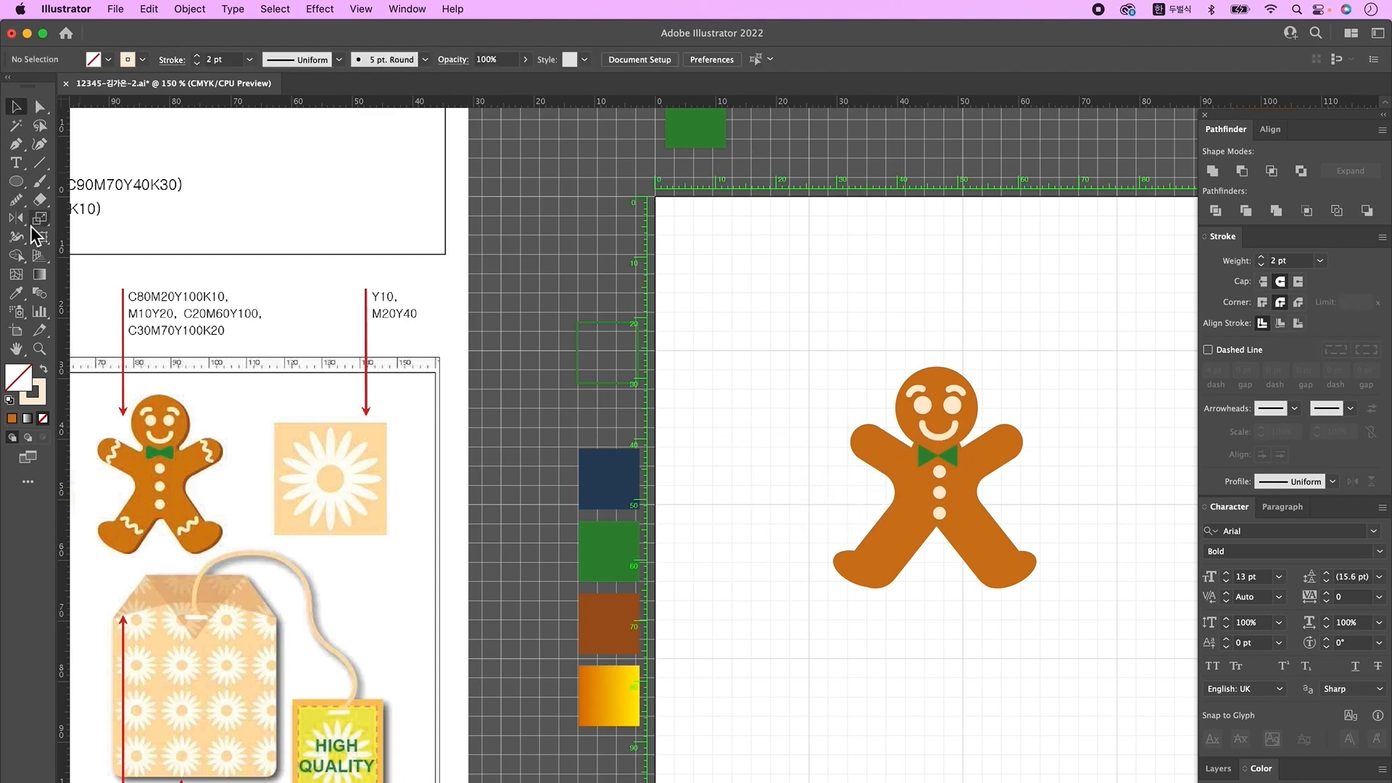
- Draw a wavy 2 pt icing line about 11 mm wide with the Pencil tool and fit it on the left hand
click(16, 199)
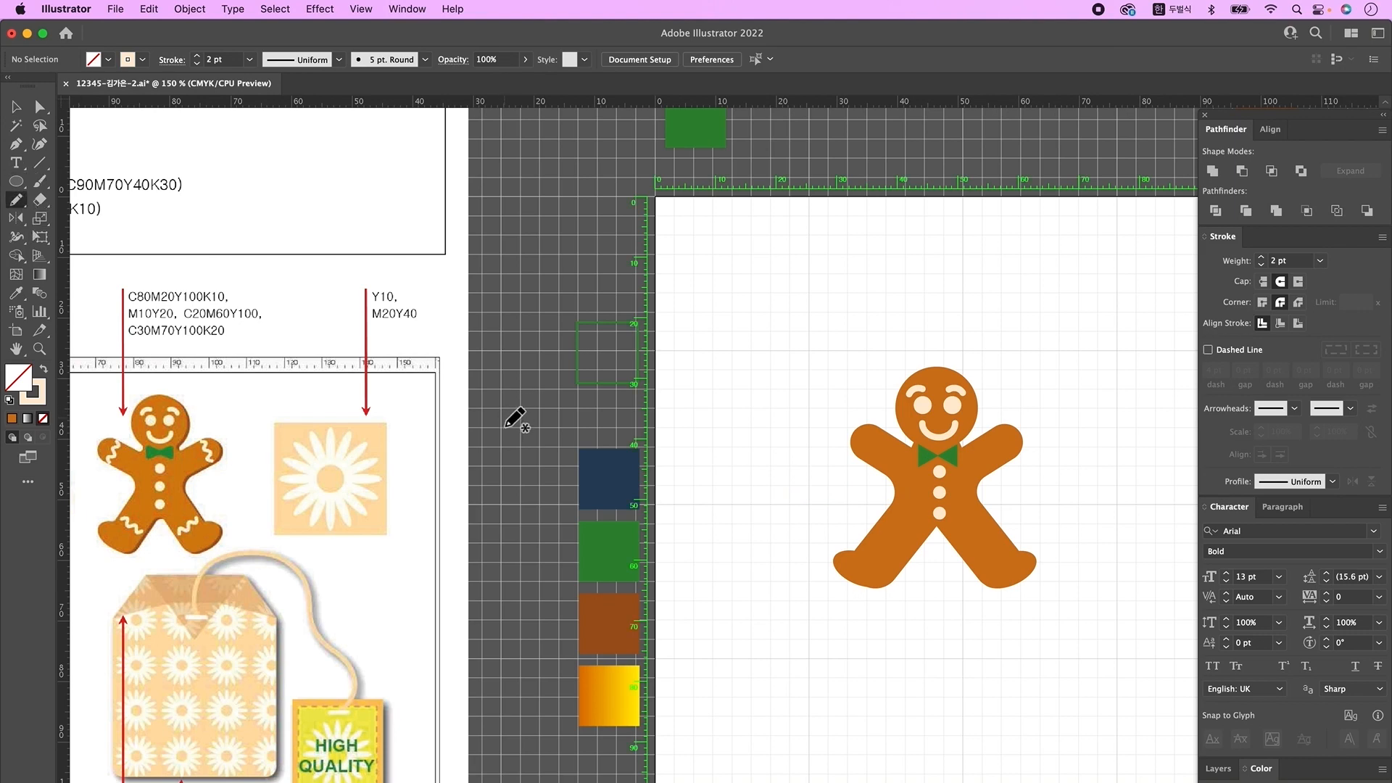
drag(503, 428, 570, 428)
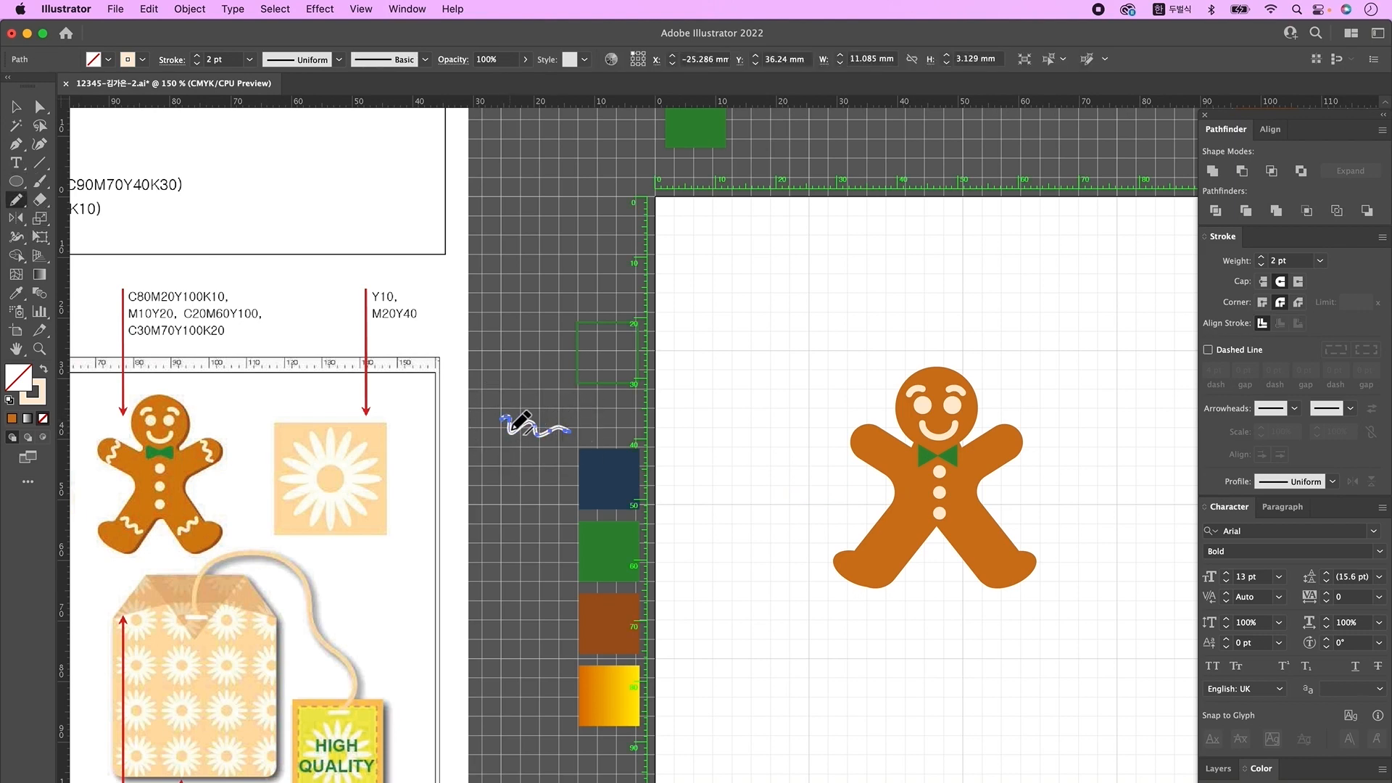
click(16, 107)
mouse_move(568, 435)
mouse_down()
mouse_move(545, 435)
mouse_move(808, 461)
mouse_move(890, 453)
mouse_up()
drag(901, 455, 890, 449)
drag(898, 455, 832, 466)
- Copy the wavy icing line onto the right hand and both feet, angling each copy to its limb
drag(888, 435, 1008, 451)
mouse_move(1024, 424)
mouse_down()
mouse_move(1035, 456)
mouse_move(1021, 584)
mouse_move(1016, 546)
mouse_move(902, 571)
mouse_up()
click(906, 580)
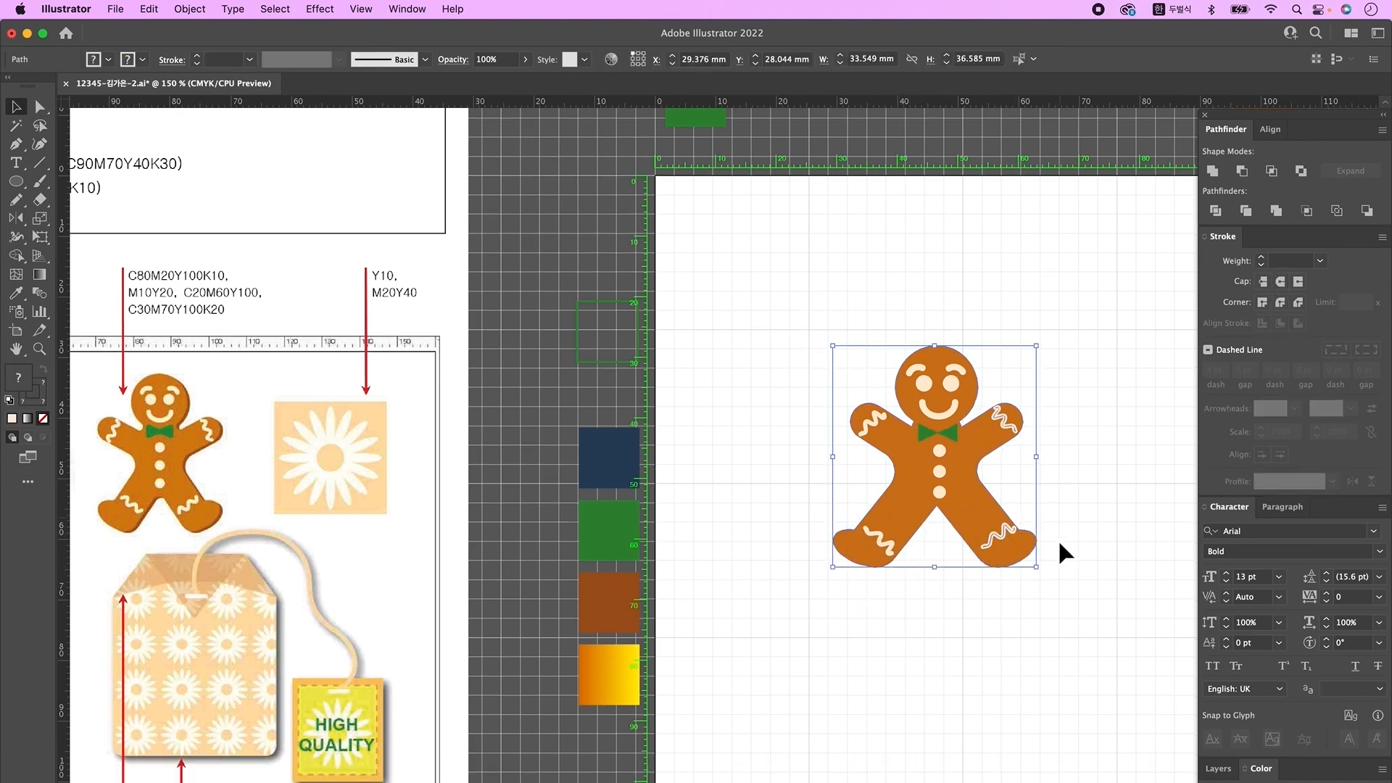
- Expand the strokes of the gingerbread man's icing lines, eyebrows and smile into filled shapes
click(1058, 538)
drag(1063, 571, 998, 403)
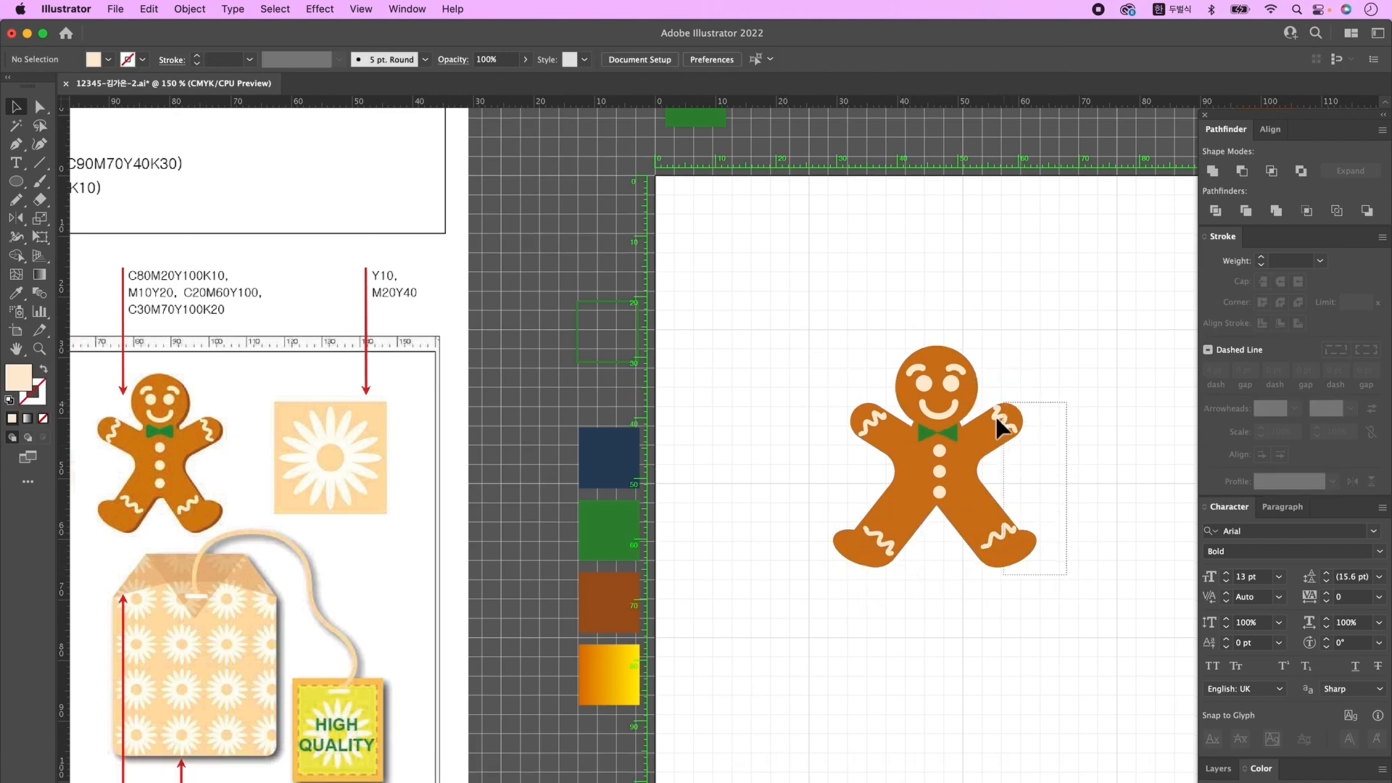
drag(829, 398, 874, 566)
click(189, 9)
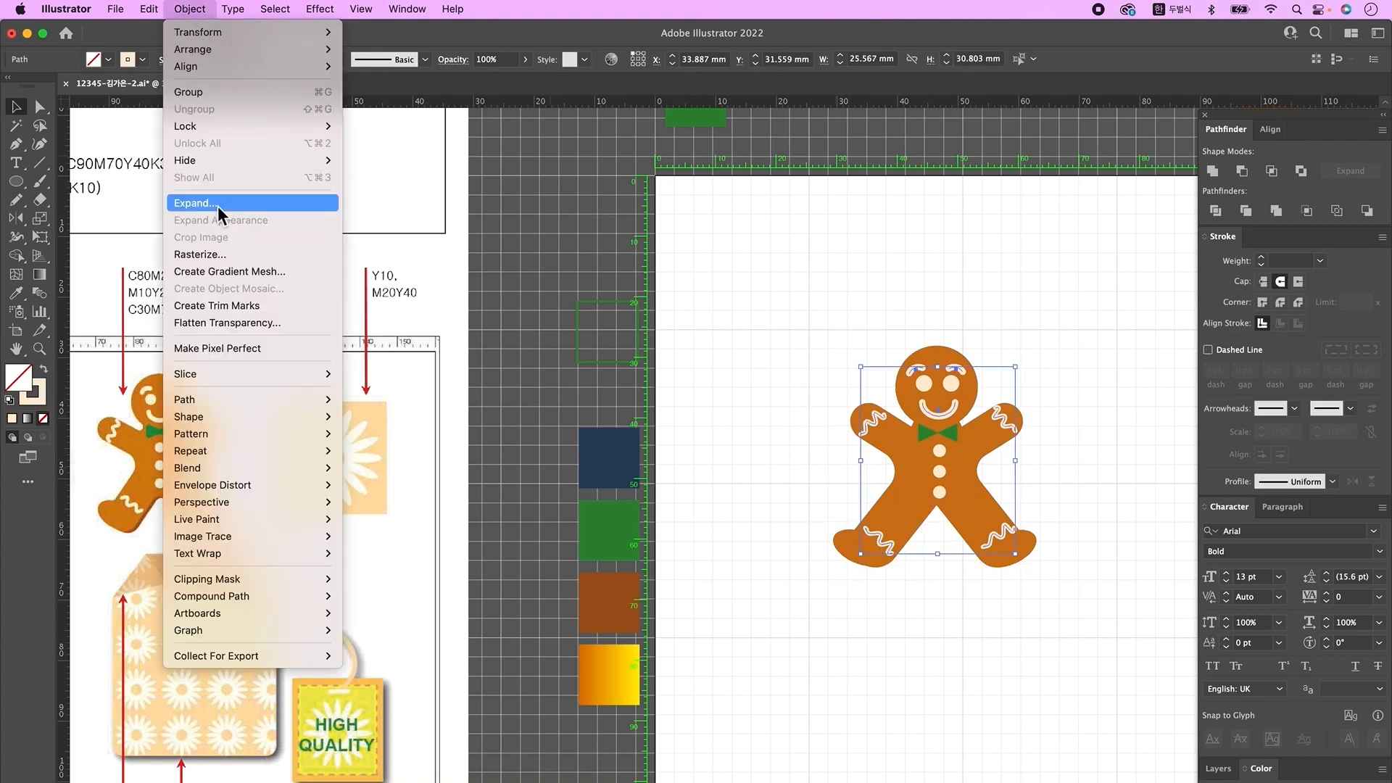
click(203, 200)
click(646, 481)
- Group the whole gingerbread man and move it beside the flower tile, at about X 84 mm and Y 4 mm
click(837, 316)
drag(1058, 605, 1081, 632)
right_click(963, 481)
click(1015, 609)
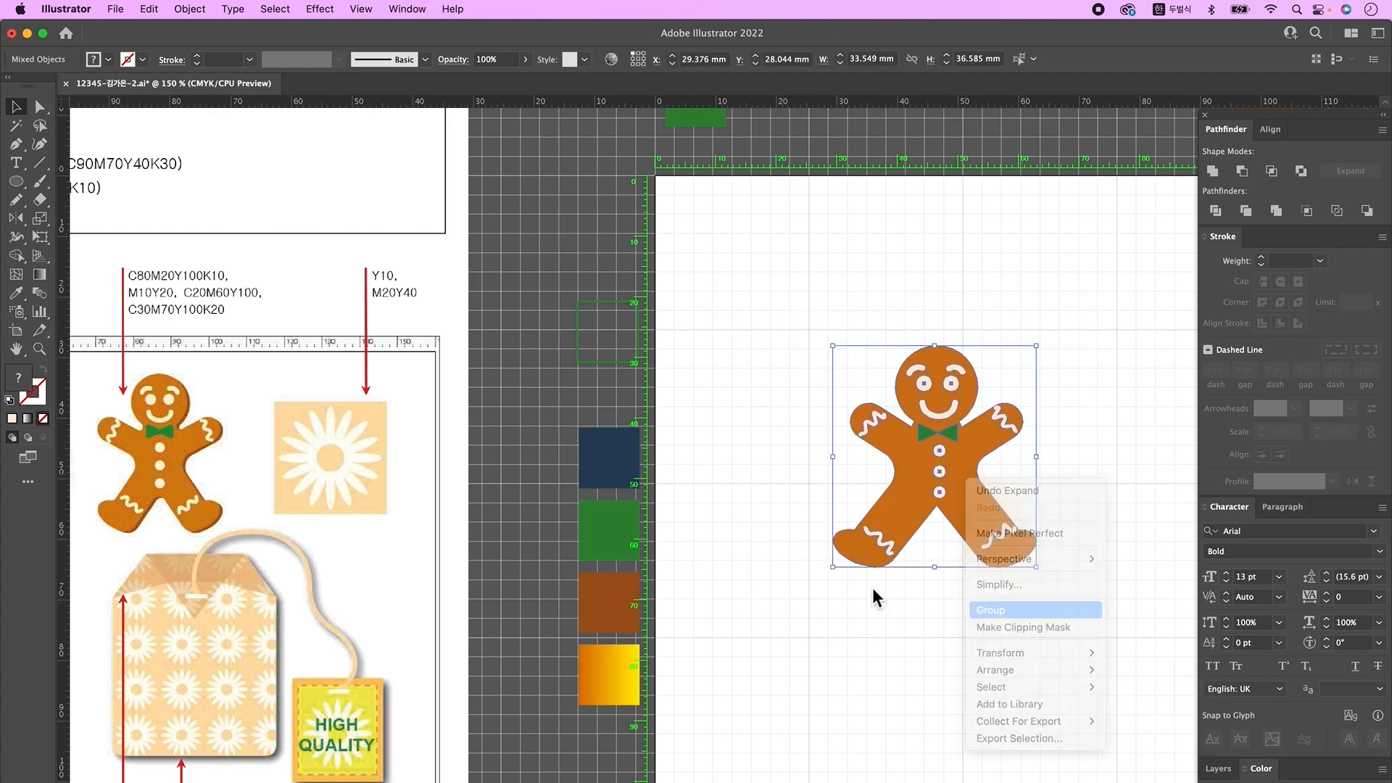
key(super+minus)
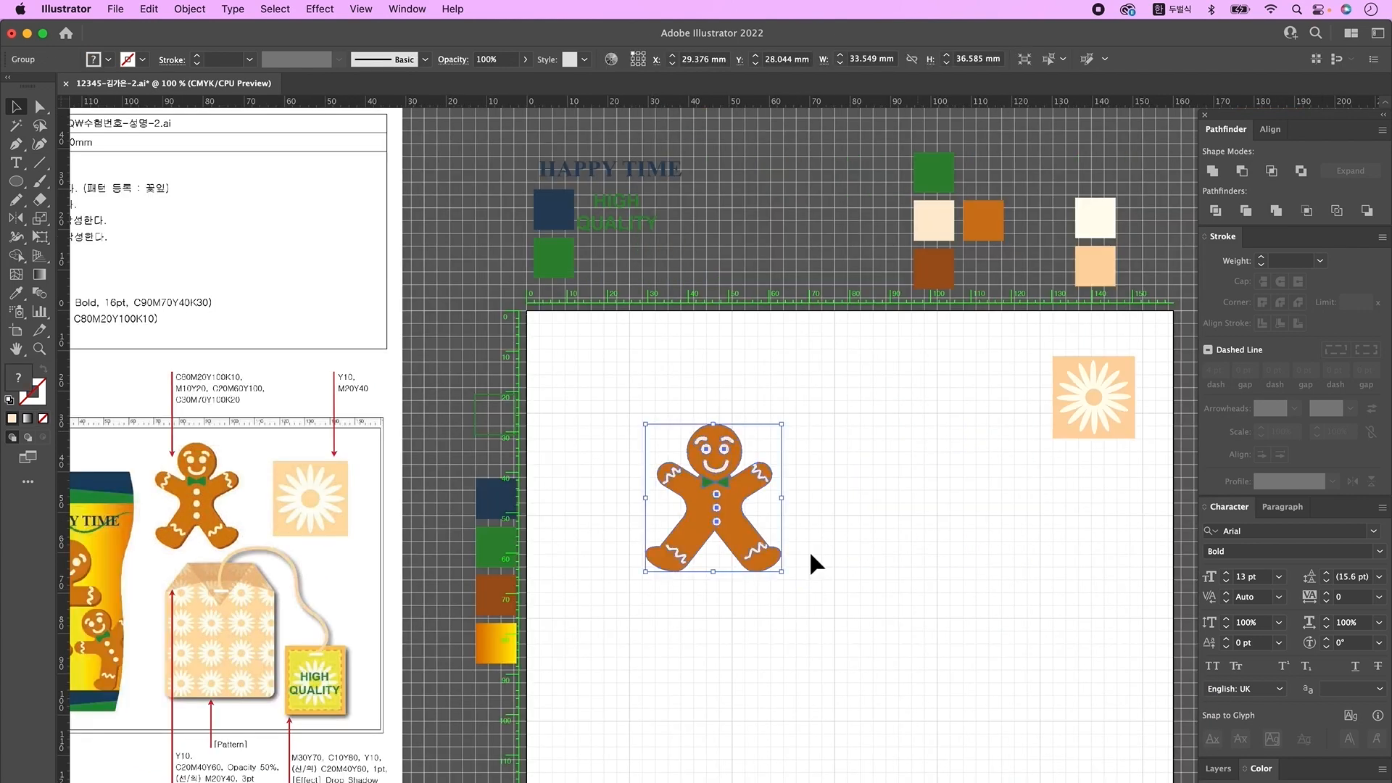
drag(708, 423, 965, 325)
drag(960, 436, 923, 437)
click(1015, 504)
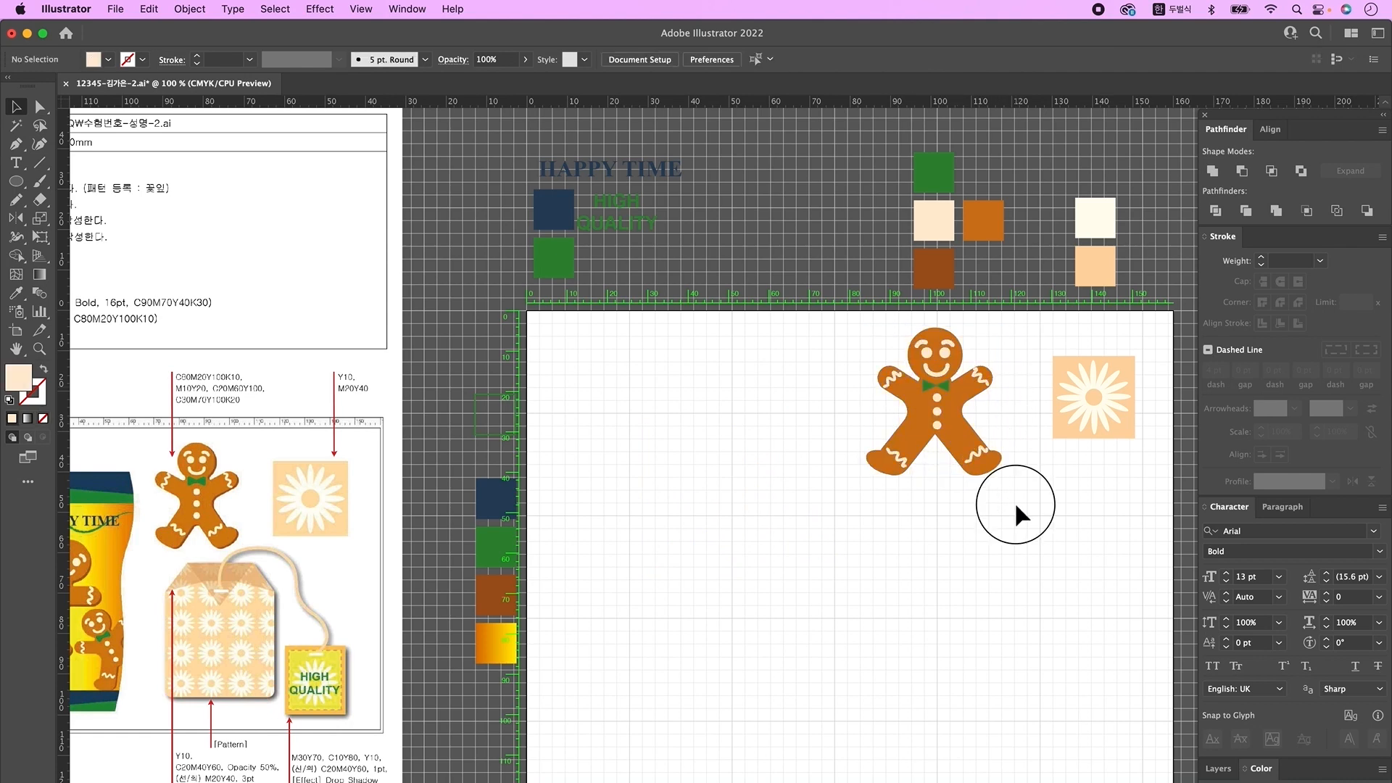
- Unite a copy of the gingerbread man behind the original into one silhouette and fill it with the dark brown swatch's colour
click(970, 450)
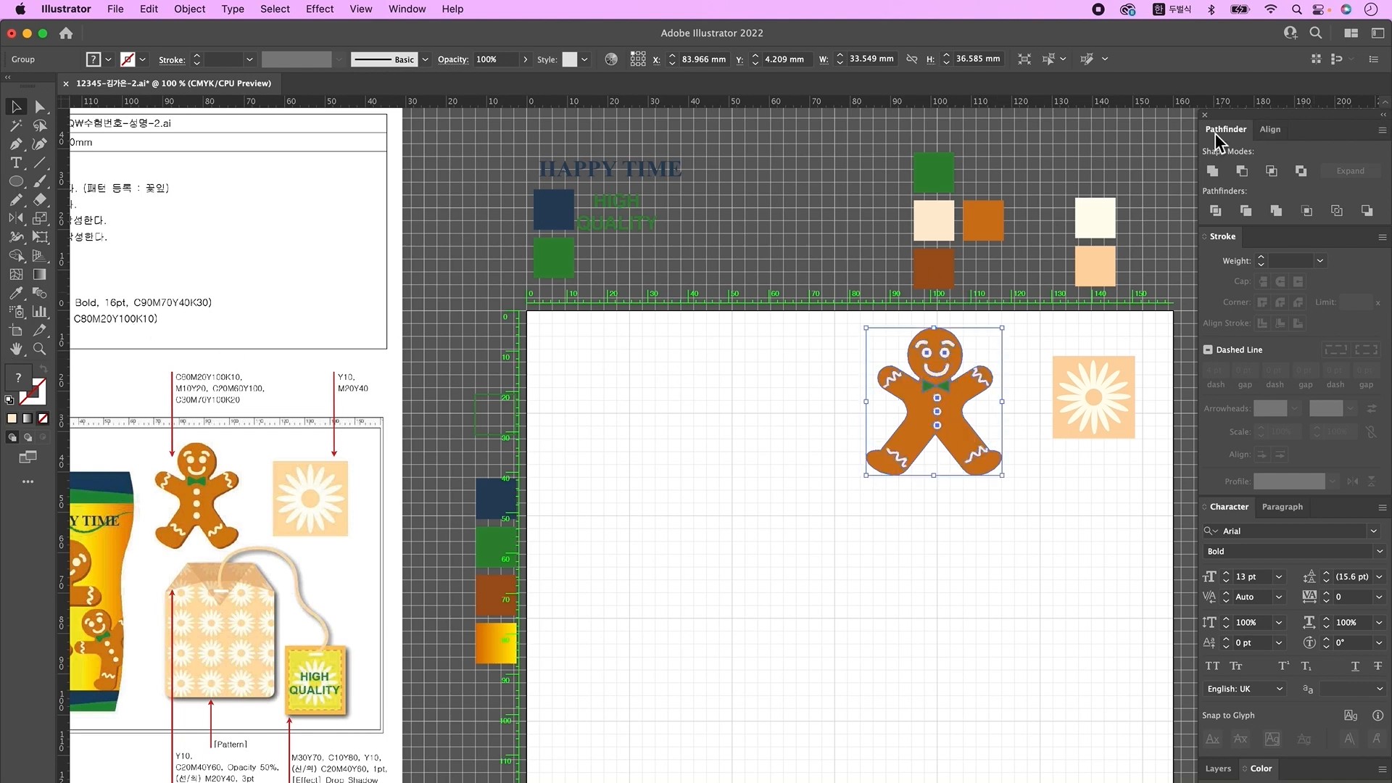
click(1230, 176)
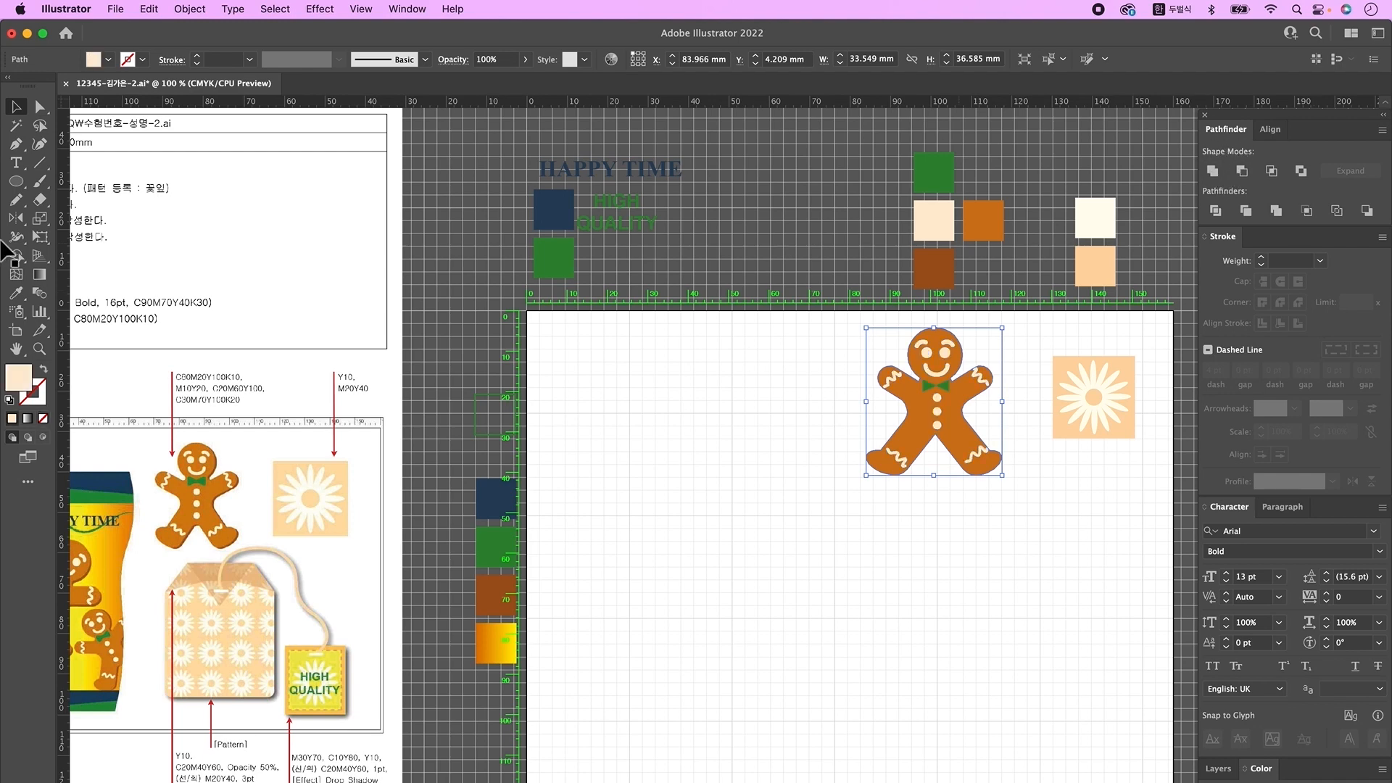
click(15, 292)
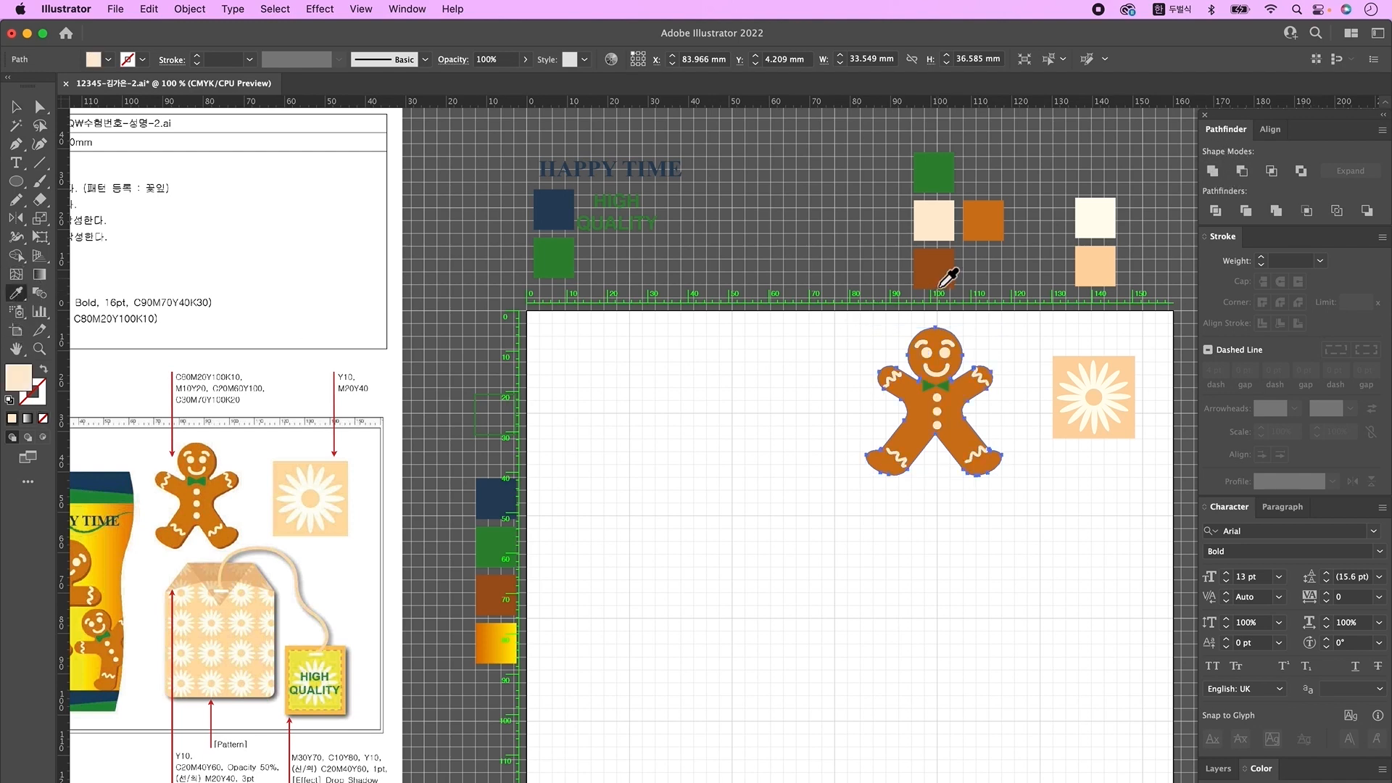
click(941, 276)
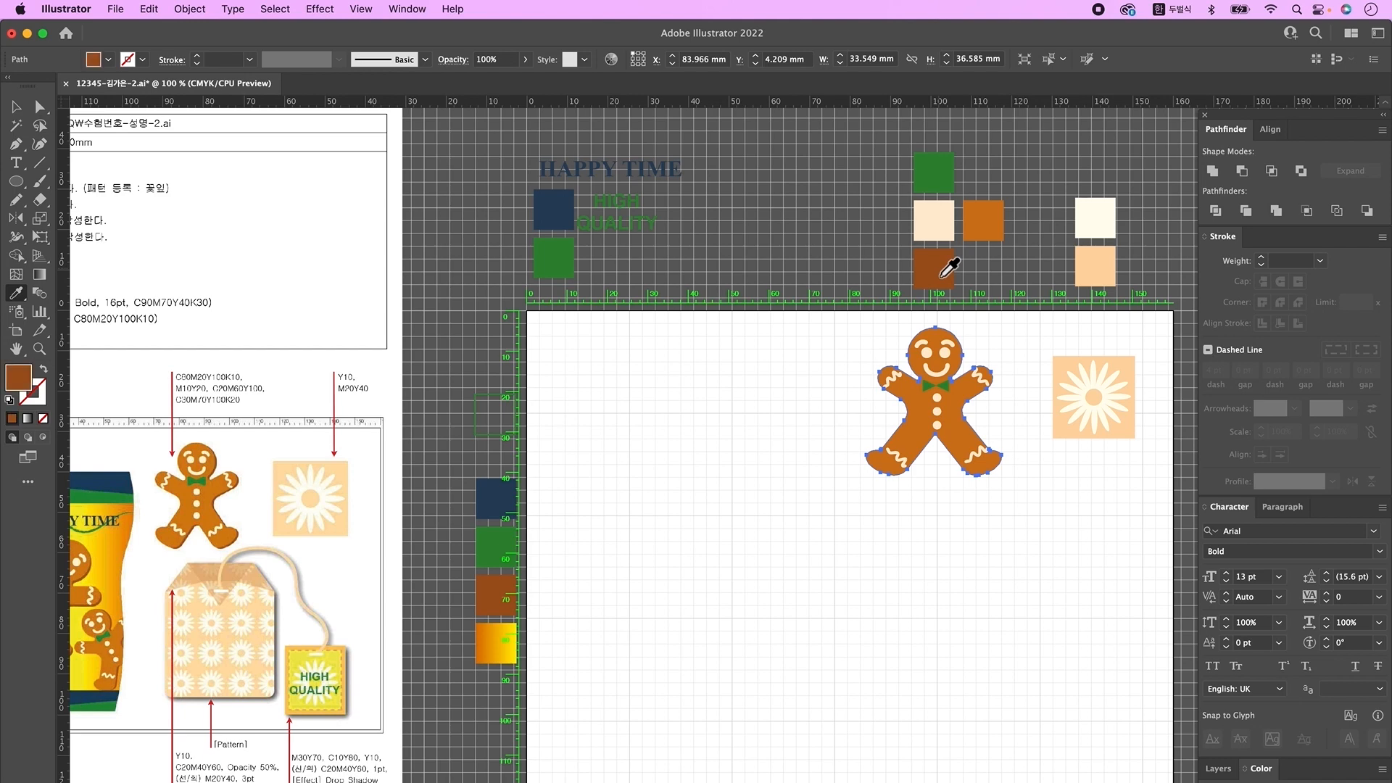
- Nudge the brown silhouette about 1 mm to the right as a shadow and group it with the gingerbread man
key(Right)
key(Right)
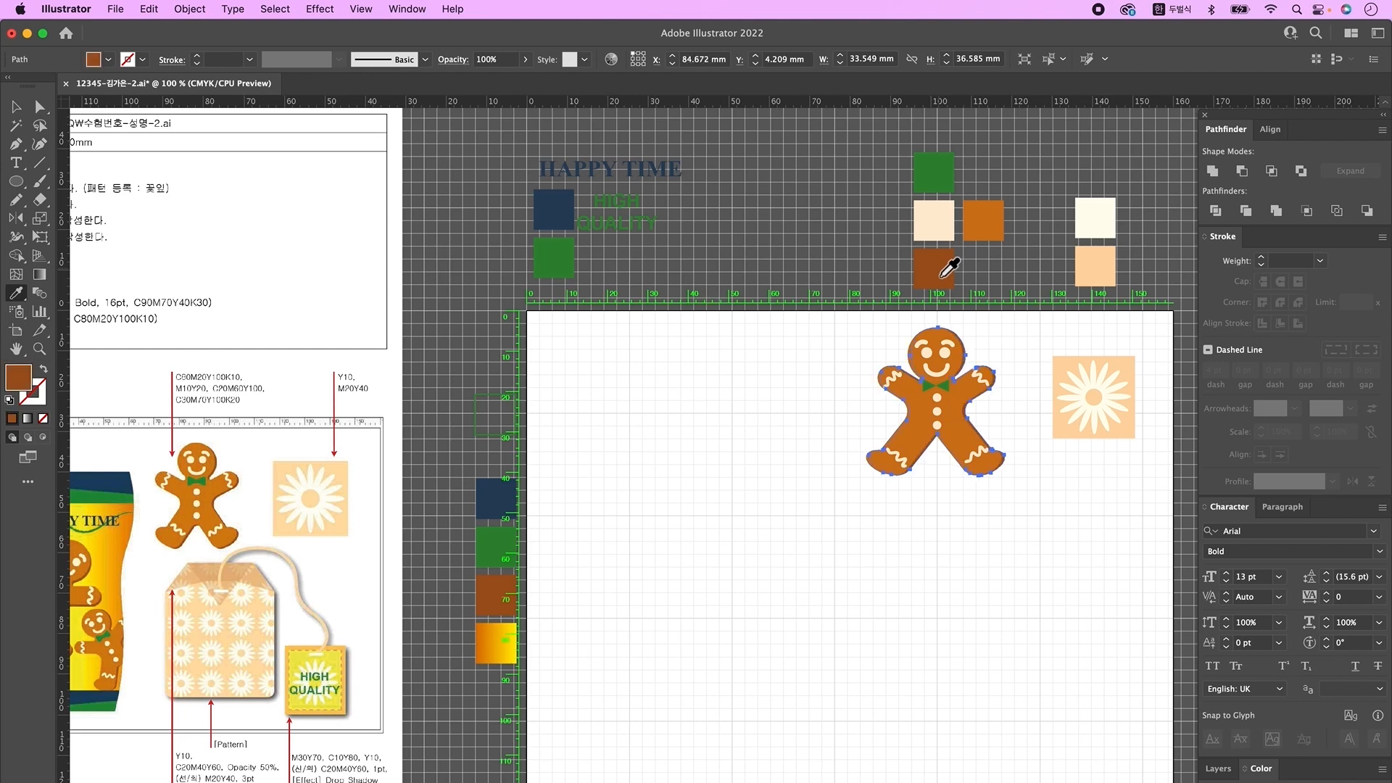
key(Right)
click(15, 107)
click(994, 667)
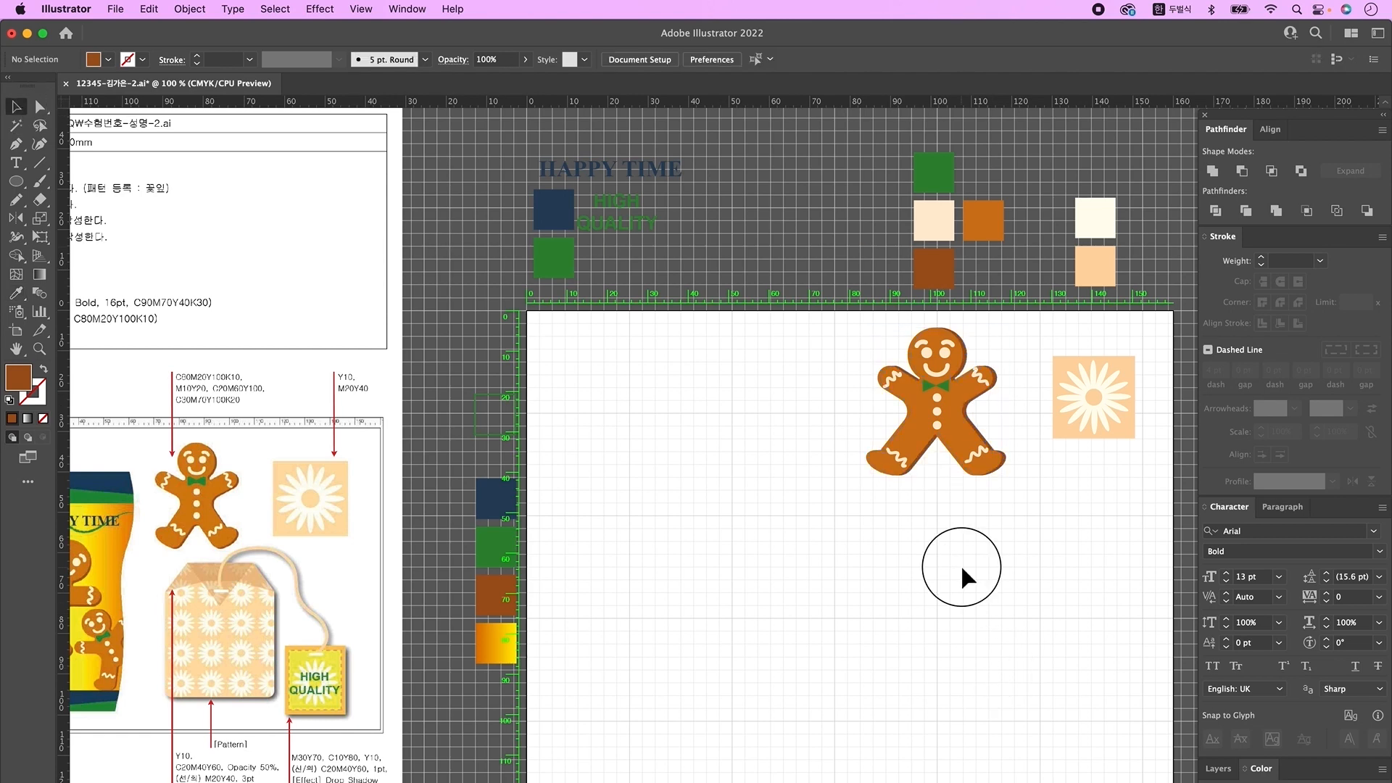
drag(961, 563, 937, 411)
right_click(937, 412)
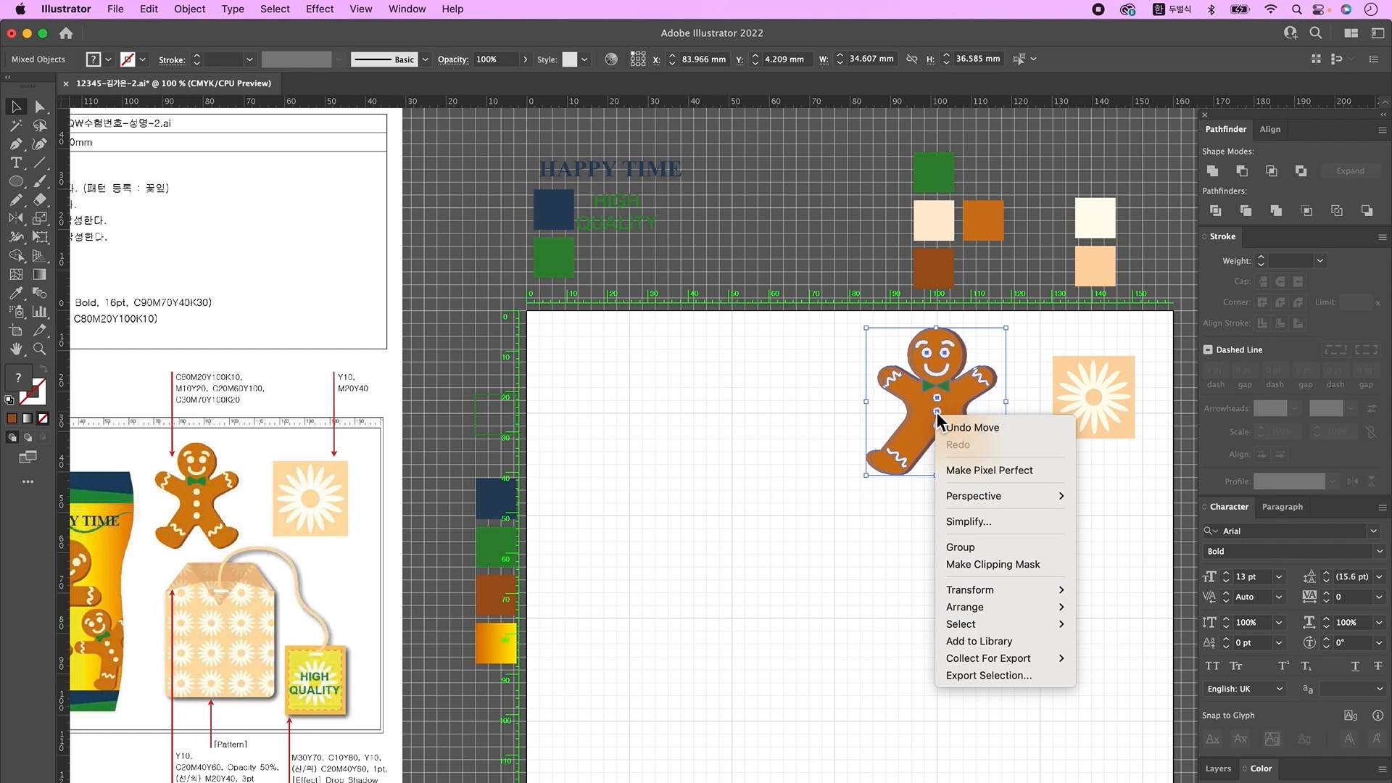
click(962, 547)
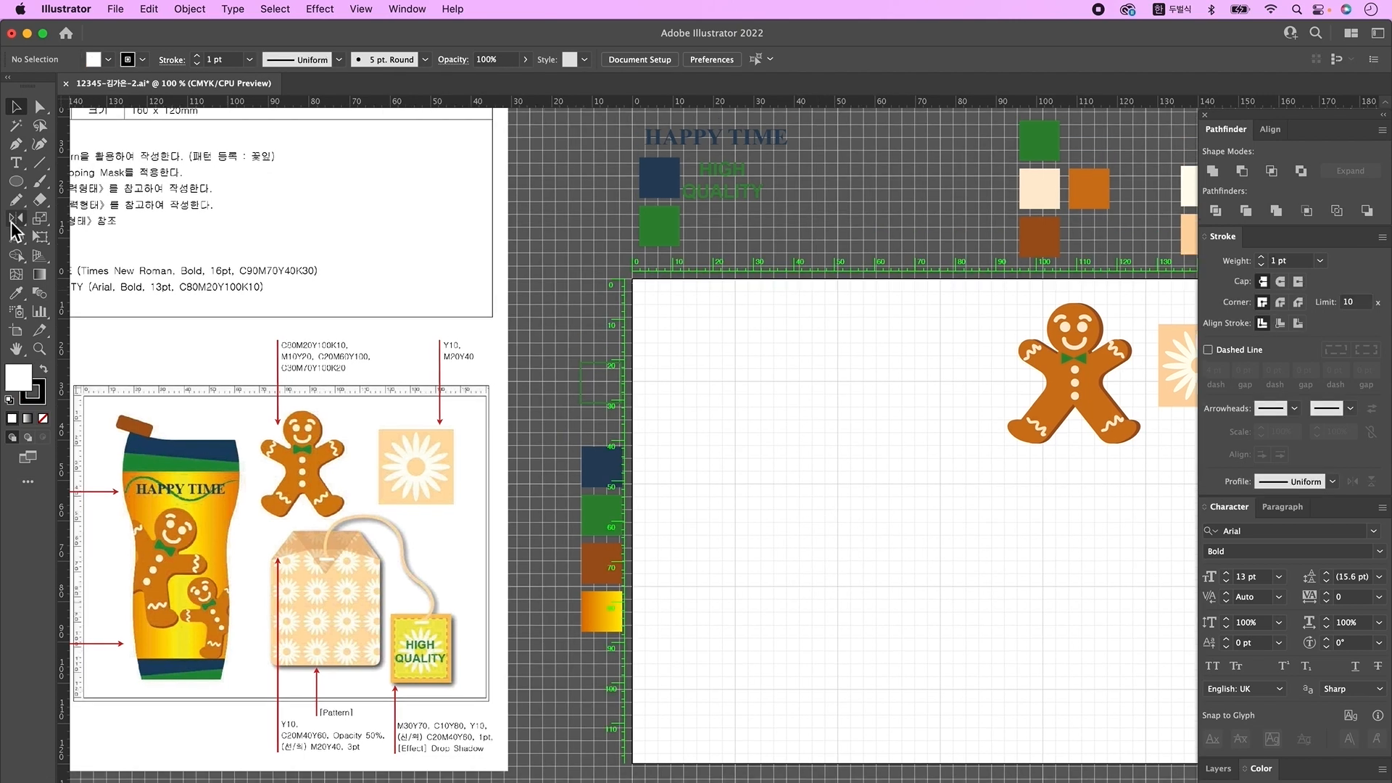
- Draw a circle about 41 mm across and a tall, narrower ellipse overlapping its lower part for the tumbler body
click(17, 179)
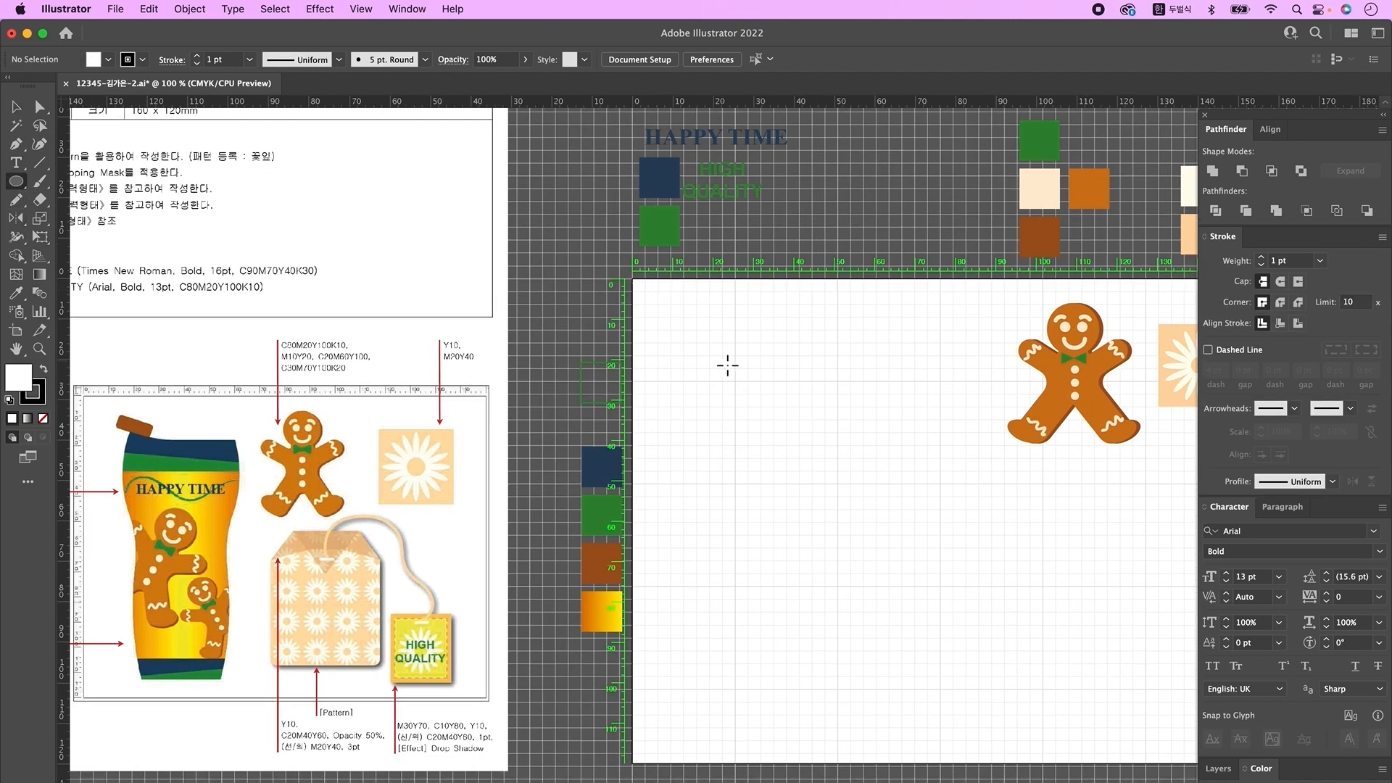
drag(711, 350, 877, 520)
drag(739, 468, 866, 725)
- Centre the circle and ellipse horizontally on each other and move the pair slightly up and to the left
key(v)
drag(709, 331, 1017, 611)
click(1270, 129)
click(1239, 170)
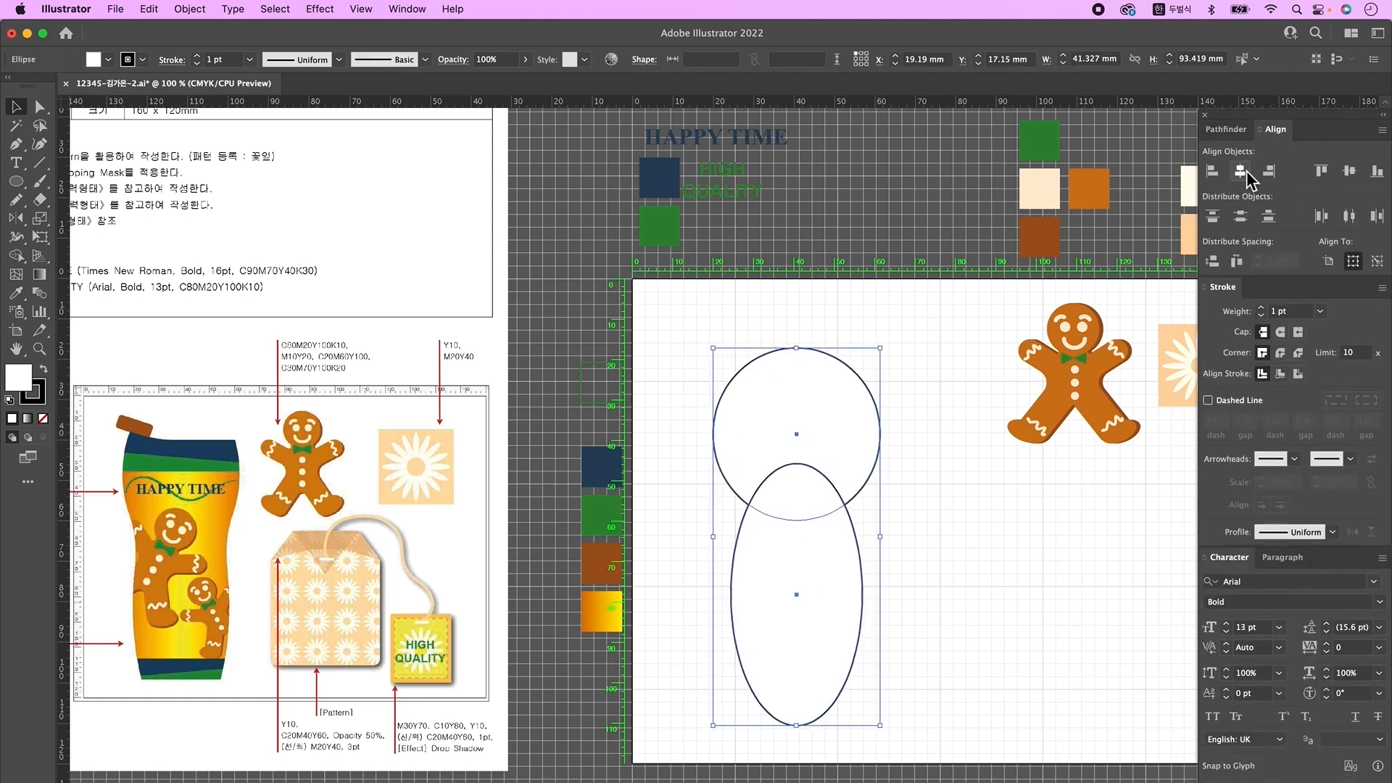
drag(774, 413, 759, 388)
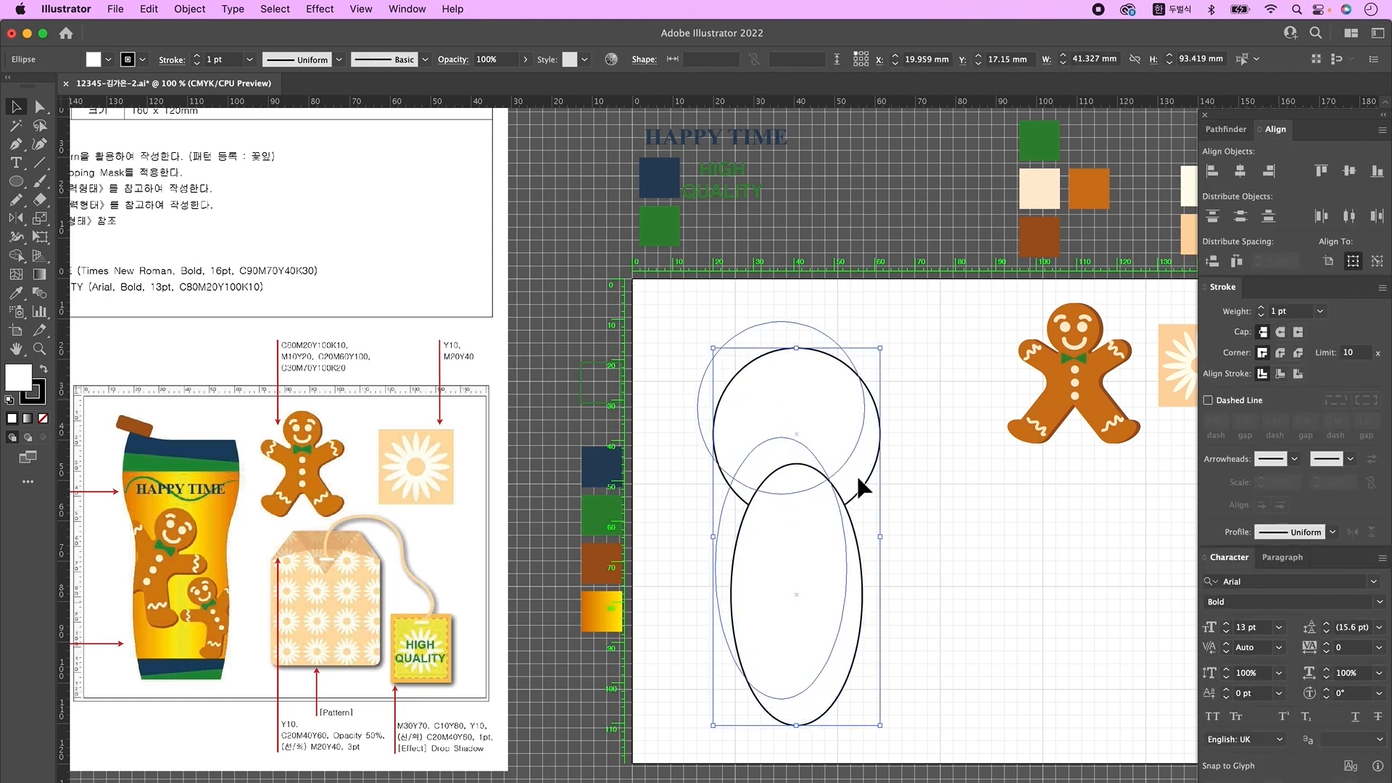
click(954, 559)
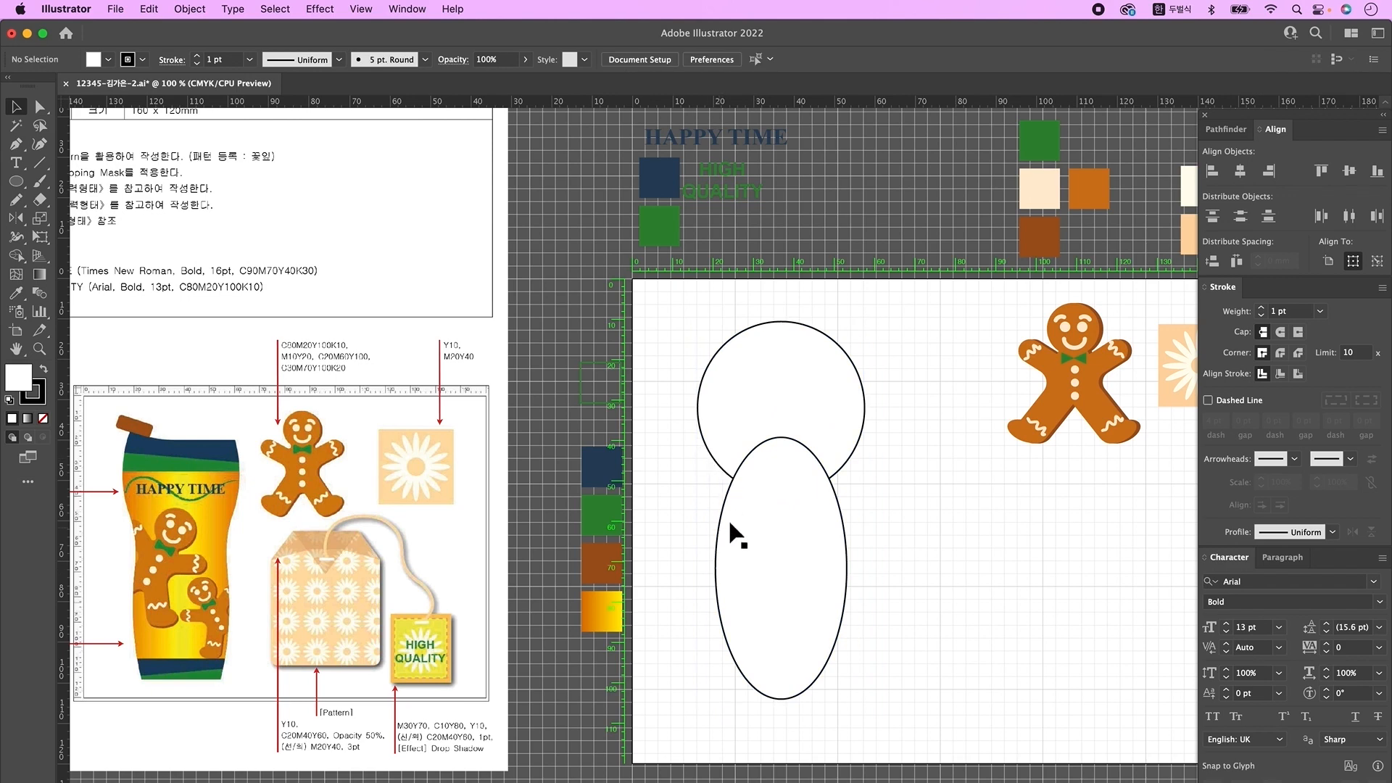
- Draw a closed Pen shape about 22 by 29 mm with a curved outer edge to bridge circle and ellipse at the left waist
click(16, 143)
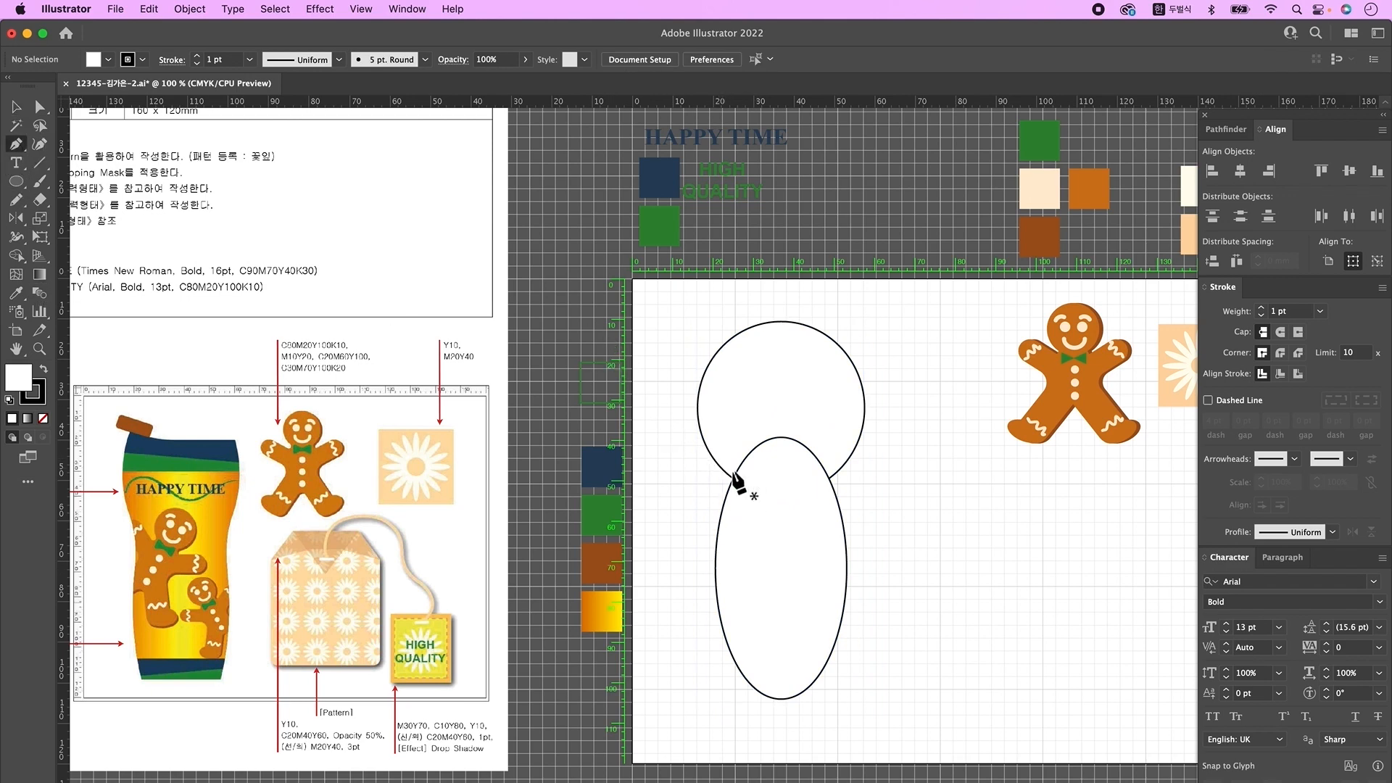
click(700, 433)
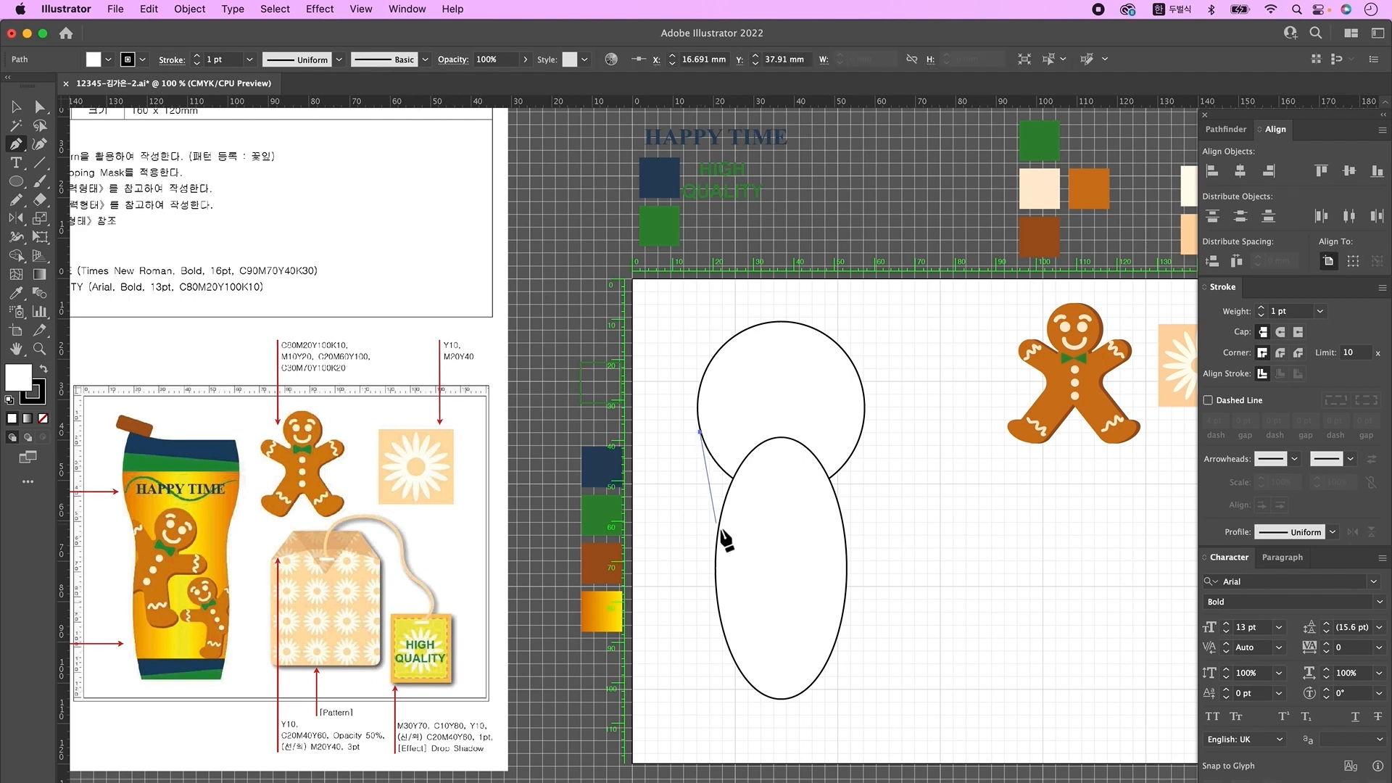
drag(718, 534, 713, 587)
click(717, 535)
click(792, 535)
click(772, 417)
click(700, 433)
super+click(851, 474)
- Copy the waist shape, reflect the copy and fit it against the right side of the circle and ellipse
click(16, 106)
click(761, 469)
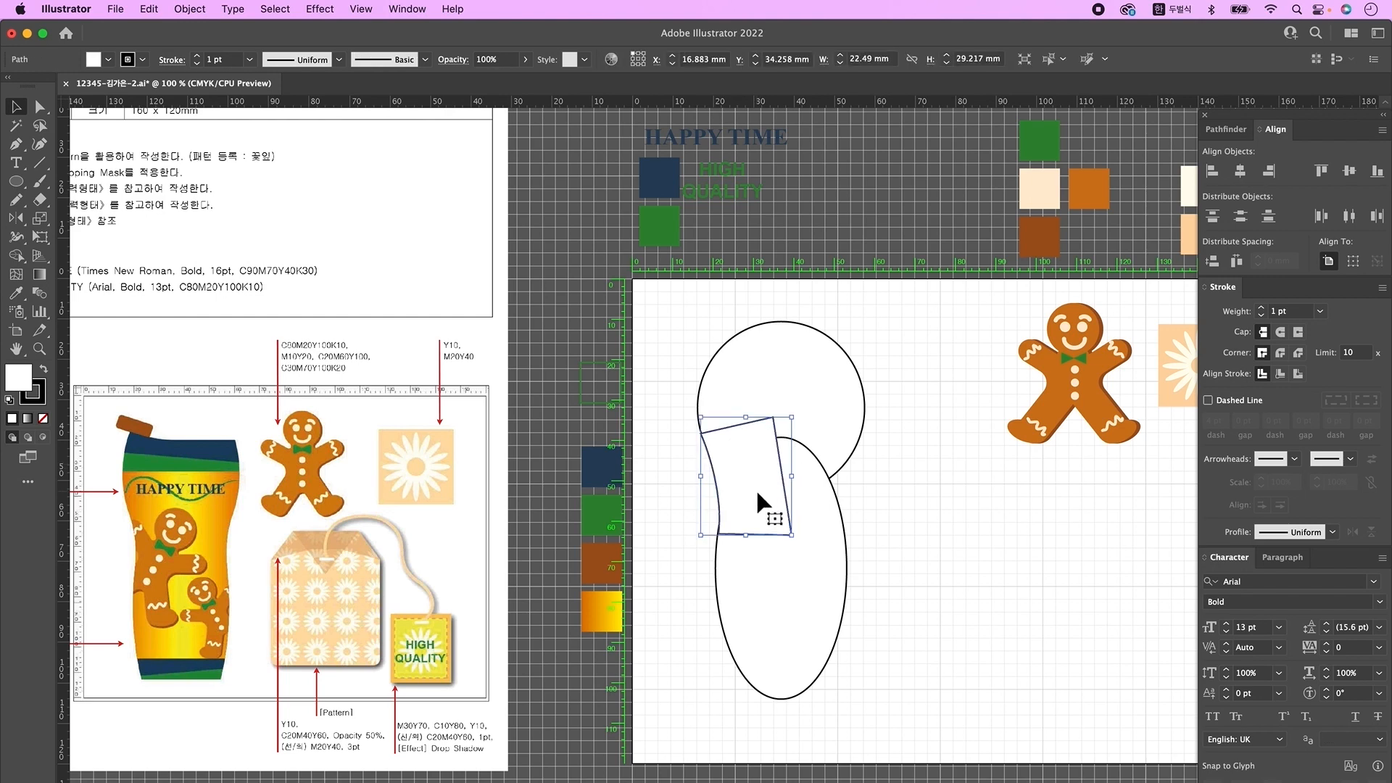
drag(755, 488, 814, 495)
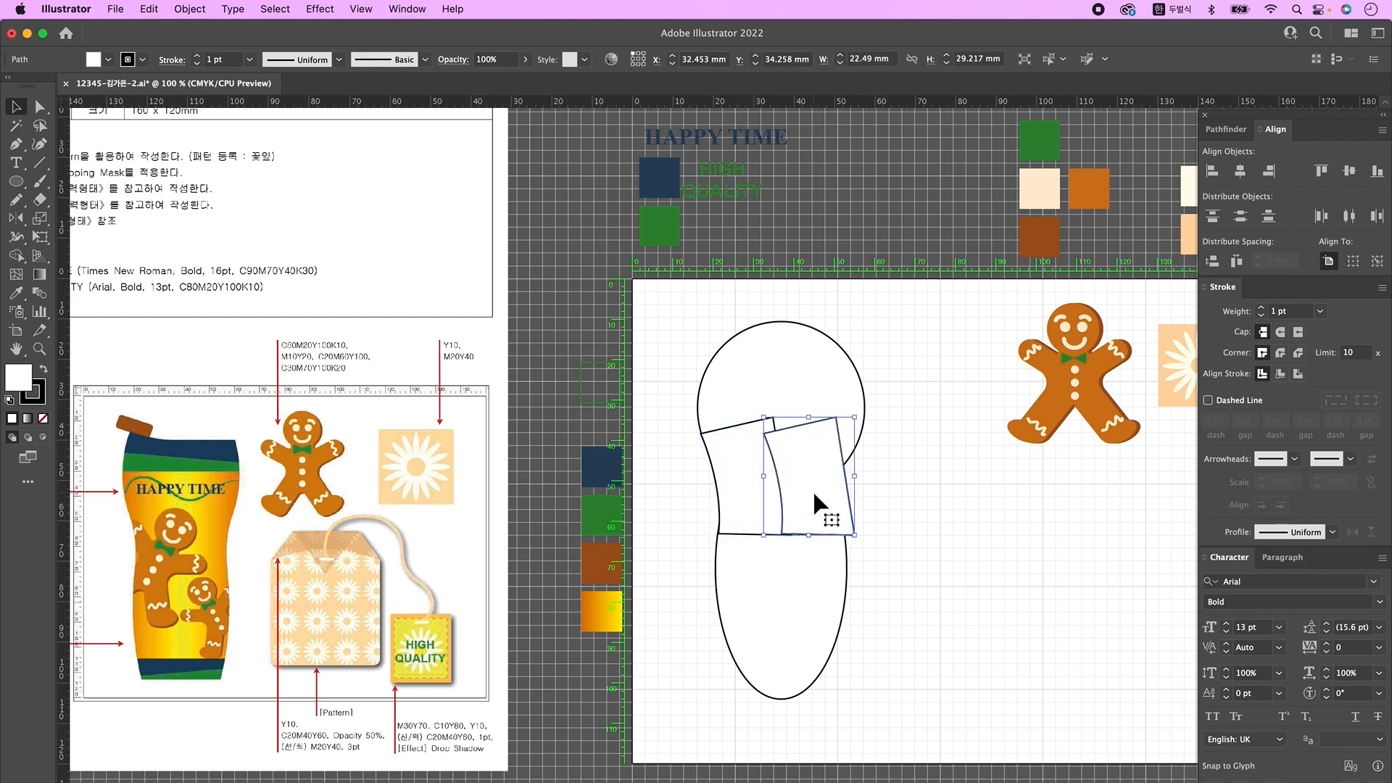
double_click(19, 221)
click(1093, 454)
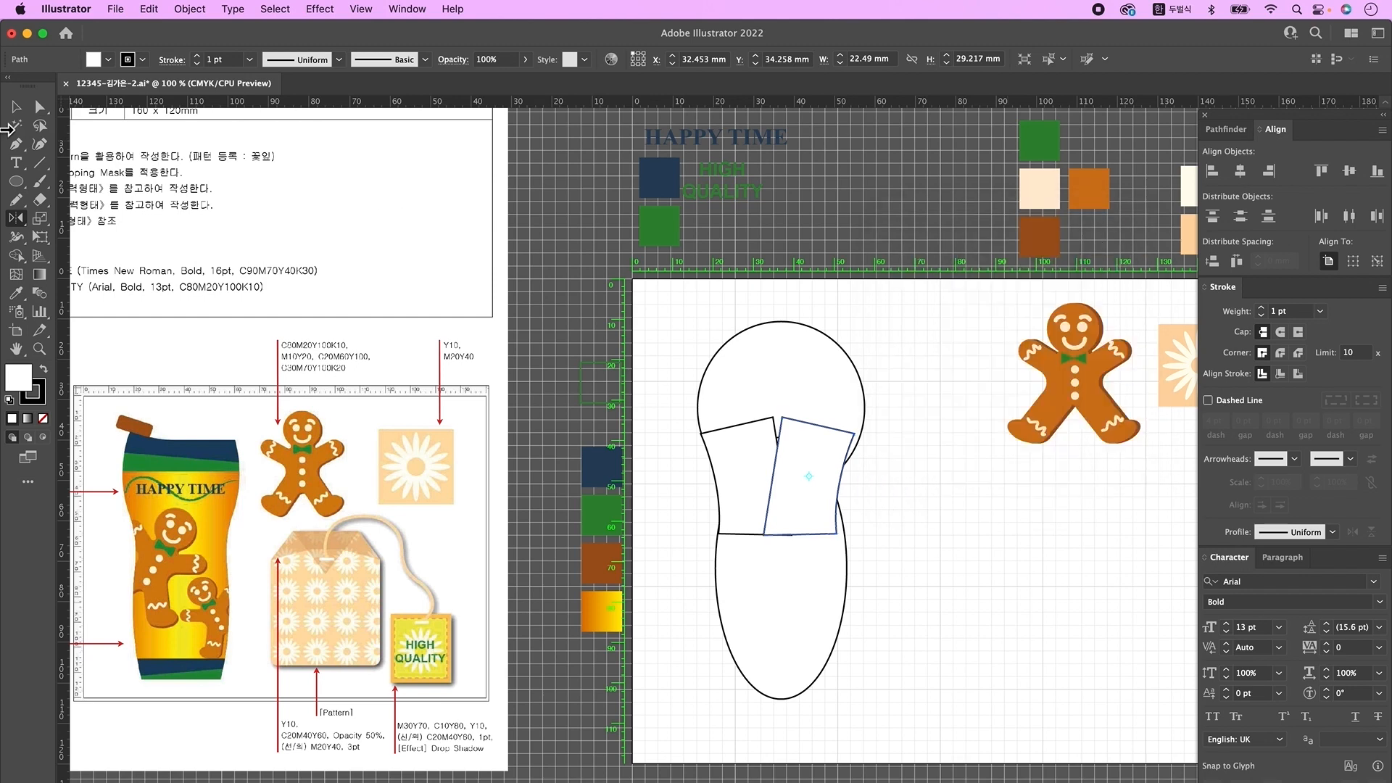
click(16, 106)
click(928, 575)
drag(828, 481, 835, 481)
click(683, 449)
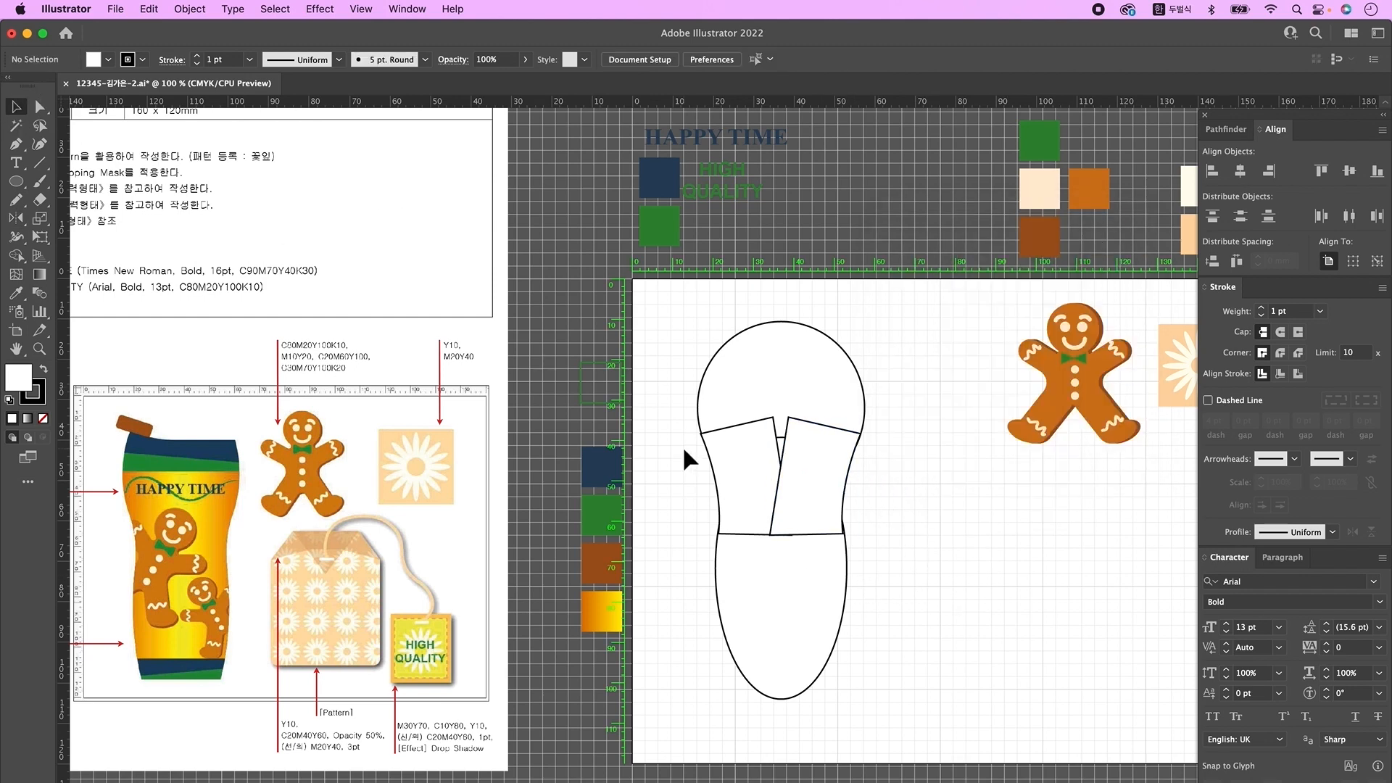
- Unite the circle, ellipse and both waist shapes into one tumbler outline
drag(687, 375, 935, 638)
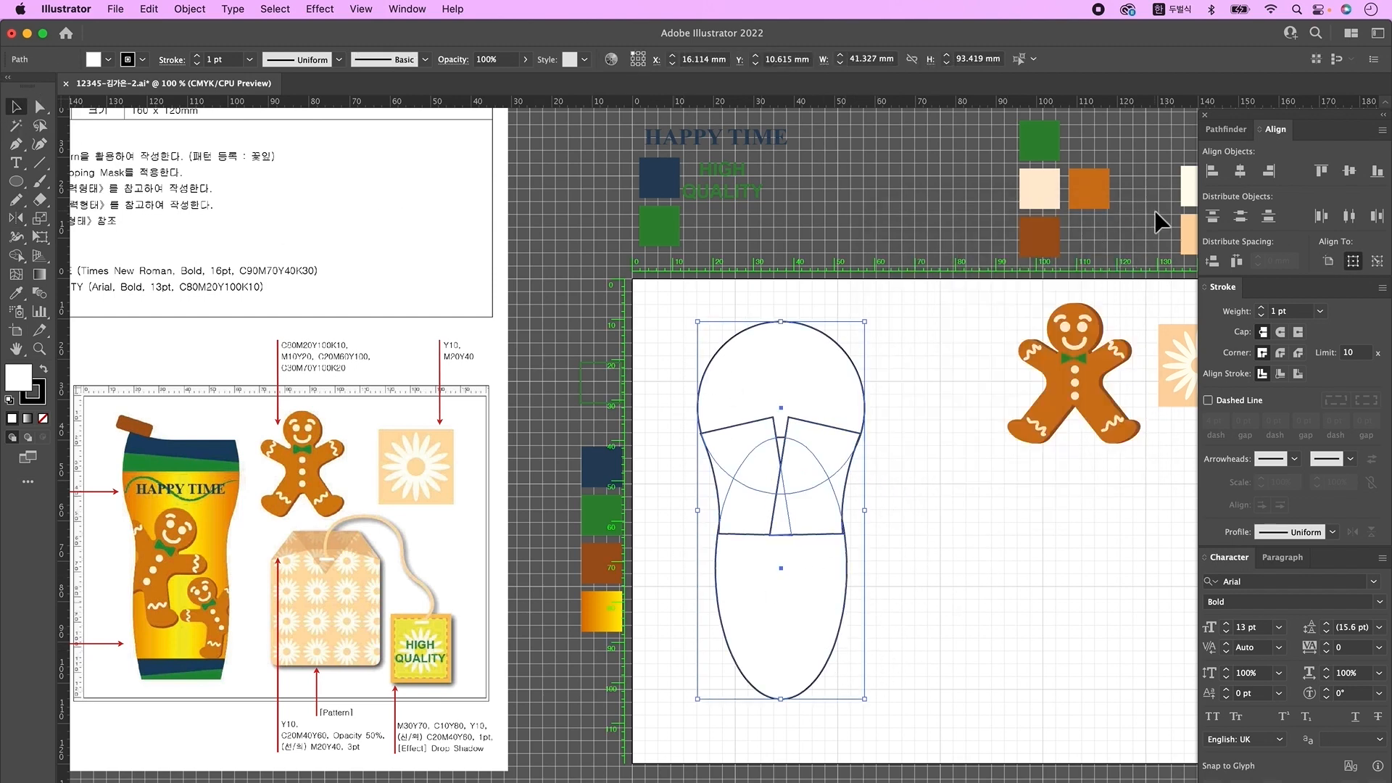
click(1232, 131)
click(1213, 171)
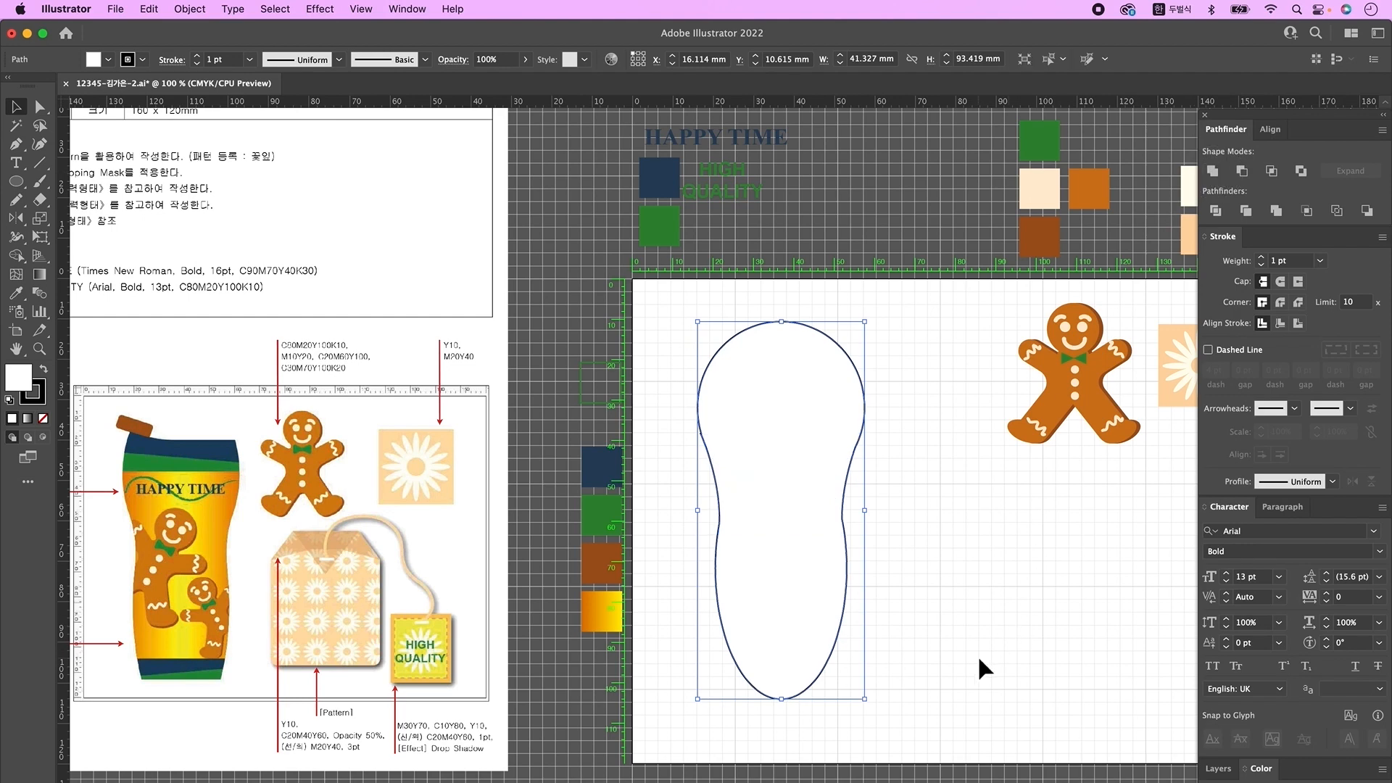
click(977, 632)
- Draw two horizontal lines across the tumbler outline, about 52 mm long near its top and 43 mm near its bottom
click(40, 162)
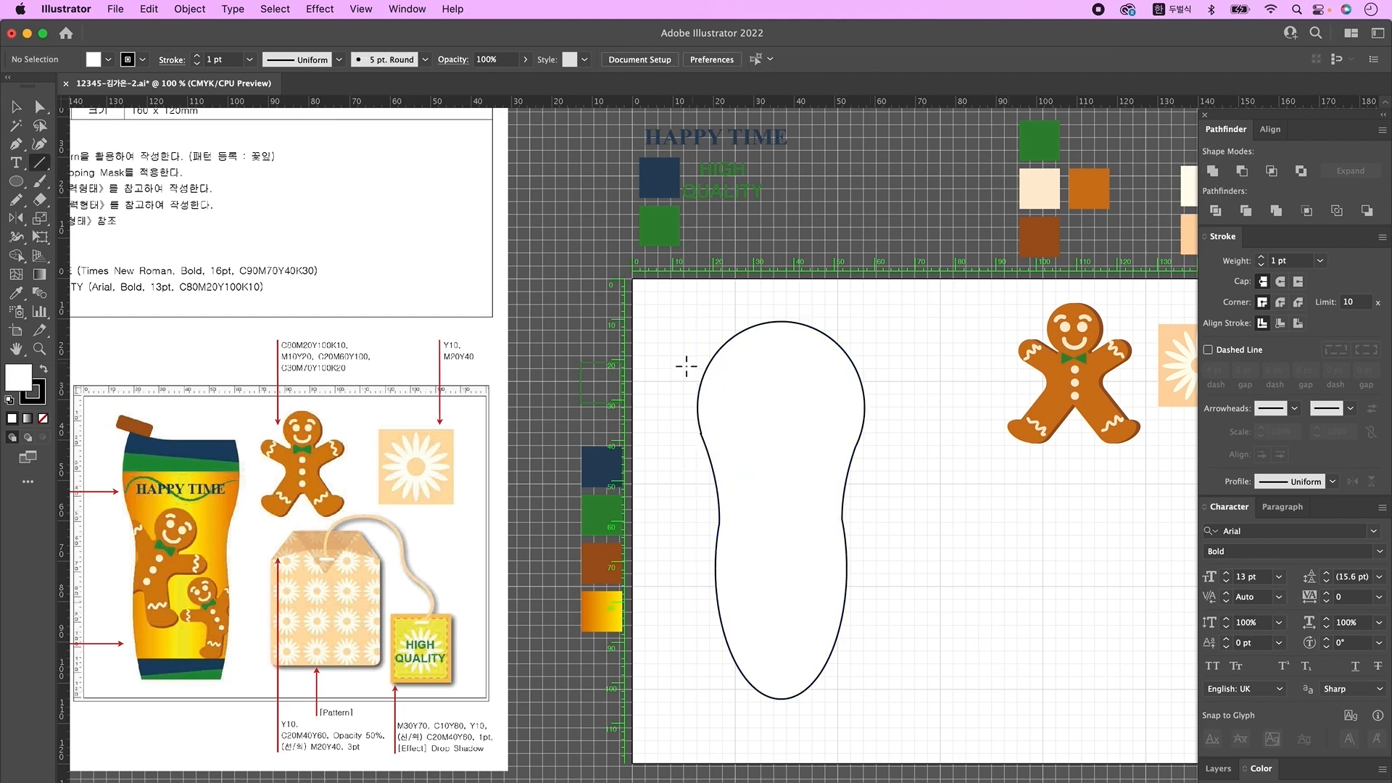
mouse_move(690, 358)
mouse_down()
mouse_move(904, 376)
mouse_move(899, 363)
mouse_up()
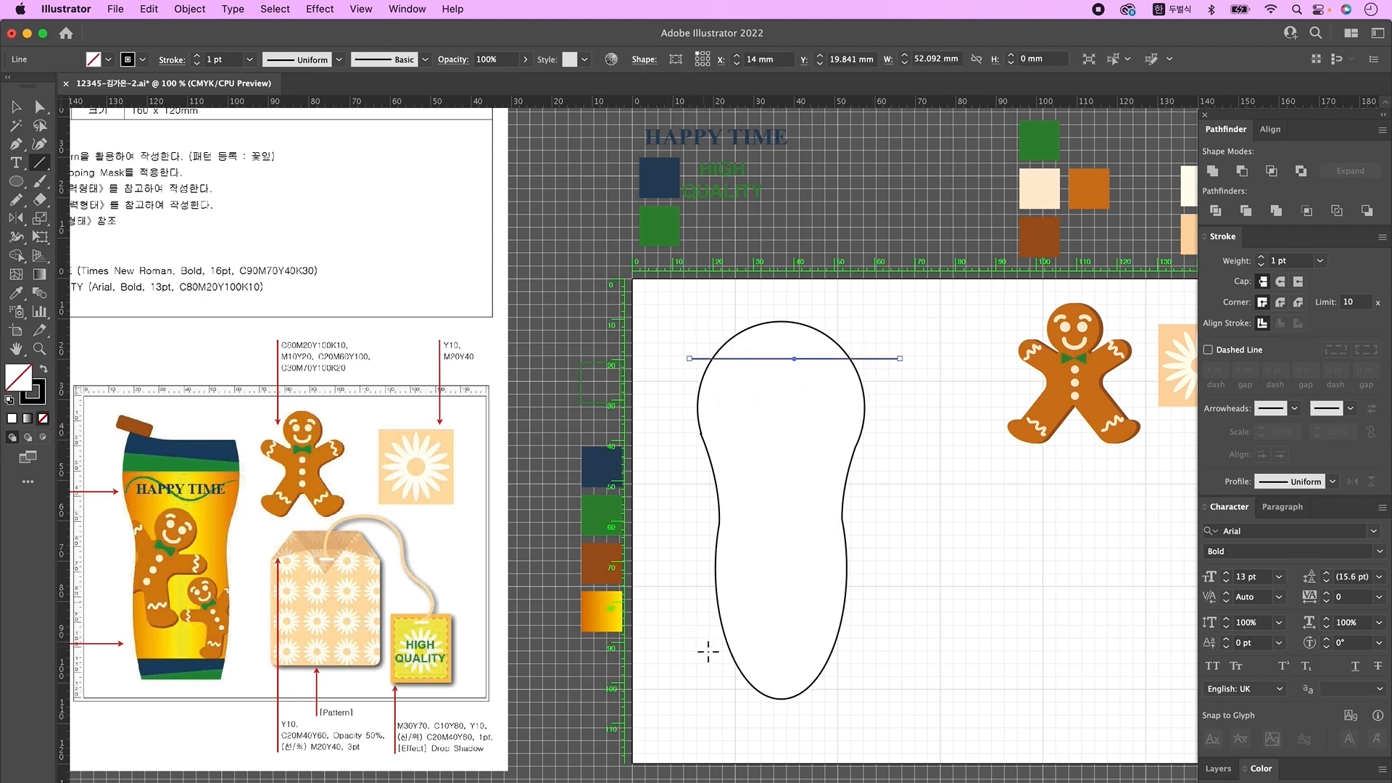
drag(697, 640, 873, 640)
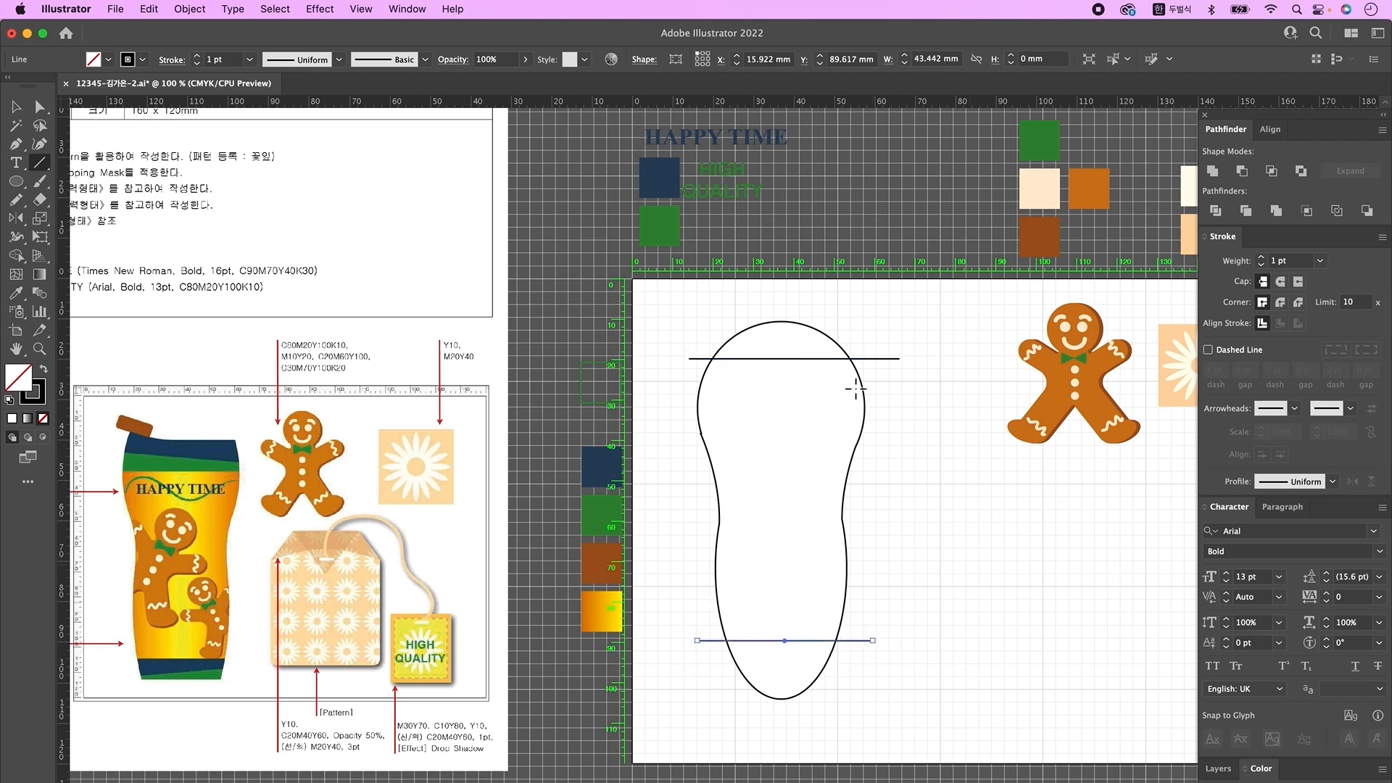
- Divide the tumbler outline along the two lines and delete its rounded top and bottom pieces
click(16, 106)
drag(678, 319, 898, 706)
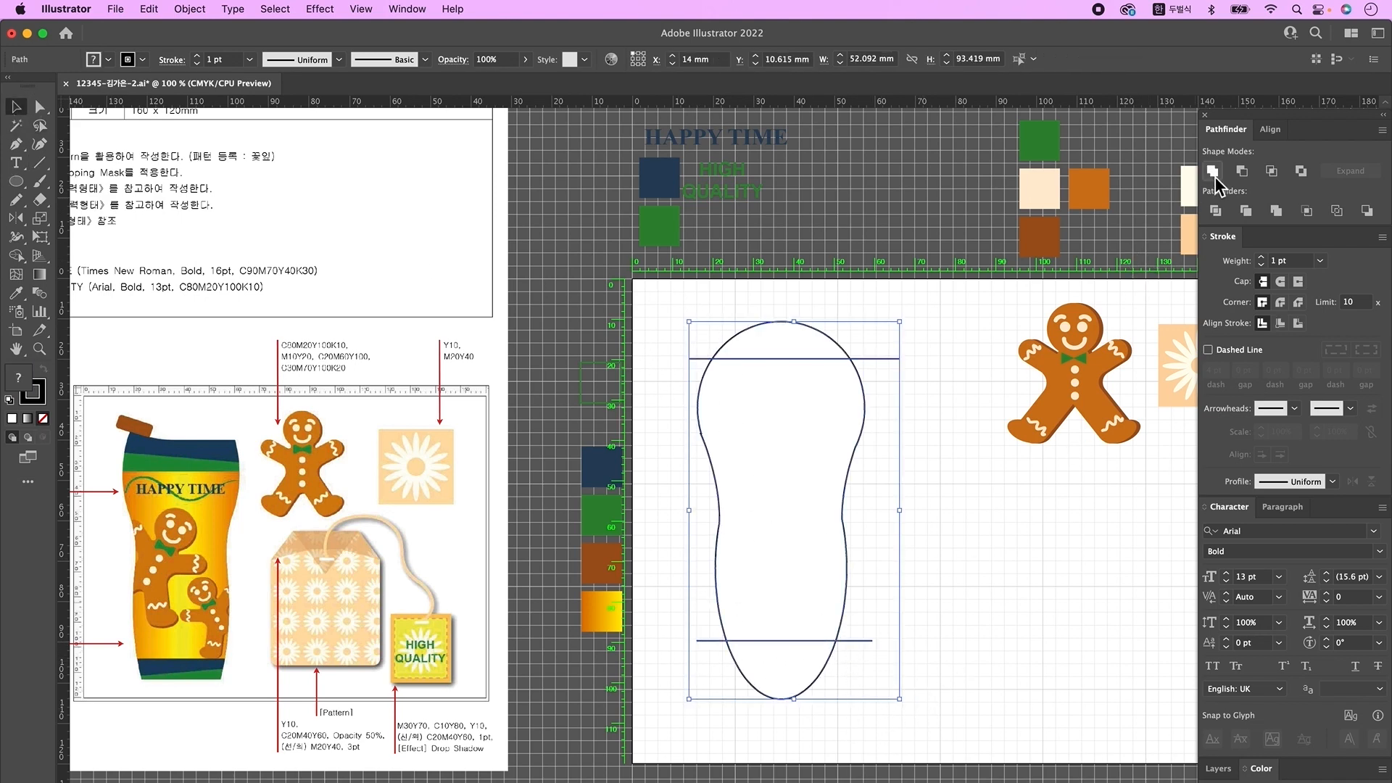
click(1216, 211)
right_click(761, 493)
mouse_move(812, 684)
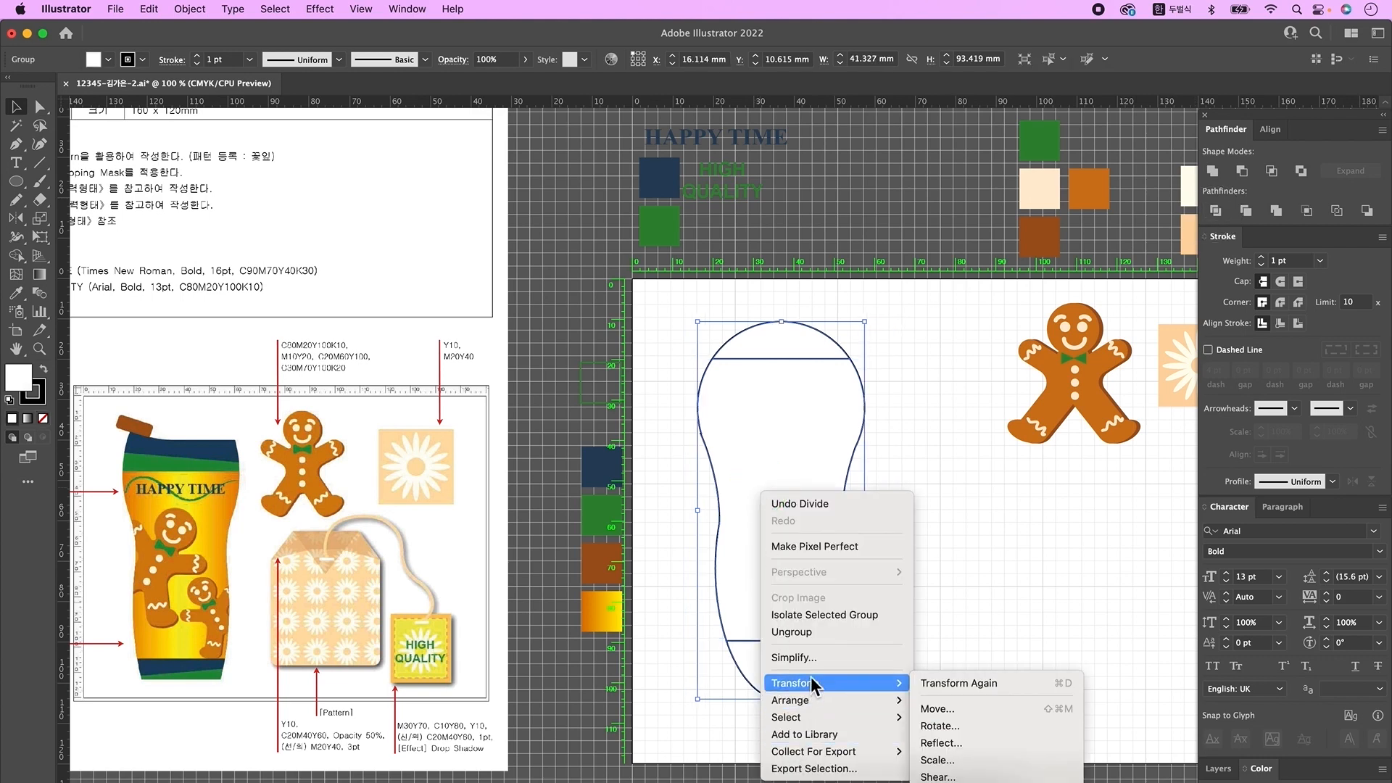
click(792, 632)
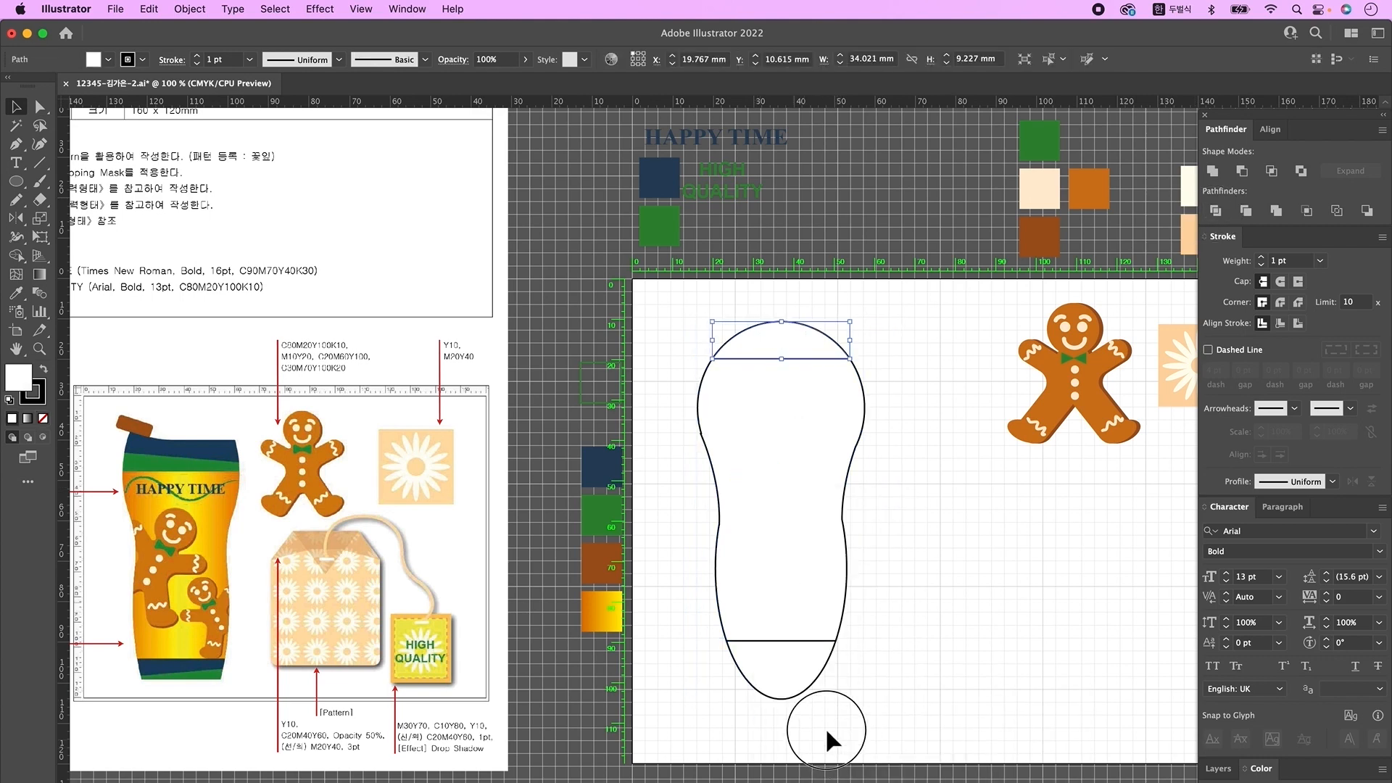
shift+click(771, 684)
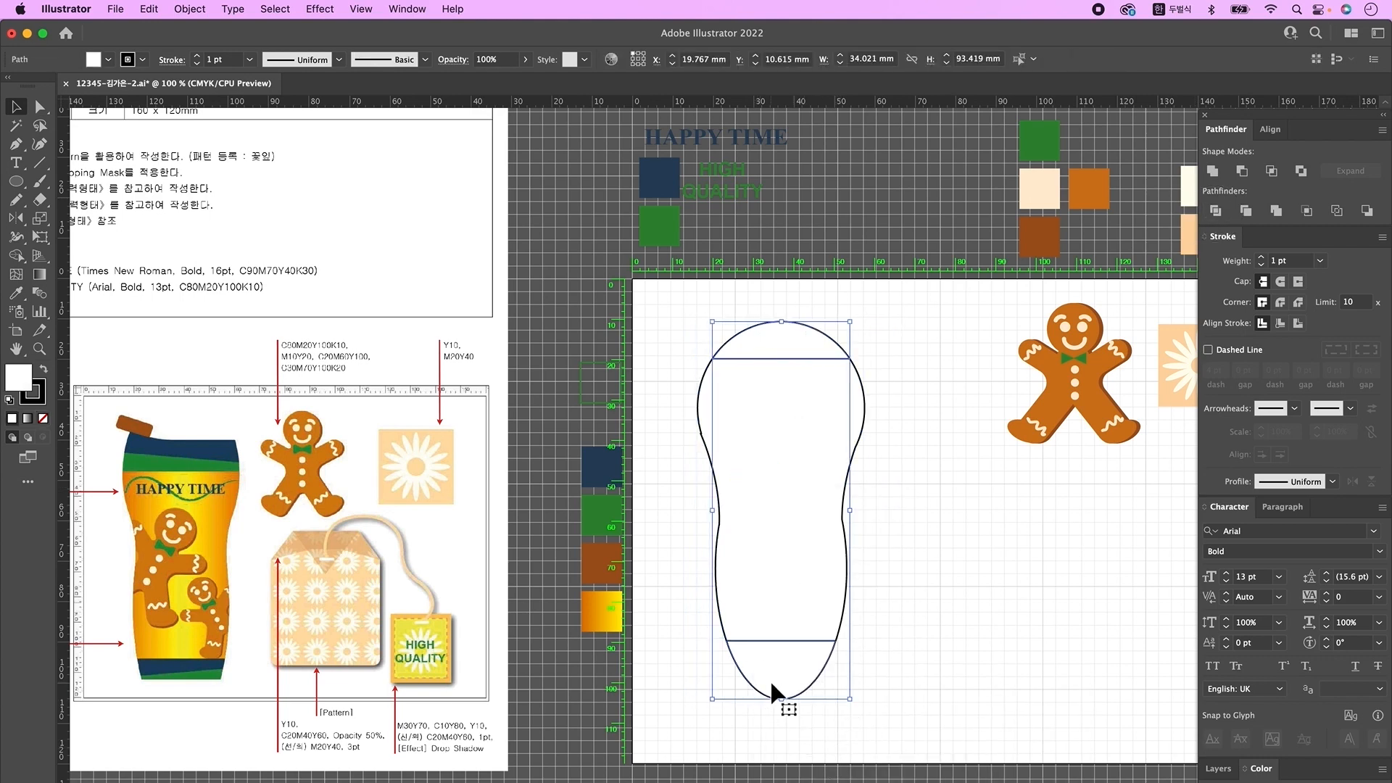
key(Delete)
- Stretch the tumbler body vertically at both ends to a height of about 93 mm
click(806, 633)
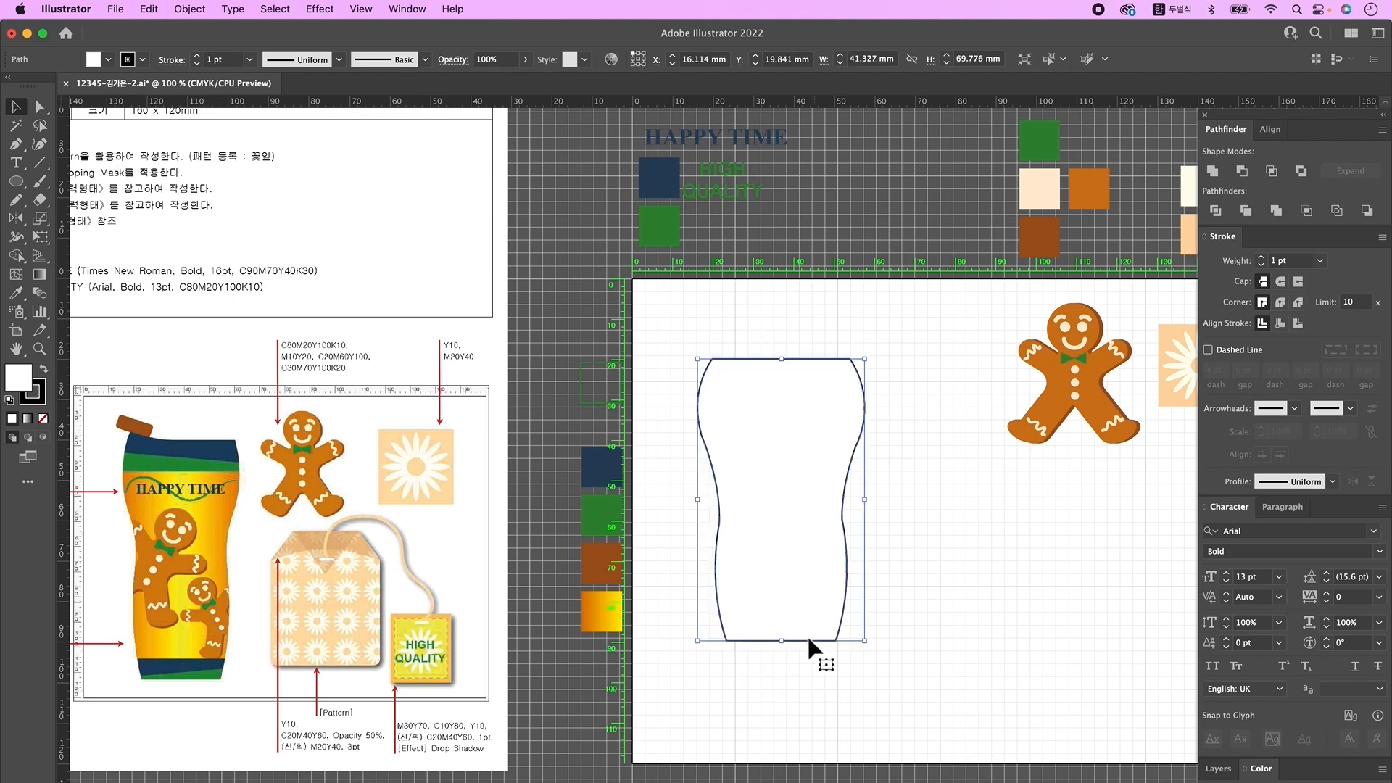
drag(784, 649, 784, 716)
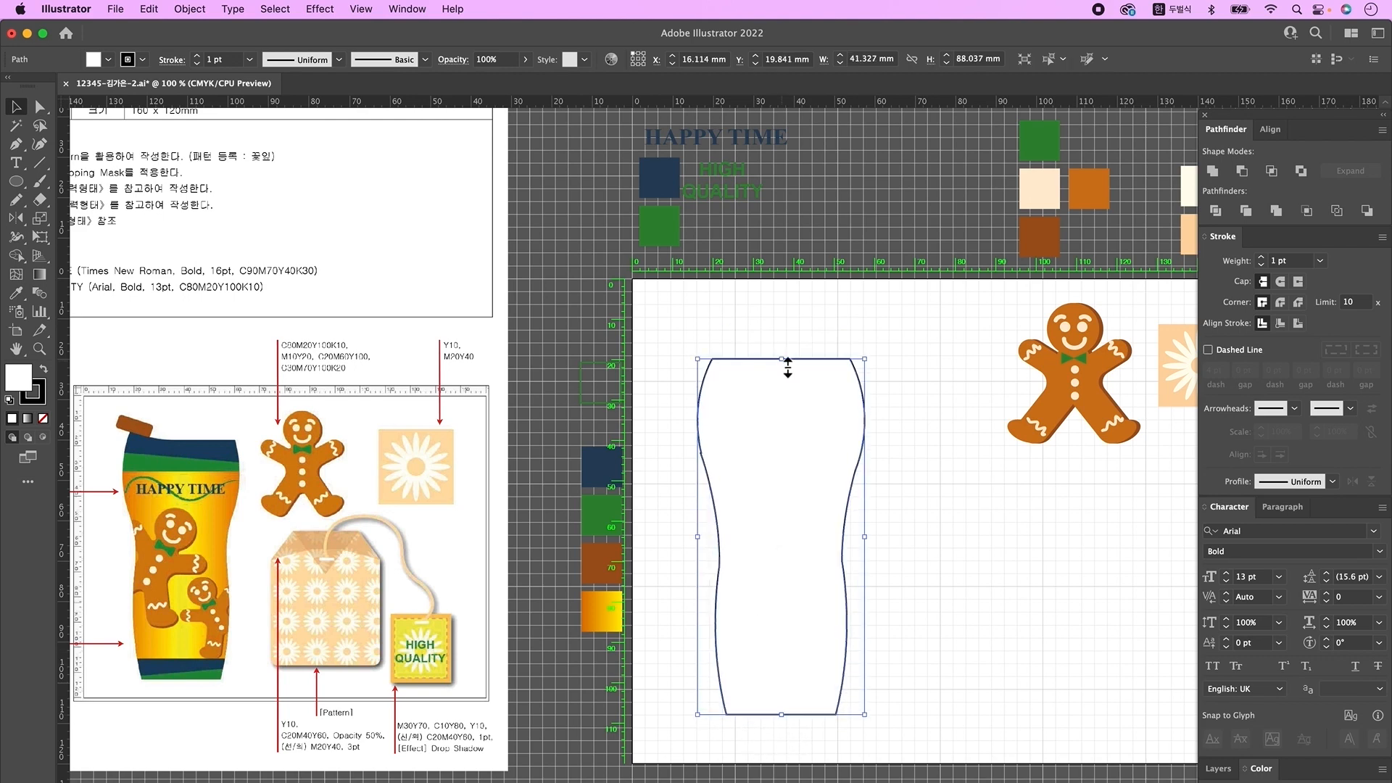
drag(787, 362, 786, 339)
- Move the tumbler's narrow-waist anchor points on both sides upward to raise its lower curves
key(a)
drag(692, 528, 885, 647)
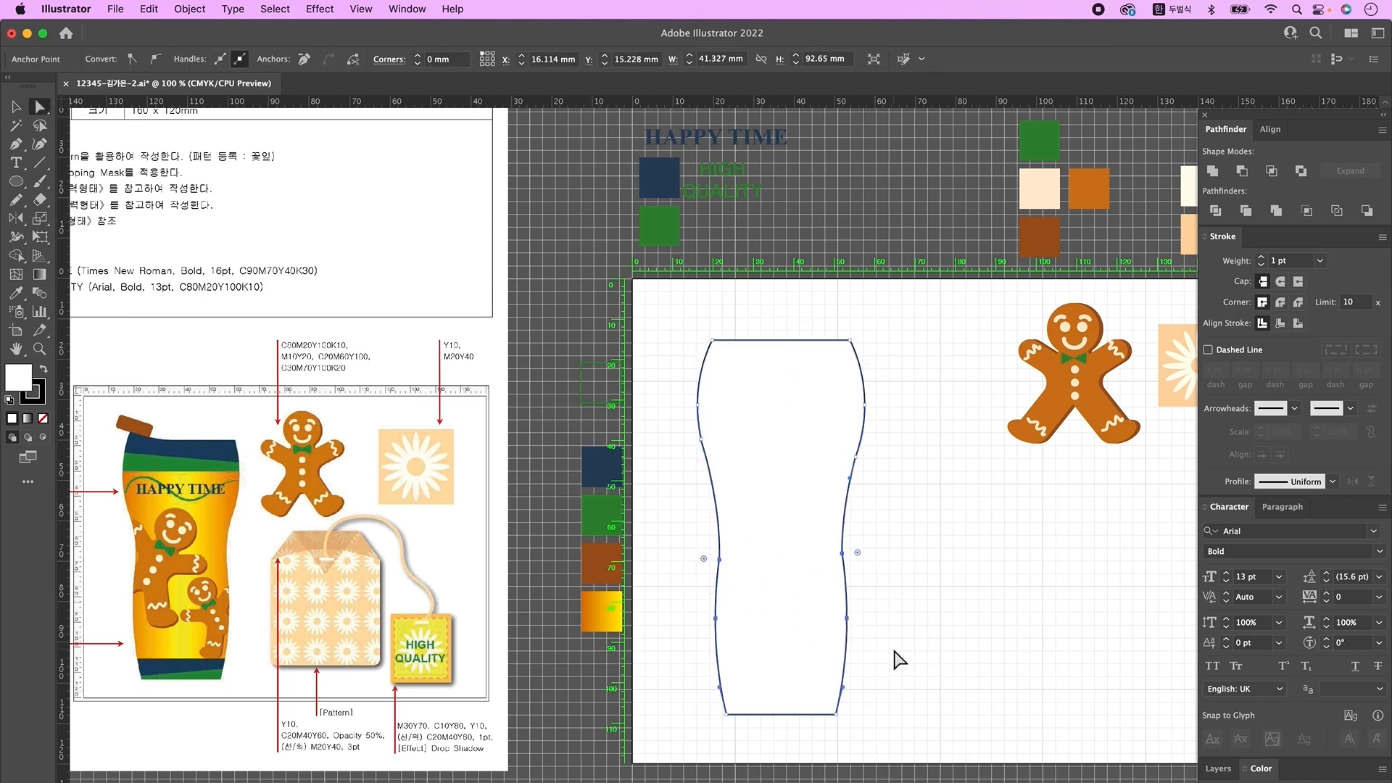
key(Up)
key(Up)
key(Up)
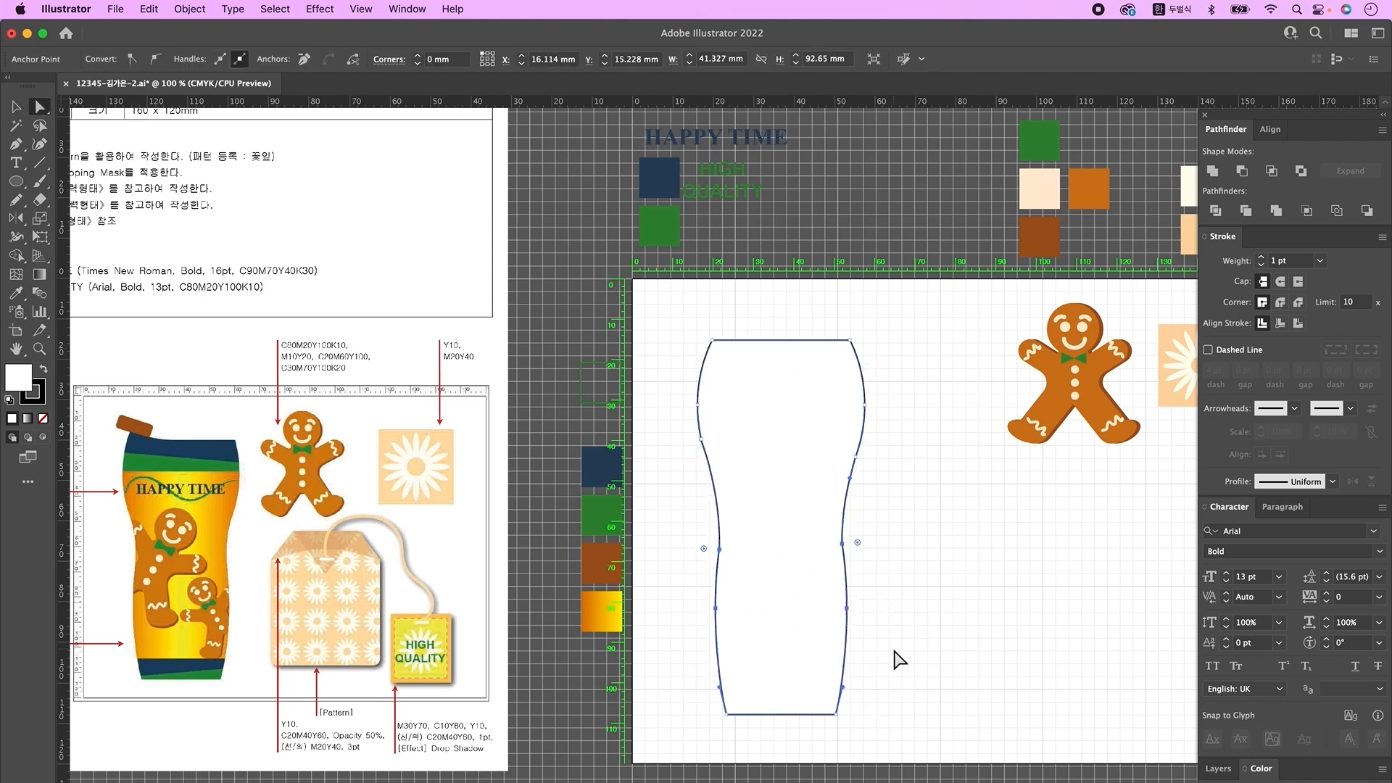
key(Up)
key(Up)
key(Up)
key(Up)
key(Up)
key(Up)
key(Up)
key(Up)
key(Up)
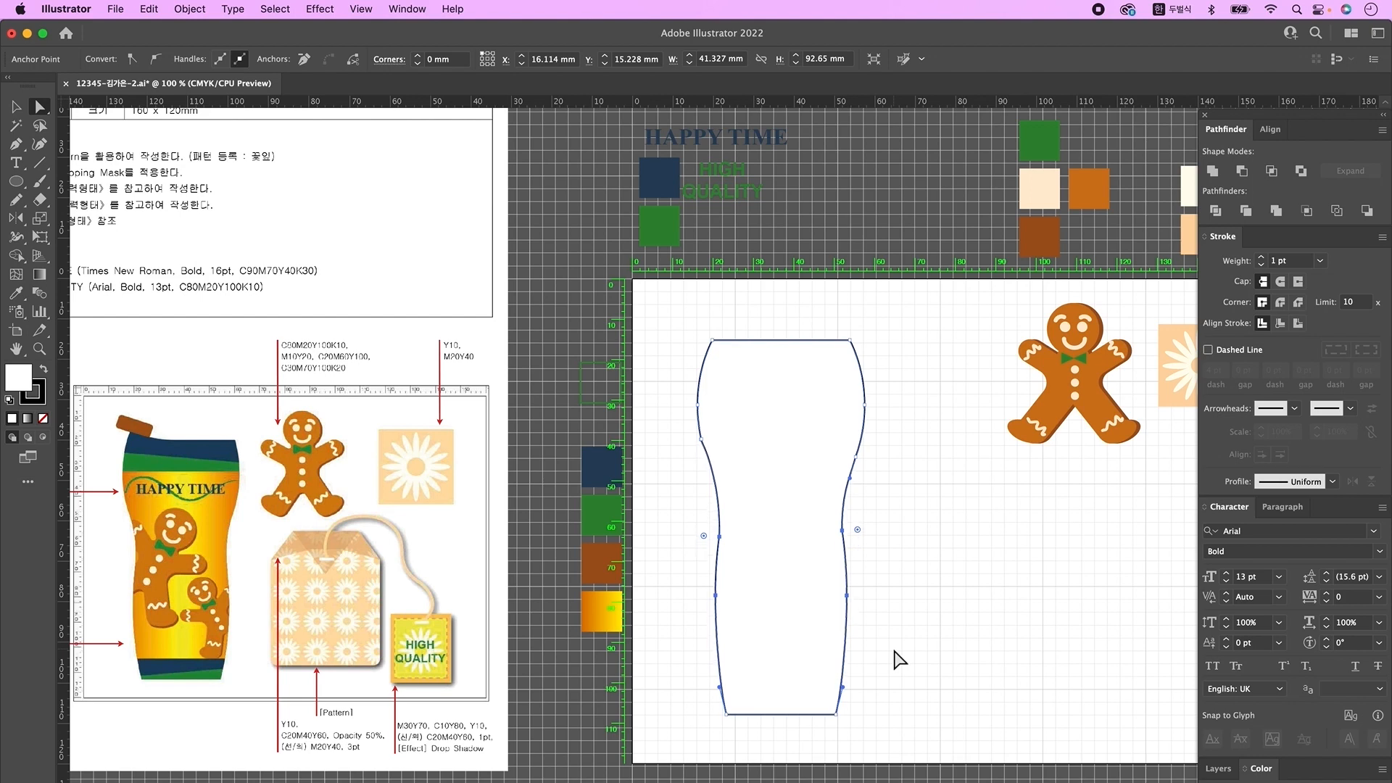
- Lower the tumbler outline's top edge to shorten the shape to a height of about 89 mm
click(16, 106)
drag(782, 340, 782, 355)
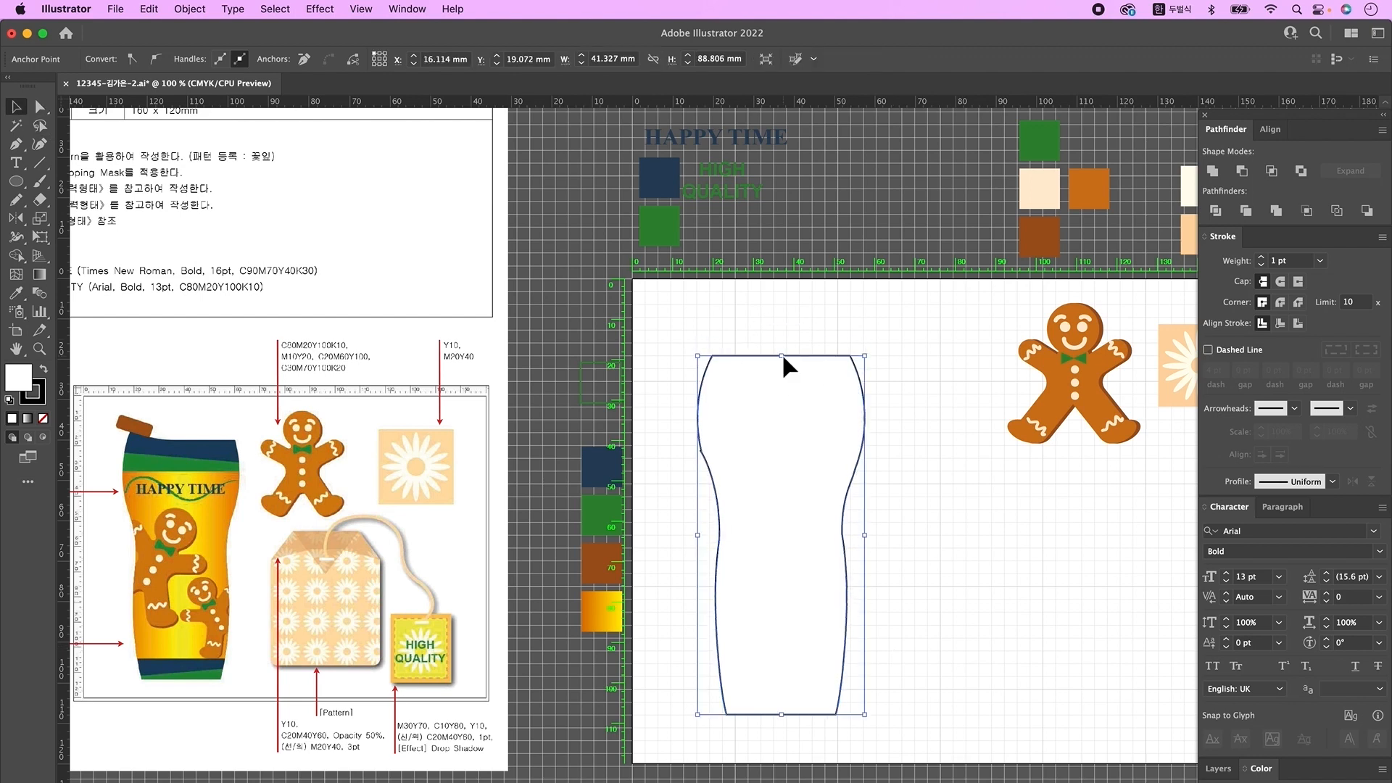
click(1024, 536)
- Draw a horizontal line about 68 mm long across the tumbler's upper part, plus one horizontal and one slanted line across its base
click(44, 165)
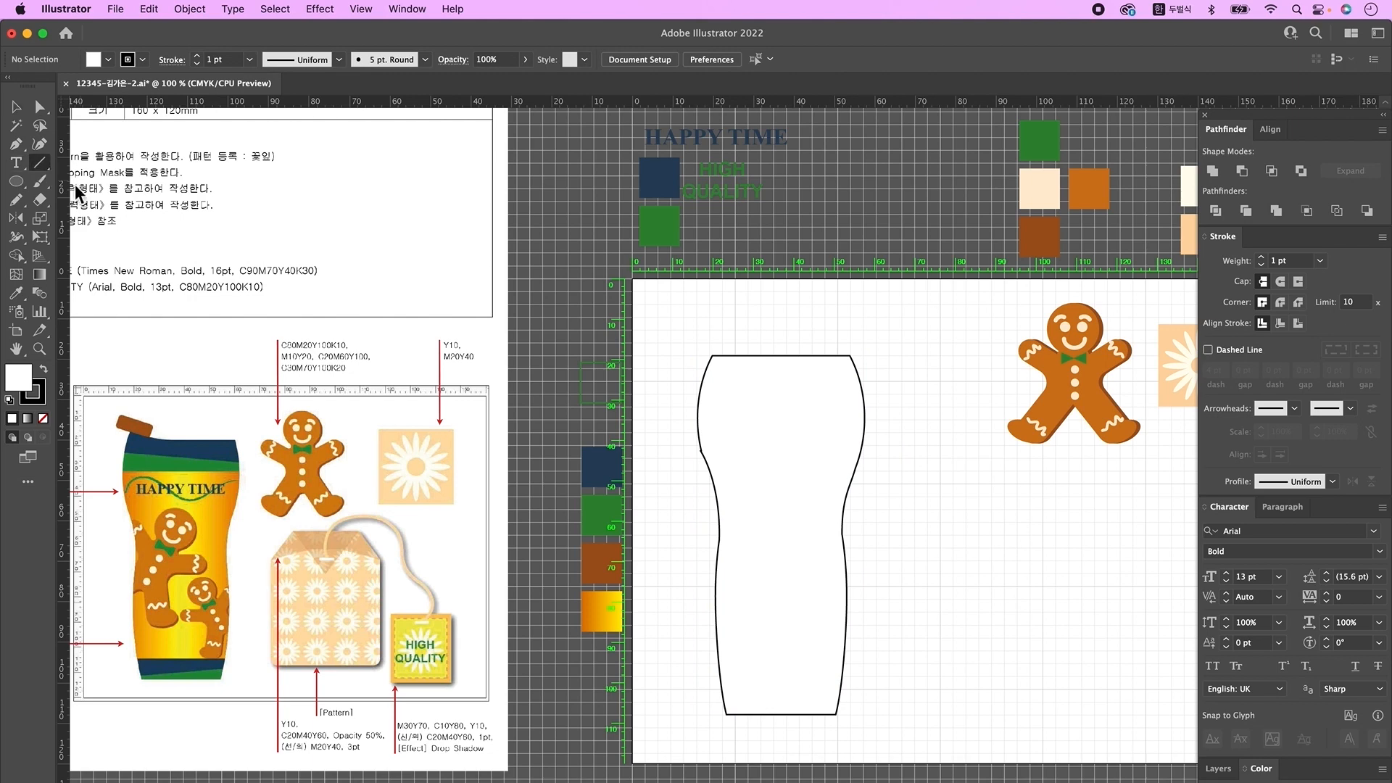
mouse_move(661, 406)
mouse_down()
mouse_move(932, 418)
mouse_move(935, 406)
mouse_up()
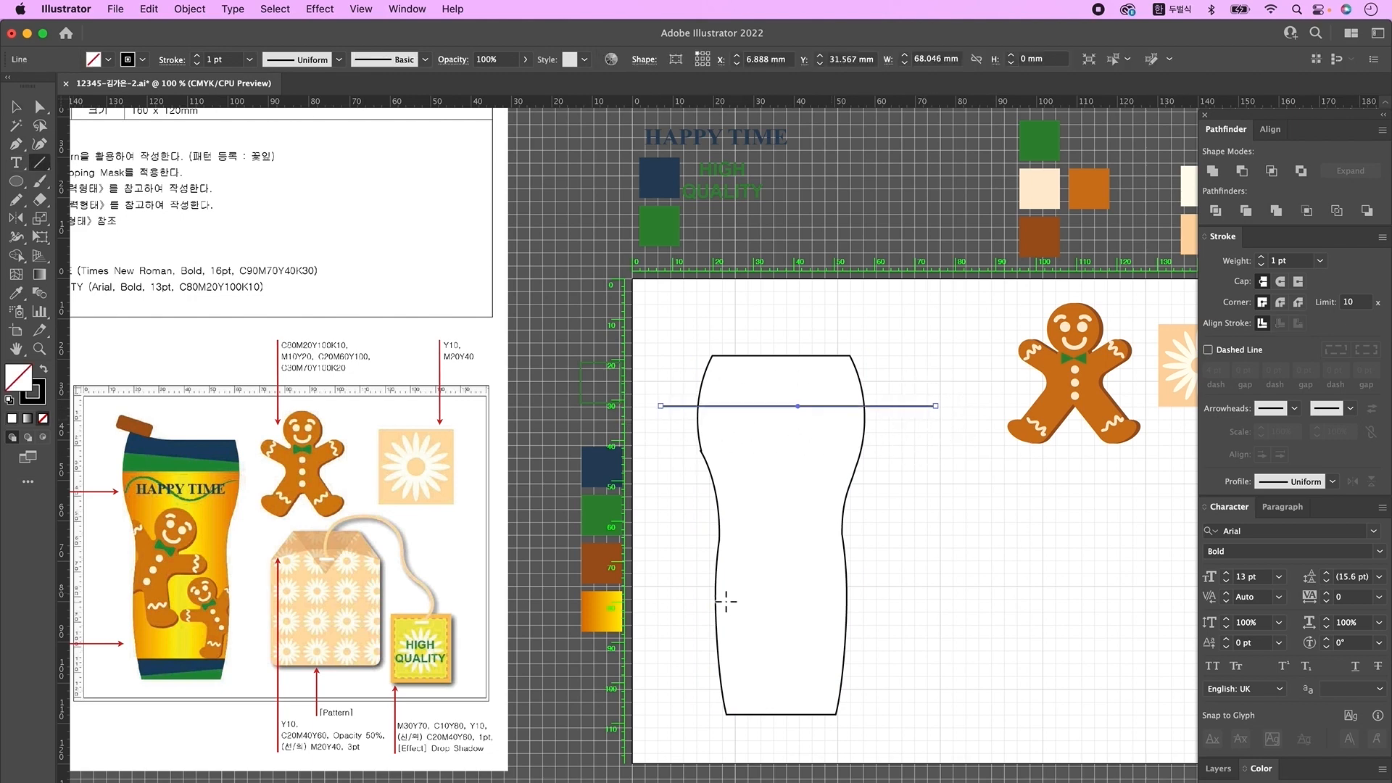
drag(694, 678, 896, 678)
mouse_move(707, 717)
mouse_down()
mouse_move(872, 683)
mouse_move(678, 715)
mouse_up()
key(a)
drag(872, 682, 868, 690)
click(961, 637)
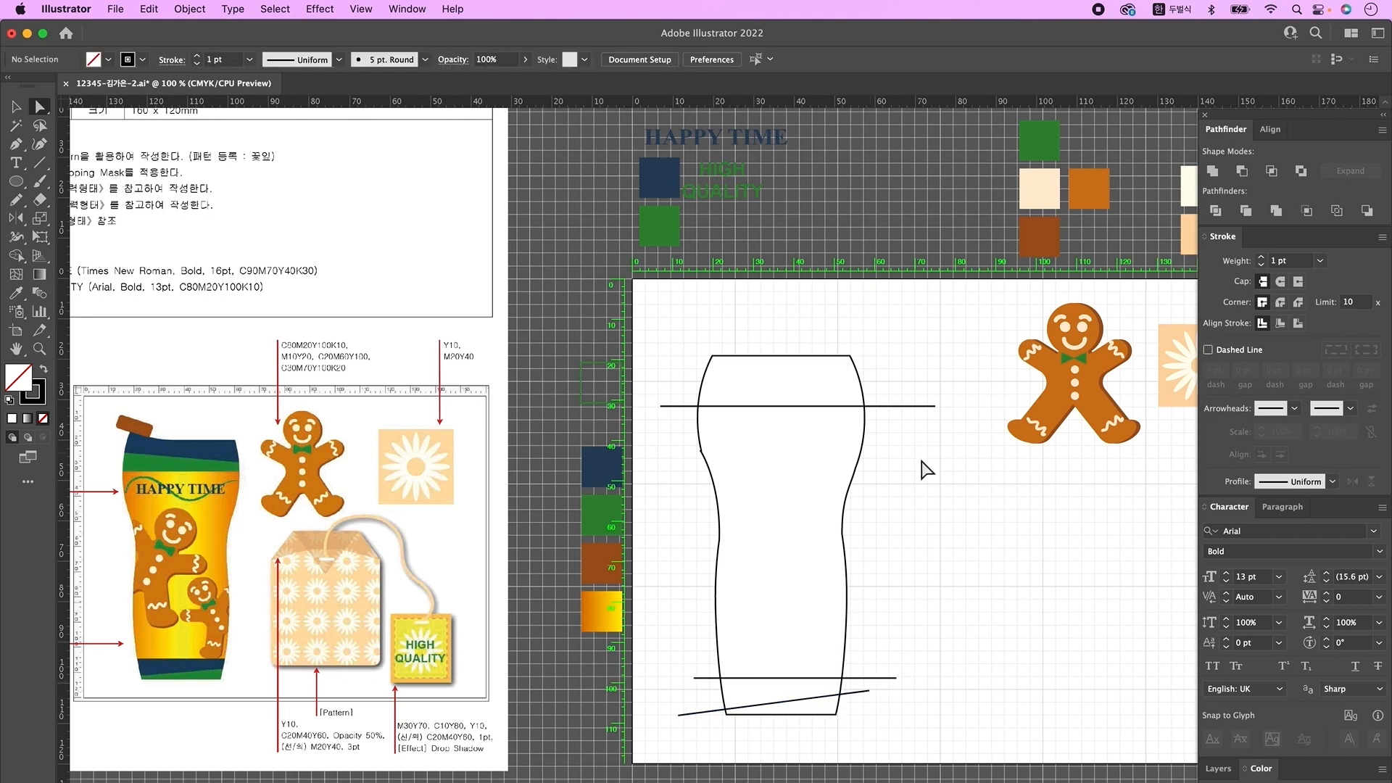
- Shift the upper horizontal line slightly up and draw a slightly slanted line above it across the tumbler
click(701, 450)
click(18, 147)
click(681, 377)
click(916, 387)
key(super+shift+a)
key(v)
click(708, 471)
key(n)
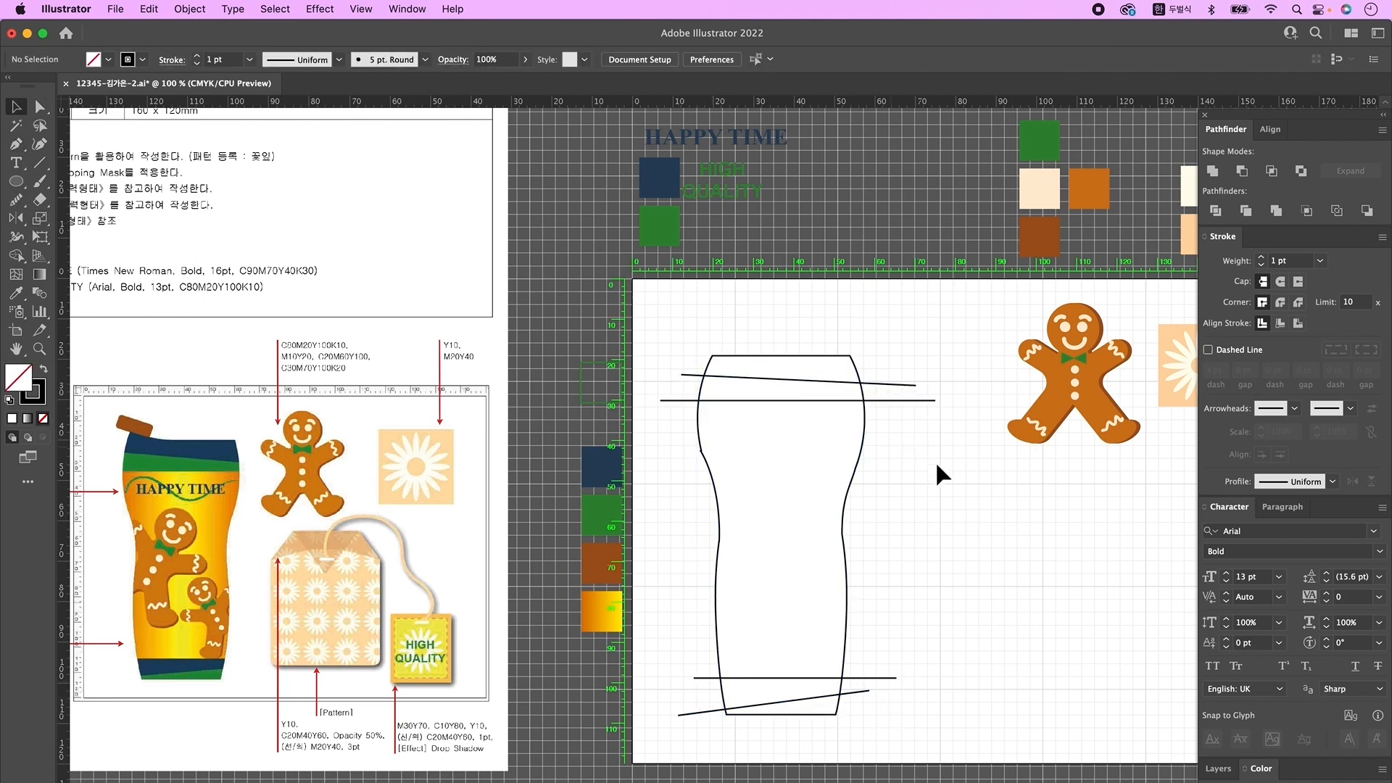
- Divide the tumbler outline along the four lines and ungroup the resulting pieces
drag(689, 324, 894, 712)
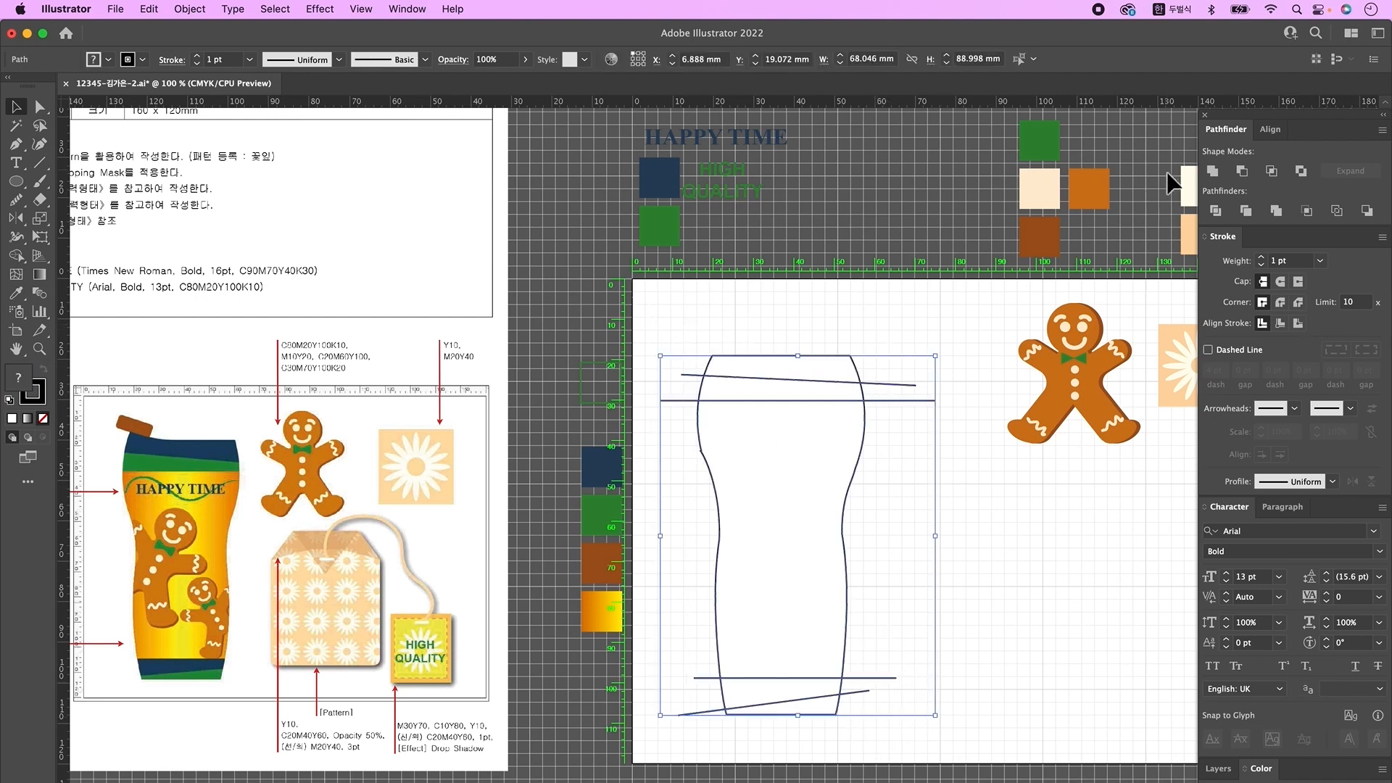
click(1215, 210)
right_click(793, 437)
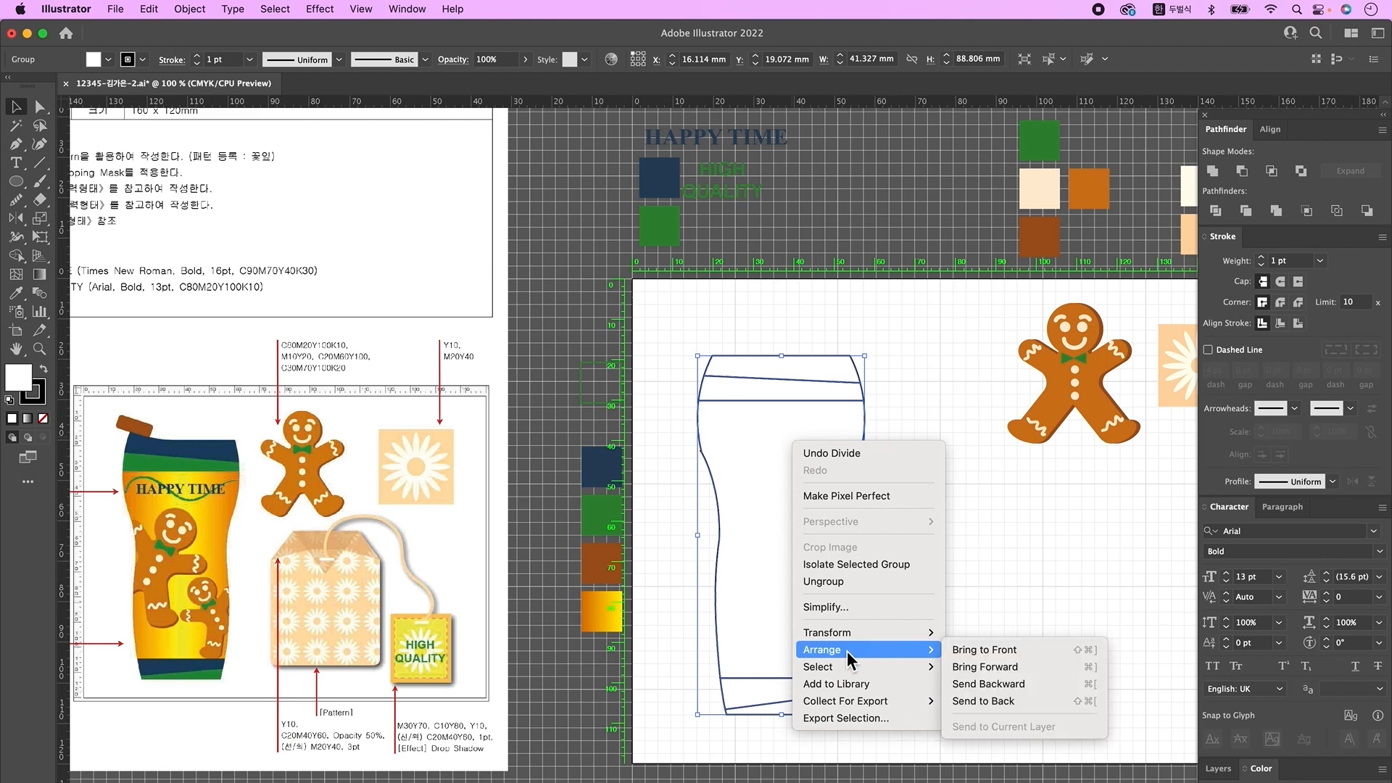
click(956, 581)
drag(958, 615, 949, 606)
- Apply the swatch colours to the tumbler pieces: navy and green for the upper and lower bands, the orange-yellow gradient for the body
click(833, 368)
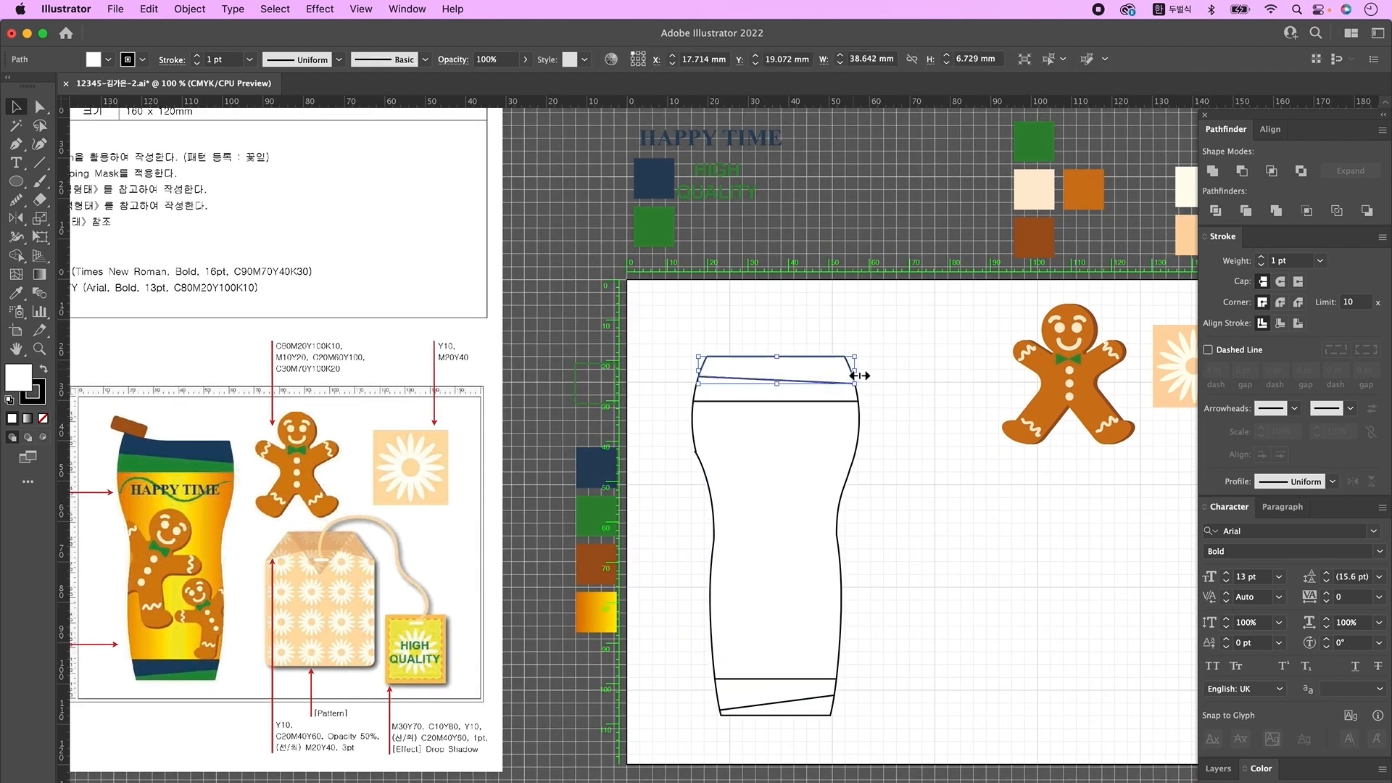
key(i)
click(613, 462)
super+click(797, 392)
click(596, 515)
super+click(768, 550)
click(596, 611)
super+click(776, 692)
click(756, 376)
super+click(816, 707)
click(603, 511)
- Set the yellow gradient stop of the tumbler body to a location of 50%
key(v)
click(785, 531)
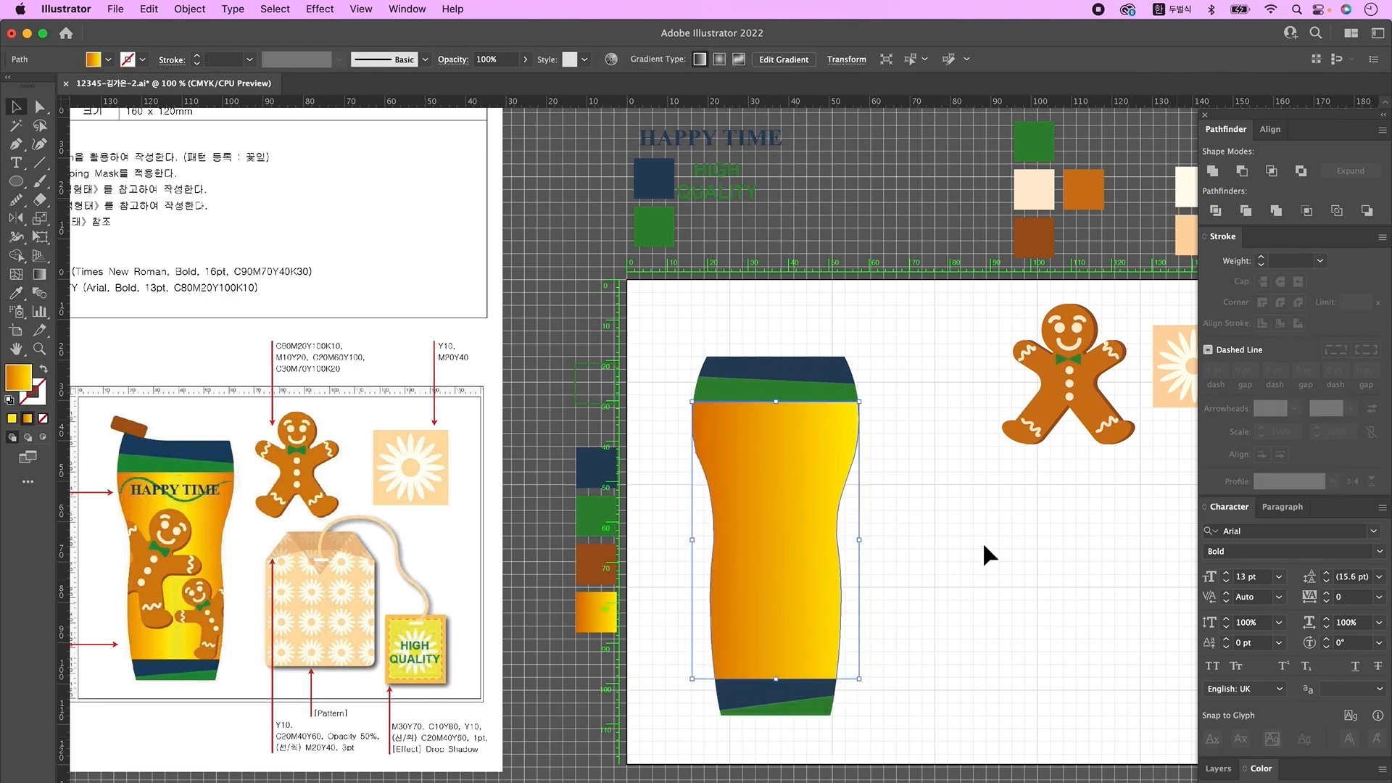
click(406, 9)
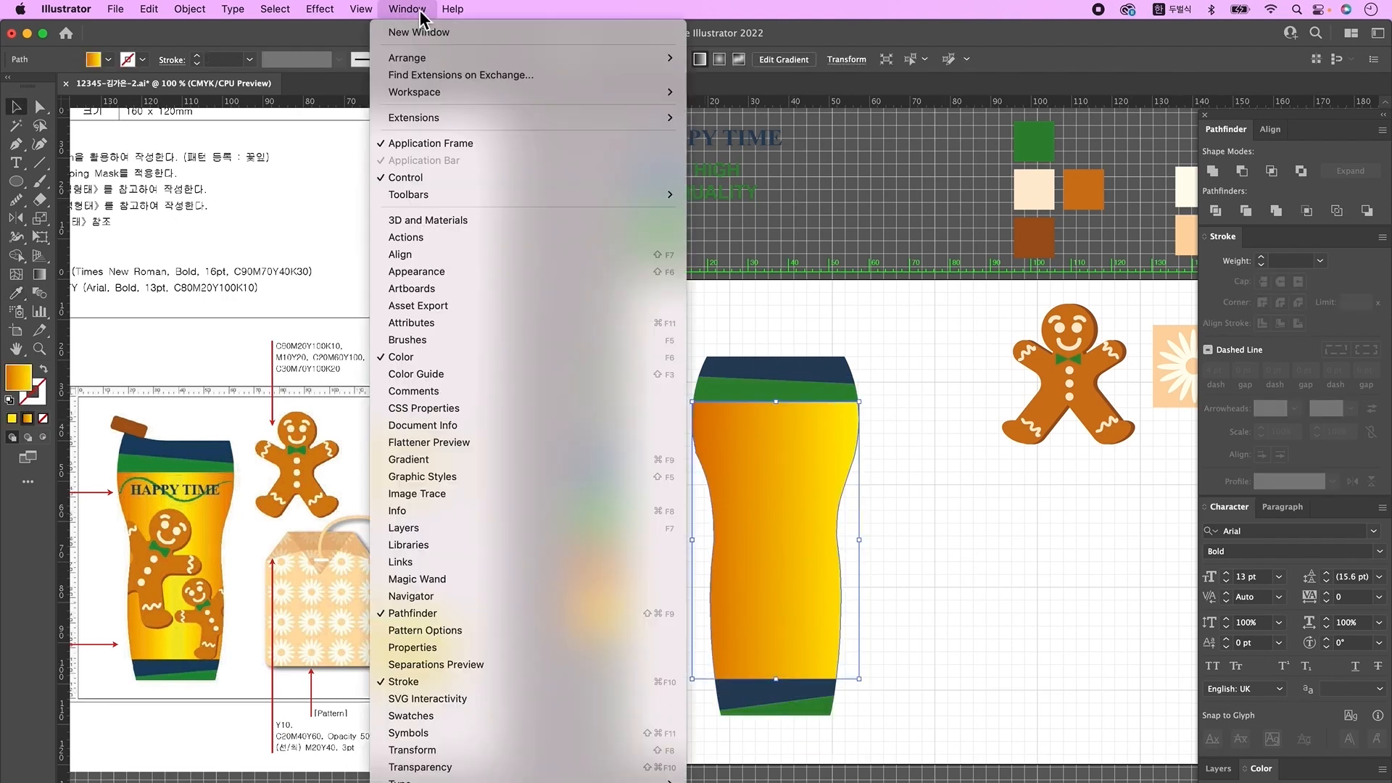
click(478, 464)
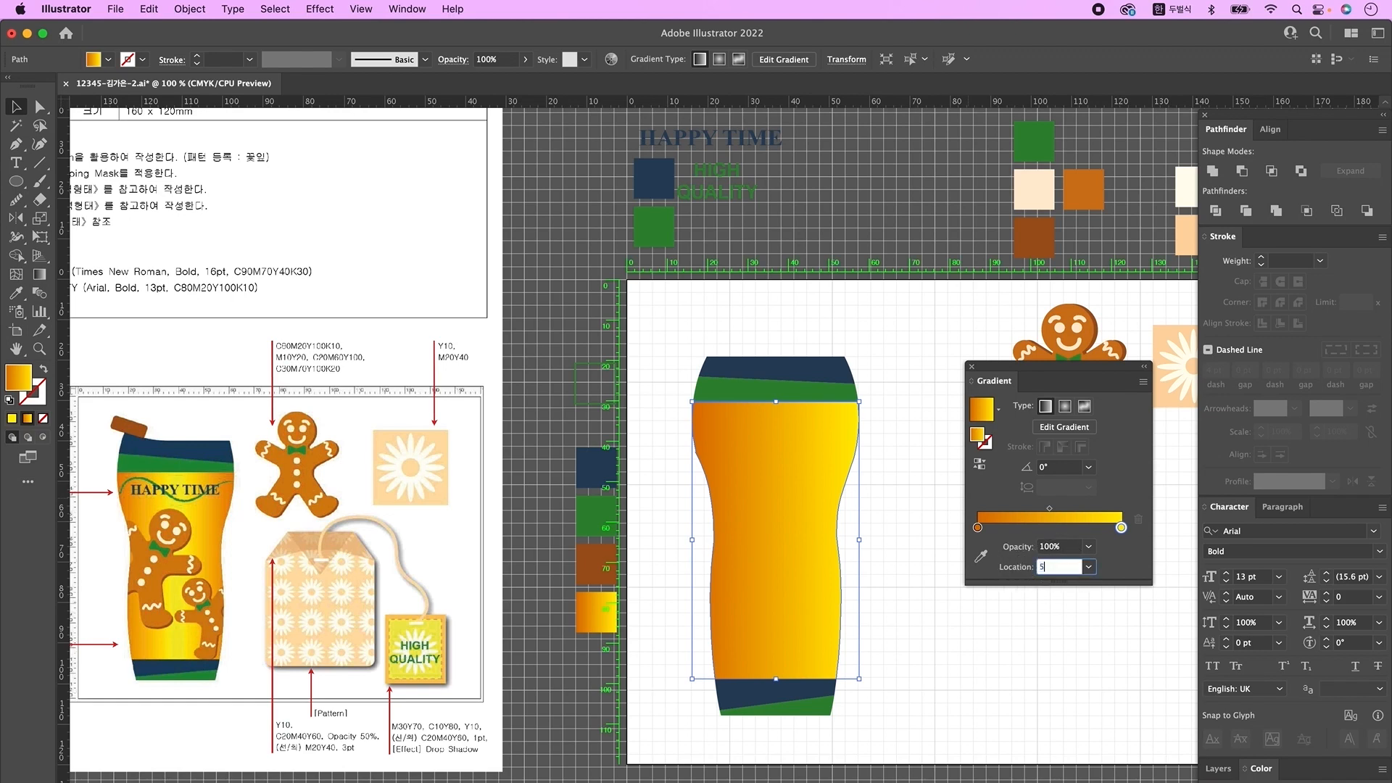
key(Return)
- Add a second orange stop to the body's gradient at a location of 100%
click(978, 529)
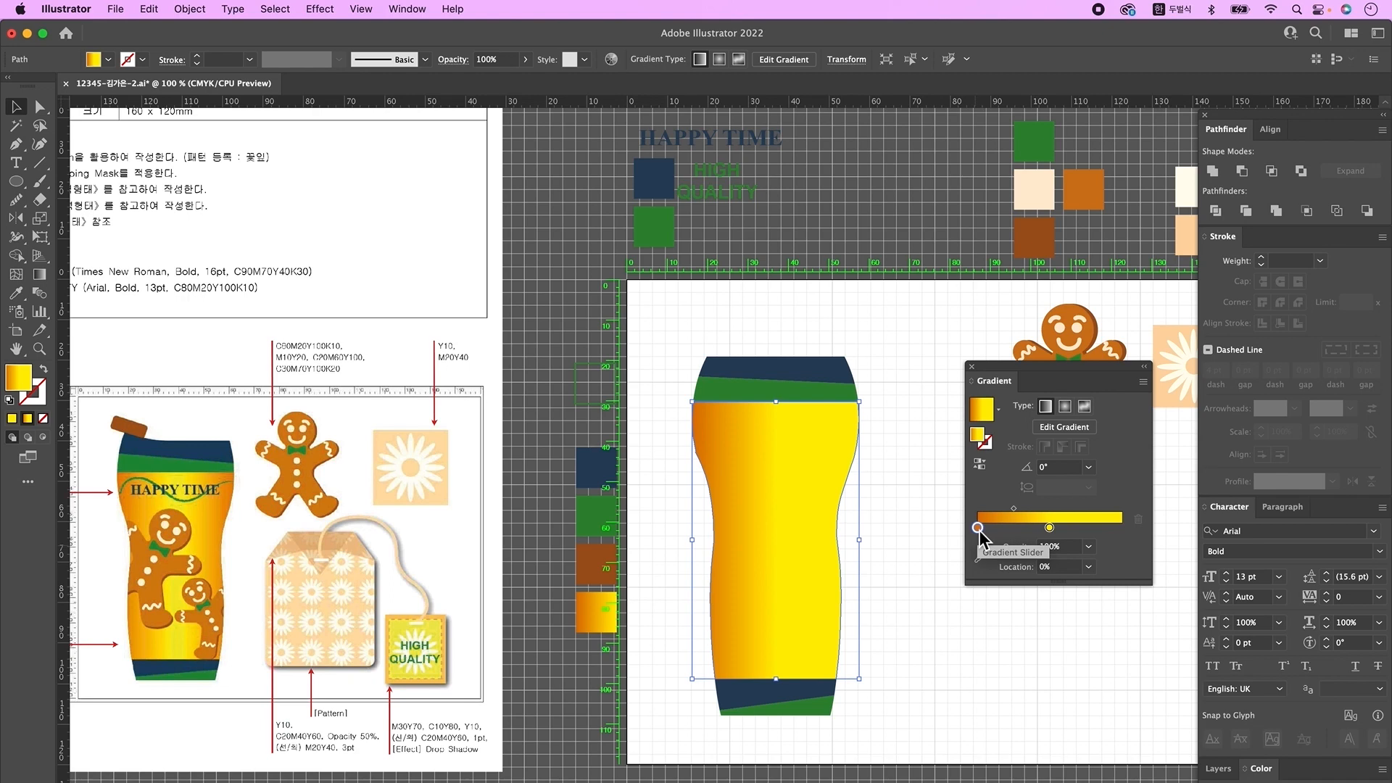
click(999, 528)
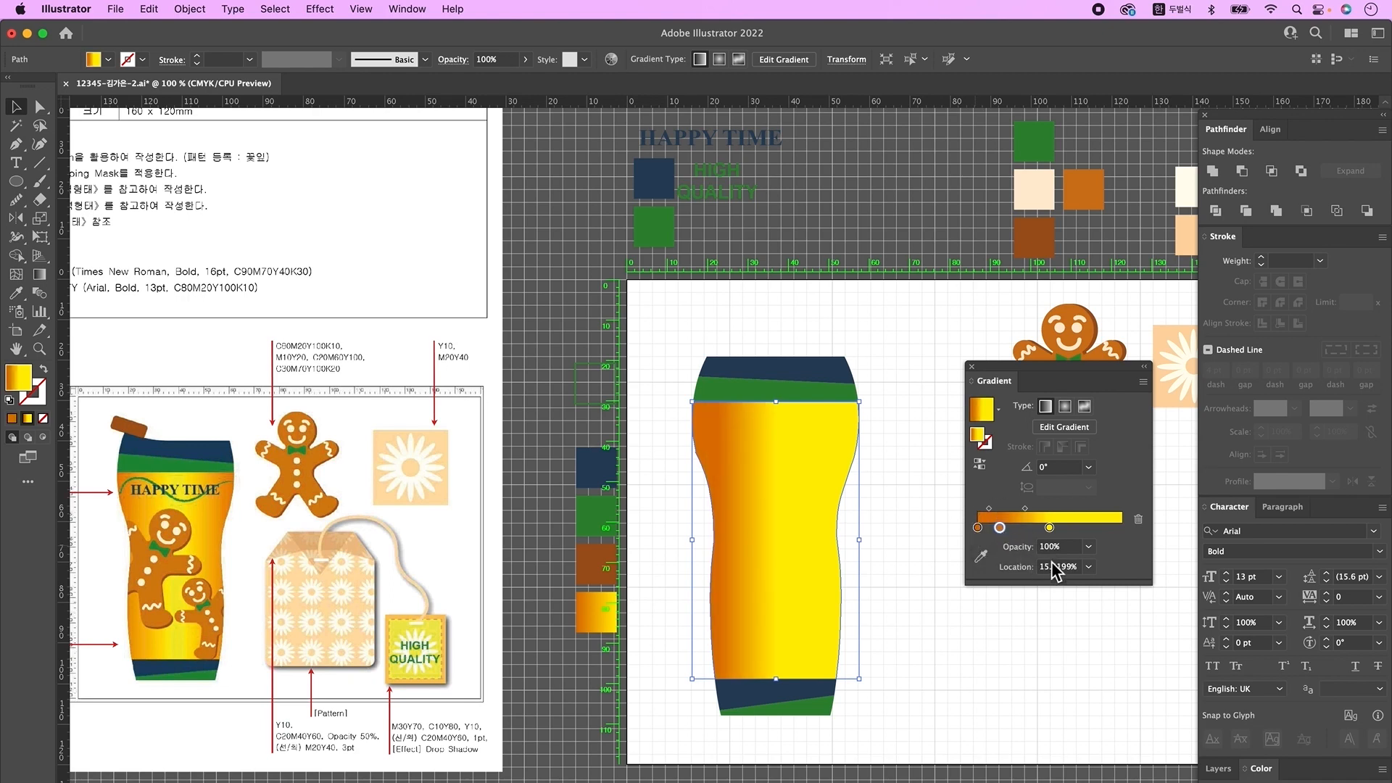
text(100)
key(Return)
- Copy the gingerbread man onto the tumbler twice, one large and one smaller lower down, and tilt both copies
click(1071, 377)
drag(1080, 384, 792, 513)
drag(798, 447, 802, 594)
click(941, 593)
drag(770, 508, 904, 595)
drag(932, 685, 953, 638)
drag(852, 531, 842, 563)
drag(854, 616, 847, 619)
click(769, 515)
drag(725, 608, 725, 615)
click(987, 548)
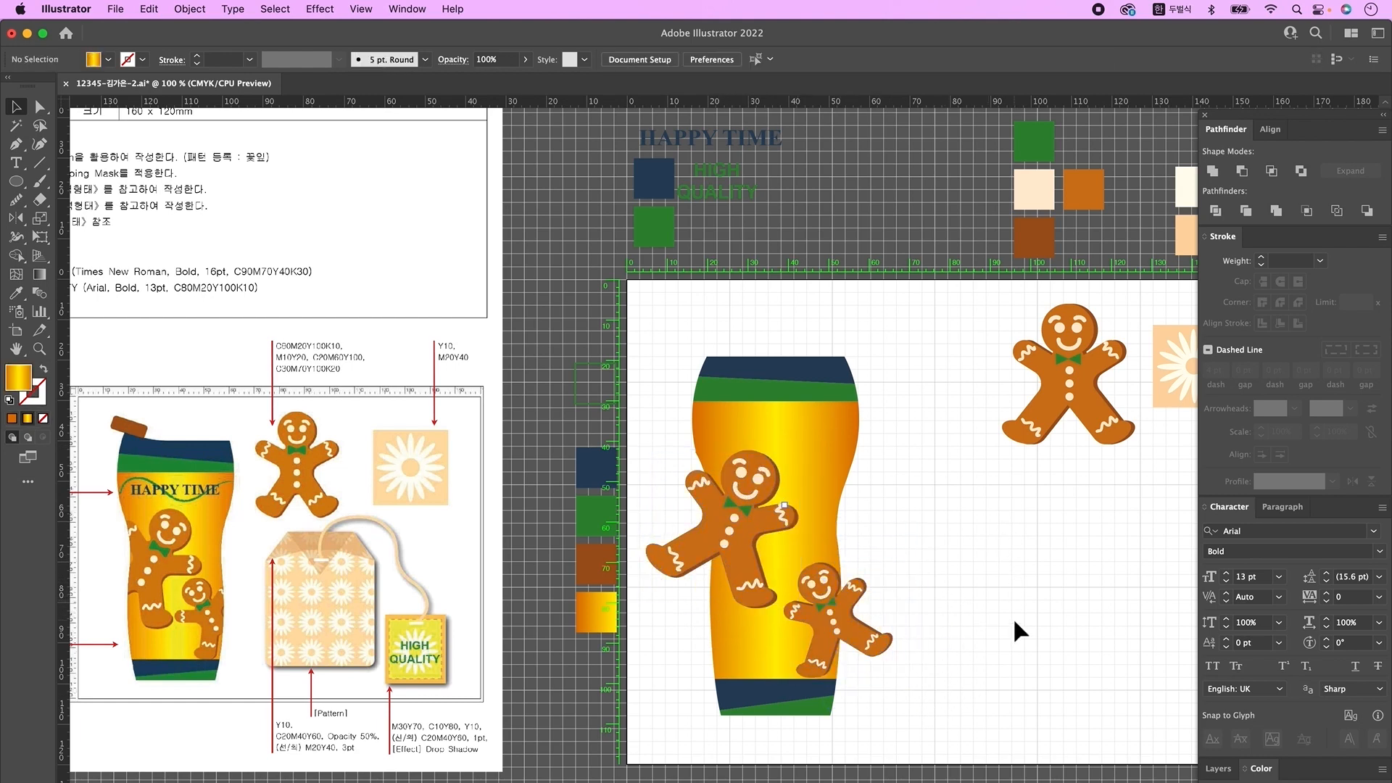
- Tilt the larger gingerbread man further clockwise and nudge the smaller one slightly to the left
click(758, 507)
drag(798, 470, 769, 539)
key(super+z)
key(super+z)
key(super+z)
click(830, 580)
click(938, 629)
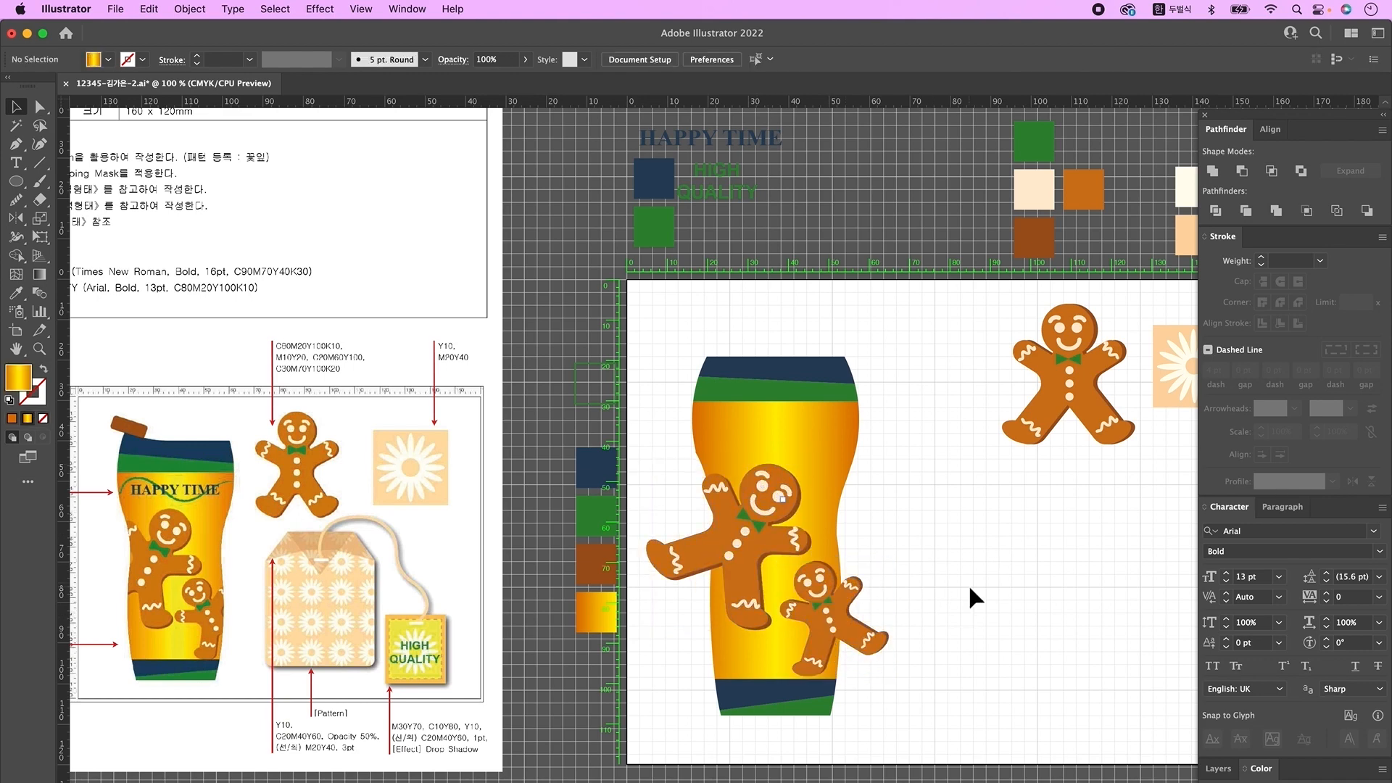
- Group the two gingerbread men on the tumbler together
click(743, 533)
shift+click(833, 605)
right_click(730, 538)
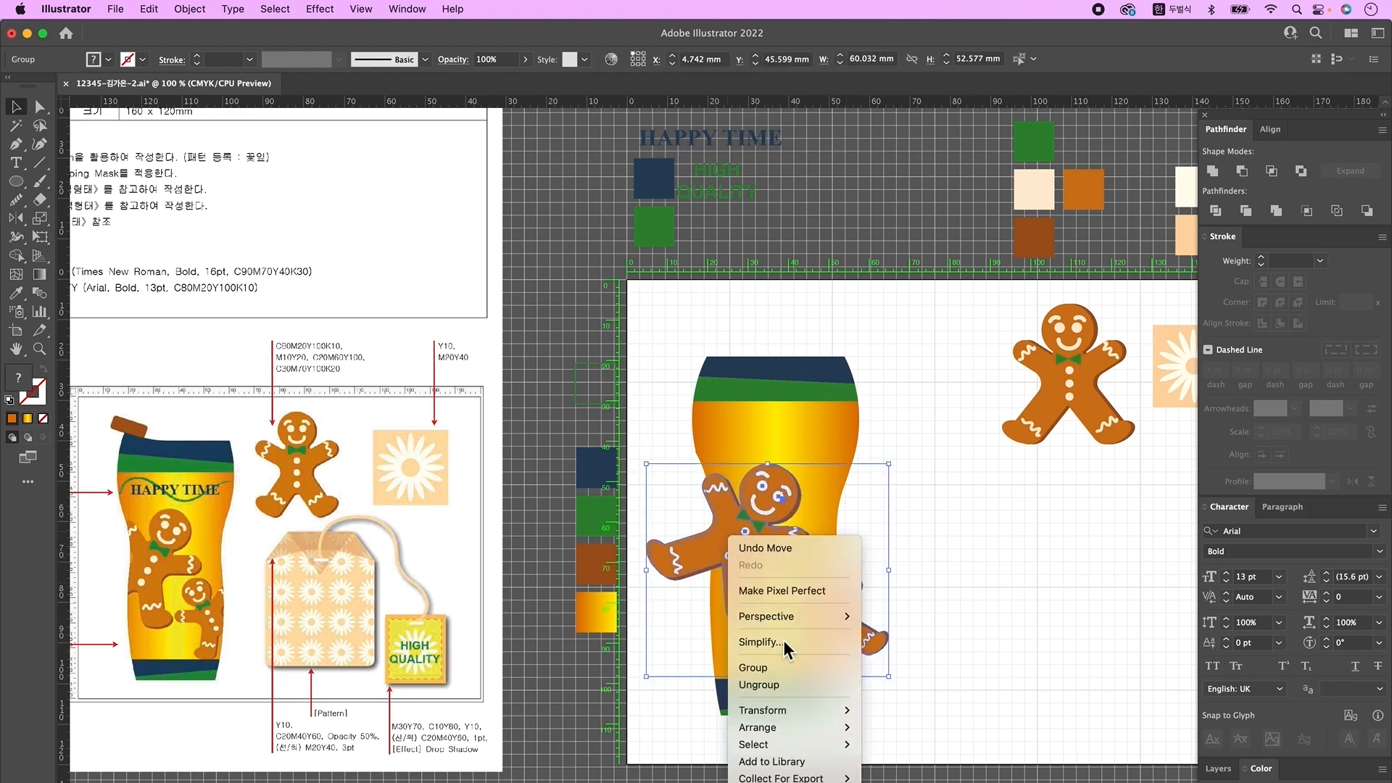
click(798, 665)
click(985, 602)
- Duplicate the gradient tumbler body in place and bring the copy in front of all objects
click(820, 440)
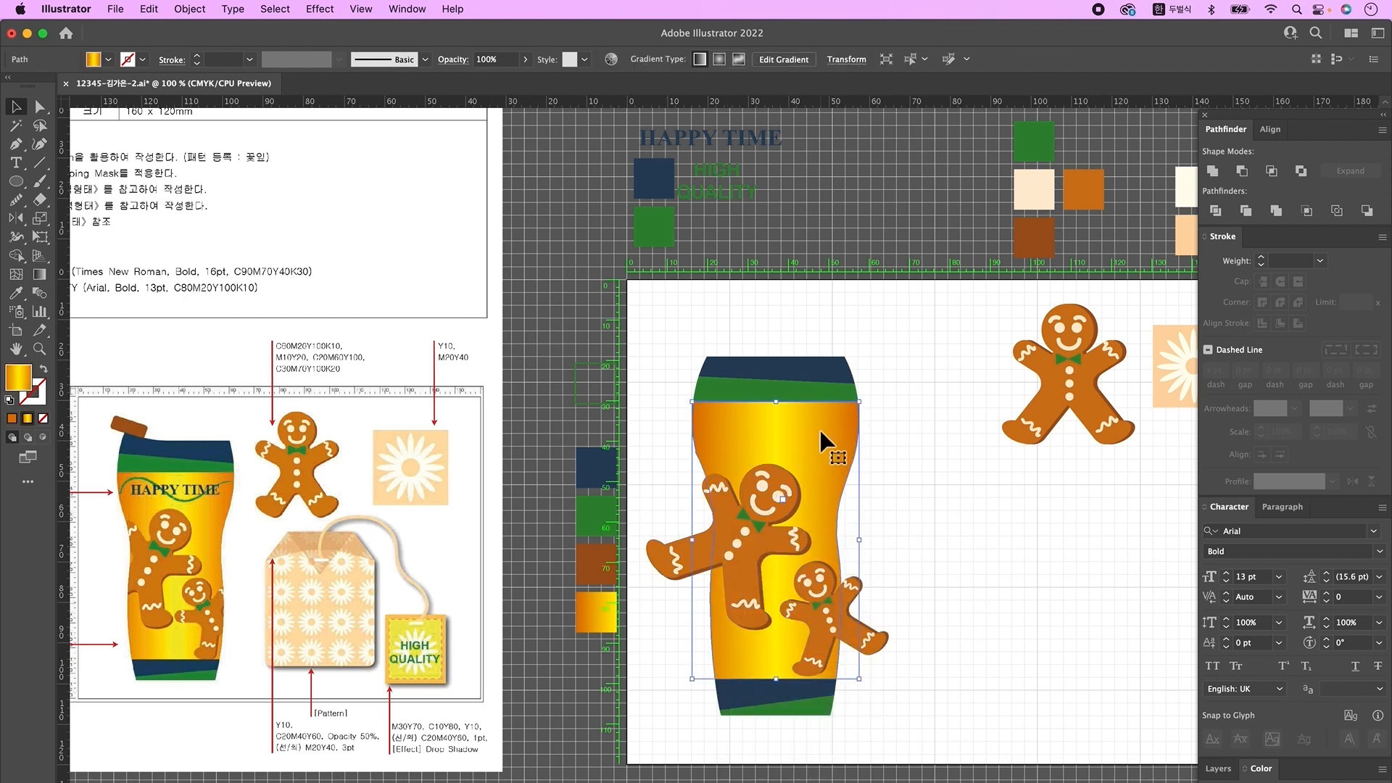
key(super+c)
key(super+f)
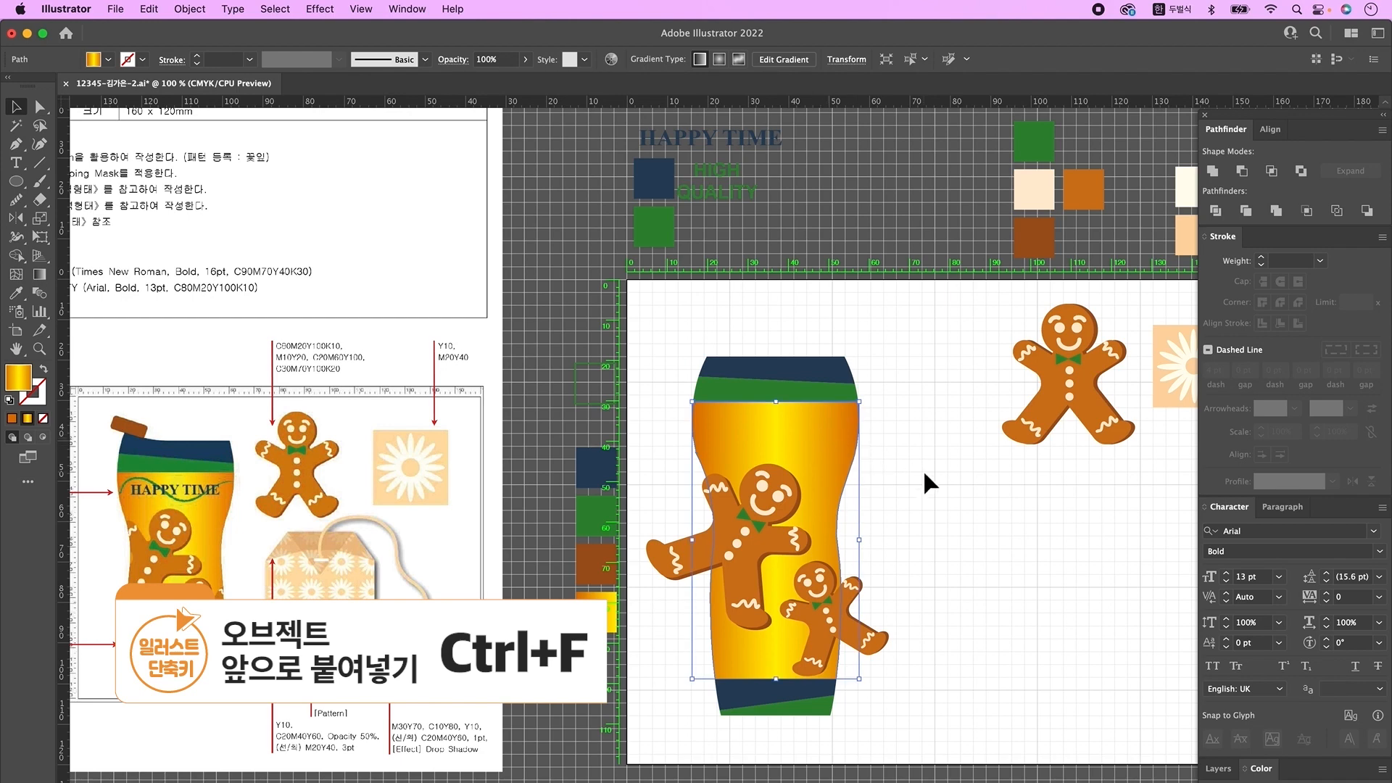
key(super+shift+bracketright)
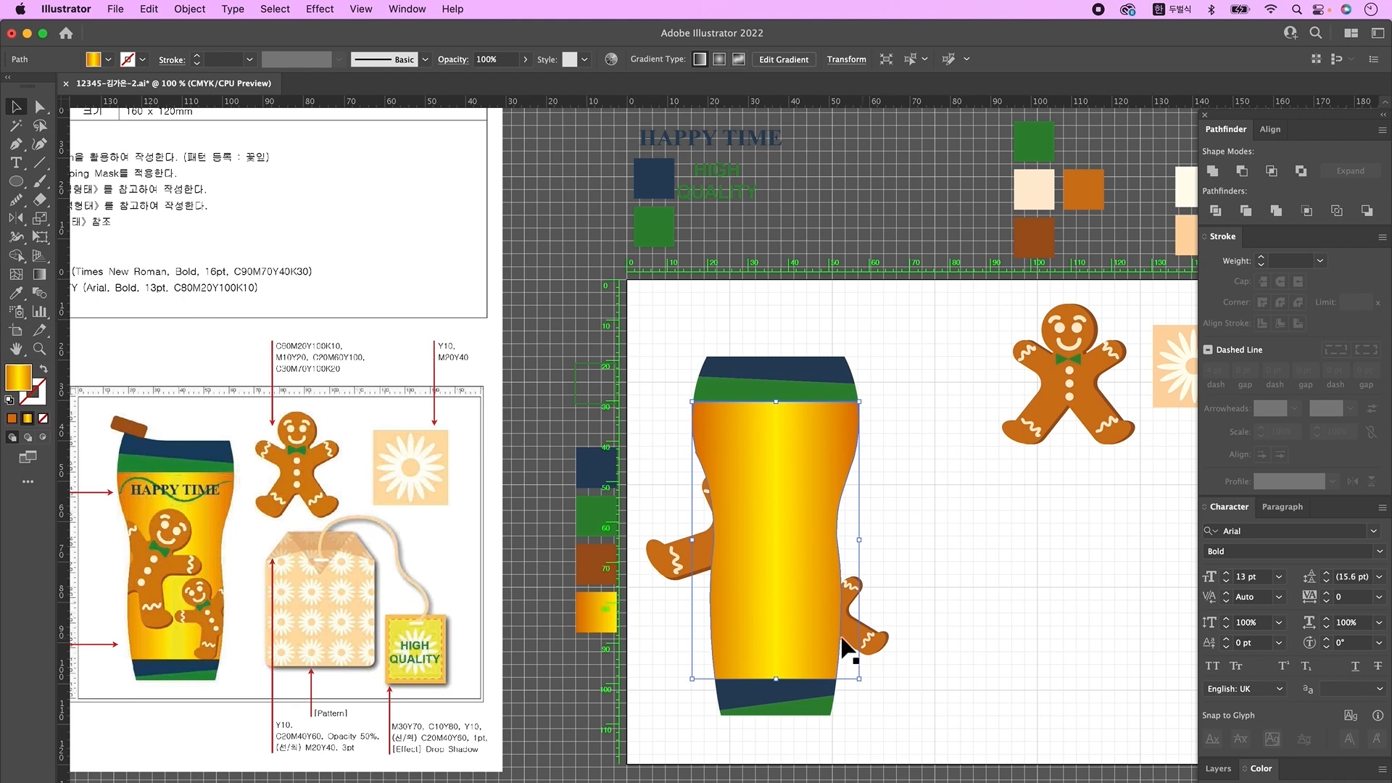
- Clip the gingerbread group with the copied tumbler body using a clipping mask
shift+click(881, 641)
right_click(820, 457)
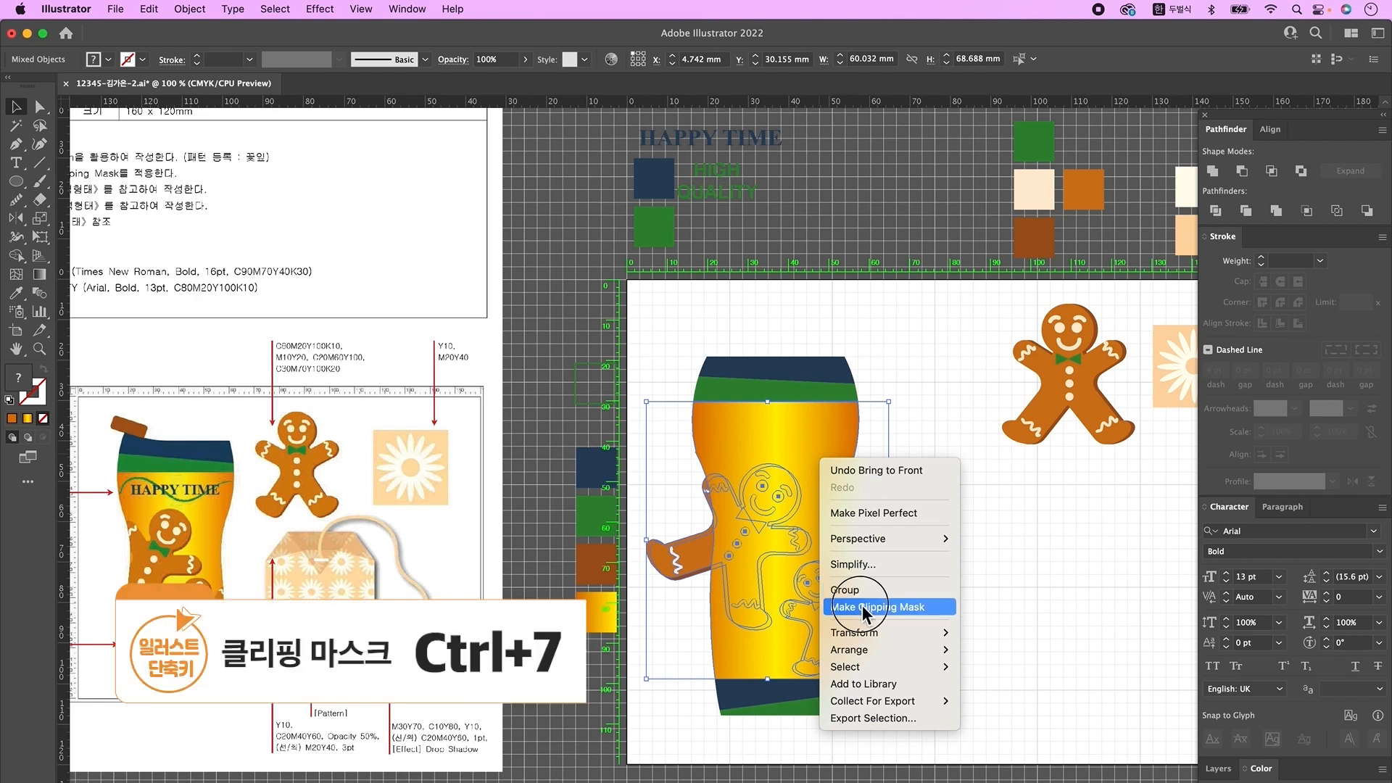
click(862, 606)
click(963, 537)
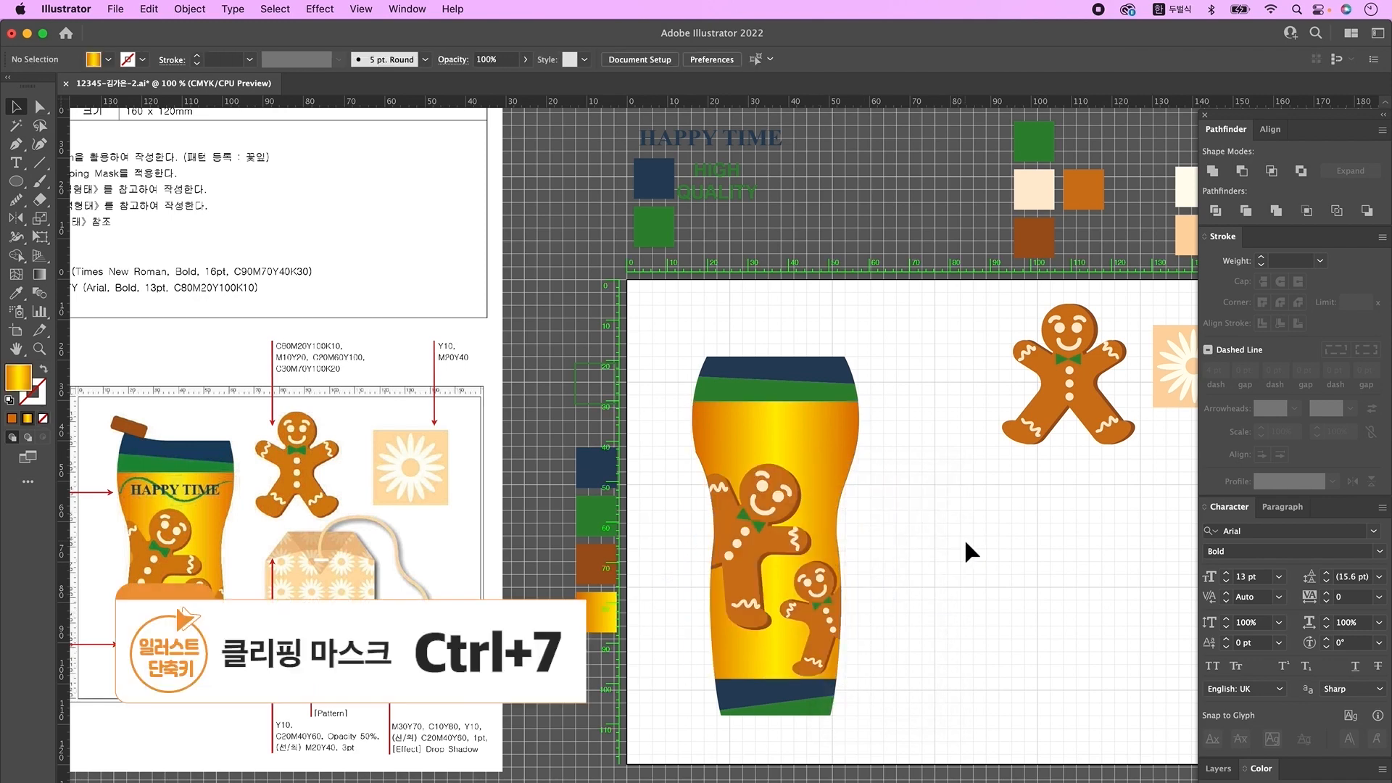
click(964, 537)
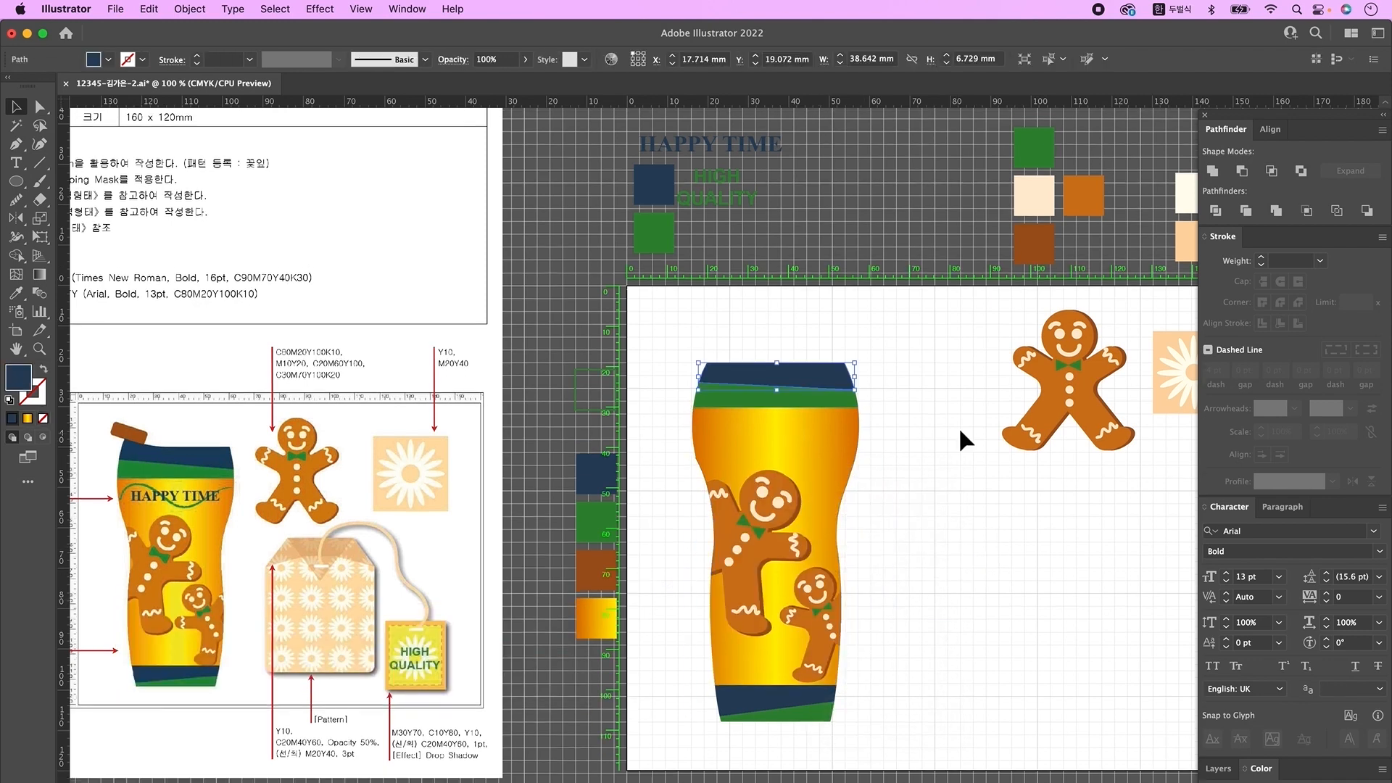
- Add an anchor point on the navy lid's top edge, pull it down slightly and convert it to a smooth curve
click(1037, 386)
click(815, 378)
click(16, 144)
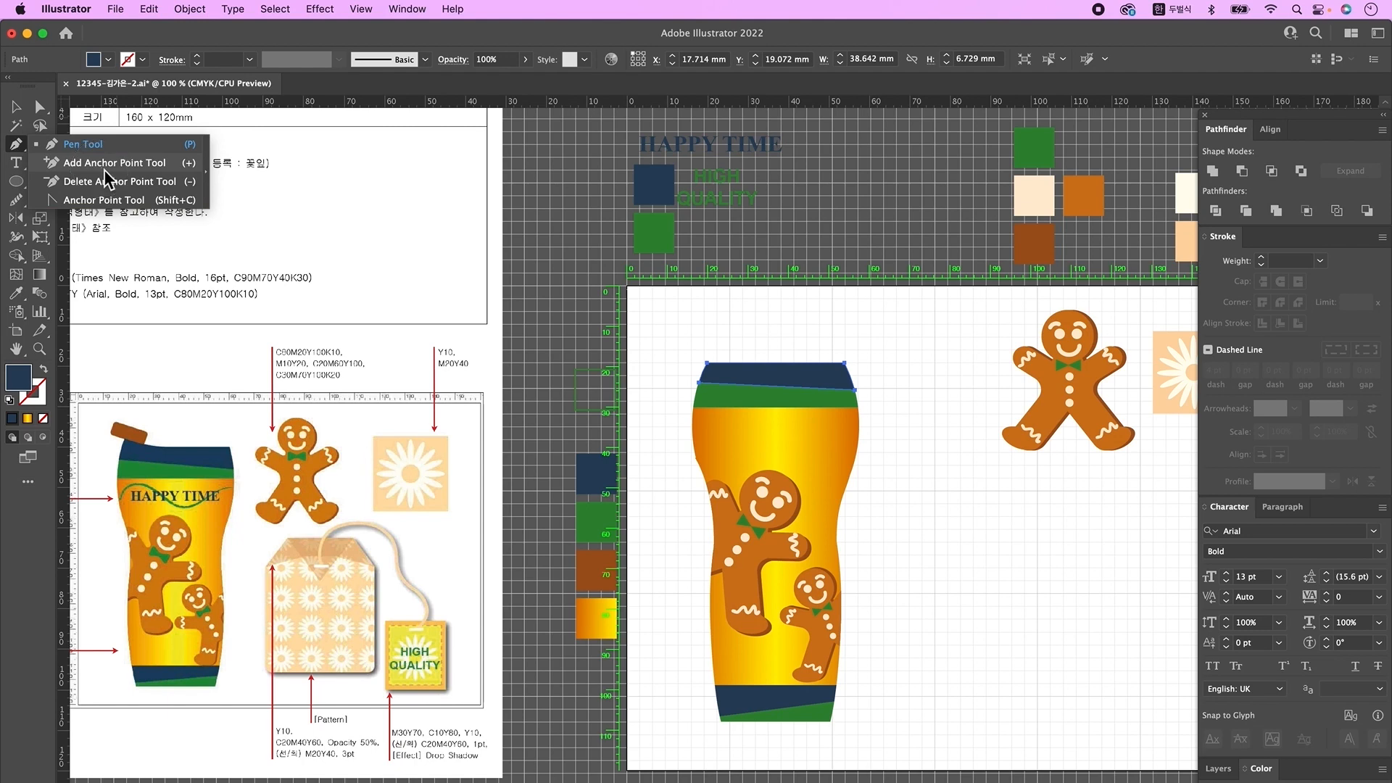
click(104, 165)
click(750, 363)
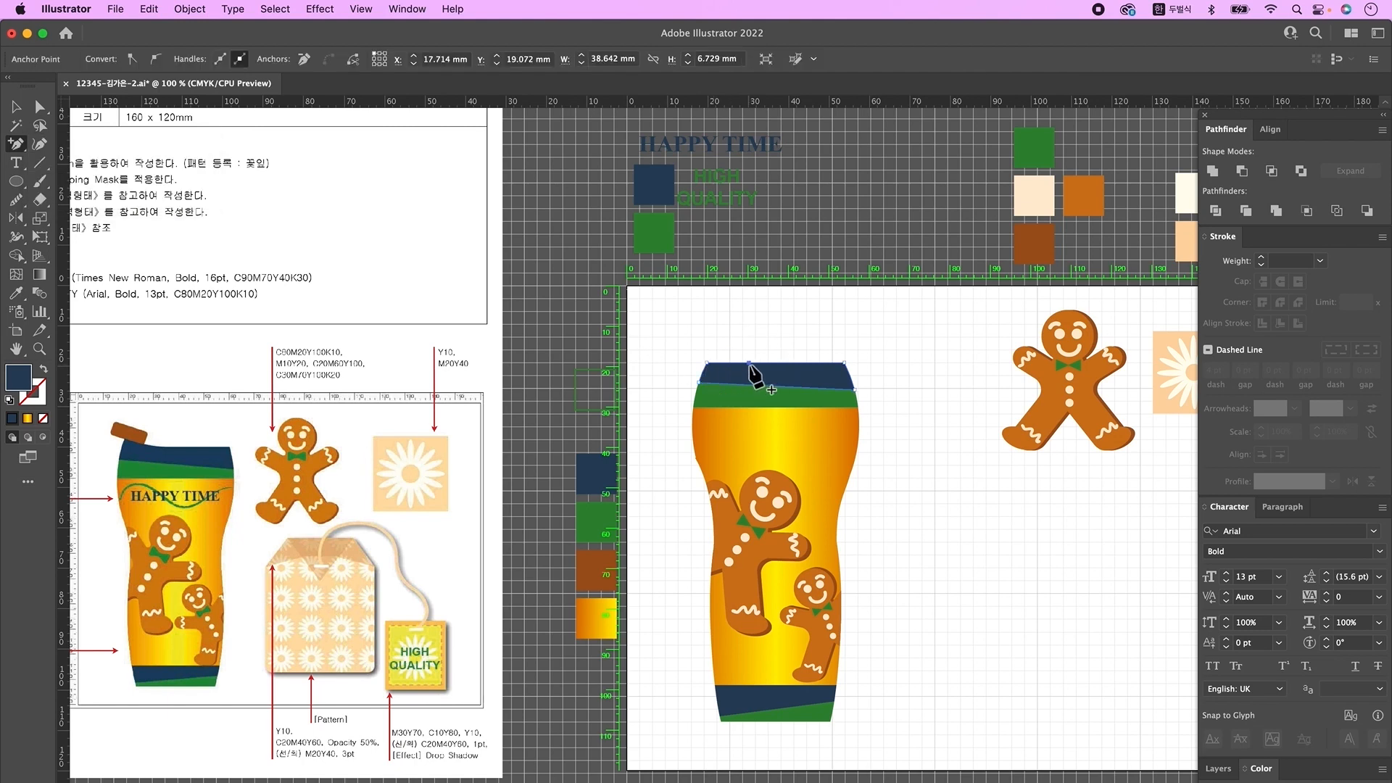
click(39, 106)
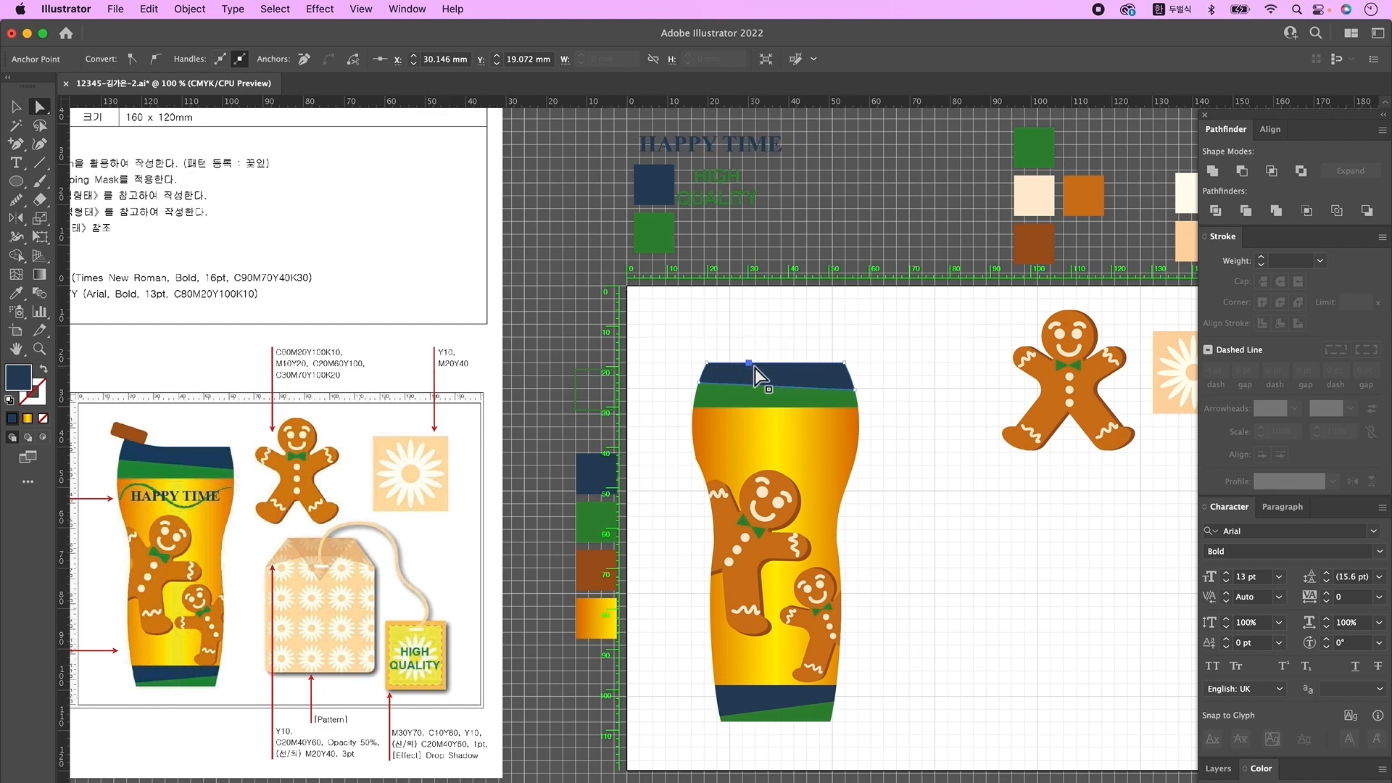
drag(755, 367, 753, 370)
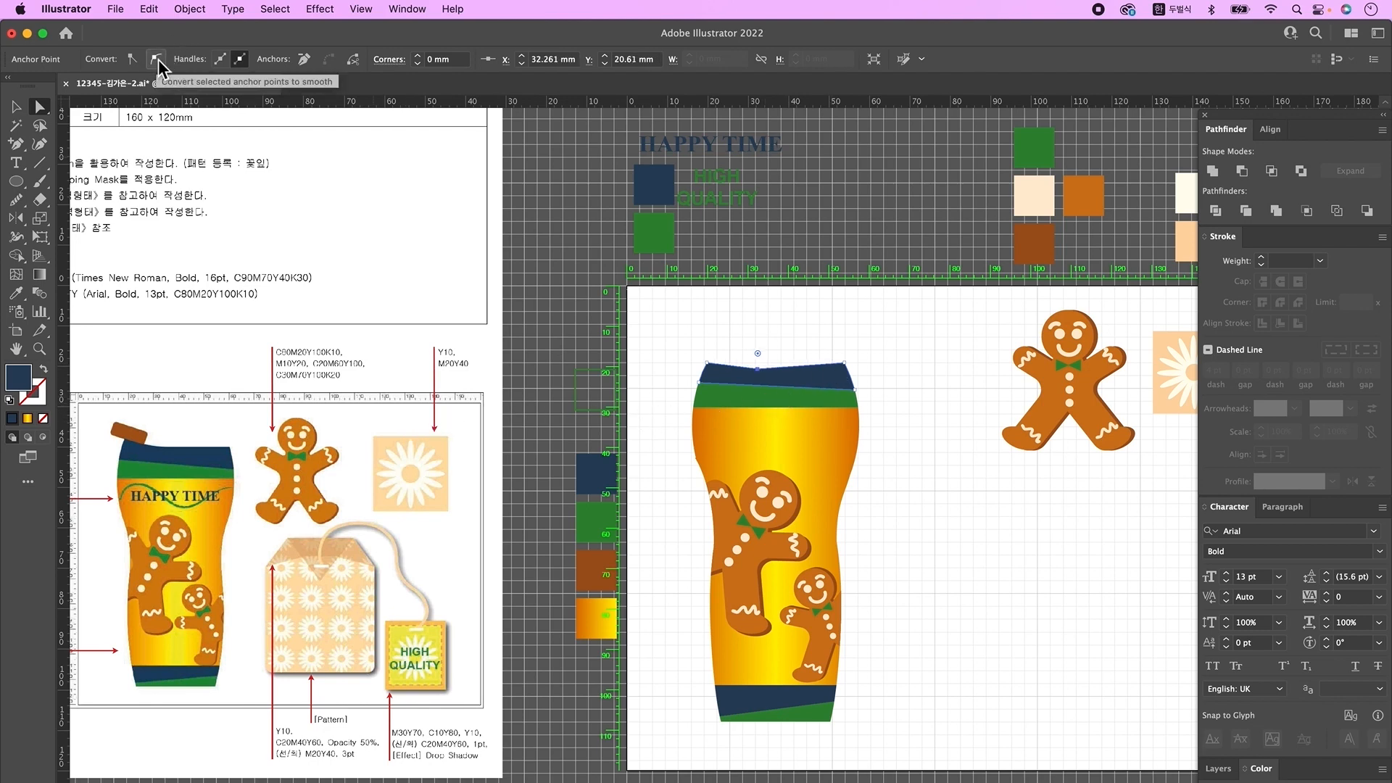
click(156, 60)
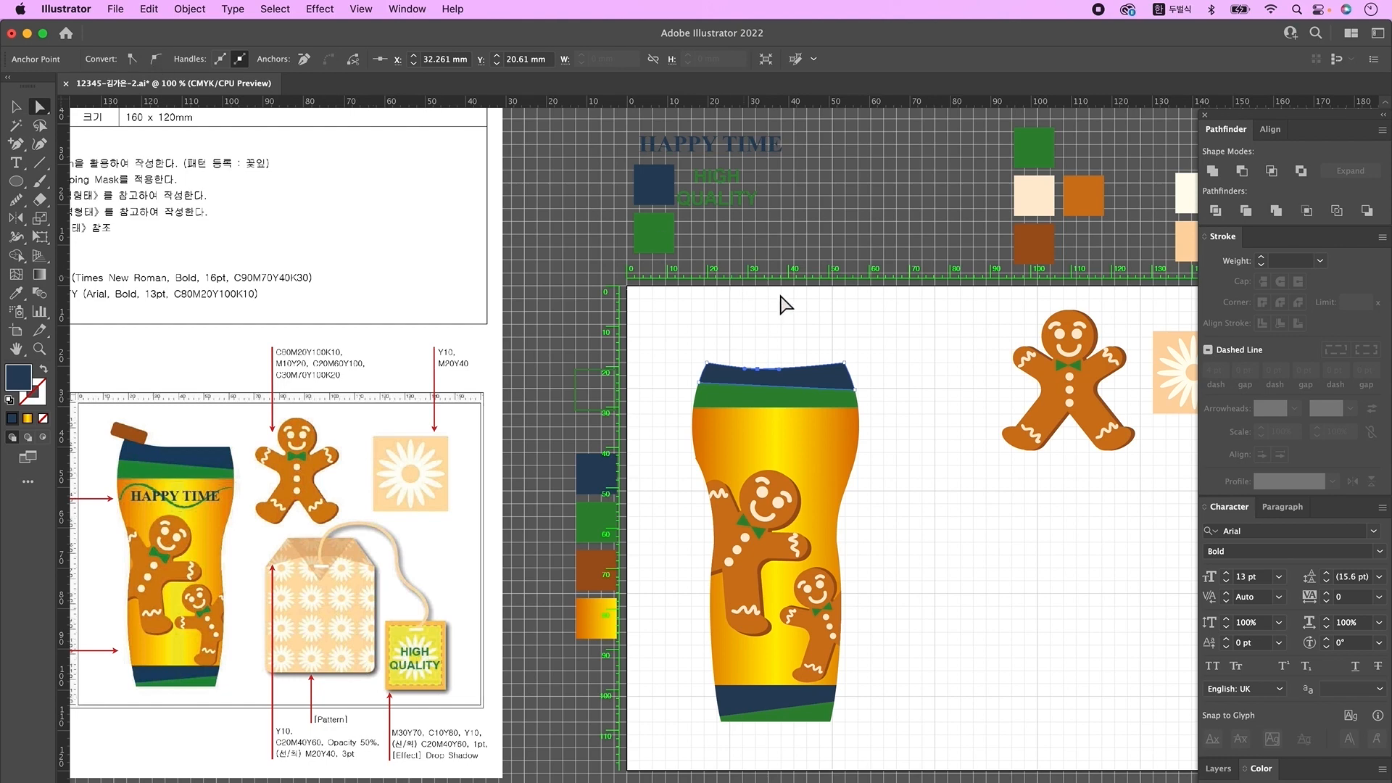
click(893, 394)
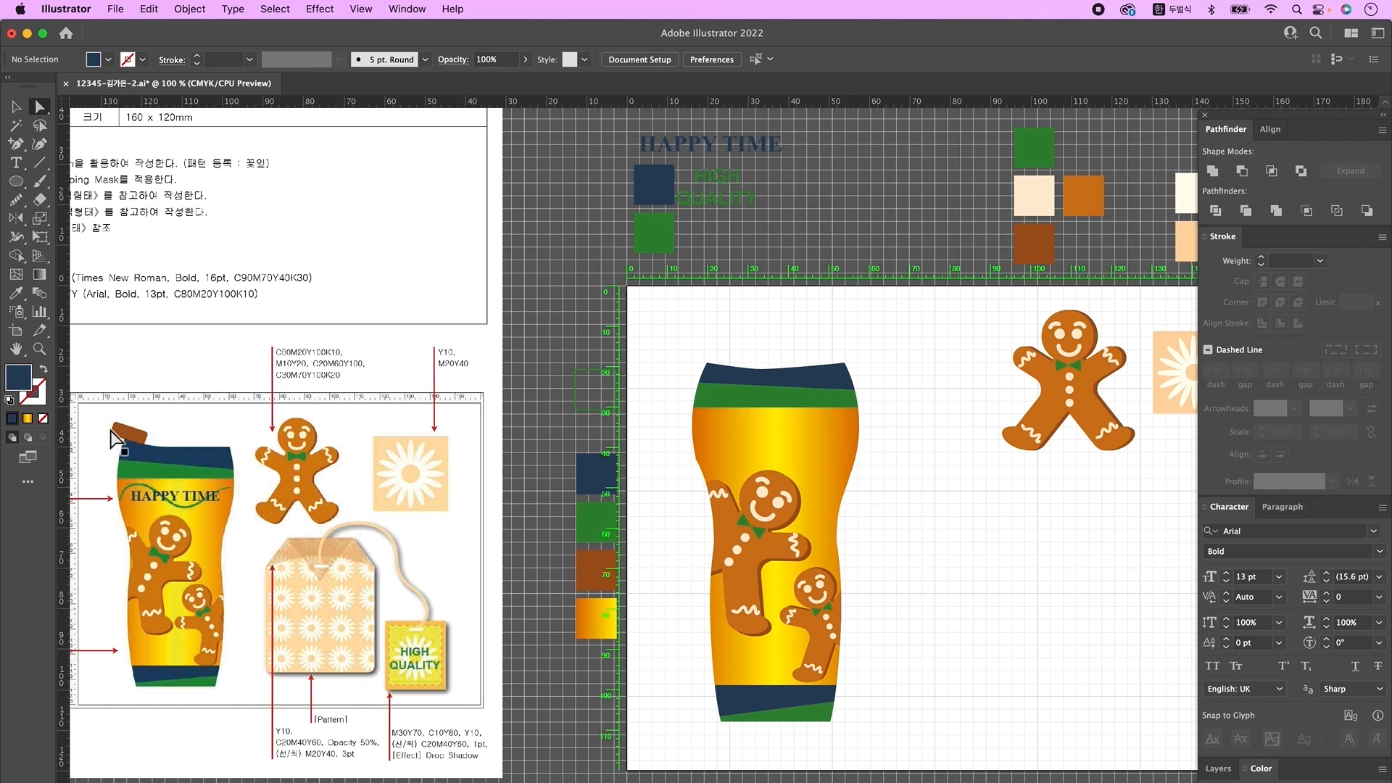
- Draw a small brown rounded rectangle above the lid's left corner as the drinking spout and tilt it slightly
click(18, 184)
drag(20, 186, 80, 199)
mouse_move(698, 335)
mouse_down()
mouse_move(745, 353)
mouse_move(723, 360)
mouse_move(754, 352)
mouse_up()
key(i)
click(1044, 248)
key(v)
- Group the spout with all of the tumbler's parts
drag(670, 316, 903, 720)
right_click(762, 487)
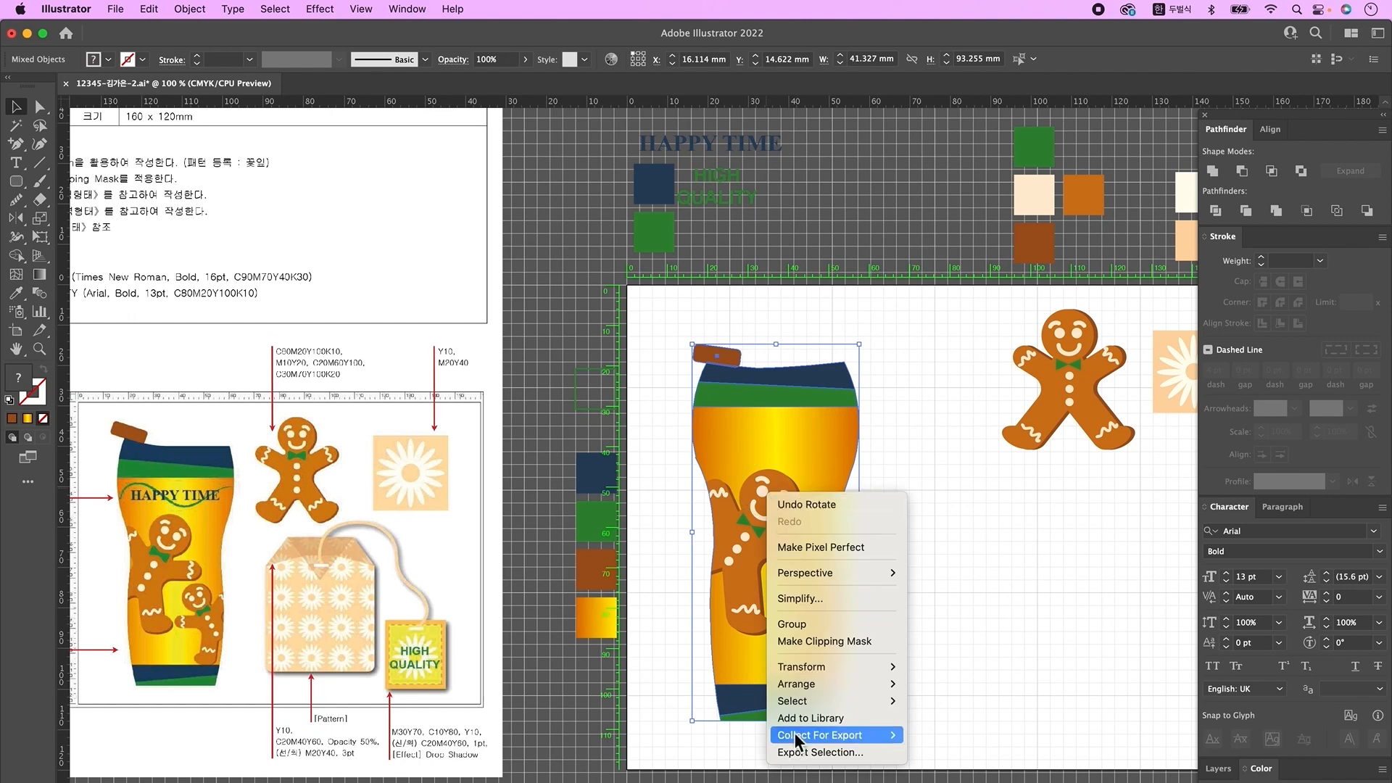
click(990, 591)
click(988, 583)
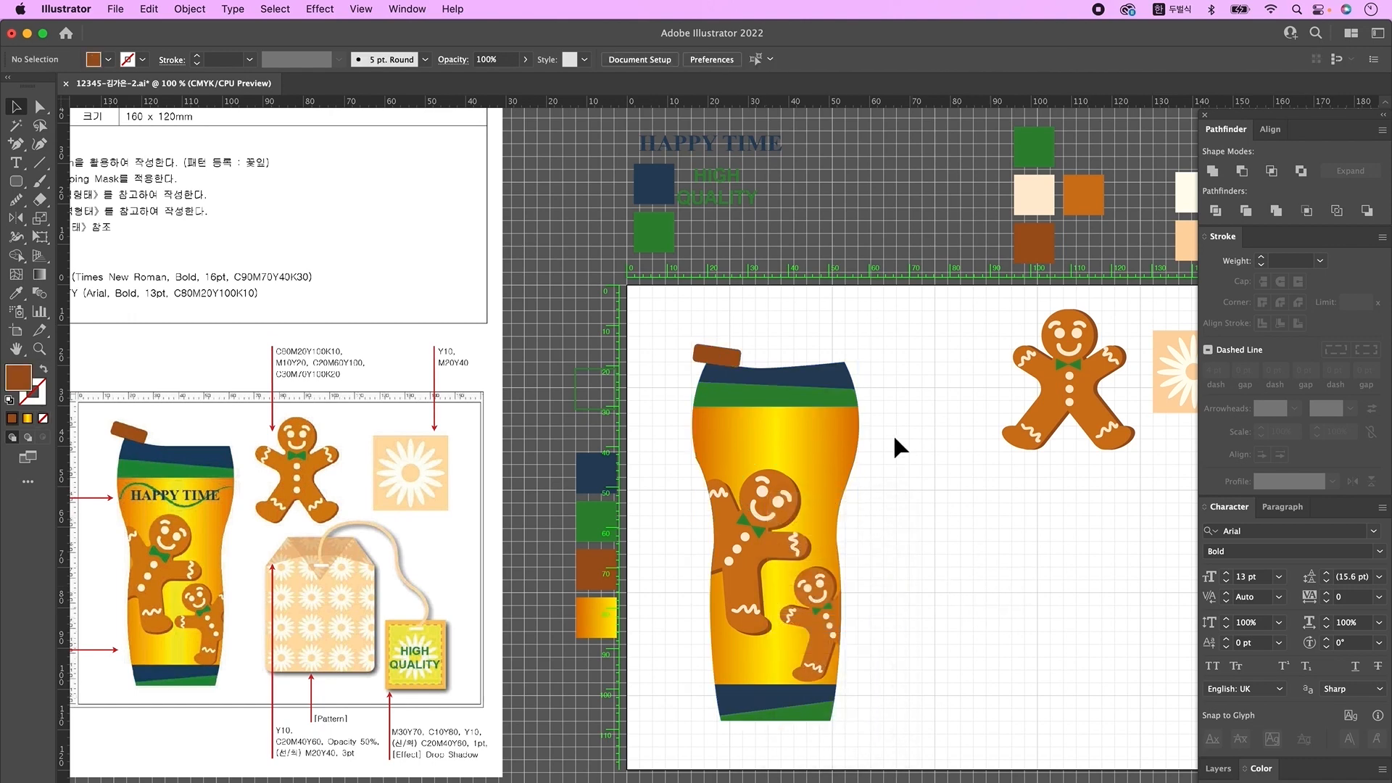
- Place the "HAPPY TIME" text on the tumbler's upper body, then stretch the tumbler group taller at both ends and slightly wider
drag(696, 143, 754, 423)
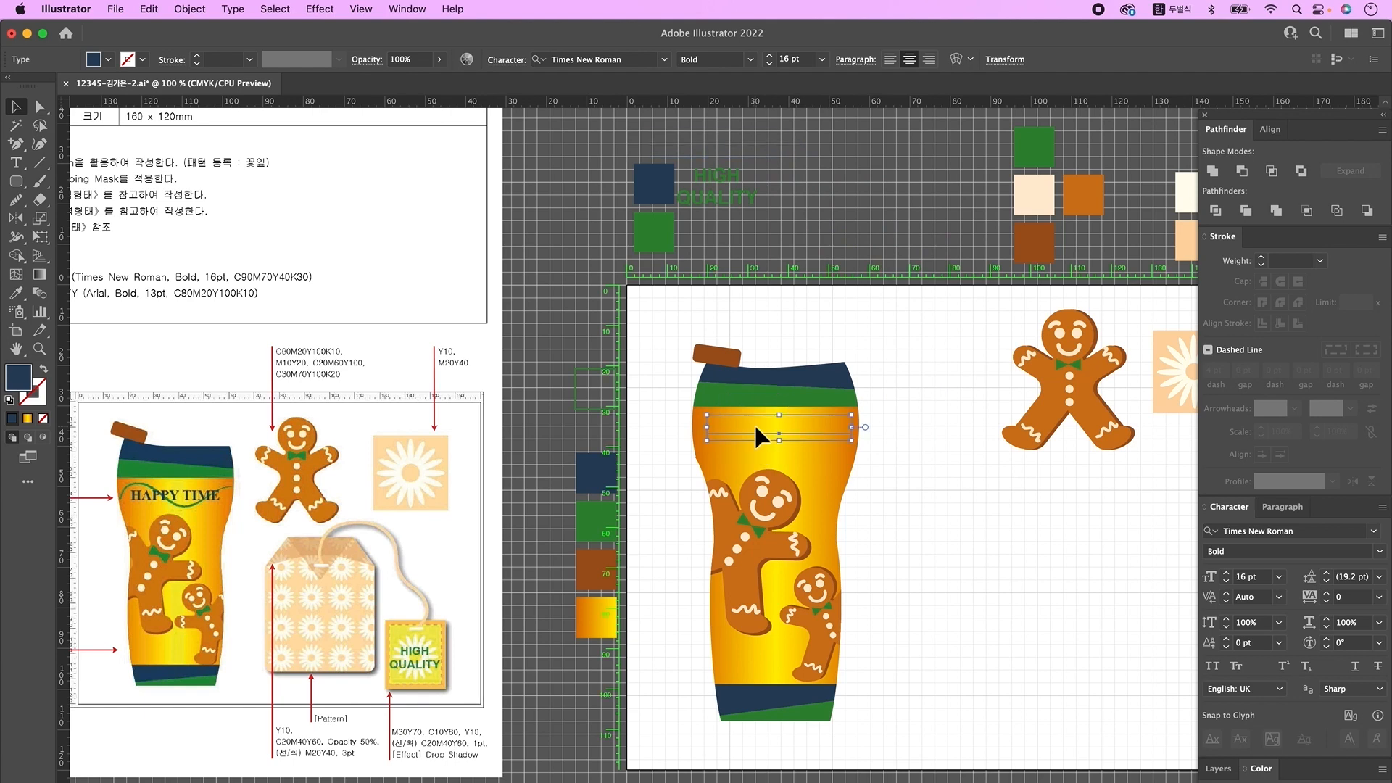
key(super+shift+a)
click(782, 554)
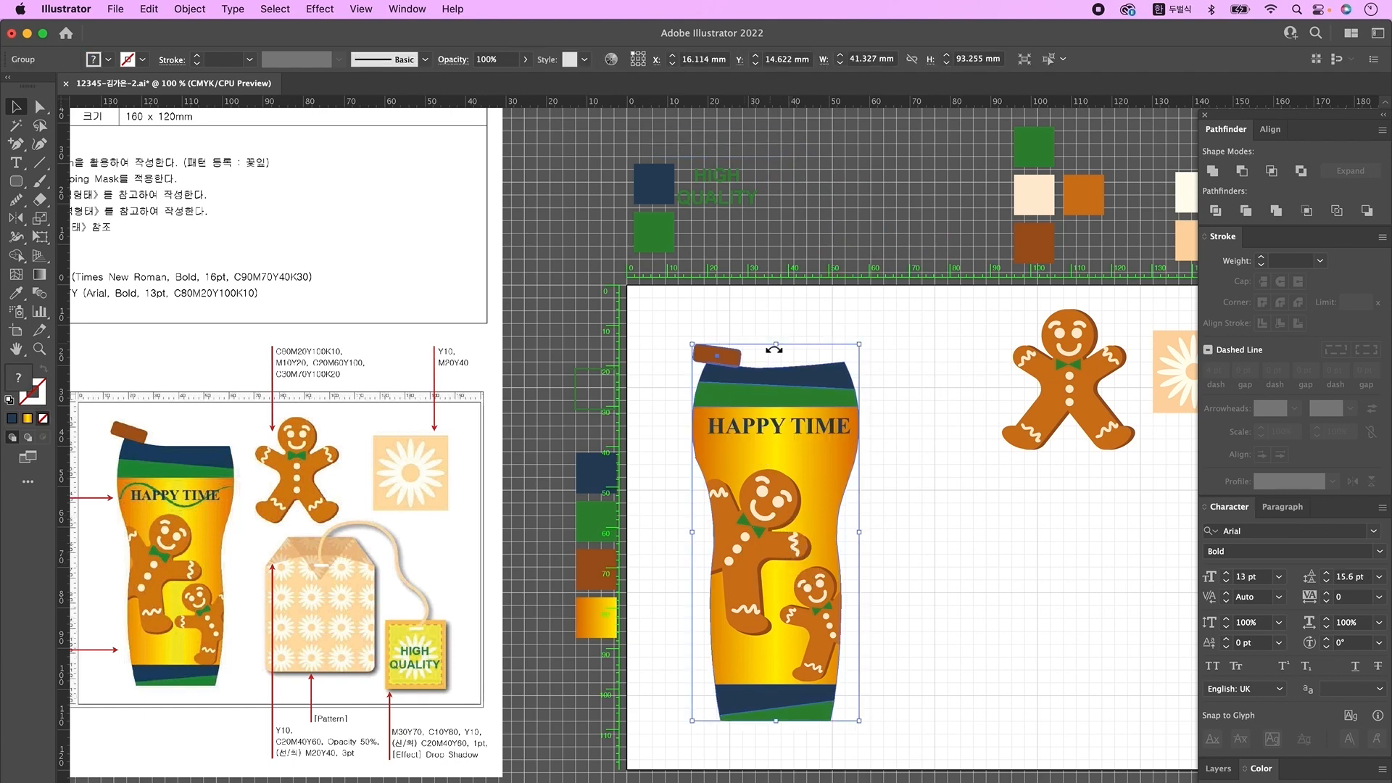
drag(780, 347, 777, 336)
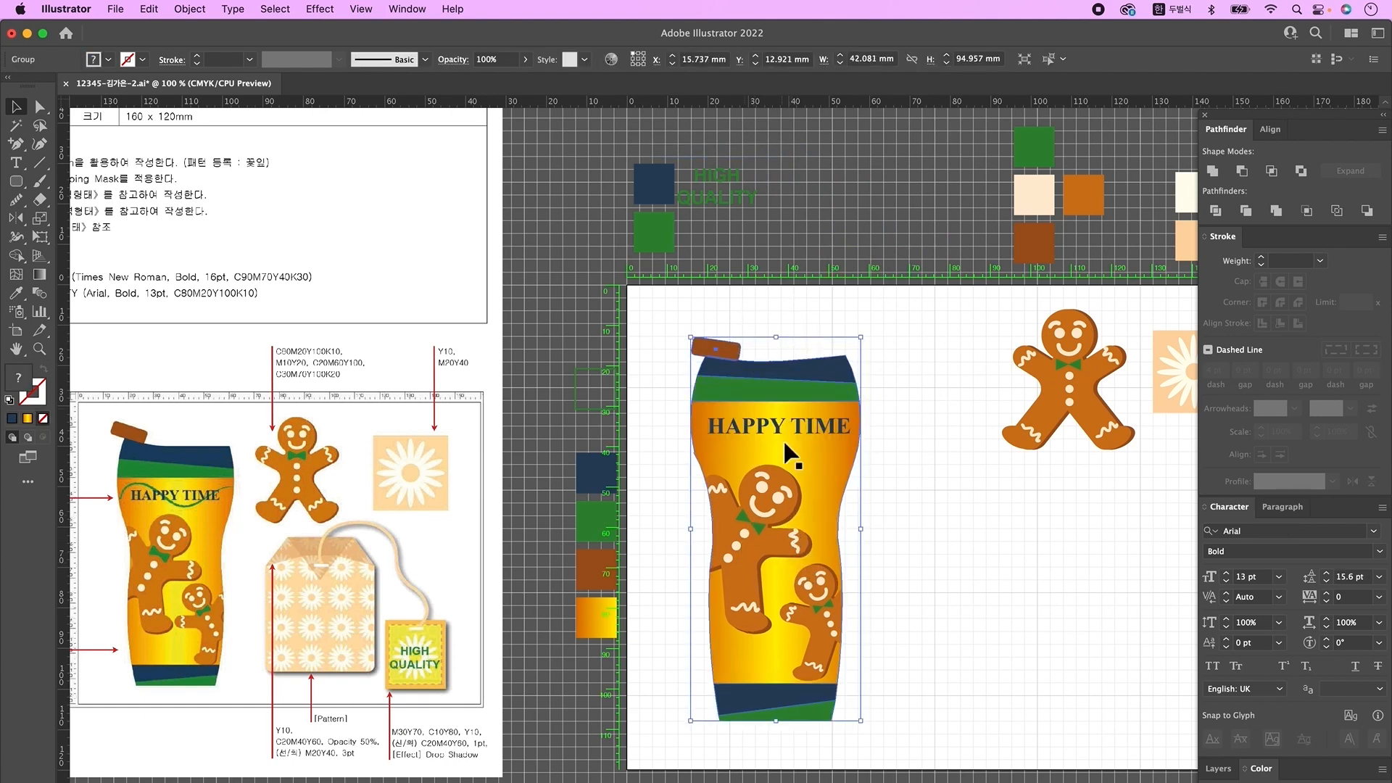
drag(779, 721, 780, 739)
drag(777, 336, 773, 326)
click(946, 564)
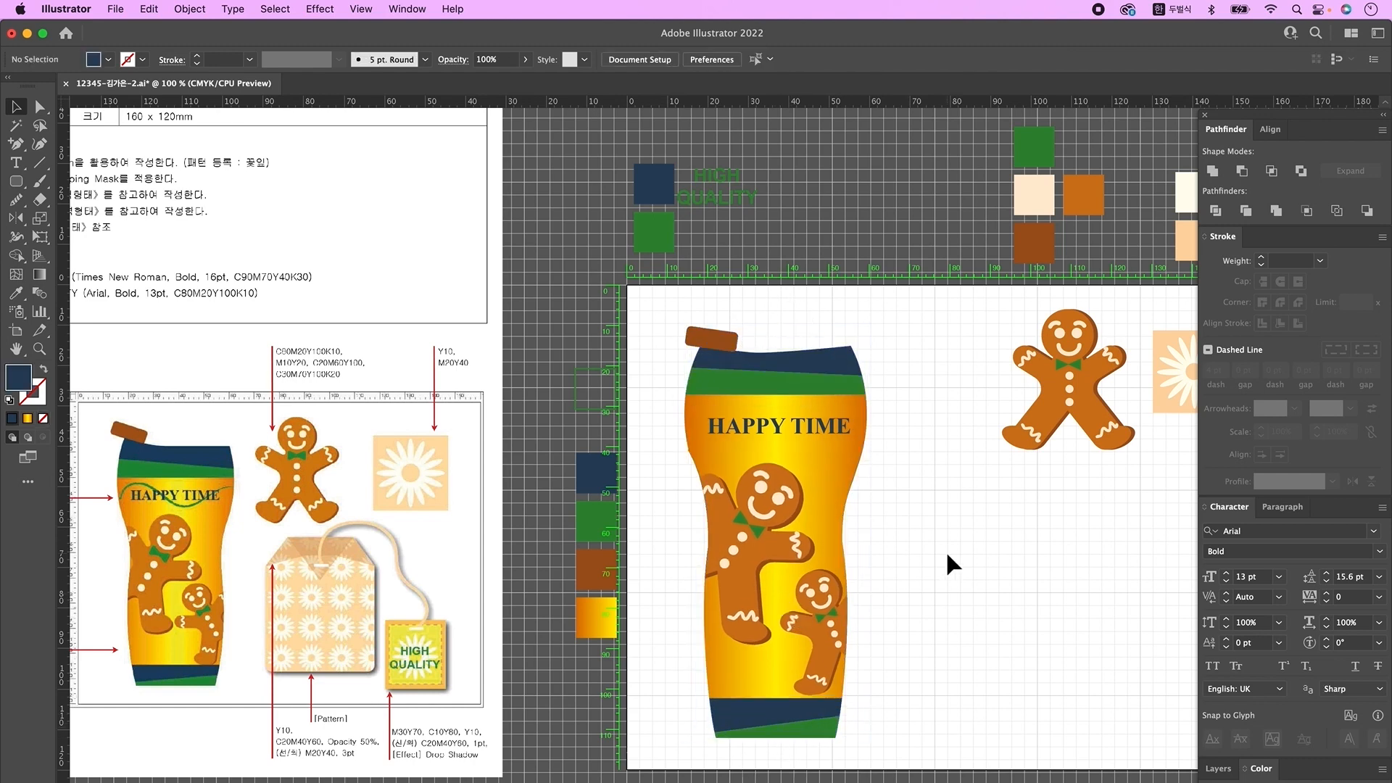
- Draw a green 1 pt wavy line about 44 mm wide around the "HAPPY TIME" text with the Pen tool
click(581, 377)
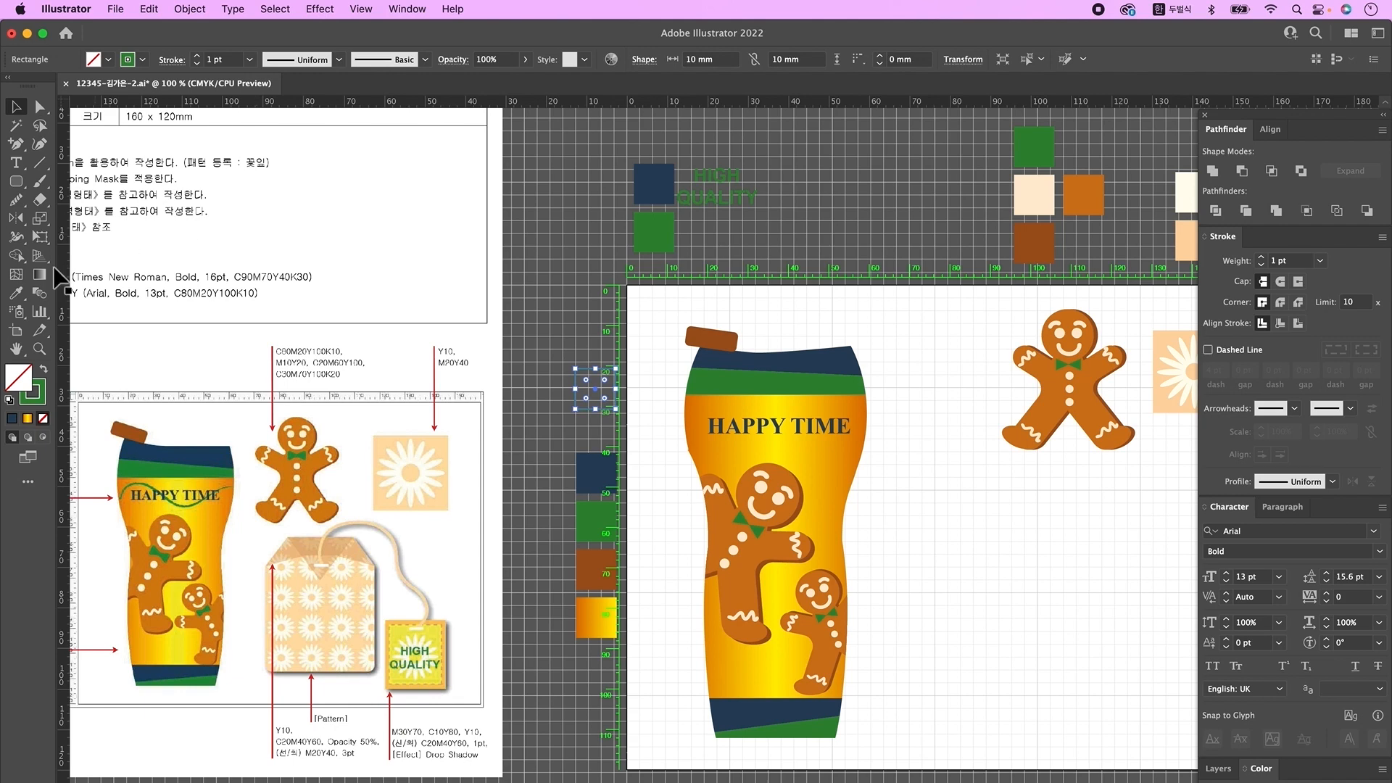
drag(16, 144, 73, 142)
click(687, 430)
mouse_move(772, 426)
mouse_down()
mouse_move(833, 450)
mouse_move(887, 421)
mouse_up()
key(super+shift+a)
click(16, 107)
- Select the green wavy line and bring up the panel for styling it
click(722, 411)
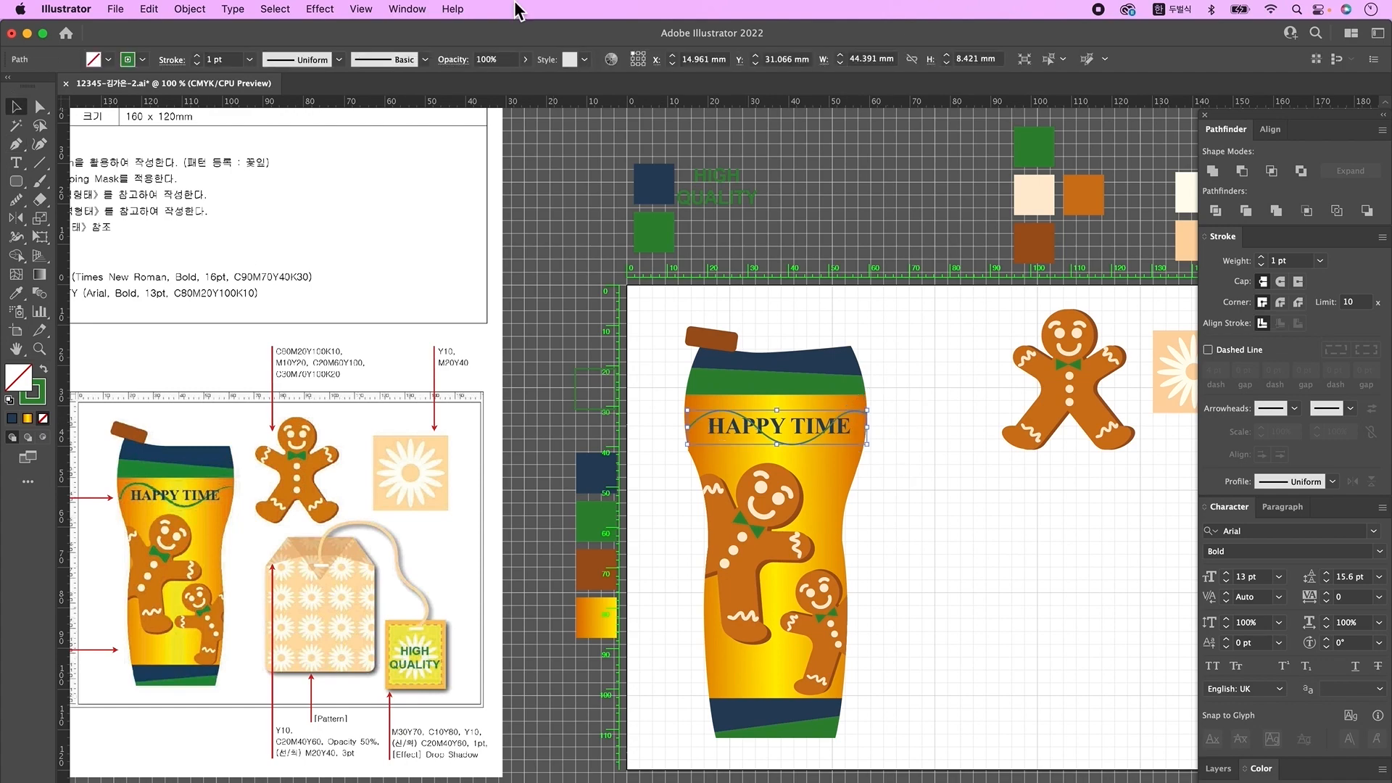
click(408, 10)
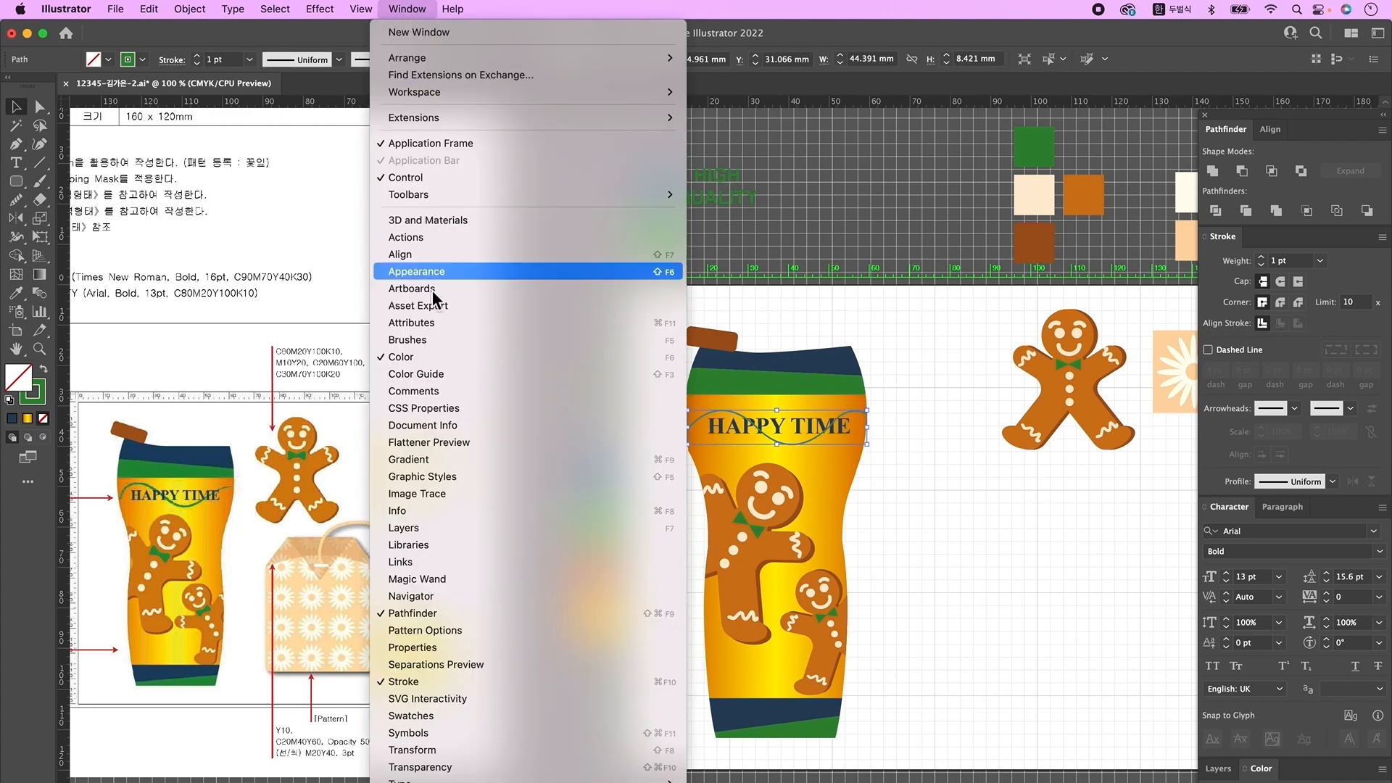
- Load the Artistic_ChalkCharcoalPencil brush library and apply the Charcoal - Pencil brush to the green wavy line behind HAPPY TIME
click(449, 346)
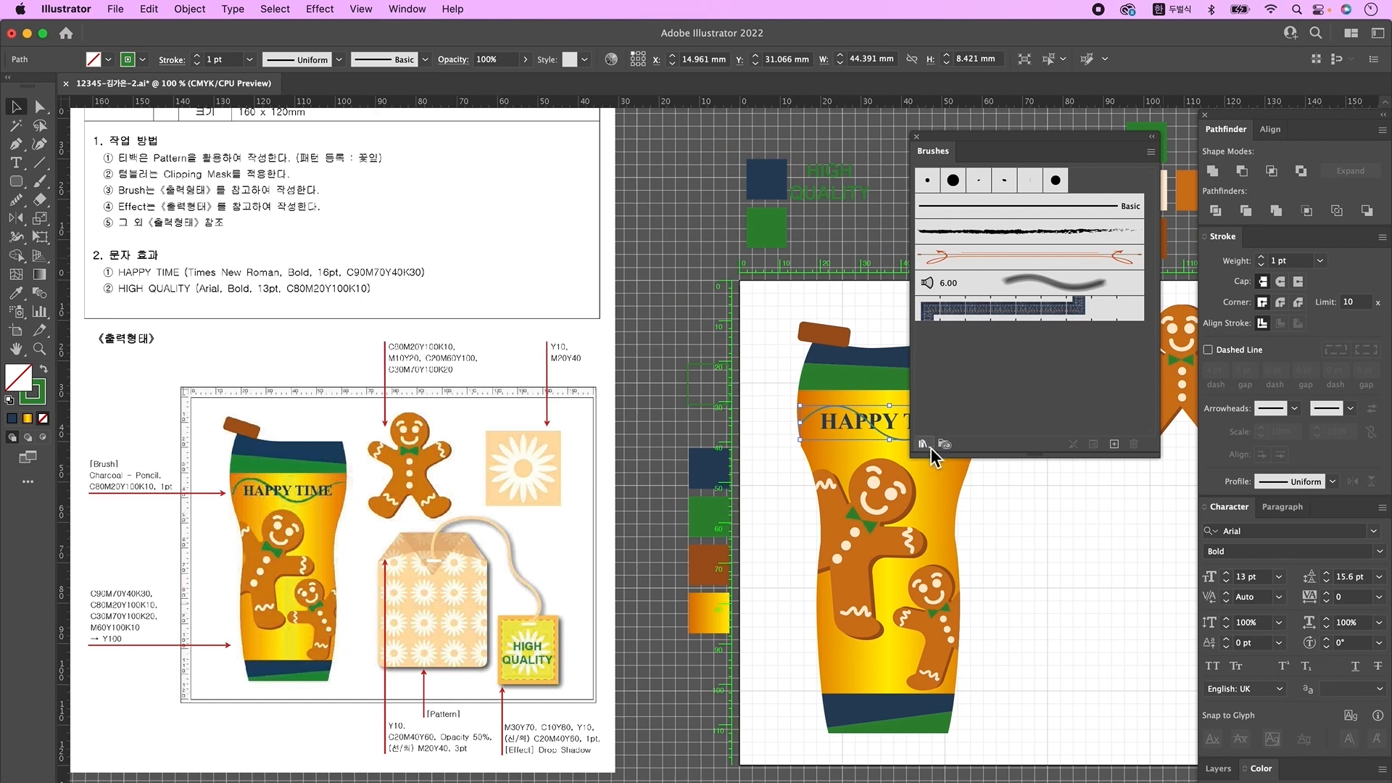
click(931, 447)
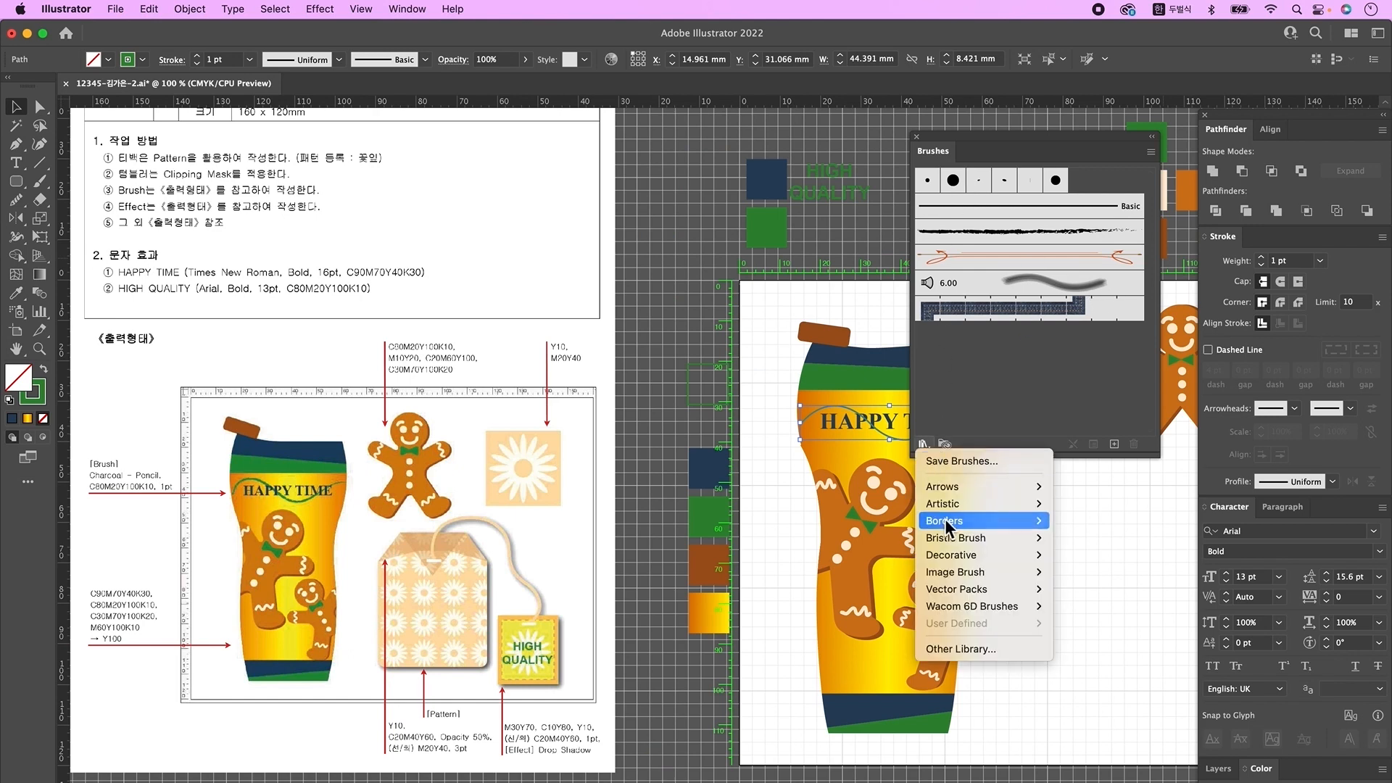
mouse_move(955, 502)
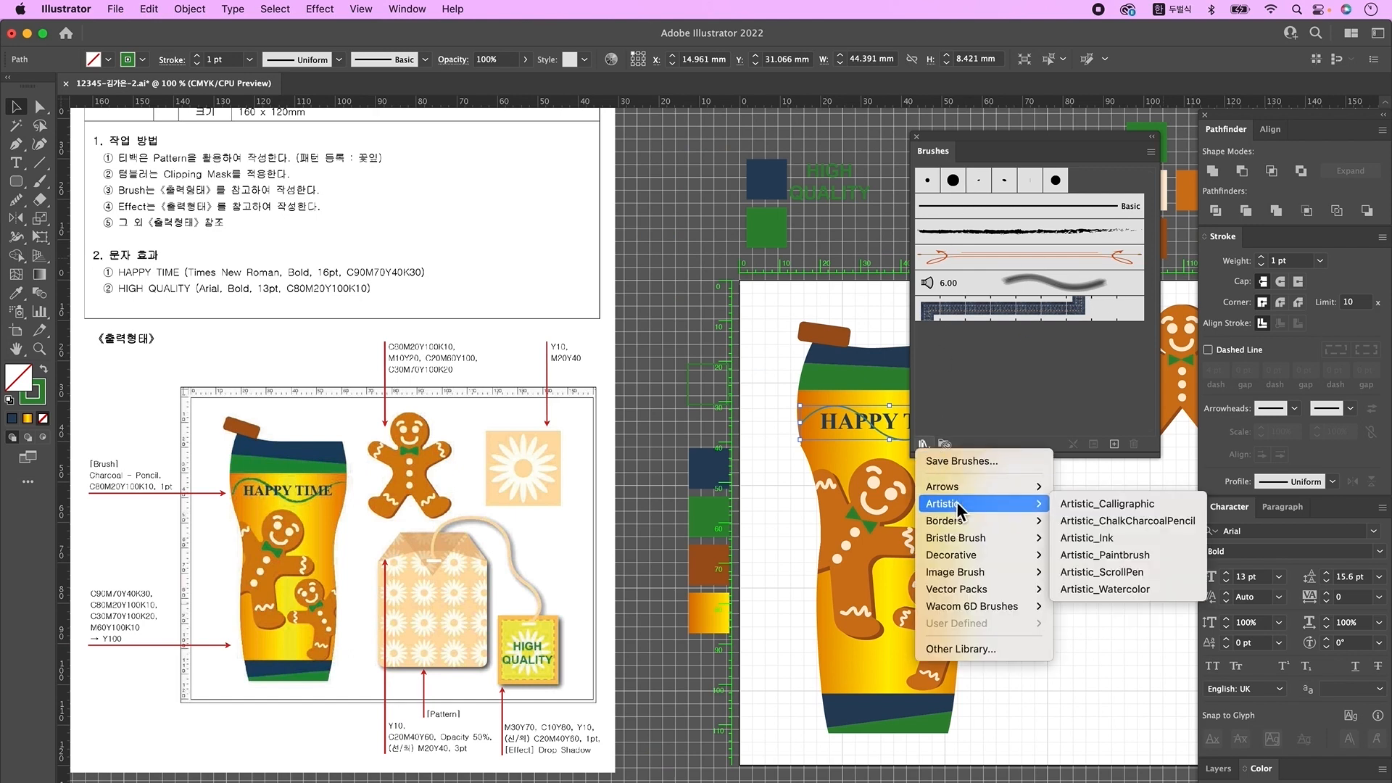
click(1172, 522)
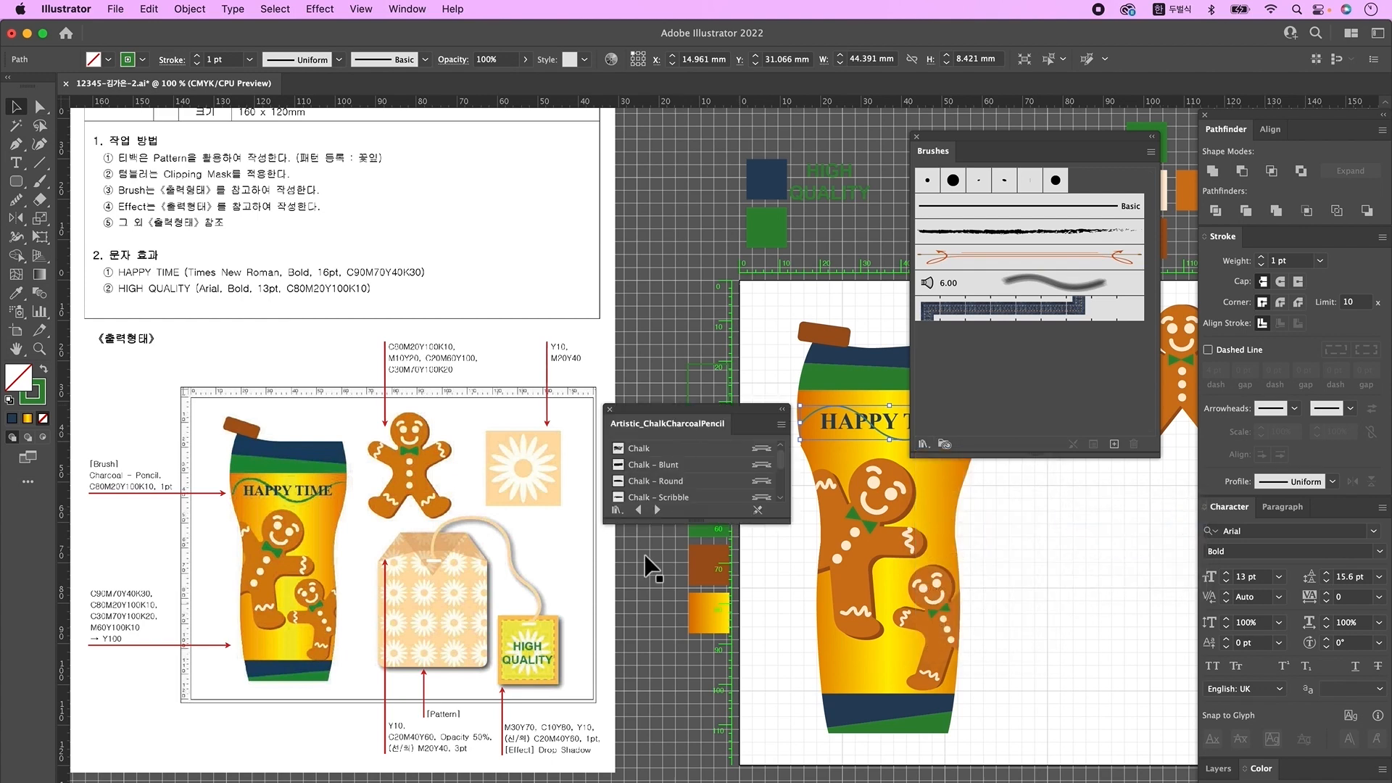
drag(691, 521, 691, 689)
click(686, 548)
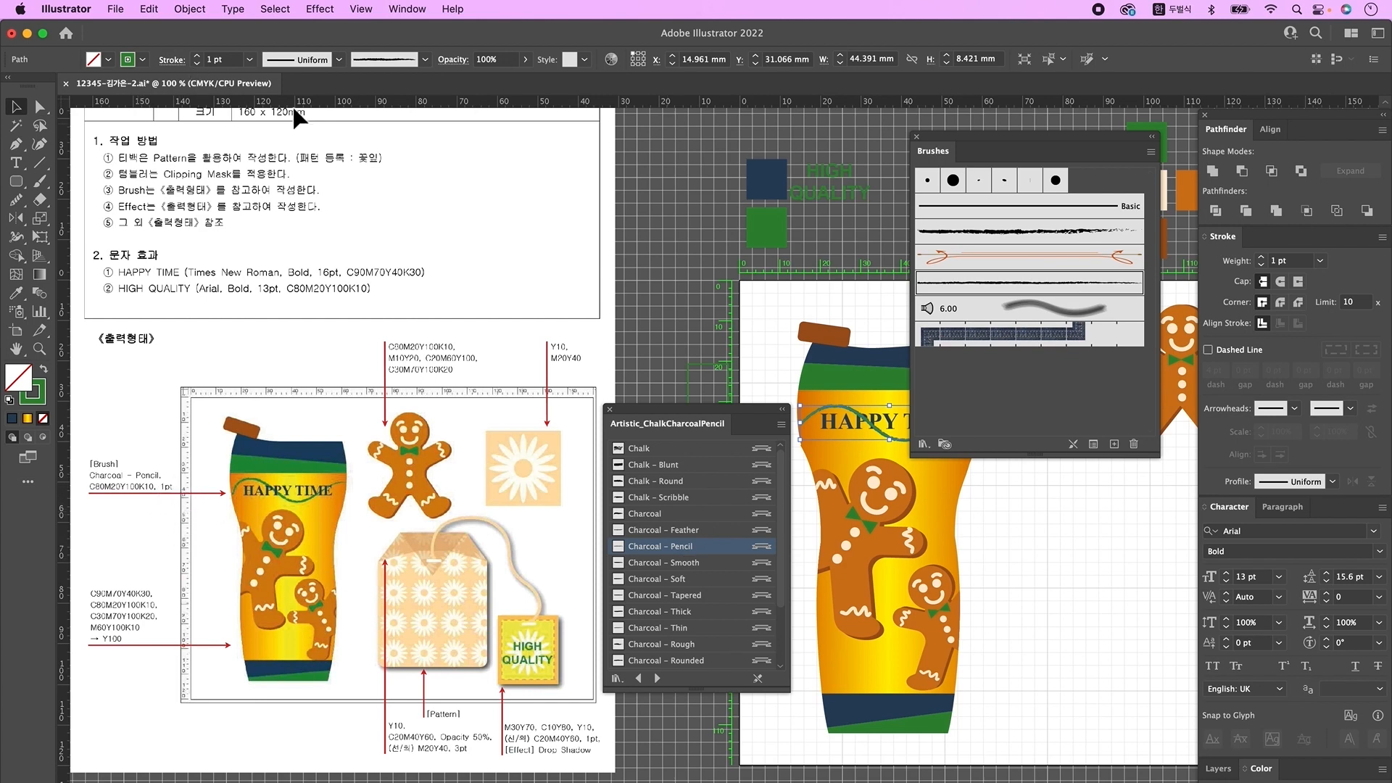
click(610, 408)
click(916, 136)
key(super+shift+a)
- Select all parts of the finished tumbler illustration and group them
click(902, 427)
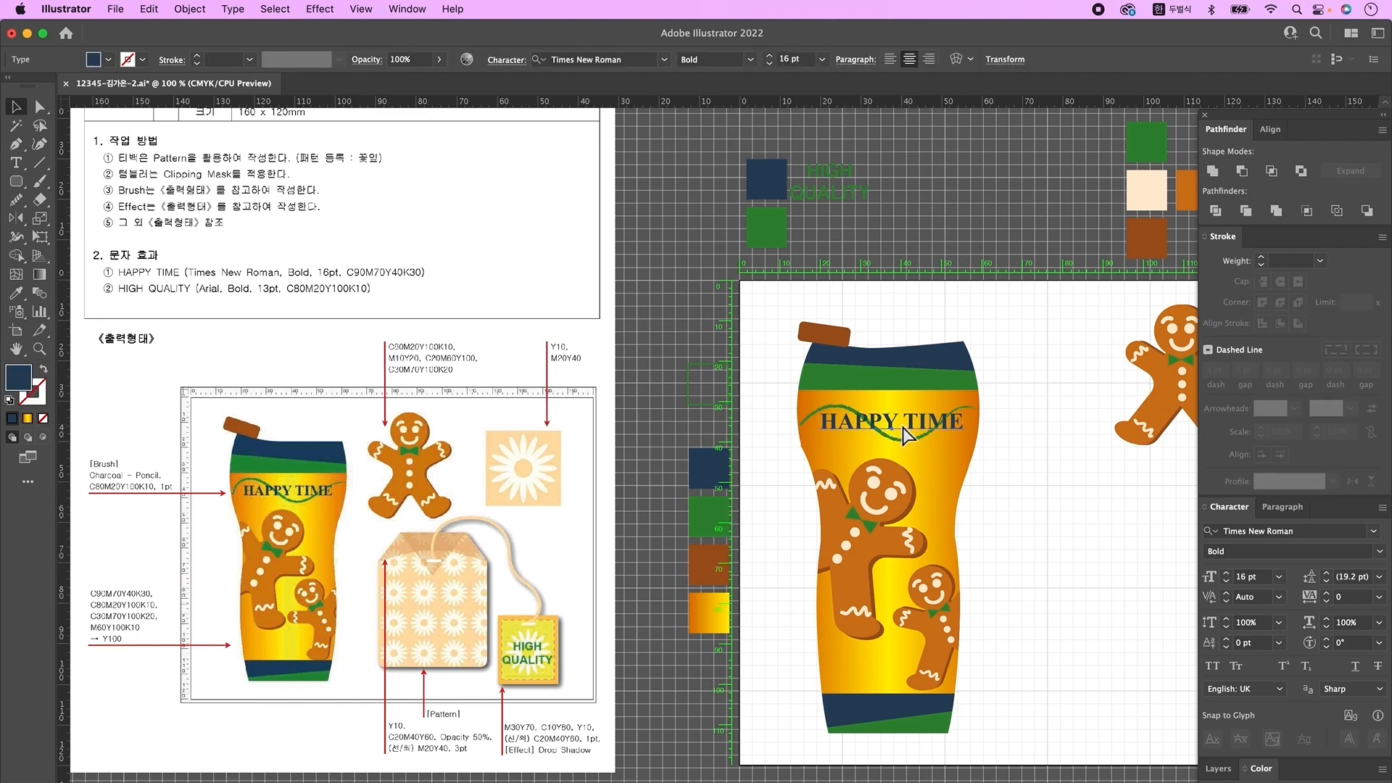
click(1050, 505)
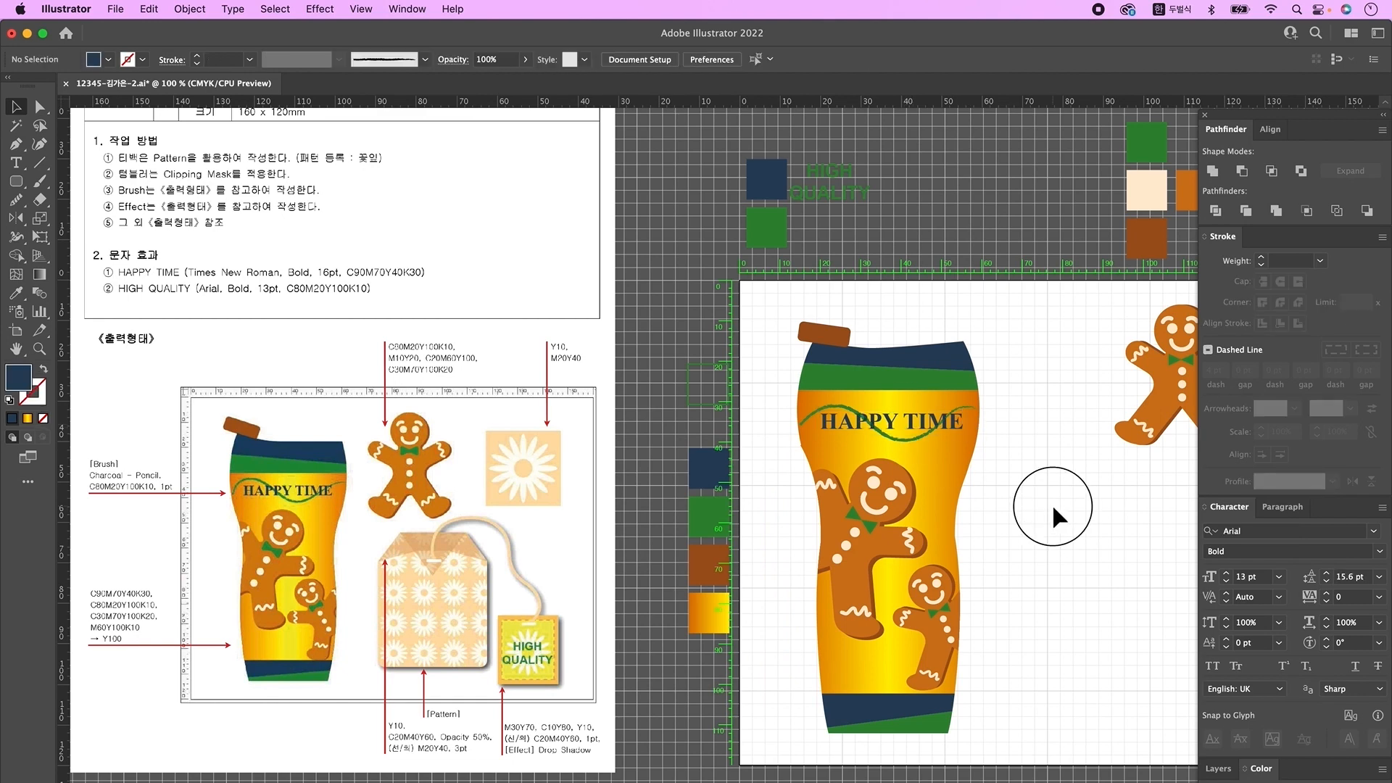
drag(767, 305, 1029, 777)
right_click(922, 421)
click(977, 553)
click(1059, 597)
- Draw a rectangle about 34 × 43 mm below the gingerbread man and a horizontal line about 56 mm long across its upper part
drag(1077, 607, 891, 582)
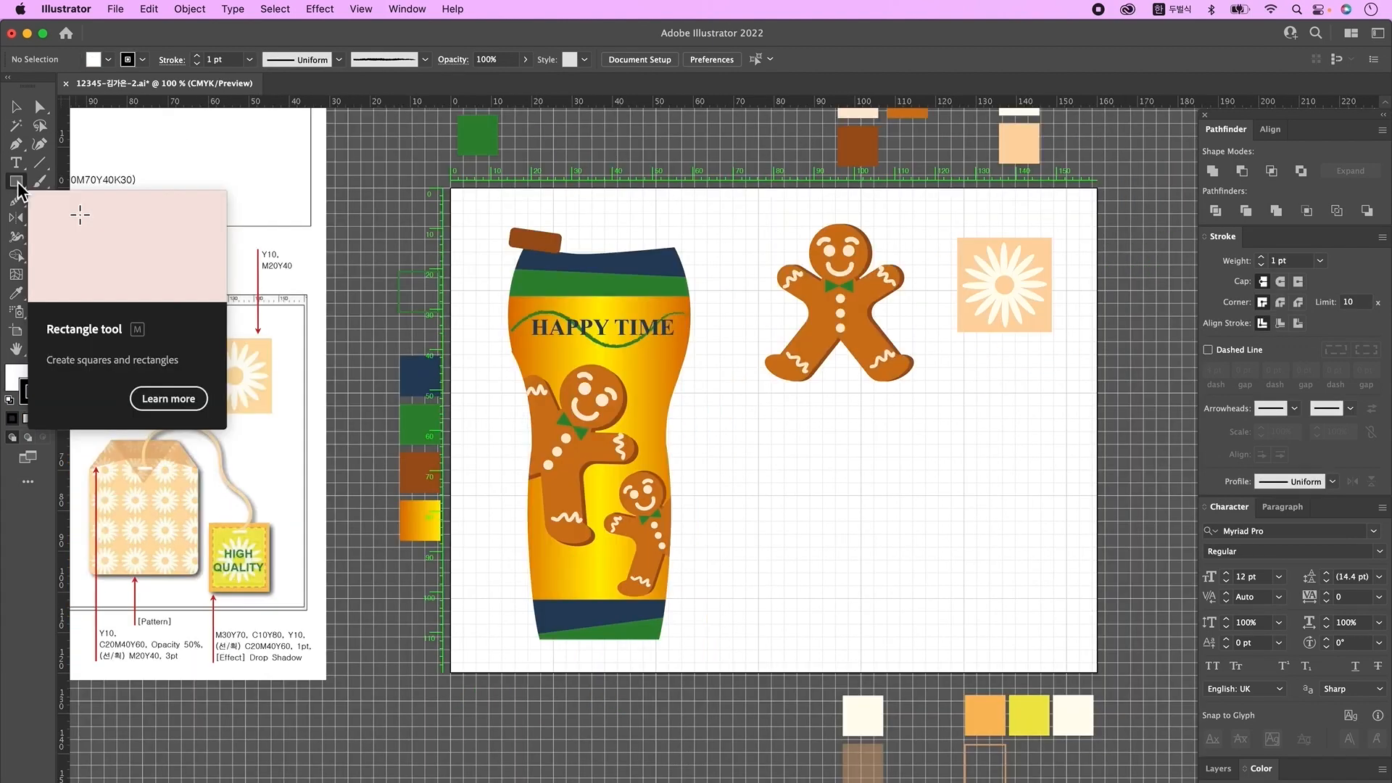
click(18, 183)
mouse_move(797, 446)
mouse_down()
mouse_move(854, 587)
mouse_move(910, 622)
mouse_move(936, 618)
mouse_up()
key(backslash)
drag(756, 484, 983, 484)
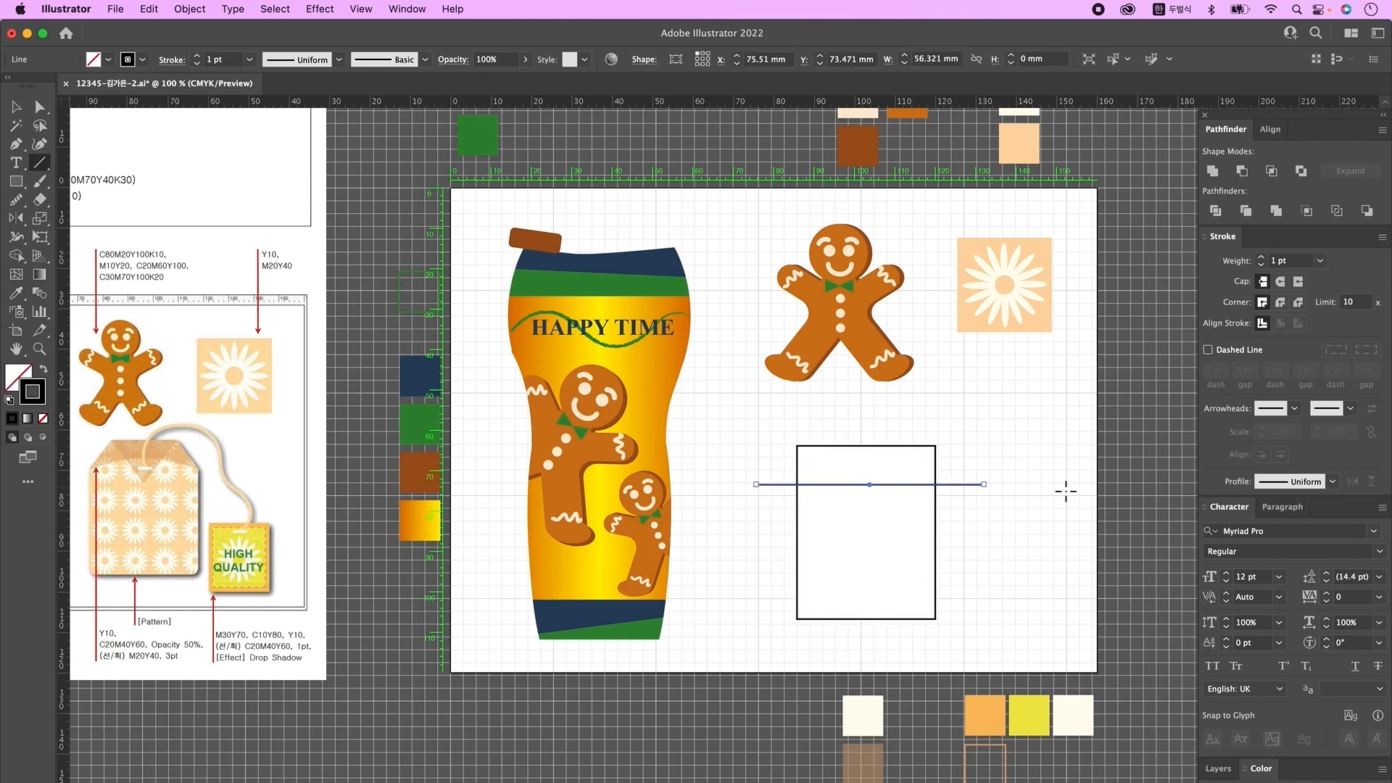
- Nudge the horizontal line slightly down and divide the rectangle along it
key(v)
key(Down)
key(Down)
key(Down)
drag(754, 446, 914, 538)
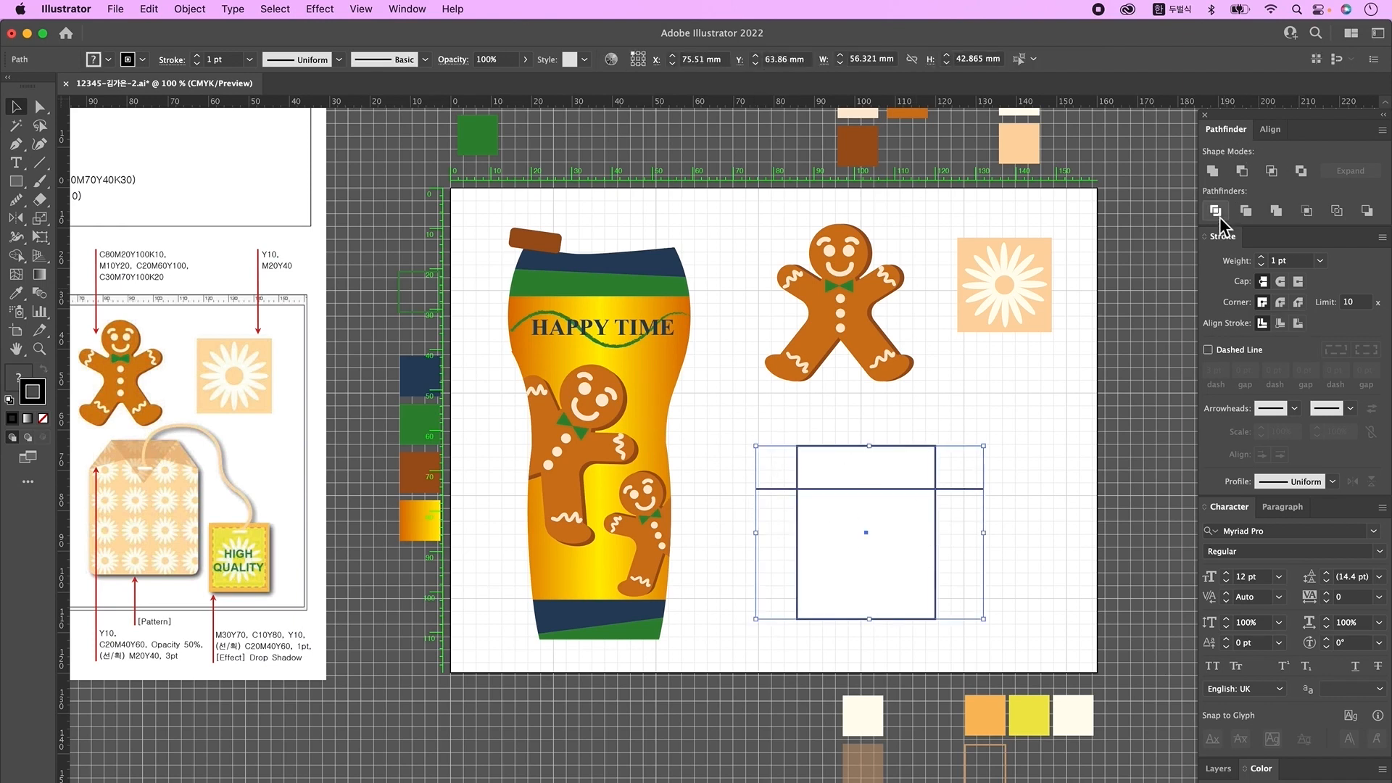
click(1215, 211)
- Move the two upper corners of the top piece inward to taper it into a trapezoid
key(a)
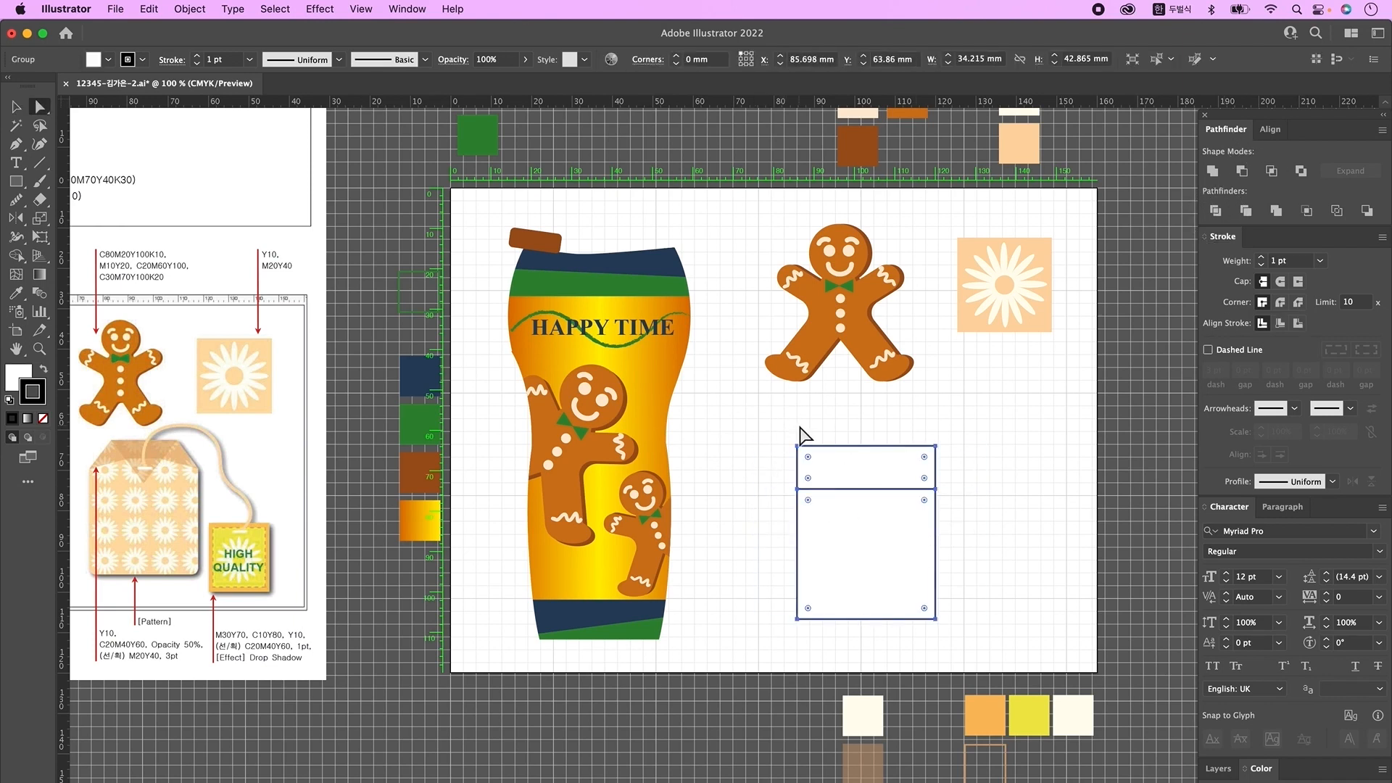
click(829, 487)
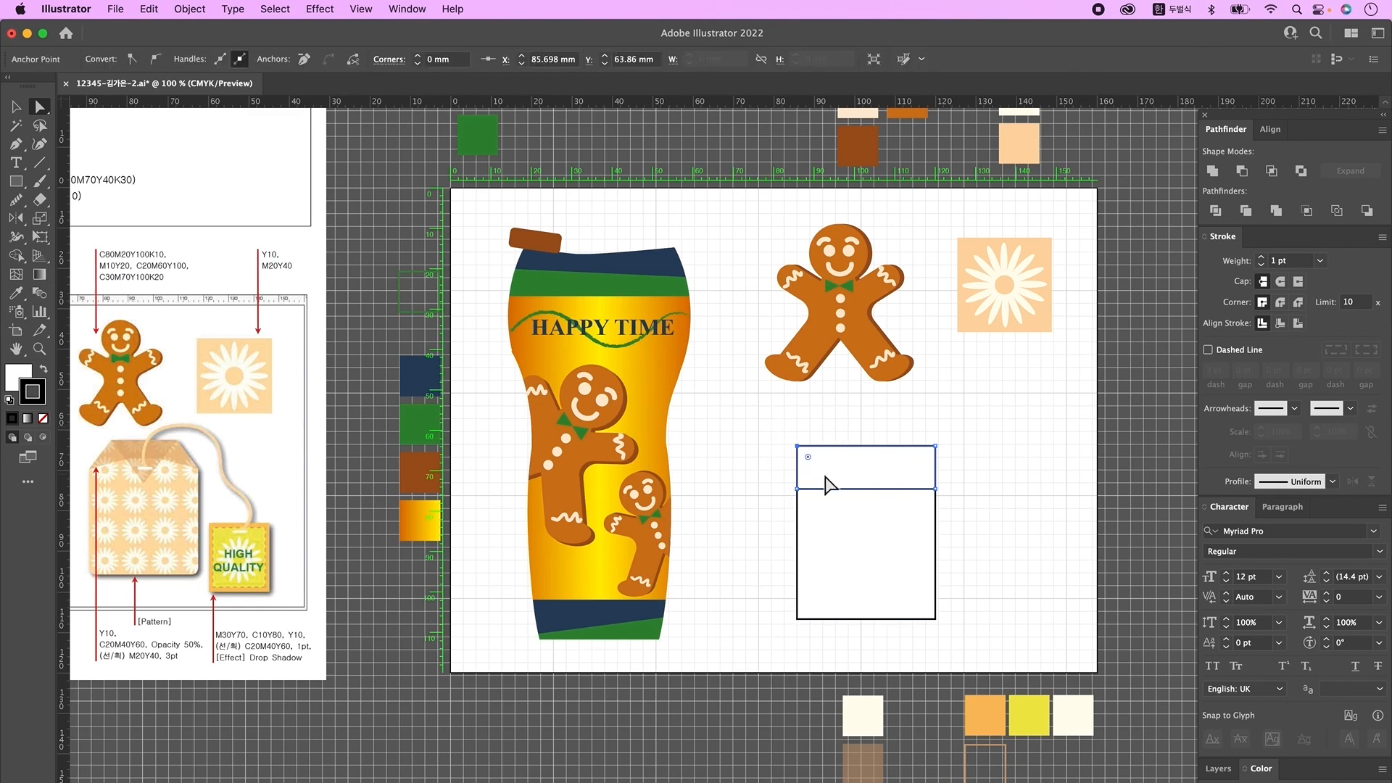
drag(961, 439, 916, 471)
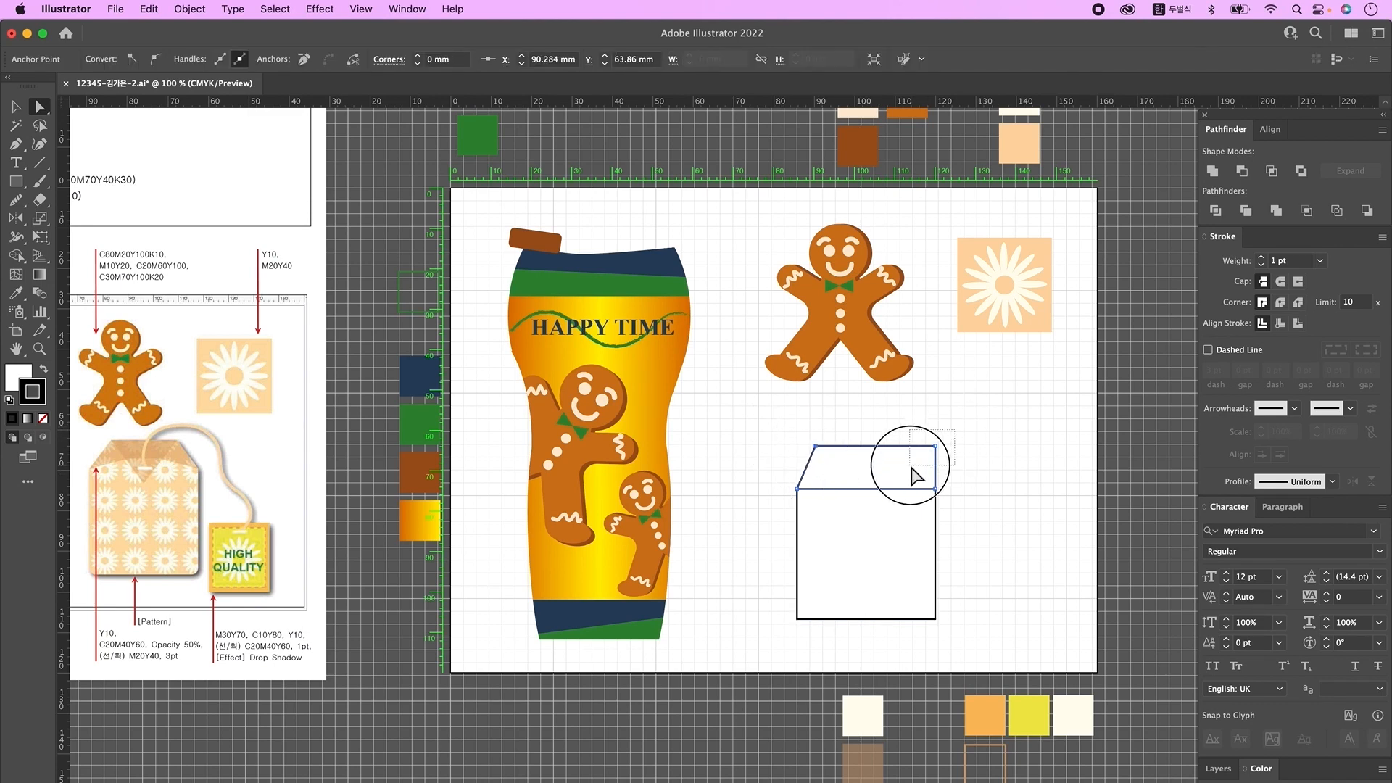
key(shift+Left)
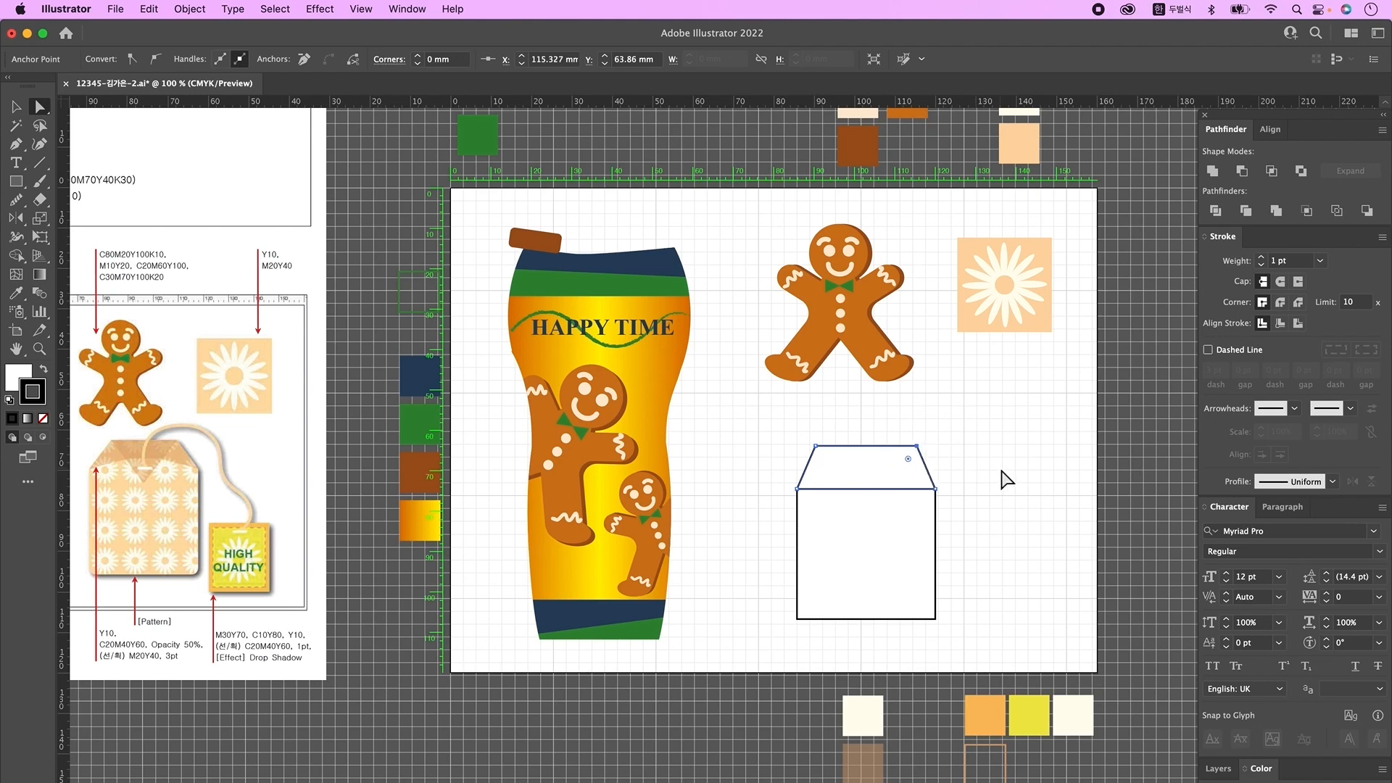
- Unite the trapezoid and the lower rectangle into a single tea bag outline
key(v)
drag(784, 411, 994, 578)
click(1213, 173)
click(1006, 570)
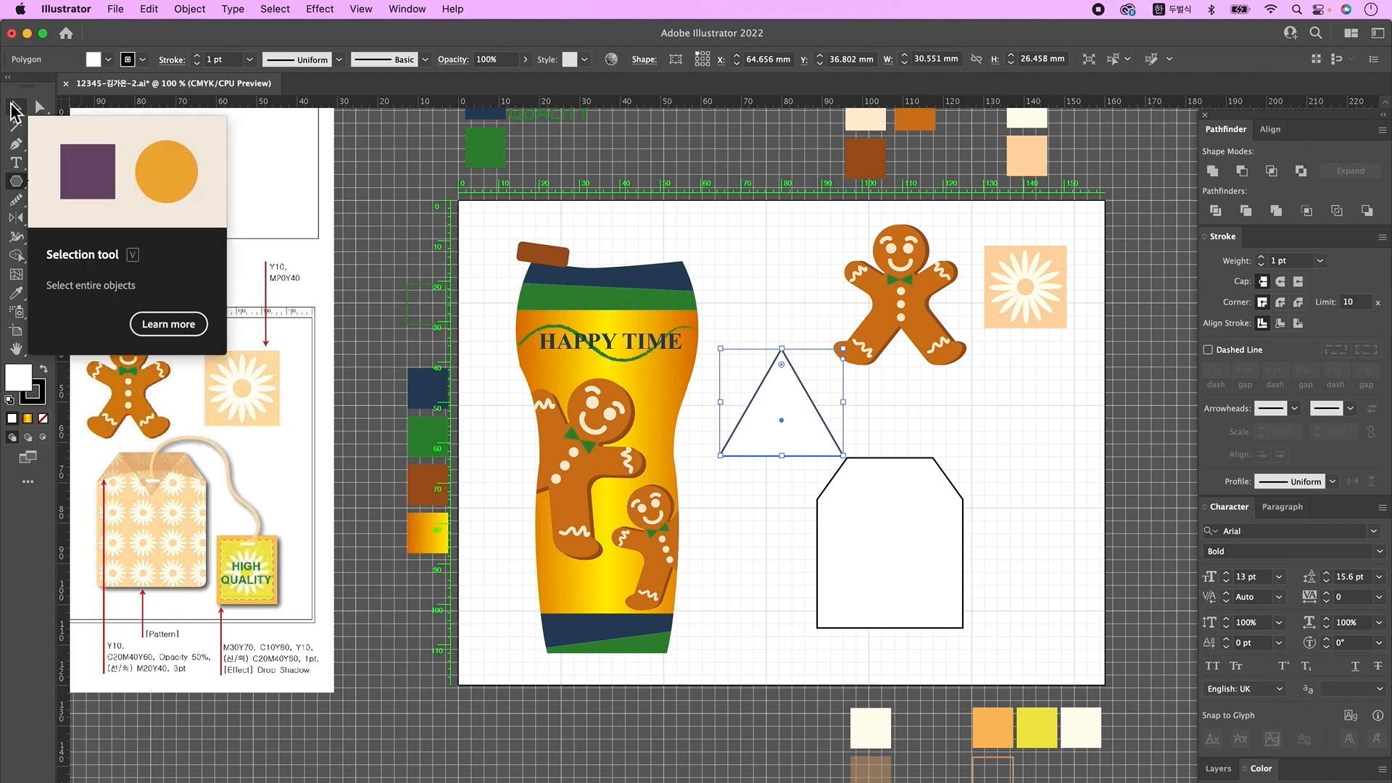
- Flip the triangle point-down, move it to the tea bag's top edge and reduce its height to fit as the center flap
click(17, 109)
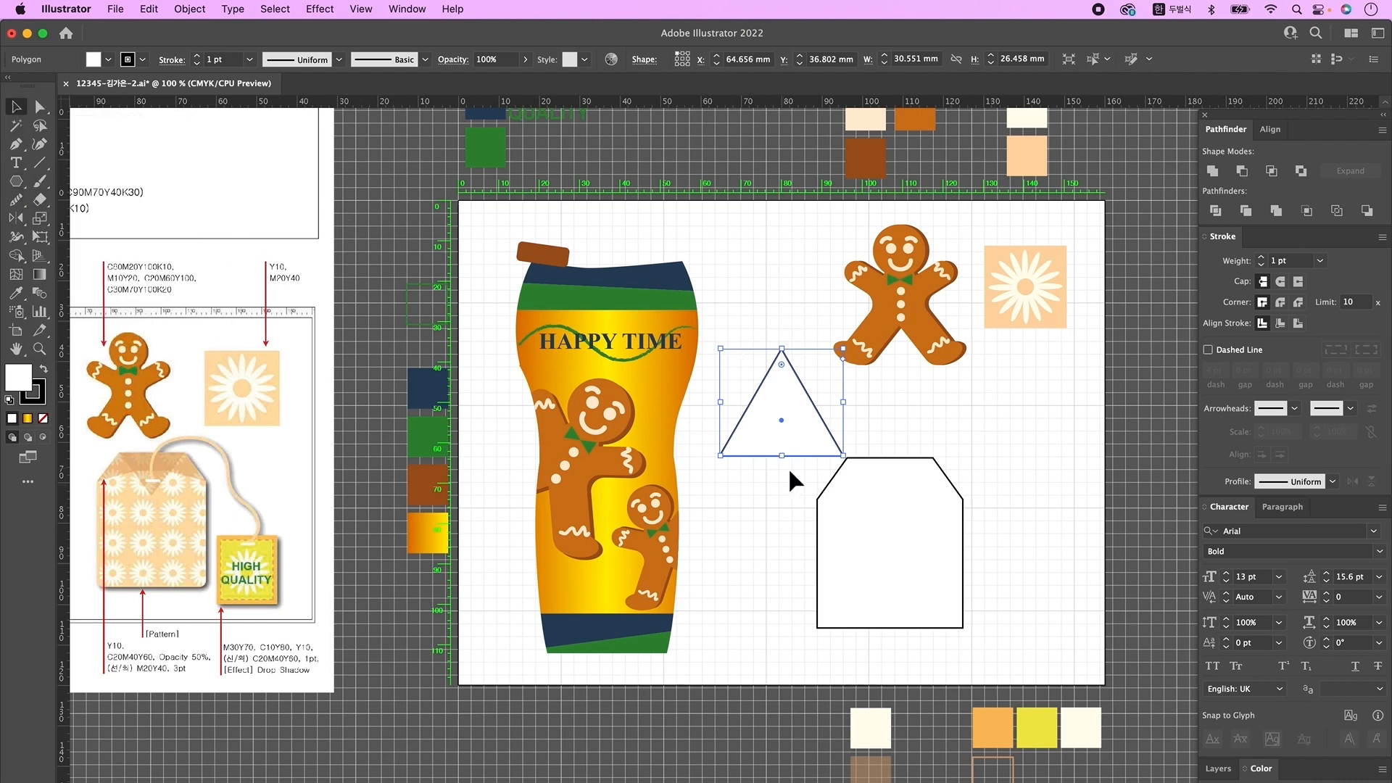
drag(850, 465, 718, 346)
drag(777, 426, 889, 500)
drag(893, 567, 893, 523)
drag(893, 523, 893, 515)
- Align the triangle and the tea bag outline to their horizontal centers
click(935, 522)
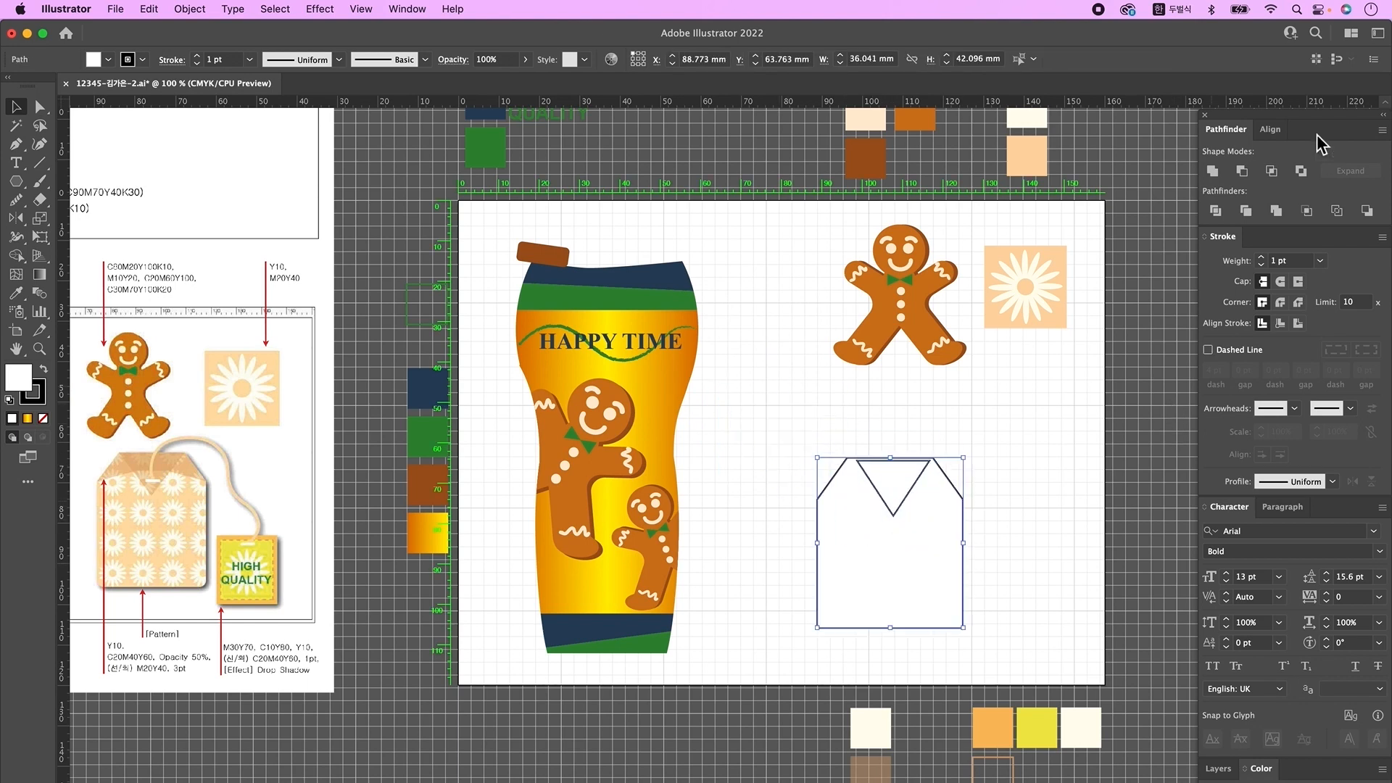
click(1274, 135)
click(1240, 172)
- Extend the tea bag's bottom edge down to a height of about 43 mm and round its two bottom corners
key(a)
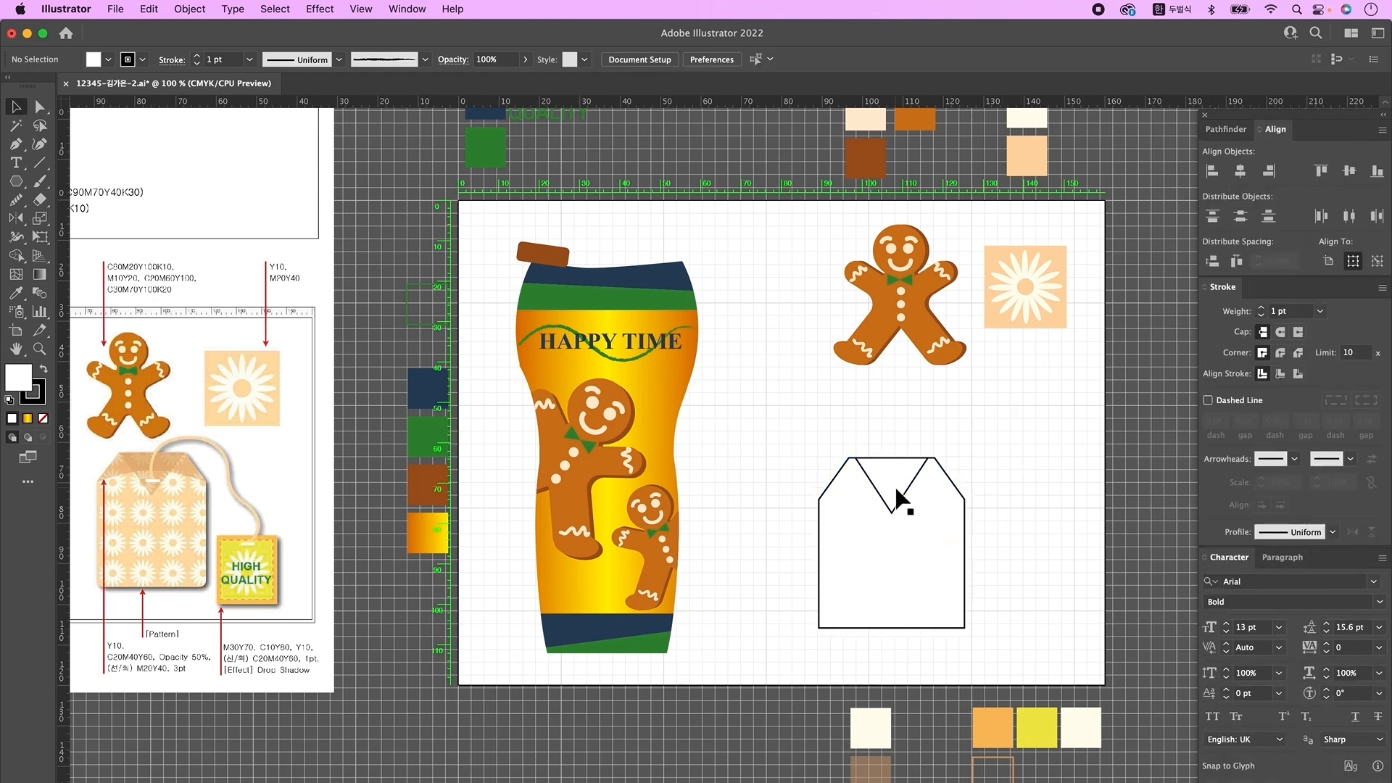
click(963, 627)
drag(965, 629, 965, 633)
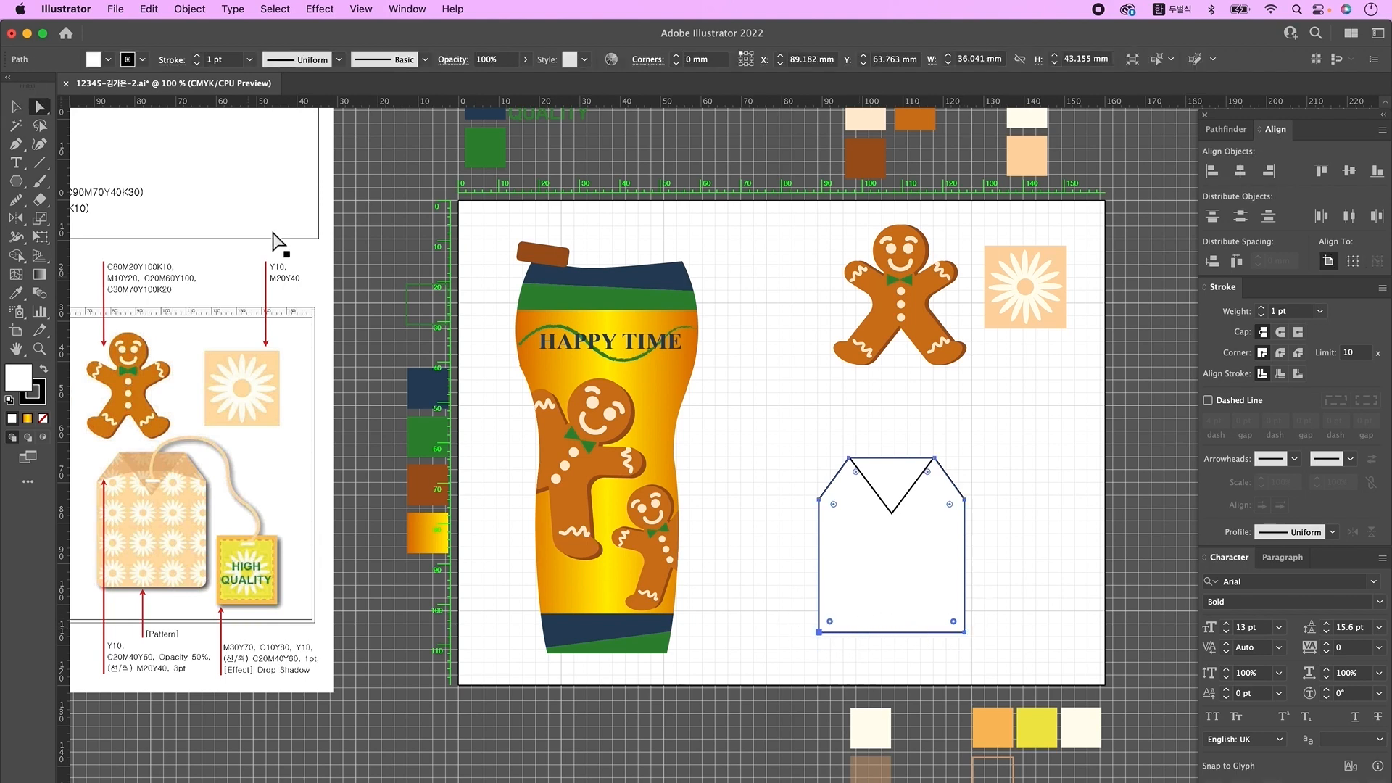
drag(833, 624, 834, 618)
click(1041, 609)
- Draw a circle about 23.5 mm wide, delete its bottom anchor to leave an upper arc, and remove the fill
drag(16, 181, 100, 202)
alt+click(14, 182)
drag(717, 373, 751, 458)
click(39, 106)
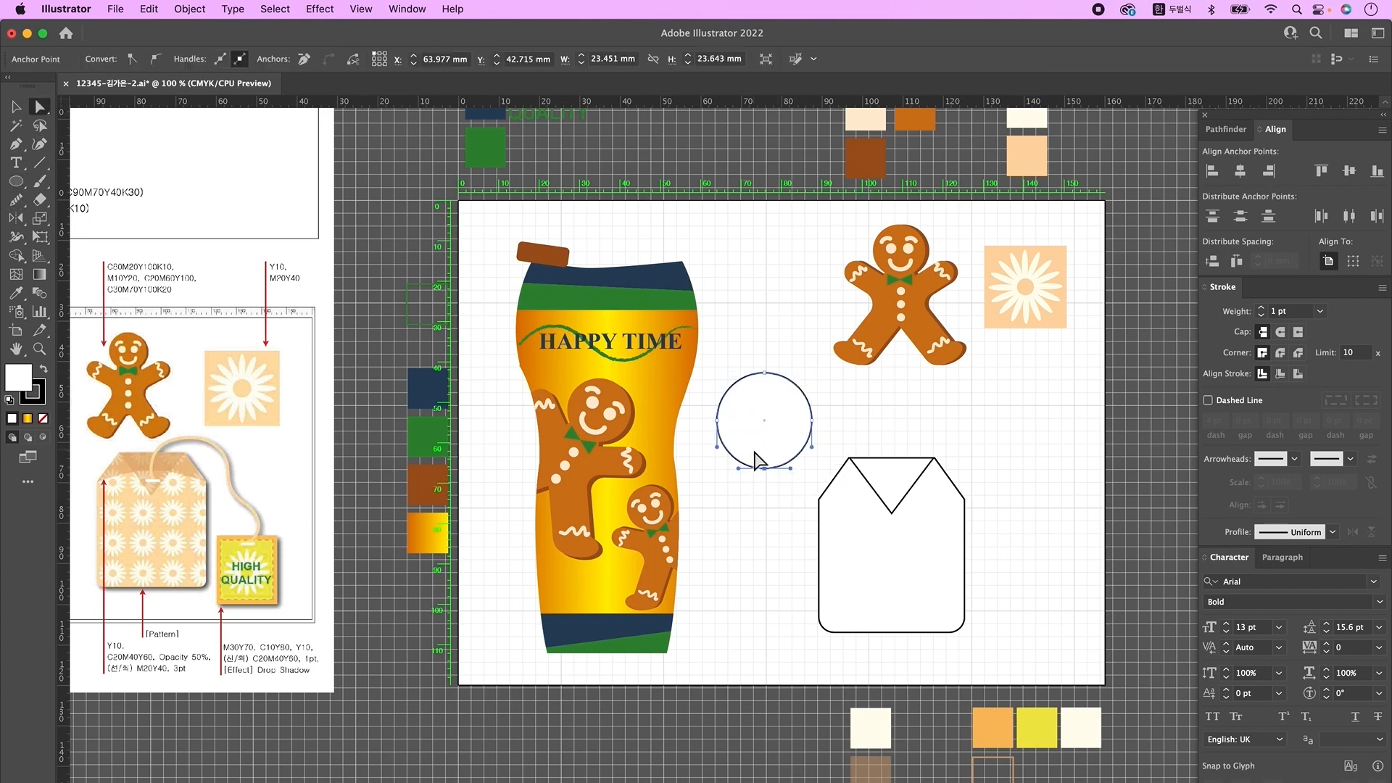
key(Delete)
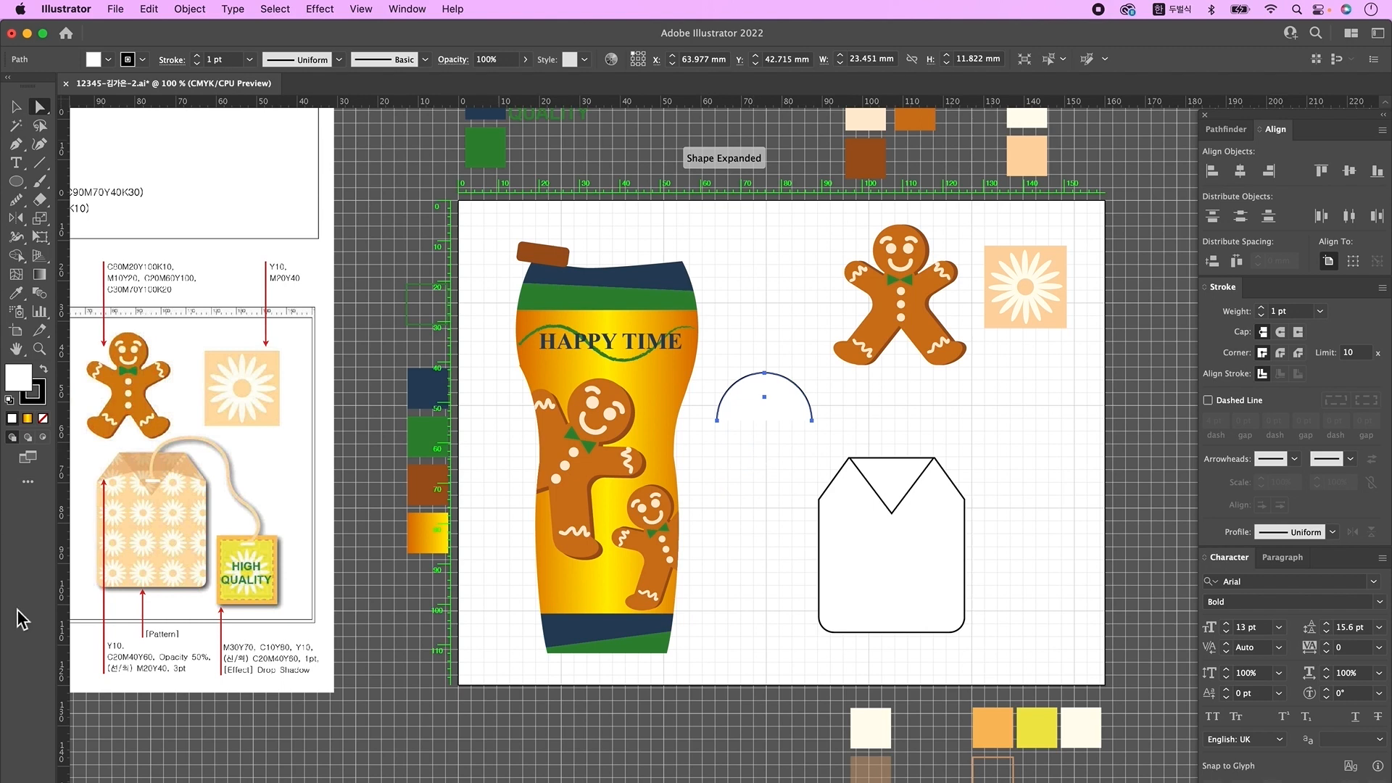
click(43, 418)
- Enlarge the arc to about 58 mm wide and place it across the upper part of the tea bag
click(16, 107)
drag(802, 393, 941, 516)
drag(905, 545, 916, 622)
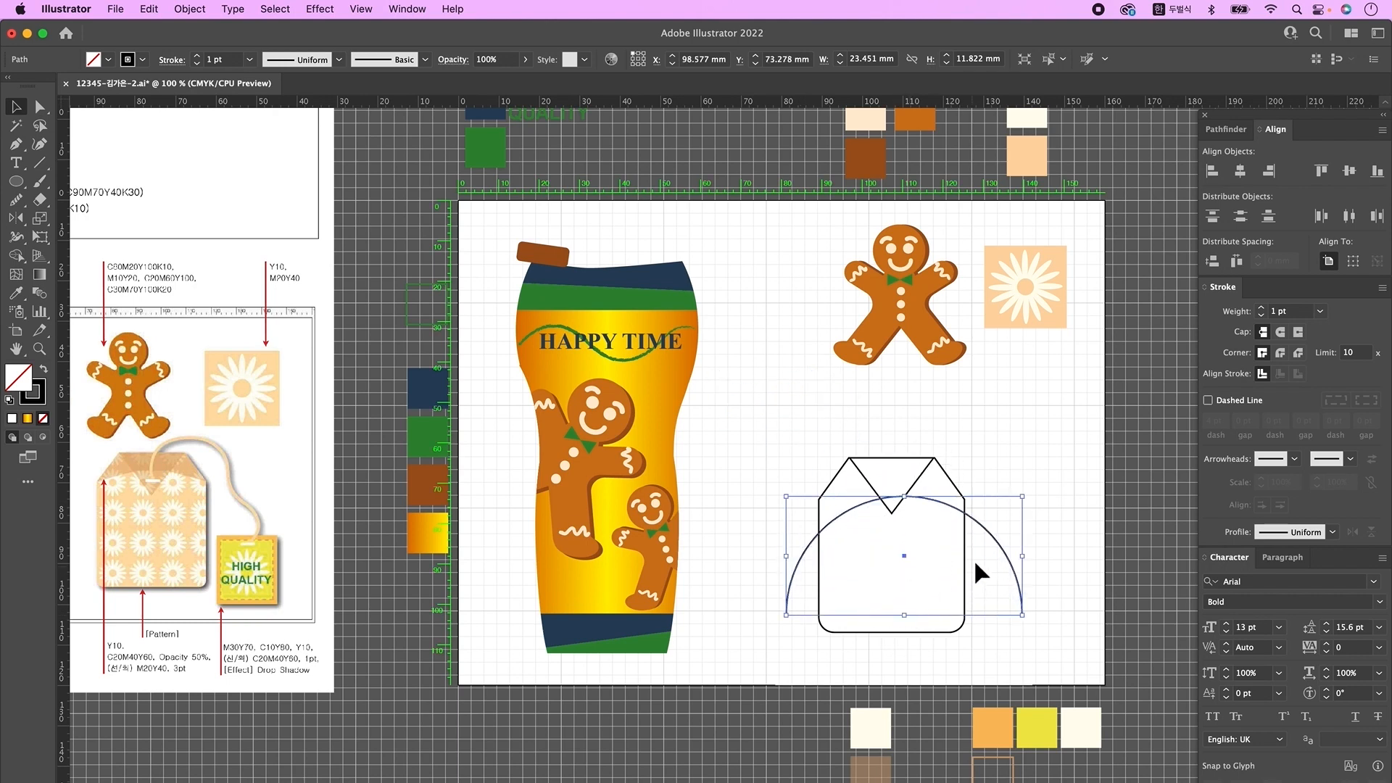
drag(995, 542, 977, 516)
click(1021, 468)
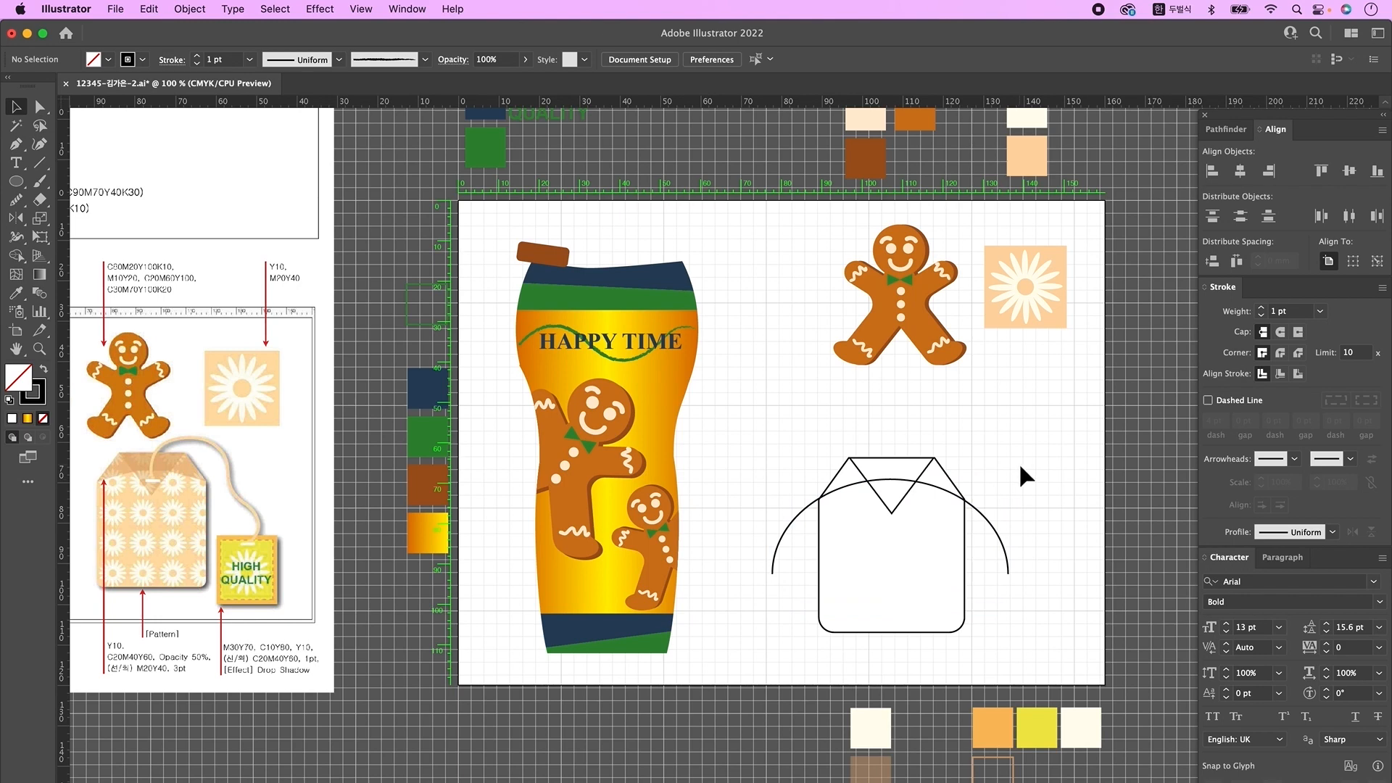
- Center the arc horizontally on the tea bag, using the tea bag outline as the key object
drag(956, 519, 958, 520)
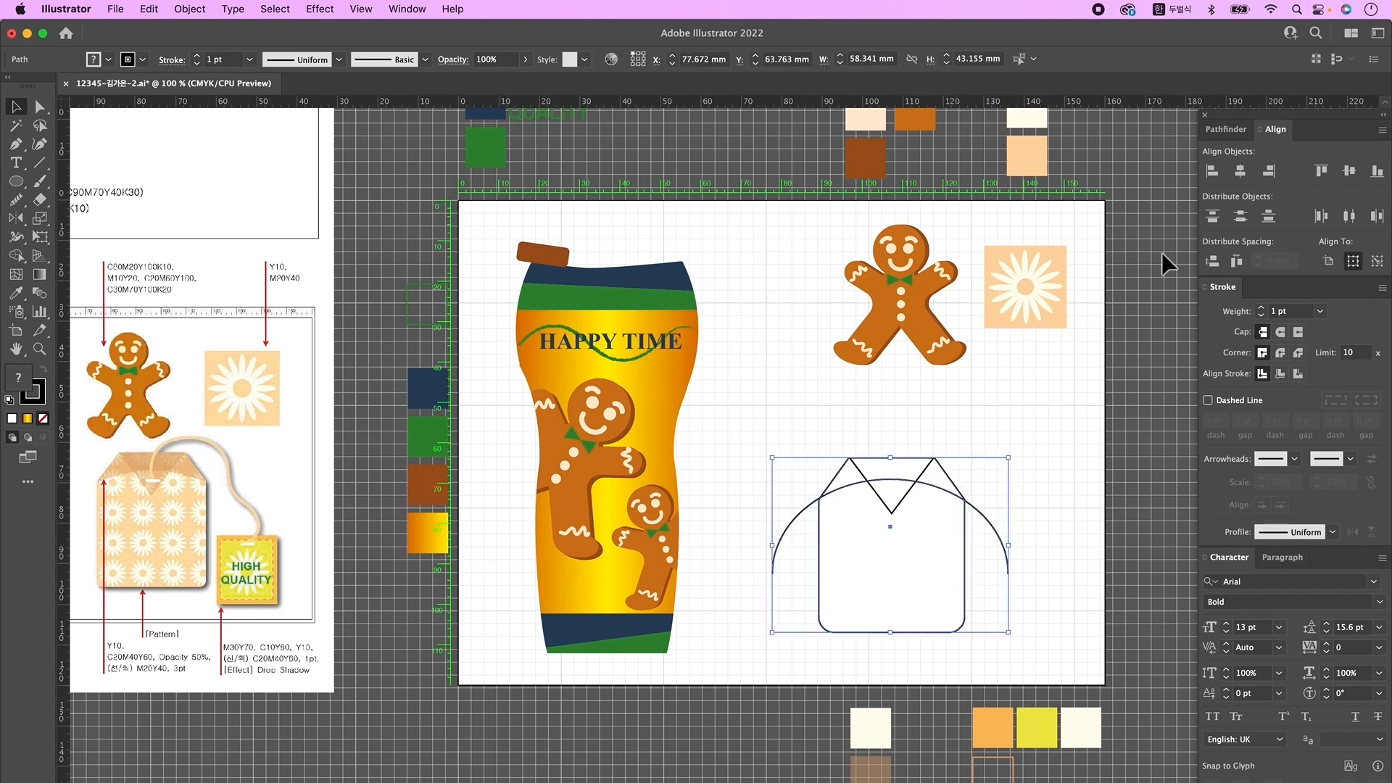
click(912, 576)
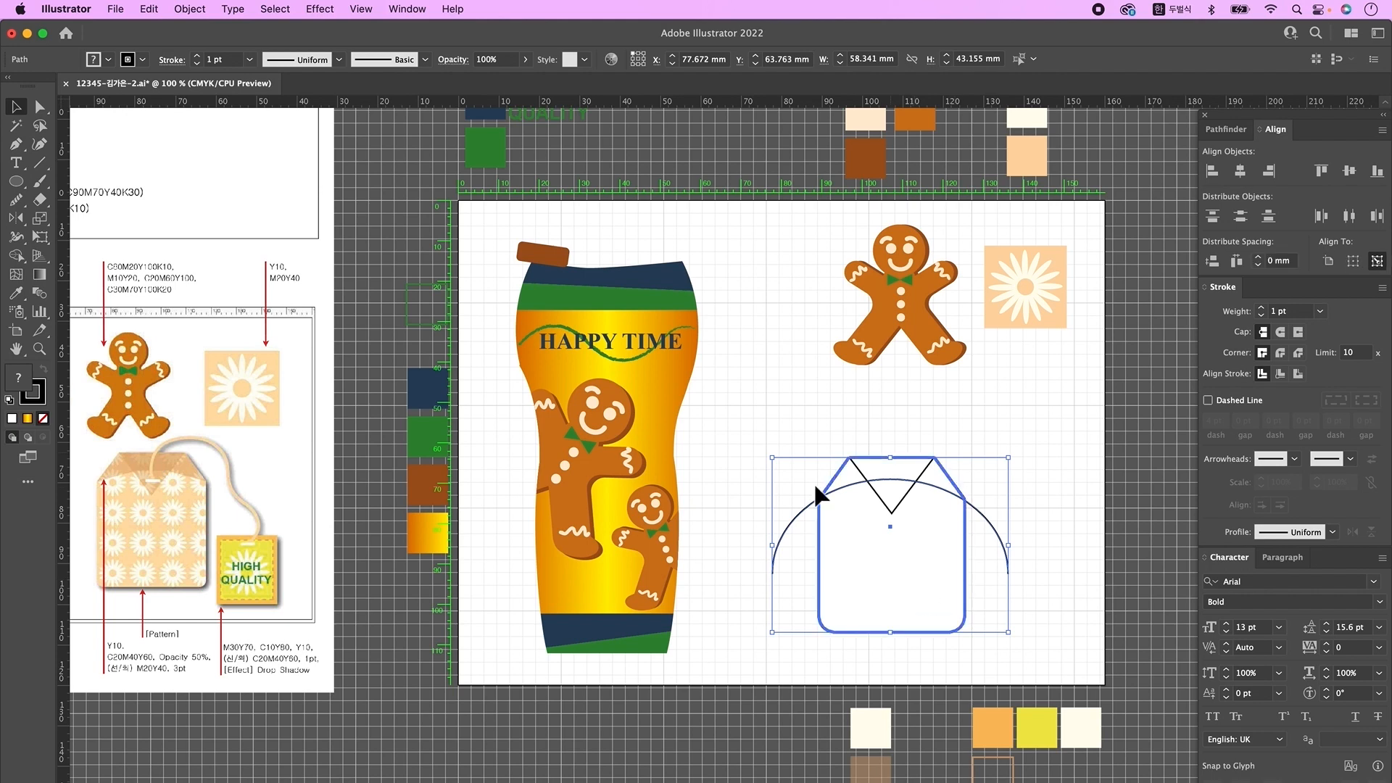
click(1240, 172)
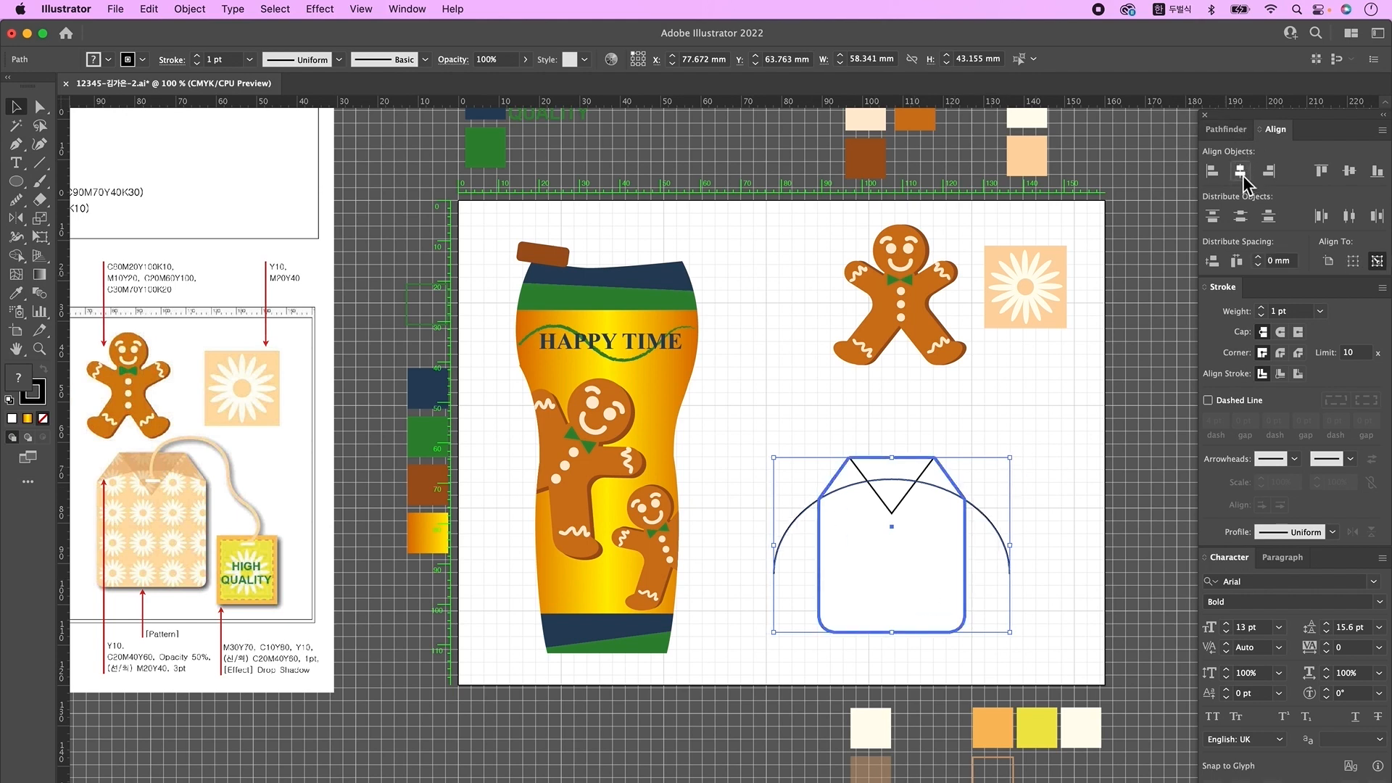
click(1072, 625)
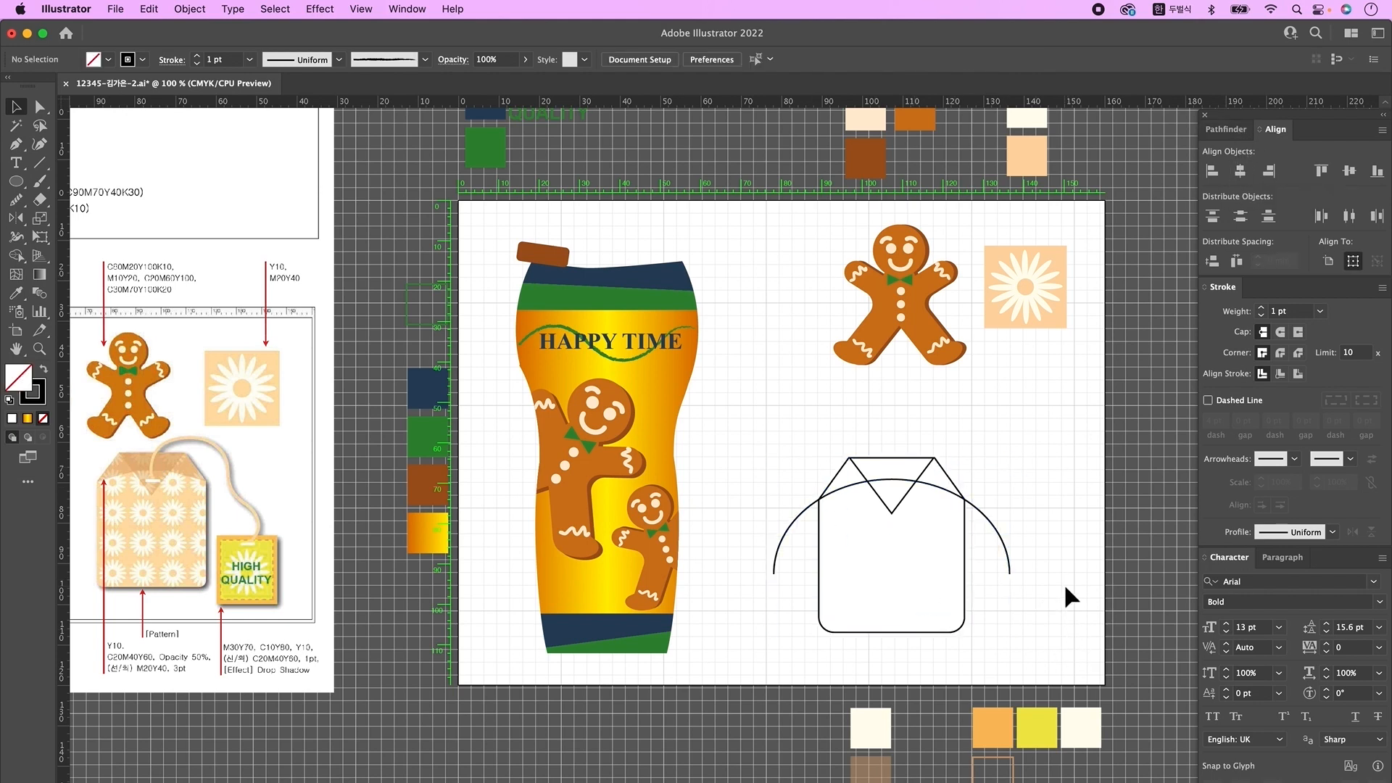
- Duplicate the tea bag outline and arc beside the original and divide the copy along the arc
scroll(982, 501, right, 2)
mouse_move(880, 528)
mouse_down()
mouse_move(881, 511)
mouse_move(1015, 559)
mouse_move(1093, 558)
mouse_move(1122, 529)
mouse_up()
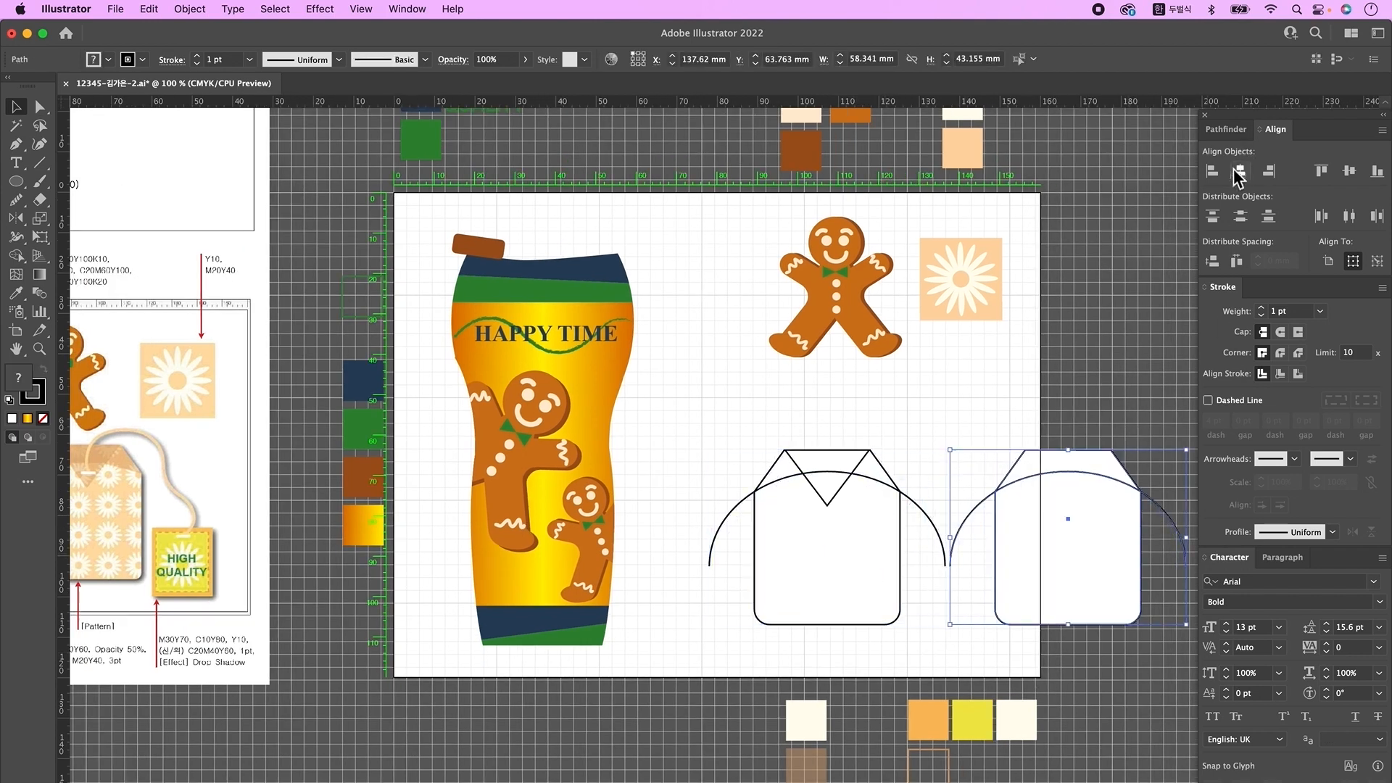
click(1217, 127)
click(1215, 210)
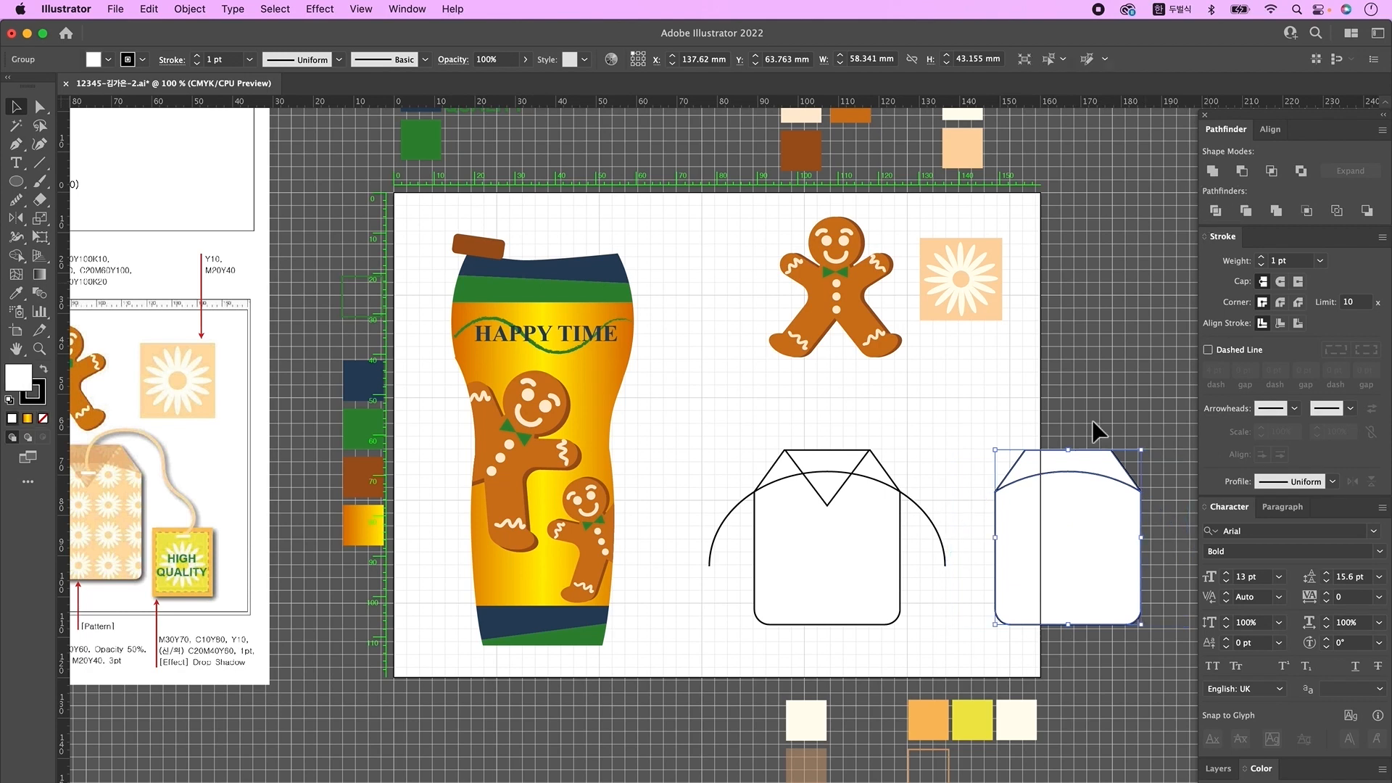
- Ungroup the divided copy and delete its lower body, keeping the piece above the arc
right_click(1069, 532)
click(1098, 671)
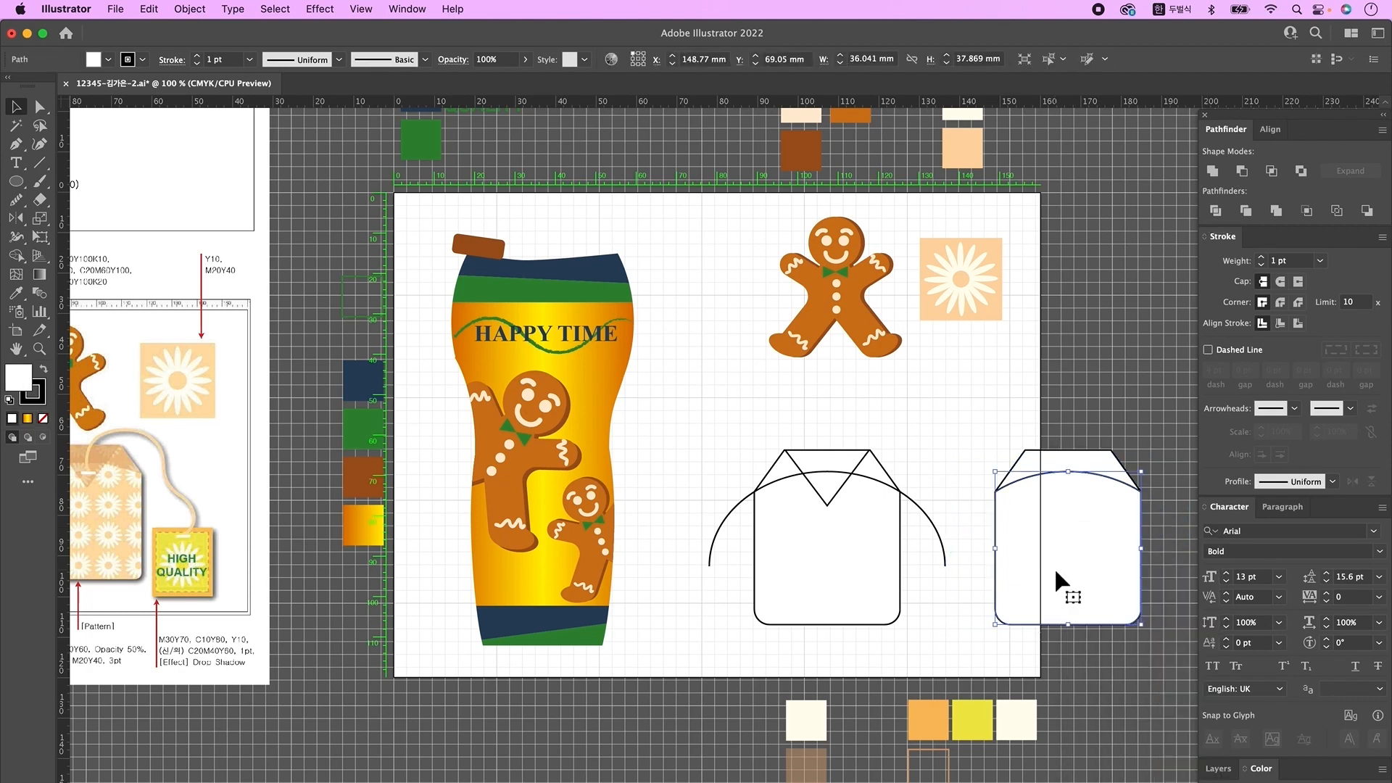
key(Delete)
- Align the remaining curved flap piece onto the top of the original tea bag and delete the original arc
click(972, 577)
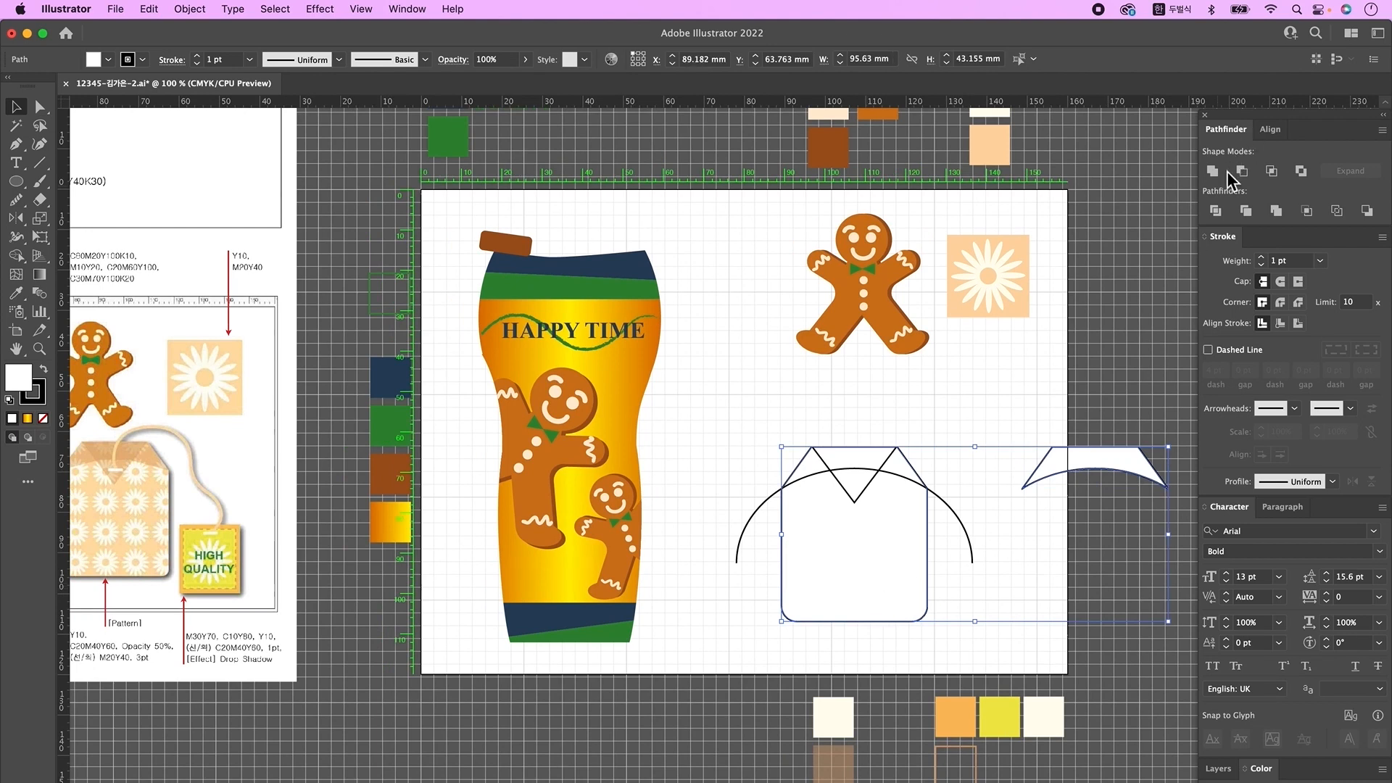
click(1269, 129)
click(967, 542)
key(Delete)
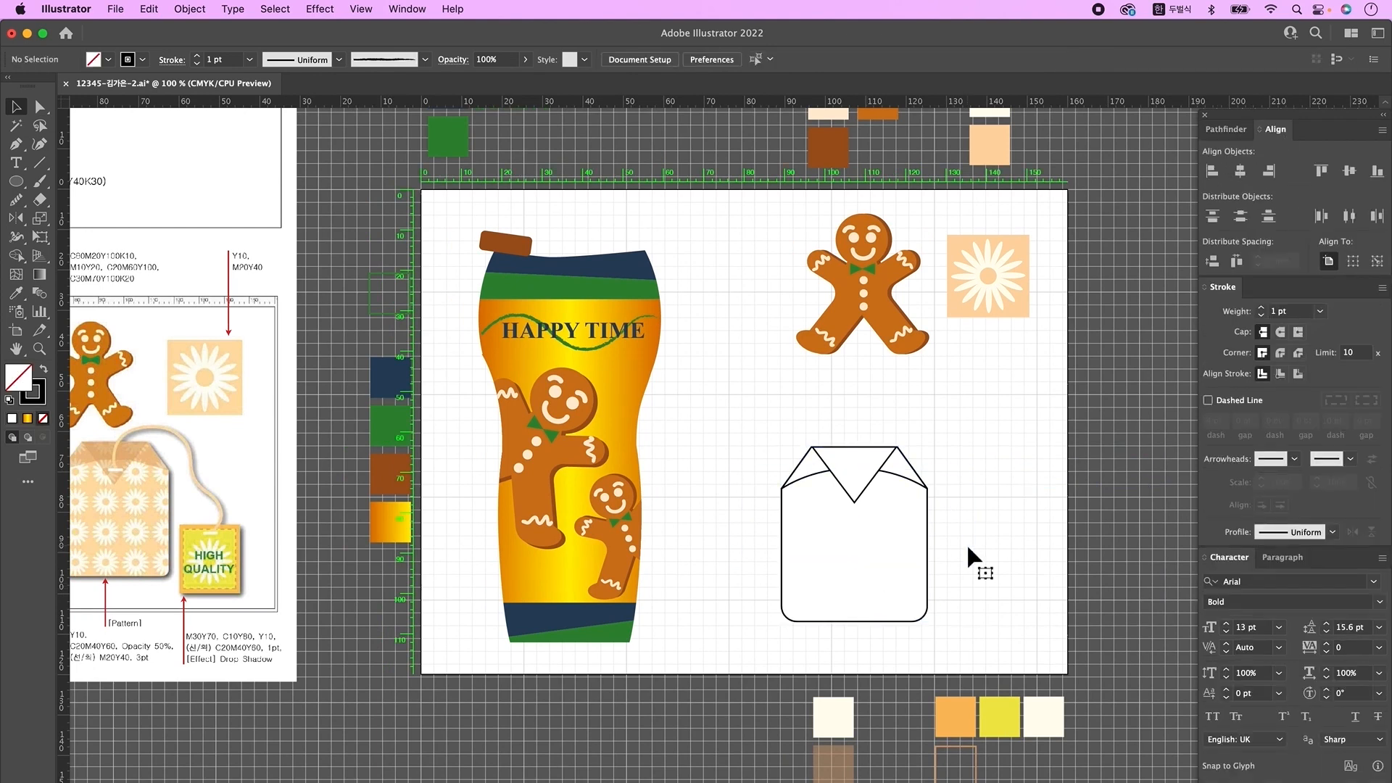
- Show the swatches, duplicate the daisy tile beside the tea bag and scale the copy down to about 9 mm square
click(966, 562)
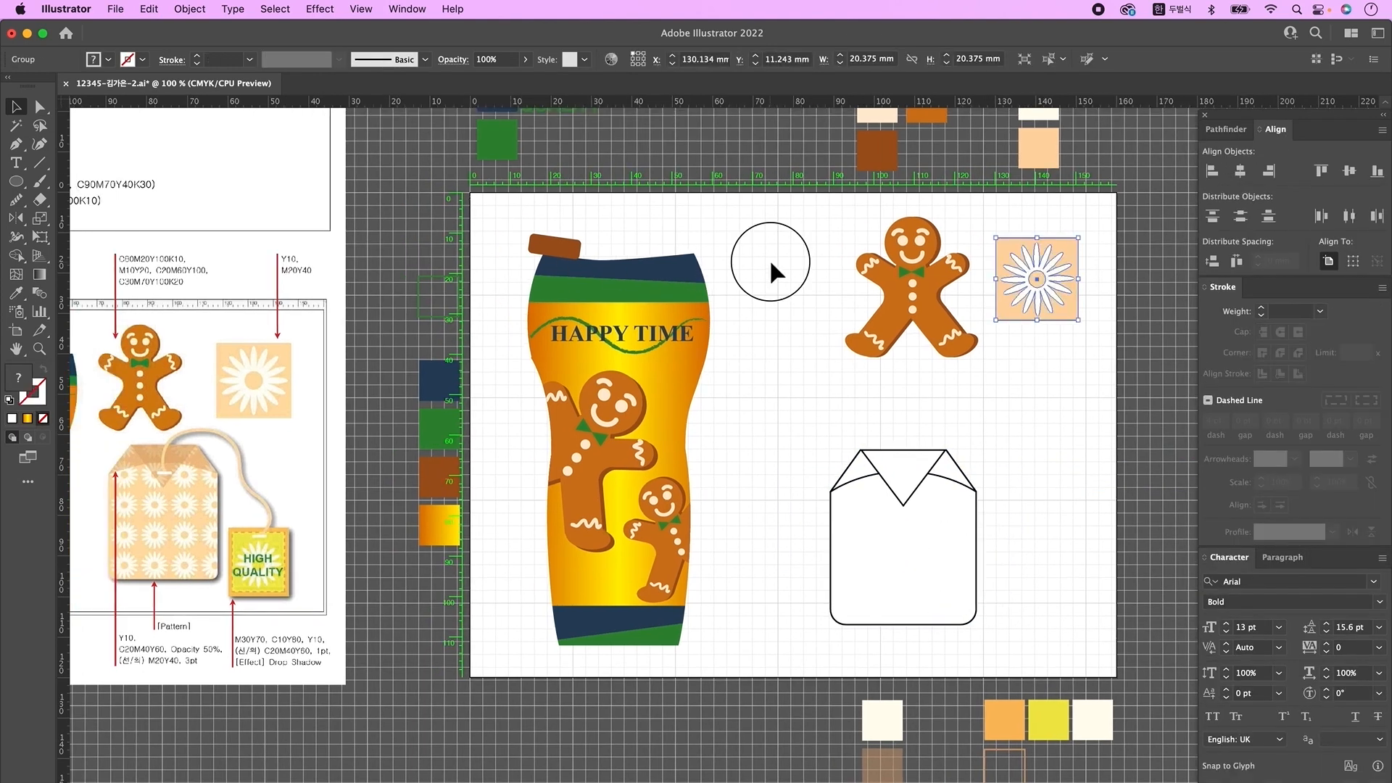
click(770, 263)
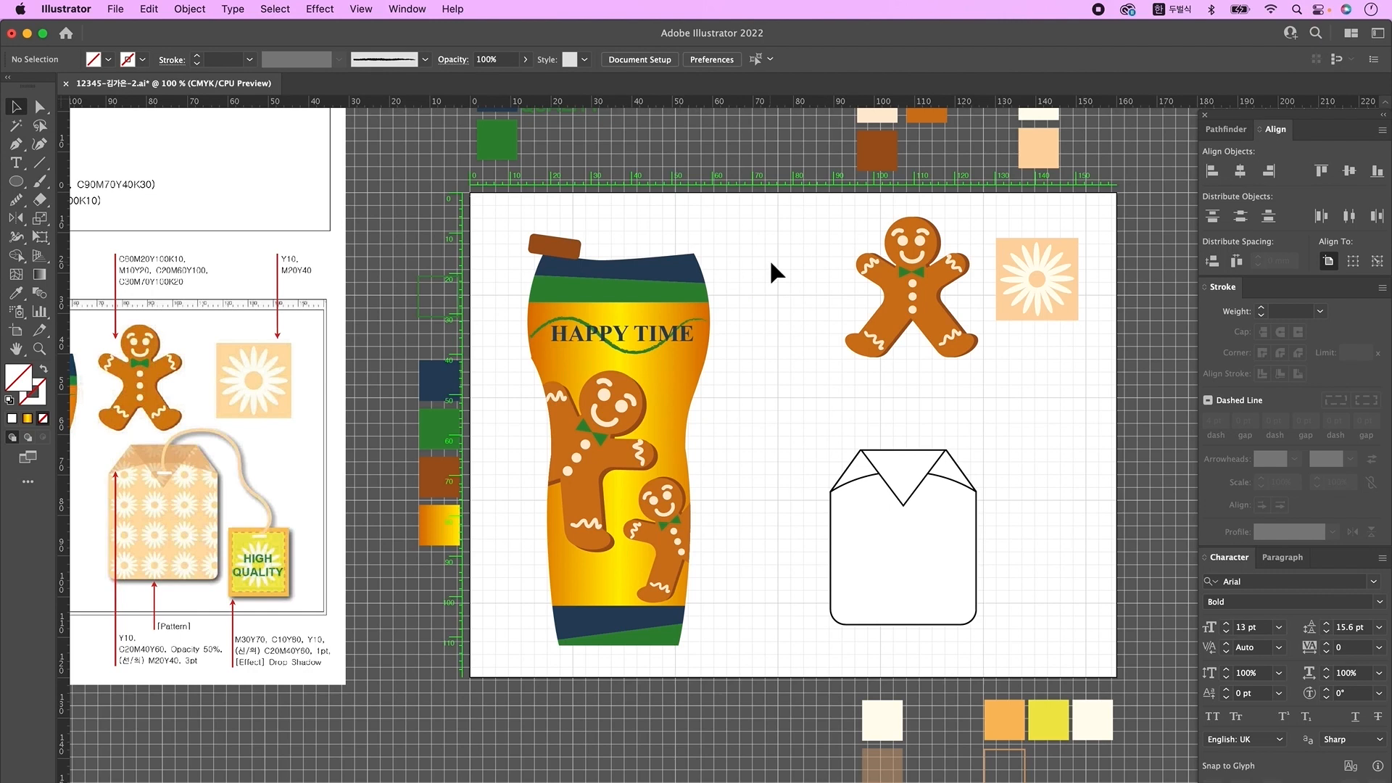
click(408, 10)
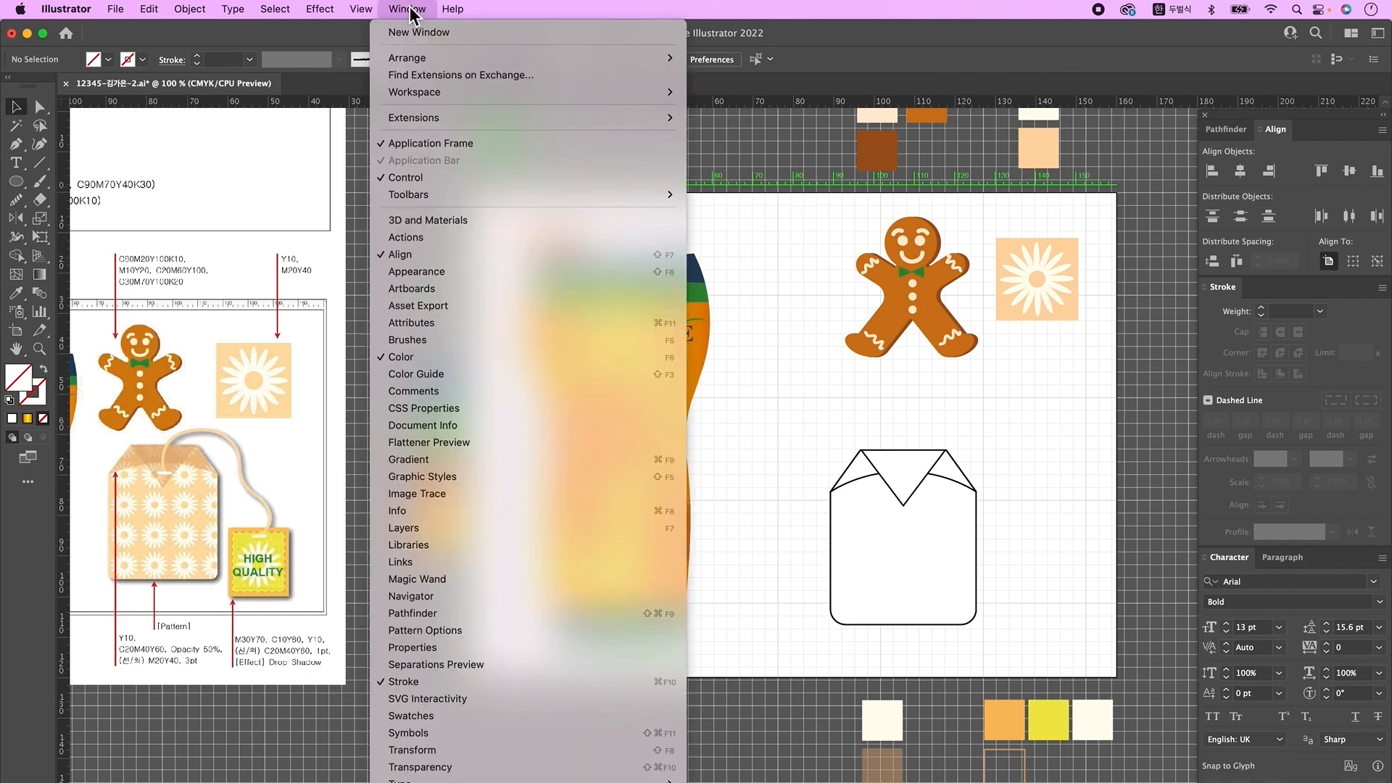
click(411, 716)
click(1044, 275)
drag(1044, 276, 1060, 592)
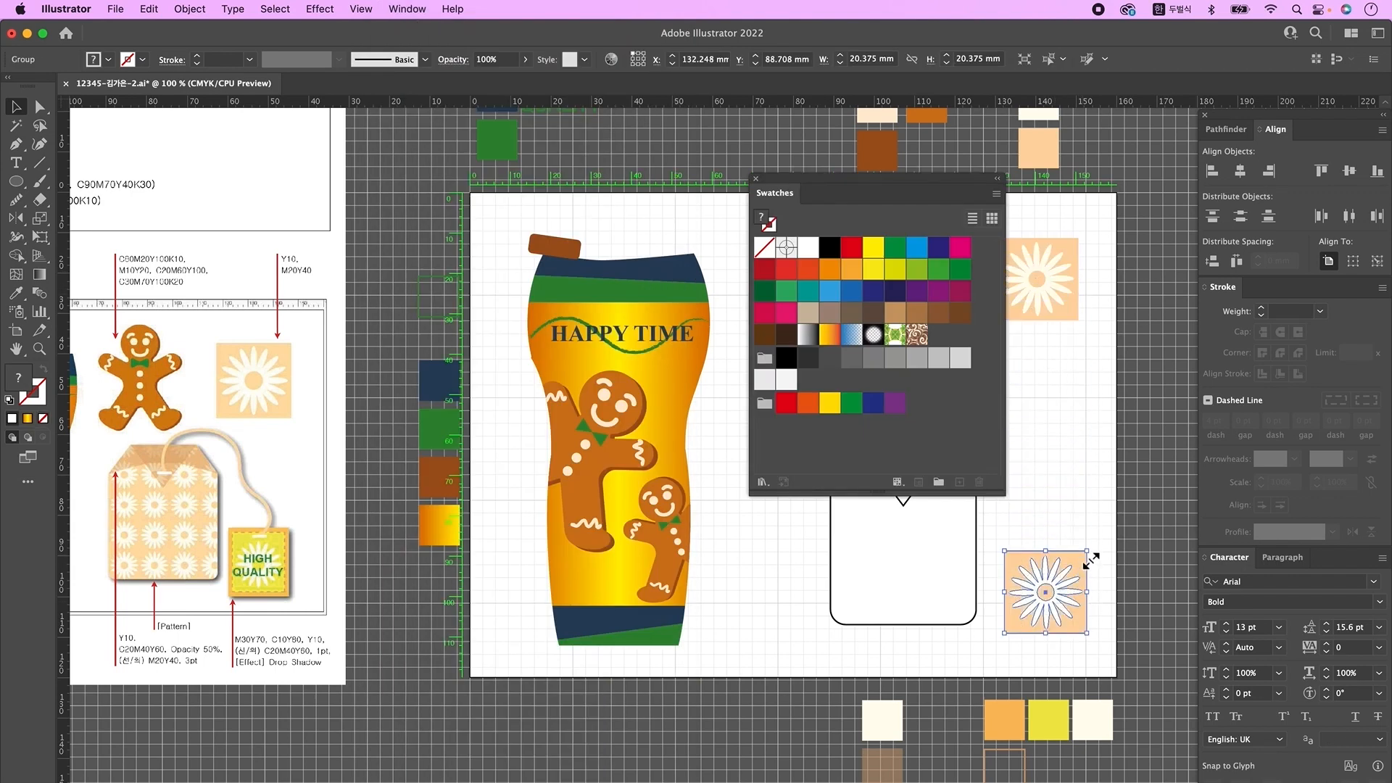
drag(1087, 553, 1064, 596)
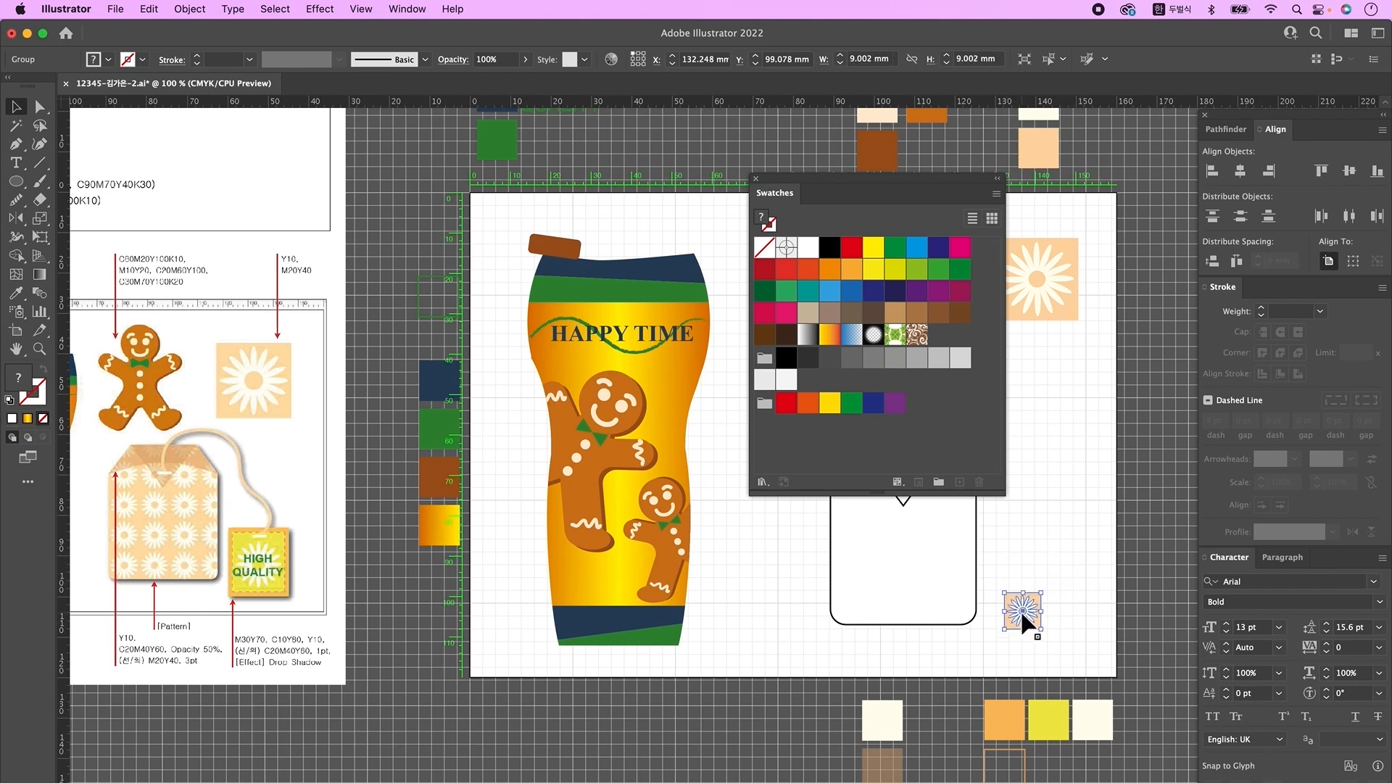
- Register the small daisy tile as a pattern swatch and delete the small copy from the artboard
drag(1022, 612, 938, 406)
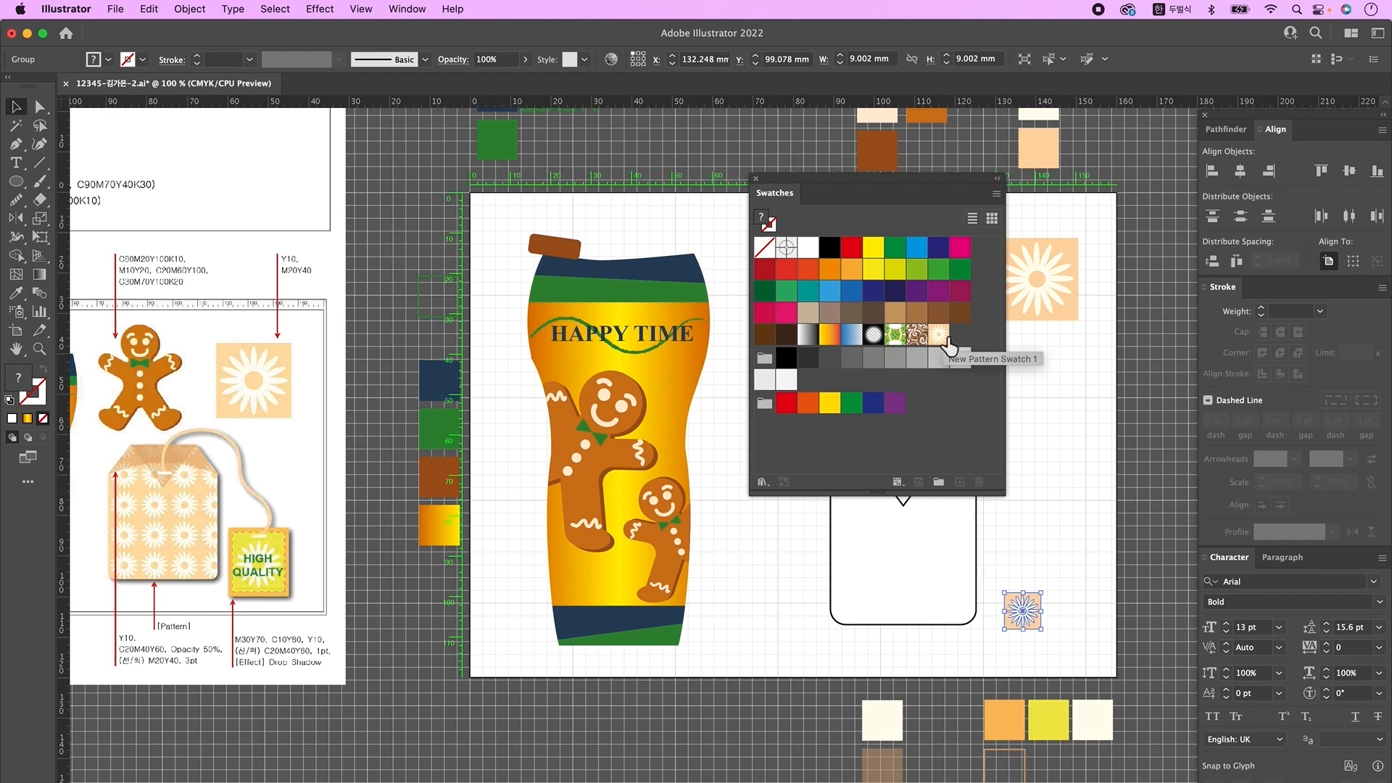
click(1047, 631)
key(Delete)
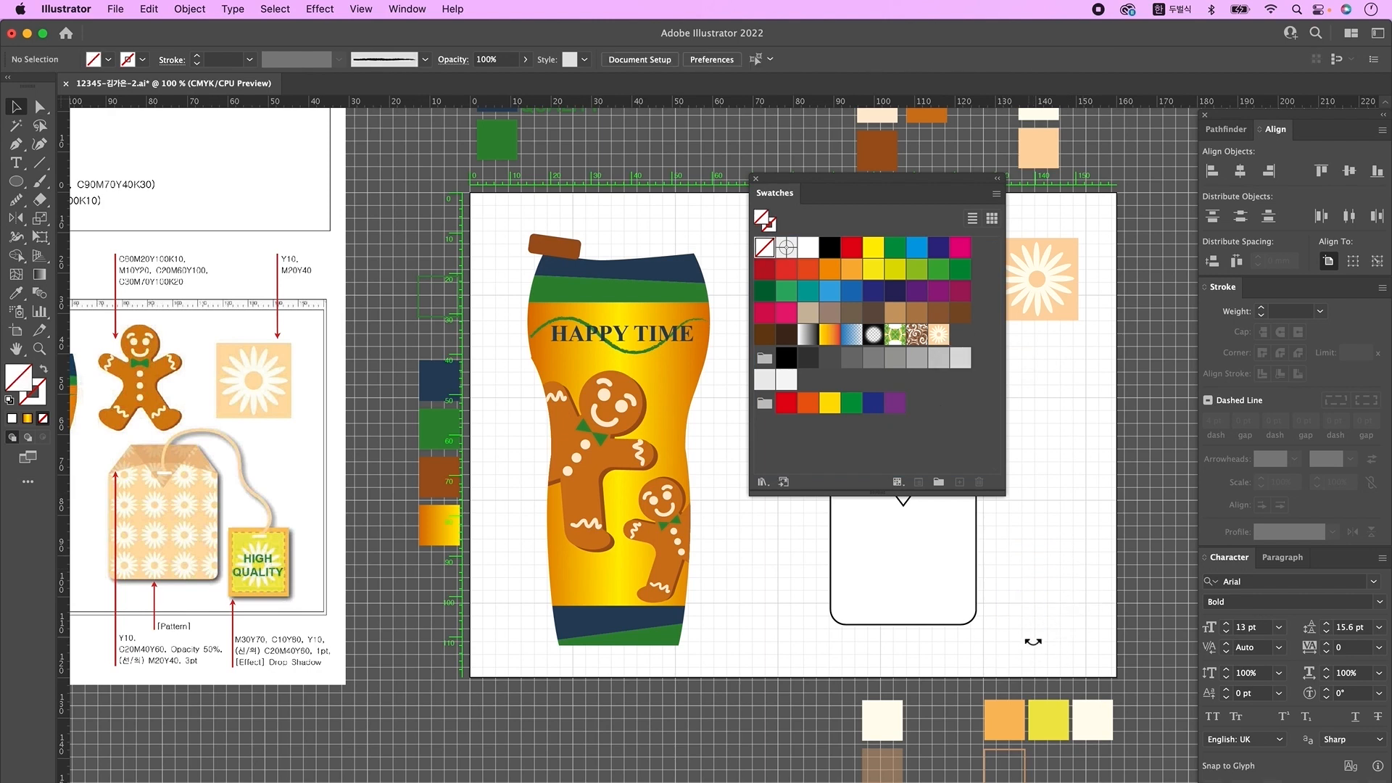
- Rename the new daisy pattern swatch 꽃잎 and finish pattern editing
drag(739, 293, 853, 436)
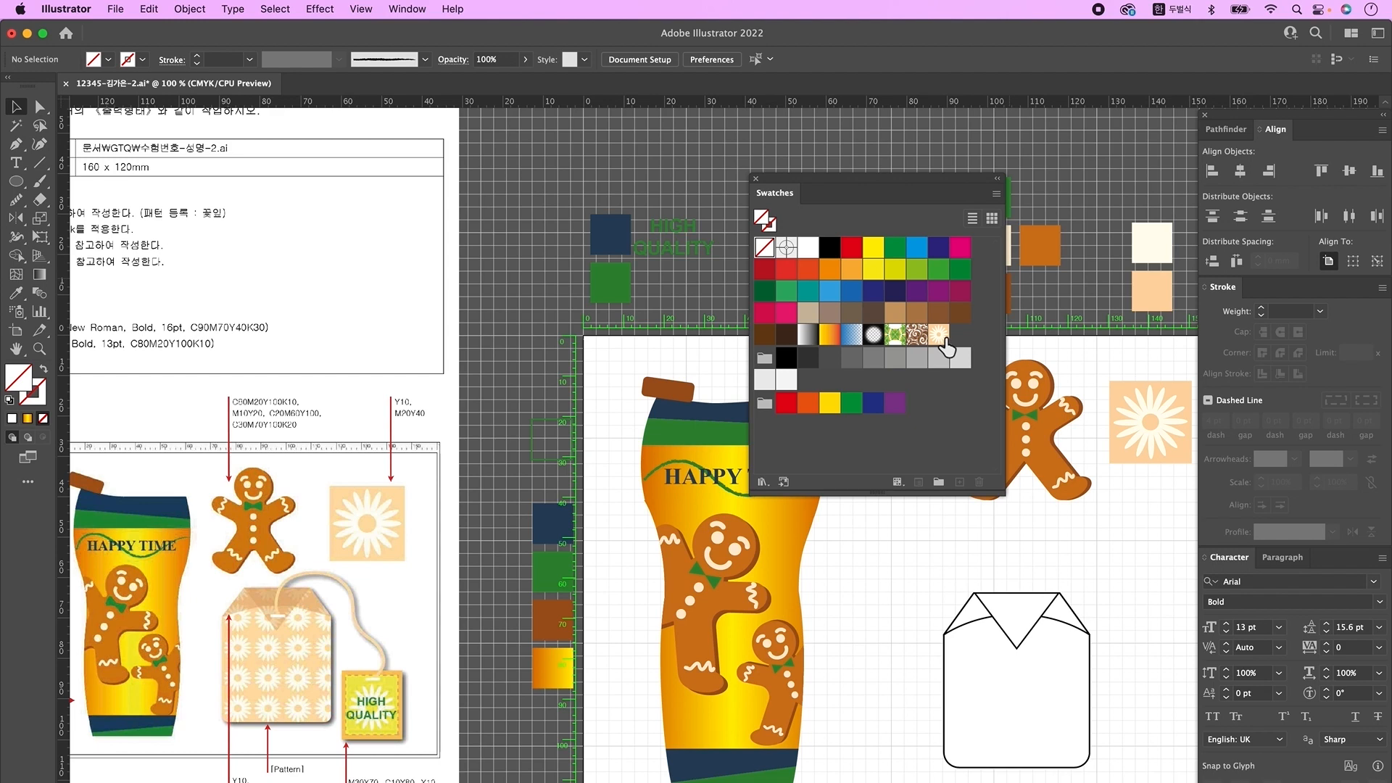
double_click(941, 337)
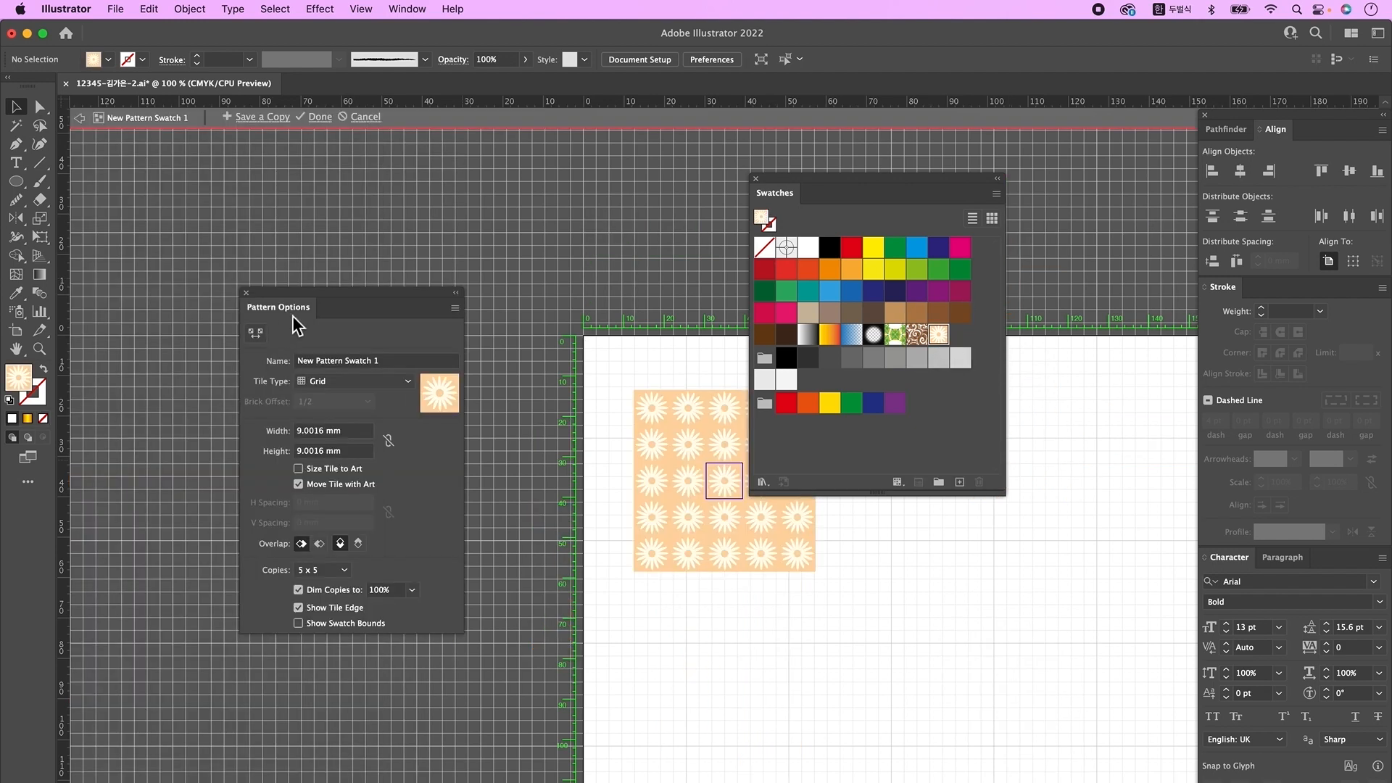
drag(406, 360, 294, 360)
text(ㅠ)
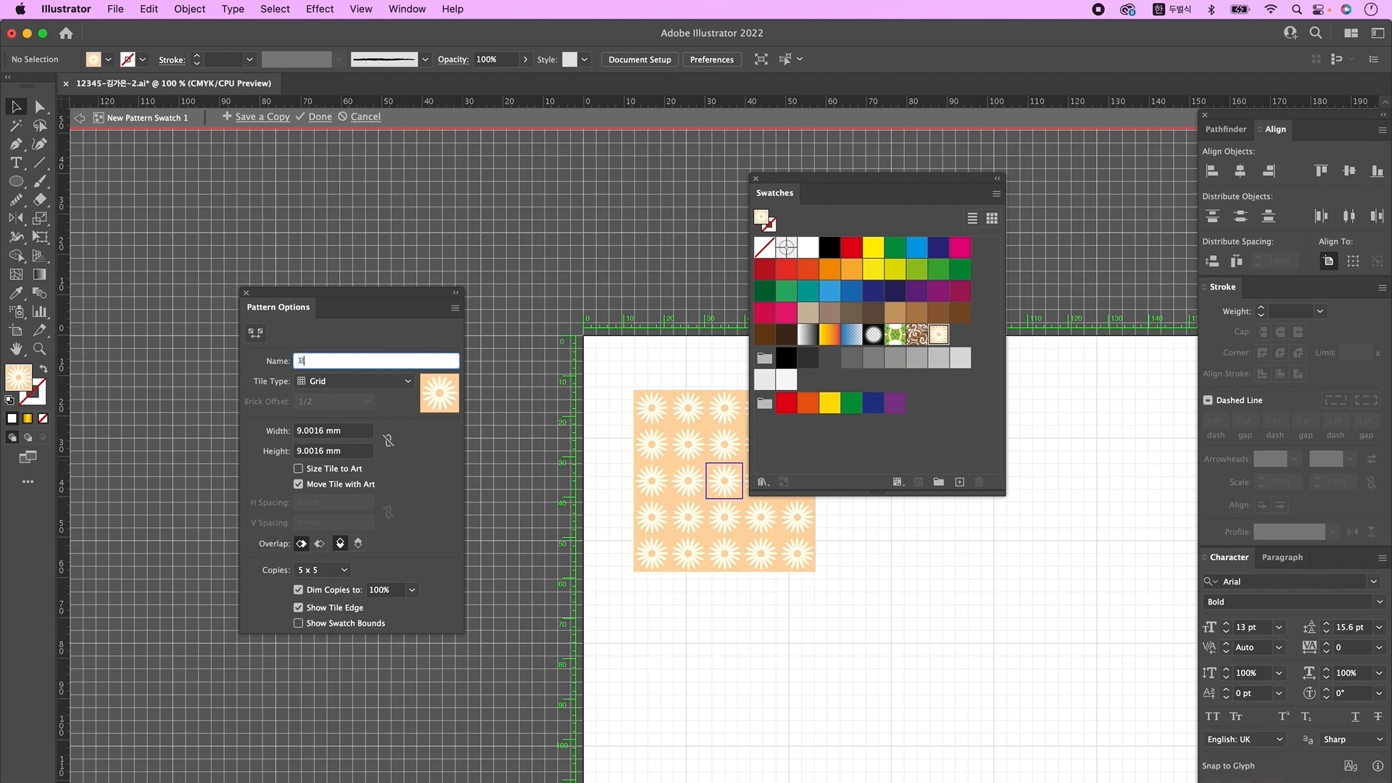
text(잎)
key(Return)
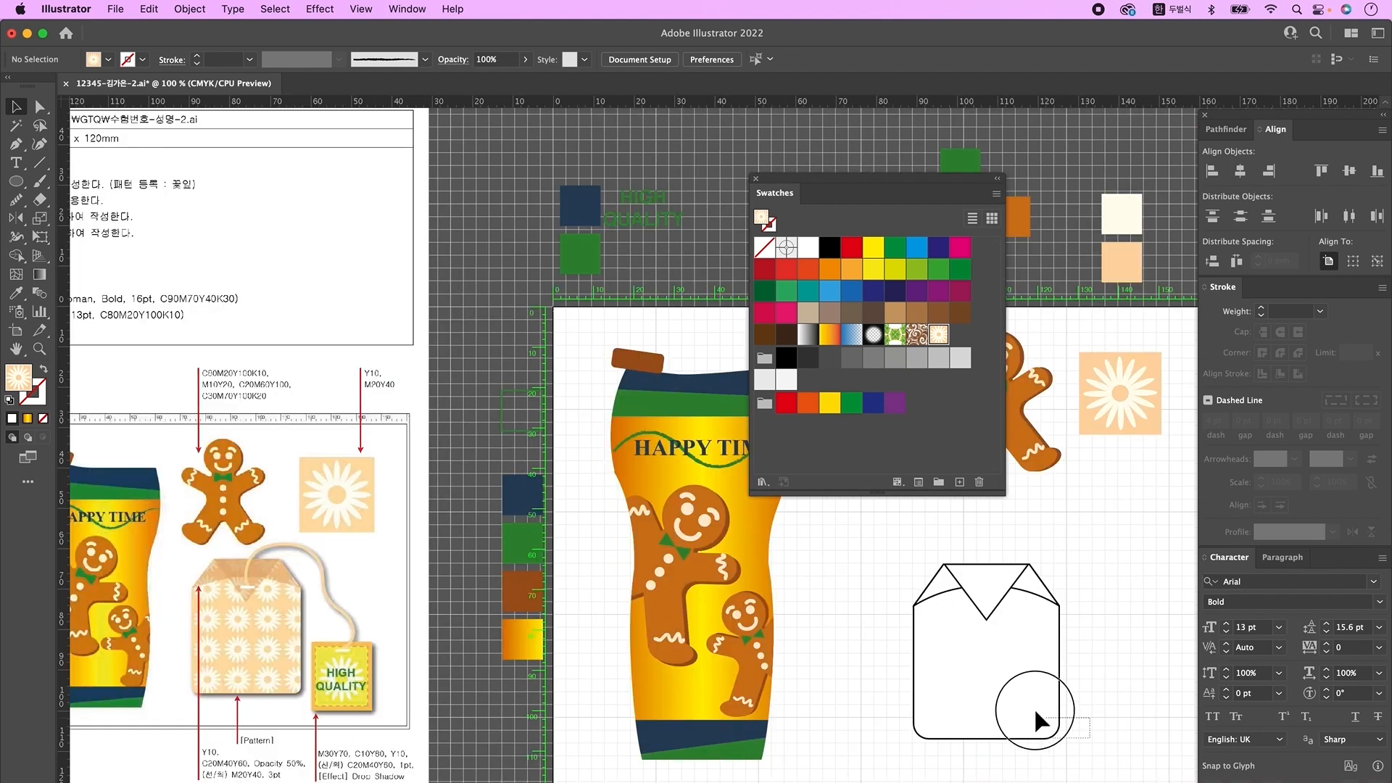
- Fill the tea bag body with the 꽃잎 pattern and shift the right-side anchor points inward to narrow the bag to about 33.6 mm
click(1043, 700)
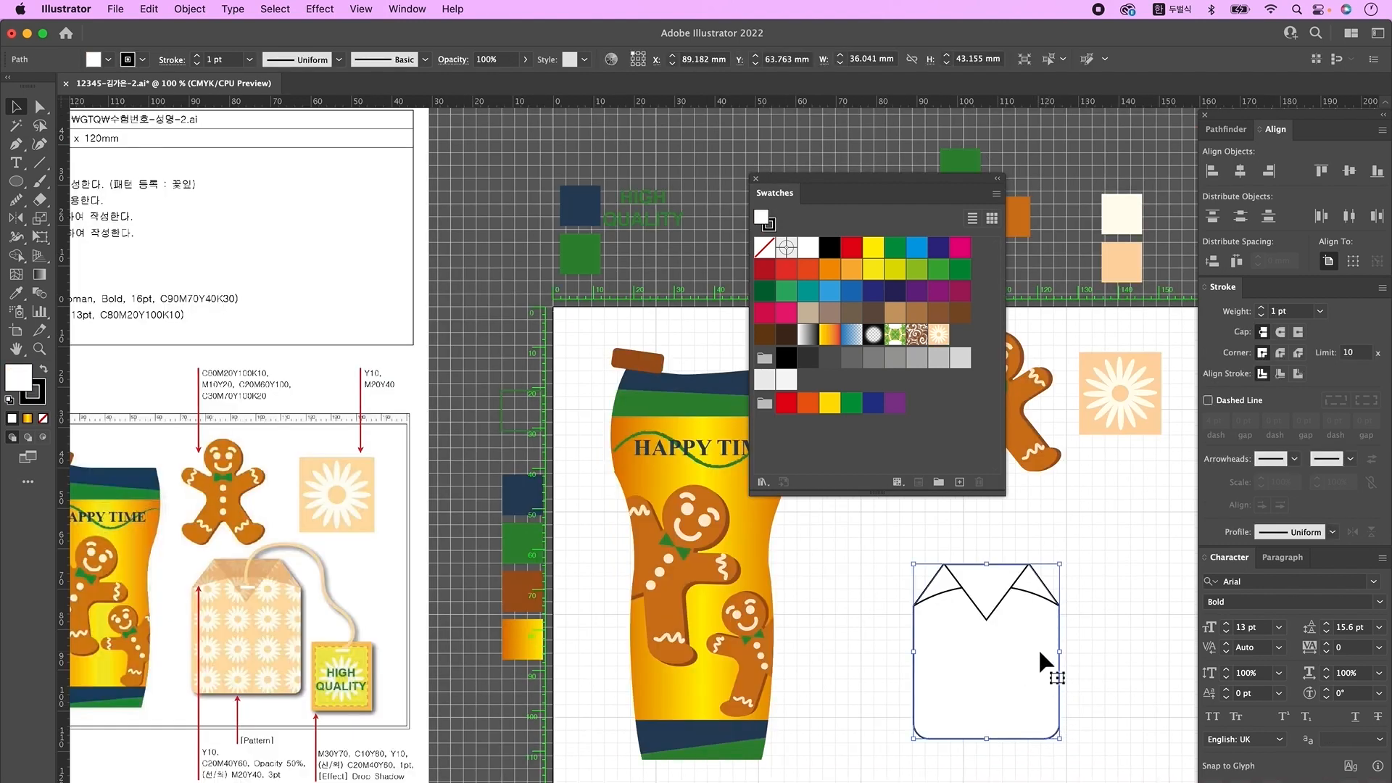
click(938, 334)
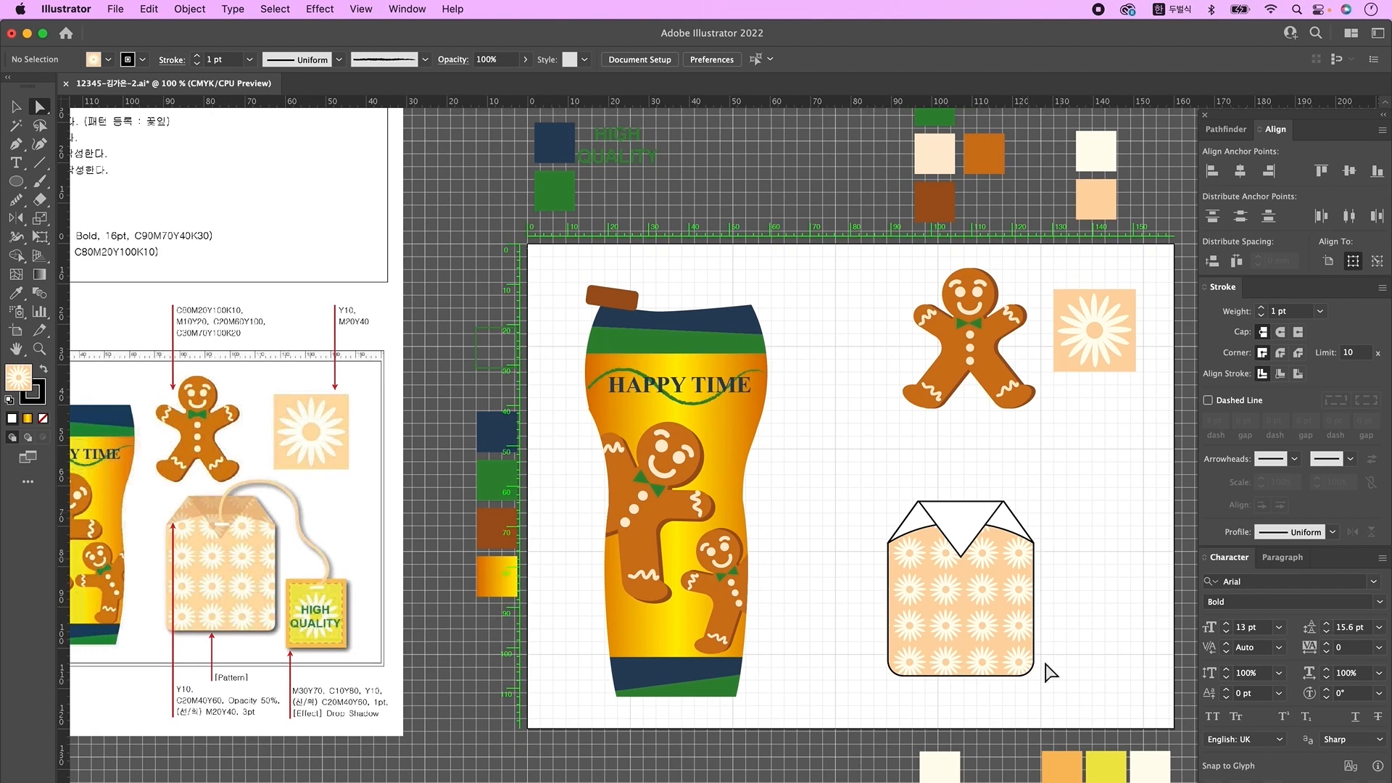
drag(932, 464, 1094, 717)
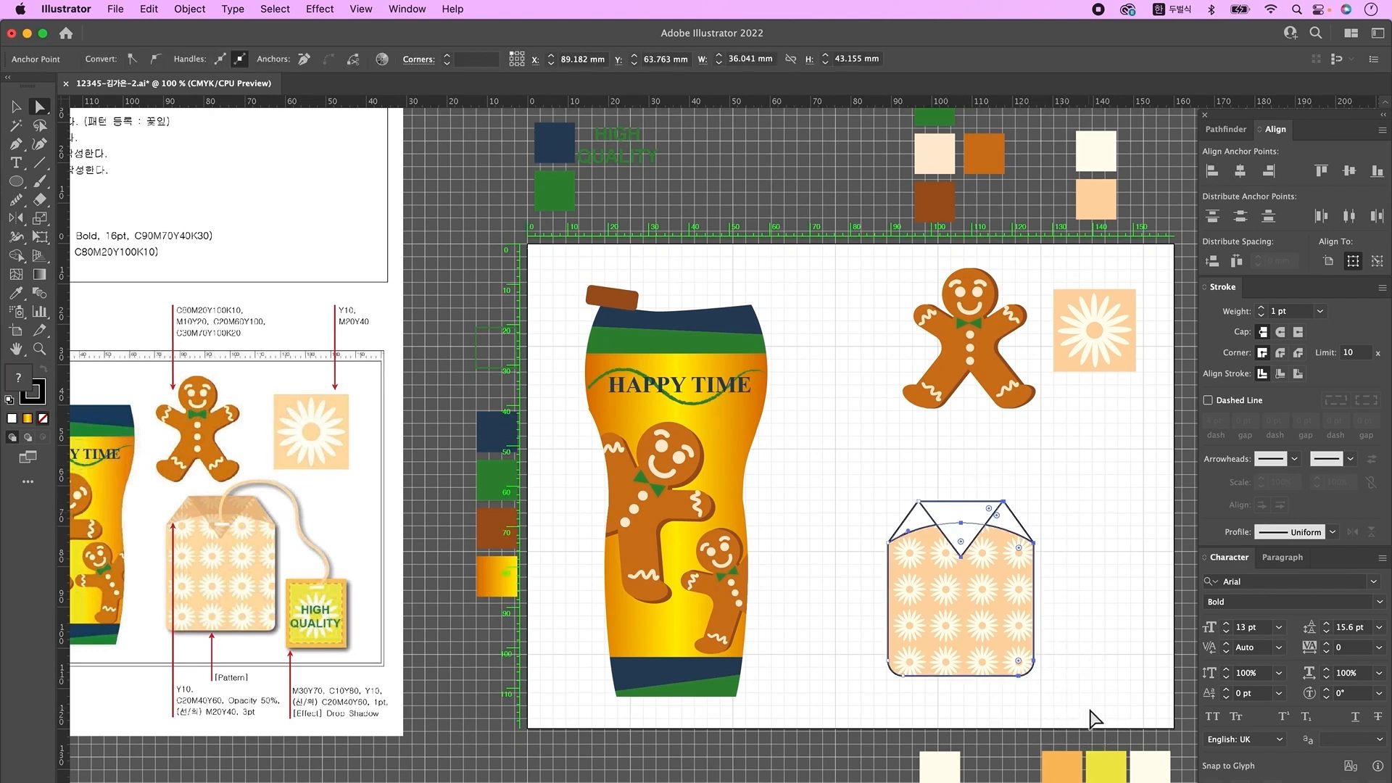
key(Left)
key(Left)
key(Left)
key(Left)
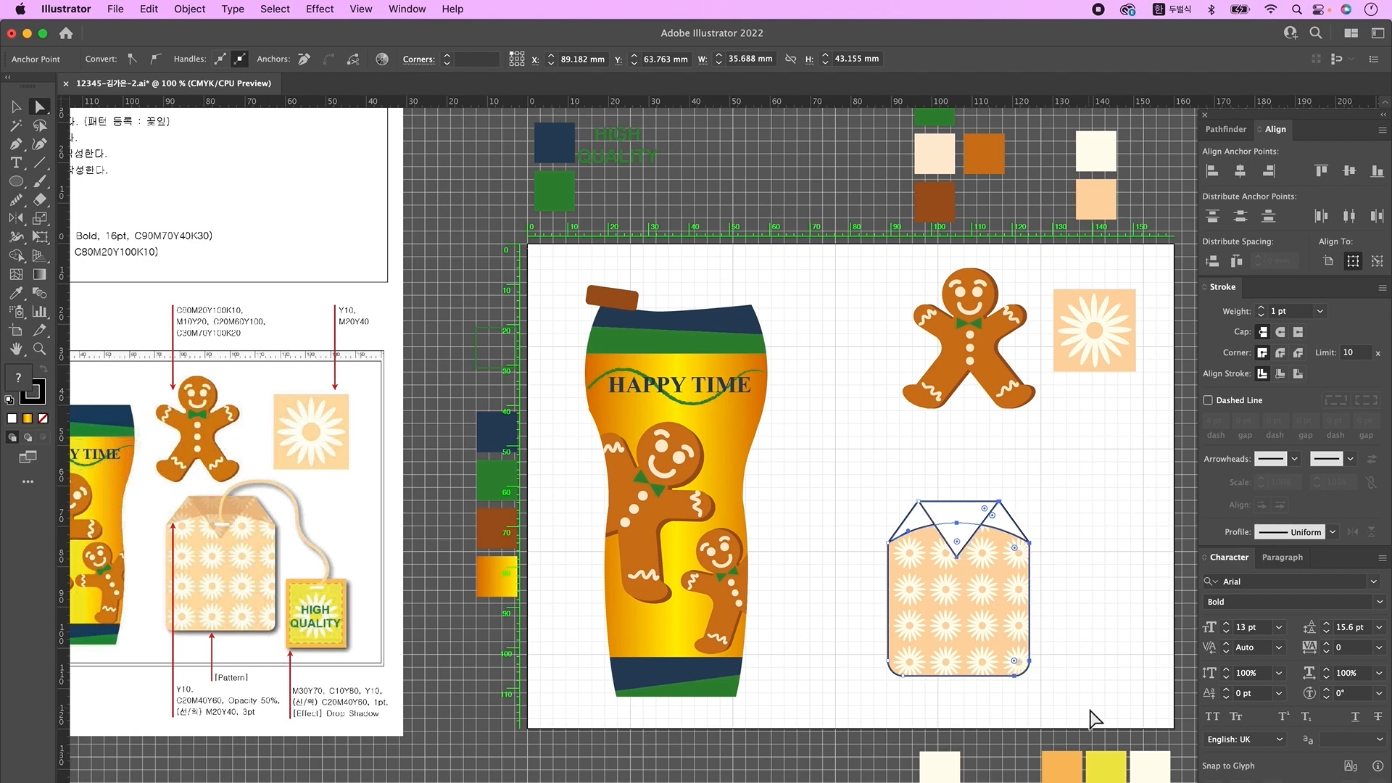
key(Left)
key(Left)
- Color the tea bag's flaps with semi-transparent tan and remove the black outlines from the flaps and body
click(998, 516)
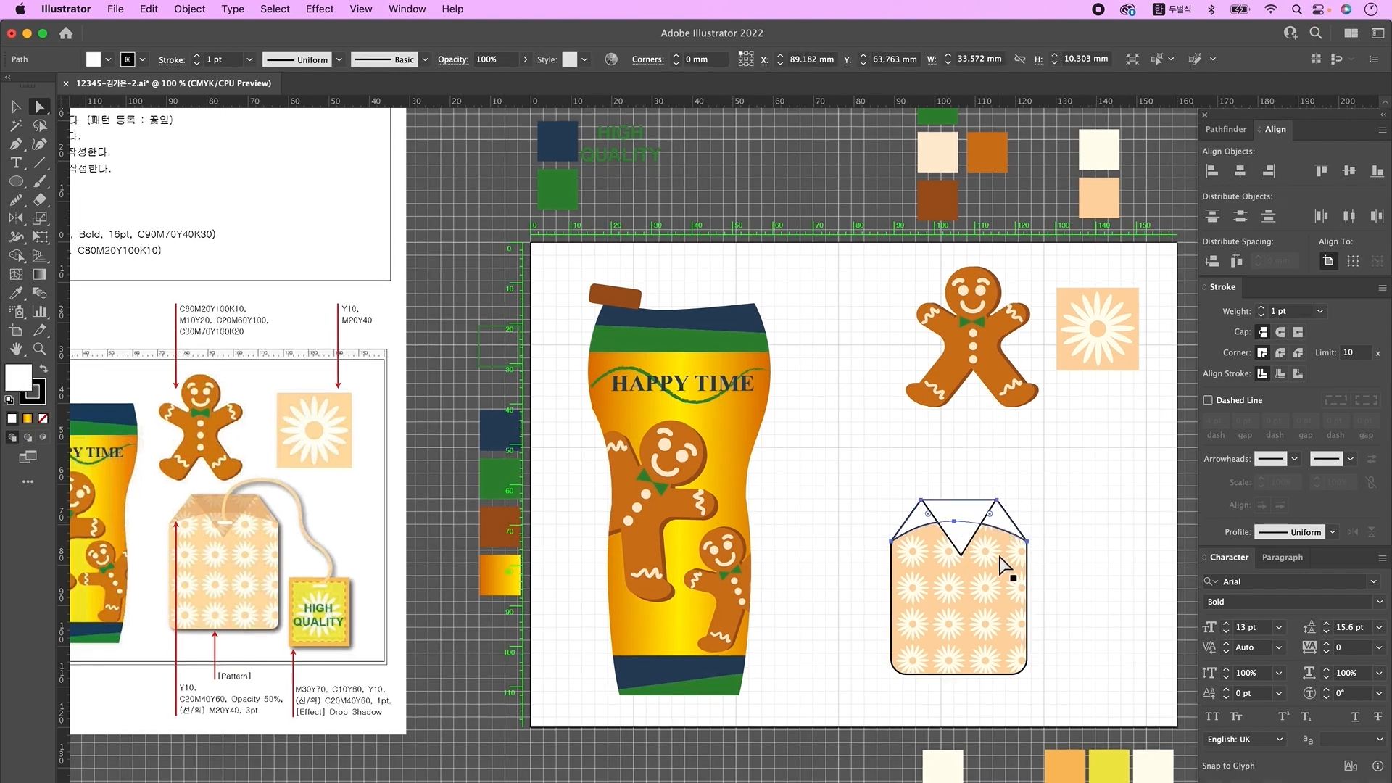
click(21, 106)
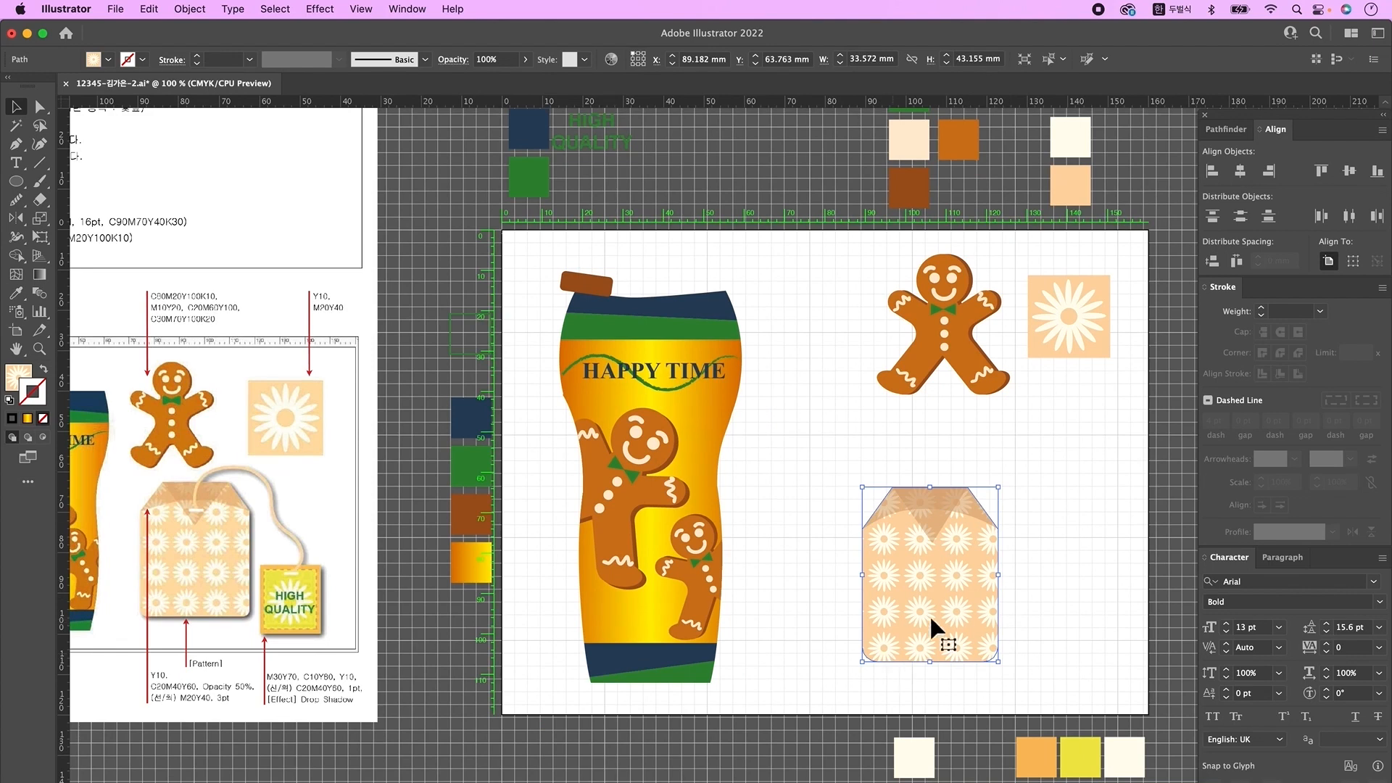
double_click(40, 219)
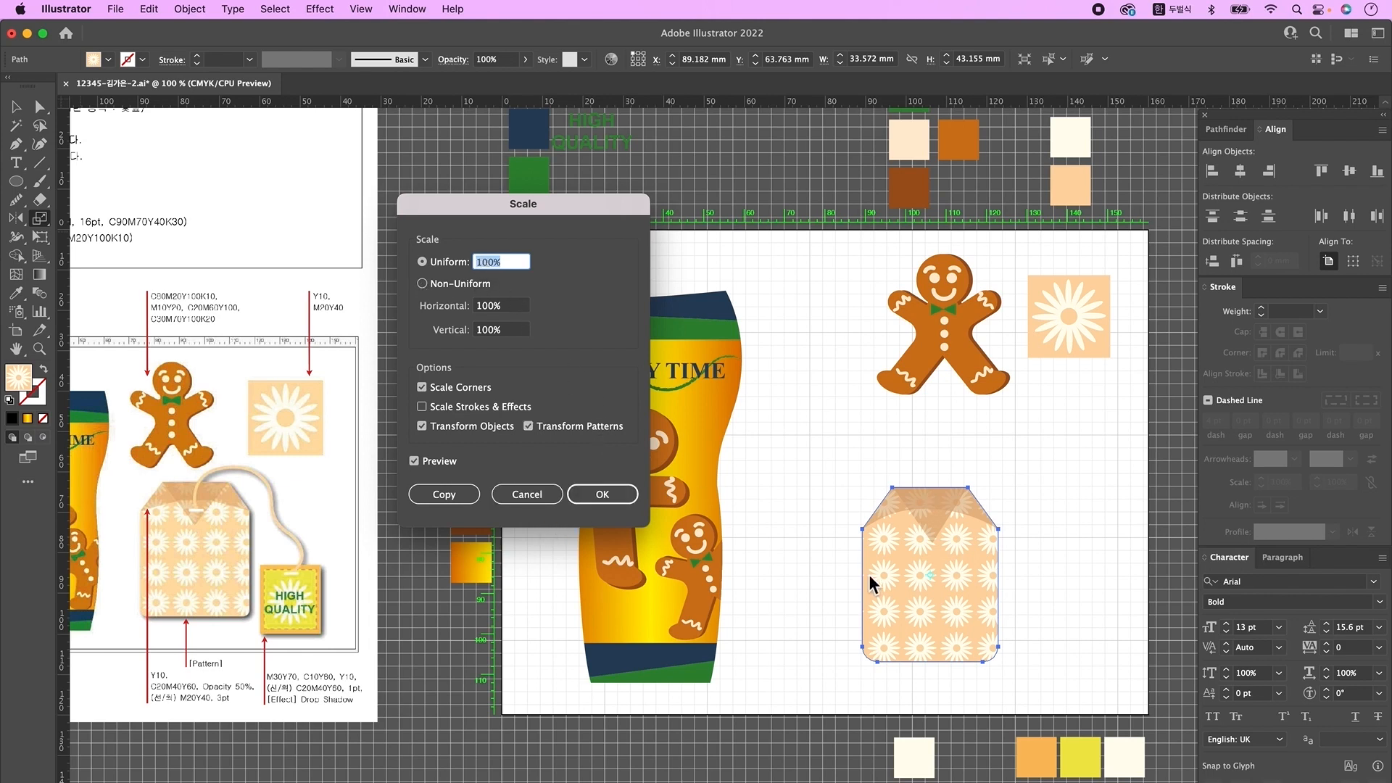
click(526, 494)
click(932, 471)
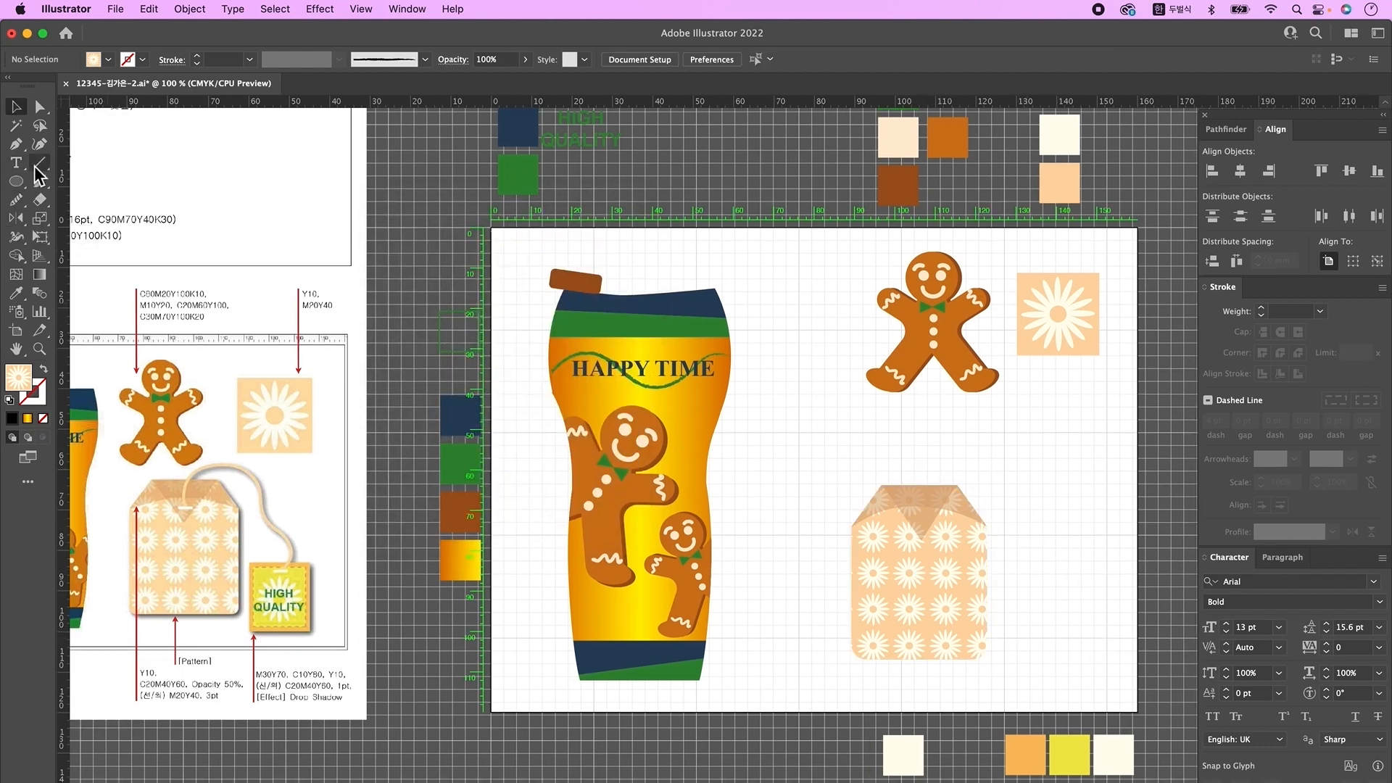
- Draw a tag rectangle about 16.9 × 20.3 mm beside the tea bag and fill it with the orange sample color
click(16, 181)
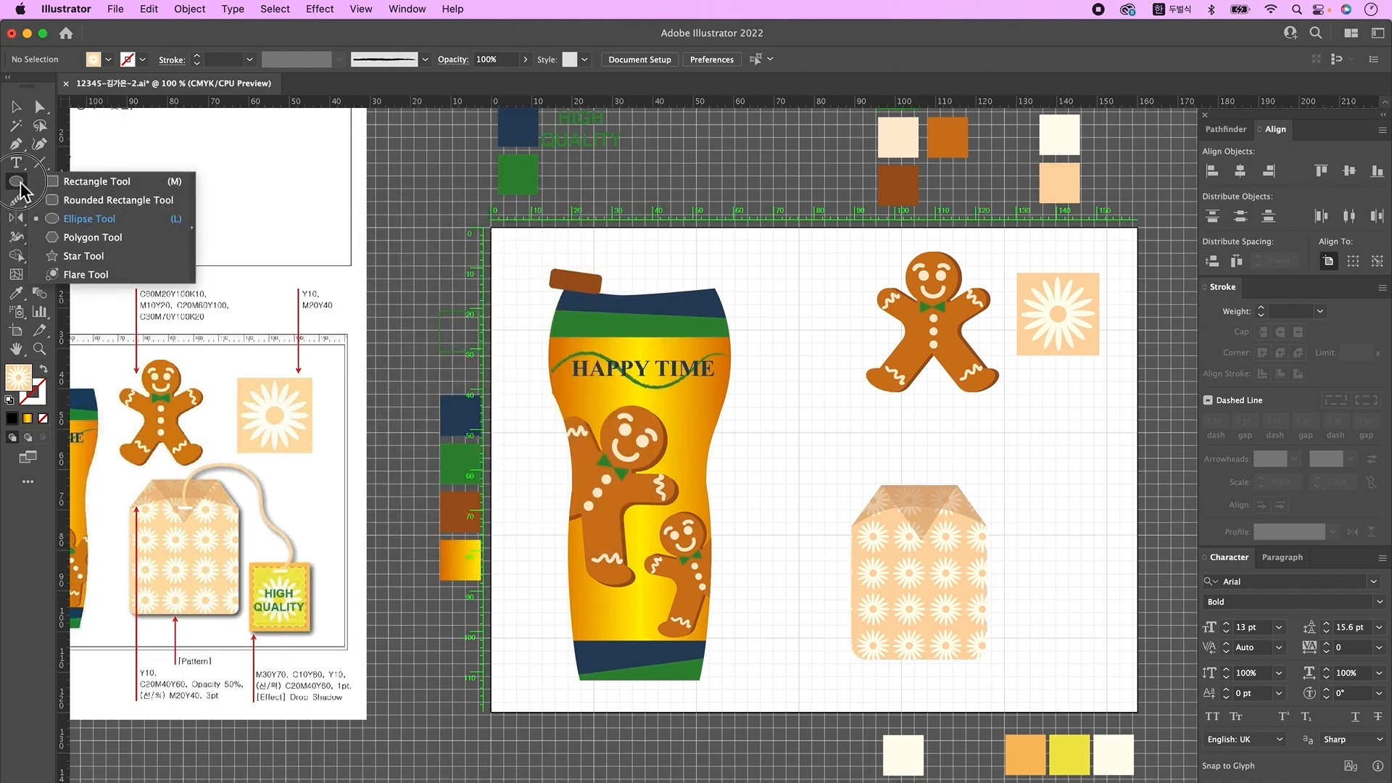
click(87, 182)
mouse_move(1022, 541)
mouse_down()
mouse_move(1091, 627)
mouse_move(1056, 623)
mouse_up()
key(i)
key(v)
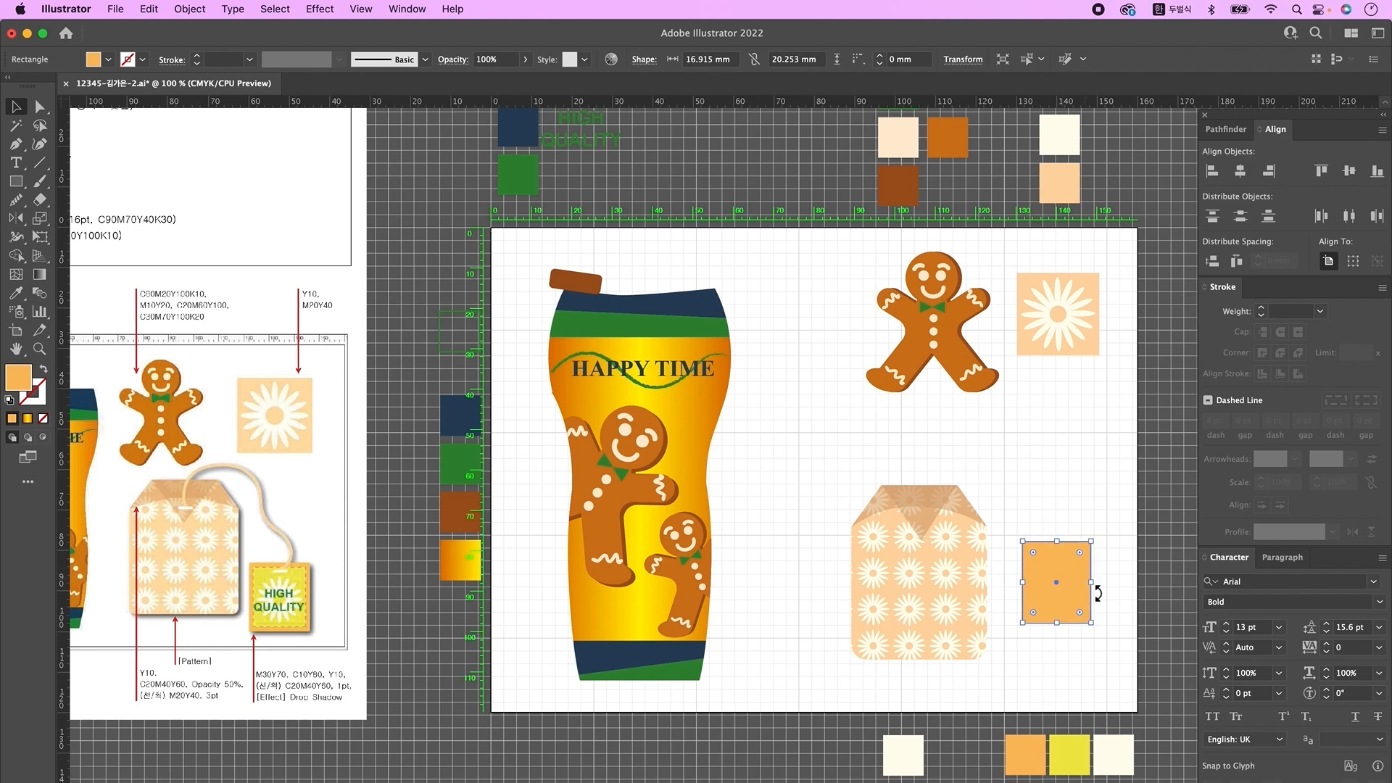
- Fill a copy of the tag rectangle with the yellow sample color and shrink it to about 14.3 × 17.1 mm inside the orange one
key(i)
click(1071, 755)
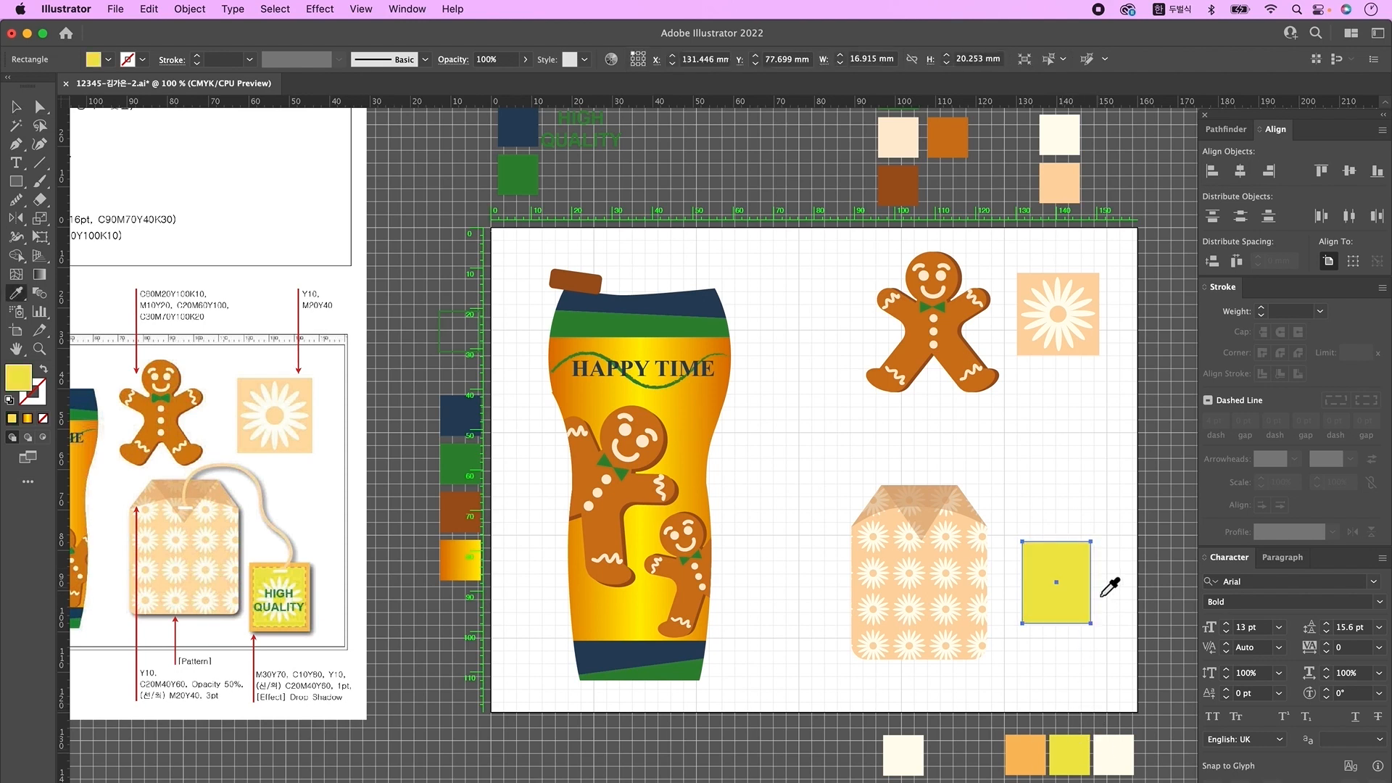
key(v)
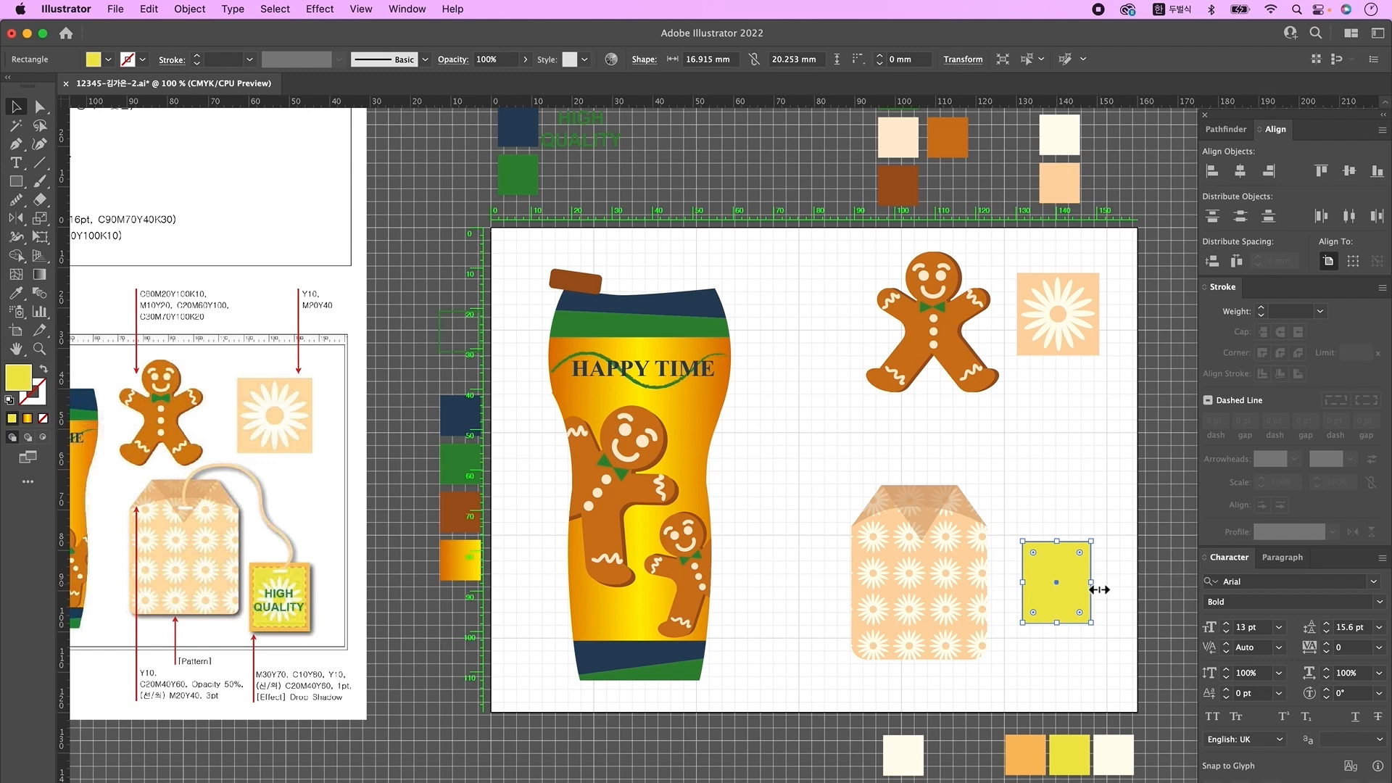
mouse_move(1100, 588)
mouse_down()
mouse_move(1072, 585)
mouse_move(1091, 588)
mouse_up()
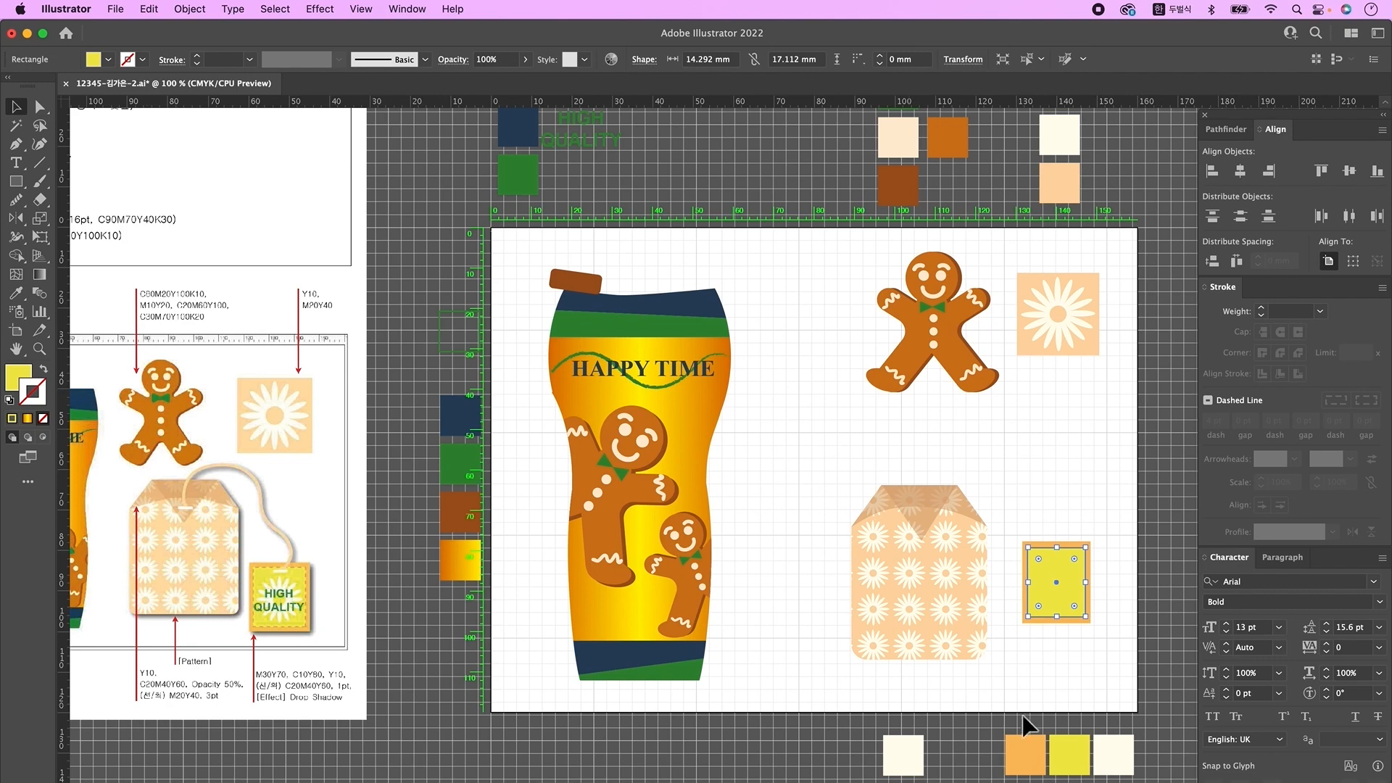
- Give the yellow inner rectangle a 1 pt tan dashed stroke with 3 pt dashes
click(17, 296)
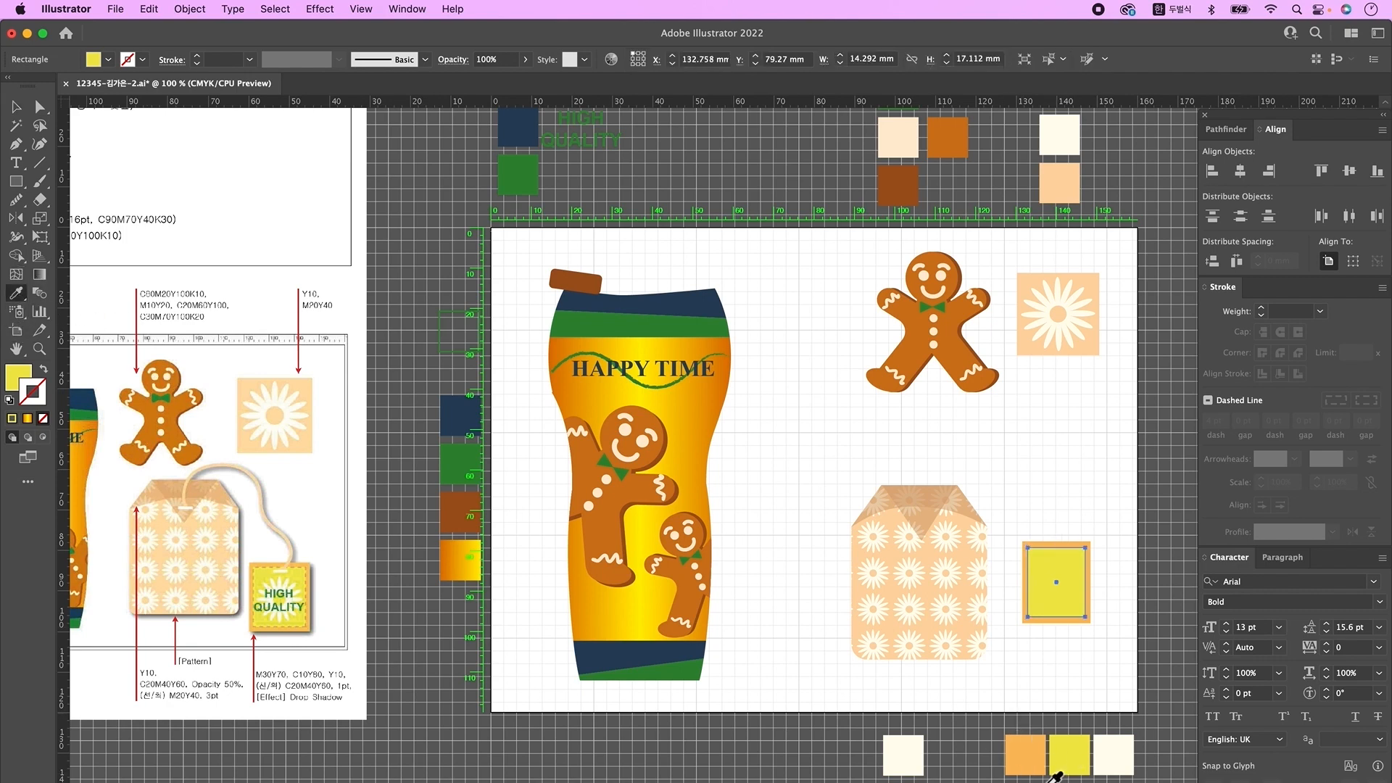
shift+click(921, 517)
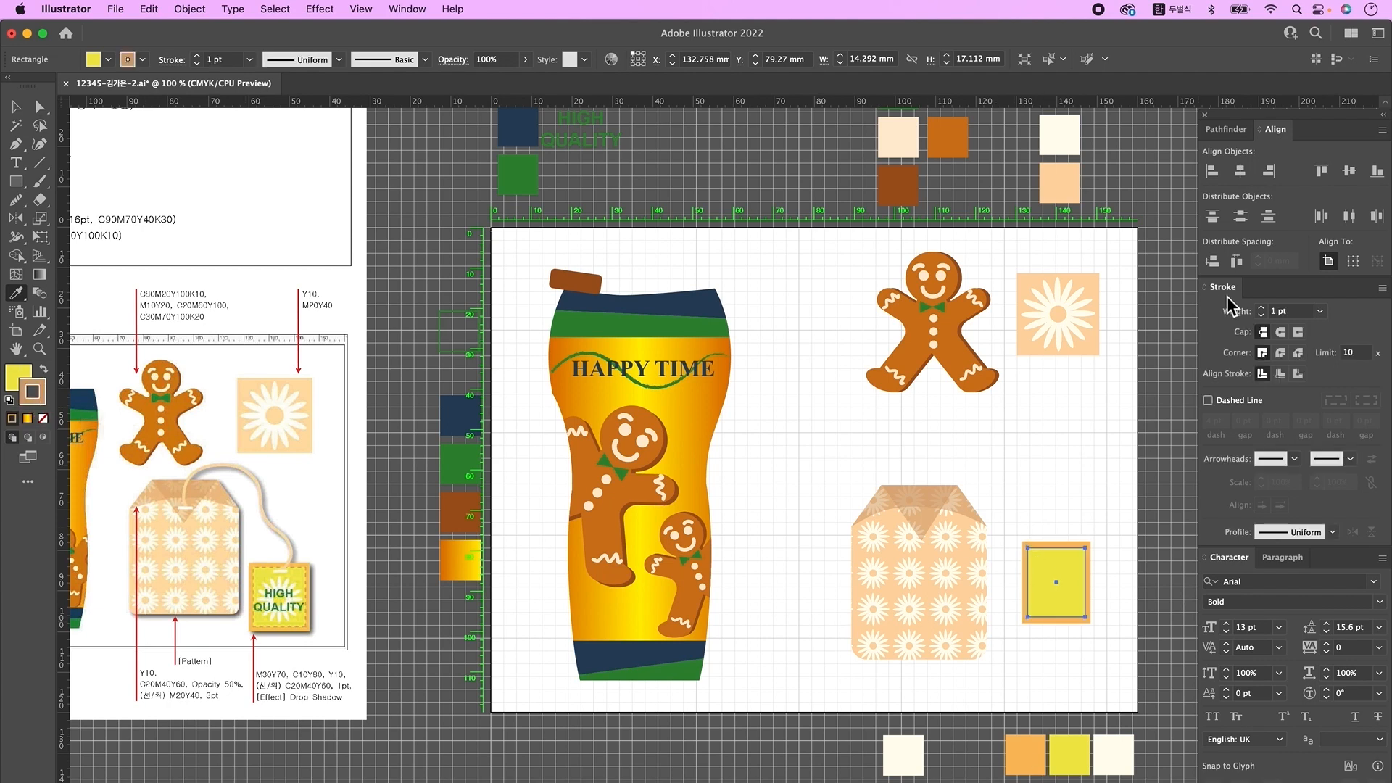
click(1237, 401)
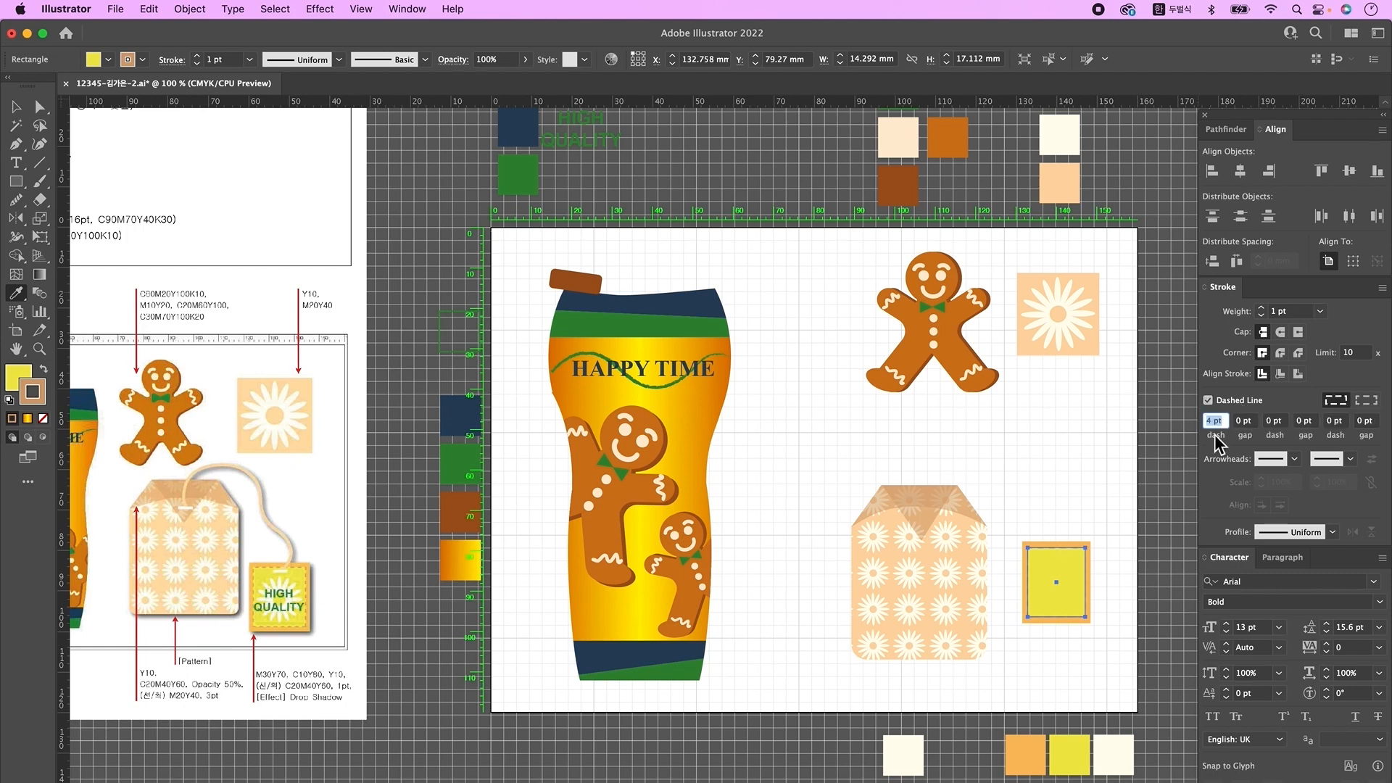
key(Tab)
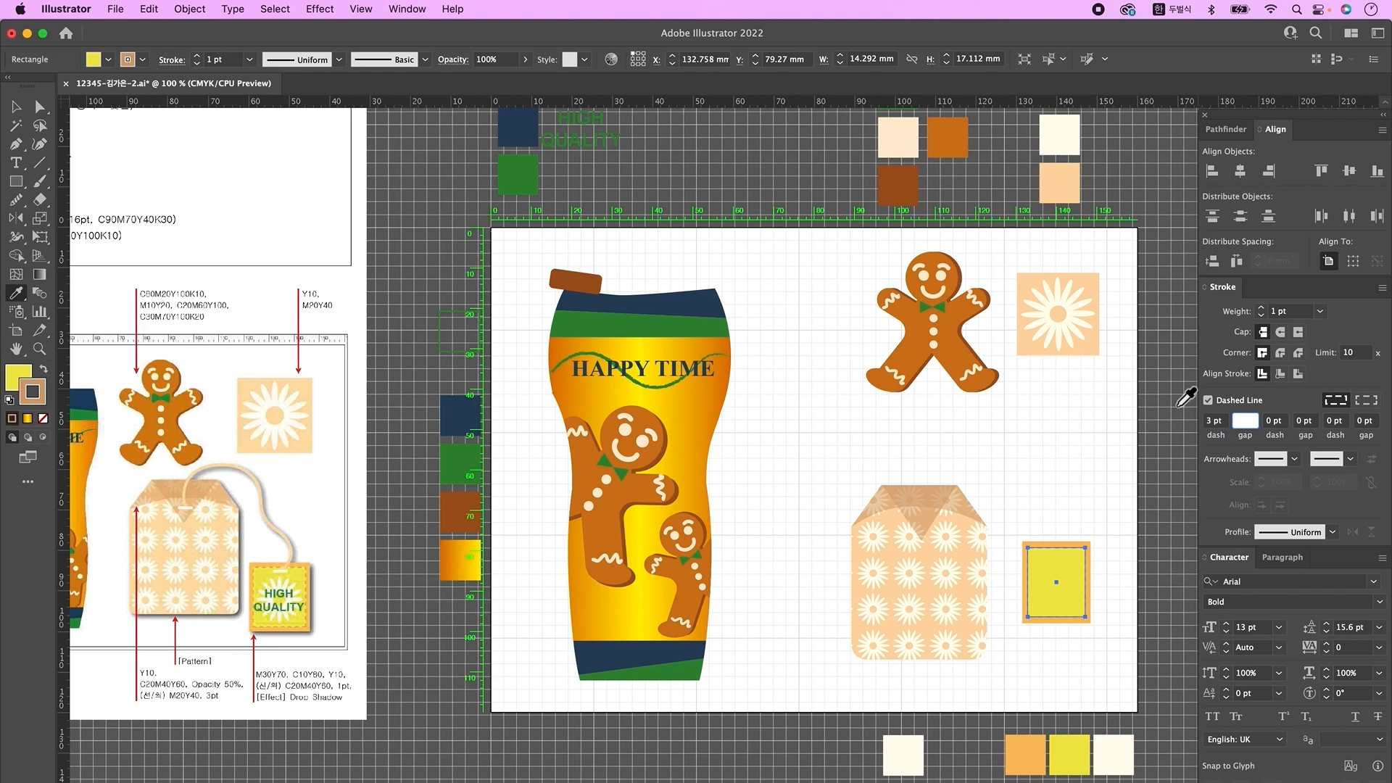
- Duplicate the daisy tile and place its daisy on the yellow tag at about 12.7 mm across
click(16, 106)
click(1056, 312)
drag(1081, 311, 1069, 585)
drag(1052, 548, 1065, 588)
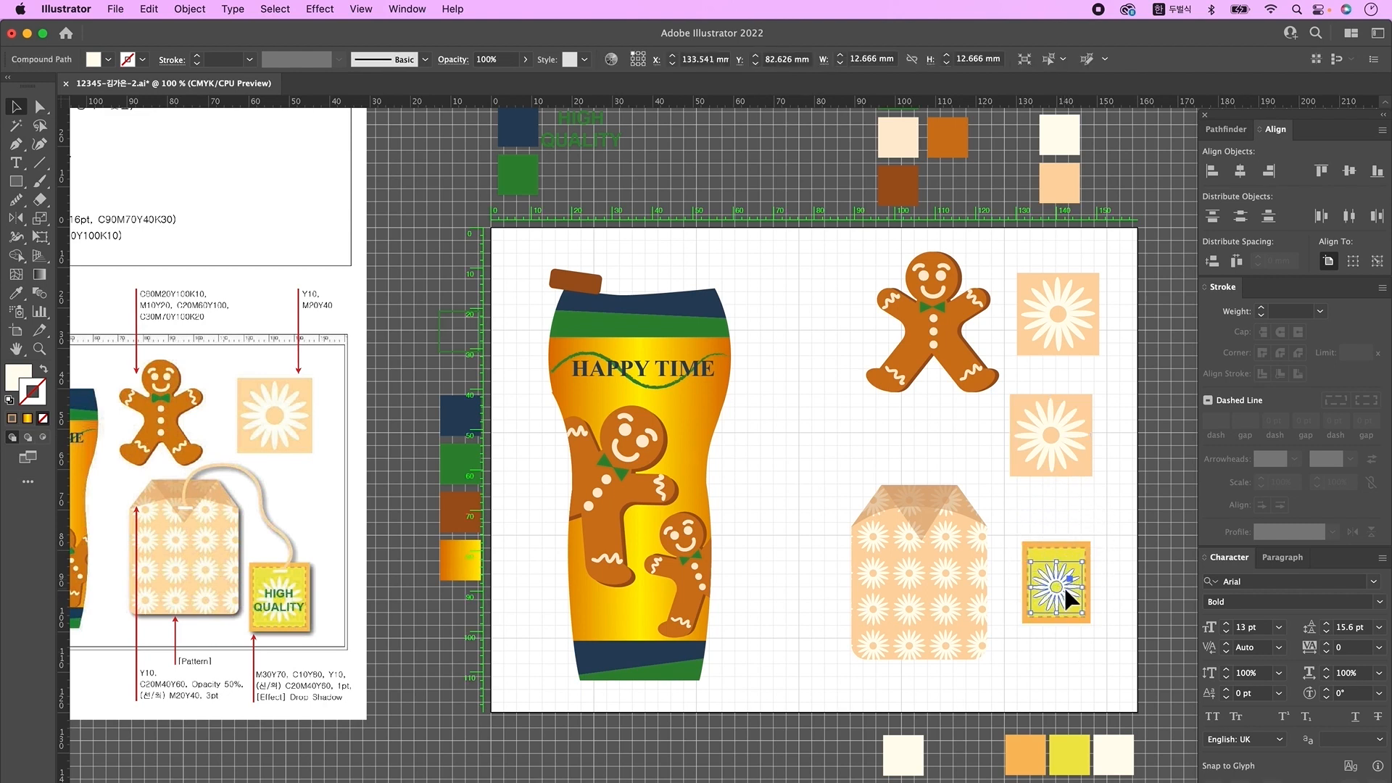
click(1094, 632)
- Draw a small cream slot rectangle near the tag's upper edge
click(16, 182)
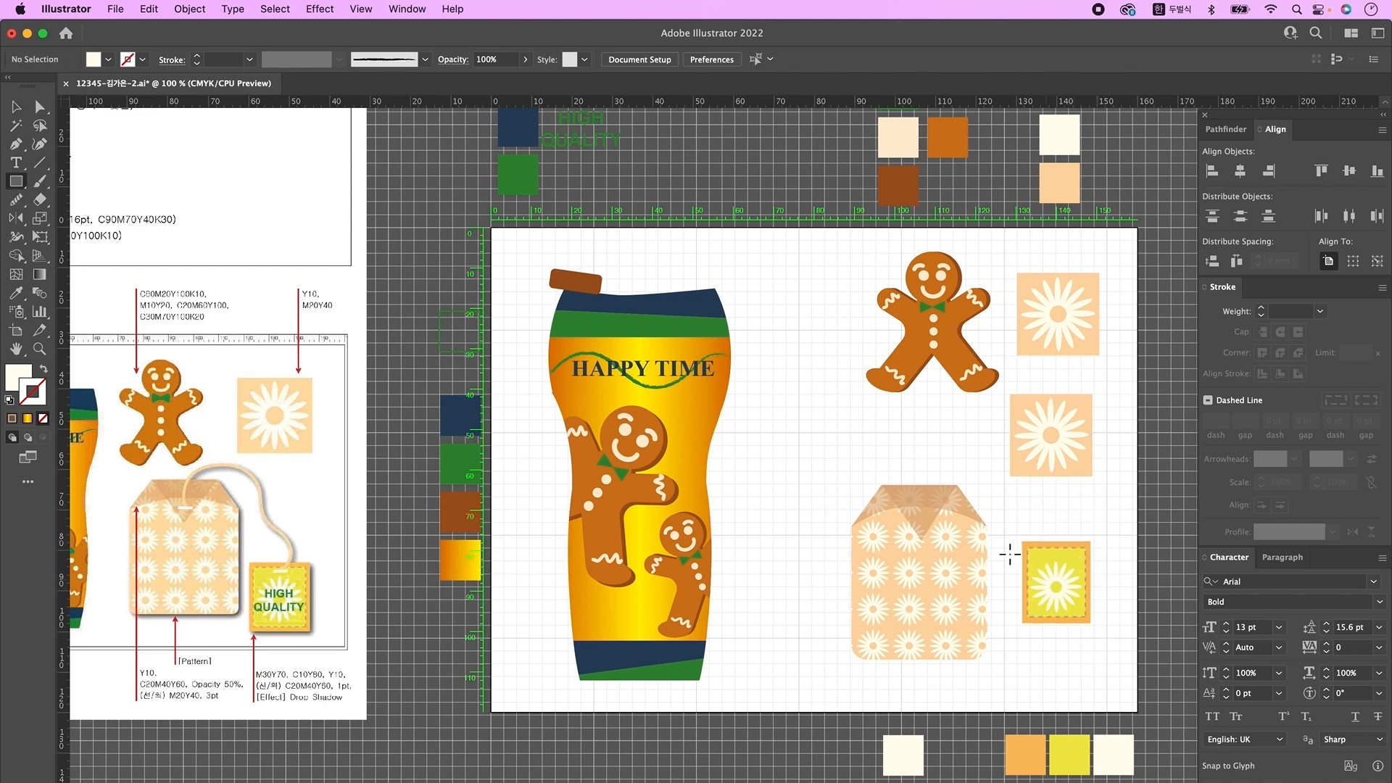
drag(1047, 550, 1063, 555)
key(v)
- Align all the tag parts on their horizontal centers and group them
drag(1110, 629, 1038, 527)
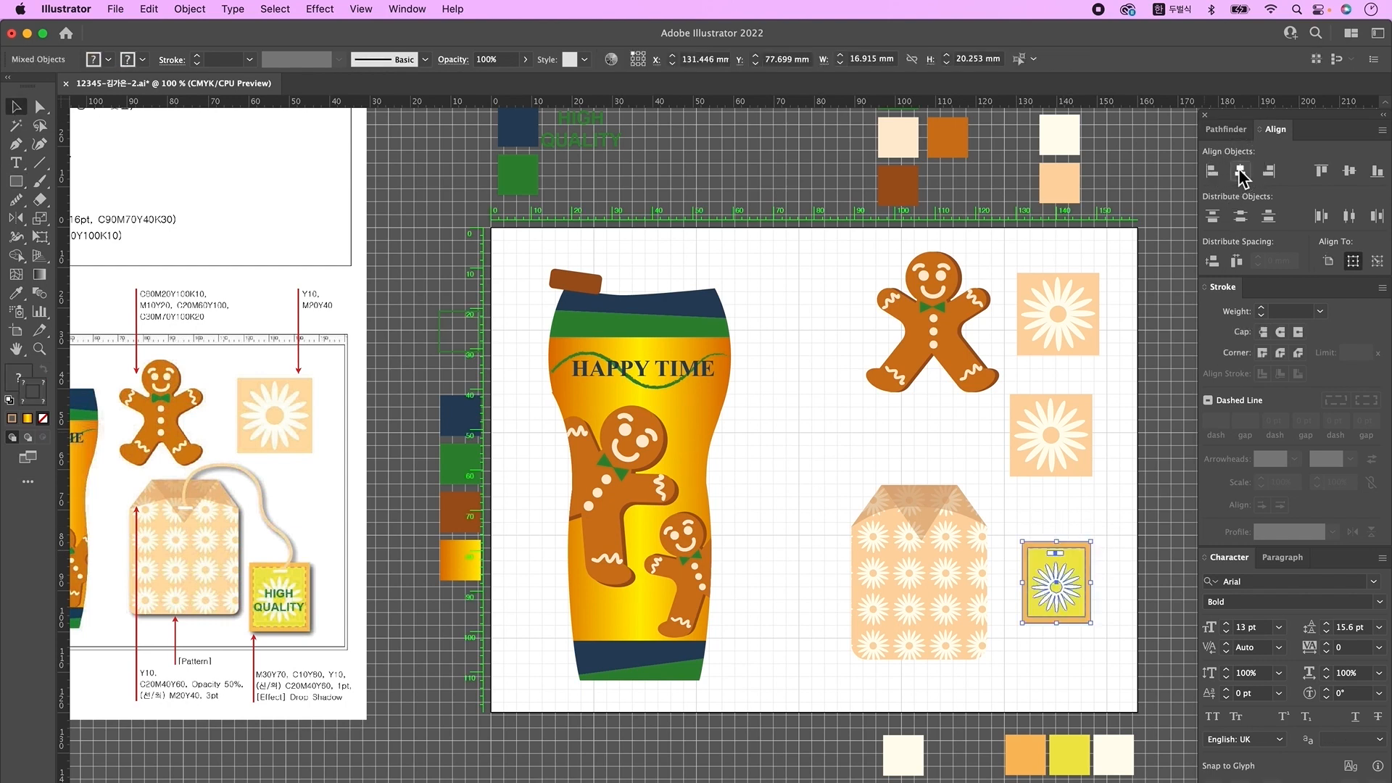
click(1239, 171)
right_click(1033, 595)
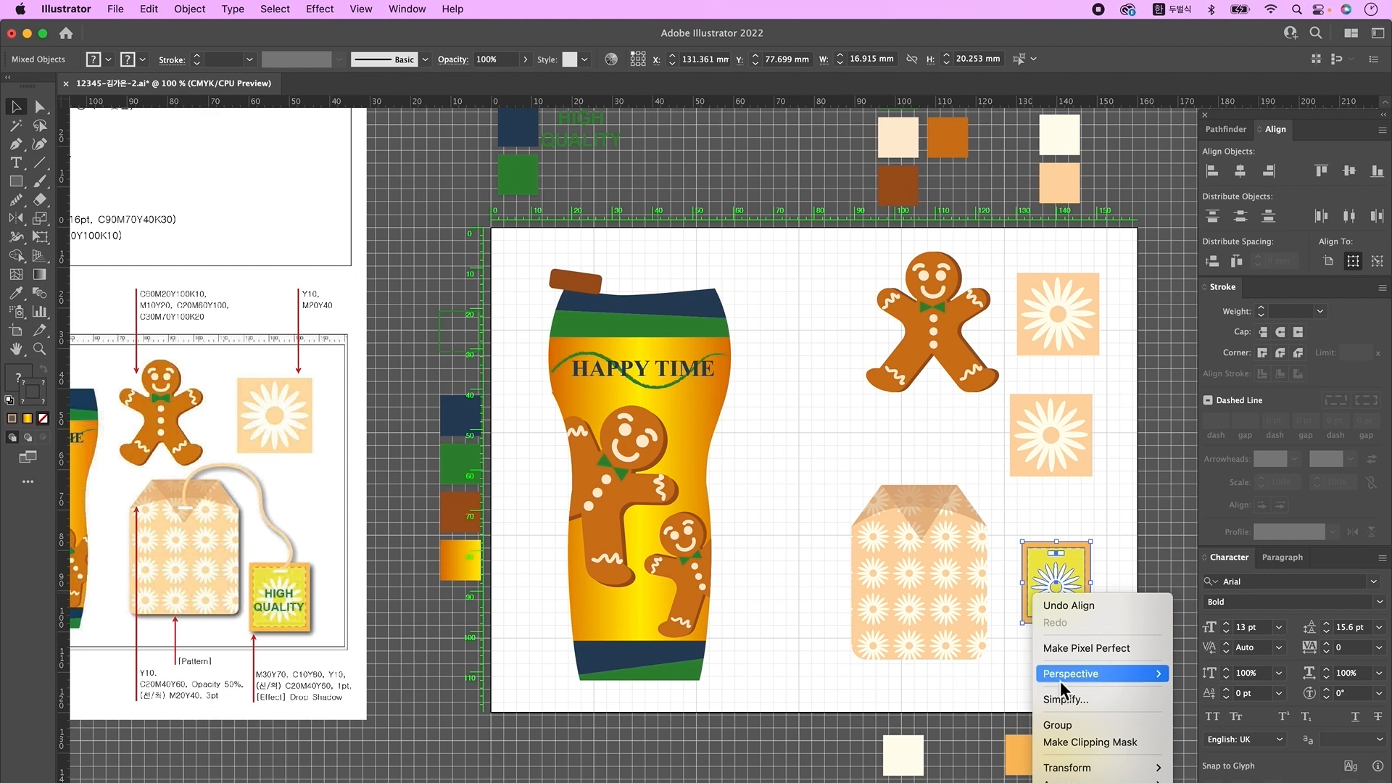
click(1062, 725)
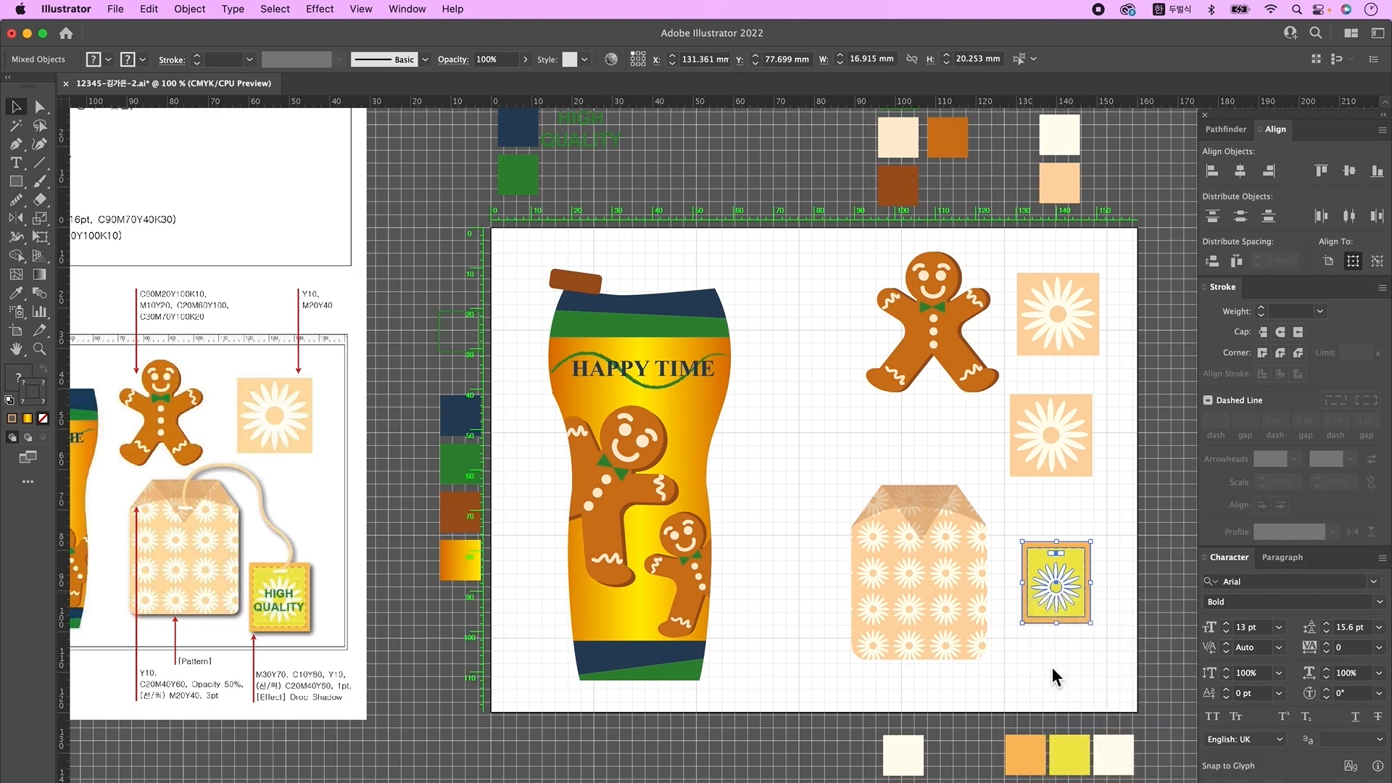
- Place the HIGH QUALITY text over the daisy on the tag and enlarge the tag group to surround the text
click(1050, 674)
drag(578, 150, 1056, 590)
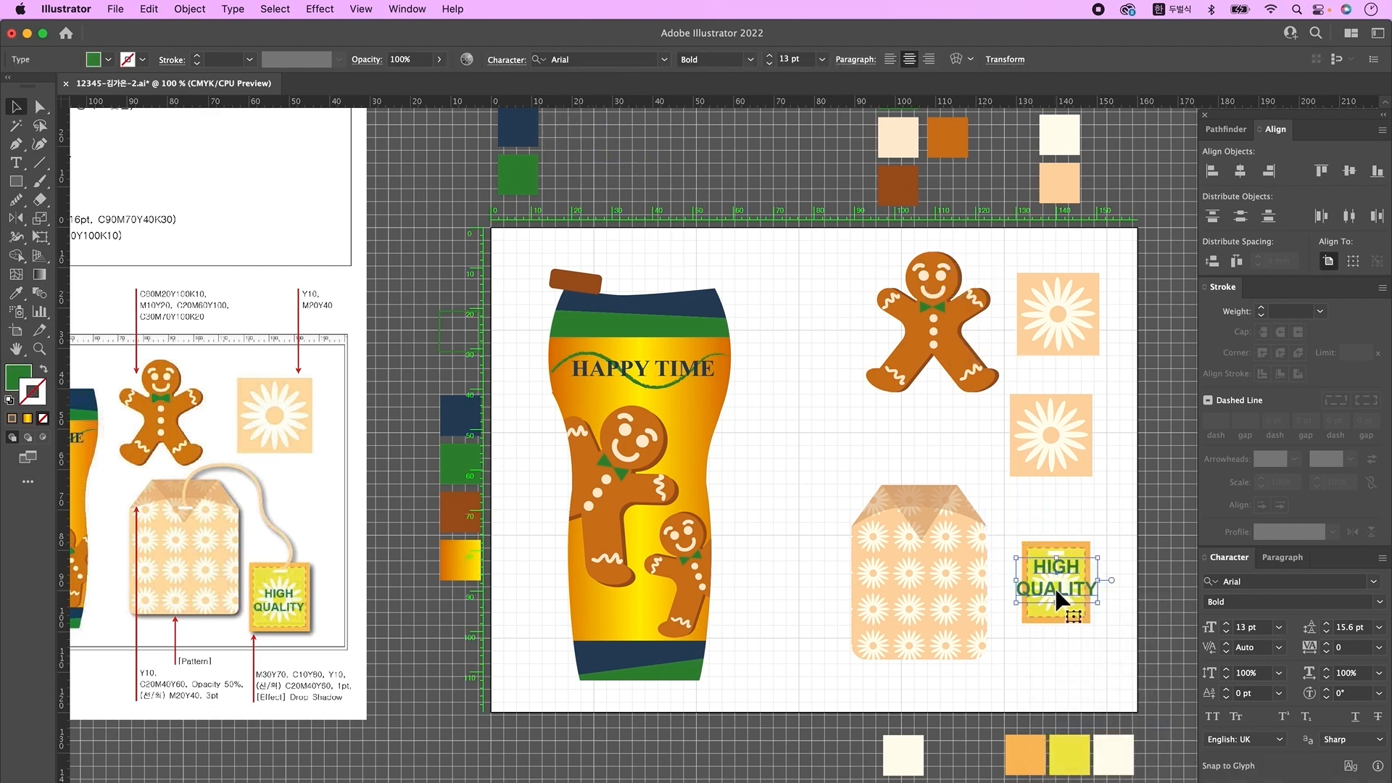
click(1058, 641)
click(1055, 606)
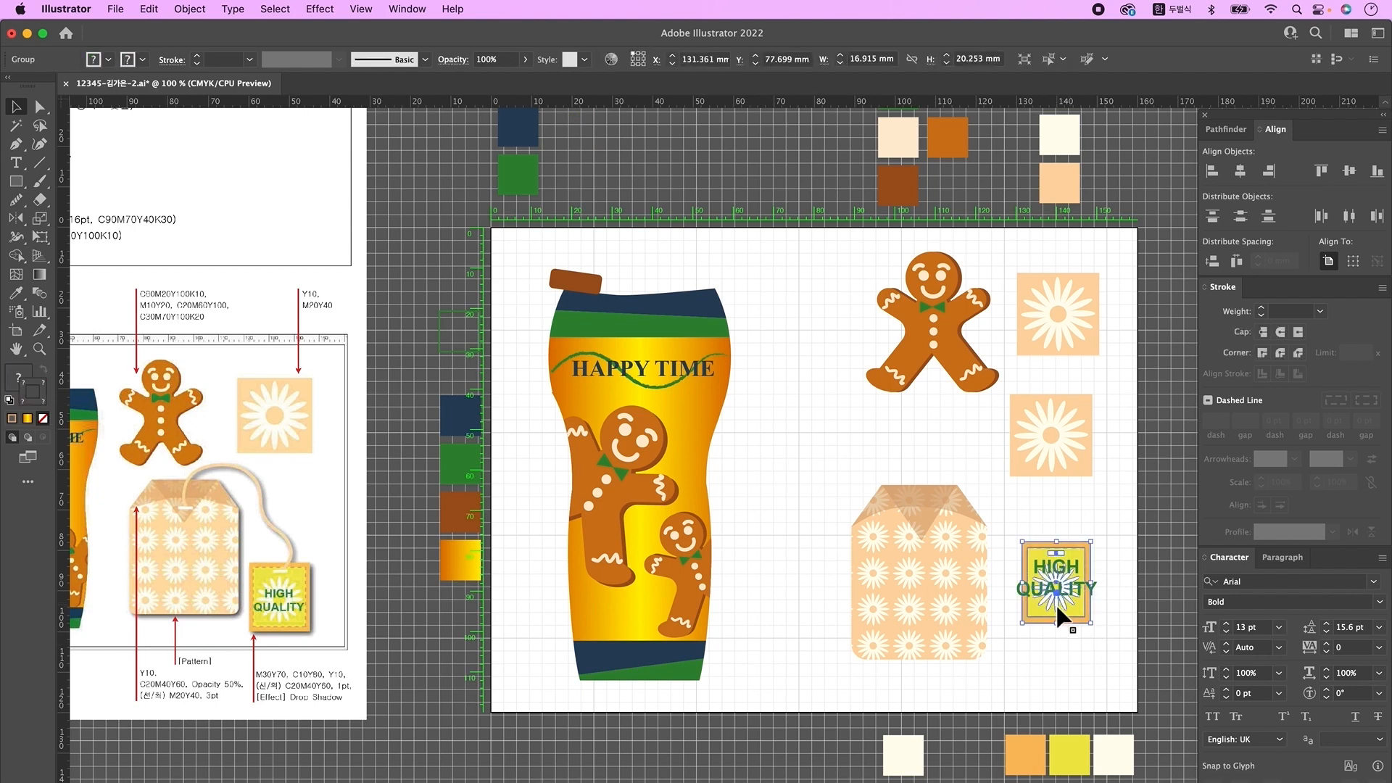
drag(1057, 622, 1056, 637)
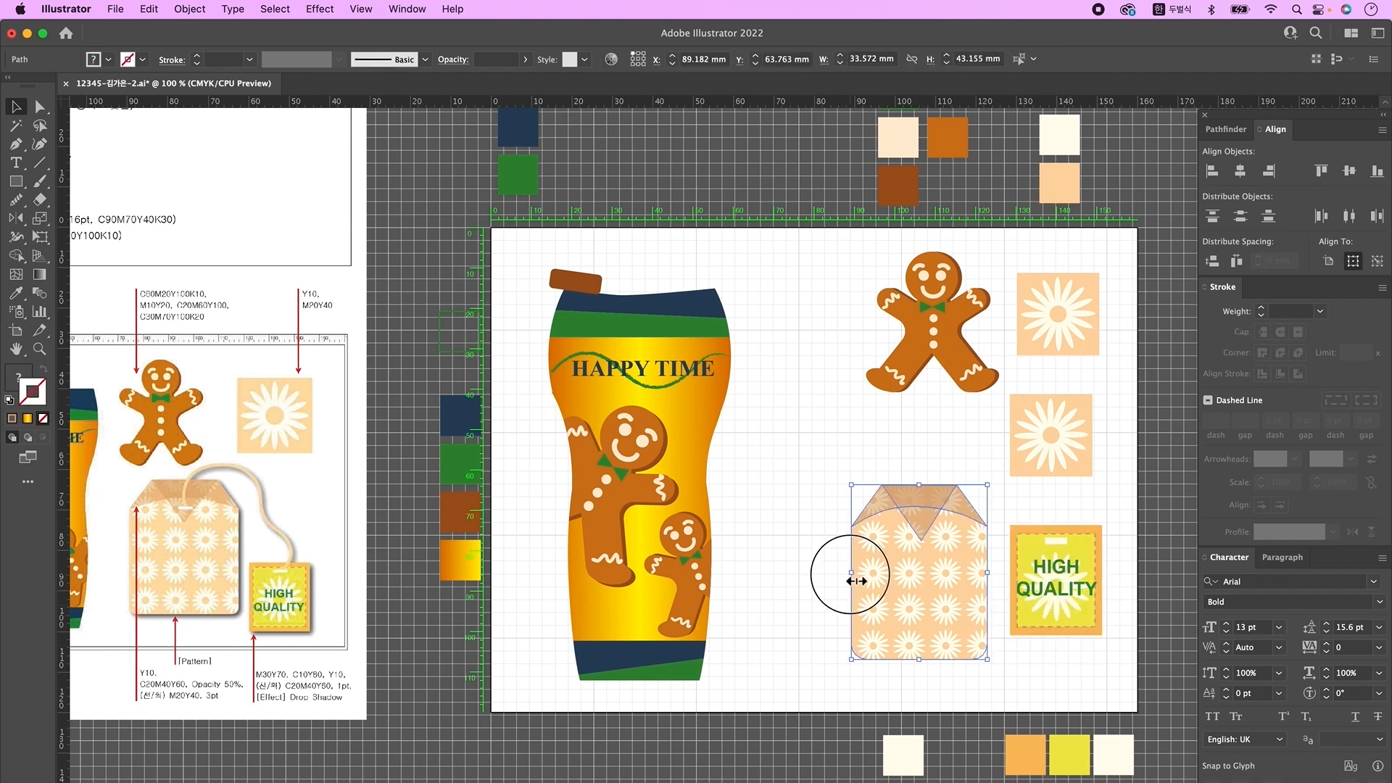
- Delete the spare daisy tile above the tag
scroll(855, 577, left, 3)
click(985, 562)
drag(985, 562, 989, 562)
click(1072, 439)
key(Delete)
- Group the tea bag body together with its flaps
drag(1065, 427, 974, 516)
right_click(965, 520)
click(978, 631)
- Position the tag and its text near the artboard's lower-right corner beside the tea bag, with the tag about 24 by 28 mm
click(1054, 511)
scroll(1054, 512, right, 3)
drag(1051, 623, 1051, 671)
shift+click(940, 549)
drag(941, 549, 932, 550)
click(1080, 413)
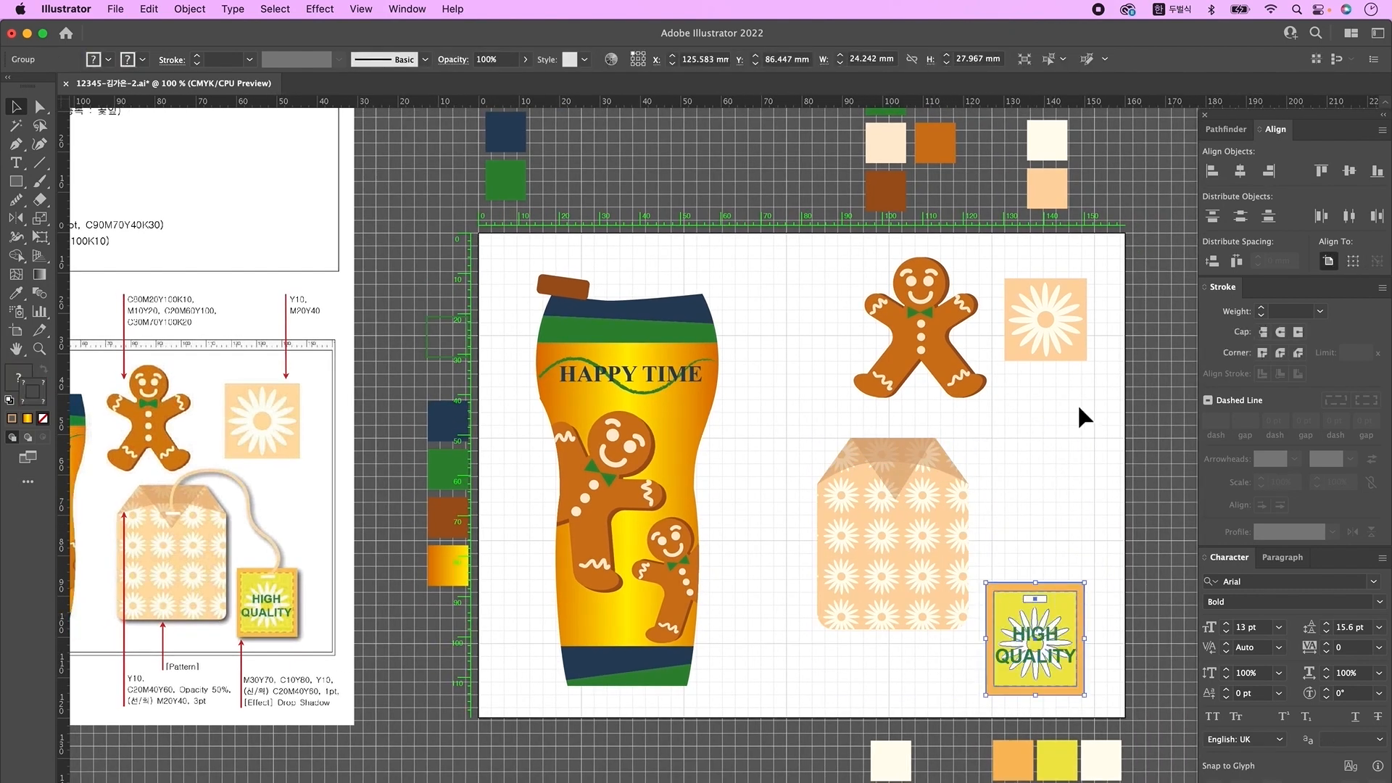
- Draw a curved tea bag string from the flap to the tag with the Pen tool, using the swatch's 3 pt tan stroke
scroll(926, 739, down, 3)
scroll(925, 739, left, 1)
click(903, 781)
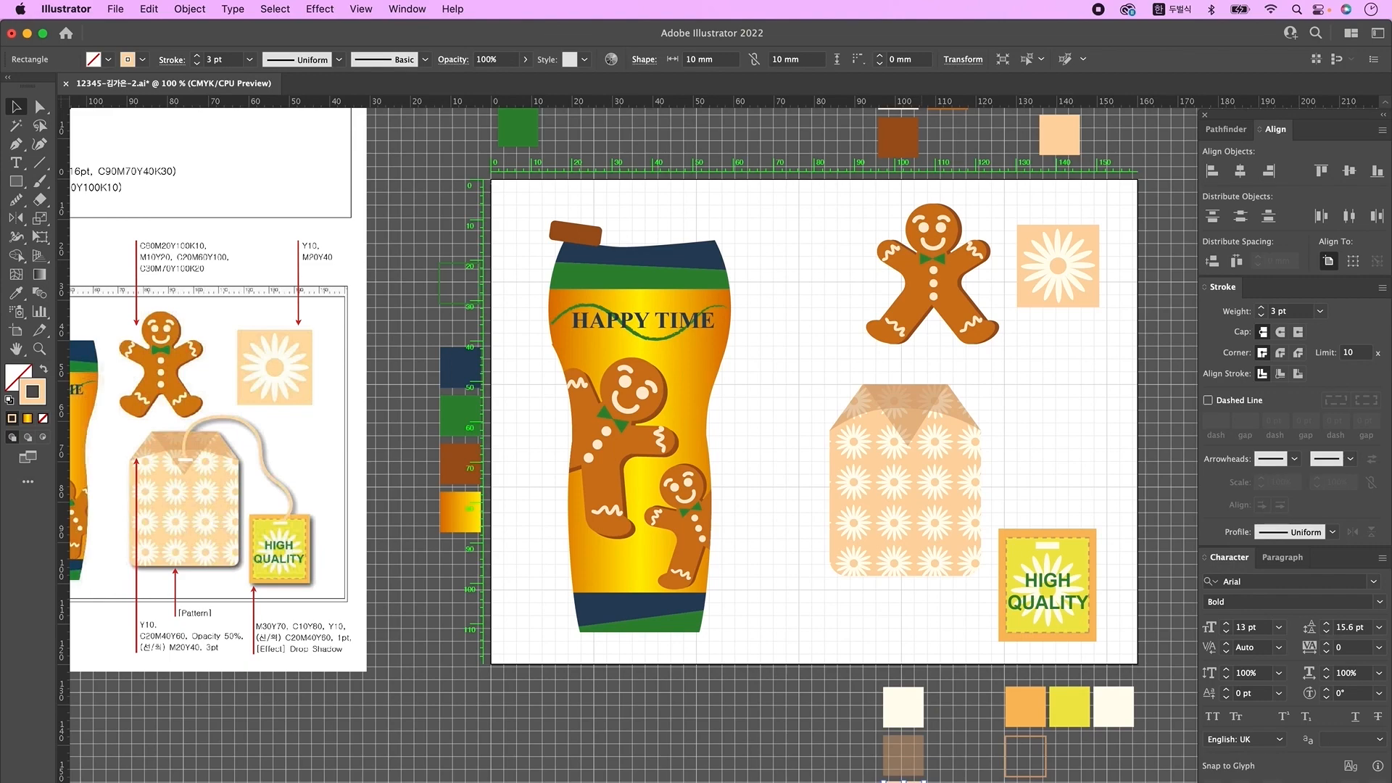
scroll(967, 474, up, 1)
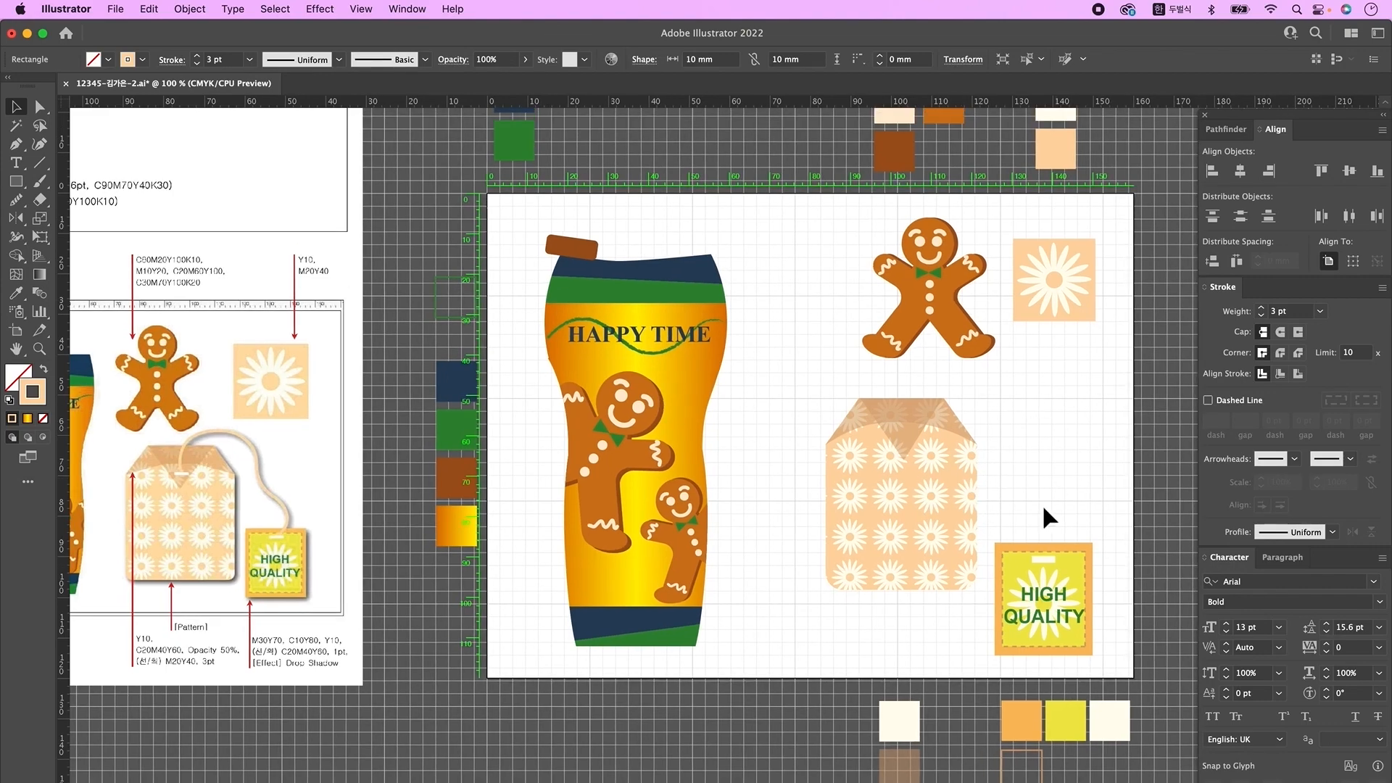
key(p)
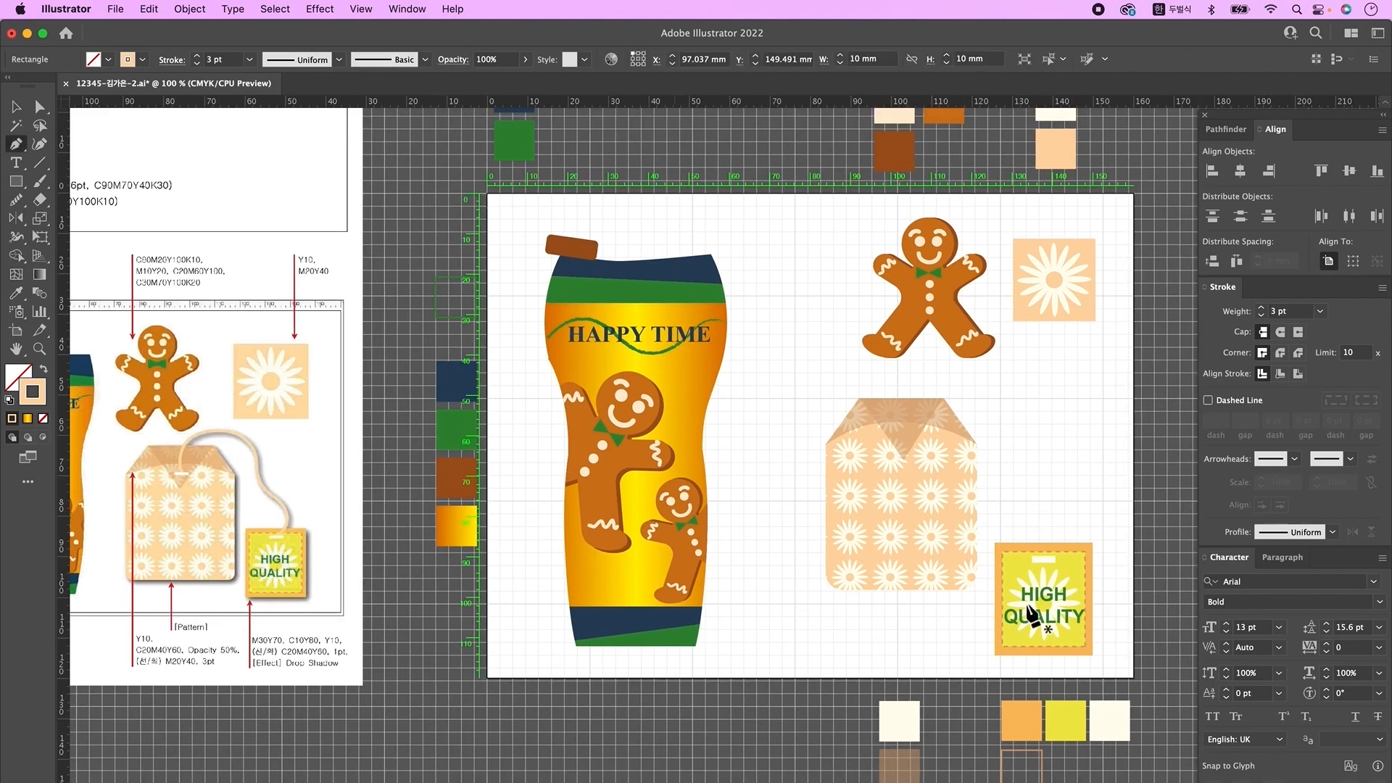
click(898, 430)
drag(975, 389, 1054, 382)
click(976, 389)
mouse_move(1015, 427)
mouse_down()
mouse_move(1013, 461)
mouse_move(1046, 472)
mouse_up()
drag(1055, 528, 1044, 574)
key(super+shift+a)
- Move the tea bag down under the string's starting end and send it to the back
click(16, 106)
drag(1077, 667, 1022, 551)
key(shift+Down)
key(shift+Down)
key(super+shift+a)
drag(821, 392, 1051, 497)
click(1057, 516)
drag(816, 420, 870, 477)
key(super+shift+[)
click(1058, 486)
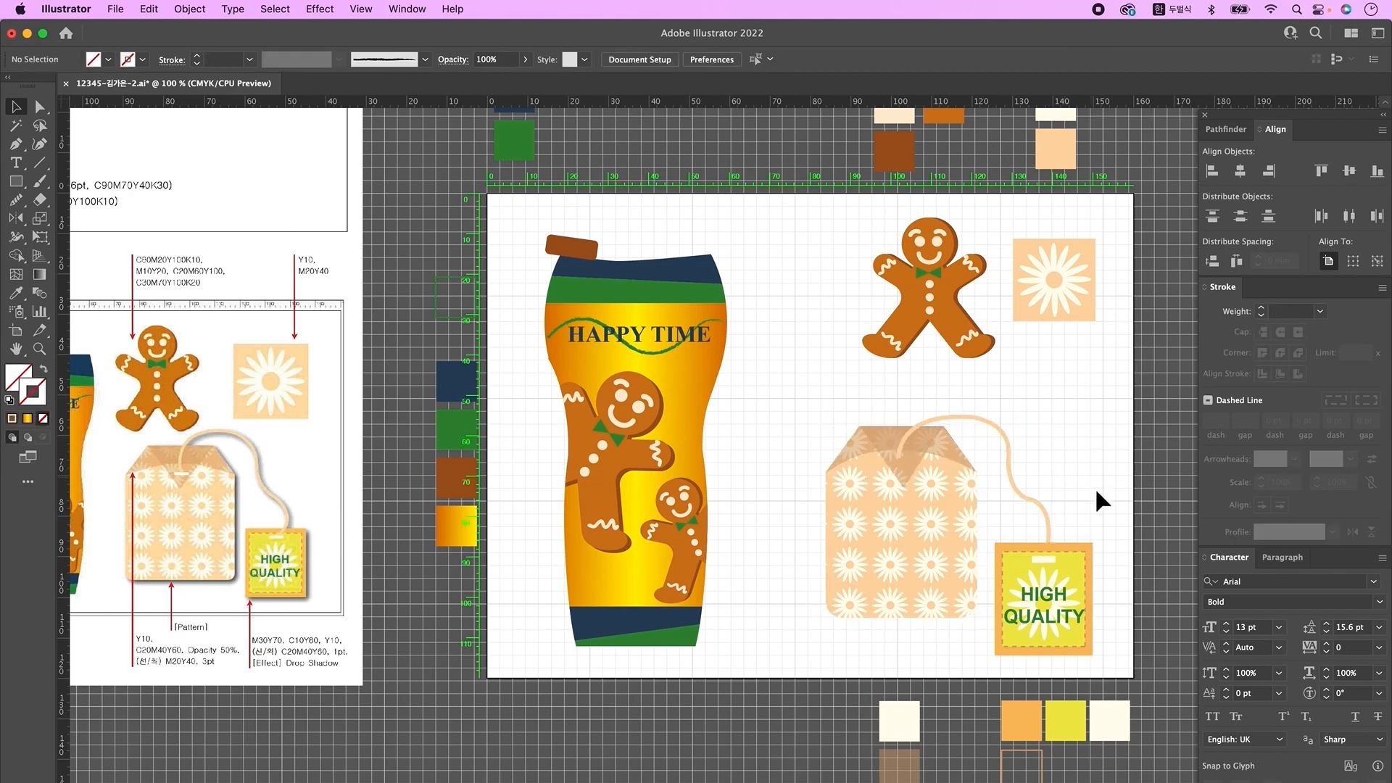
- Draw a small cream slot rectangle on the tea bag's flap where the string starts
click(1042, 487)
click(16, 199)
super+click(1075, 521)
key(m)
super+click(1109, 720)
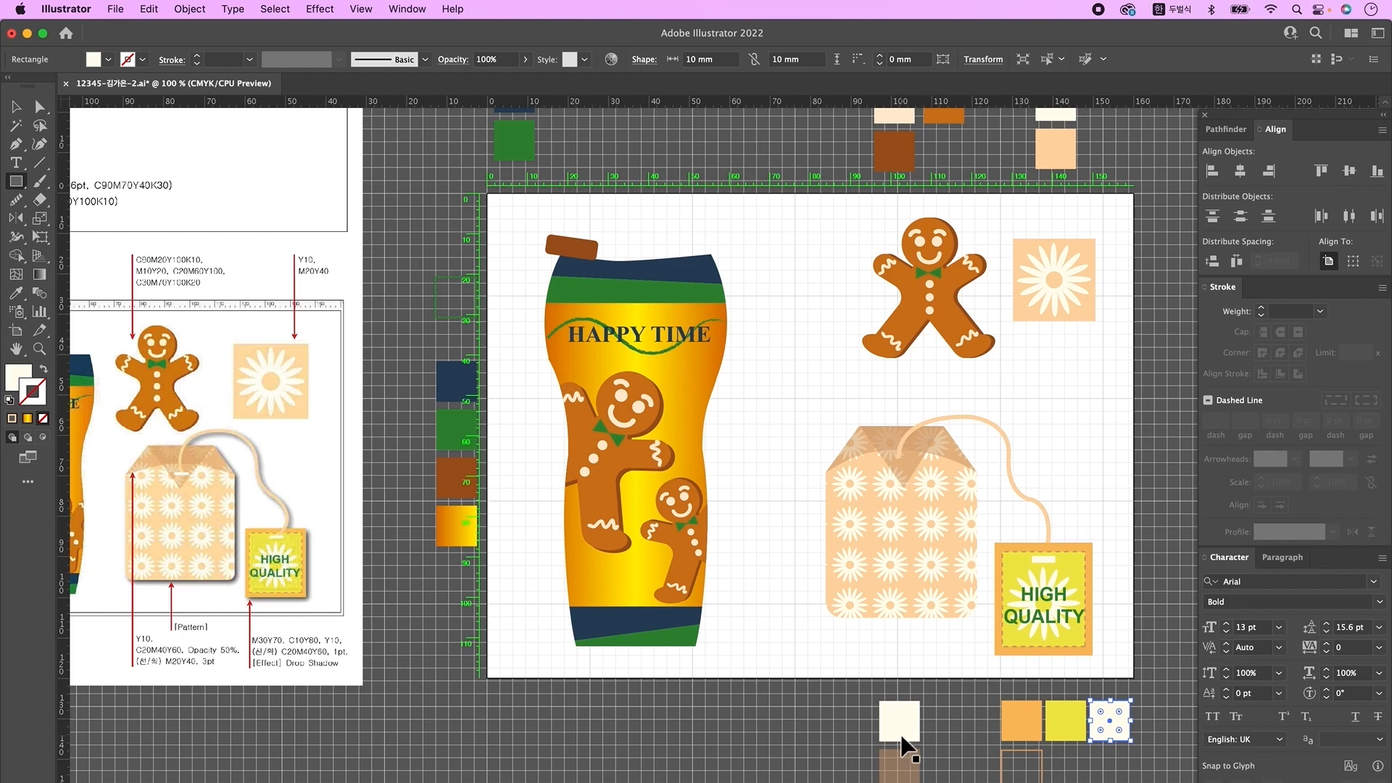
super+click(902, 729)
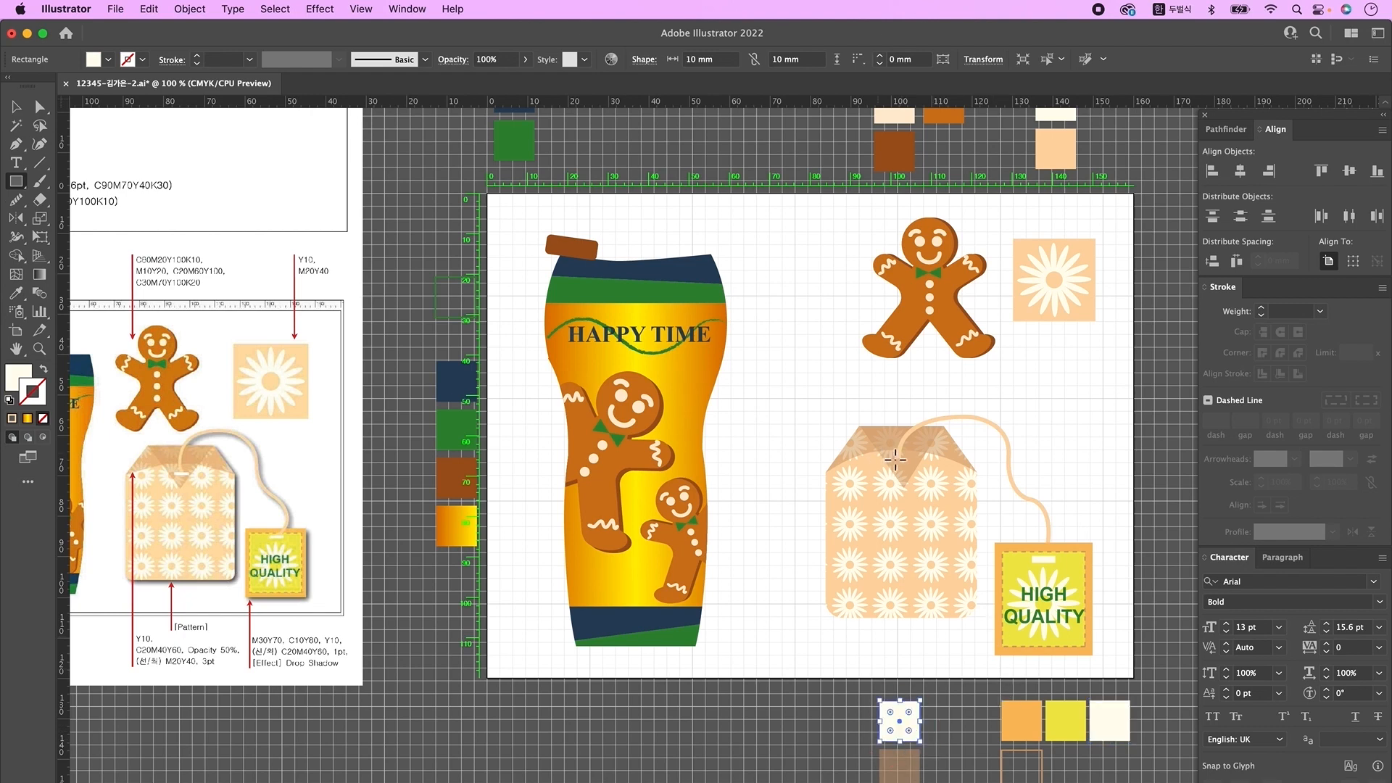
drag(897, 465, 917, 469)
click(16, 106)
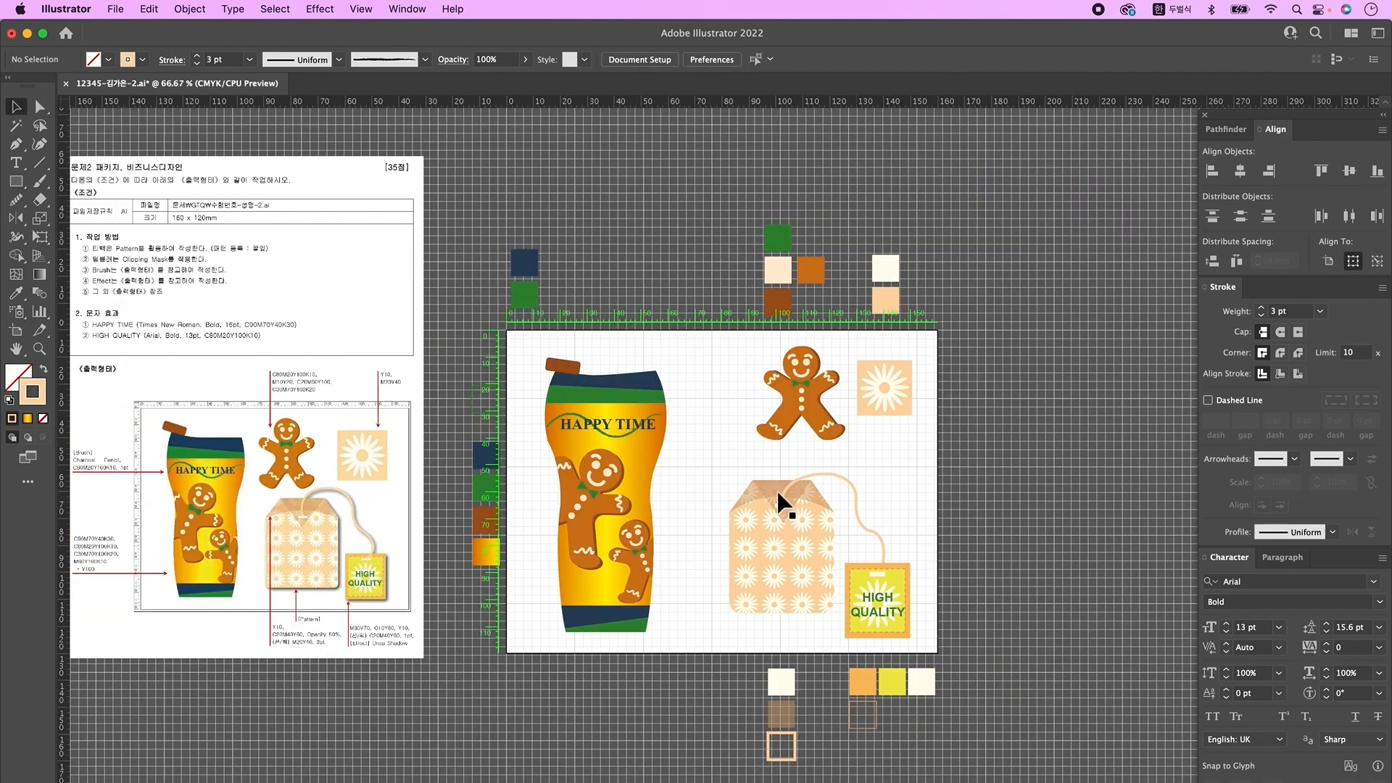
- Group the tea bag, slot, string and tag together
drag(743, 503, 946, 641)
right_click(867, 593)
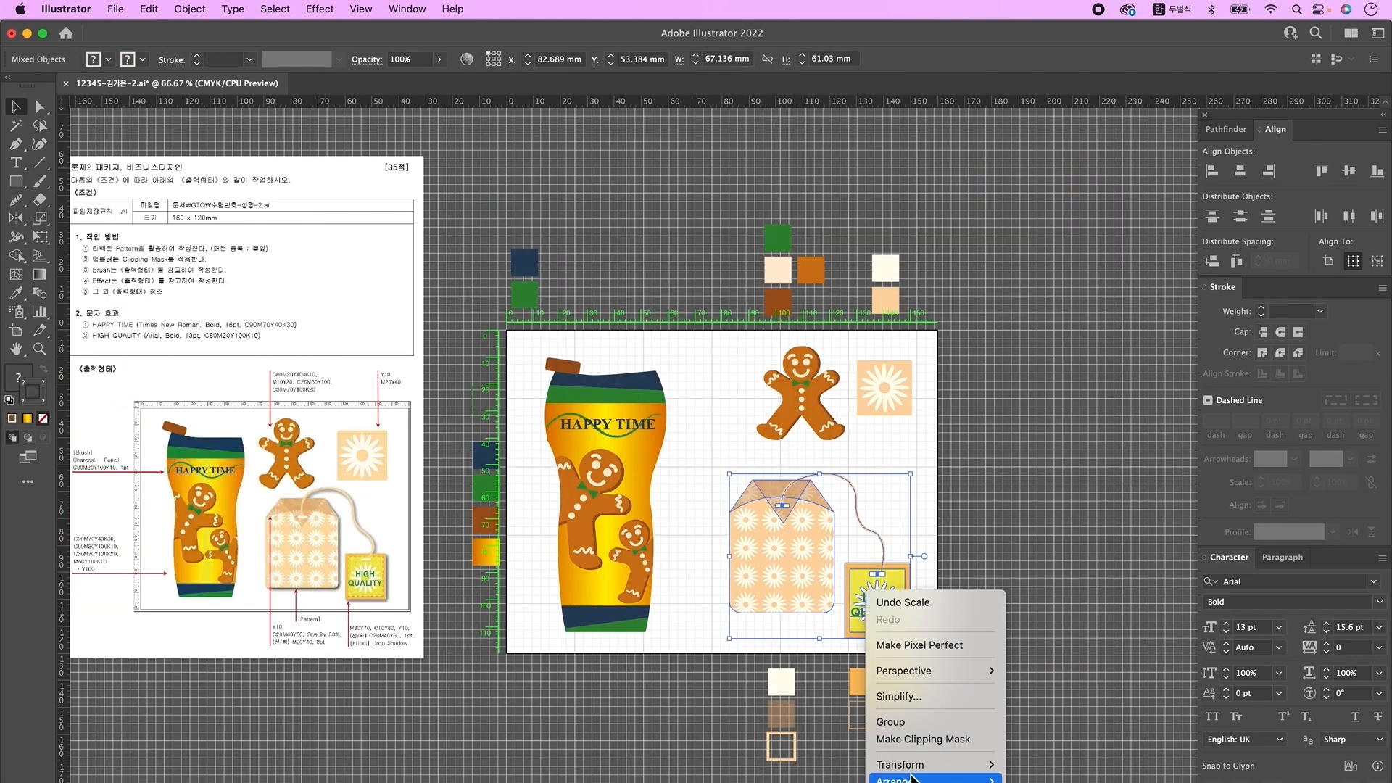
click(918, 721)
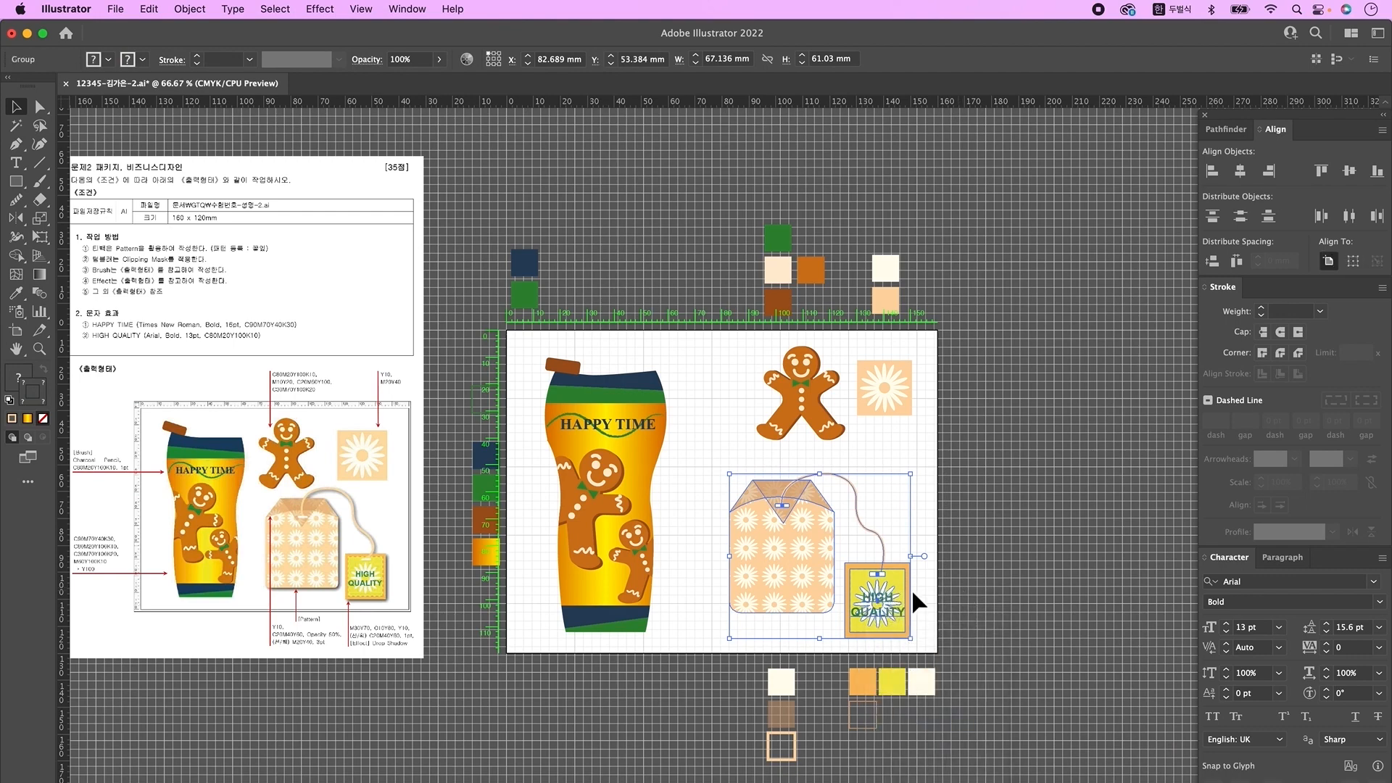
- Apply a Drop Shadow to the tea bag group: Multiply, 50% opacity, 1 mm X and Y offsets, 0.5 mm blur
click(289, 8)
mouse_move(323, 10)
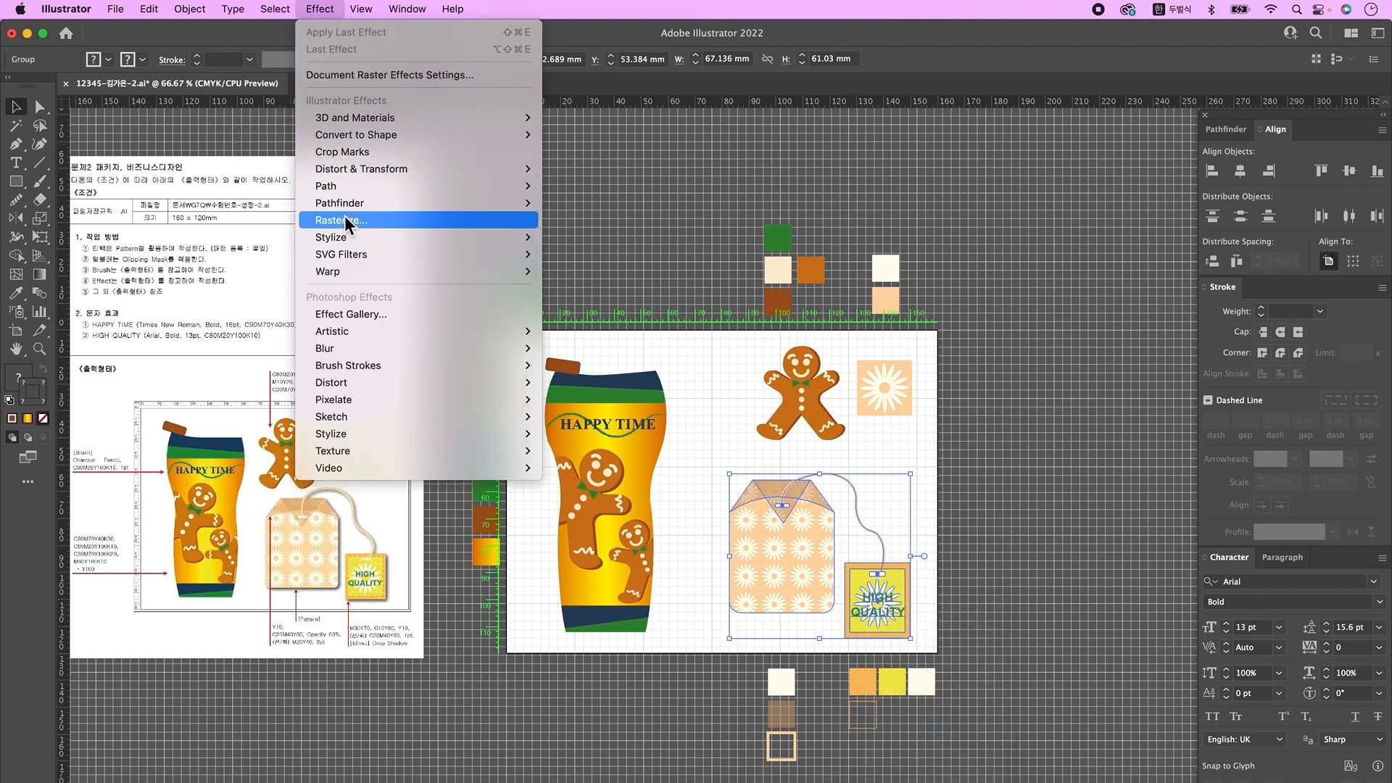
mouse_move(493, 237)
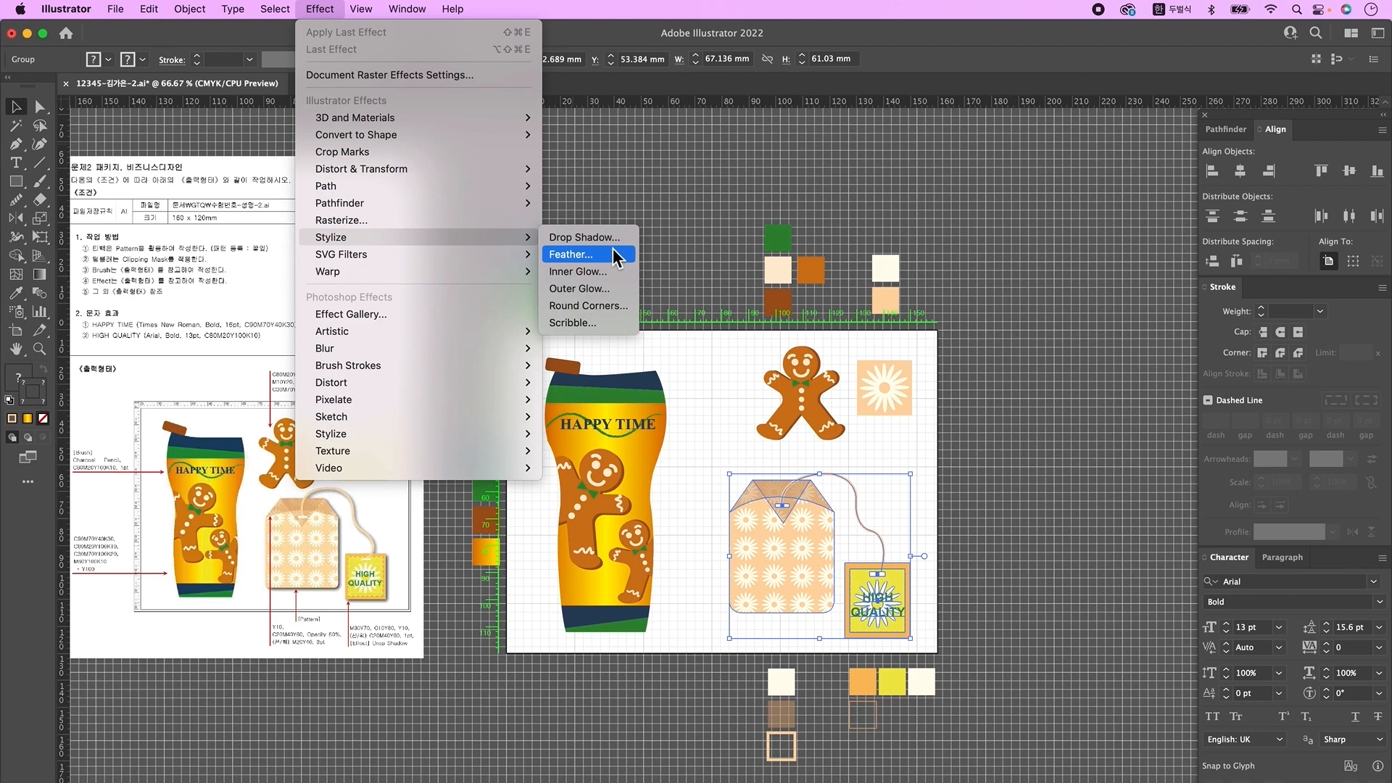
click(612, 239)
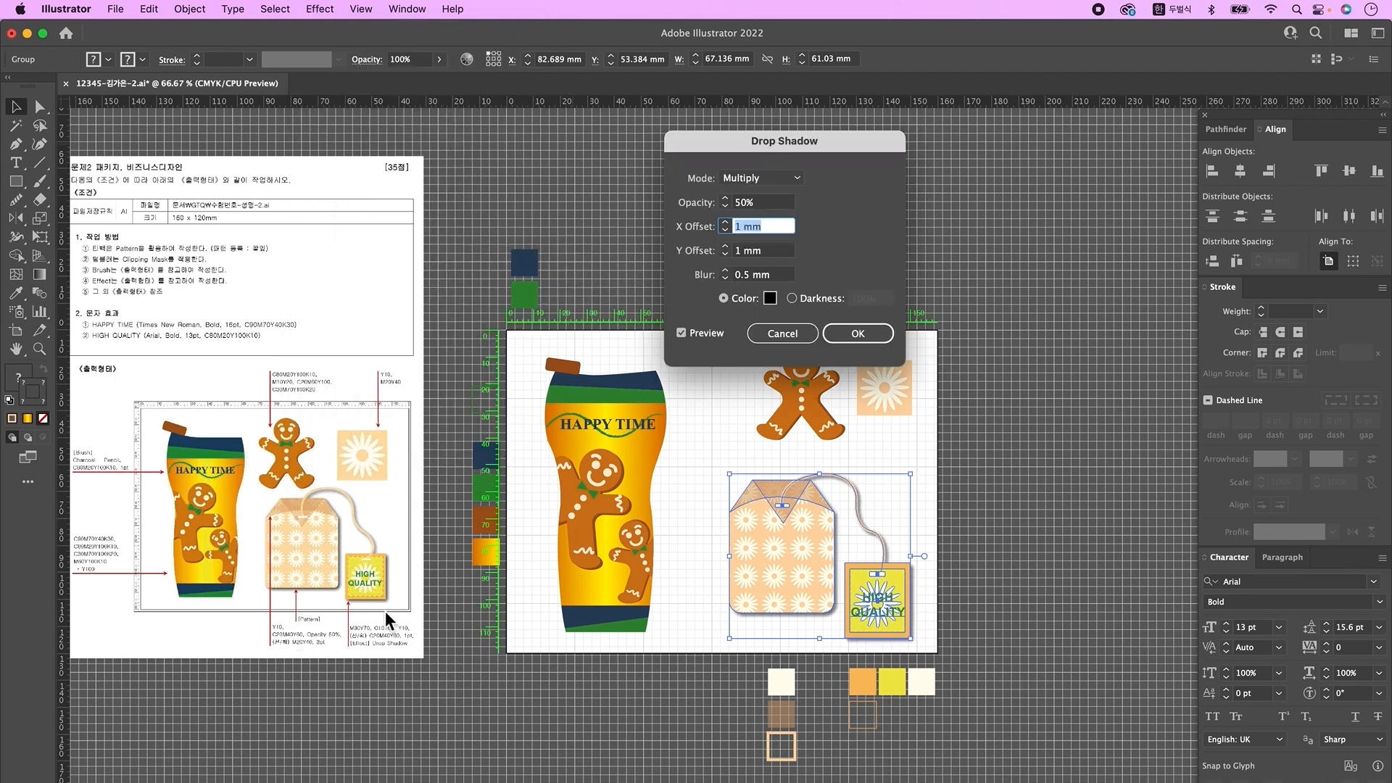
click(860, 336)
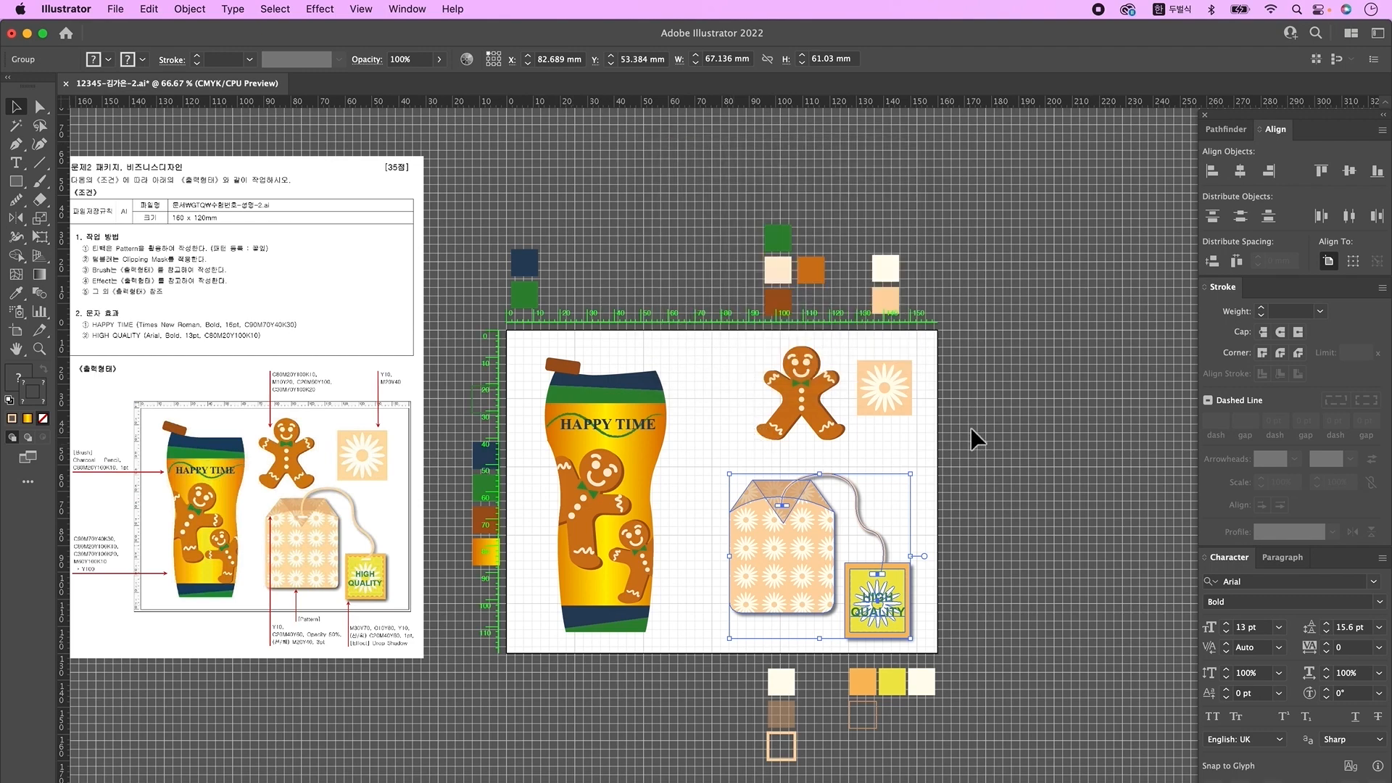
click(985, 442)
- Reposition and slightly enlarge the gingerbread man and the daisy tile above the tea bag to match the reference layout
drag(800, 392, 765, 401)
drag(767, 450, 776, 461)
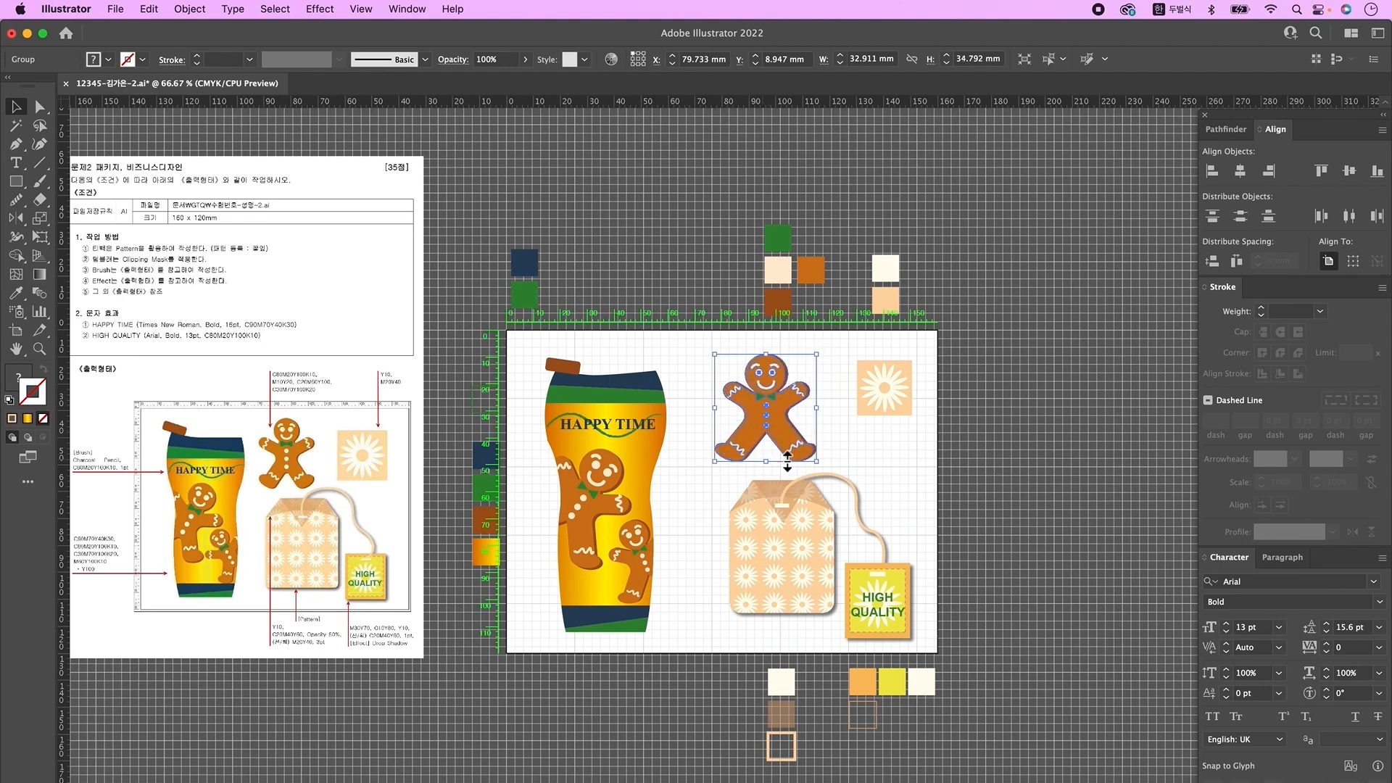
mouse_move(866, 395)
mouse_down()
mouse_move(911, 457)
mouse_move(877, 418)
mouse_up()
click(985, 480)
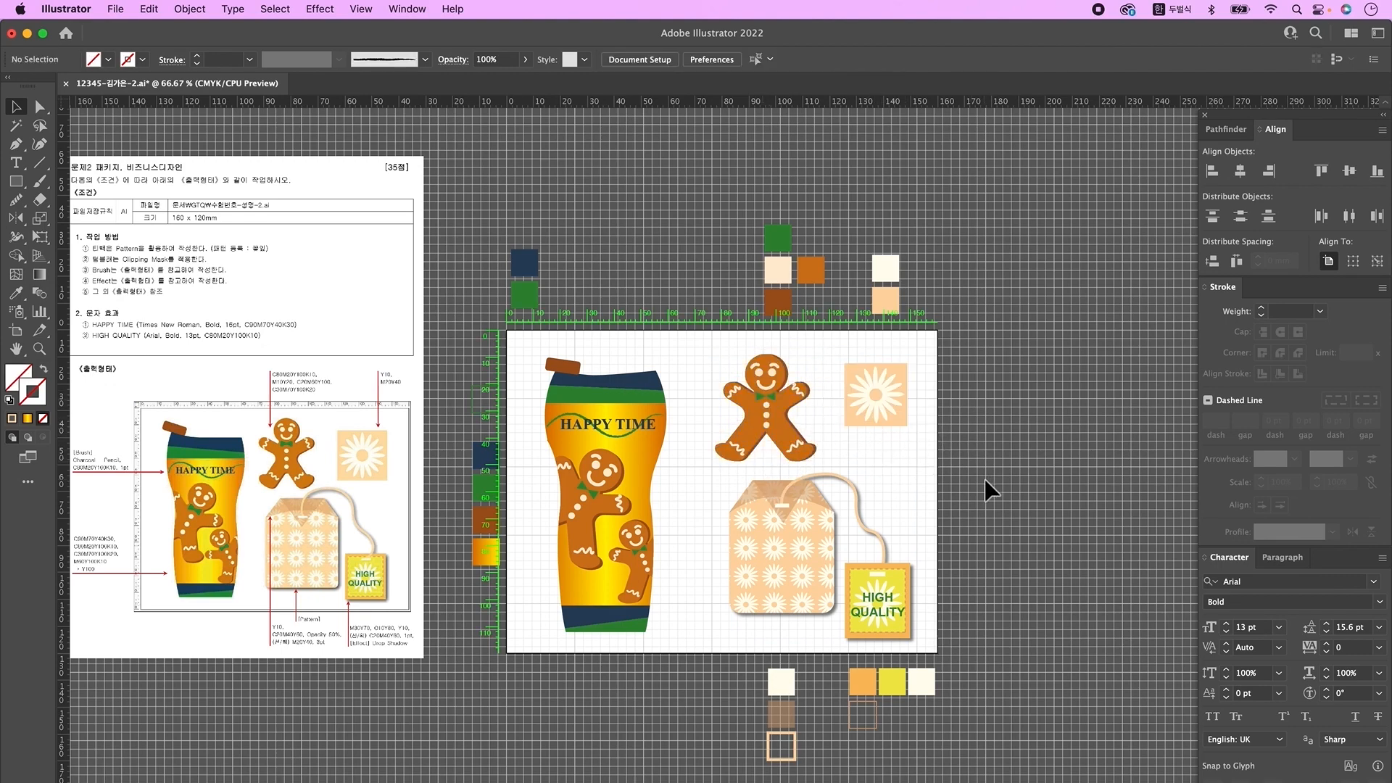
click(799, 451)
drag(773, 467, 773, 464)
- Nudge the HAPPY TIME tumbler artwork up by one increment
click(586, 706)
click(632, 523)
key(Up)
click(632, 703)
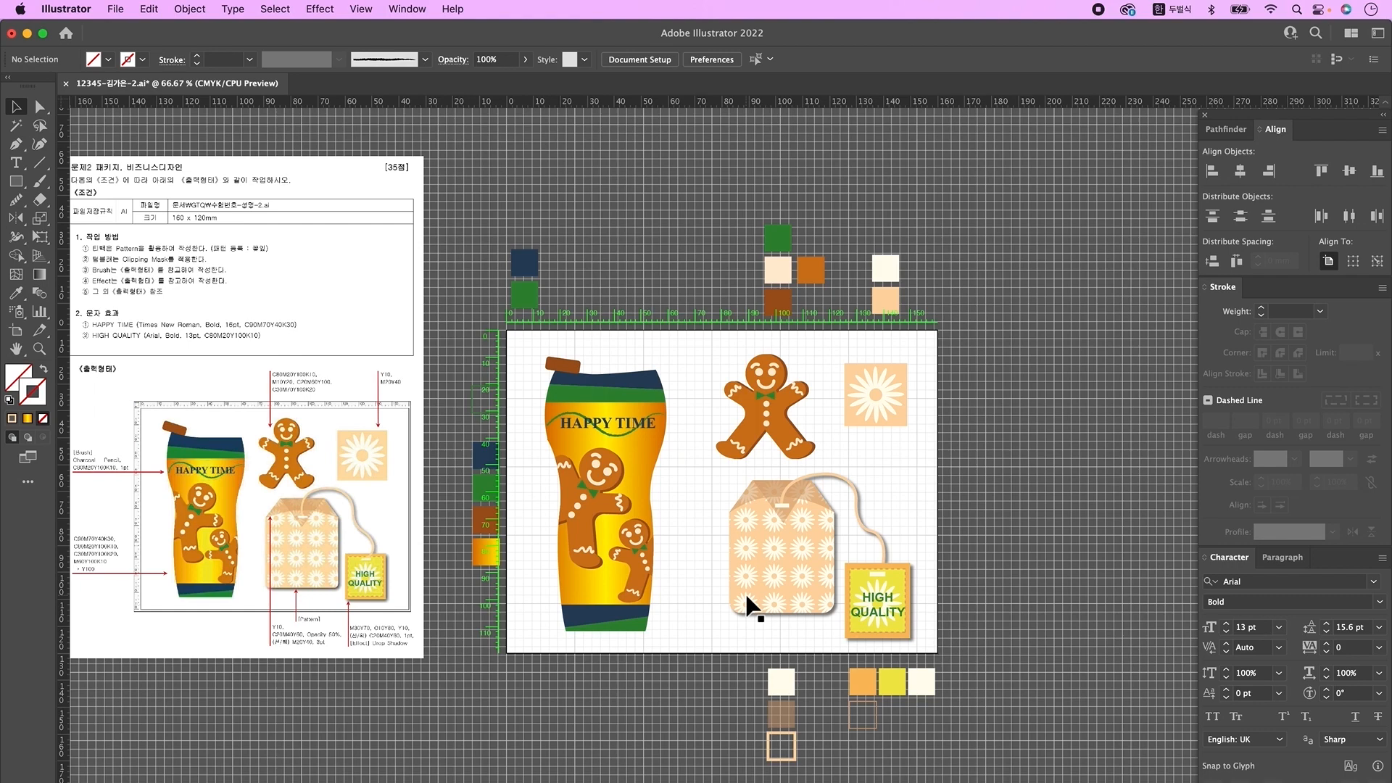
- Hide the grid and delete the colour swatches, artboard ruler graphics and reference sheet around the finished artwork
key(super+apostrophe)
drag(956, 765, 754, 678)
drag(915, 263, 482, 316)
drag(456, 435, 489, 580)
shift+click(777, 238)
shift+click(354, 308)
key(Delete)
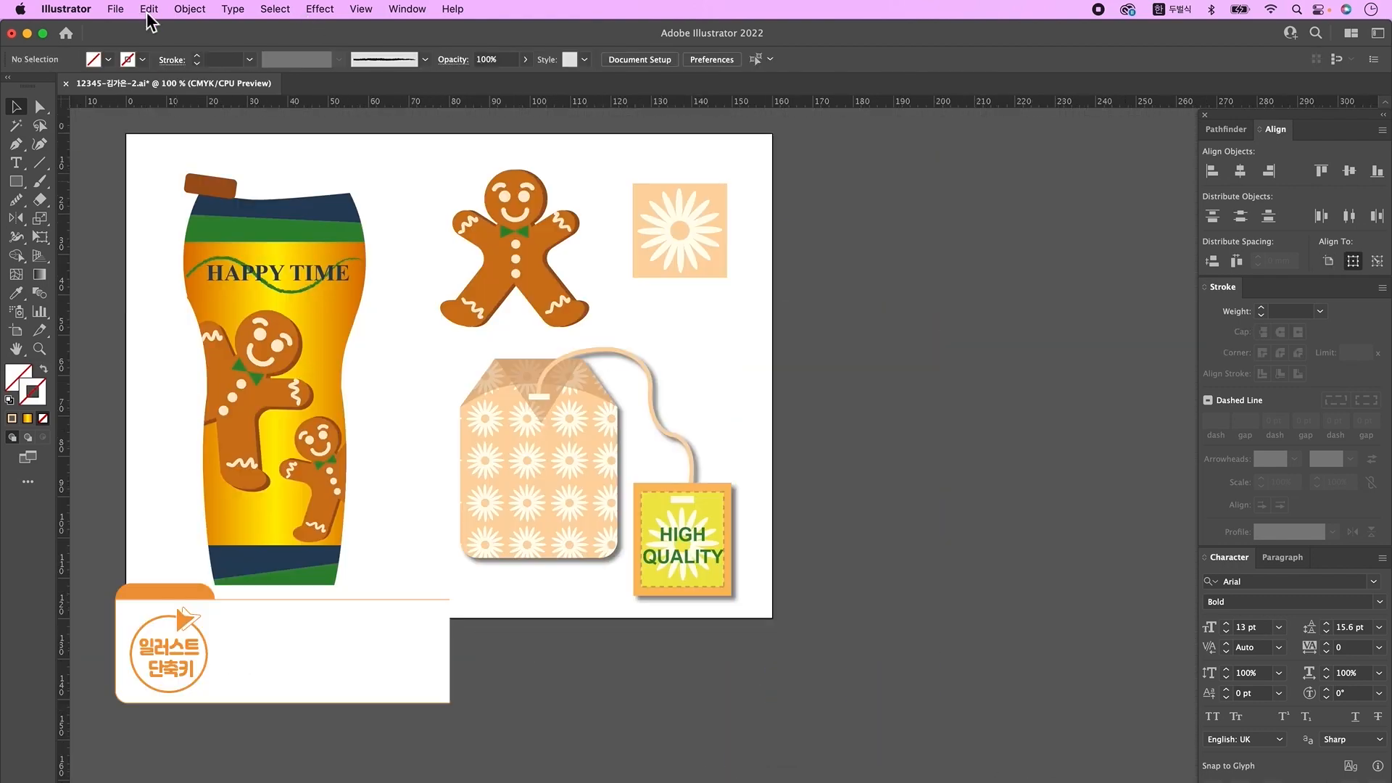
- Save the finished packaging document
click(116, 8)
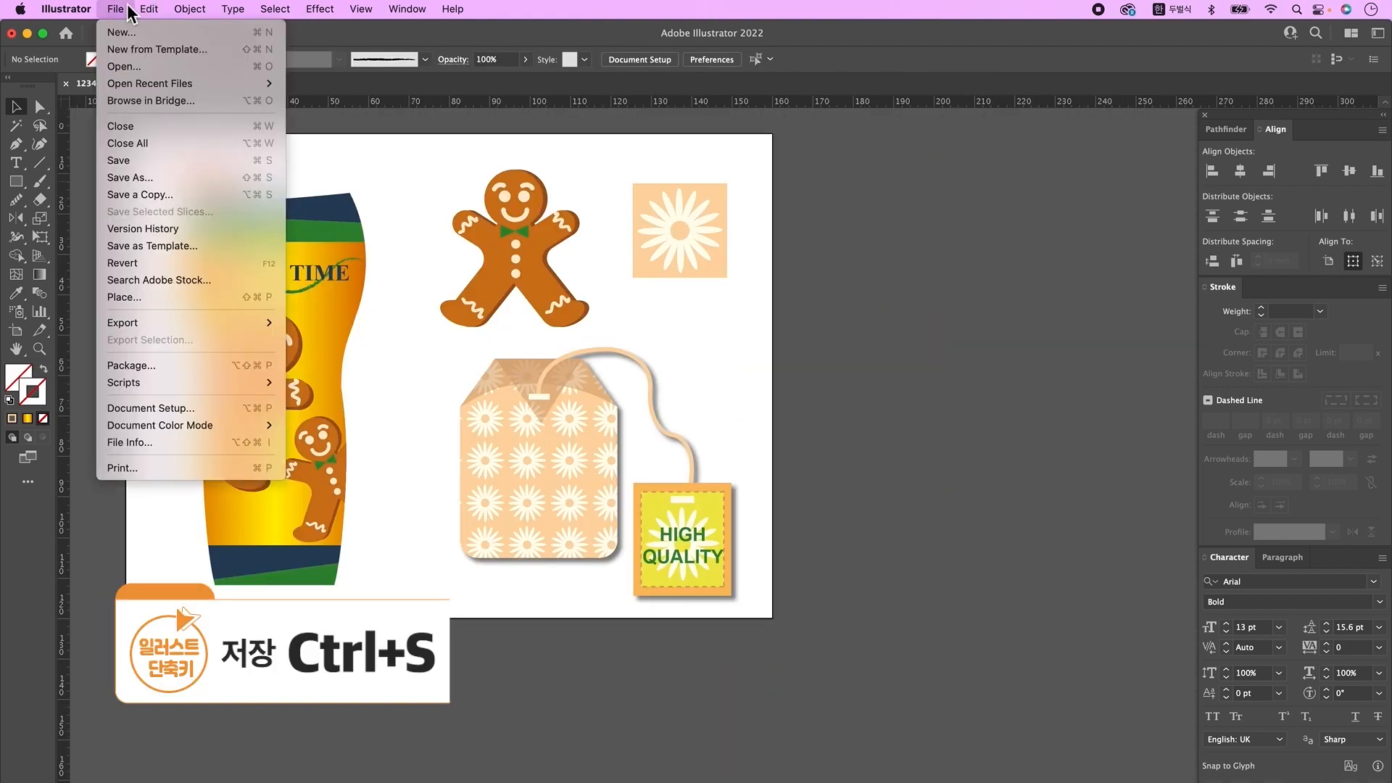
click(144, 160)
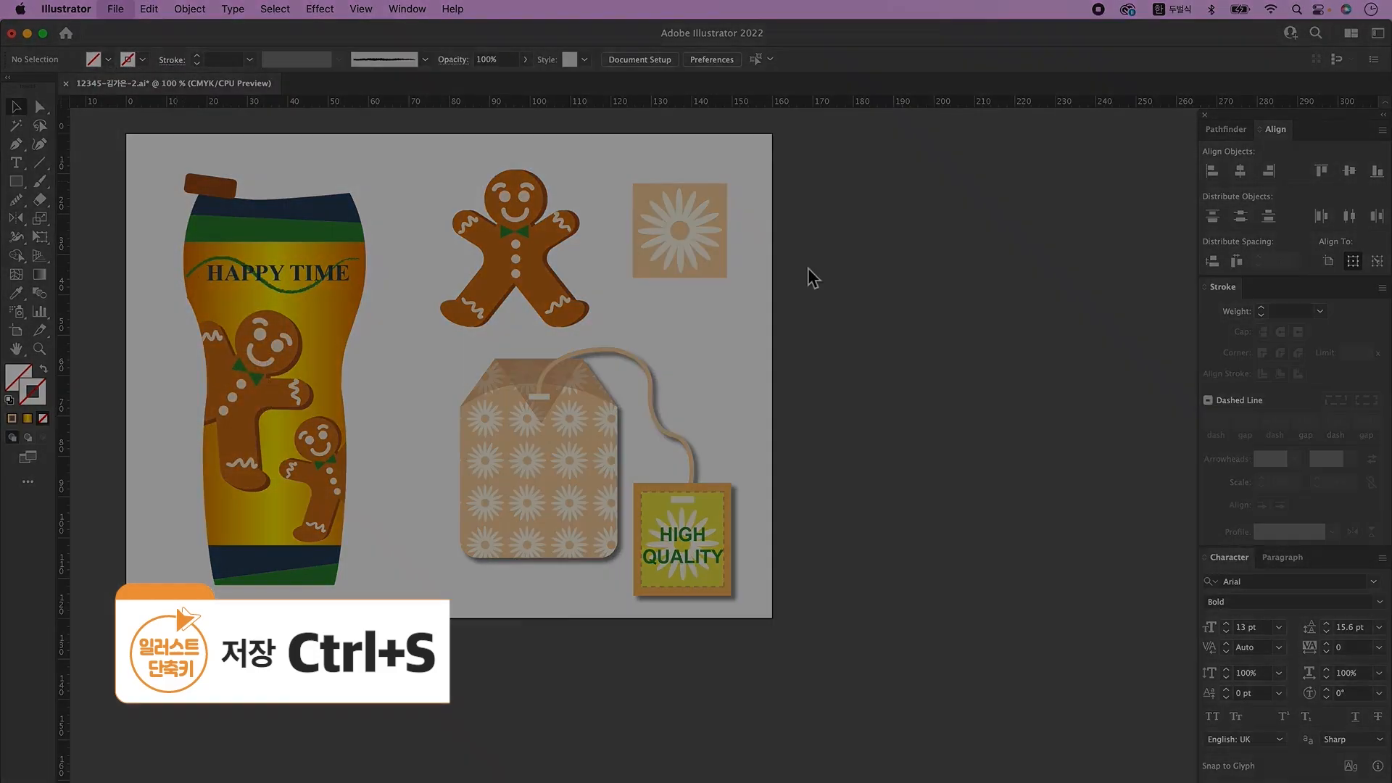
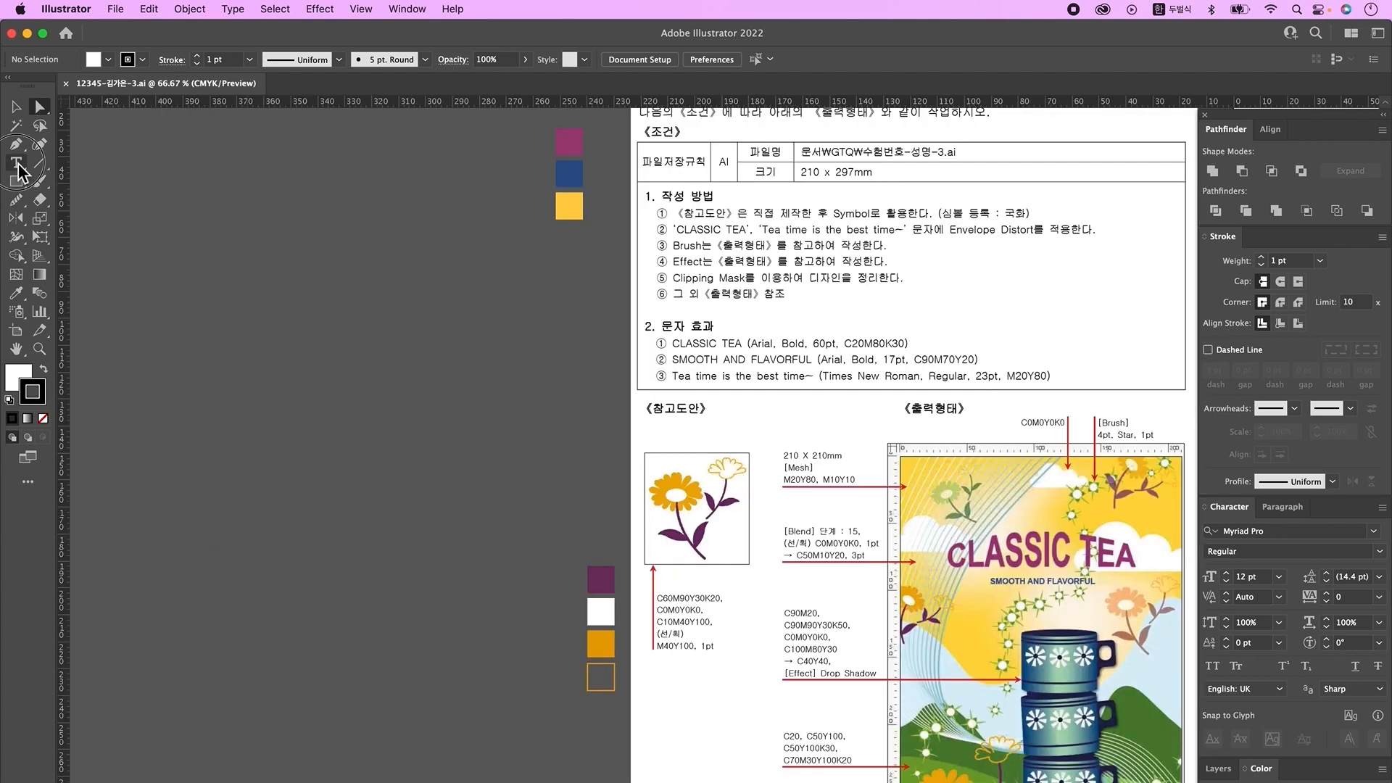
- Add the point text "CLASSIC TEA" in the empty area beside the reference sheet
click(16, 163)
click(248, 360)
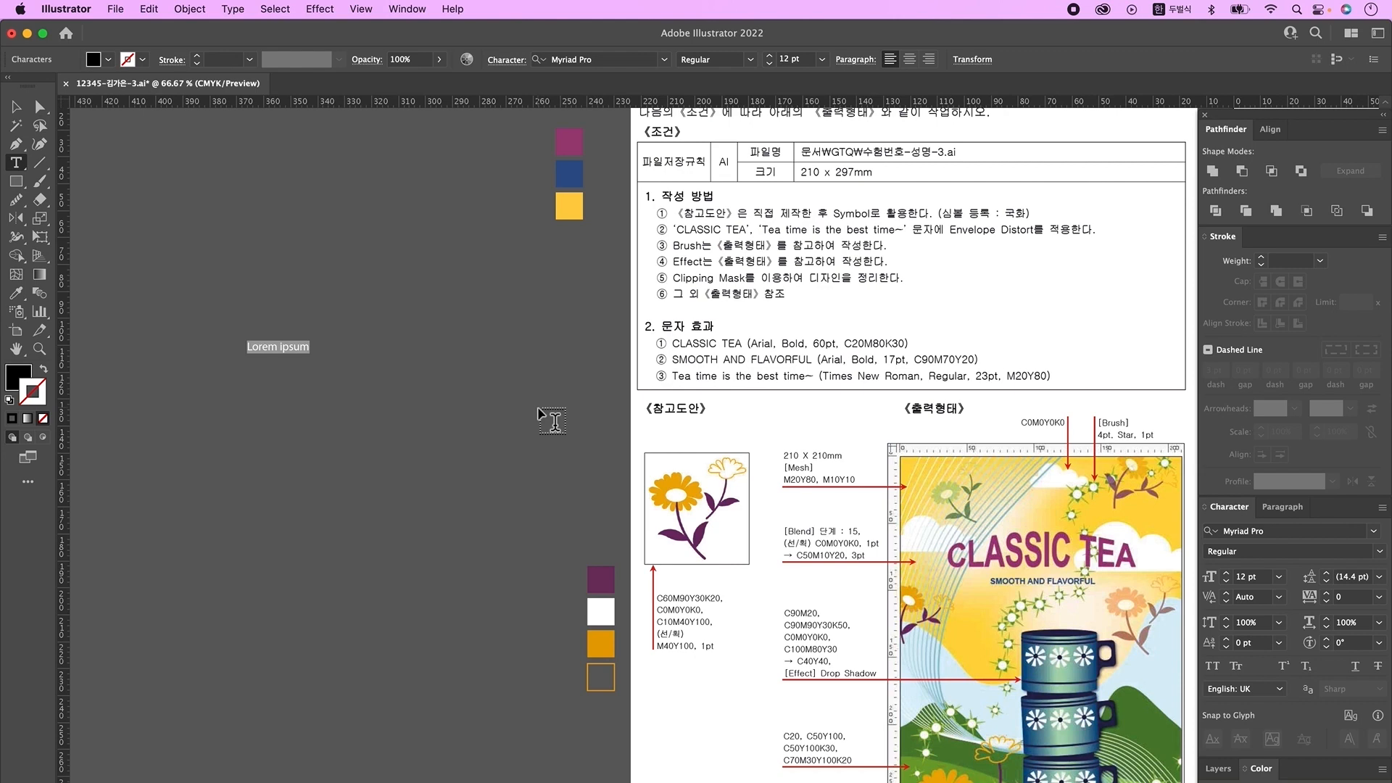
text(CLASSIC TEA)
key(Escape)
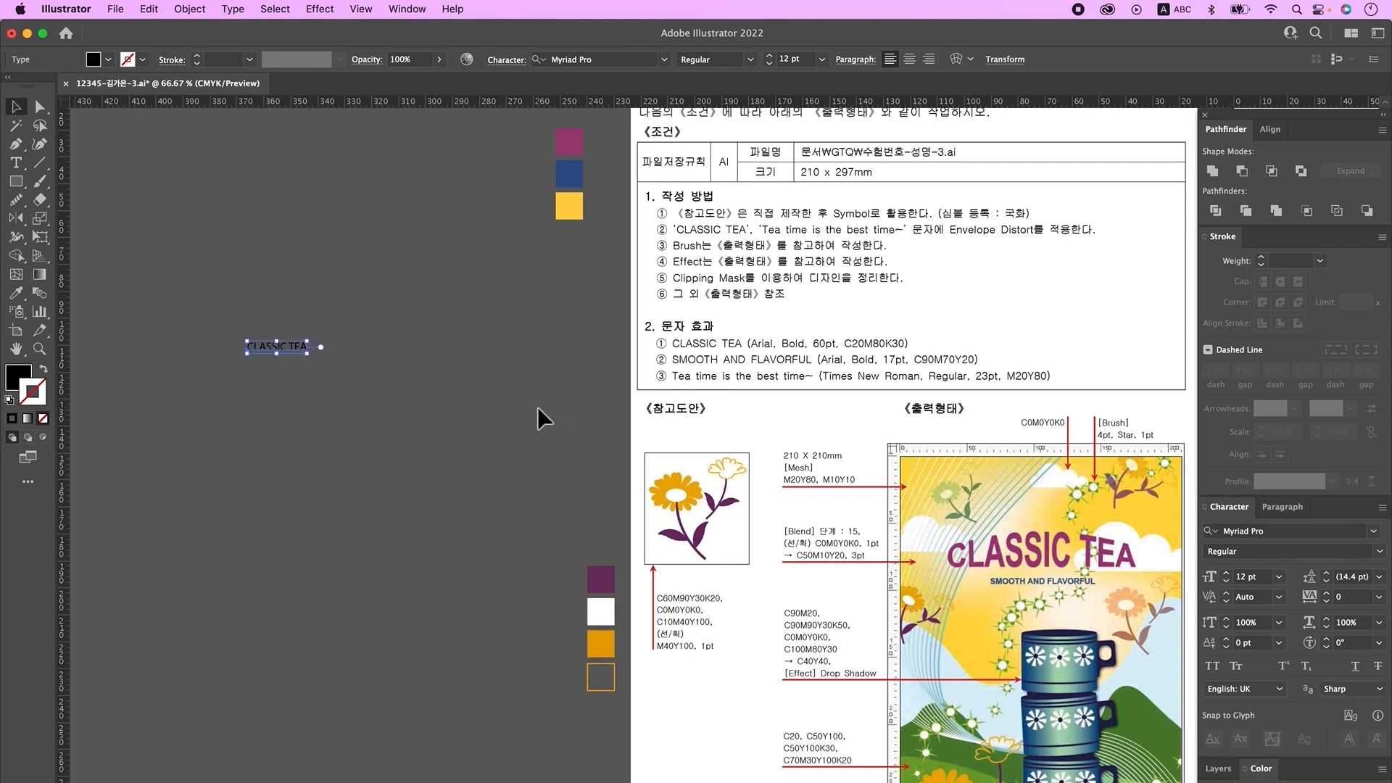
- Format the CLASSIC TEA text as Arial Bold, 60 pt, and colour it with the purple swatch
click(1277, 534)
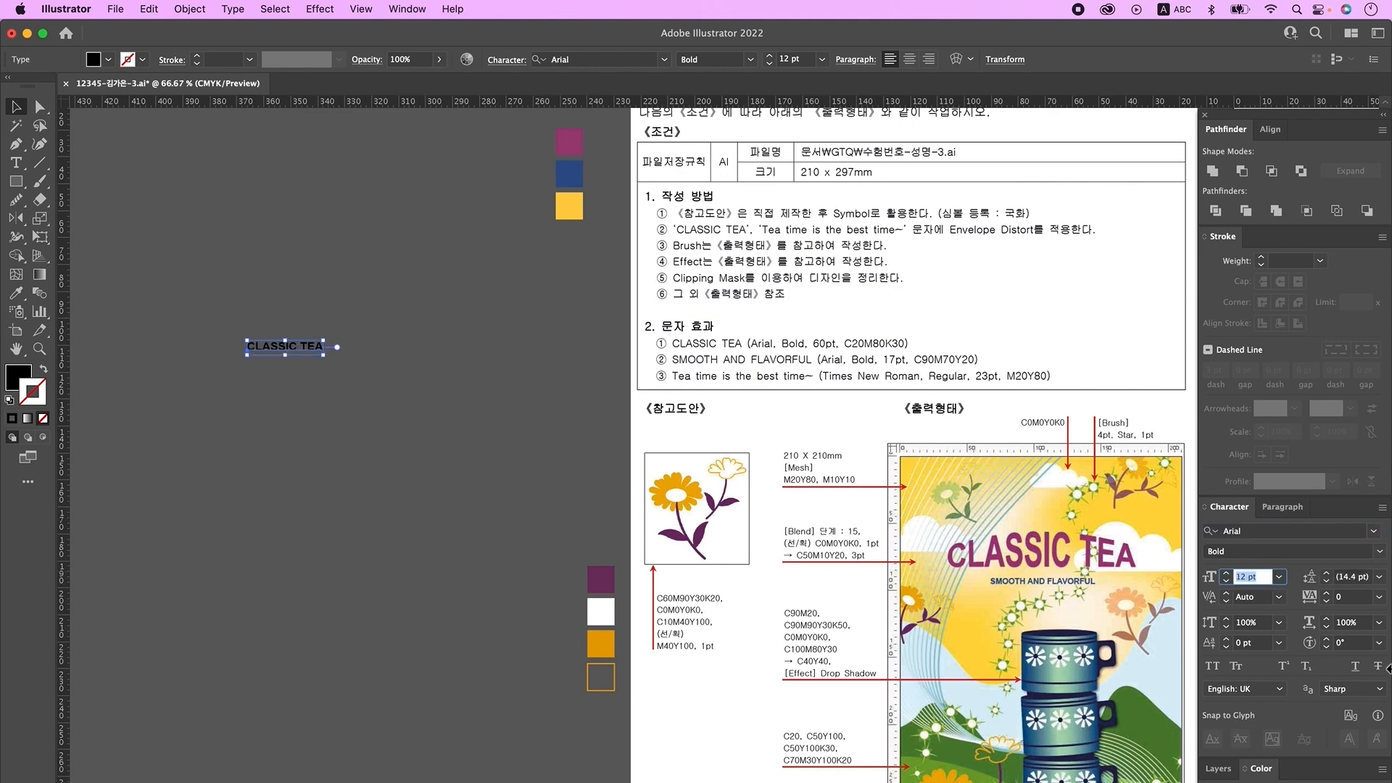
text(60)
key(Return)
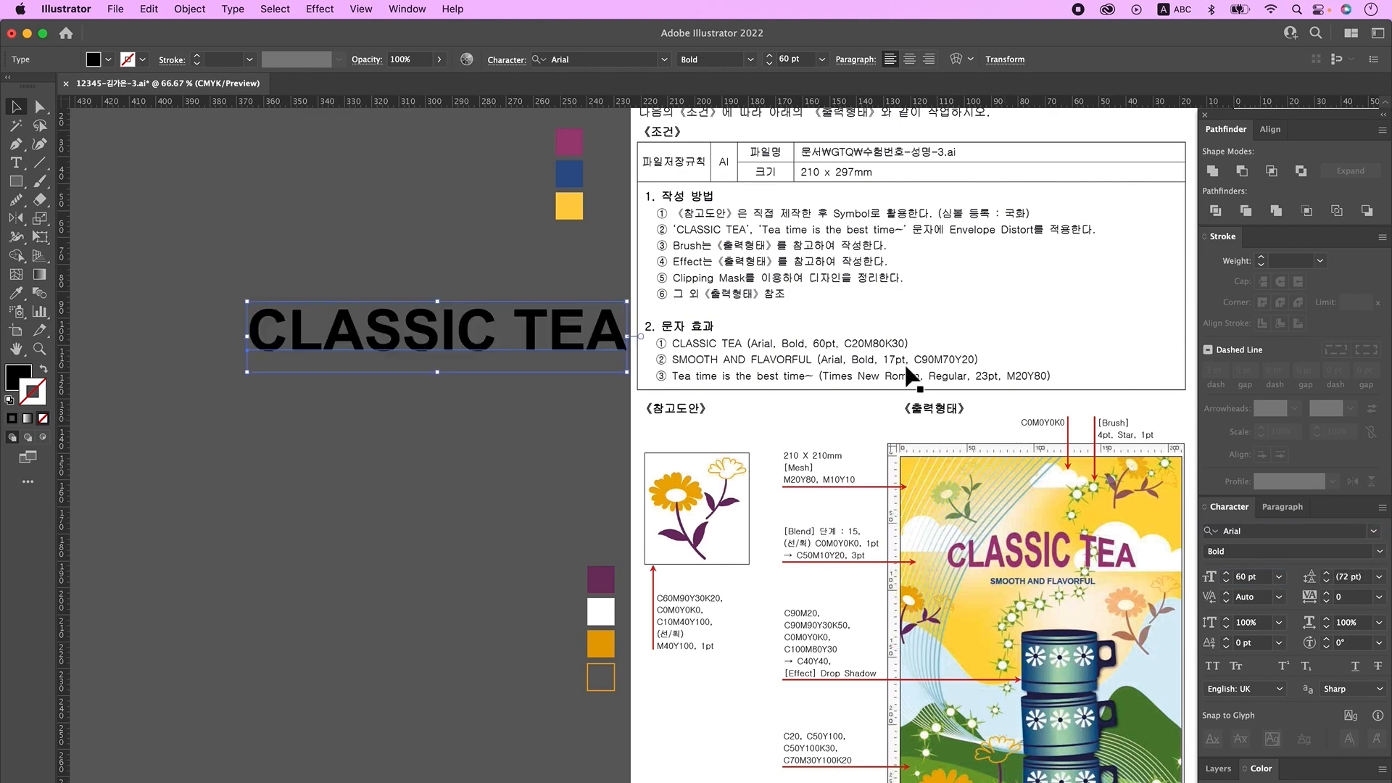
click(16, 293)
click(569, 141)
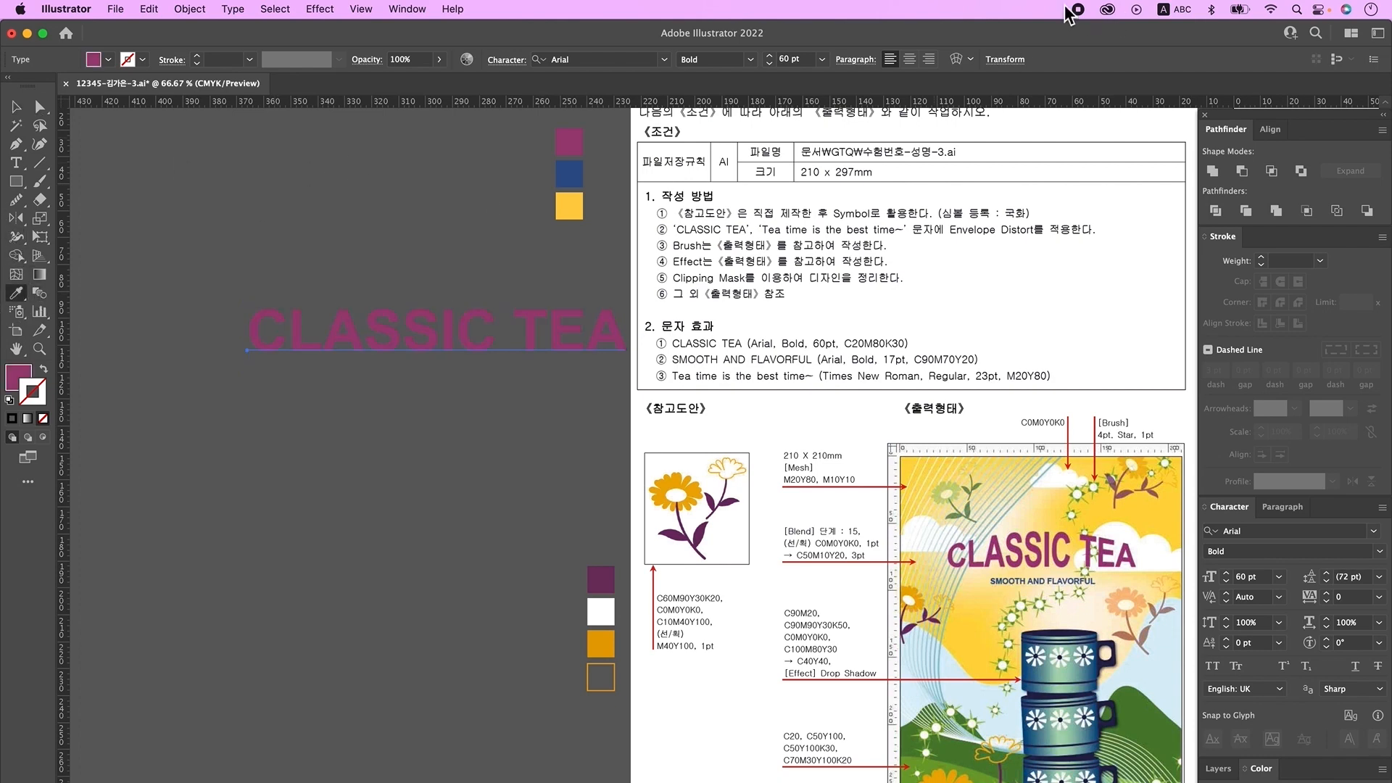
- Warp the CLASSIC TEA text with an Arc Upper envelope at 30% horizontal bend
click(957, 59)
click(1160, 179)
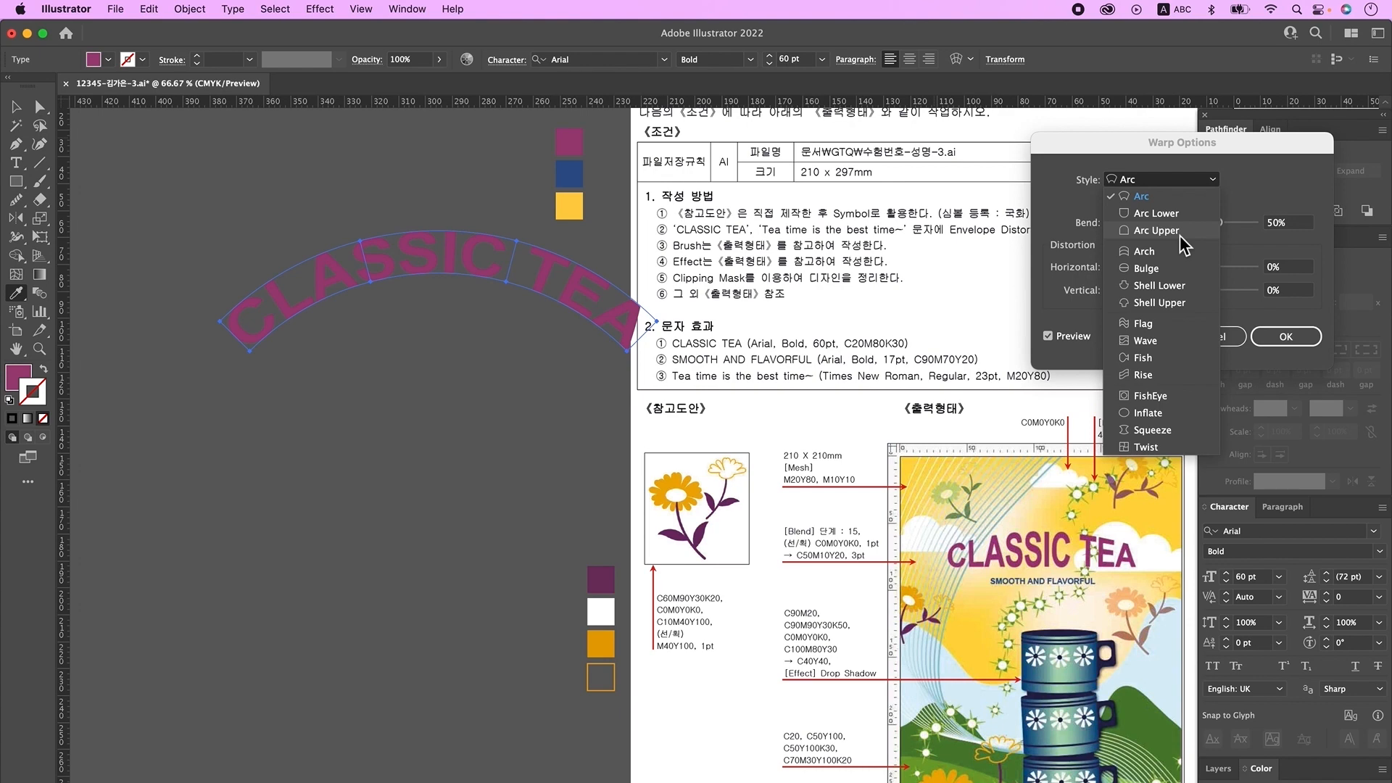
click(1180, 232)
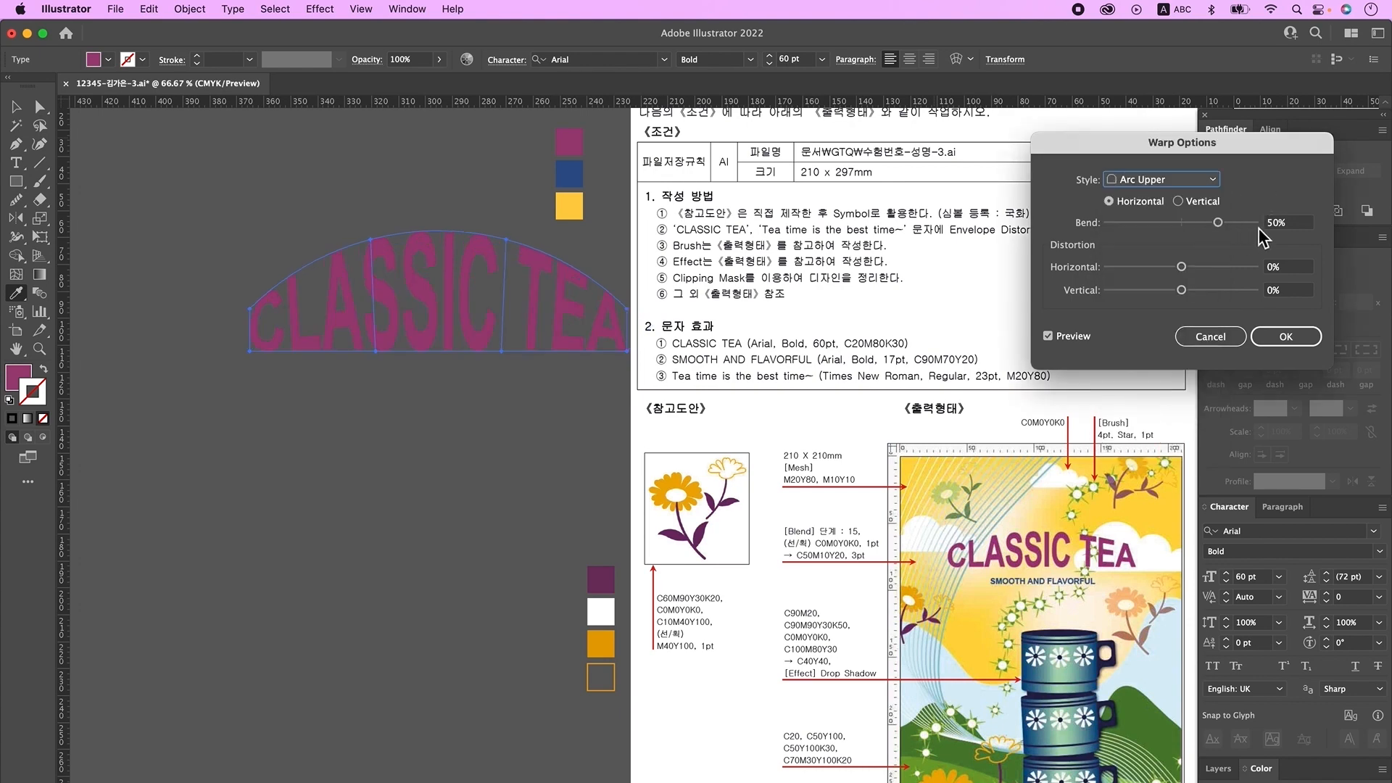
drag(1293, 222, 1247, 219)
text(30)
key(Tab)
key(Return)
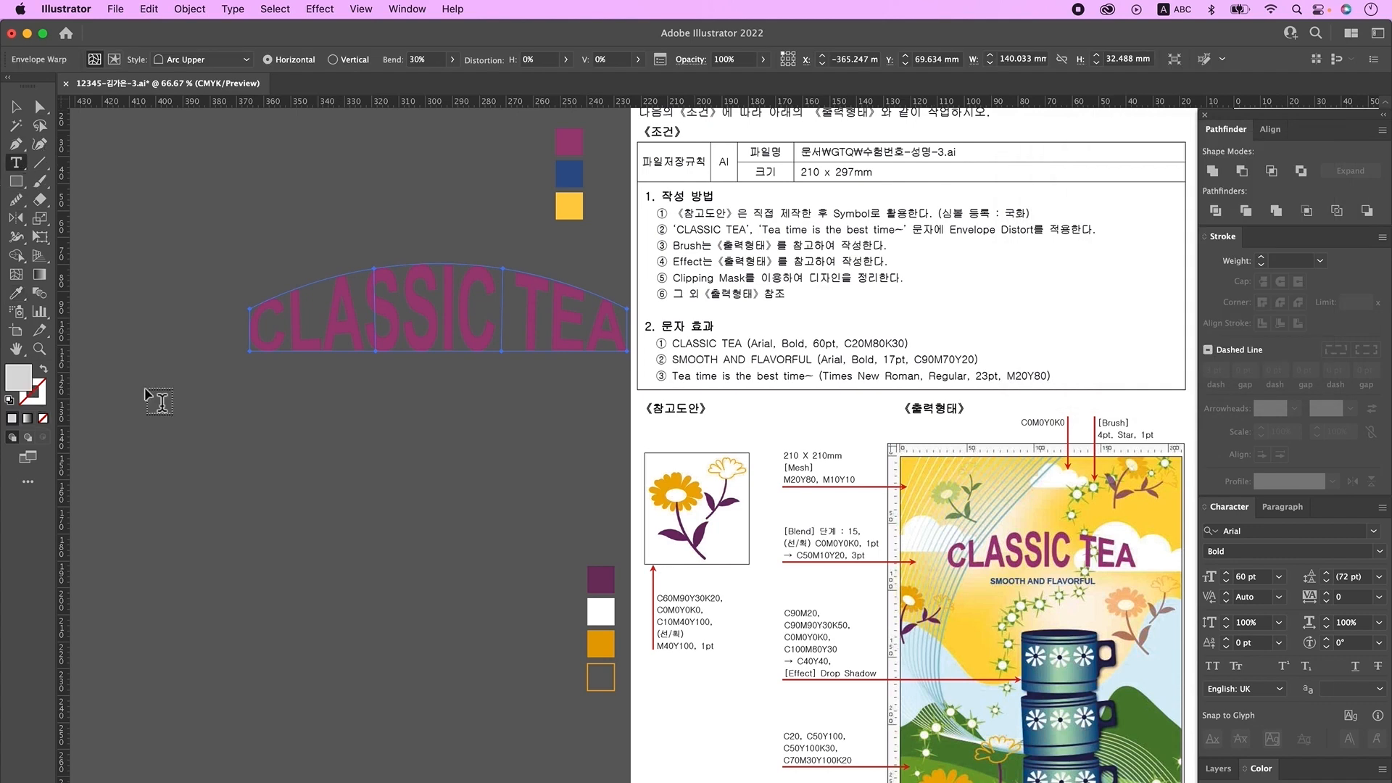
- Add the point text "SMOOTH AND FLAVORFUL" directly below the warped title
click(265, 419)
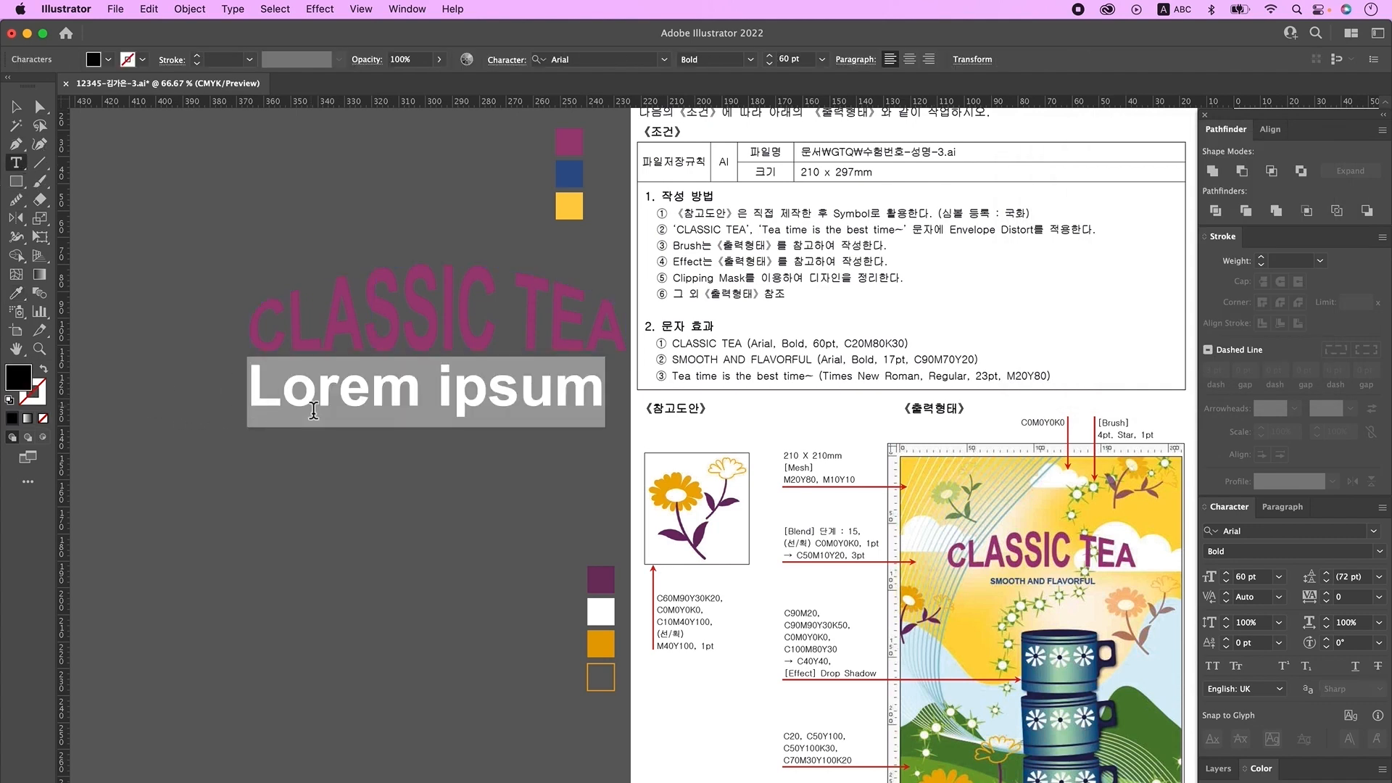
text(SMOOTH AND FLAVORFUL)
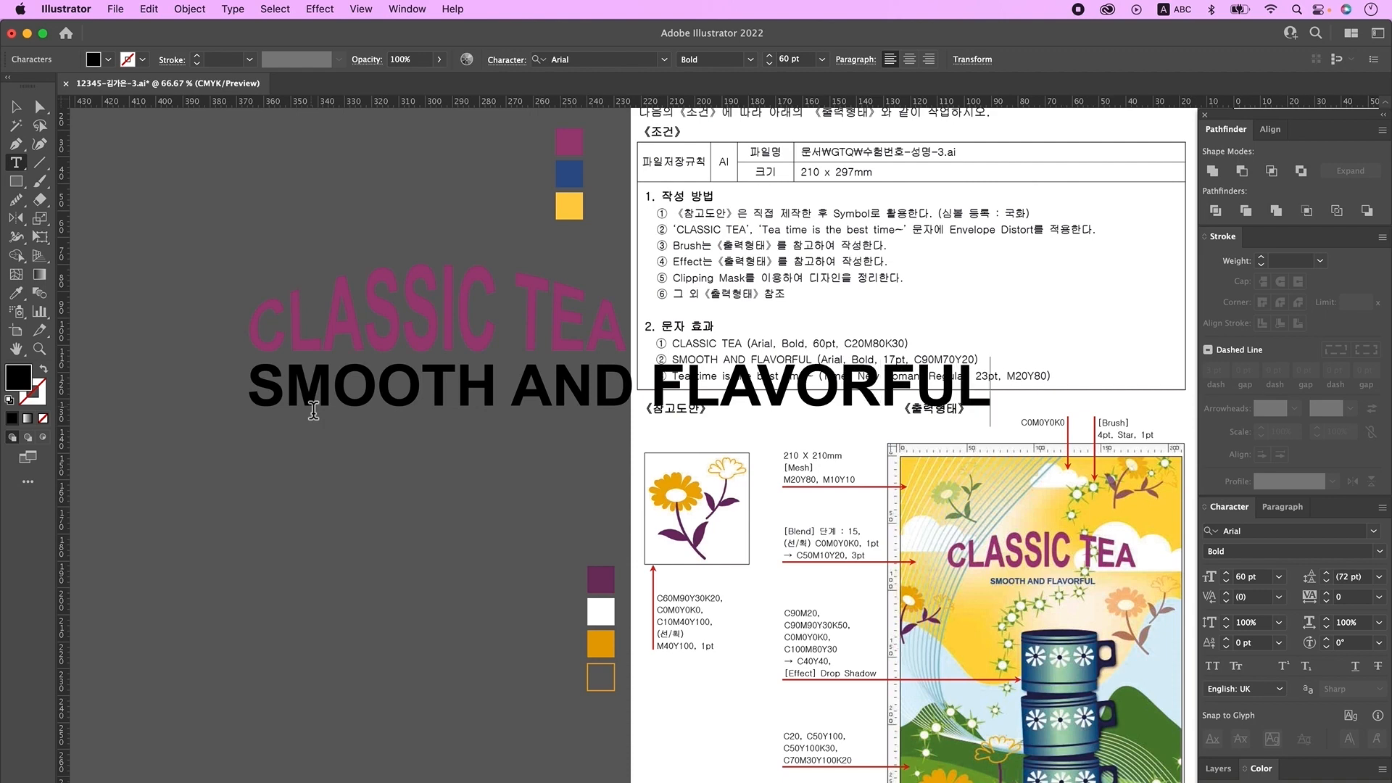
key(Escape)
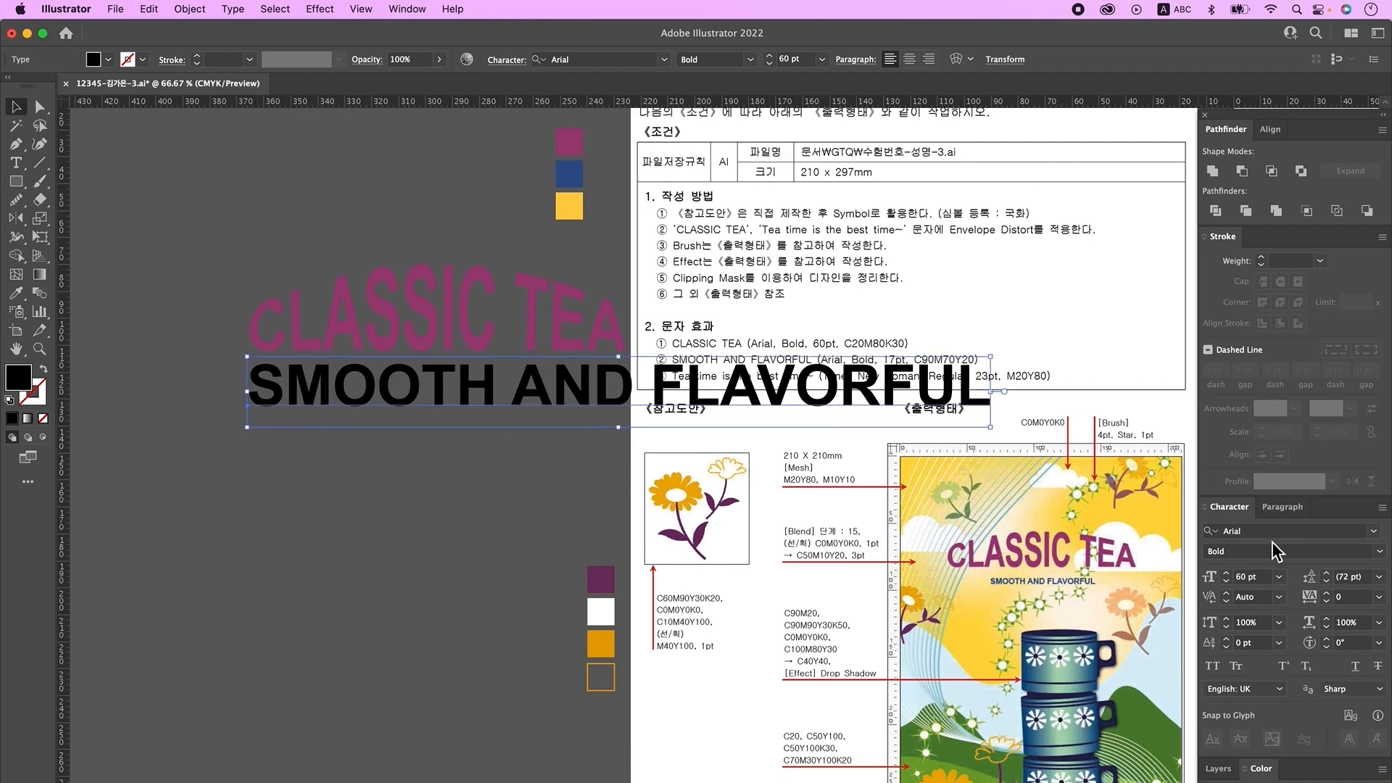
- Set the SMOOTH AND FLAVORFUL text to 17 pt and colour it with the blue swatch
click(1238, 577)
text(17)
key(Return)
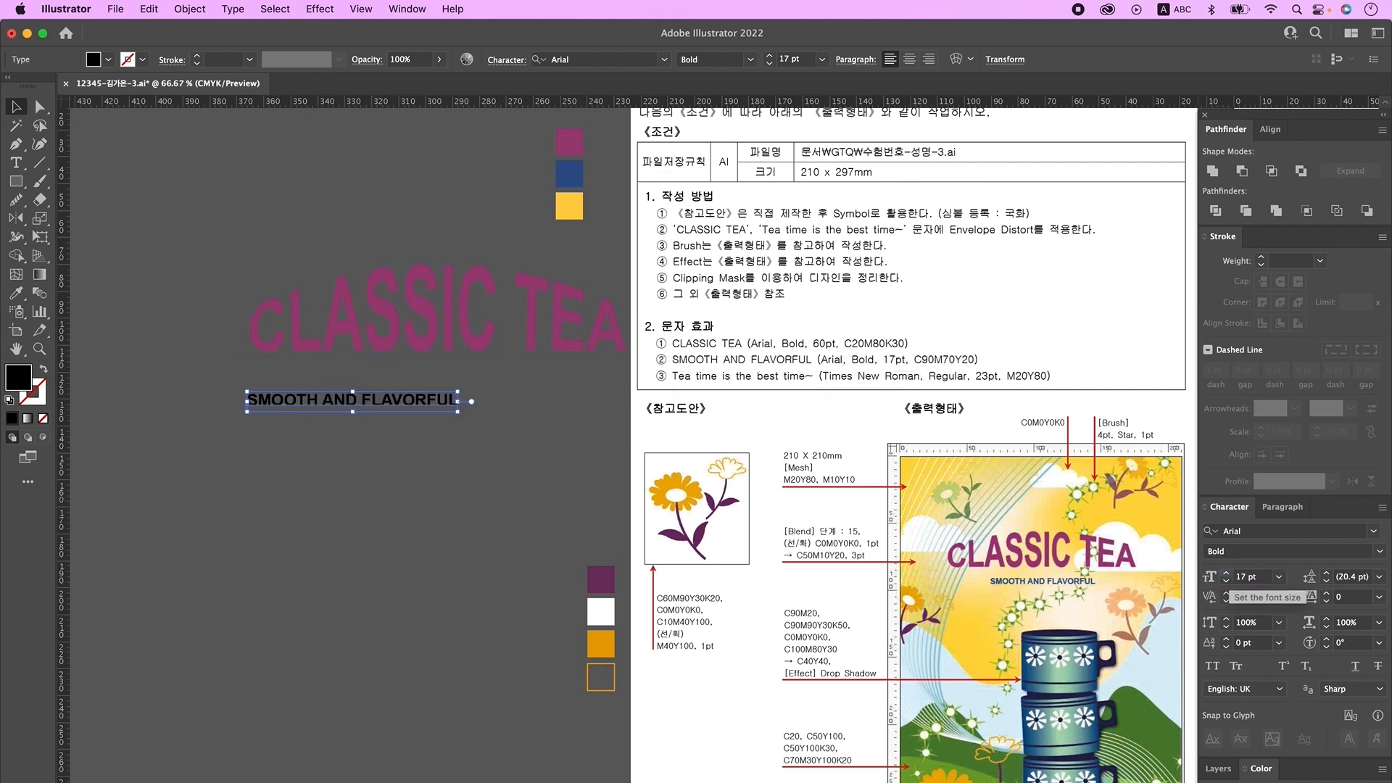
click(16, 294)
click(569, 174)
- Add the point text "Tea time is the best time~" below the SMOOTH AND FLAVORFUL line
click(16, 163)
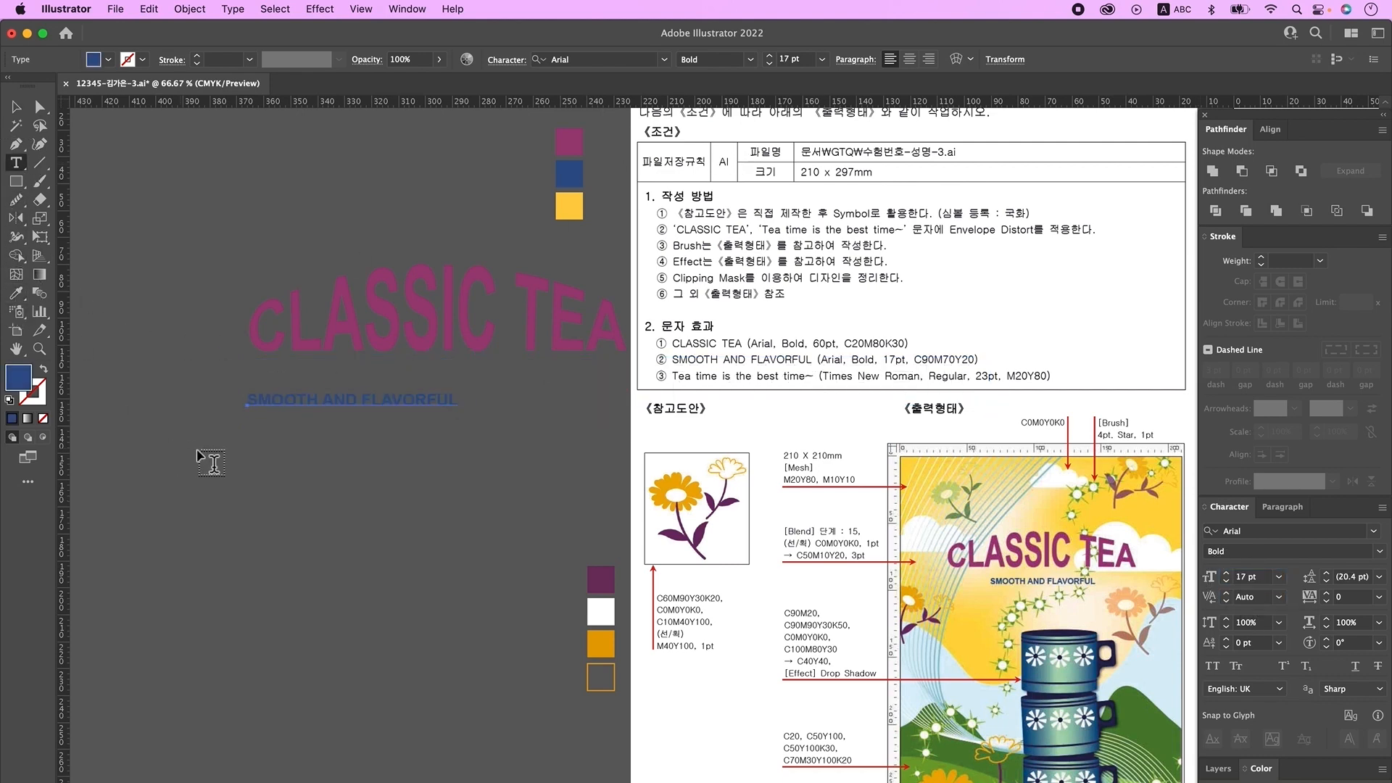
click(256, 451)
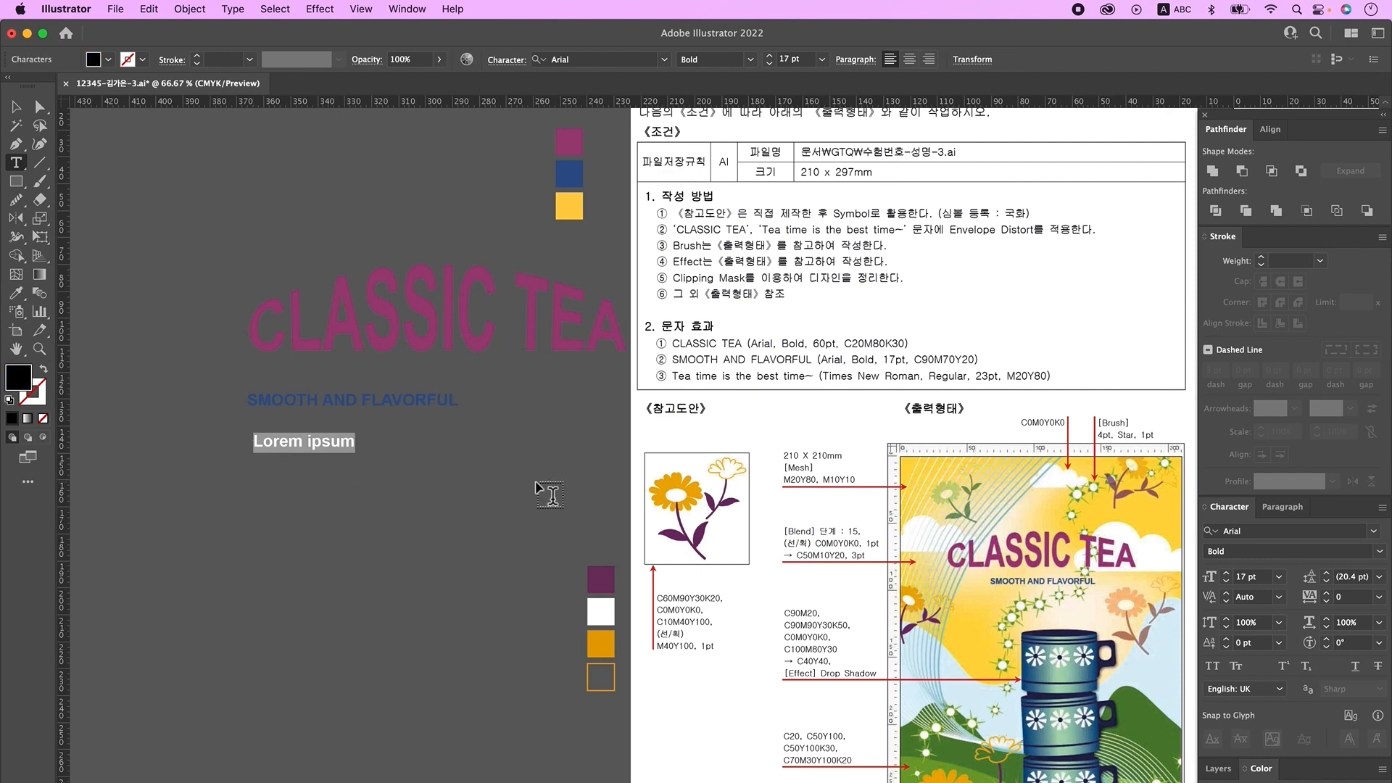
text(Tea time is the best time~)
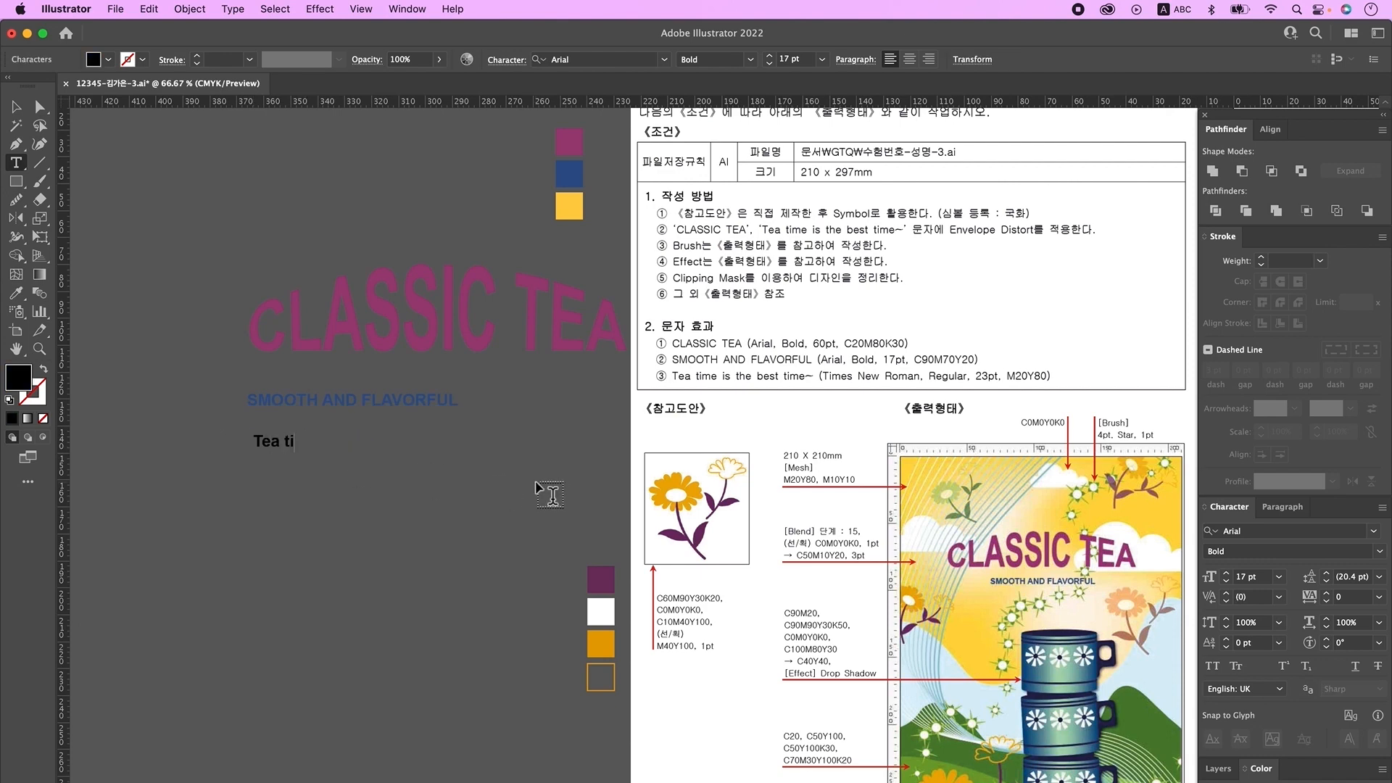
key(Escape)
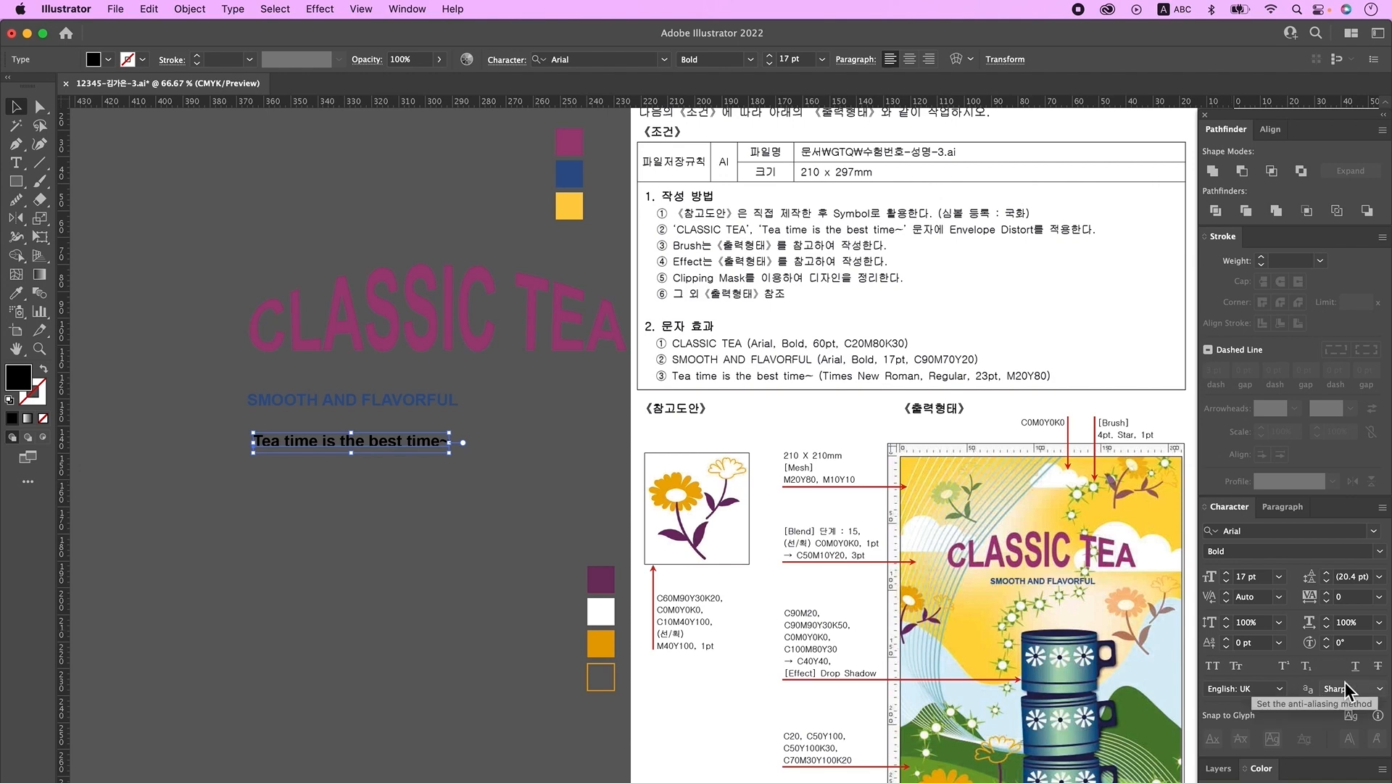
- Format the "Tea time is the best time~" text as Times New Roman Regular, 23 pt, and colour it with the yellow swatch
click(1267, 536)
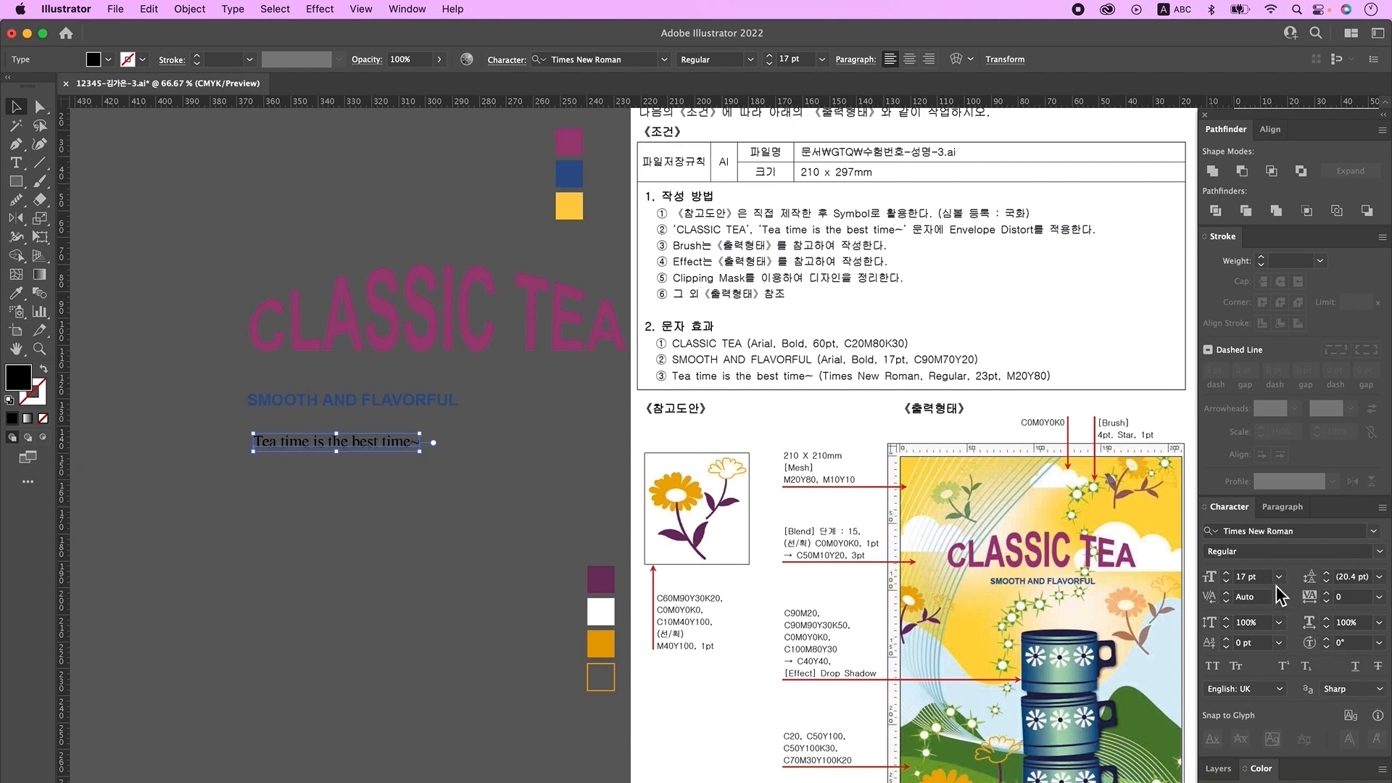
click(1212, 576)
text(23)
key(Return)
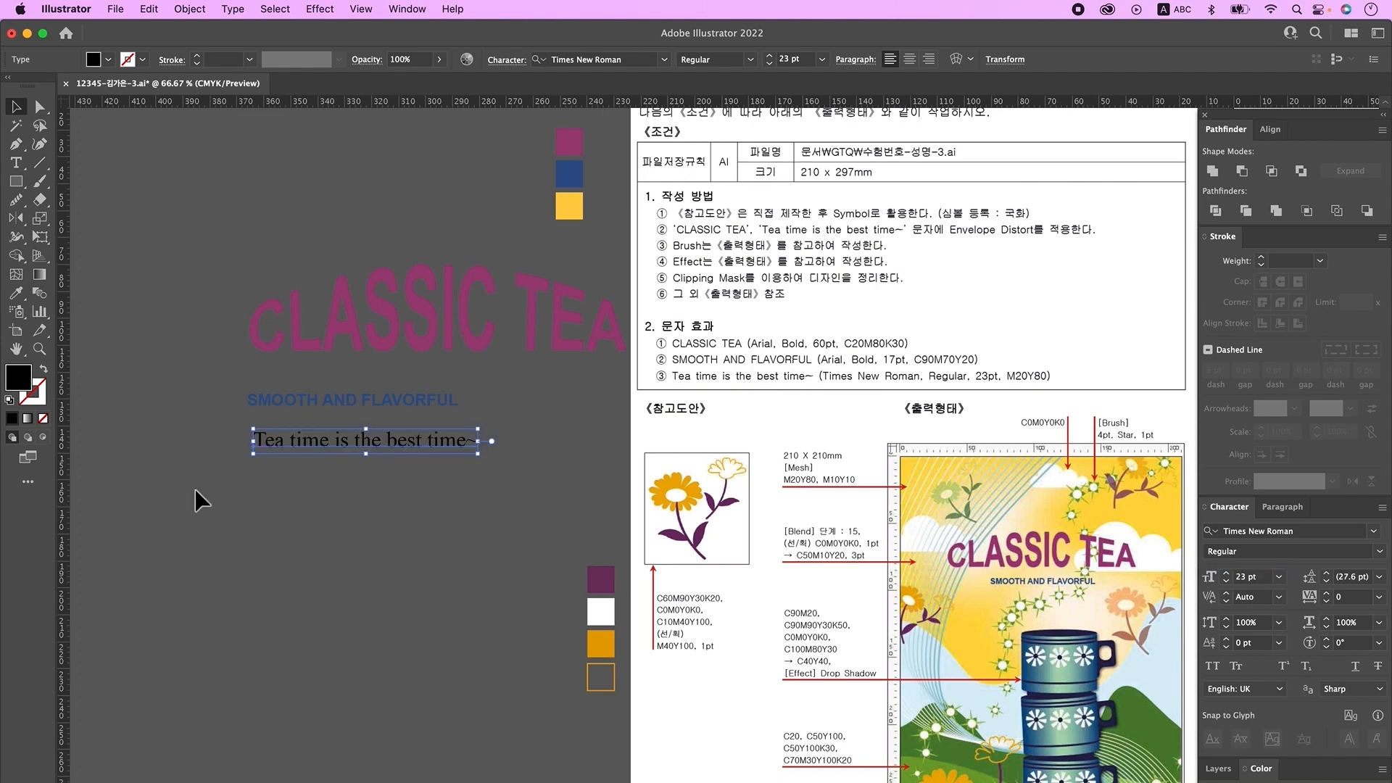
click(16, 293)
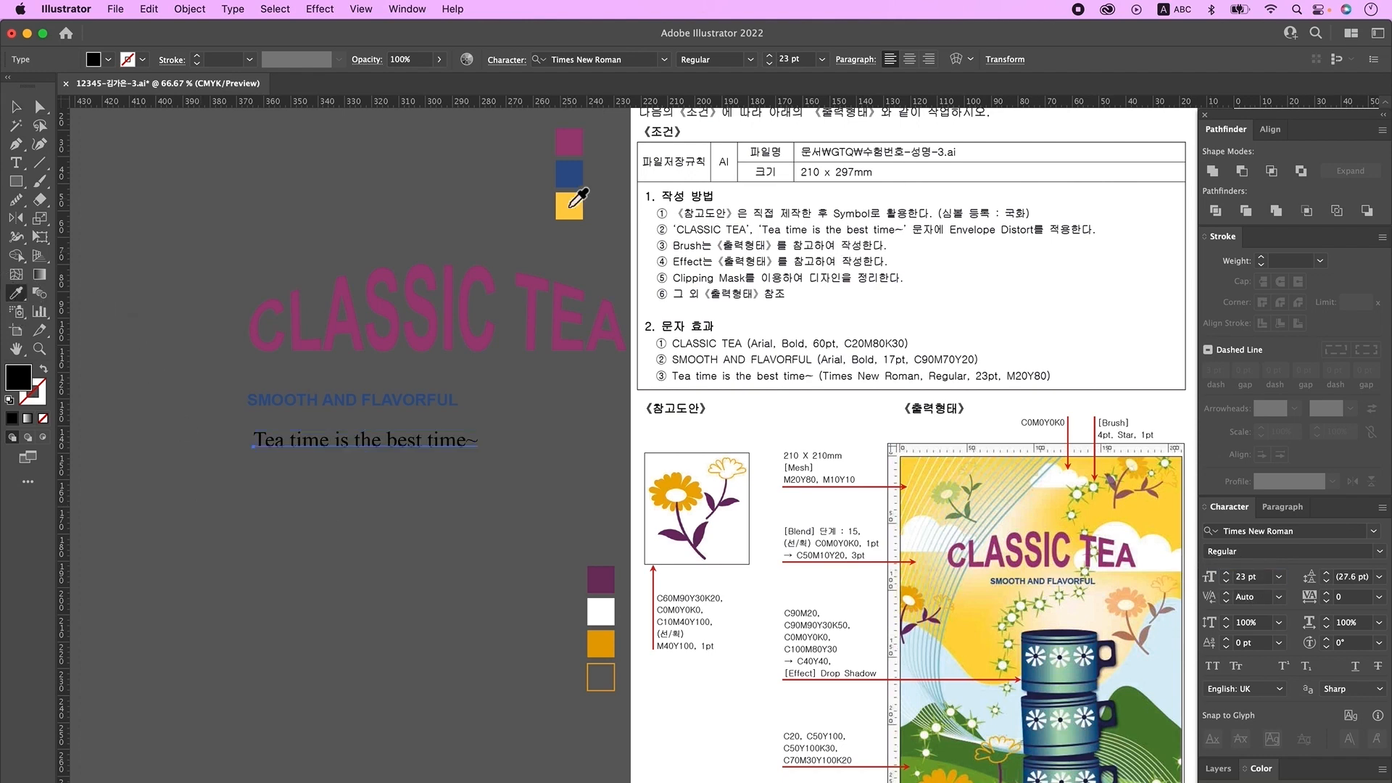
click(570, 206)
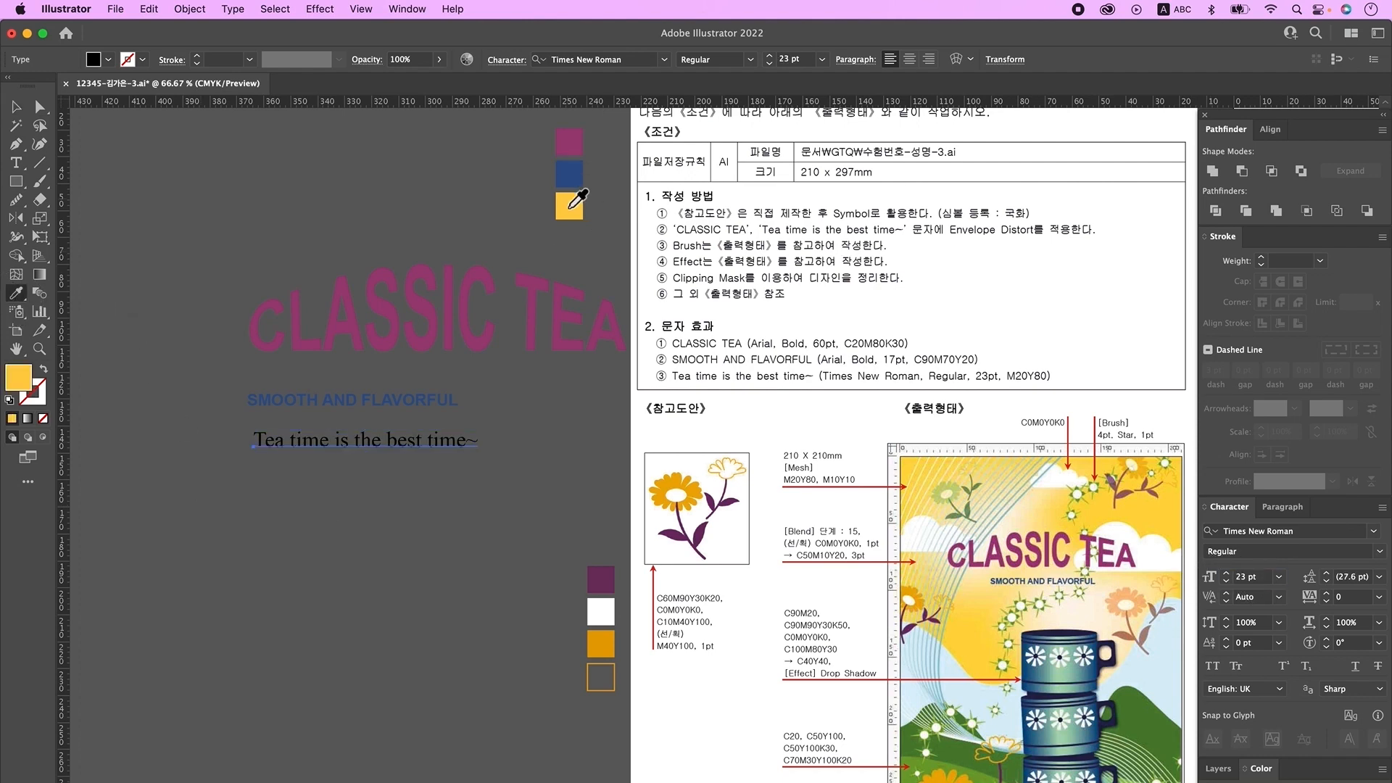
- Warp the "Tea time is the best time~" text with a Flag envelope at 60% horizontal bend
click(955, 62)
click(1159, 179)
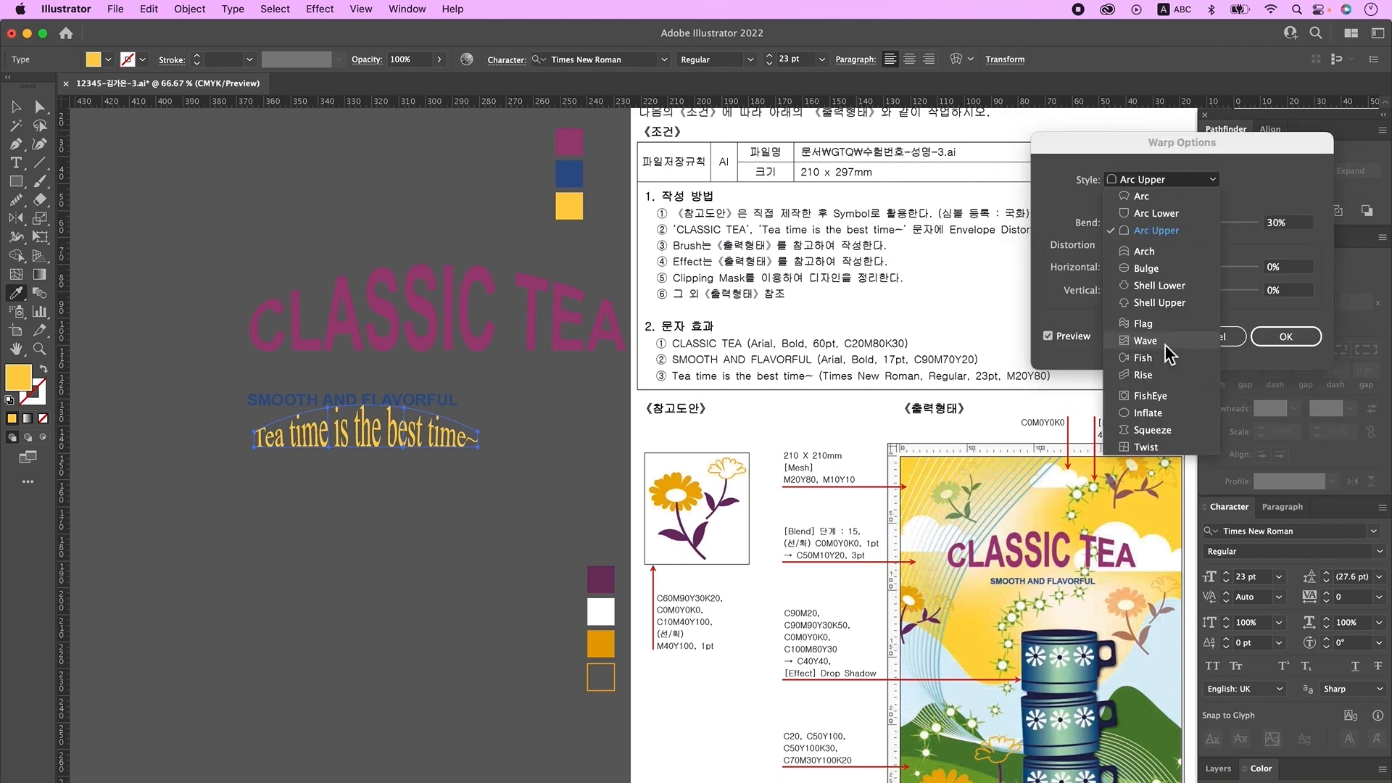
click(1164, 330)
key(Tab)
text(60)
key(Tab)
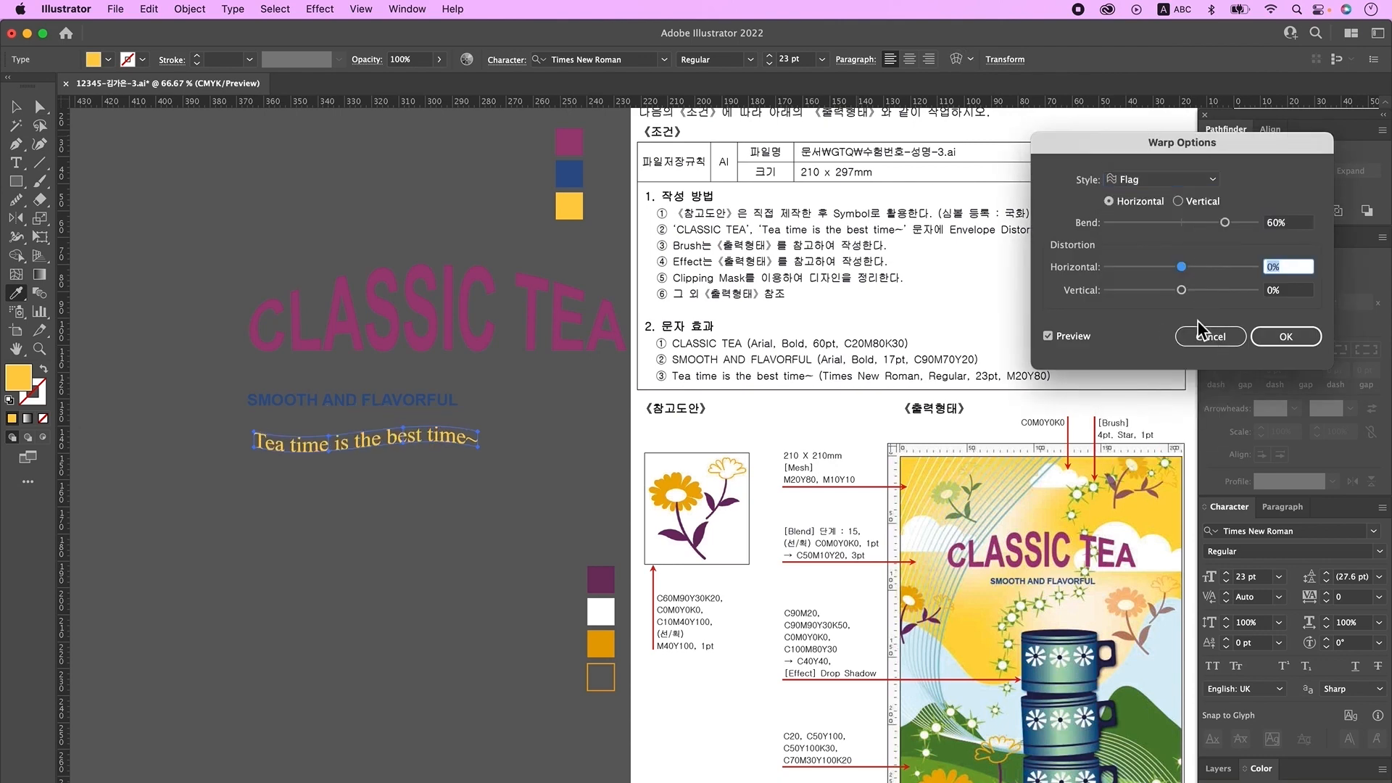
click(1285, 336)
- Centre CLASSIC TEA above the blue subtitle and move all three texts away from the drawing area beside the flower reference
click(15, 107)
click(359, 282)
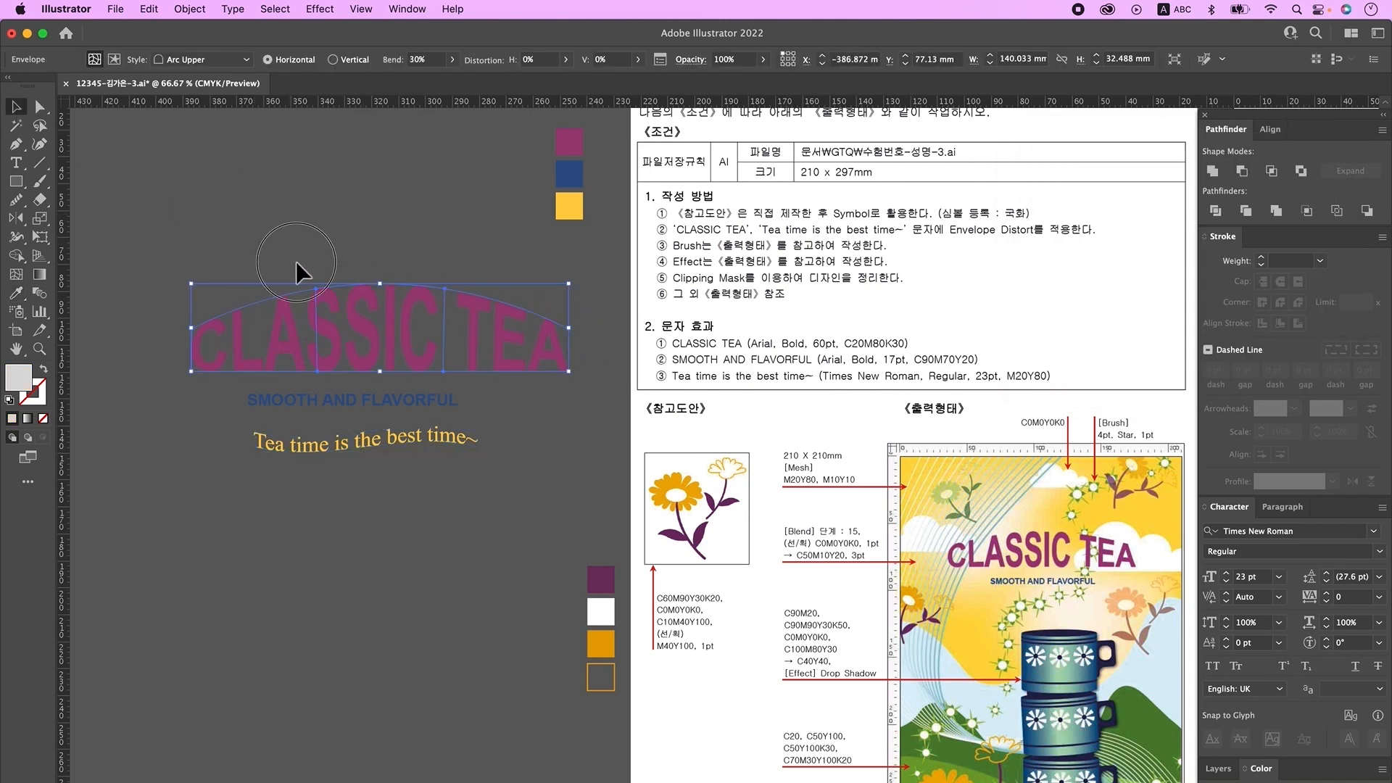
drag(291, 249, 526, 490)
alt+super+click(871, 366)
drag(846, 508, 571, 585)
drag(148, 520, 954, 212)
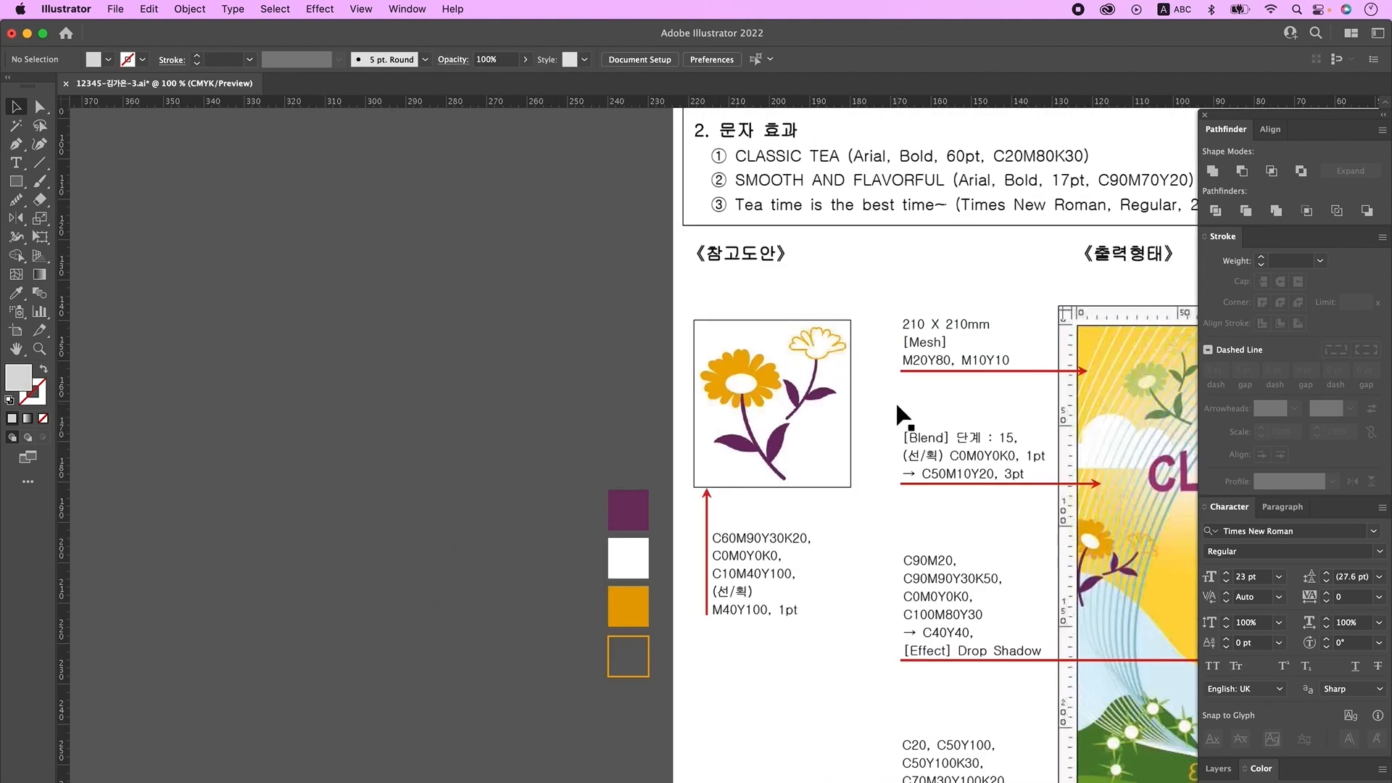
- Draw a horizontal ellipse about 15.8 × 10.4 mm and a narrow upright ellipse about 6 × 15.2 mm with default colours
key(d)
key(l)
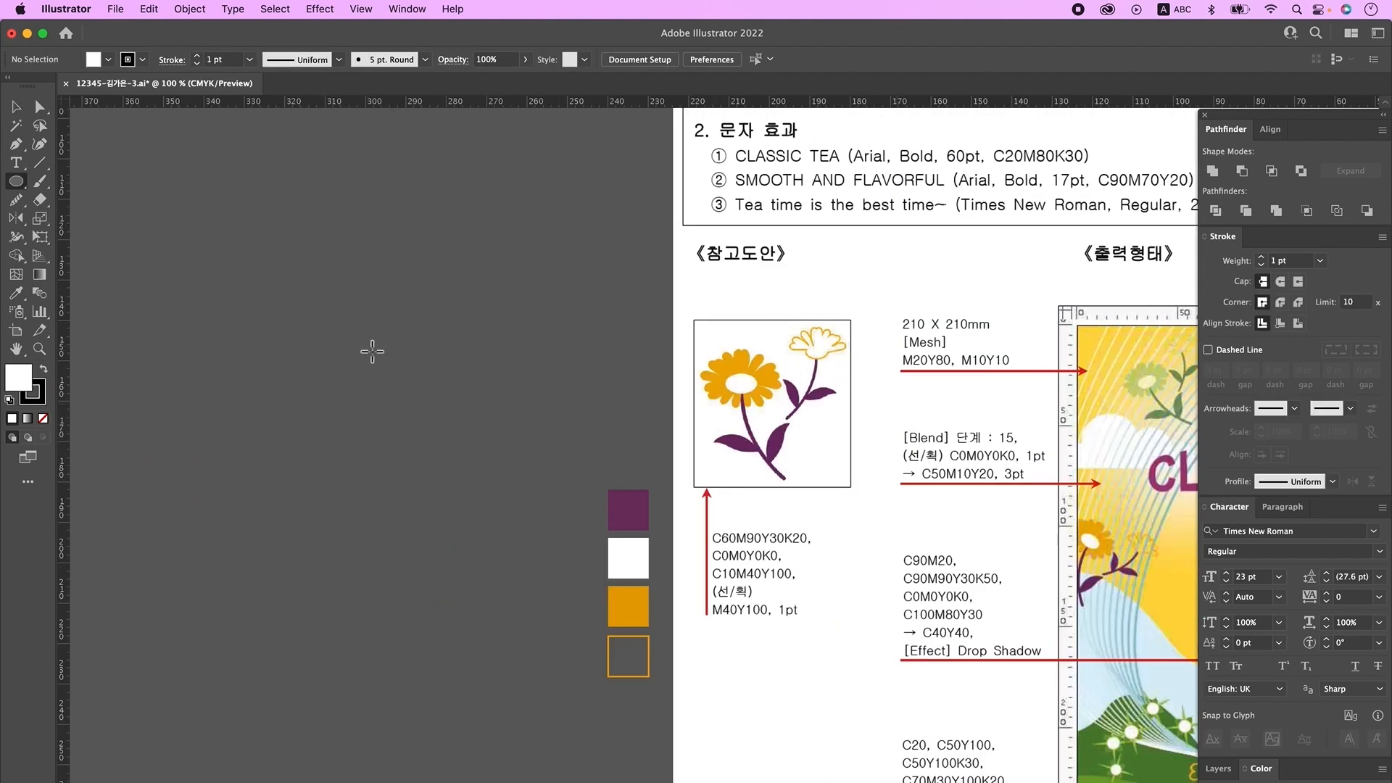
mouse_move(347, 309)
mouse_down()
mouse_move(432, 347)
mouse_move(411, 349)
mouse_up()
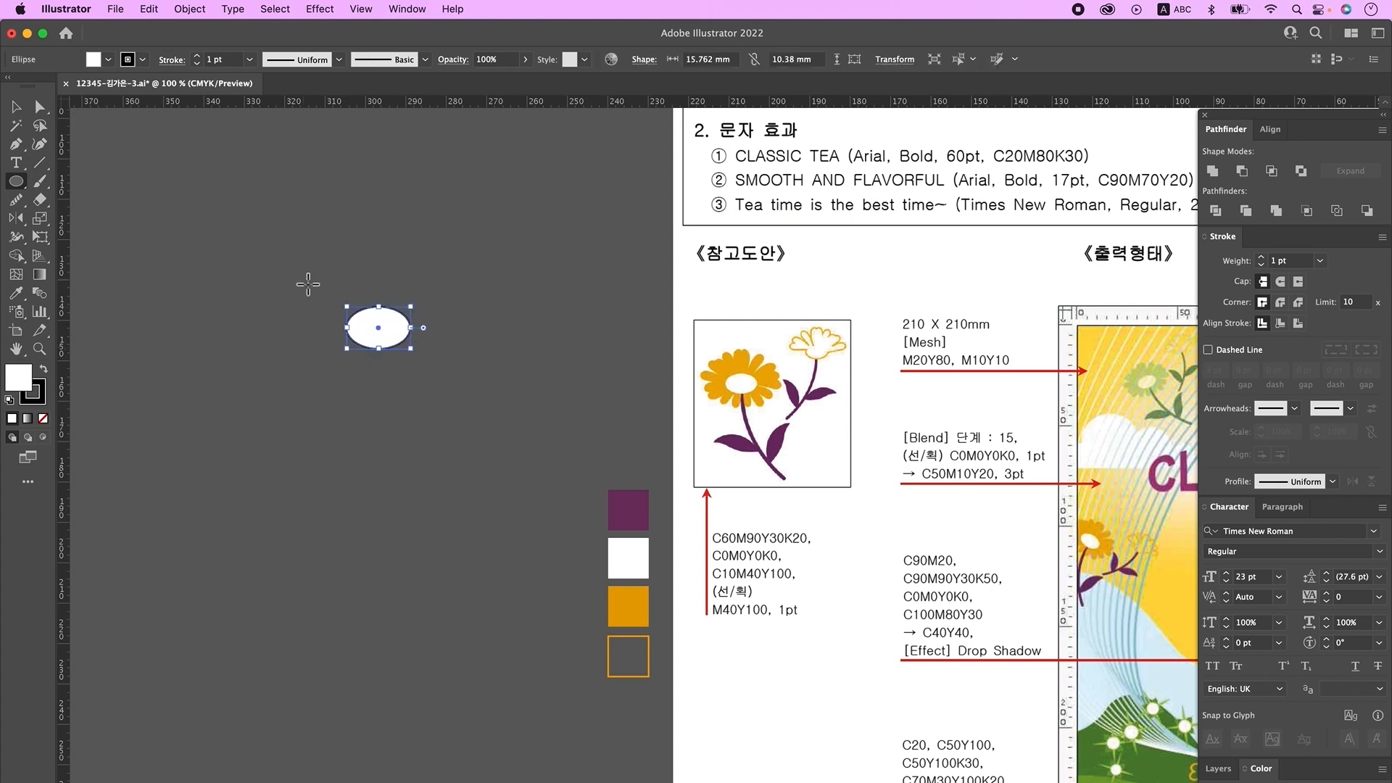
drag(276, 245, 295, 302)
key(super+shift+a)
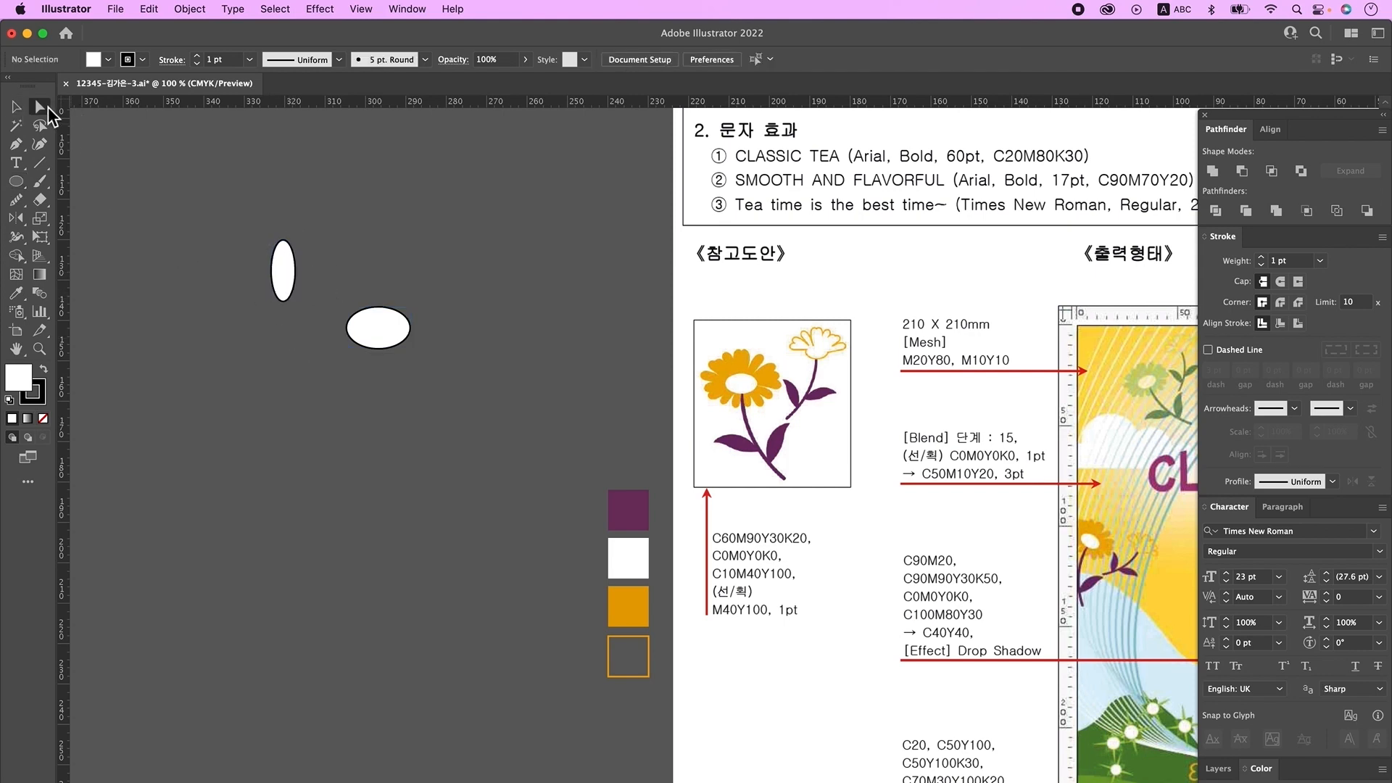
- Raise the narrow ellipse's side anchors to form a petal and move the petal above the horizontal ellipse
drag(261, 263, 330, 284)
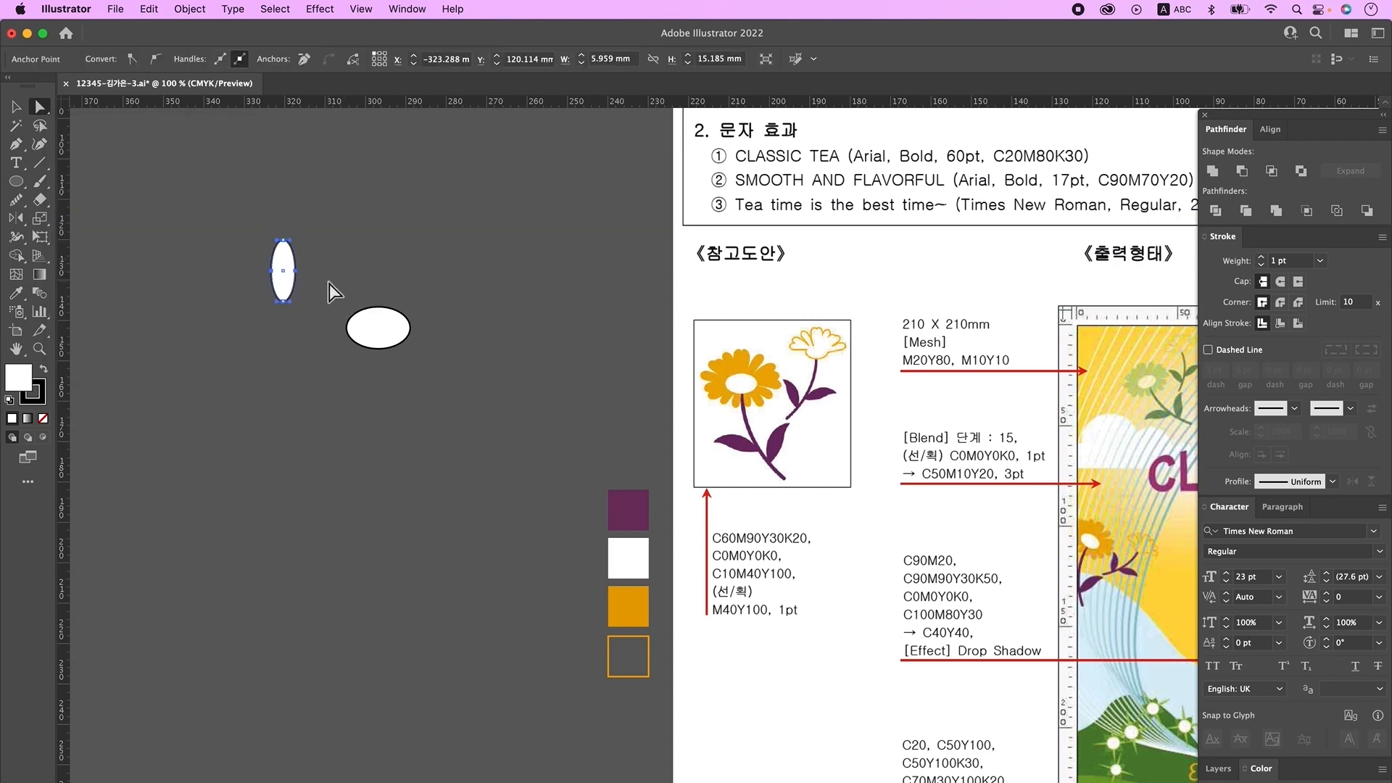
key(Up)
key(Up)
key(Up)
key(Up)
key(v)
drag(288, 273, 372, 250)
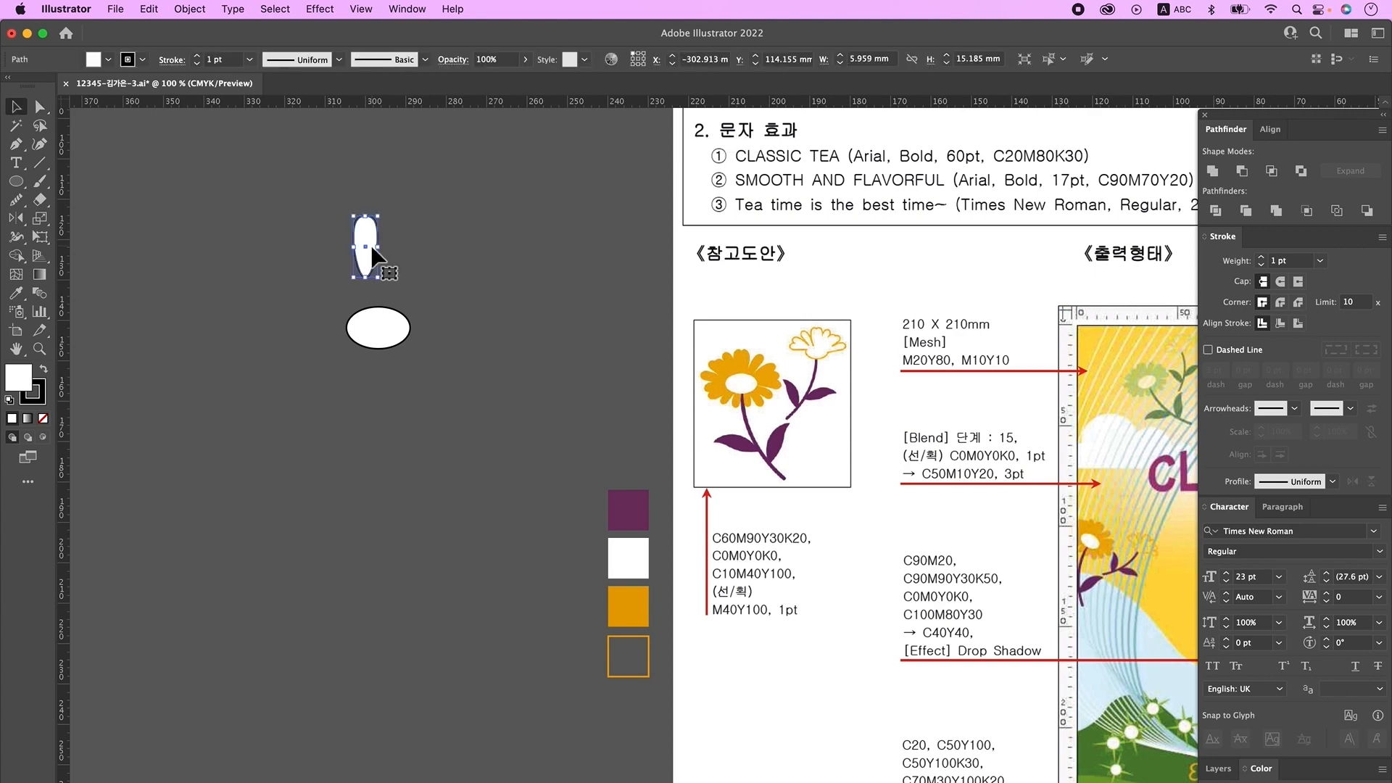
- Fill the petal with the orange swatch, remove both outlines, and lengthen the petal to about 20.5 mm, touching the white ellipse
key(i)
click(639, 612)
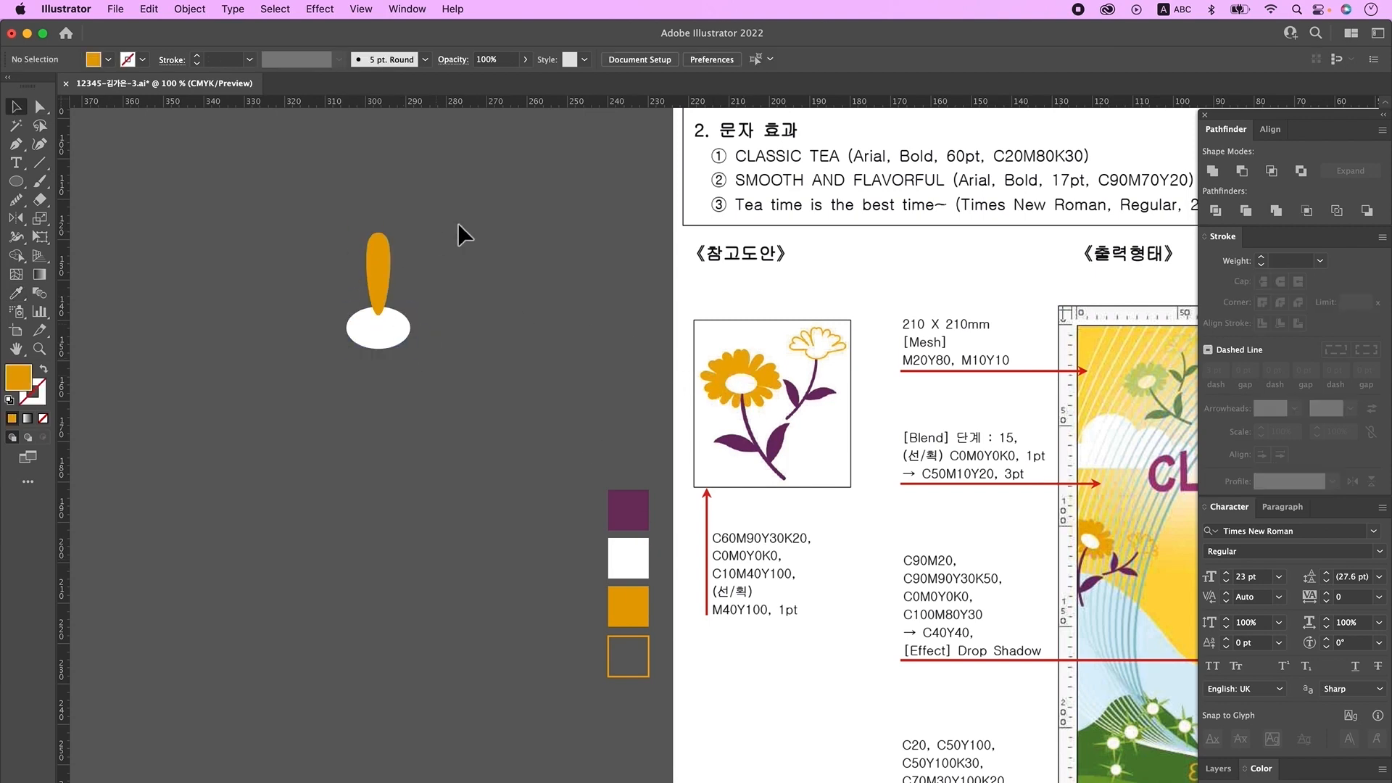
click(380, 275)
click(440, 208)
- Make a copy of the petal rotated by 360/17 degrees around the centre of the white ellipse
click(374, 254)
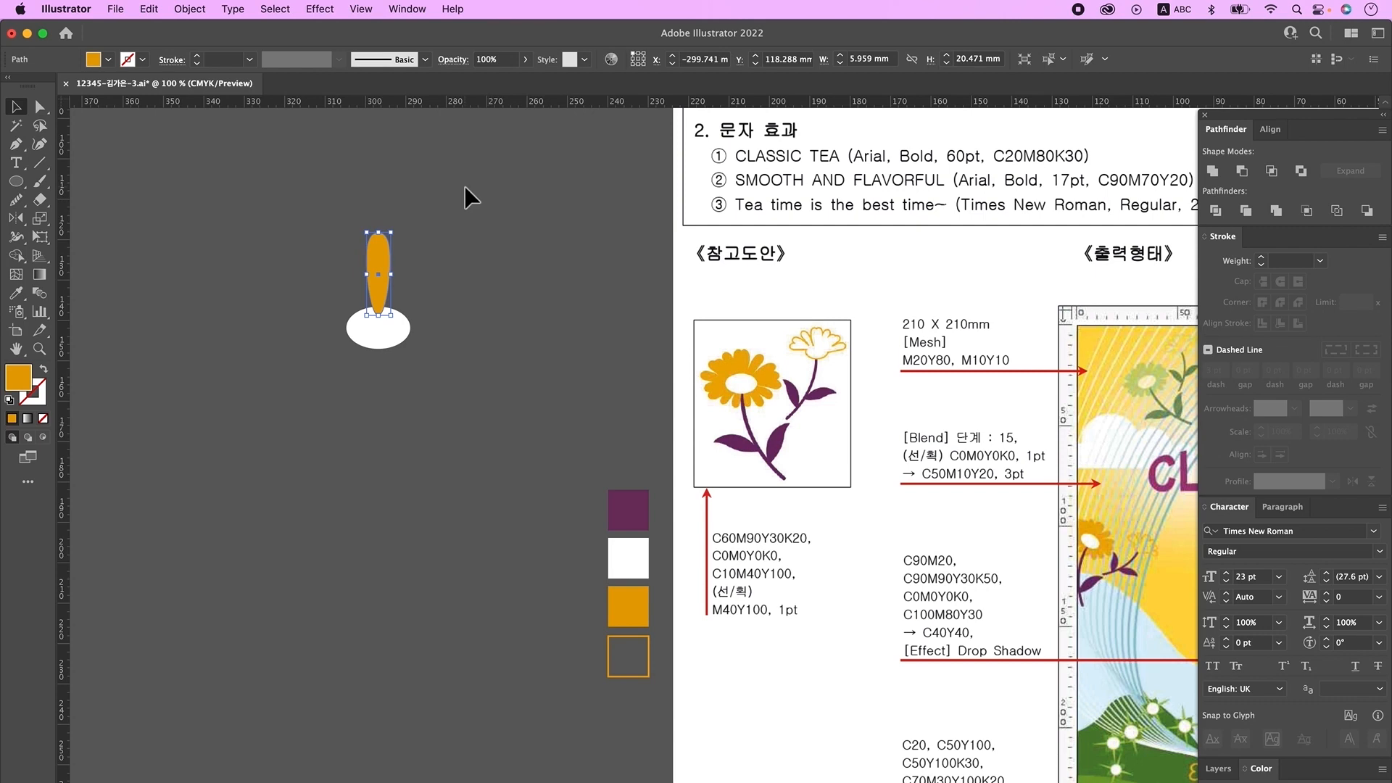
drag(15, 217, 93, 220)
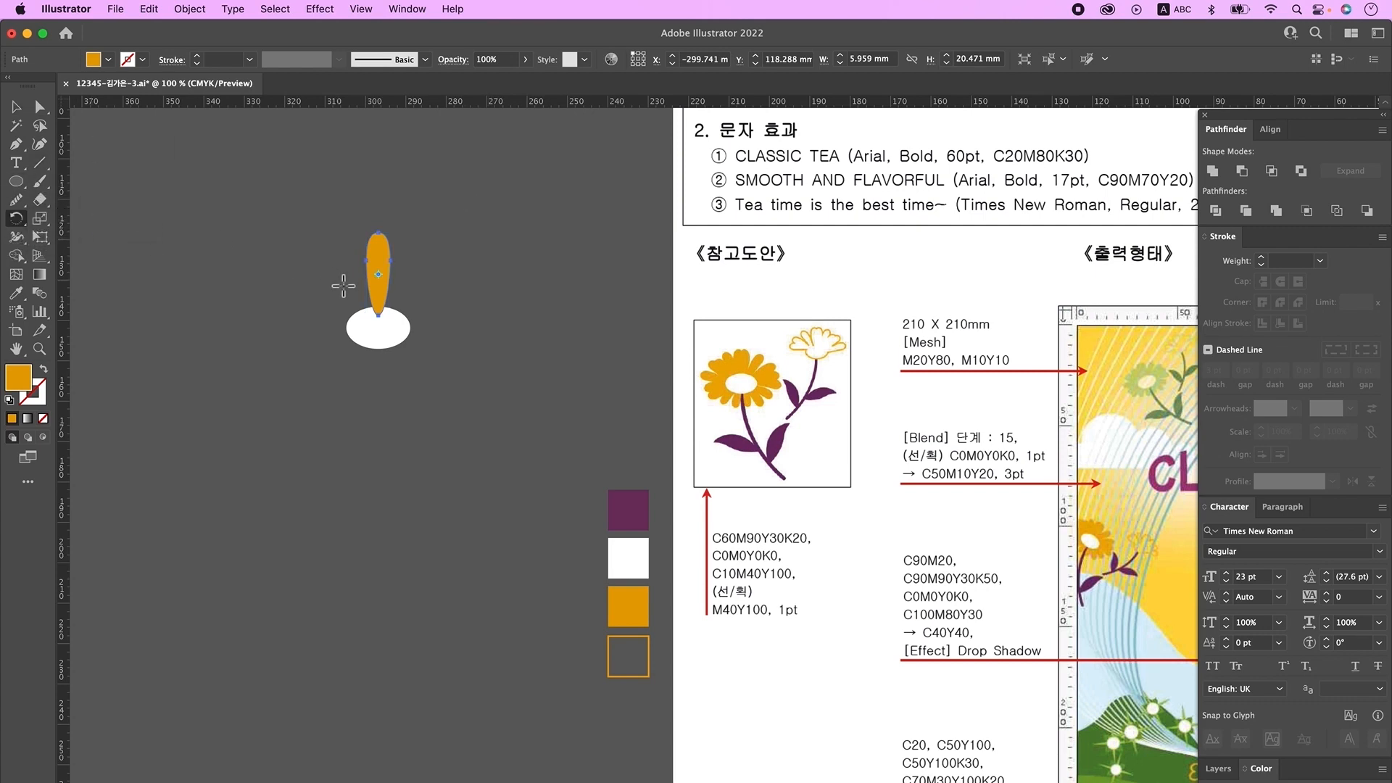
key(super+y)
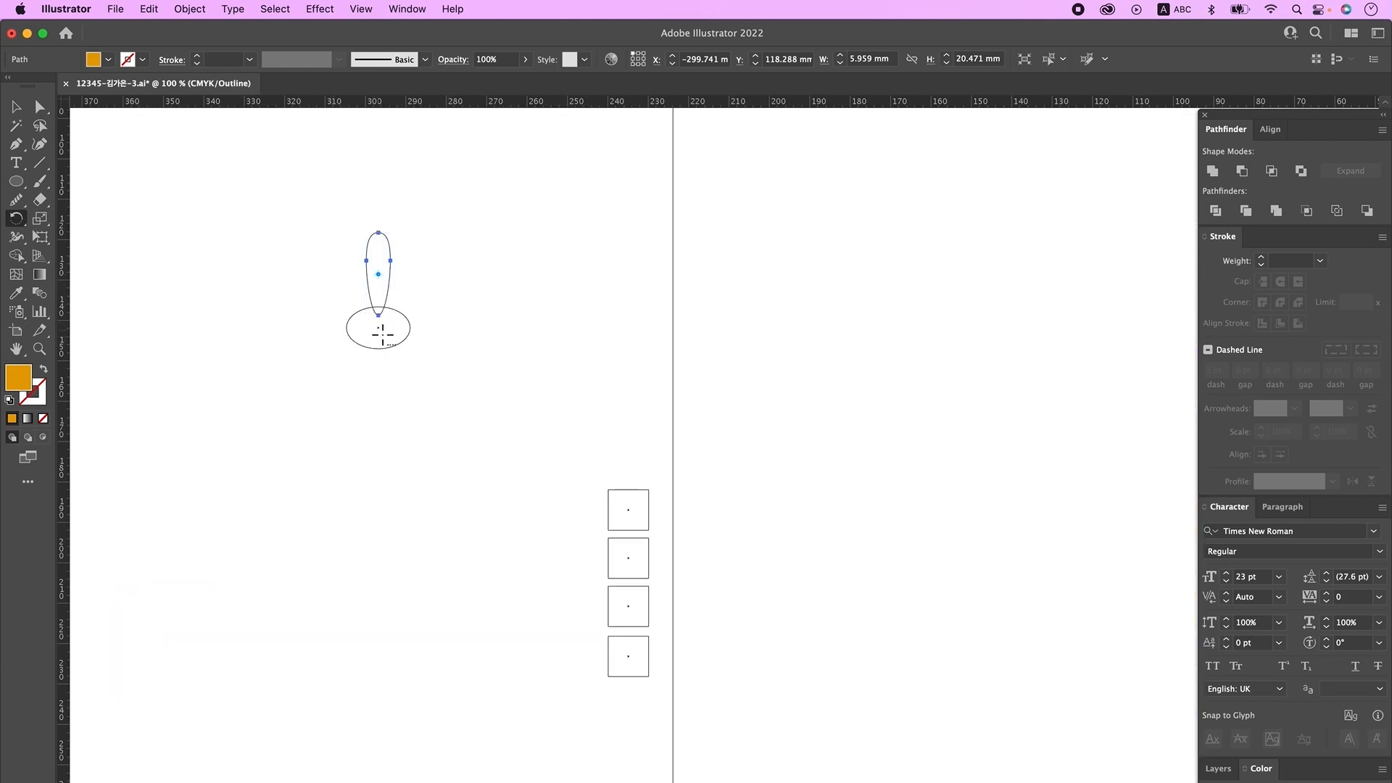
alt+click(378, 328)
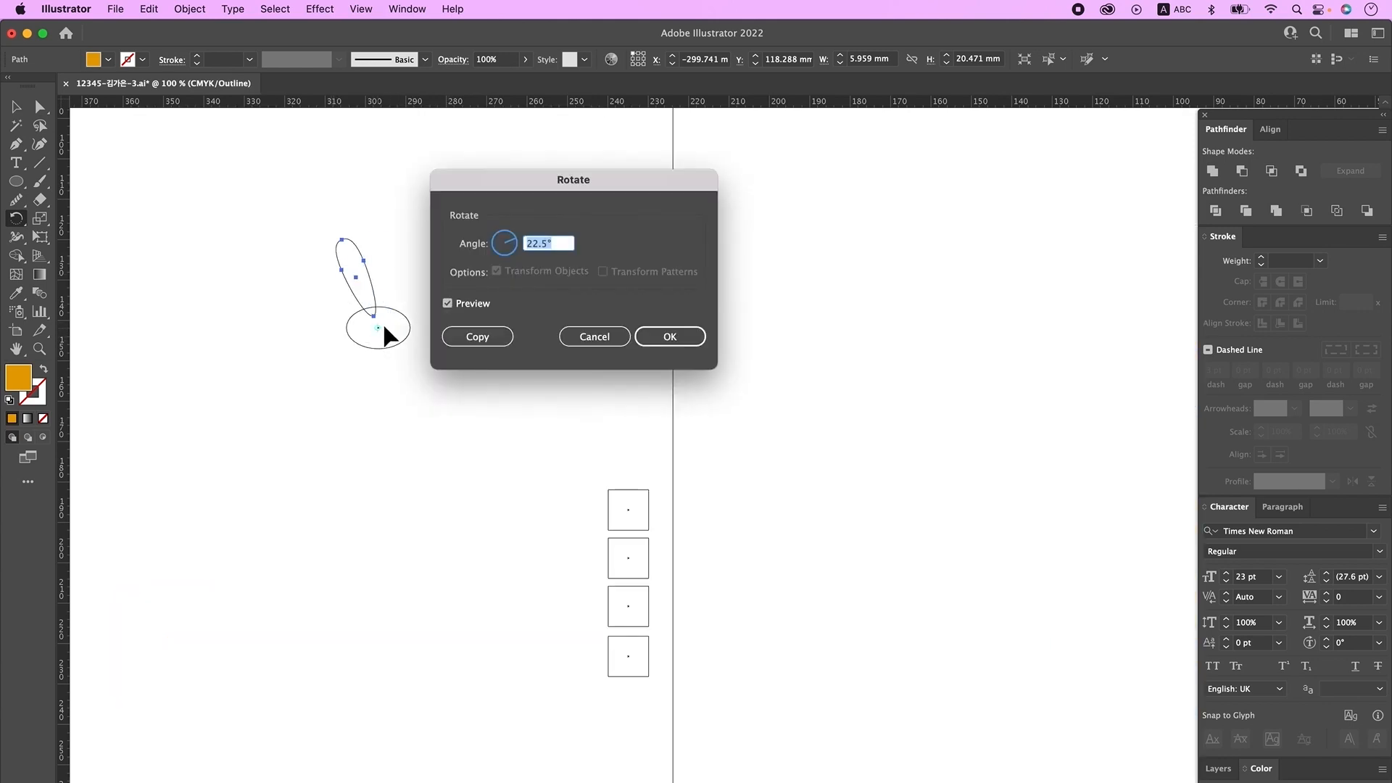
text(360/17)
click(499, 340)
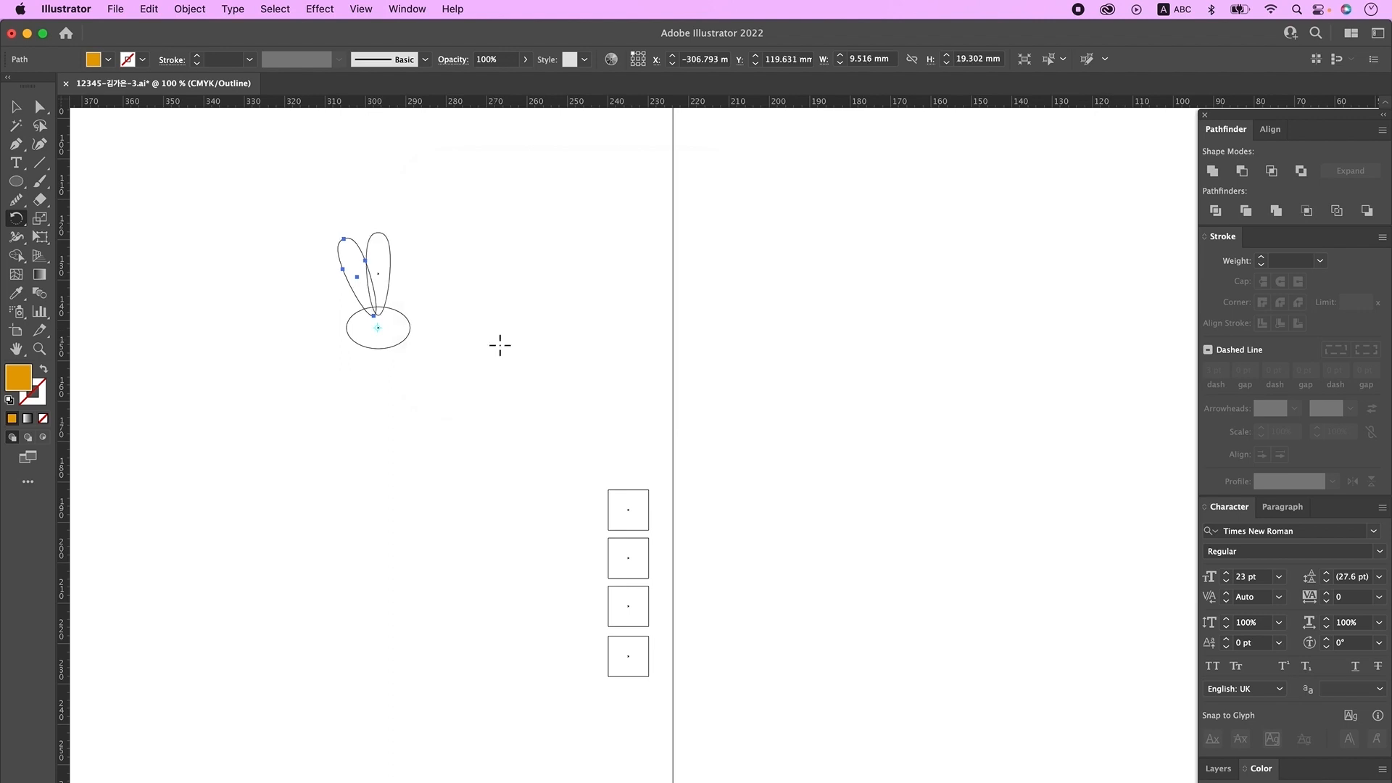
- Repeat the rotated petal copy until a full ring of 17 petals is made, and return to the coloured preview
key(ctrl+d)
key(ctrl+d)
key(ctrl+d)
key(ctrl+d)
key(ctrl+d)
key(ctrl+d)
key(ctrl+d)
key(ctrl+d)
key(ctrl+d)
key(ctrl+d)
key(ctrl+d)
key(ctrl+d)
key(ctrl+d)
key(ctrl+d)
key(ctrl+d)
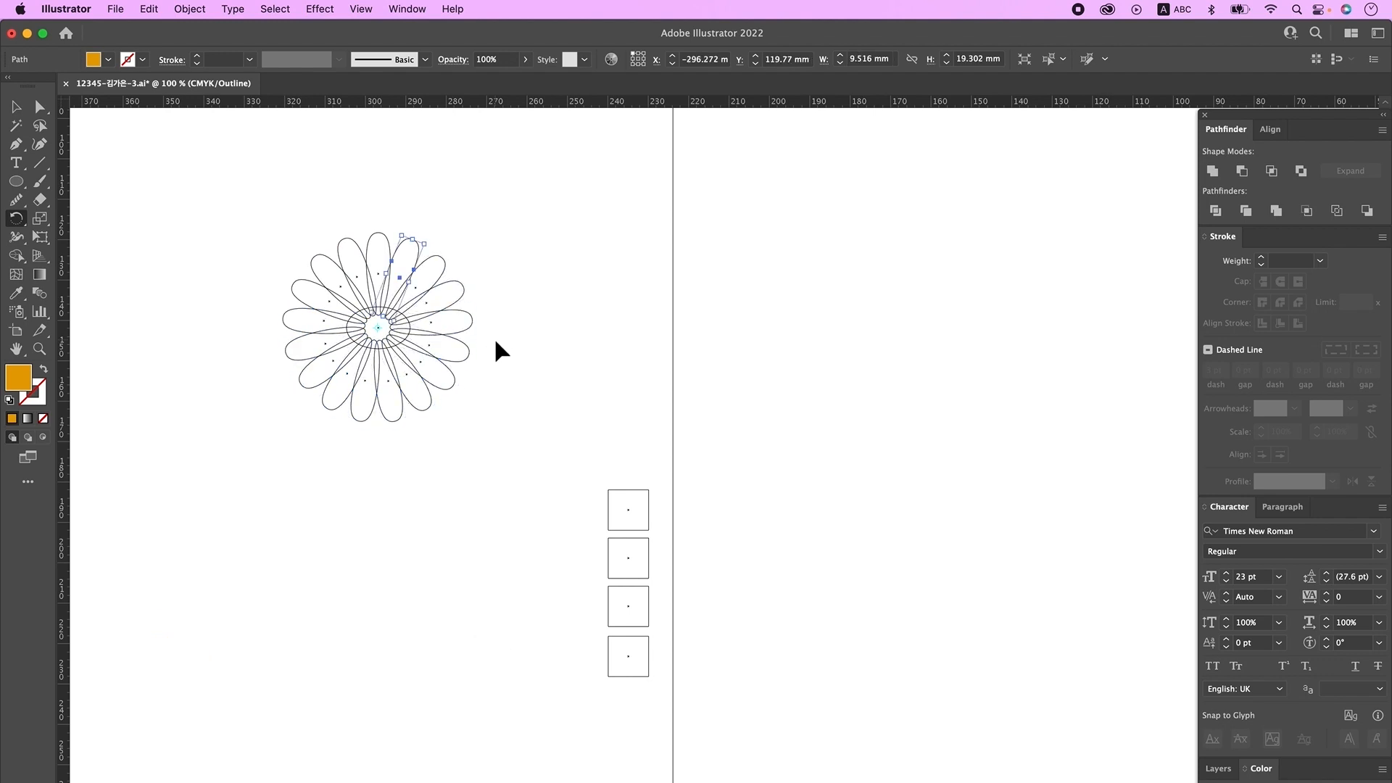
key(ctrl+y)
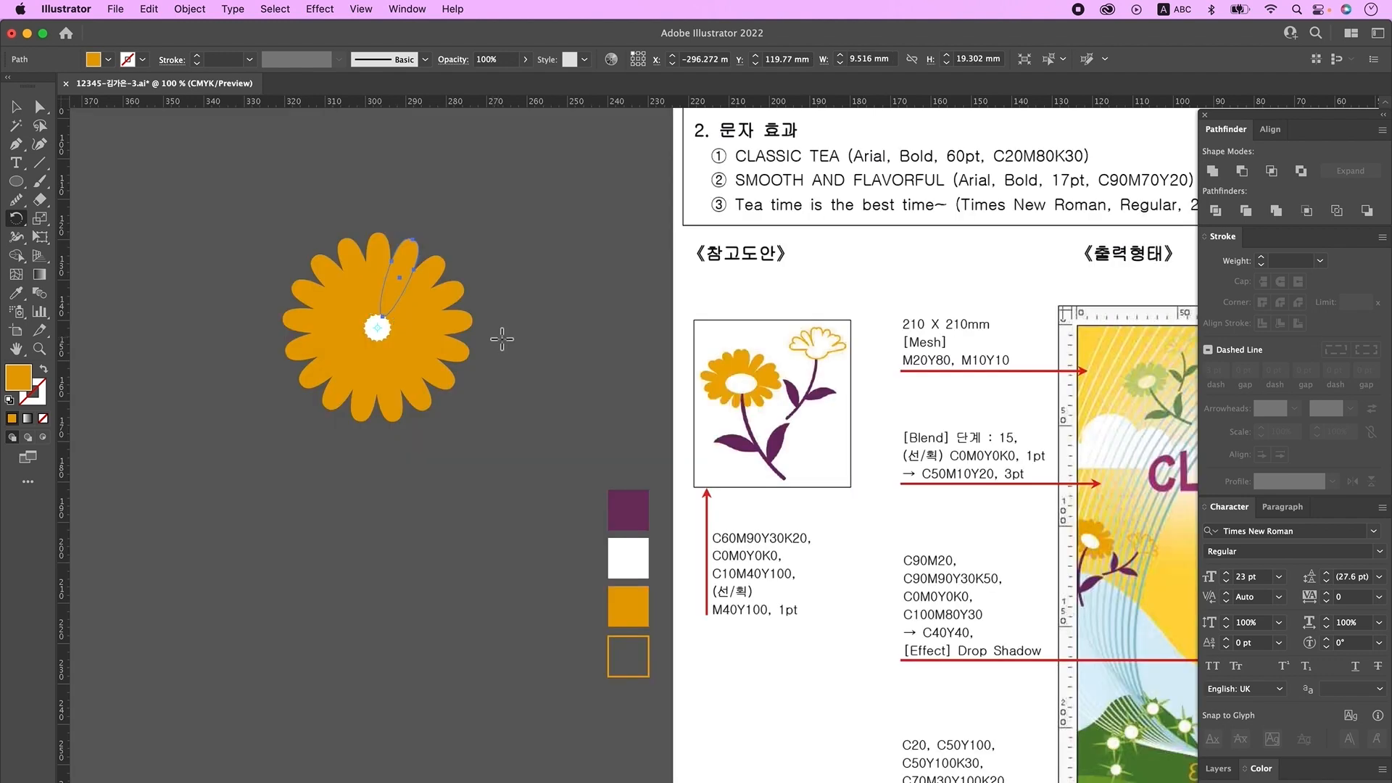
- Bring the white centre ellipse in front of the petals
key(v)
click(386, 330)
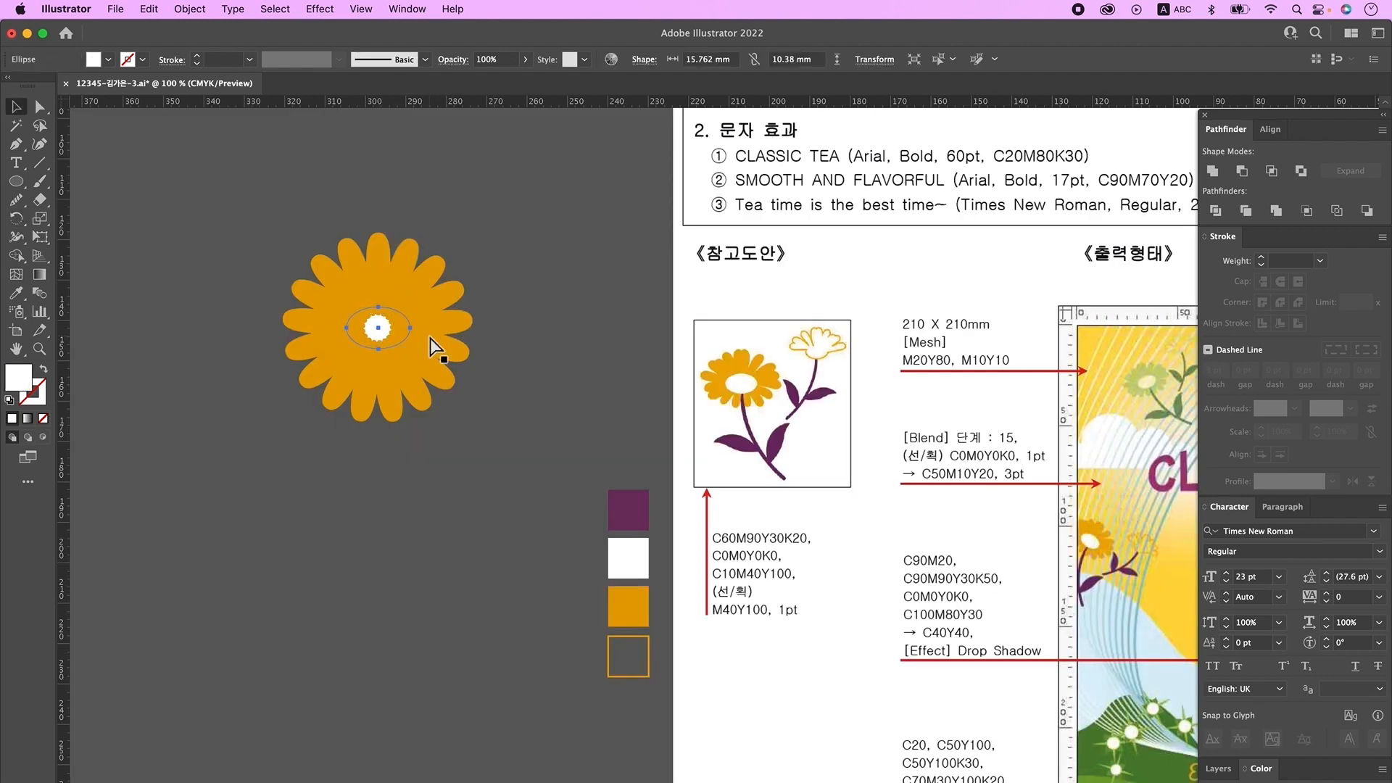
key(ctrl+z)
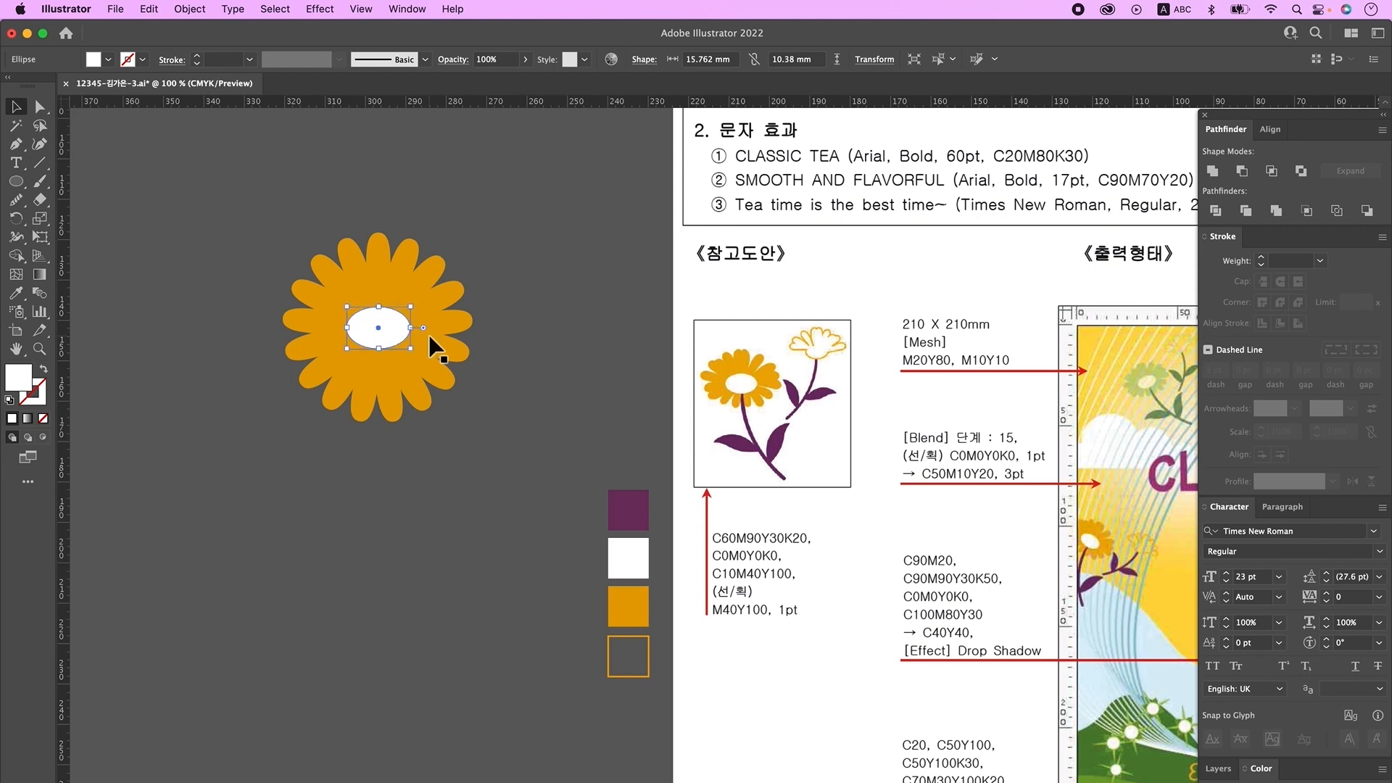
click(508, 290)
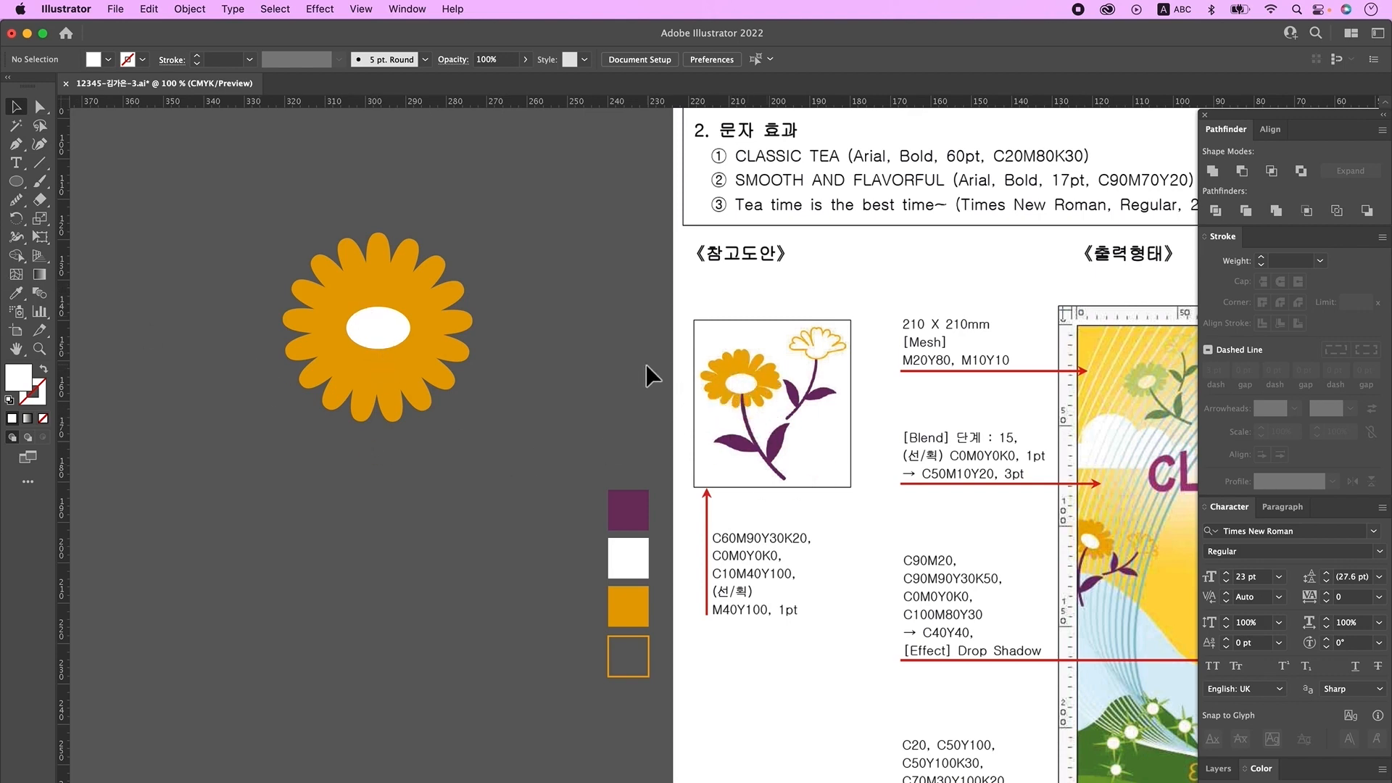
- Shrink the ring of petals to about 38.4 × 33.3 mm and recentre it around the white ellipse
click(402, 305)
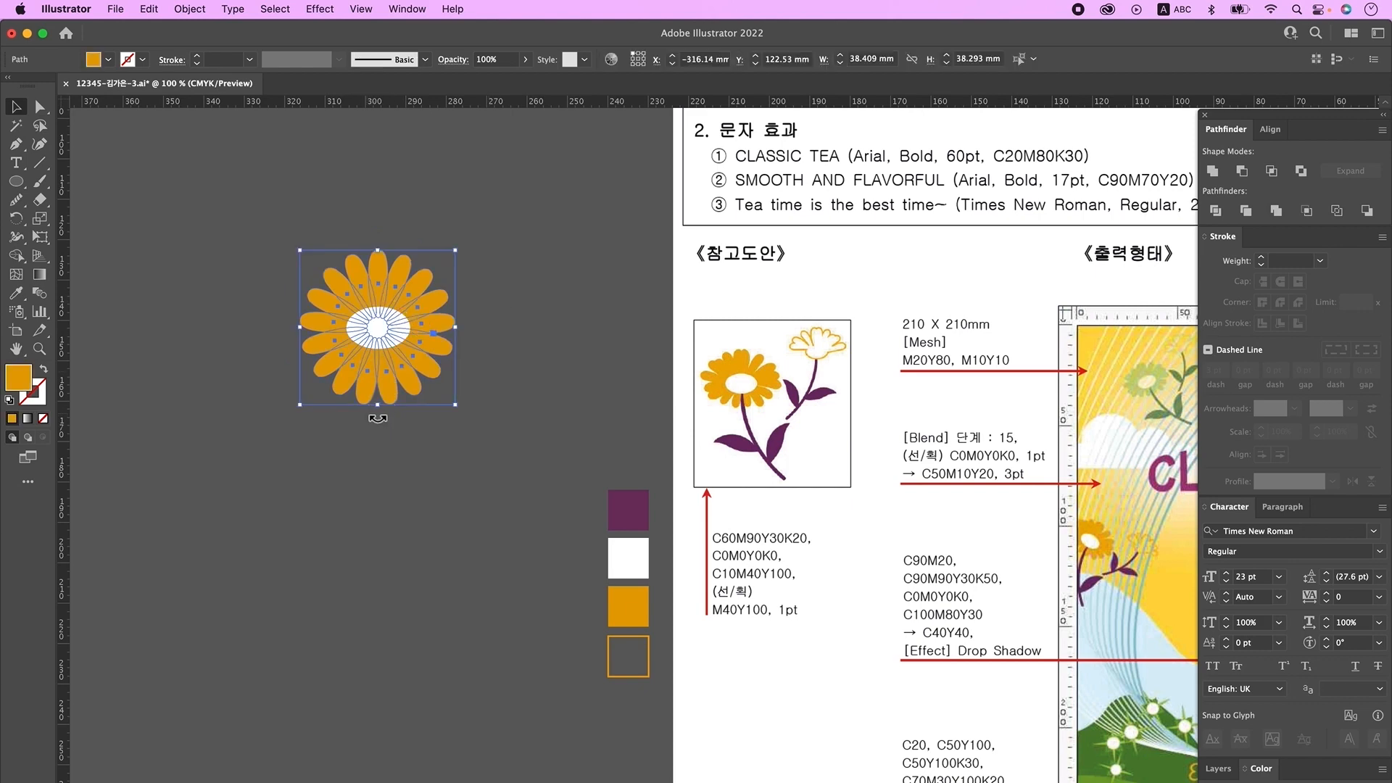
drag(382, 413, 384, 394)
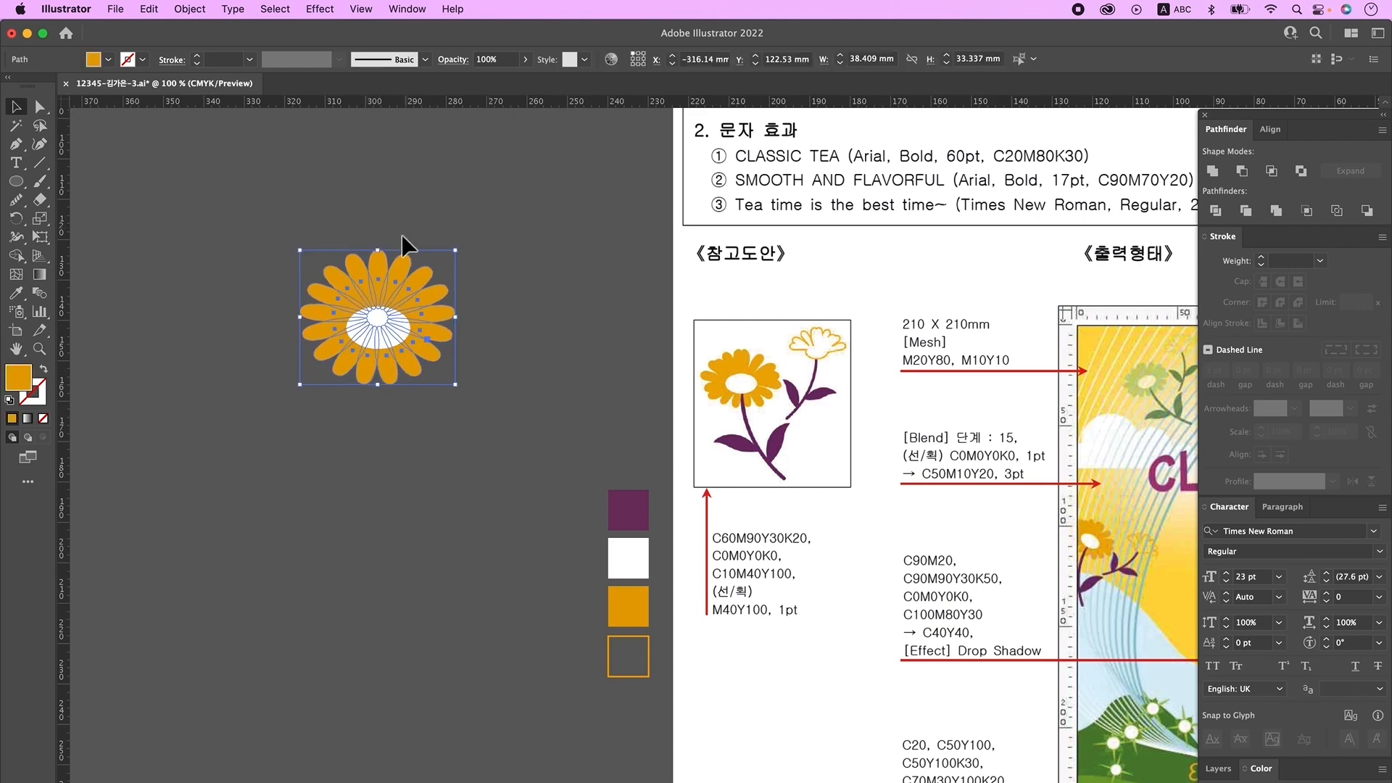
drag(385, 253, 437, 311)
click(480, 225)
- Shift individual orange petals slightly to give the flower an irregular outline like the reference
click(351, 295)
drag(443, 321, 451, 337)
drag(429, 360, 320, 337)
drag(385, 327, 385, 331)
drag(322, 297, 329, 294)
drag(378, 335, 381, 332)
drag(342, 287, 361, 283)
drag(427, 358, 434, 361)
click(480, 450)
scroll(480, 450, left, 1)
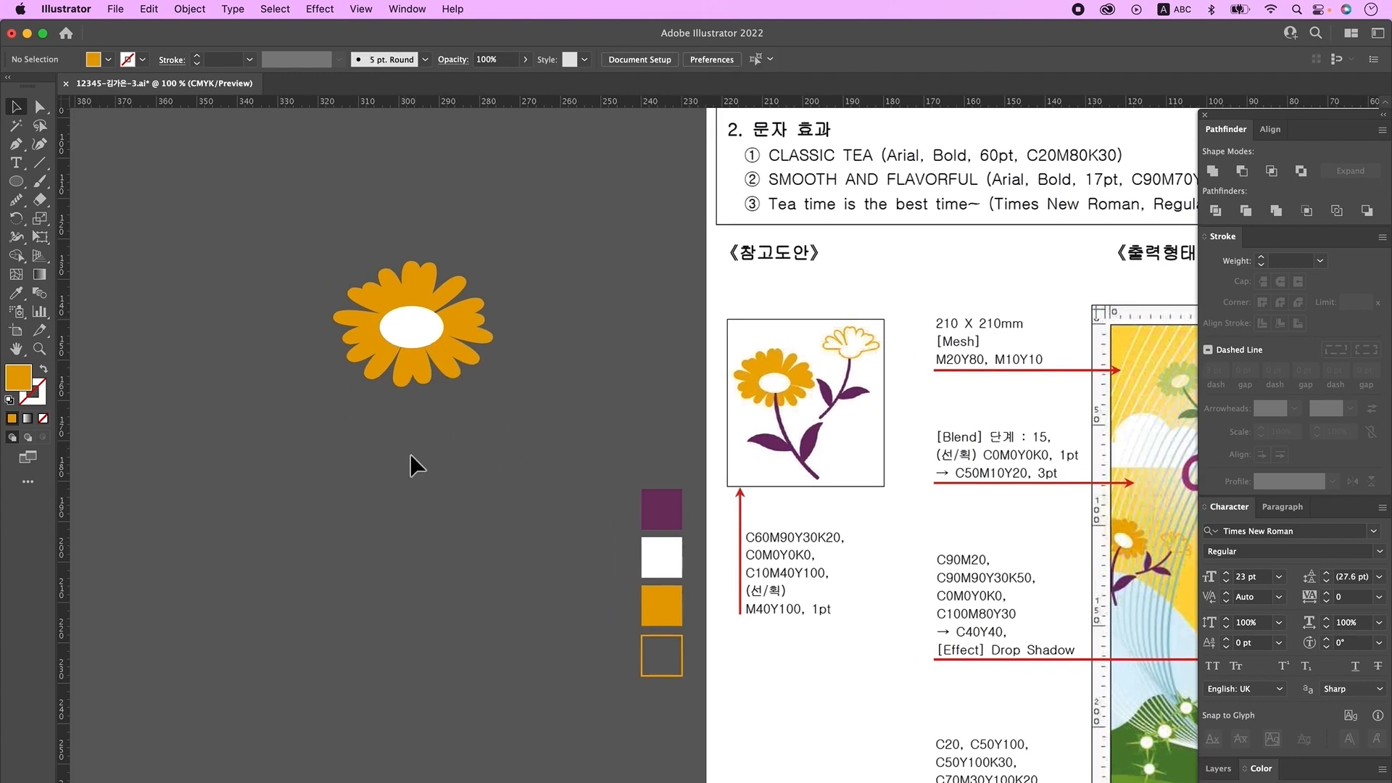
- Move the white centre ellipse slightly downward within the petals
click(410, 331)
drag(422, 334, 422, 336)
click(467, 273)
- Duplicate the whole orange flower into the empty space to its left
drag(528, 426, 558, 429)
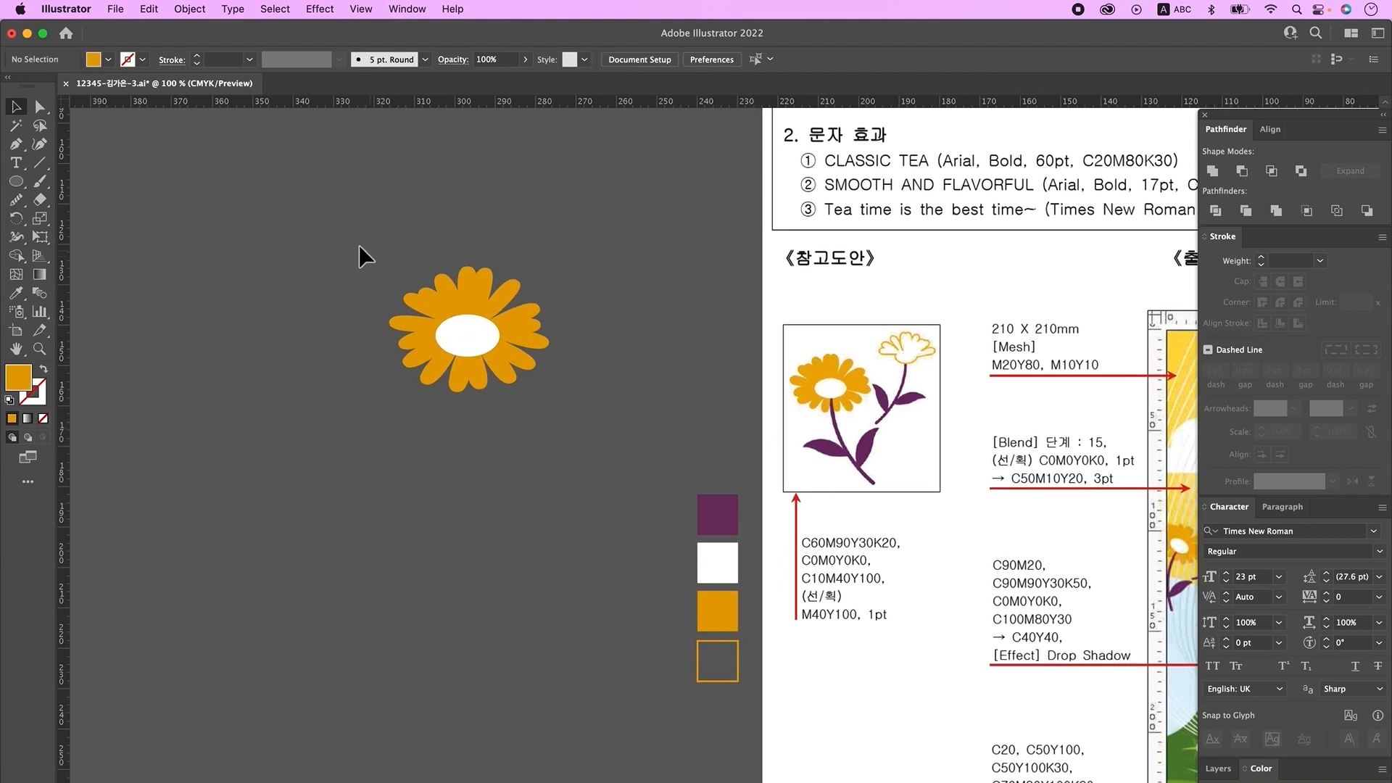
drag(561, 430, 367, 261)
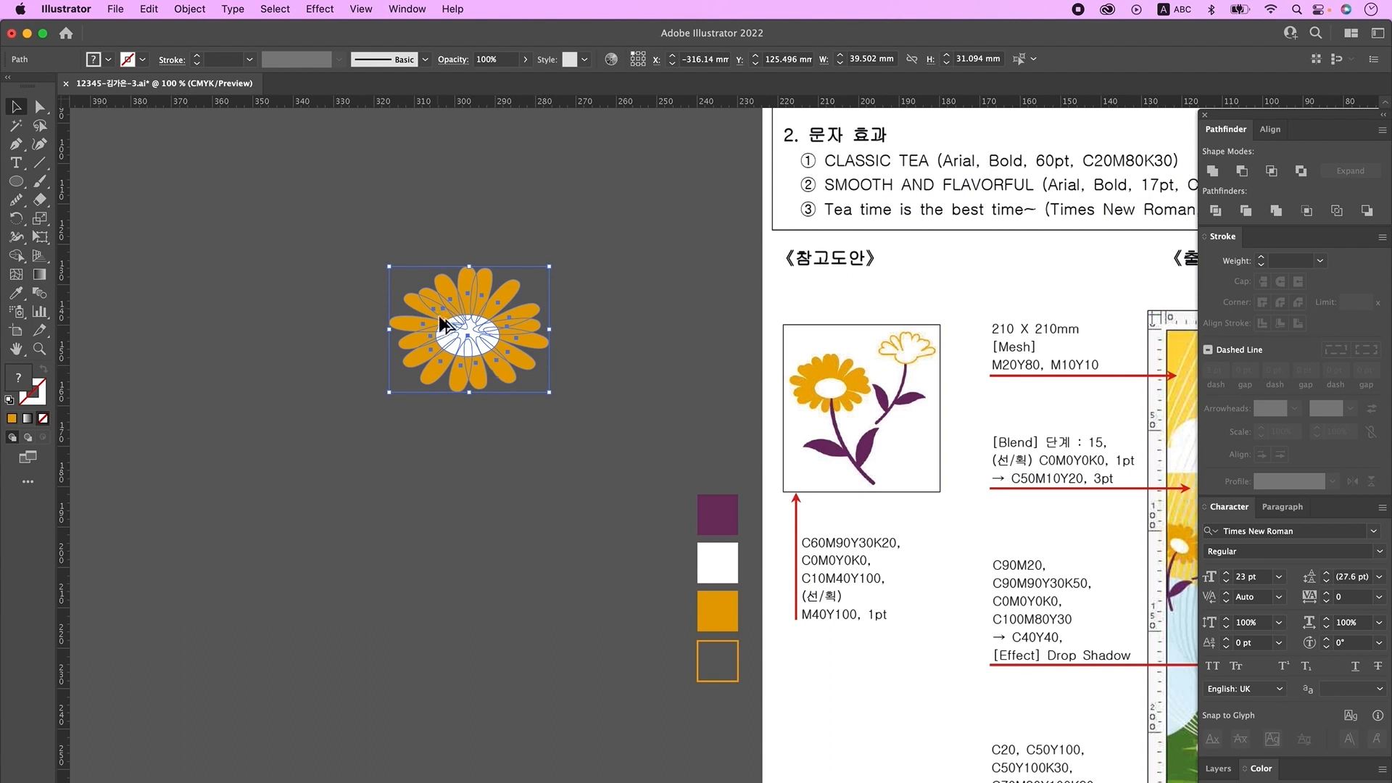
drag(440, 317, 223, 317)
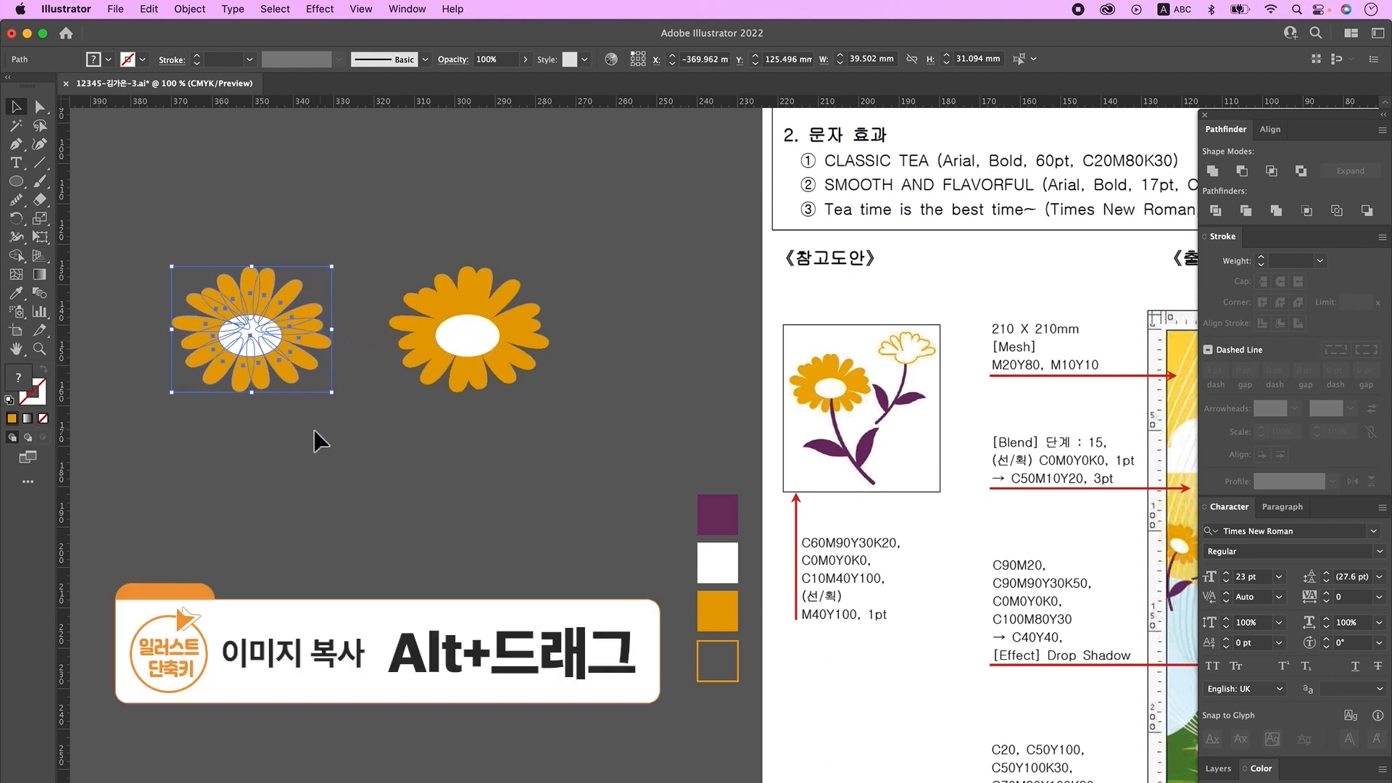
- Remove the lower petals from the copied flower, leaving only the petals that fan out above its centre
drag(288, 437, 312, 437)
drag(312, 468, 205, 363)
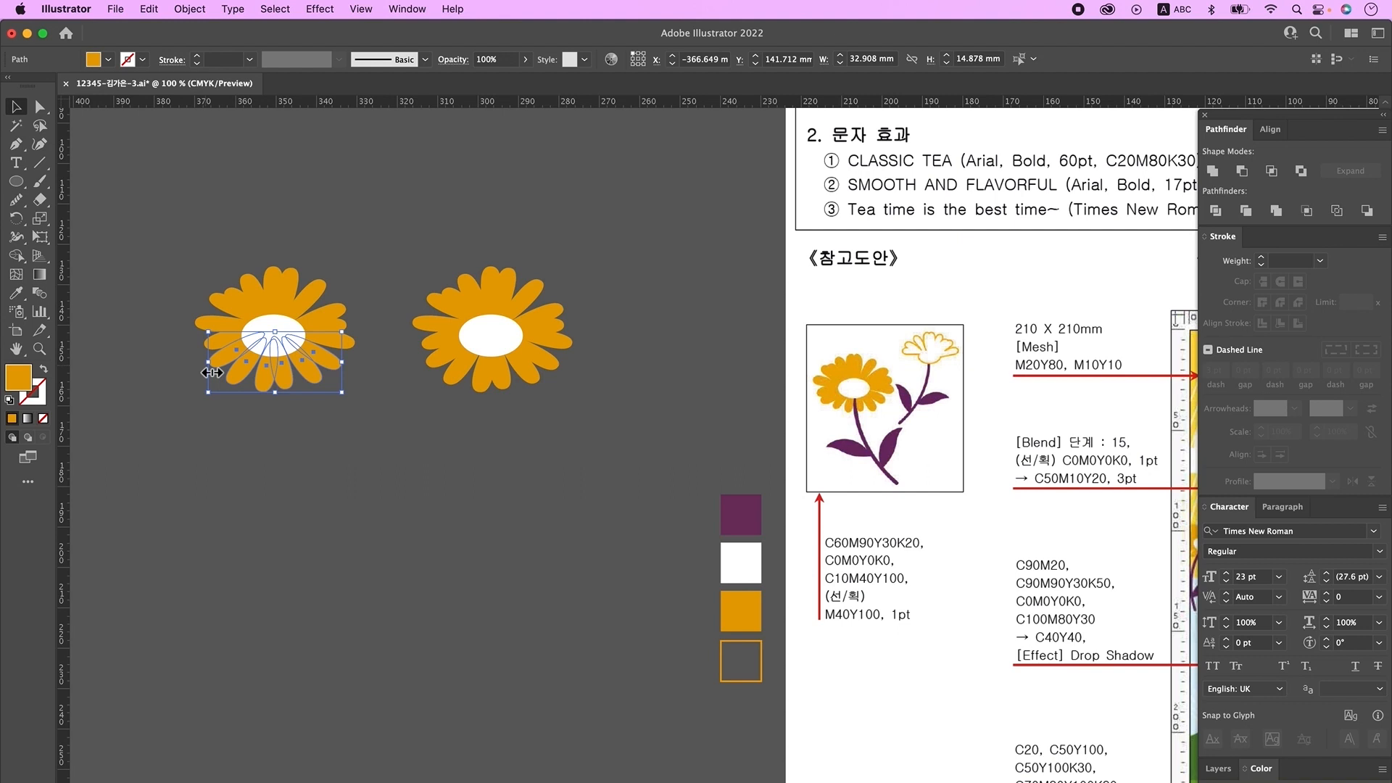
key(Delete)
drag(357, 385, 325, 314)
click(297, 267)
drag(211, 359, 280, 331)
key(Delete)
- Shrink the copy's white centre ellipse and fit it beneath the remaining upper petals to form a half-open flower
drag(341, 385, 198, 224)
shift+click(280, 331)
drag(365, 355, 304, 331)
click(290, 363)
click(274, 333)
click(149, 194)
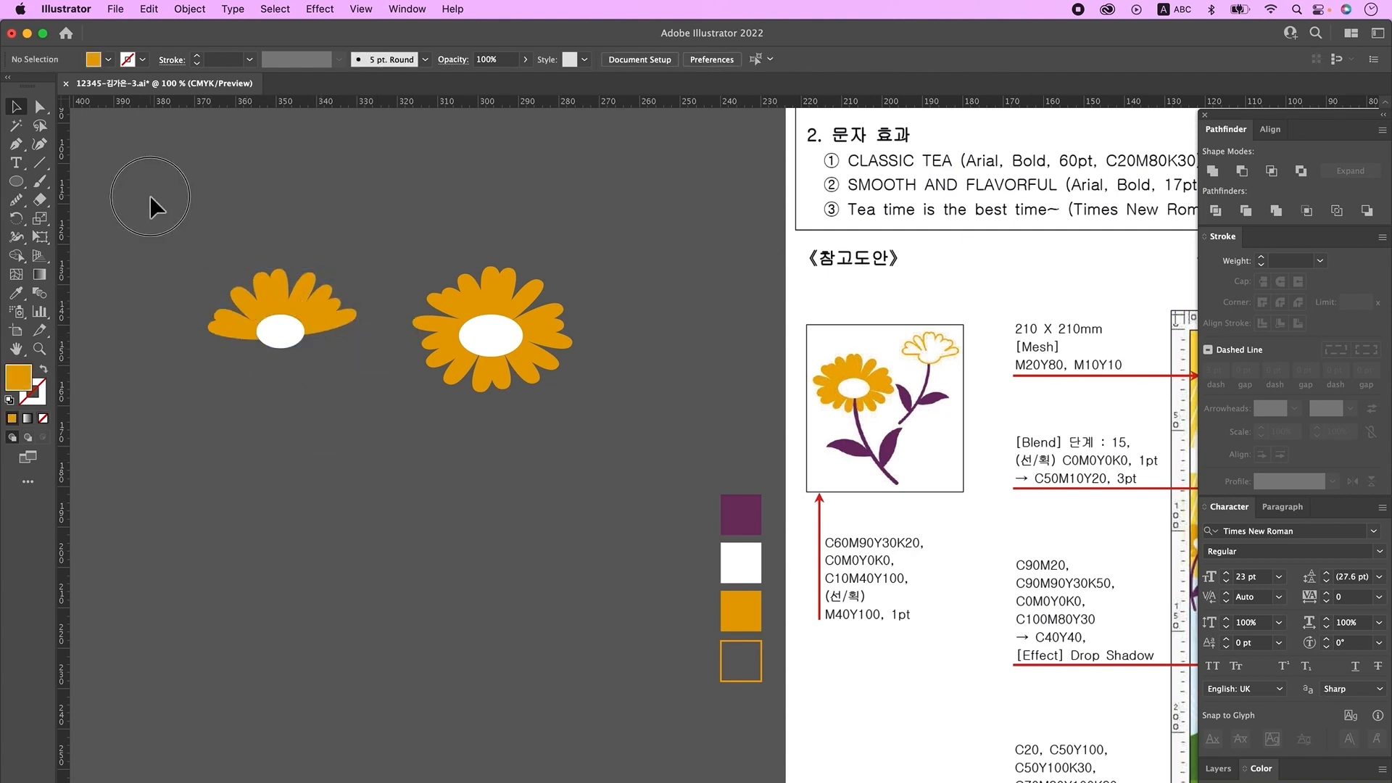
- Unite the half-open flower's petals and centre ellipse into one shape
drag(366, 413, 366, 414)
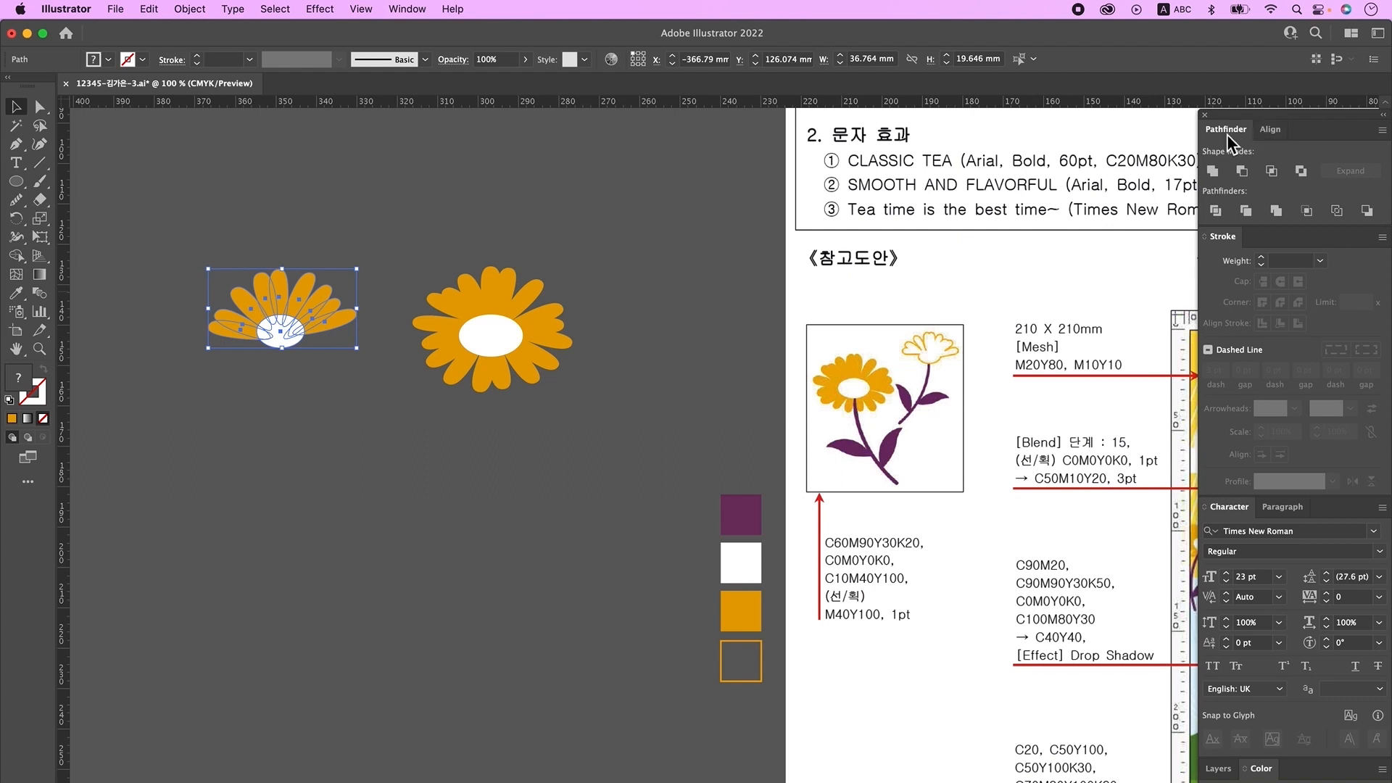
click(1214, 169)
click(390, 475)
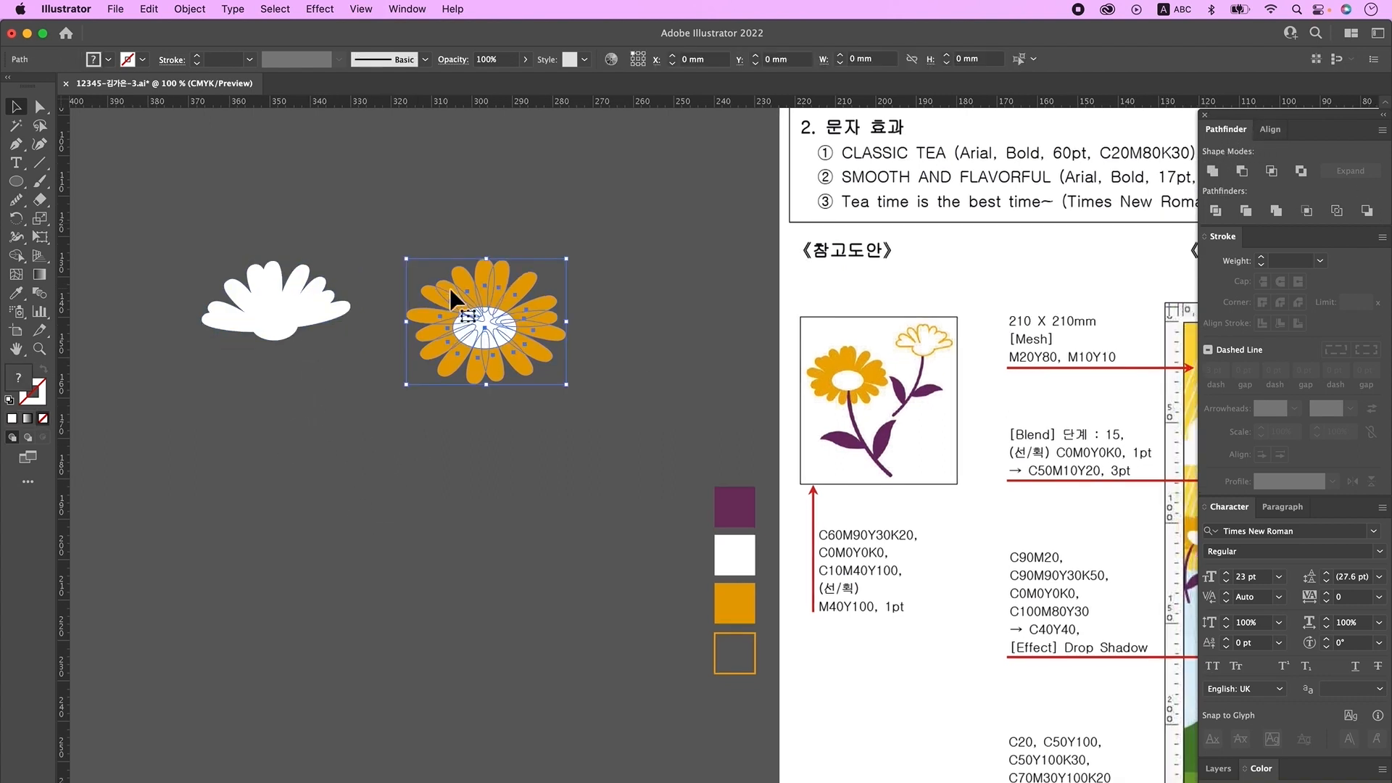
- Group all petals and the white centre of the full orange flower
right_click(456, 294)
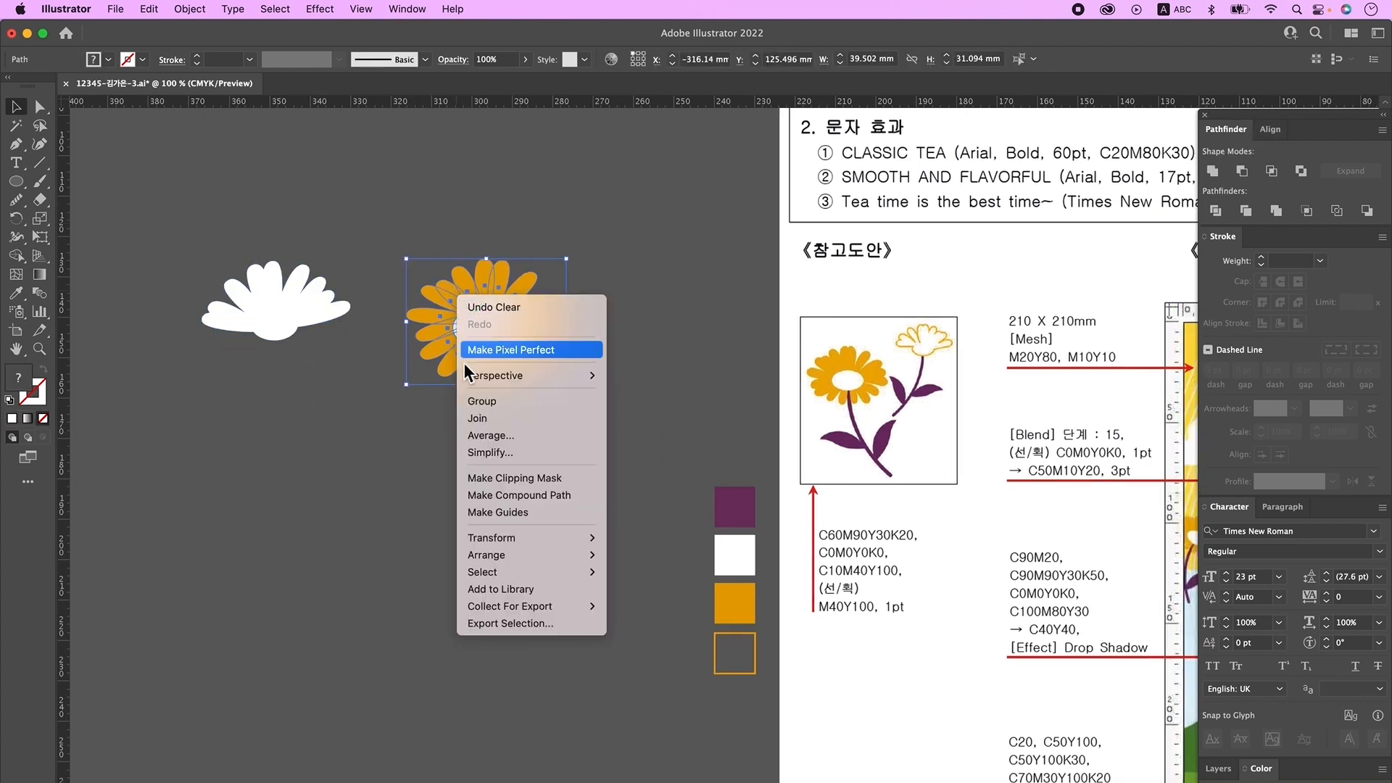
click(497, 400)
click(438, 491)
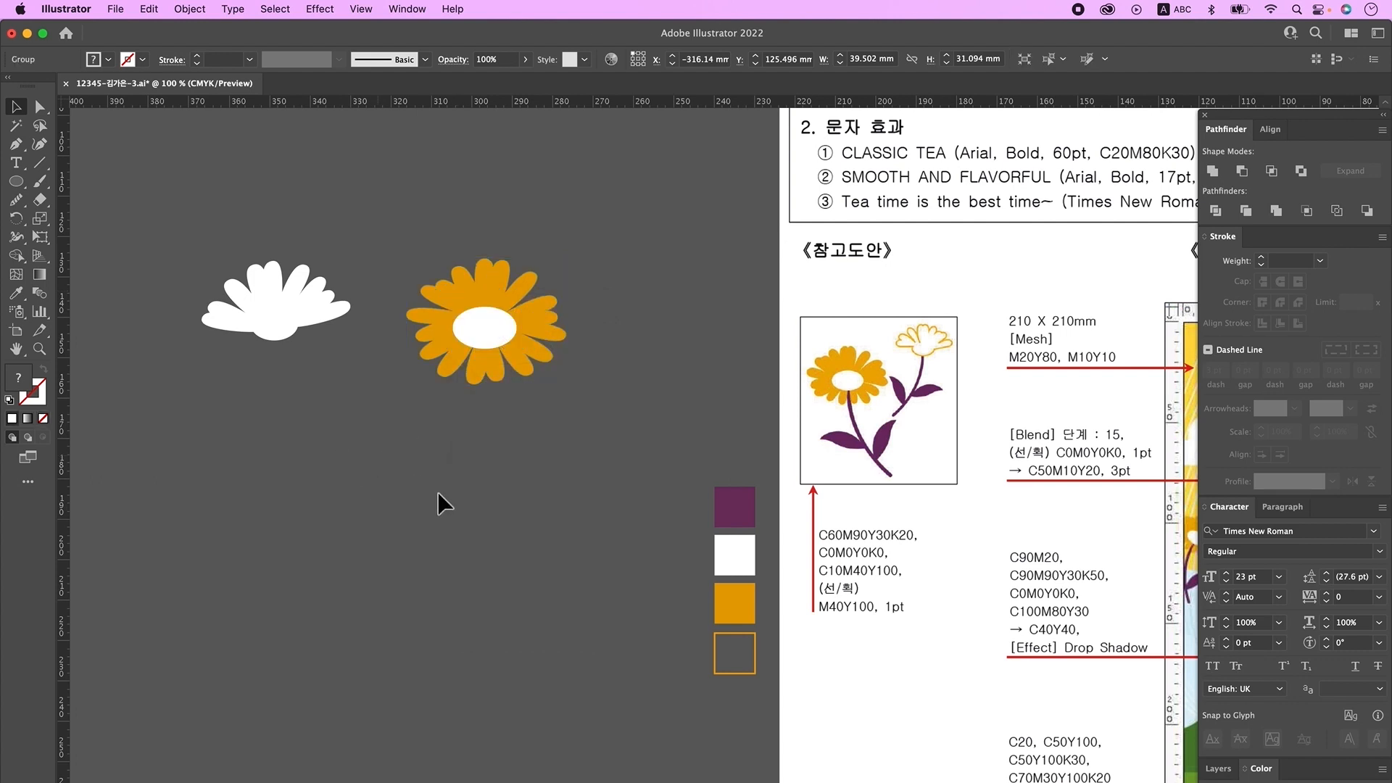
- Draw a curved, pointed leaf about 17 × 21 mm below the orange flower with the Pen tool and refine its edge
scroll(494, 523, right, 2)
click(15, 143)
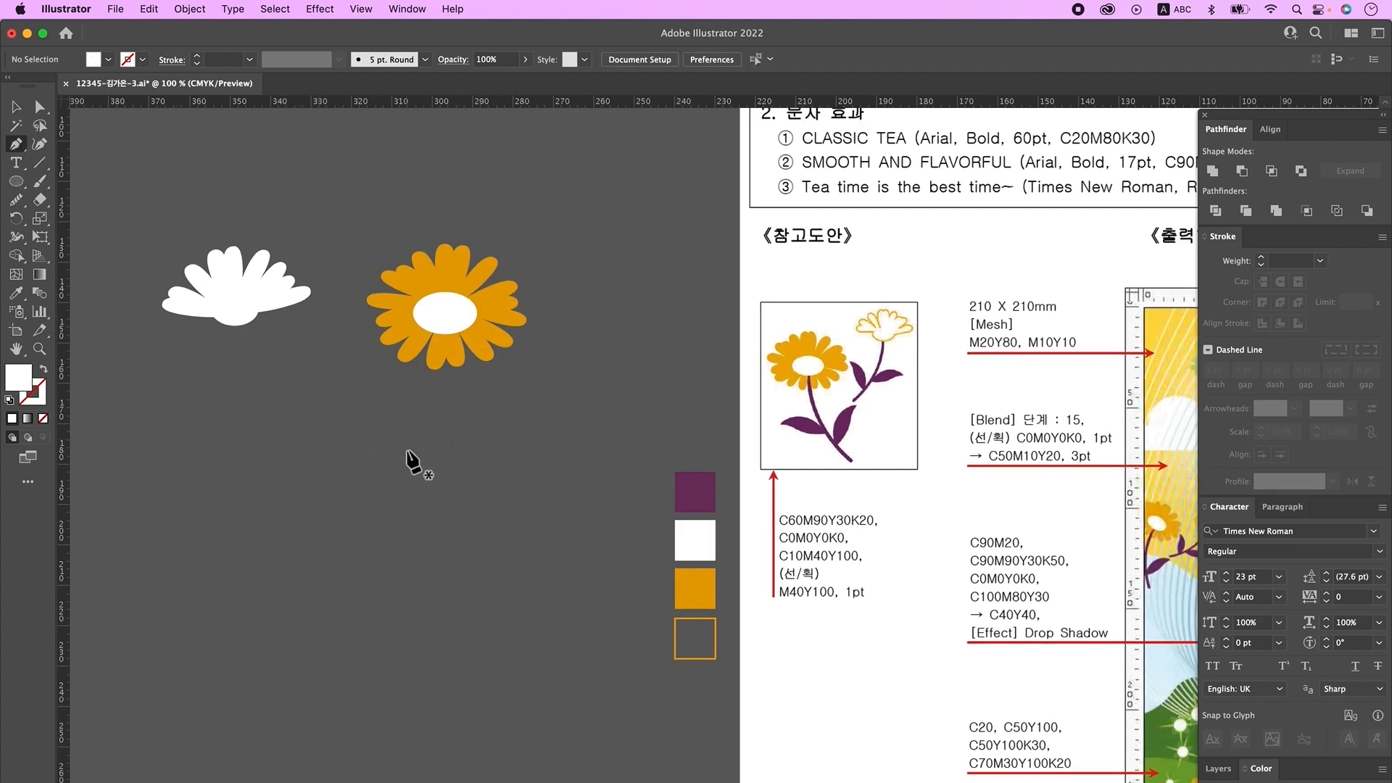
click(464, 416)
drag(417, 498, 420, 561)
click(417, 498)
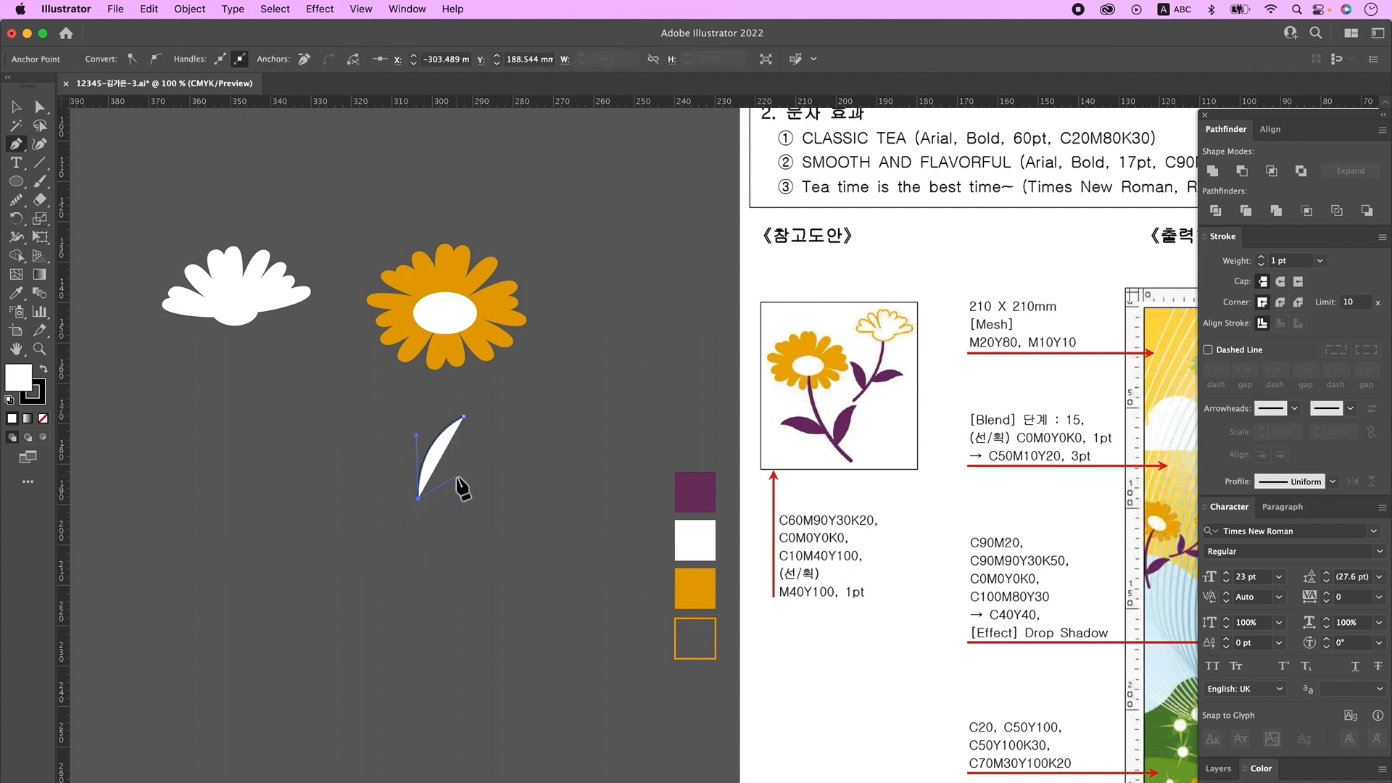
drag(456, 474, 462, 465)
drag(487, 415, 511, 402)
click(487, 415)
key(n)
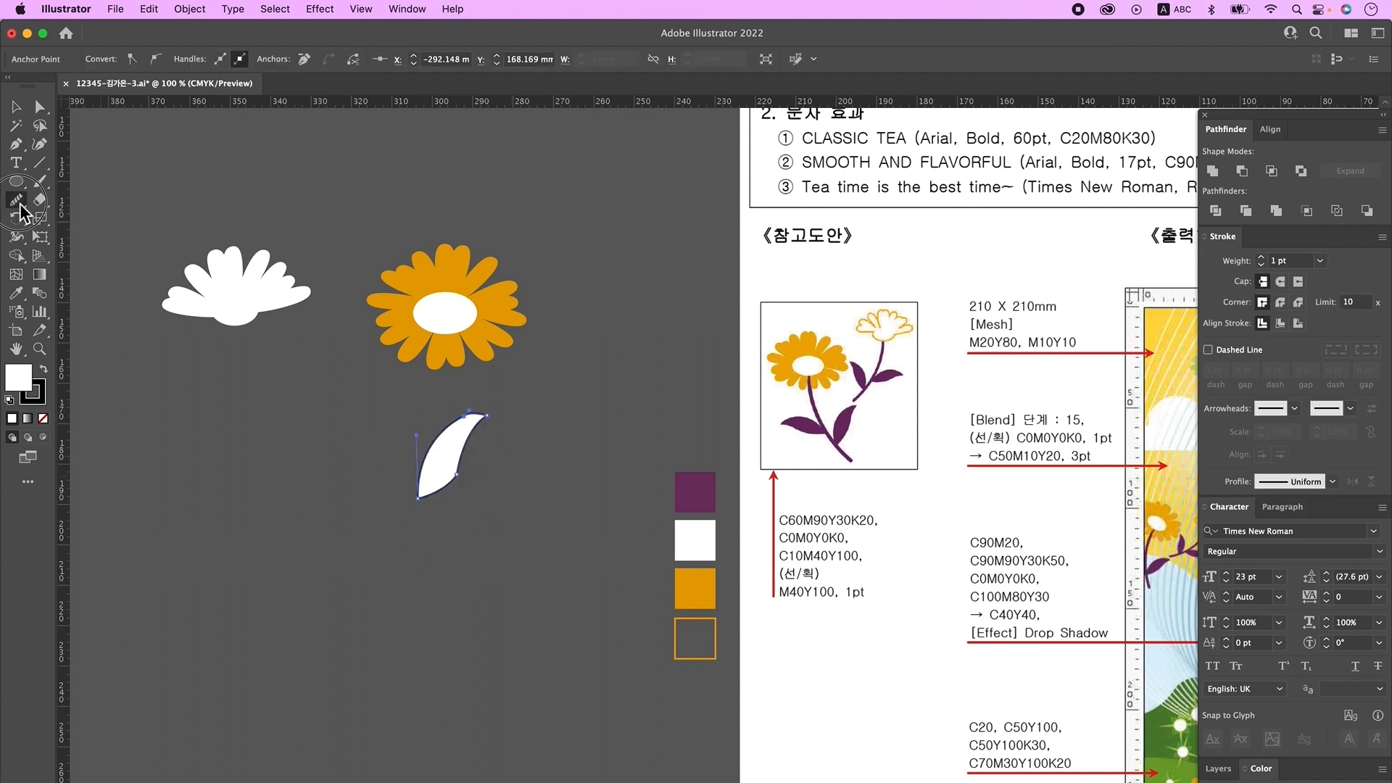
drag(460, 481, 467, 425)
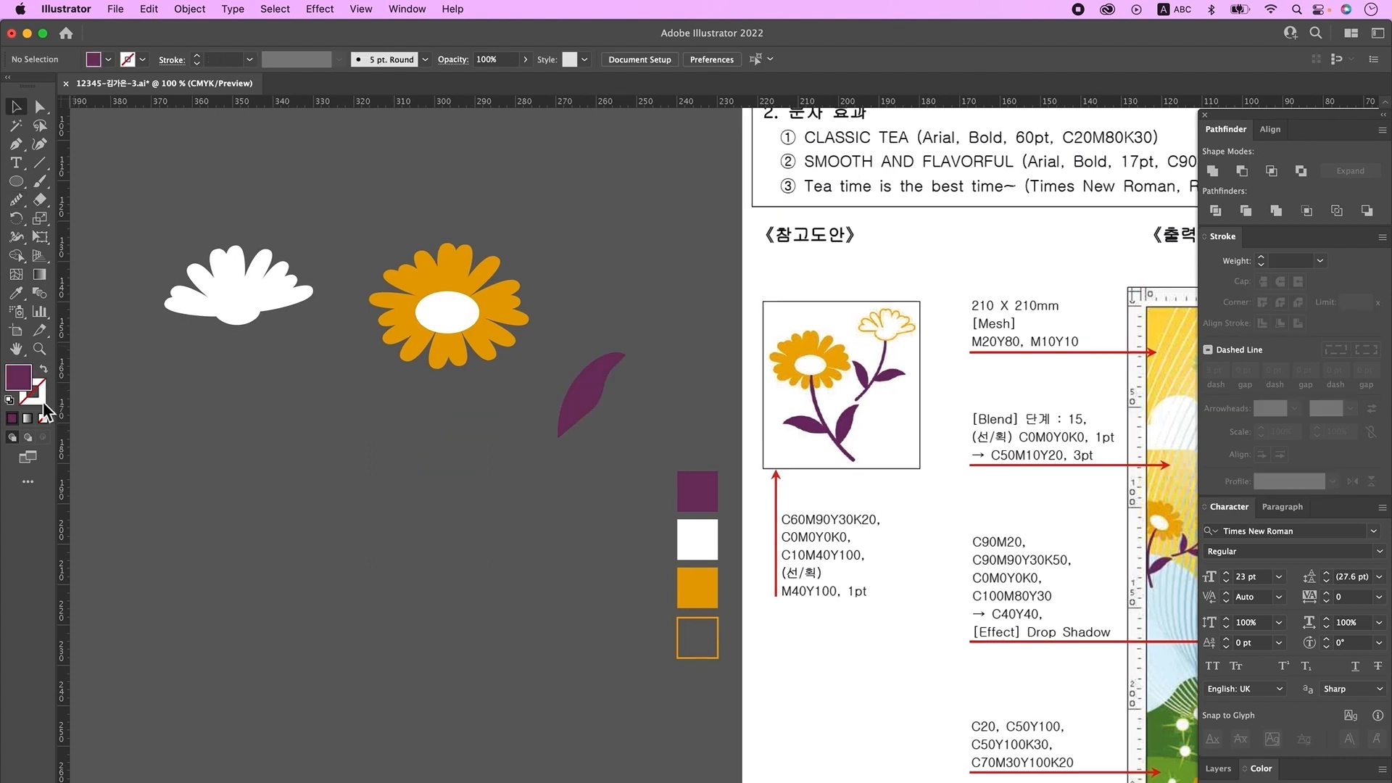
- Draw a curved stem about 24 × 41 mm downward from the orange flower's centre, with a purple stroke and no fill
click(44, 371)
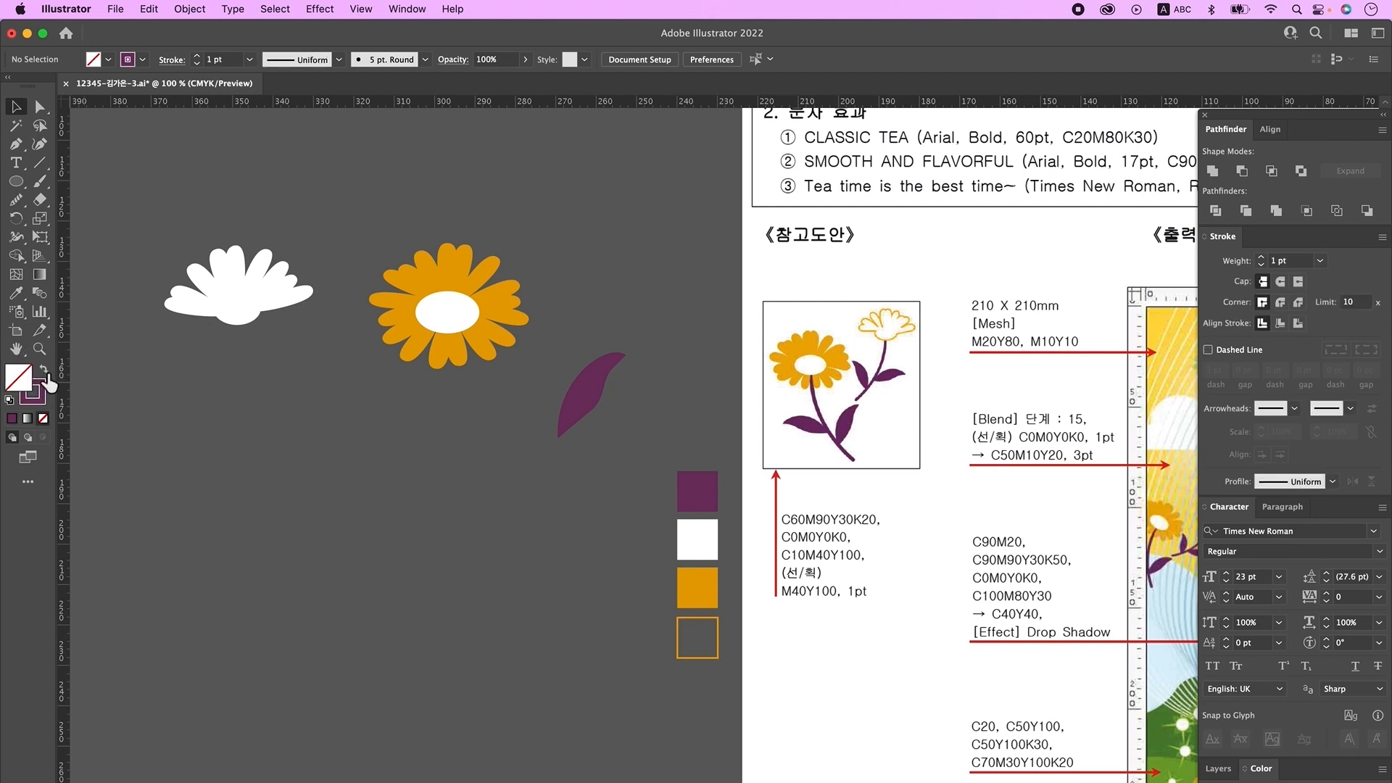
click(16, 143)
click(447, 333)
drag(565, 540, 679, 587)
key(v)
drag(567, 540, 543, 500)
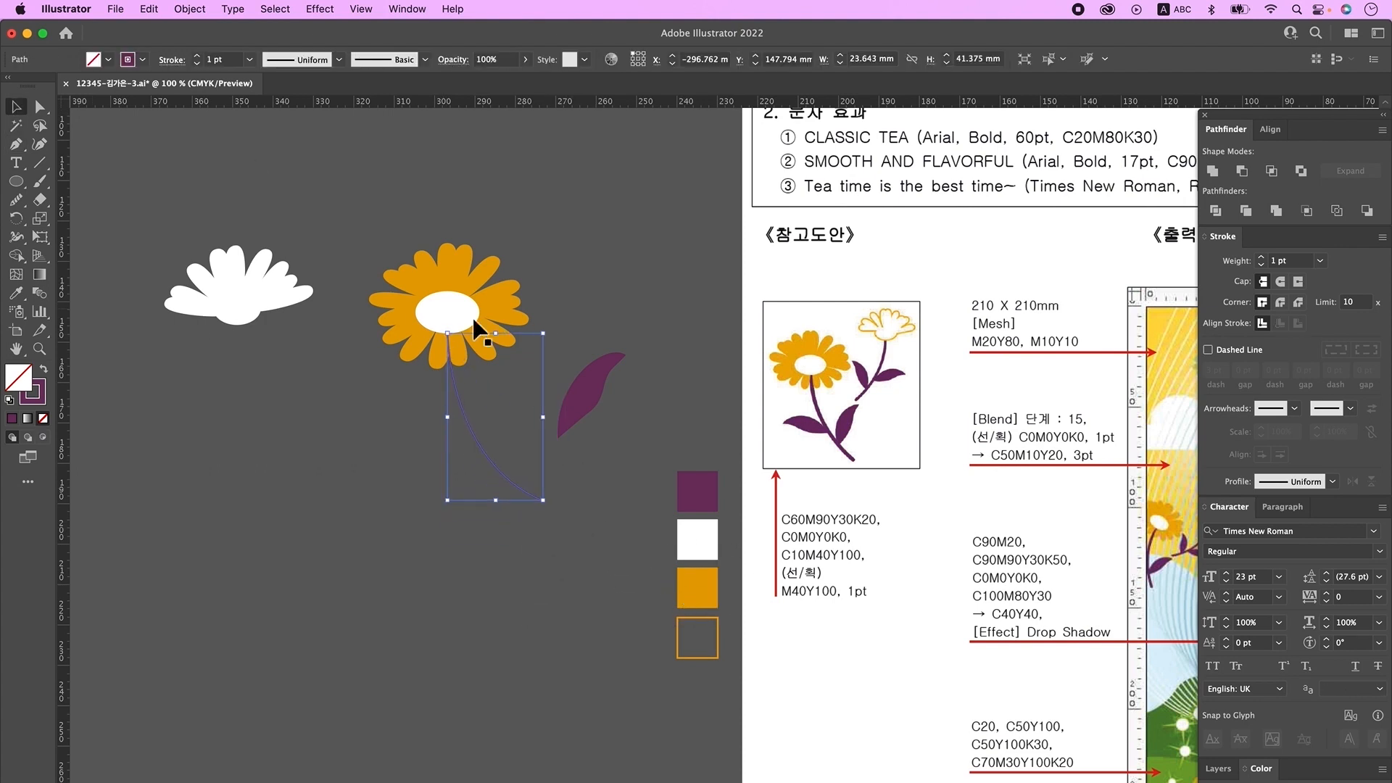
- Set the stem's stroke weight to 4 pt and expand its fill and stroke into a shape
click(197, 56)
click(197, 56)
click(205, 11)
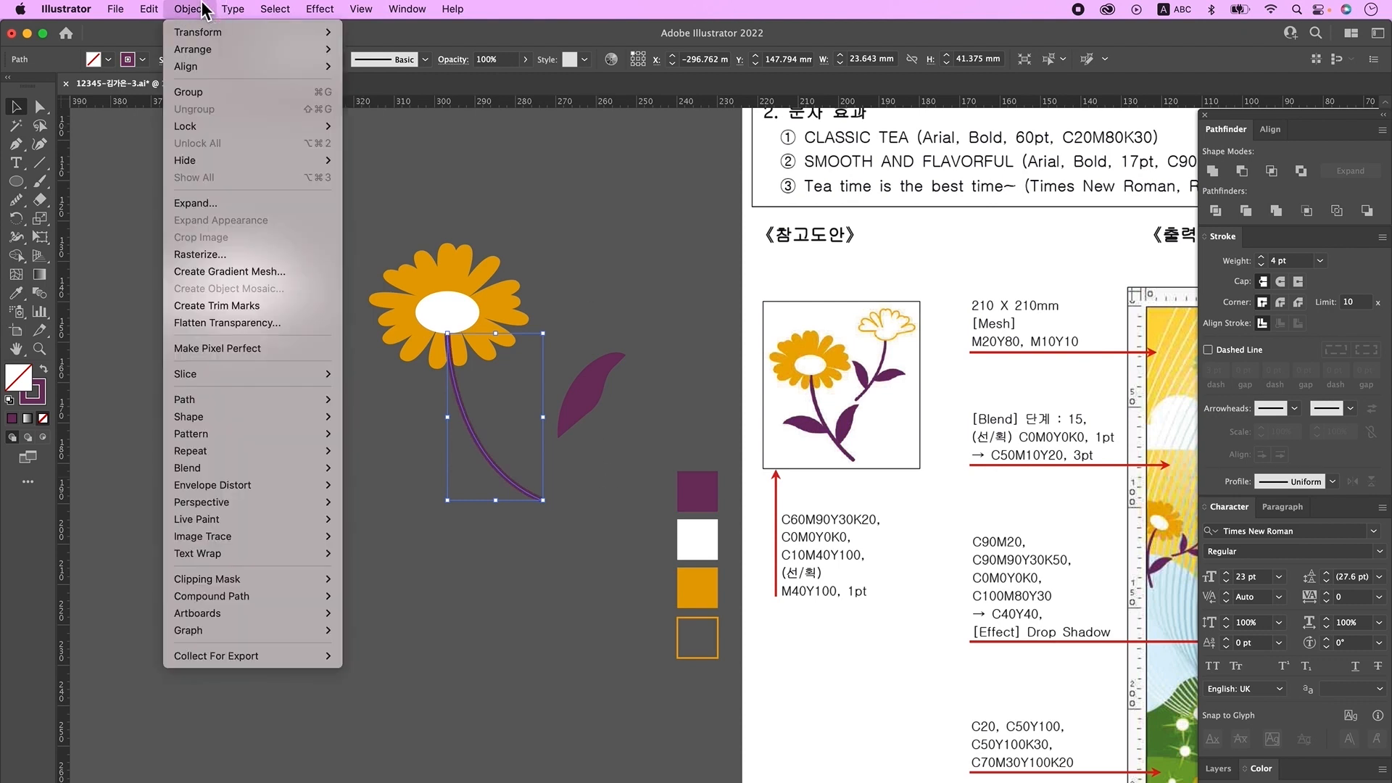
click(199, 203)
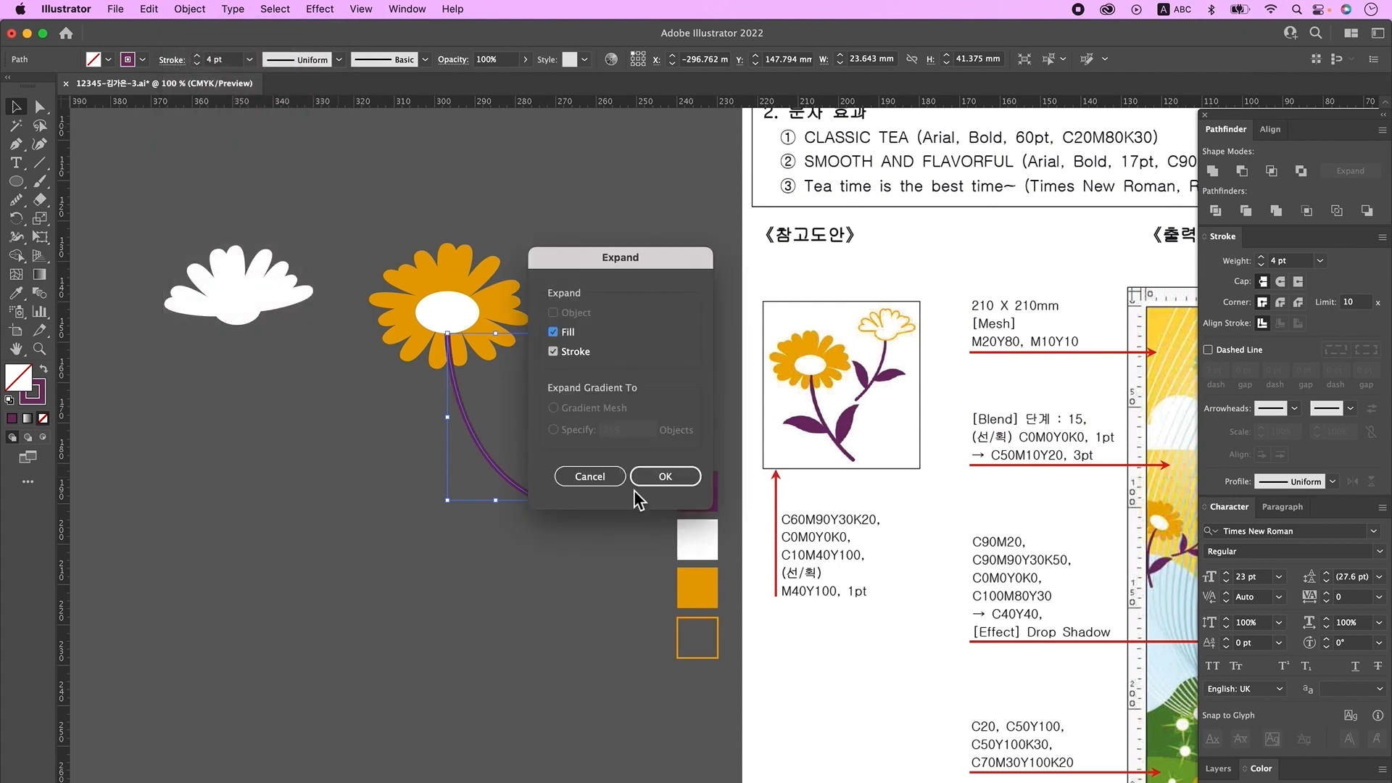
click(655, 481)
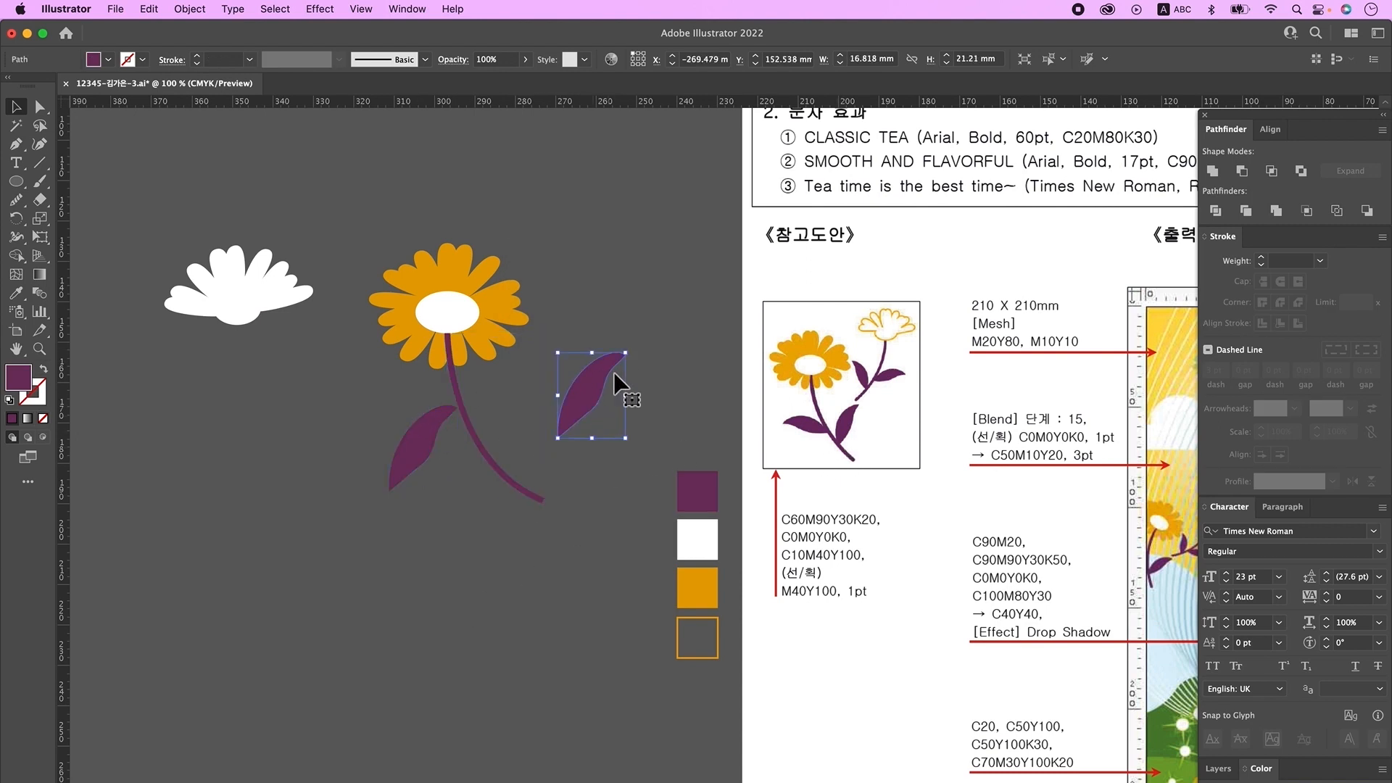
- Rotate and resize the leaf on the stem's right side and attach its base to the lower stem
drag(621, 385, 563, 370)
shift+click(439, 431)
drag(471, 377, 471, 408)
click(524, 446)
drag(495, 459, 509, 456)
drag(551, 396, 519, 385)
click(529, 431)
- Reflect the other leaf and attach it to the left side of the stem
click(437, 461)
key(o)
double_click(16, 217)
key(Return)
key(v)
drag(466, 502, 452, 434)
- Shrink the full orange flower slightly and recentre it on top of its stem
click(464, 330)
drag(528, 368, 521, 361)
drag(453, 314, 451, 317)
click(583, 316)
scroll(584, 316, right, 1)
click(480, 323)
click(715, 345)
- Move the white half-open flower to the right of the orange one and give it the sample square's orange outline
drag(216, 293, 585, 303)
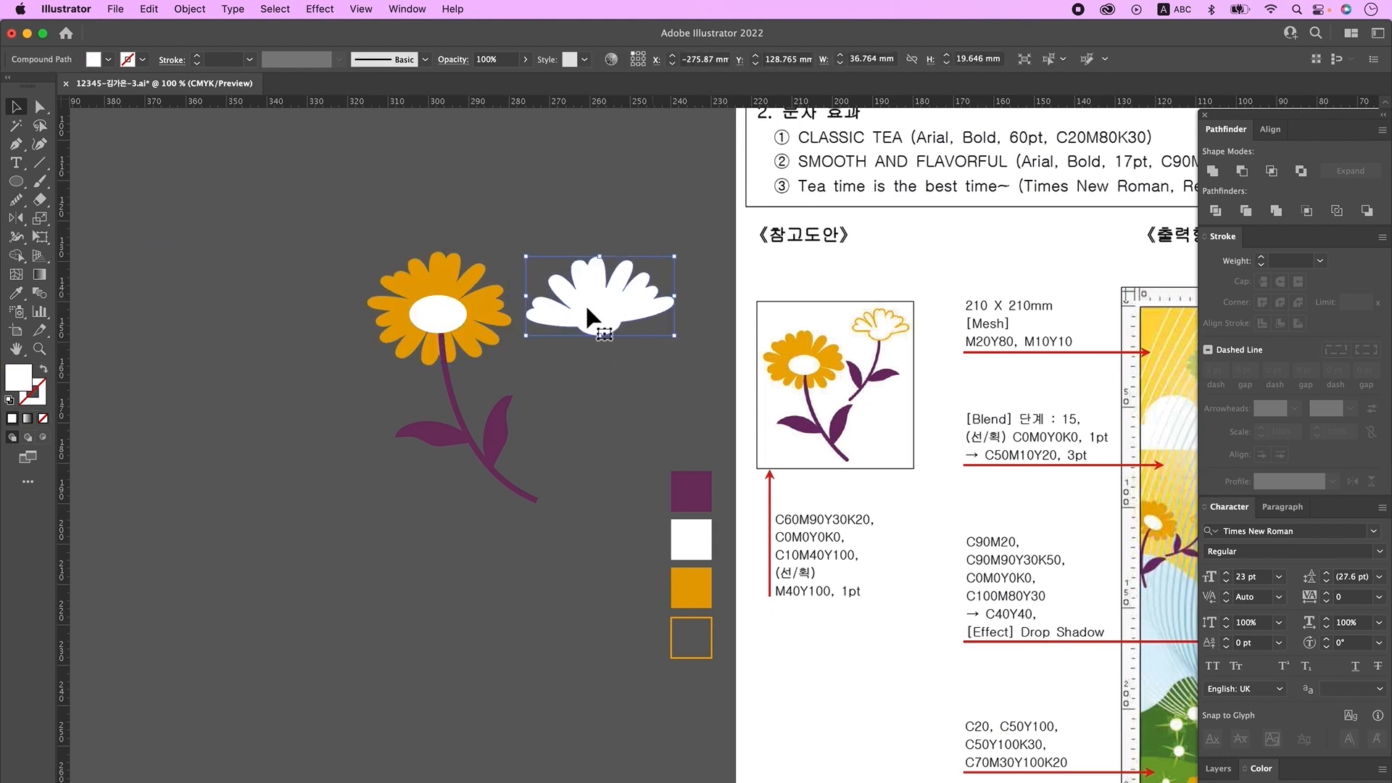
click(19, 298)
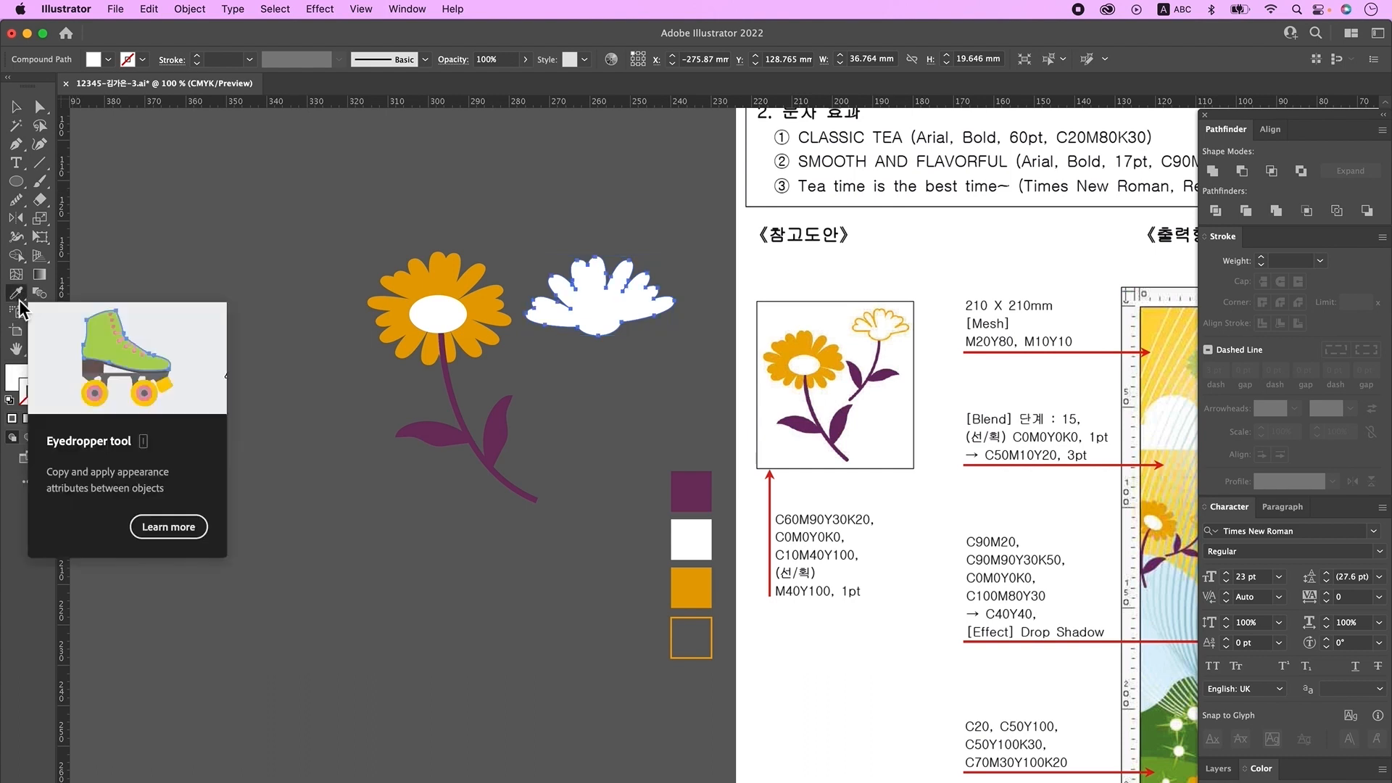
click(716, 655)
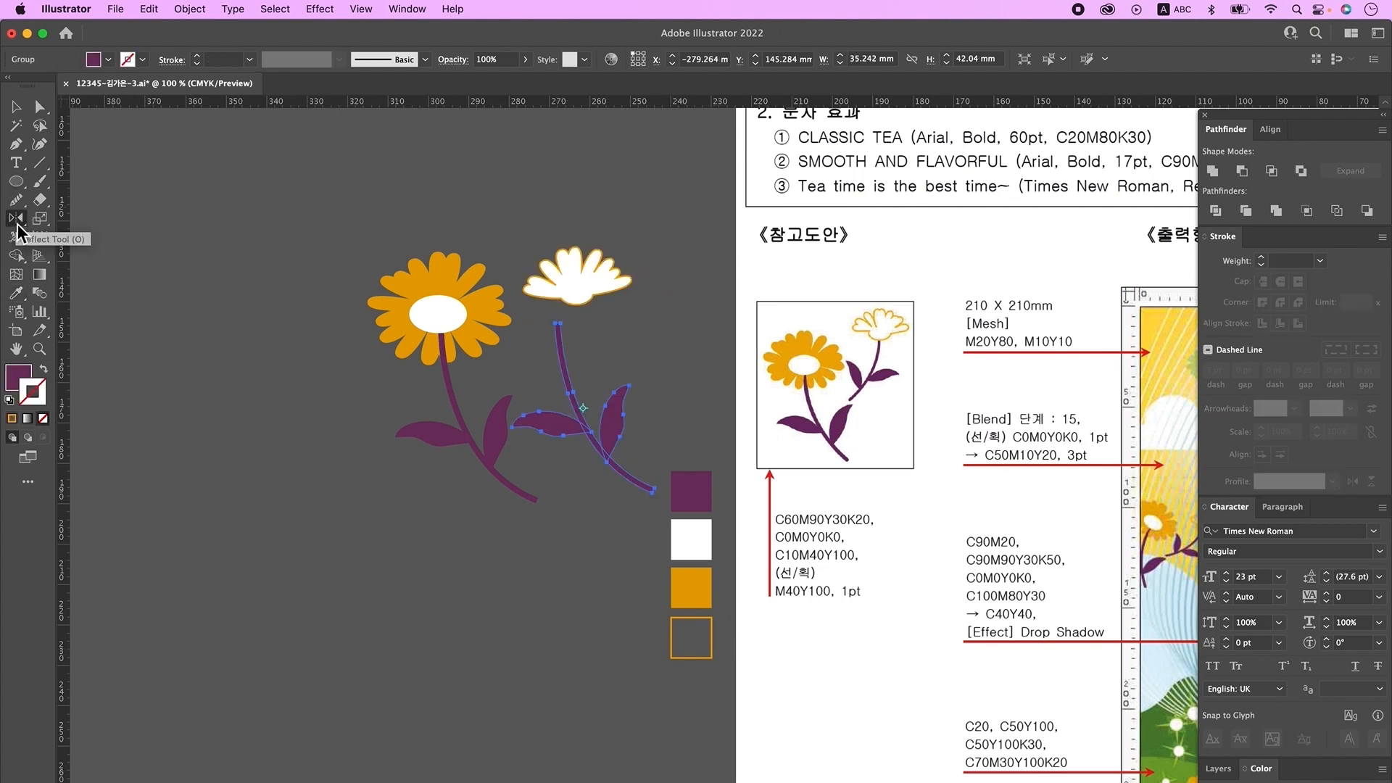
- Reflect the copied stem and leaves across the vertical axis, scale them down and fit them under the half-open flower
double_click(16, 219)
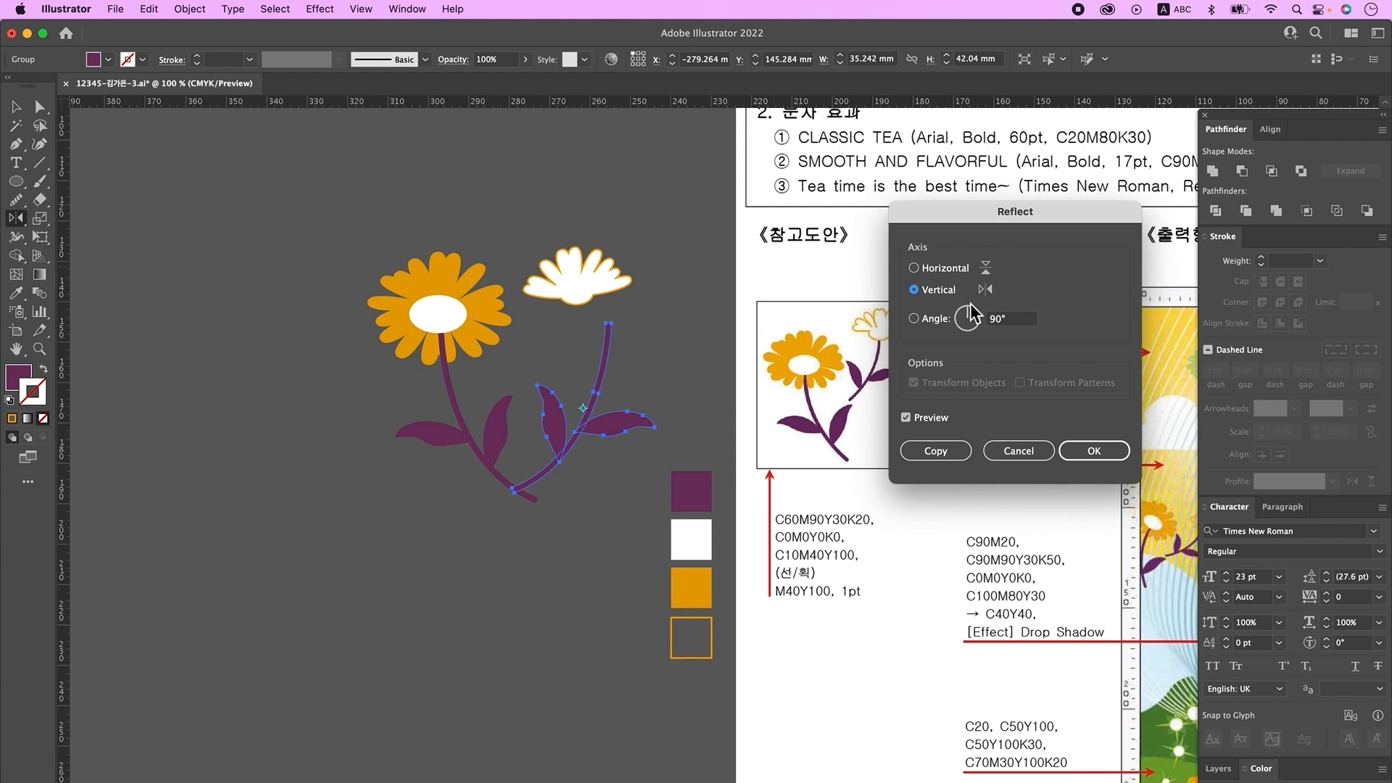
click(1093, 453)
key(v)
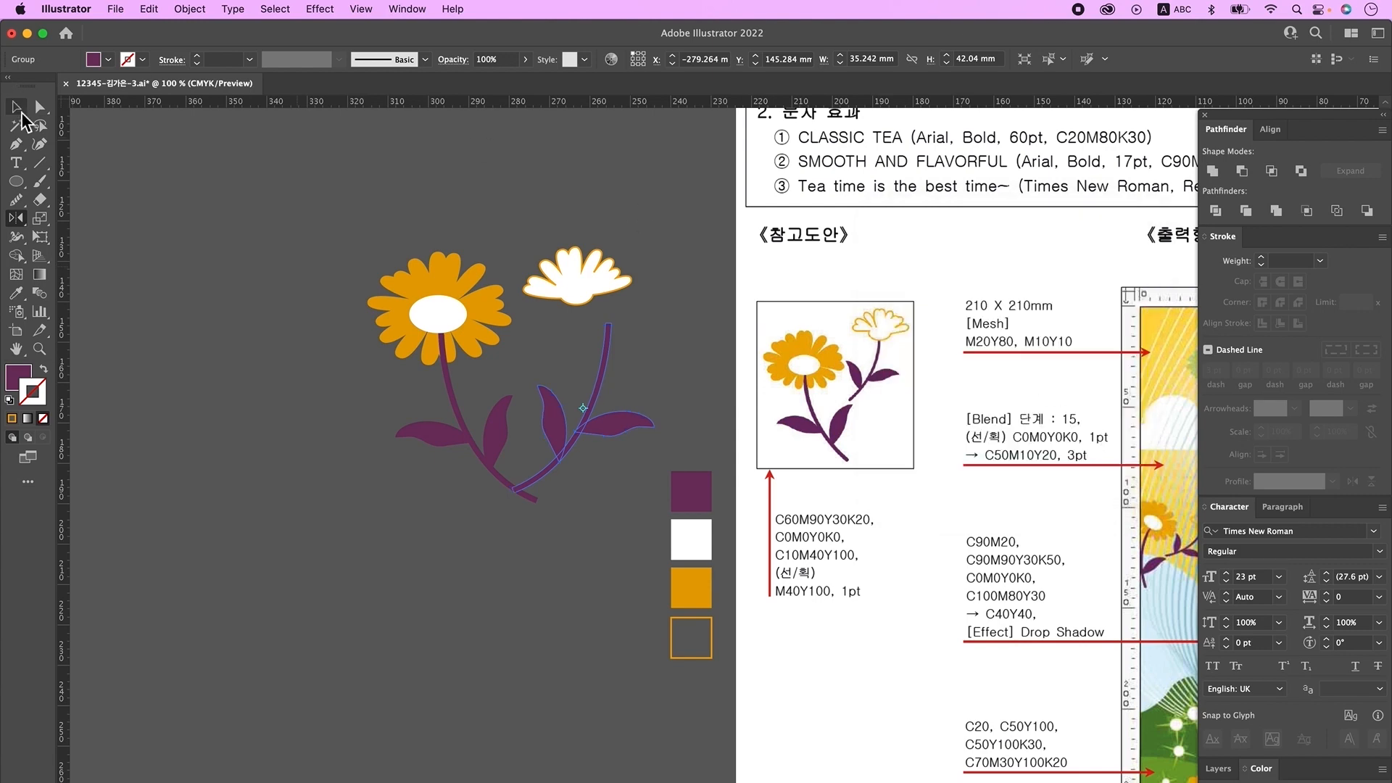
drag(654, 493, 623, 442)
drag(589, 382, 585, 362)
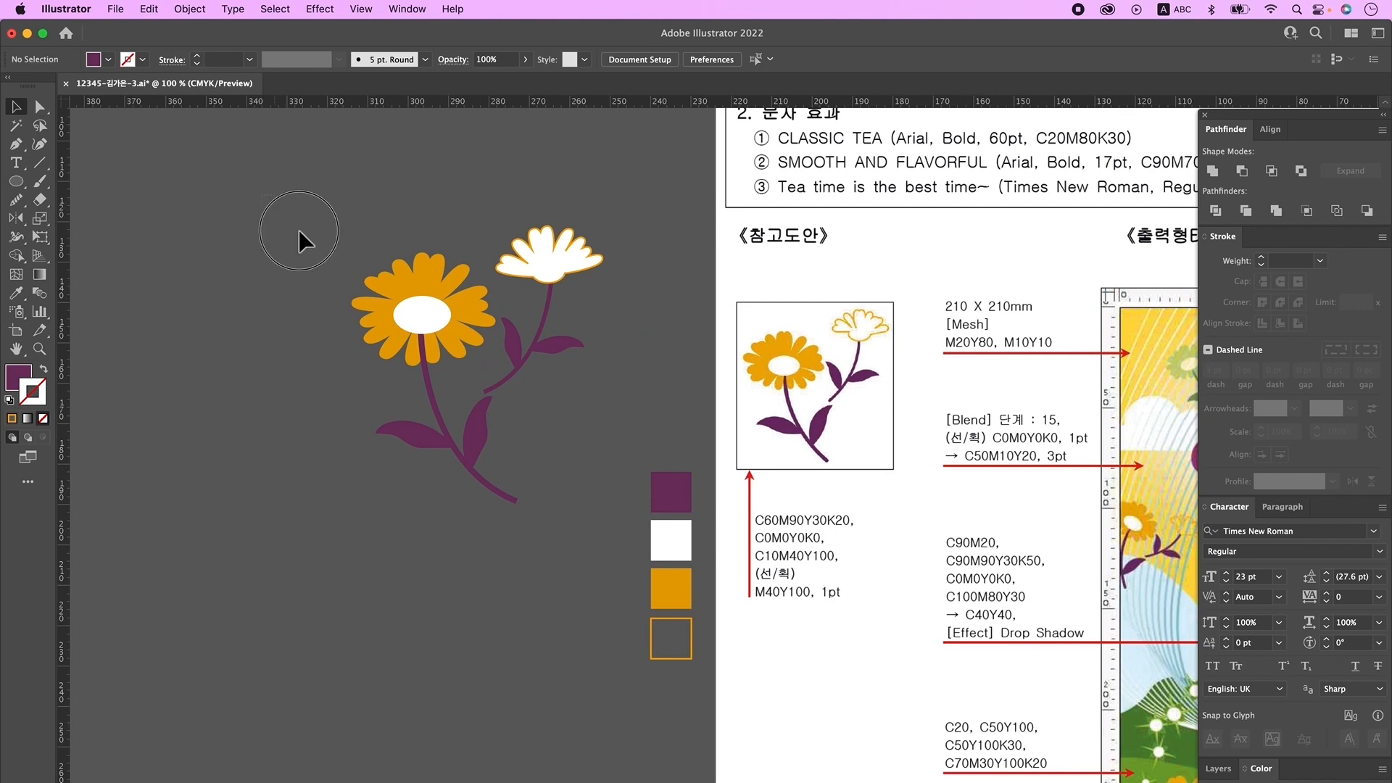
- Group both flowers with their stems and leaves and place the group in the artboard's lower-left corner
key(super+a)
right_click(537, 343)
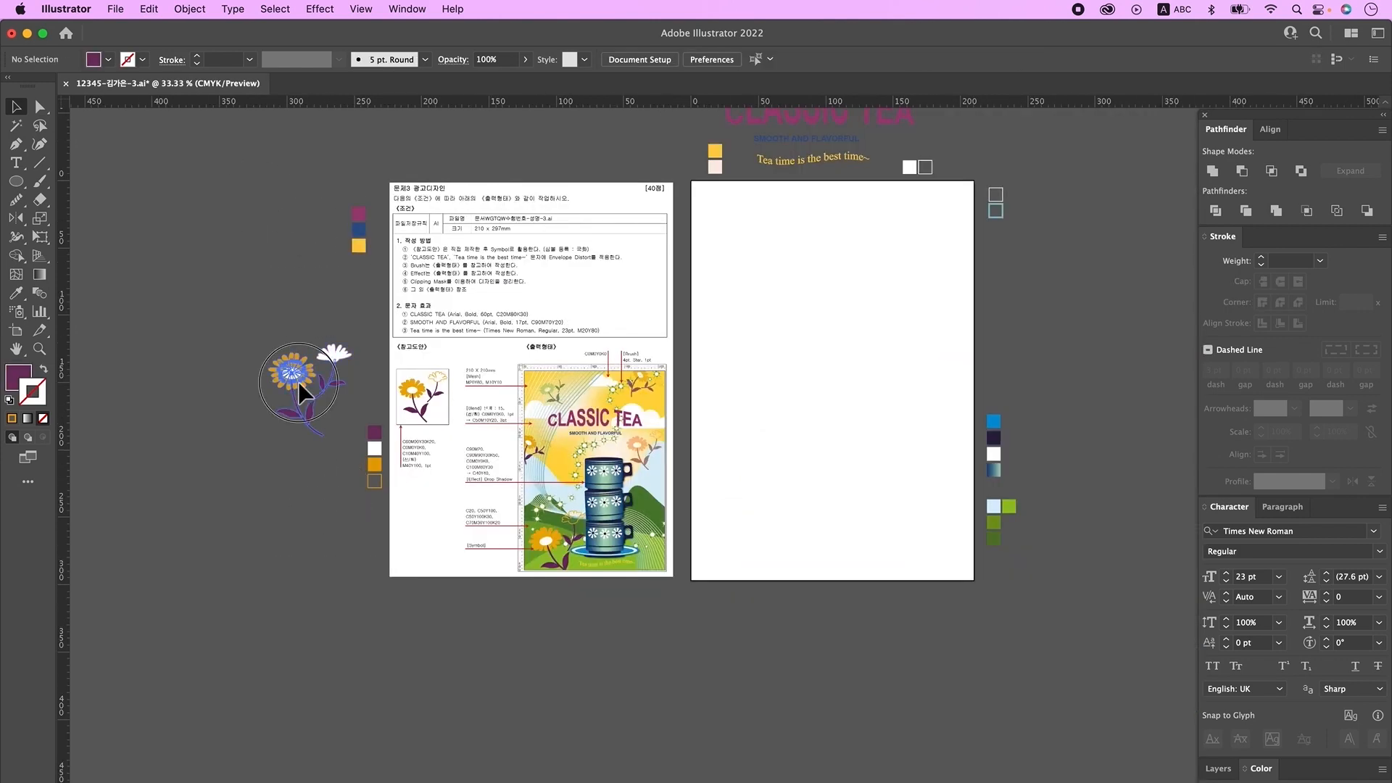
drag(298, 381, 747, 533)
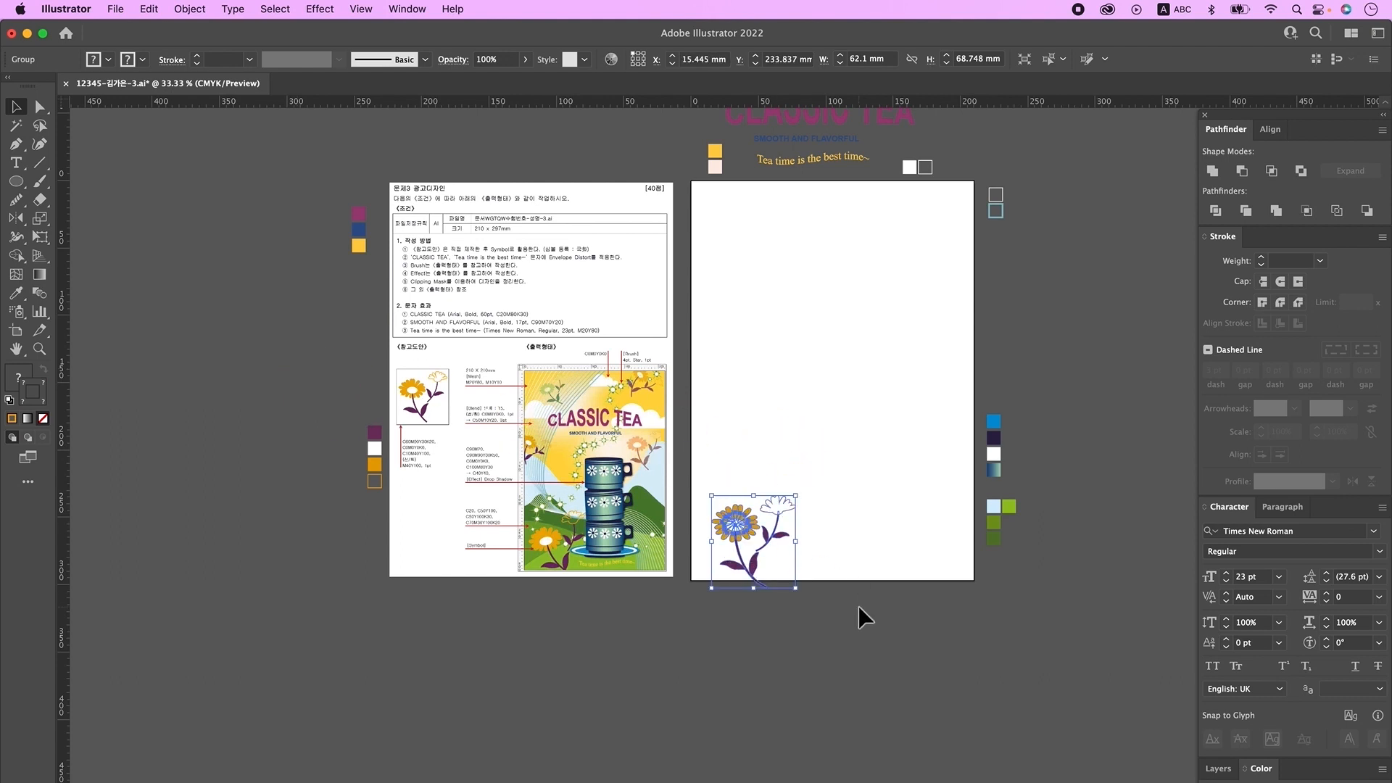
key(super+plus)
key(super+plus)
click(866, 397)
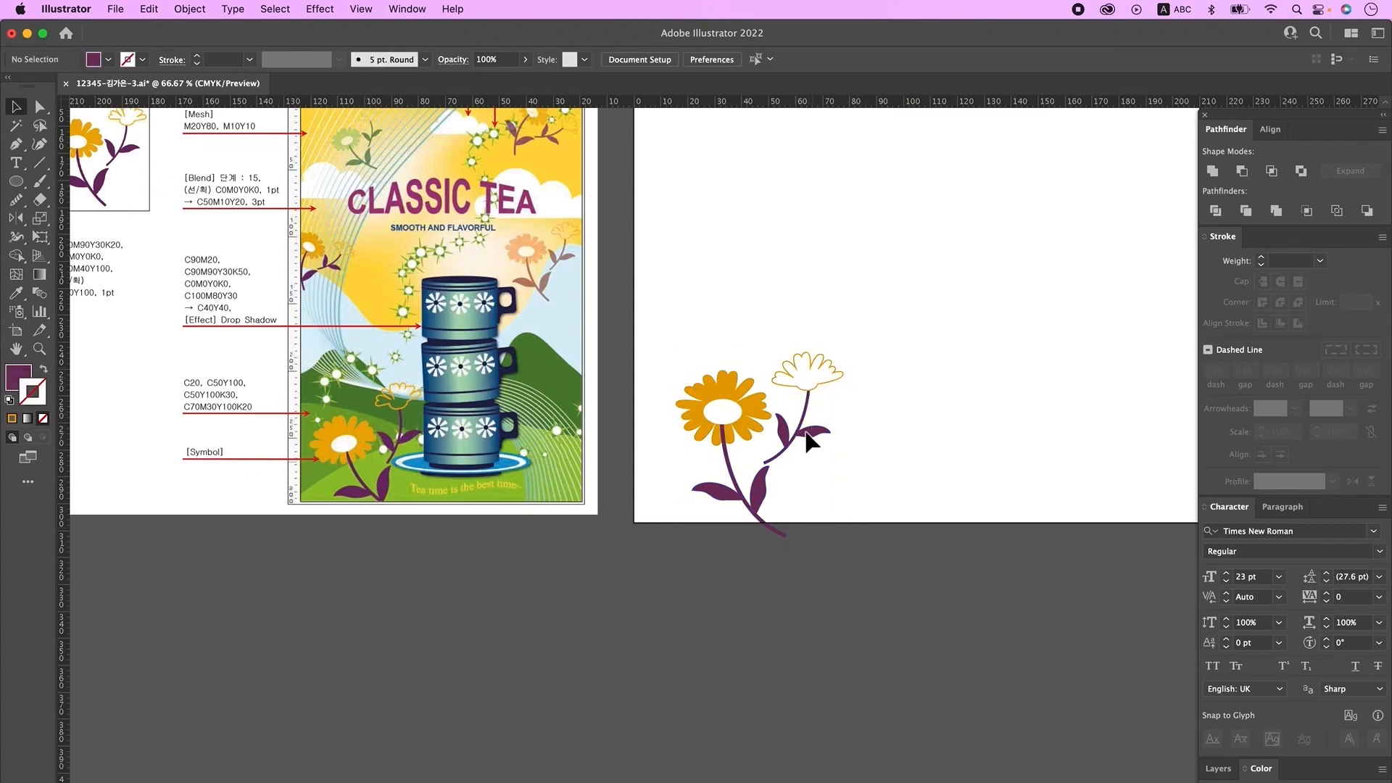
- Remove the white fill from the half-open flower so that only its orange outline is left
click(39, 107)
click(811, 381)
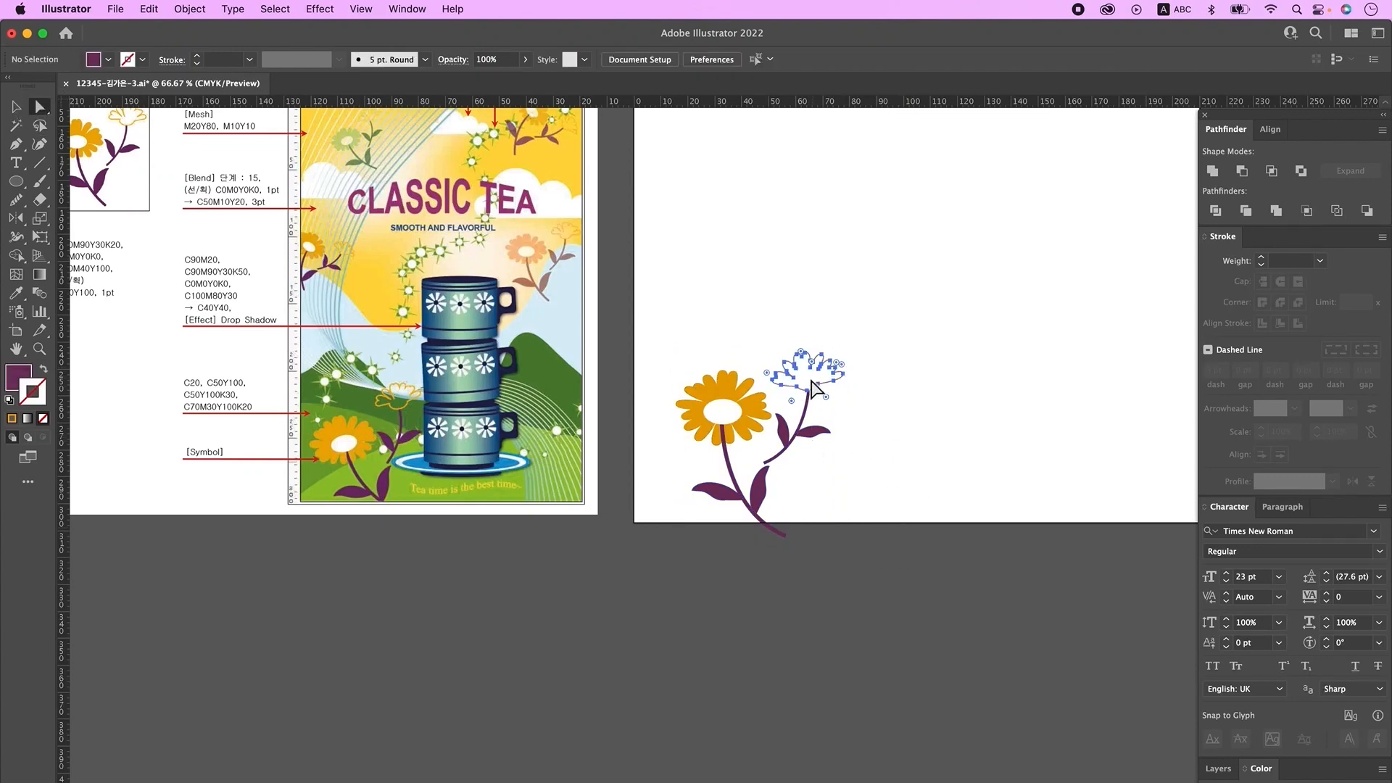
click(43, 418)
click(833, 644)
drag(830, 614, 834, 614)
- Lower the top end points of the small stem to the bottom edge of the outlined flower
drag(766, 330, 946, 480)
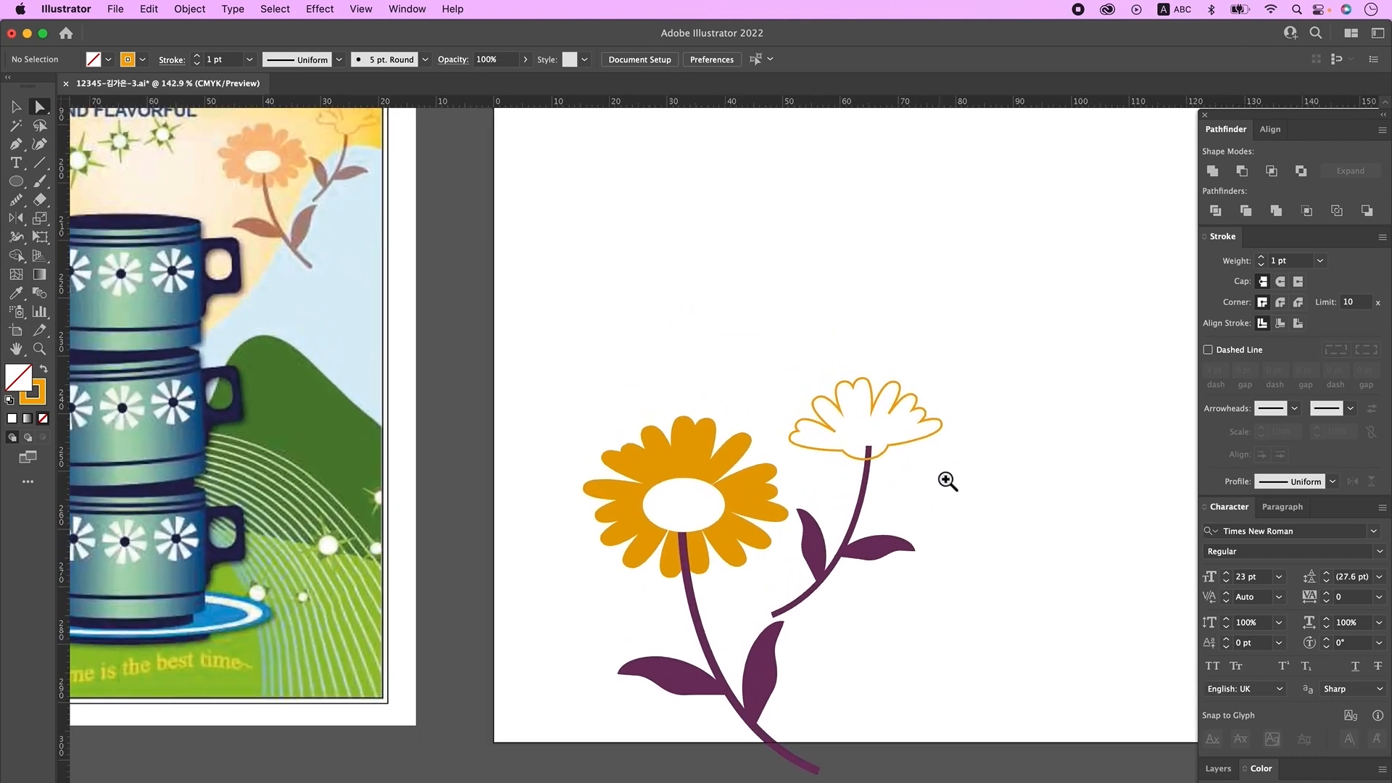
click(869, 454)
drag(849, 417, 1048, 532)
drag(894, 485, 899, 513)
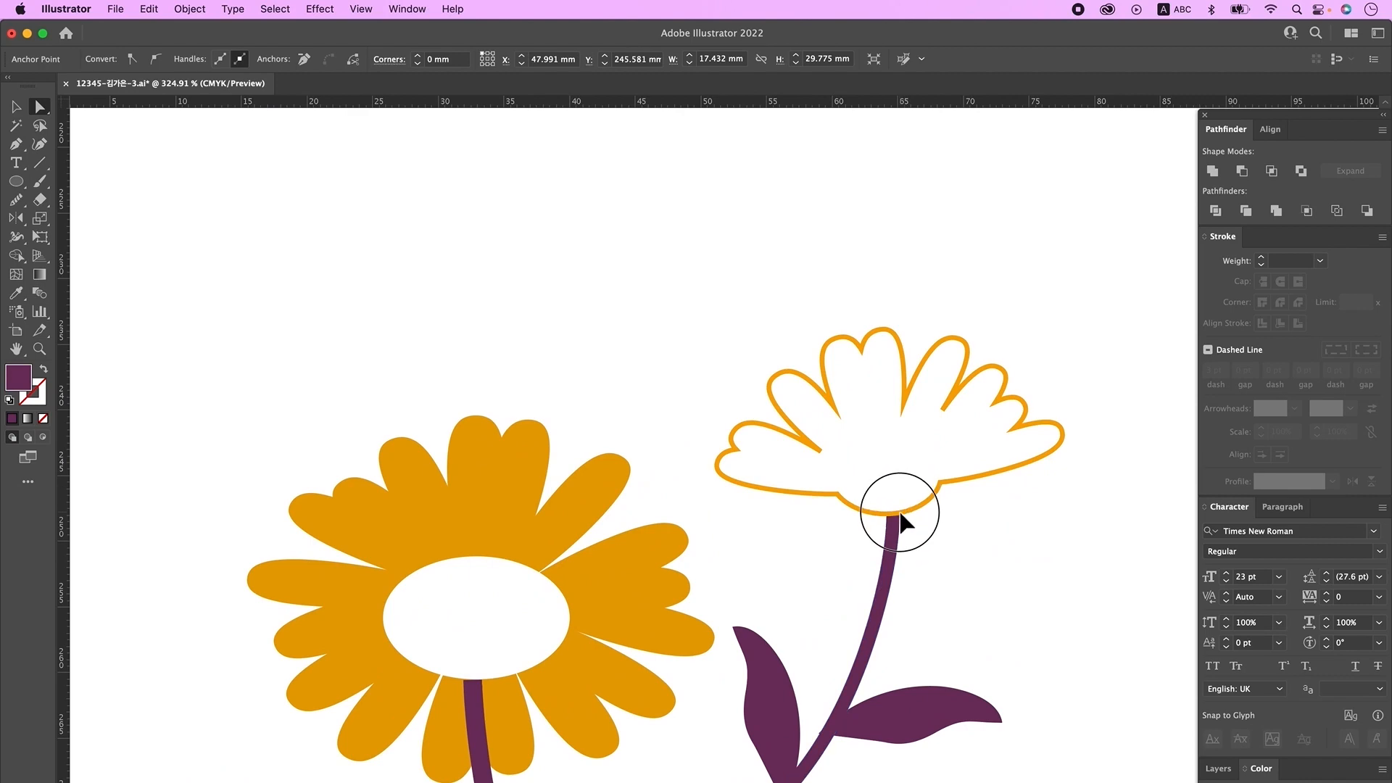
click(762, 440)
- Start a new symbol from the grouped chrysanthemum artwork
scroll(762, 439, down, 5)
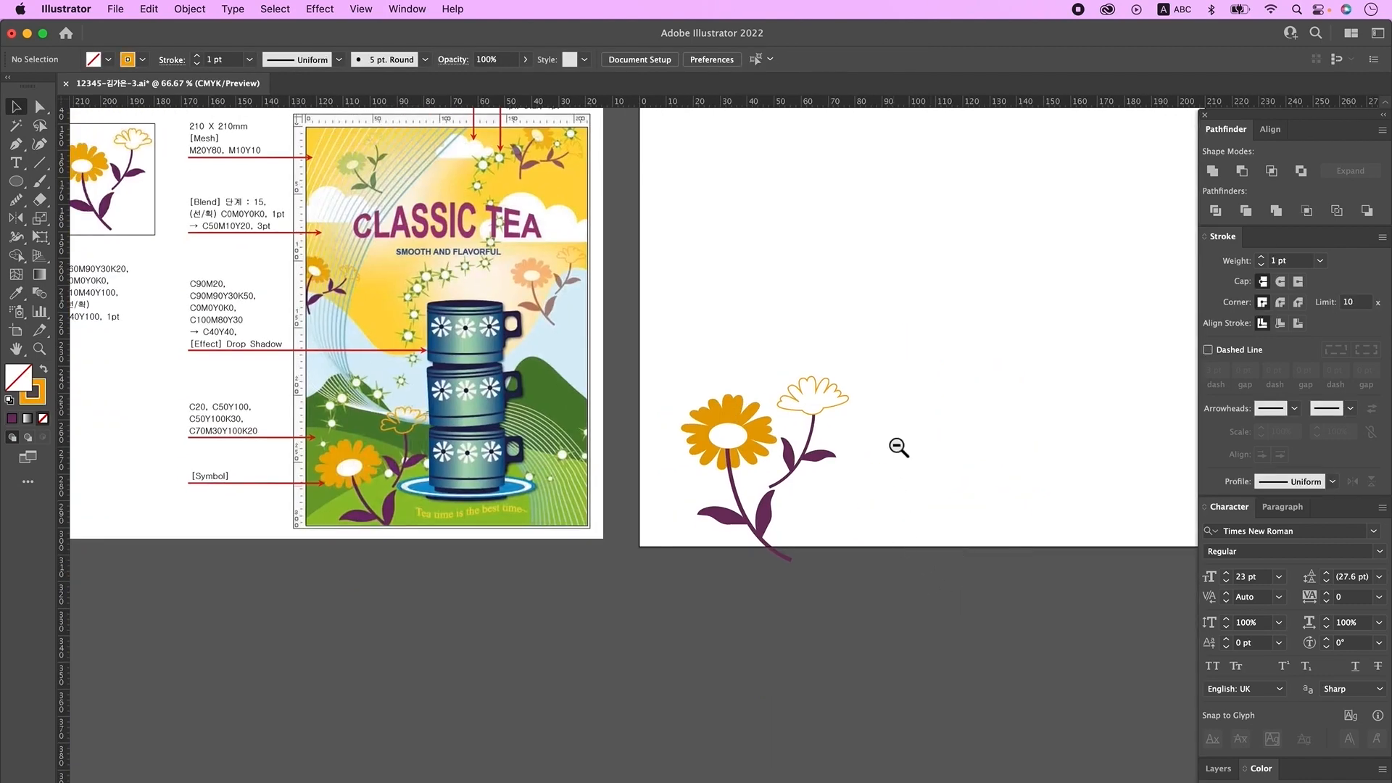
alt+super+click(906, 451)
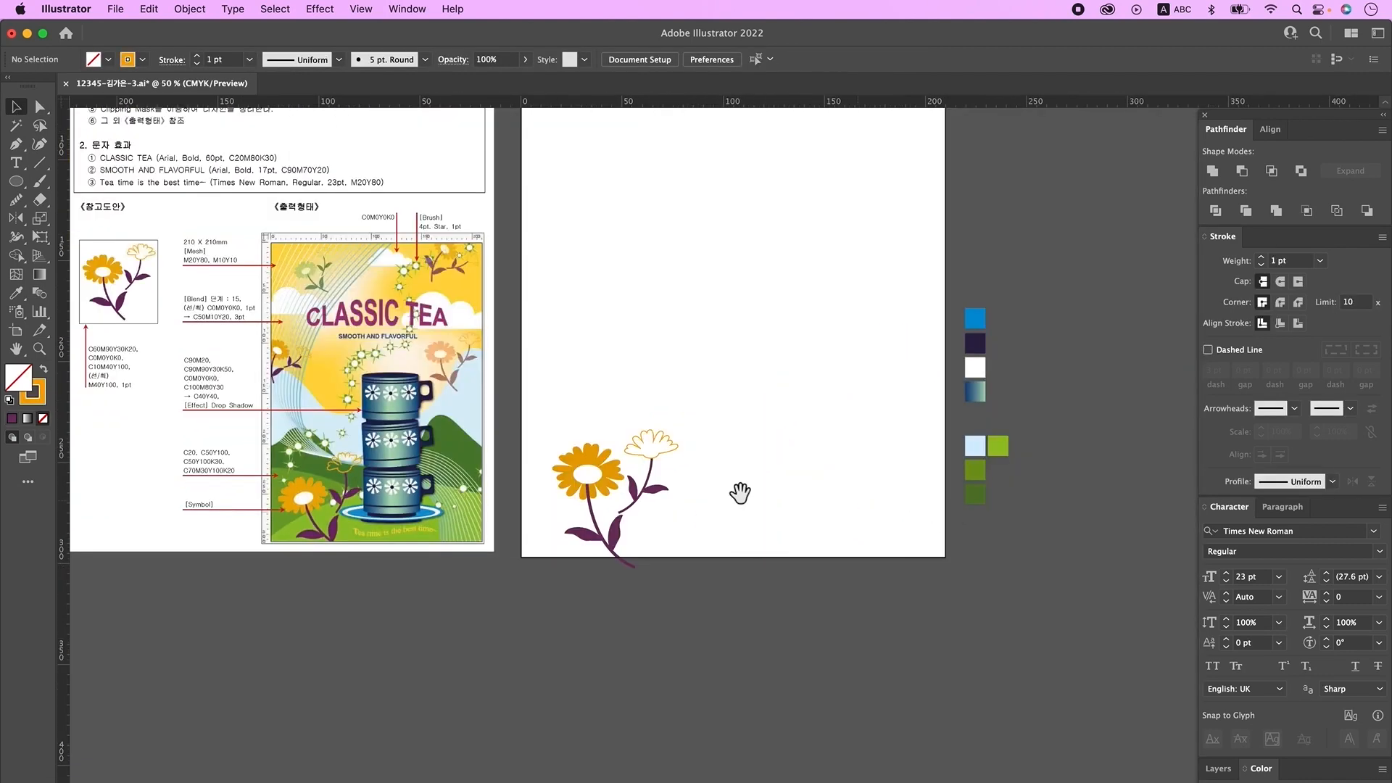
click(419, 10)
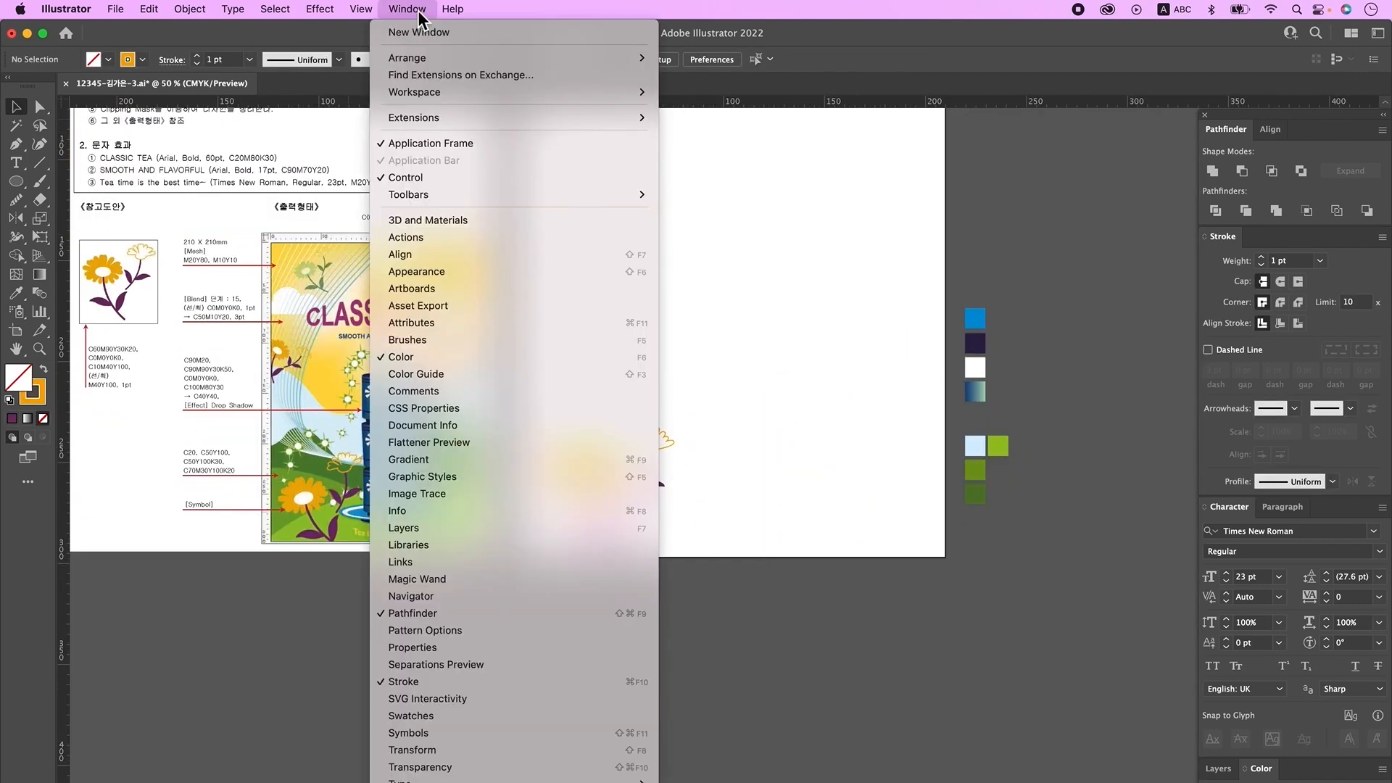
click(528, 732)
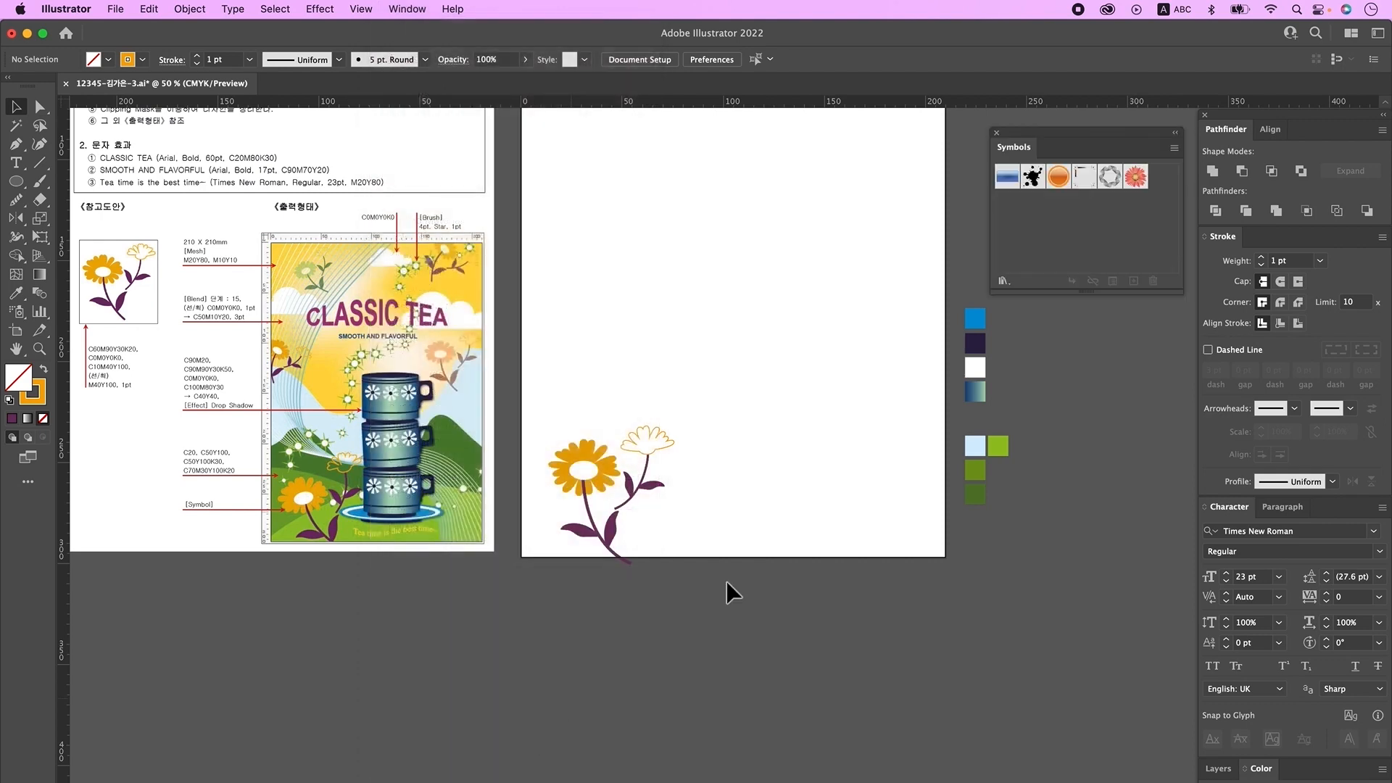
scroll(726, 581, up, 3)
click(612, 569)
drag(612, 569, 1100, 230)
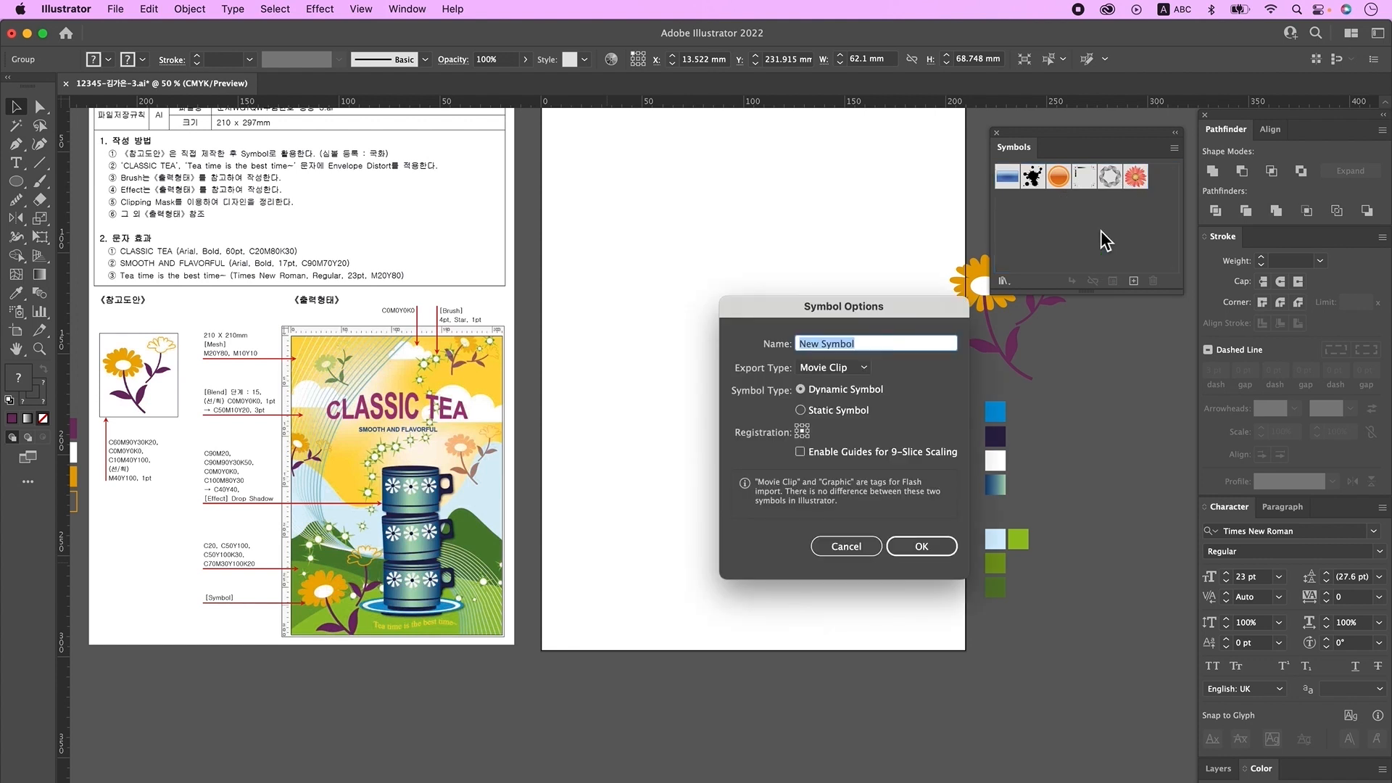
- Name the symbol 국화, set its export type to Graphic and create it
key(ctrl+space)
text(국화)
click(832, 371)
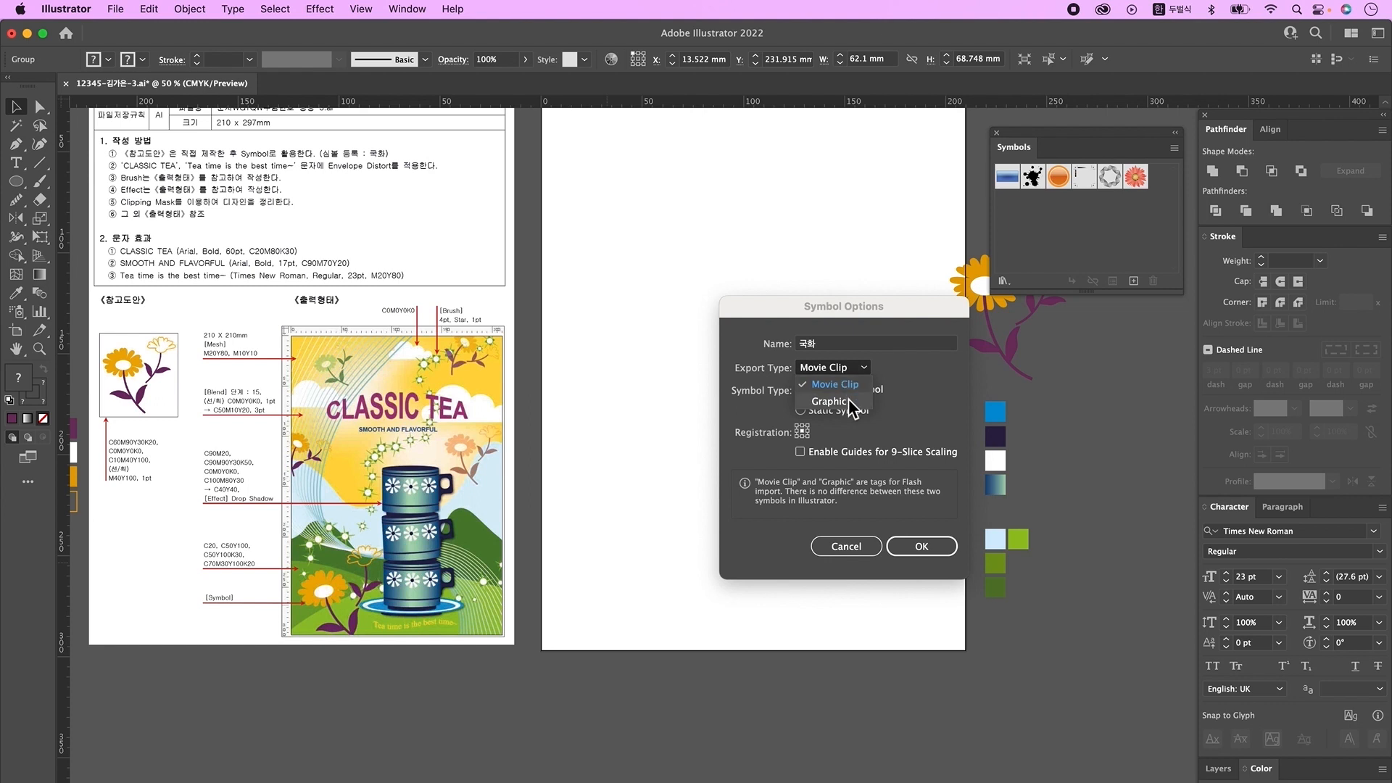
click(834, 402)
click(903, 550)
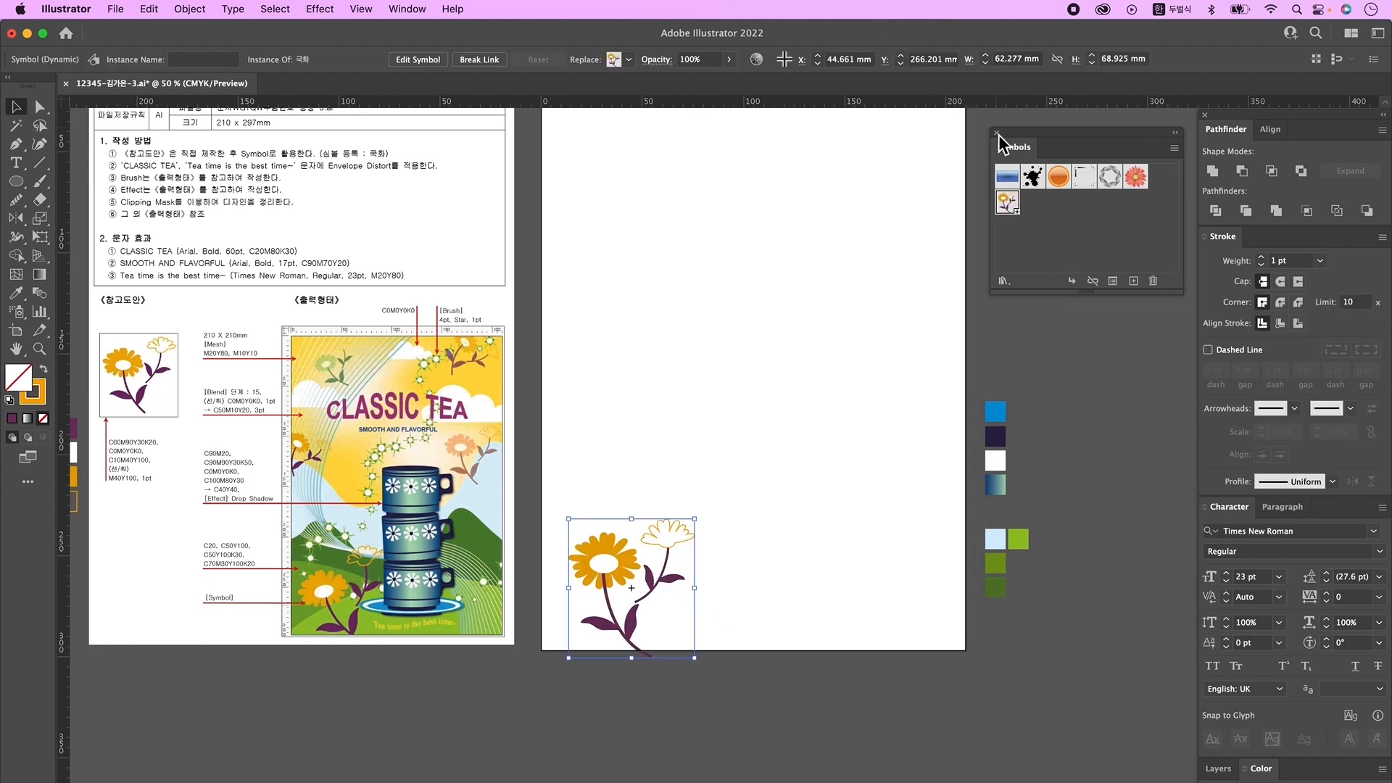
click(997, 133)
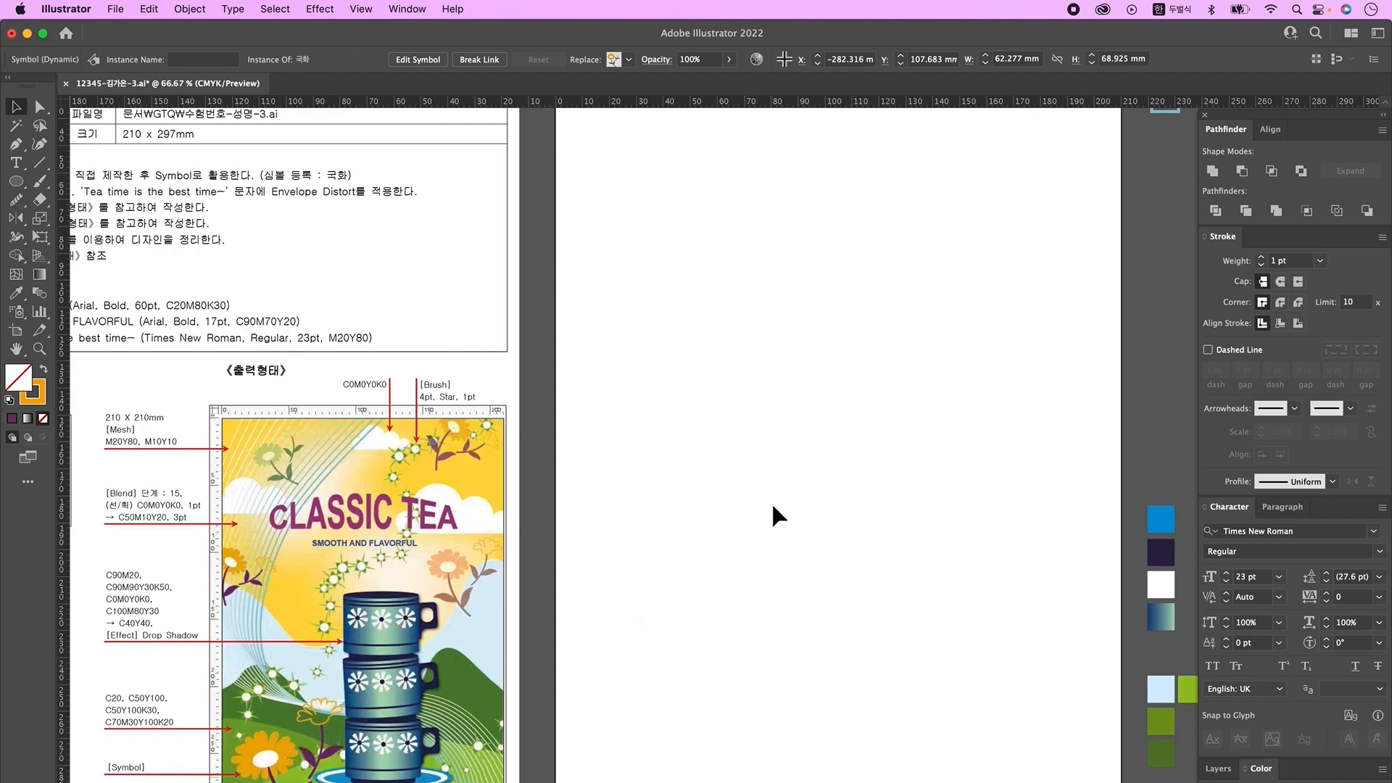
- Draw a 210 by 297 mm rectangle filled with the yellow of the swatch above the artboard
key(space)
drag(908, 519, 887, 661)
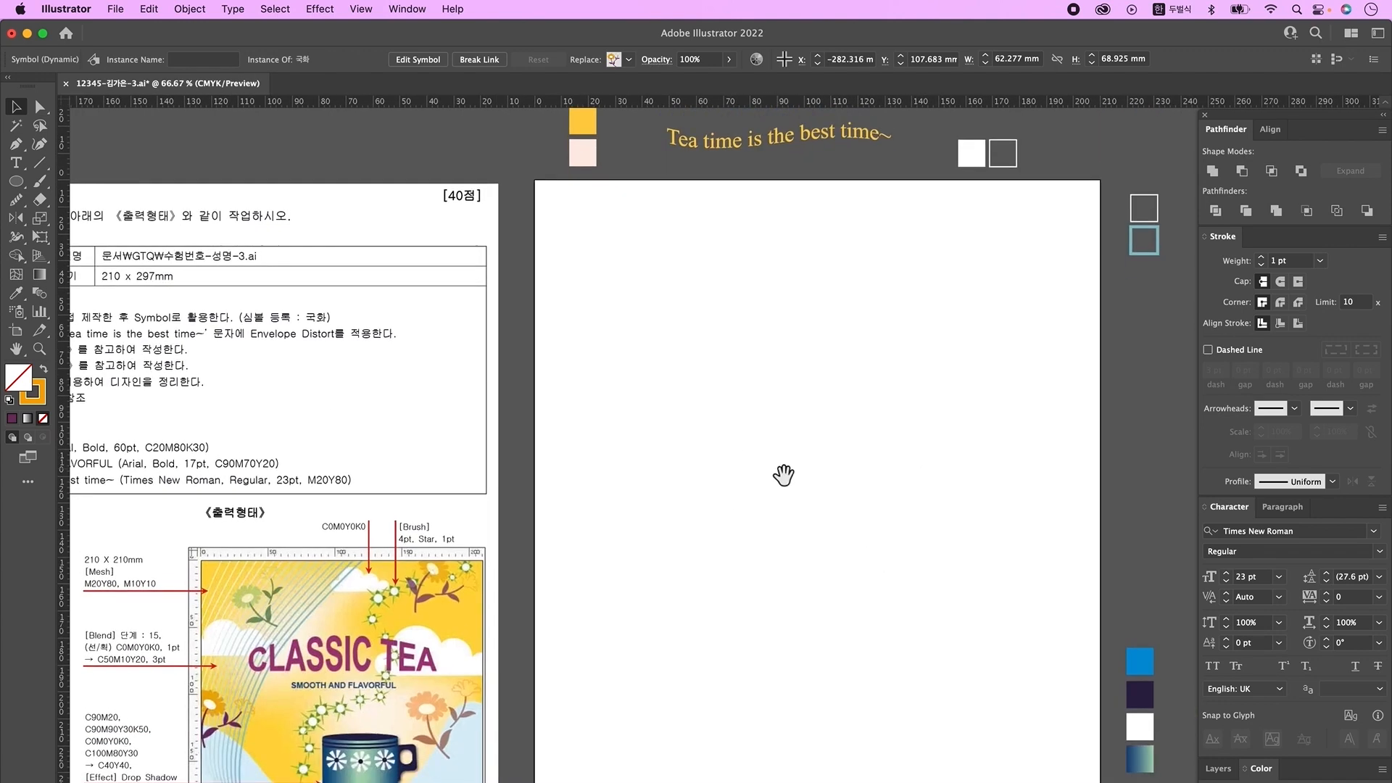
drag(671, 272, 670, 276)
click(579, 132)
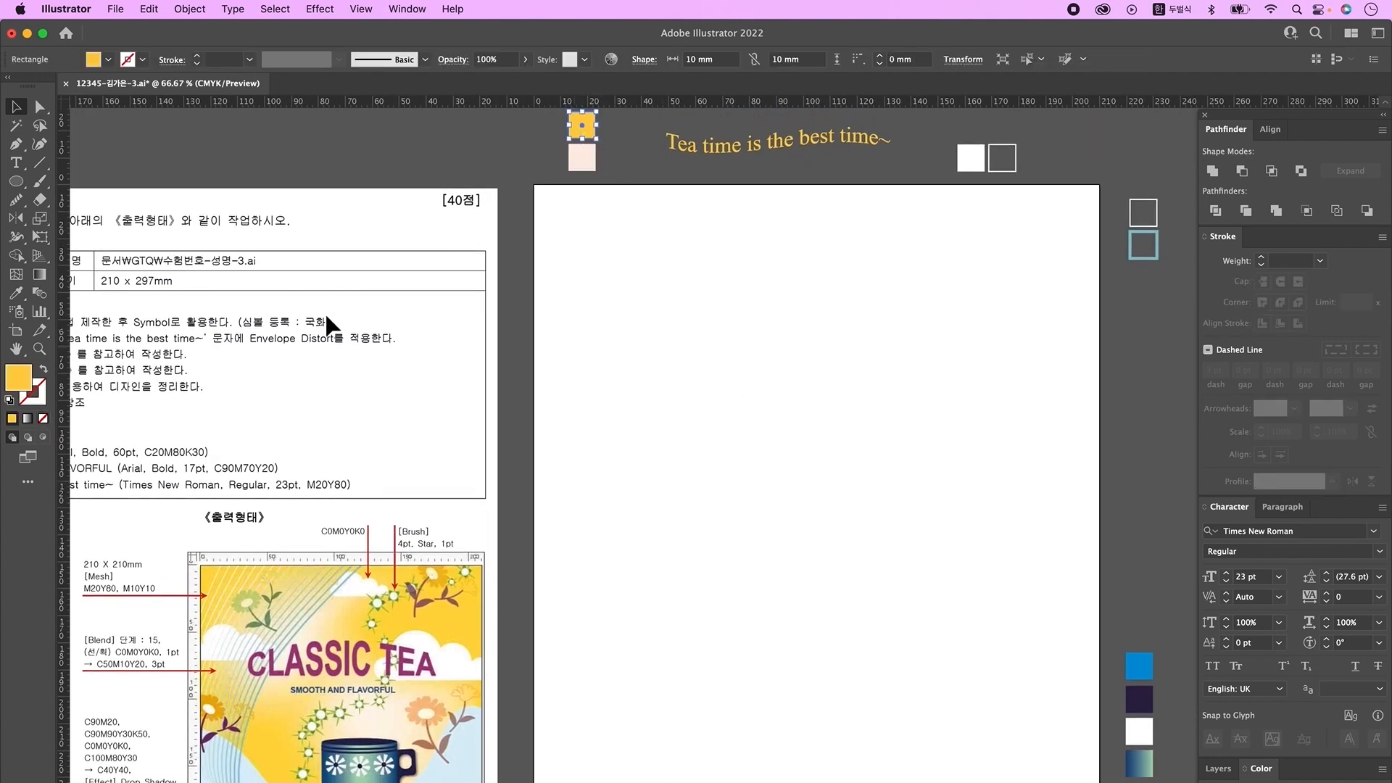
click(15, 183)
click(96, 182)
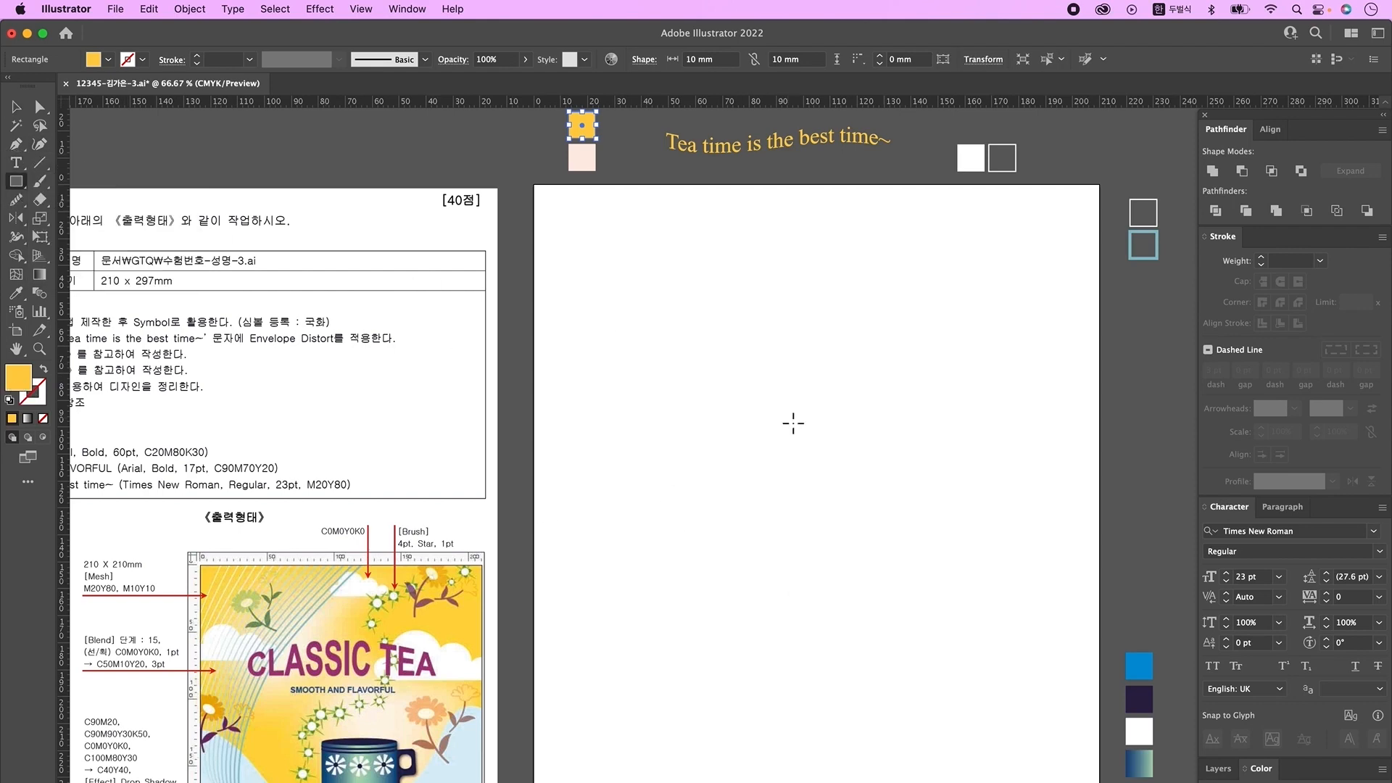
click(705, 364)
text(210)
key(Tab)
text(297)
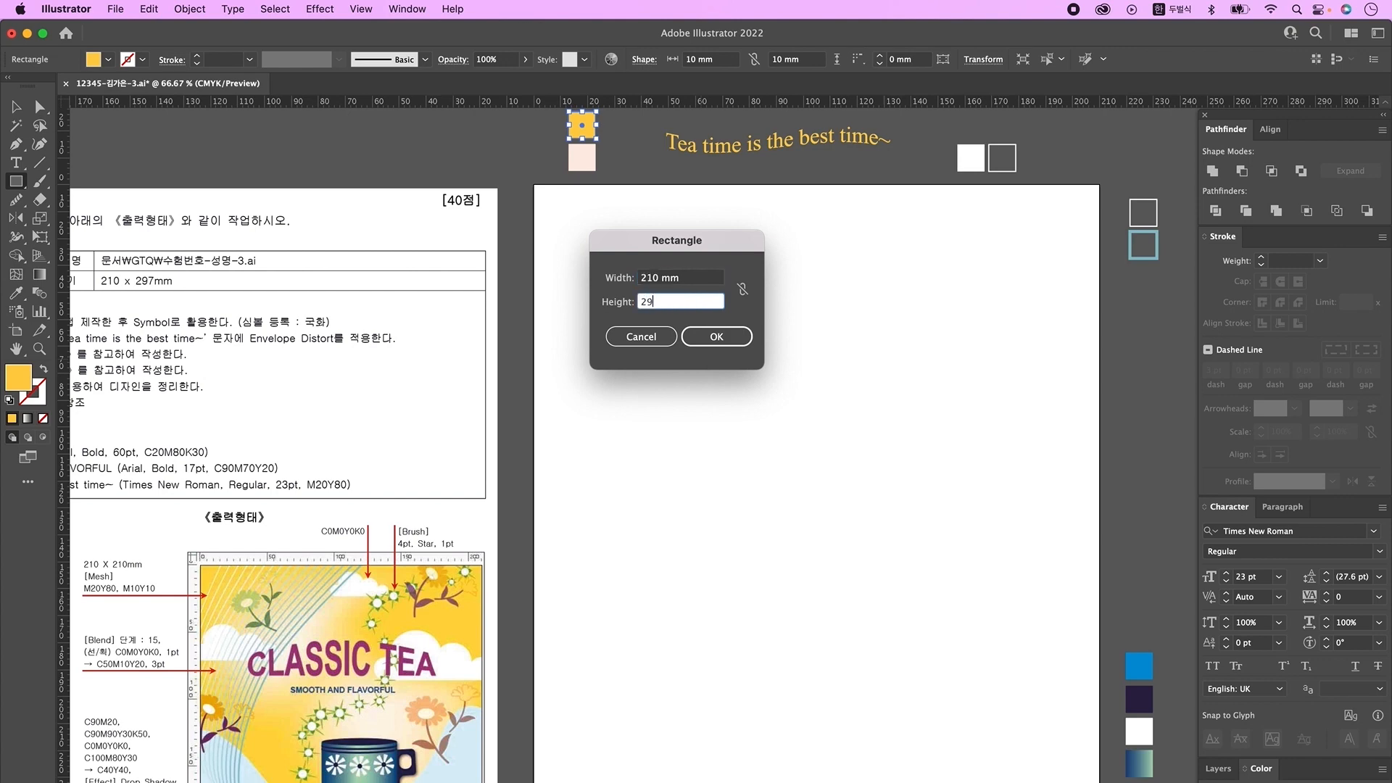
key(Return)
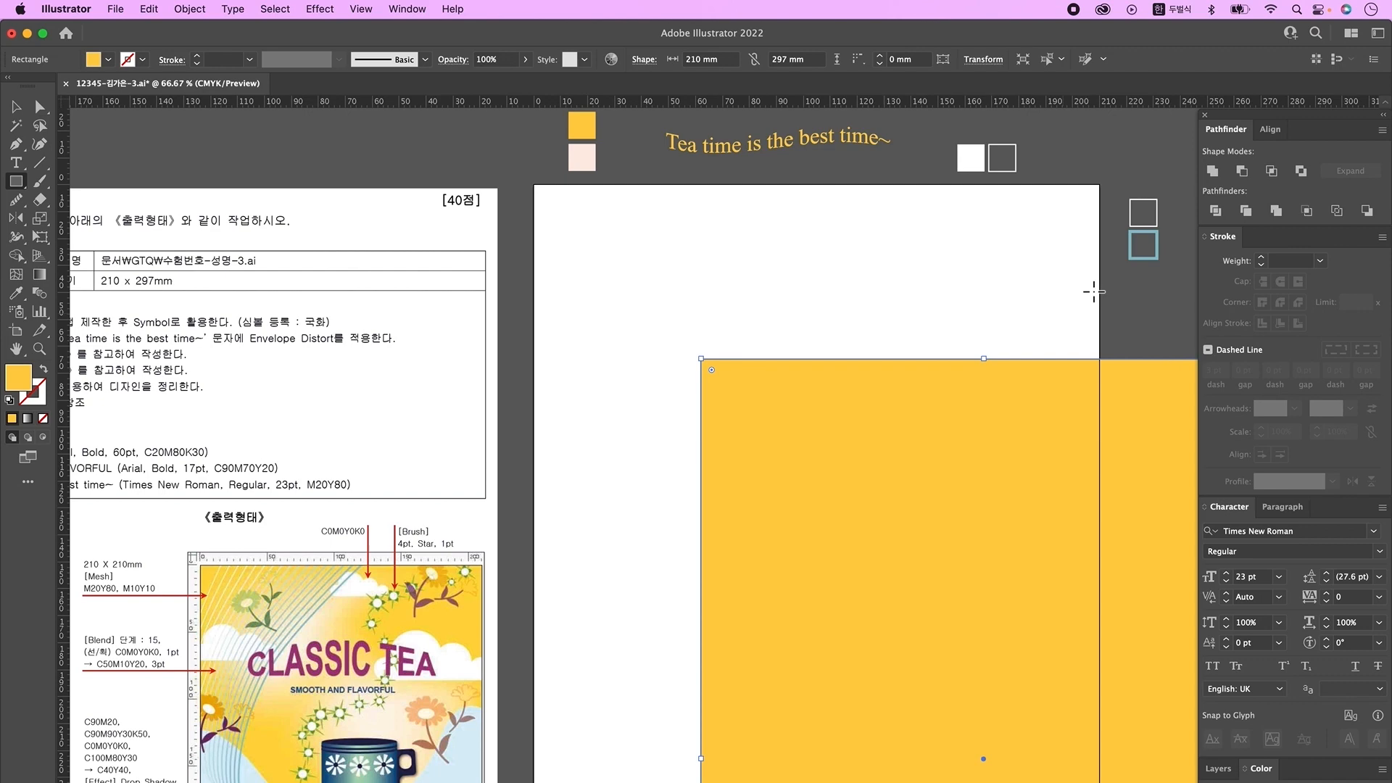
- Centre the yellow rectangle on the artboard horizontally and vertically
click(1272, 129)
click(1329, 260)
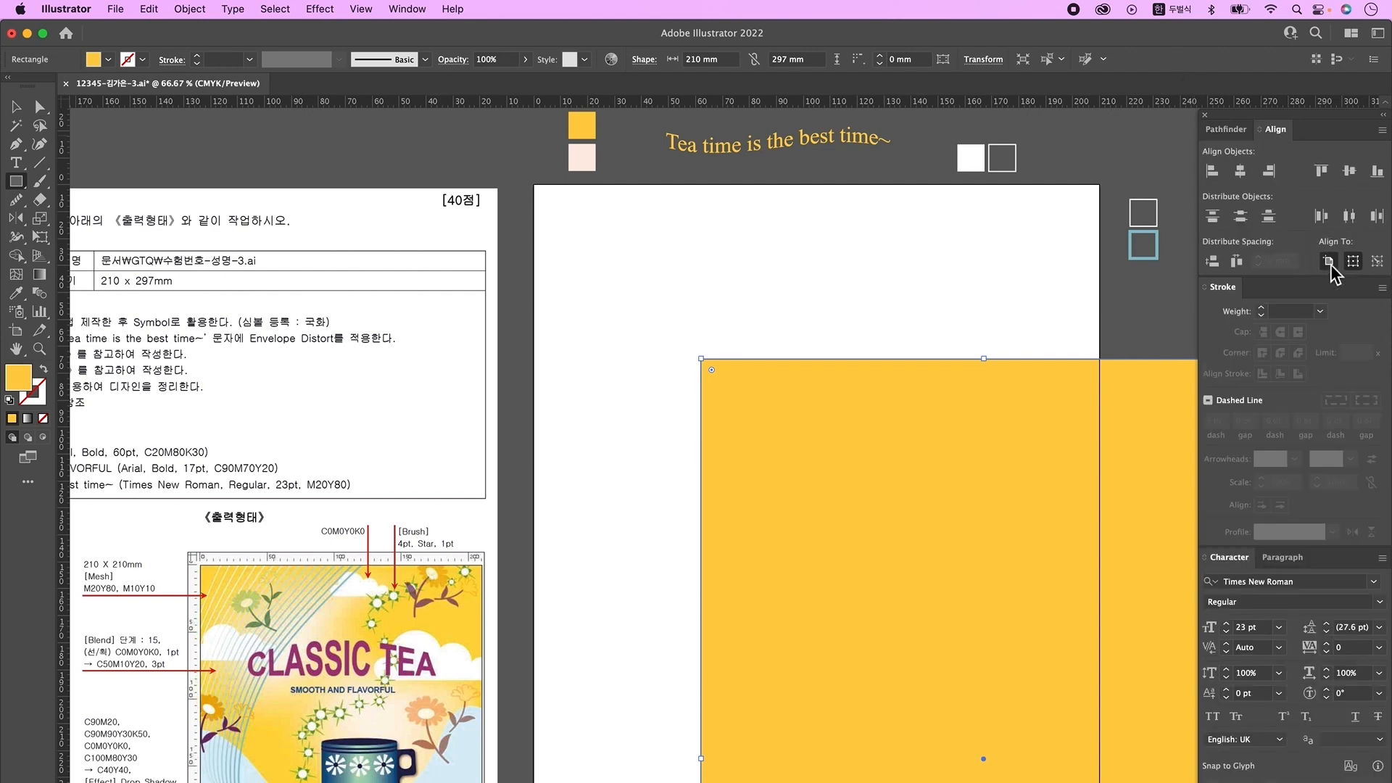
click(1239, 171)
click(1351, 175)
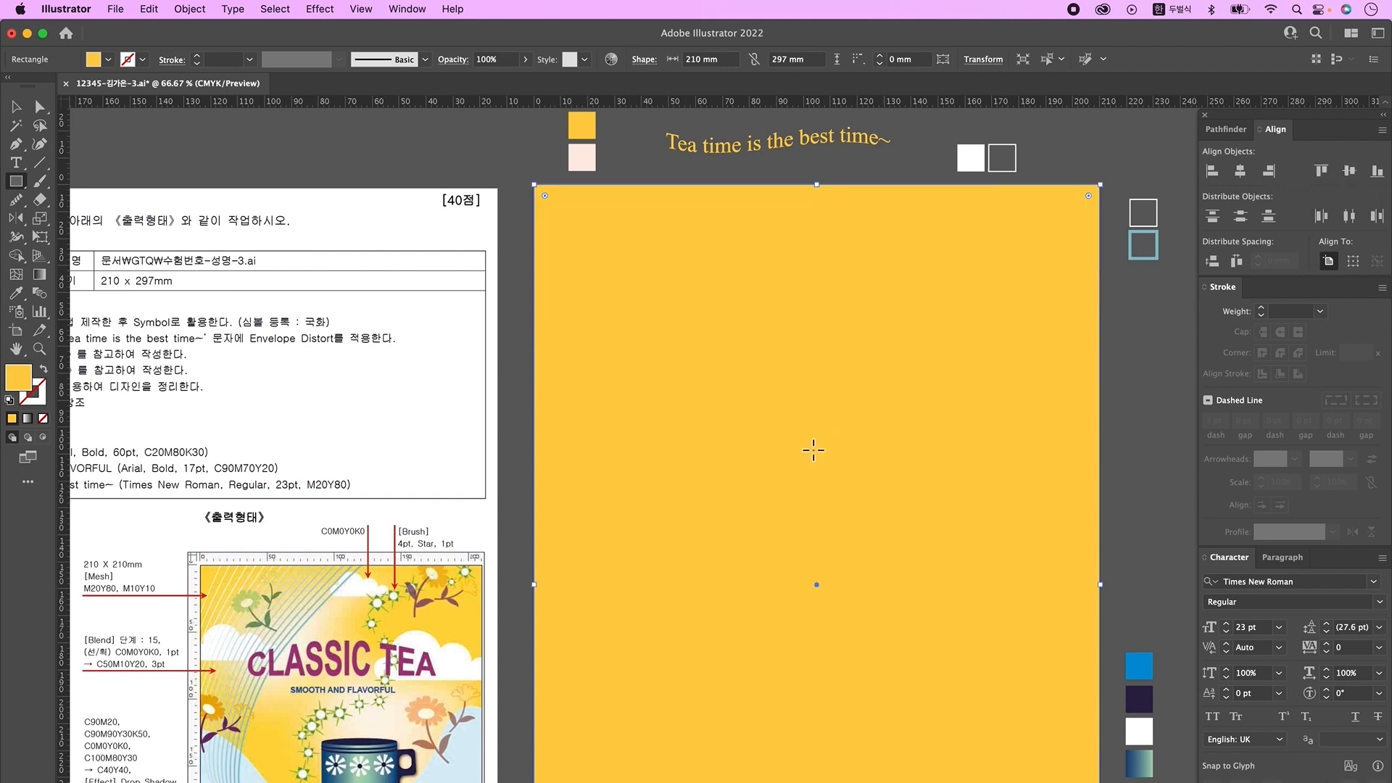
- Add gradient mesh points to the yellow rectangle at about X 67, Y 59 mm and X 120, Y 124 mm
scroll(768, 387, down, 1)
click(15, 277)
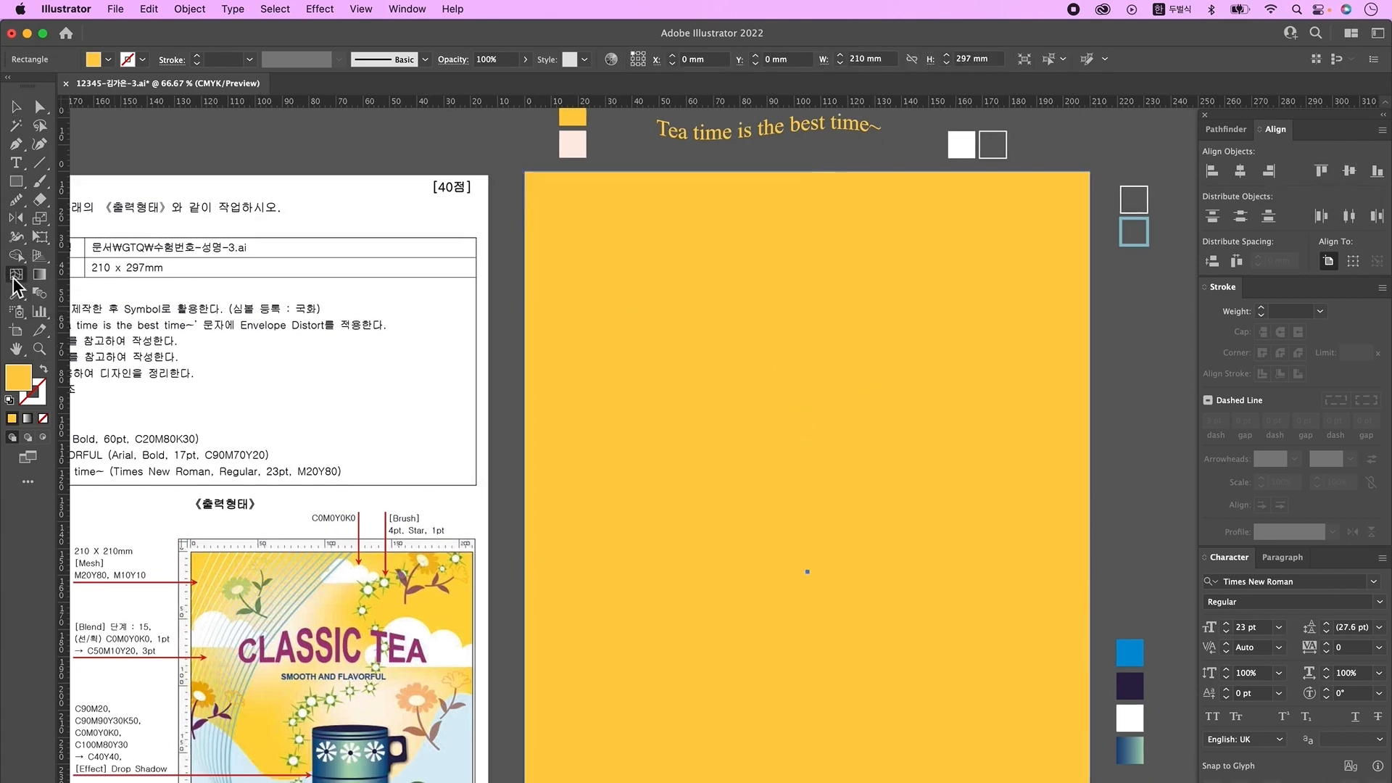
scroll(682, 350, right, 1)
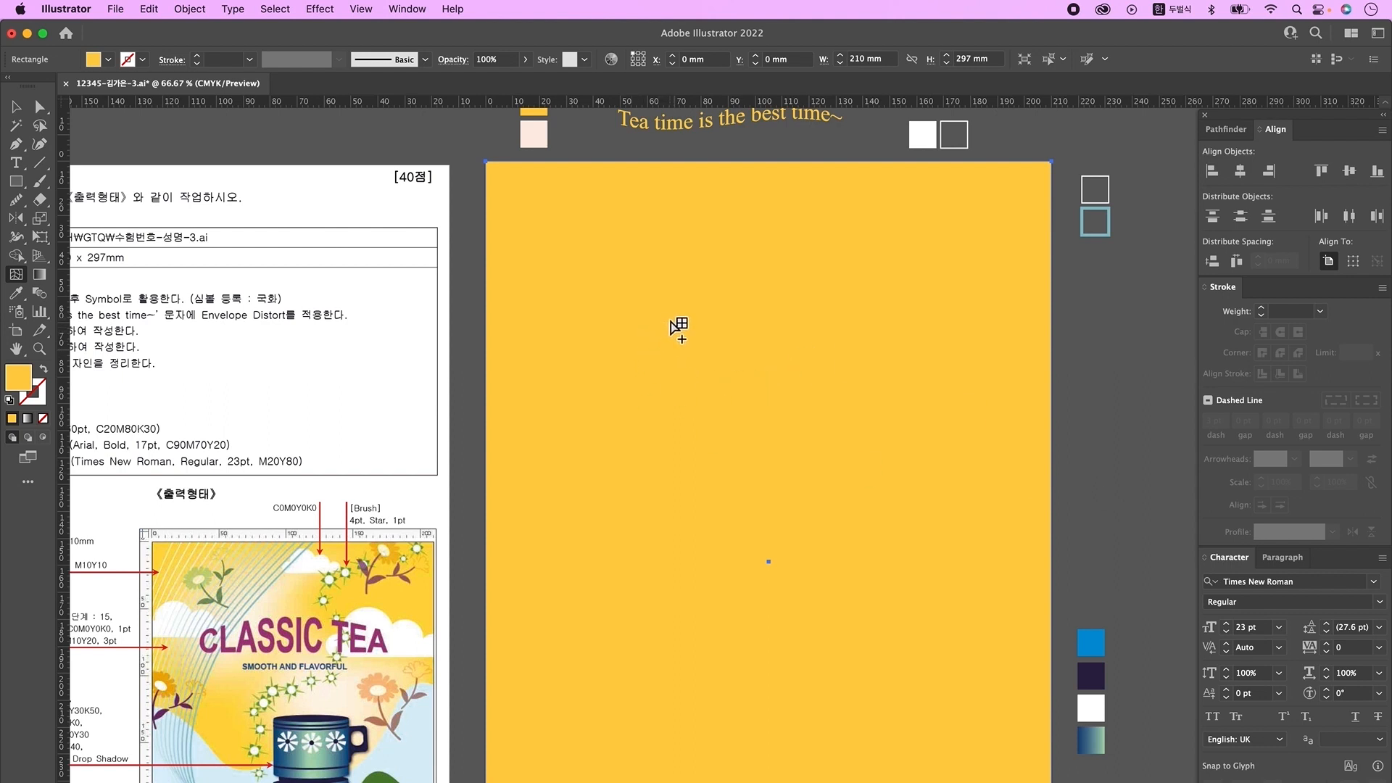
click(667, 322)
click(810, 495)
- Colour both interior mesh points with the pale pink swatch and lock the mesh background
key(a)
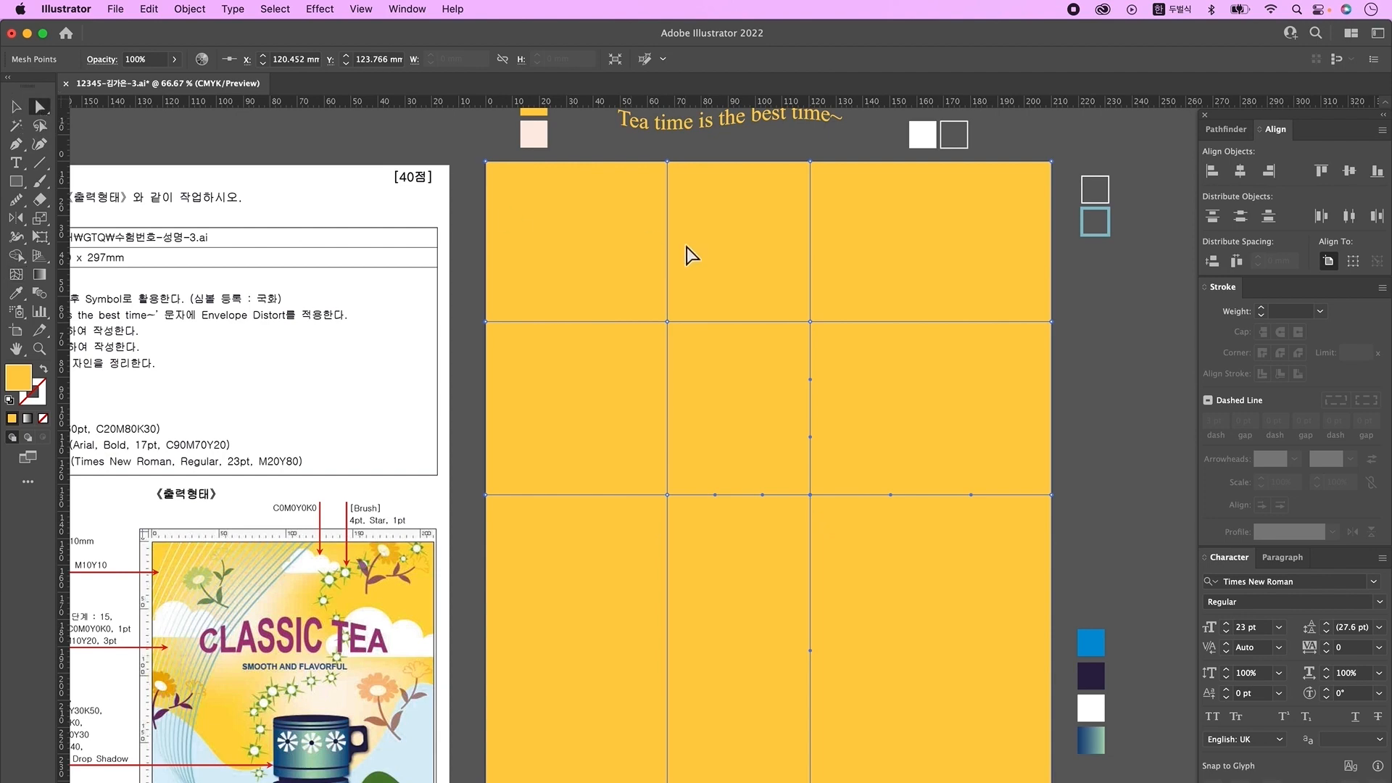
click(667, 322)
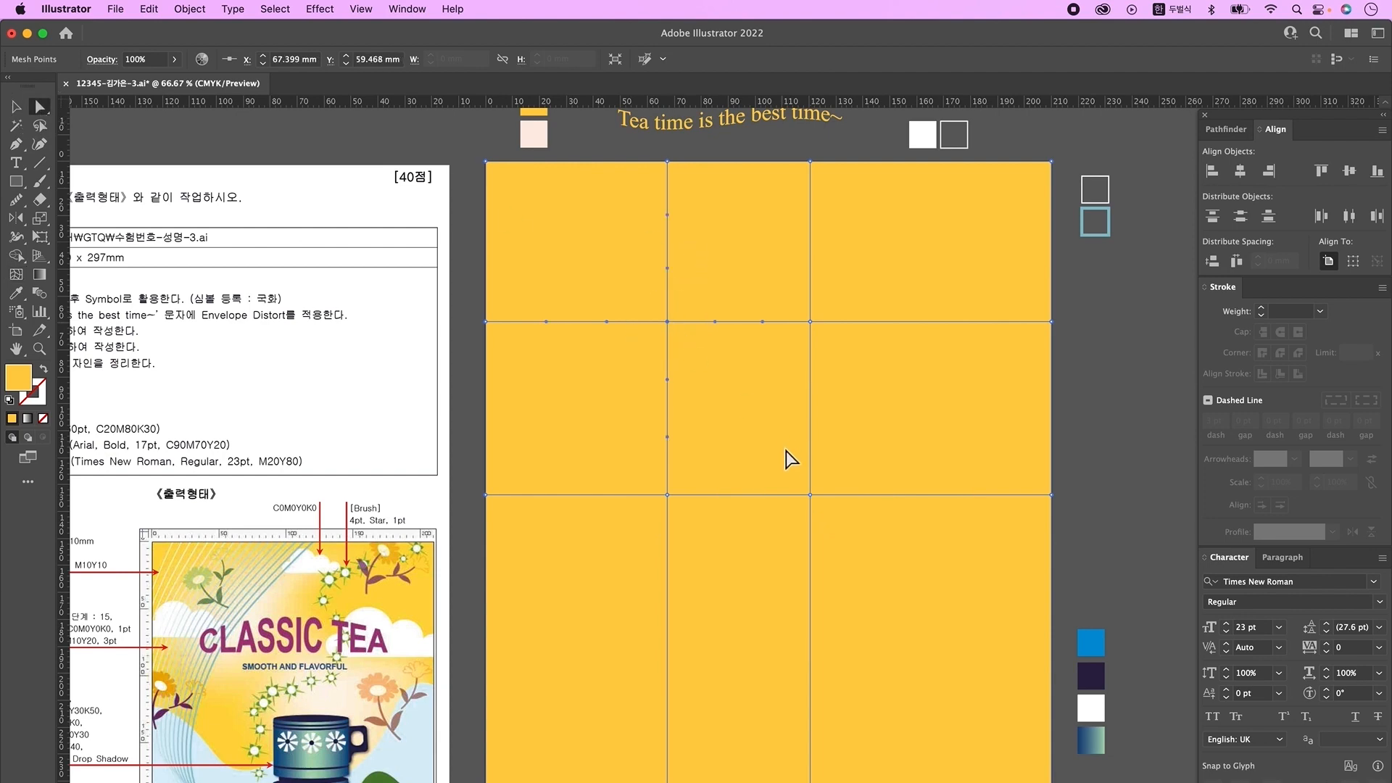
click(813, 497)
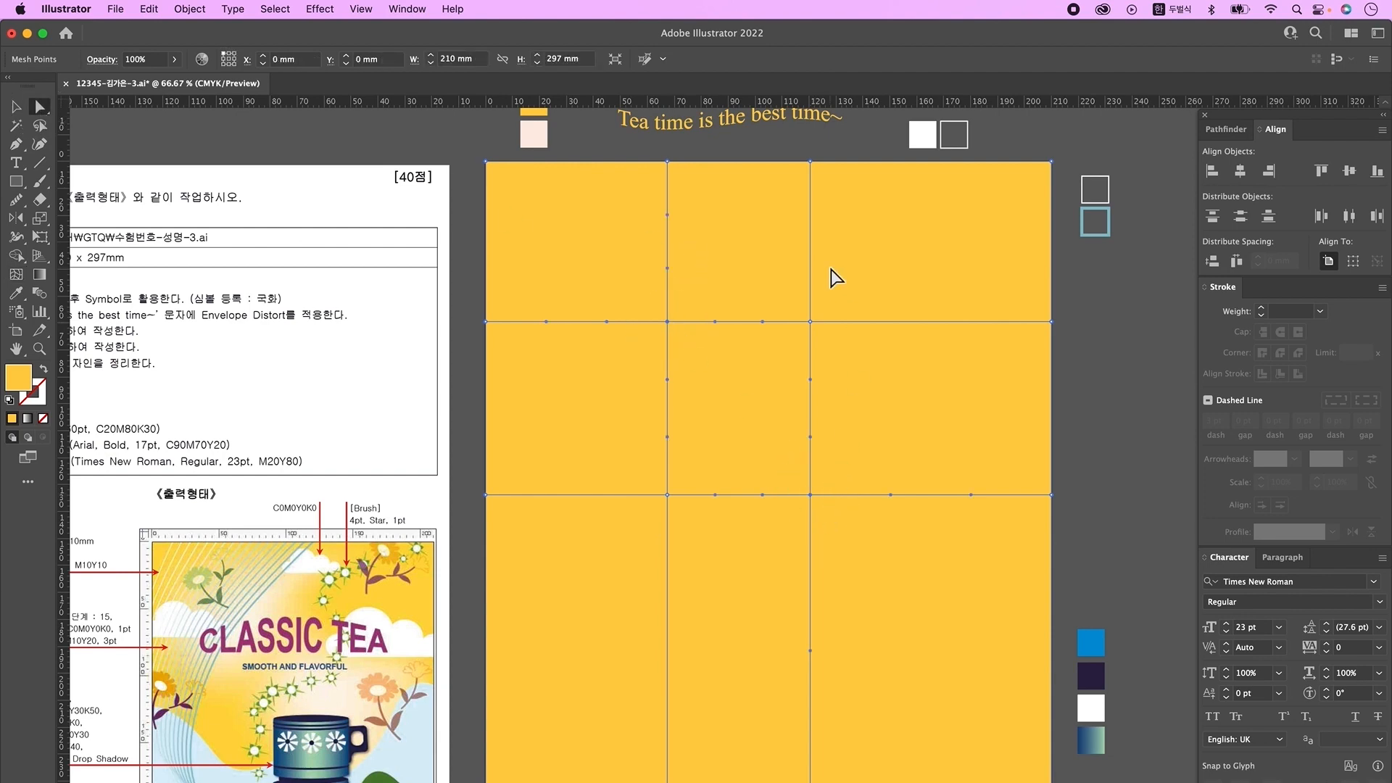
click(16, 293)
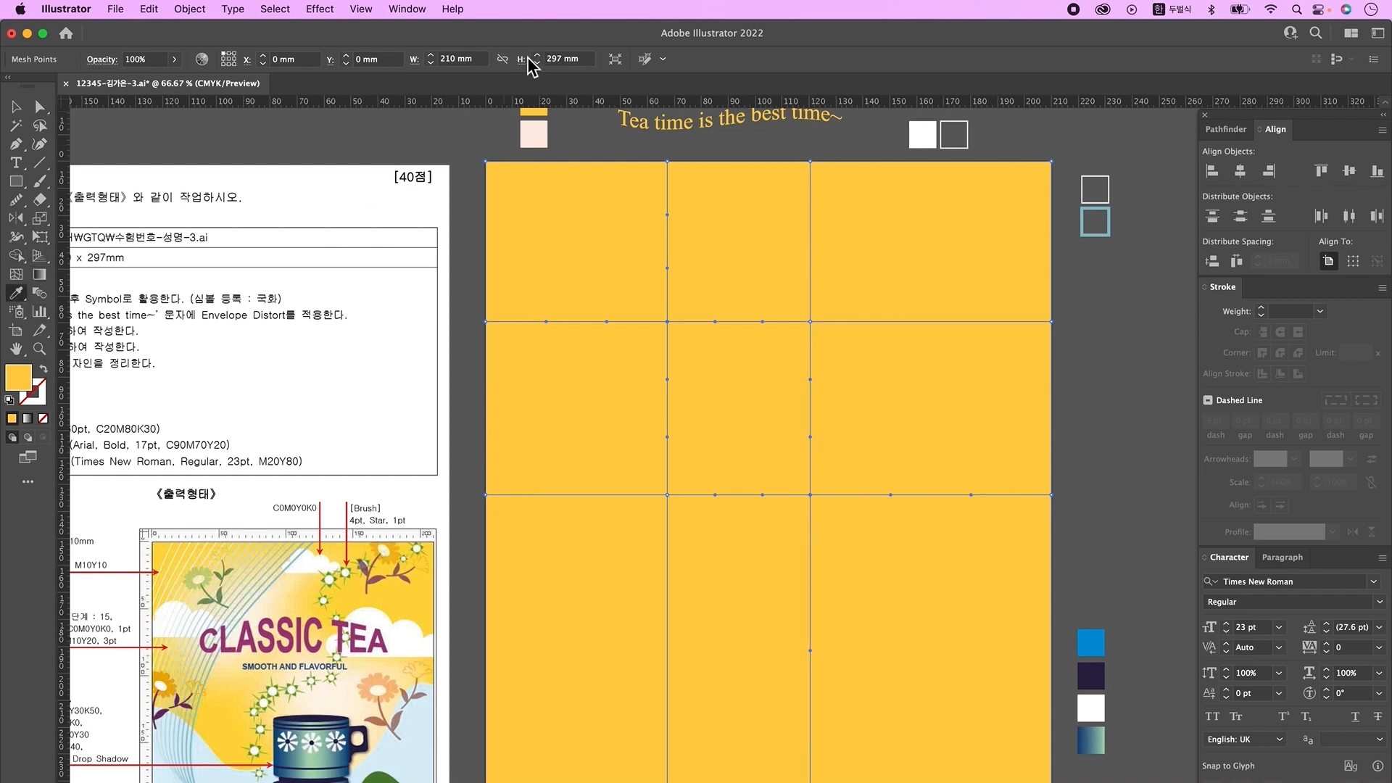
click(541, 141)
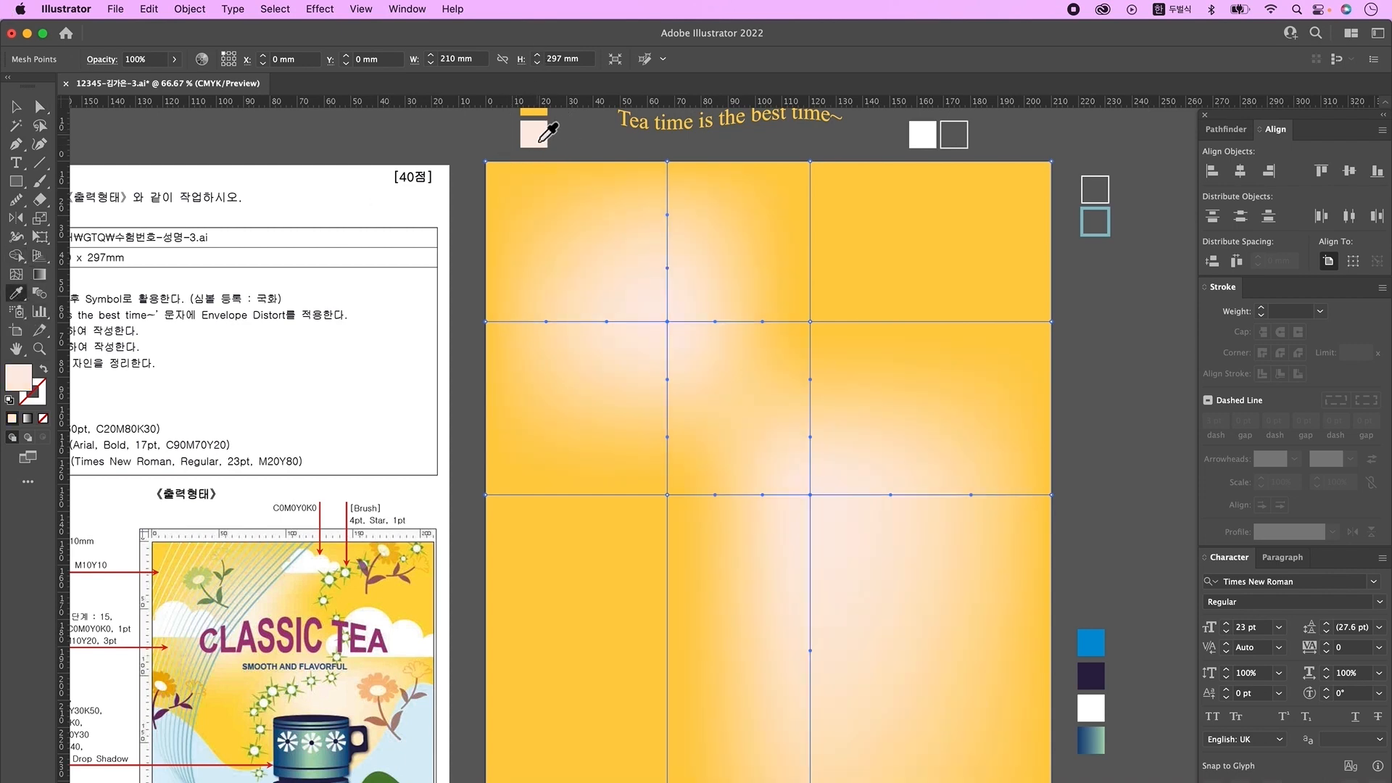
key(v)
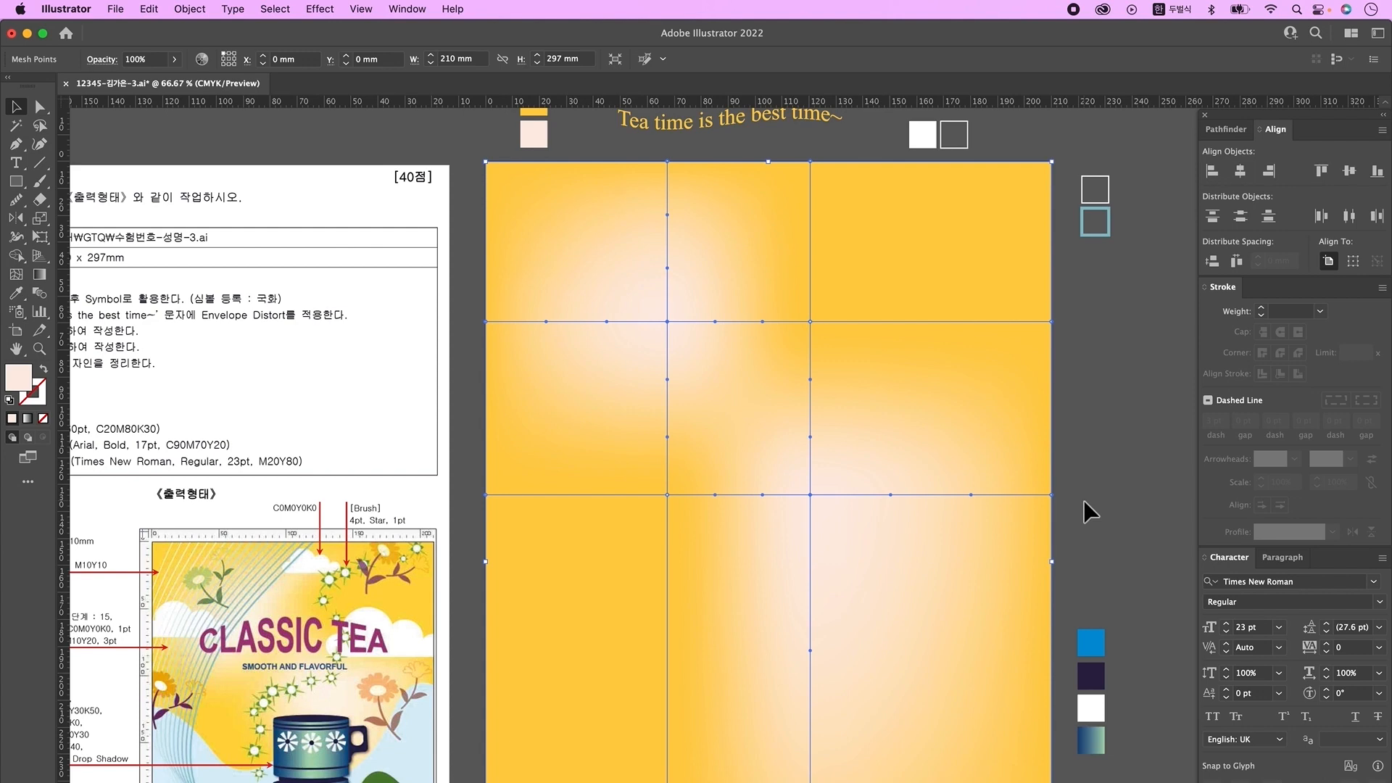
key(ctrl+2)
drag(816, 528, 885, 563)
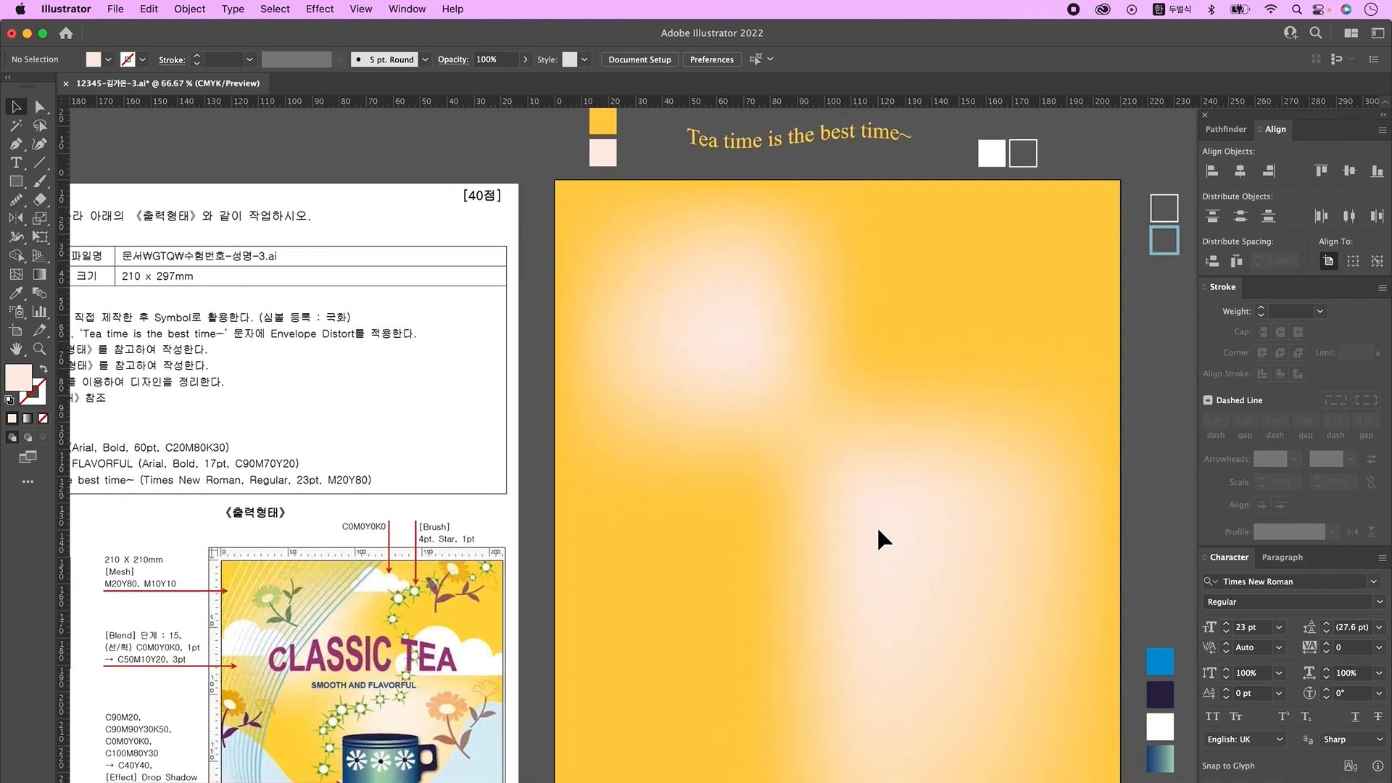
- Draw a circle about 32 mm in diameter in the poster's upper middle, using the white swatch's fill
click(995, 154)
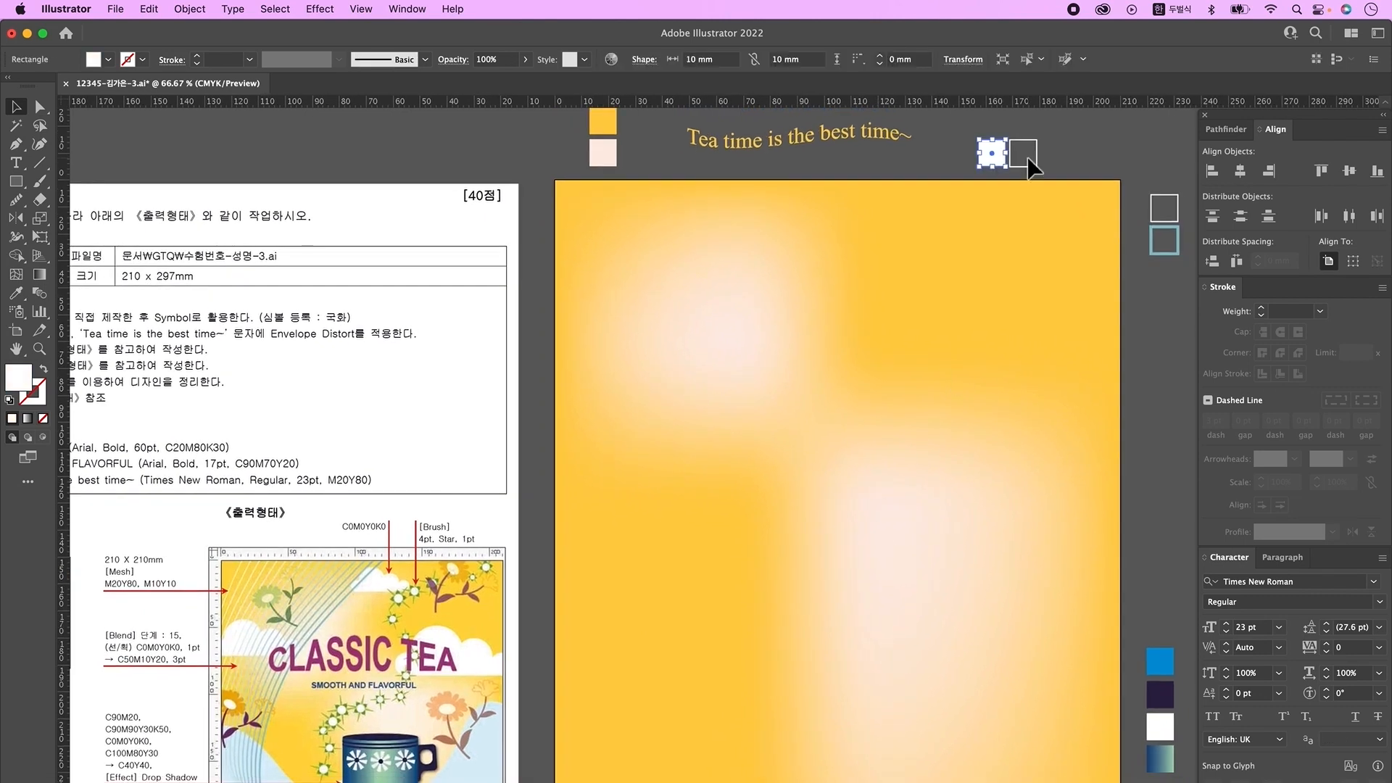
click(16, 185)
click(20, 185)
drag(777, 273, 864, 361)
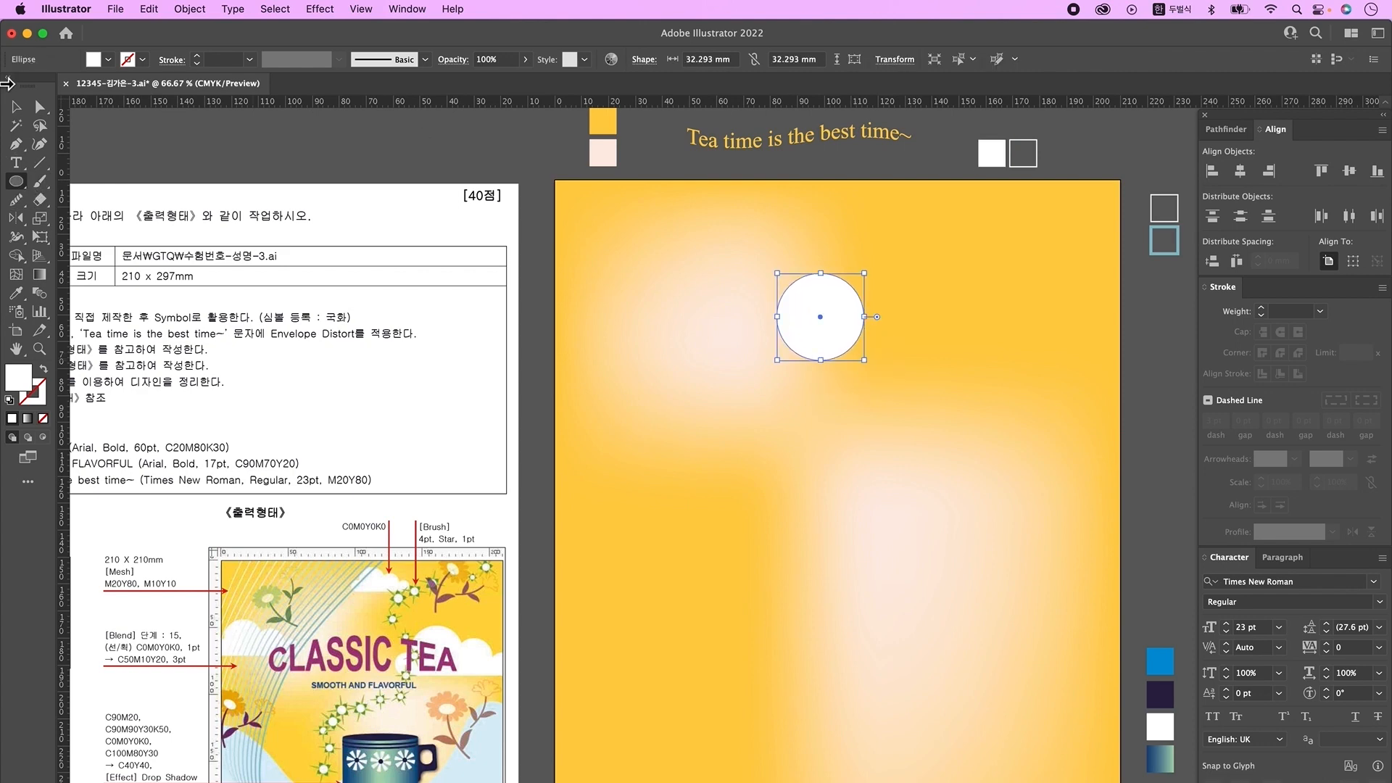
- Duplicate the white circle into three smaller overlapping circles, two on its right and one on its left, as a cloud
click(17, 108)
drag(821, 319, 893, 323)
drag(891, 297, 767, 341)
click(813, 376)
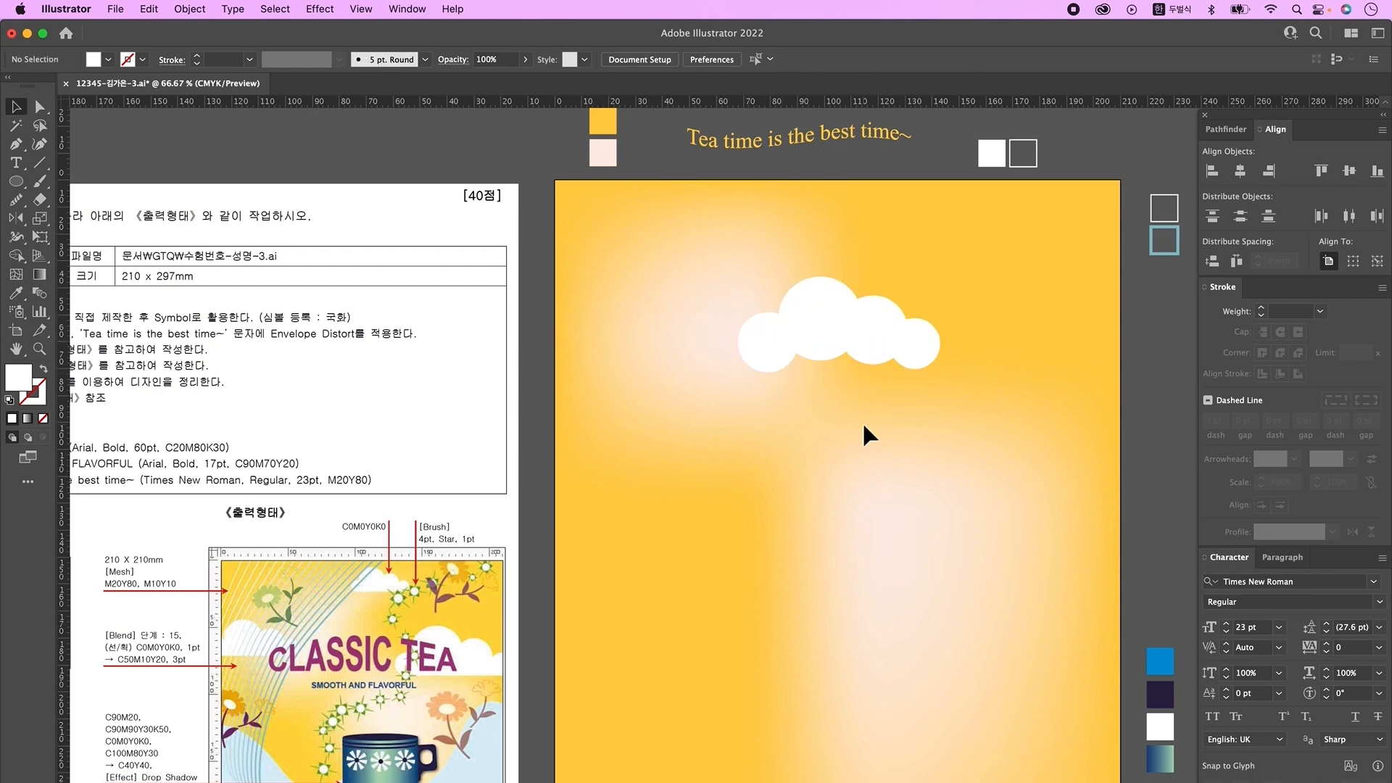
- Draw a white rectangle across the cloud's base and align its bottom edge with the two outer circles
drag(16, 181, 73, 181)
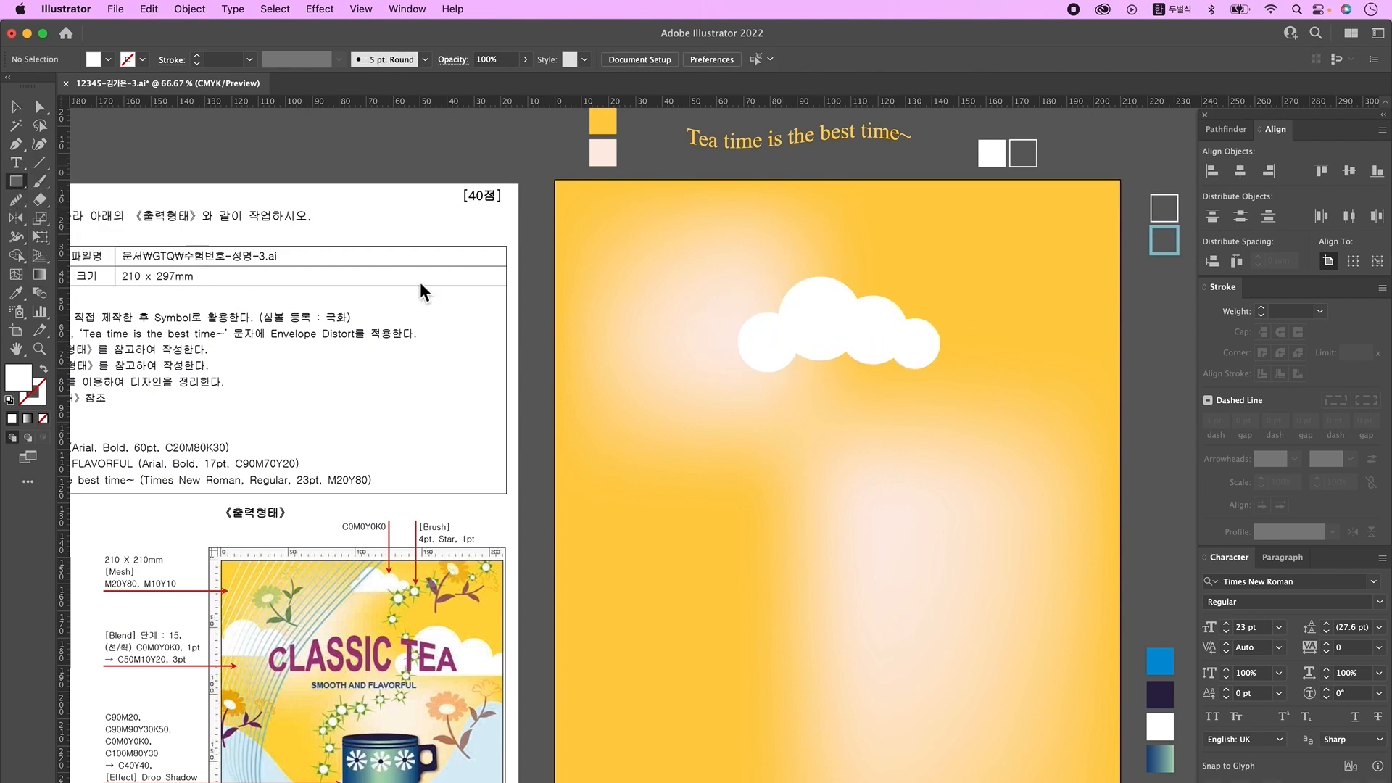
drag(773, 344, 922, 375)
key(v)
click(742, 357)
shift+click(936, 345)
shift+click(823, 355)
drag(869, 367, 874, 428)
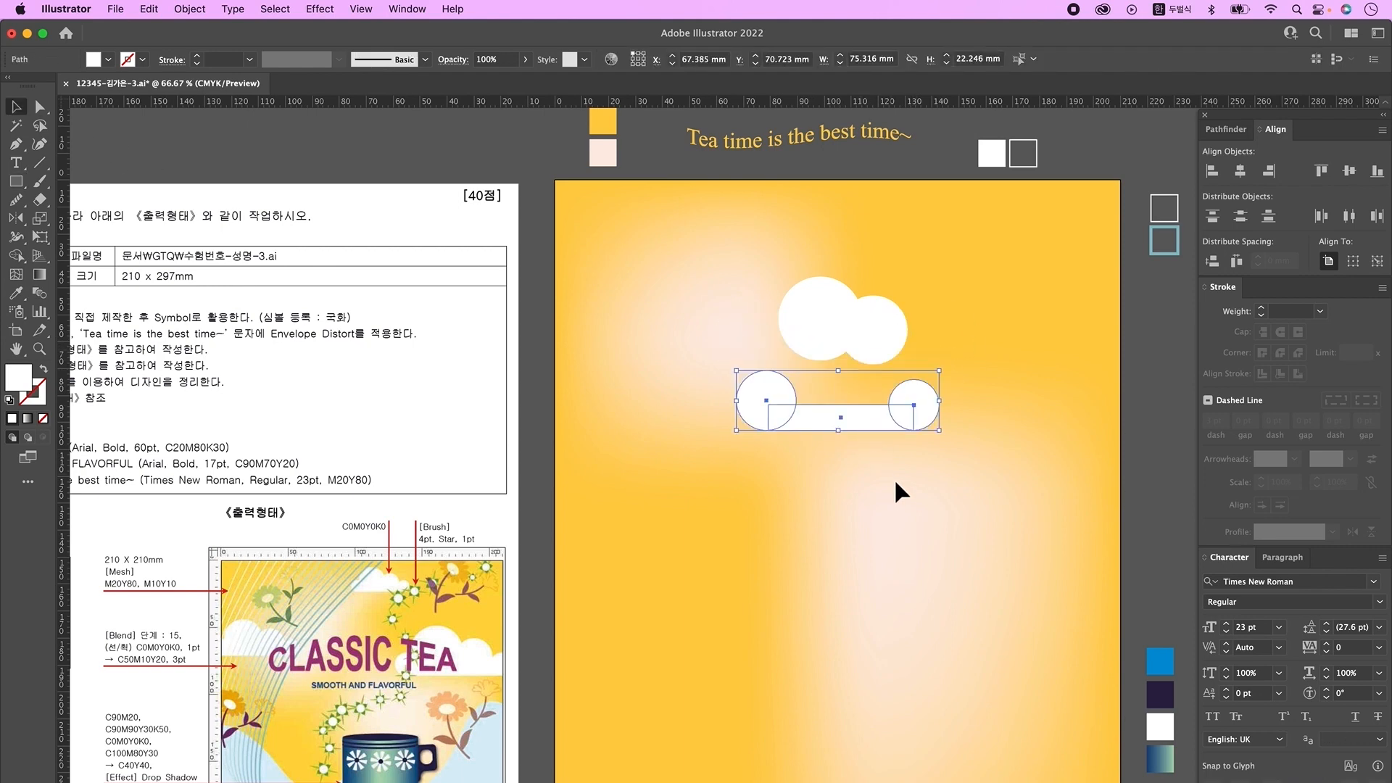
key(super+z)
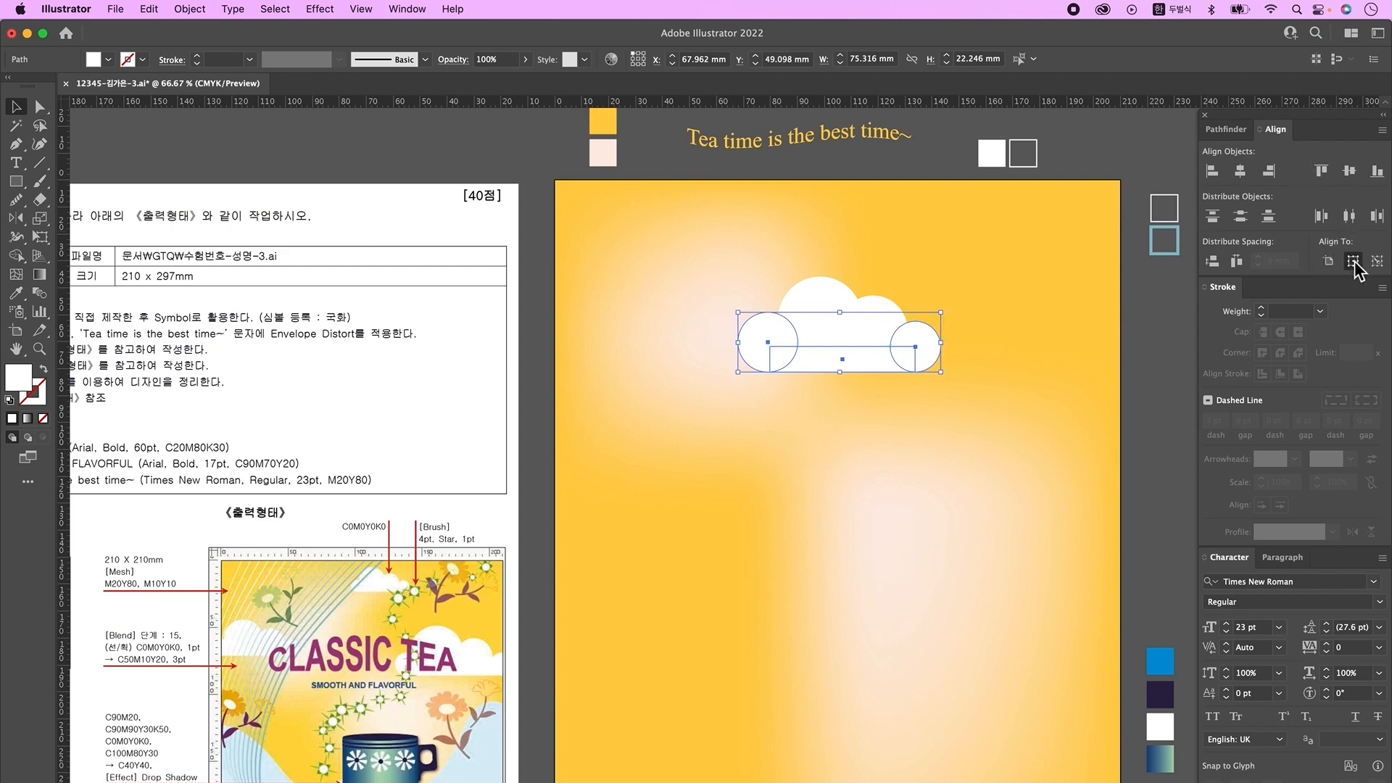
click(767, 476)
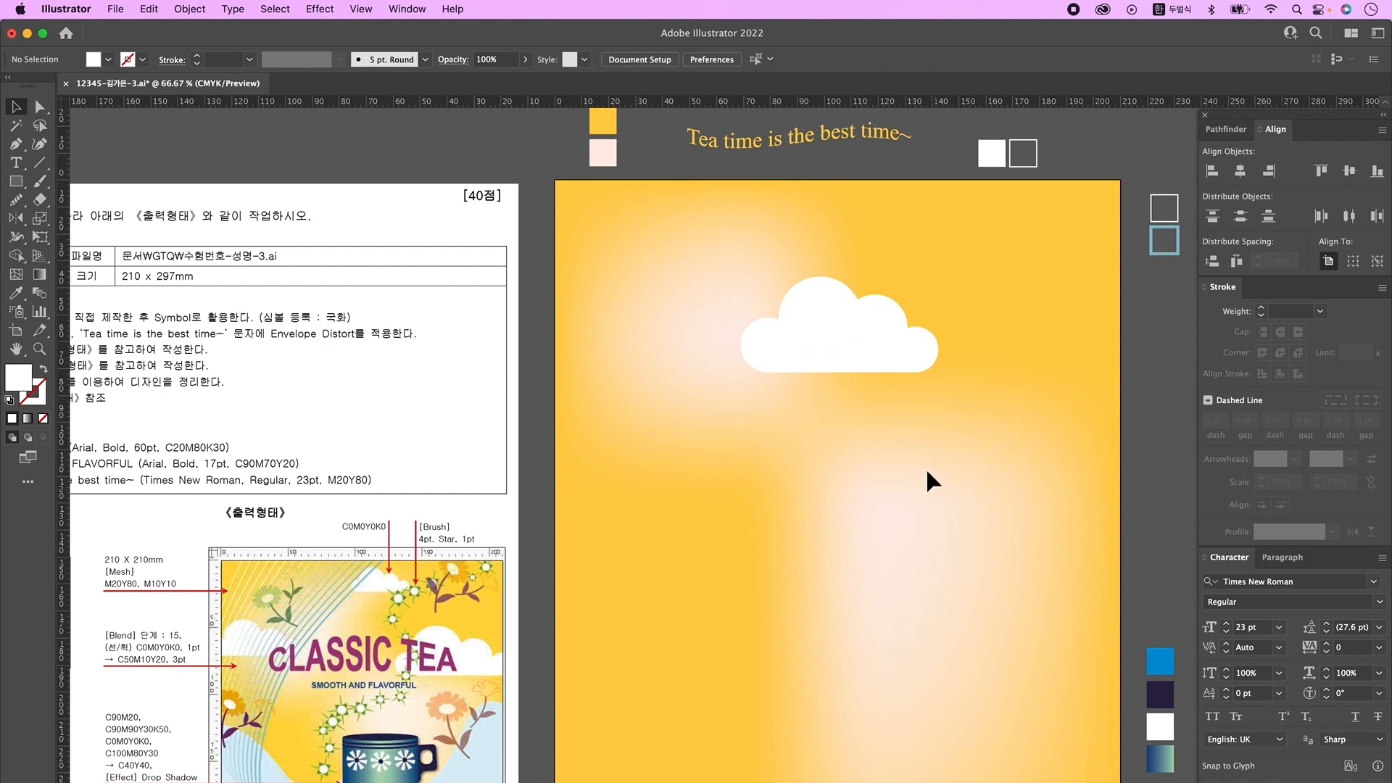
- Unite the four circles and the rectangle into a single cloud shape
drag(754, 257, 967, 429)
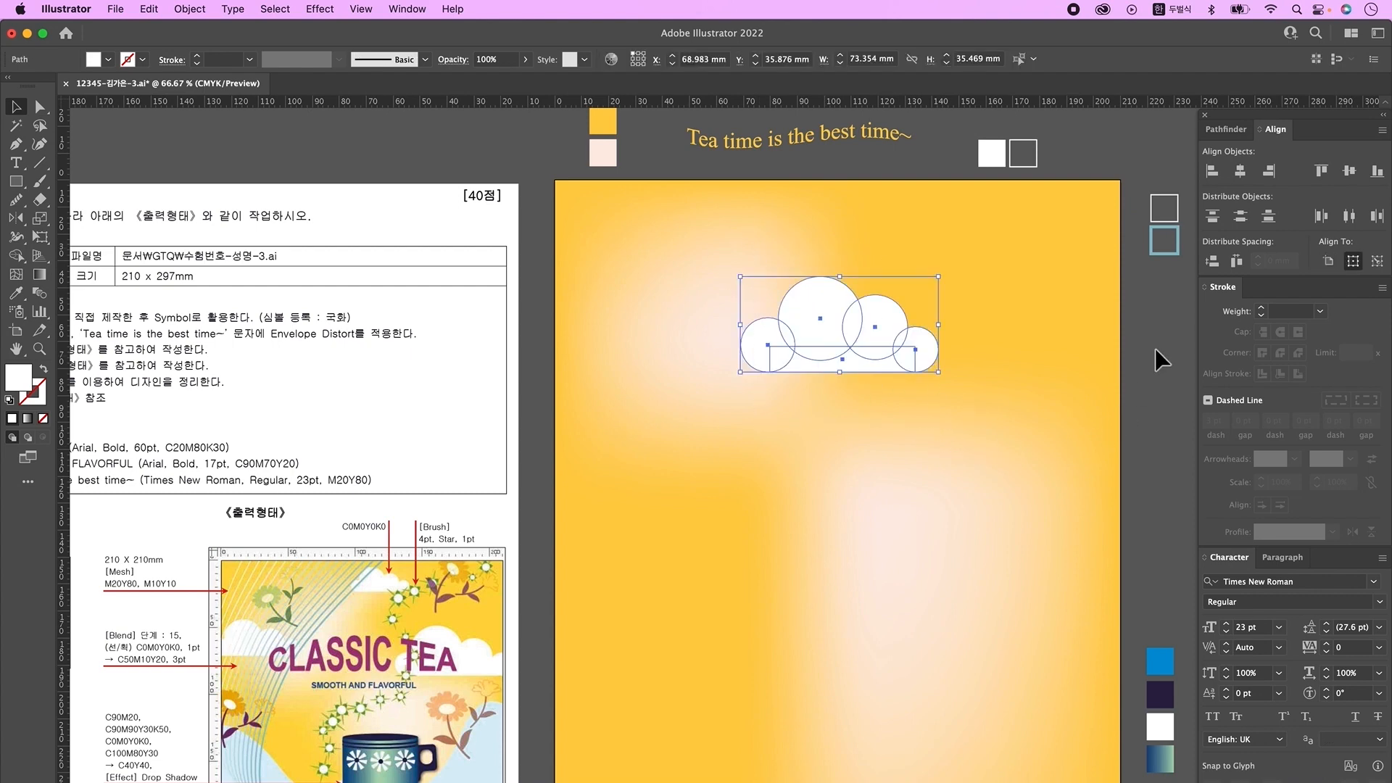
click(1232, 130)
click(1215, 170)
click(905, 482)
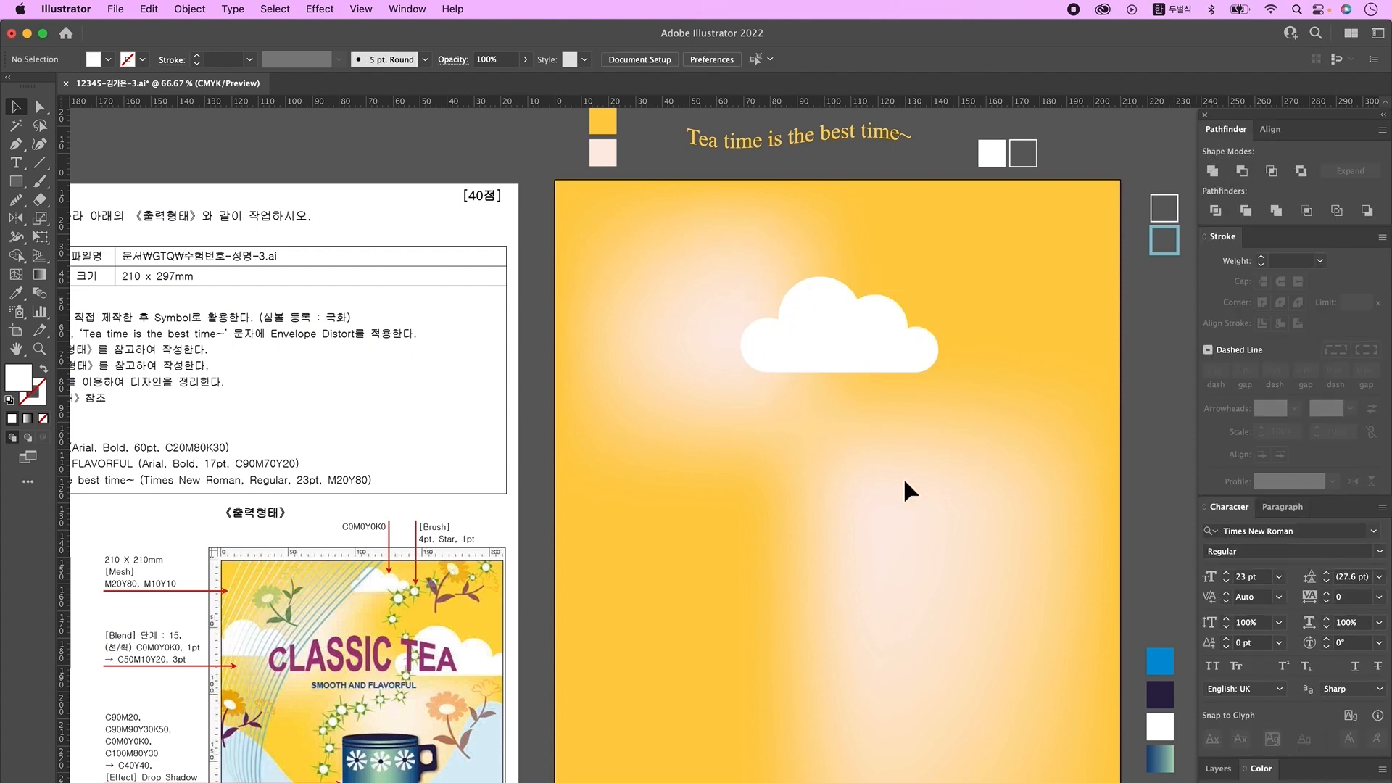
- Move the cloud across the poster's right edge and place a smaller copy over the left edge
scroll(903, 477, down, 2)
drag(871, 303, 885, 200)
drag(856, 145, 681, 306)
click(536, 364)
- Draw a two-peaked ridge line about 266 mm wide with the Pencil tool, extending past both sides of the poster
scroll(159, 500, down, 5)
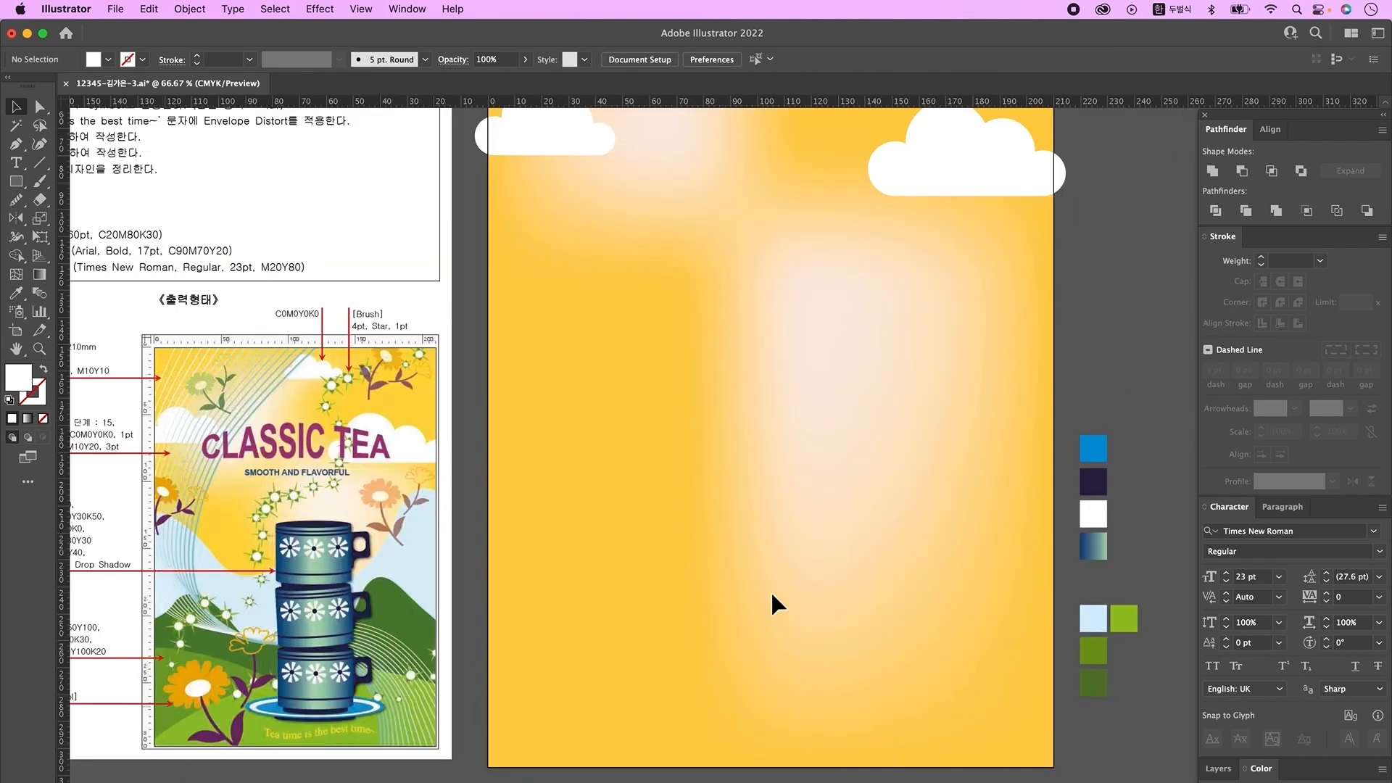
scroll(772, 590, right, 2)
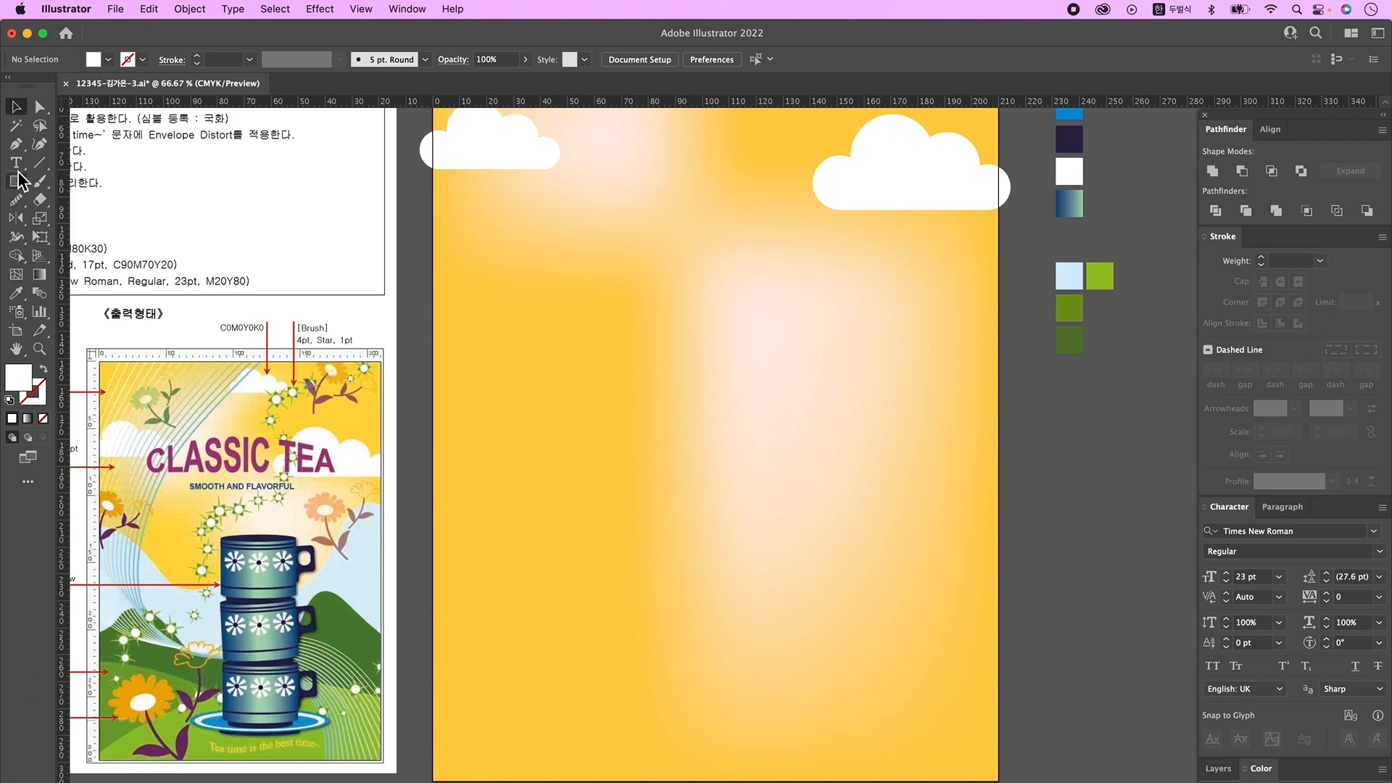
drag(20, 207, 69, 214)
mouse_move(441, 512)
mouse_down()
mouse_move(533, 467)
mouse_move(778, 420)
mouse_move(1024, 541)
mouse_up()
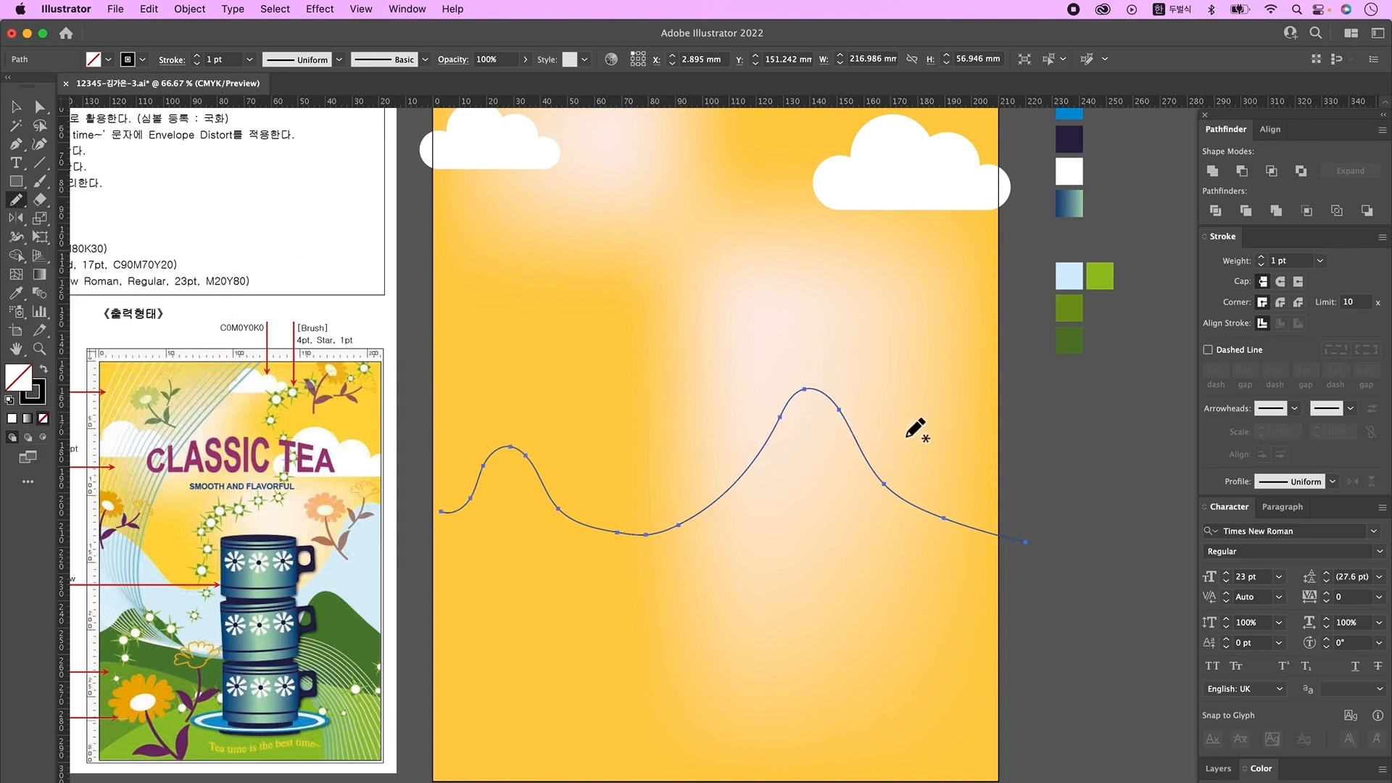
drag(471, 500, 384, 508)
mouse_move(497, 462)
mouse_down()
mouse_move(677, 524)
mouse_move(601, 496)
mouse_move(661, 524)
mouse_up()
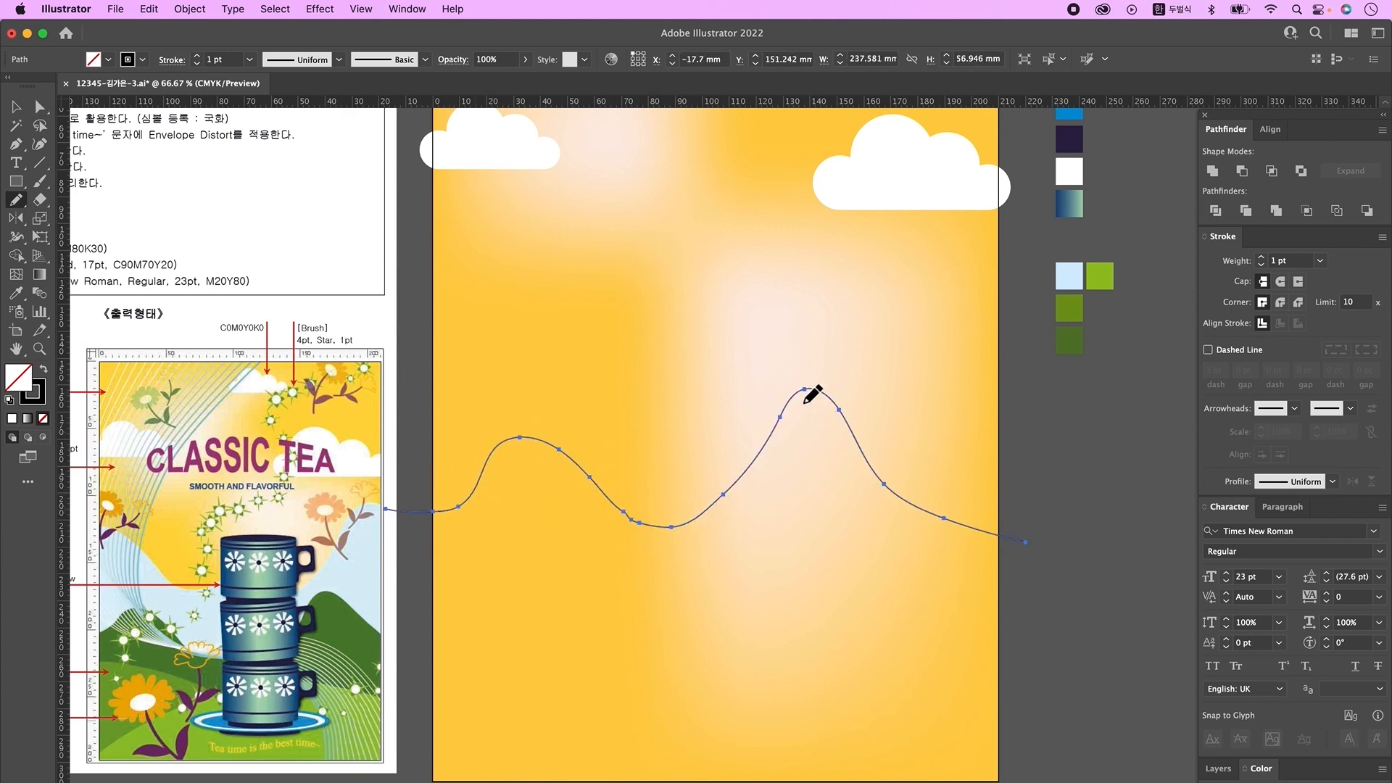
drag(812, 394, 1102, 552)
- Close the ridge line below the artboard with the Pen tool and fill the hill shape with the dark green swatch
scroll(1102, 552, down, 2)
key(p)
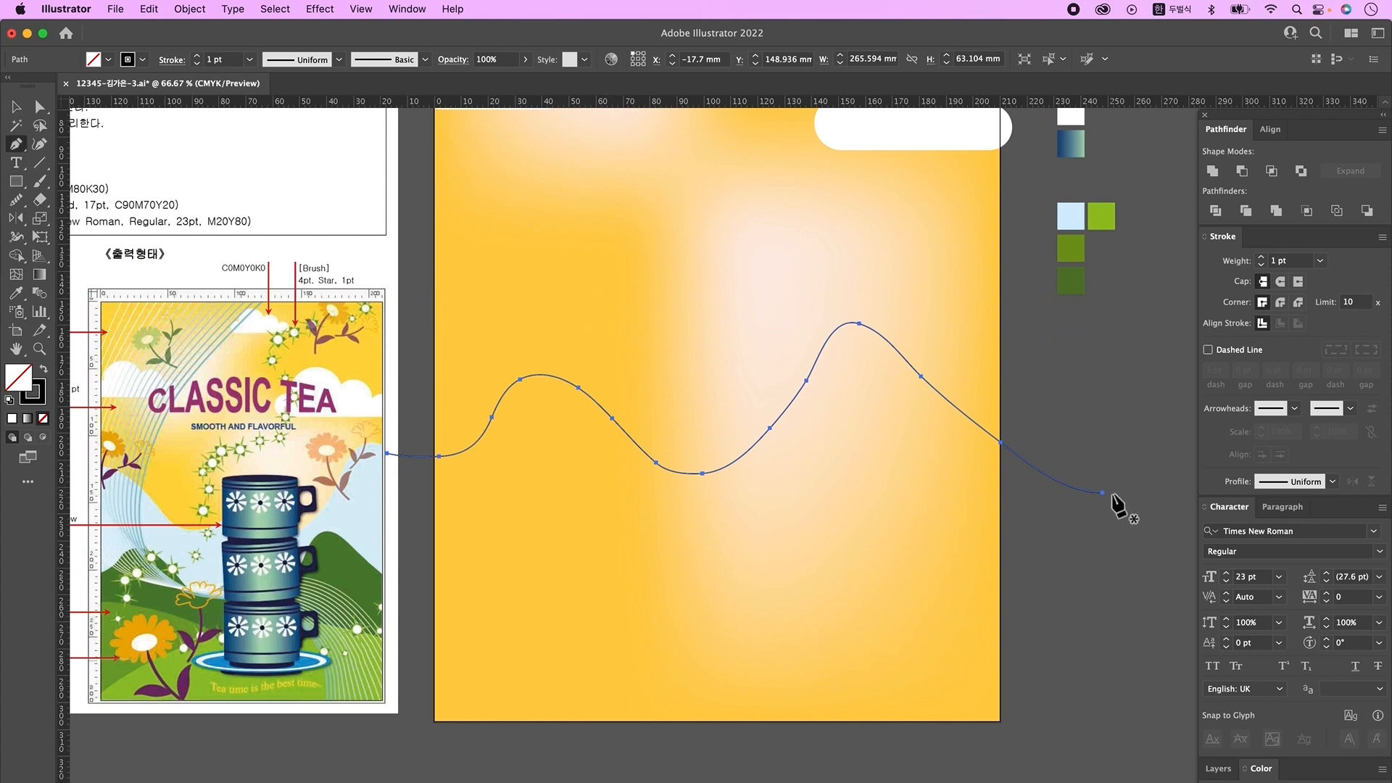
click(1102, 493)
click(1081, 769)
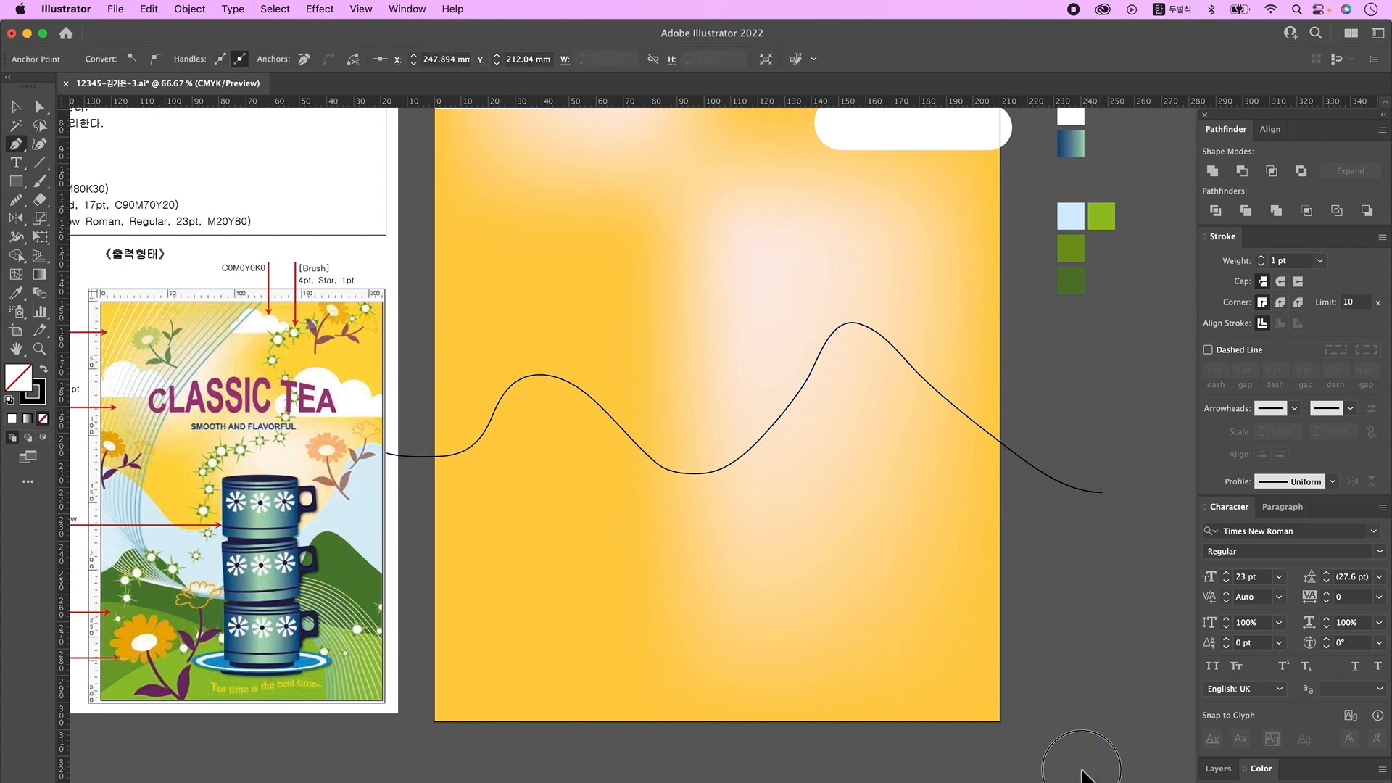
shift+click(384, 761)
click(387, 453)
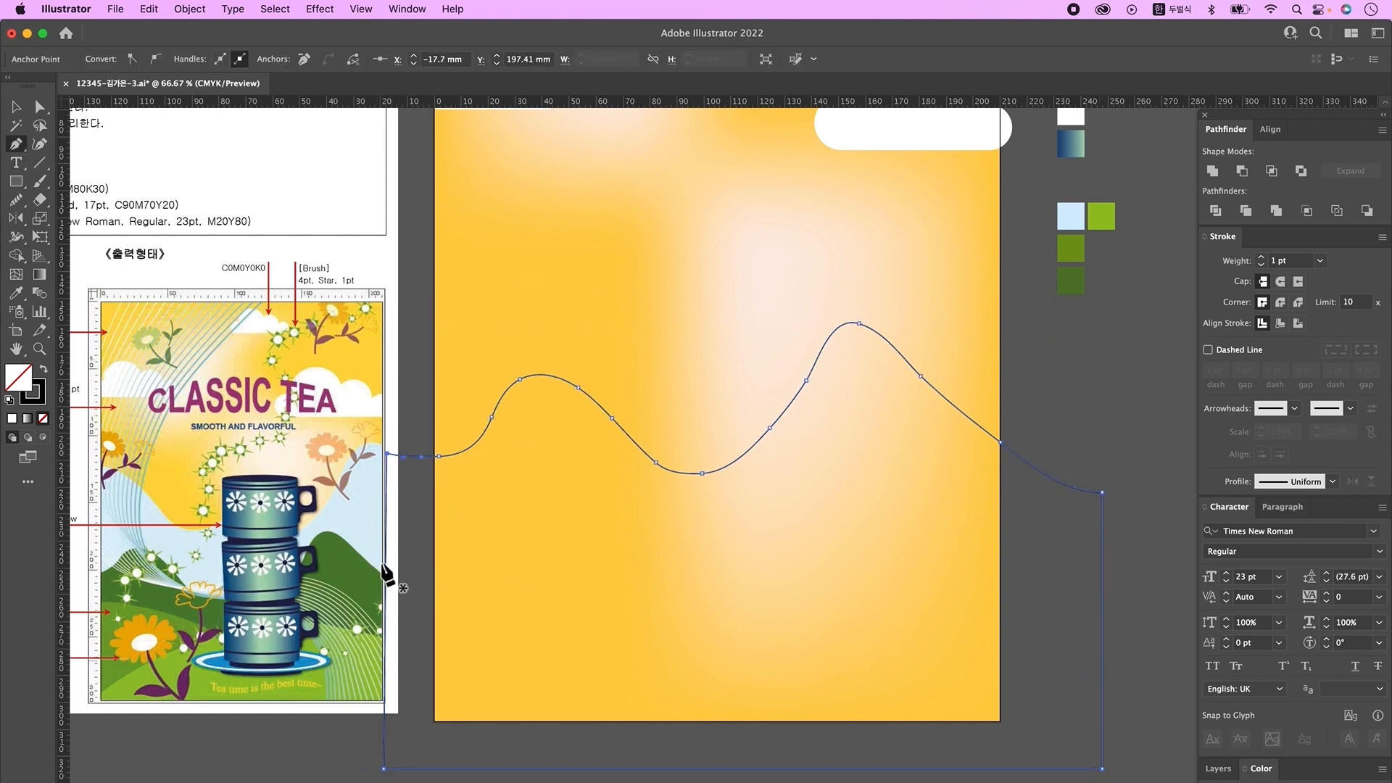
scroll(898, 481, up, 1)
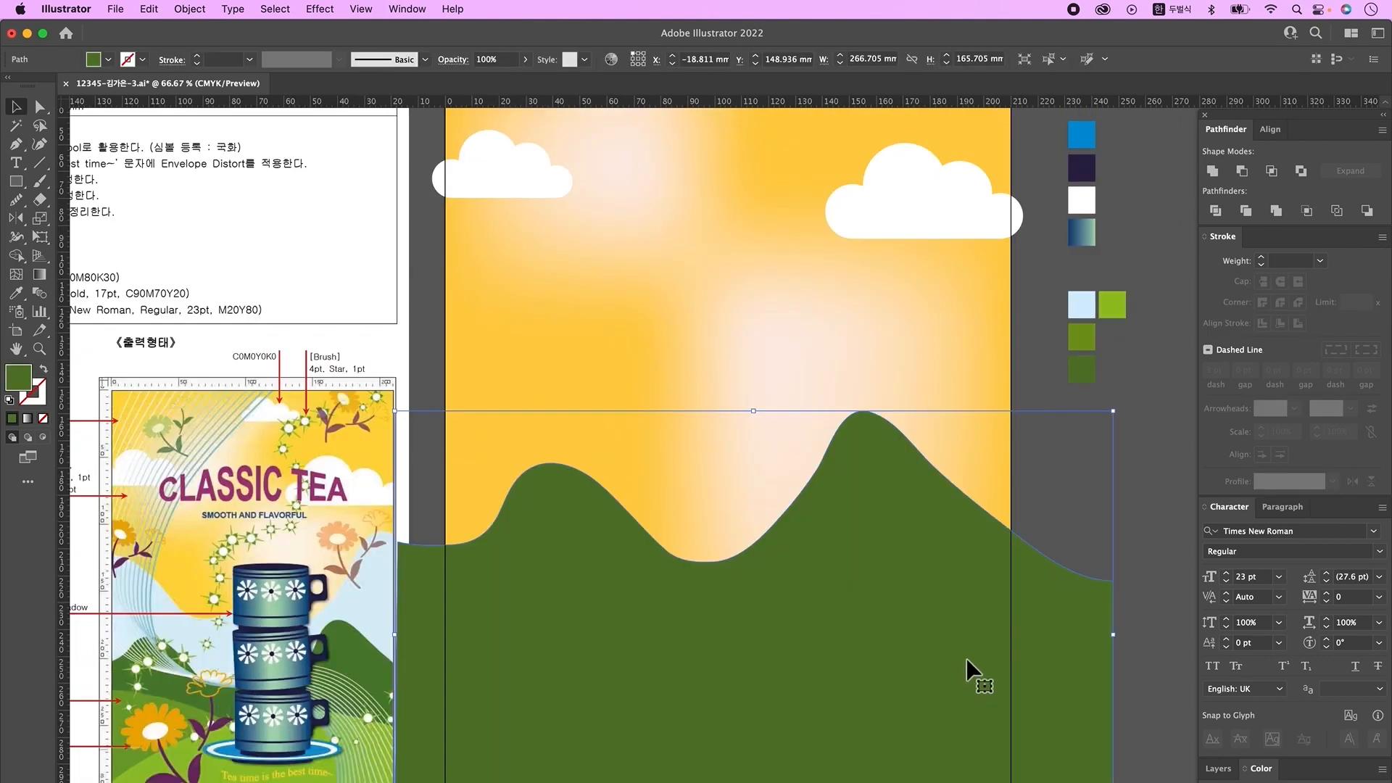
- Duplicate the green hill about 48 mm higher and fill the copy with the light blue swatch
drag(969, 668, 975, 455)
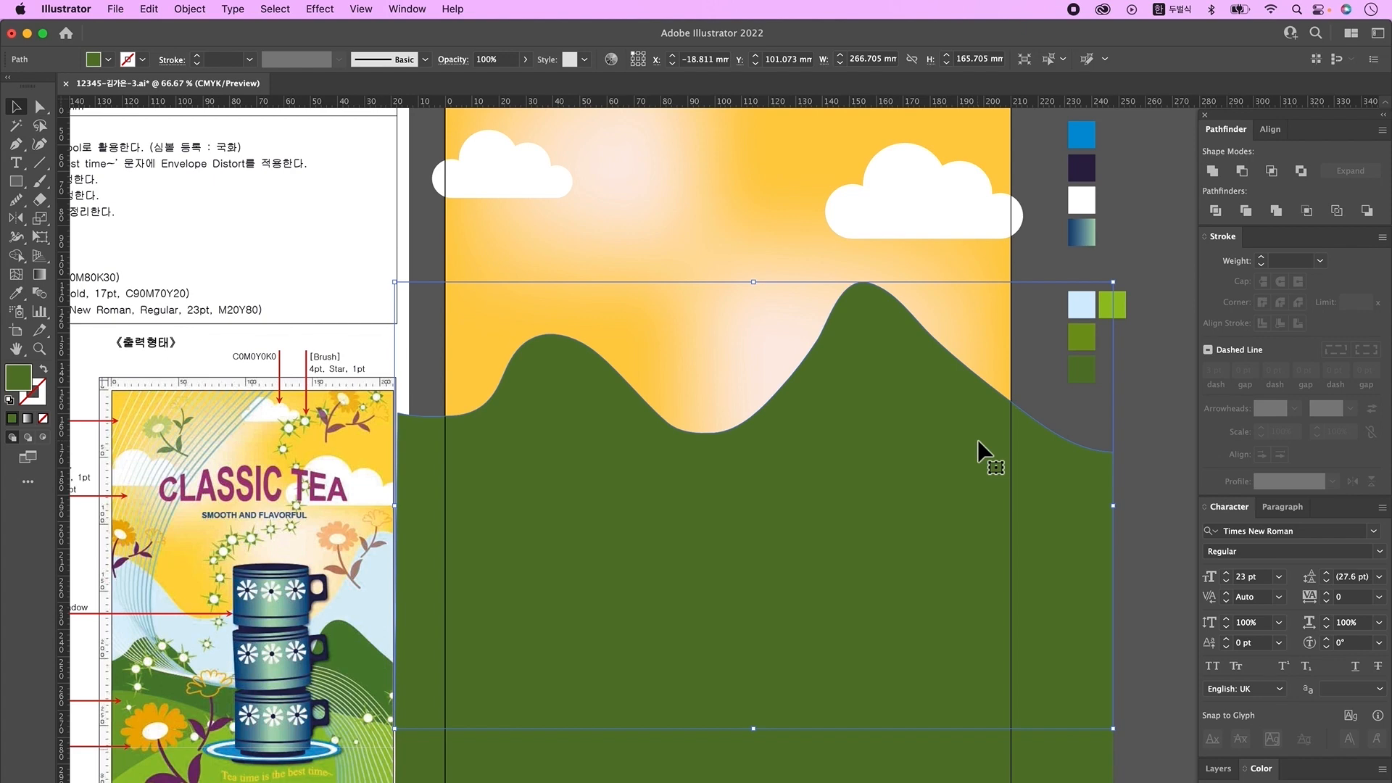
key(i)
click(1081, 307)
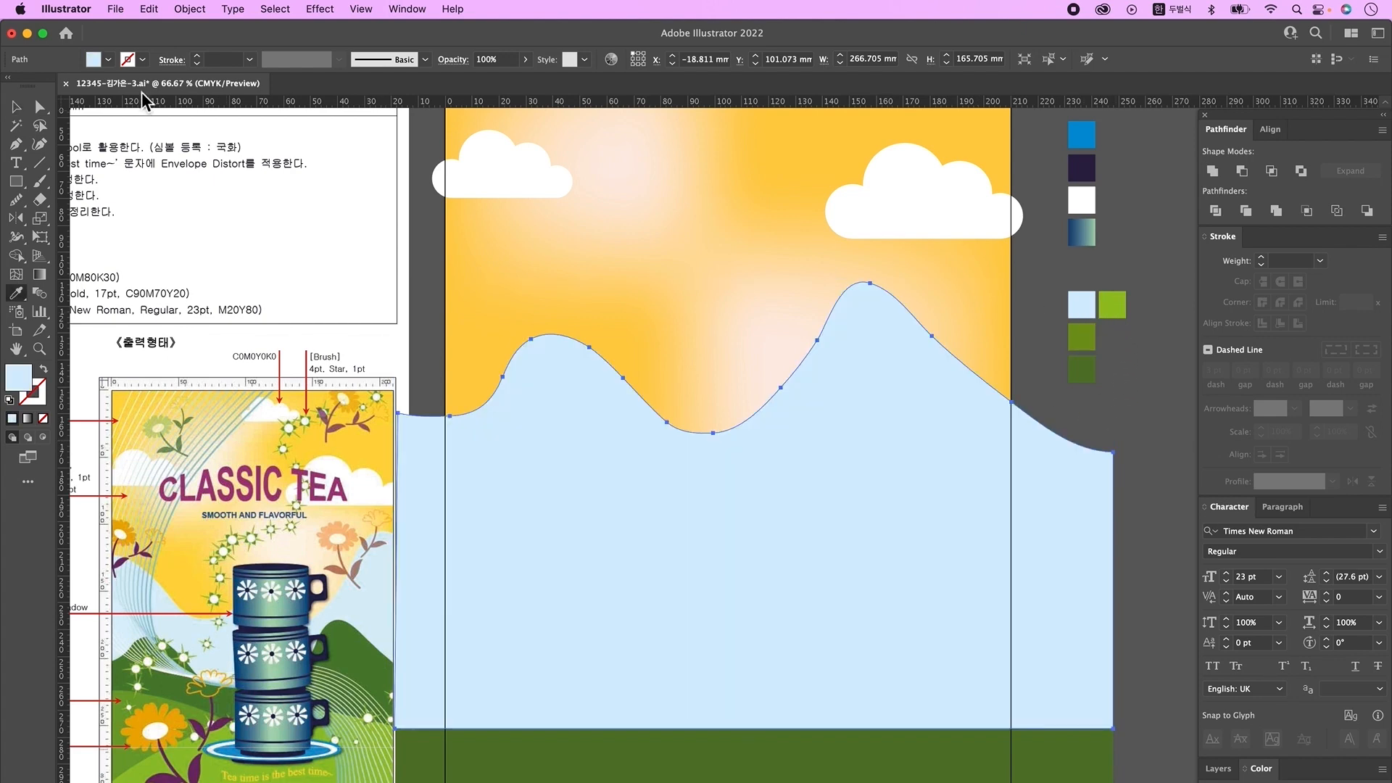
- Send the light blue hill behind the dark green hill and stretch it sideways well past both edges of the poster
key(super+[)
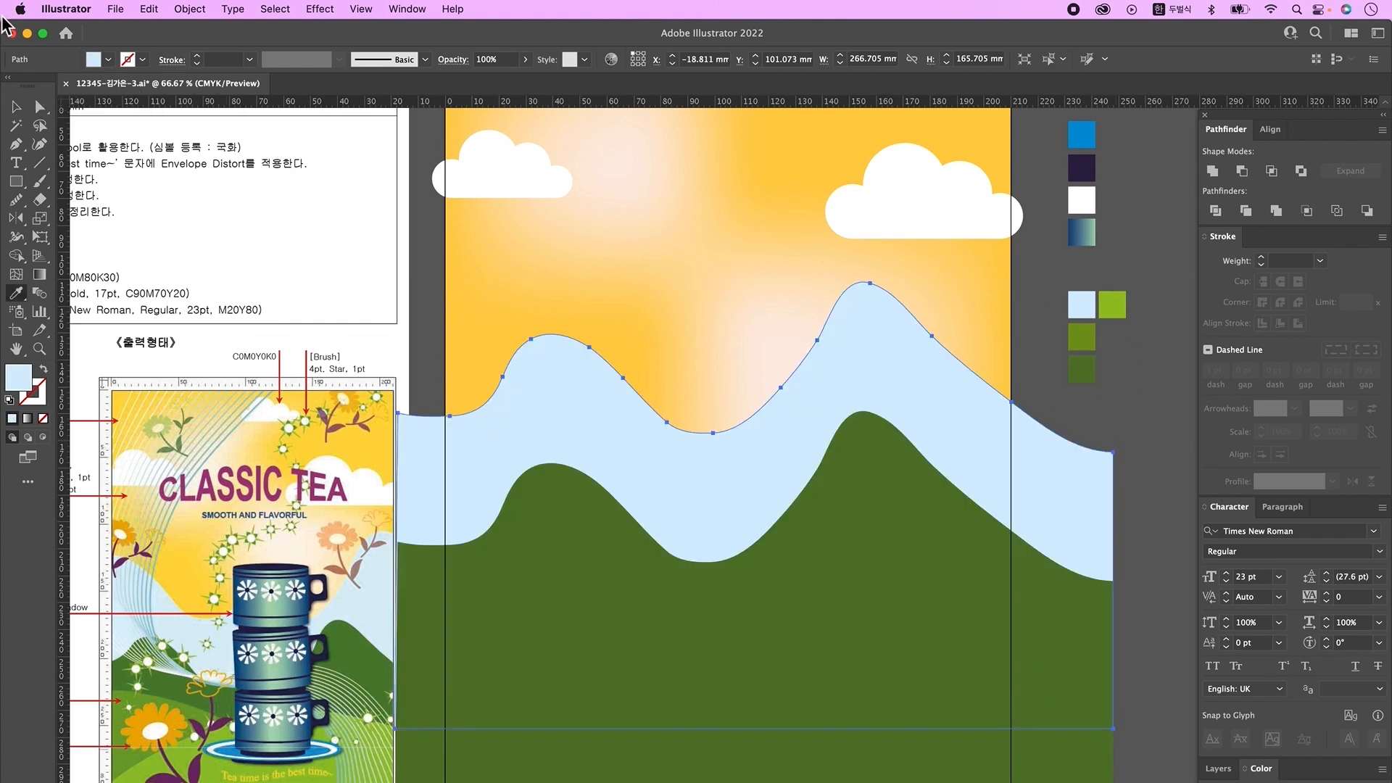
key(v)
scroll(399, 505, down, 1)
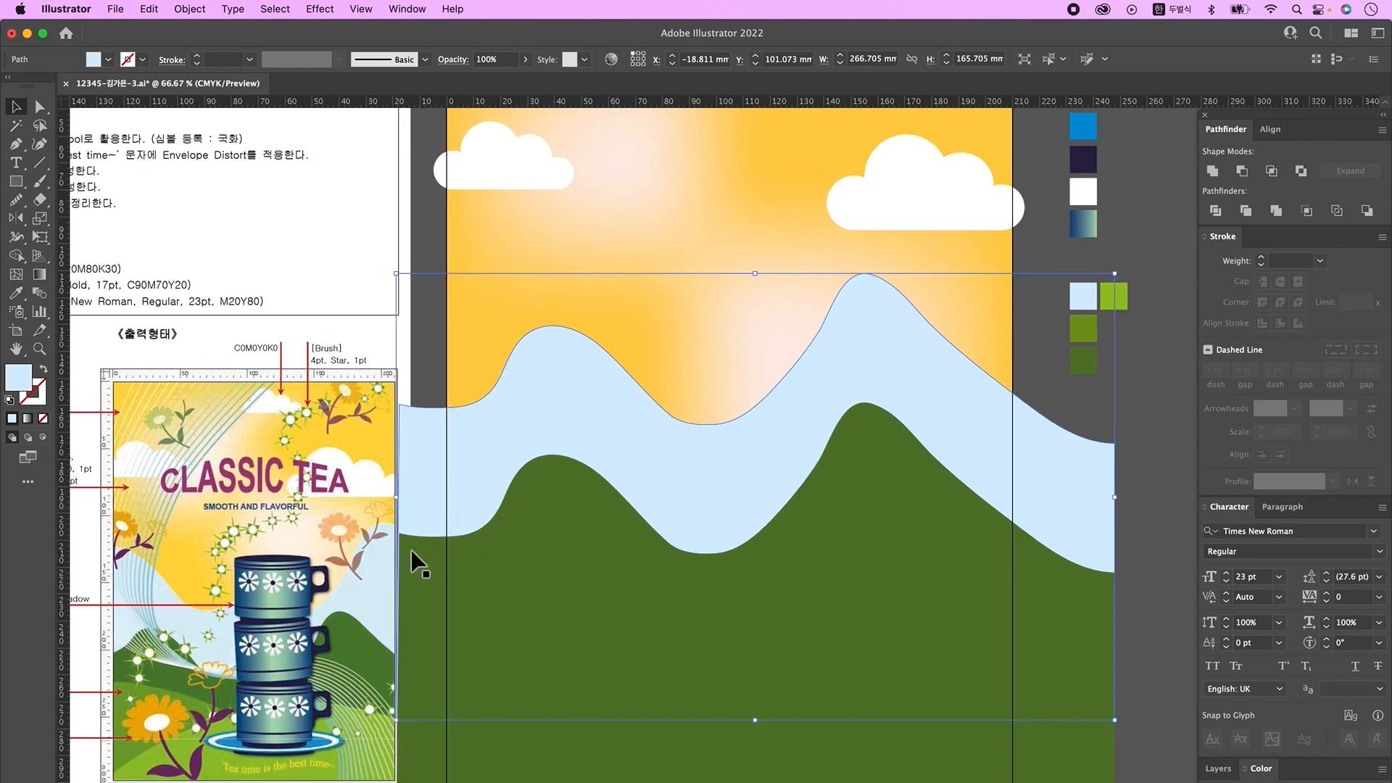
drag(399, 506, 268, 505)
drag(444, 534, 450, 510)
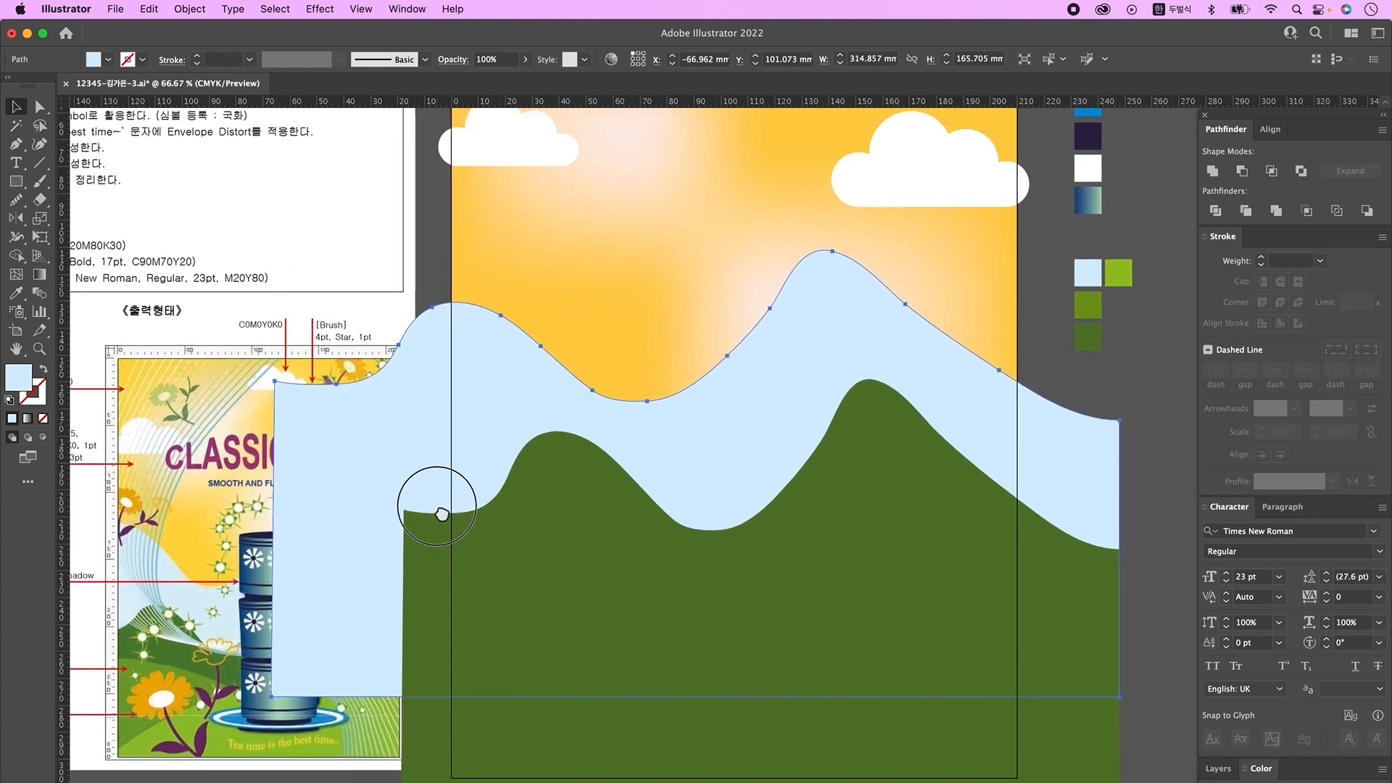
click(133, 467)
key(super+shift+])
scroll(1049, 450, right, 2)
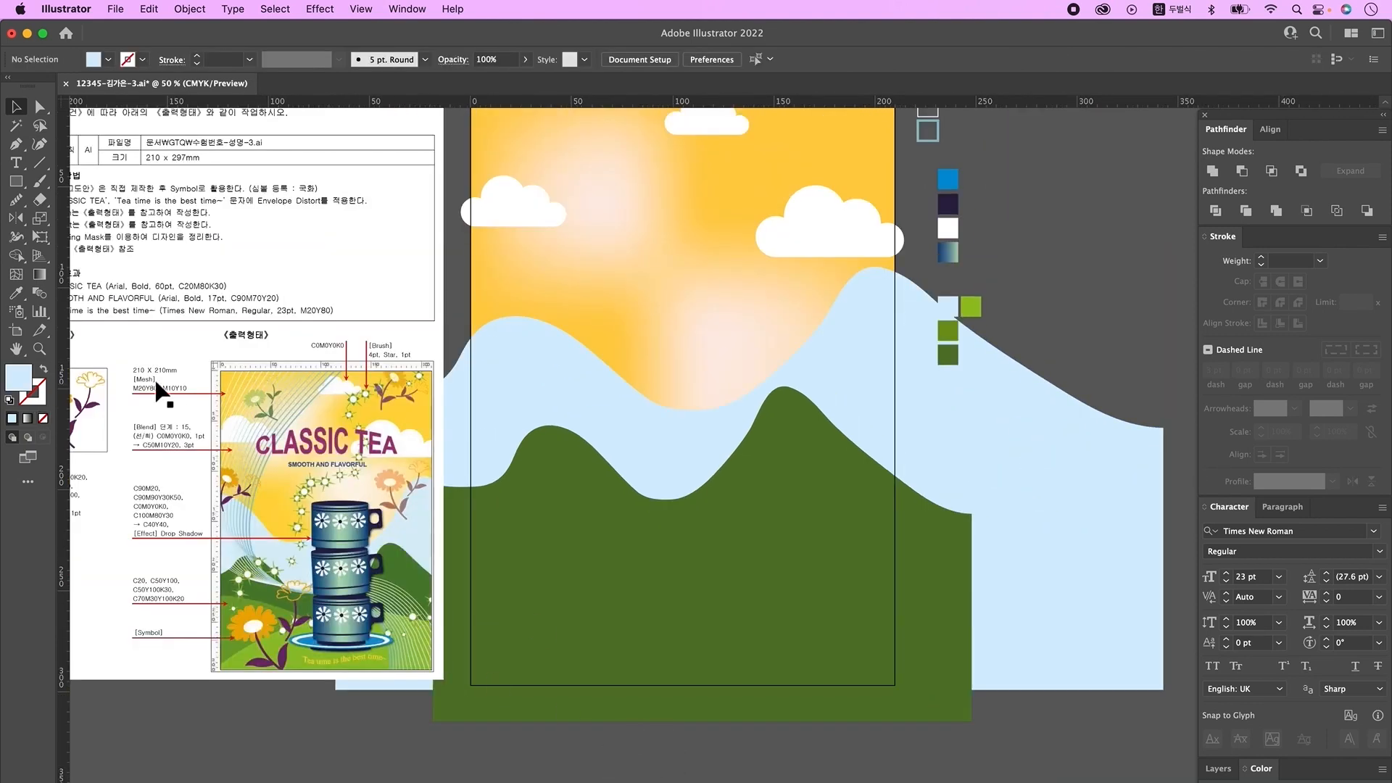
- Draw a closed foreground hill about 235 mm wide across the poster's lower part with the Pen tool, using default fill and stroke
click(16, 143)
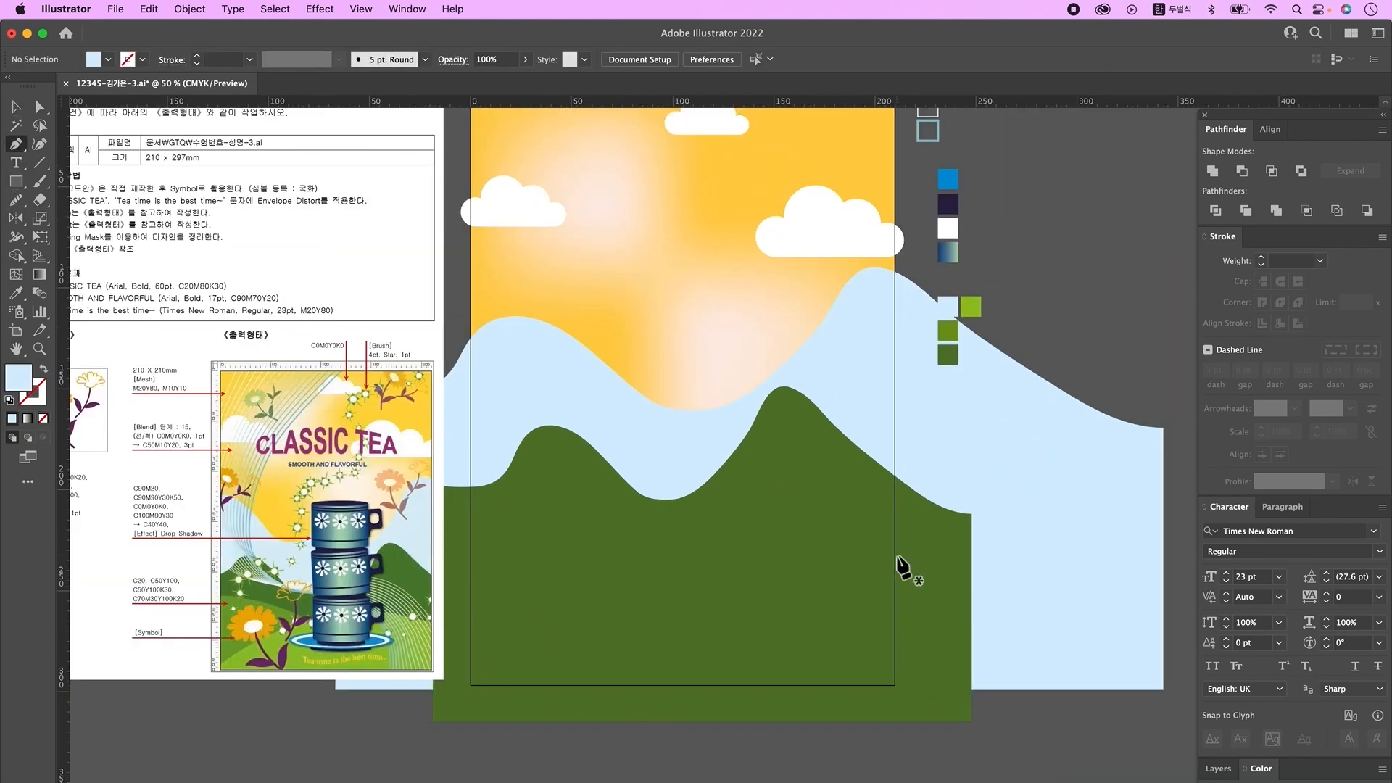
key(d)
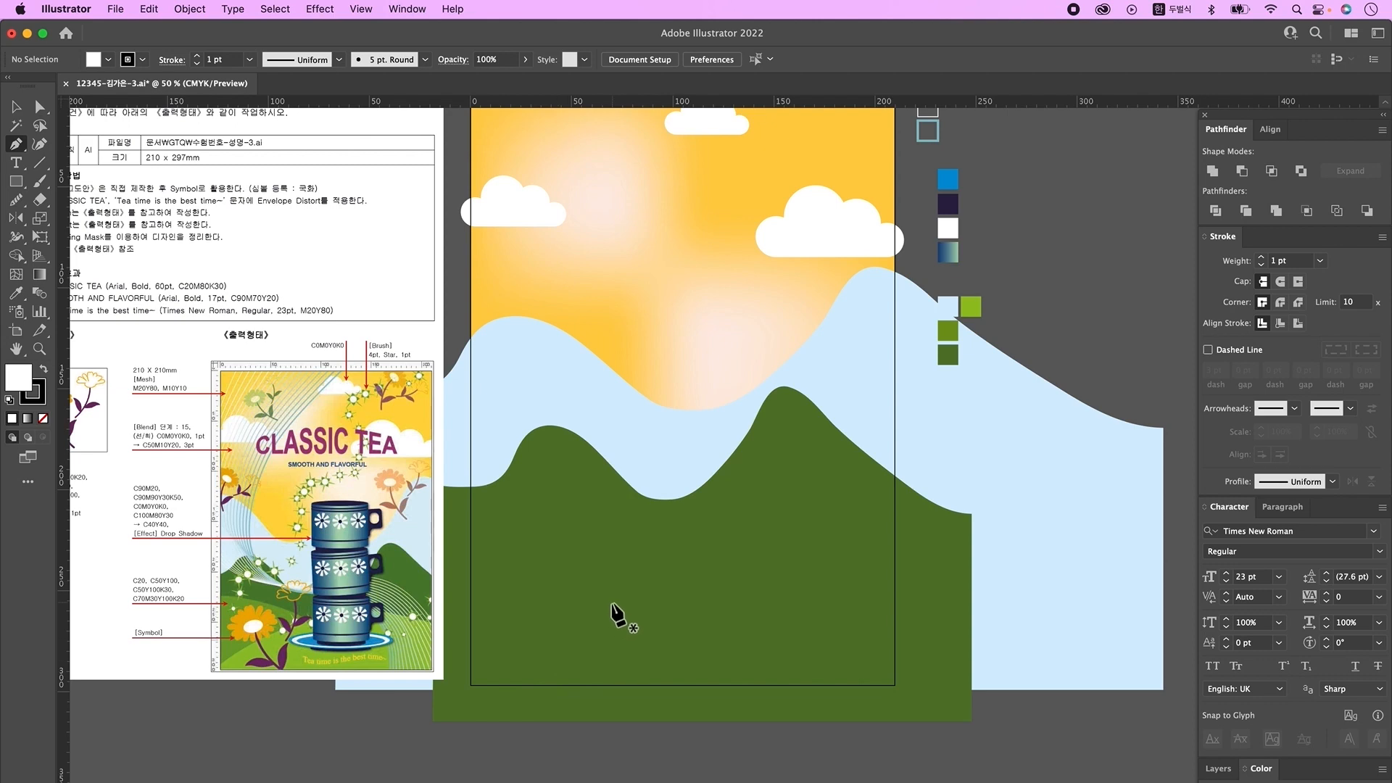
click(452, 684)
drag(928, 521, 1286, 541)
key(super+z)
drag(926, 559, 1253, 667)
click(927, 559)
shift+click(926, 717)
shift+click(472, 718)
click(451, 685)
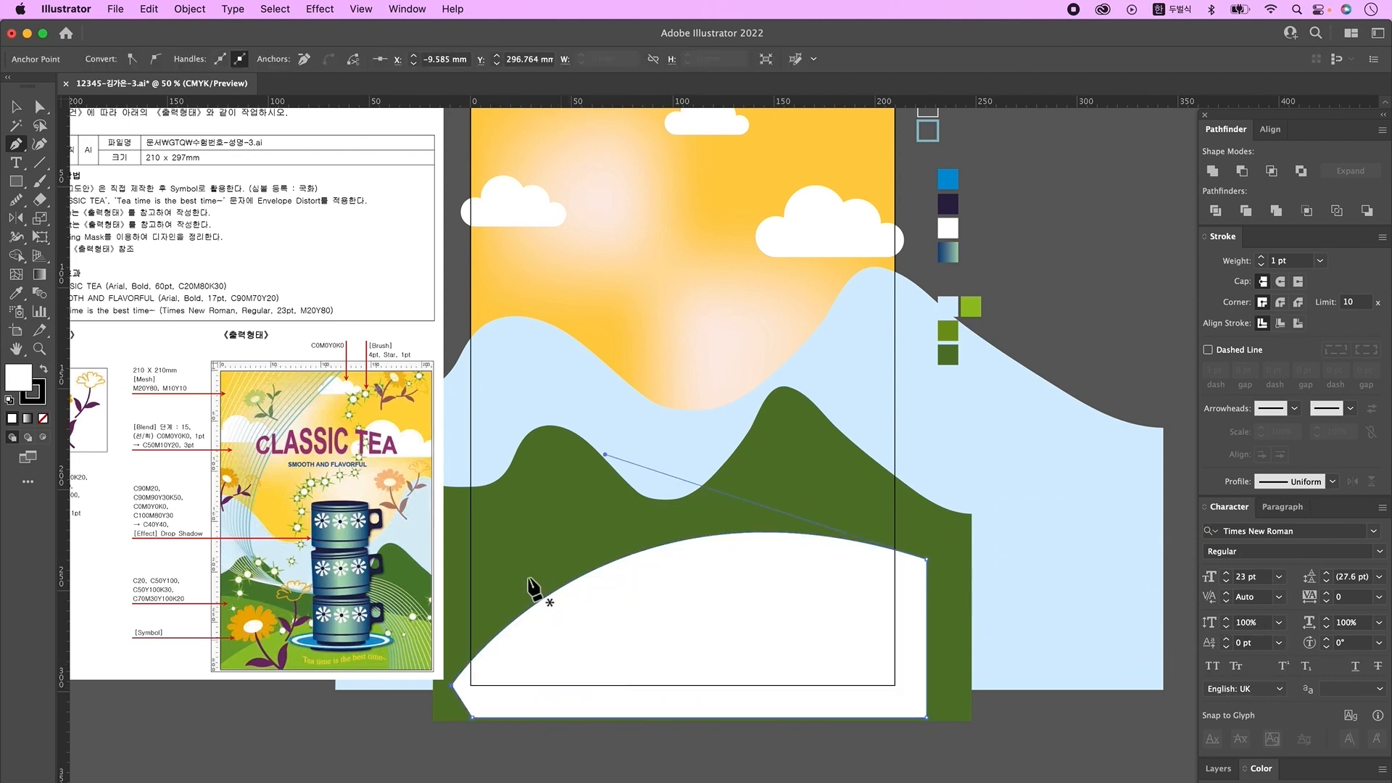
- Draw a second hill about 161 mm wide sloping from the poster's left edge and bring the wide foreground hill to the front
click(452, 508)
drag(757, 601, 927, 677)
click(757, 601)
click(431, 738)
click(451, 509)
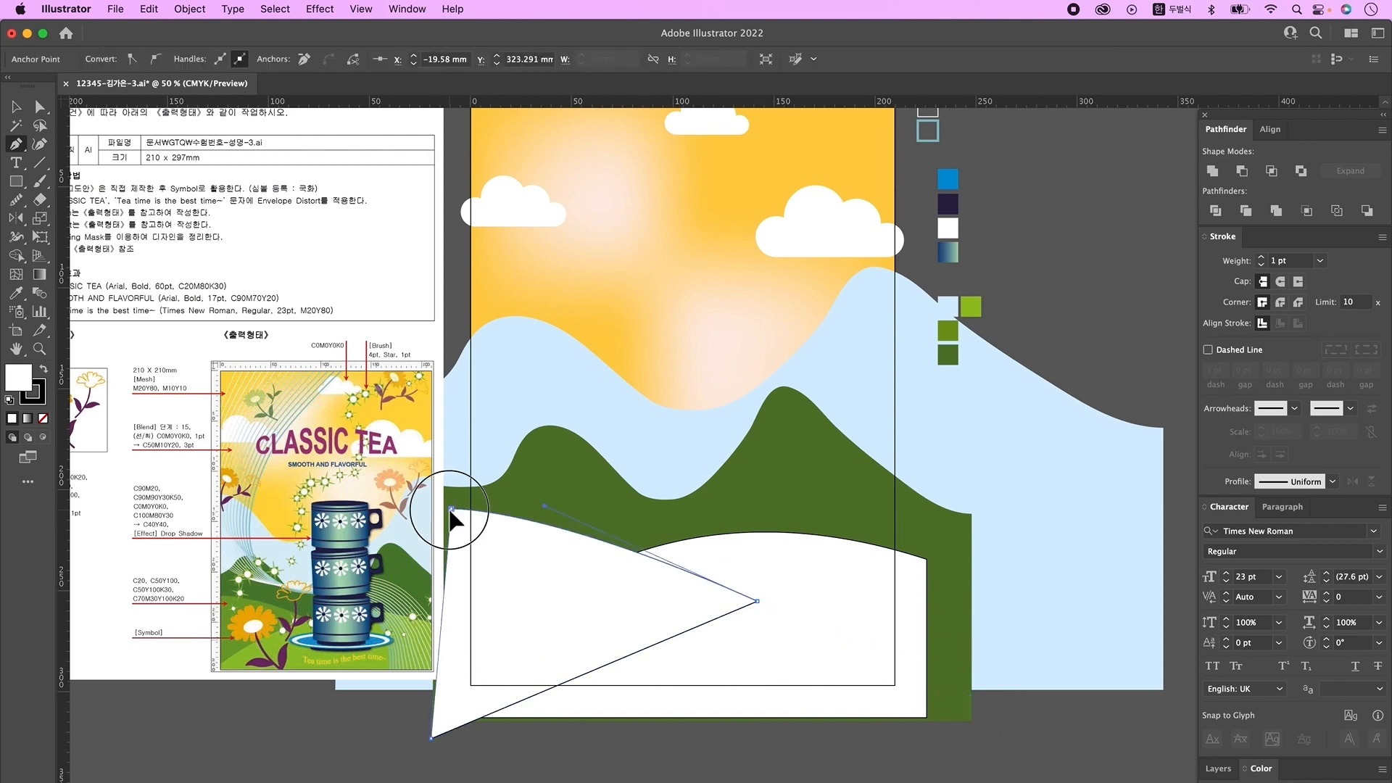
key(v)
click(802, 593)
key(super+shift+bracketright)
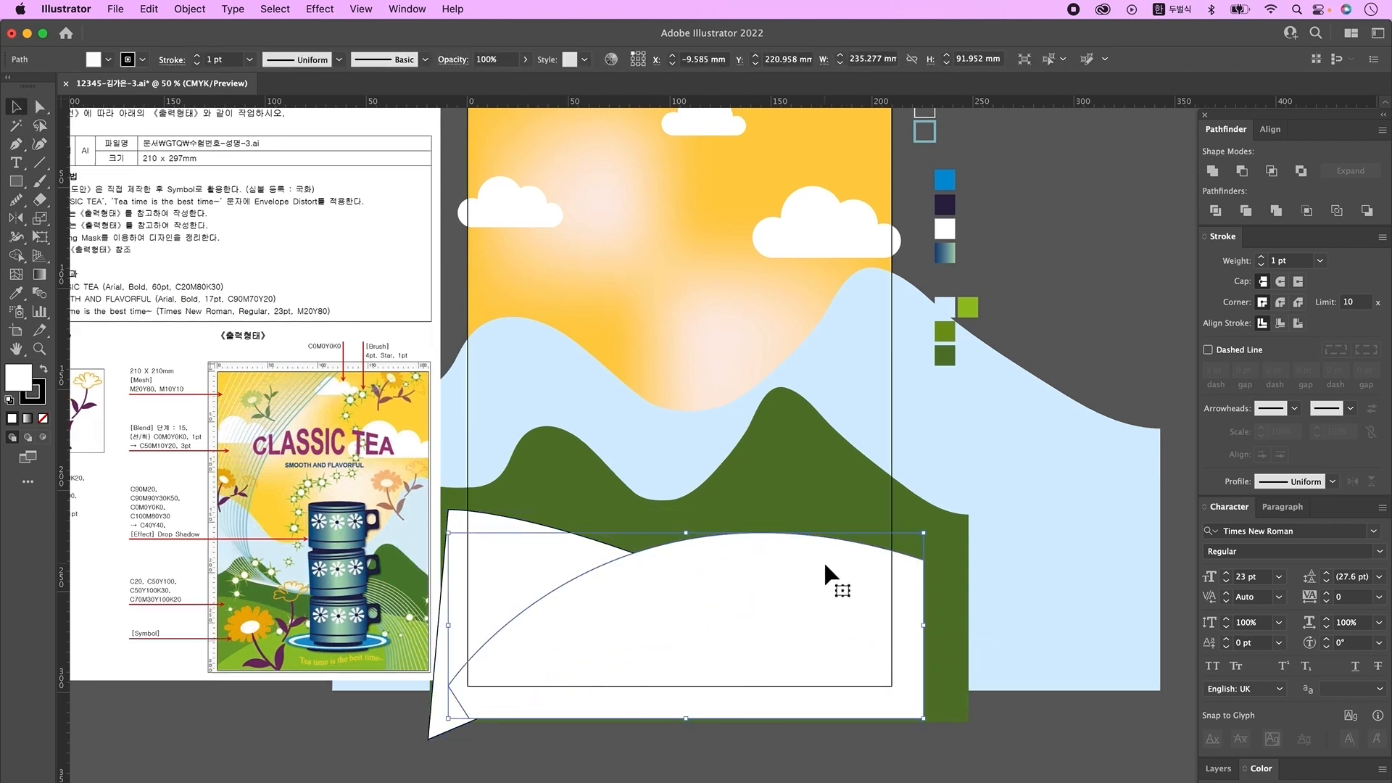
- Fill the wide foreground hill with the bright green swatch and the left hill with the medium green swatch
key(i)
click(966, 311)
super+click(537, 554)
click(944, 331)
key(v)
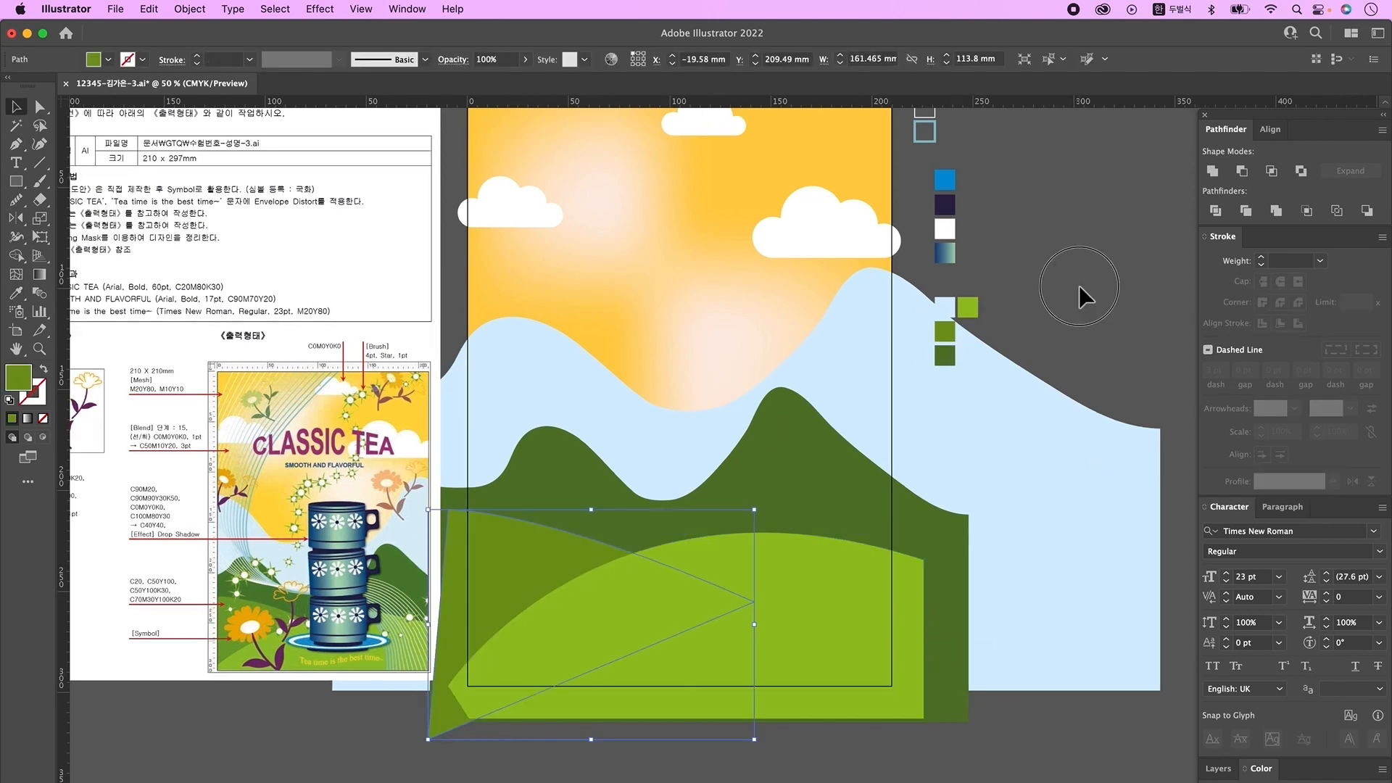
click(1079, 285)
- Draw a flat ellipse about 70 mm wide with default fill and stroke over the hills and duplicate it straight below
drag(696, 714, 756, 750)
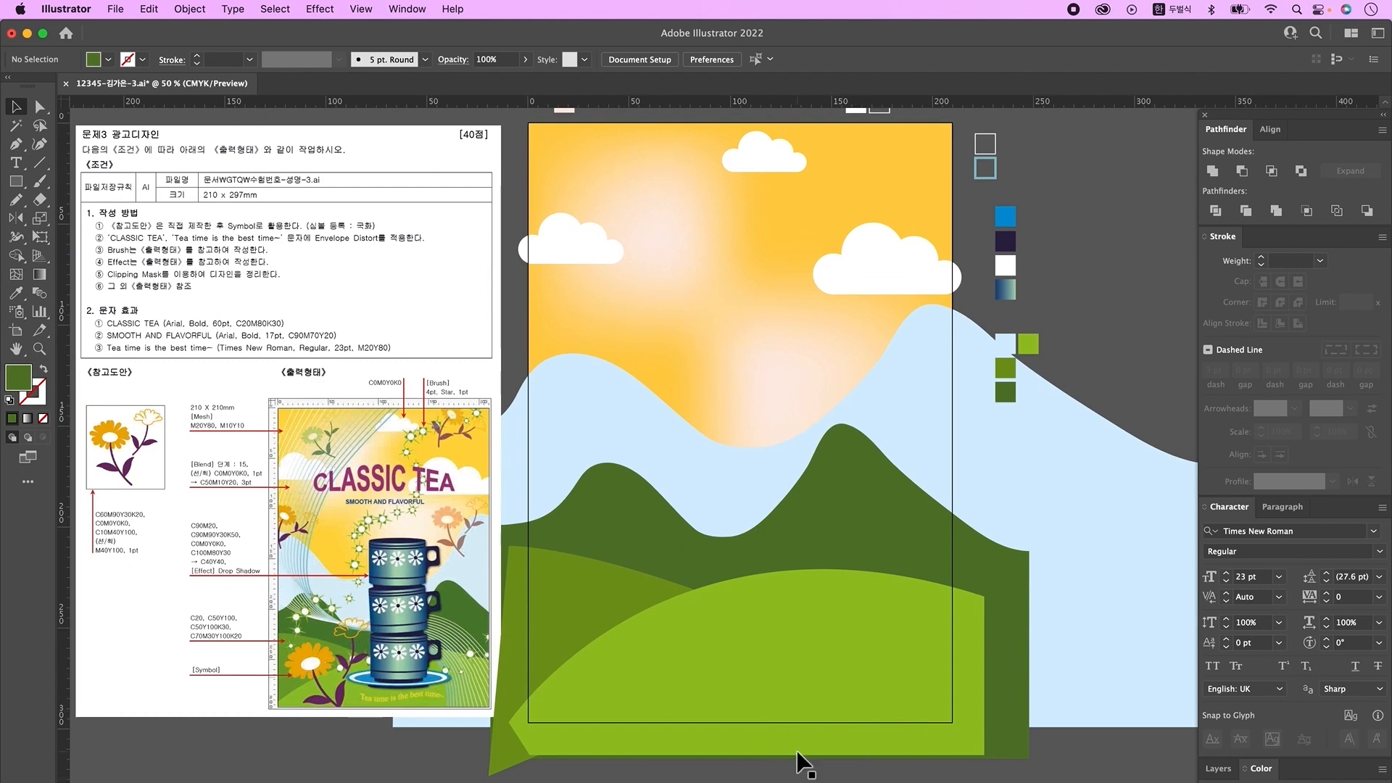
key(super+equal)
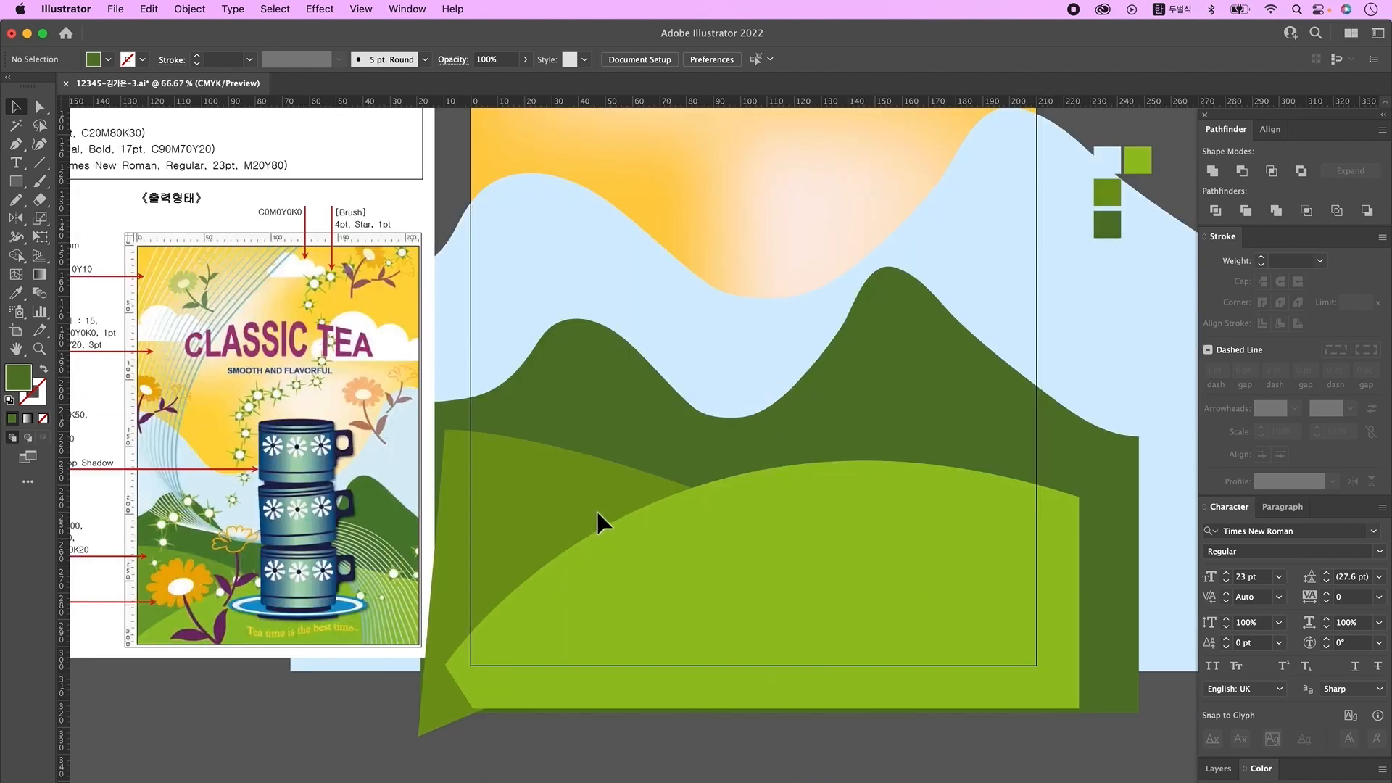
super+click(640, 433)
drag(16, 182, 76, 219)
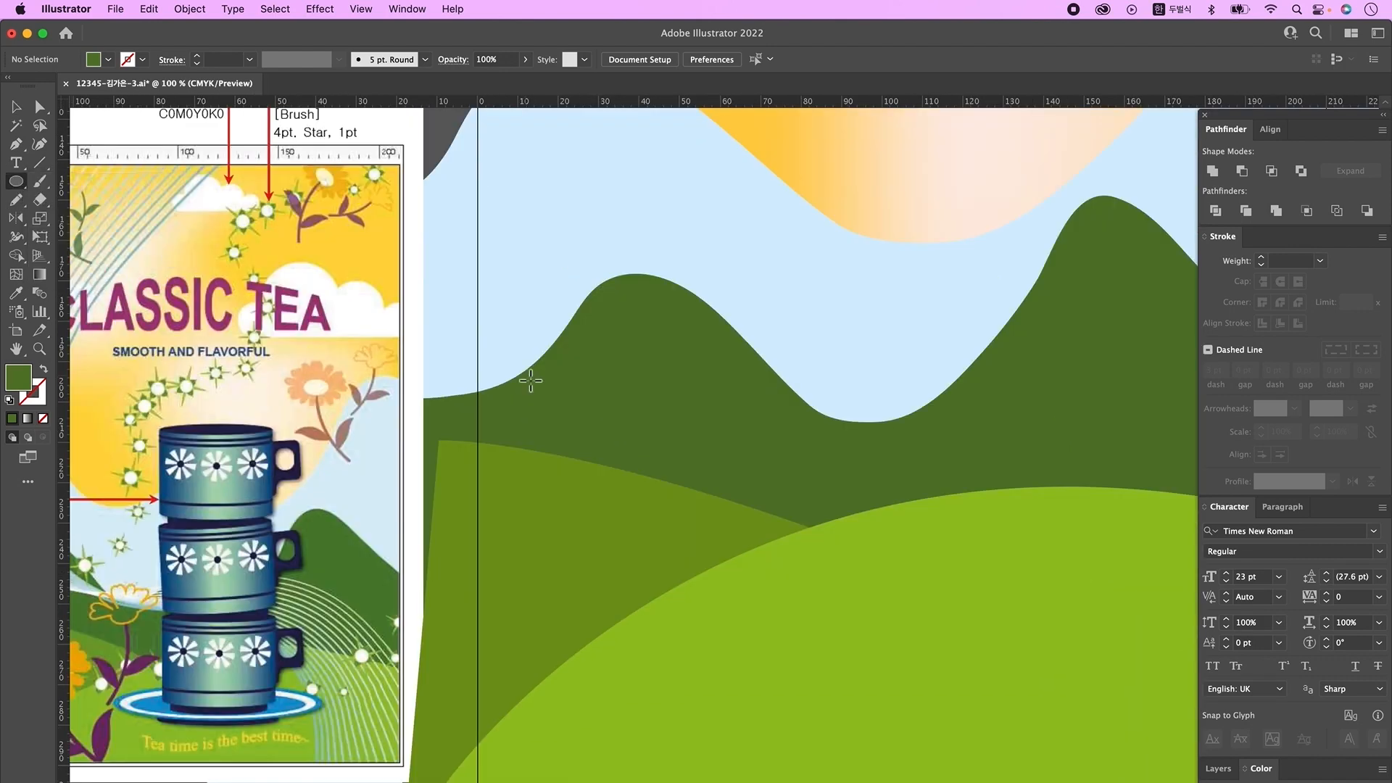
key(d)
mouse_move(667, 294)
mouse_down()
mouse_move(941, 360)
mouse_move(951, 335)
mouse_up()
key(v)
drag(824, 305, 825, 461)
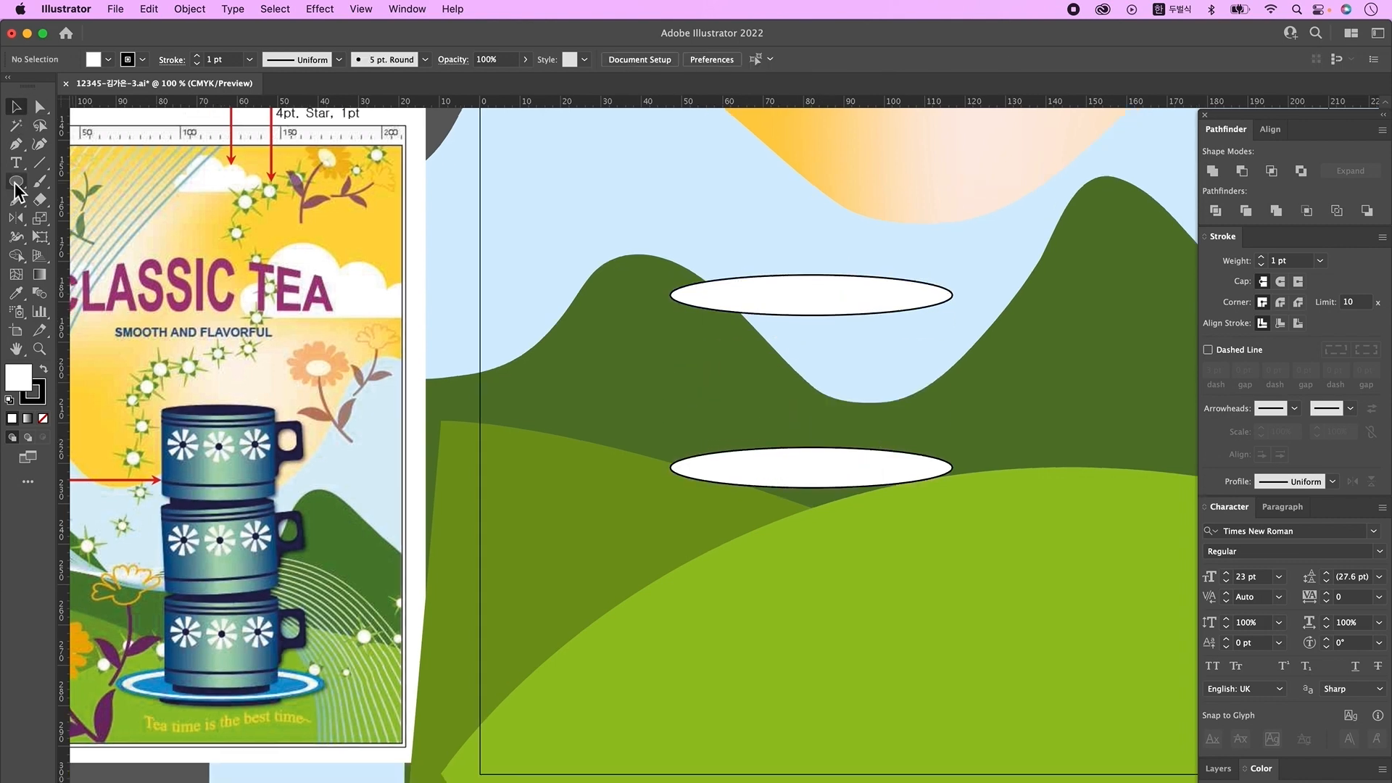
- Draw a rectangle from the middle of the upper ellipse to the middle of the lower one, matching their width
click(16, 190)
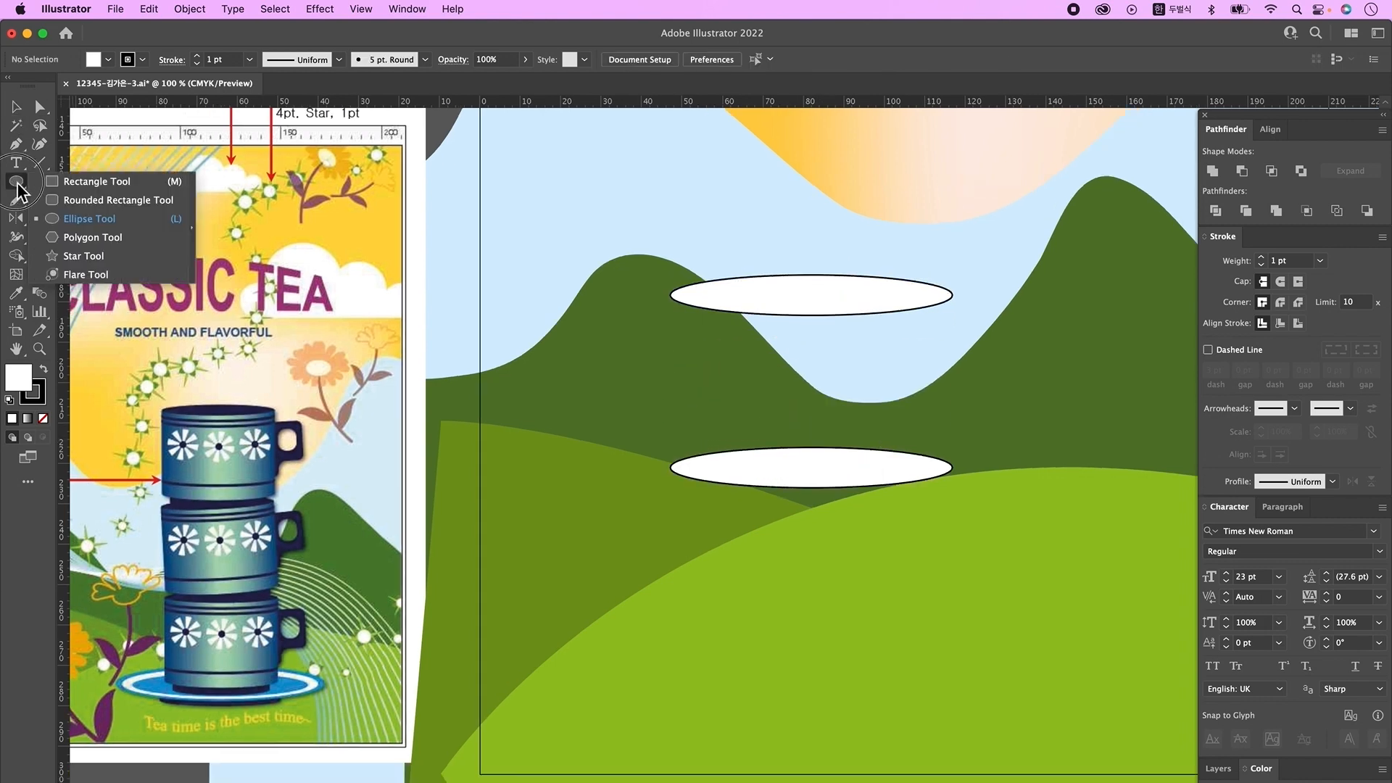
click(102, 182)
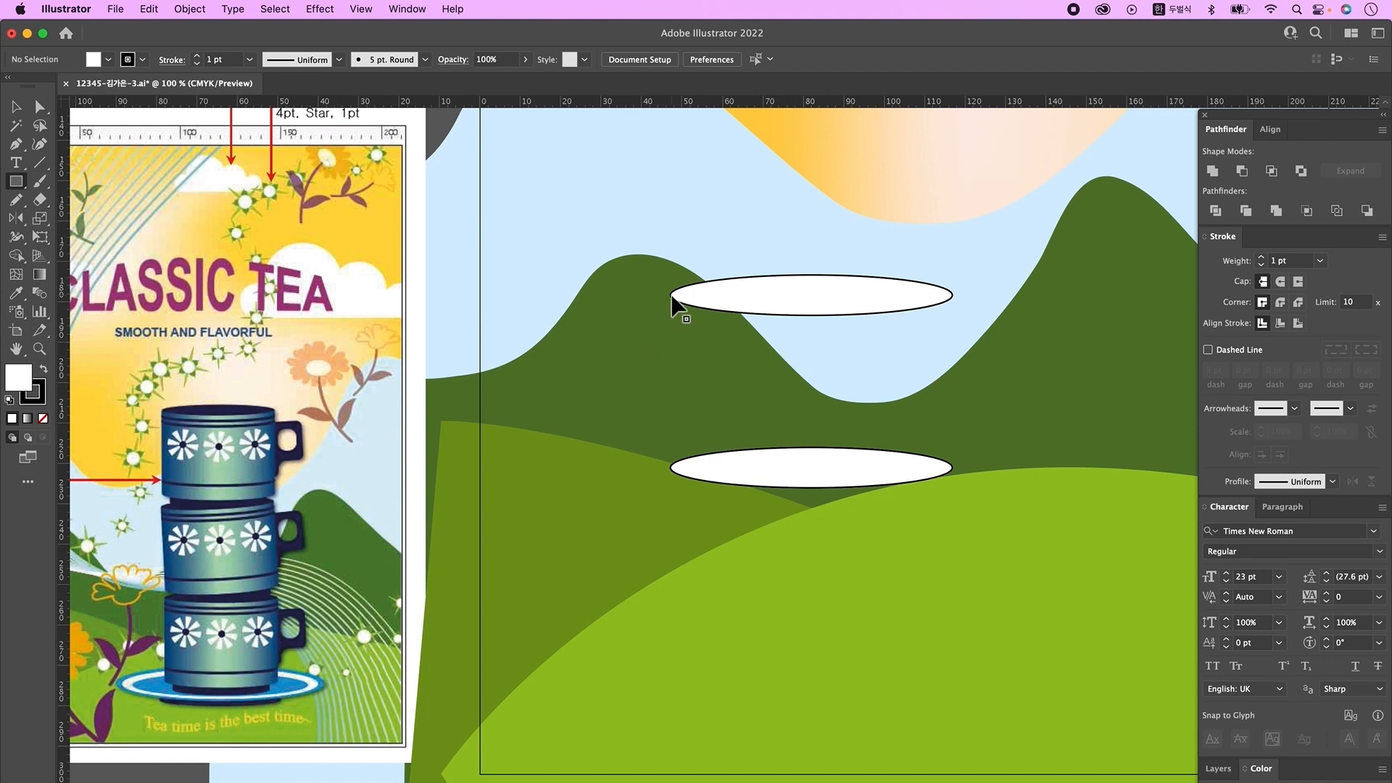
mouse_move(671, 298)
mouse_down()
mouse_move(957, 444)
mouse_move(951, 467)
mouse_up()
key(v)
drag(678, 389, 670, 389)
- Send the rectangle behind the upper rim ellipse and unite it with the lower ellipse to form the cup body
click(835, 500)
click(841, 456)
key(super+[)
drag(836, 500, 869, 553)
key(super+z)
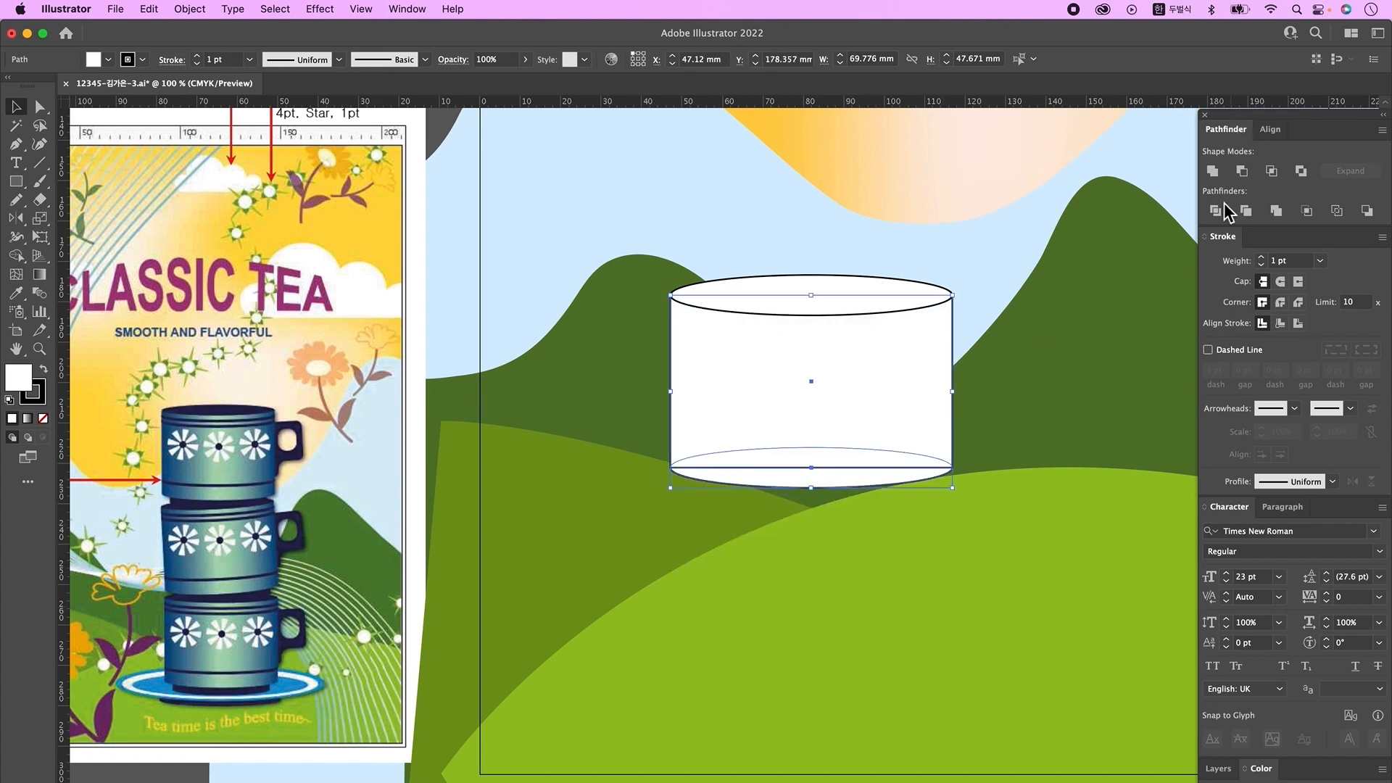
click(1214, 174)
click(991, 515)
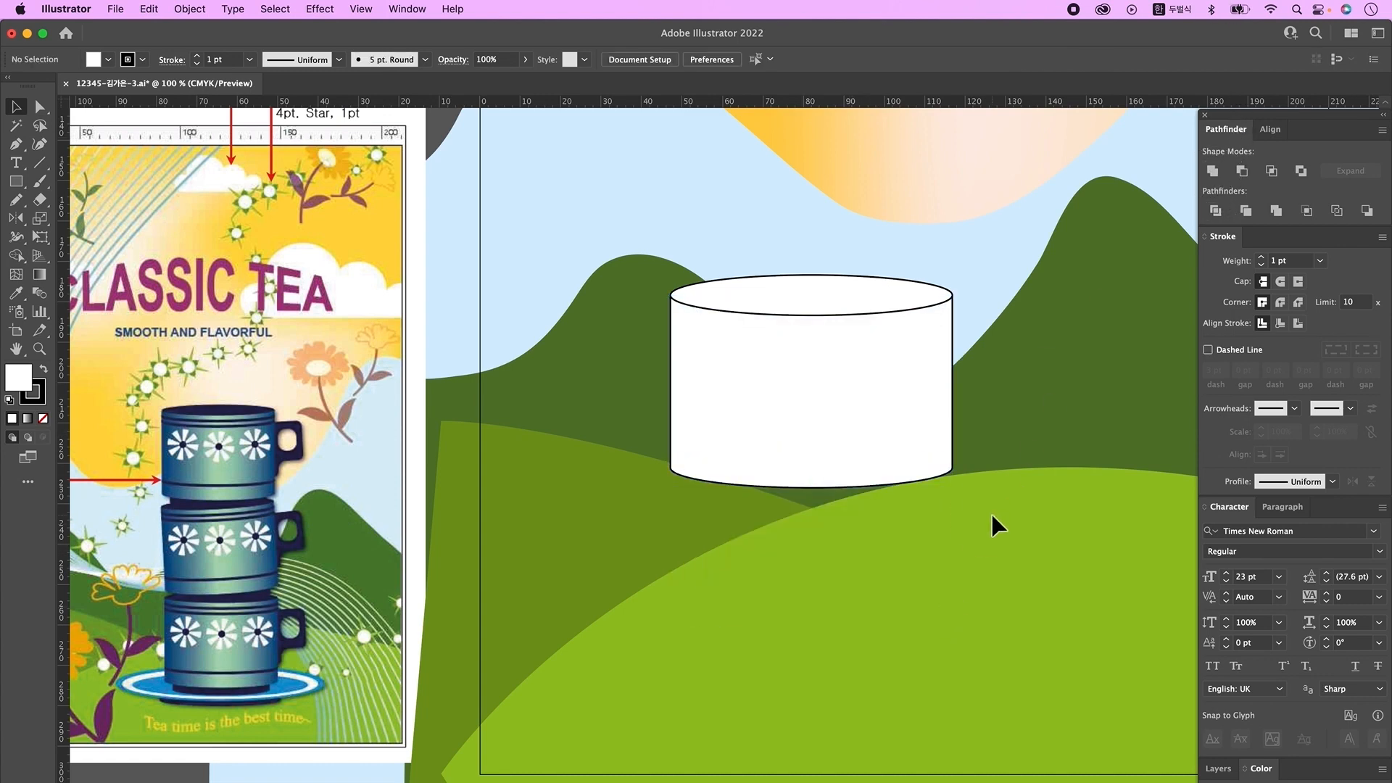
- Duplicate the cup body, reduce the copy to about 60 mm wide and set it behind the body as a protruding base
drag(923, 546, 922, 534)
click(830, 438)
drag(829, 438, 823, 479)
drag(819, 404, 817, 432)
drag(823, 508, 825, 413)
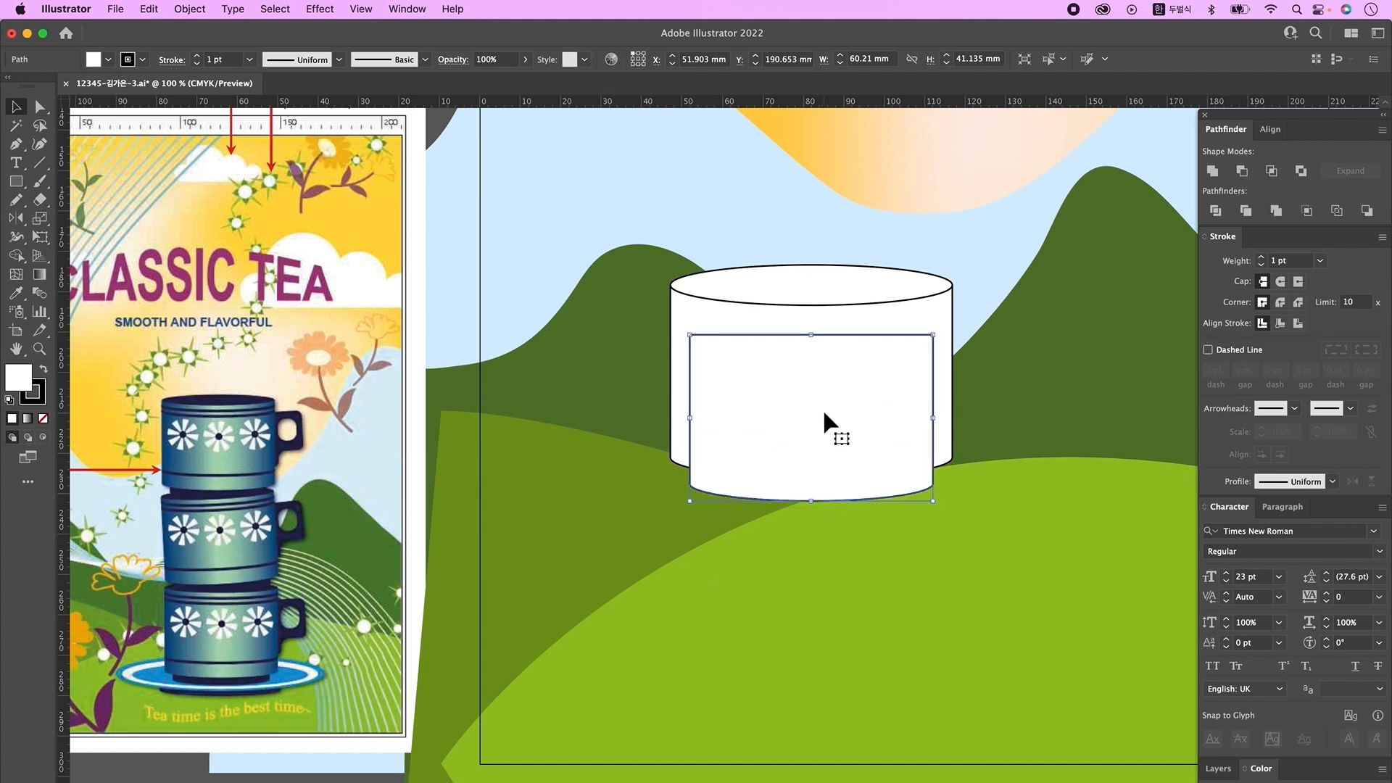
key(super+bracketleft)
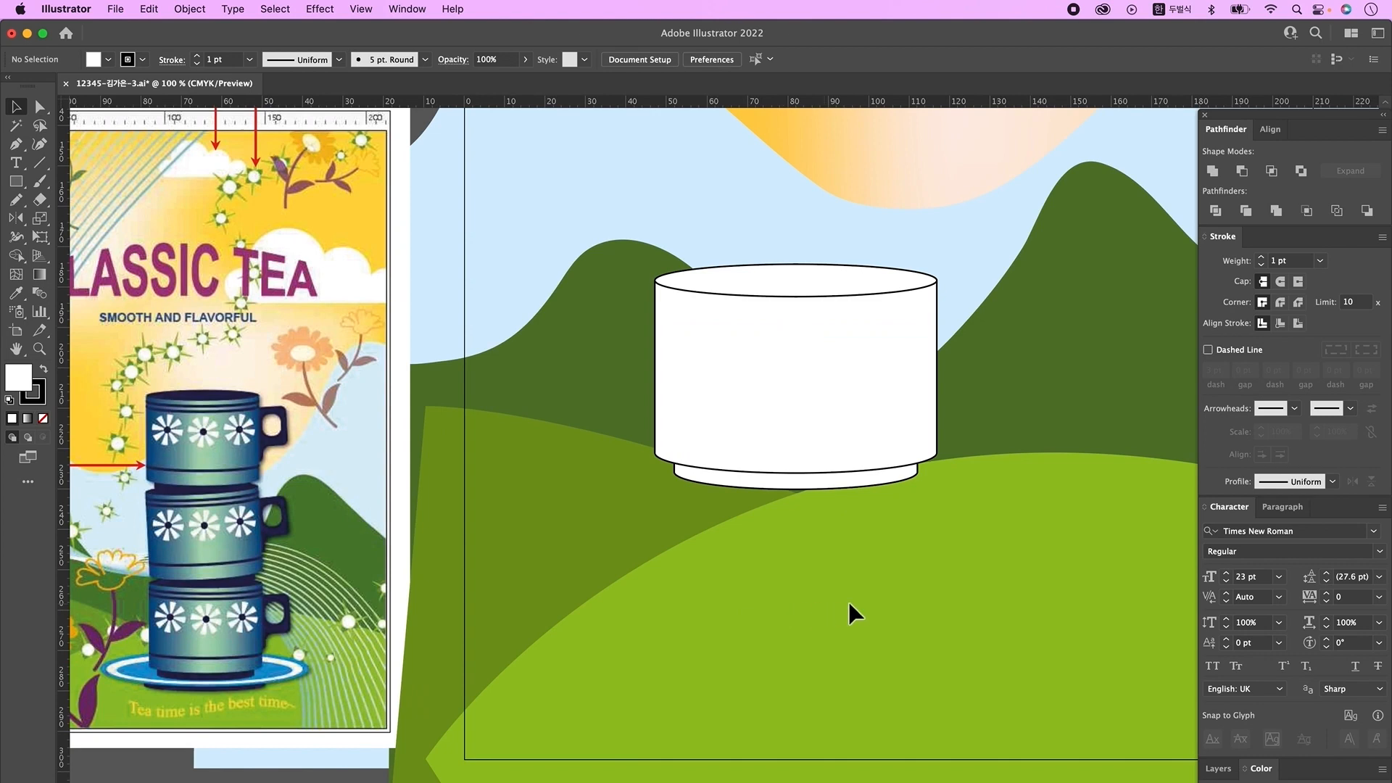
- Draw a rounded rectangle about 15 by 17 mm and a narrower, fully rounded one for the handle, and copy the larger one lower left
drag(16, 181, 67, 175)
drag(922, 307, 983, 375)
drag(1023, 315, 1064, 379)
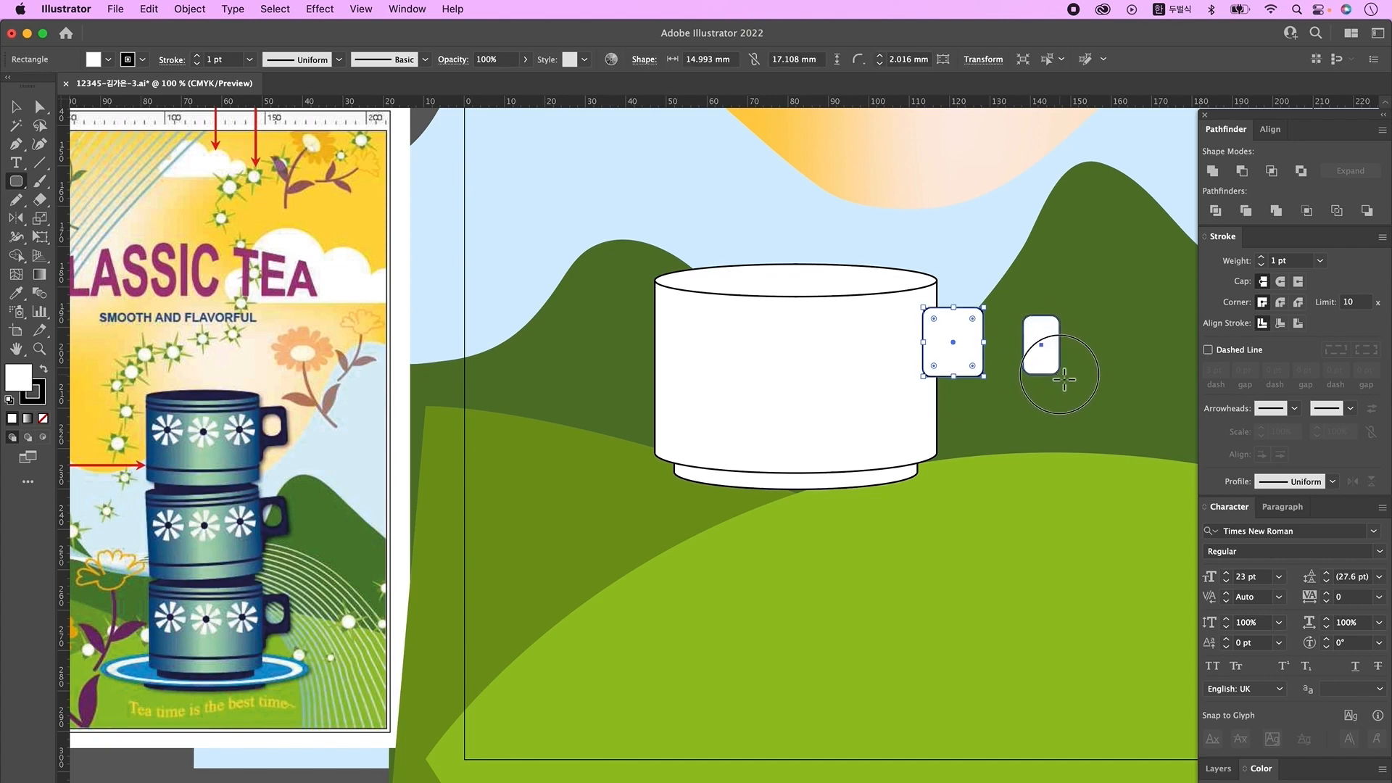
drag(1064, 379, 1063, 374)
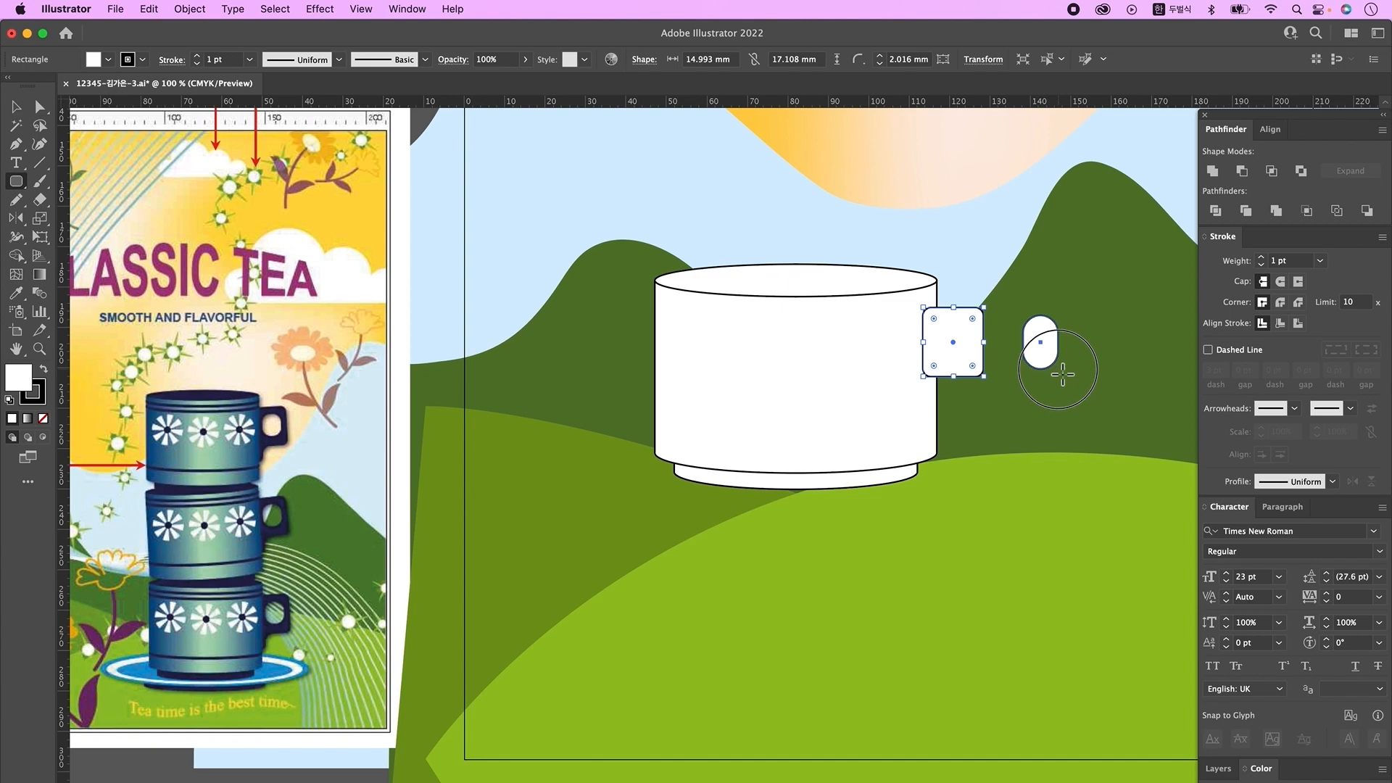
mouse_move(1062, 374)
mouse_down()
mouse_move(983, 367)
mouse_move(992, 434)
mouse_move(942, 400)
mouse_move(932, 427)
mouse_move(919, 396)
mouse_up()
- Place the narrow rounded shape inside the upper rounded rectangle and align their centres vertically
key(v)
drag(1001, 343, 964, 347)
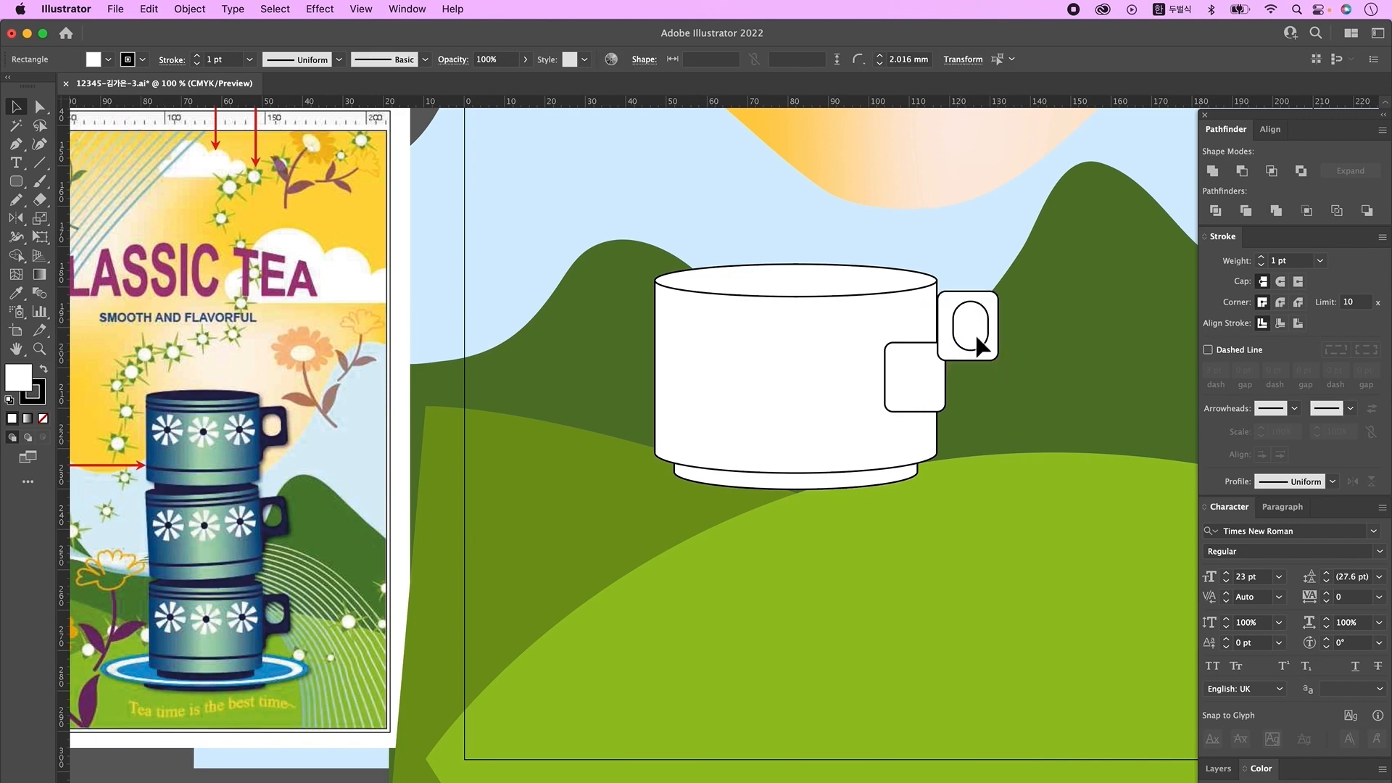
click(1270, 132)
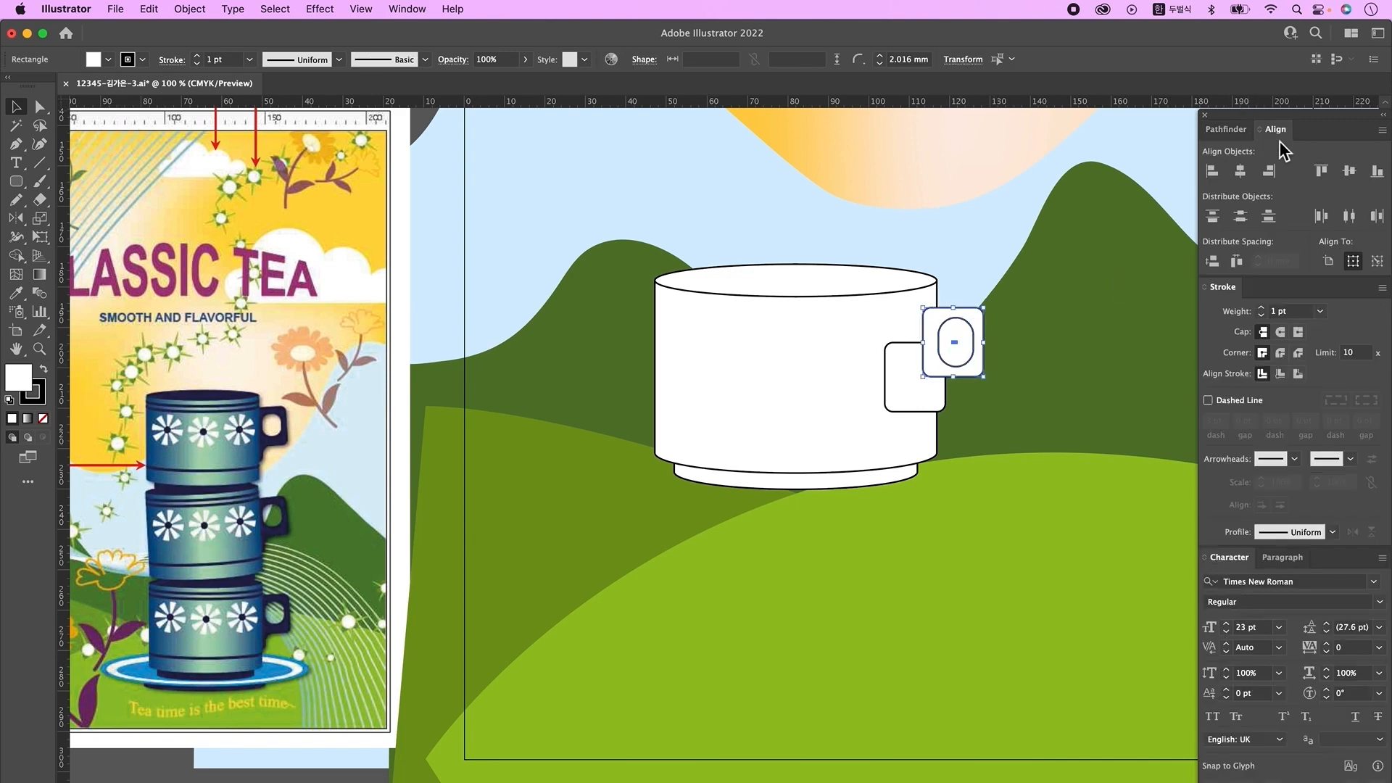
click(1349, 174)
click(1225, 131)
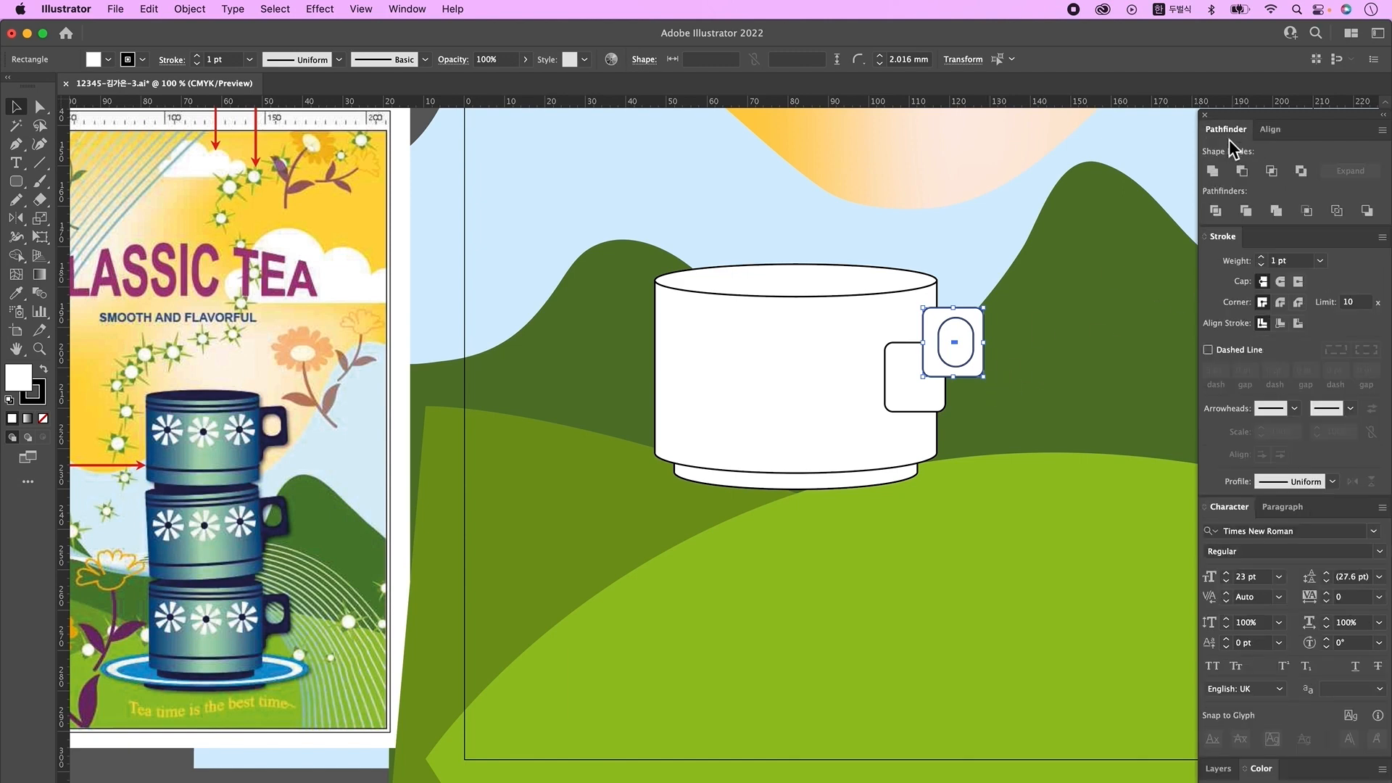
- Divide the two handle shapes, ungroup the result and delete the inner piece to open the handle
click(1218, 213)
right_click(956, 353)
click(993, 516)
click(1024, 508)
drag(972, 355, 1071, 386)
key(Delete)
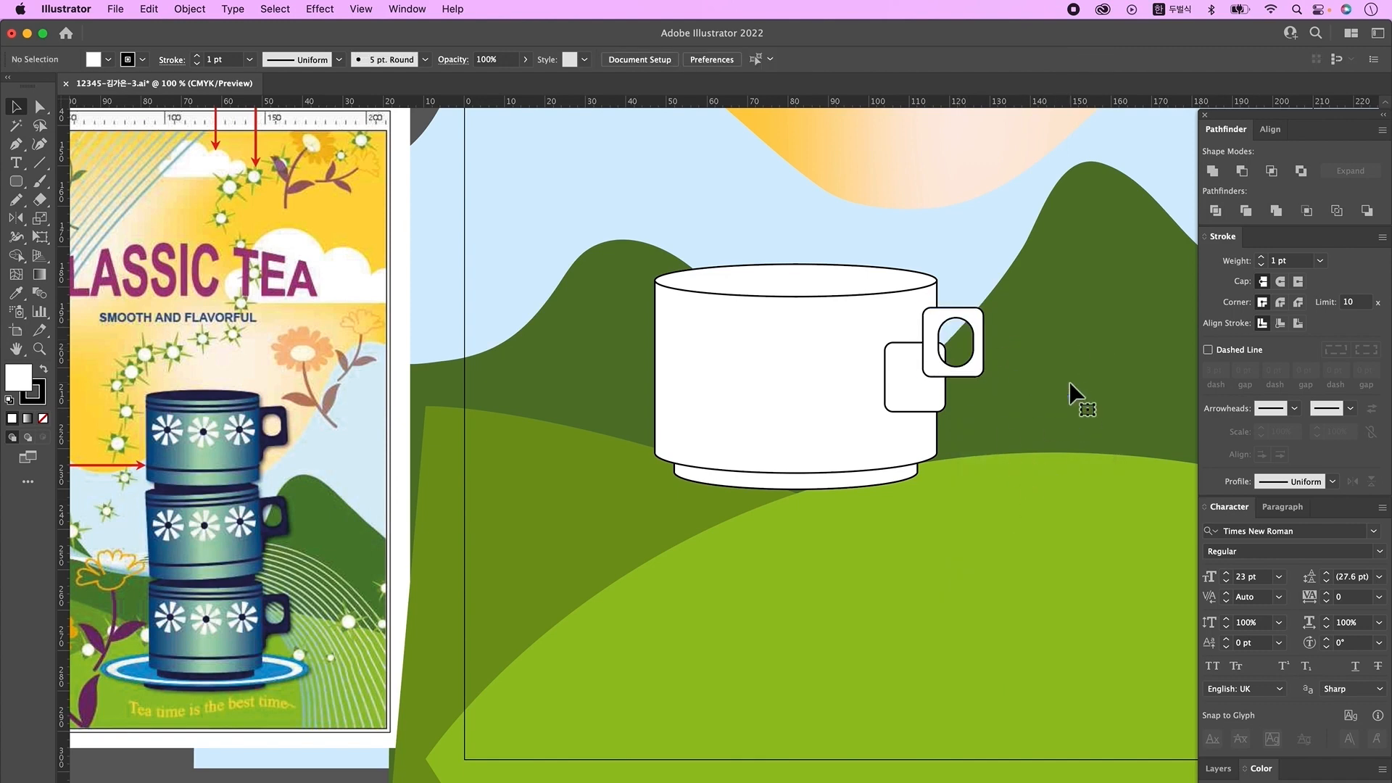
- Shorten the lower rounded rectangle from its upper edge and unite it with the pierced handle shape
click(901, 345)
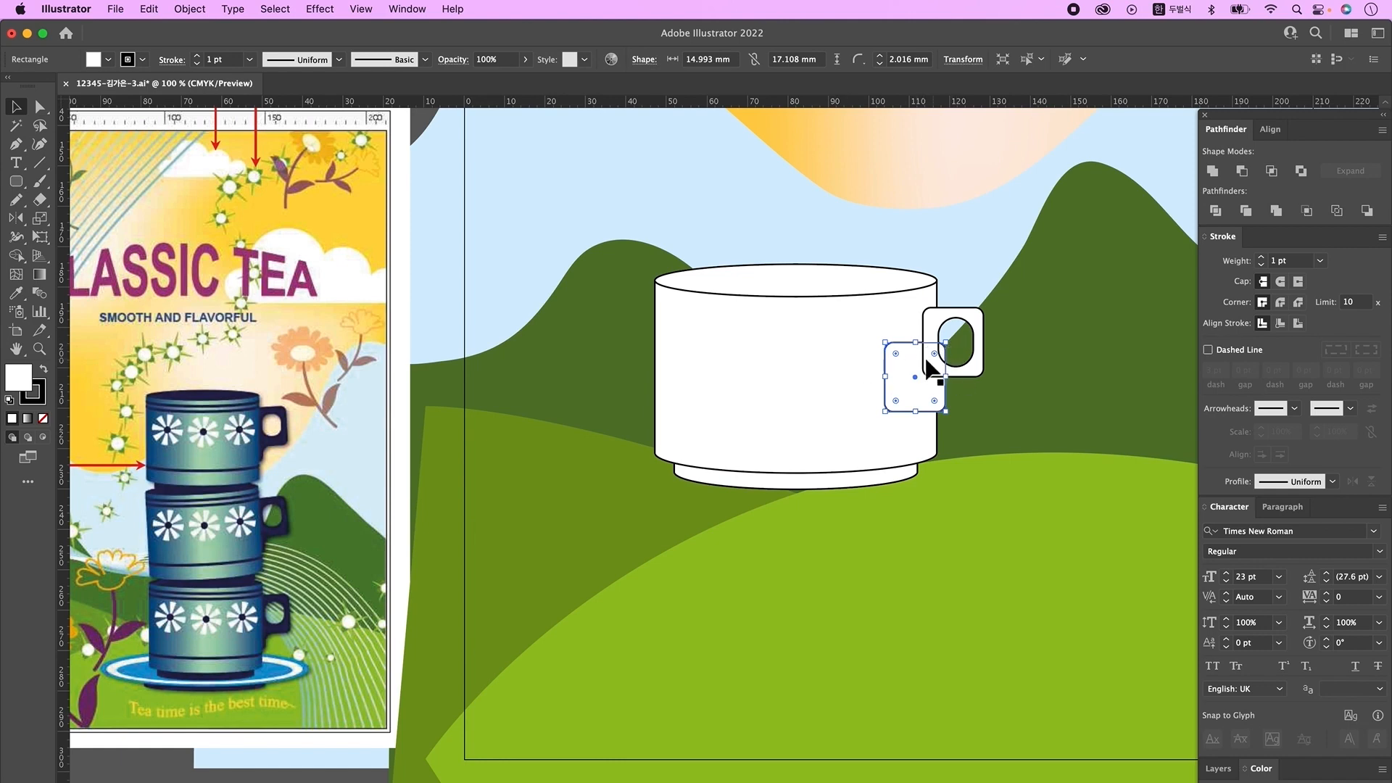
drag(925, 348, 928, 371)
click(1014, 477)
drag(883, 413, 971, 369)
click(1212, 171)
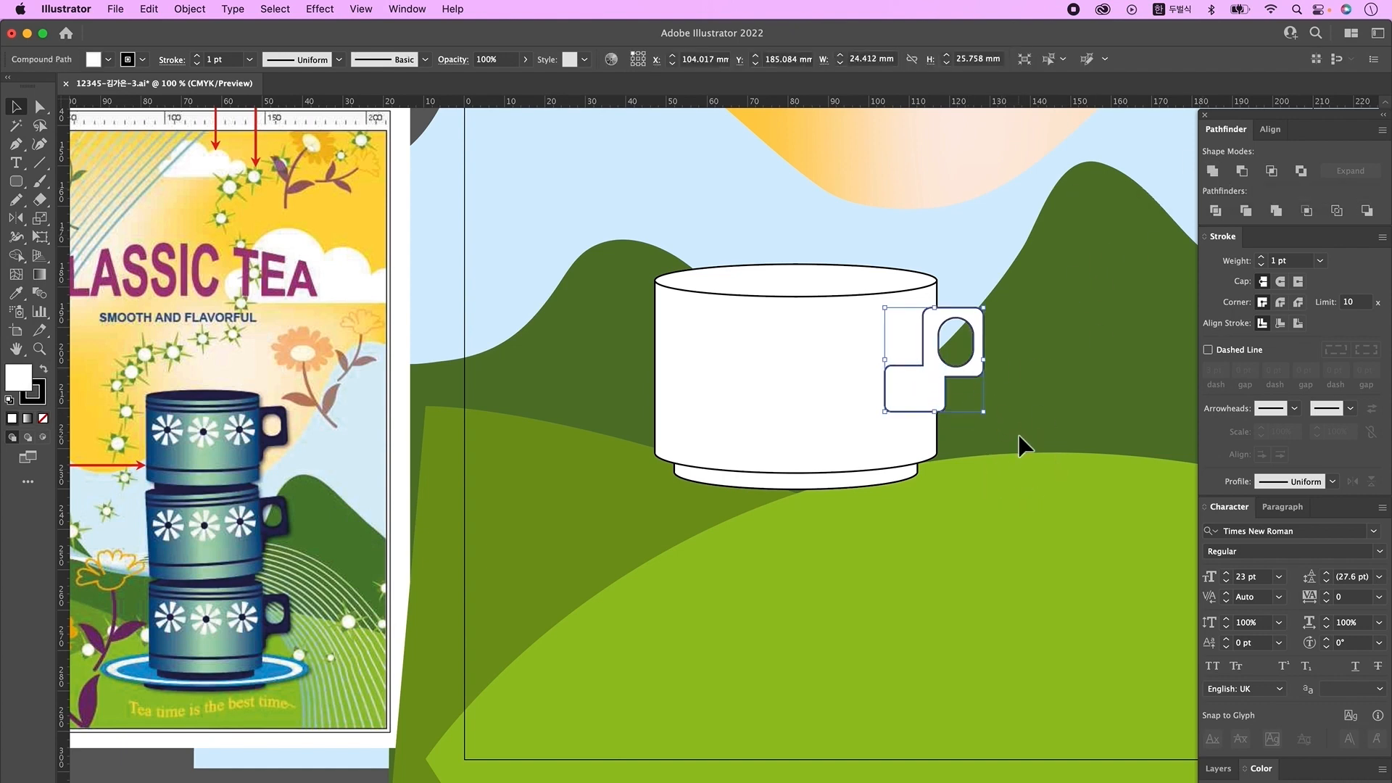
- Bring the cup body, rim and base in front of the handle
drag(787, 232, 860, 652)
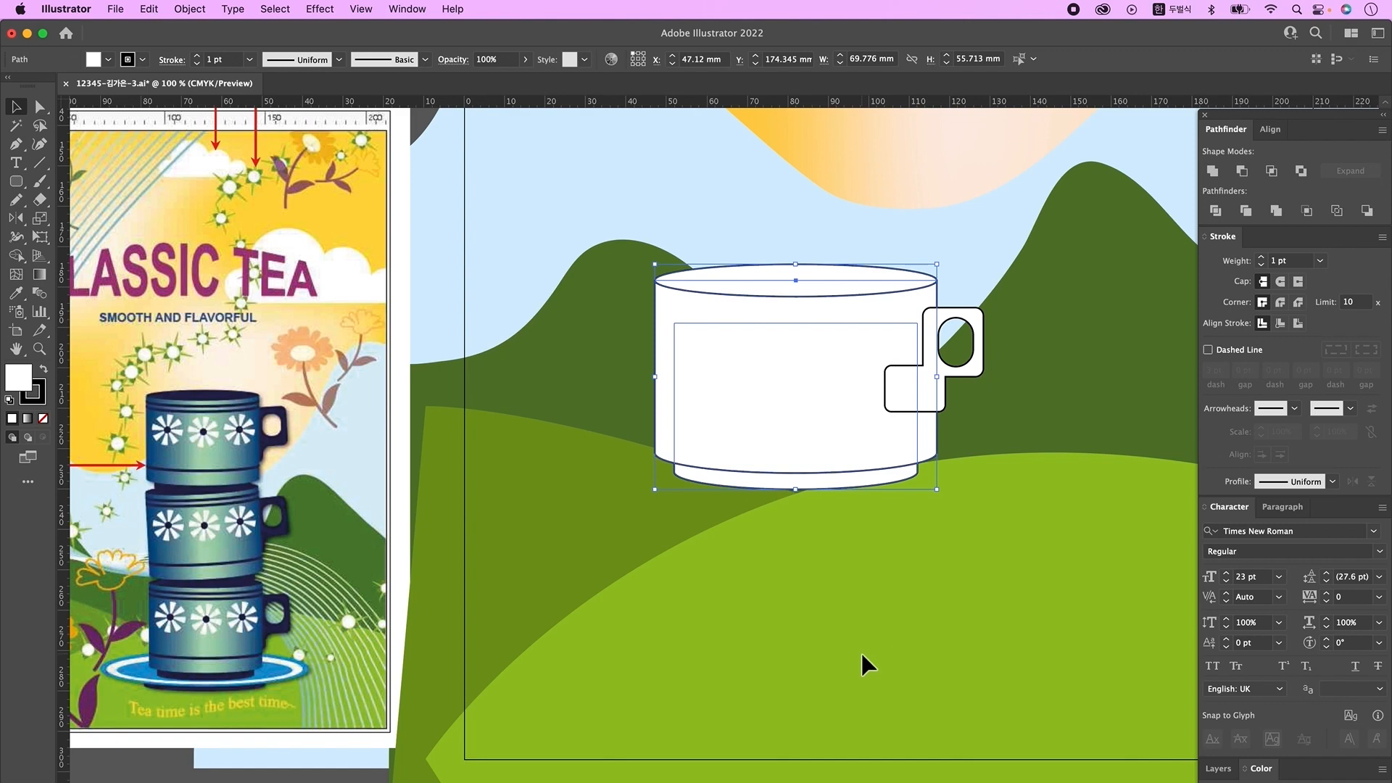
key(super+shift+bracketright)
click(863, 655)
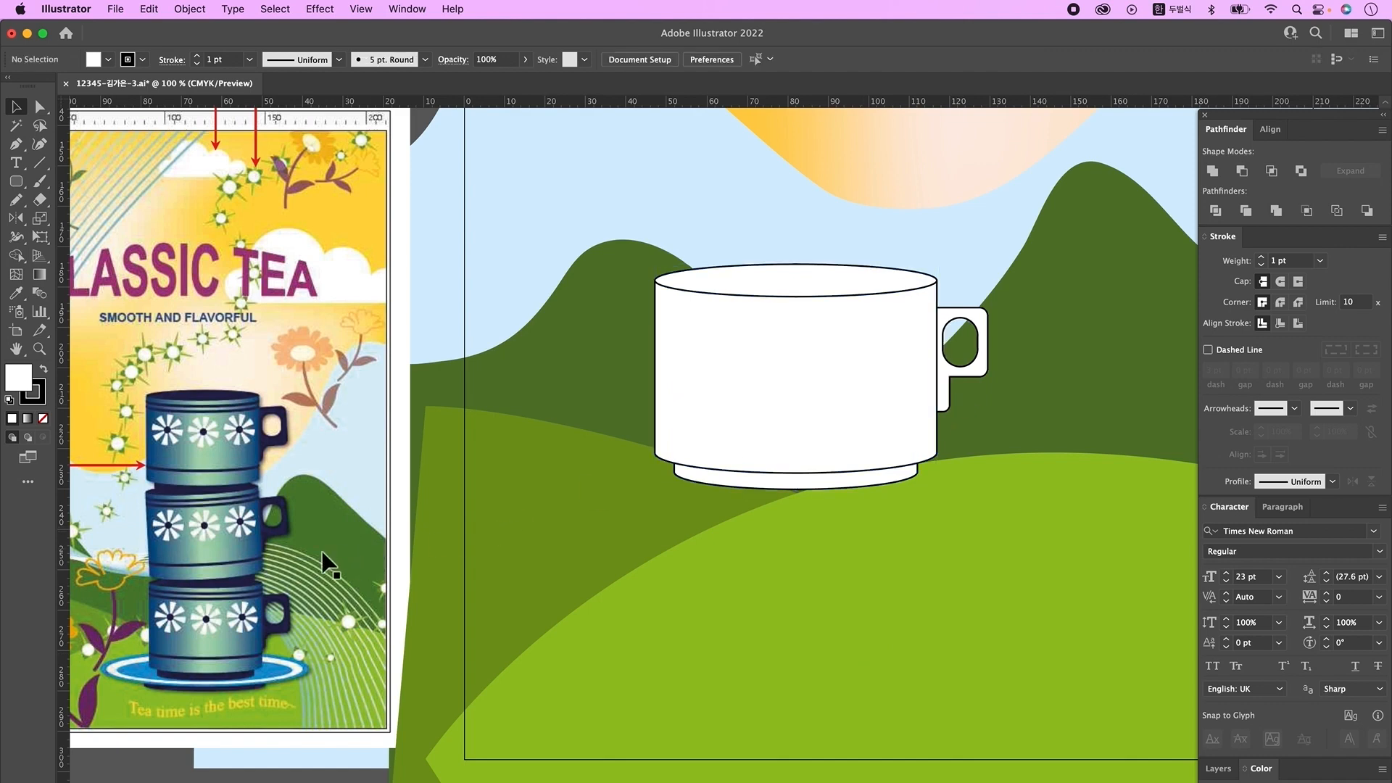
- Round the inner corner where the handle meets its lower stem to a radius of about 2.4 mm
click(39, 106)
click(947, 386)
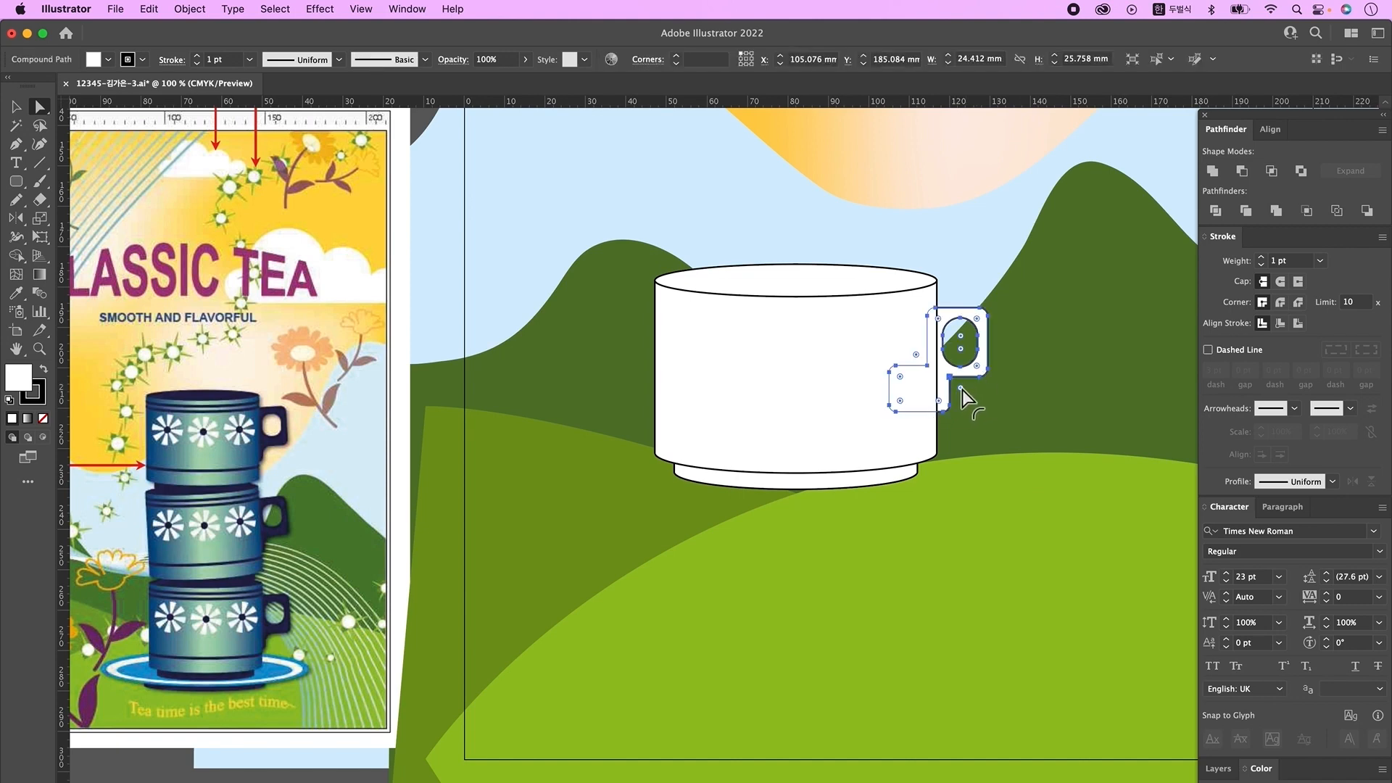
drag(963, 393, 963, 397)
click(961, 388)
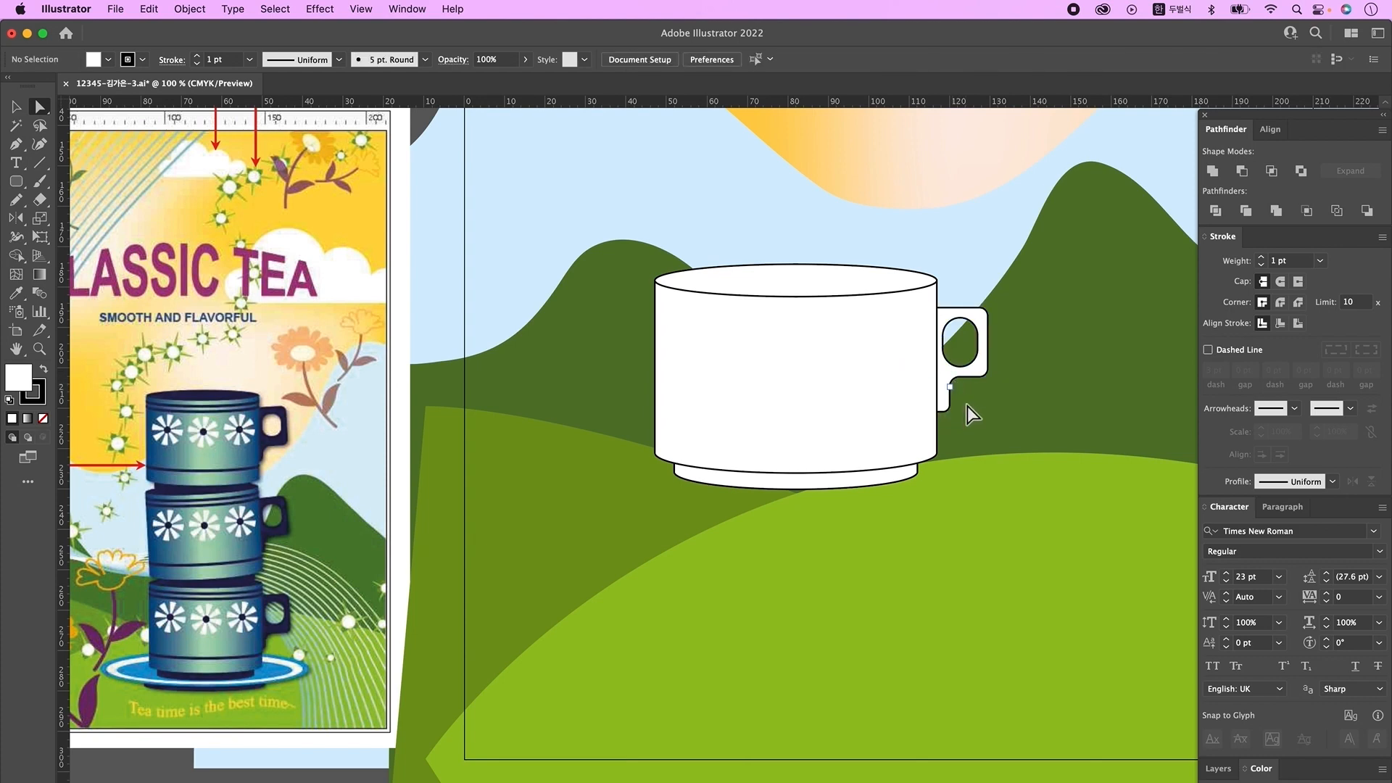
click(961, 390)
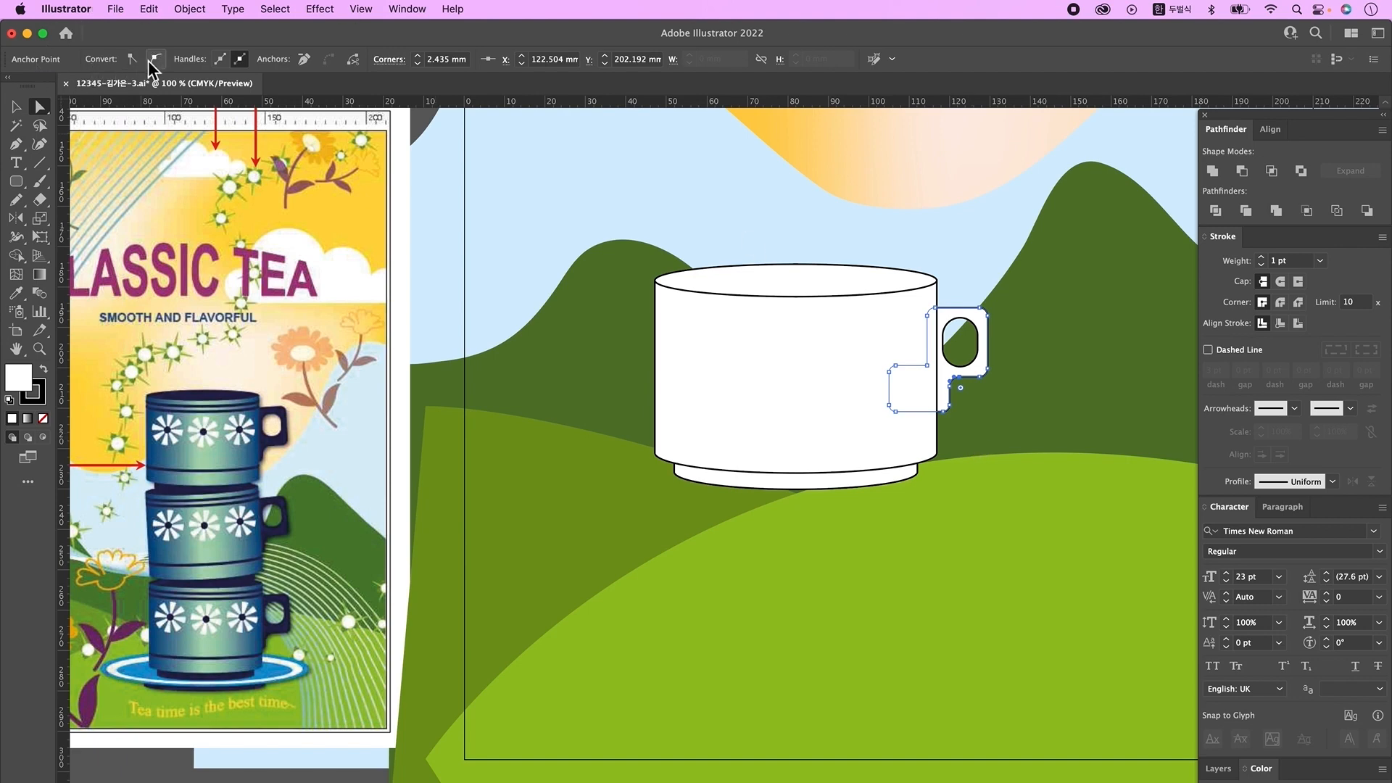
click(451, 611)
- Duplicate the cup's rim ellipse straight above the cup
drag(953, 580, 925, 587)
click(761, 274)
key(v)
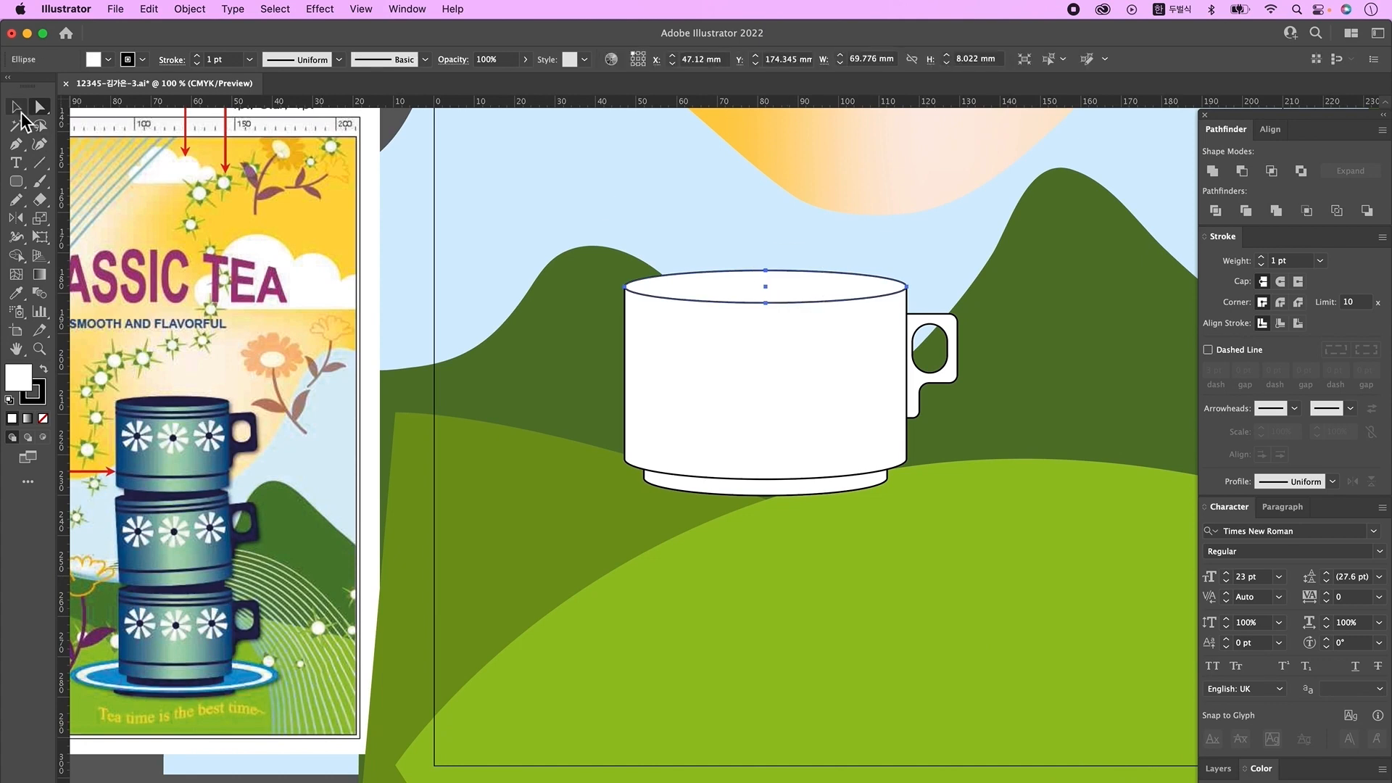
drag(877, 285, 824, 195)
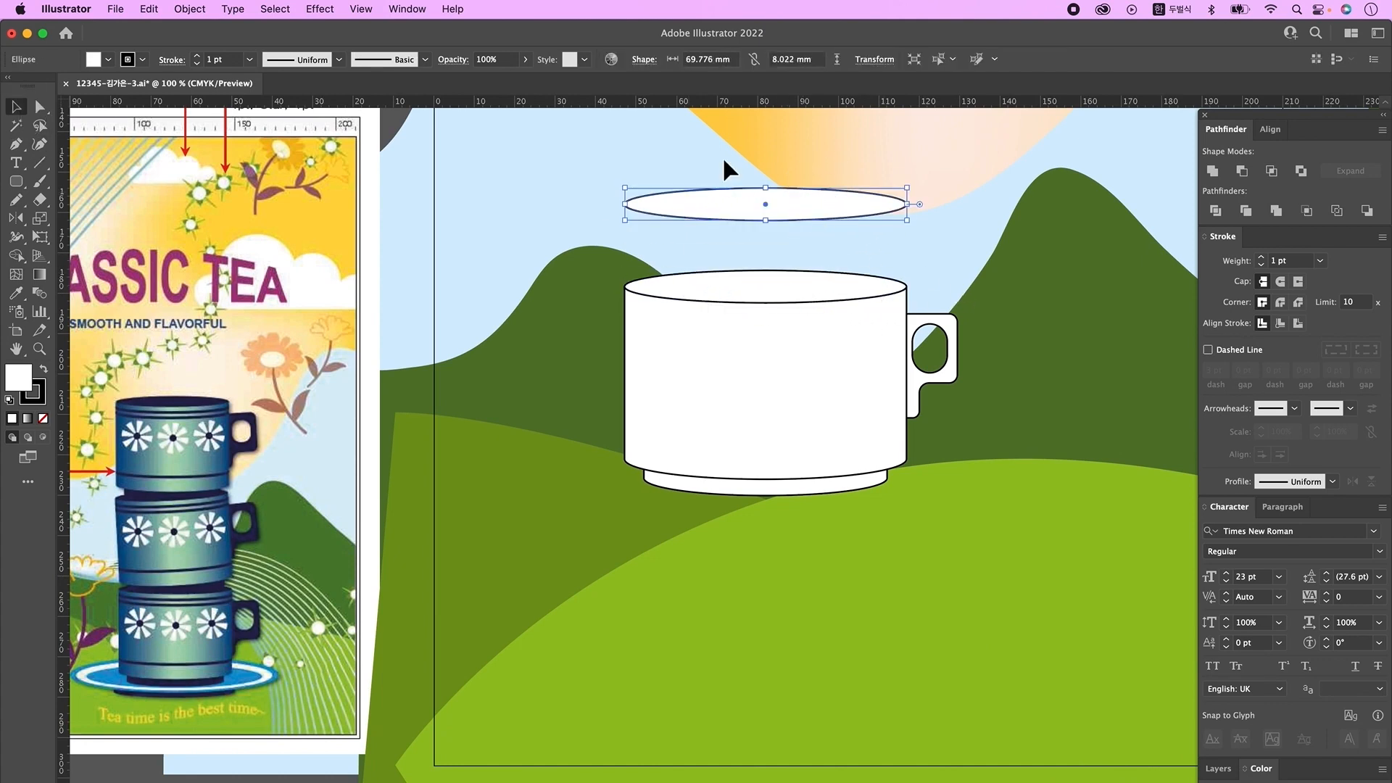
- Delete the duplicate ellipse's upper half, remove its fill, and place the remaining arc just below the cup's rim
click(39, 107)
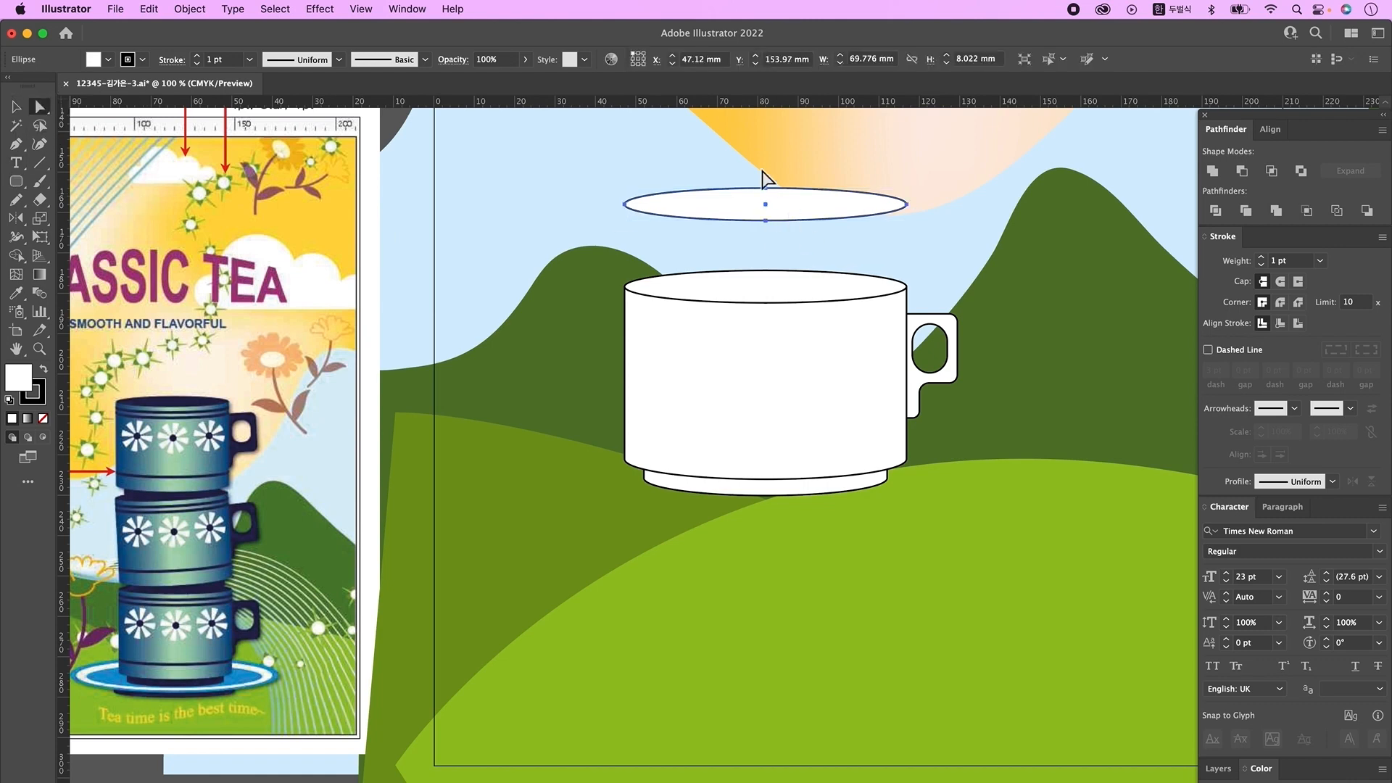
click(794, 207)
key(Delete)
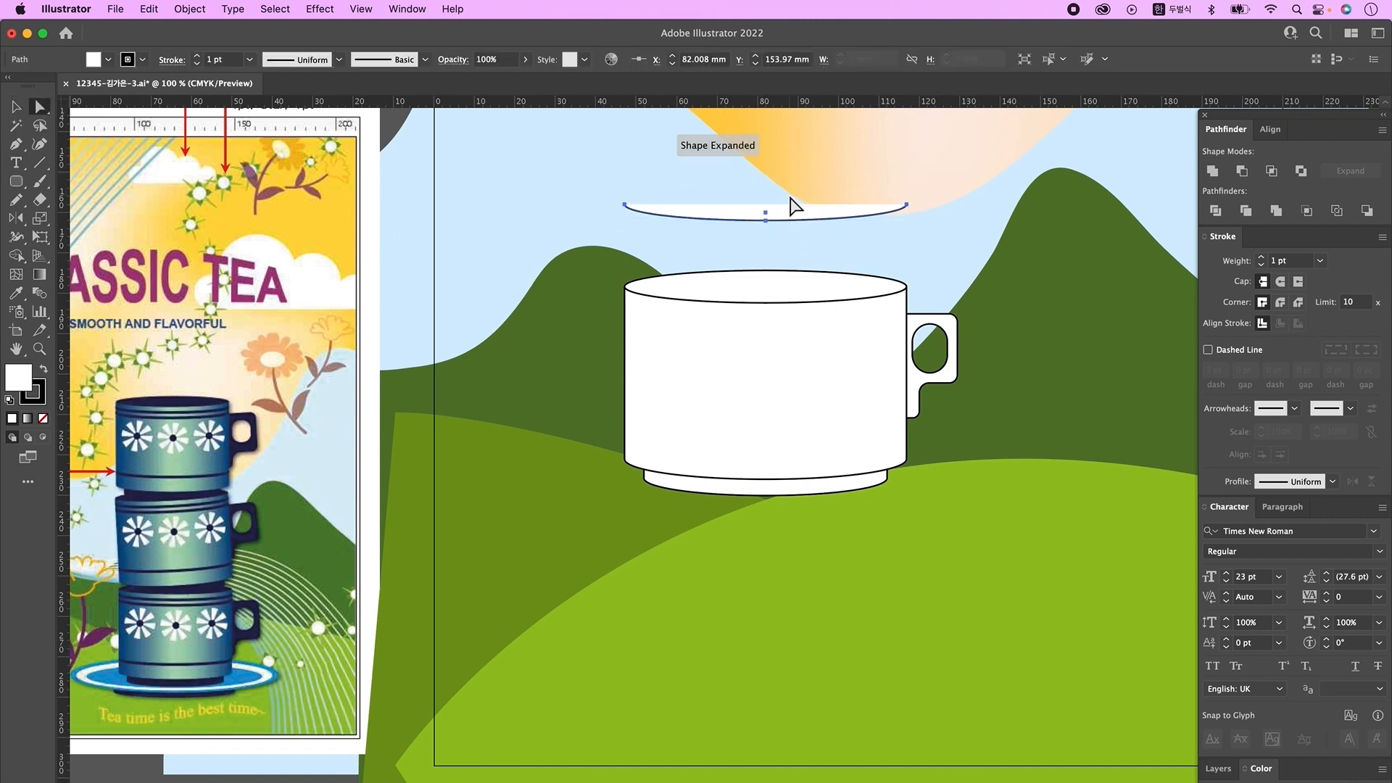
click(43, 418)
click(16, 106)
drag(806, 219, 797, 319)
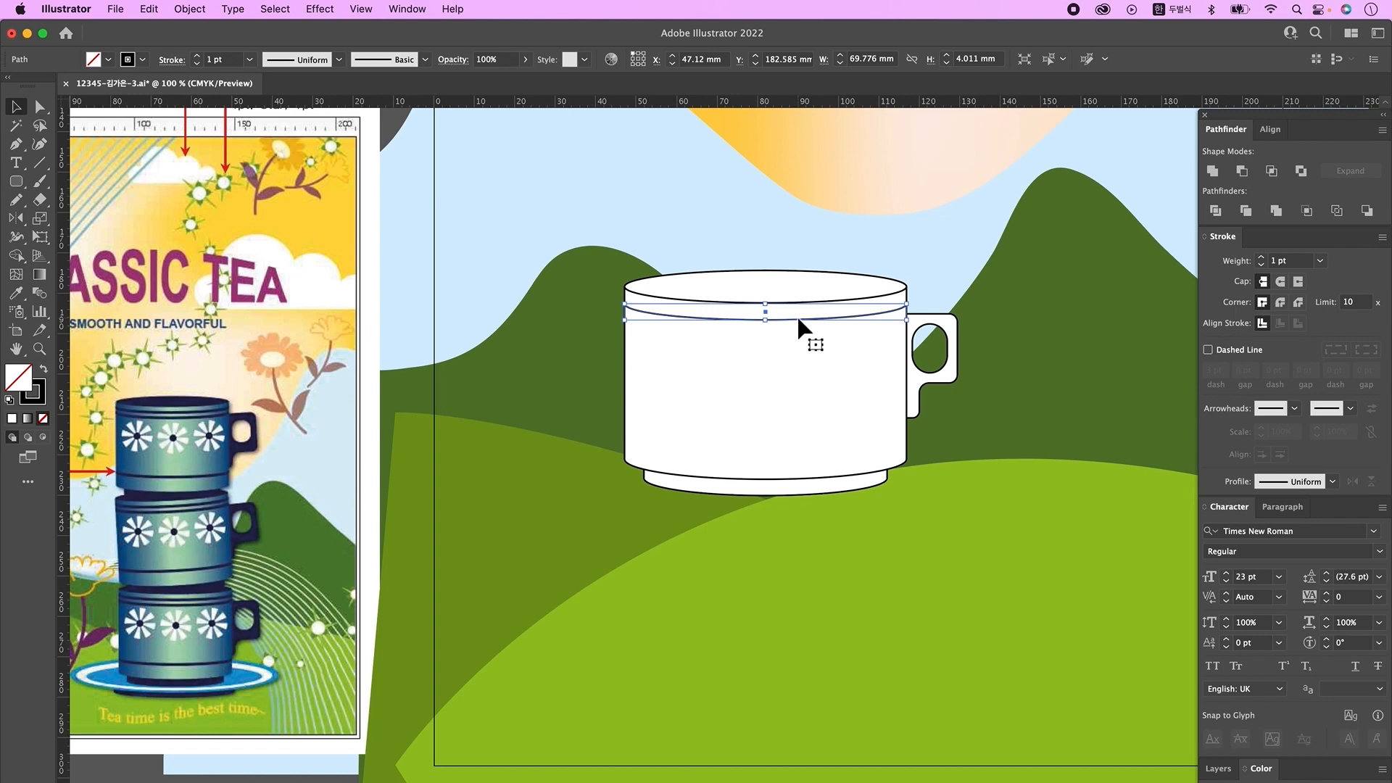
- Set the arc's stroke to 3 pt and copy it close below itself and near the bottom of the cup body
click(197, 62)
click(197, 63)
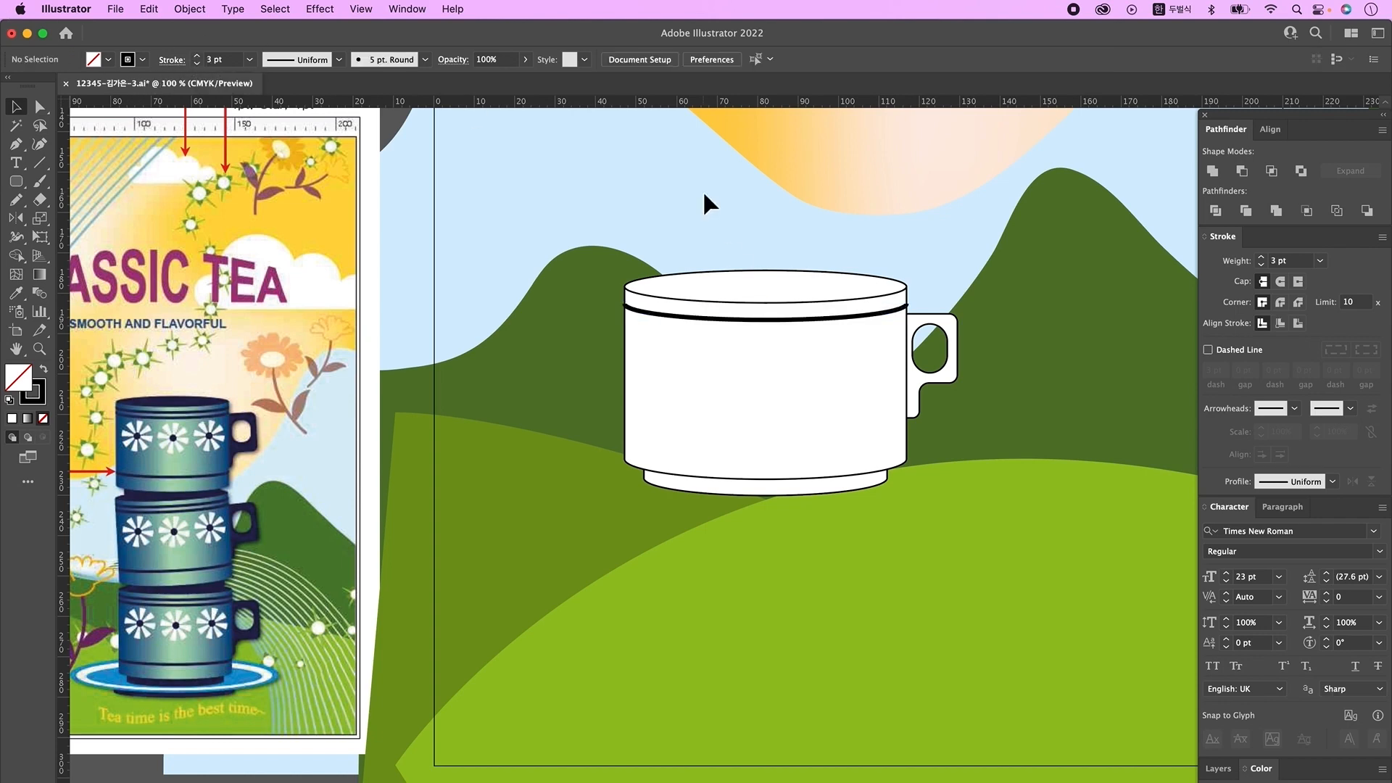
alt+drag(782, 328, 769, 448)
shift+click(777, 332)
shift+click(780, 319)
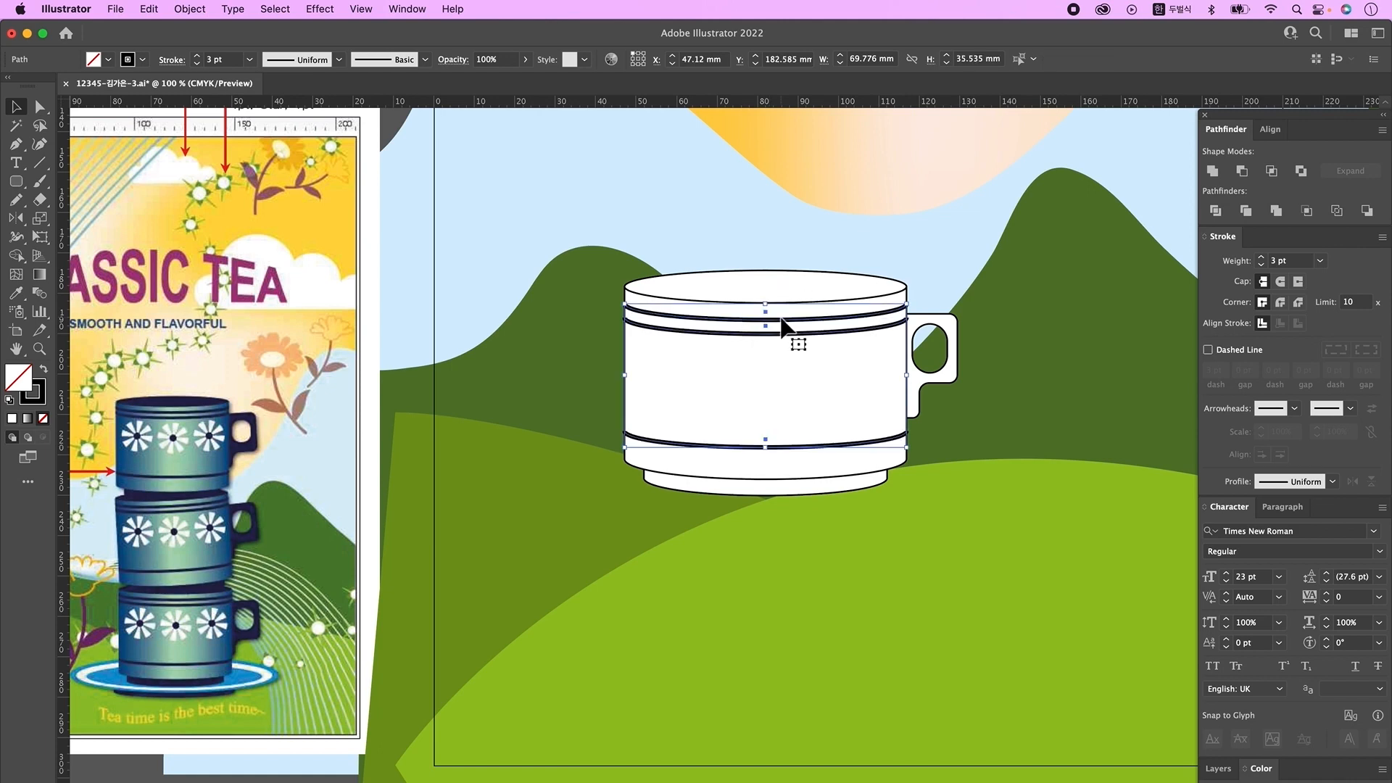
- Expand the fill and stroke of the three curved stripes into shapes
click(190, 9)
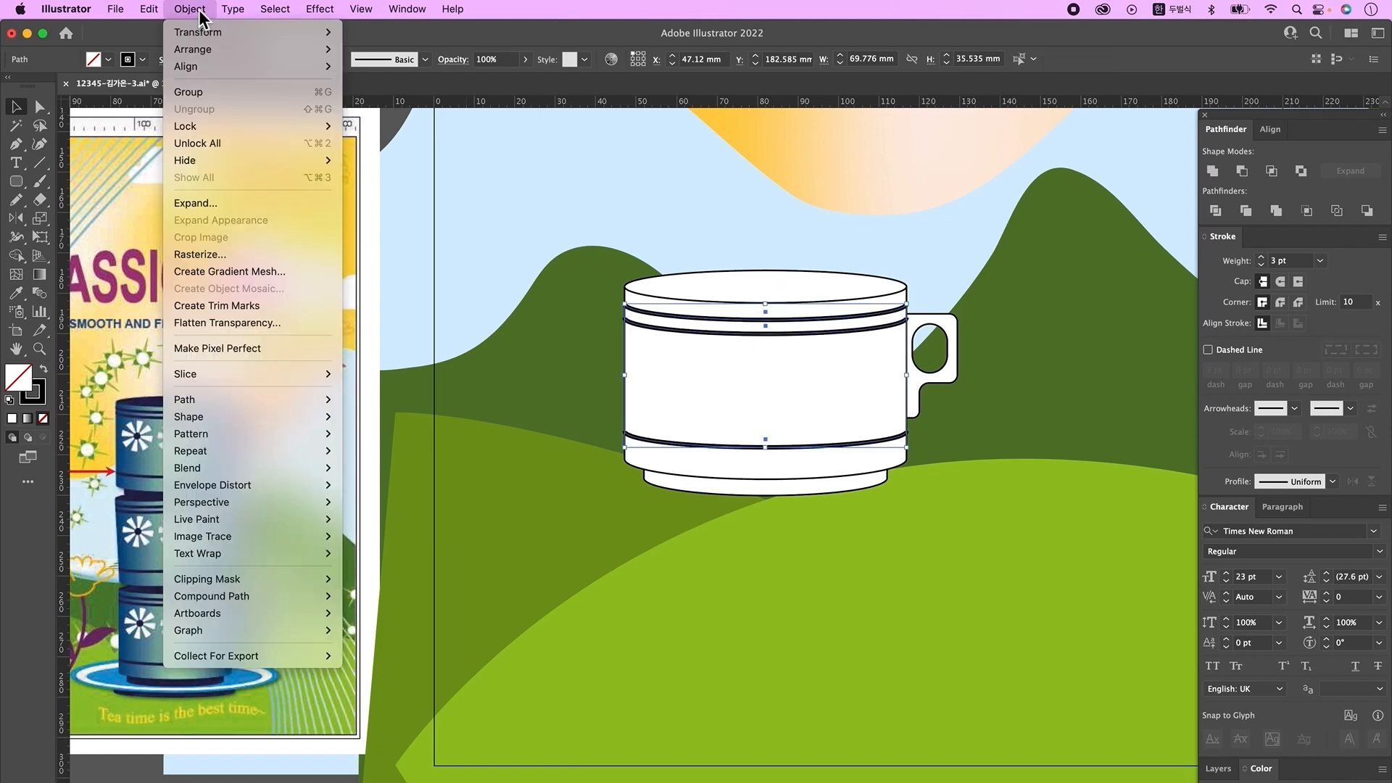
click(213, 202)
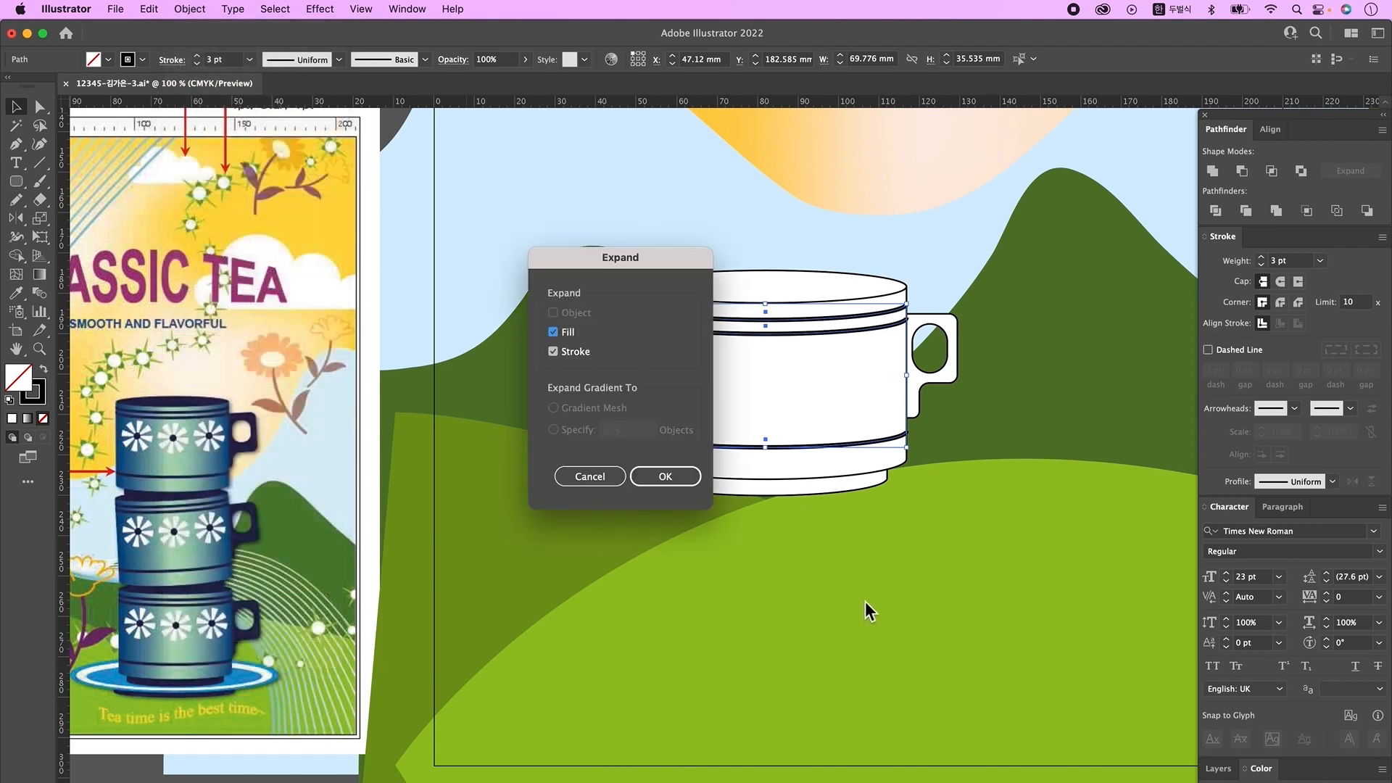
click(658, 480)
click(885, 590)
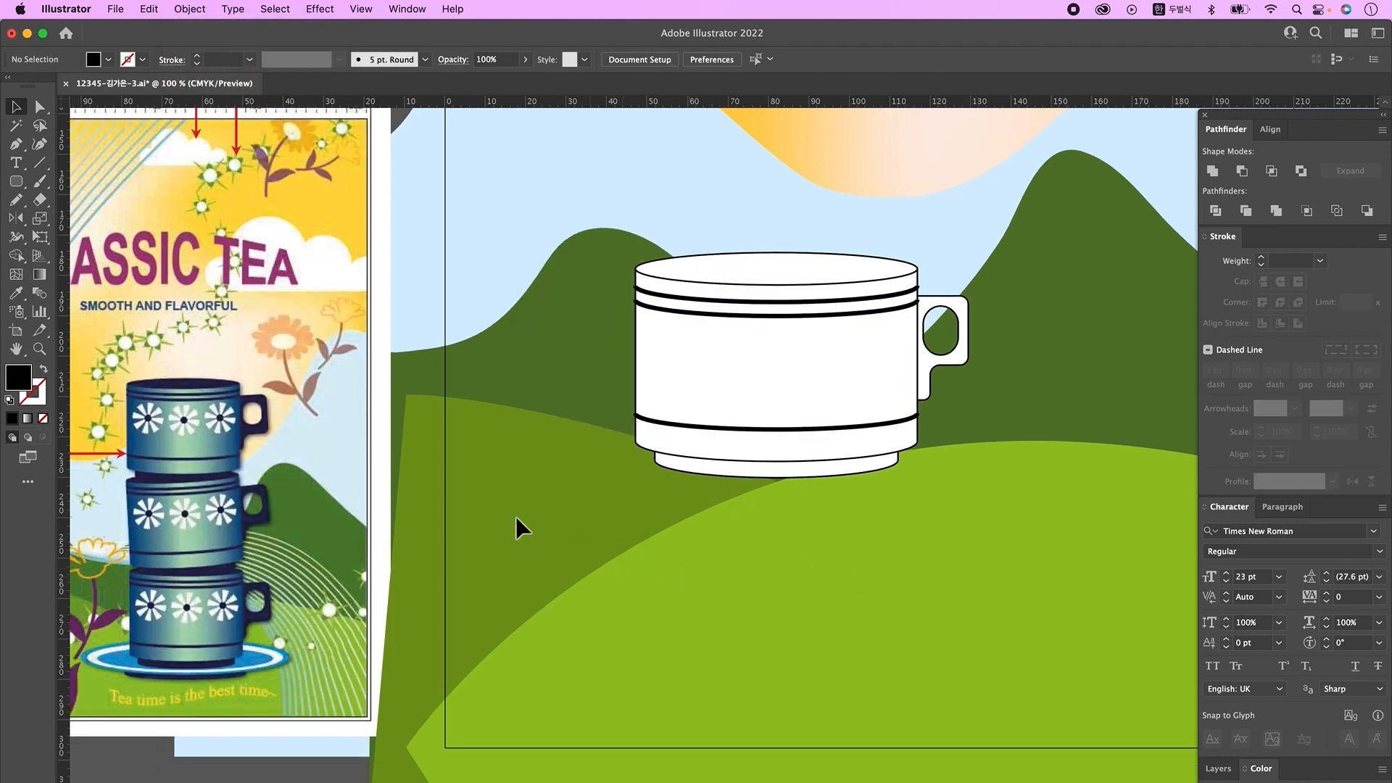
- Draw a circle about 11 mm across below the cup with the default white fill and black stroke
click(20, 187)
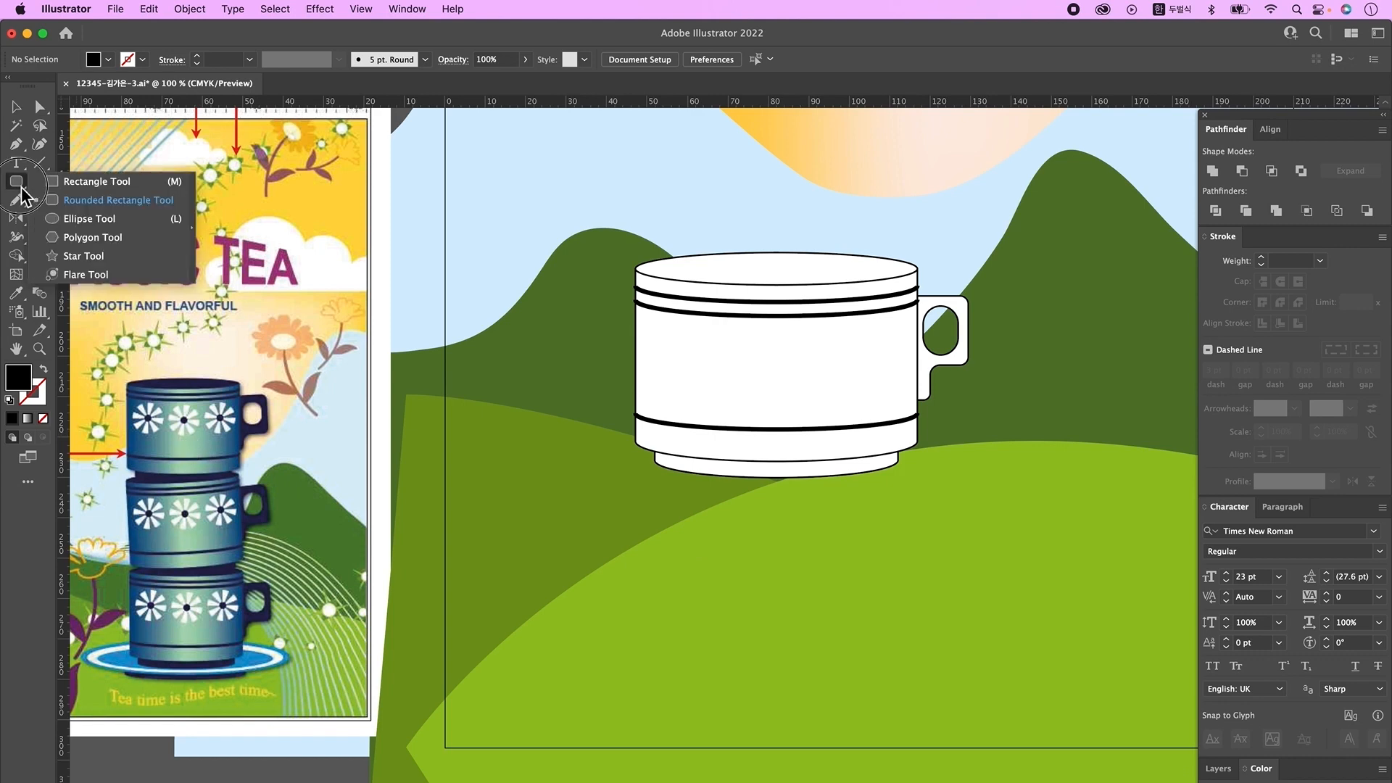
click(95, 223)
drag(773, 571, 814, 610)
key(d)
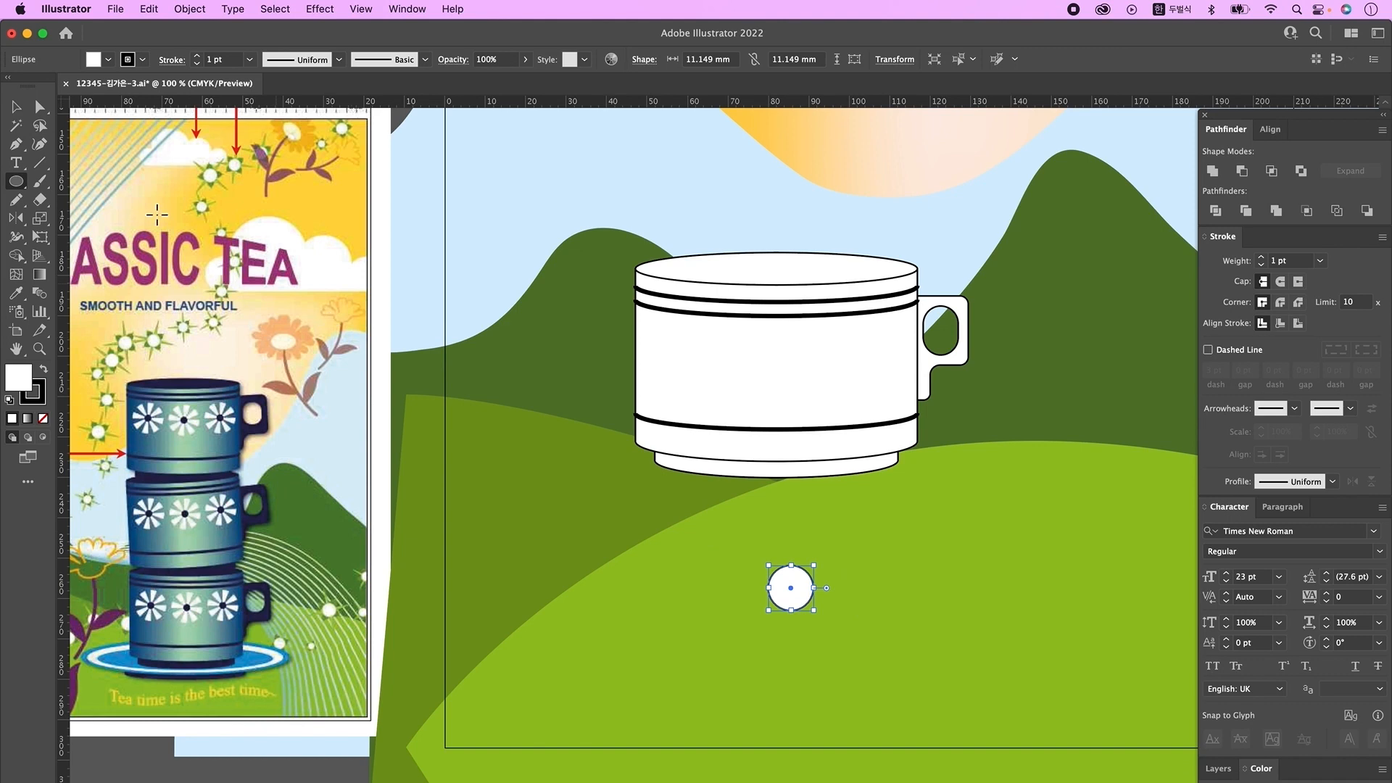
- Create a three-sided polygon with a 17.639 mm radius beside the circle and turn it to point downward
click(21, 187)
click(94, 239)
click(882, 556)
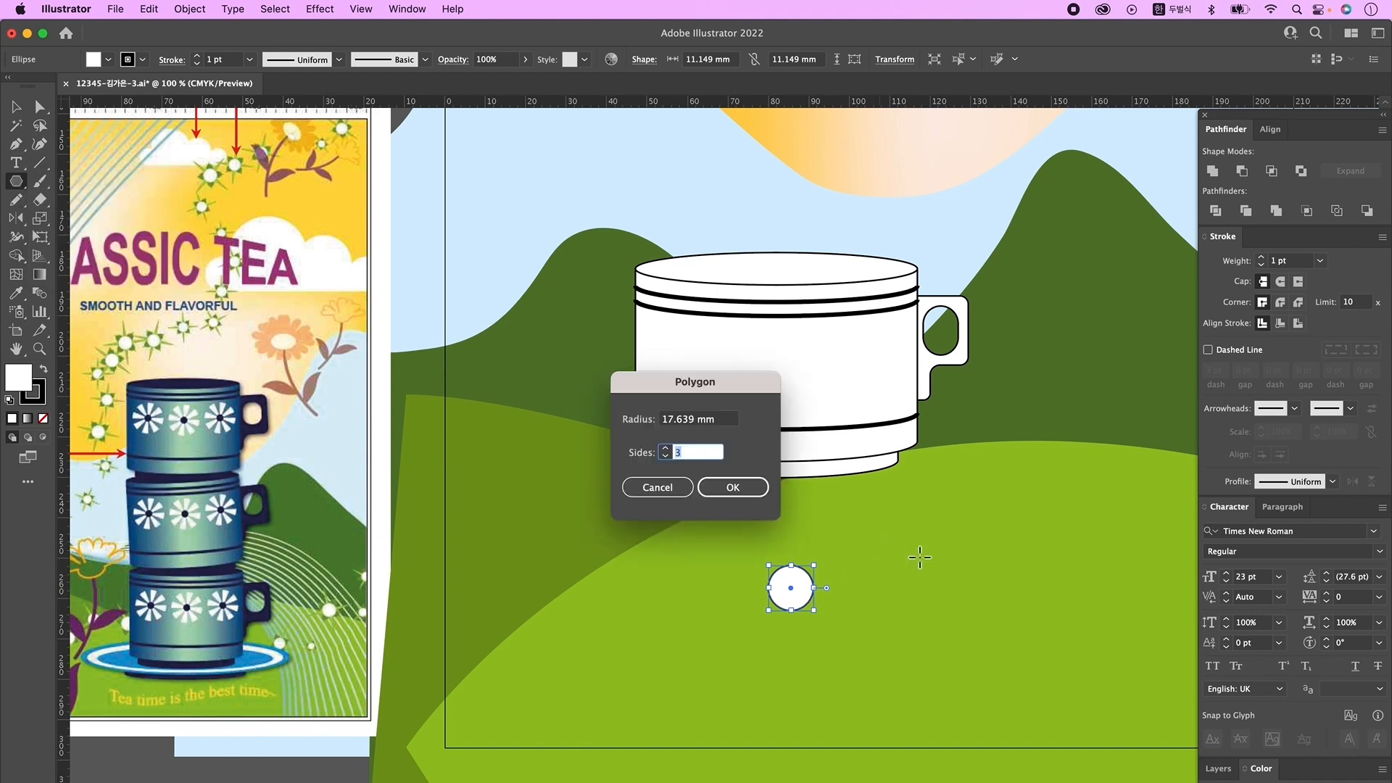
key(Return)
key(v)
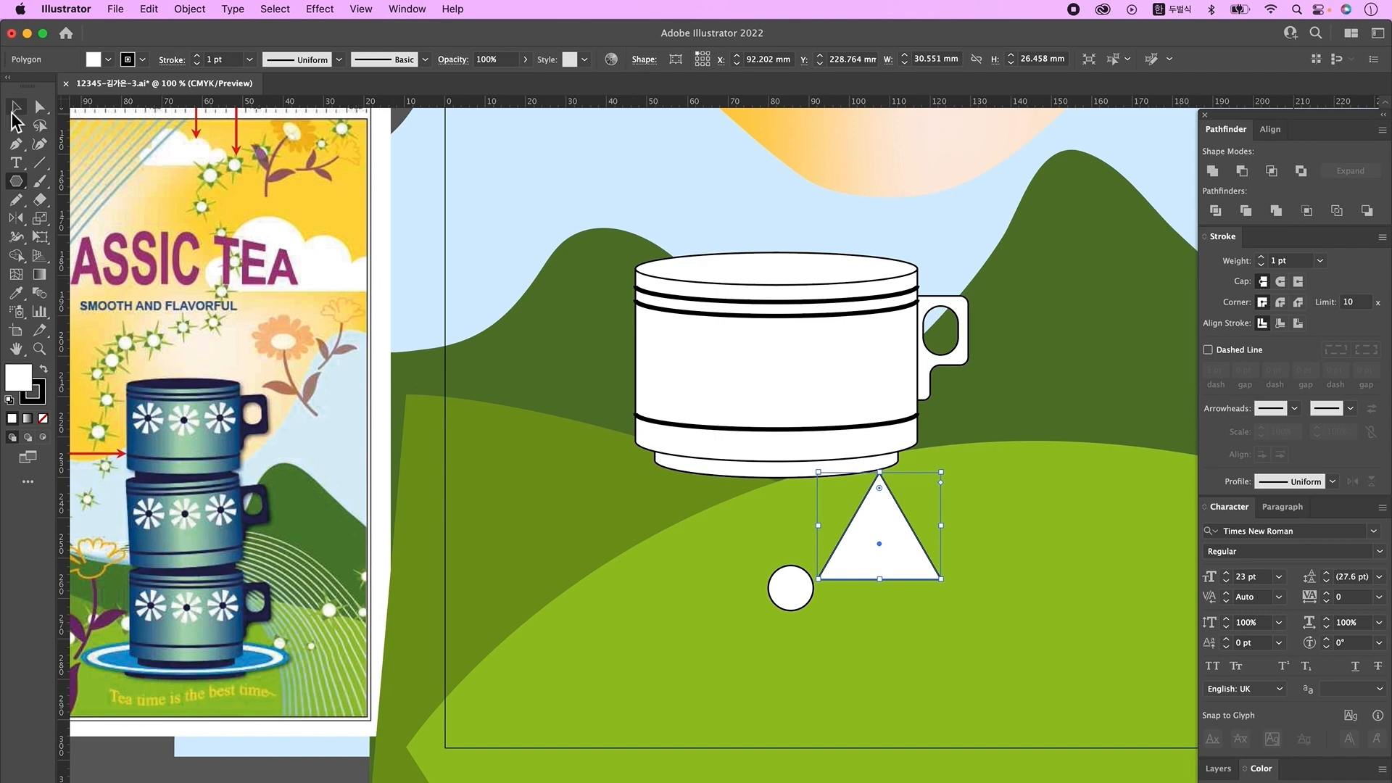
drag(949, 589, 776, 380)
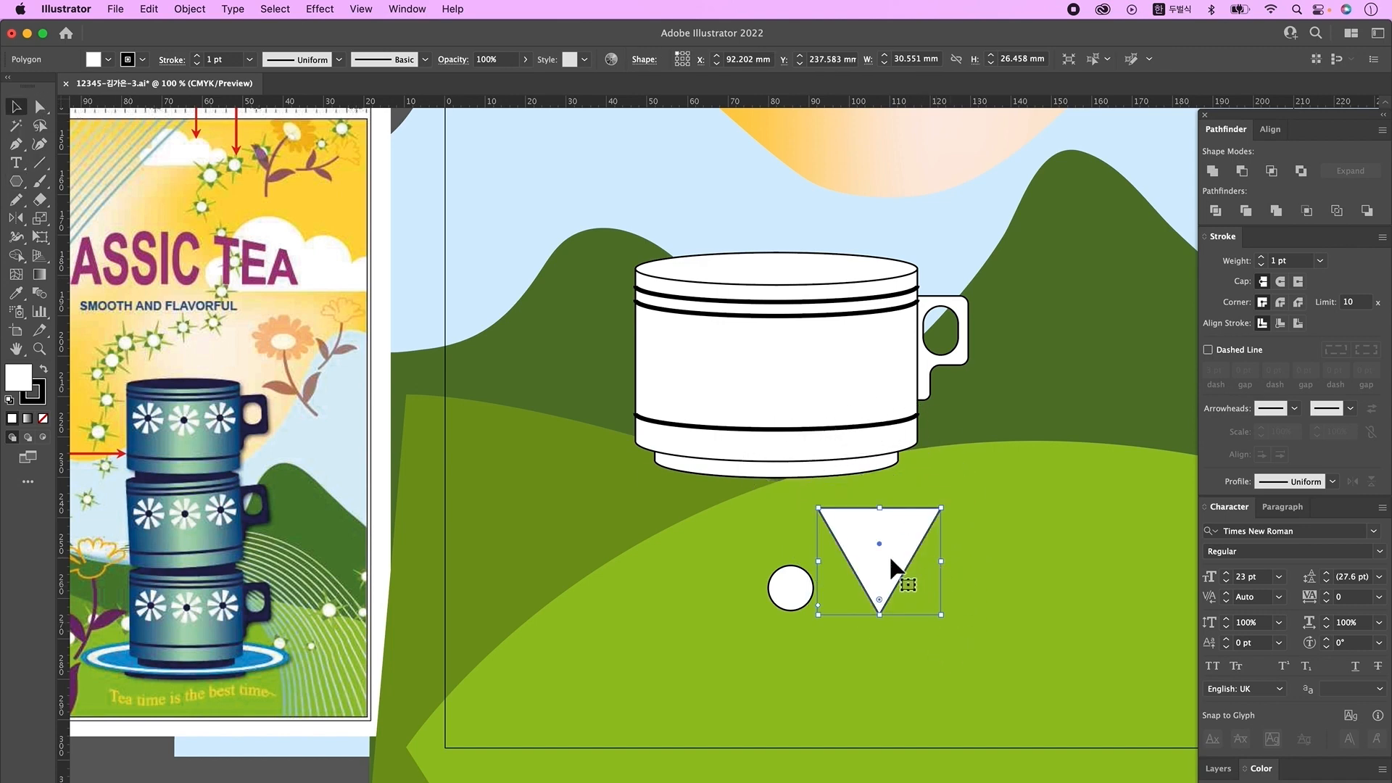
- Shrink the circle and narrow the triangle to about 8.6 × 18 mm, centred above it with the tip inside
drag(785, 593, 780, 628)
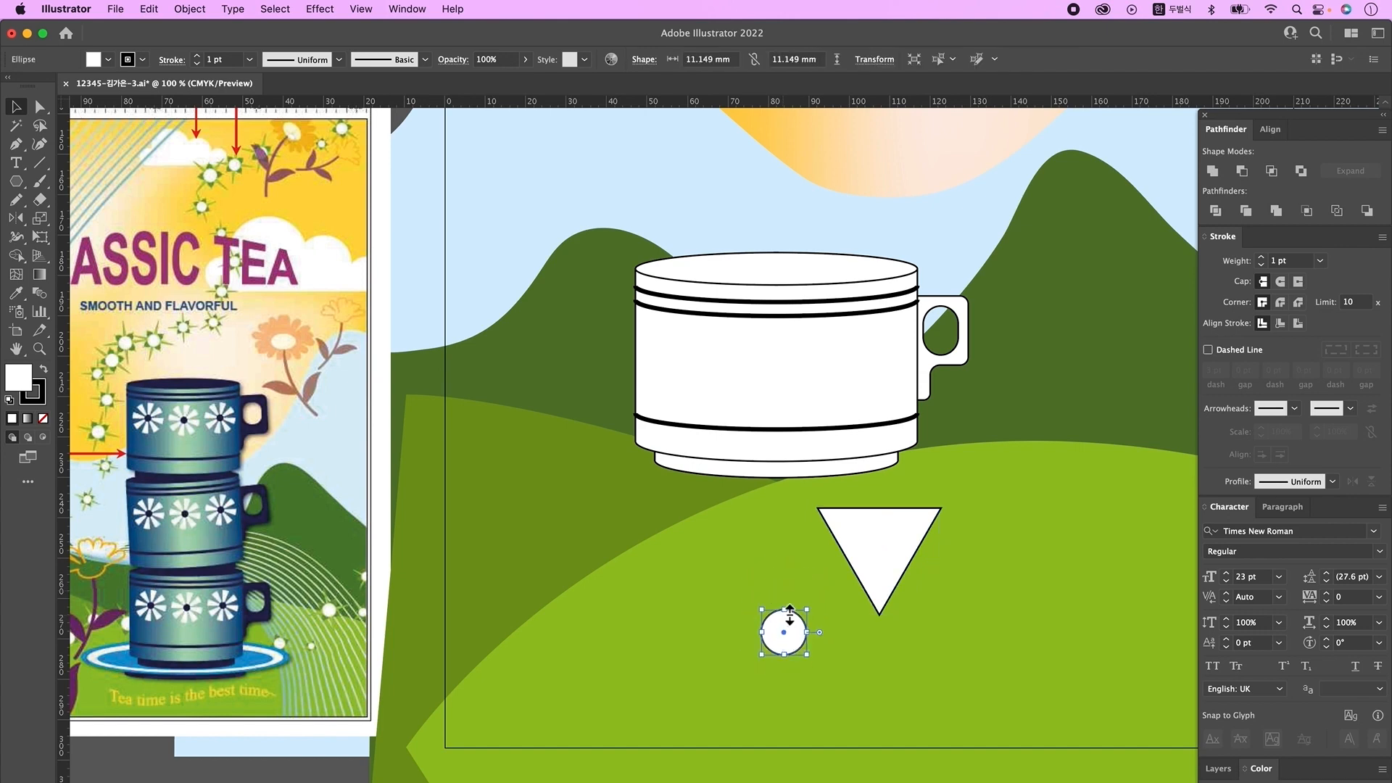
drag(880, 558, 783, 564)
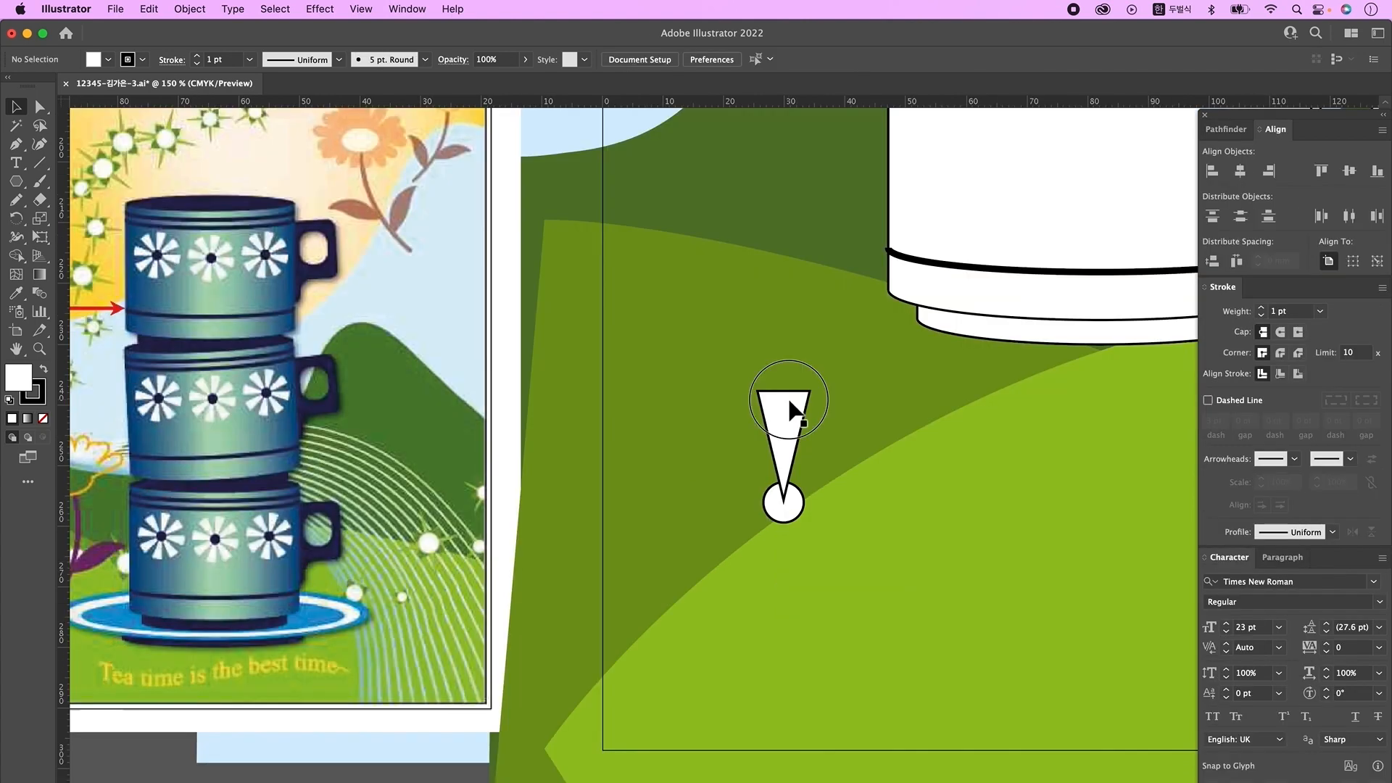
drag(793, 404, 794, 410)
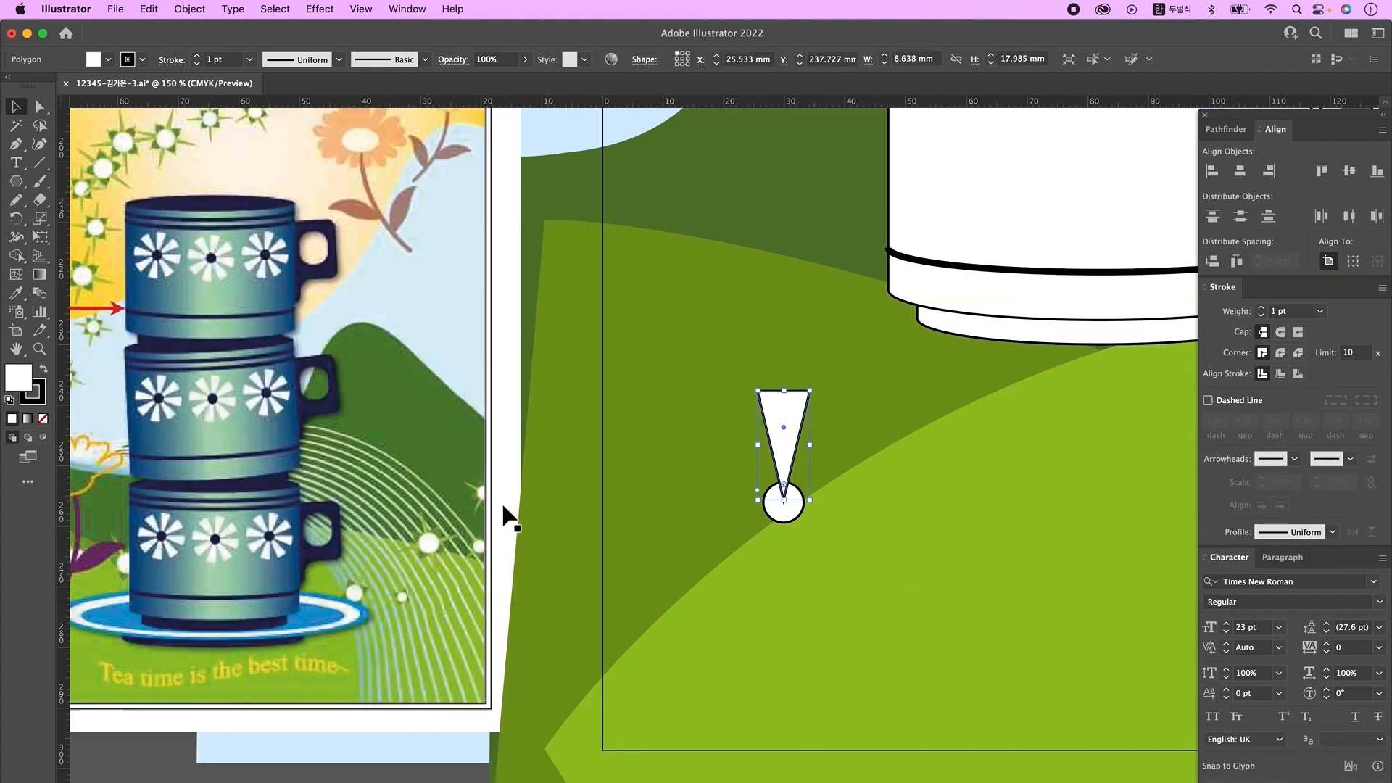
- In outline view, rotate a copy of the triangle by 360/8 degrees around the circle's centre
click(16, 217)
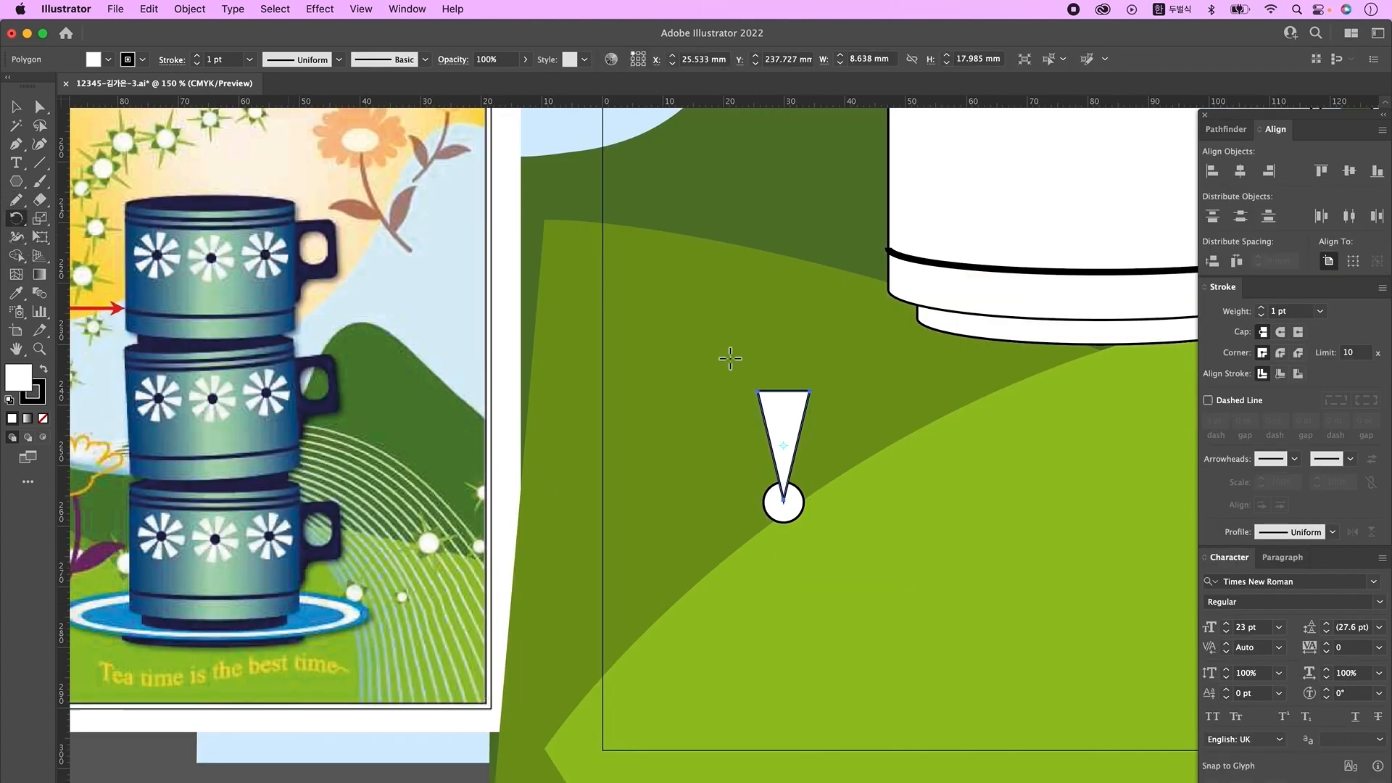
key(super+y)
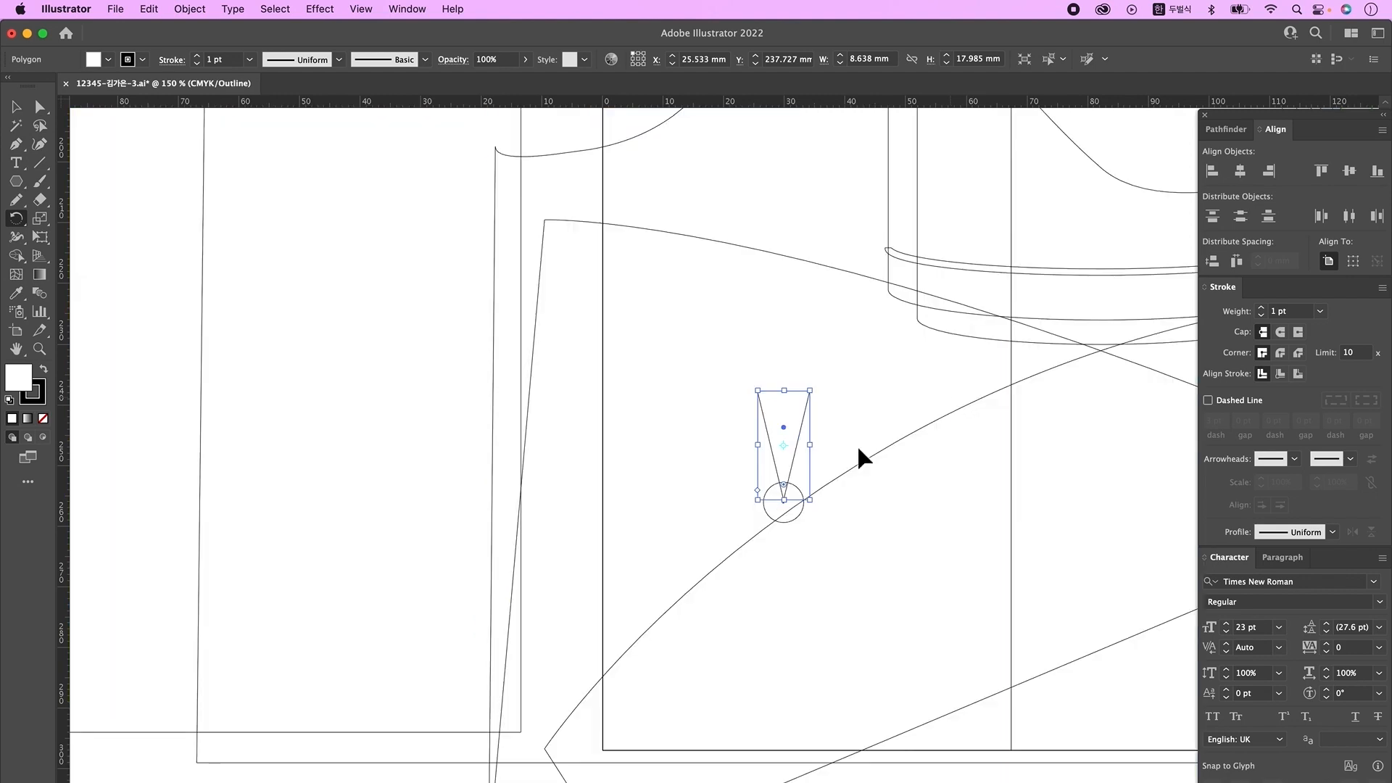
drag(771, 488, 888, 561)
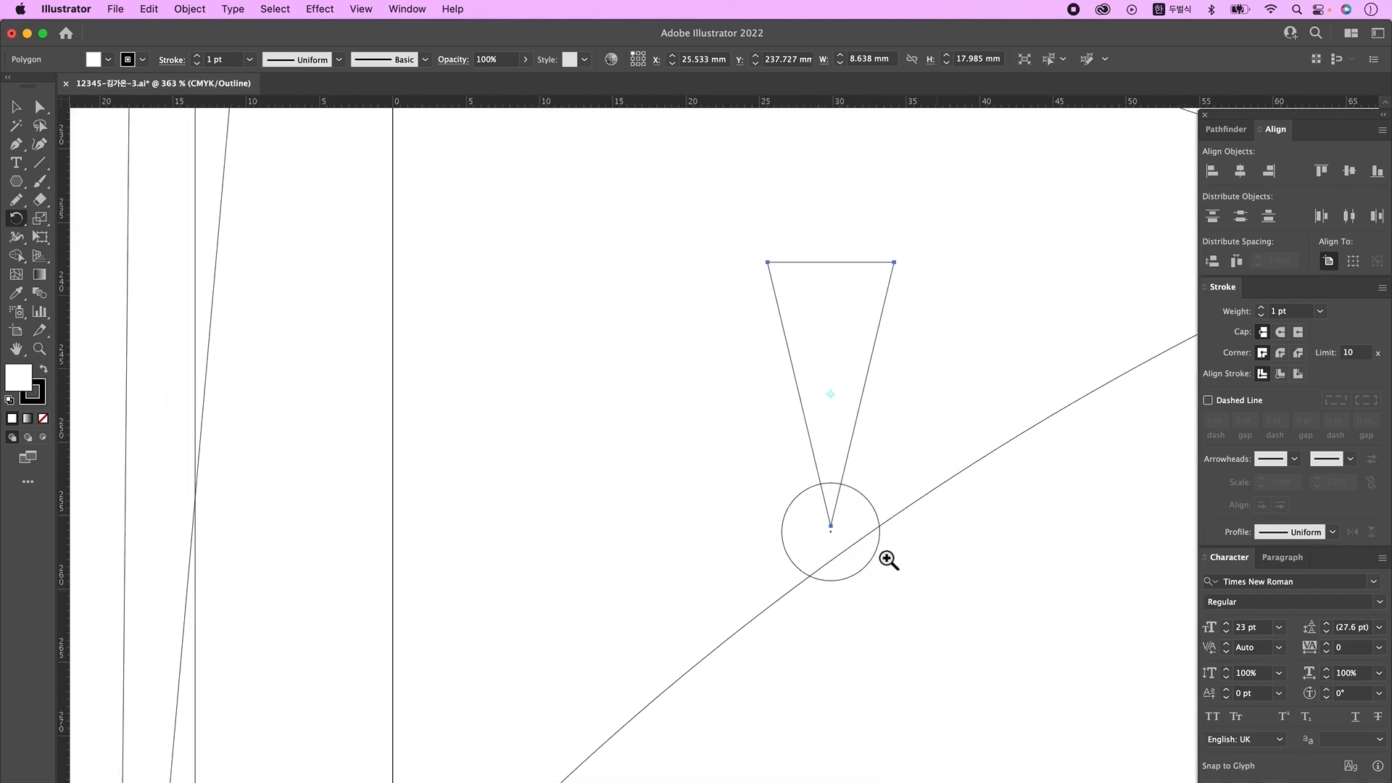
alt+click(832, 528)
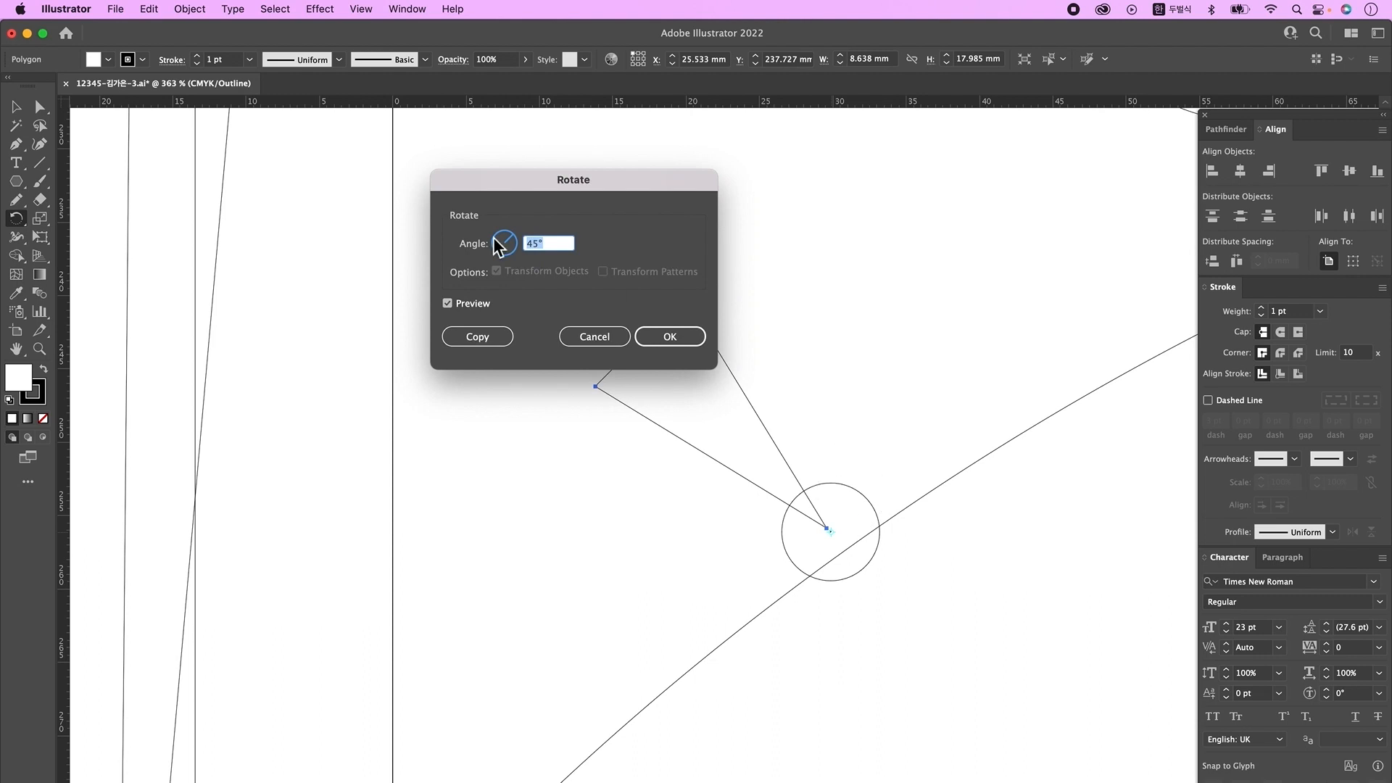
text(360/8)
click(493, 338)
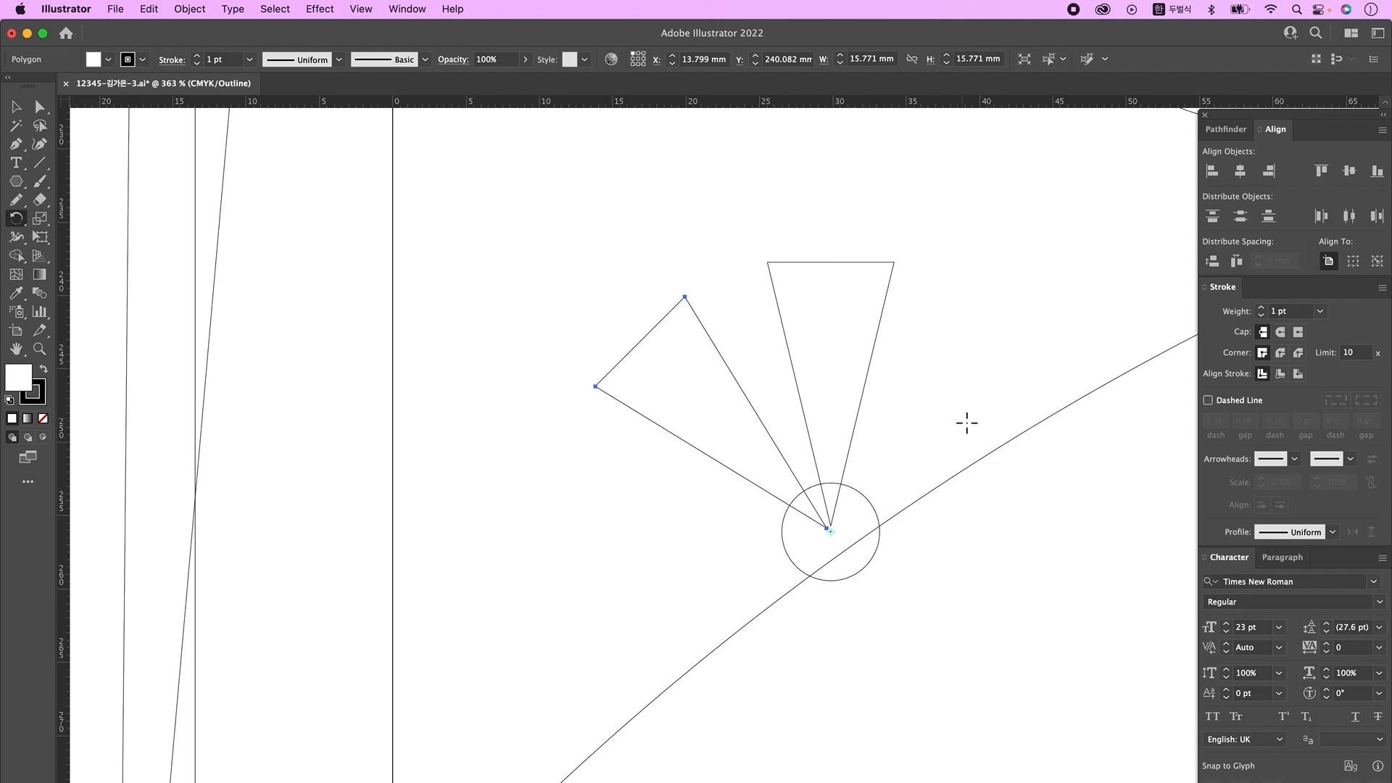
- Repeat the rotated copy six times to form an eight-petal flower and return to preview mode
key(ctrl+d)
key(ctrl+d)
key(ctrl+d)
key(ctrl+d)
key(ctrl+d)
key(ctrl+d)
key(ctrl+y)
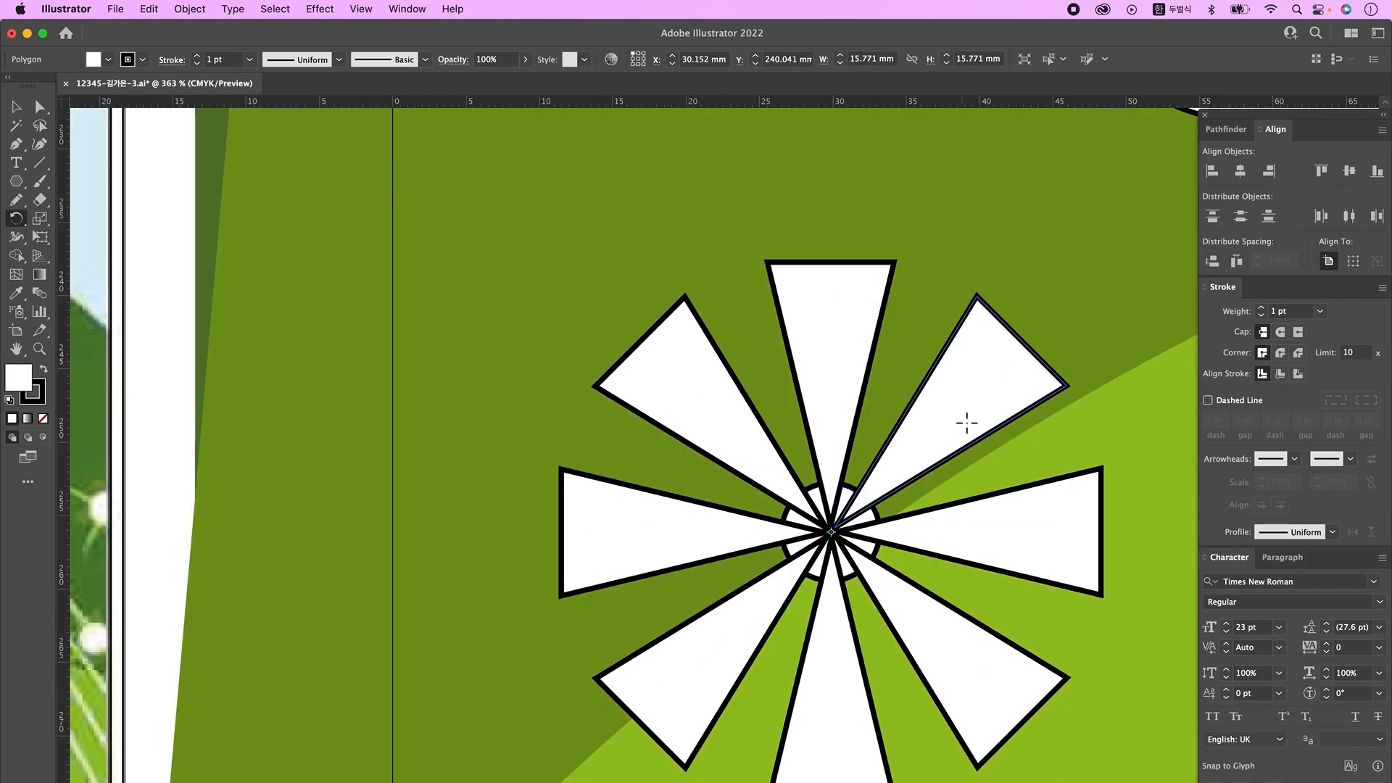
alt+super+click(909, 525)
alt+super+click(909, 525)
alt+super+click(910, 525)
drag(524, 479, 935, 514)
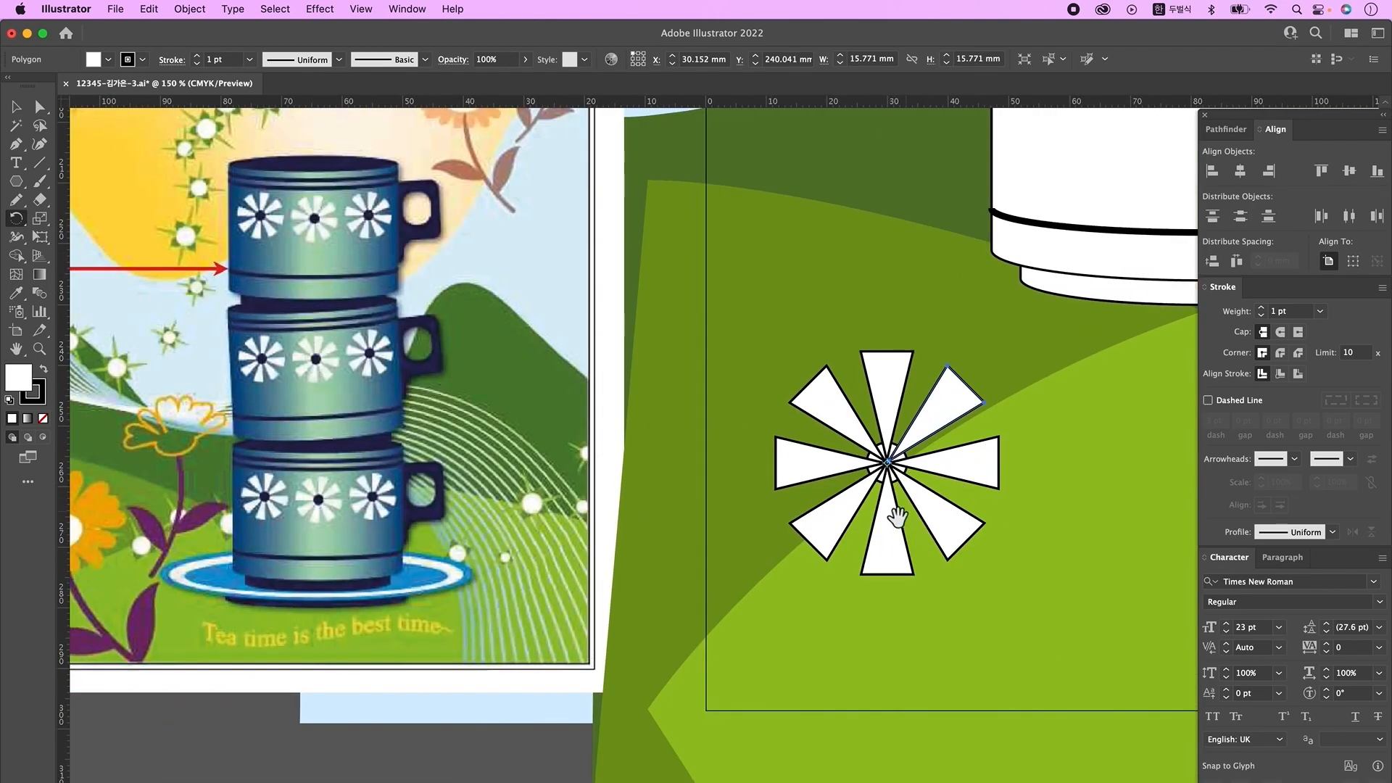
- Group the eight triangular petals and send them behind the centre circle
key(v)
click(914, 467)
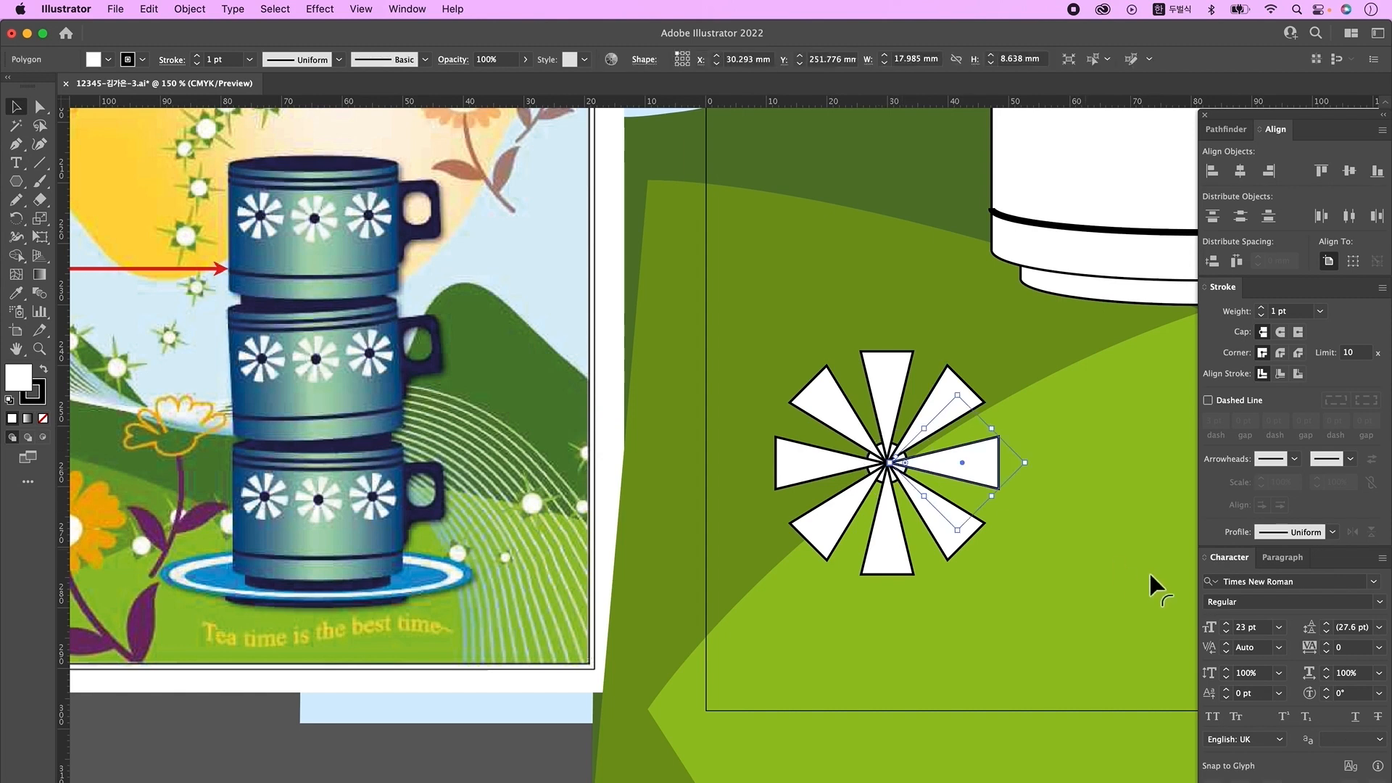
drag(962, 568, 882, 519)
key(z)
shift+click(884, 527)
key(super+g)
key(super+bracketleft)
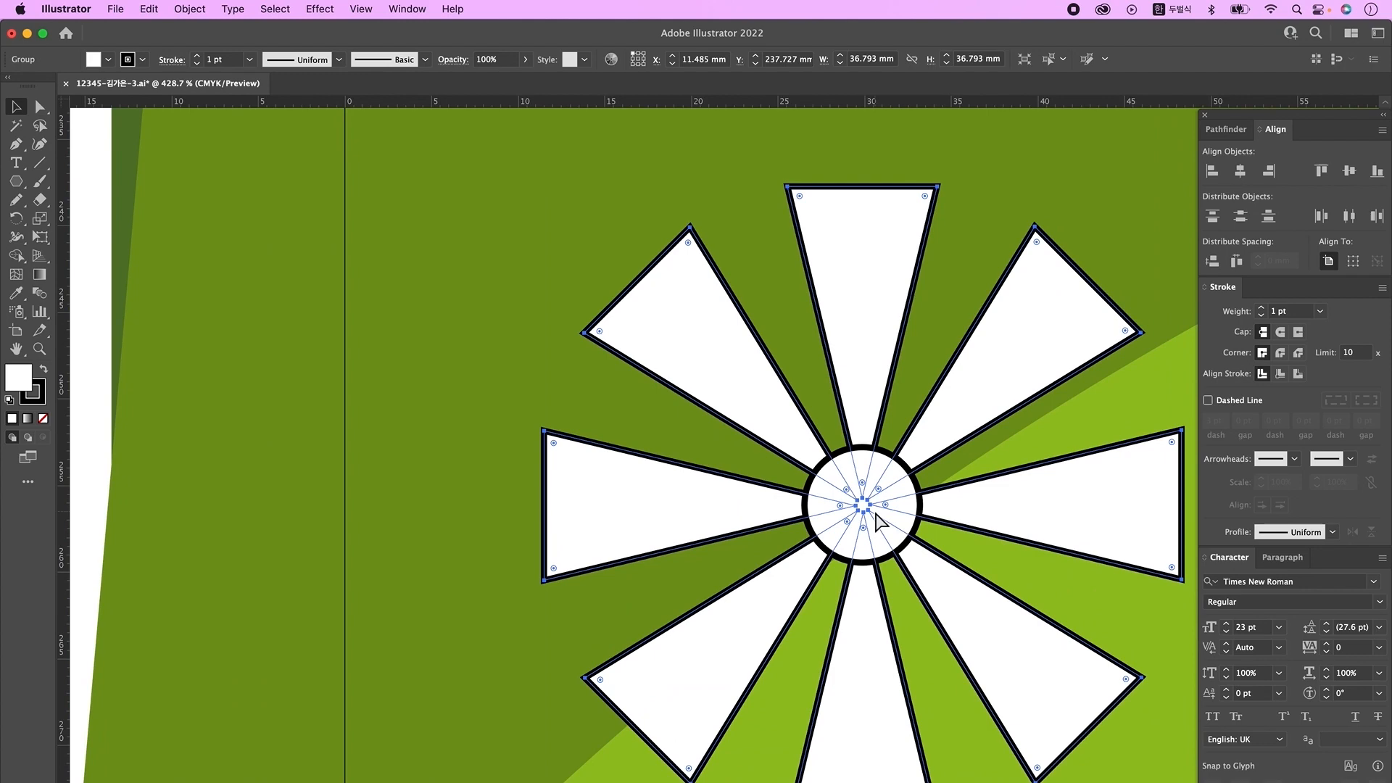
- Move the blue, dark navy, white and blue-green gradient swatches to the area below the cup
click(880, 522)
key(super+1)
alt+super+click(851, 449)
drag(898, 435, 784, 507)
scroll(1044, 261, up, 4)
drag(1024, 176, 979, 286)
drag(995, 270, 707, 767)
key(super+1)
drag(571, 559, 829, 681)
- Fill the cup body with the blue-green gradient sampled from its swatch
click(881, 362)
key(i)
click(984, 634)
- Colour the cup's rim, handle, stripes and base with the dark navy swatch
super+click(884, 254)
click(993, 542)
super+click(979, 341)
click(990, 545)
super+click(881, 285)
shift+super+click(867, 413)
shift+super+click(890, 455)
click(997, 544)
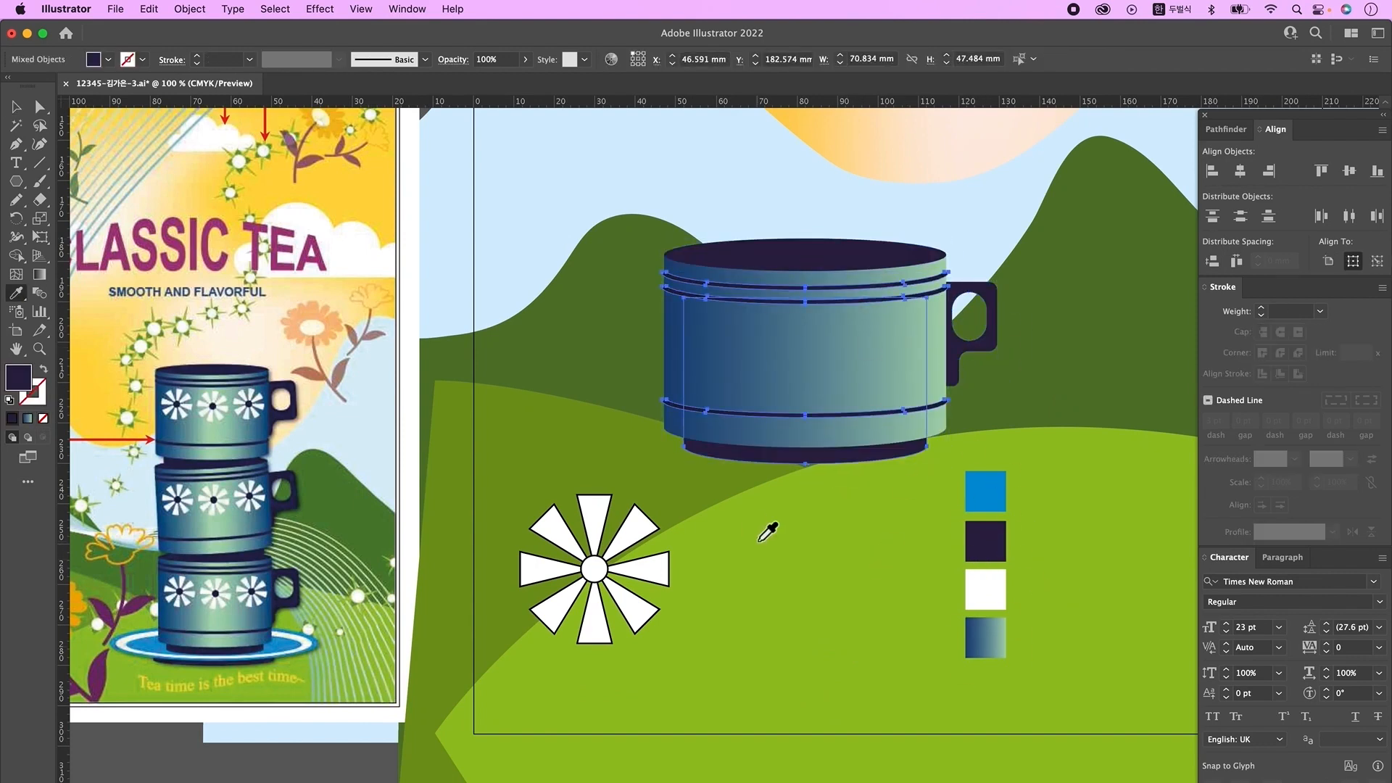
- Colour the flower's petals with the white swatch and its centre circle with the dark navy swatch
key(v)
click(728, 589)
click(651, 576)
key(i)
click(994, 603)
key(v)
click(596, 569)
key(i)
click(985, 542)
- Group the white petals with the navy centre circle as one flower
key(v)
drag(721, 619, 551, 522)
right_click(718, 616)
click(777, 598)
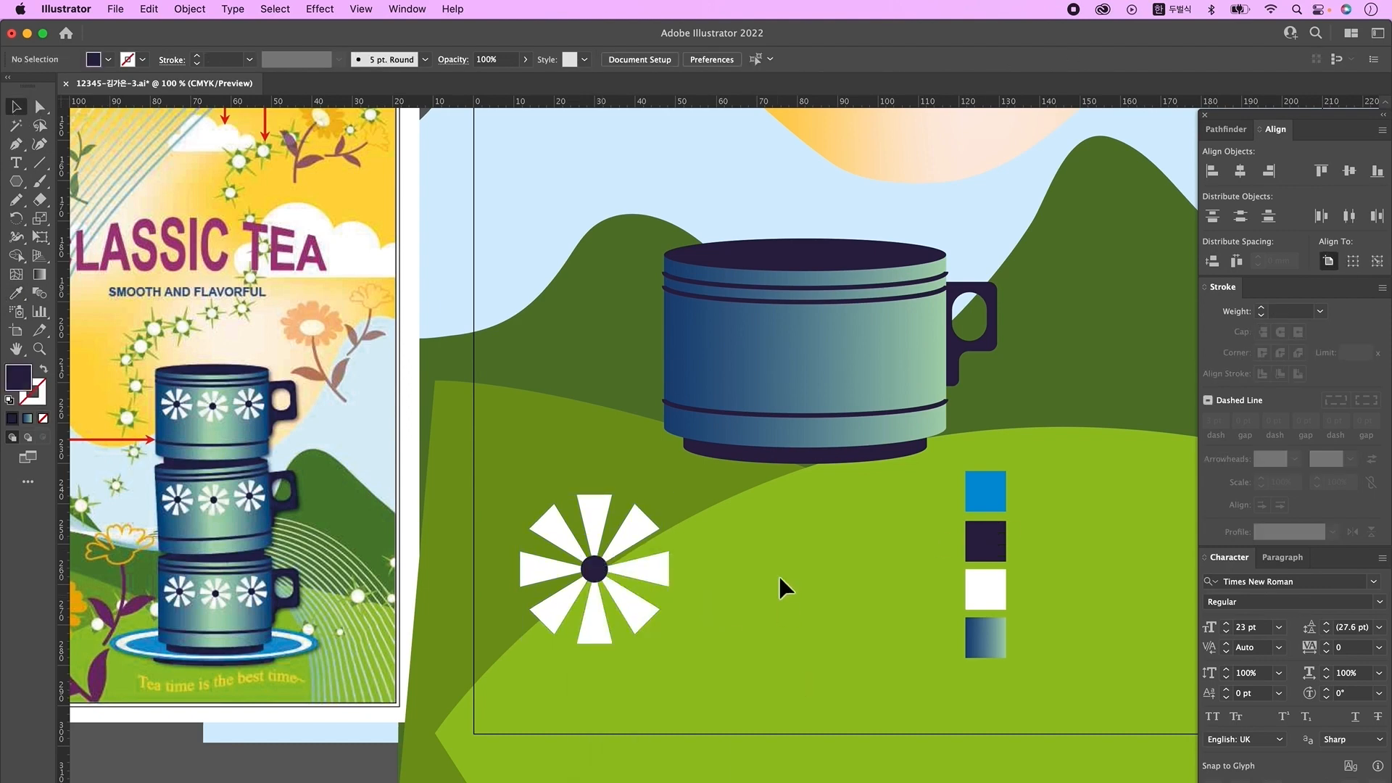
click(777, 597)
scroll(740, 435, right, 2)
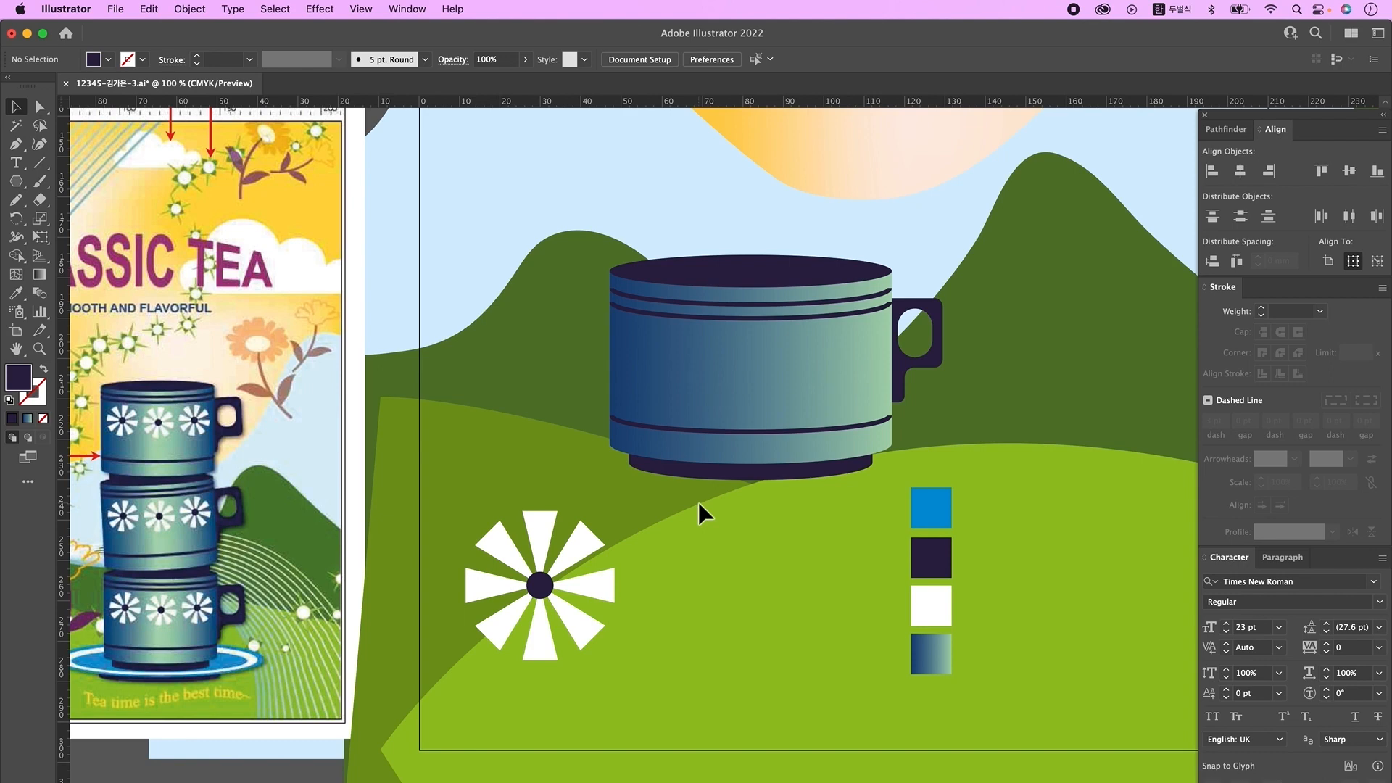
- Place the flower on the cup's front at a reduced size and duplicate it into an evenly spaced row of three
click(540, 586)
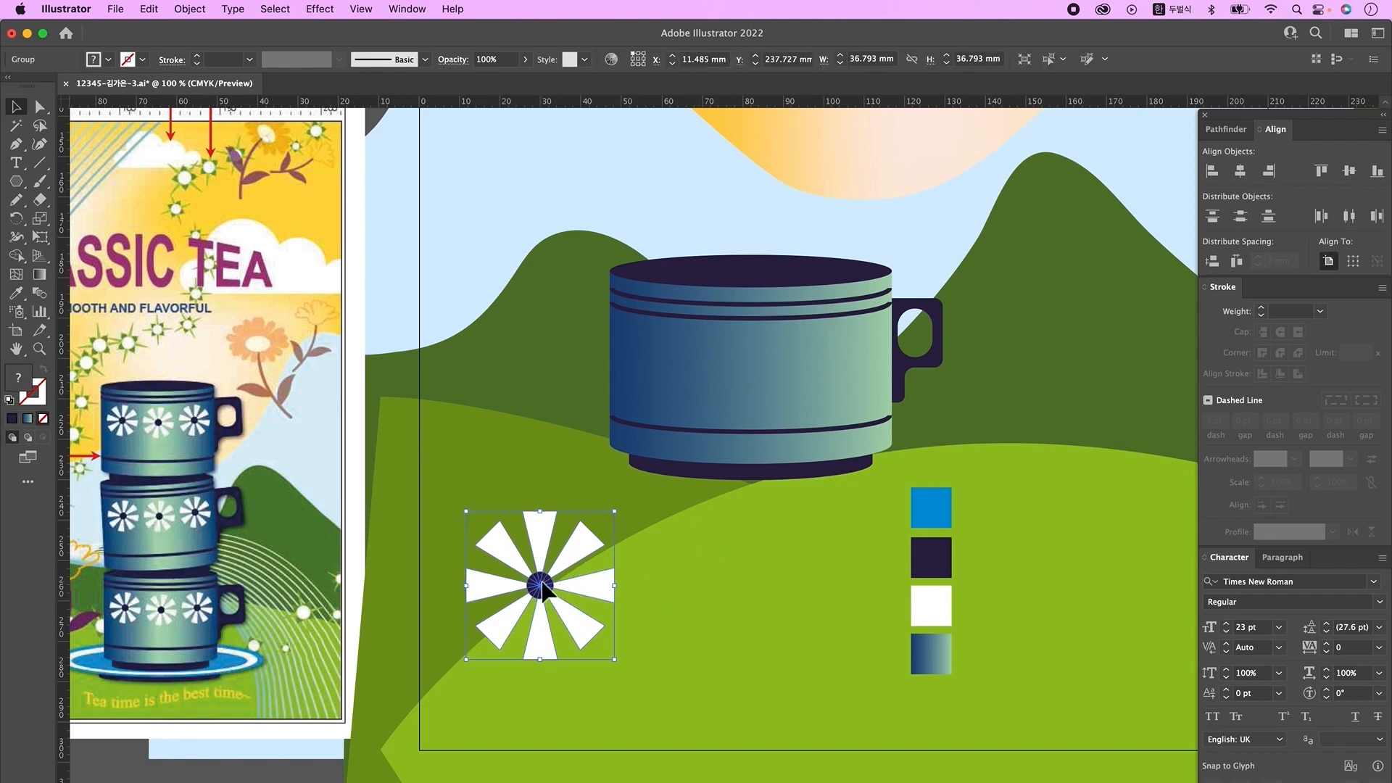
drag(542, 591, 692, 407)
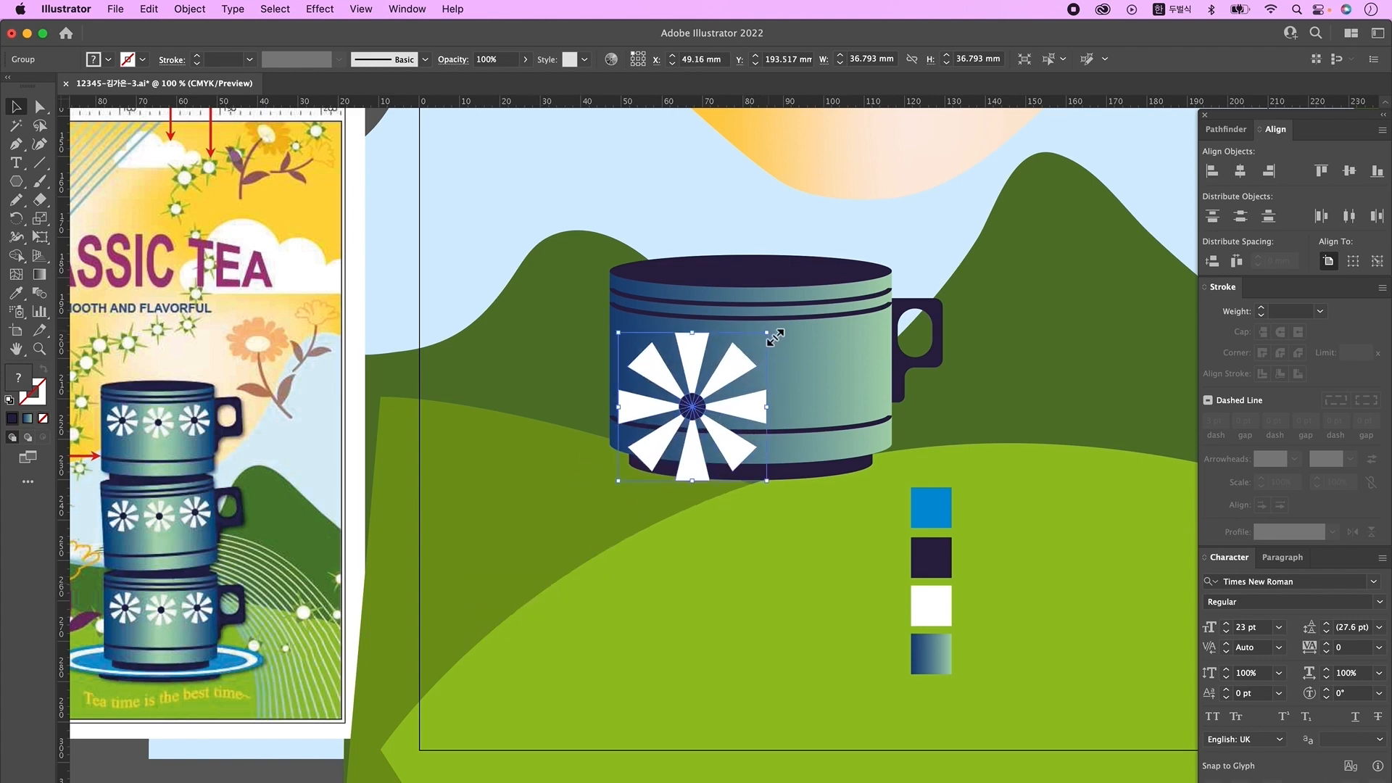
drag(777, 332, 796, 371)
key(super+z)
drag(693, 483, 801, 391)
key(super+d)
- Group the three flowers and fit the row across the cup's front between the upper and lower stripes
shift+click(798, 381)
shift+click(692, 377)
key(super+g)
drag(937, 417, 903, 406)
drag(669, 374, 641, 365)
click(454, 560)
click(748, 369)
drag(748, 399, 754, 394)
click(829, 528)
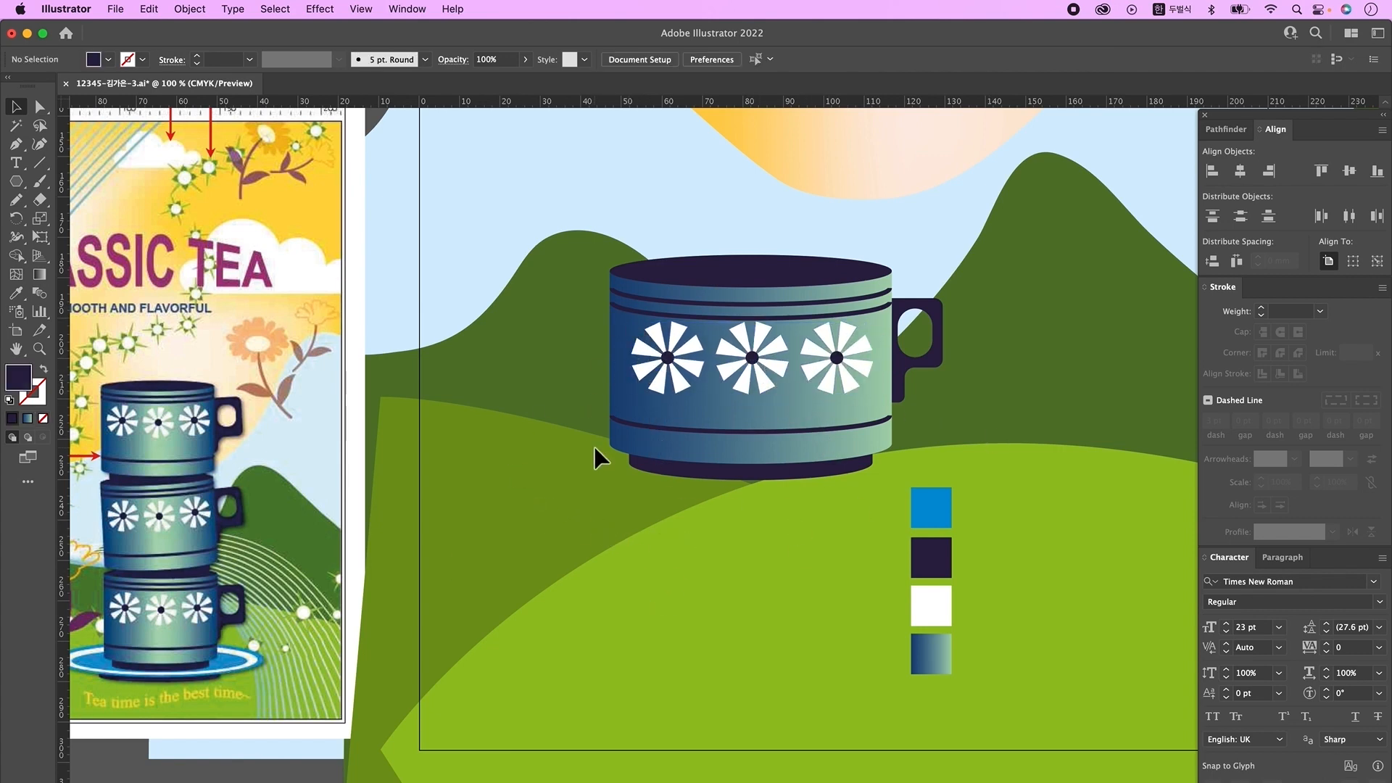
- Lengthen the cup slightly by moving the body's lower edge, the bottom stripe and the base down together
key(a)
drag(892, 482, 893, 483)
click(890, 497)
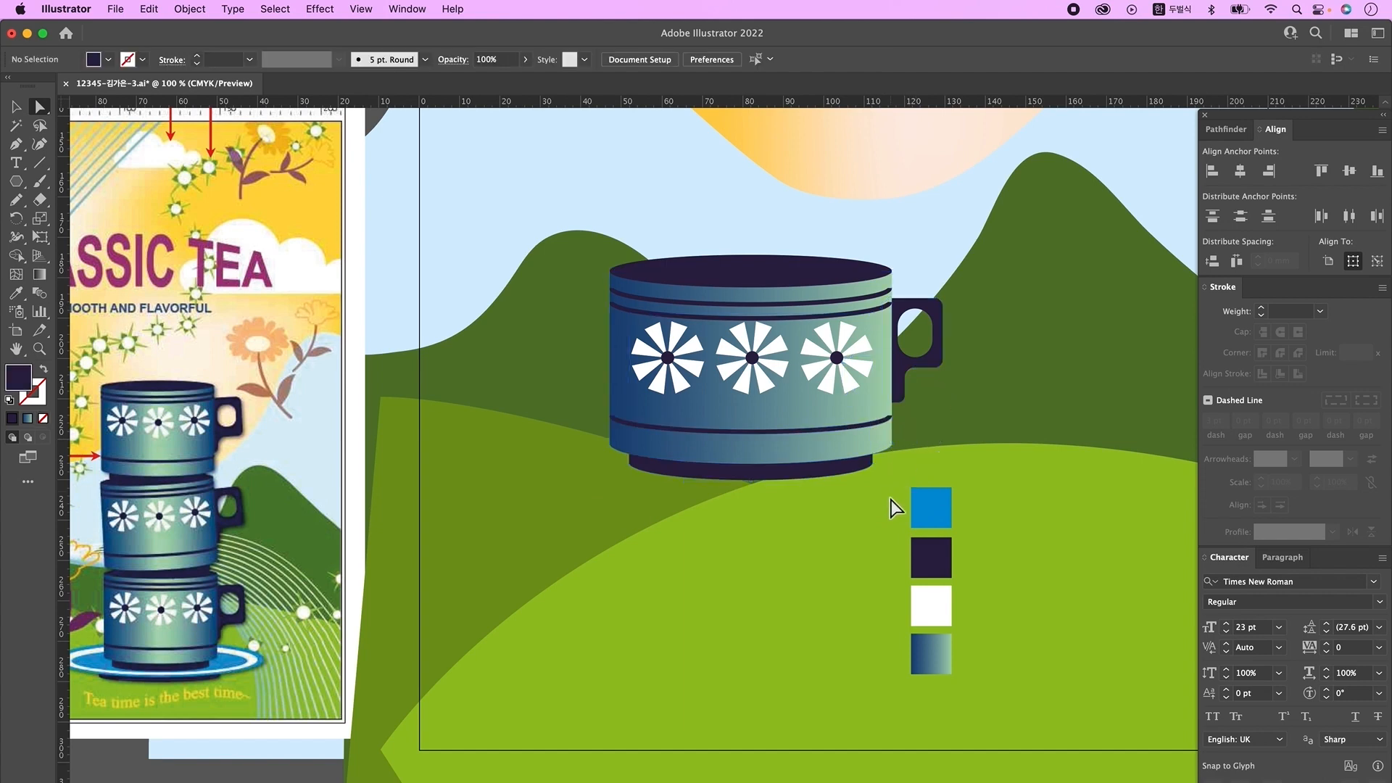
drag(542, 413, 542, 413)
key(Down)
key(Down)
key(Down)
key(Down)
key(Down)
key(Down)
key(Down)
key(Down)
key(Down)
click(1181, 650)
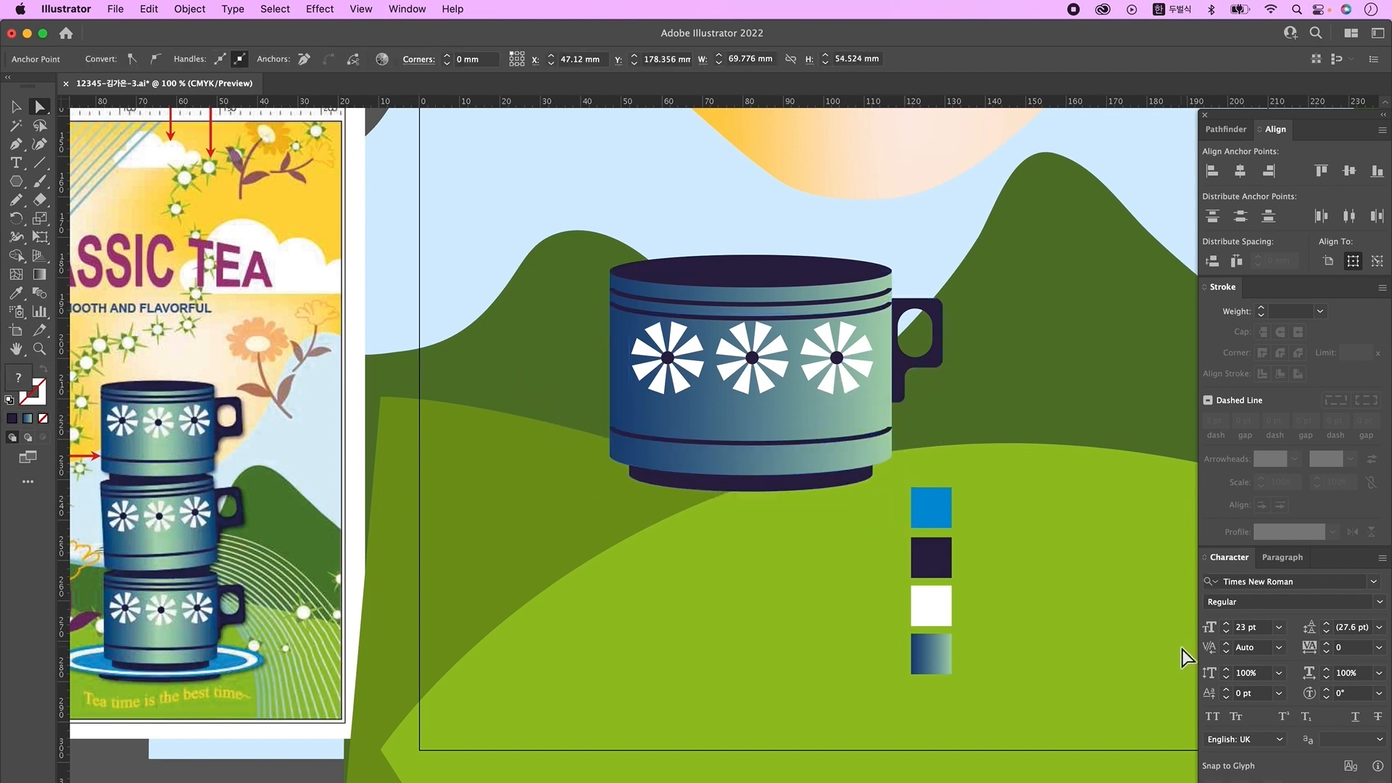
- Group all parts of the cup, including its handle, stripes and flowers
key(v)
click(751, 319)
key(super+minus)
click(776, 563)
drag(538, 276, 968, 572)
right_click(750, 414)
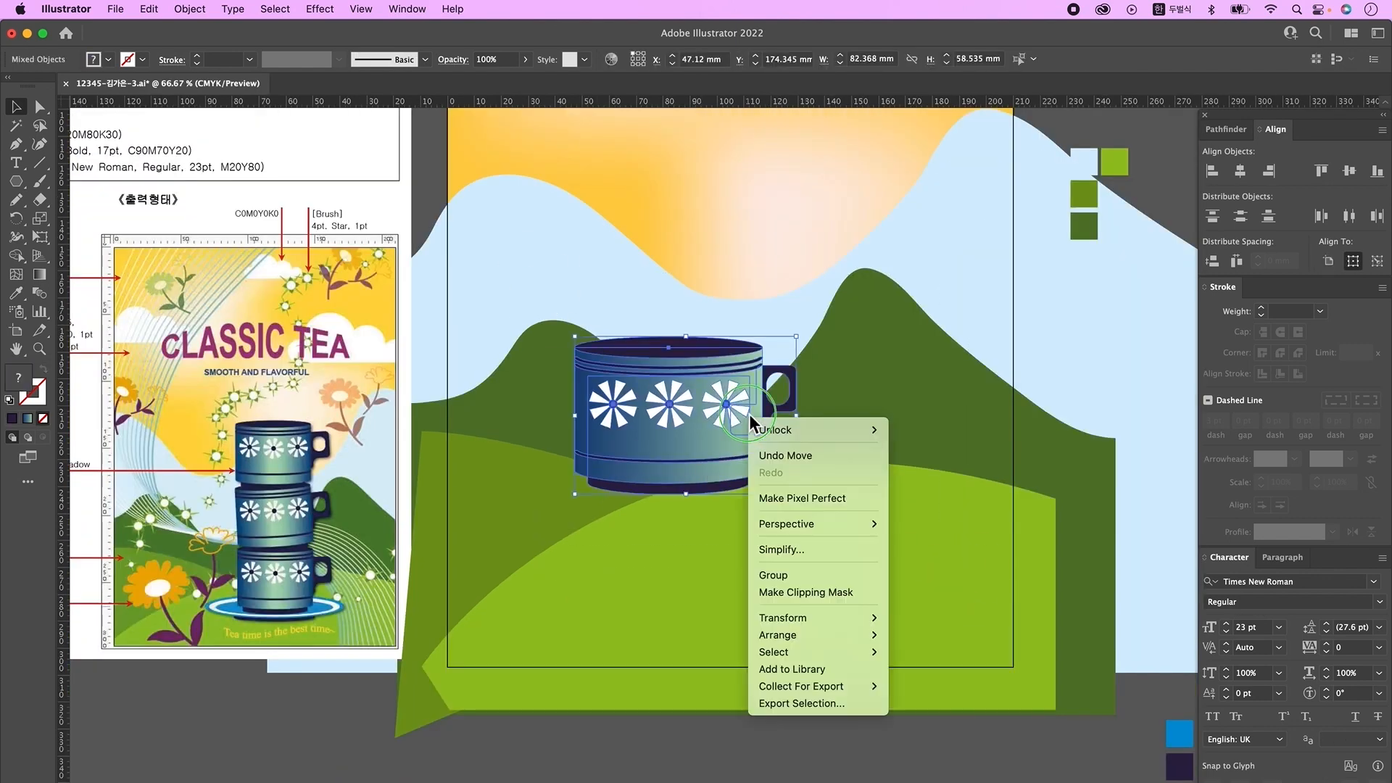
click(800, 576)
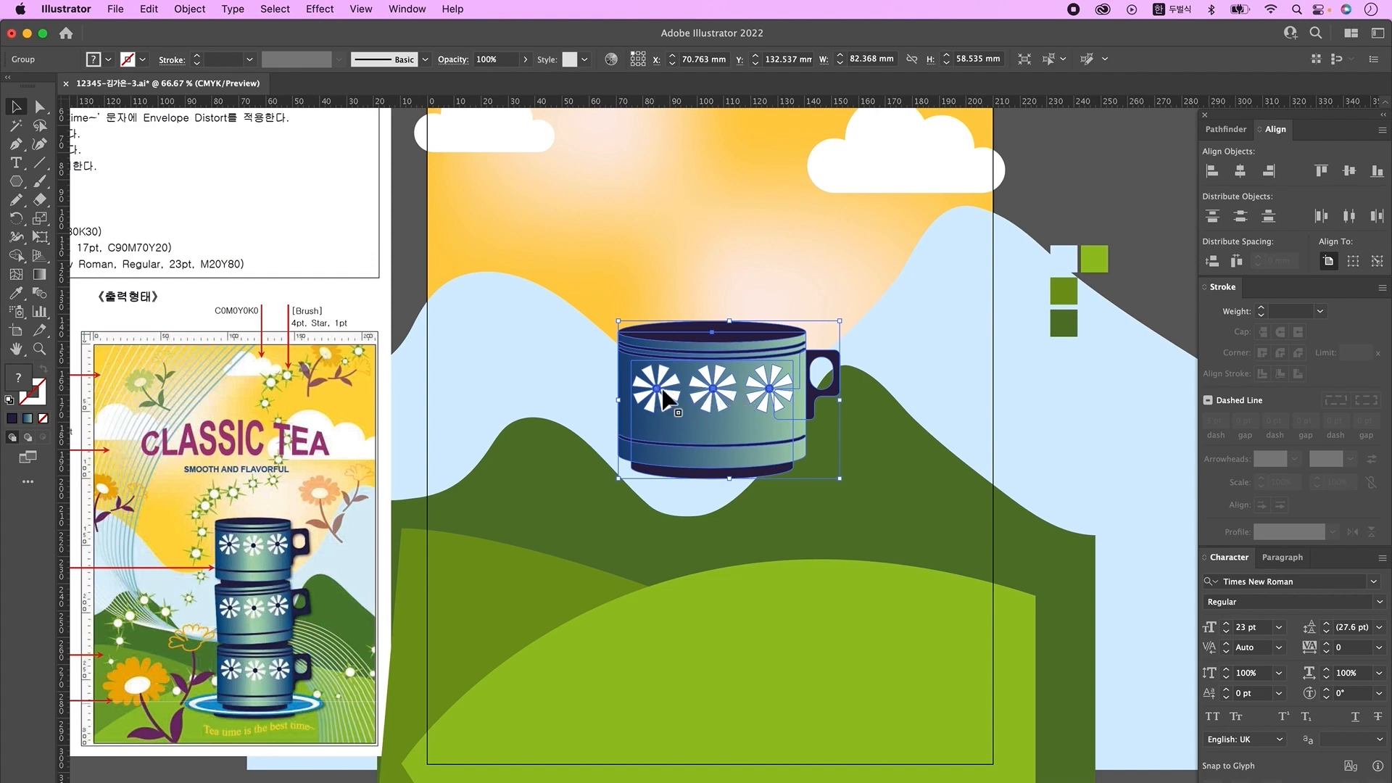
- Duplicate the cup straight down twice to form a stack of three and scale the stack down slightly
drag(739, 392, 740, 540)
key(super+d)
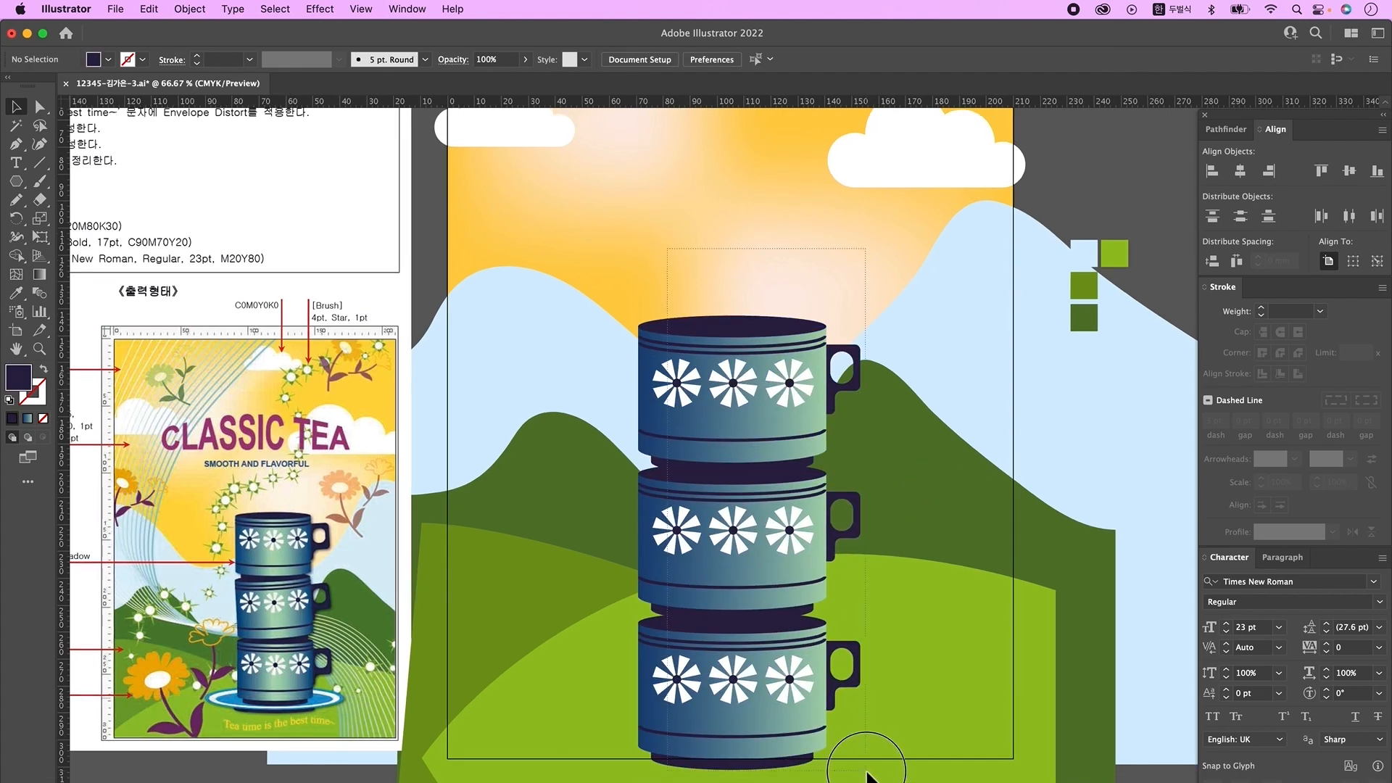
click(716, 685)
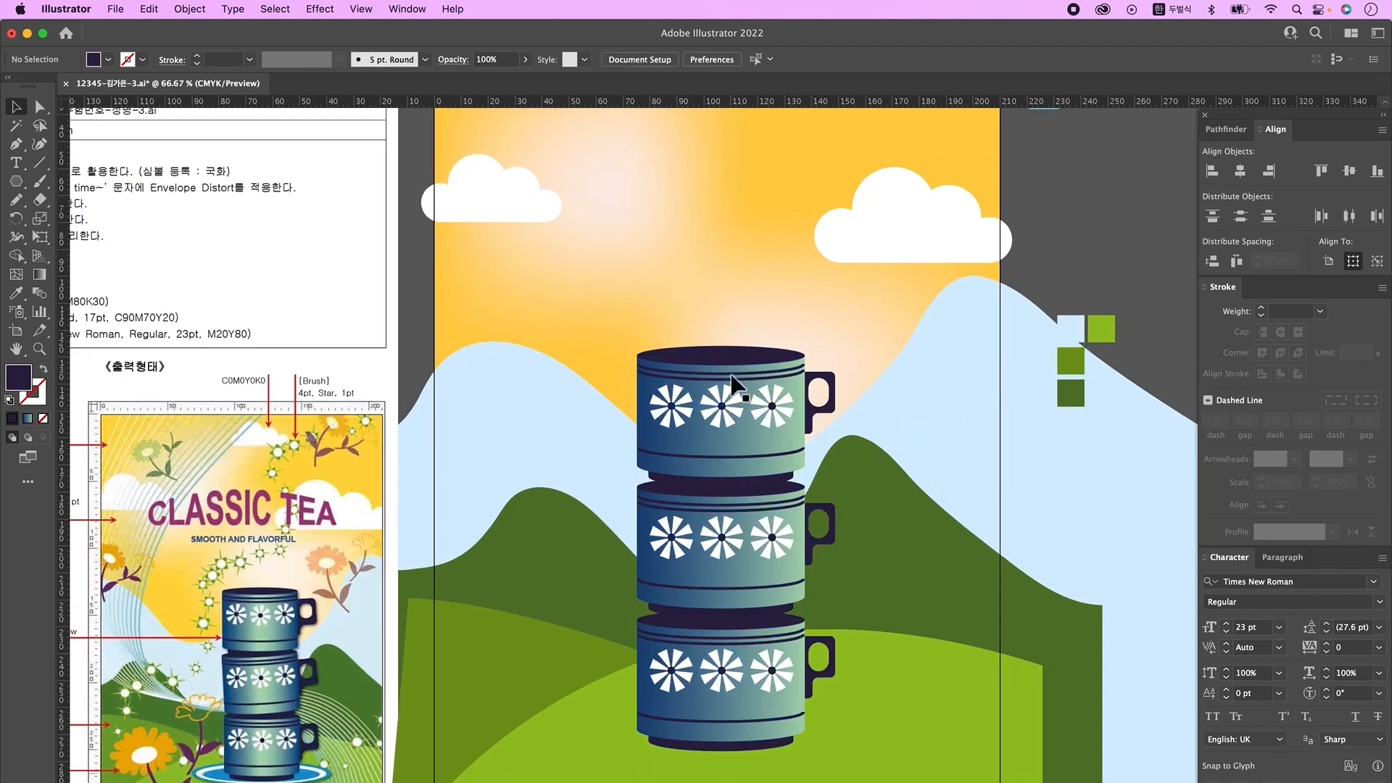
- Tilt the middle cup slightly counterclockwise and nudge the cups together so they sit snugly on one another
click(732, 377)
click(848, 512)
click(790, 543)
drag(841, 625, 854, 623)
click(980, 620)
drag(788, 429, 786, 438)
click(923, 695)
click(761, 663)
click(731, 567)
shift+click(721, 461)
drag(721, 454, 721, 459)
click(932, 497)
- Draw a saucer ellipse about 100 × 25 mm beneath the bottom cup, place it behind the cups and fill it with the blue swatch
key(super+plus)
scroll(980, 625, down, 5)
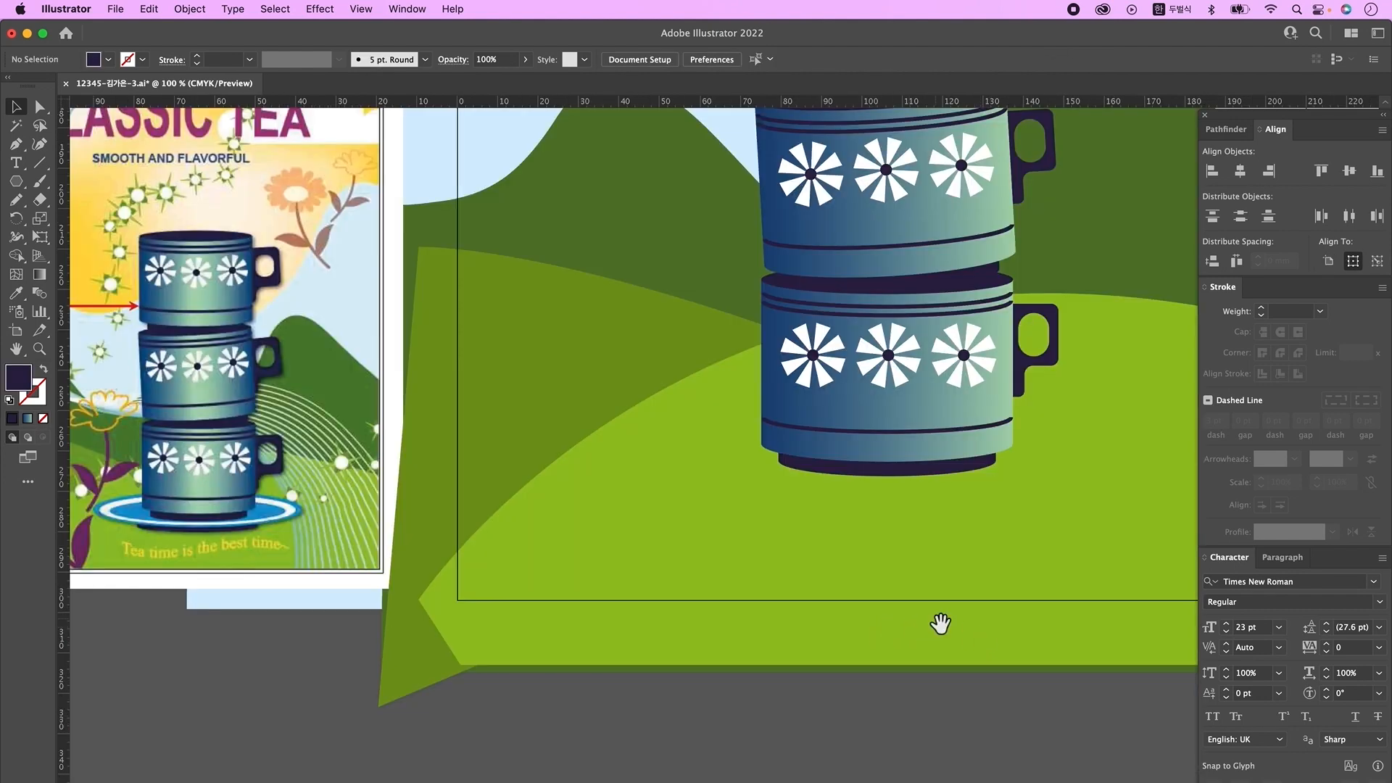
key(l)
key(d)
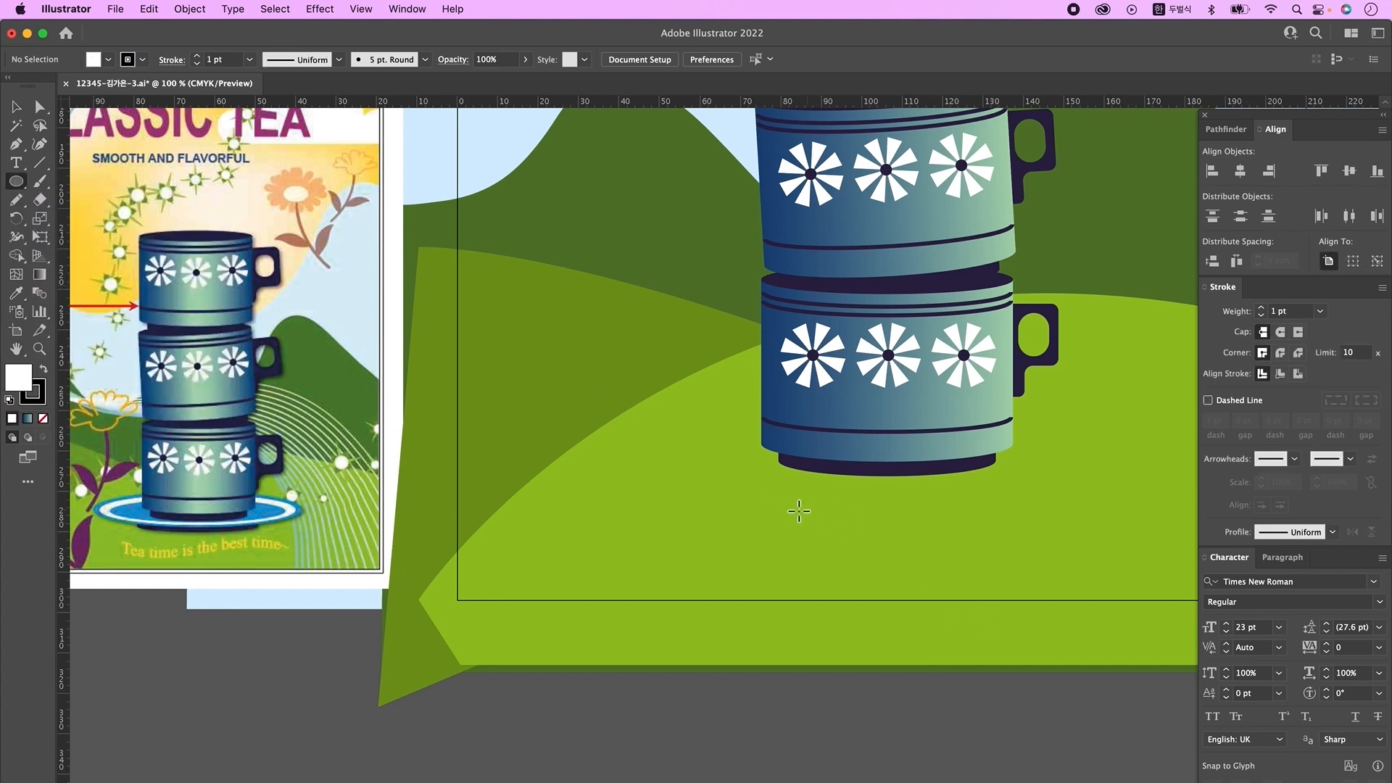
drag(668, 413, 1063, 524)
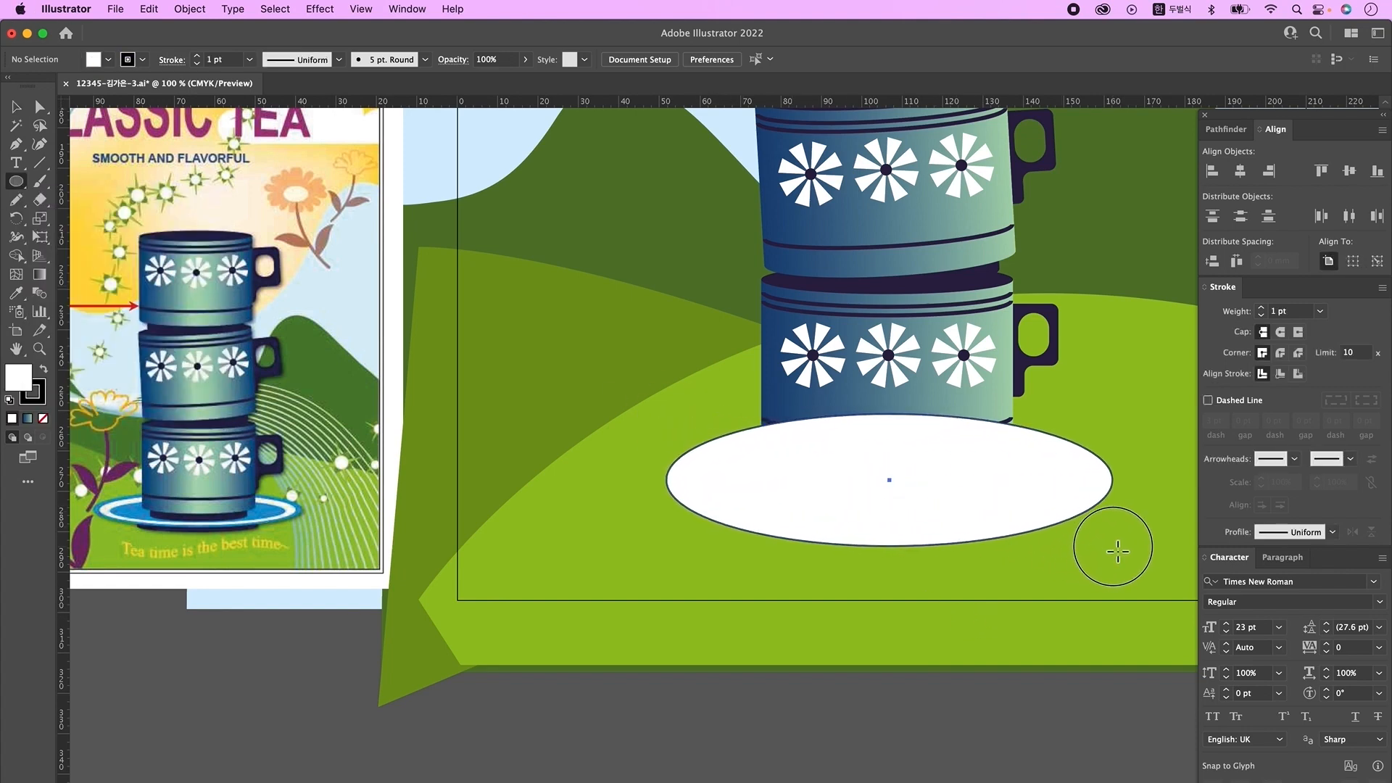
key(super+minus)
key(i)
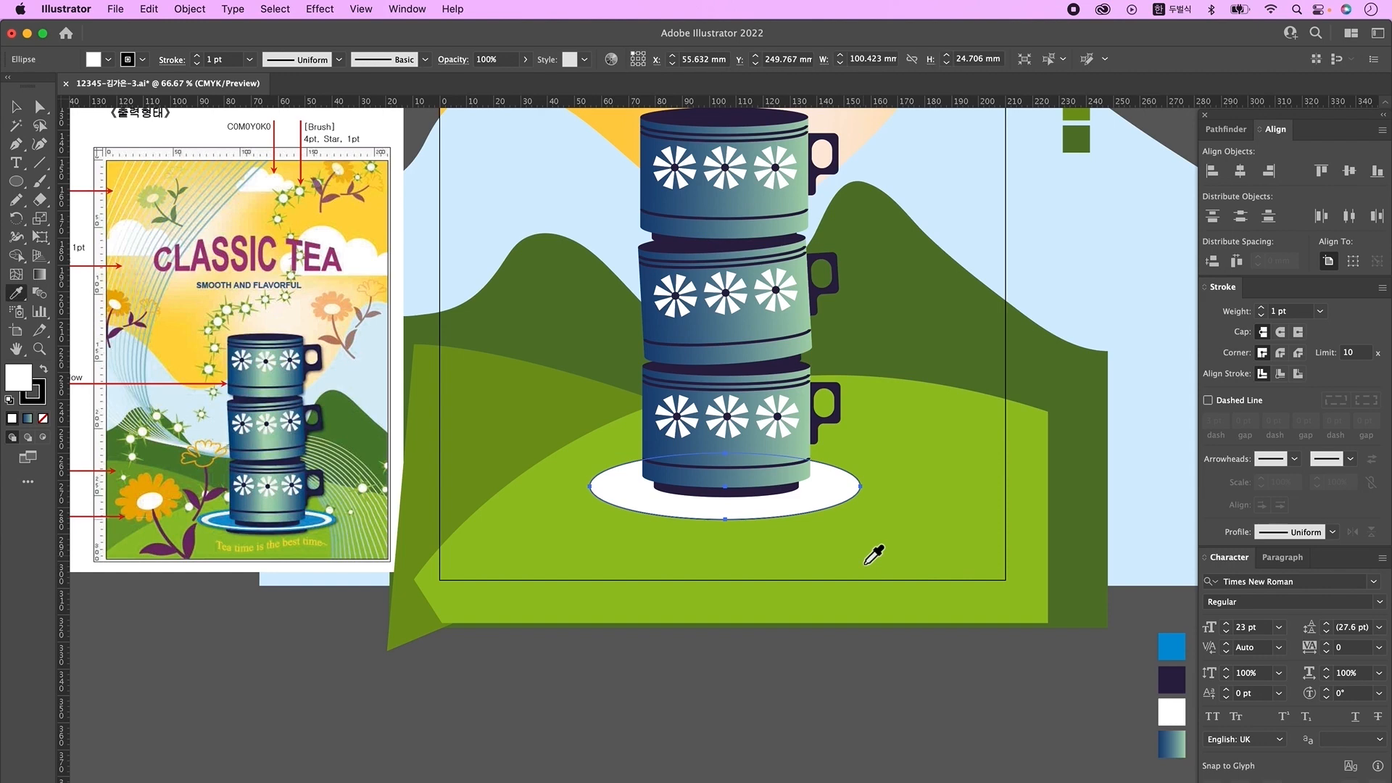
click(1178, 656)
key(v)
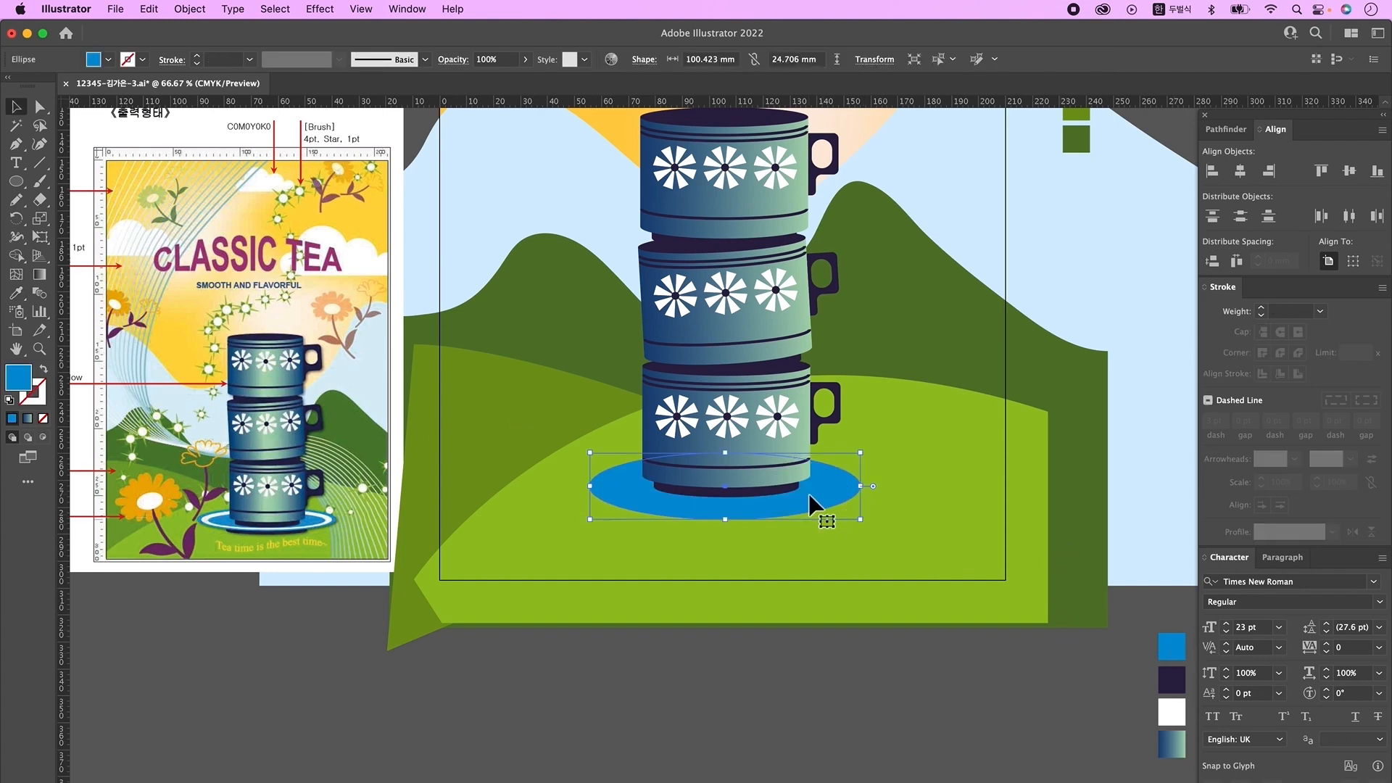
- Add a concentric copy of the saucer ellipse about 85 × 21 mm and fill it white
click(811, 497)
drag(860, 485, 845, 491)
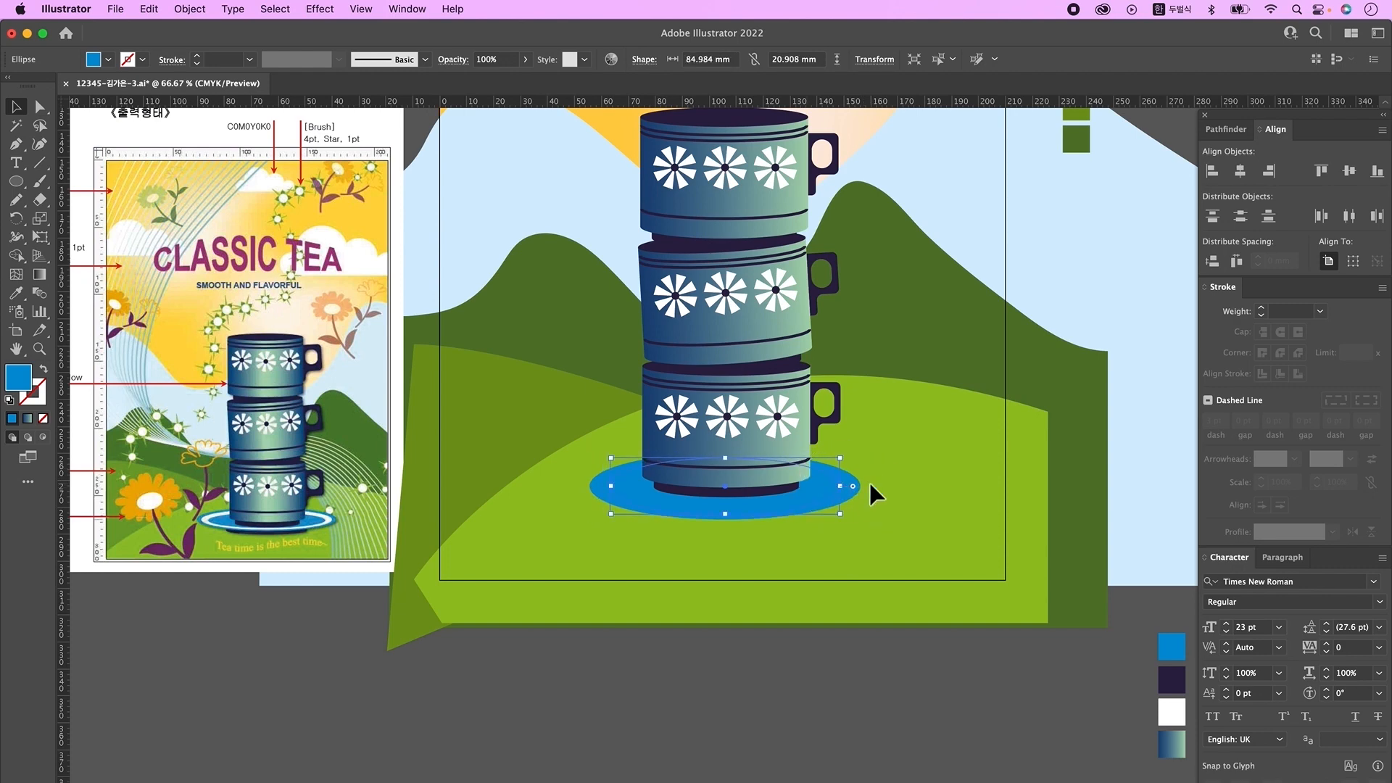
key(i)
click(1176, 717)
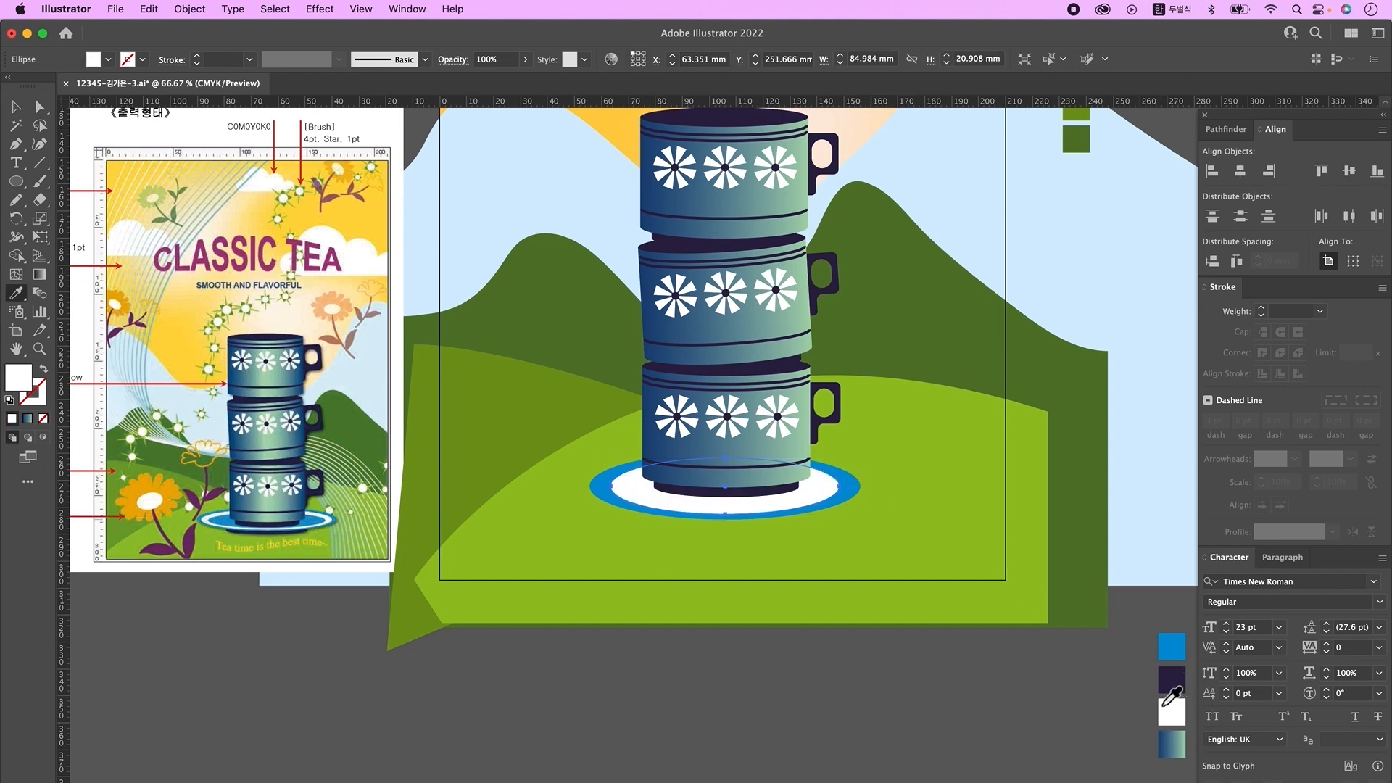
- Copy the white ellipse in place, shrink it to about 76 × 19 mm and fill it with the blue swatch
key(super+c)
key(super+f)
key(v)
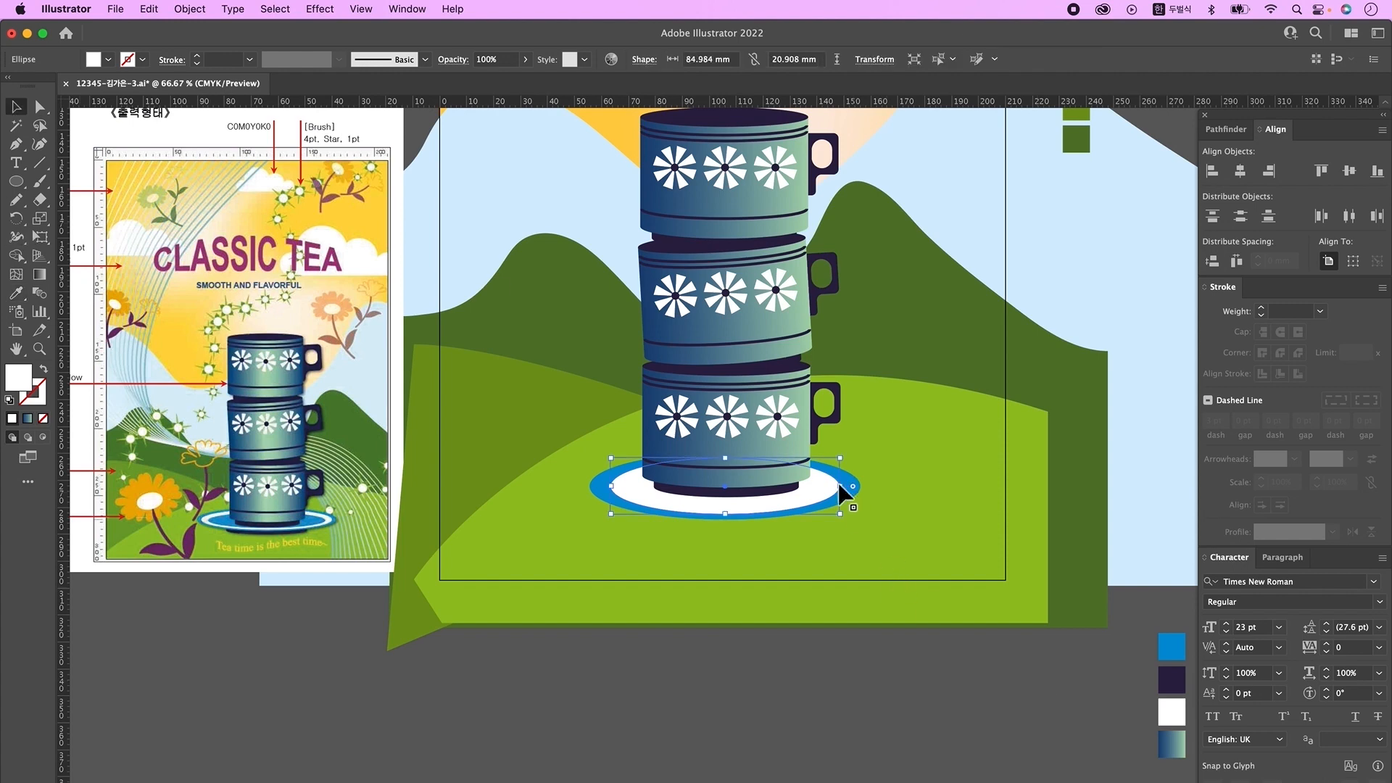
drag(845, 491, 832, 491)
key(i)
click(1178, 651)
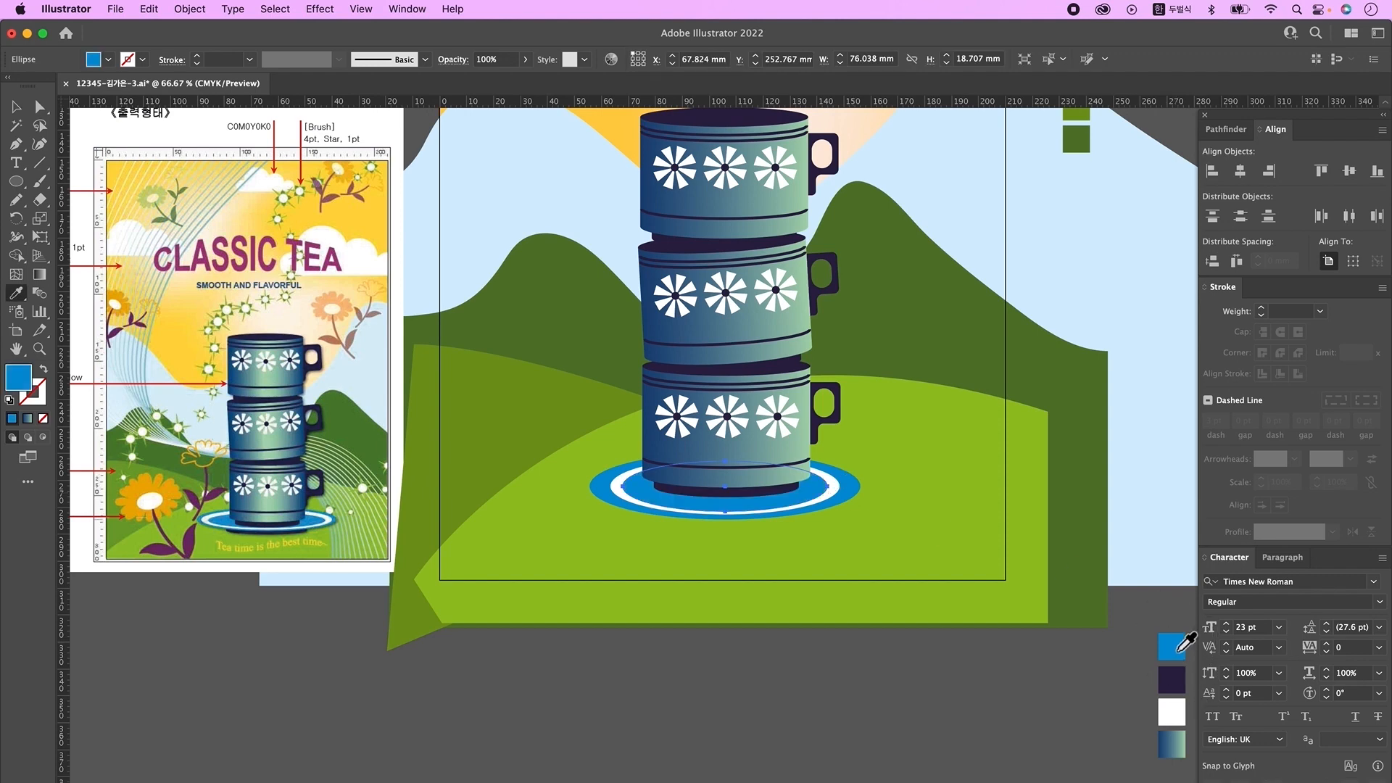
- Group the saucer's three ellipses and flatten the group to about 21 mm high
key(v)
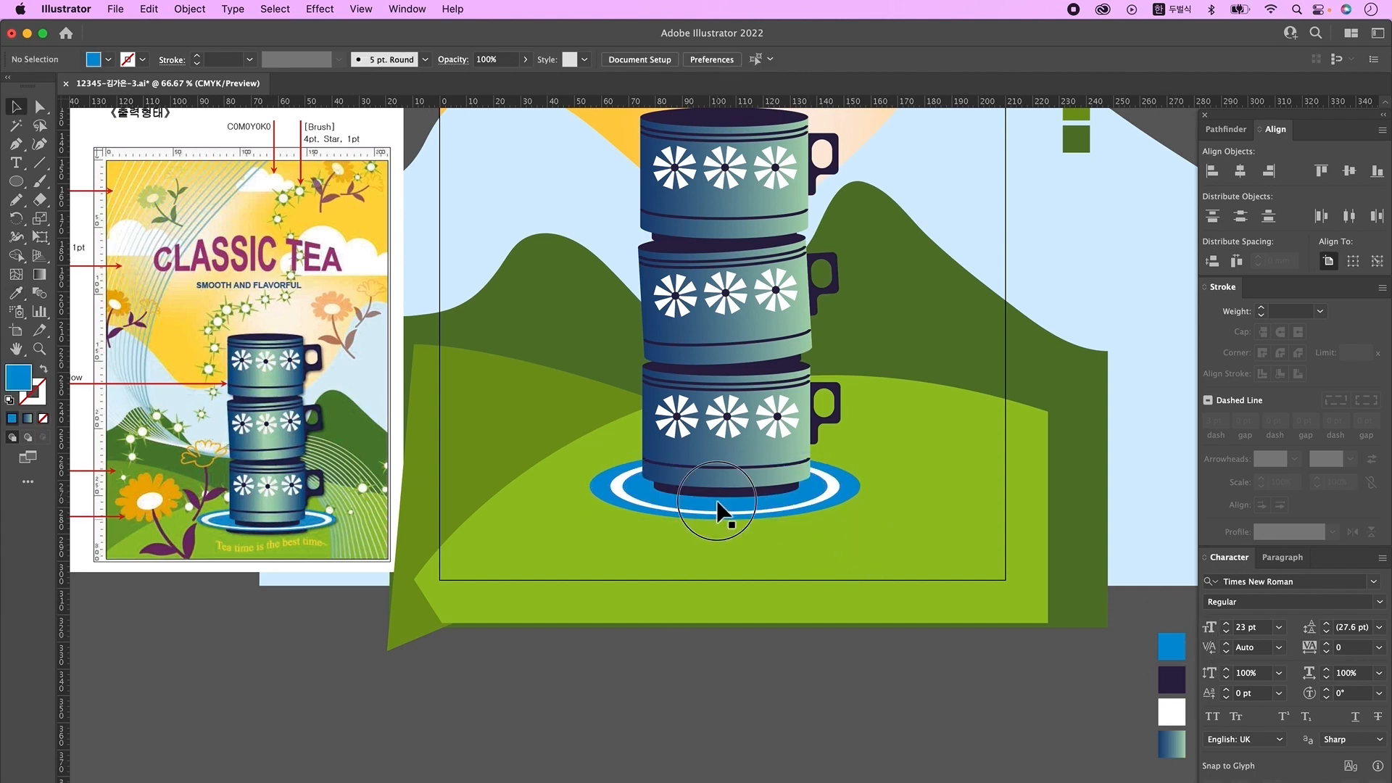
click(725, 510)
drag(730, 515, 730, 513)
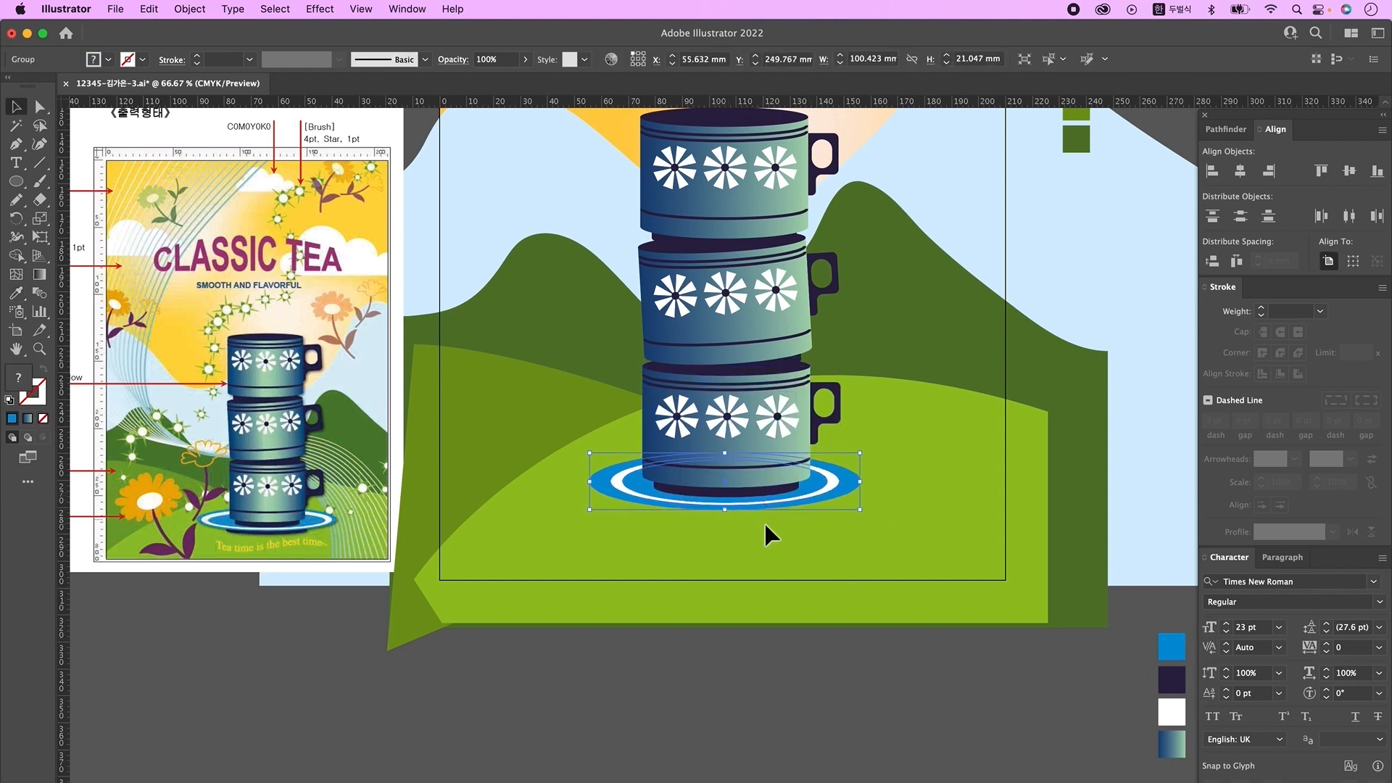
- Duplicate the top cup outside the artboard, ungroup it and place only its dark base shape over the saucer
scroll(768, 528, up, 1)
drag(725, 196, 930, 674)
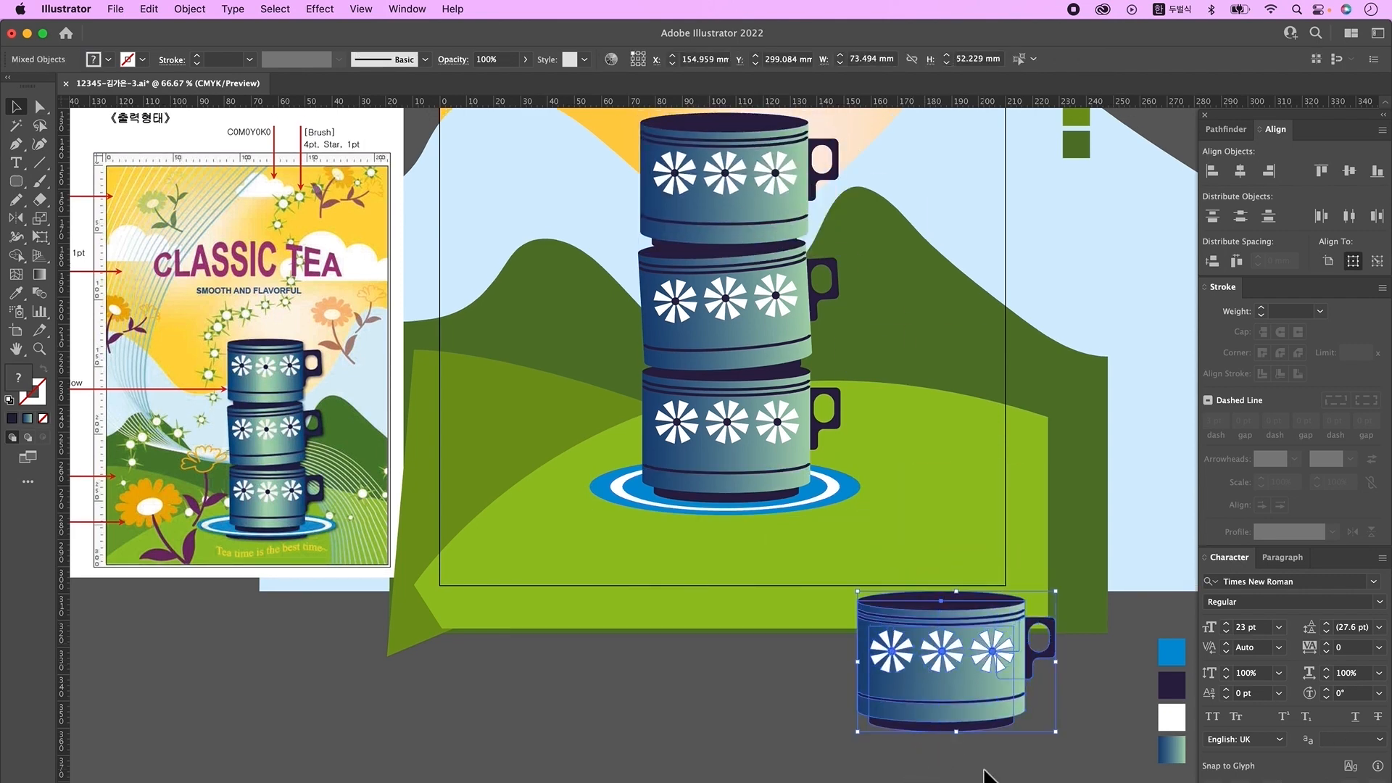
click(987, 772)
drag(972, 739, 770, 546)
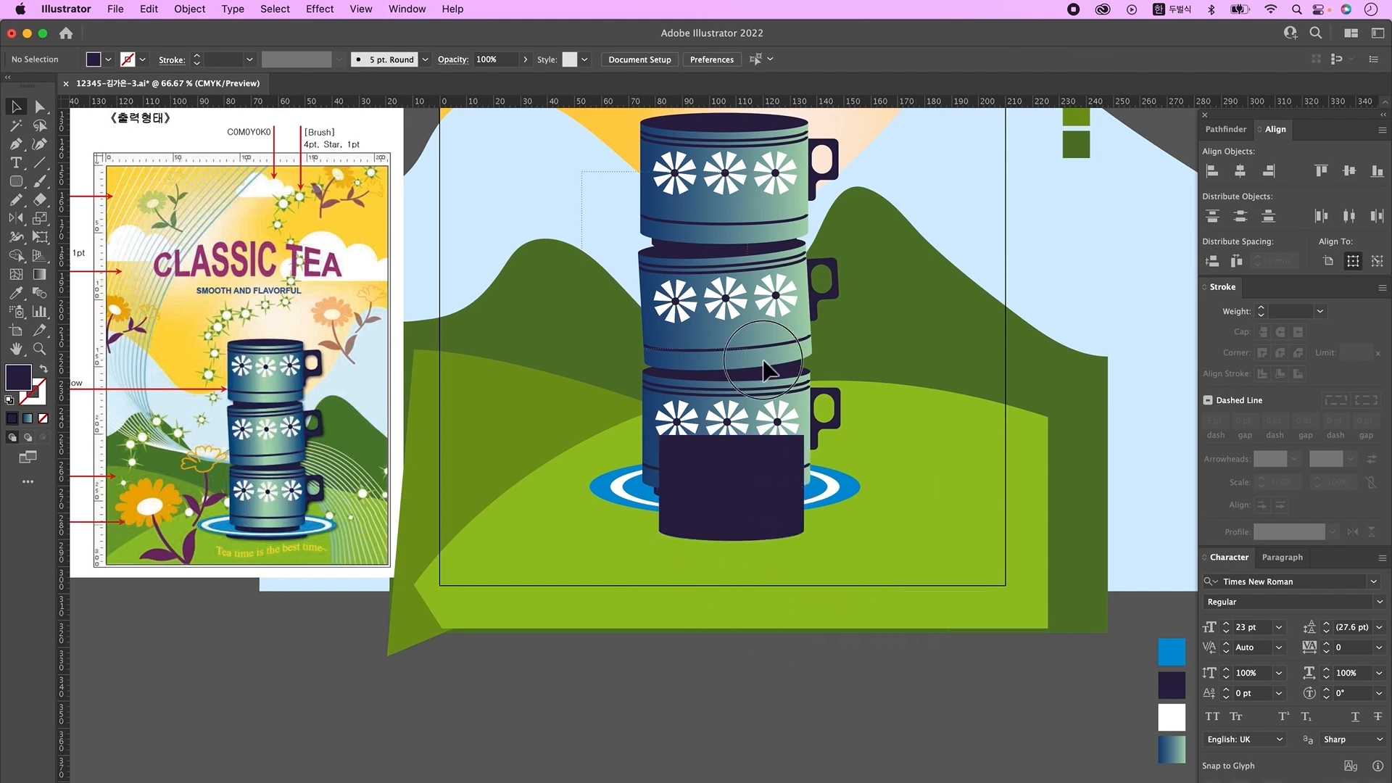
- Put the dark base shape behind the saucer as its foot and enlarge it to about 61 mm wide
click(821, 413)
key(shift+super+])
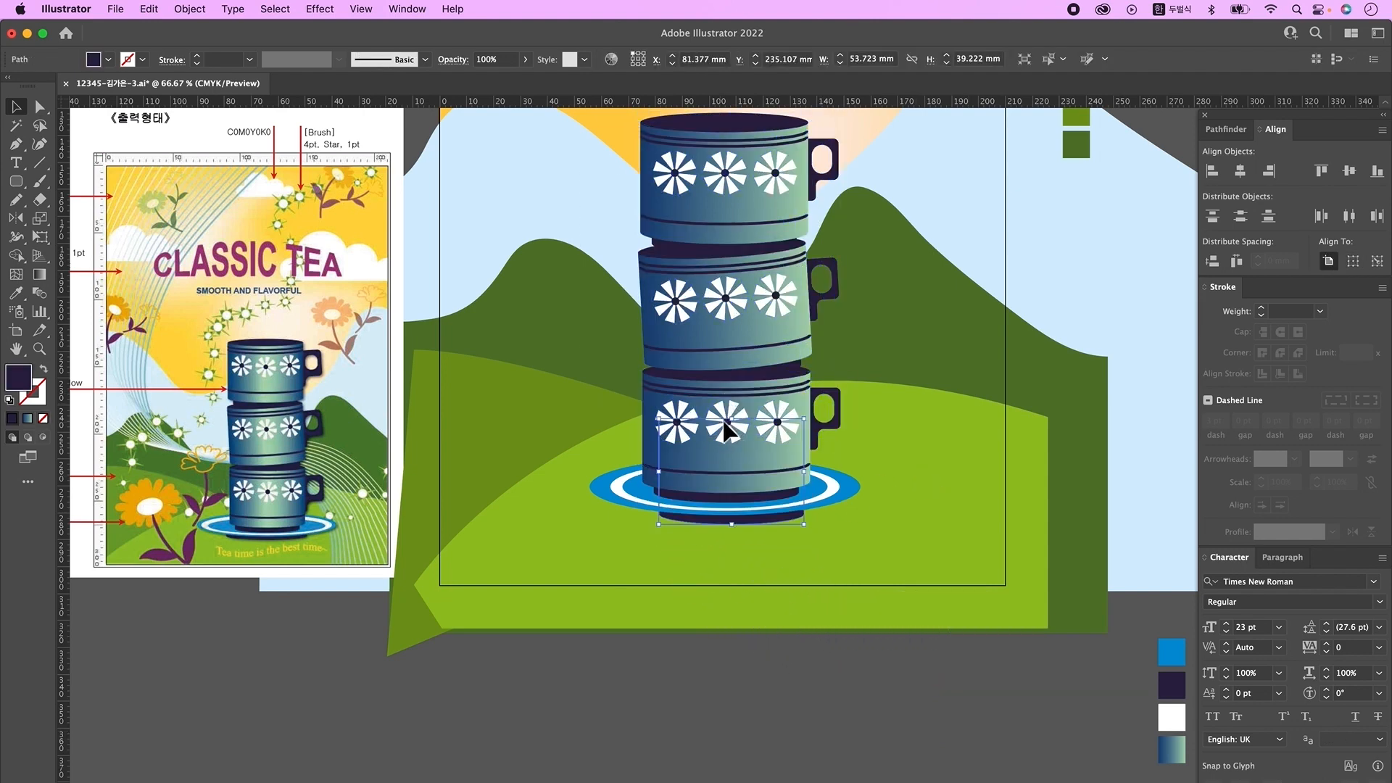
drag(729, 418, 729, 404)
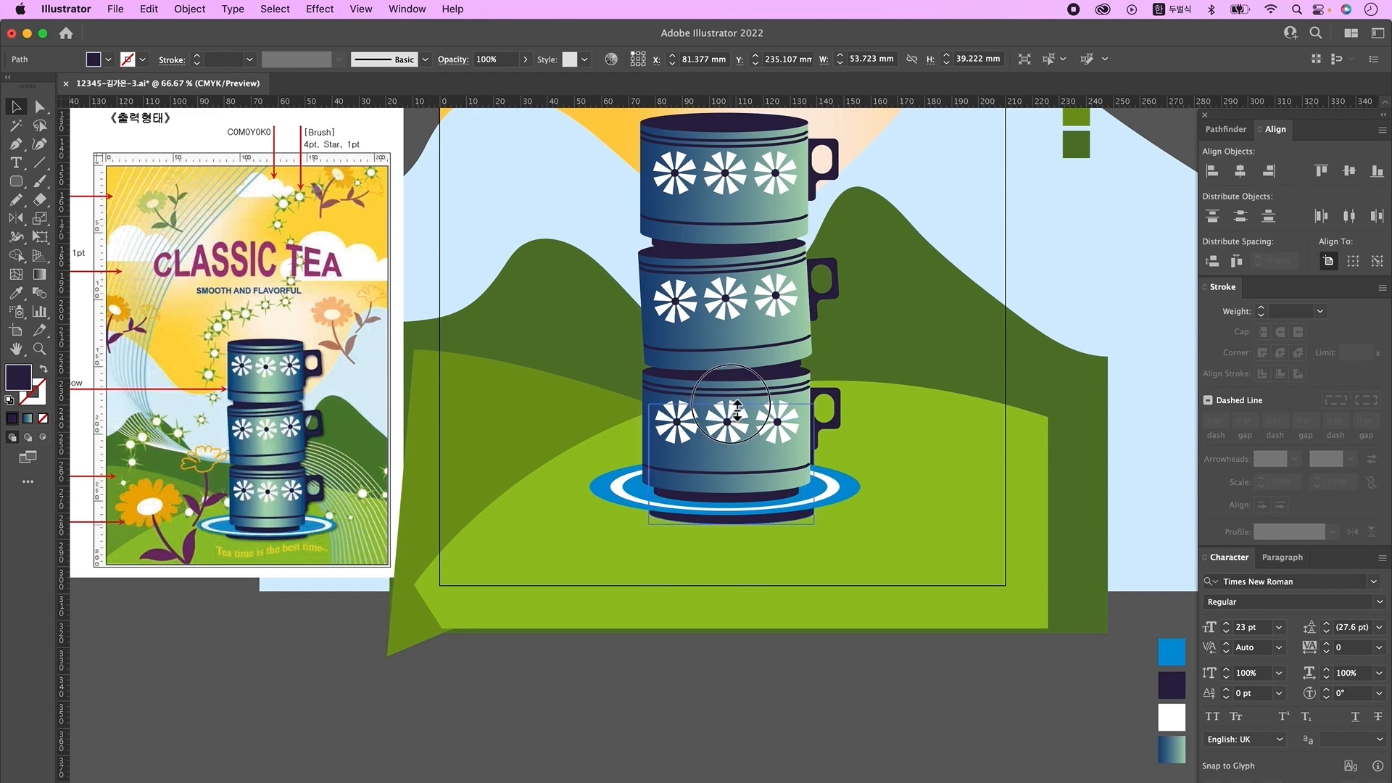
drag(741, 518, 734, 519)
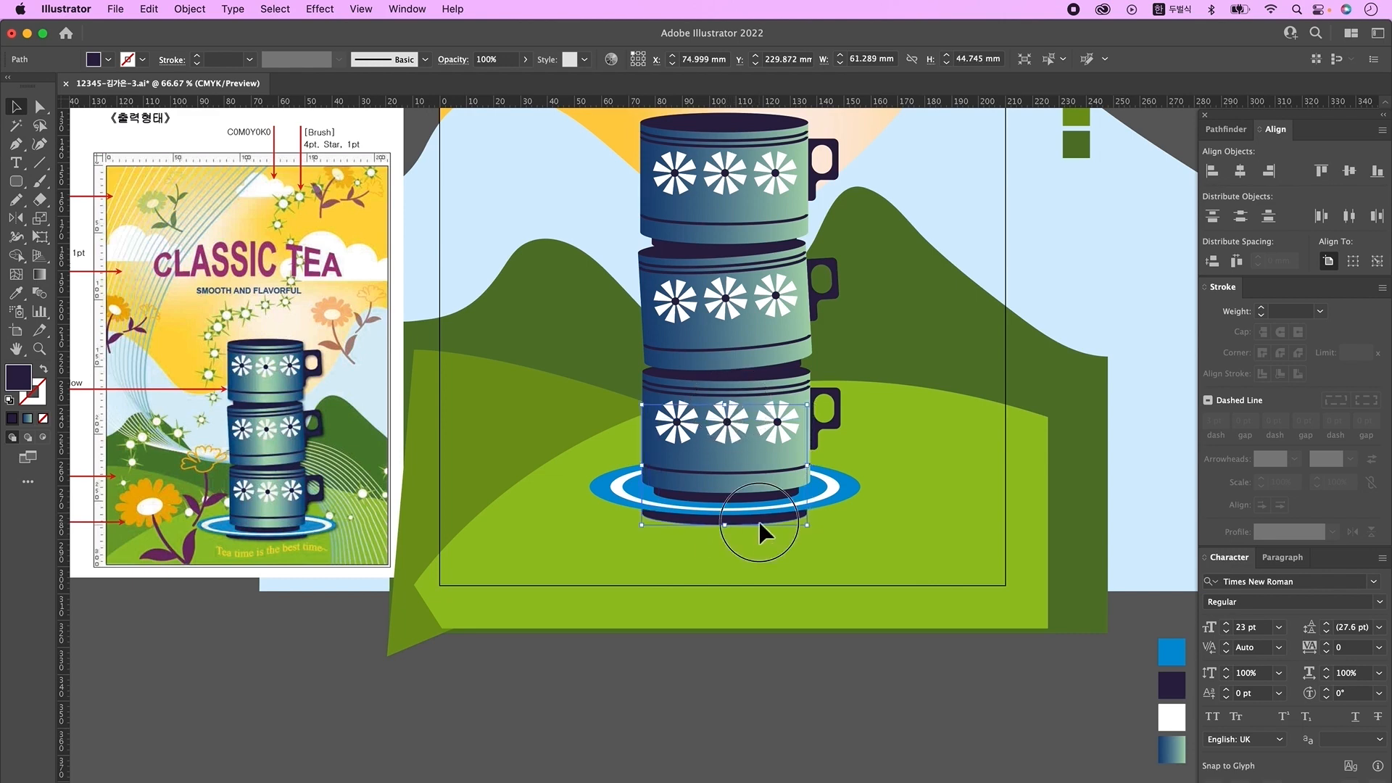
click(920, 637)
- Select the three cup bodies and set their gradient's green end stop to location 50%
scroll(714, 336, up, 2)
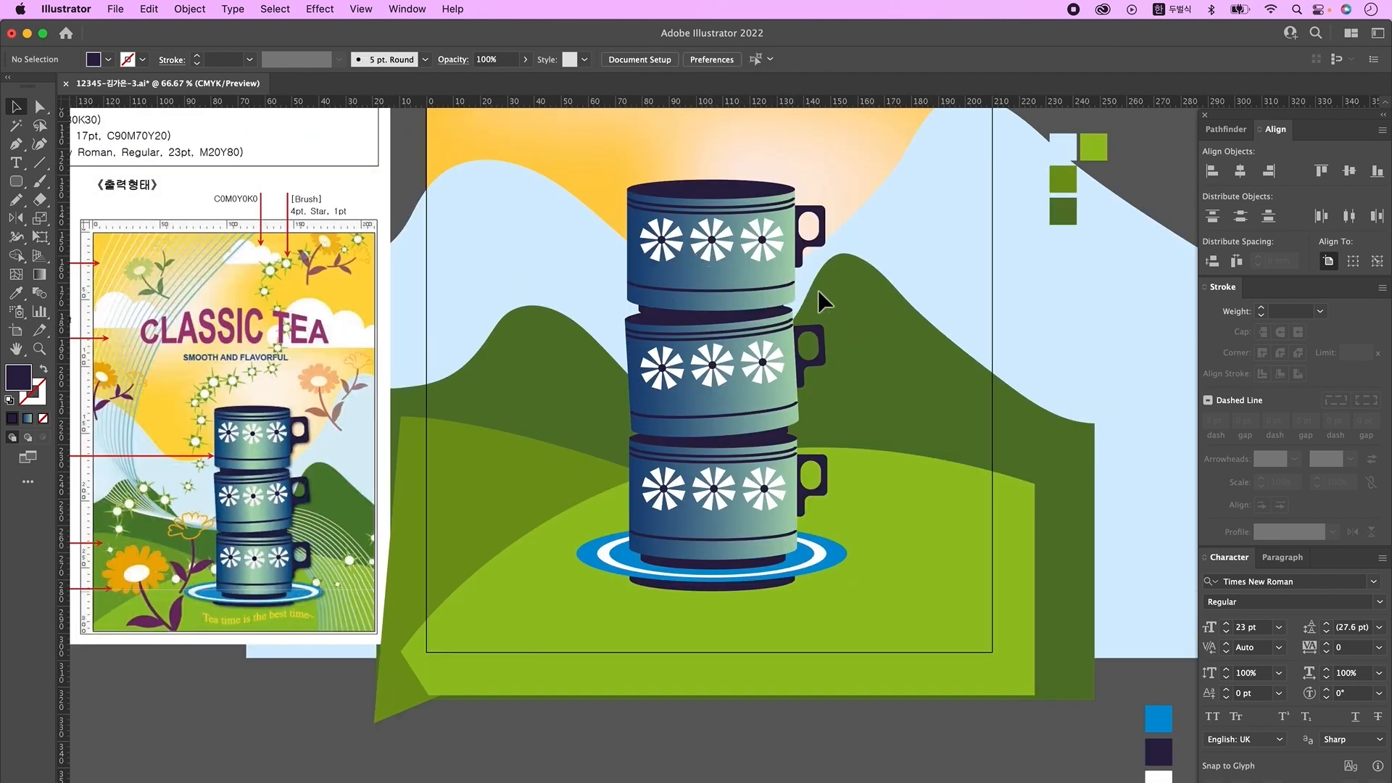
click(40, 107)
click(746, 287)
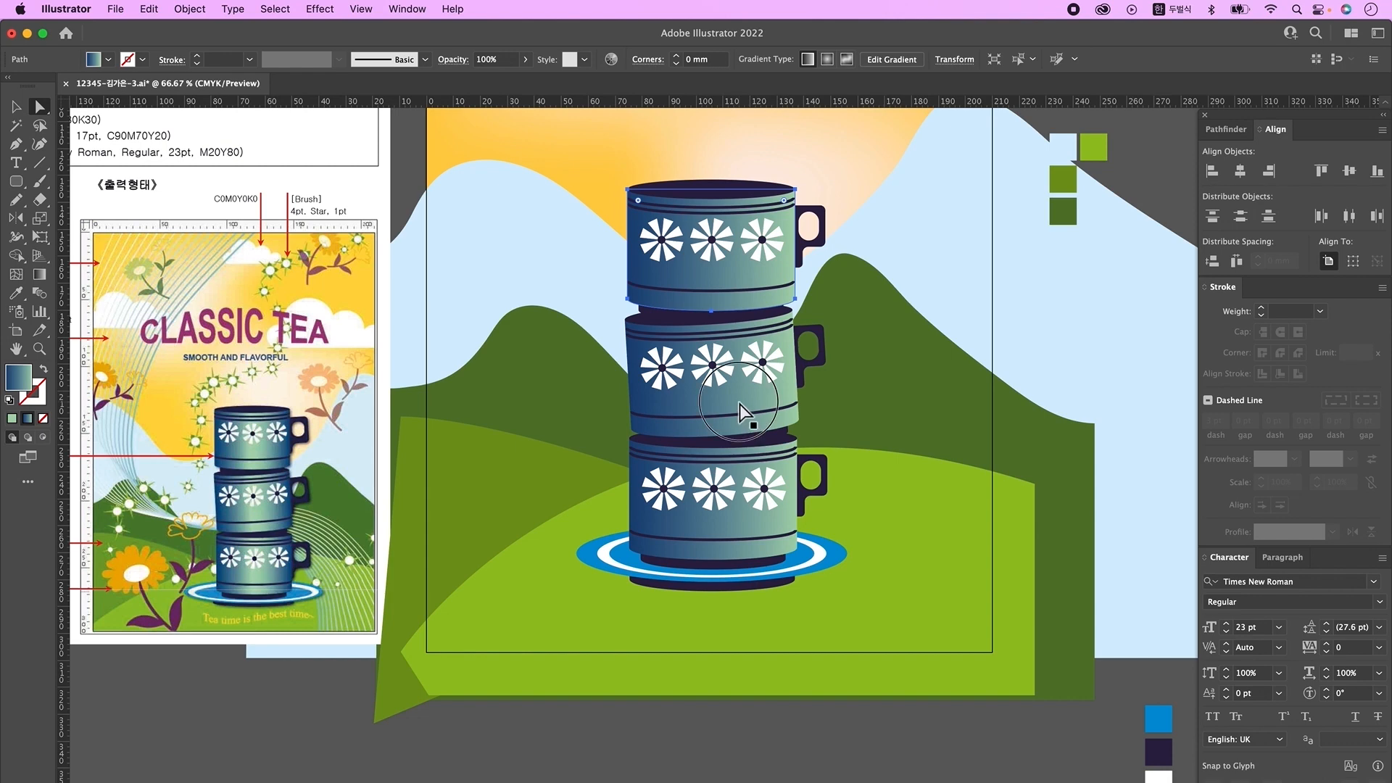
shift+click(739, 403)
shift+click(729, 542)
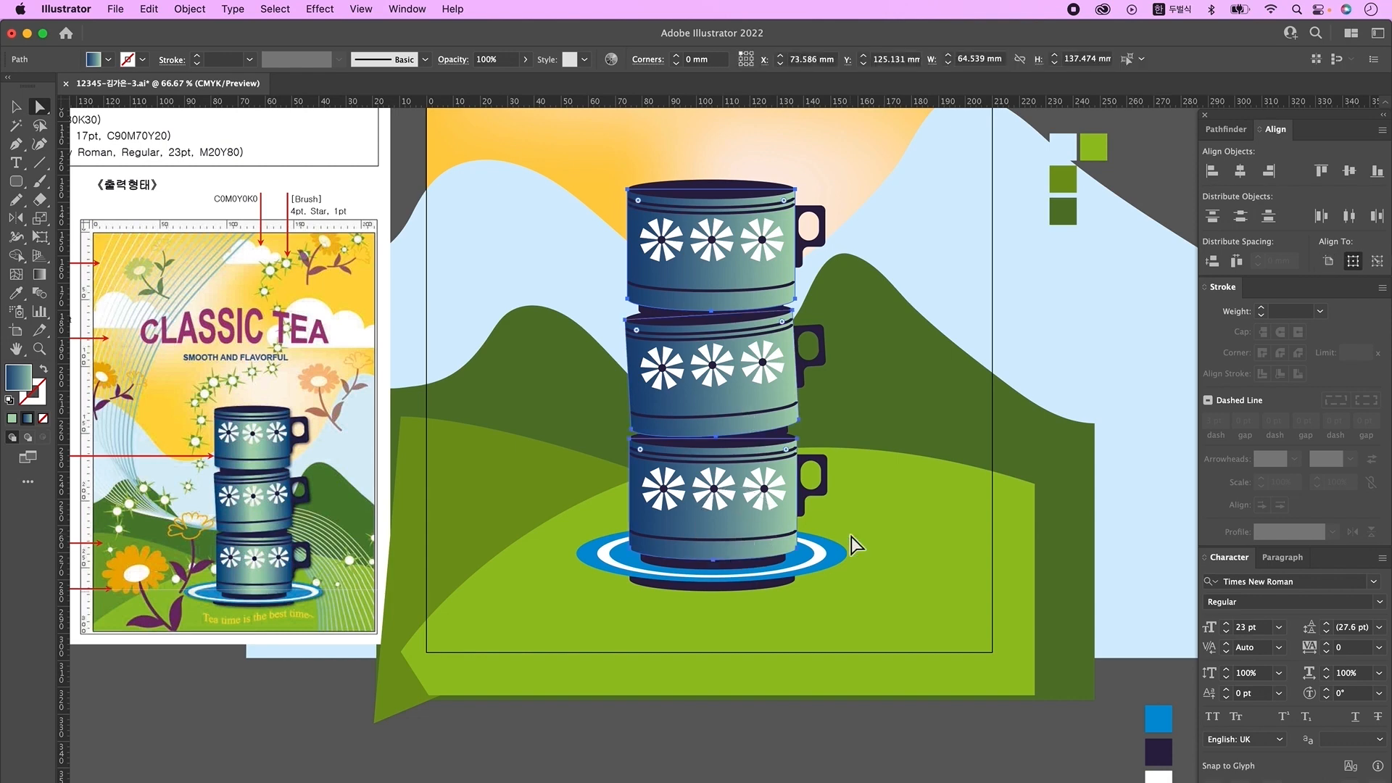
click(407, 9)
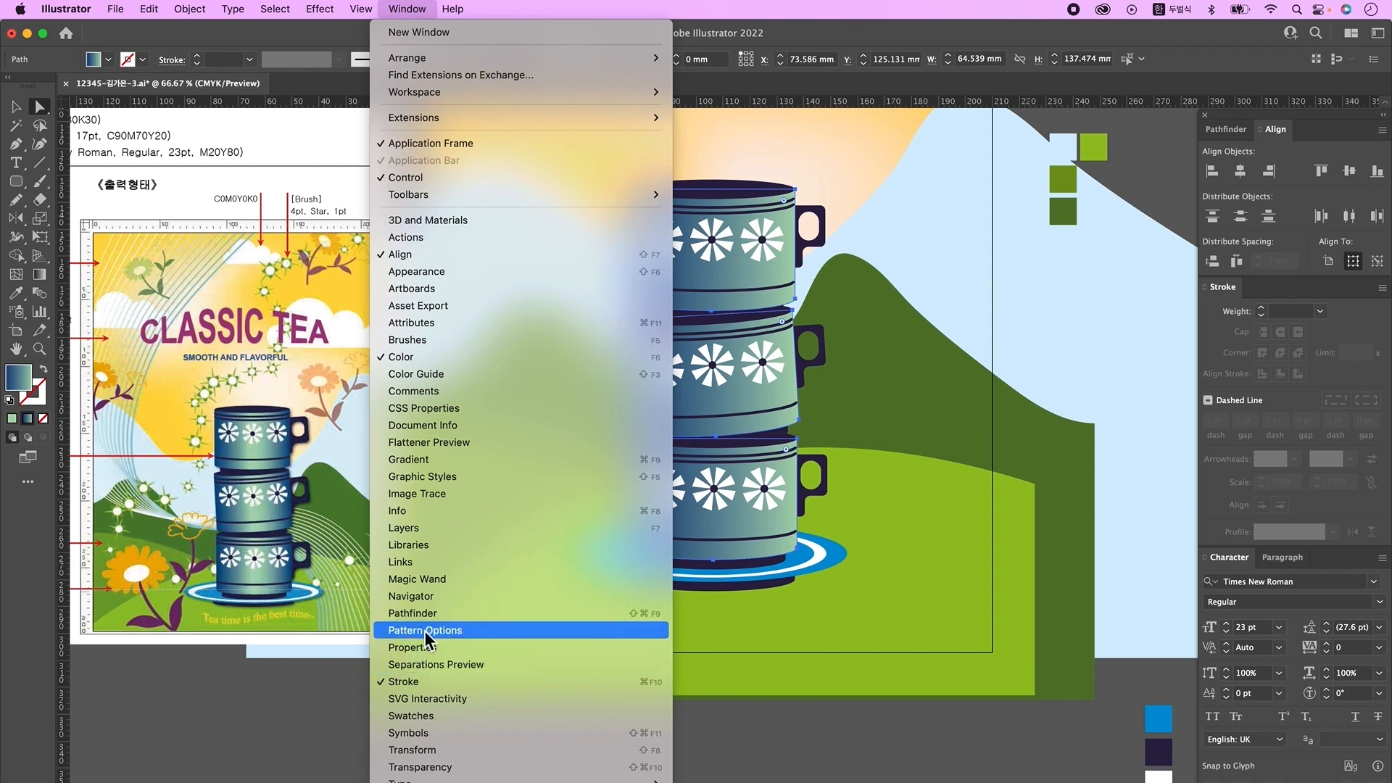
click(409, 459)
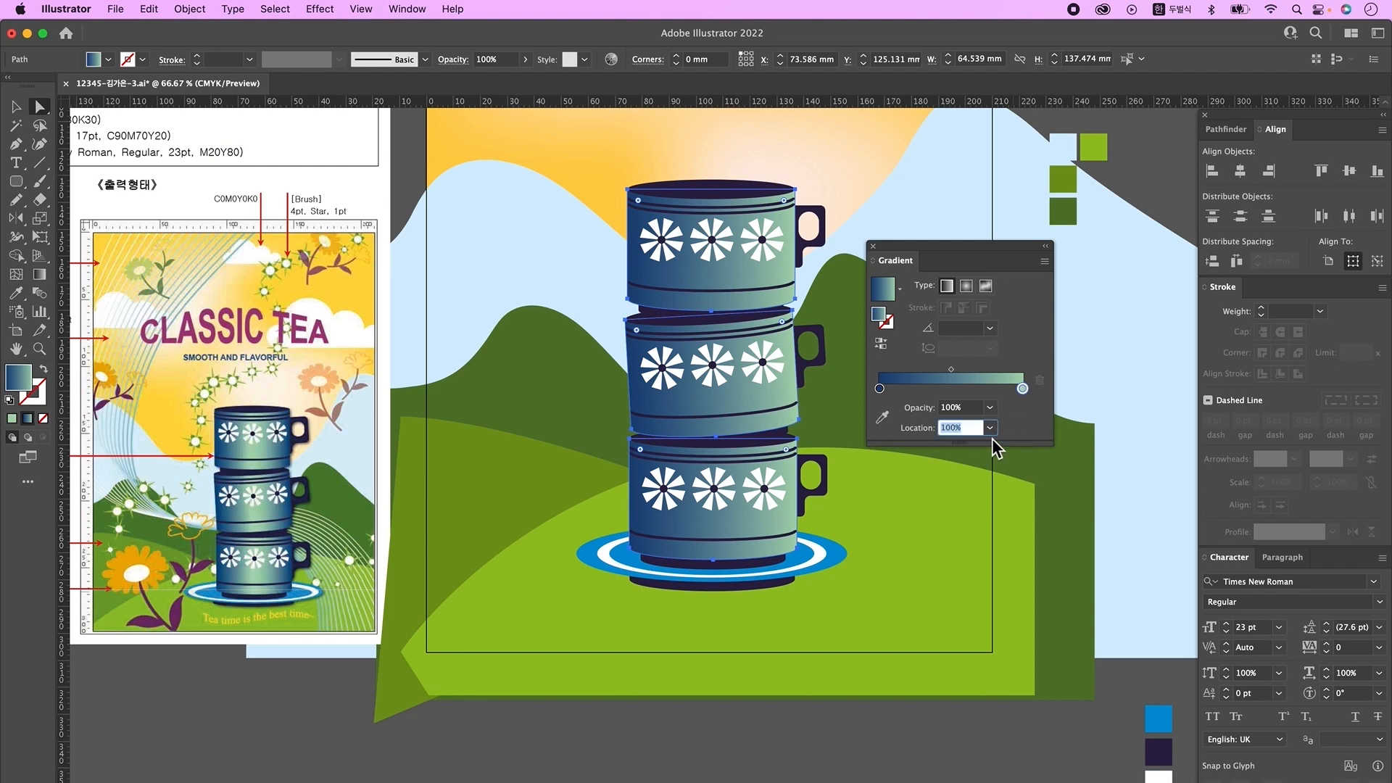
text(50)
key(Return)
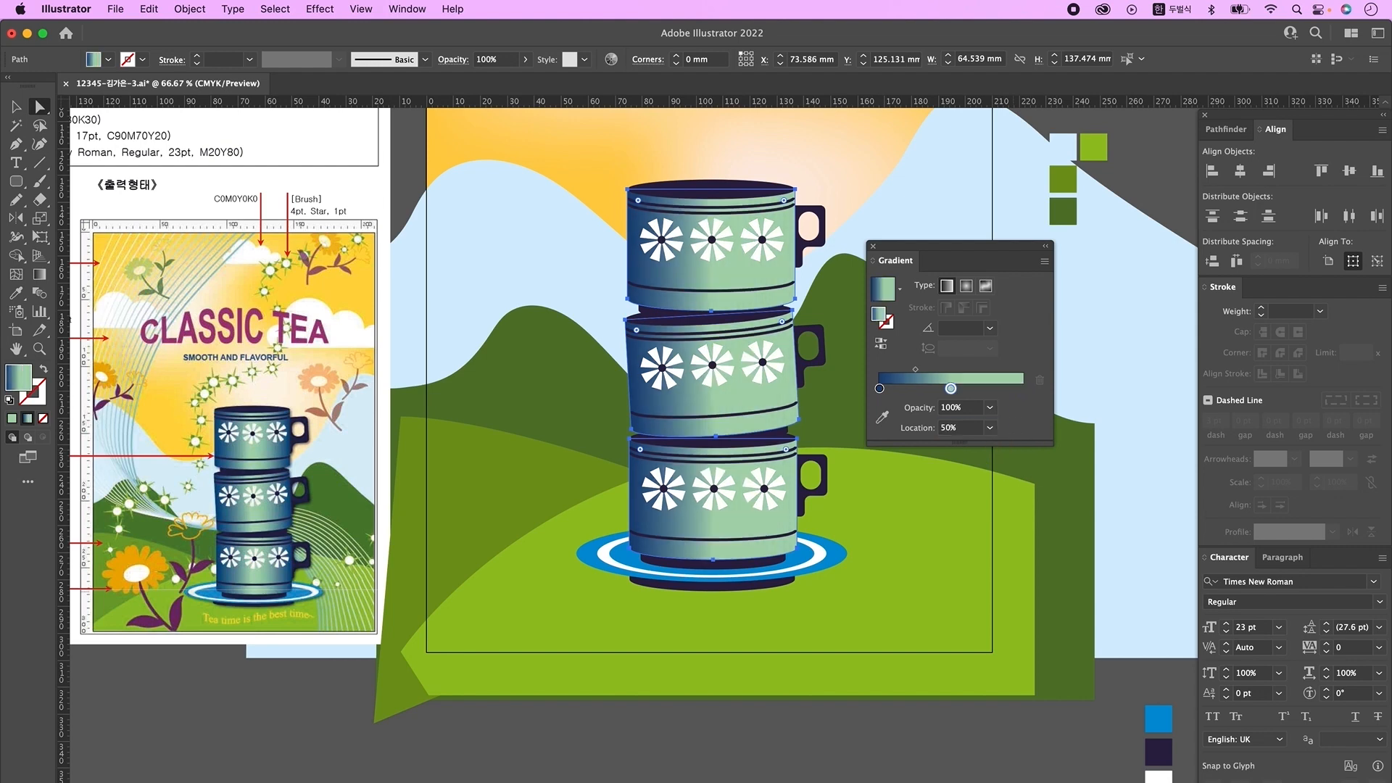
- Copy the gradient's dark blue start stop to location 100% and shift the first midpoint toward the blue start
click(879, 389)
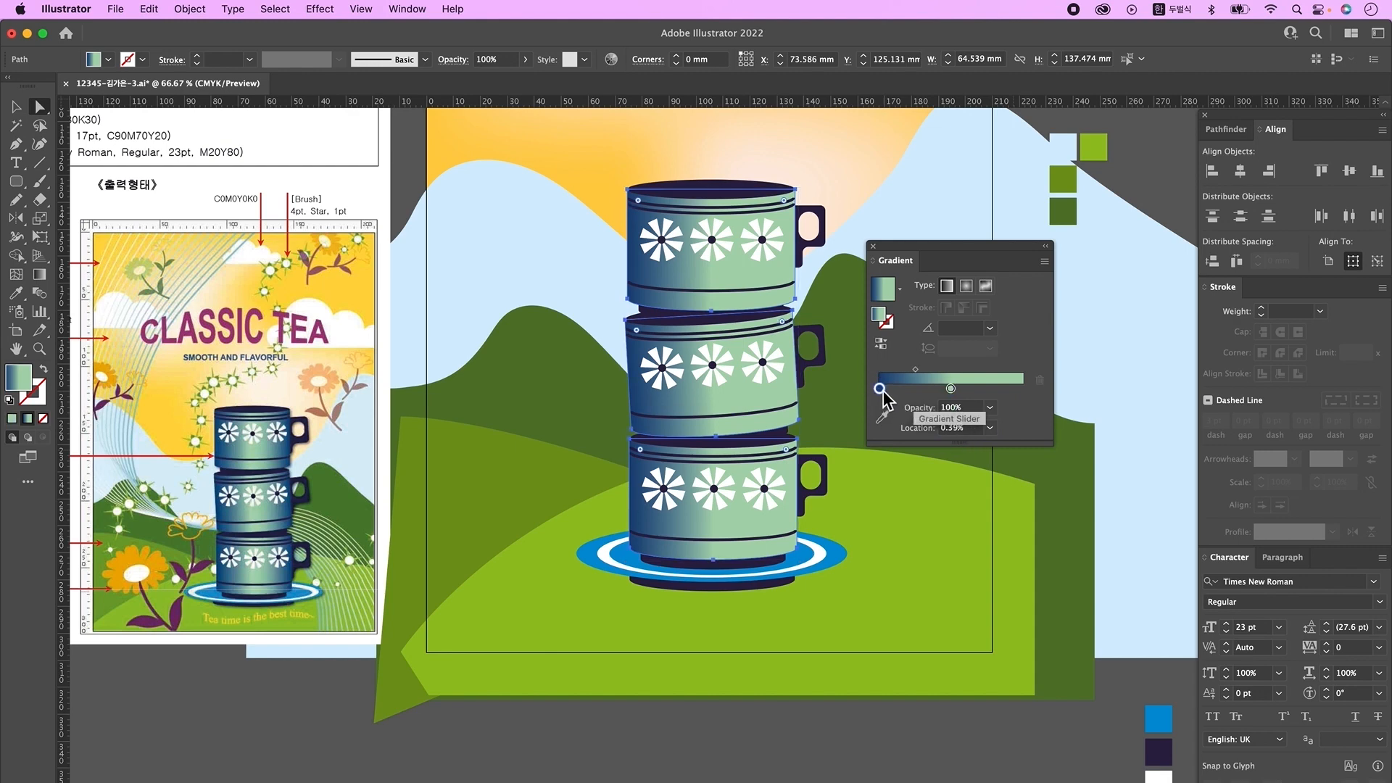
drag(880, 390, 898, 390)
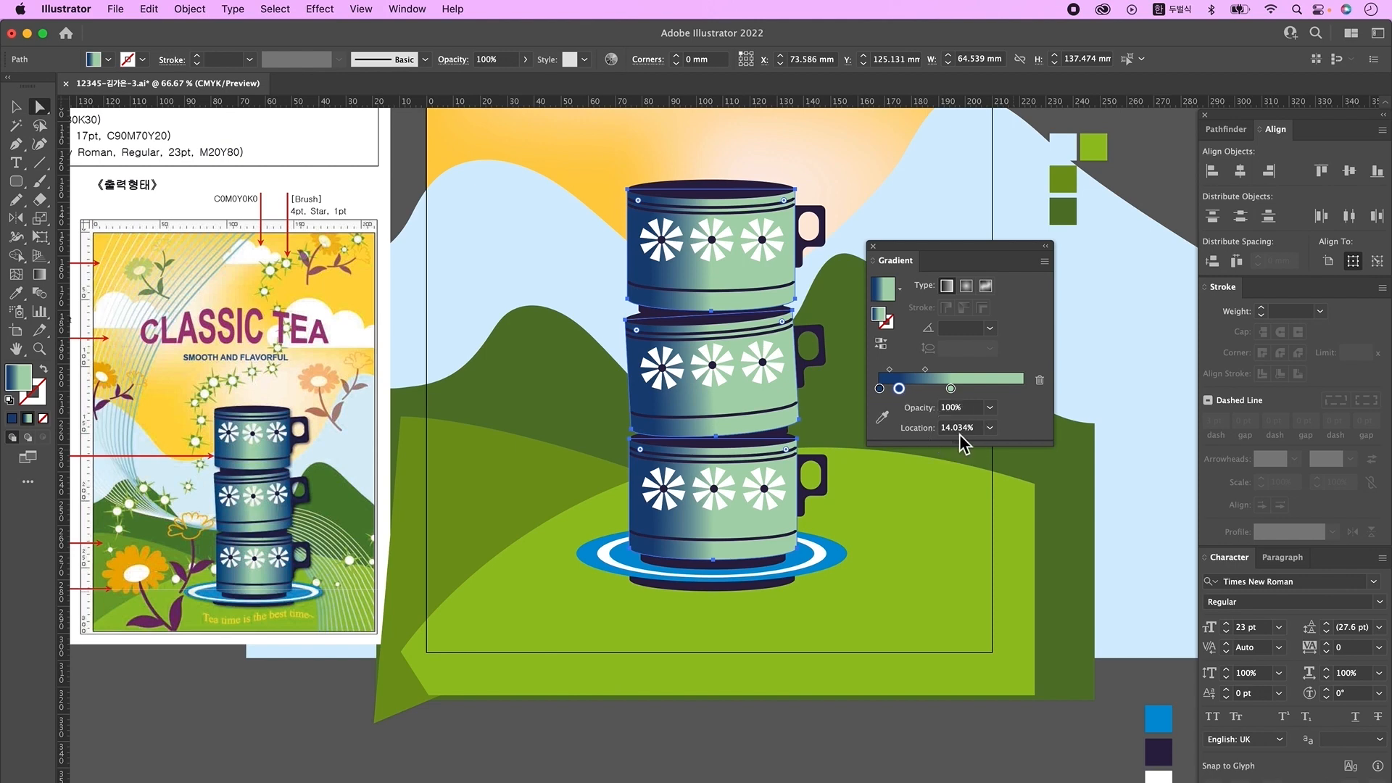
text(100)
key(Return)
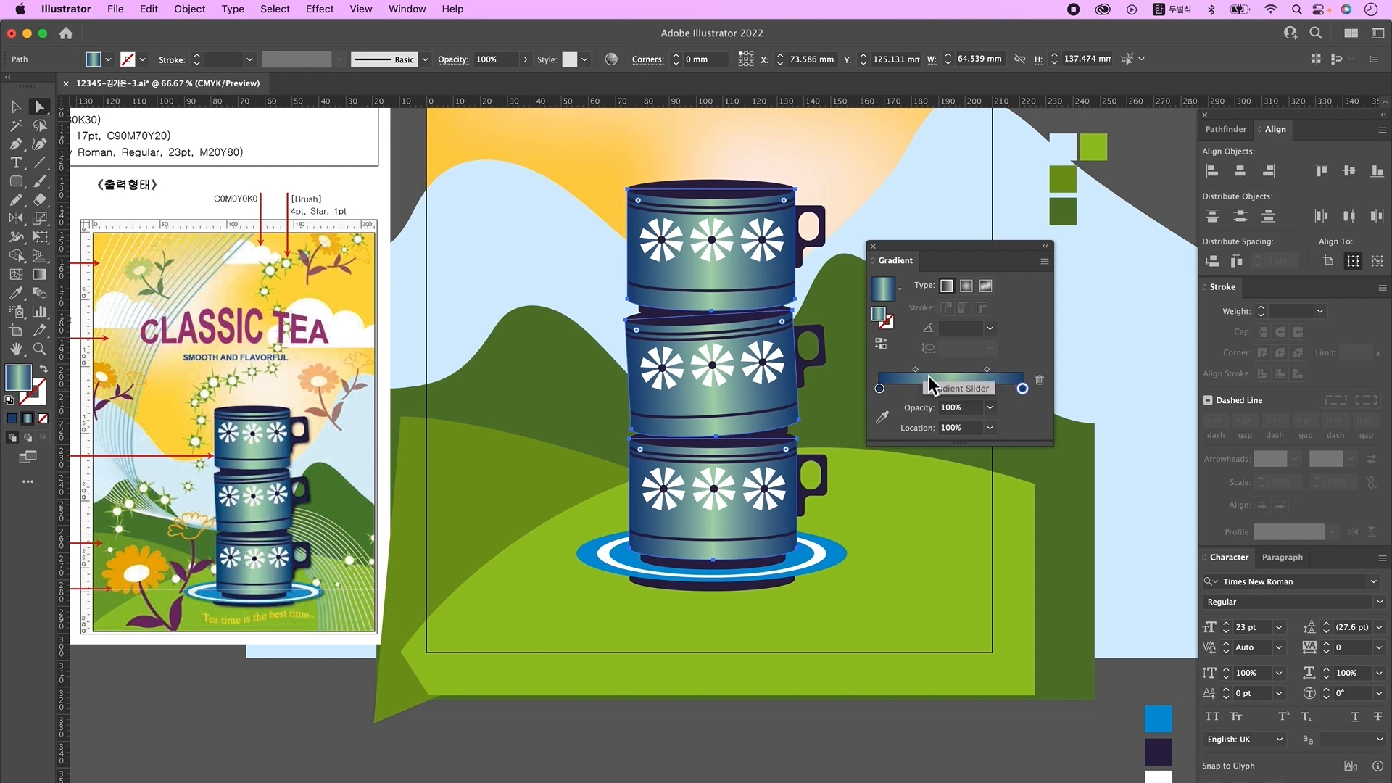
drag(916, 372, 904, 371)
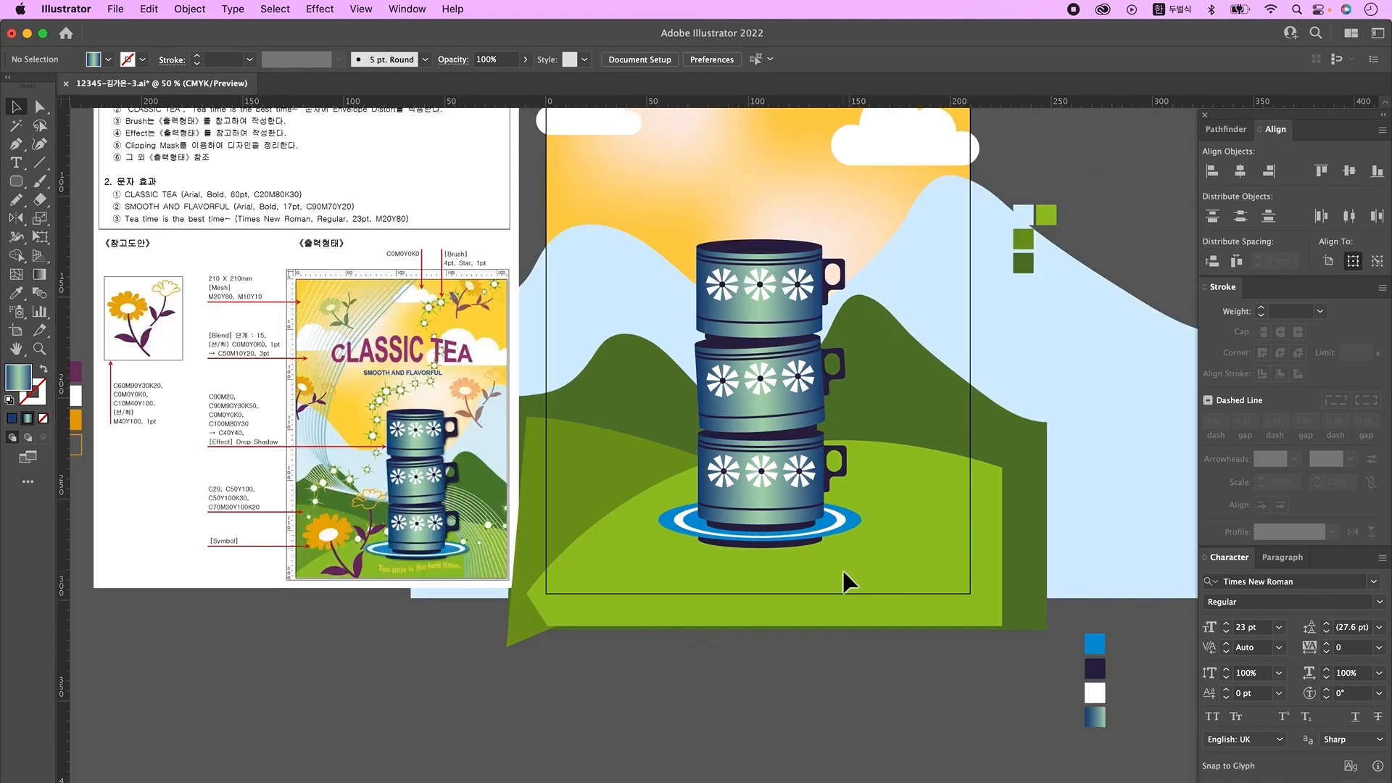
- Move the cup stack and saucer slightly to the right and group them
drag(637, 211, 870, 398)
right_click(790, 354)
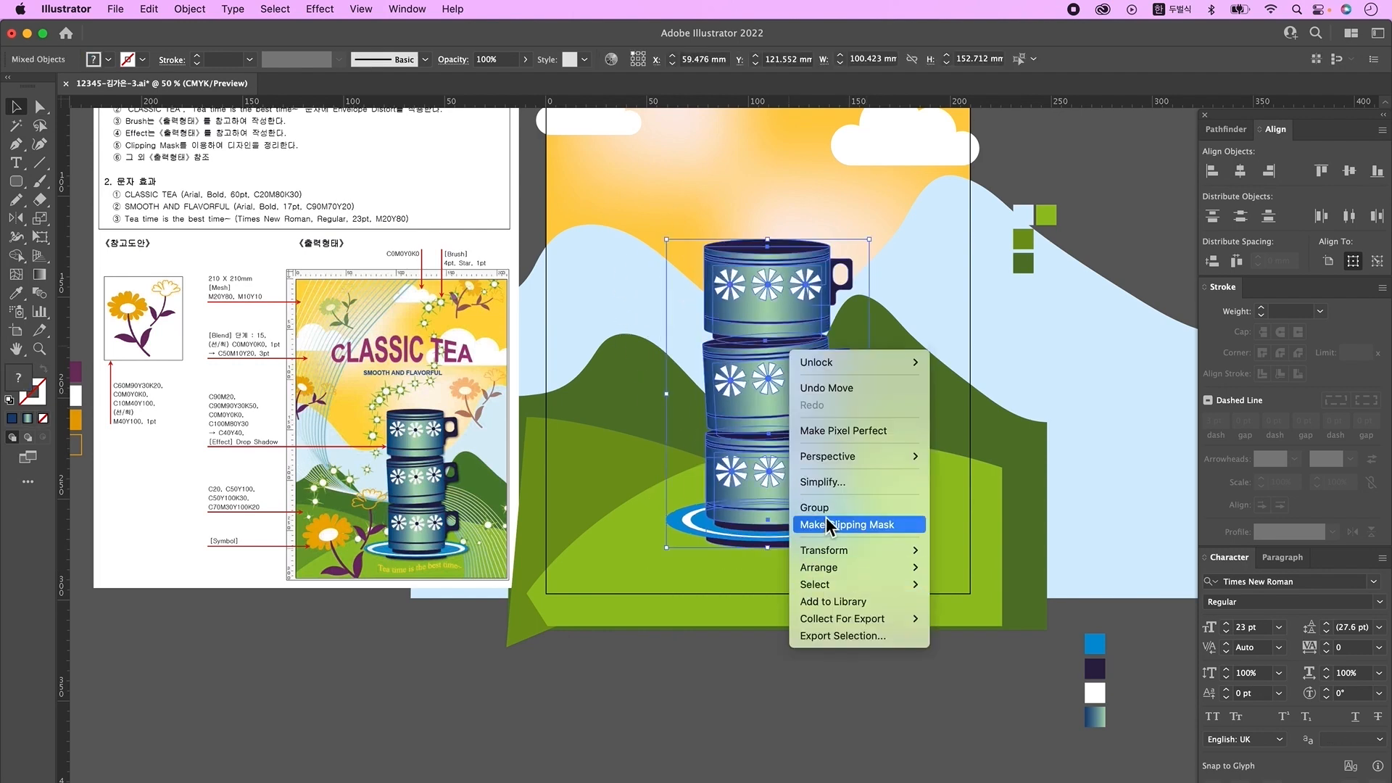
click(826, 508)
- Apply a Drop Shadow to the cup group with Multiply mode, 50% opacity, 1 mm X and Y offsets and 0.5 mm blur
click(320, 10)
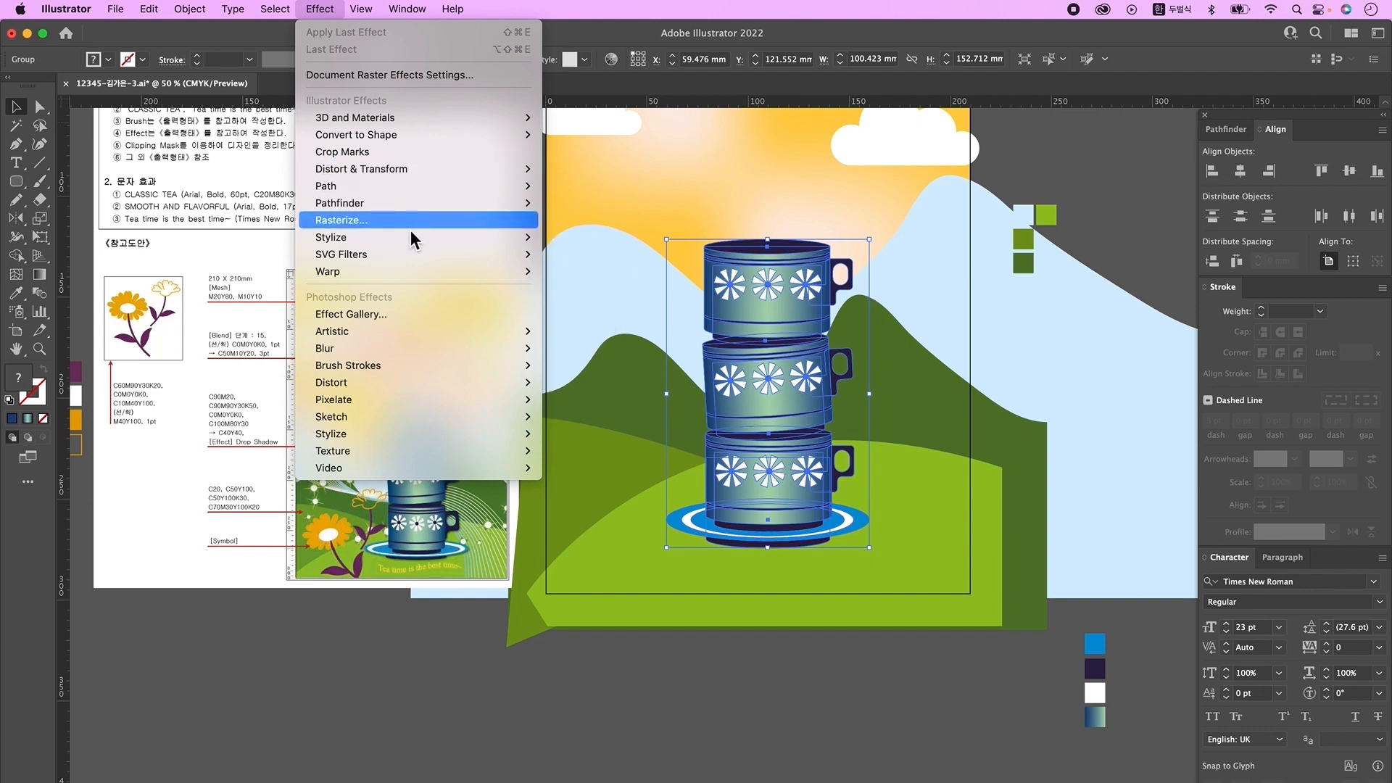
mouse_move(427, 237)
click(602, 238)
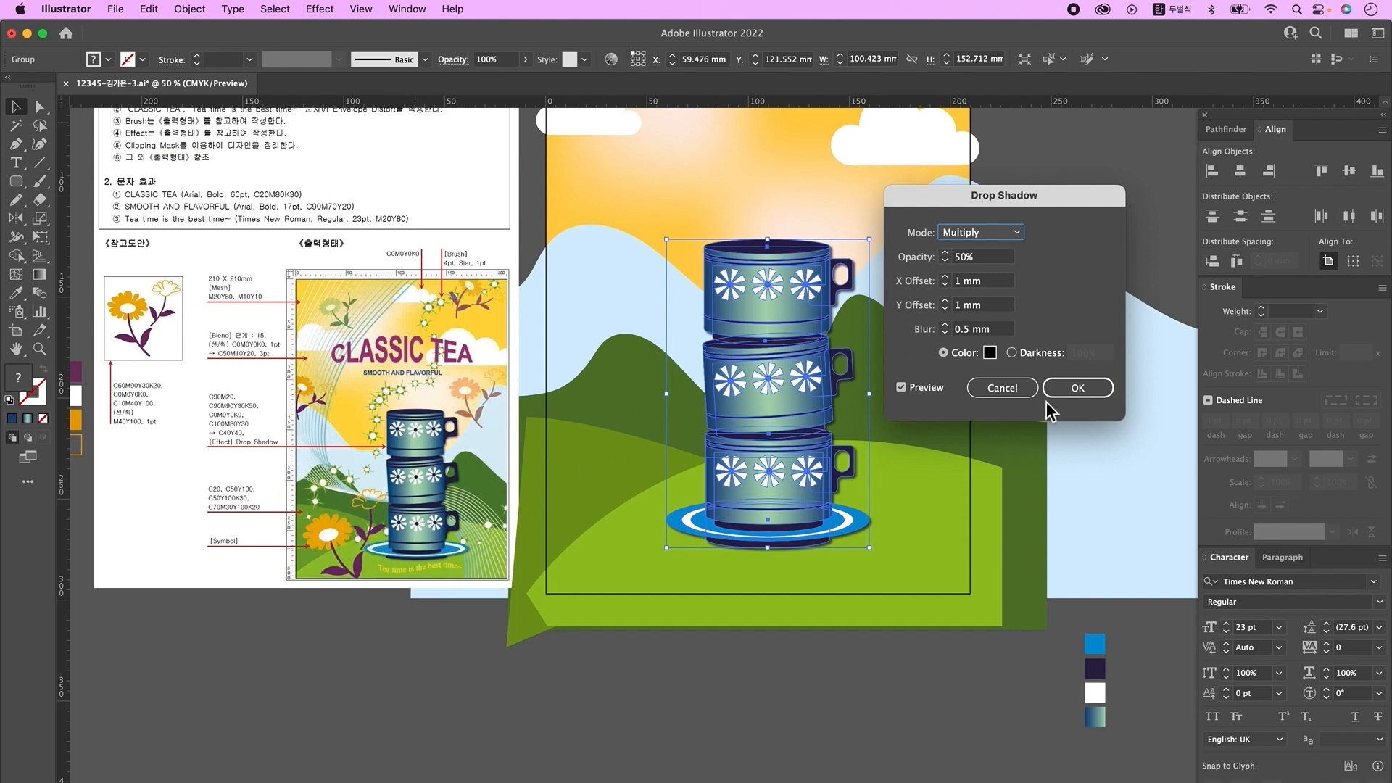
click(1095, 394)
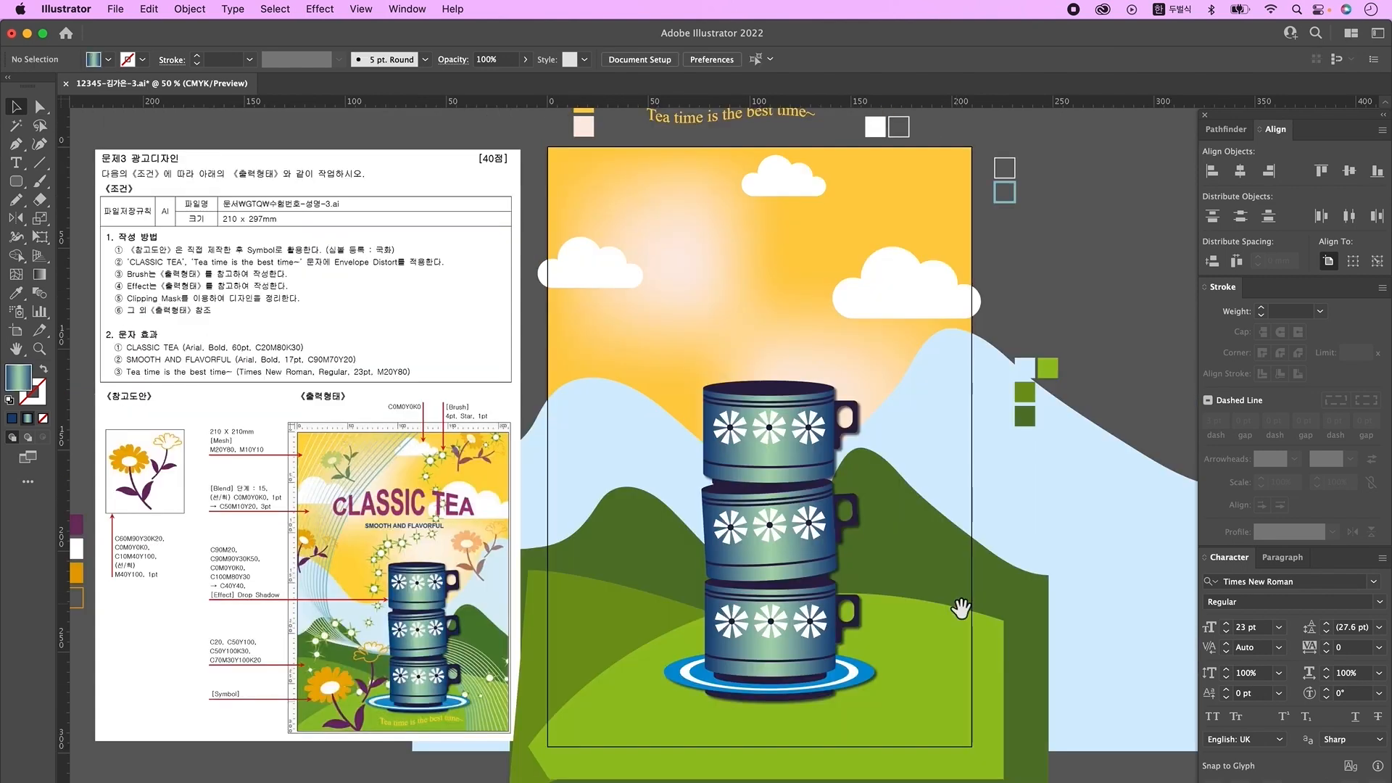
- Examine the exam sheet's sample poster and its annotations up close, checking which elements remain beside the artboard
super+click(411, 491)
super+click(420, 464)
drag(651, 461, 229, 347)
drag(423, 340, 456, 388)
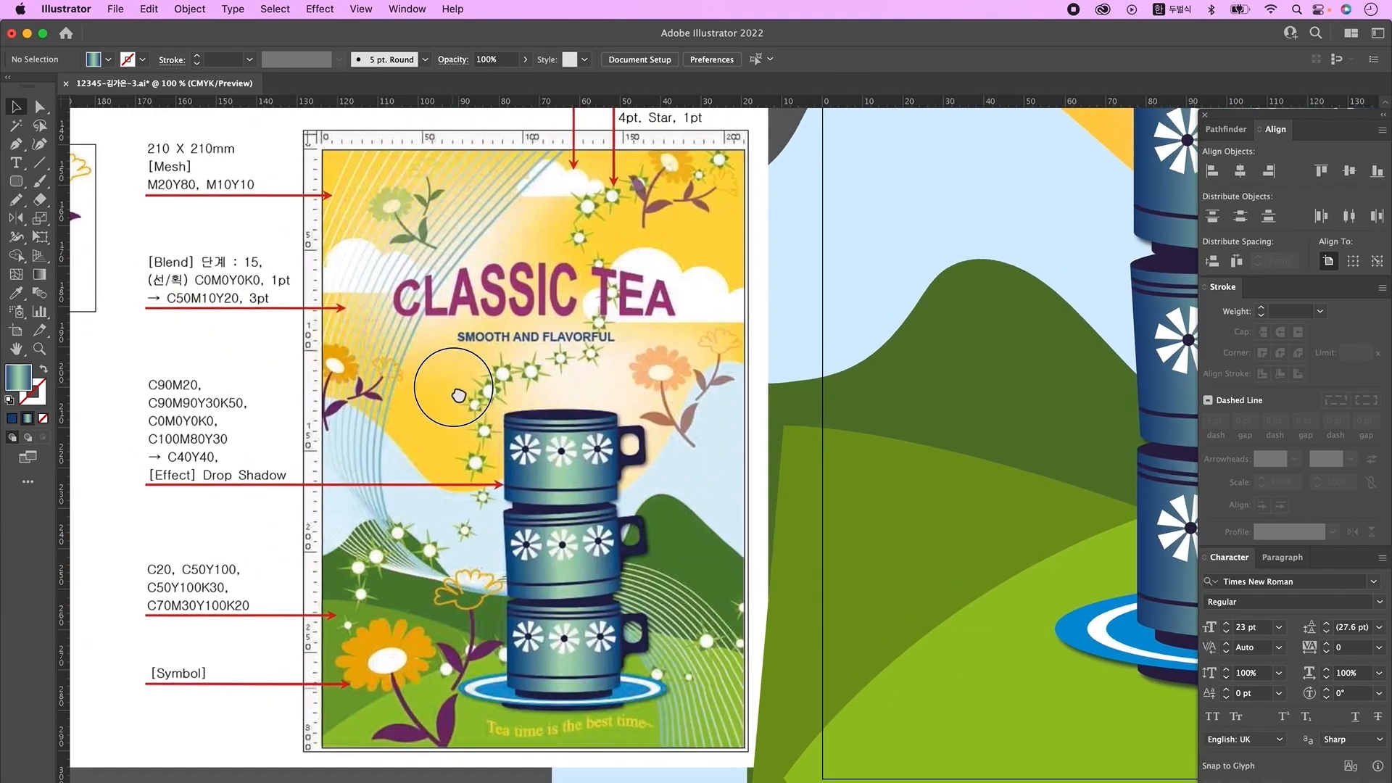
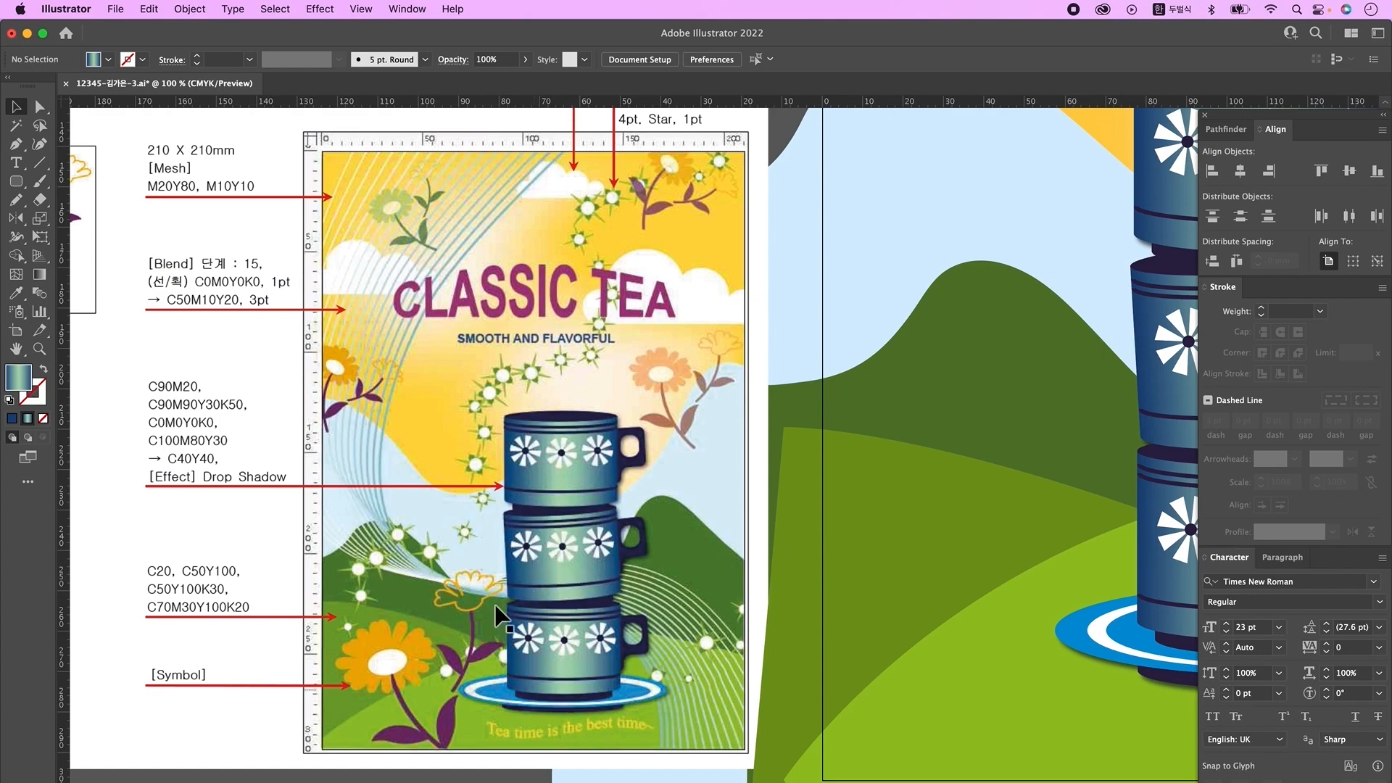
alt+super+click(870, 422)
alt+super+click(873, 425)
drag(927, 502, 844, 571)
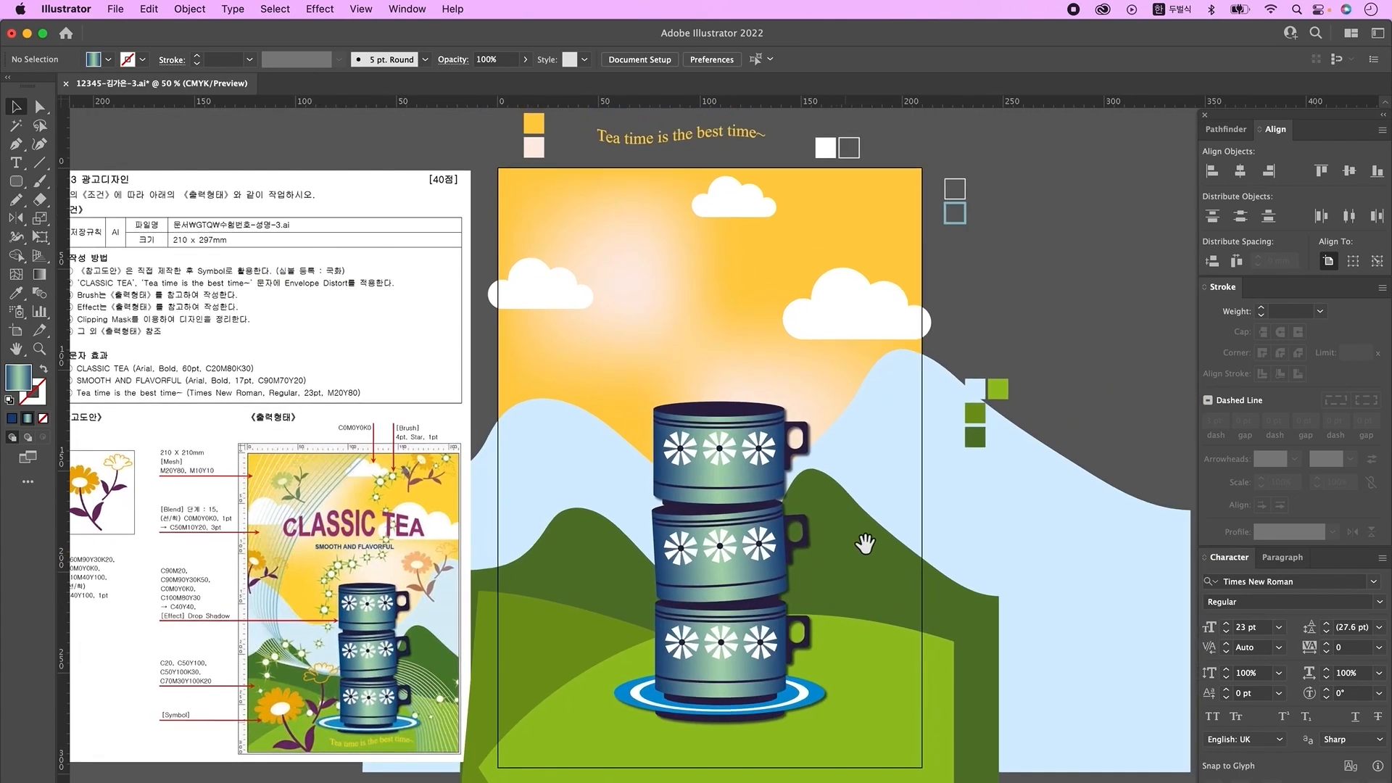
- Draw an S-curve with the 3 pt light-blue stroke from above the poster, behind the middle cup, to below the artboard
click(961, 223)
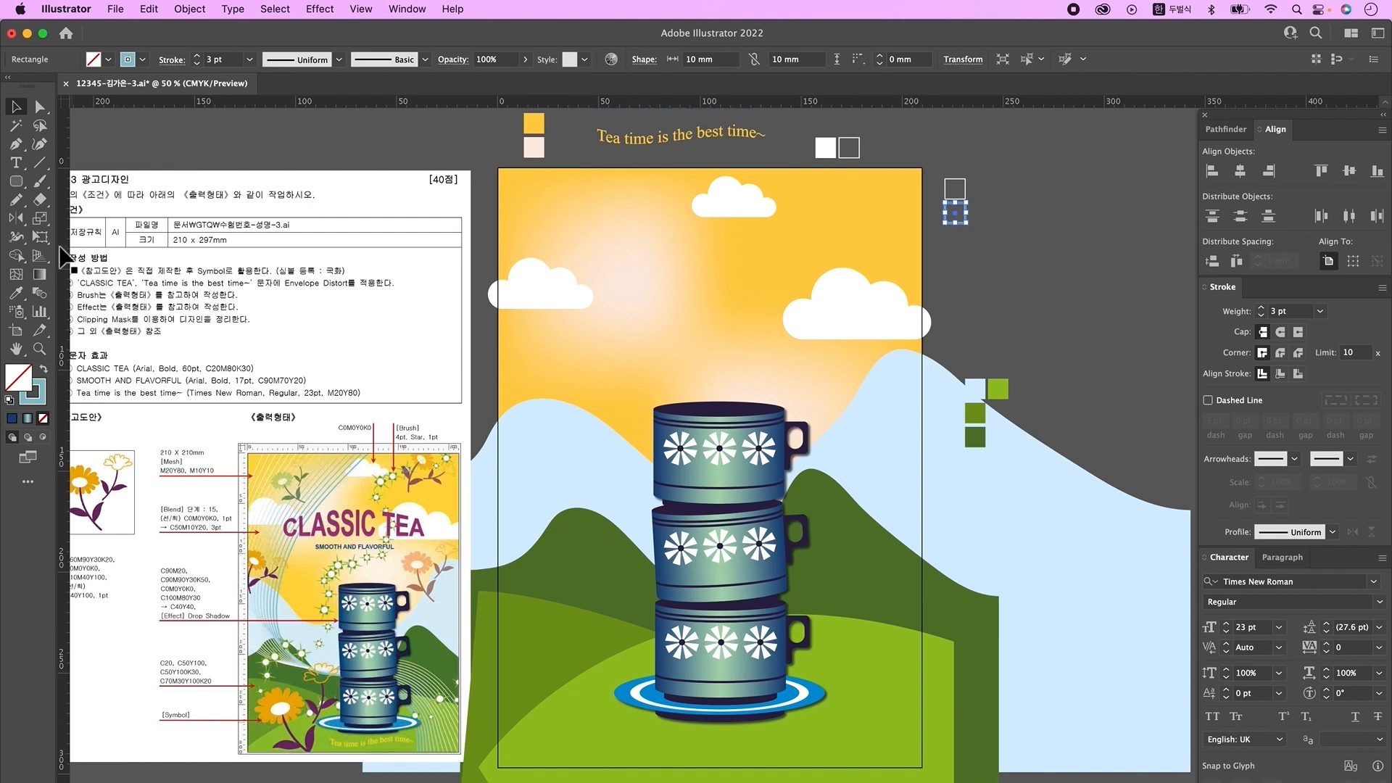
click(17, 147)
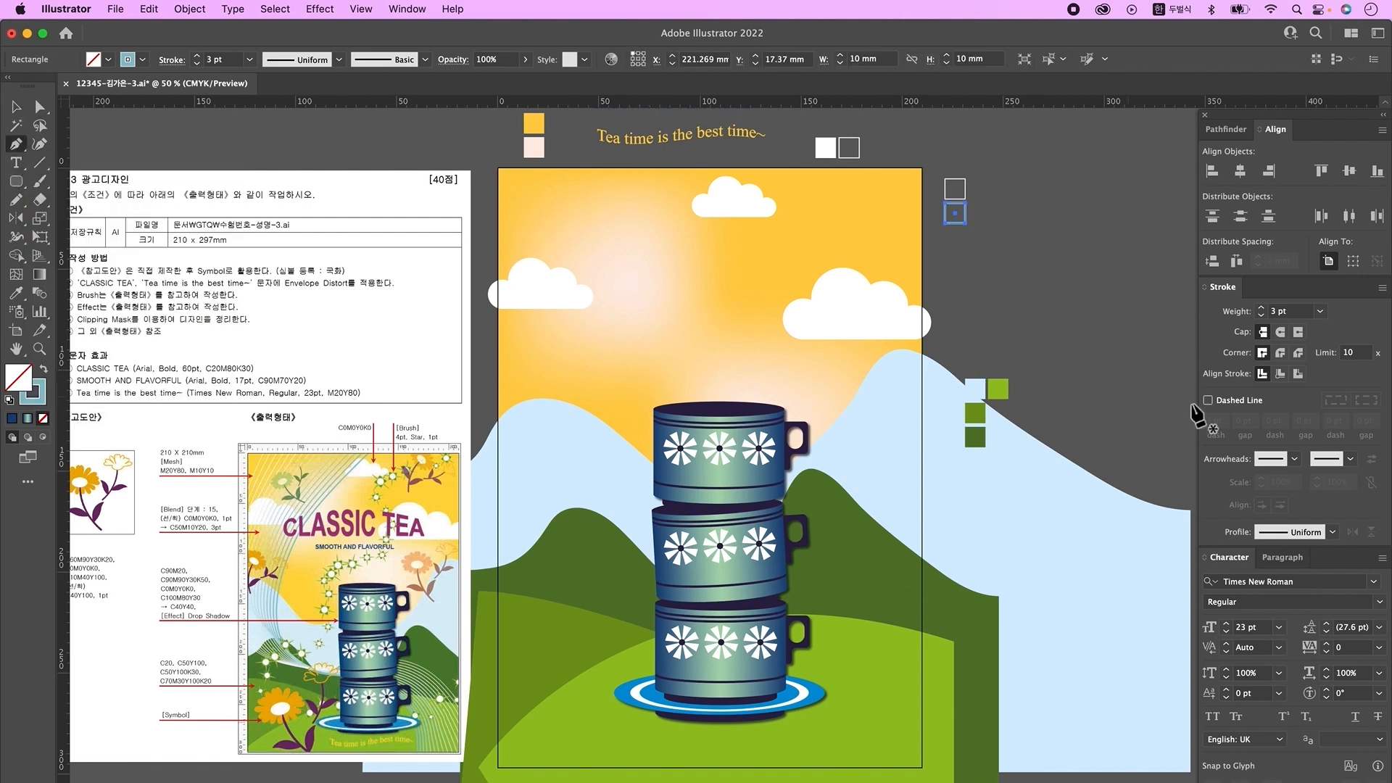
alt+super+click(841, 531)
click(652, 142)
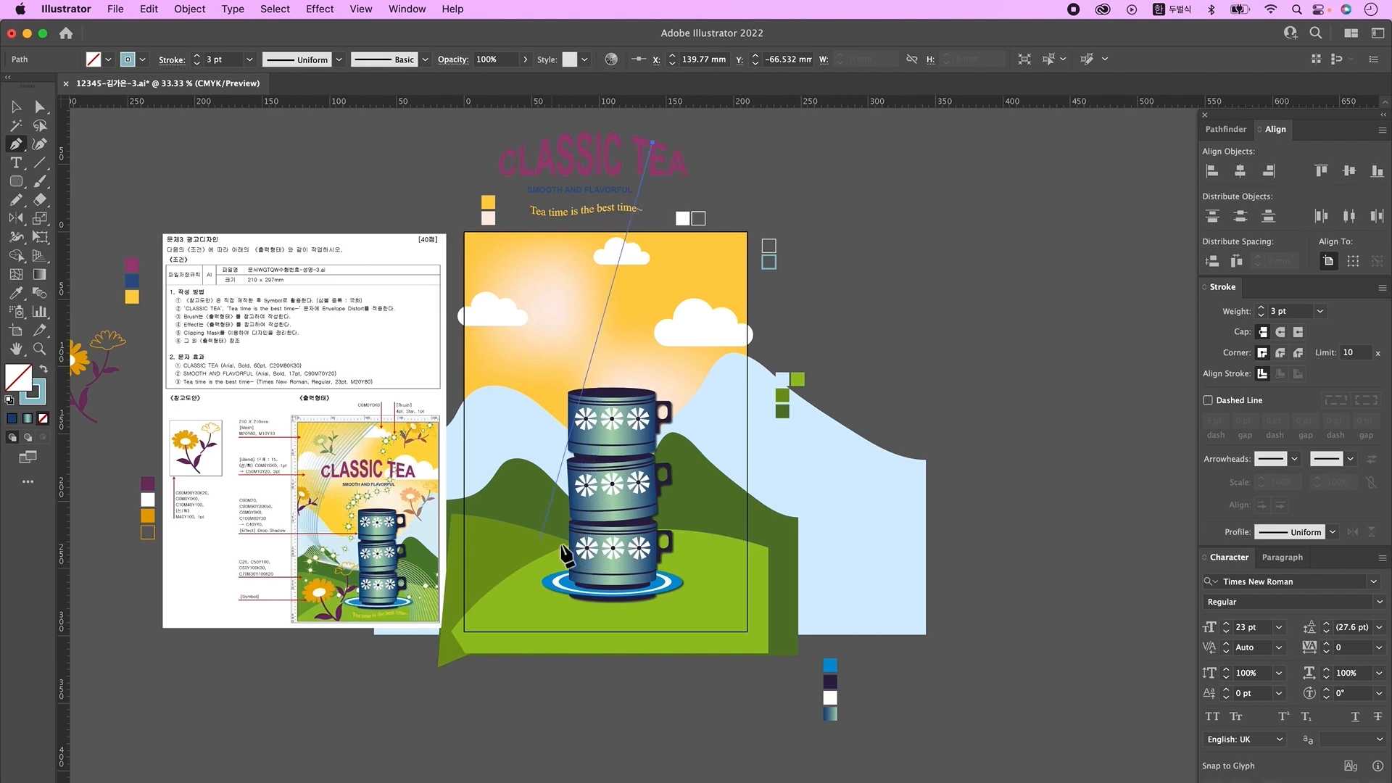
drag(556, 538, 647, 679)
scroll(714, 761, down, 3)
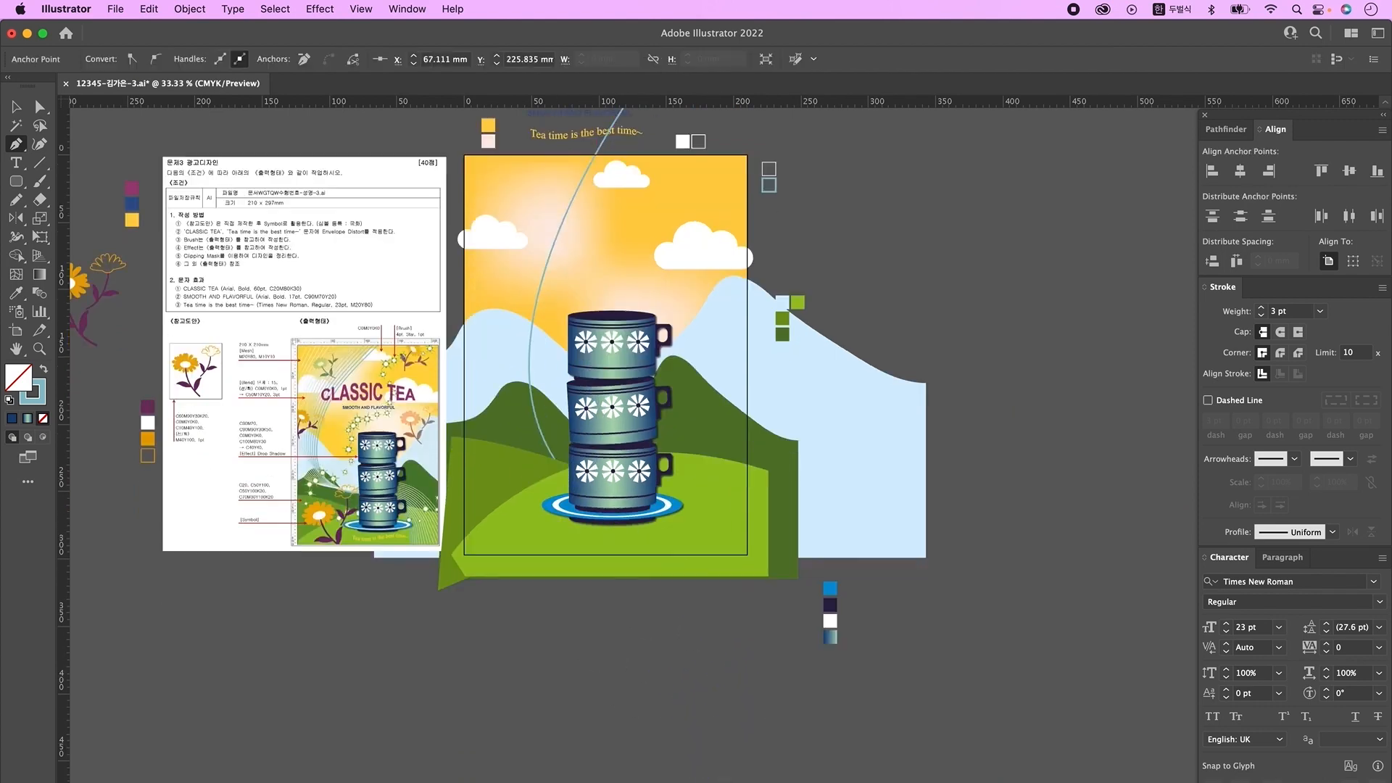
key(super+z)
scroll(552, 435, up, 2)
drag(549, 437, 744, 490)
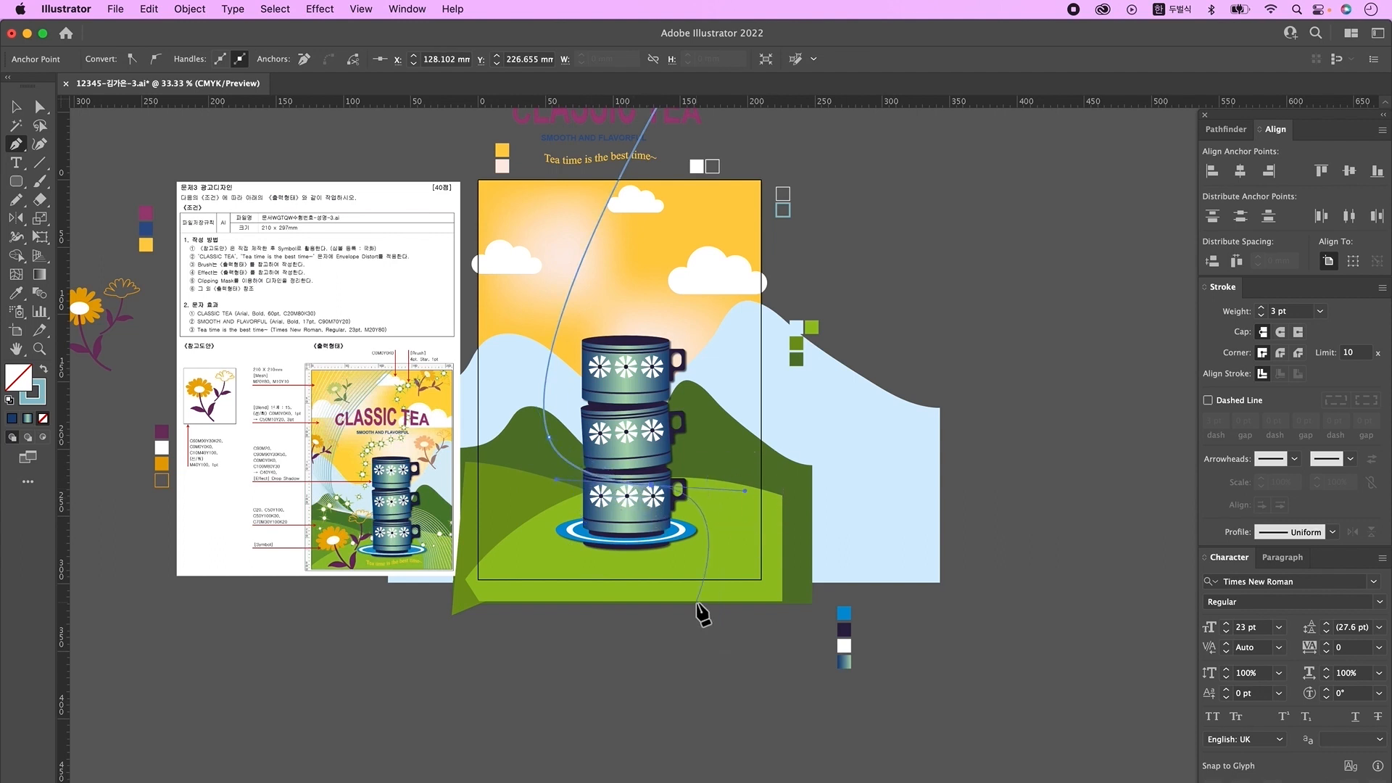
click(686, 666)
super+click(735, 674)
- Draw a second curve with the 1 pt white stroke from over the exam sheet, across the middle cup, to below the poster's lower right
drag(727, 155, 753, 127)
drag(787, 197, 786, 196)
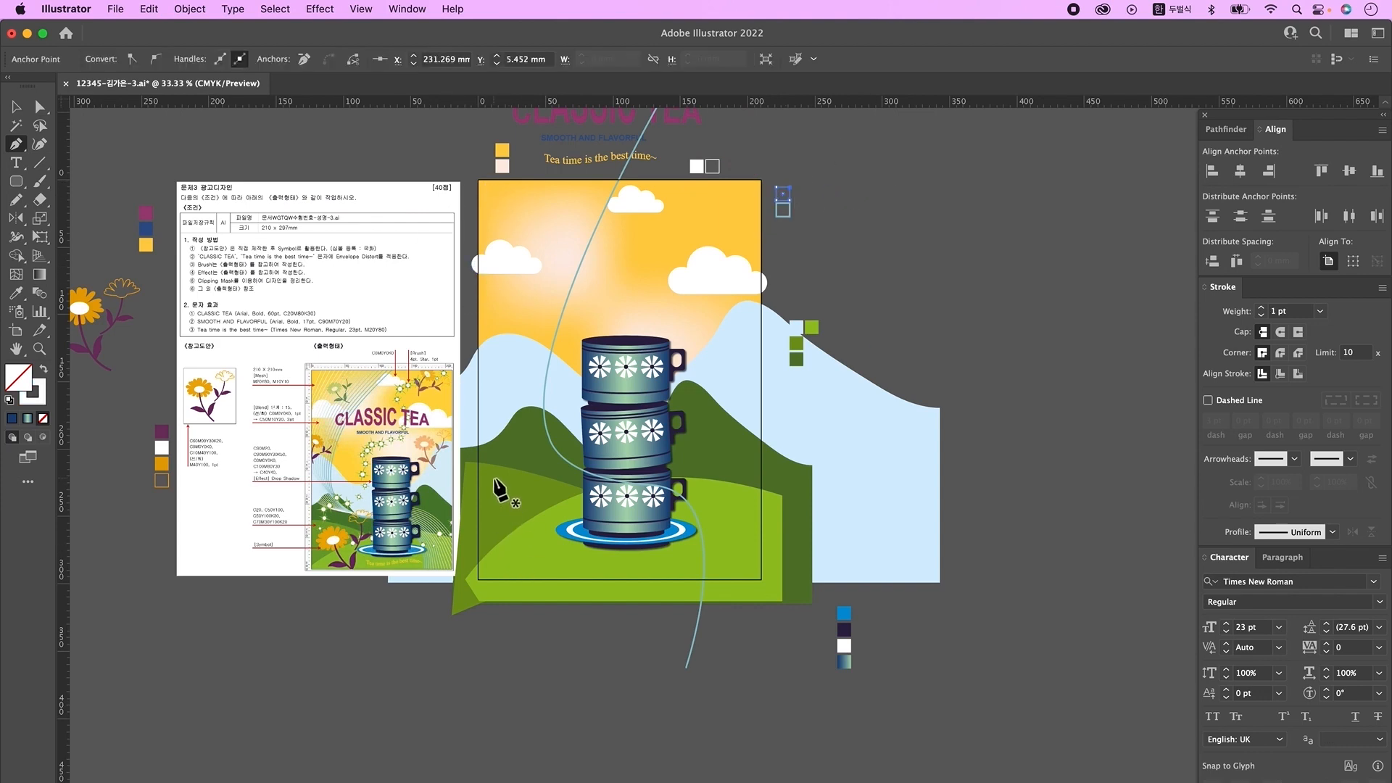
click(366, 313)
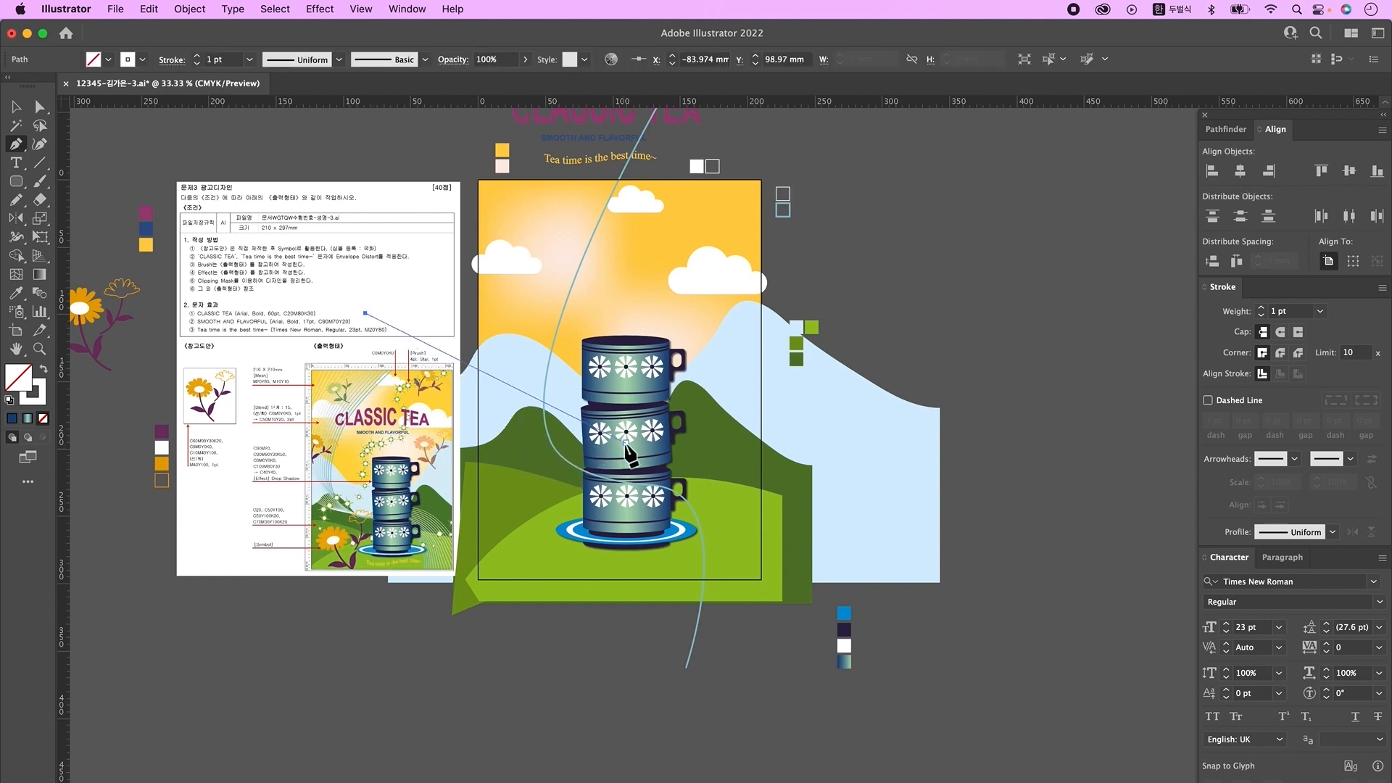
drag(832, 381, 834, 769)
- Adjust the light-blue curve so its bend sits slightly further left and its lower end reaches further down
click(40, 107)
click(658, 444)
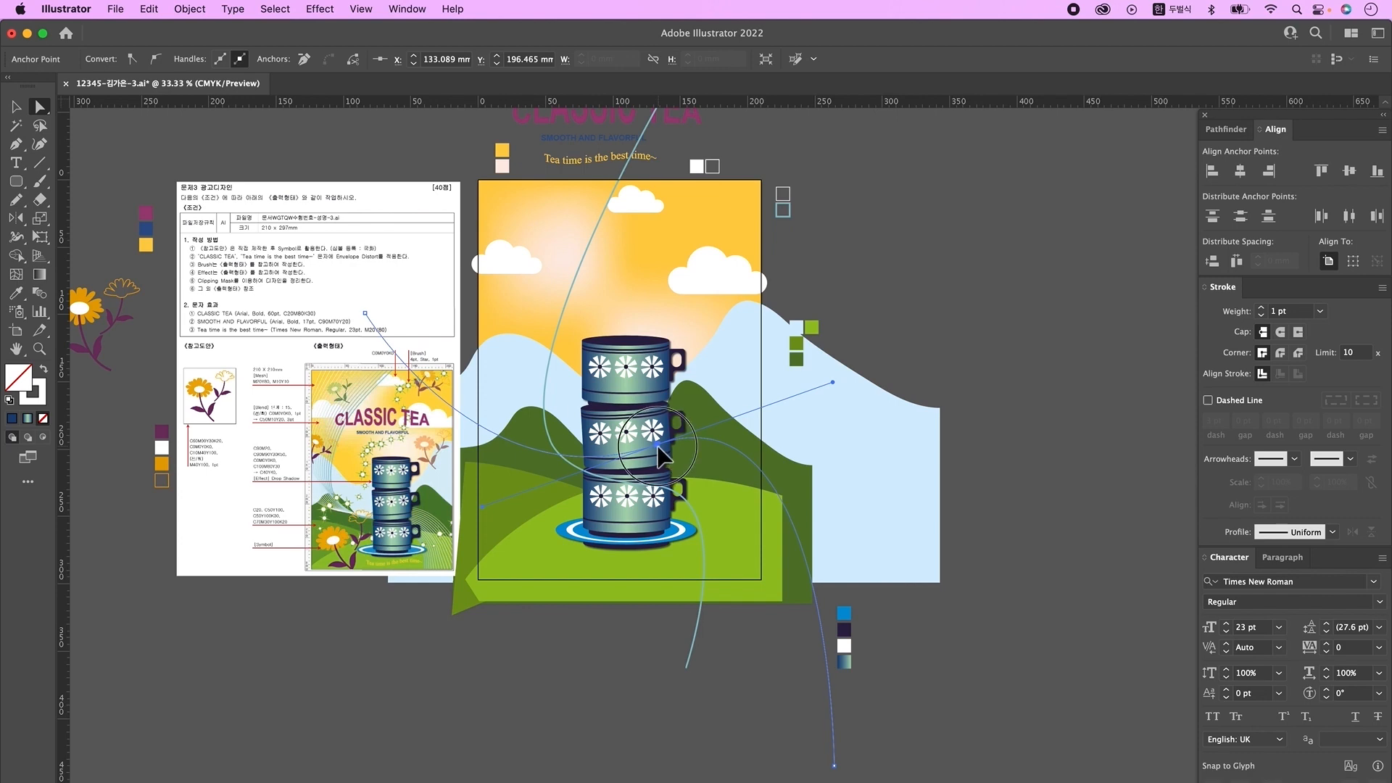
key(v)
click(537, 294)
click(425, 658)
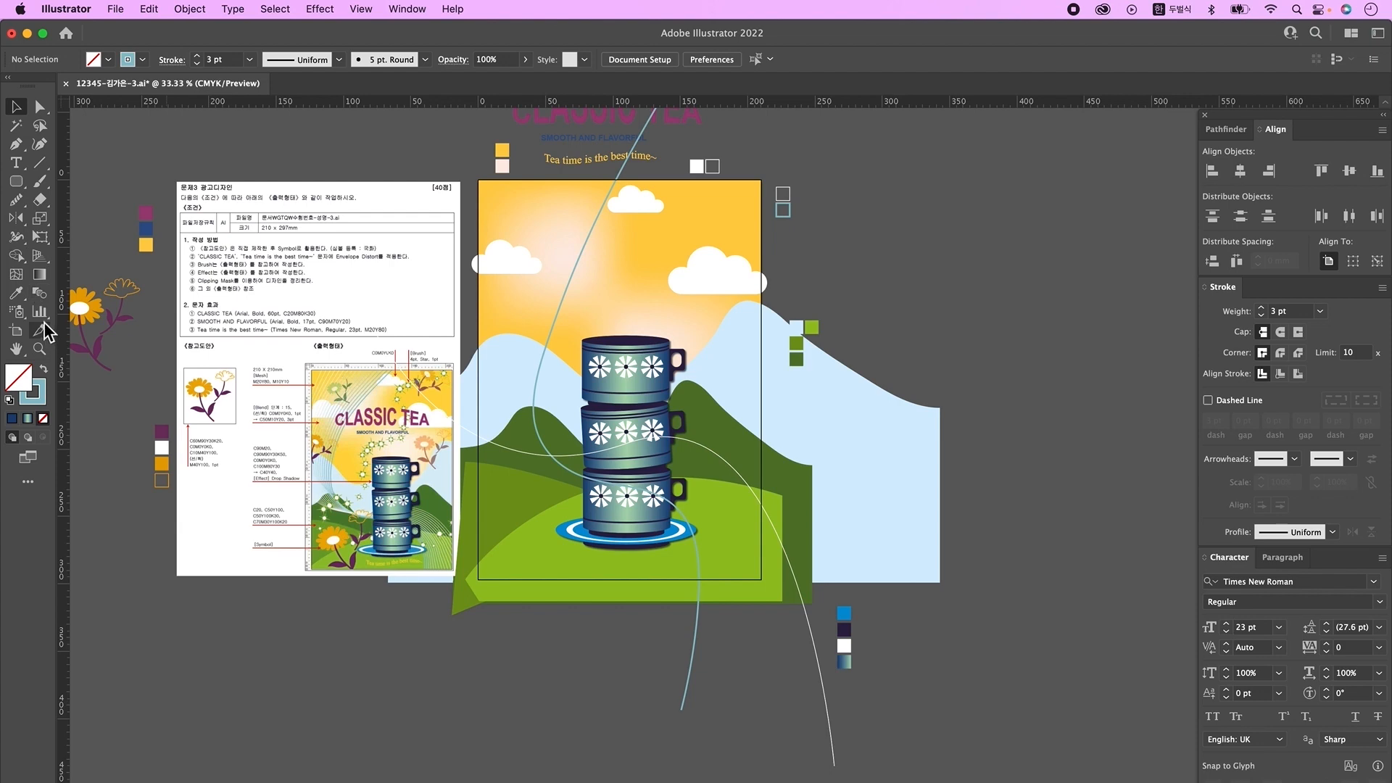
- Blend the light-blue curve with the white curve using Specified Steps of 15
click(40, 292)
click(536, 377)
click(470, 436)
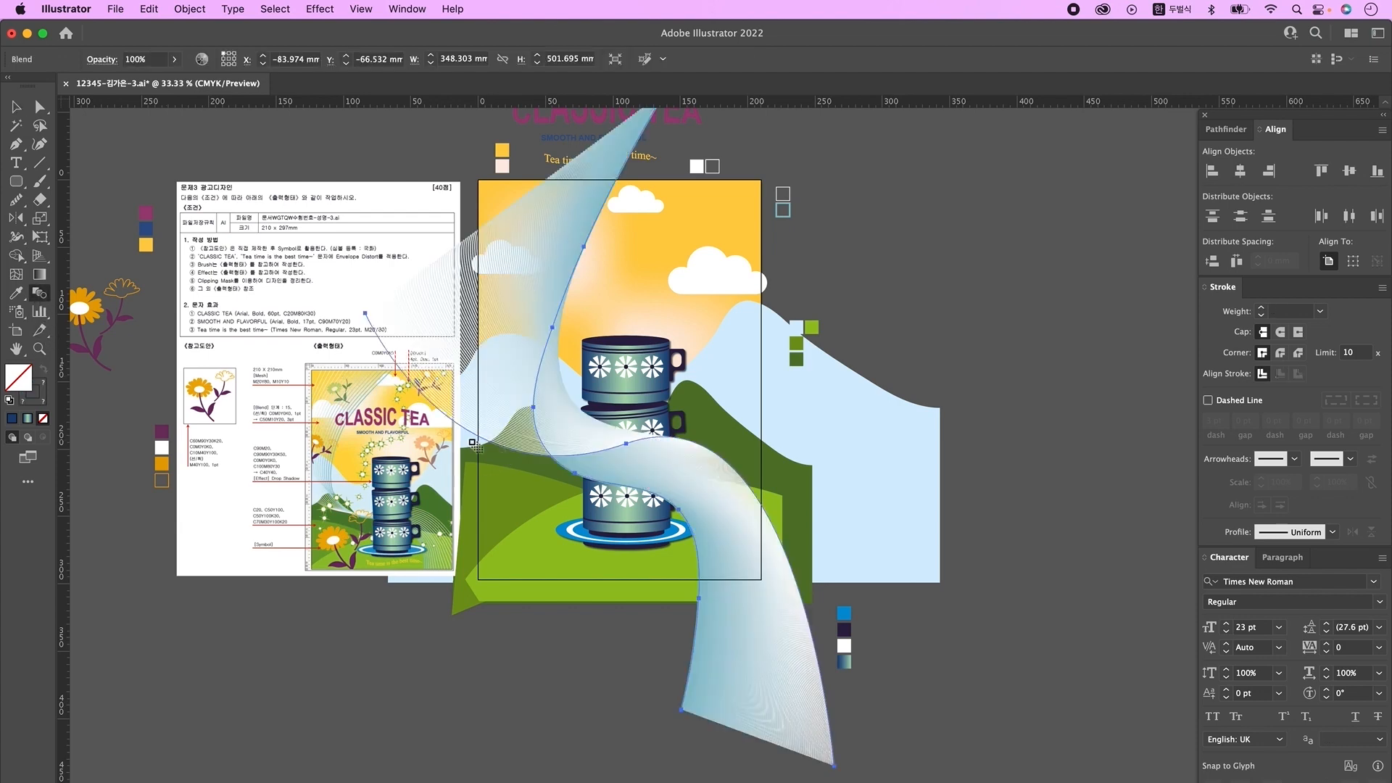
double_click(45, 298)
click(780, 249)
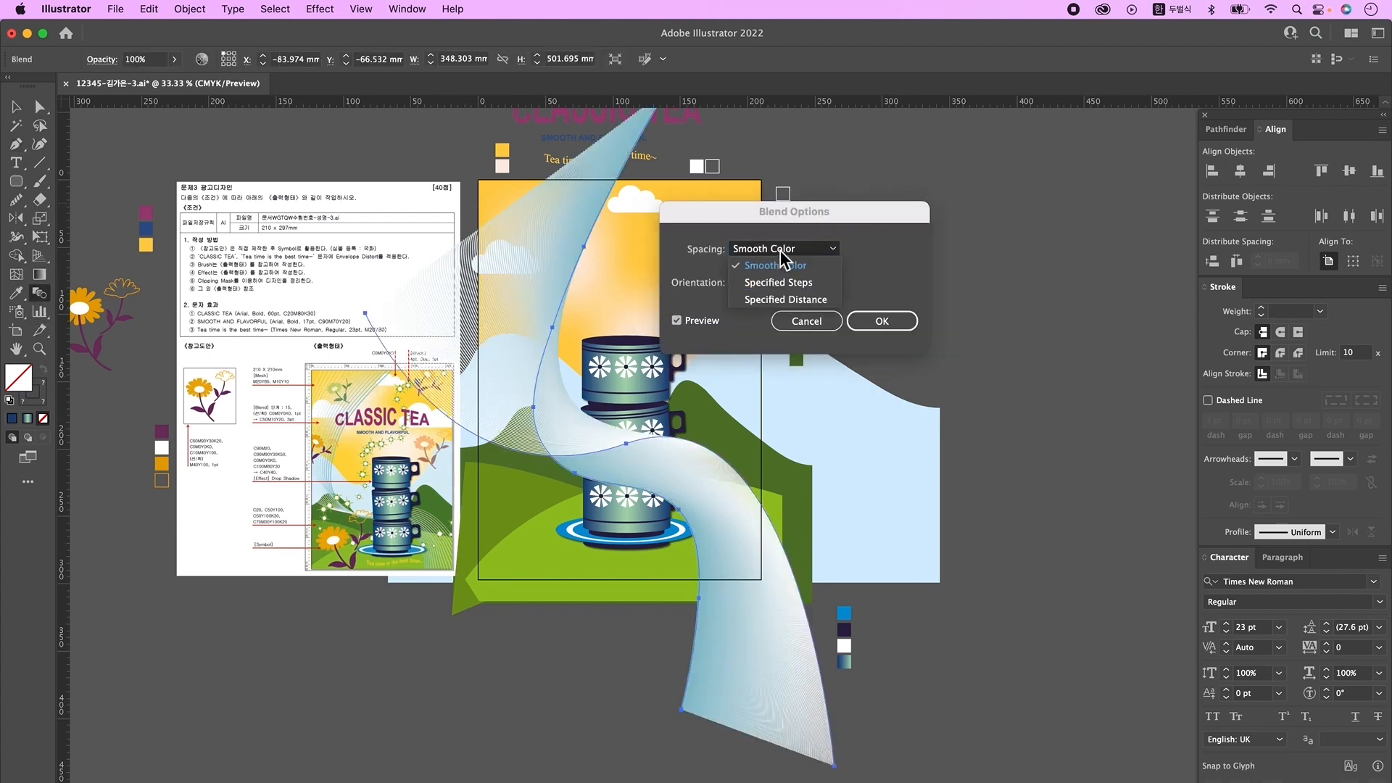
click(819, 284)
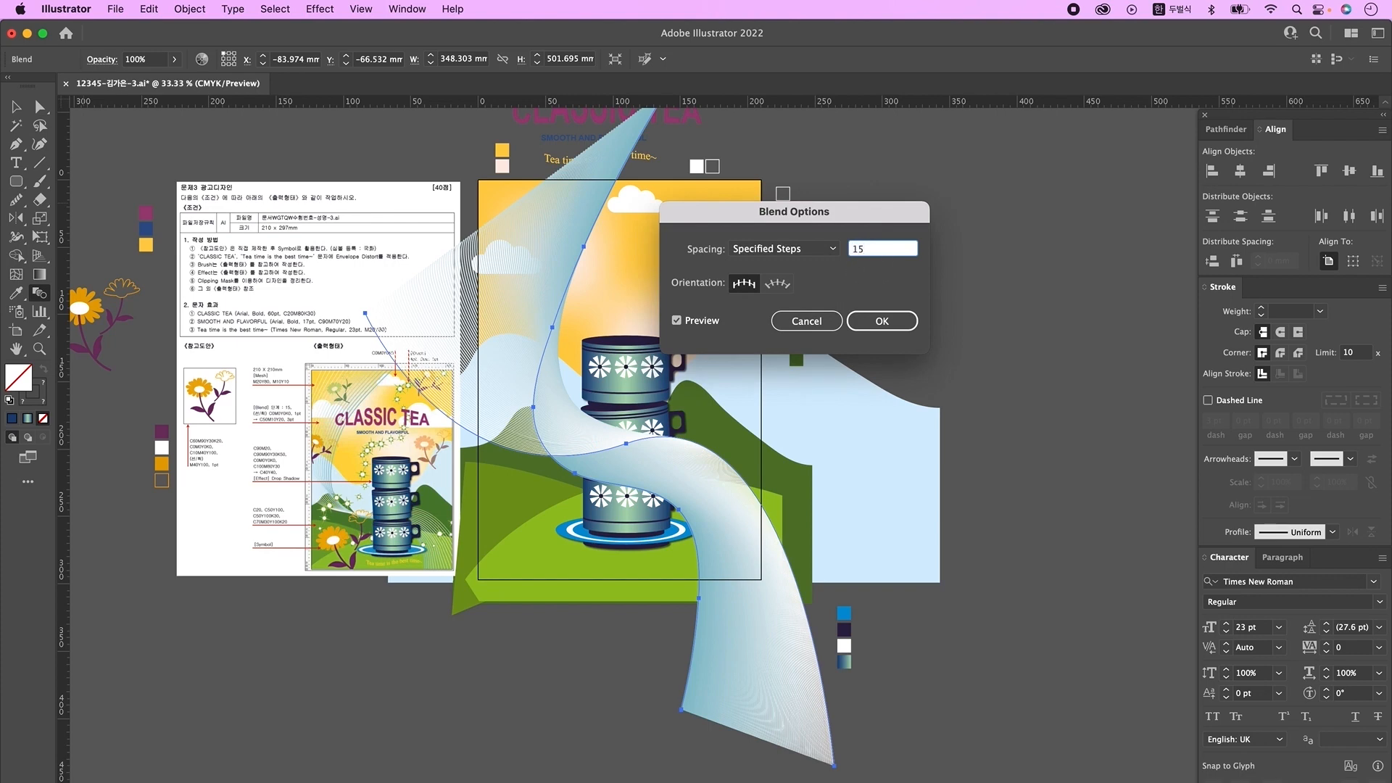
key(Return)
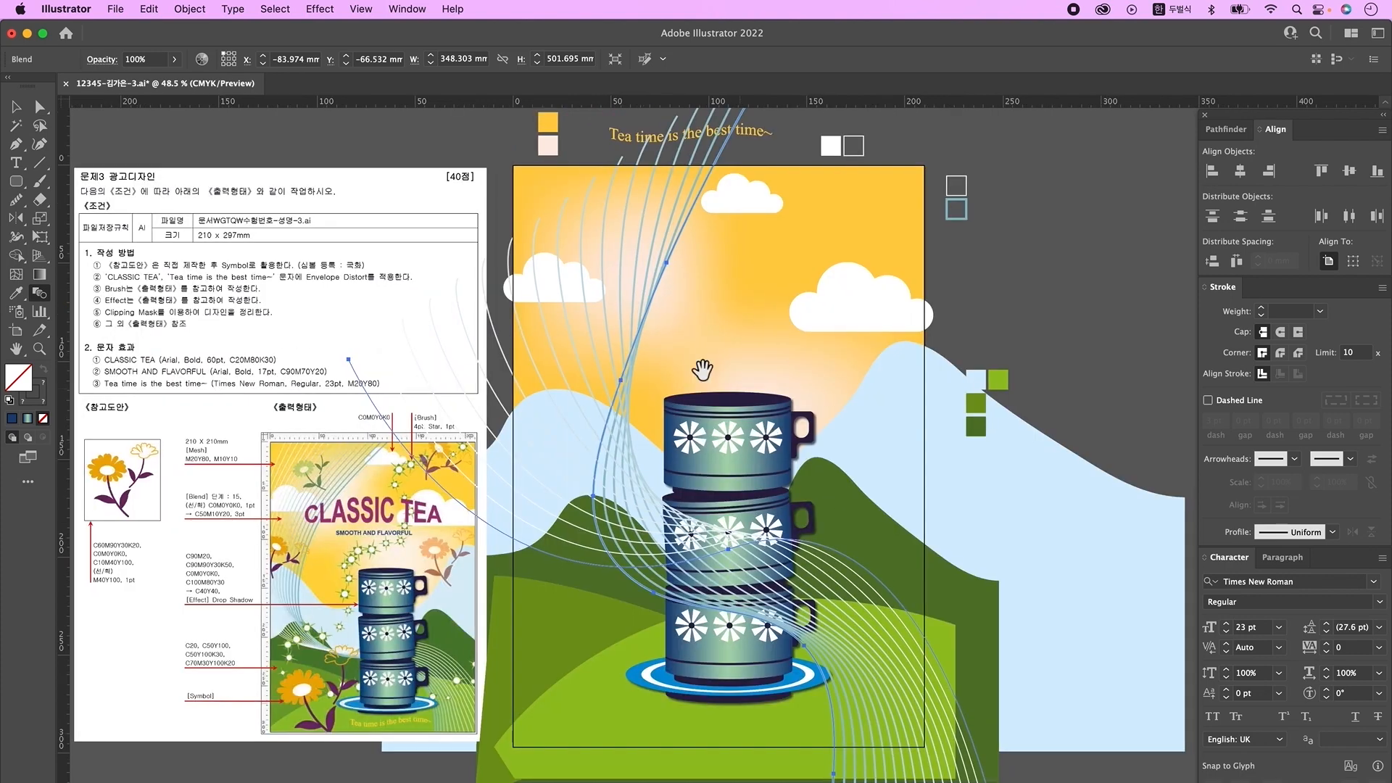
- Reshape the blend's white curve, moving its upper end above the sheet, its middle anchor slightly left and its lower end up
drag(724, 464, 738, 433)
drag(561, 263, 535, 310)
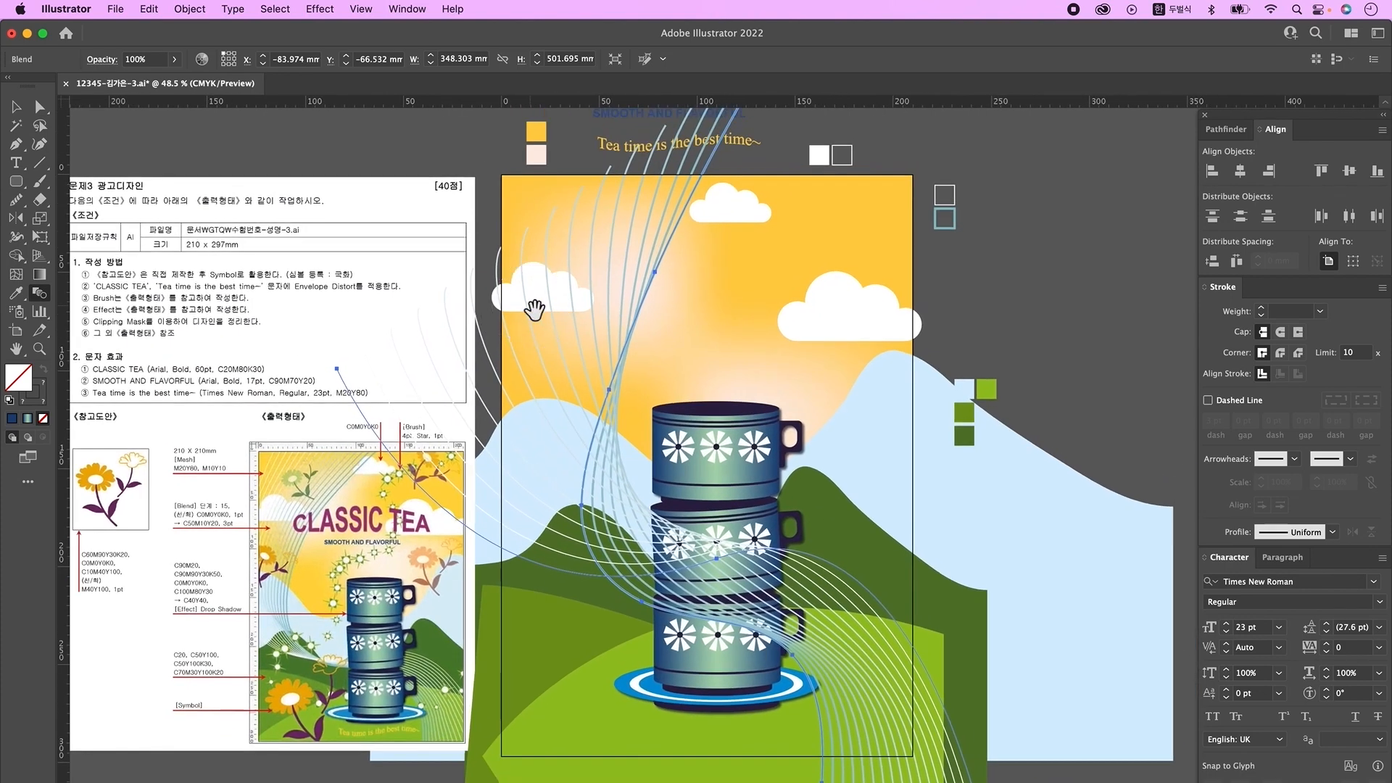
click(40, 106)
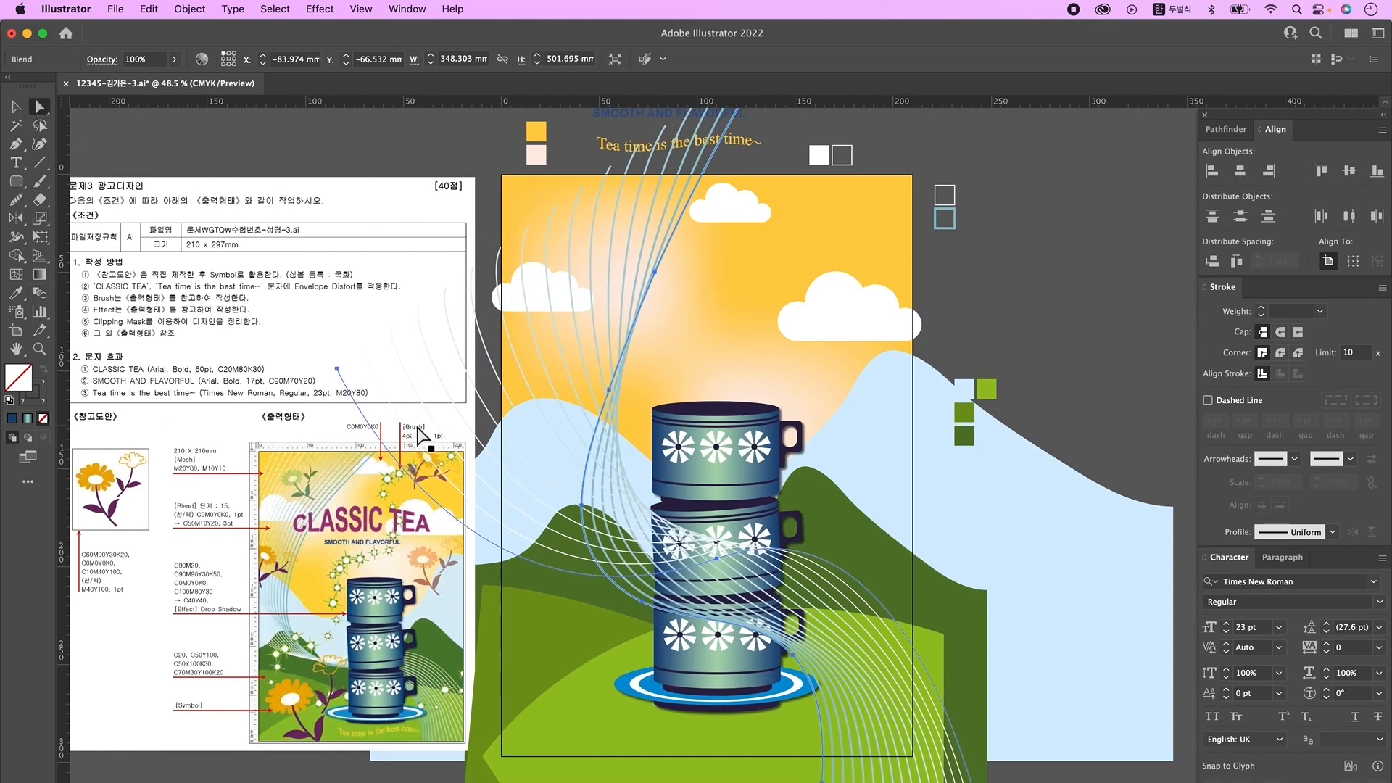
drag(336, 369, 437, 151)
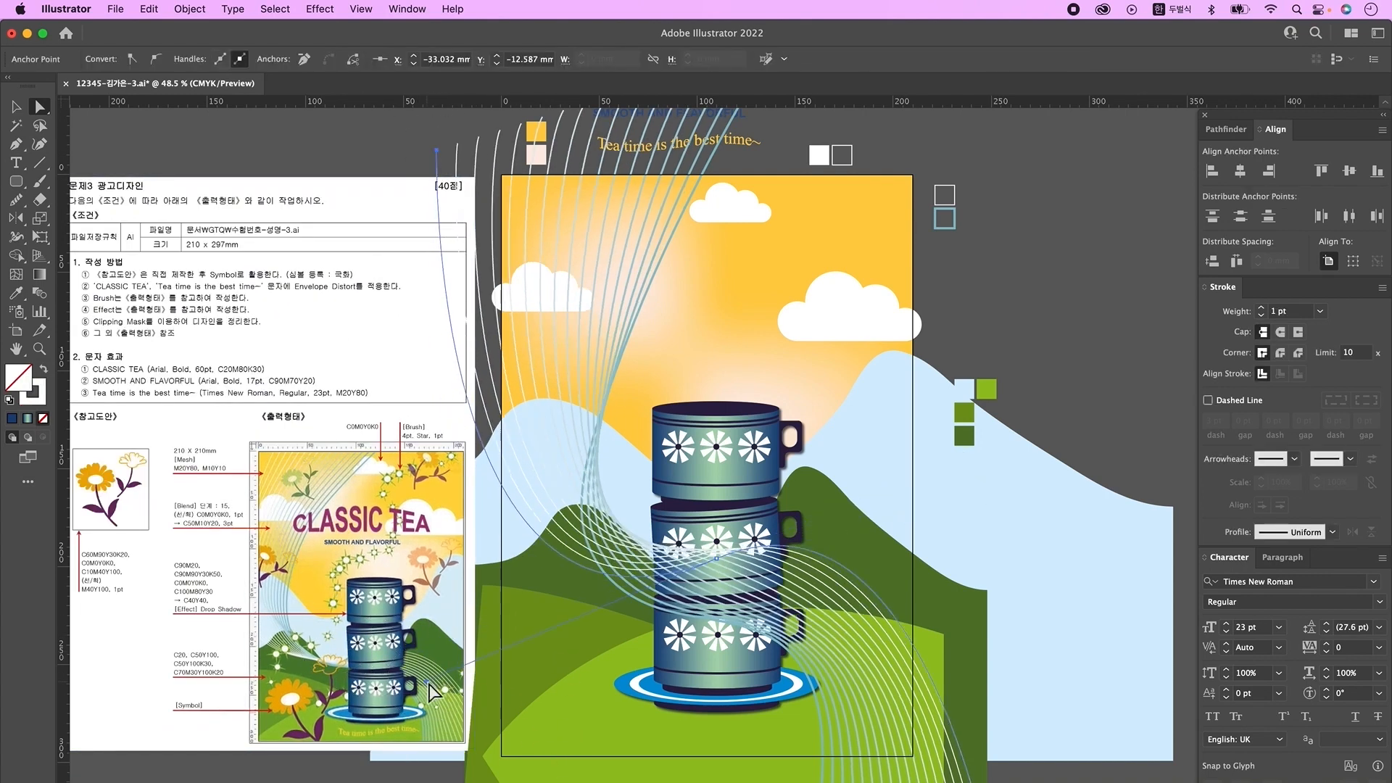
drag(719, 559, 677, 574)
drag(385, 698, 471, 656)
scroll(951, 641, down, 5)
drag(977, 737, 979, 567)
scroll(980, 567, up, 4)
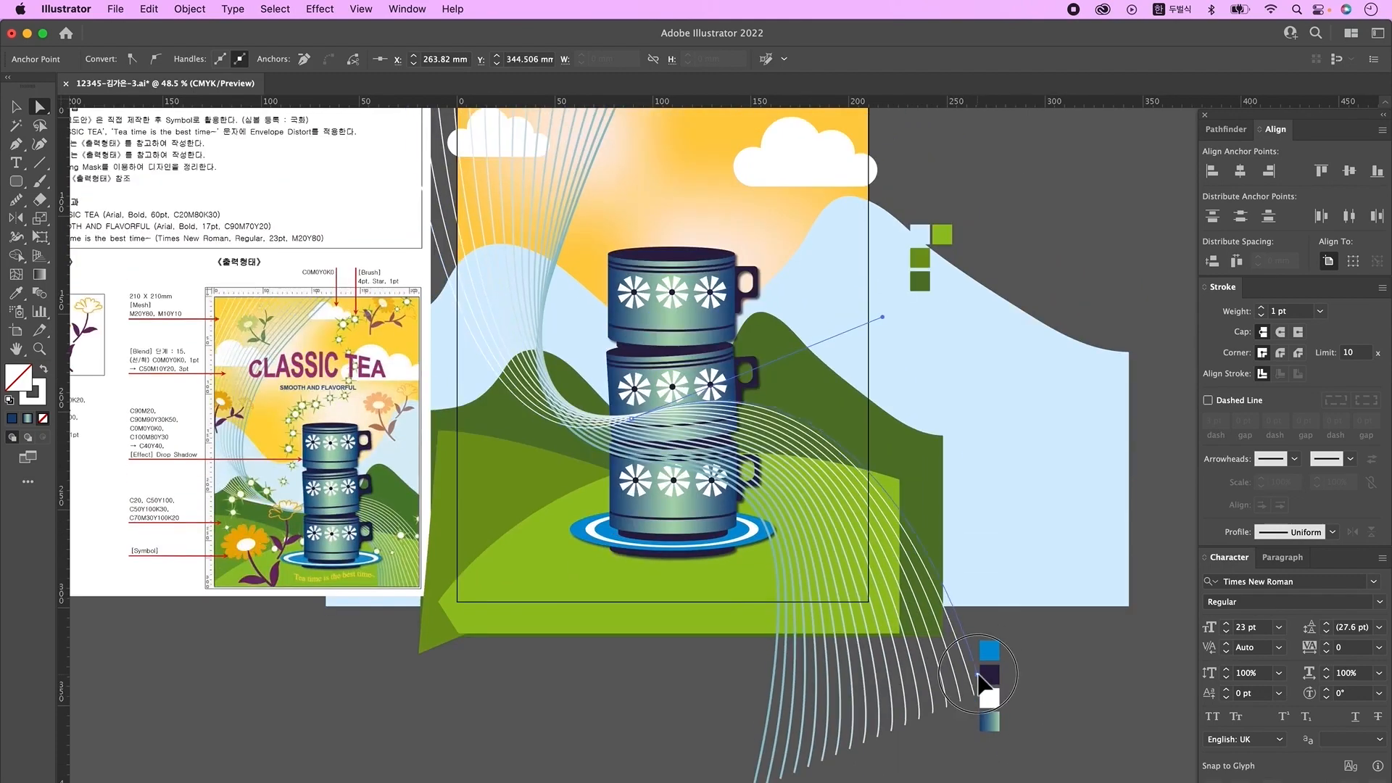
scroll(619, 424, down, 3)
- Smooth the upper section of the blend's light-blue curve with the Smooth tool
click(619, 425)
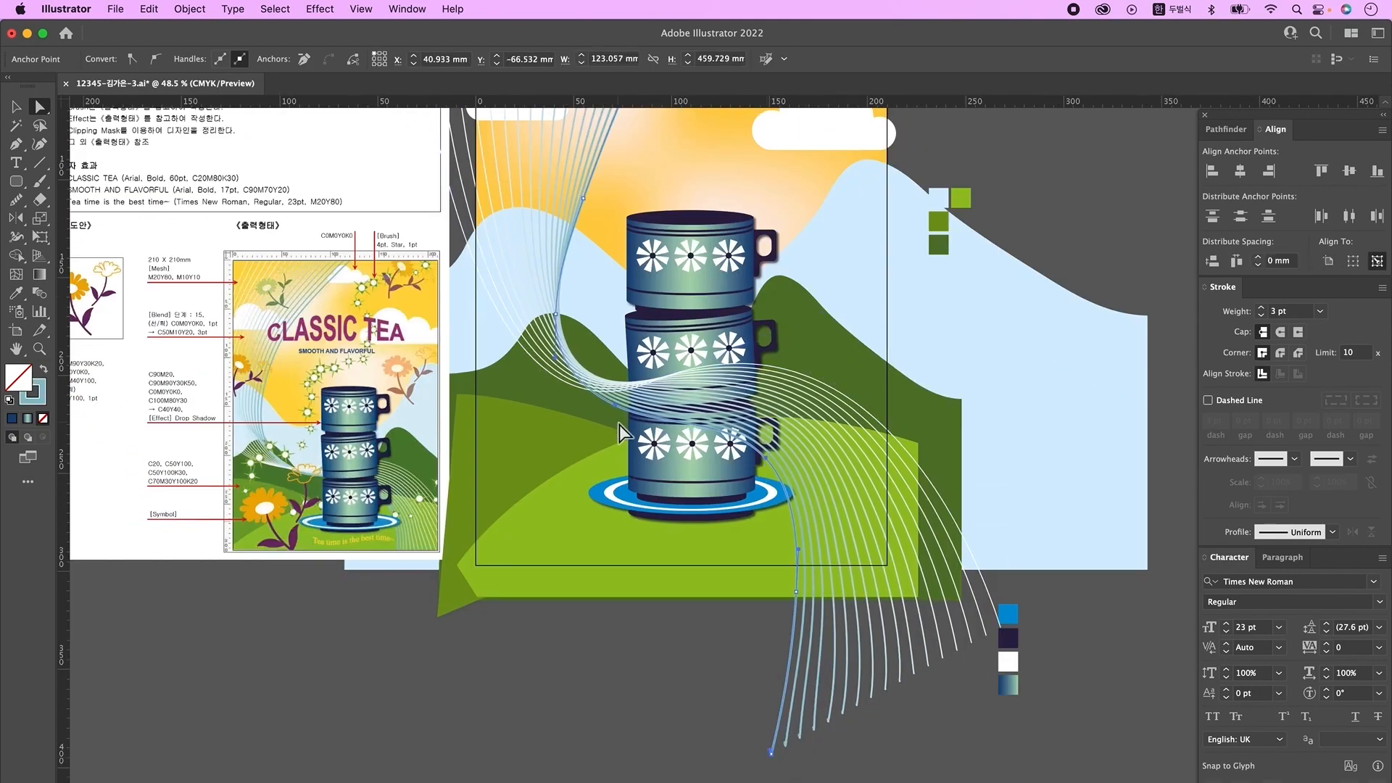
scroll(619, 425, up, 8)
key(n)
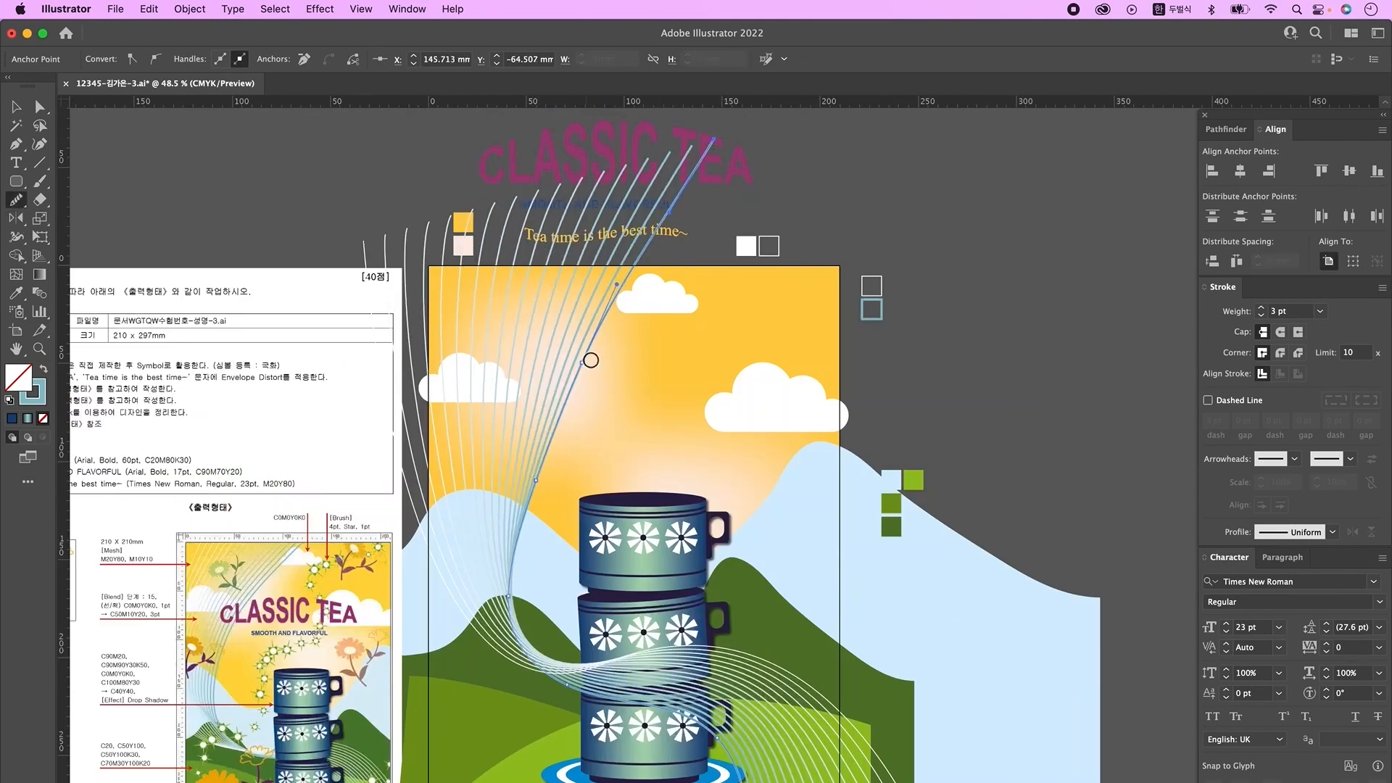
drag(620, 290, 663, 247)
scroll(664, 247, down, 1)
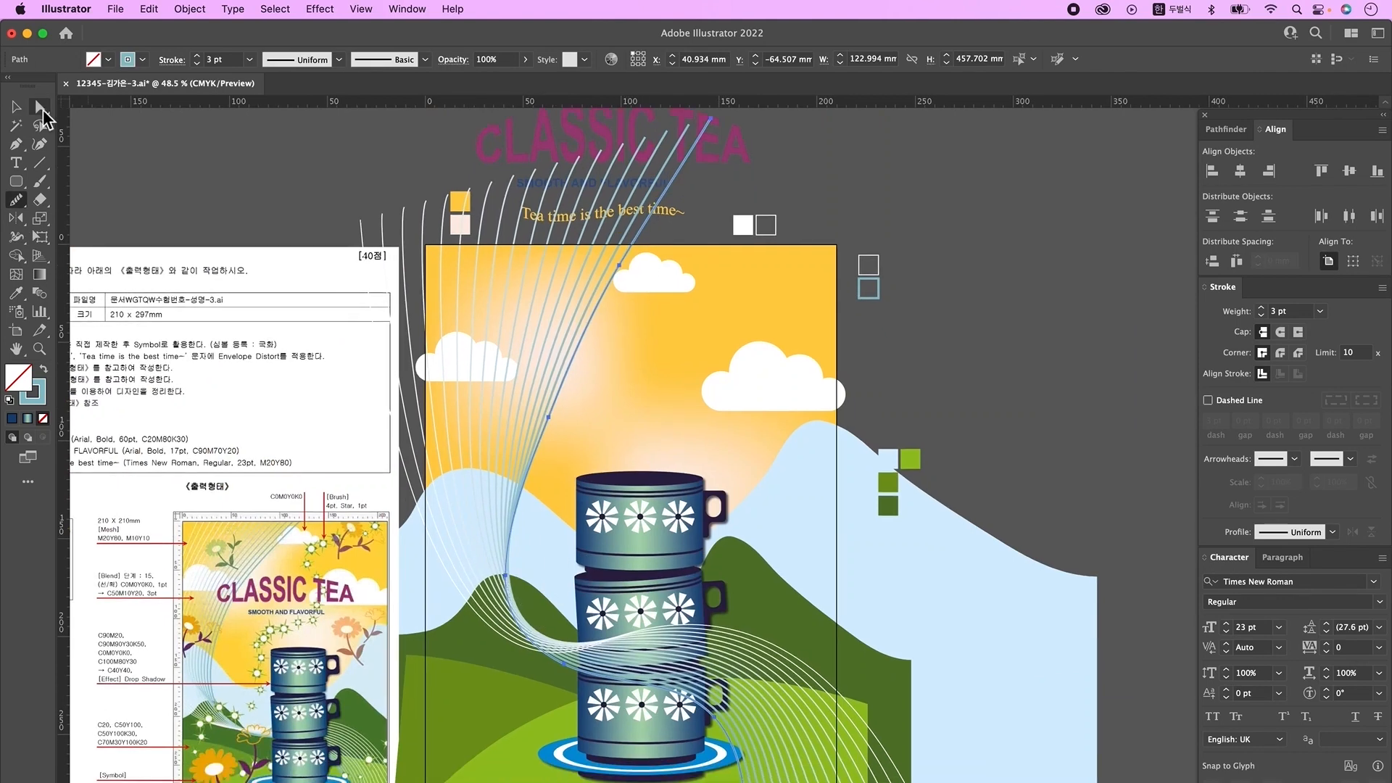
- Nudge the blend's light-blue curve slightly right and fine-tune the white curve's direction handle
click(40, 107)
key(Right)
key(Right)
key(Right)
key(Right)
key(Right)
key(Right)
key(Right)
key(Right)
key(Right)
click(388, 555)
drag(406, 758, 403, 770)
key(v)
key(super+shift+a)
- Draw a winding 1 pt white freehand path about 280 mm tall from the poster's upper right around the cups to its right edge
drag(864, 706, 922, 640)
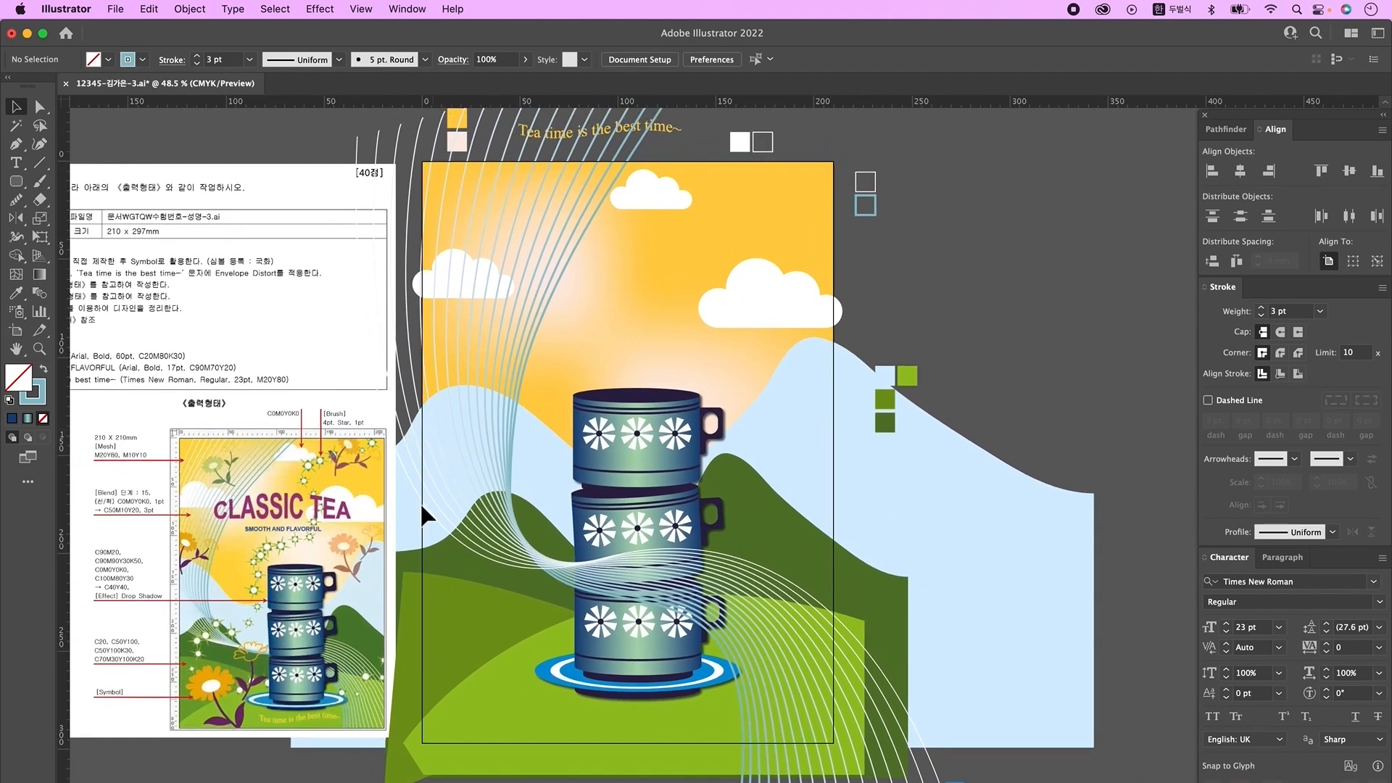
drag(827, 516, 860, 554)
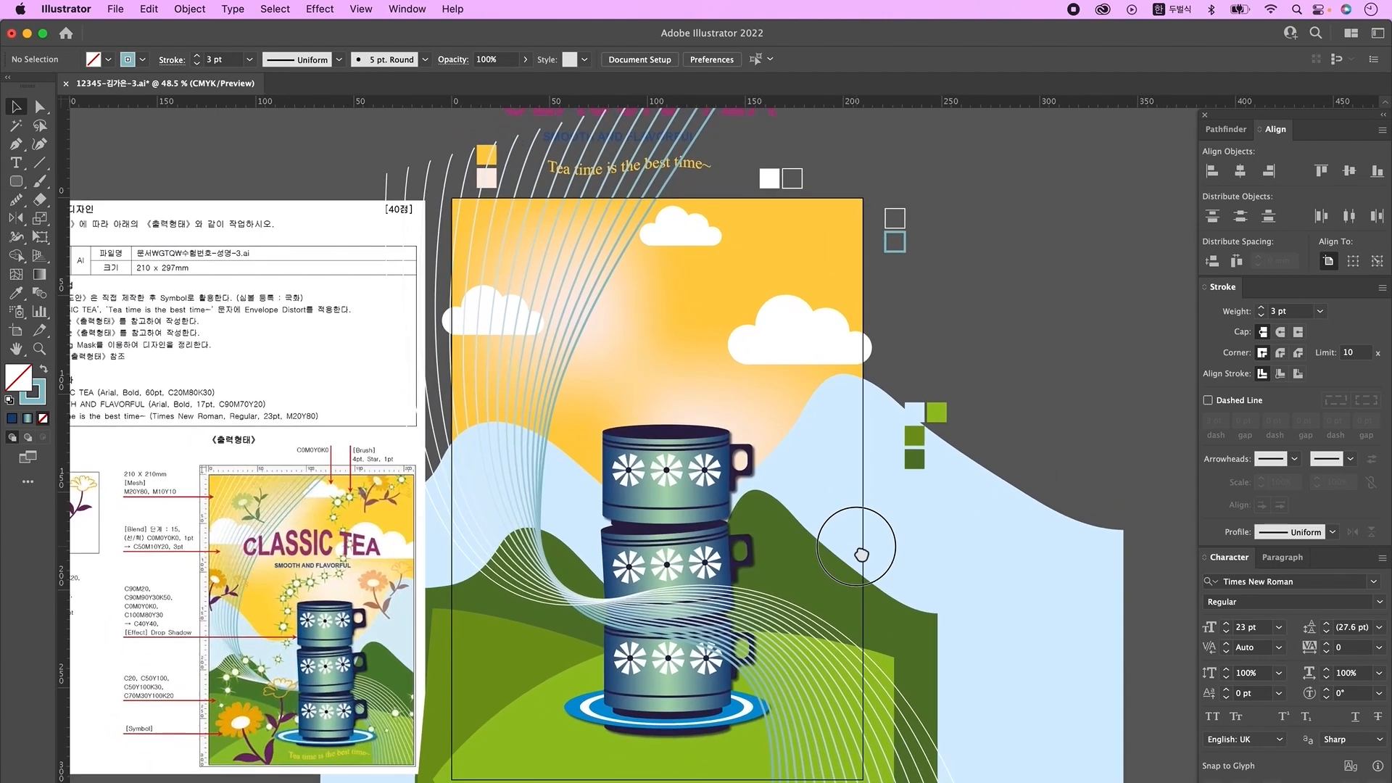
drag(16, 199, 116, 234)
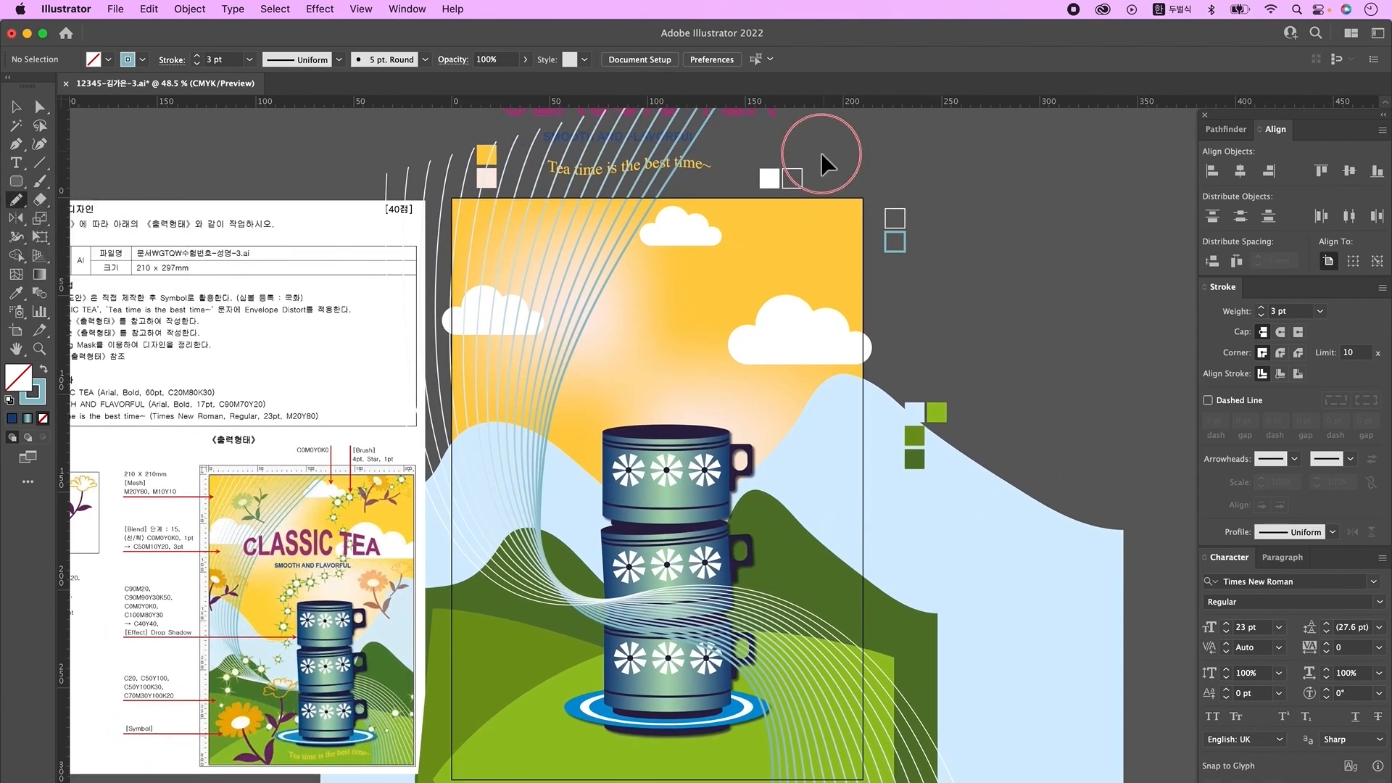
super+click(798, 189)
drag(745, 387, 760, 376)
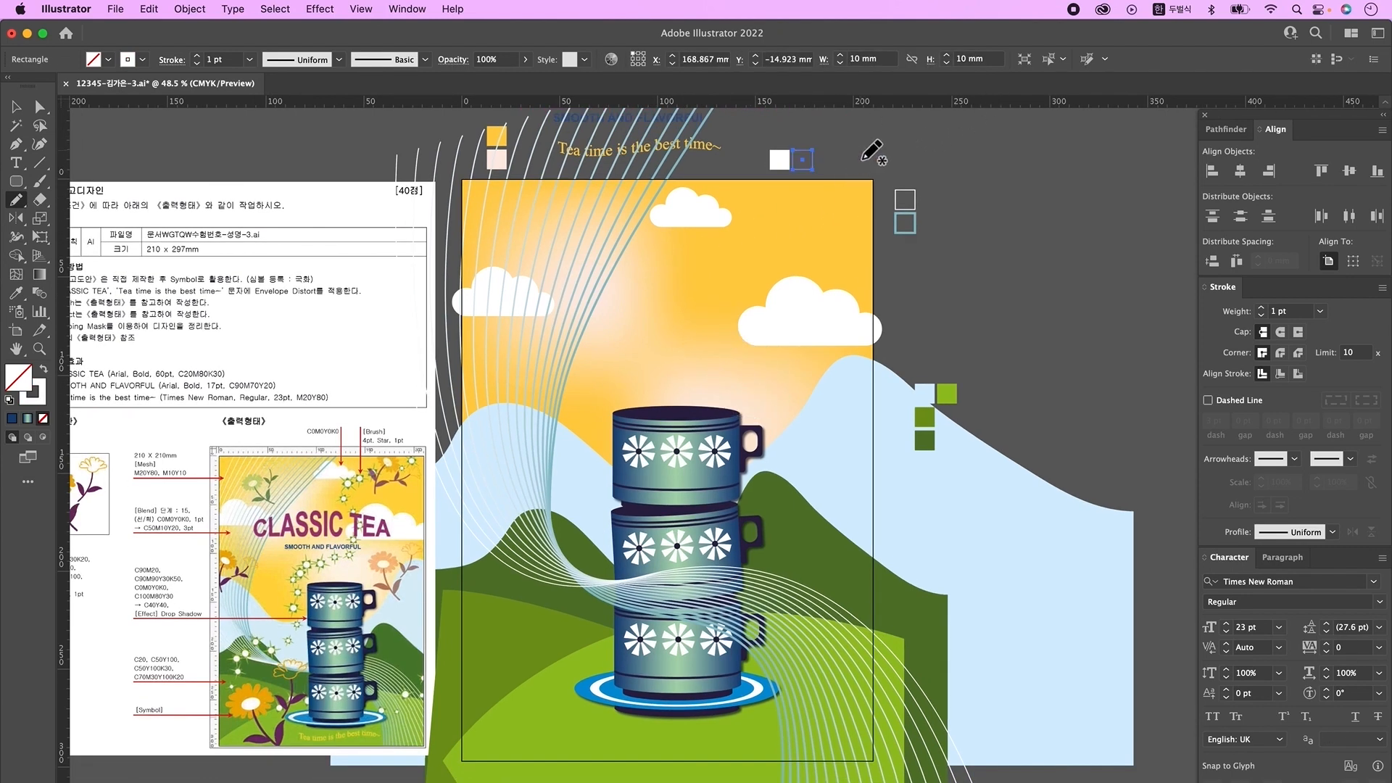
mouse_move(843, 147)
mouse_down()
mouse_move(703, 312)
mouse_move(640, 410)
mouse_move(622, 501)
mouse_move(511, 655)
mouse_move(645, 688)
mouse_move(889, 580)
mouse_up()
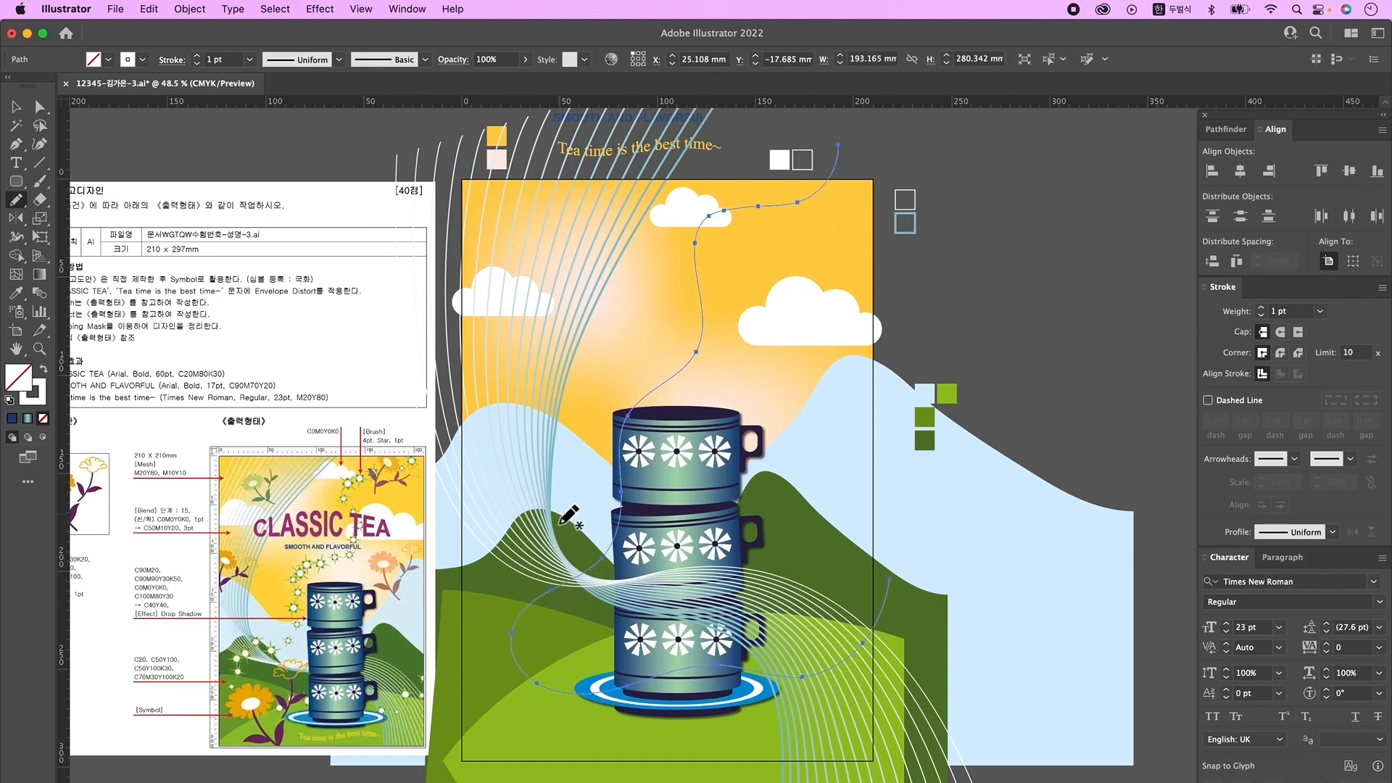
- Apply the 4pt. Star brush from the Decorative_Scatter library to the winding freehand path
scroll(580, 500, down, 2)
click(16, 107)
key(super+equal)
click(405, 10)
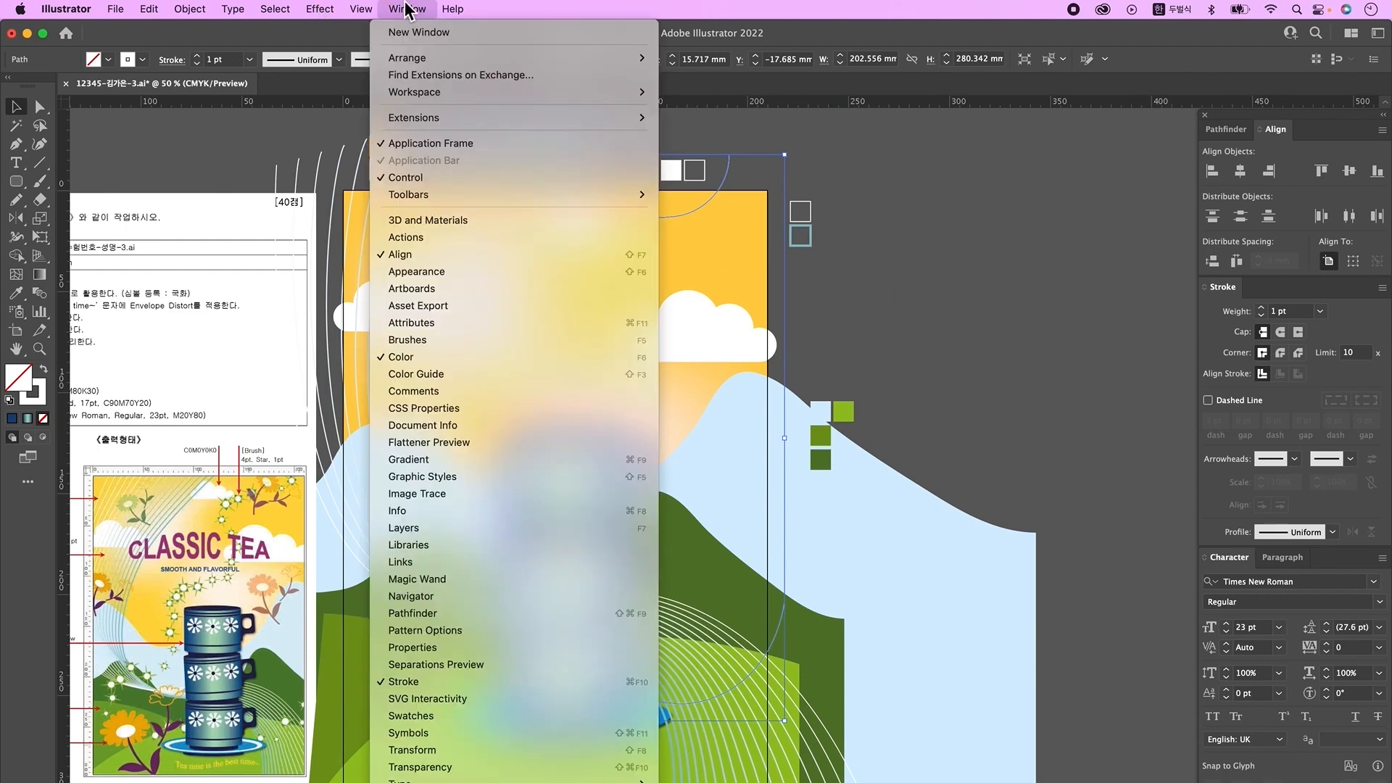
click(420, 340)
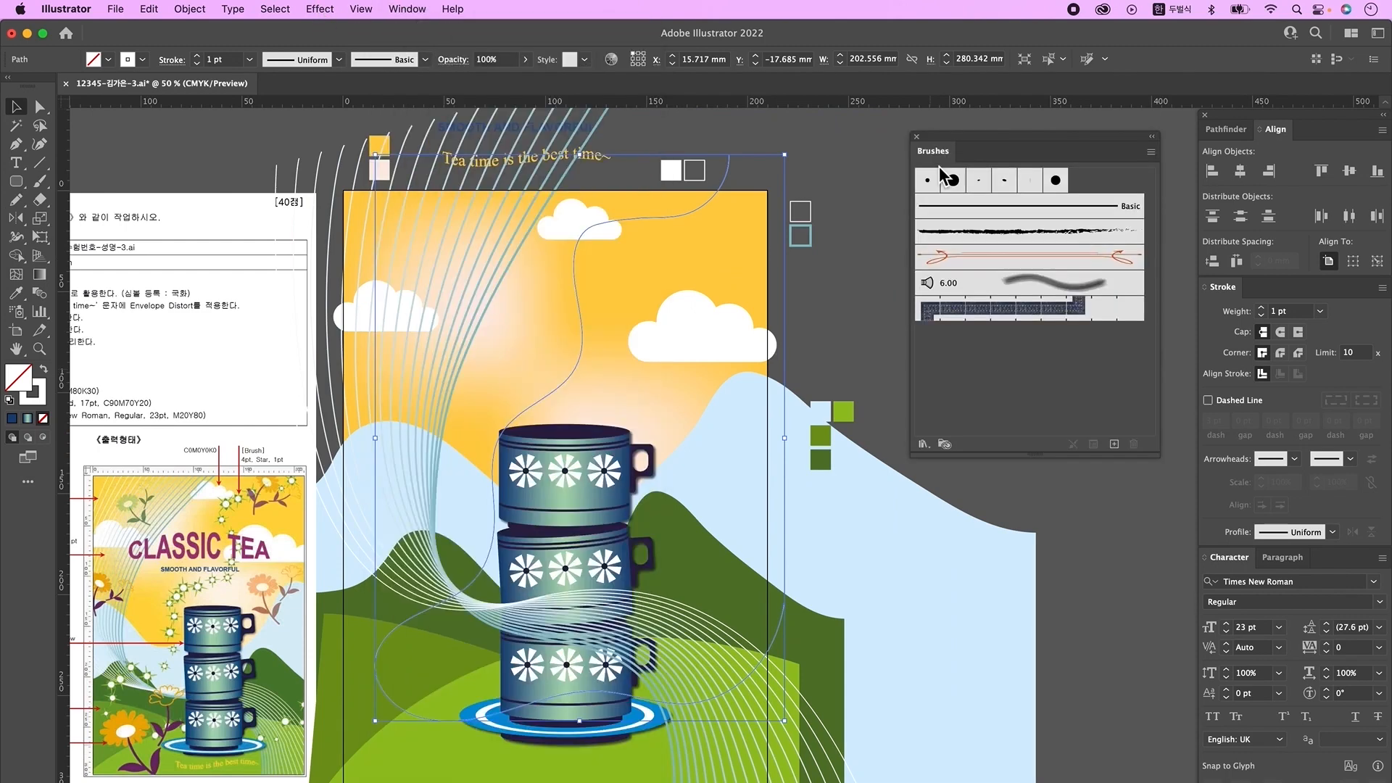
click(923, 445)
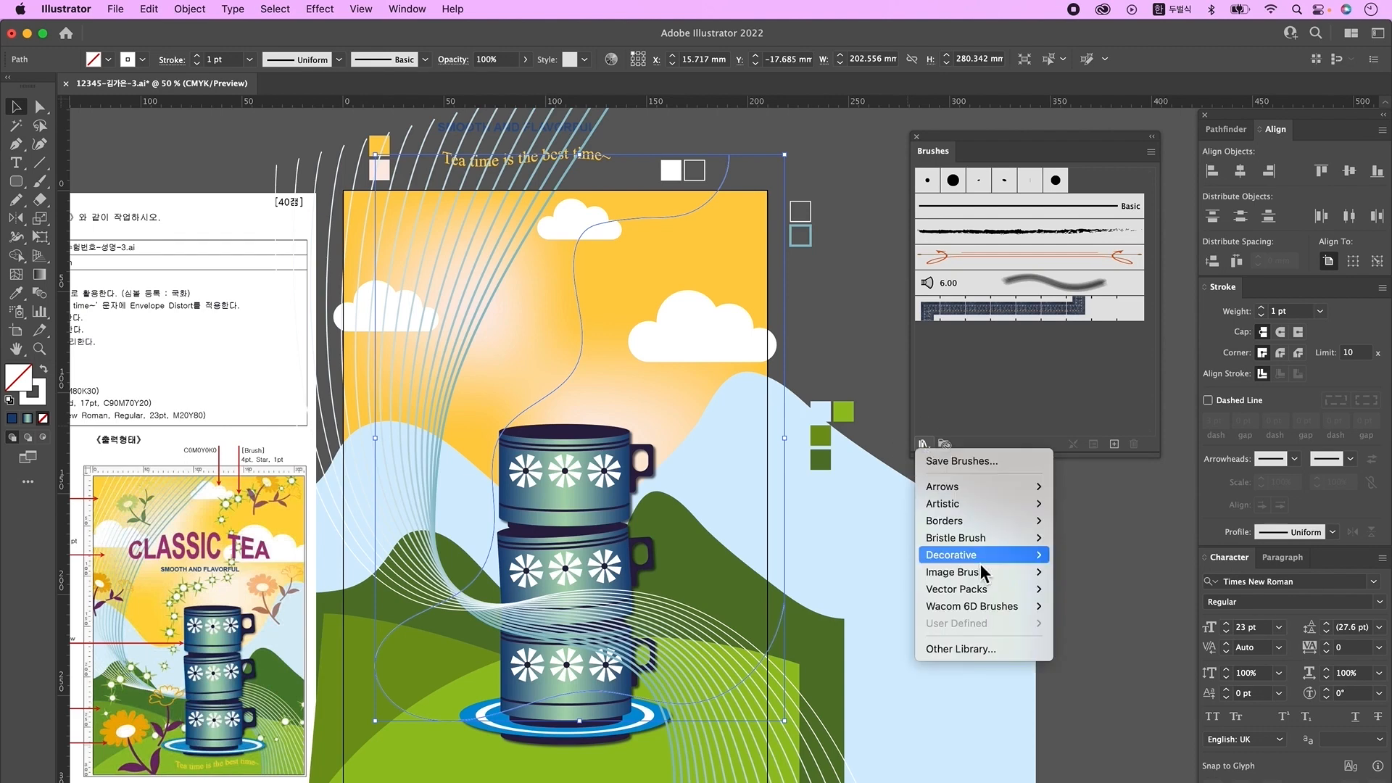
mouse_move(1003, 562)
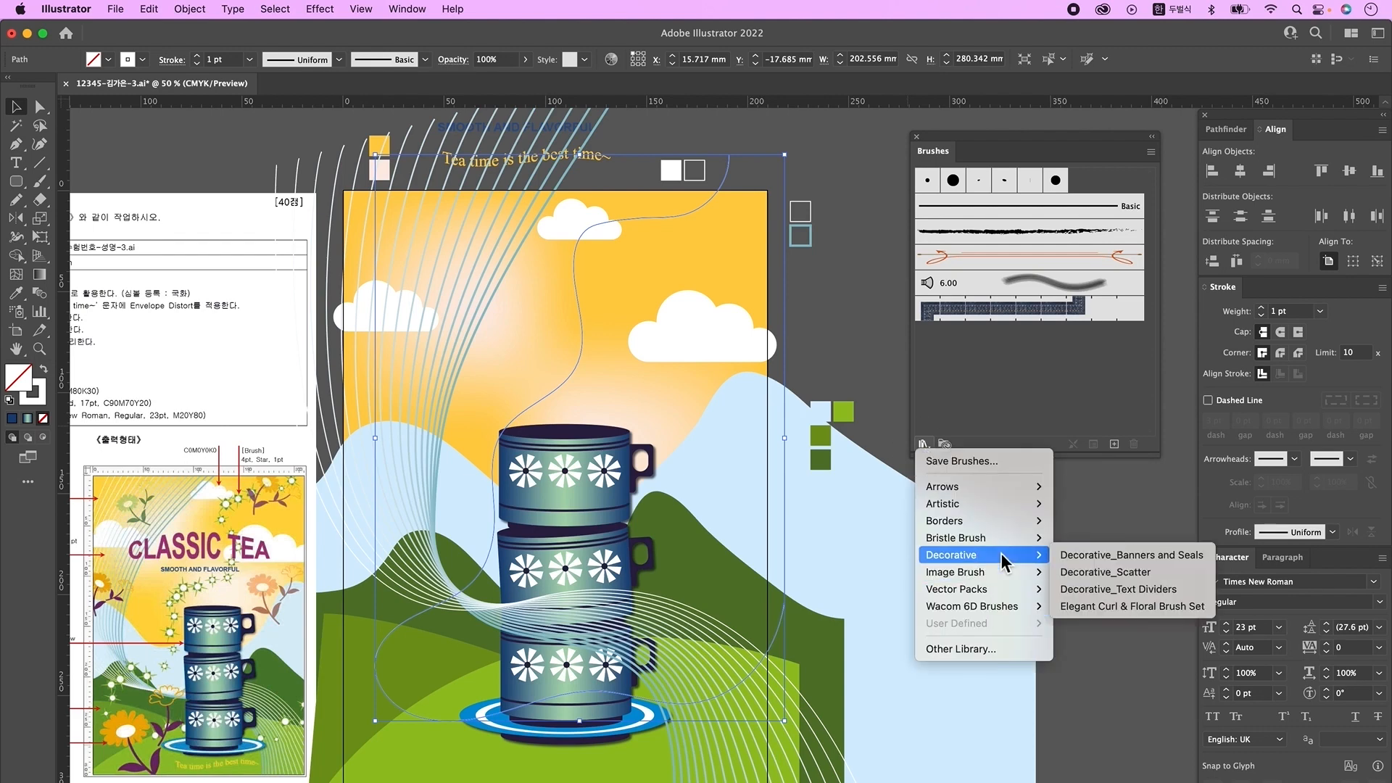
click(1140, 576)
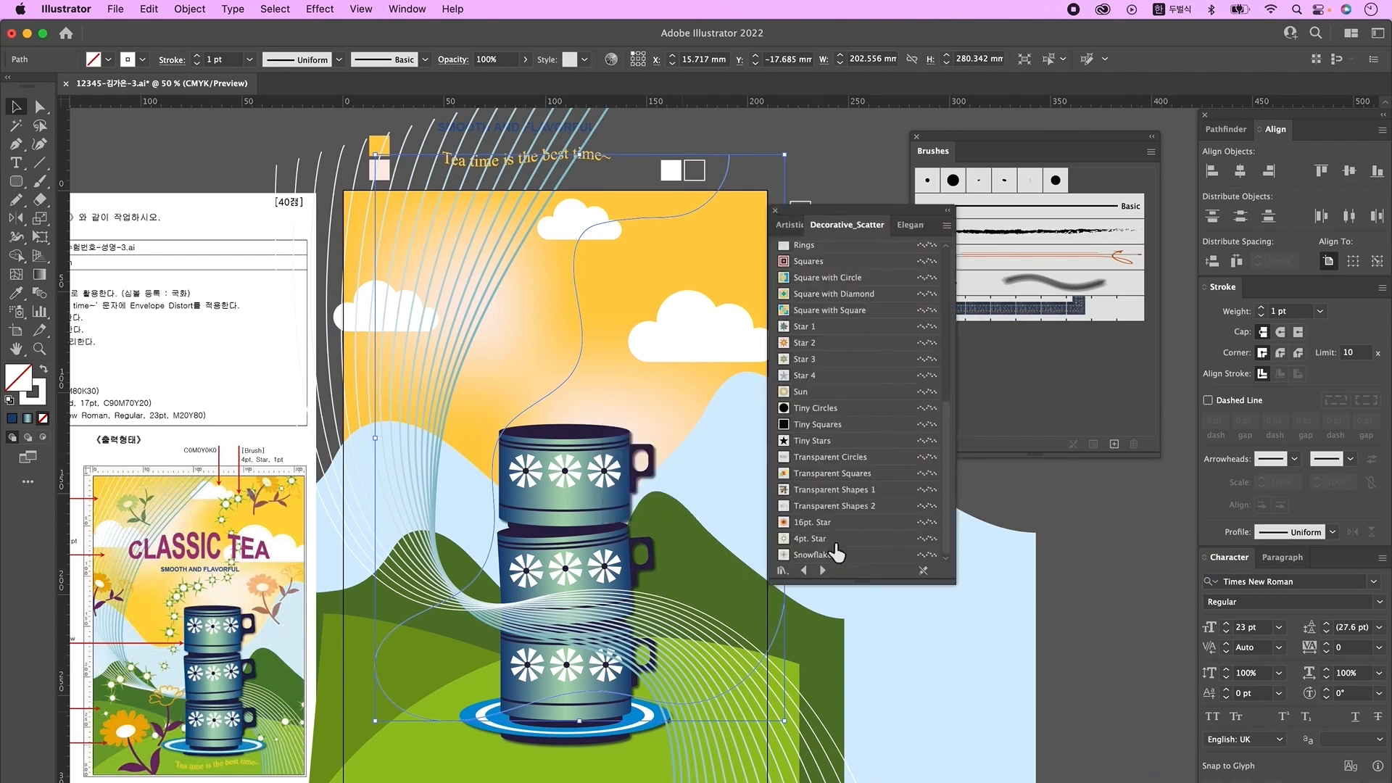
click(832, 542)
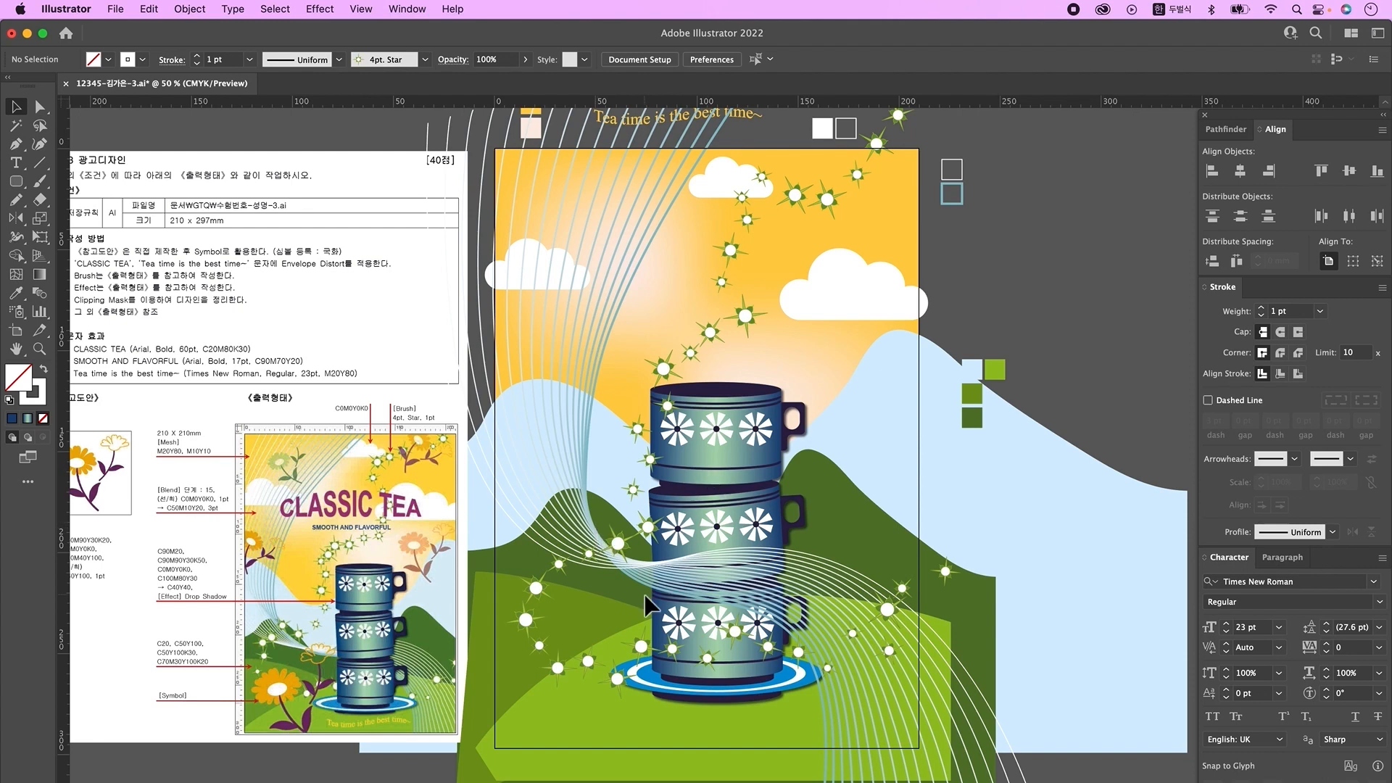
- Bring up the document's symbols and detach the symbolism tools into a floating set beside the poster
click(407, 10)
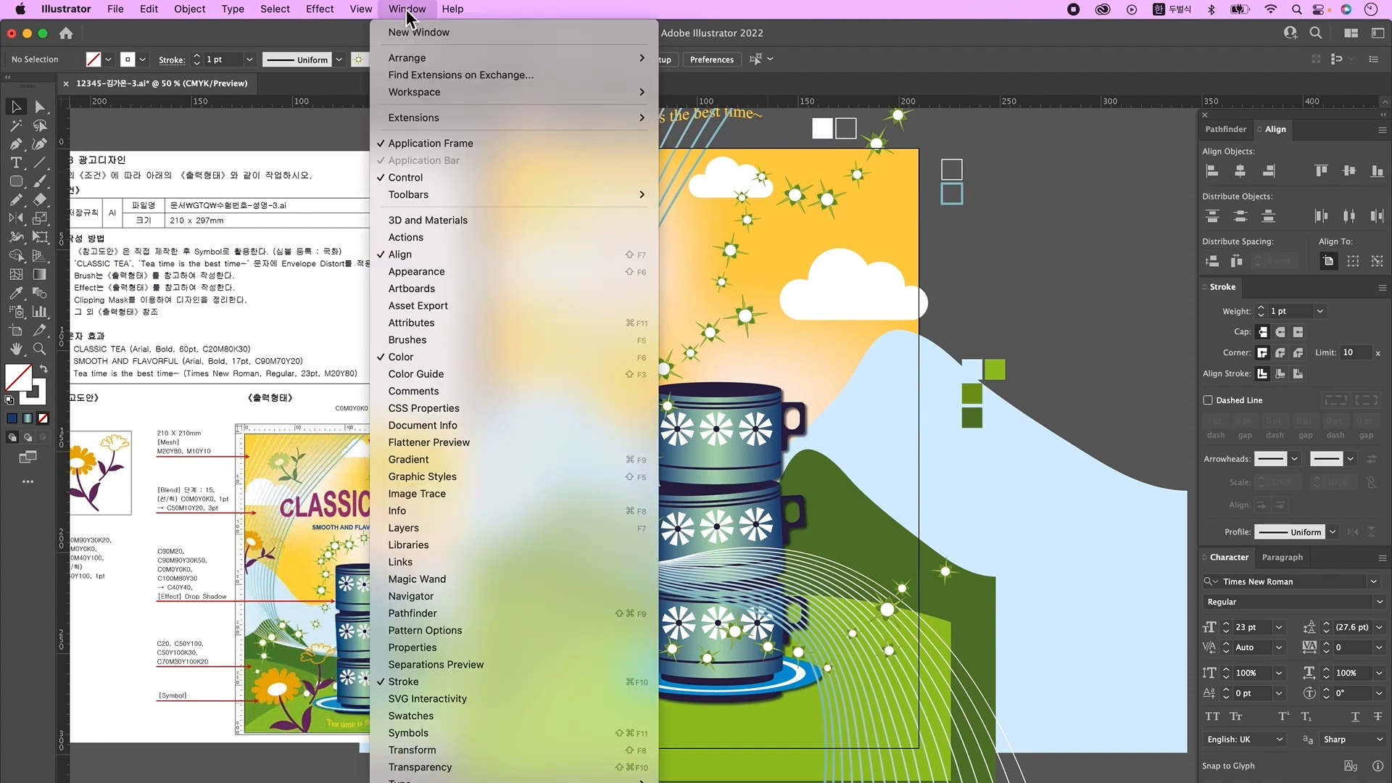
click(444, 666)
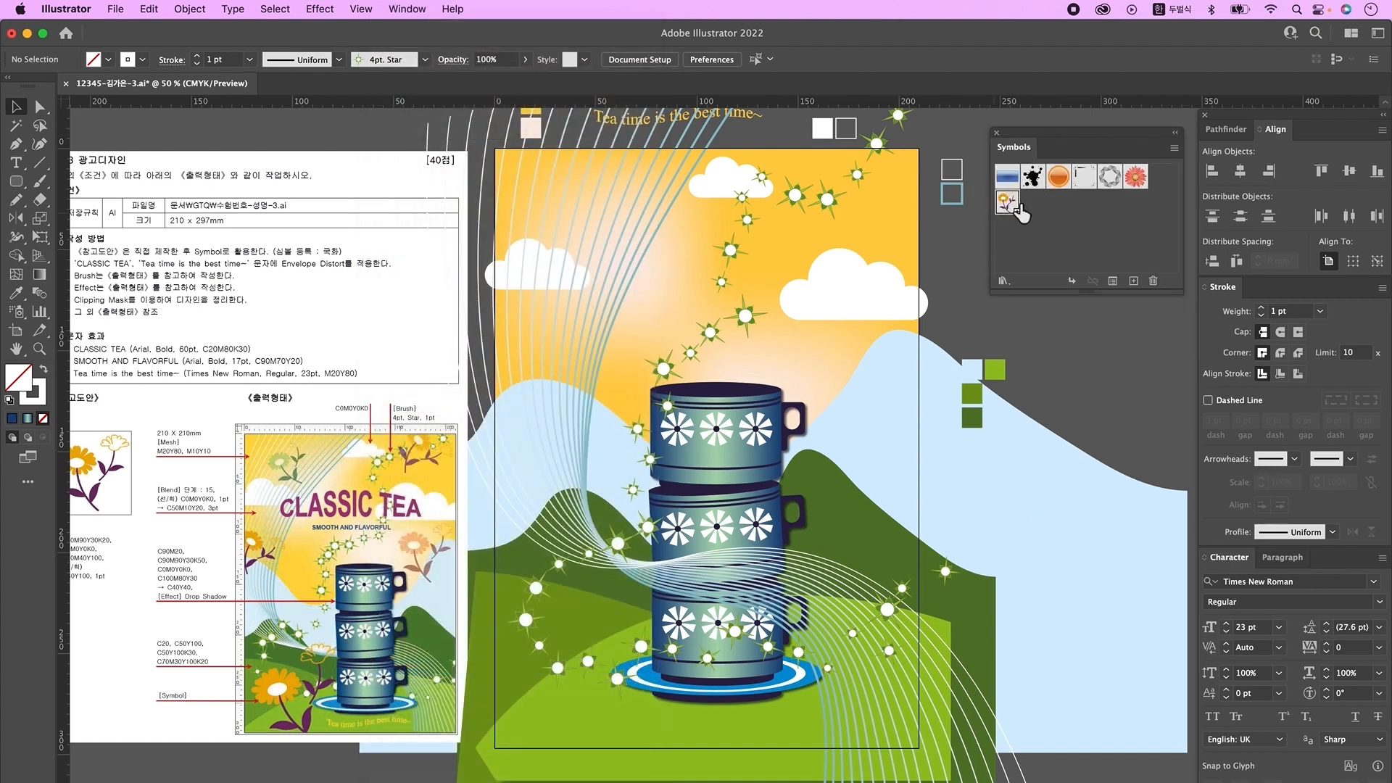
click(20, 319)
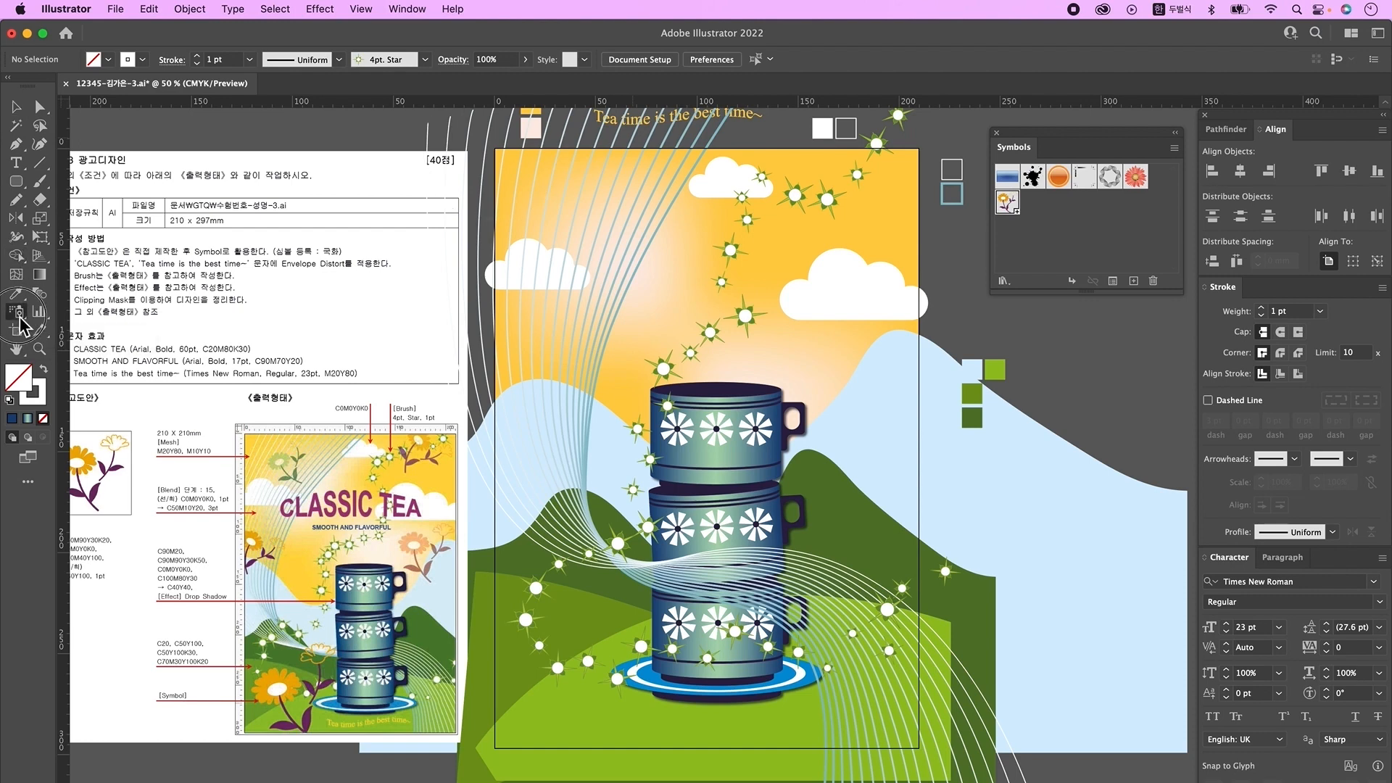
click(21, 318)
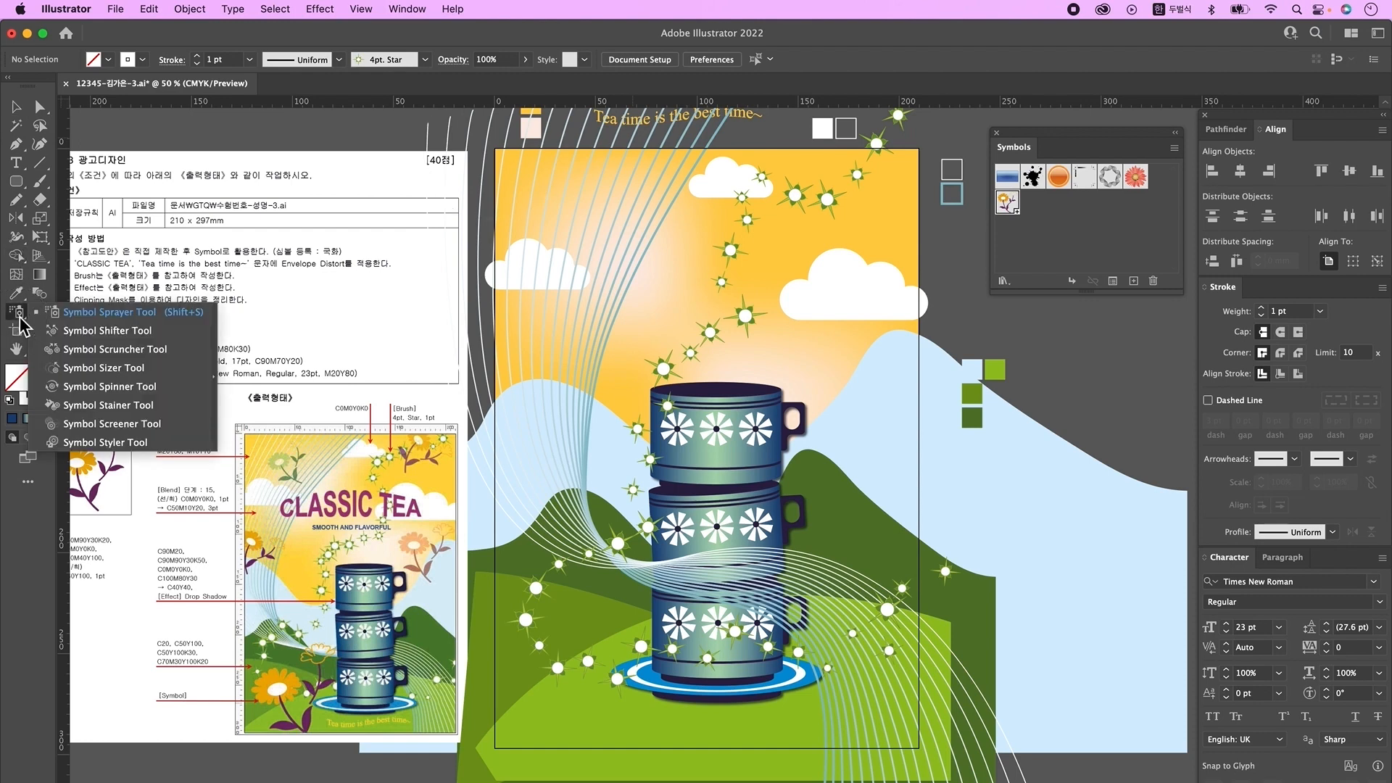
click(216, 382)
mouse_move(141, 324)
mouse_down()
mouse_move(445, 254)
mouse_move(349, 144)
mouse_up()
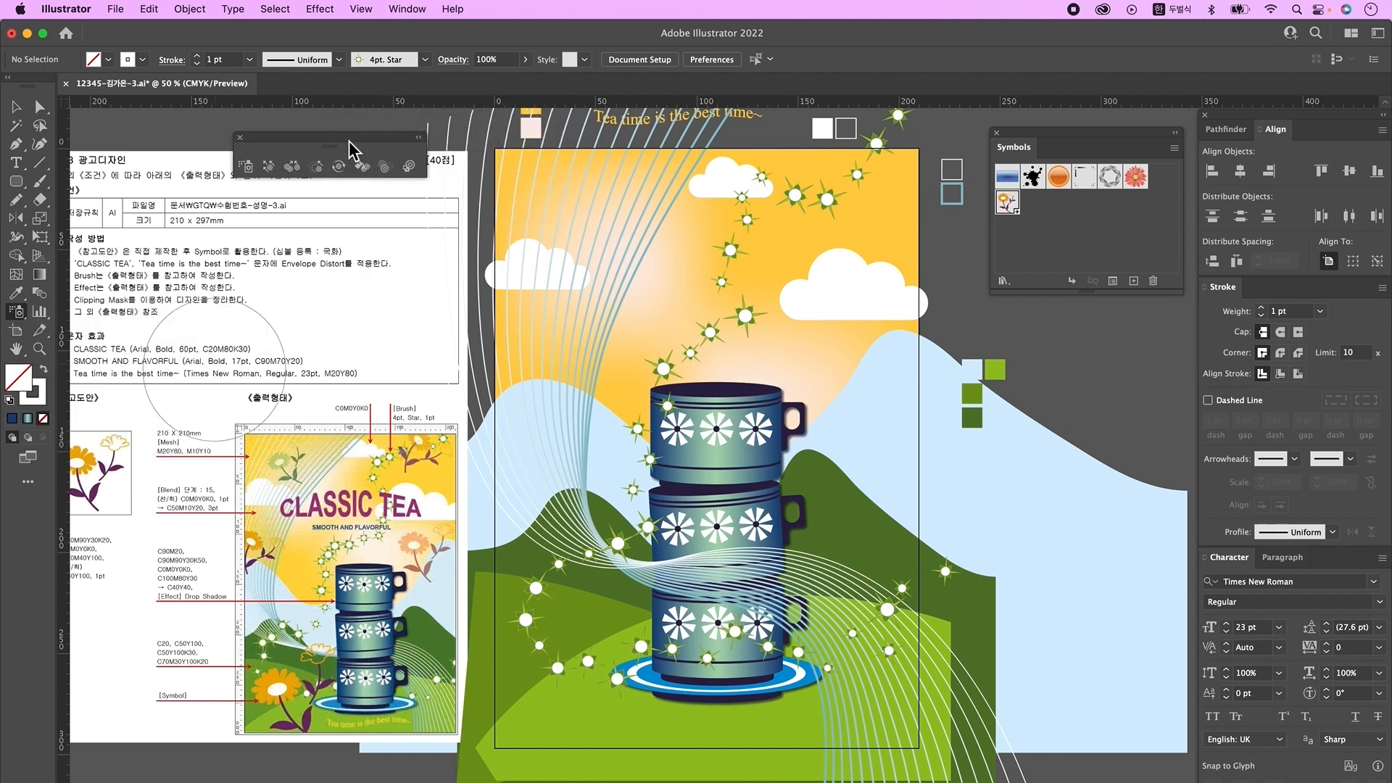
- Set the symbolism intensity and symbol set density to 3 and spray five flower symbols around the poster's edges
double_click(246, 173)
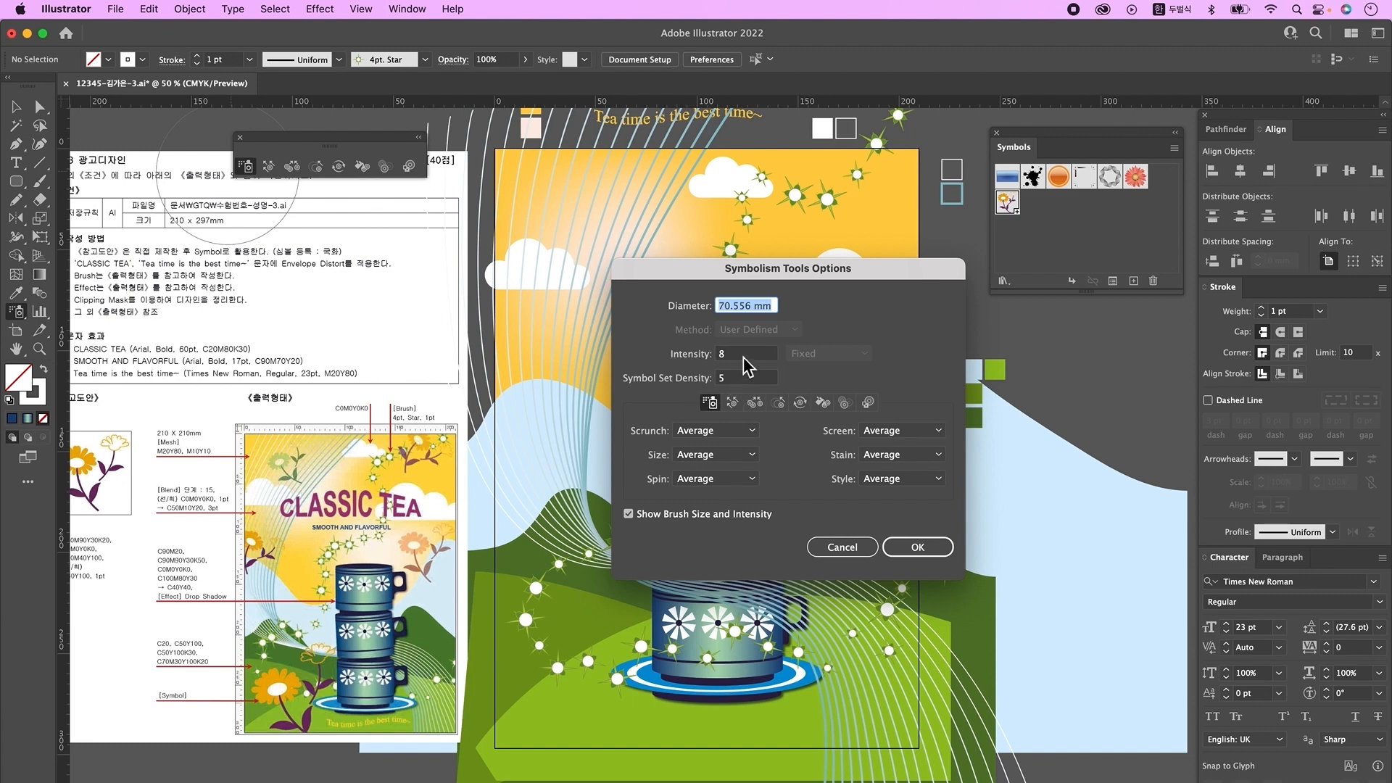
key(Tab)
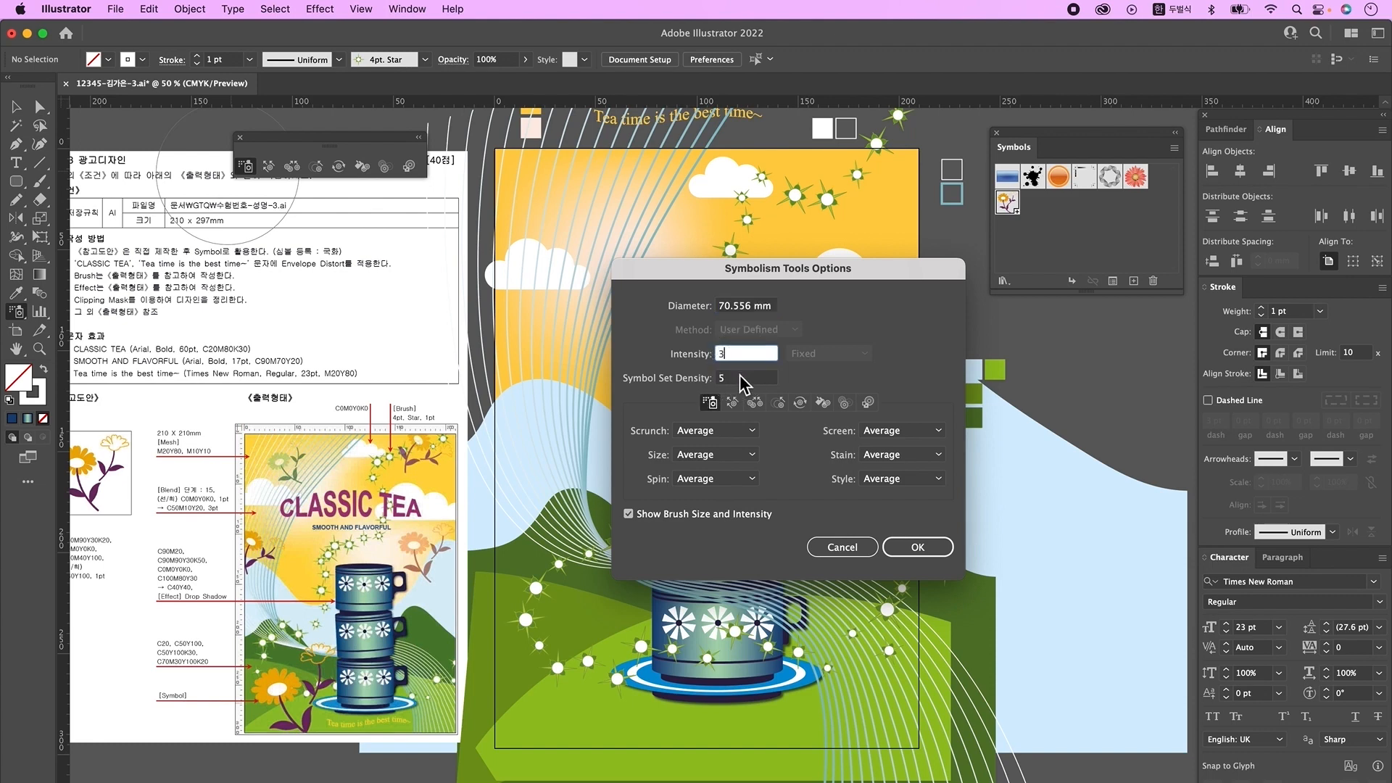
key(Tab)
text(3)
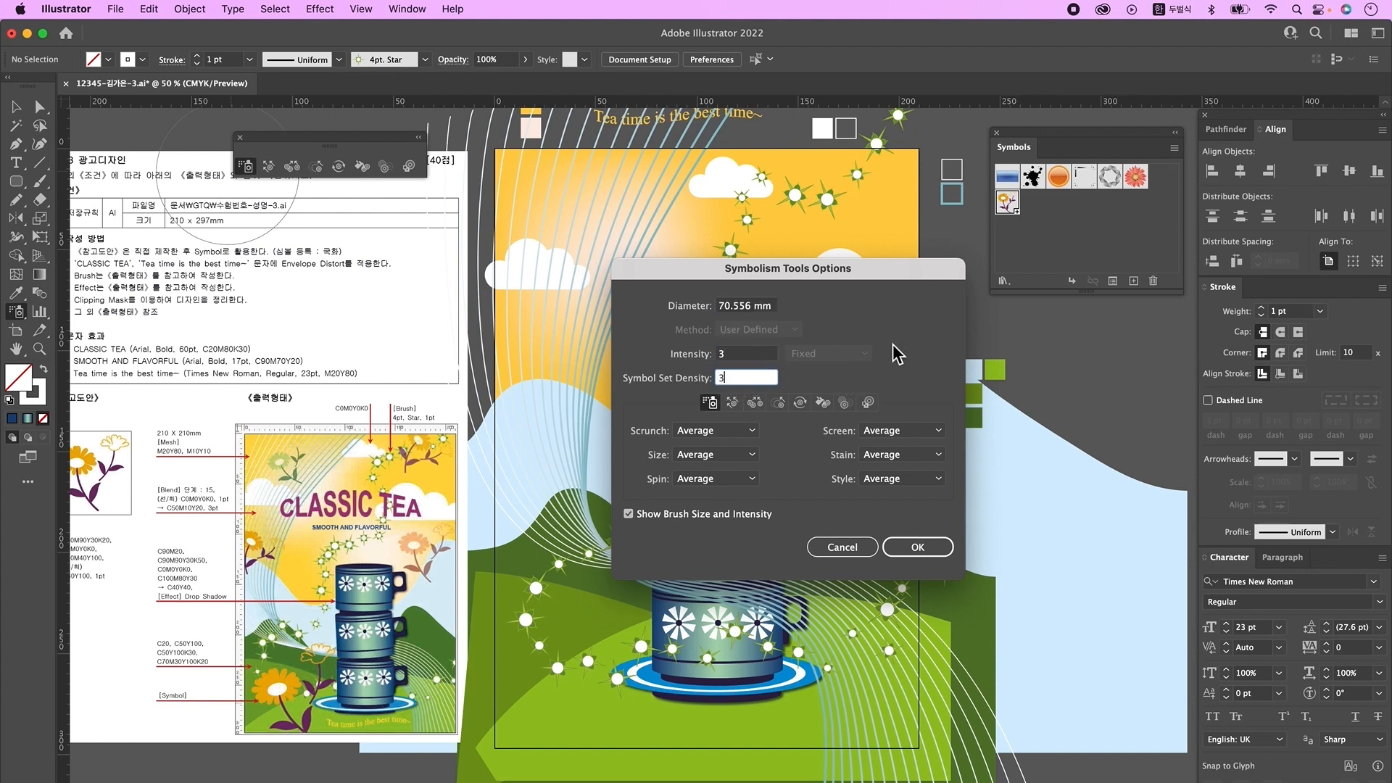
click(902, 544)
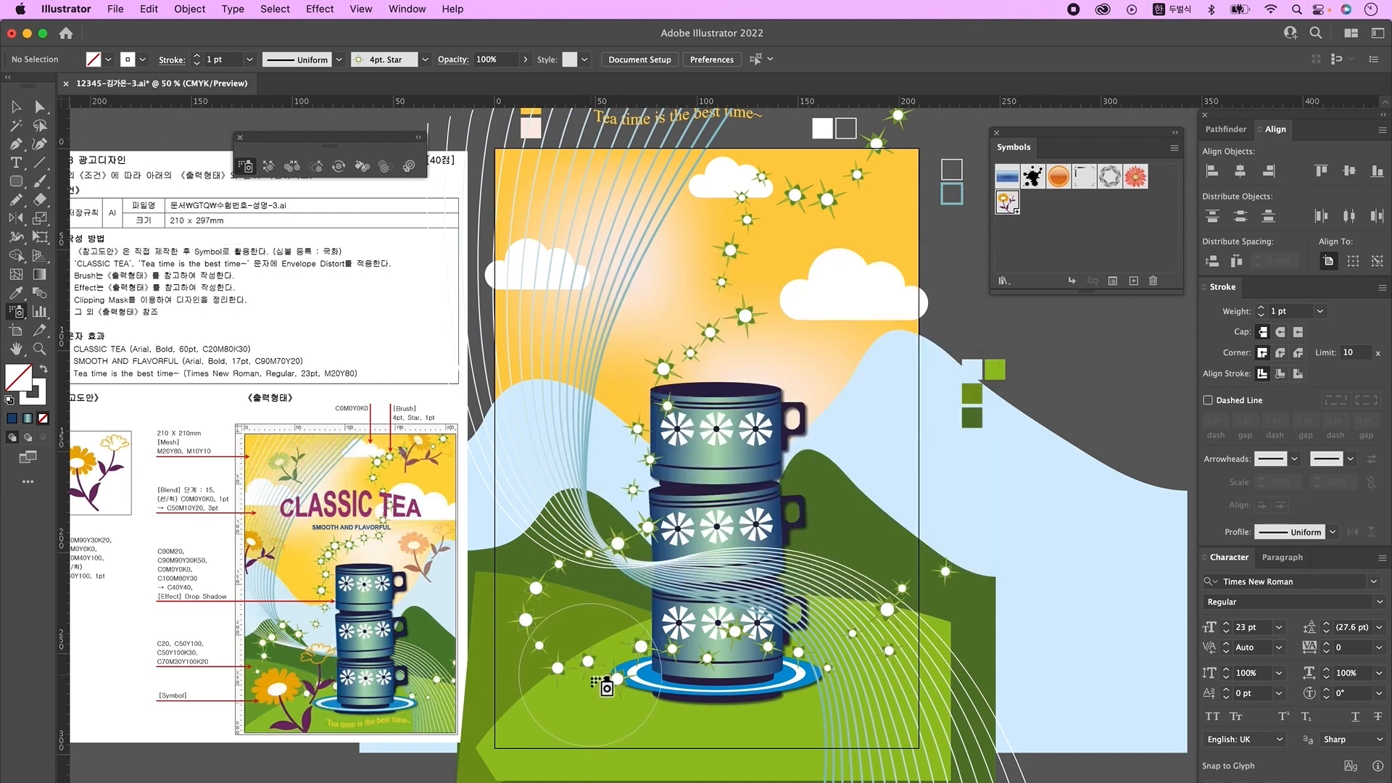
click(591, 674)
mouse_move(862, 354)
mouse_down()
mouse_move(674, 218)
mouse_move(572, 442)
mouse_up()
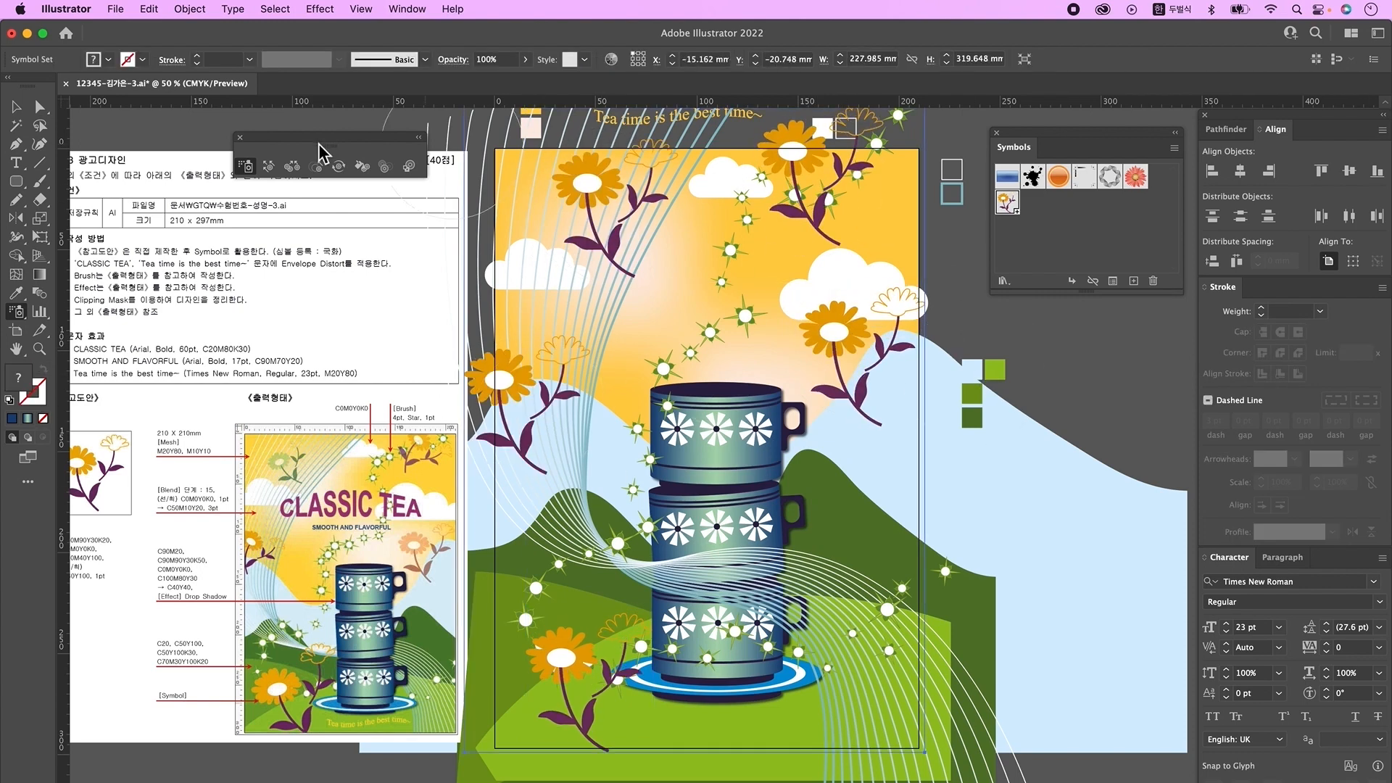
- Shrink the four upper flower instances with the Symbol Sizer, keeping the lower-left flower the largest
click(313, 168)
alt+click(527, 400)
alt+click(610, 216)
alt+click(849, 182)
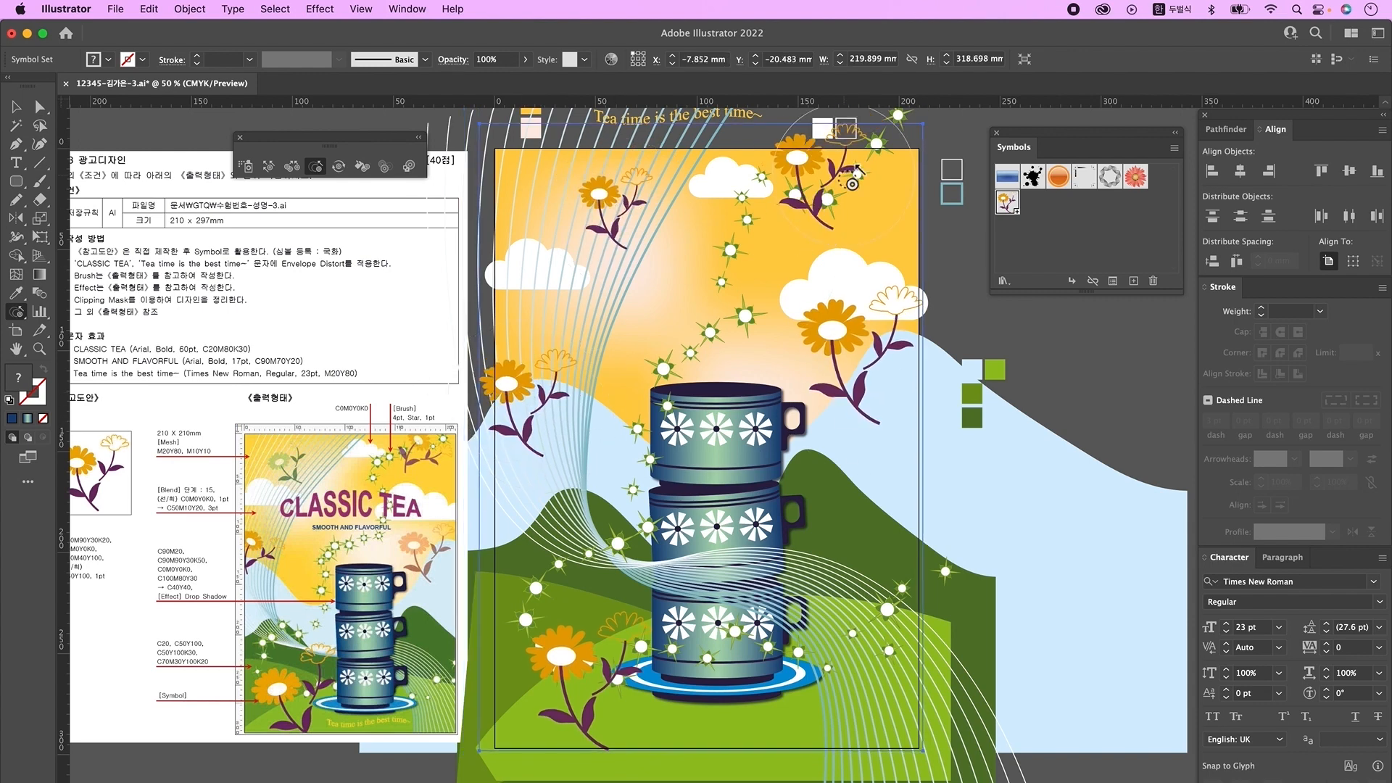
alt+click(859, 357)
alt+click(864, 358)
alt+click(844, 179)
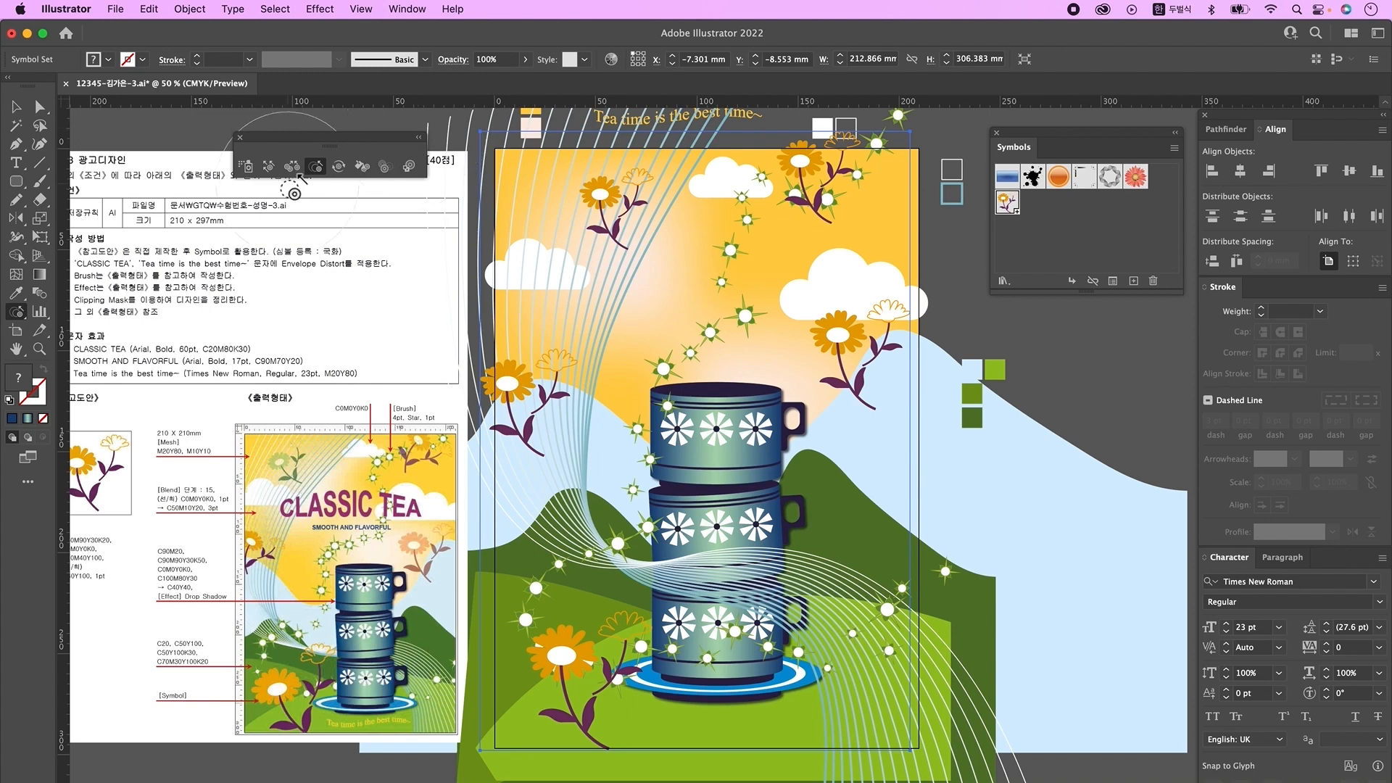
- Rotate the left, upper-right, upper-left and lower-left flowers slightly with the Symbol Spinner to match the reference poster
click(338, 166)
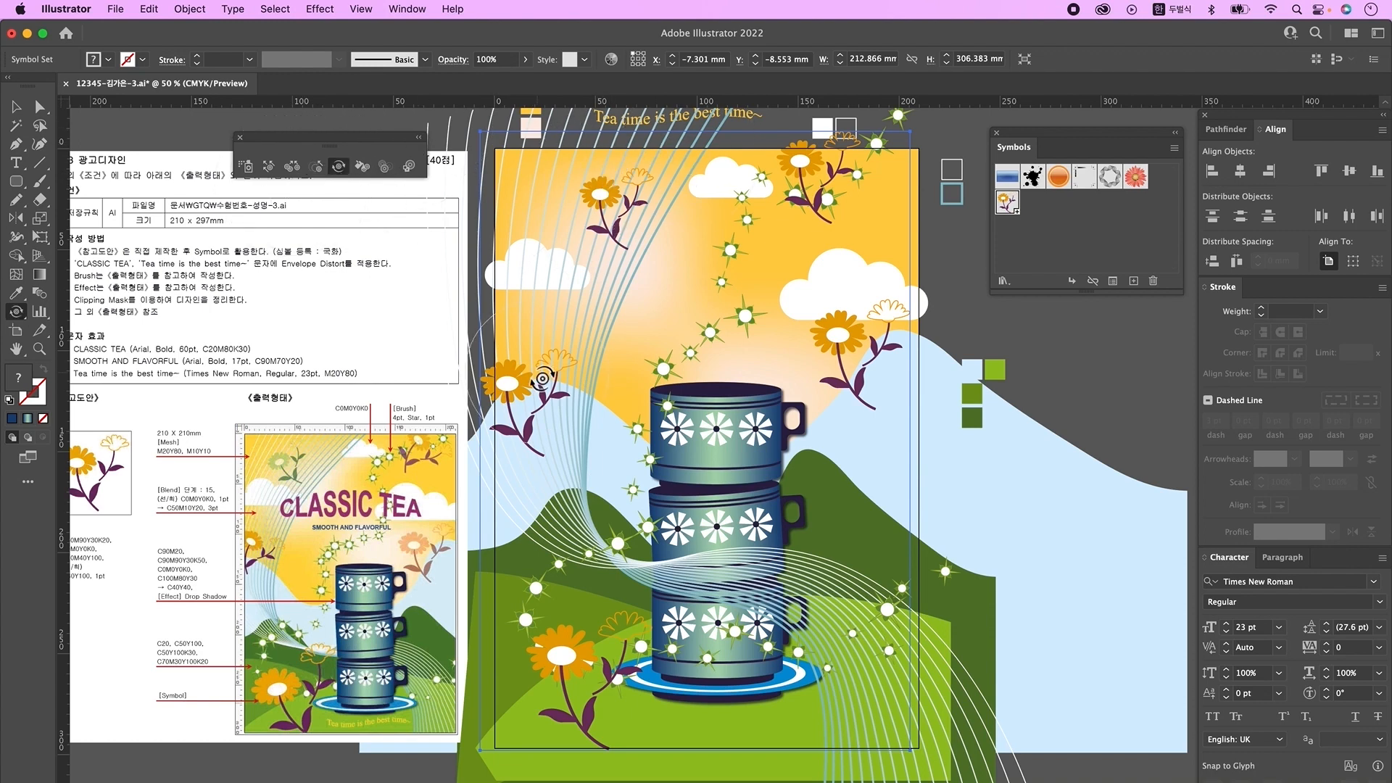
mouse_move(533, 384)
mouse_down()
mouse_move(564, 379)
mouse_move(577, 401)
mouse_up()
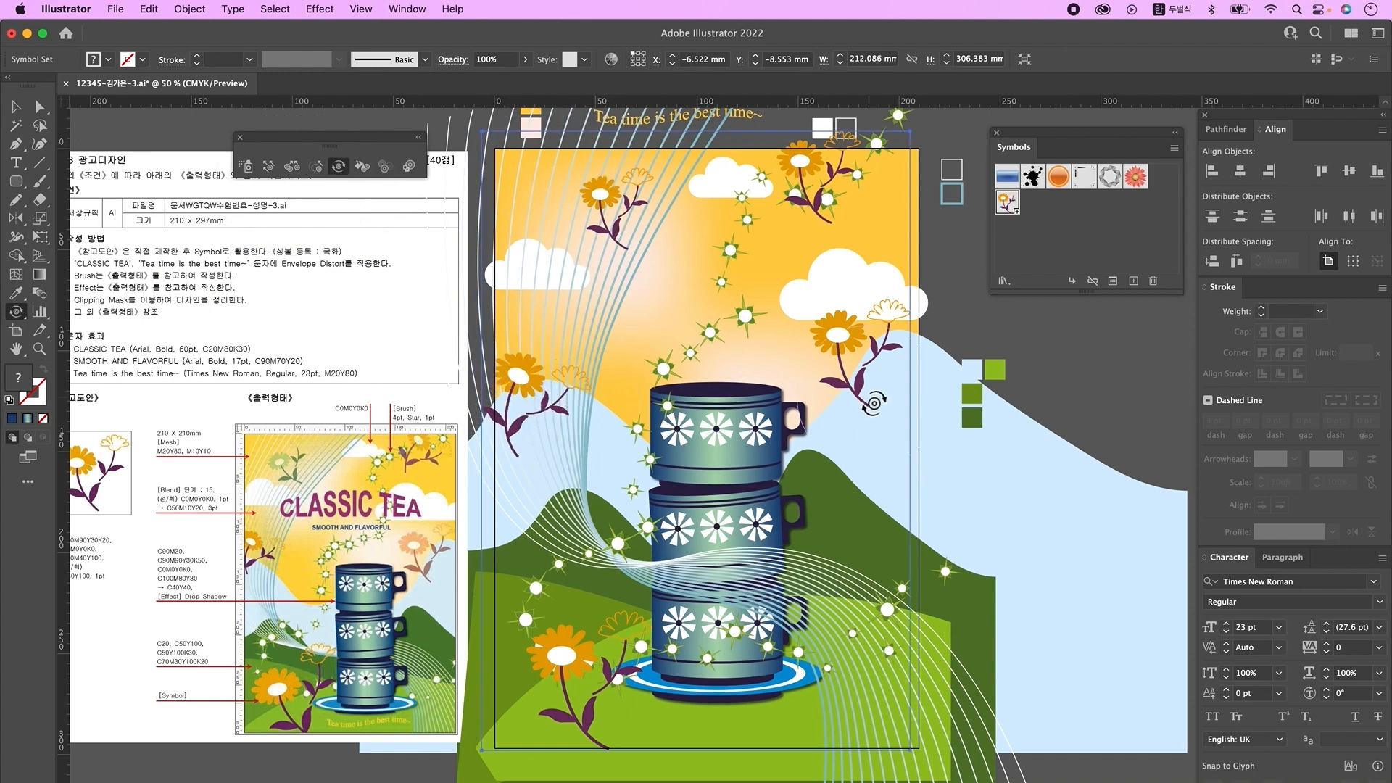
drag(836, 157, 821, 190)
drag(603, 196, 614, 212)
drag(540, 674, 561, 690)
- Reposition all five flower instances with the Symbol Shifter to match the reference, moving the upper-right flower further toward the poster's corner
click(268, 166)
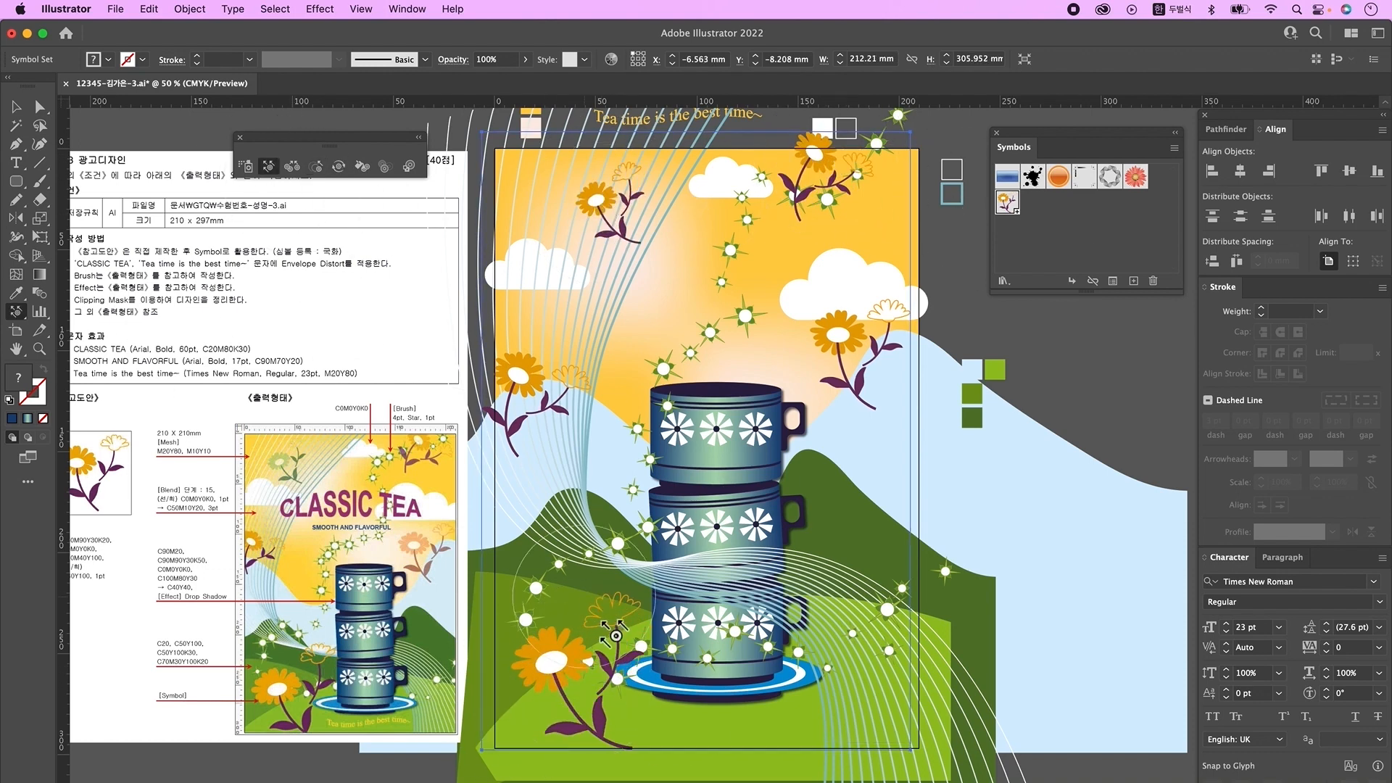
mouse_move(585, 700)
mouse_down()
mouse_move(554, 713)
mouse_move(580, 697)
mouse_move(574, 732)
mouse_move(528, 692)
mouse_move(569, 683)
mouse_move(517, 622)
mouse_move(571, 634)
mouse_move(602, 725)
mouse_move(579, 715)
mouse_move(555, 668)
mouse_up()
mouse_move(866, 355)
mouse_down()
mouse_move(865, 438)
mouse_move(846, 373)
mouse_up()
drag(800, 190, 823, 195)
mouse_move(812, 182)
mouse_down()
mouse_move(901, 194)
mouse_move(865, 184)
mouse_up()
drag(620, 175, 587, 205)
mouse_move(534, 412)
mouse_down()
mouse_move(520, 415)
mouse_move(521, 395)
mouse_up()
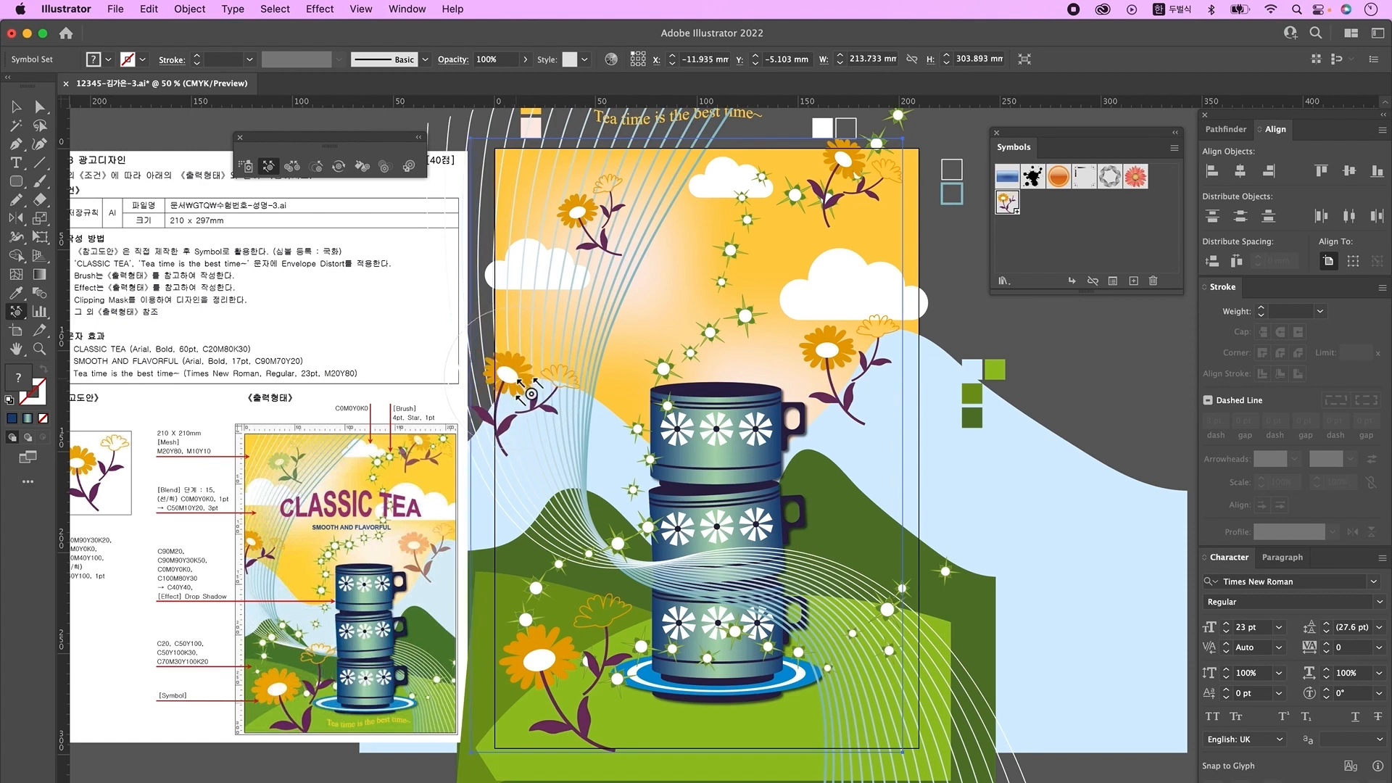
- Tint the upper-left flower light green (#9af980) with the Symbol Stainer
click(362, 167)
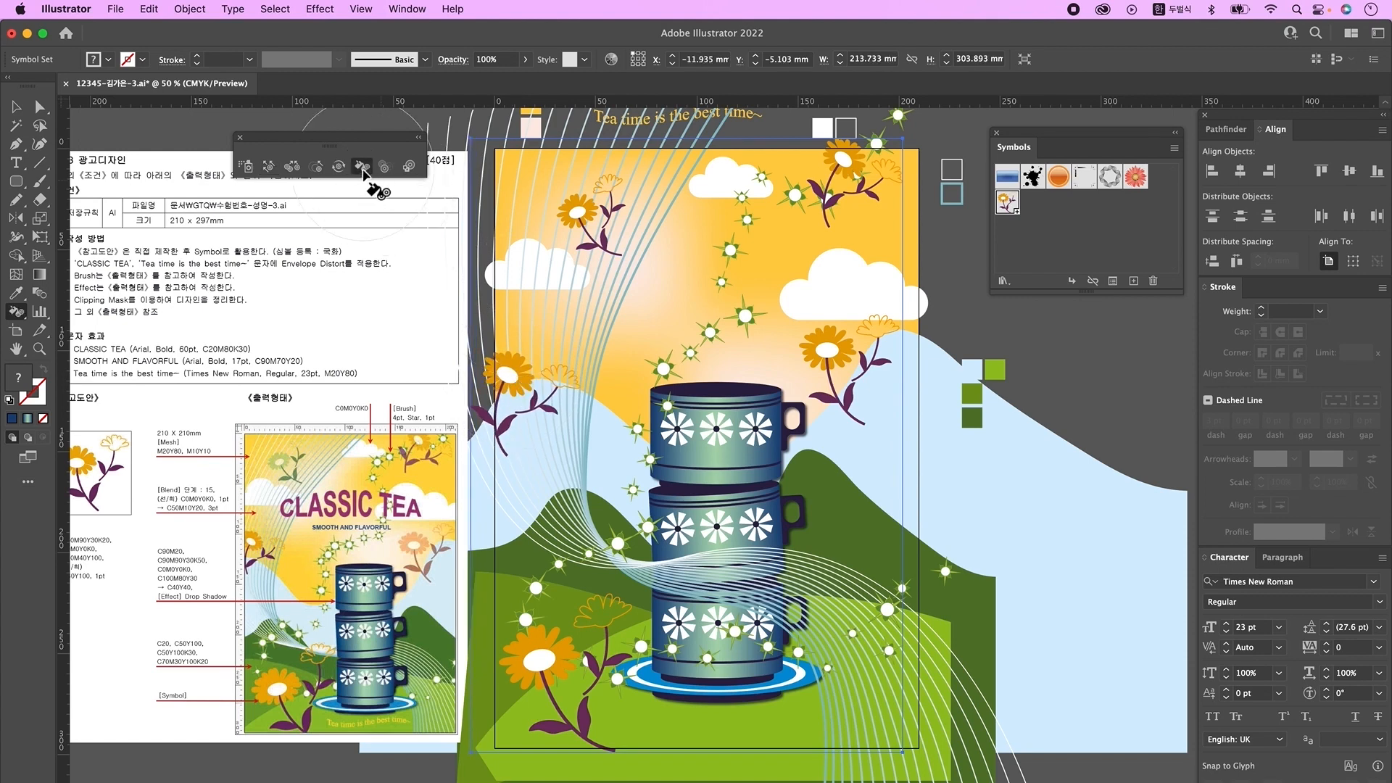
double_click(25, 384)
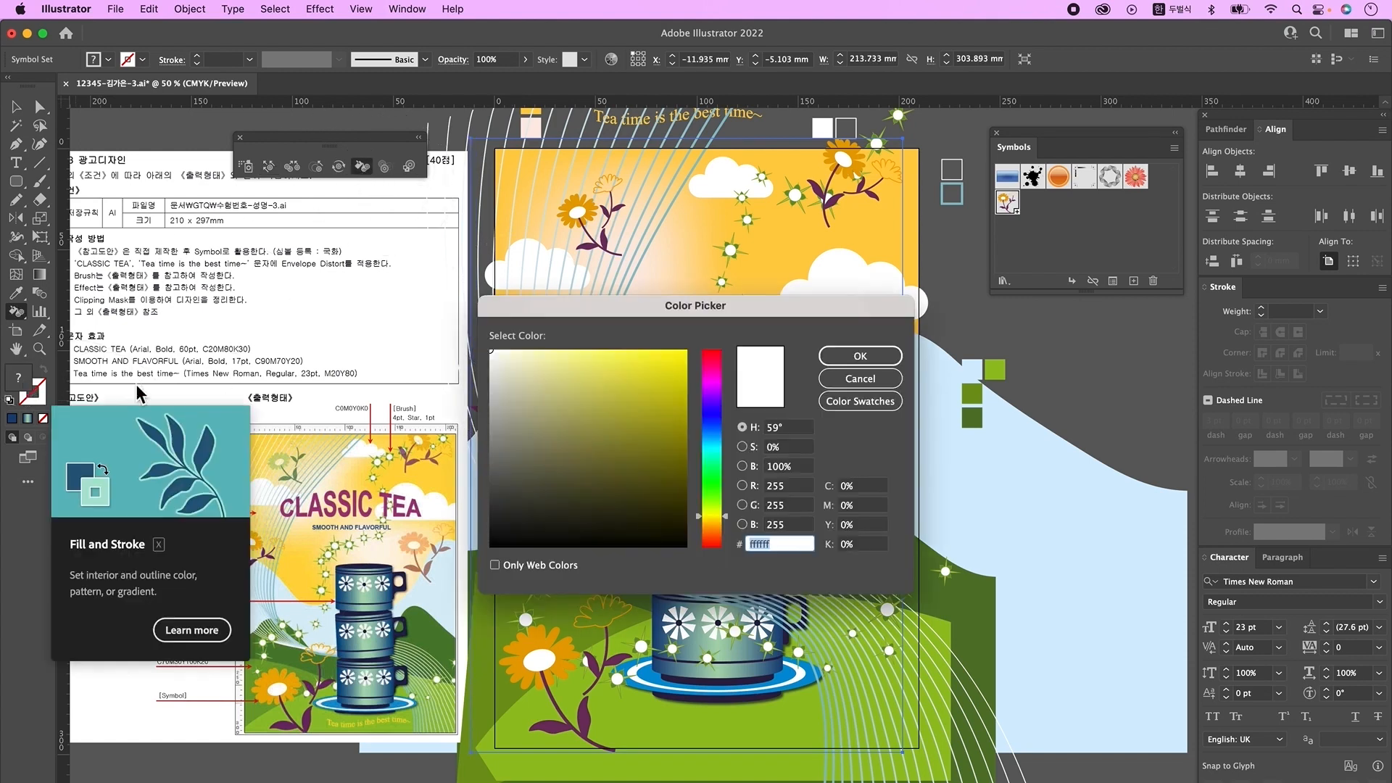
drag(721, 502, 718, 483)
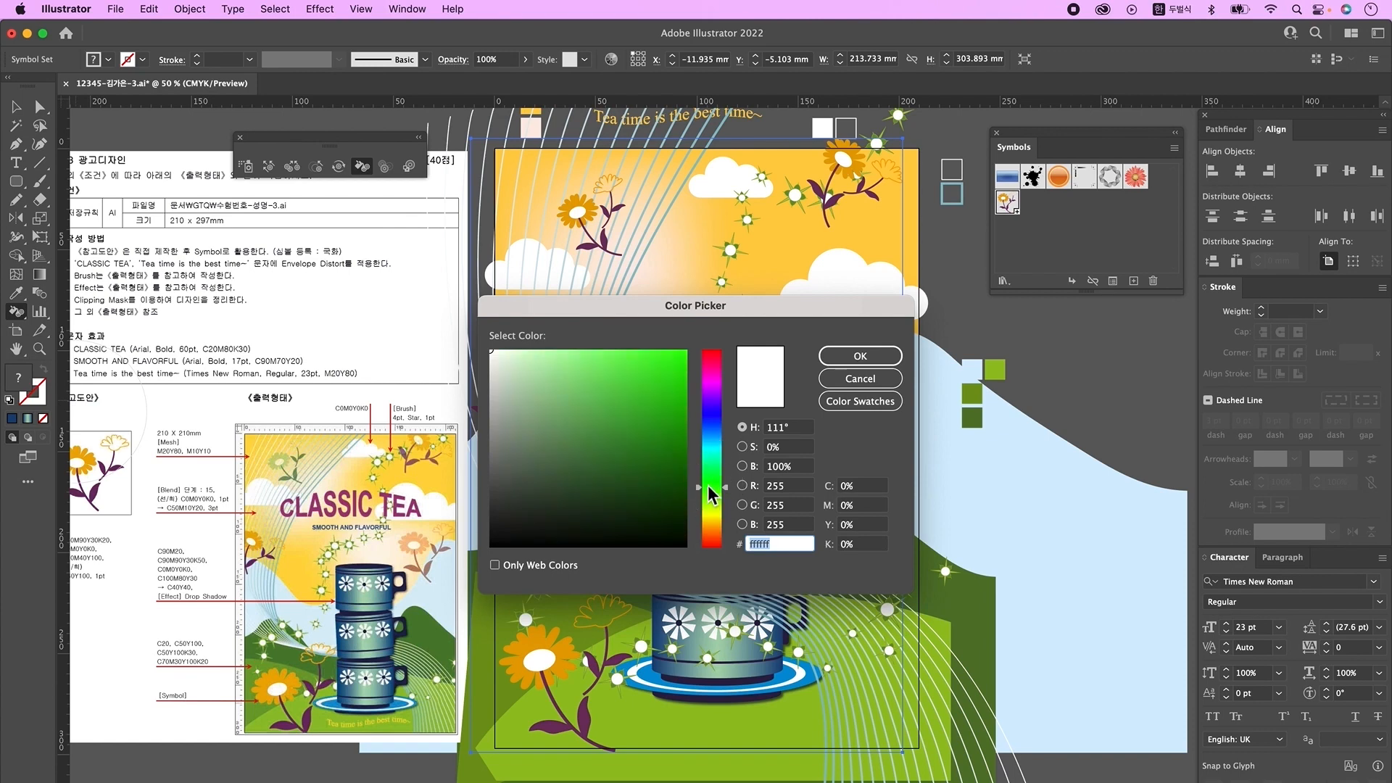
click(607, 366)
key(Return)
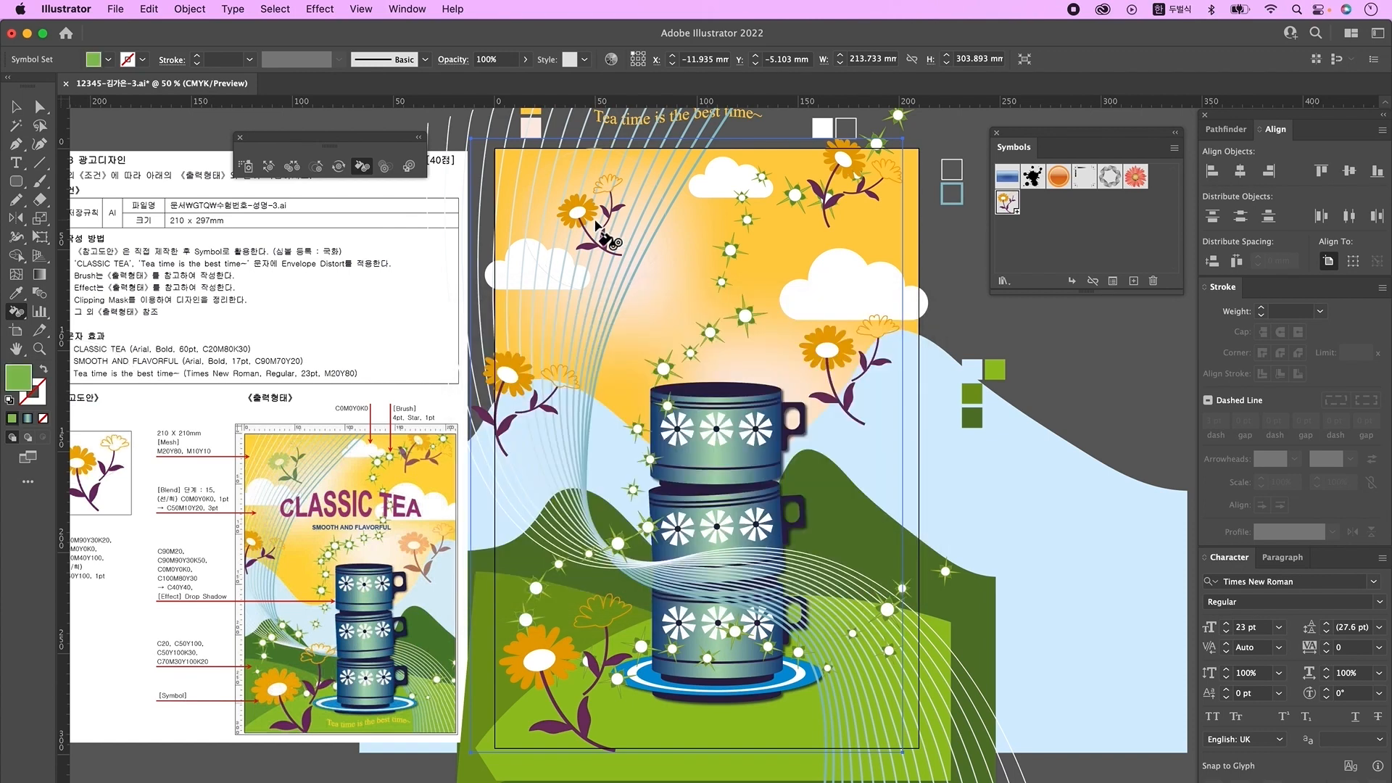
click(594, 221)
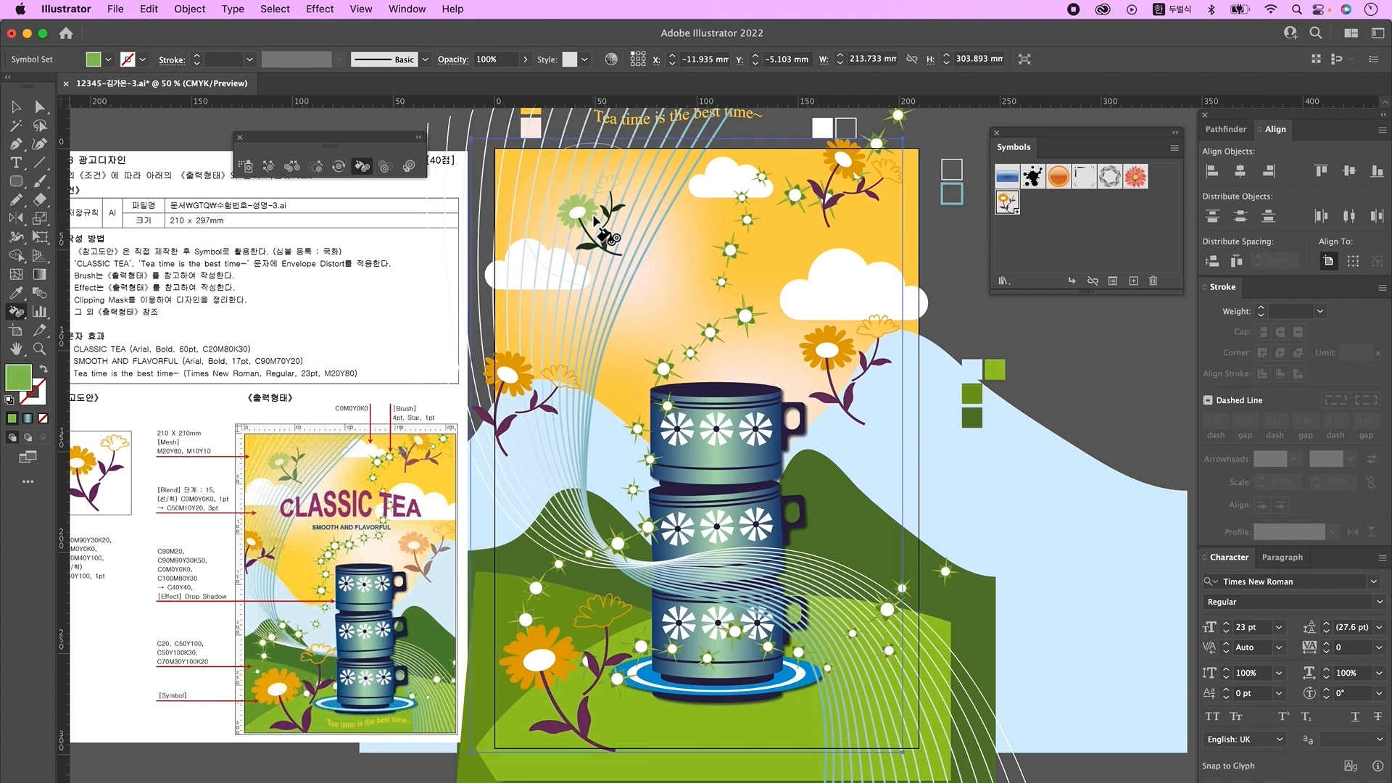
- Tint the flower below the large right-hand cloud pink (#f78181) with the Symbol Stainer
double_click(18, 377)
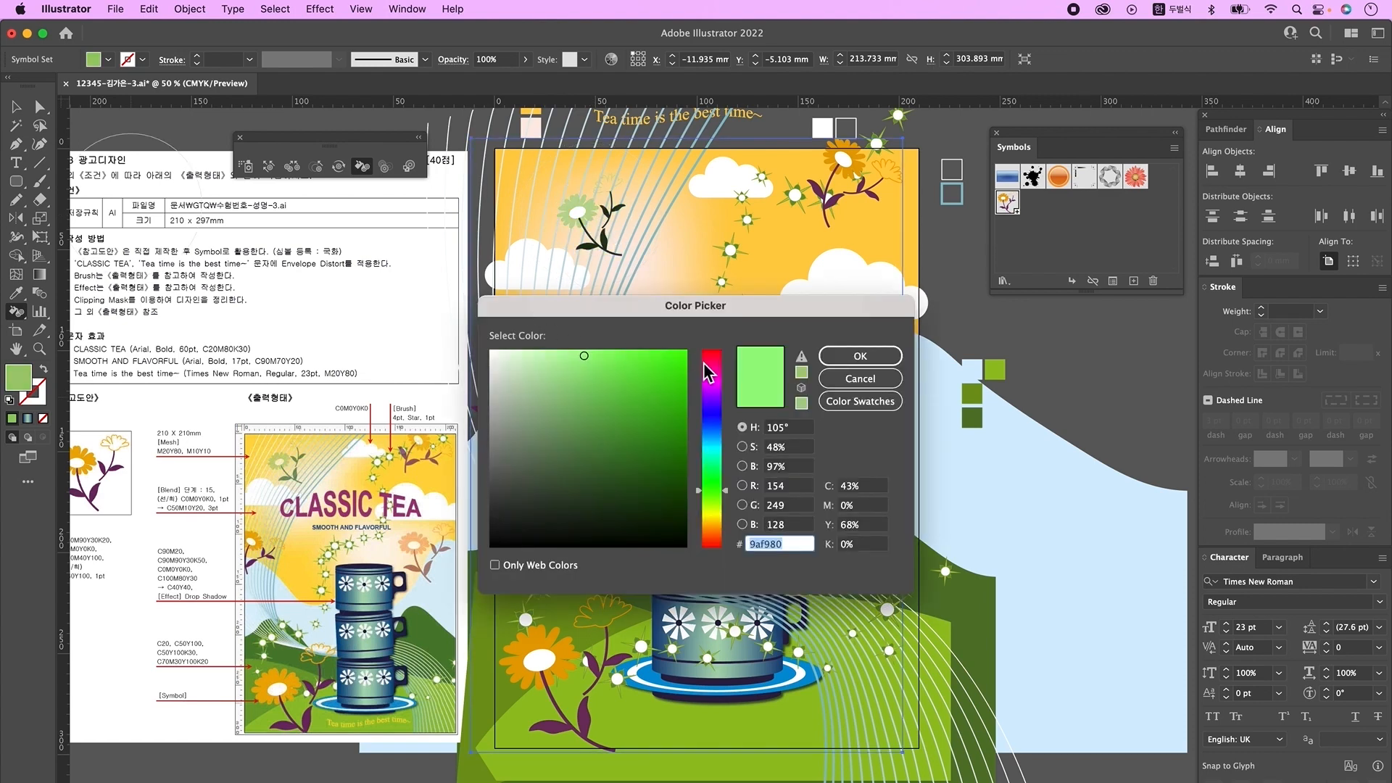
drag(714, 371, 675, 327)
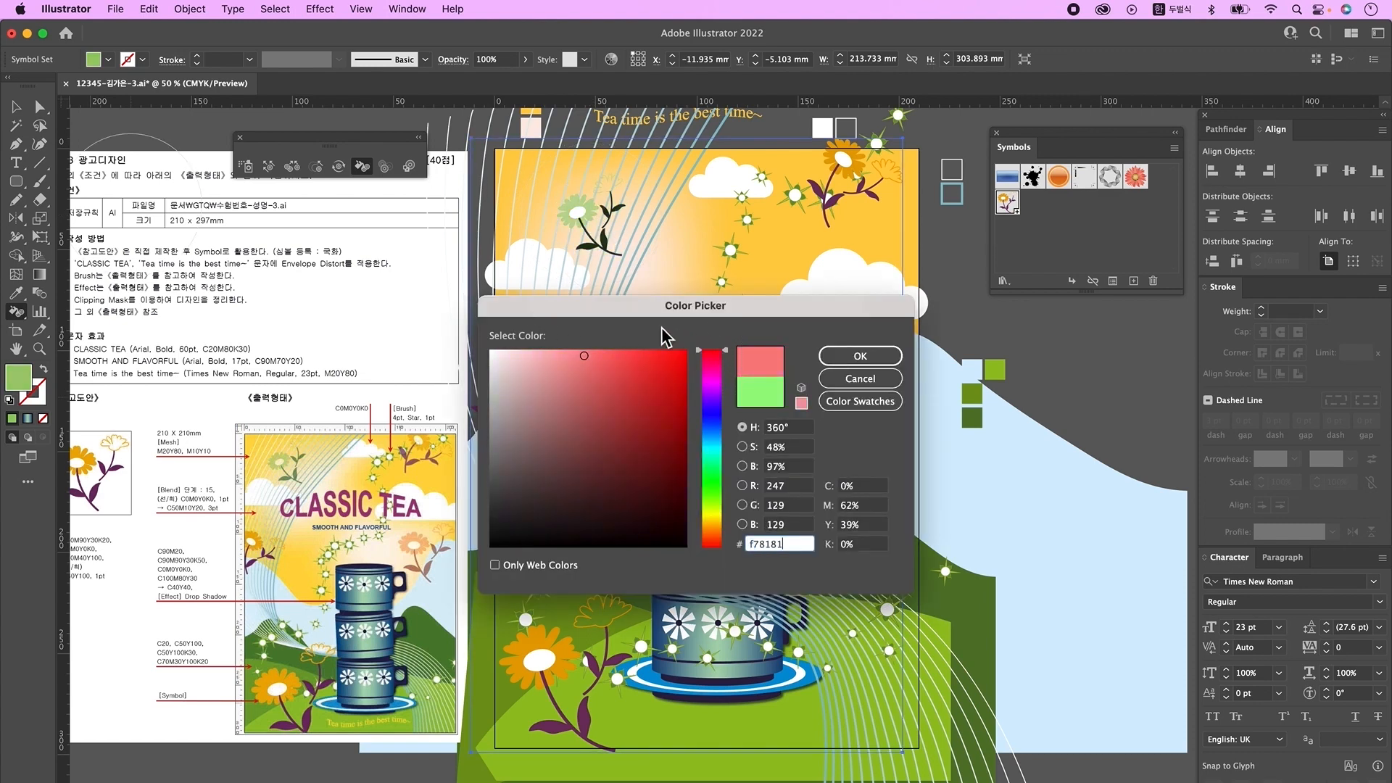
key(Return)
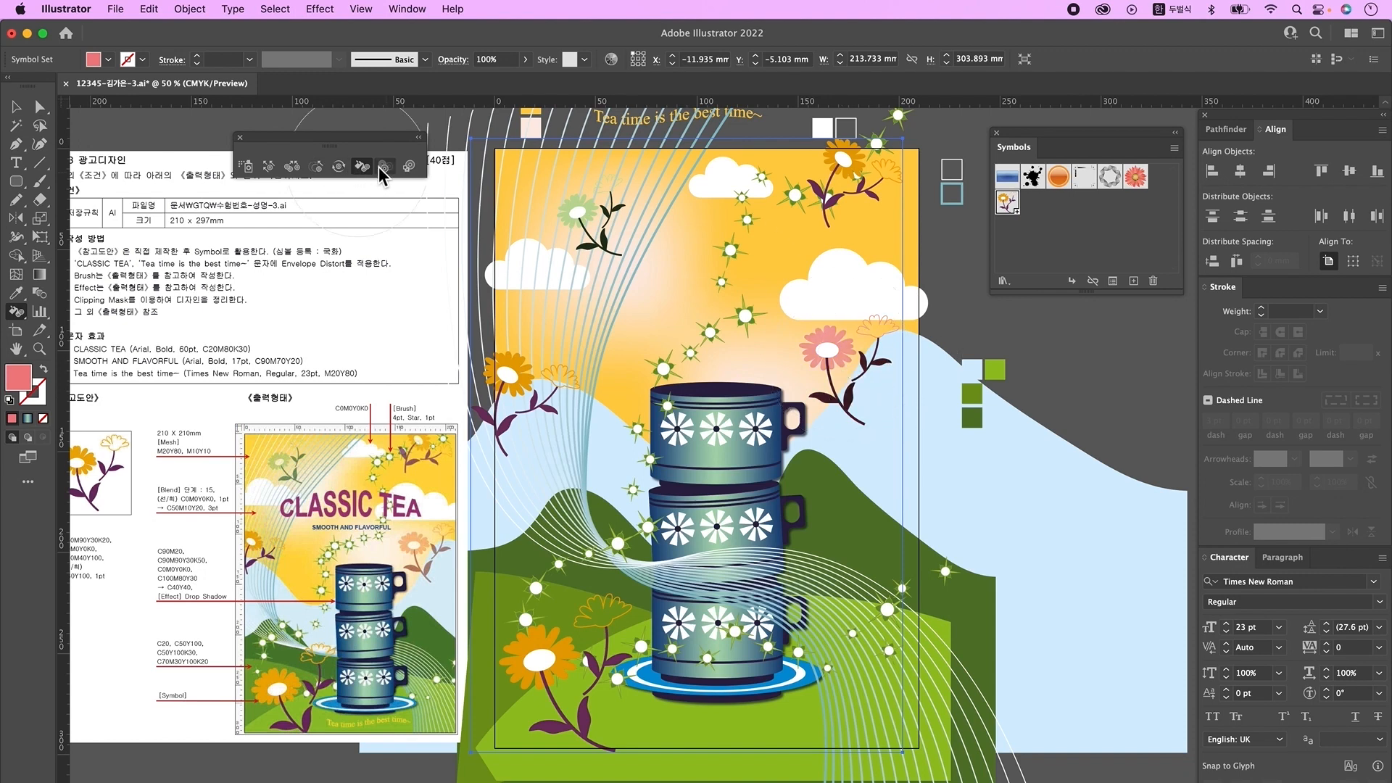
- Make the upper-right, upper-left and pink flowers semi-transparent with the Symbol Screener, and clear the selection
click(384, 172)
click(845, 184)
click(619, 247)
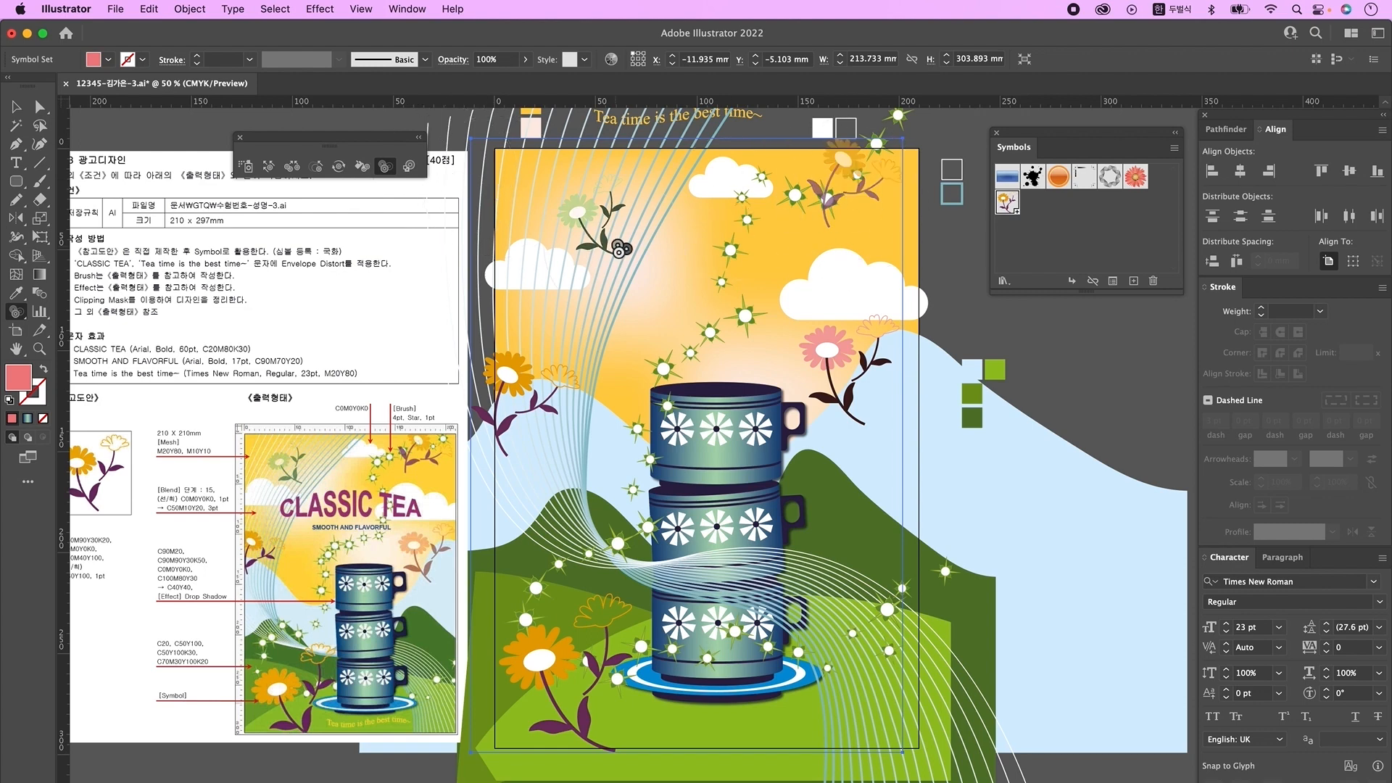
click(831, 425)
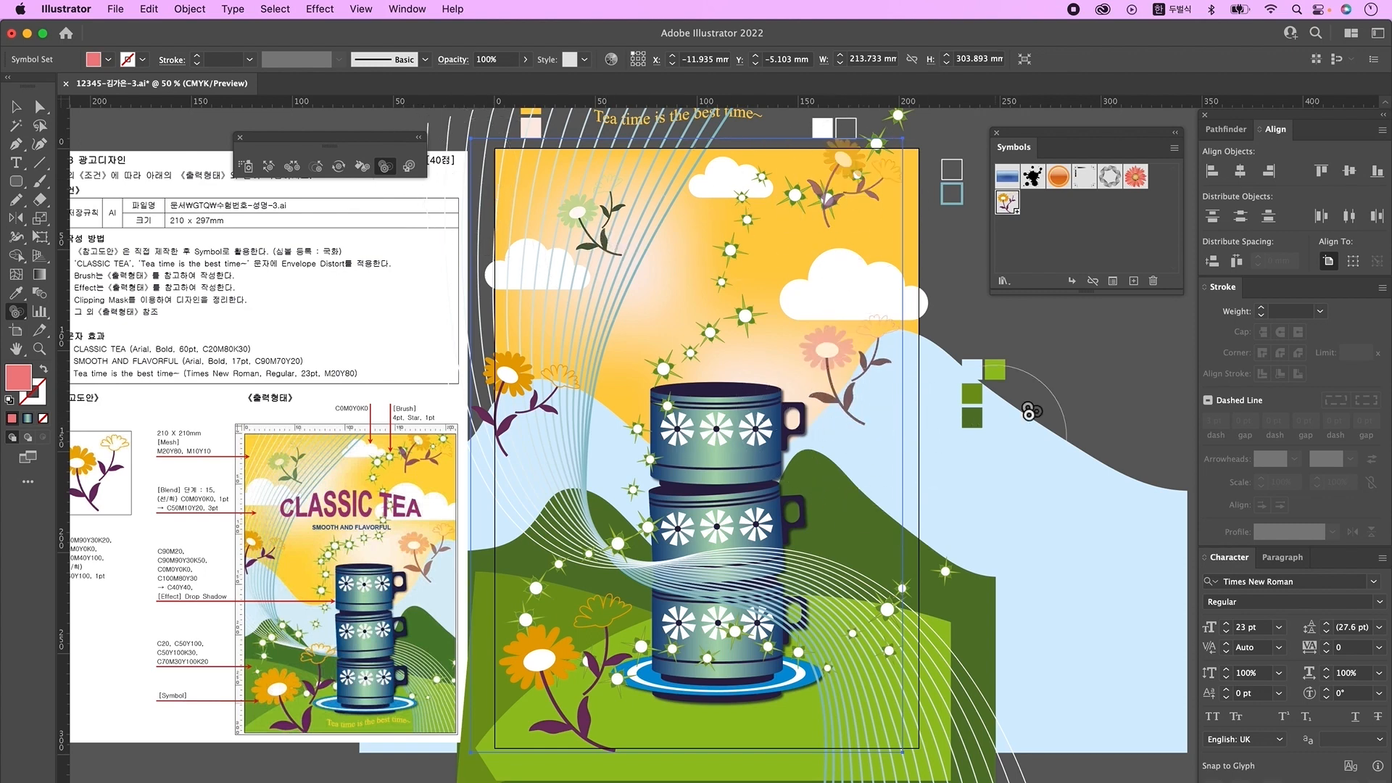
key(v)
key(super+shift+a)
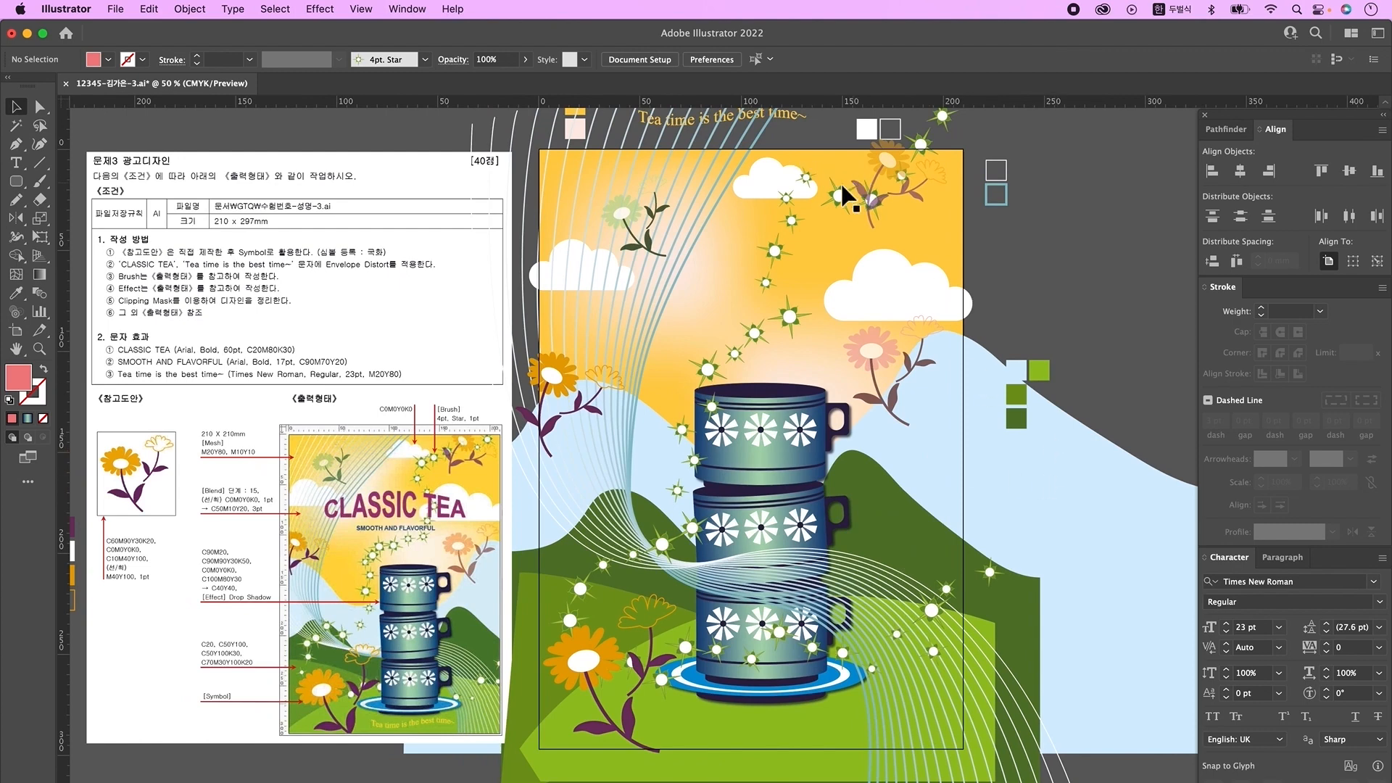
- Nudge the small upper cloud slightly right and the large right-hand cloud slightly up
drag(761, 190, 778, 190)
drag(899, 297, 899, 284)
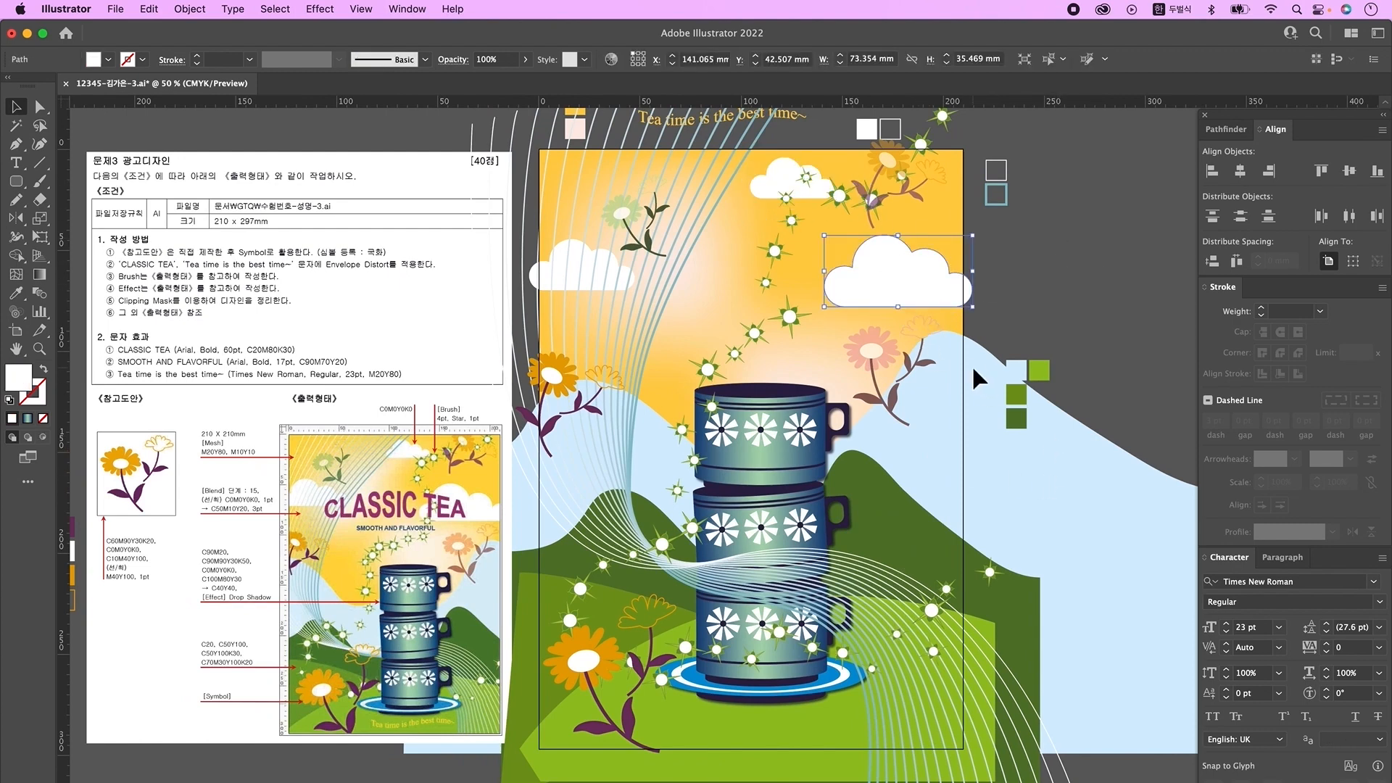
click(973, 367)
- Bring the cup stack with its plate to the front, above the blend curves and star path
scroll(753, 551, right, 1)
click(754, 551)
key(super+shift+])
- Redraw the star path's course along the cups' left side and across the lower poster with the Pencil tool
click(685, 464)
click(16, 199)
drag(682, 432, 663, 522)
drag(666, 407, 622, 680)
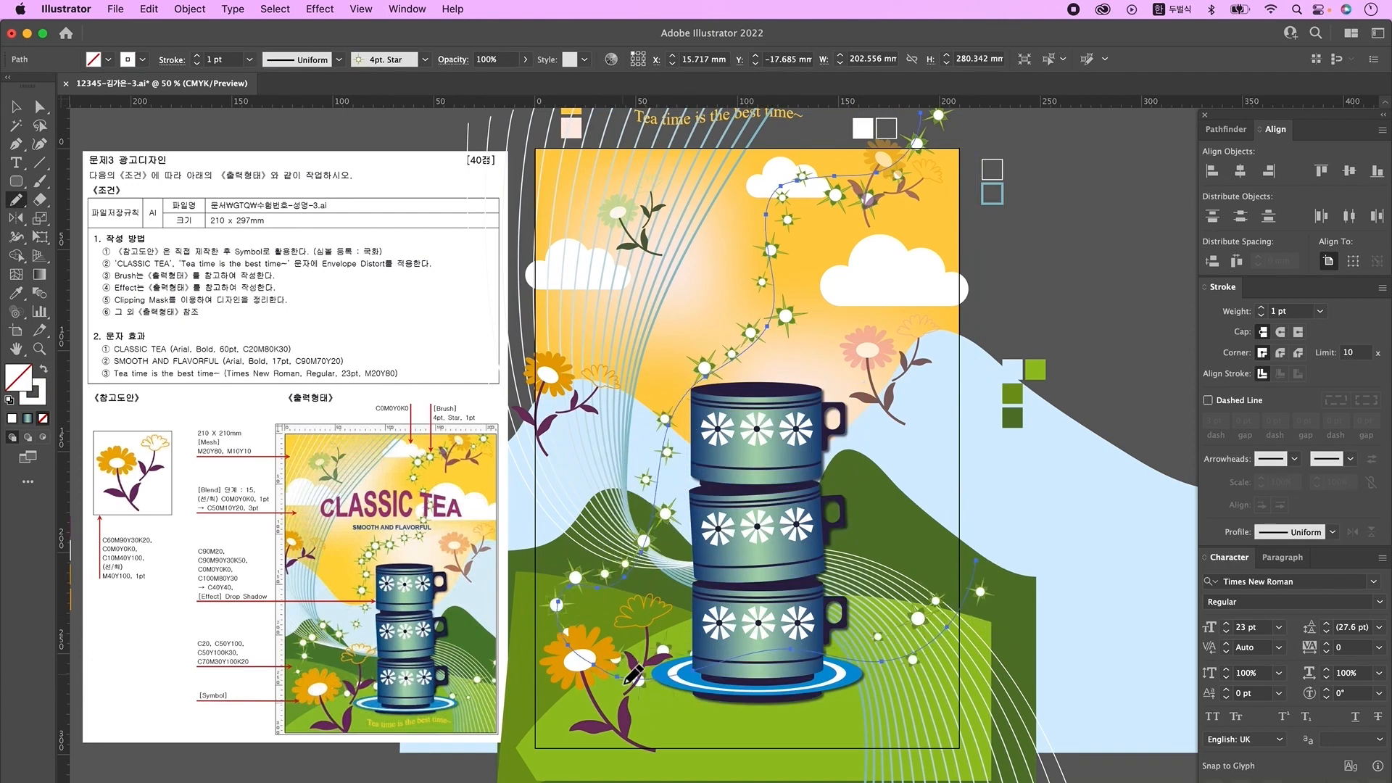
click(16, 107)
click(642, 585)
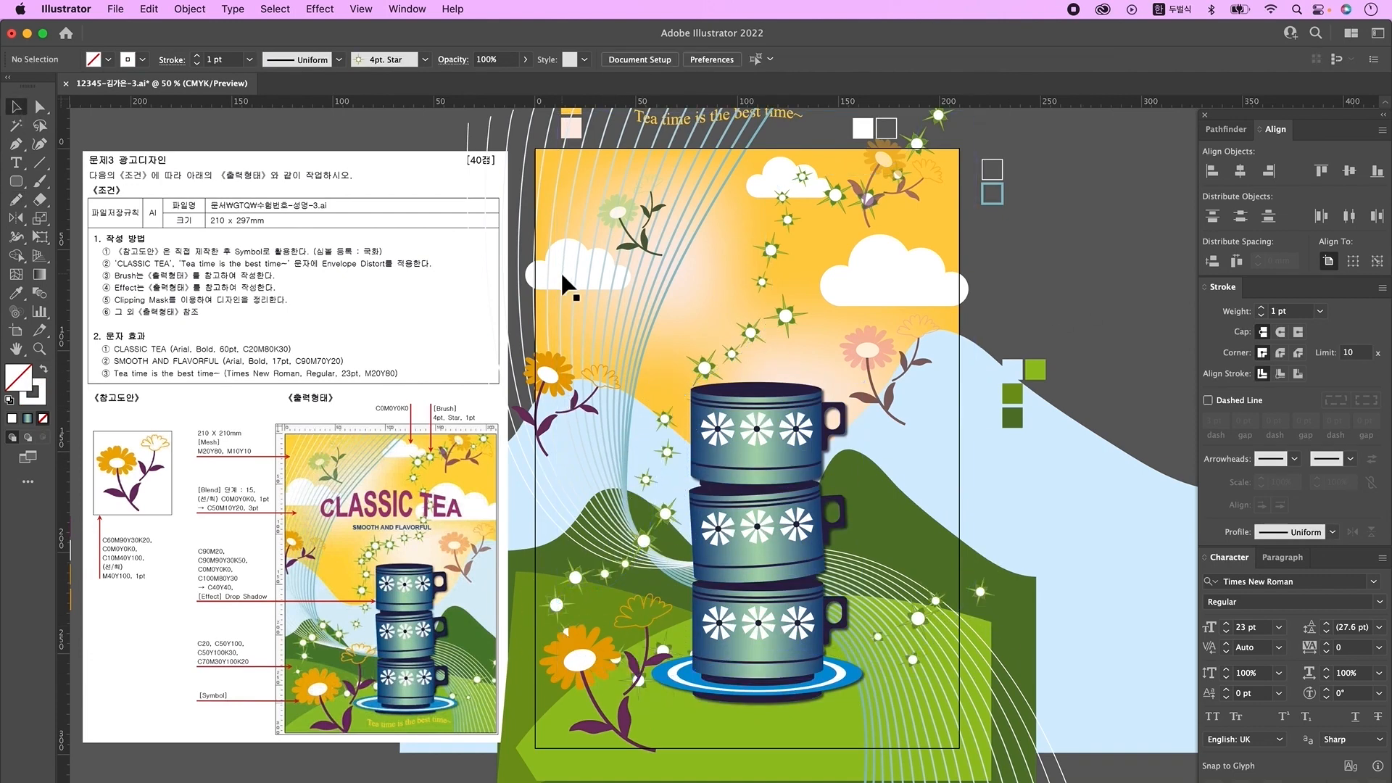
- Place the CLASSIC TEA and SMOOTH AND FLAVORFUL titles above the cups and the Tea time is the best time~ text below them
key(shift+x)
key(super+minus)
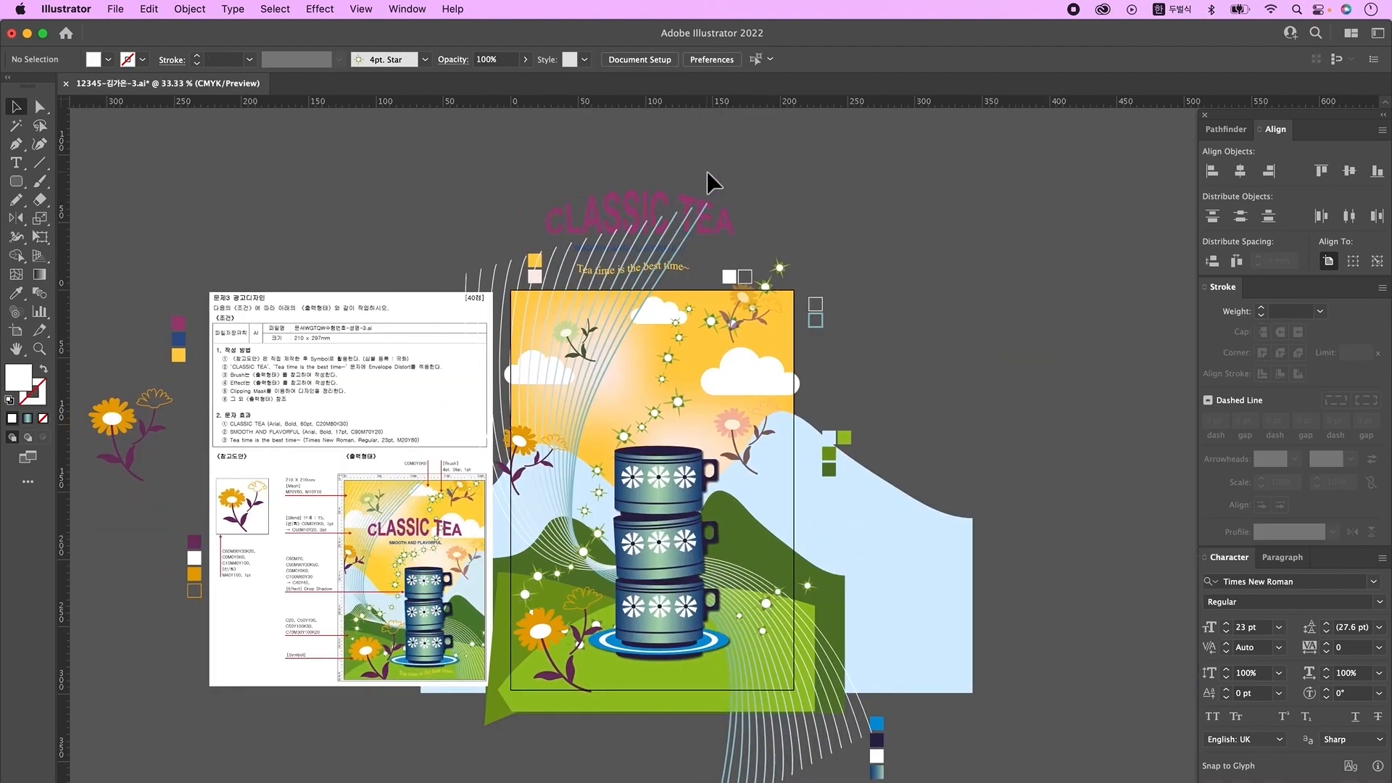
click(725, 222)
click(614, 204)
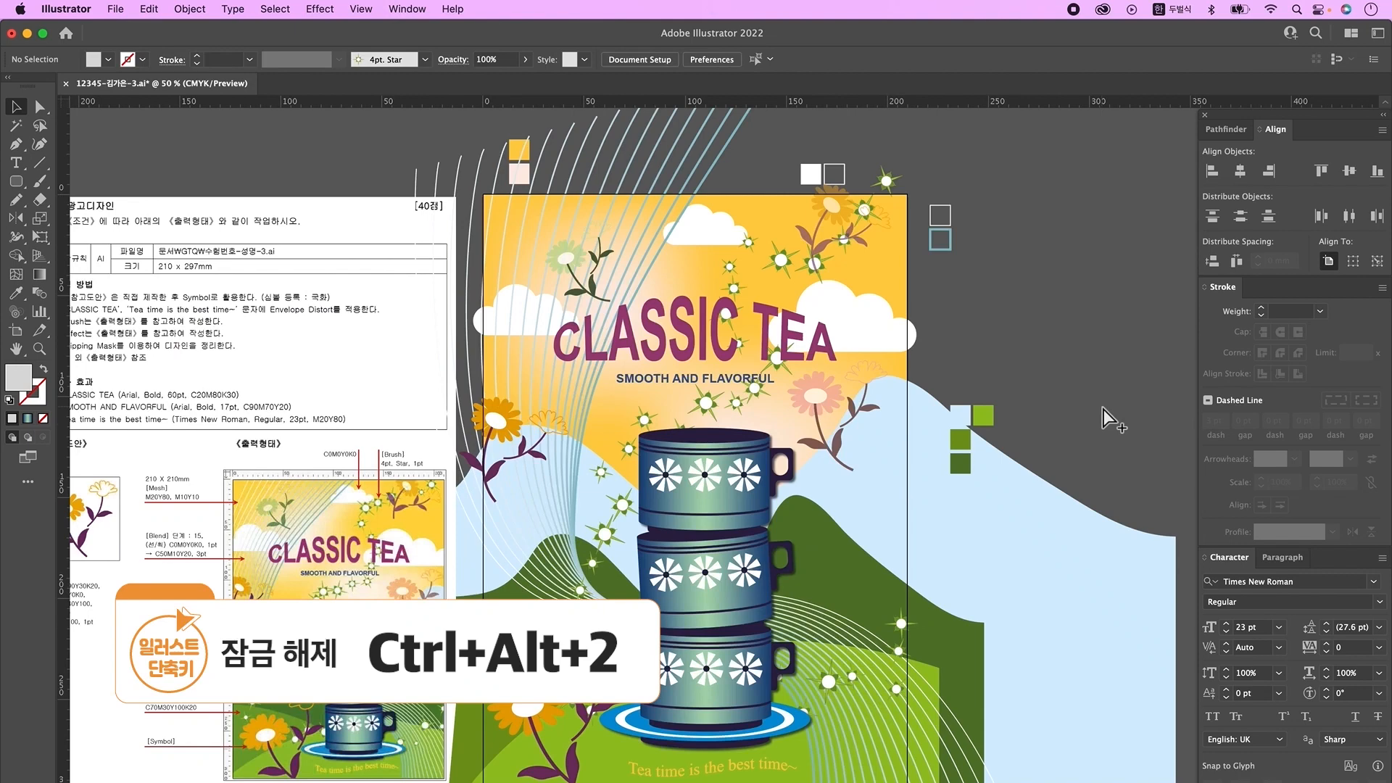
- Unlock all locked objects in the document and clear the selection
key(super+alt+2)
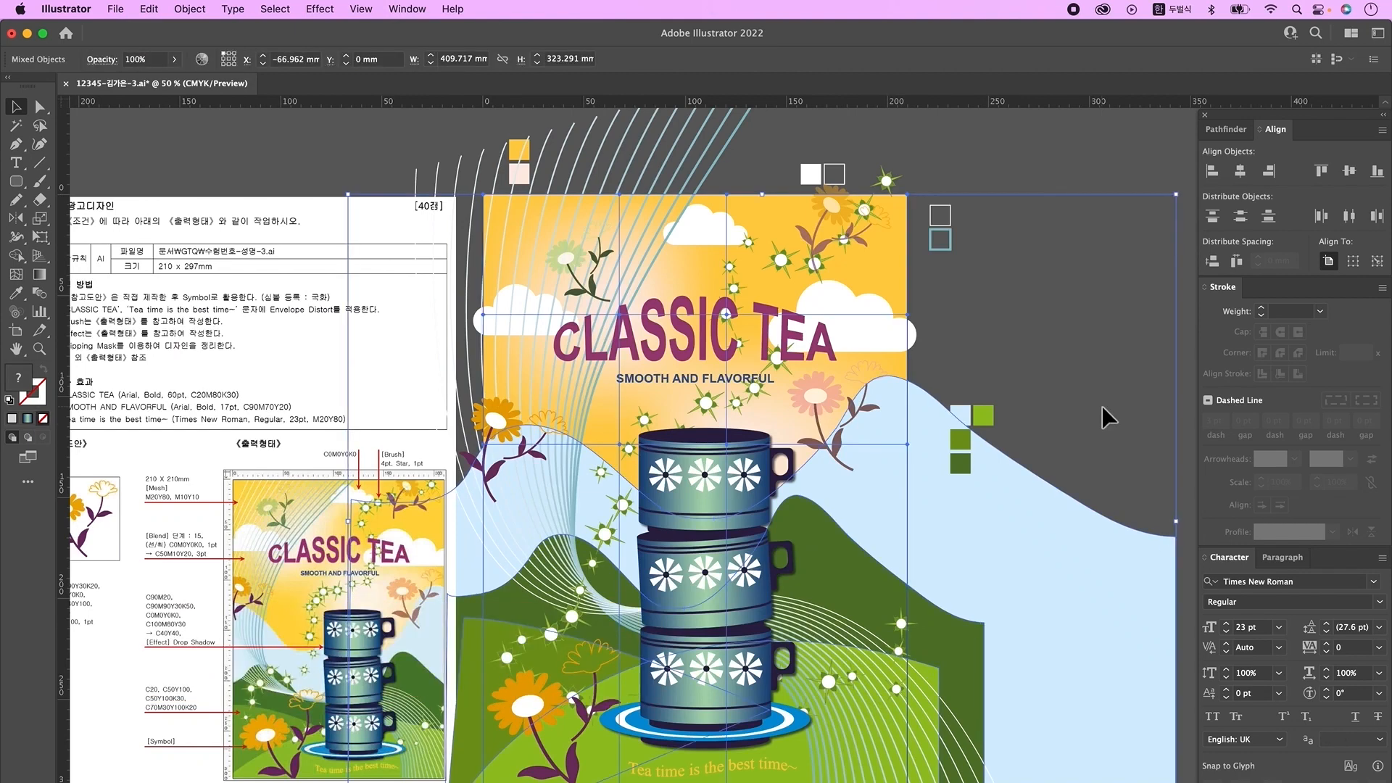
click(1107, 403)
scroll(950, 637, down, 2)
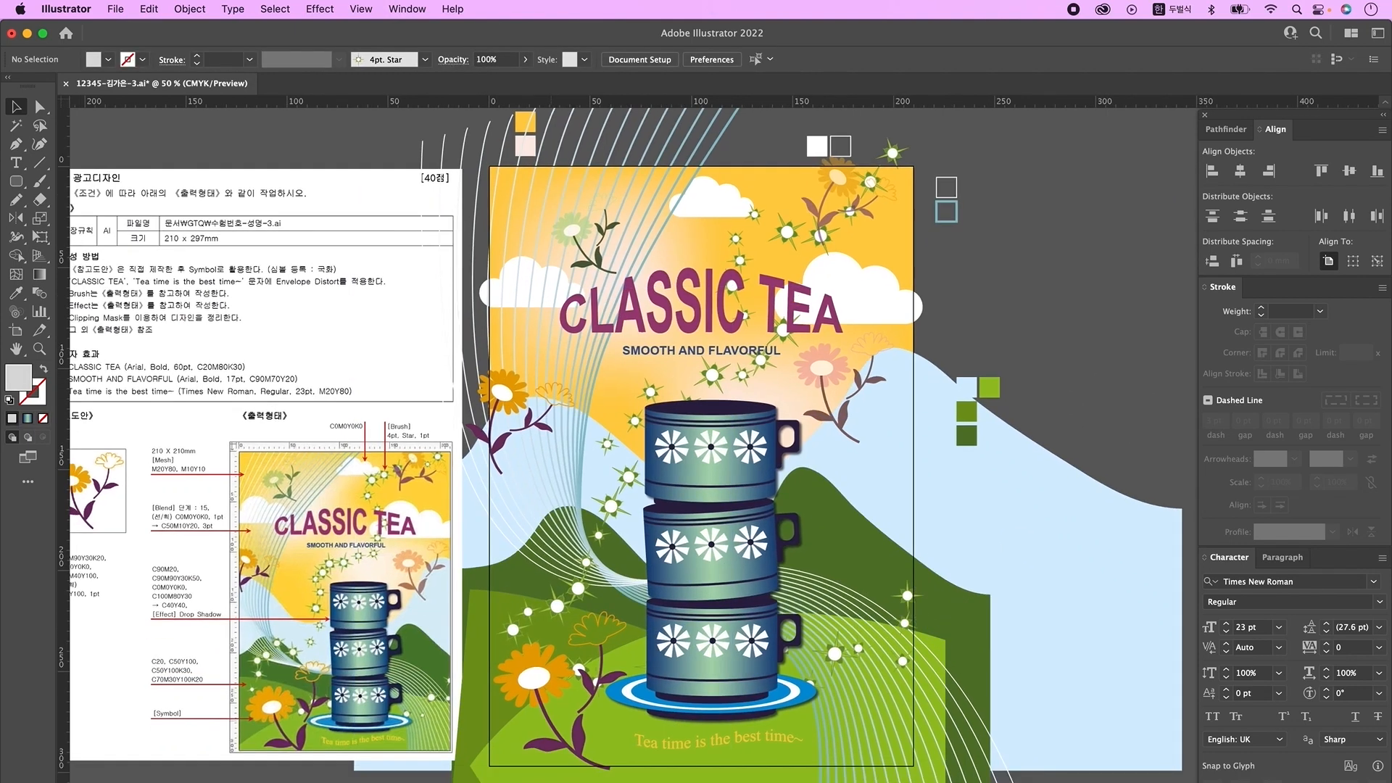
- Create a 210 × 297 mm rectangle and centre it horizontally and vertically on the artboard, covering the poster artwork
click(16, 181)
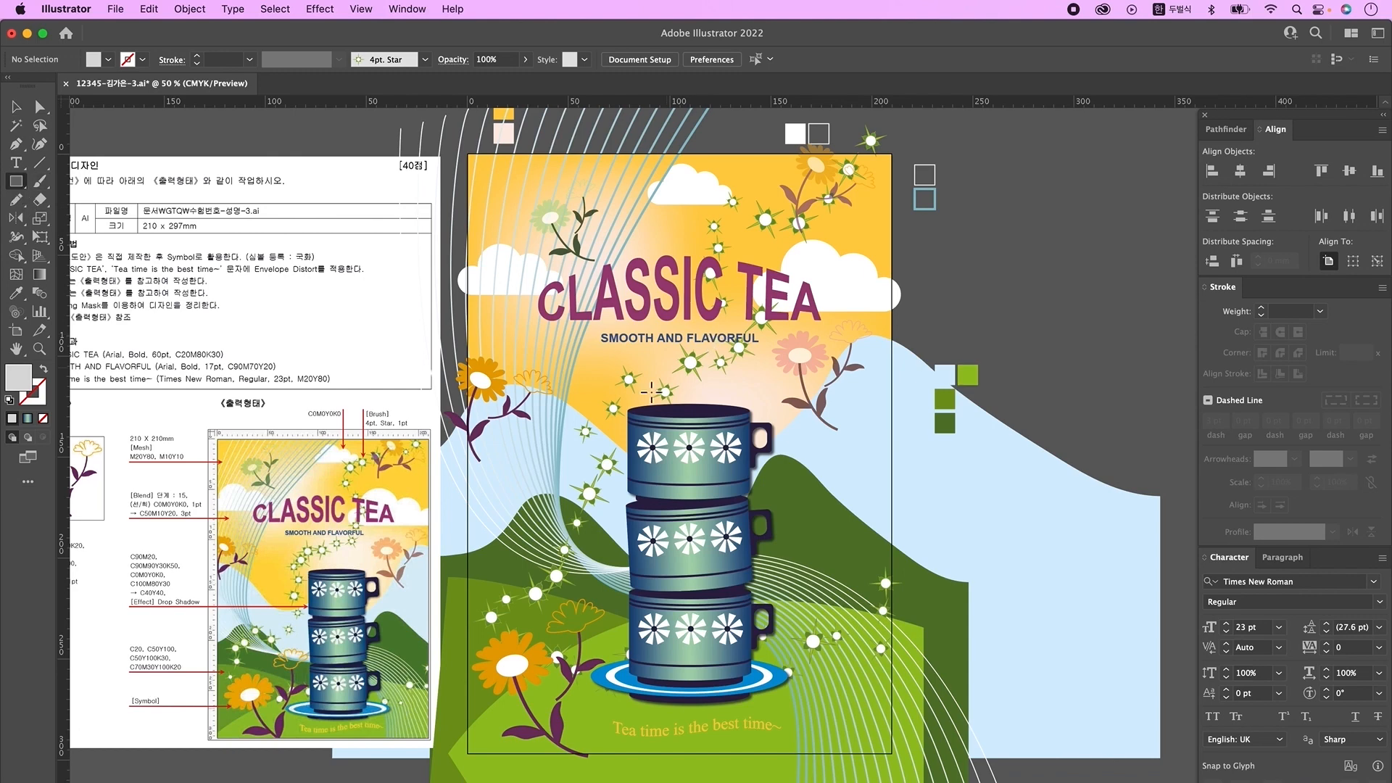
click(618, 377)
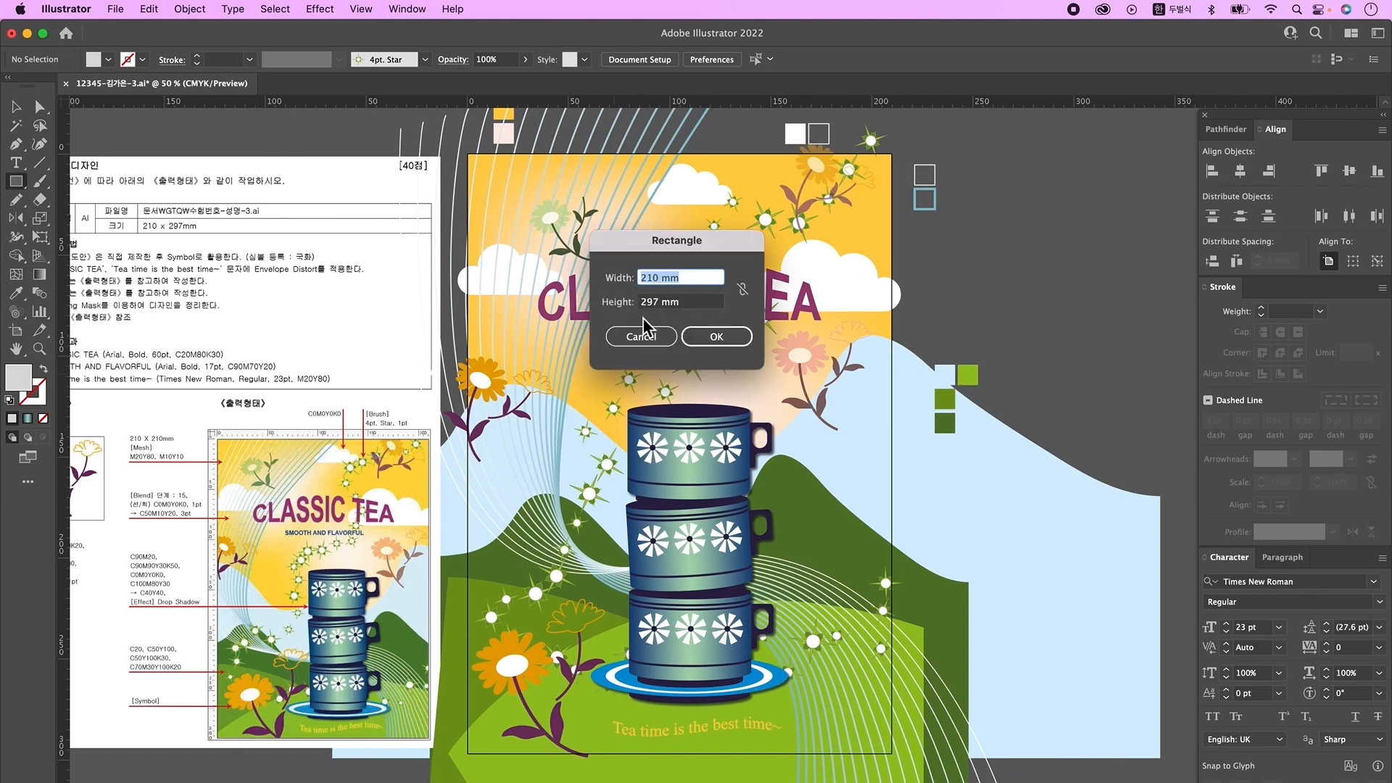
click(716, 337)
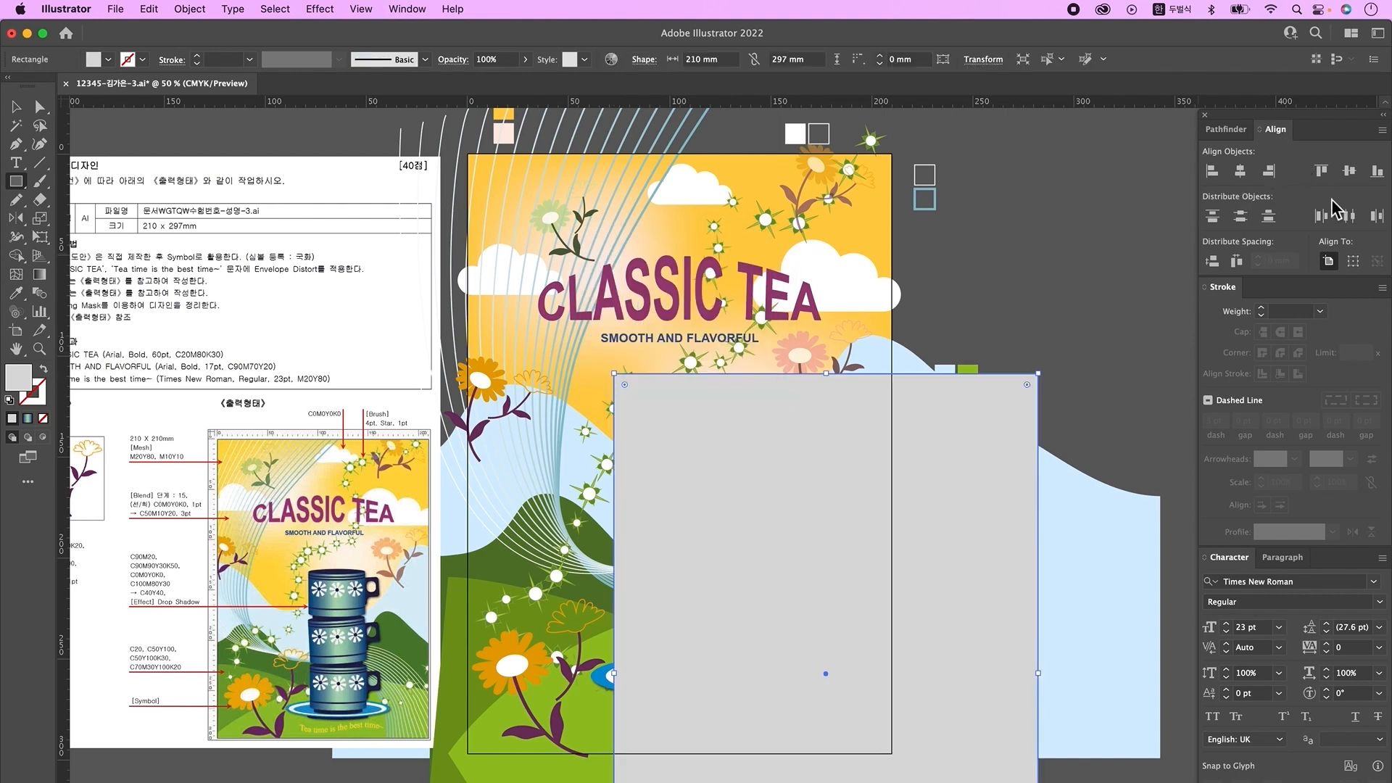
click(1328, 263)
click(1240, 171)
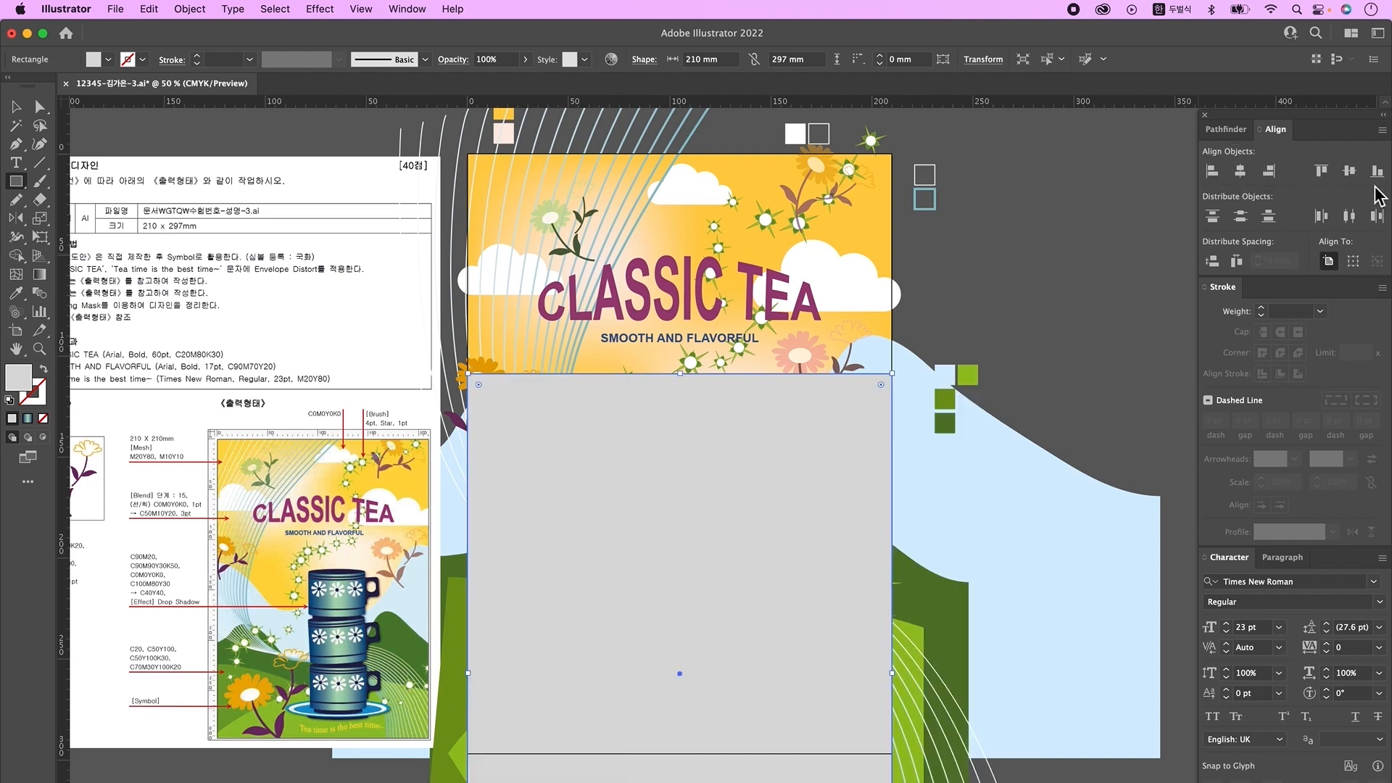
click(1349, 171)
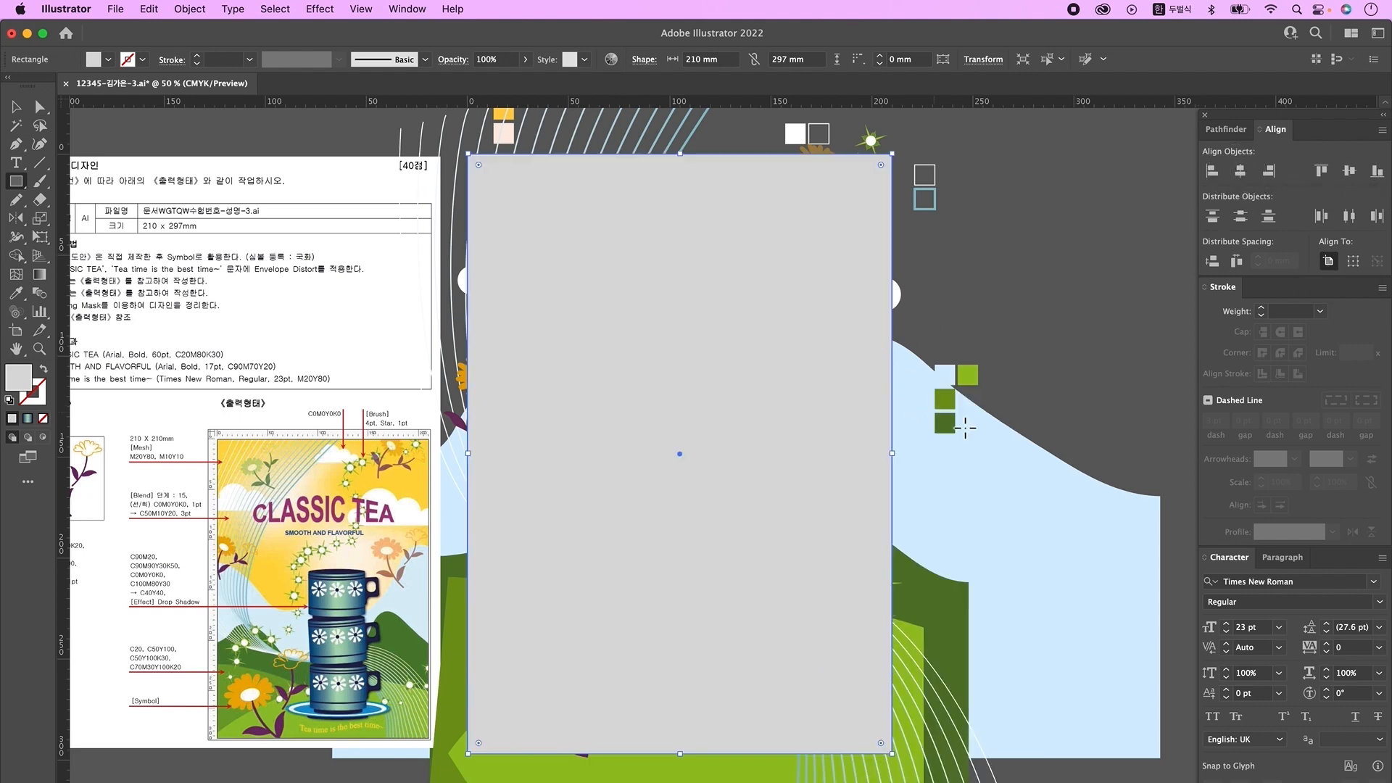
- Select all the poster artwork together with the covering rectangle and make a clipping mask from them
click(16, 106)
key(super+shift+a)
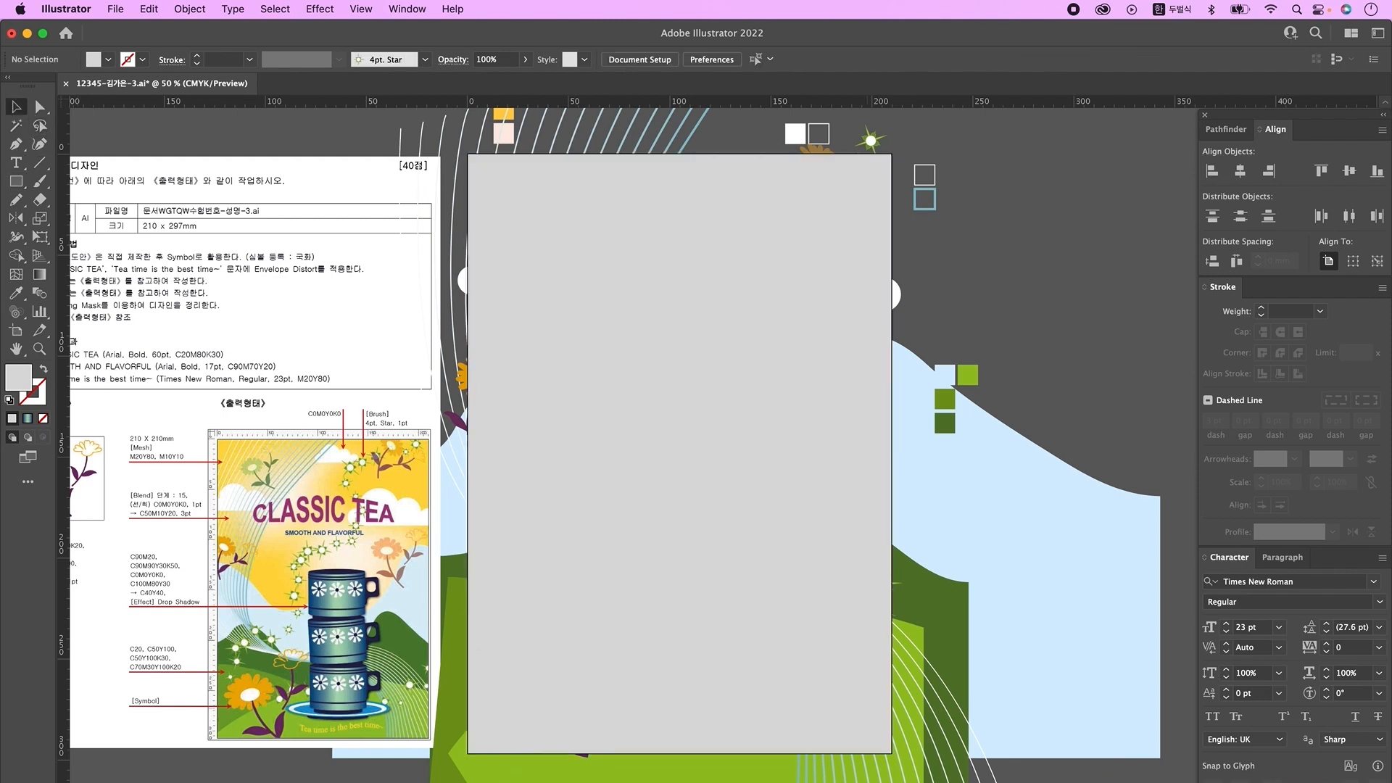
drag(482, 772, 890, 175)
right_click(824, 226)
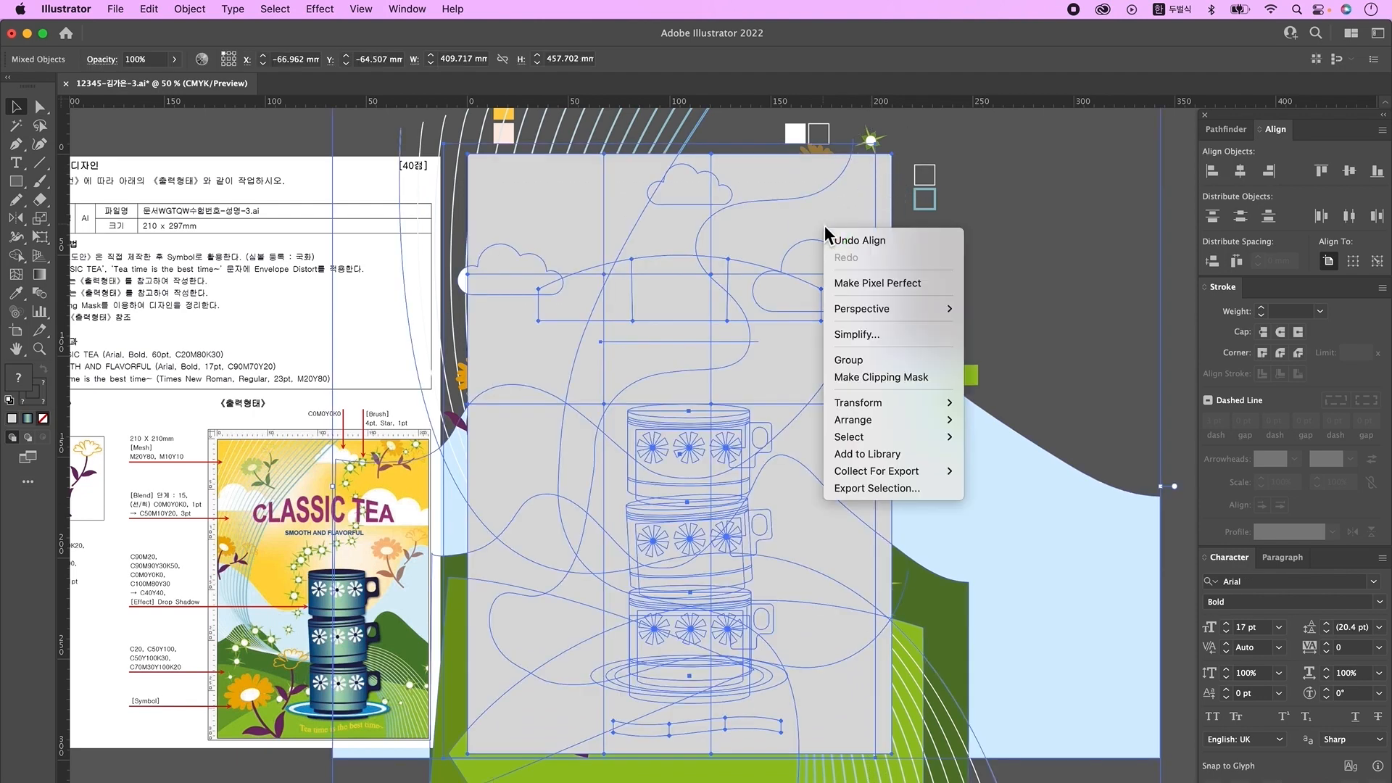
click(915, 382)
click(1030, 354)
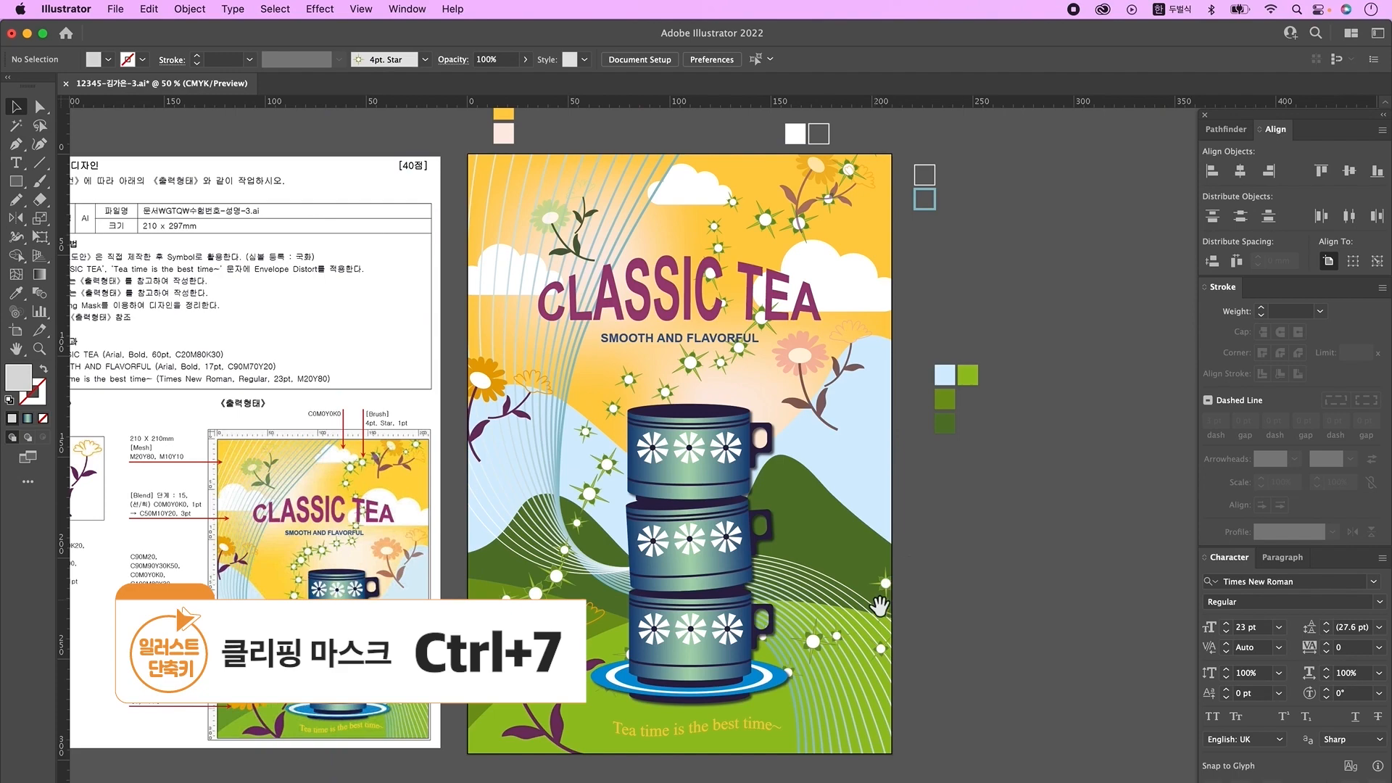
- Delete the exam sheet and the colour sample squares around the artboard, and save the document
drag(1044, 559, 1041, 576)
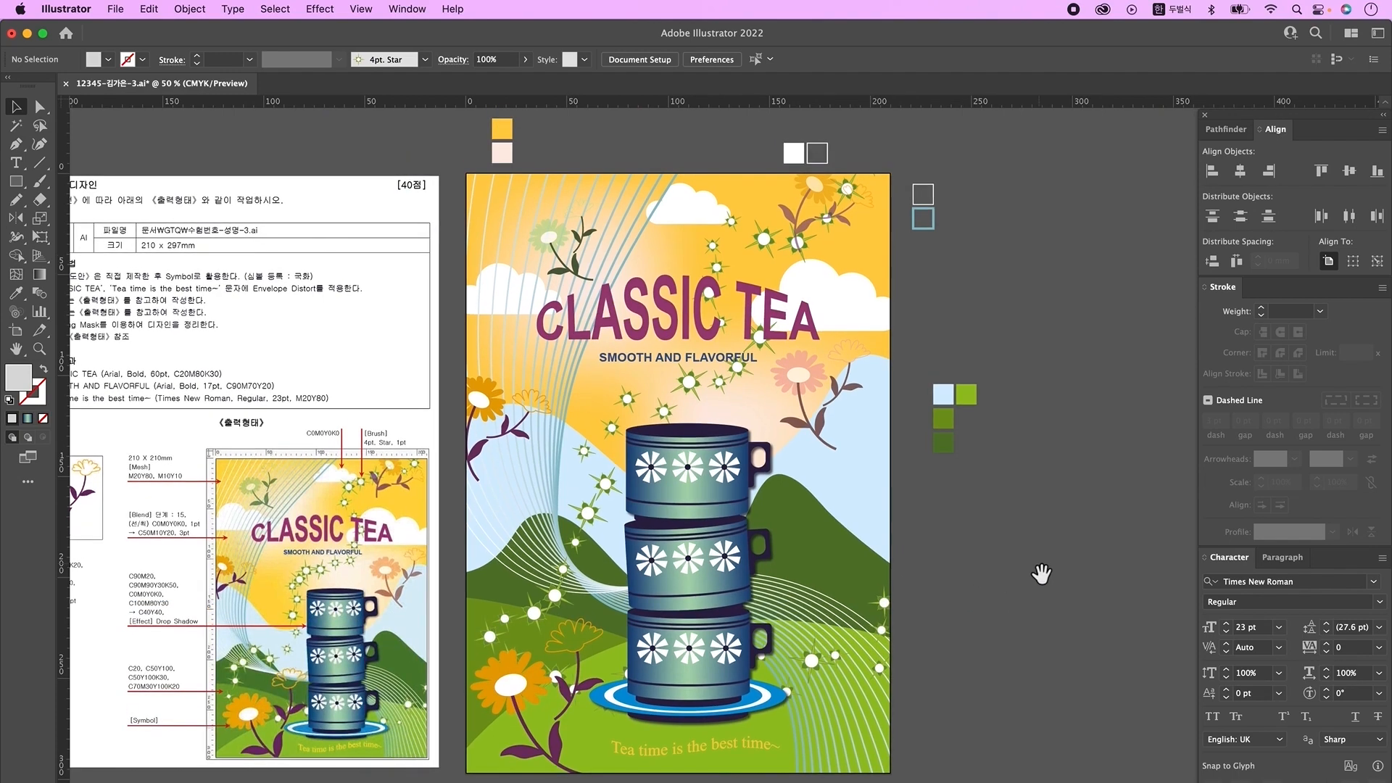
alt+super+click(1003, 581)
drag(735, 210, 922, 746)
drag(508, 435, 806, 454)
drag(312, 239, 508, 637)
drag(846, 227, 993, 236)
key(Delete)
key(super+s)
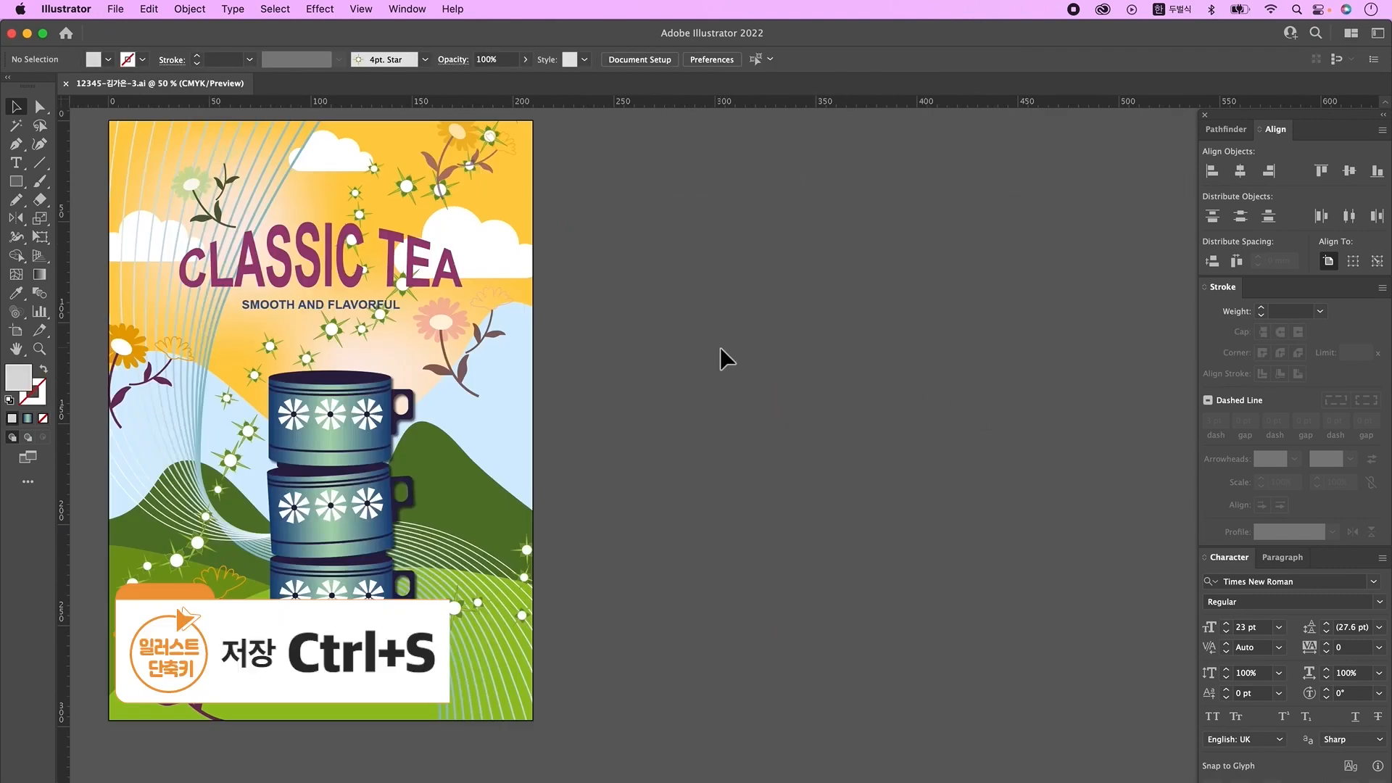